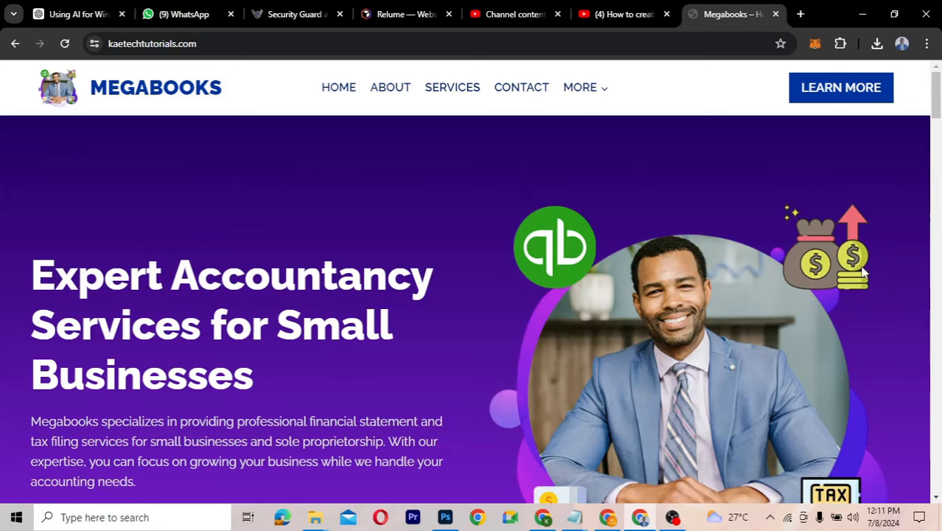
# Examine the finished Megabooks home page, from the hero and services sections through the benefits, team and testimonial sections
pyautogui.scroll(-2, 867, 354)
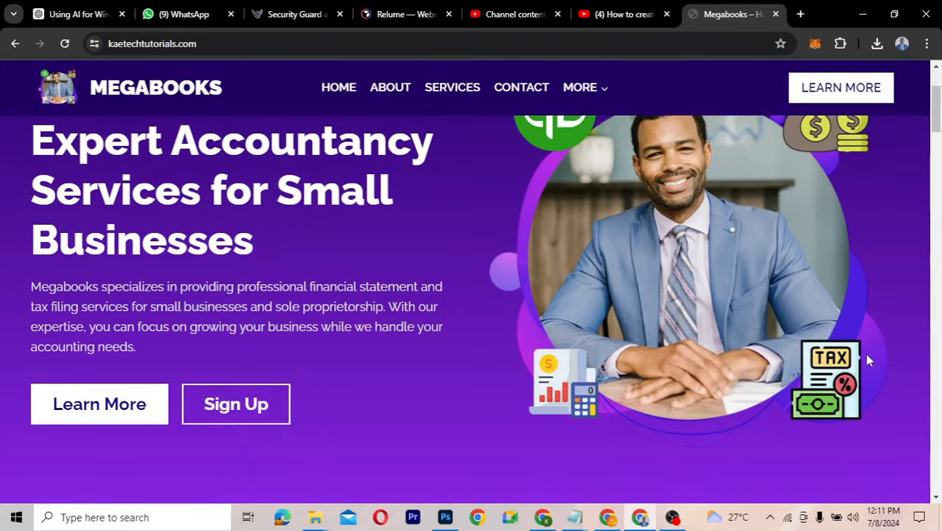
pyautogui.scroll(-2, 866, 359)
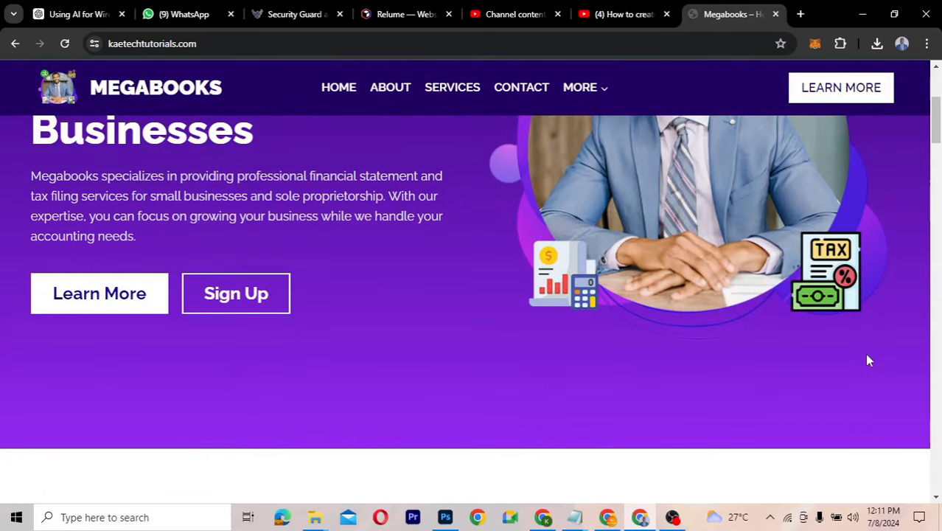
pyautogui.scroll(4, 867, 360)
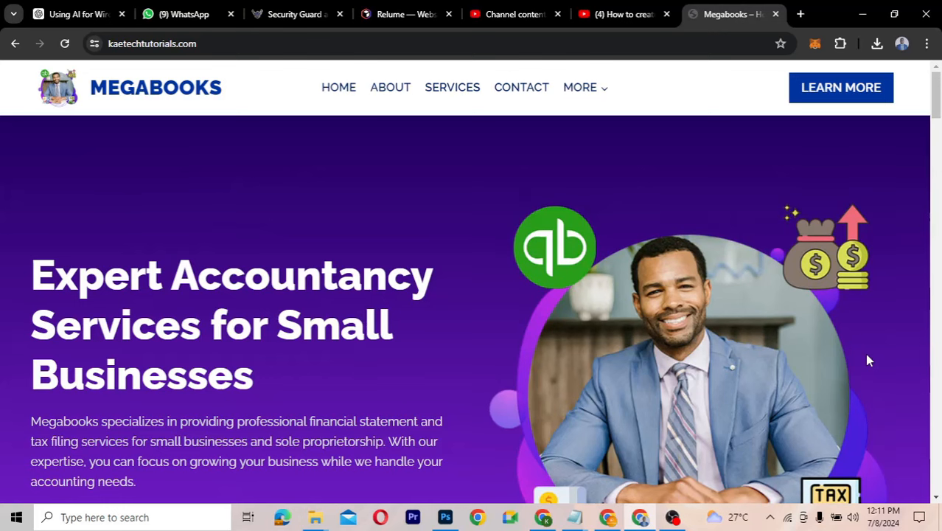
pyautogui.scroll(-2, 416, 355)
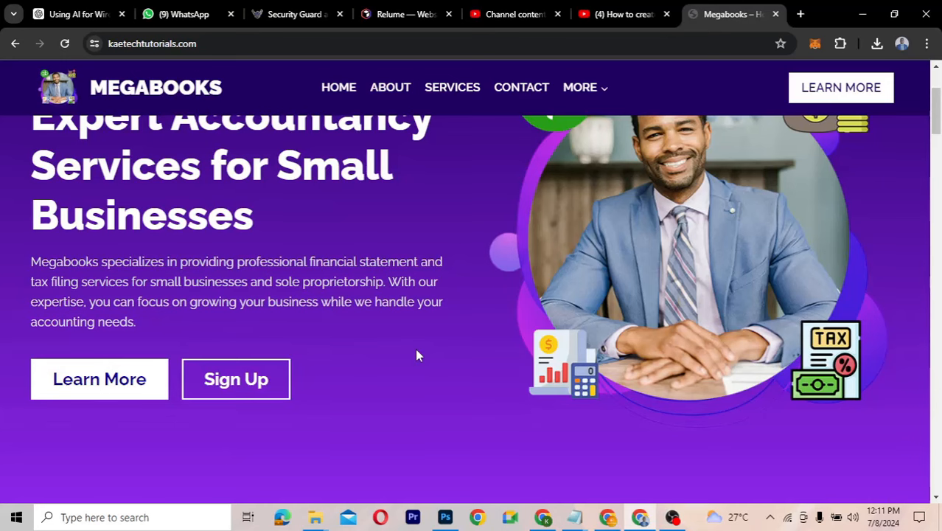
pyautogui.scroll(-5, 417, 355)
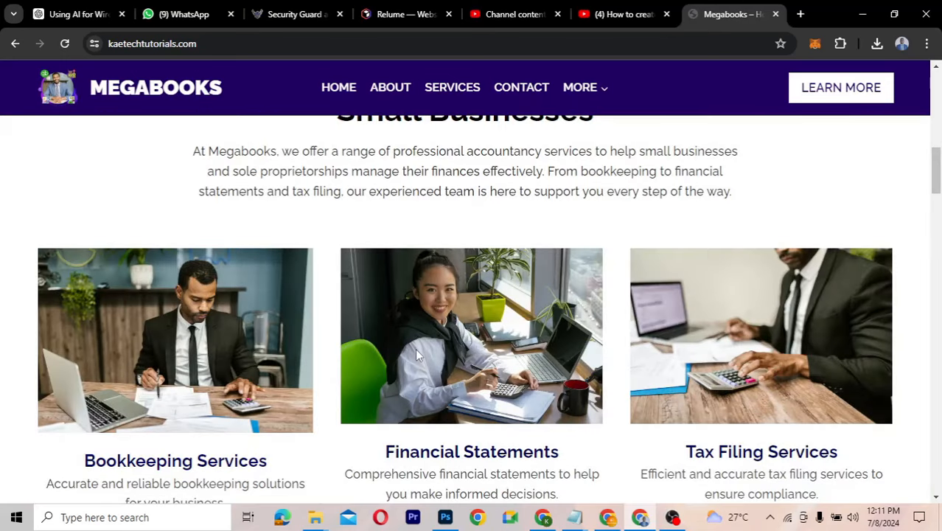
pyautogui.scroll(-2, 416, 354)
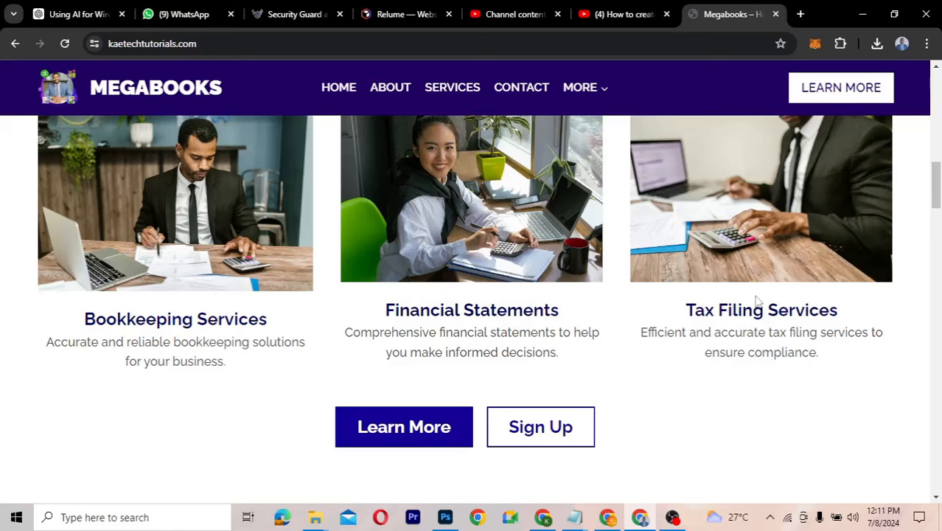
pyautogui.scroll(-1, 757, 299)
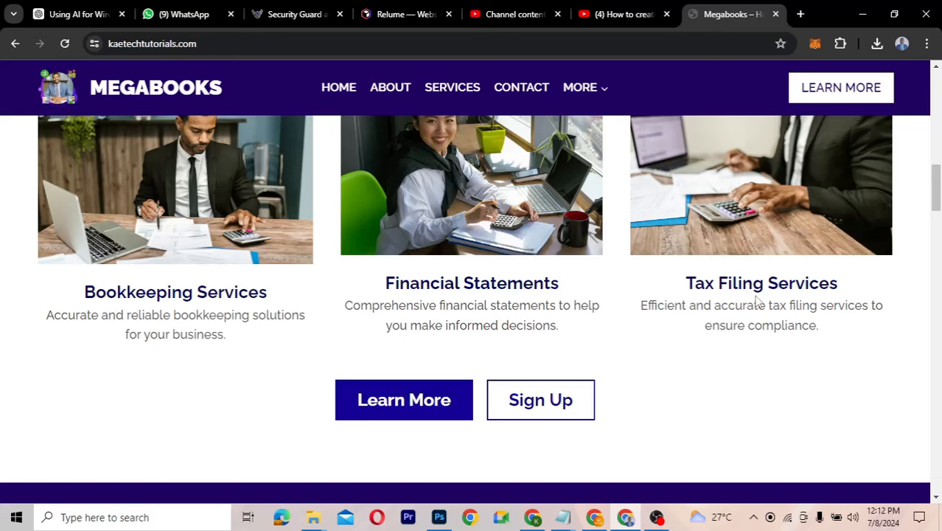
pyautogui.scroll(5, 759, 299)
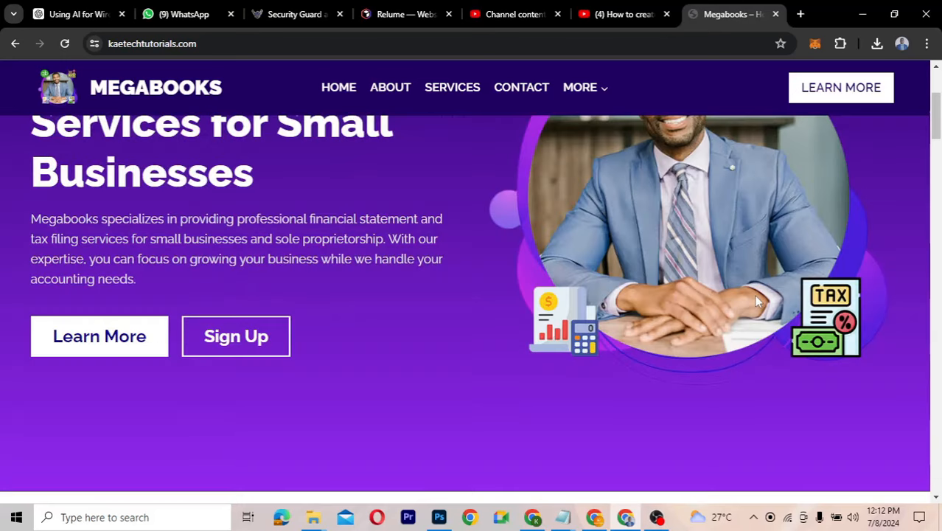
pyautogui.scroll(-5, 757, 301)
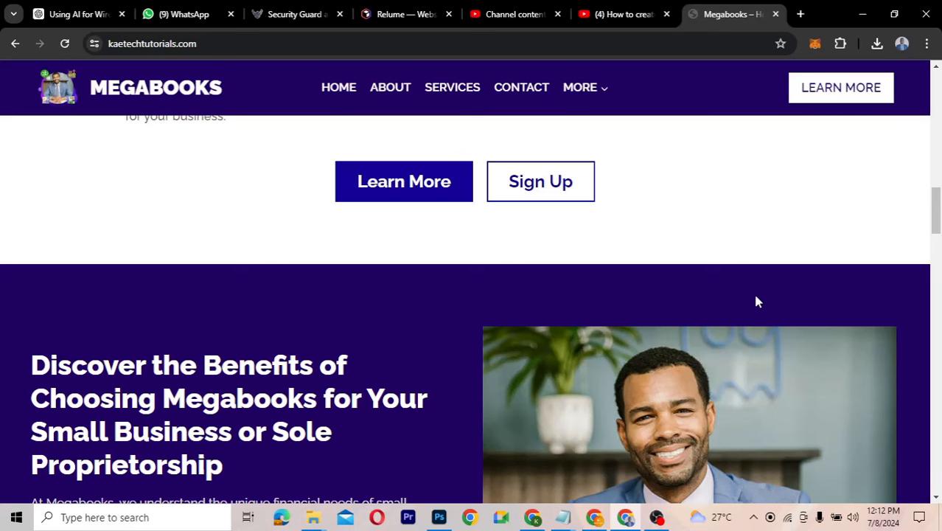
pyautogui.scroll(-10, 757, 301)
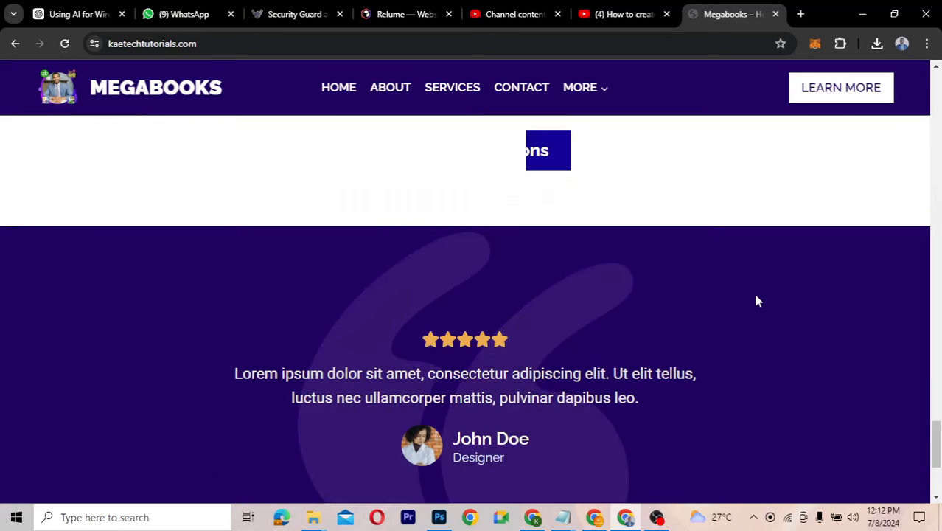
pyautogui.scroll(5, 757, 300)
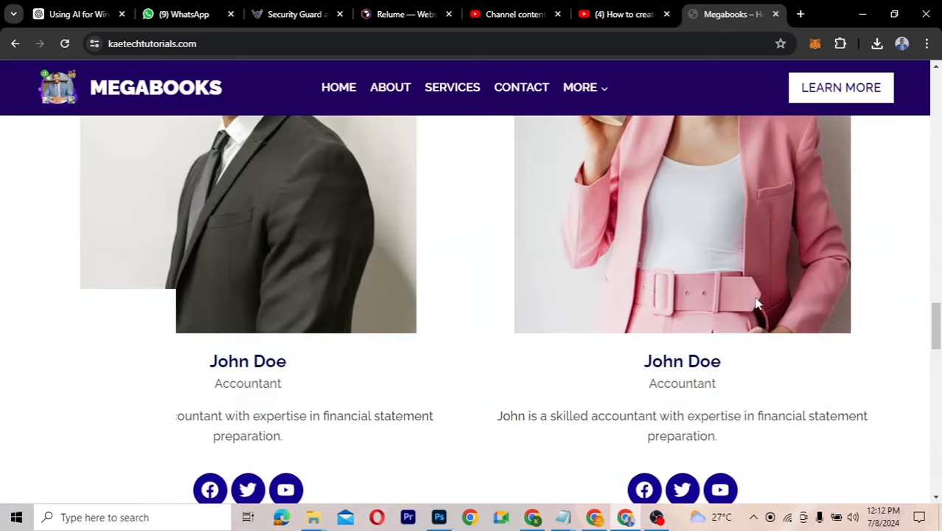
pyautogui.scroll(5, 757, 302)
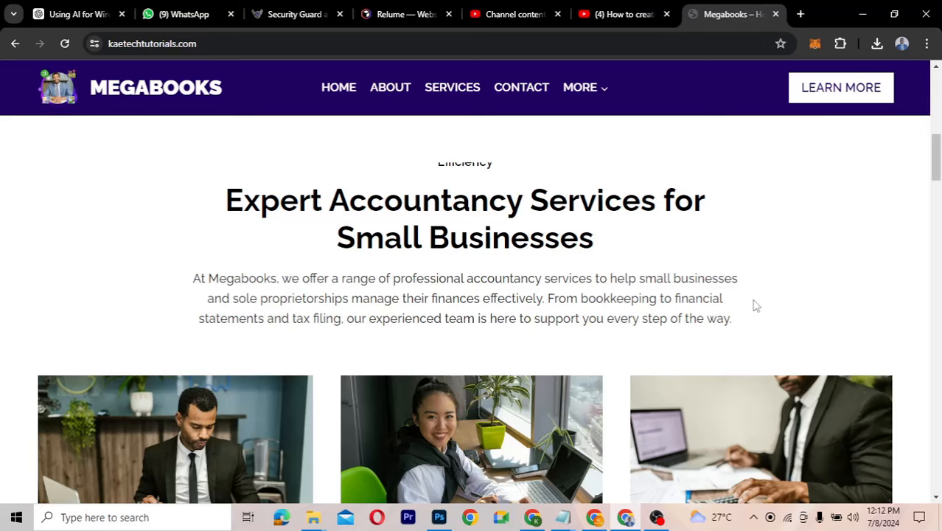
pyautogui.scroll(5, 755, 306)
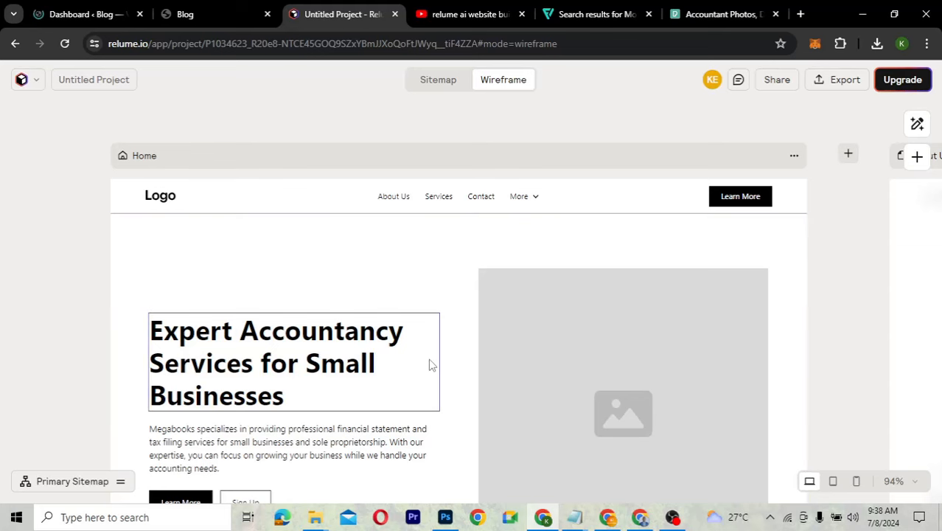
# Review the Home page wireframe in the Relume project, from the hero section through to the team and hiring sections
pyautogui.scroll(-1, 431, 364)
pyautogui.scroll(-2, 431, 364)
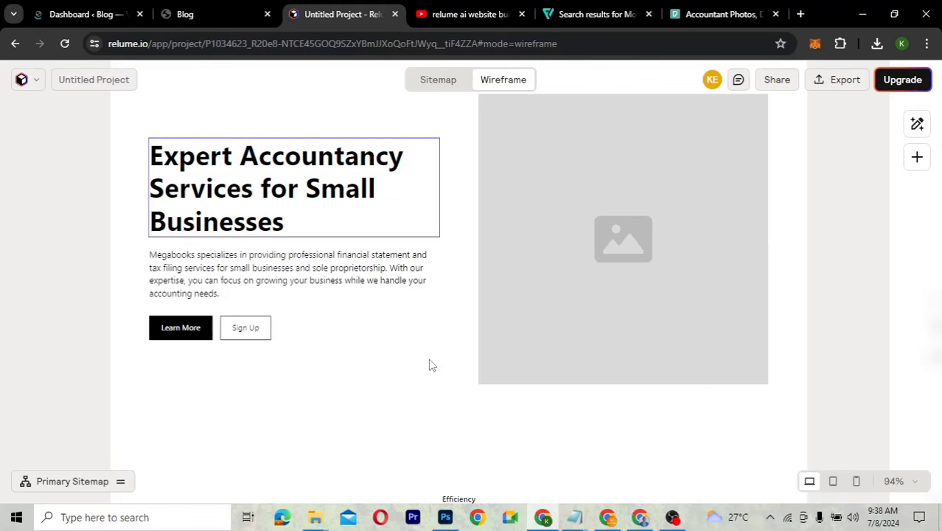
pyautogui.scroll(-4, 431, 364)
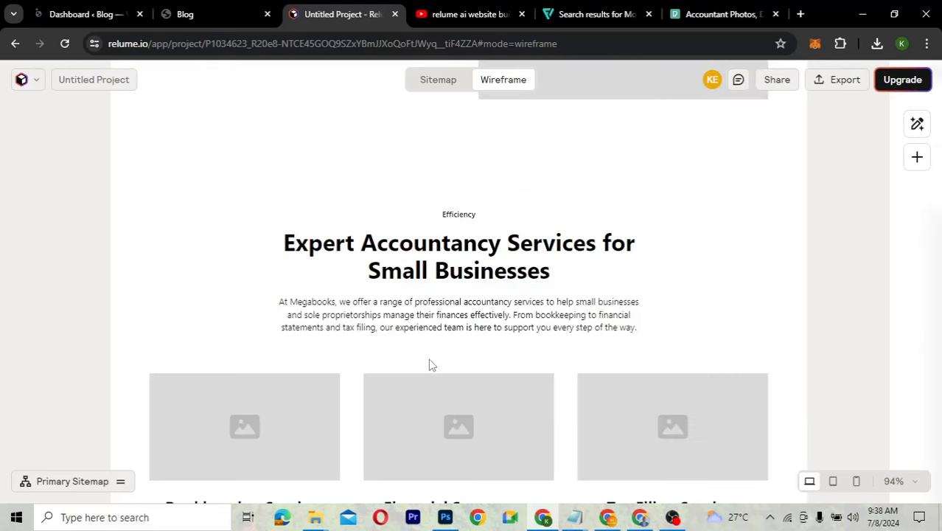
pyautogui.scroll(2, 431, 364)
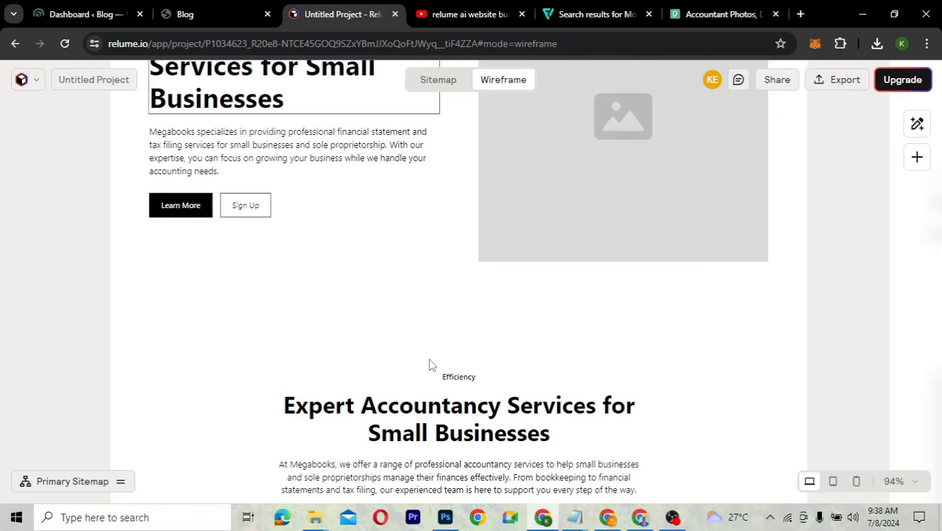
pyautogui.scroll(3, 431, 364)
pyautogui.scroll(-10, 431, 364)
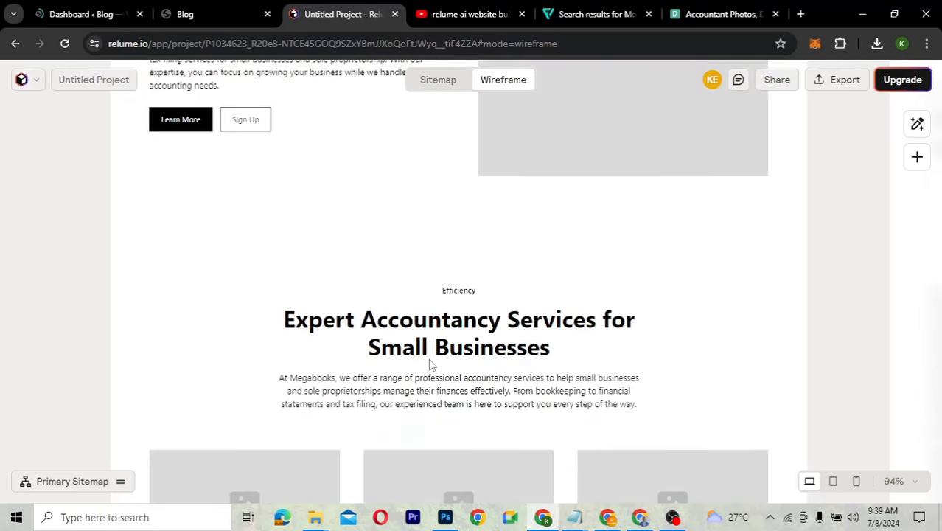
pyautogui.scroll(-5, 431, 364)
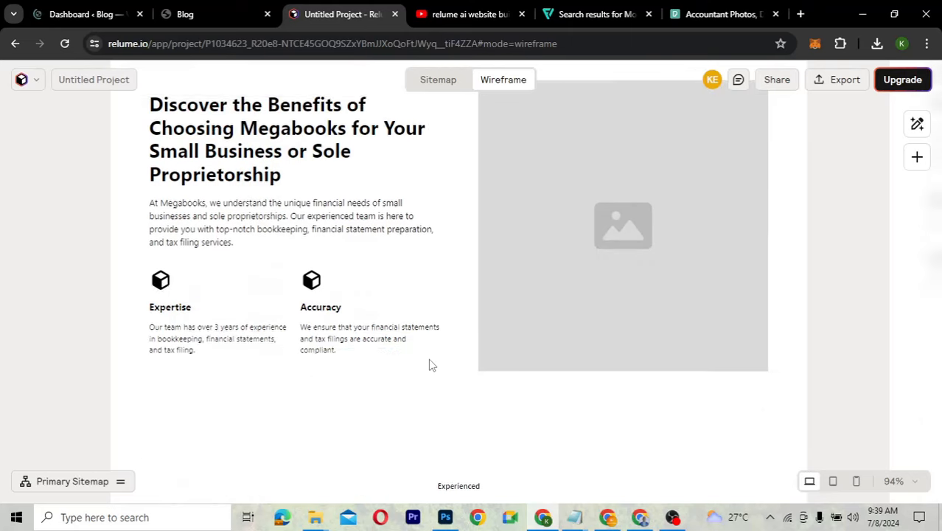
pyautogui.scroll(-9, 429, 362)
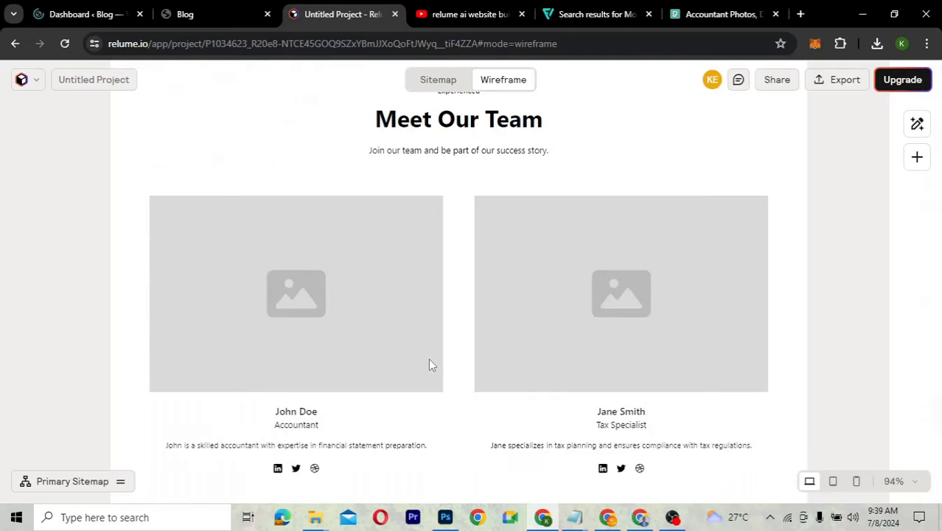
pyautogui.scroll(-2, 431, 364)
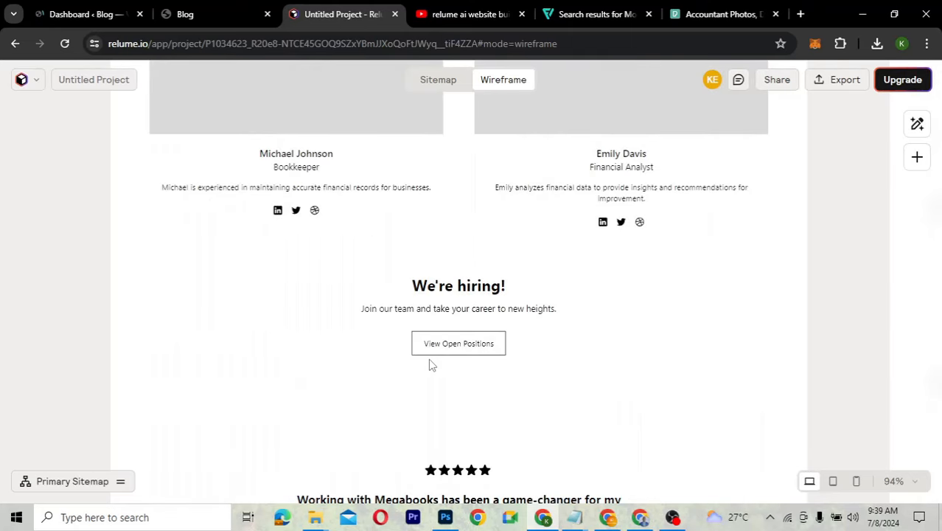
pyautogui.scroll(12, 432, 364)
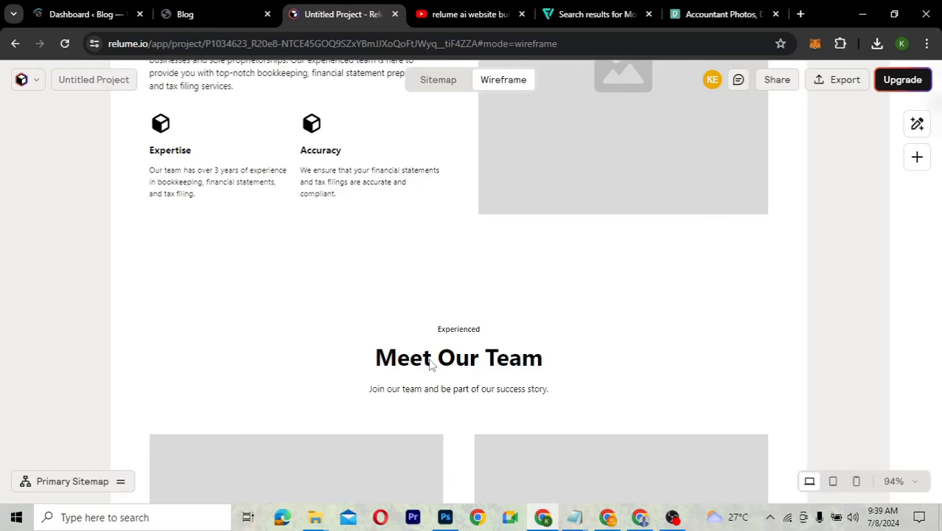
pyautogui.scroll(8, 431, 364)
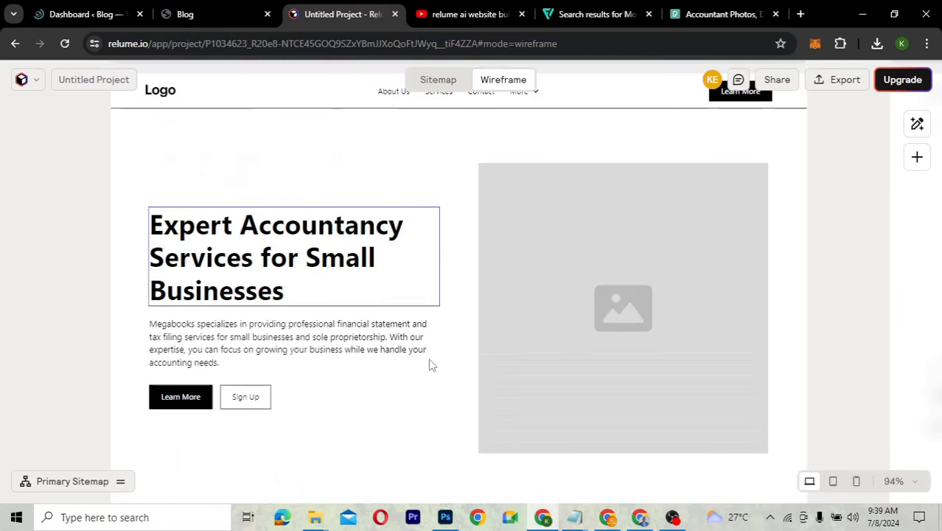
pyautogui.scroll(2, 431, 364)
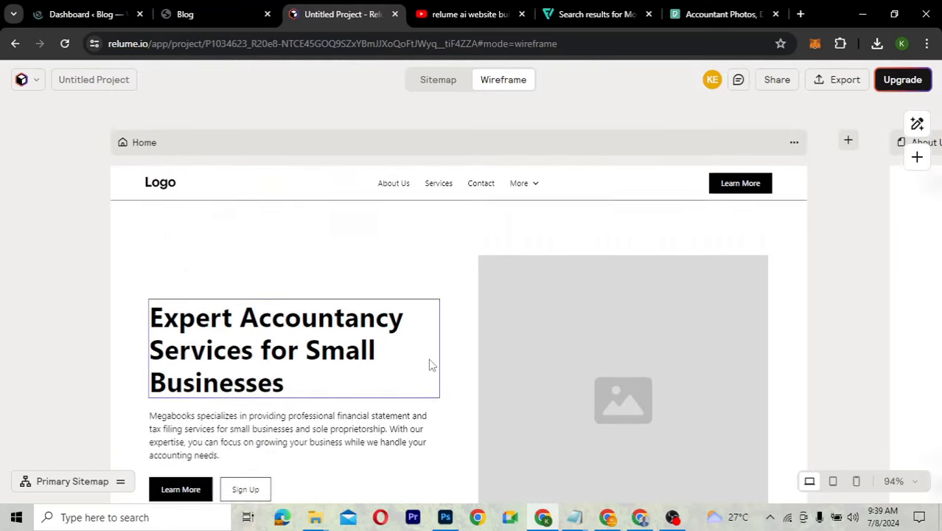
pyautogui.scroll(-1, 432, 365)
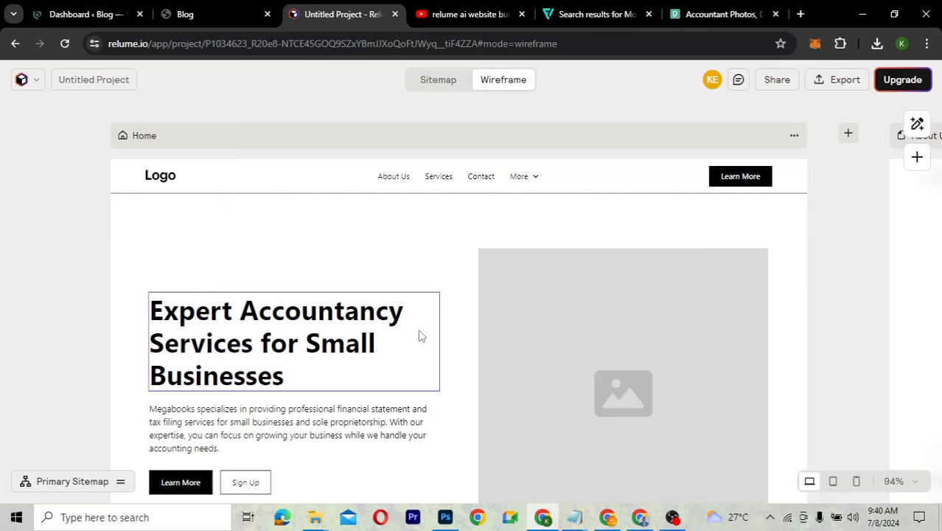
pyautogui.scroll(-2, 418, 335)
pyautogui.scroll(2, 419, 336)
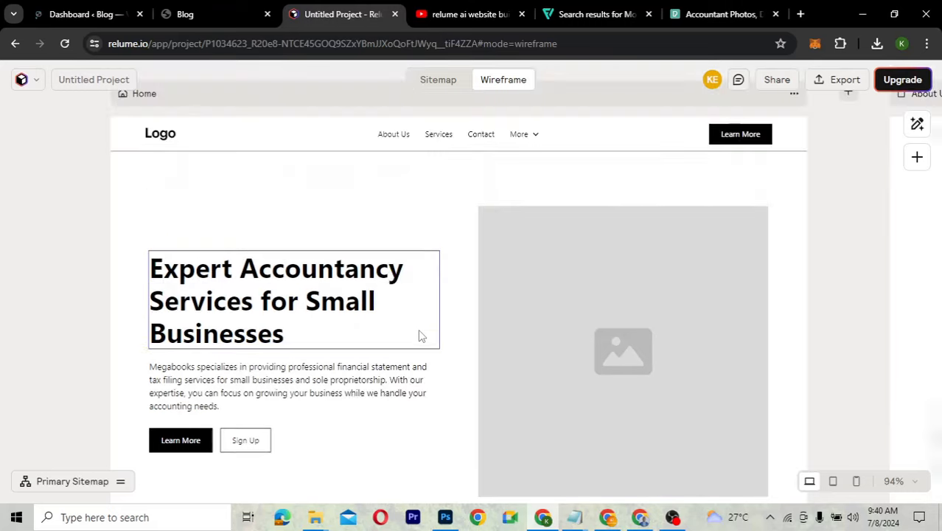
pyautogui.scroll(-1, 420, 335)
pyautogui.scroll(1, 420, 336)
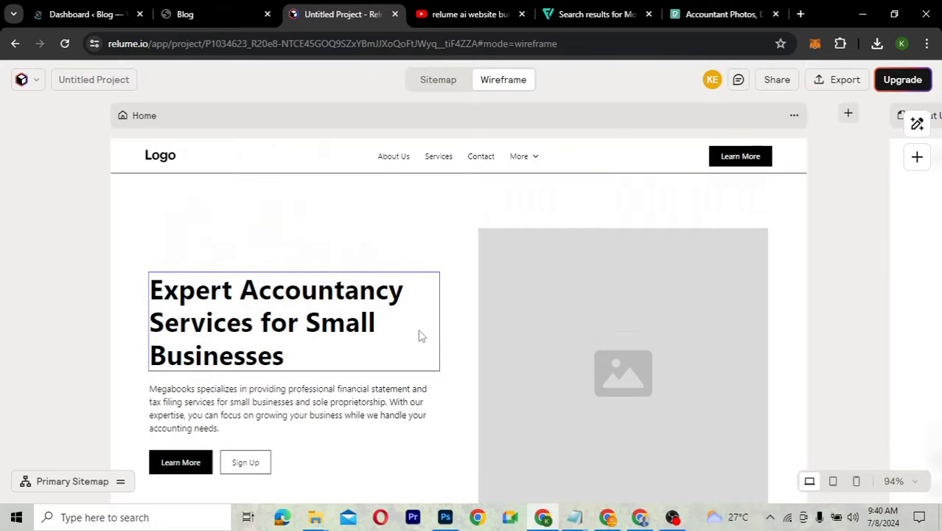
pyautogui.scroll(-1, 420, 336)
pyautogui.scroll(-1, 421, 335)
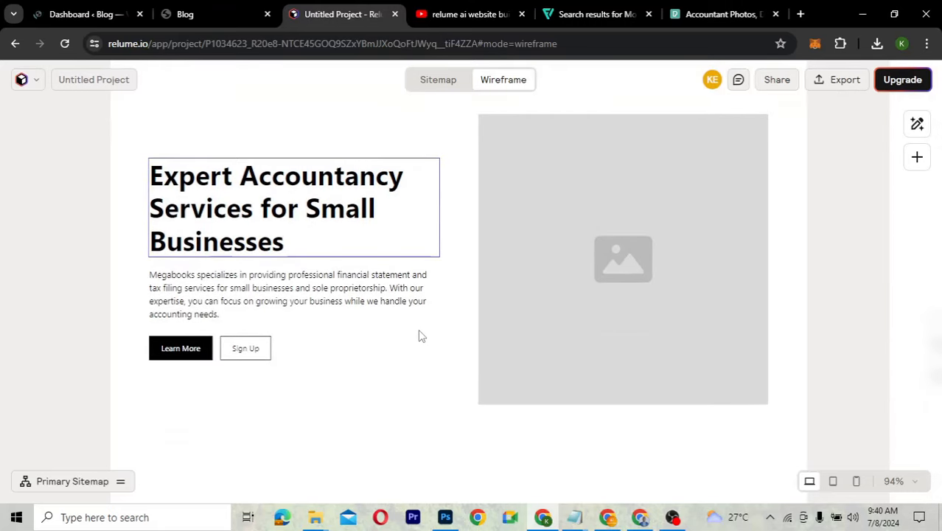
pyautogui.scroll(2, 420, 335)
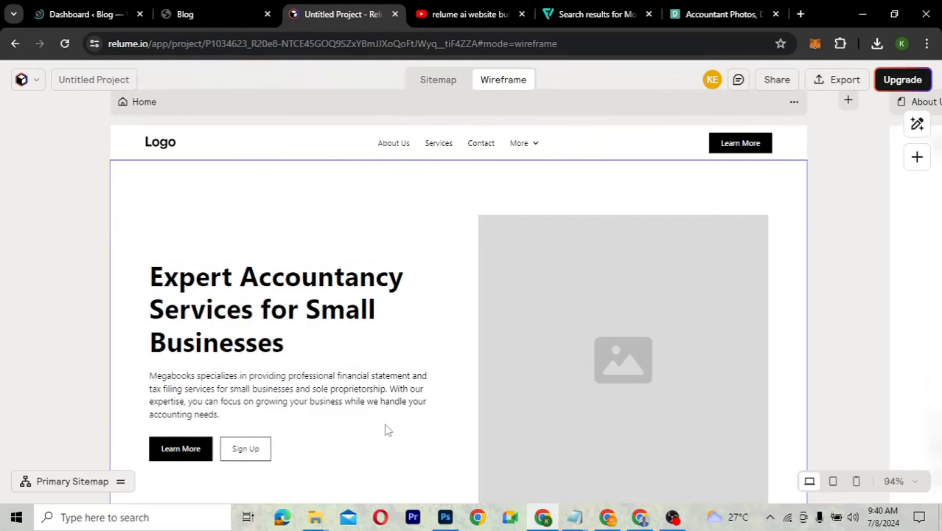
# Examine the Home wireframe's three-column services section, the benefits section and the Meet Our Team section in turn
pyautogui.scroll(-3, 386, 429)
pyautogui.scroll(-4, 385, 430)
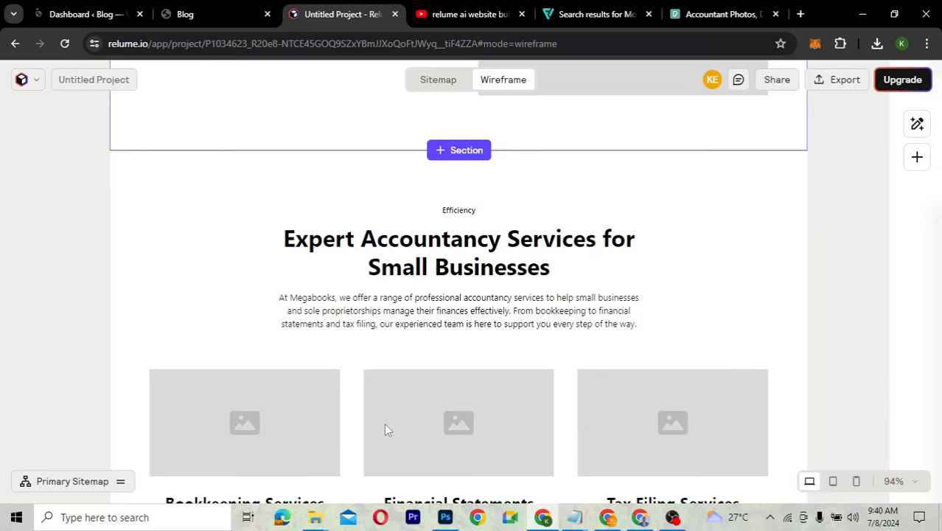
pyautogui.scroll(-3, 385, 430)
pyautogui.scroll(2, 385, 430)
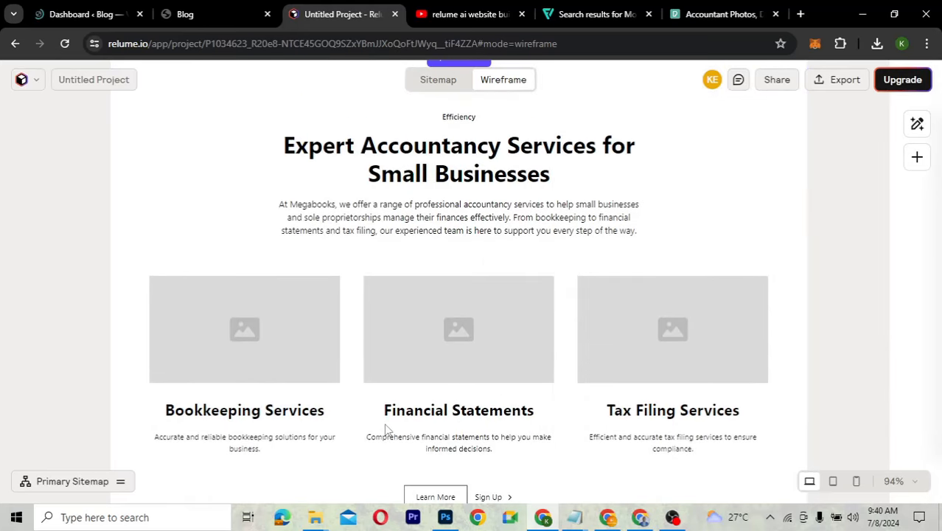
pyautogui.scroll(-1, 385, 430)
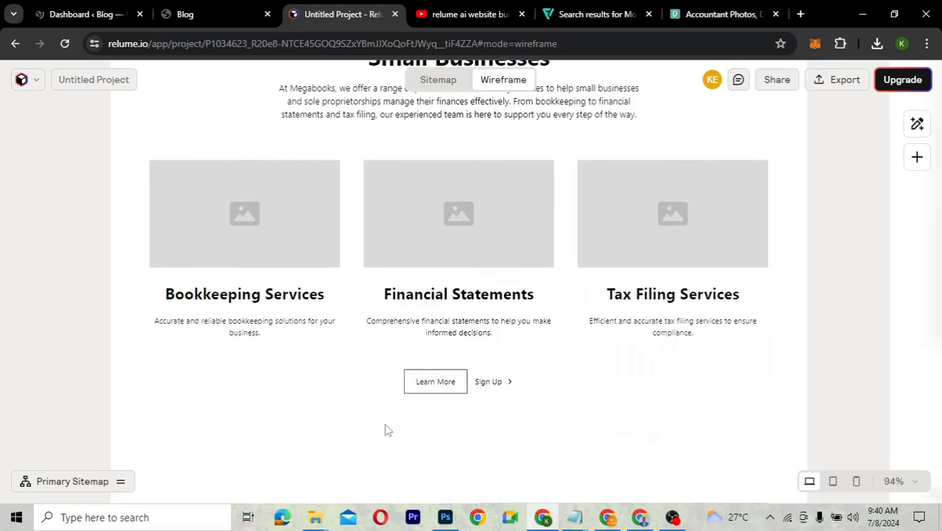
pyautogui.scroll(-5, 388, 429)
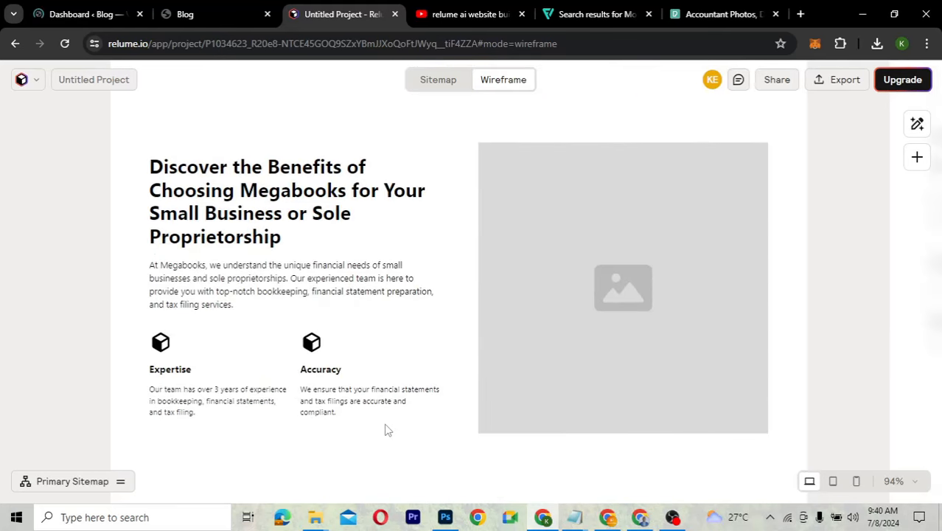
pyautogui.scroll(-1, 388, 430)
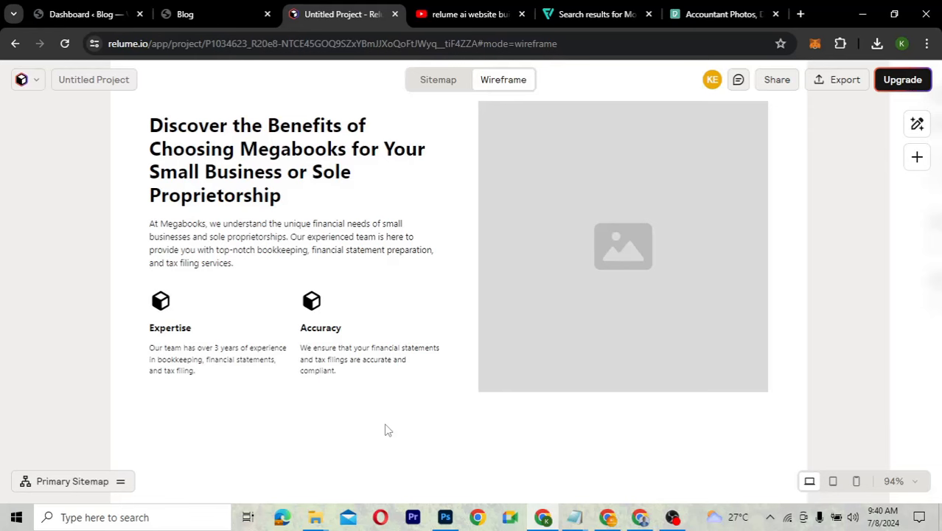
pyautogui.scroll(-3, 388, 430)
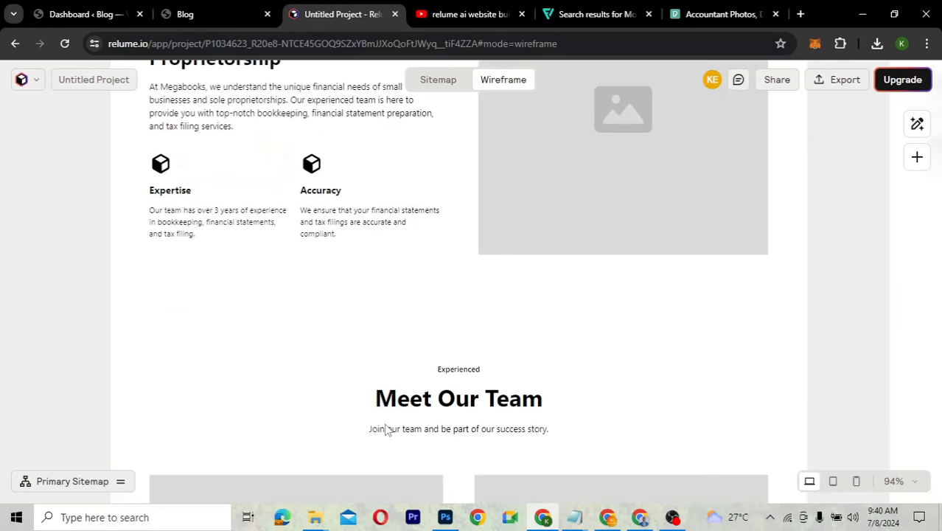
pyautogui.scroll(-4, 385, 429)
pyautogui.scroll(-2, 385, 429)
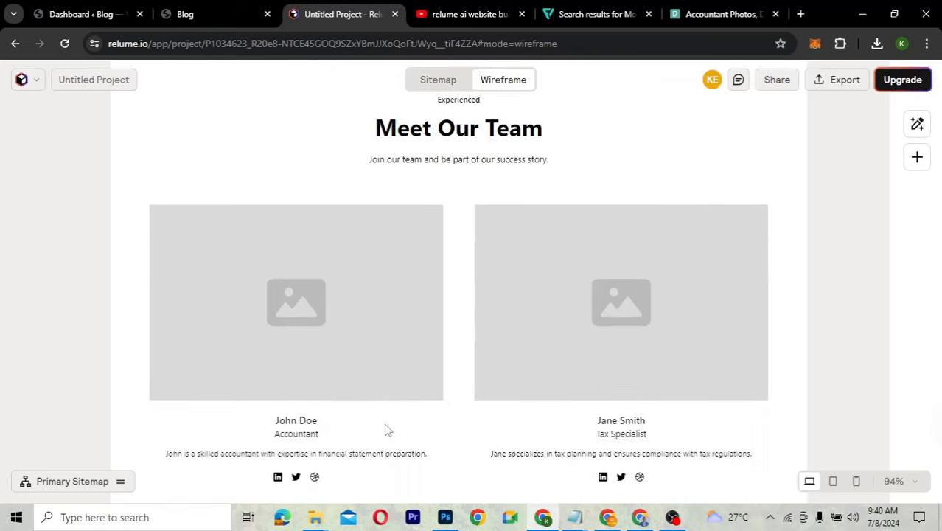
# Examine the Home wireframe from the team profiles through the hiring call and testimonial slider to the footer
pyautogui.scroll(-6, 387, 430)
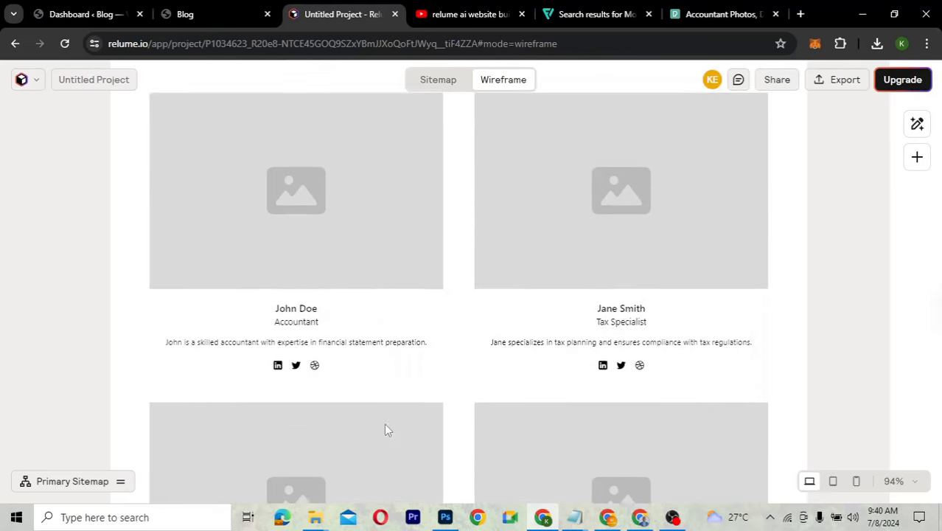
pyautogui.scroll(-5, 388, 430)
pyautogui.scroll(-1, 388, 430)
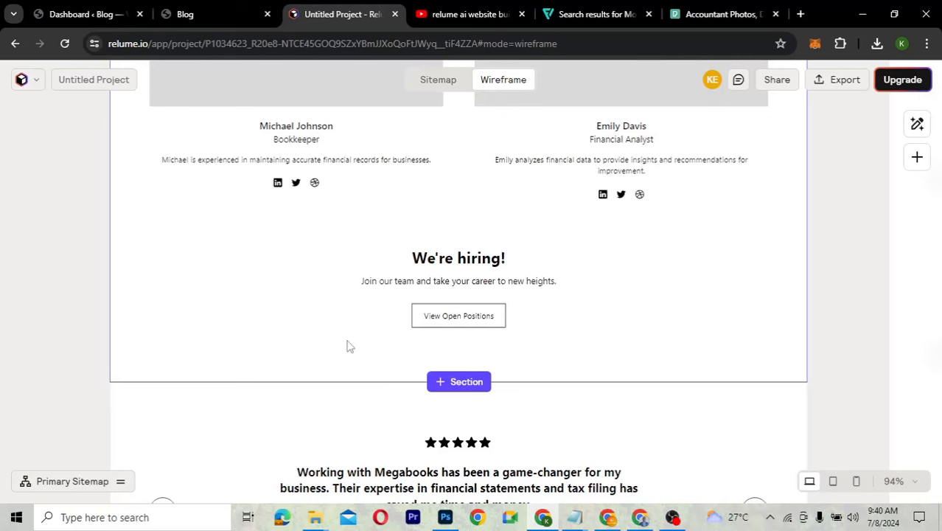
pyautogui.scroll(-1, 361, 365)
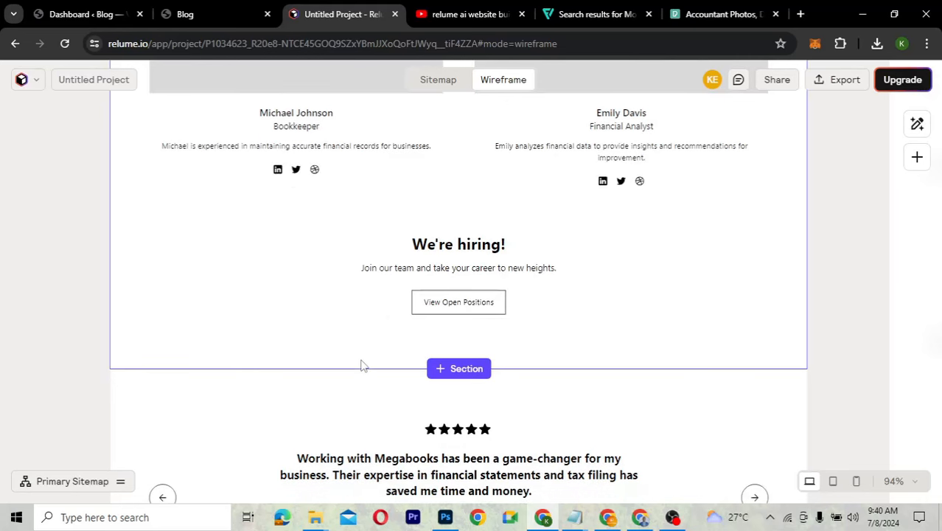
pyautogui.scroll(-3, 361, 365)
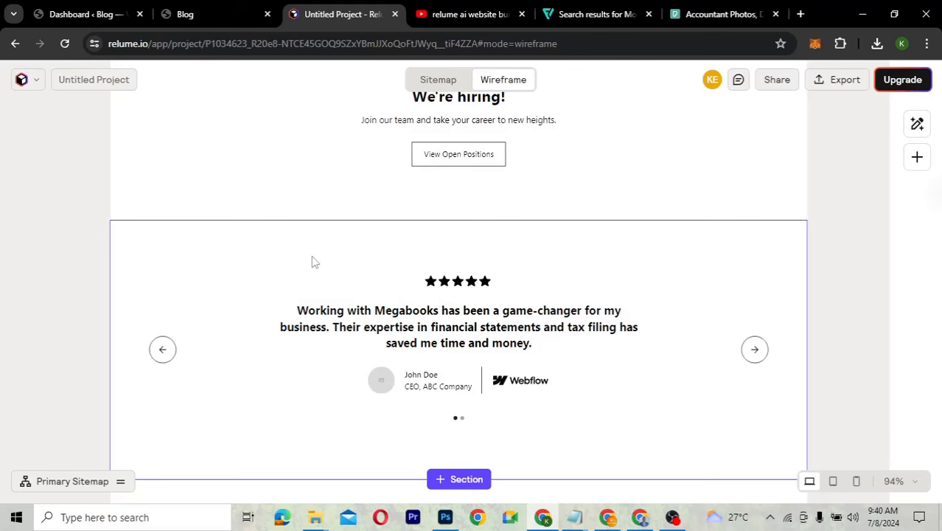
pyautogui.scroll(-1, 313, 261)
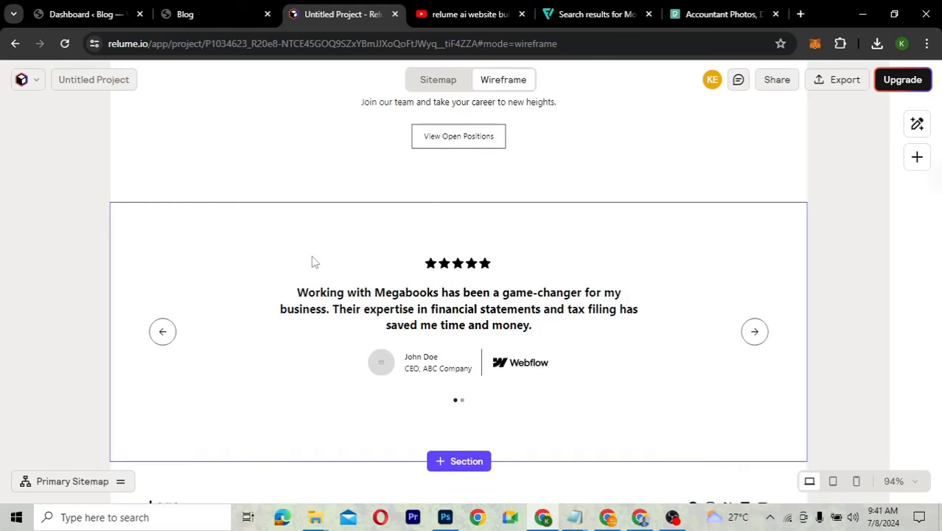
pyautogui.scroll(-5, 312, 259)
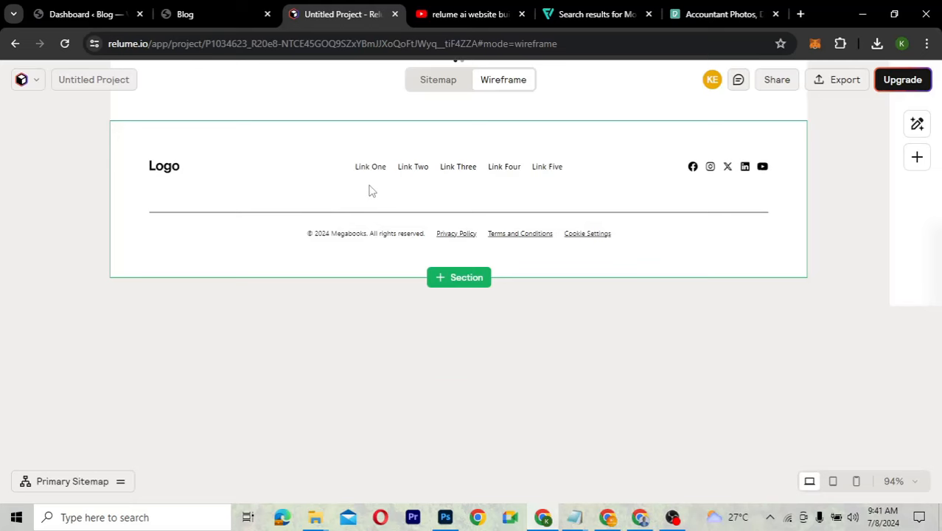
# Review the Home wireframe back from the footer through the benefits and services sections to the hero and navigation bar
pyautogui.scroll(3, 370, 189)
pyautogui.scroll(3, 370, 189)
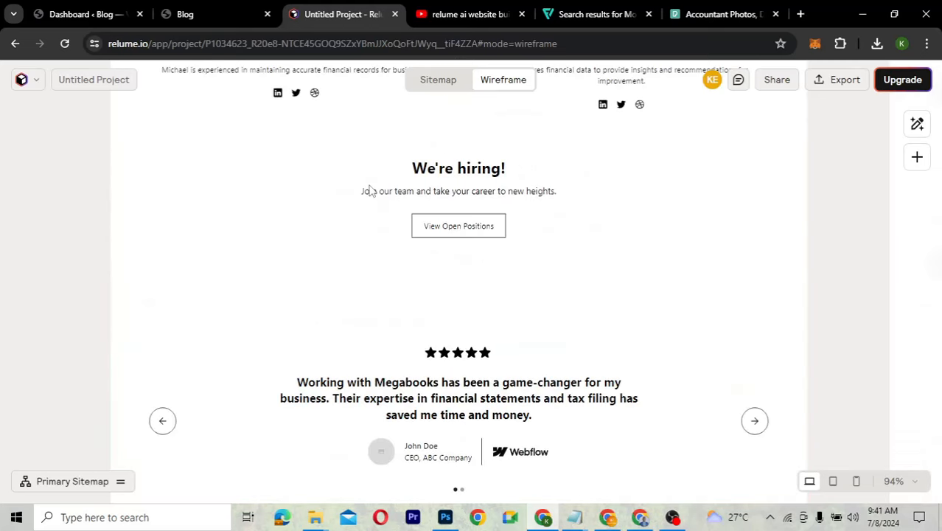
pyautogui.scroll(10, 370, 191)
pyautogui.scroll(5, 371, 197)
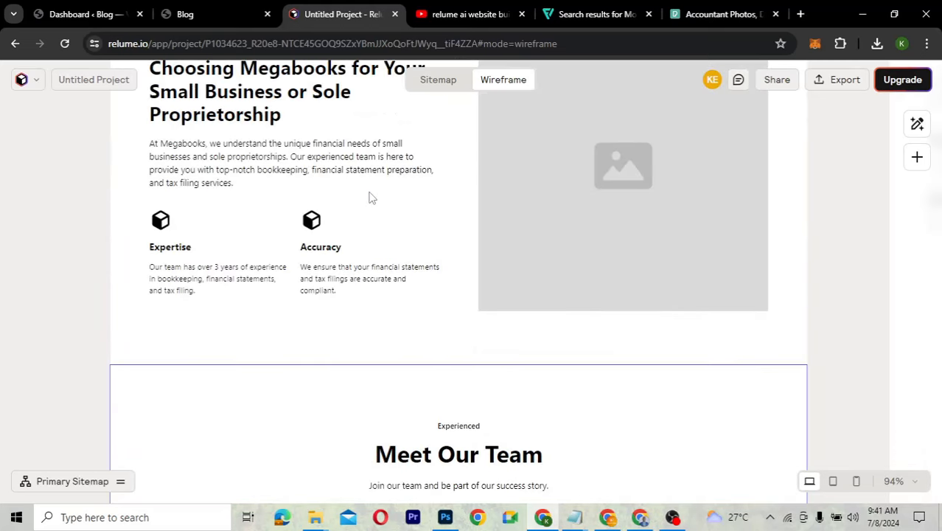
pyautogui.scroll(2, 370, 198)
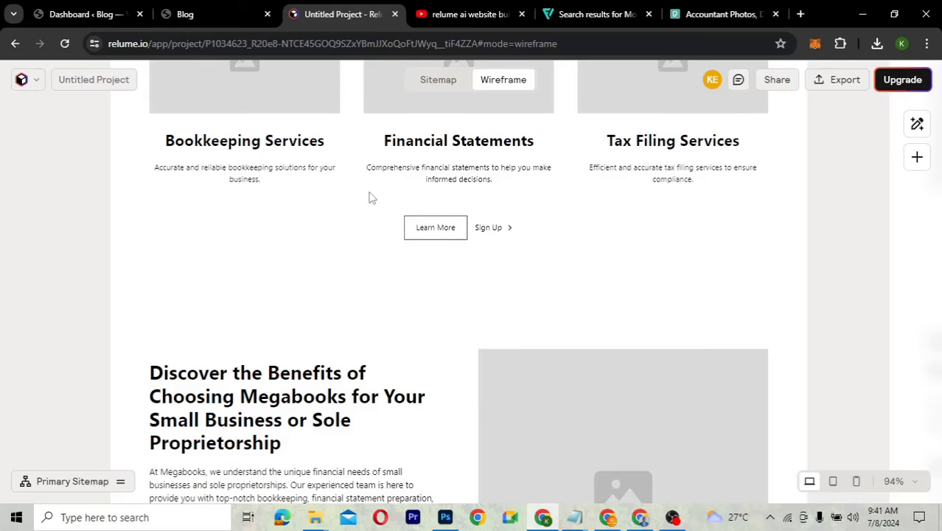
pyautogui.scroll(2, 371, 198)
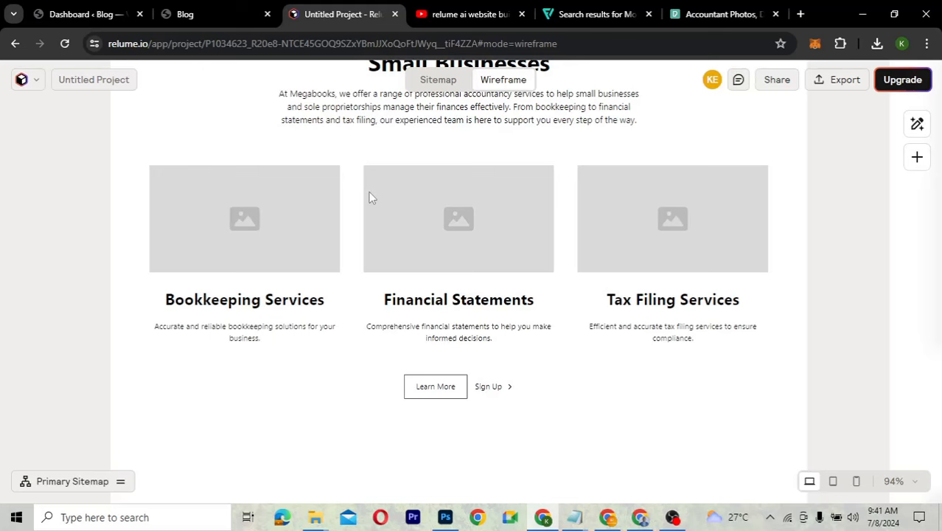
pyautogui.scroll(5, 370, 197)
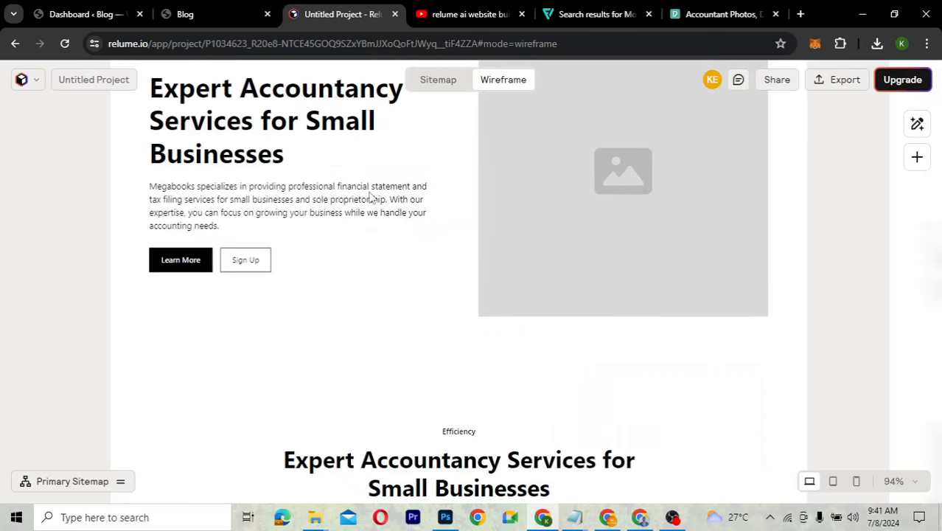
pyautogui.scroll(3, 371, 197)
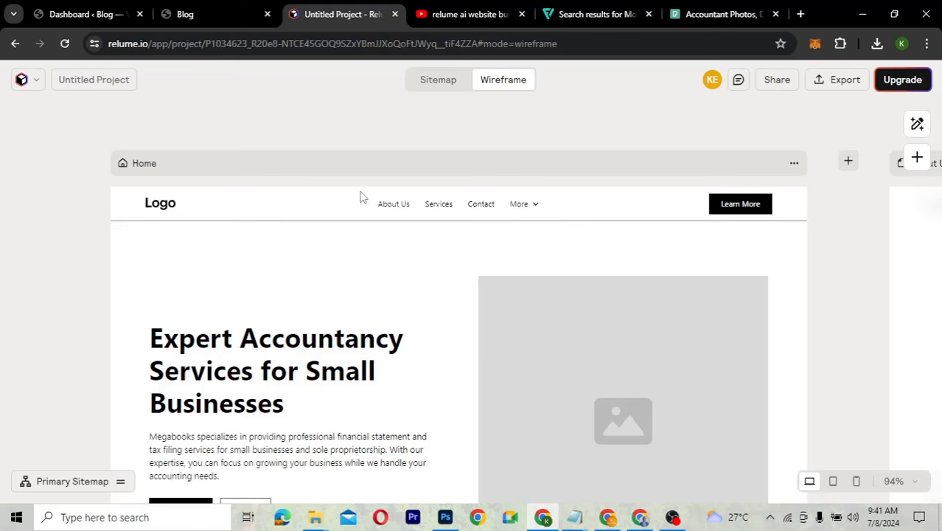
# Switch to the live WordPress blog site and examine its front page from the hero section to the footer
pyautogui.click(199, 13)
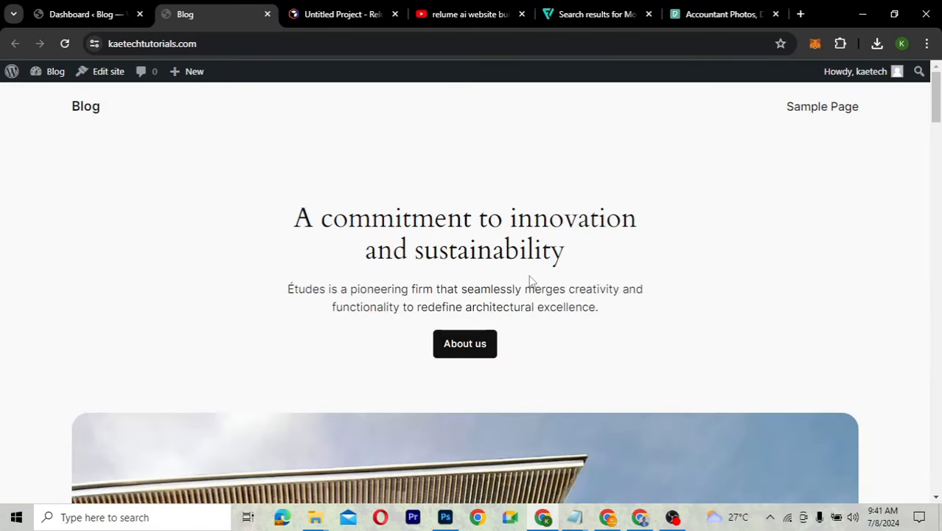
pyautogui.scroll(-5, 529, 280)
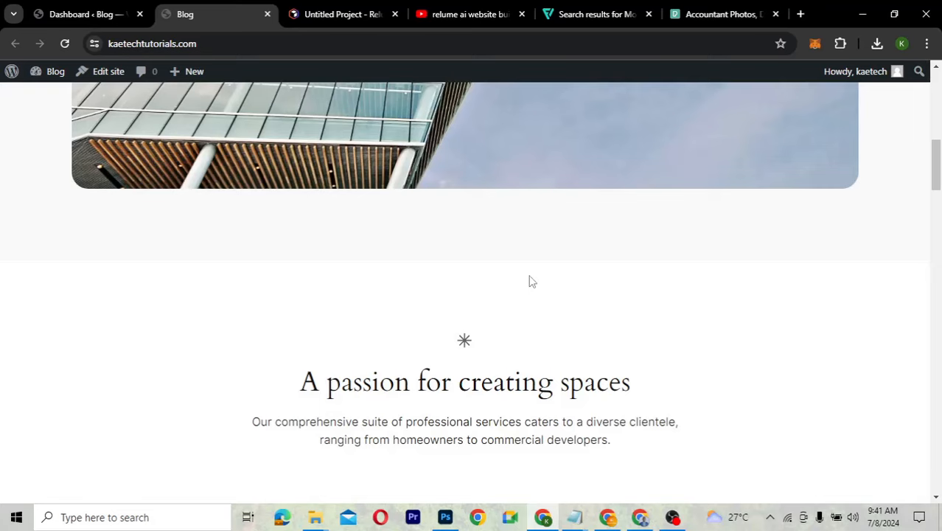
pyautogui.scroll(-5, 529, 280)
pyautogui.scroll(-3, 530, 280)
pyautogui.scroll(-4, 530, 280)
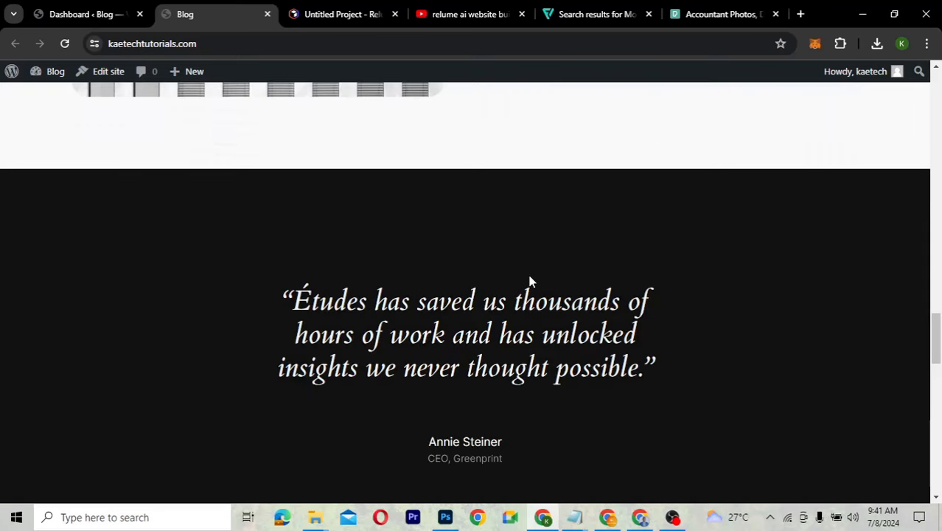
pyautogui.scroll(-3, 529, 280)
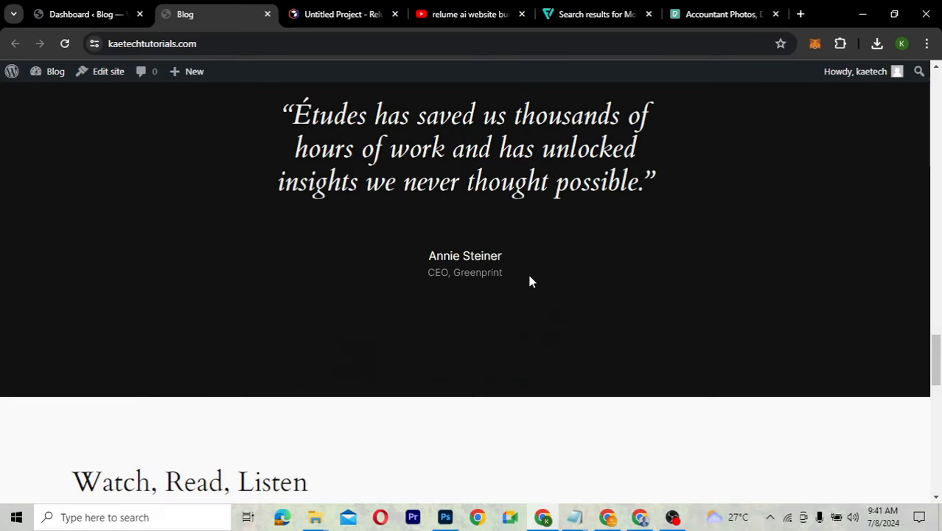
pyautogui.scroll(-9, 530, 280)
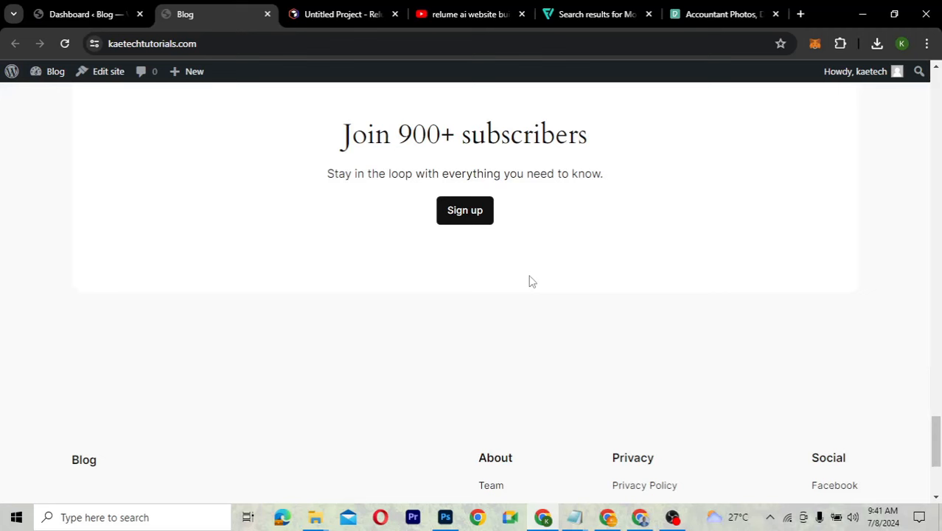
pyautogui.scroll(10, 530, 280)
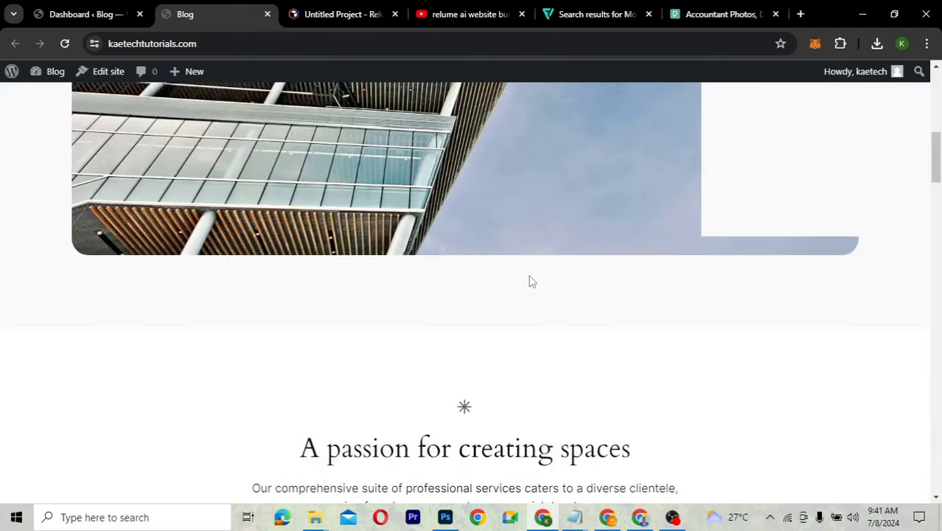
pyautogui.scroll(5, 530, 280)
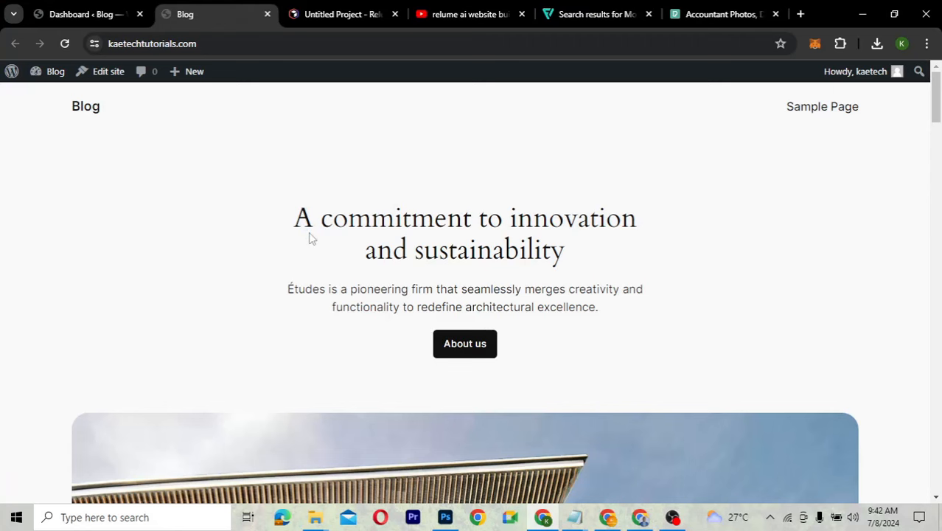
# Open the installed themes page in the WordPress dashboard and look at the Kadence theme
pyautogui.hotkey('ctrl', 'shift', 'Tab')
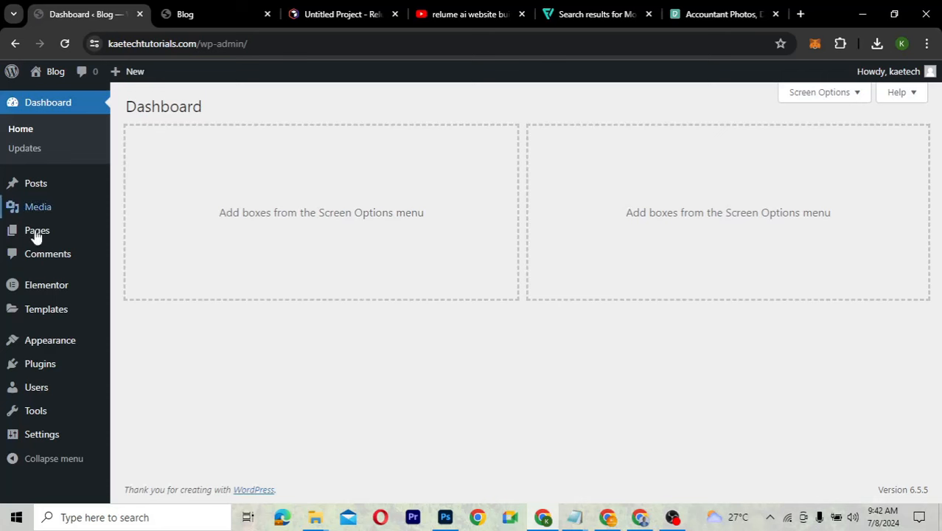
pyautogui.moveTo(33, 308)
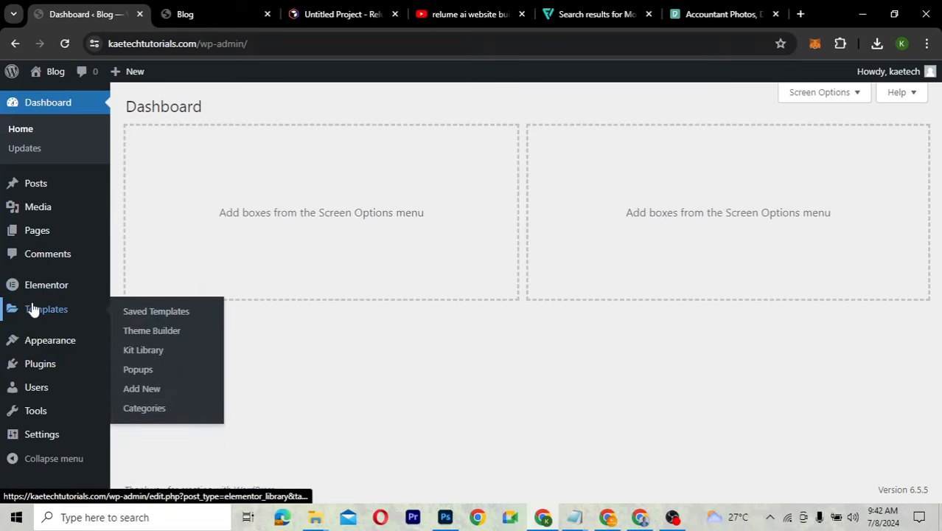
pyautogui.moveTo(40, 344)
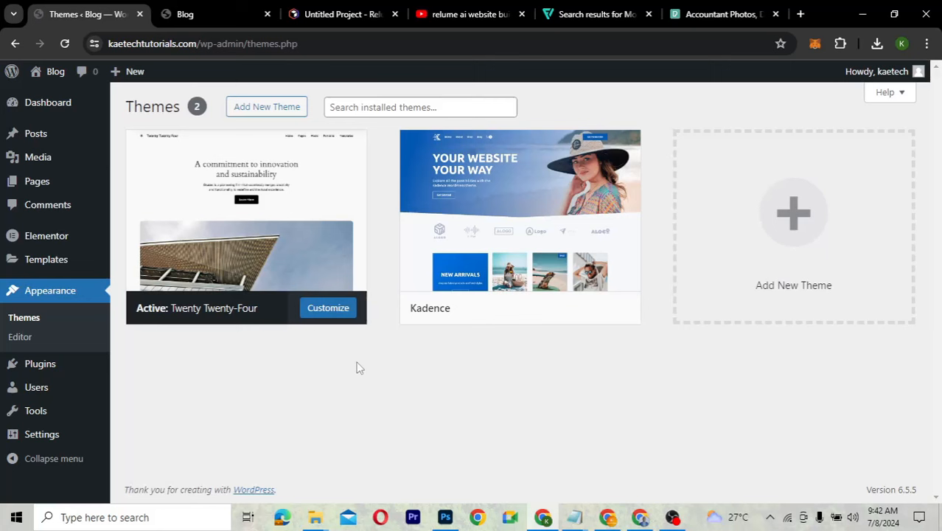
pyautogui.moveTo(515, 221)
pyautogui.moveTo(550, 233)
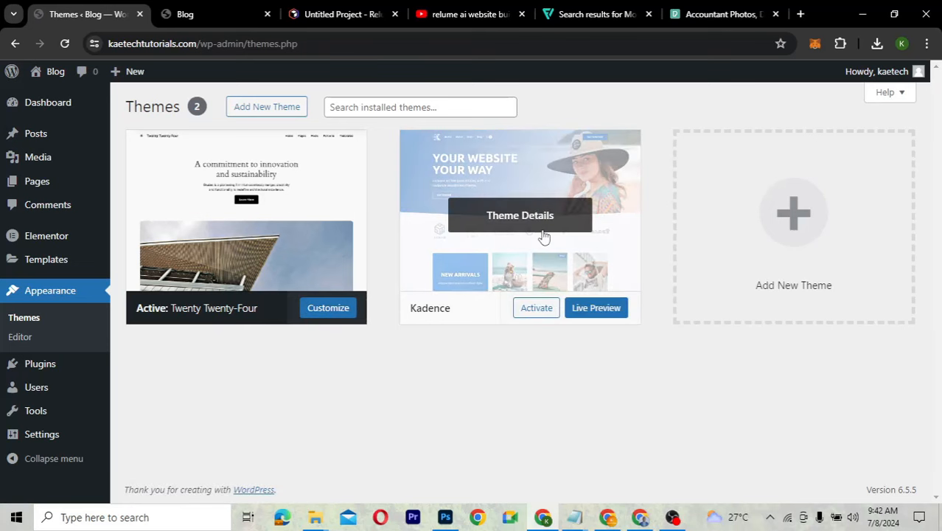
# Browse the popular themes available to add, such as Hello Elementor, Astra and Kadence
pyautogui.click(282, 112)
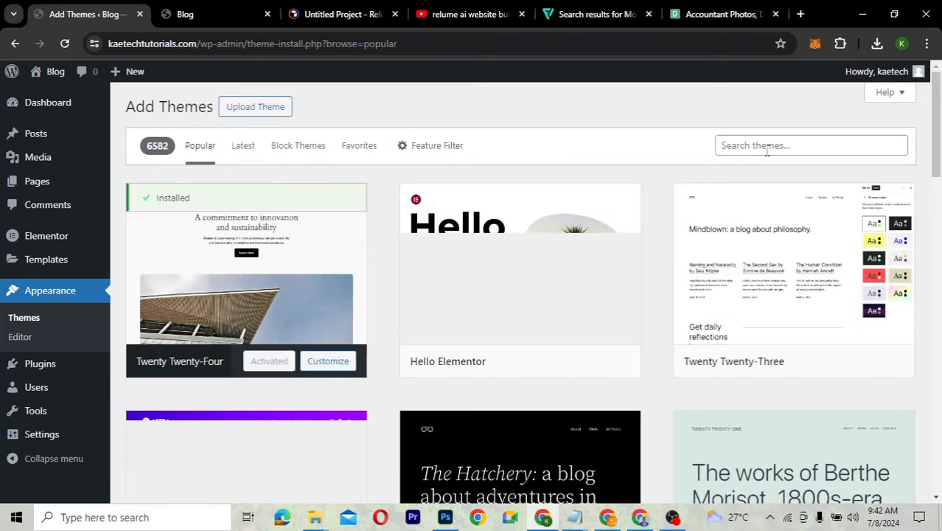
pyautogui.scroll(-3, 483, 317)
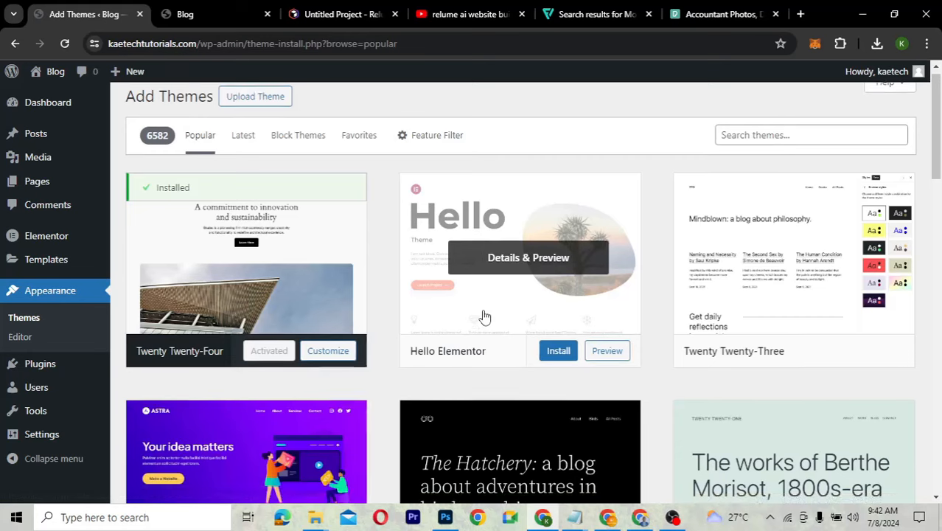
pyautogui.scroll(-3, 483, 317)
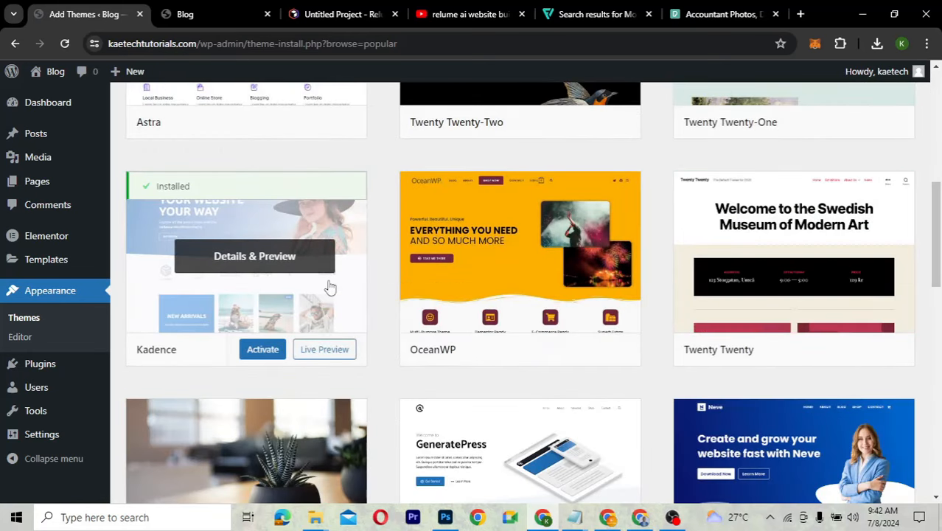
pyautogui.scroll(1, 329, 288)
pyautogui.scroll(4, 329, 287)
pyautogui.scroll(2, 329, 287)
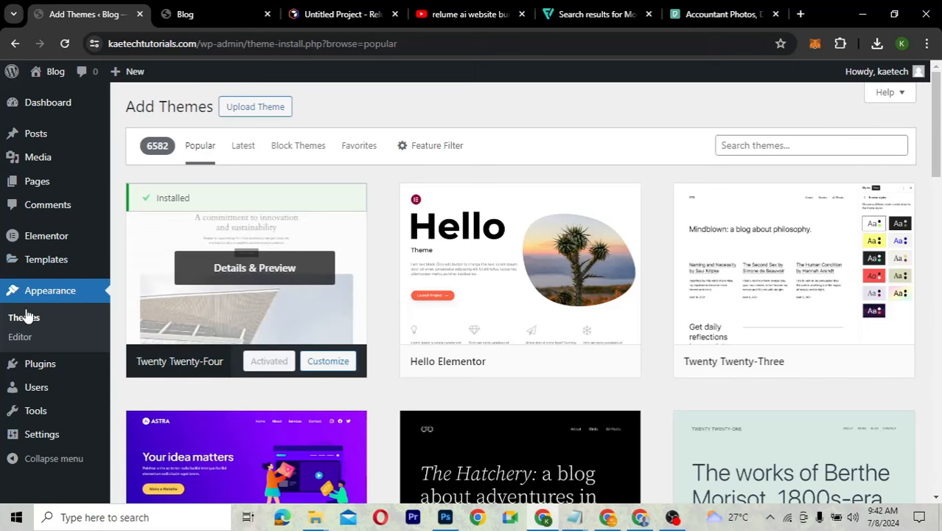
# Return to the installed themes, activate the Kadence theme and dismiss its AI starter templates notice
pyautogui.click(16, 44)
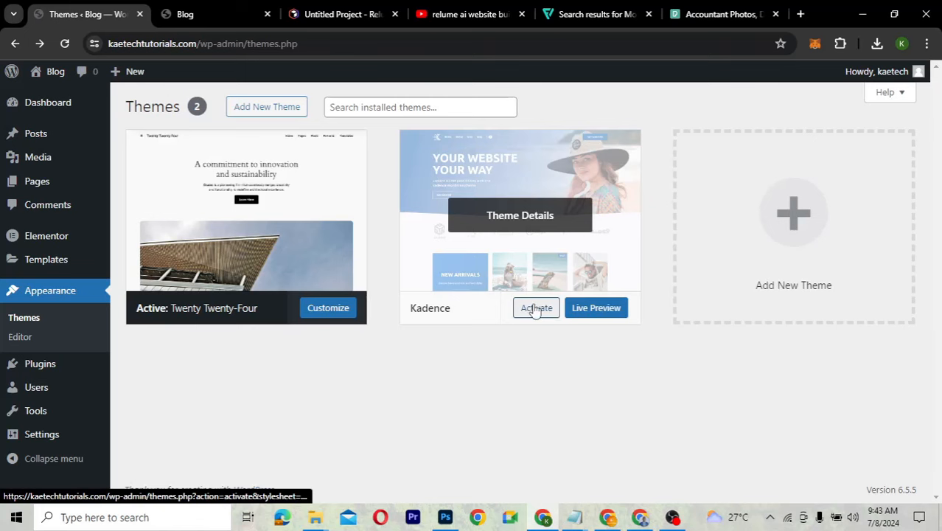
pyautogui.click(535, 308)
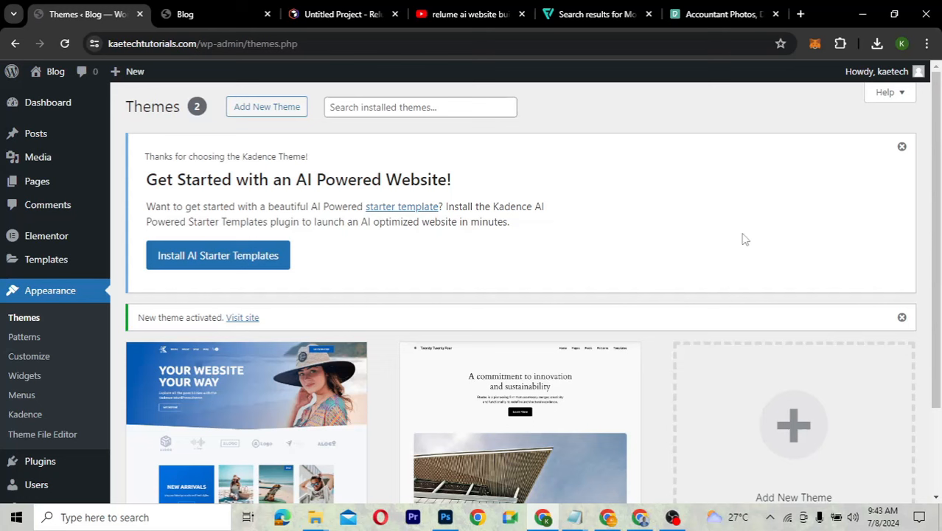
pyautogui.click(902, 149)
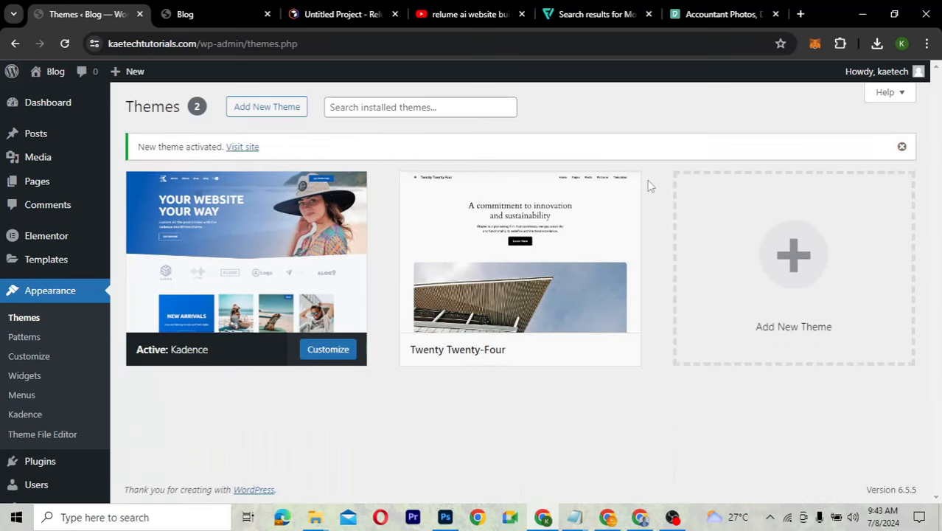
# Check the hero section of the Relume Home wireframe and the Screen Options of the WordPress dashboard home
pyautogui.click(333, 15)
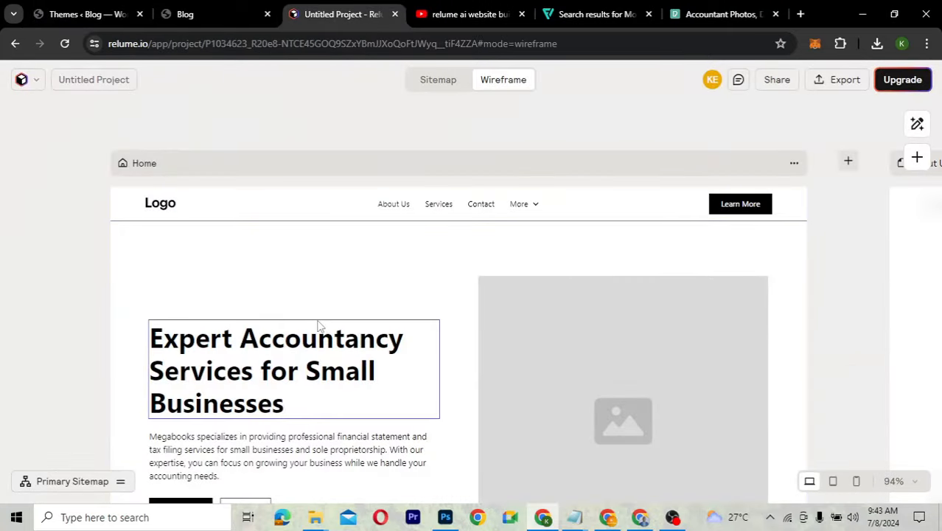
pyautogui.click(78, 15)
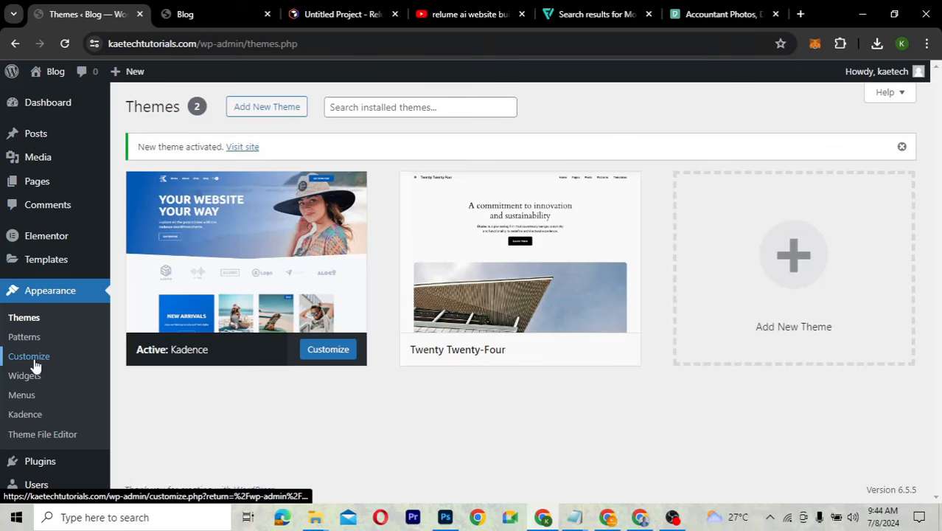
pyautogui.click(36, 105)
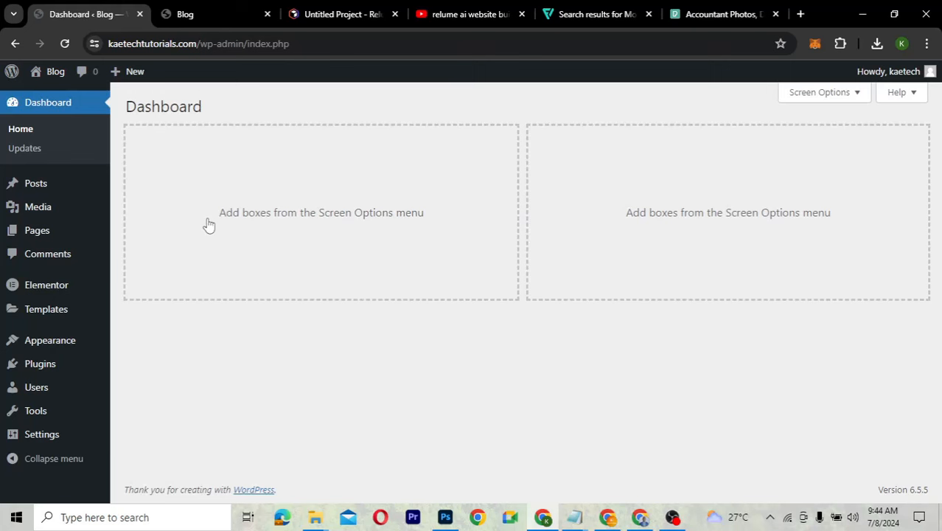
pyautogui.moveTo(22, 438)
pyautogui.click(846, 93)
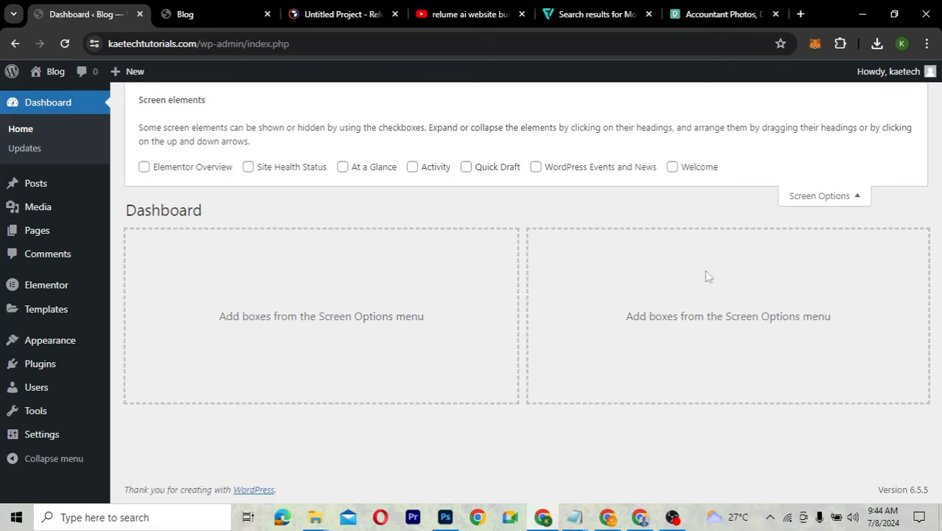
pyautogui.click(855, 203)
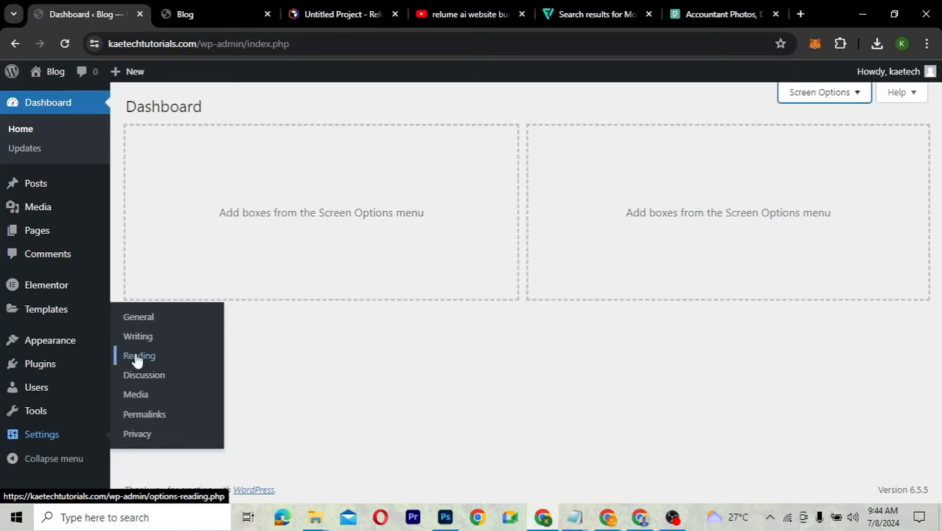
# Set the site's permalink structure to Post name and save the permalink settings
pyautogui.click(140, 415)
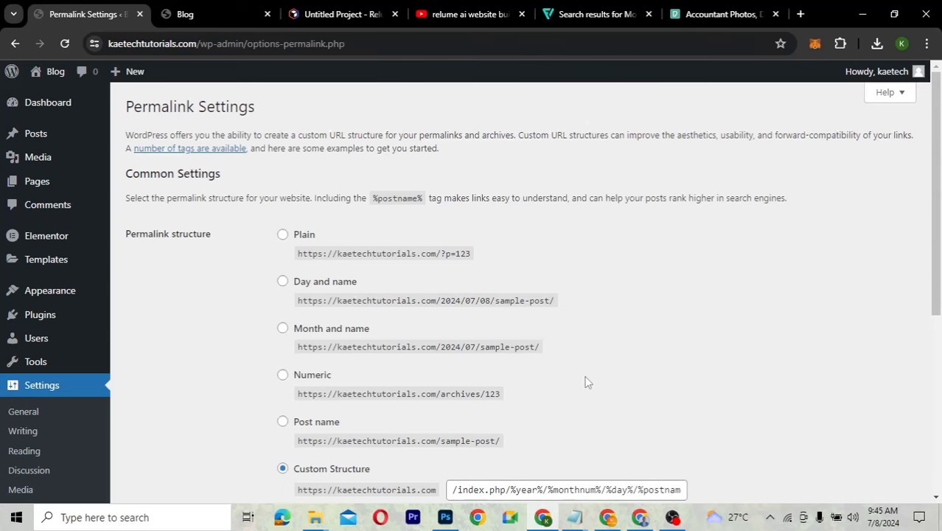
pyautogui.scroll(-2, 587, 381)
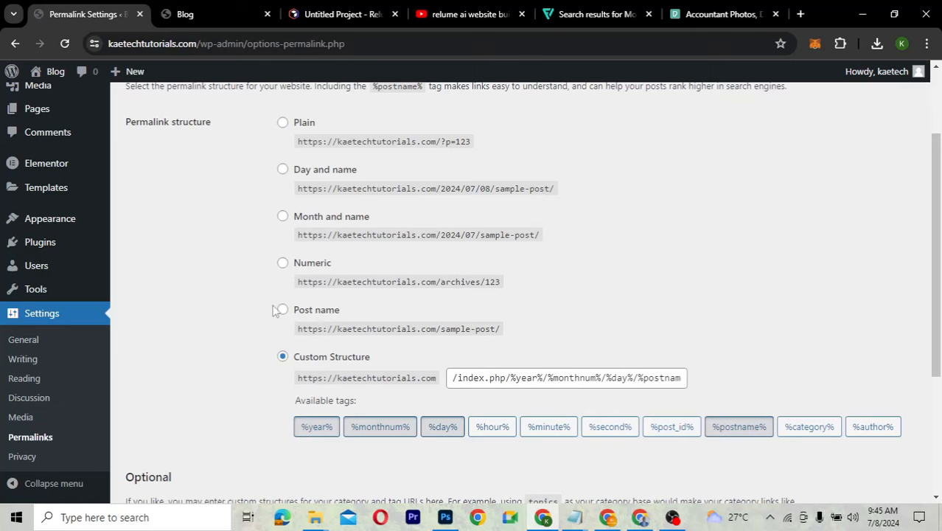
pyautogui.click(283, 310)
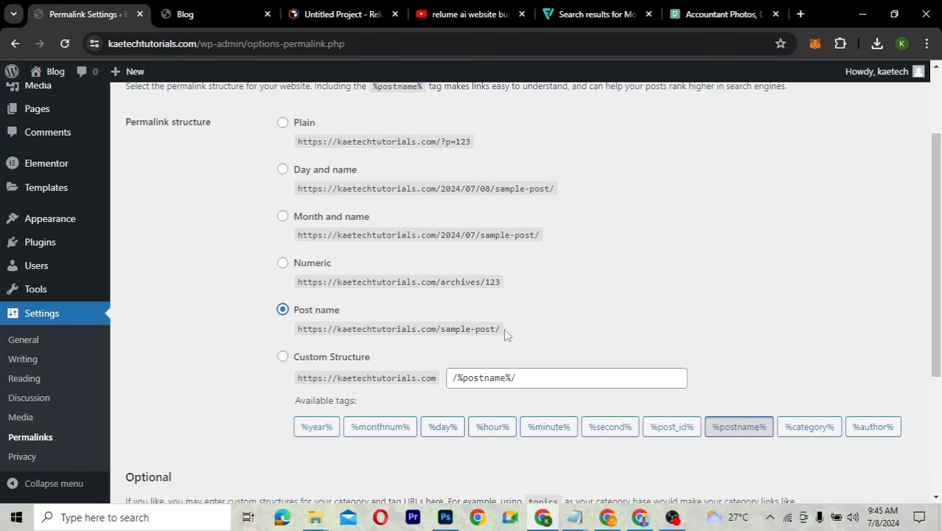
pyautogui.scroll(-3, 426, 326)
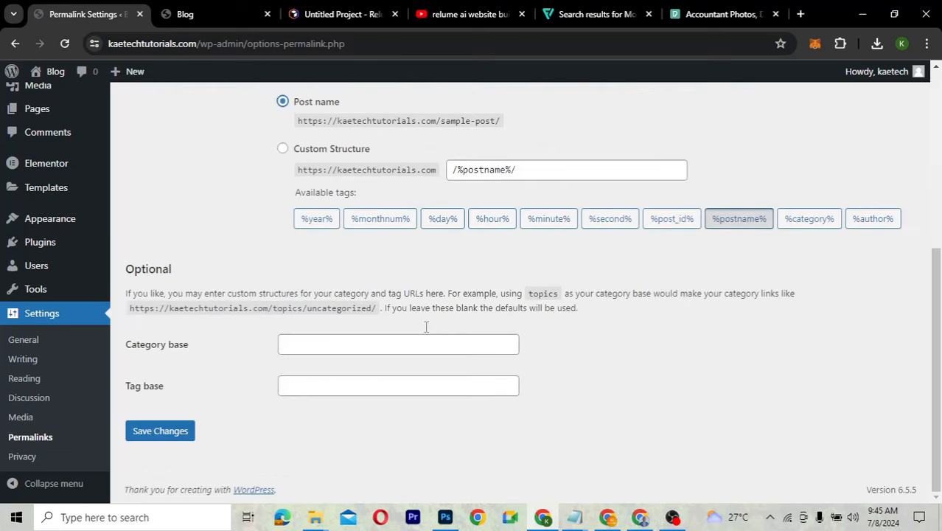
pyautogui.click(178, 433)
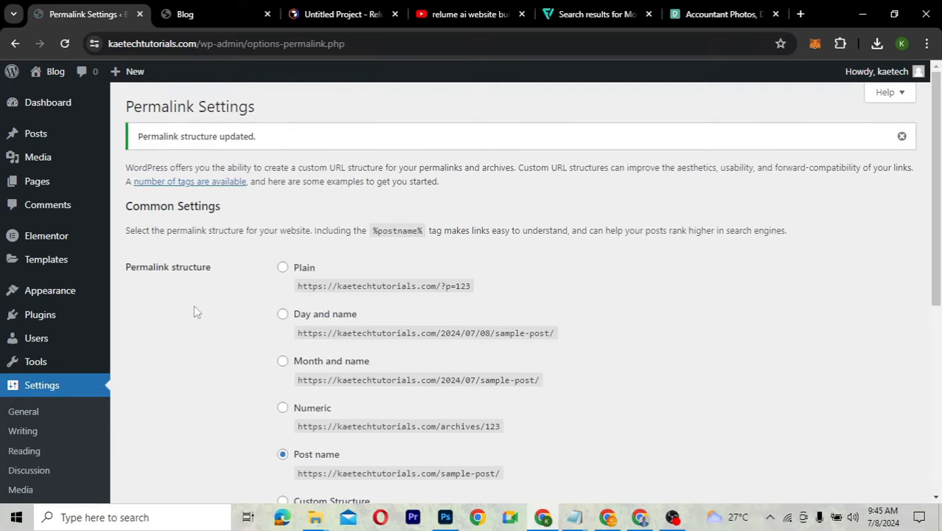
# Change the site title in the general settings to Megabooks
pyautogui.scroll(-1, 195, 310)
pyautogui.scroll(-2, 194, 306)
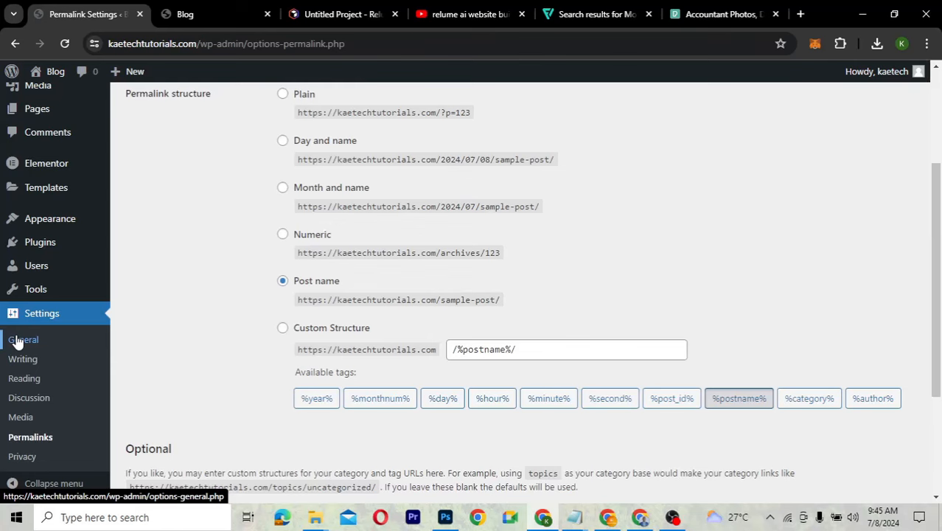
pyautogui.click(17, 341)
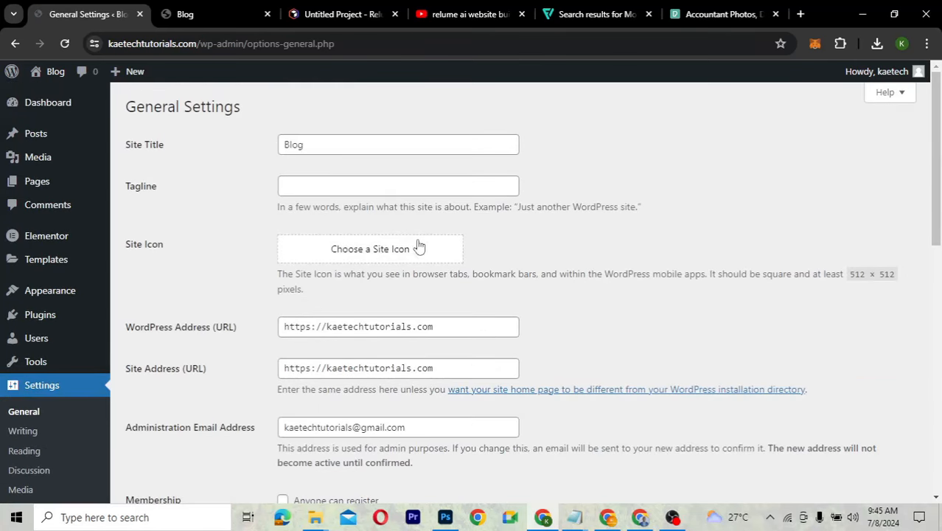
pyautogui.click(317, 146)
pyautogui.press('BackSpace')
pyautogui.press('BackSpace')
pyautogui.press('BackSpace')
pyautogui.press('BackSpace')
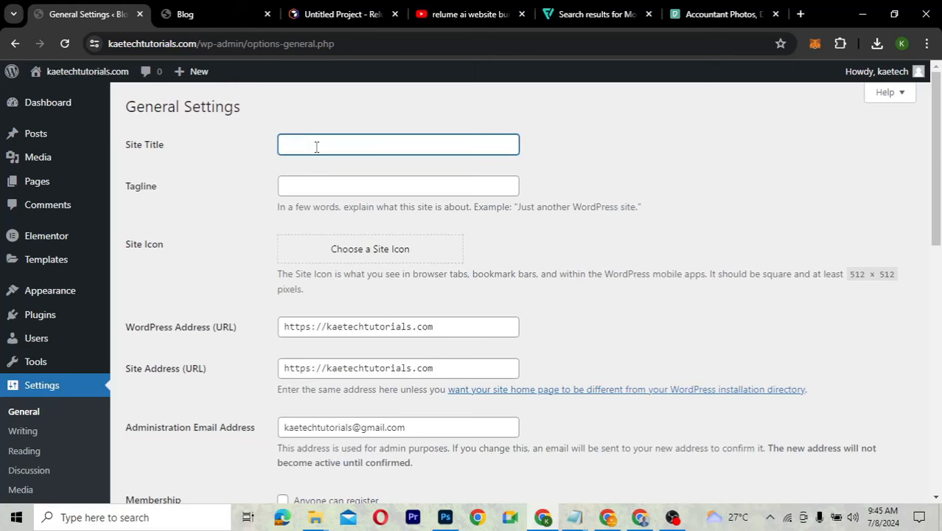
pyautogui.write('Me')
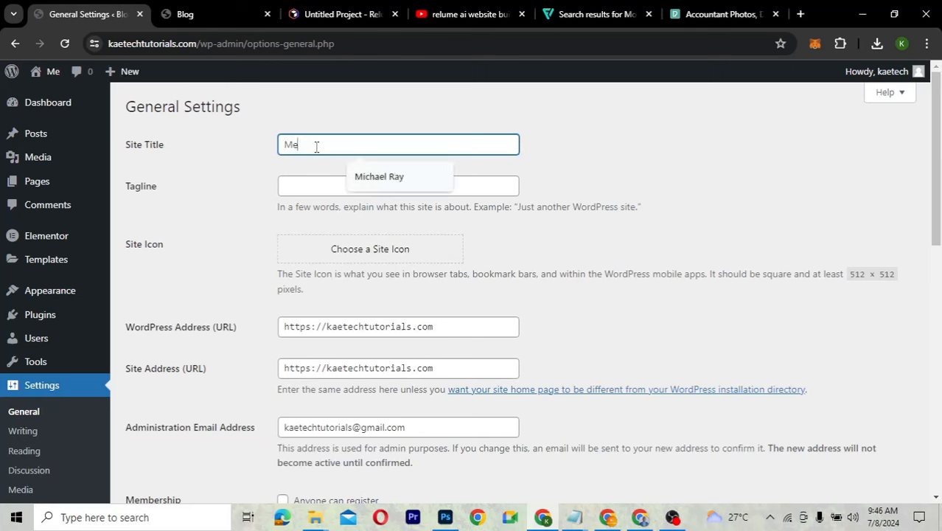
pyautogui.write('gabooks')
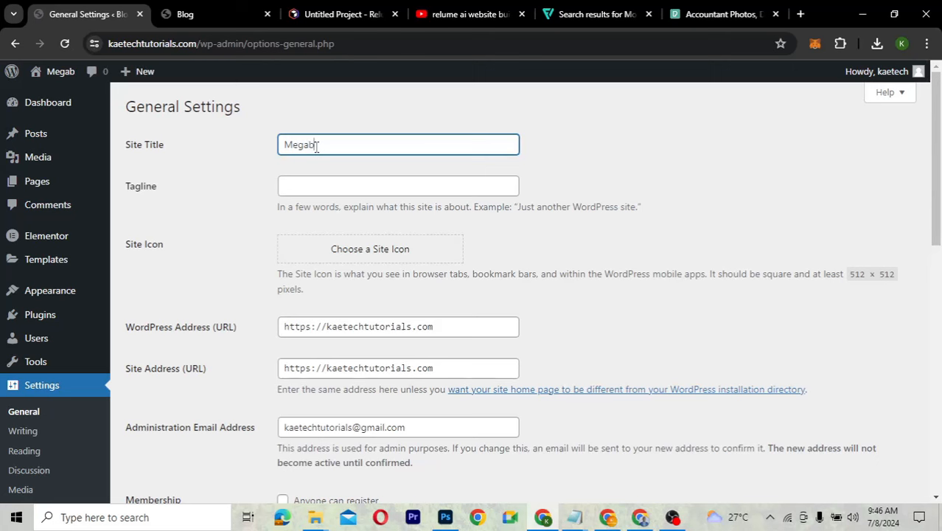
# Set the tagline to "Helping small businesses achieve financial success" and save the general settings
pyautogui.click(294, 186)
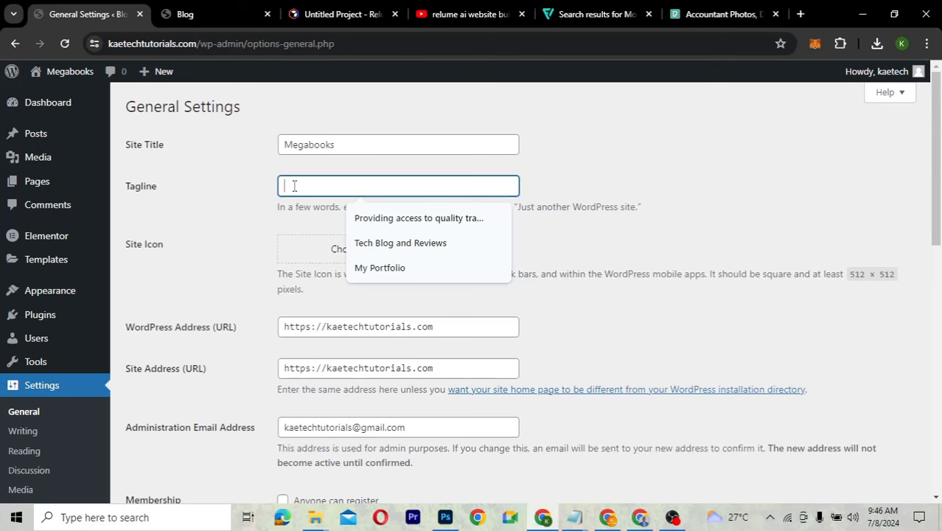
pyautogui.write('Helping small businesses achieve financial success')
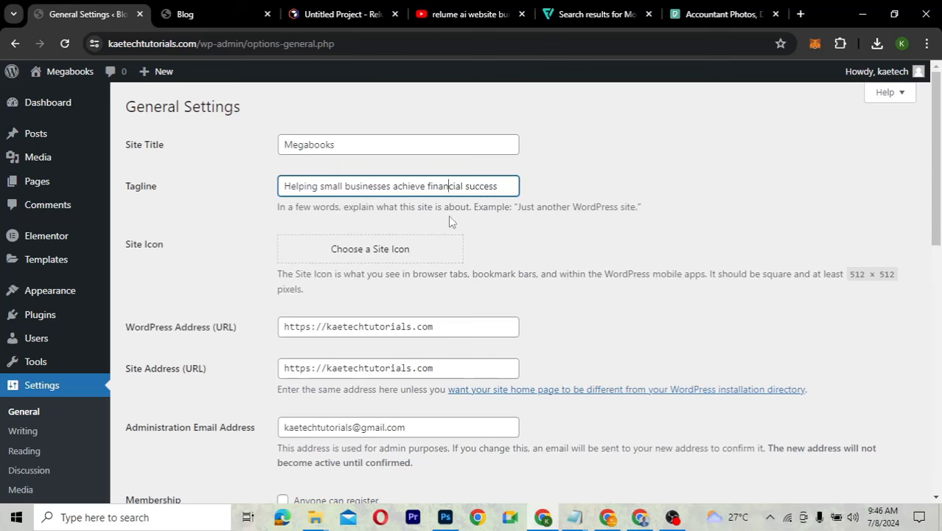
pyautogui.scroll(-9, 616, 255)
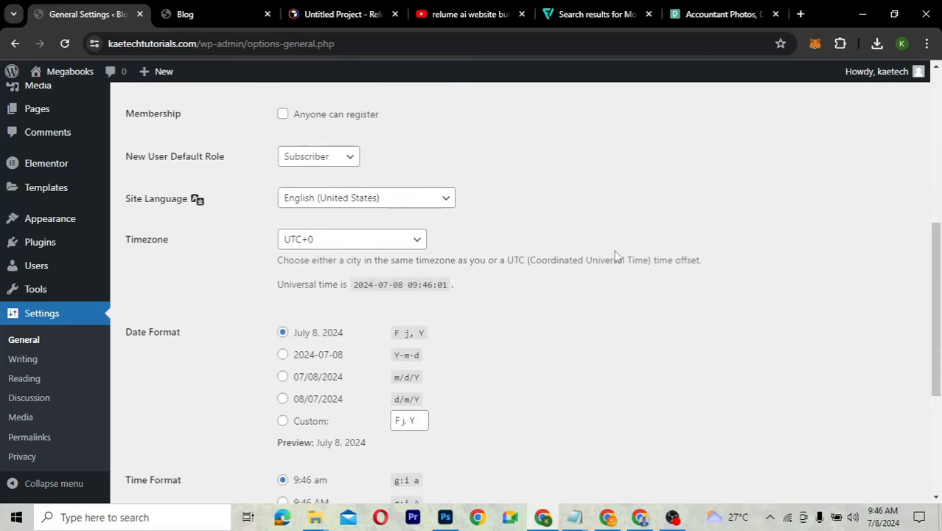
pyautogui.scroll(3, 616, 254)
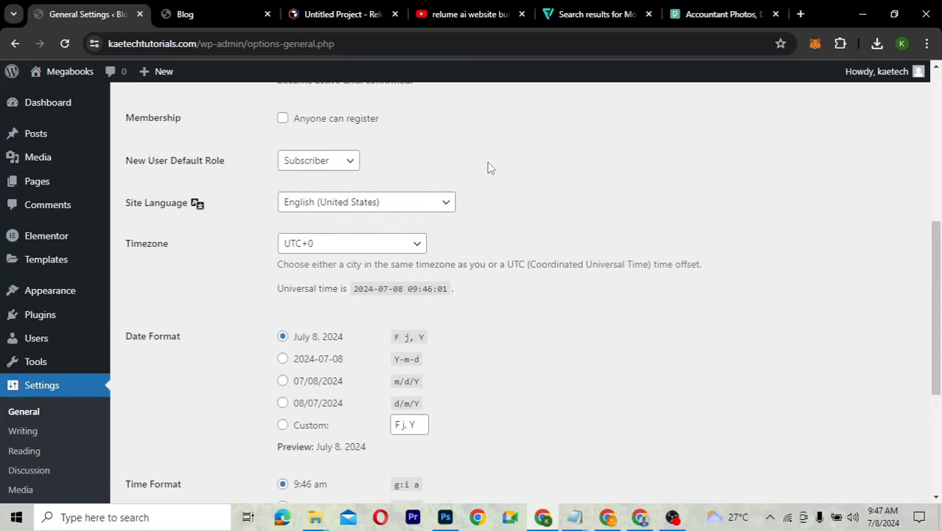
pyautogui.scroll(1, 487, 168)
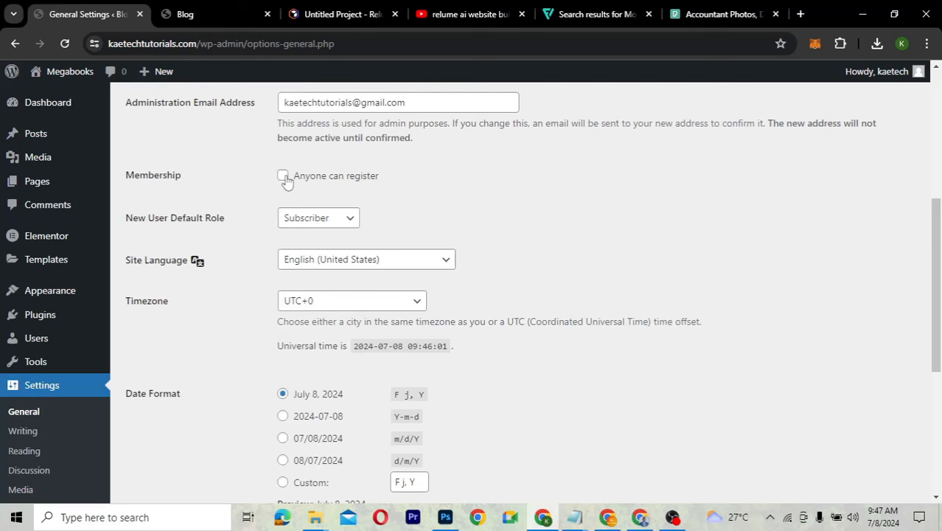
pyautogui.scroll(-4, 584, 265)
pyautogui.scroll(-1, 584, 265)
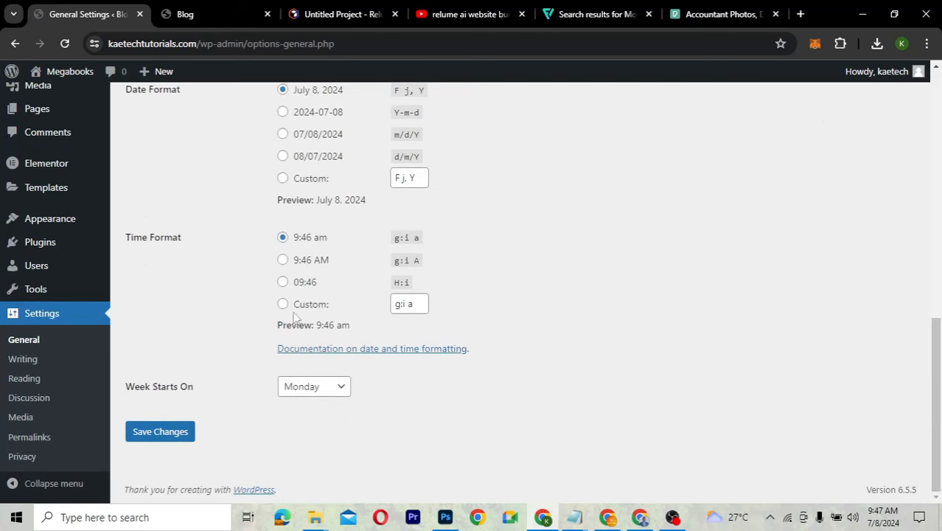
pyautogui.click(148, 434)
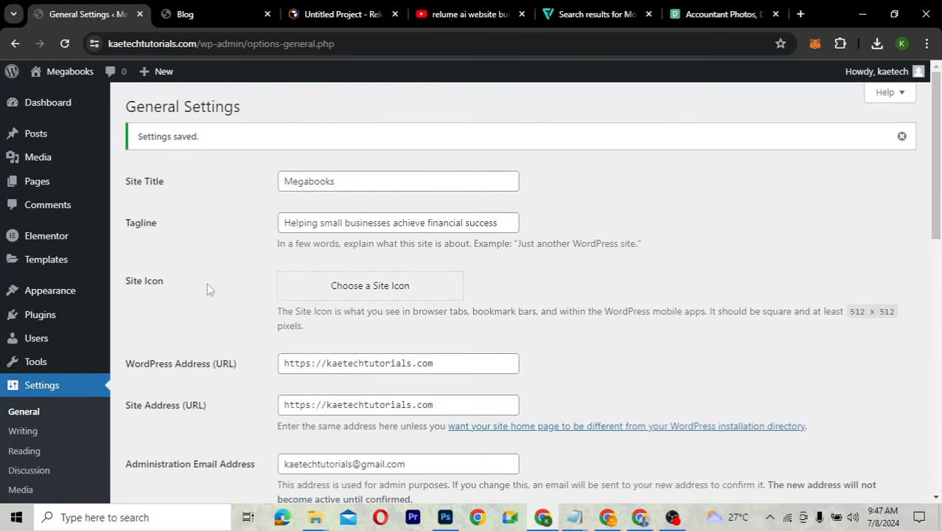
# Move the Sample Page to the trash and delete it permanently
pyautogui.moveTo(53, 267)
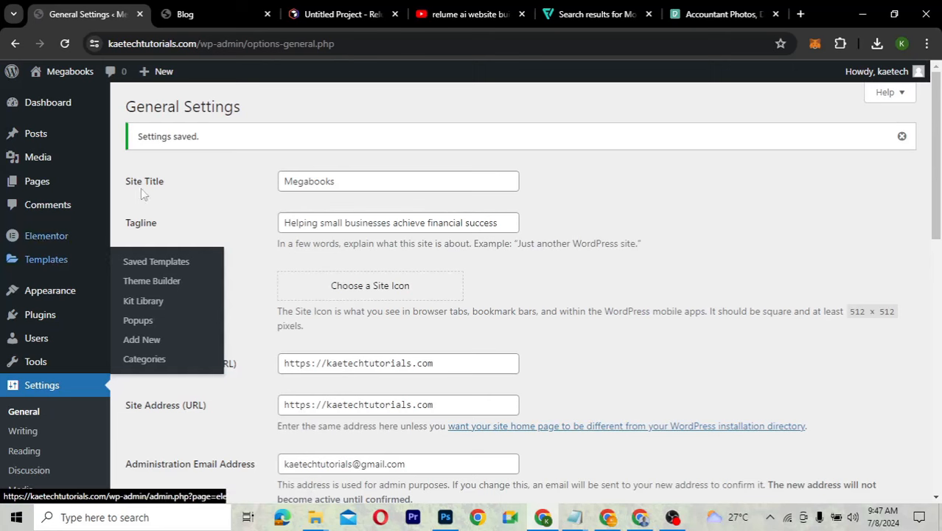
pyautogui.moveTo(45, 183)
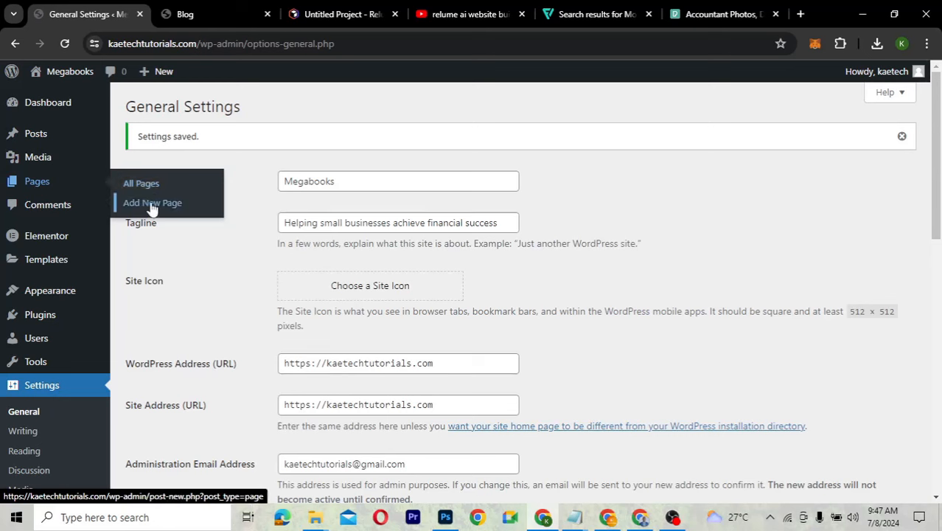
pyautogui.click(133, 184)
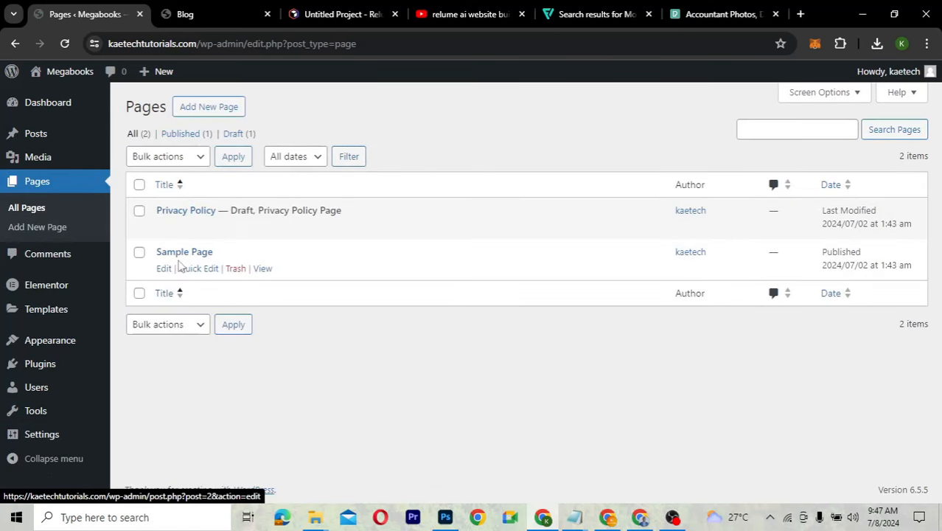
pyautogui.click(236, 270)
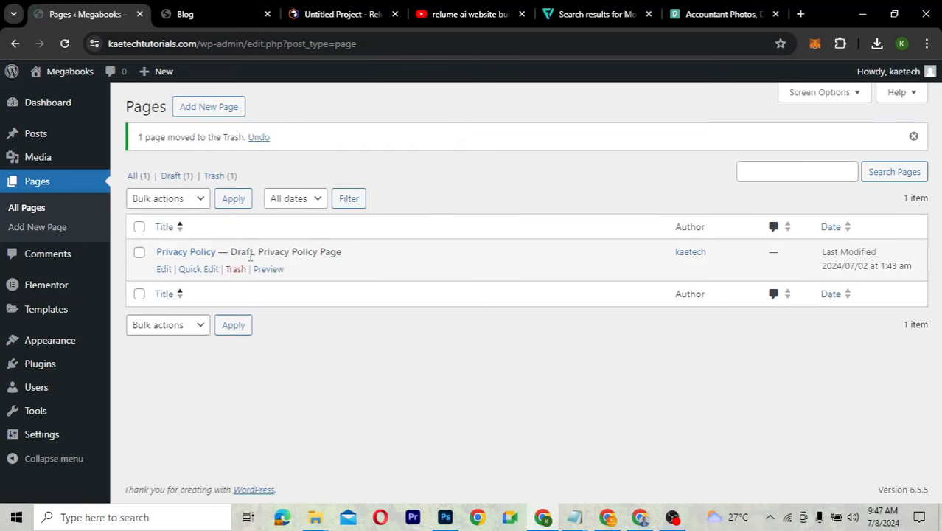
pyautogui.click(219, 180)
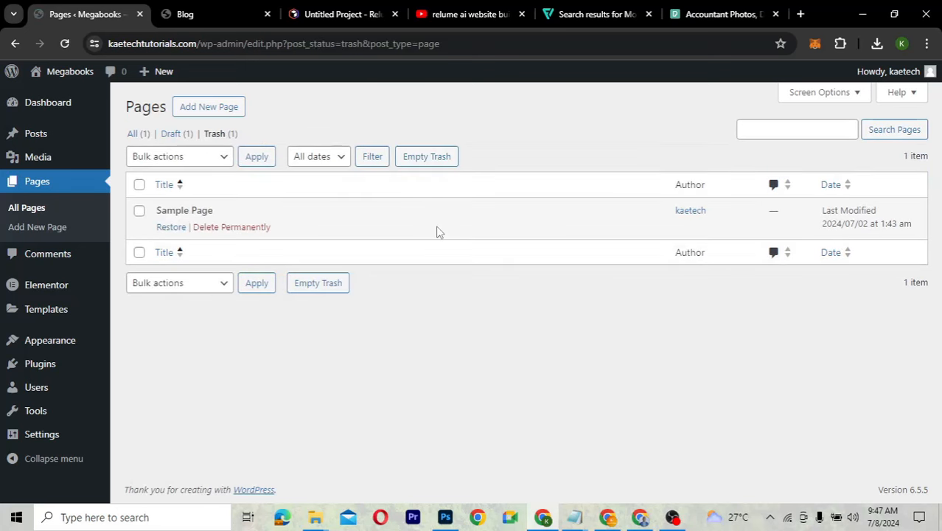
pyautogui.click(238, 230)
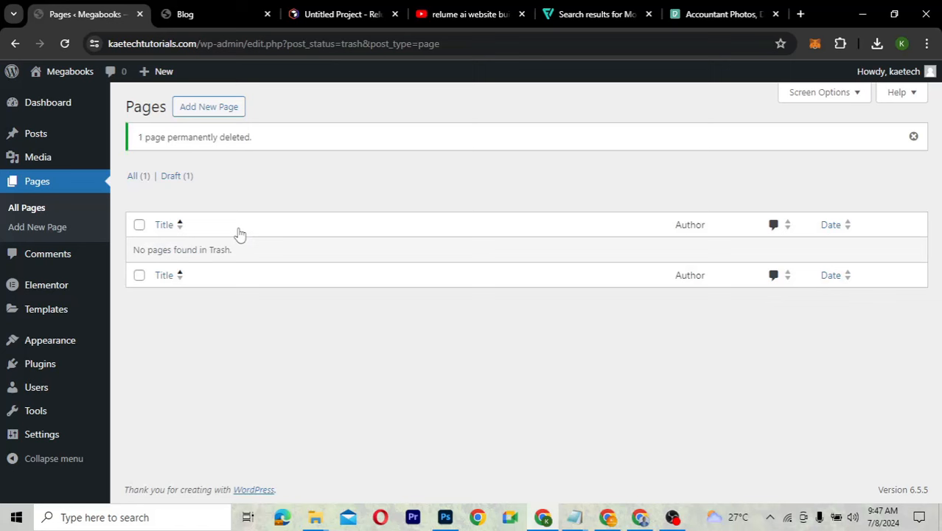
# Start adding a new page and reload the live site's front page to check its current look
pyautogui.click(197, 113)
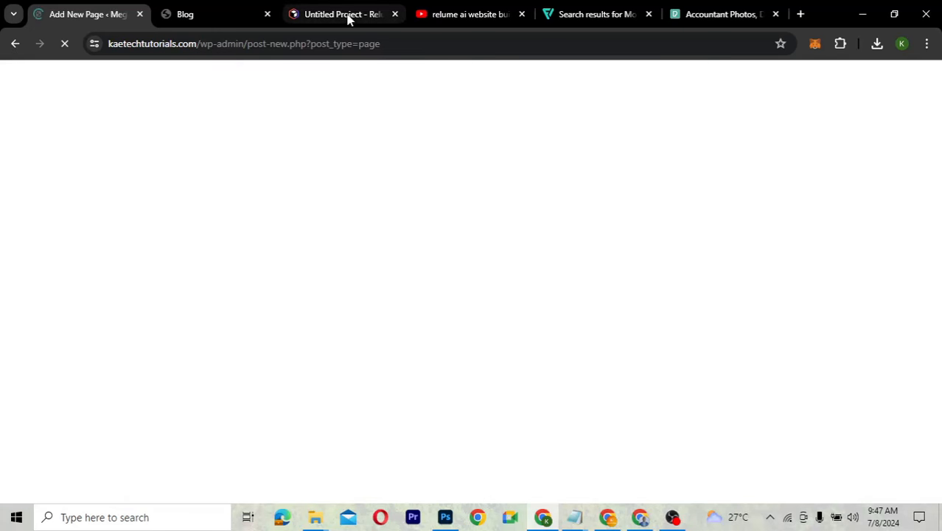
pyautogui.click(348, 16)
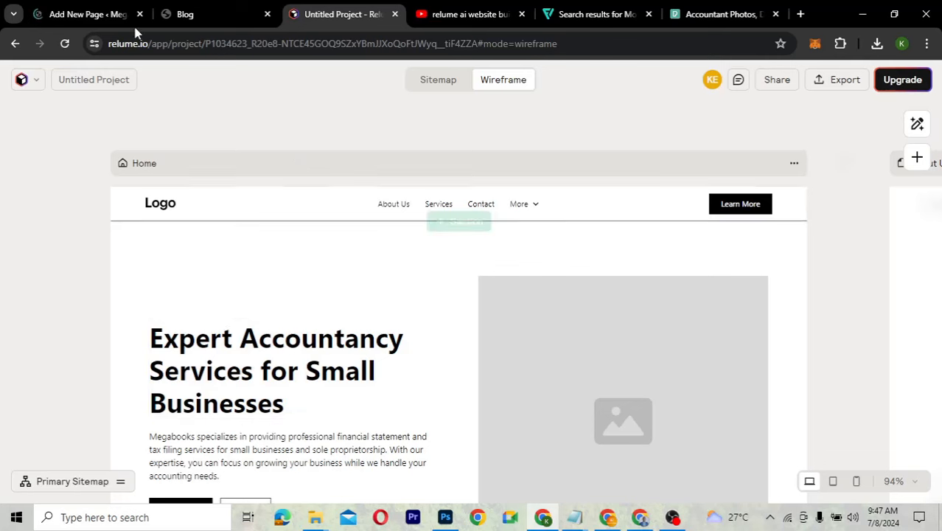
pyautogui.click(108, 18)
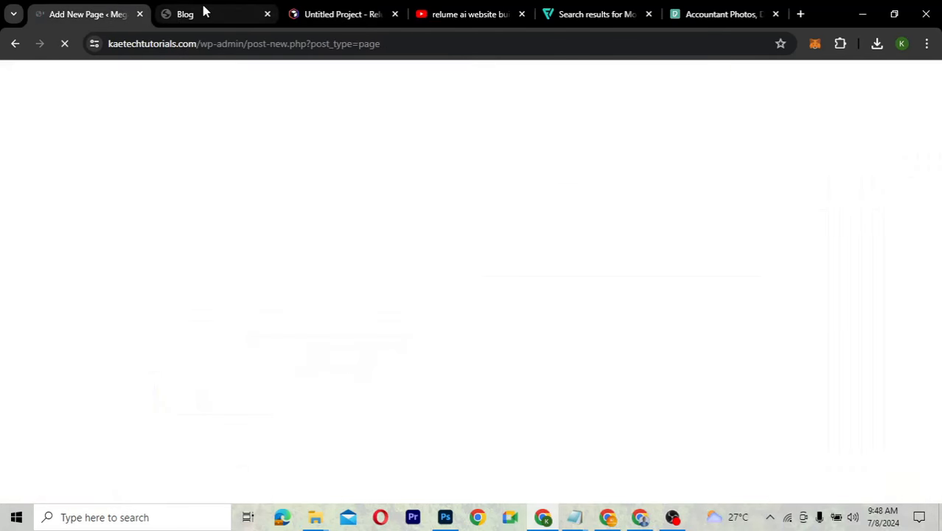
pyautogui.click(204, 13)
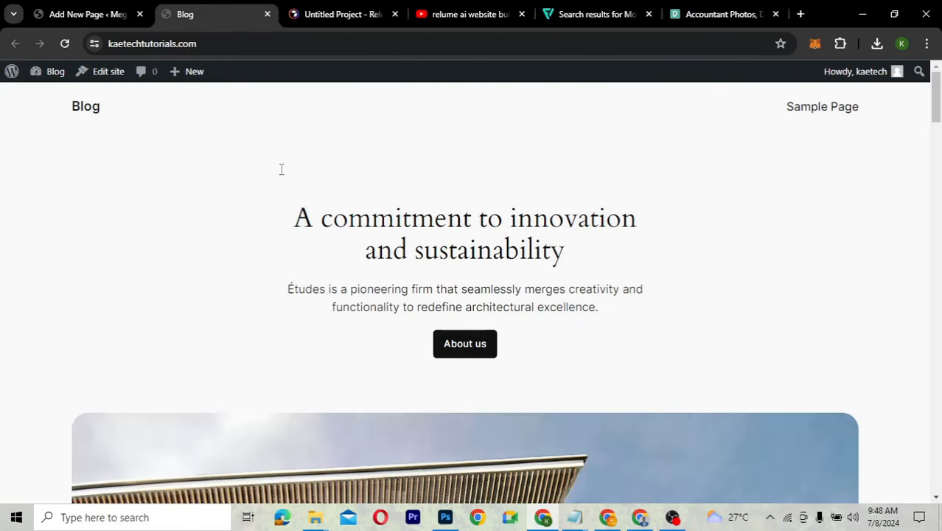
pyautogui.click(65, 43)
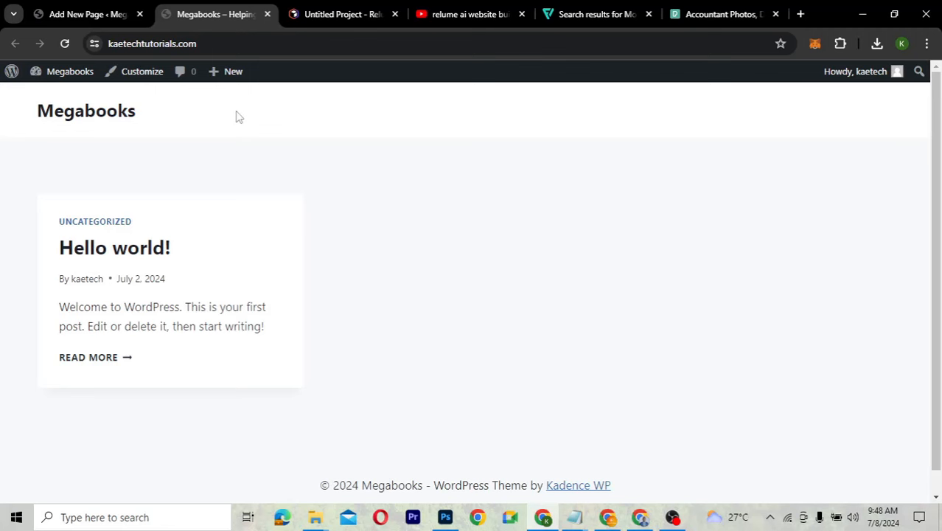
# Return to the new page in the editor and title it Home
pyautogui.click(89, 22)
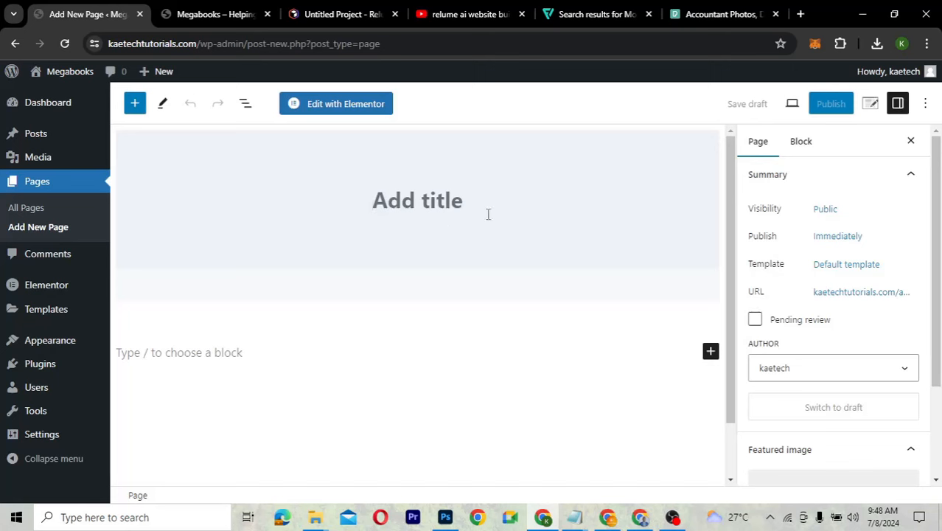
pyautogui.write('T')
pyautogui.press('BackSpace')
pyautogui.write('Home')
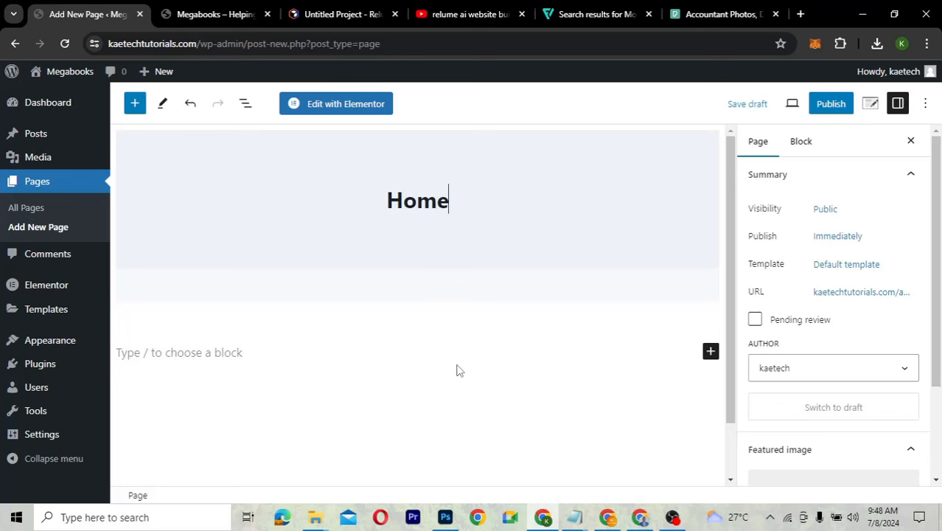
# Assign the Elementor Full Width template to the Home page
pyautogui.scroll(-1, 456, 370)
pyautogui.scroll(1, 456, 370)
pyautogui.scroll(-1, 542, 306)
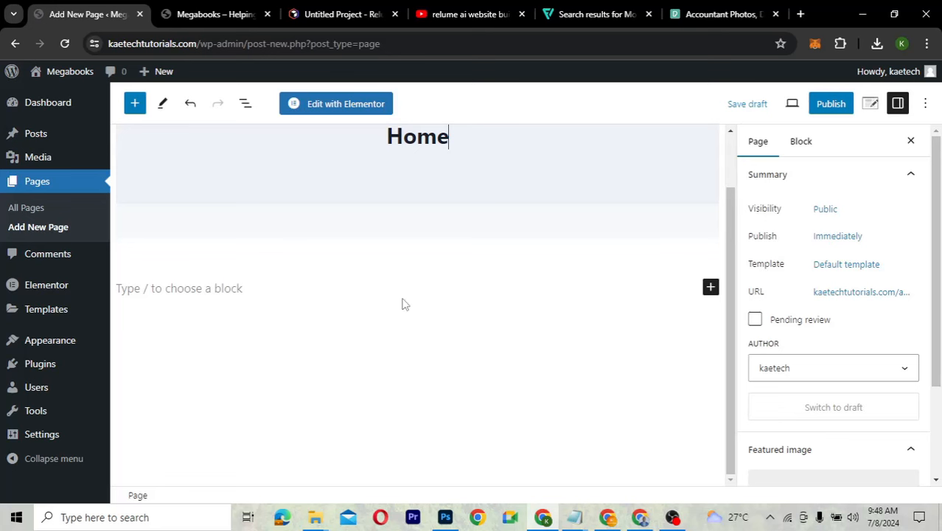
pyautogui.scroll(1, 500, 292)
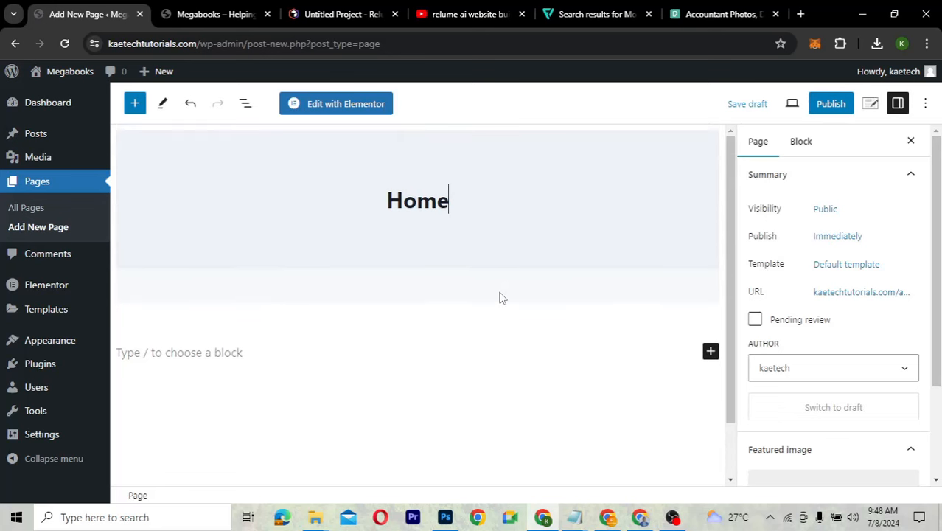
pyautogui.click(845, 272)
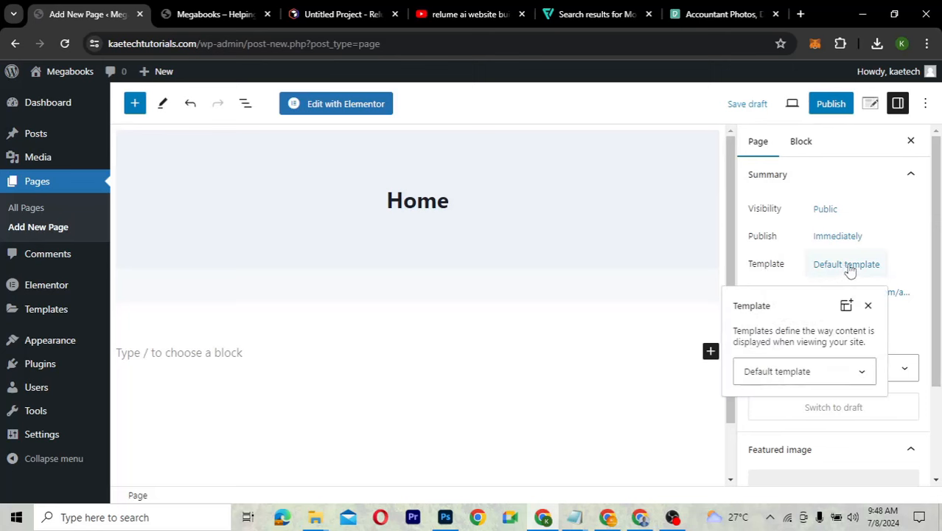
pyautogui.click(807, 374)
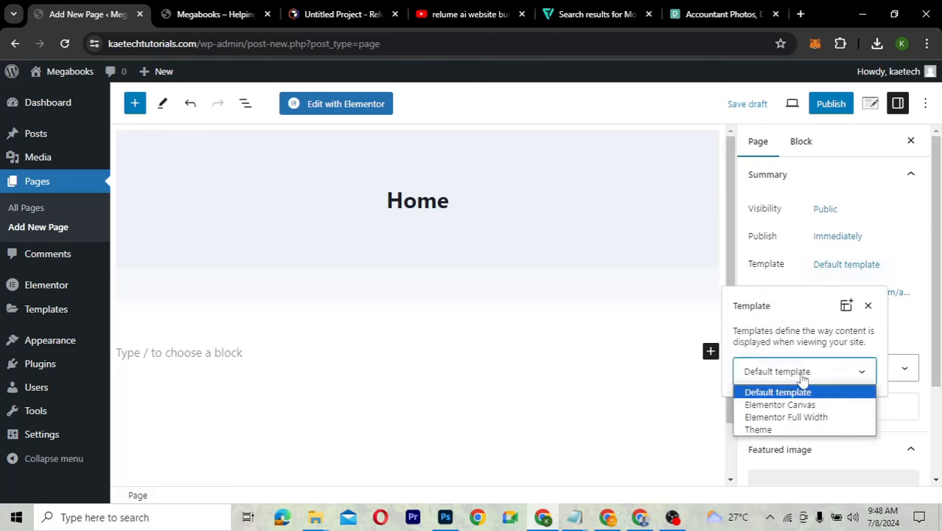
pyautogui.click(787, 417)
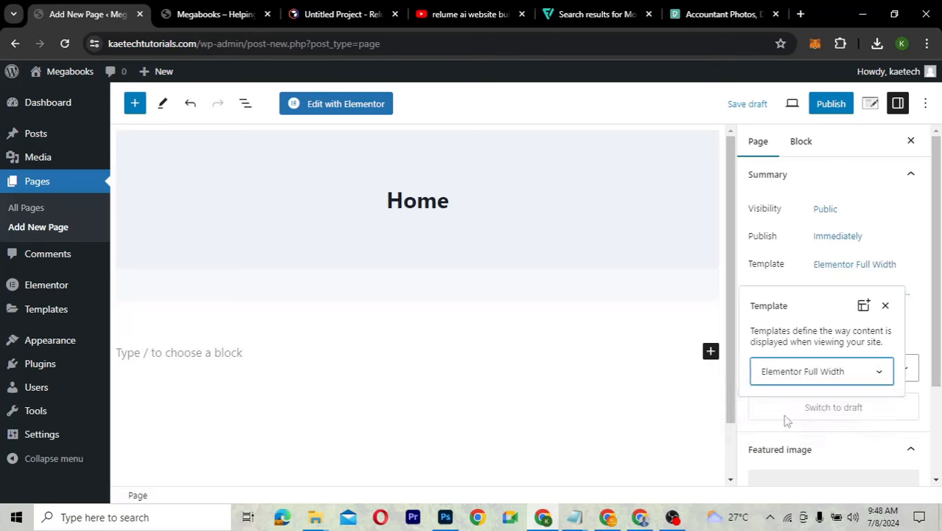
# Open the Home page in the Elementor editor, dismiss the notification, and reduce the browser zoom to 80%
pyautogui.click(796, 274)
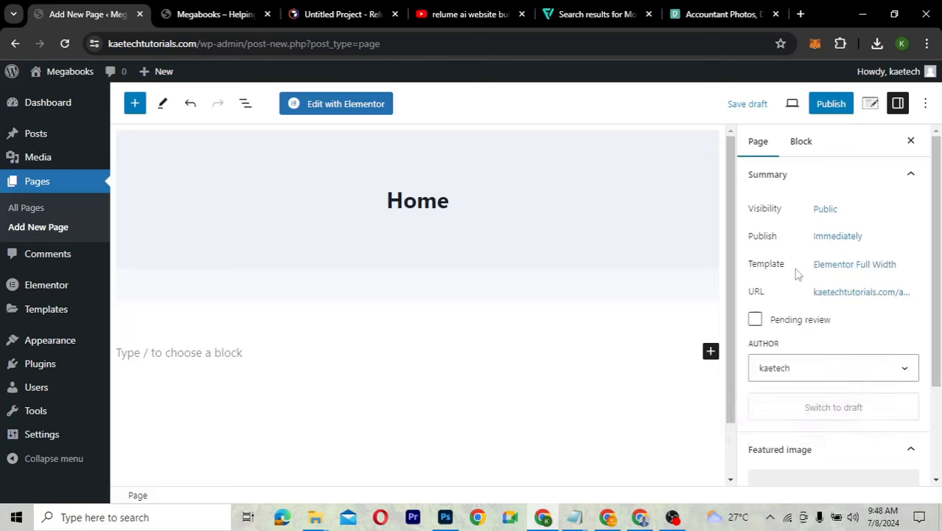
pyautogui.click(349, 105)
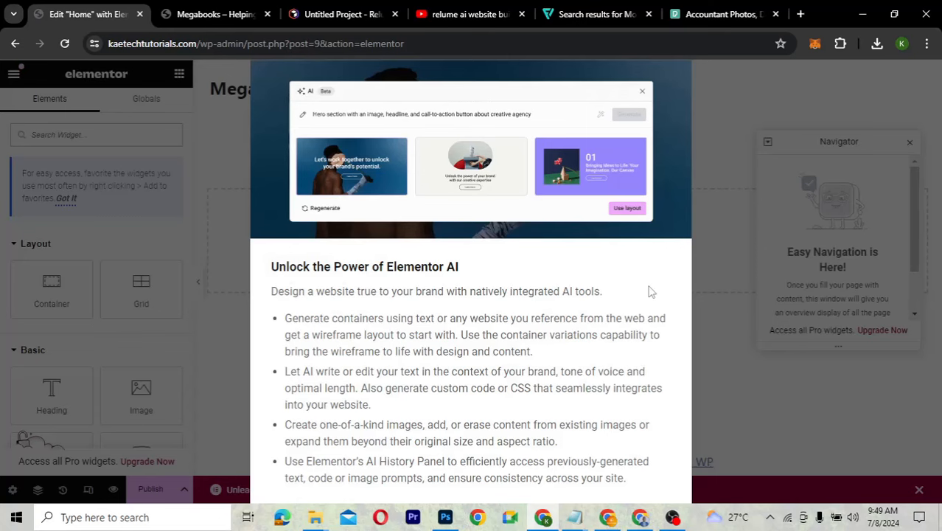
pyautogui.hotkey('ctrl', '-')
pyautogui.hotkey('ctrl', '-')
pyautogui.hotkey('ctrl', '-')
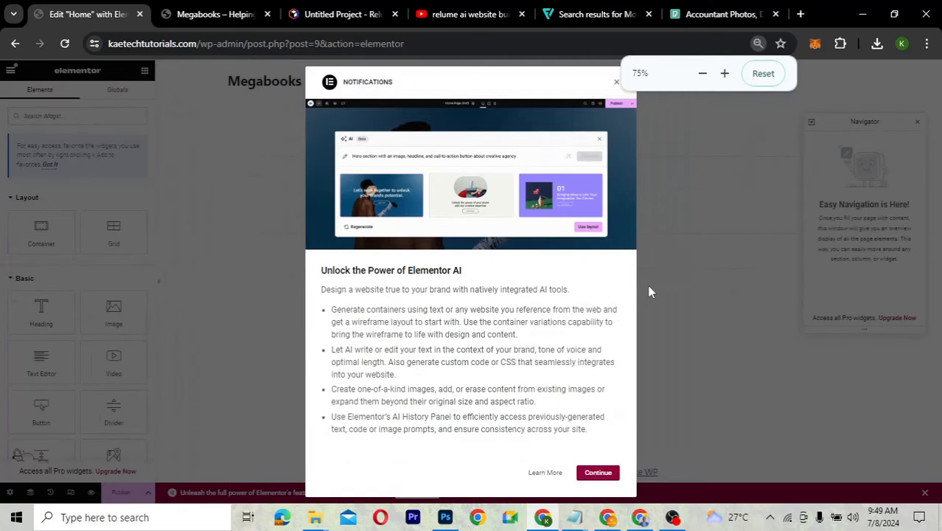
pyautogui.click(615, 83)
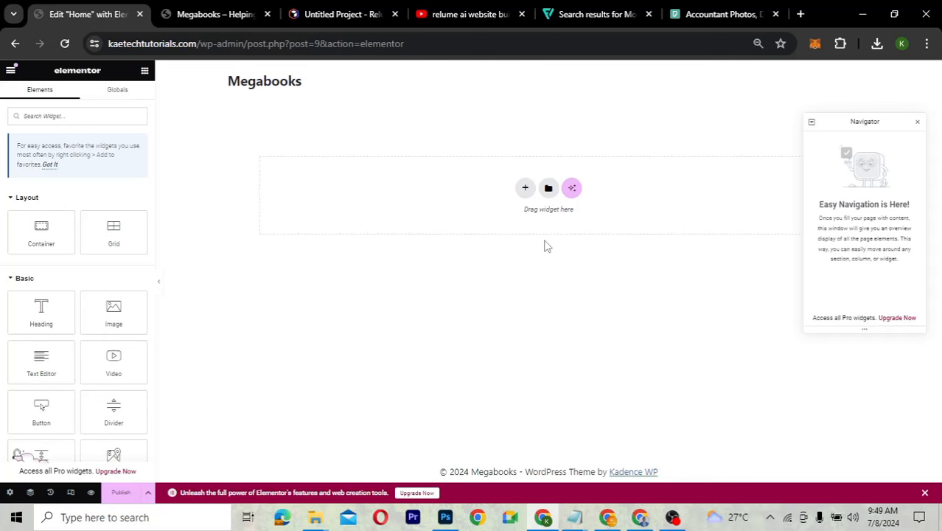
pyautogui.hotkey('ctrl', '+')
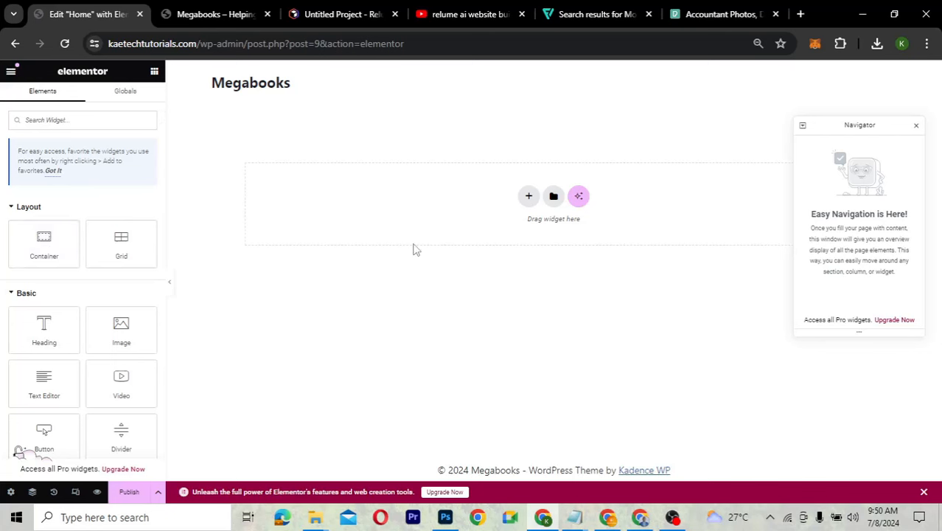
# Compare the empty Elementor page with the header and hero section of the Relume Home wireframe
pyautogui.click(338, 13)
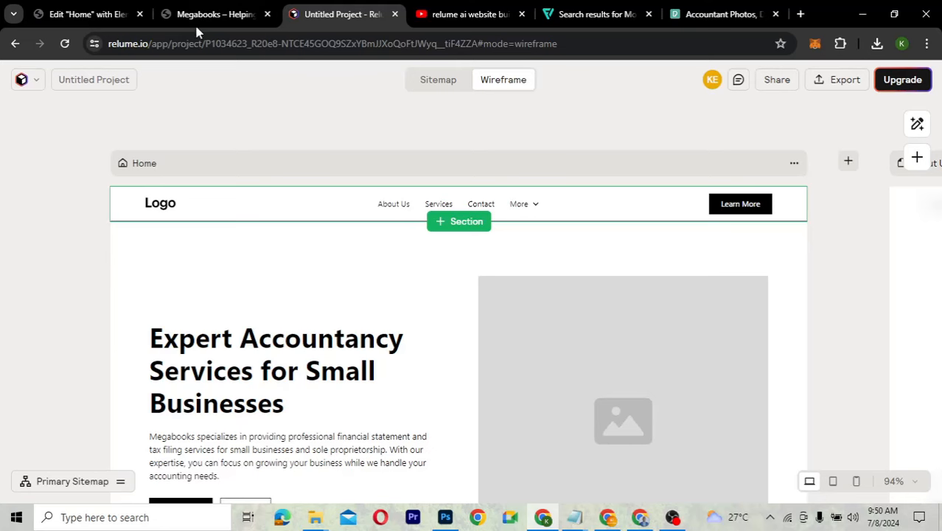
pyautogui.click(89, 14)
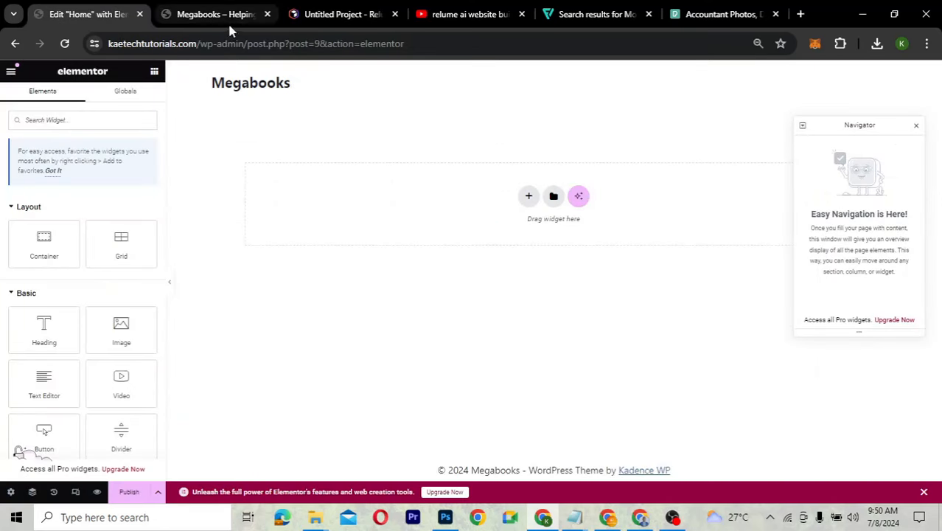
pyautogui.click(327, 16)
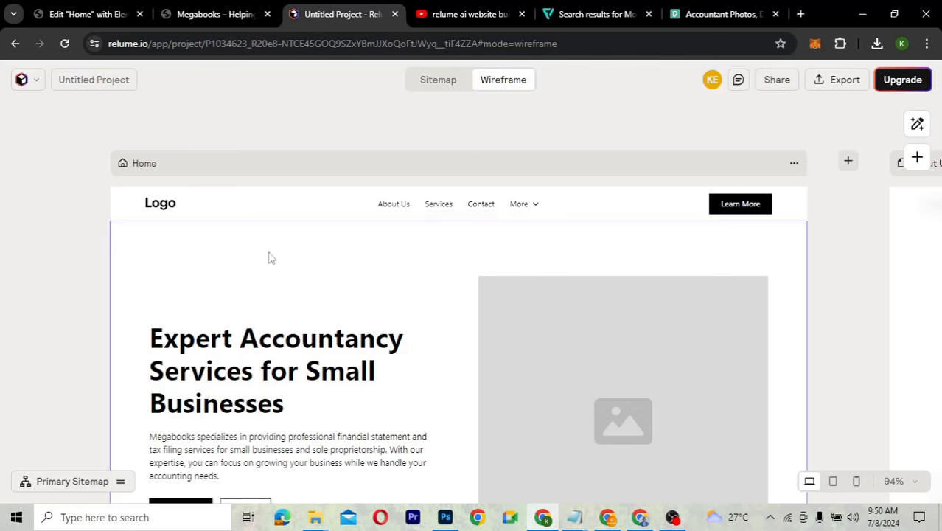
pyautogui.click(91, 19)
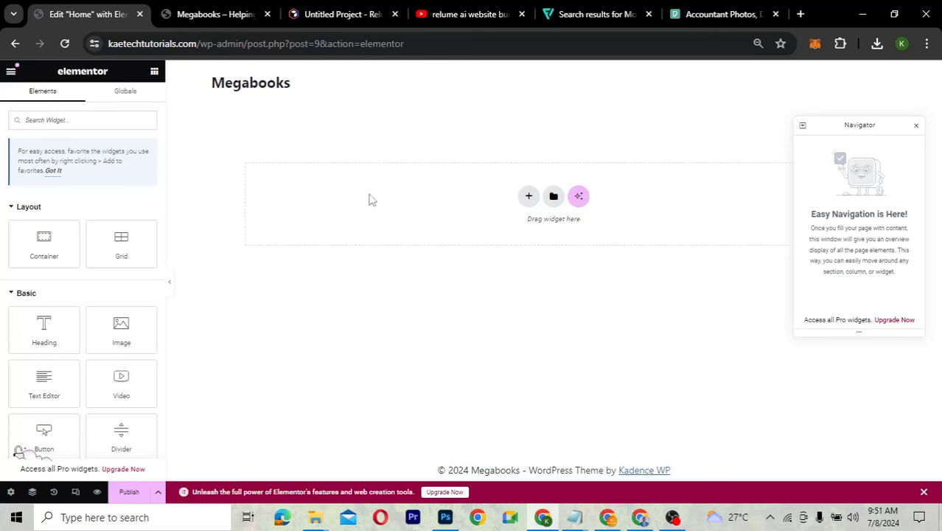
# Add a single row-direction flexbox container to the page and set its boxed content width to 1280 px
pyautogui.click(528, 198)
pyautogui.click(514, 242)
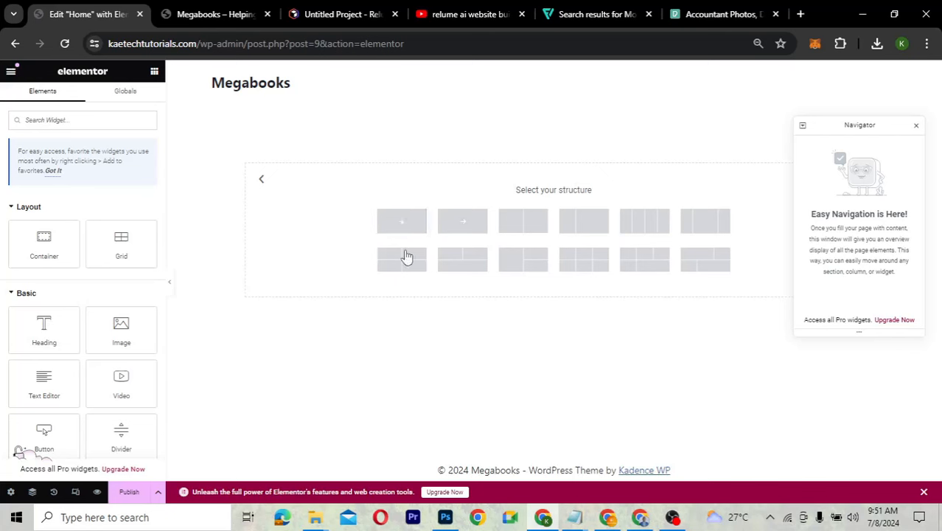
pyautogui.click(457, 227)
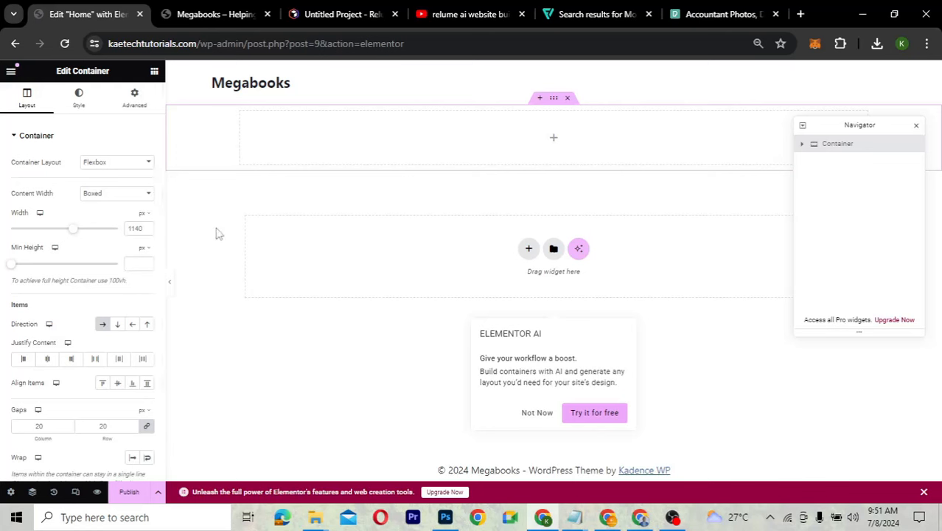
pyautogui.click(101, 196)
pyautogui.click(101, 198)
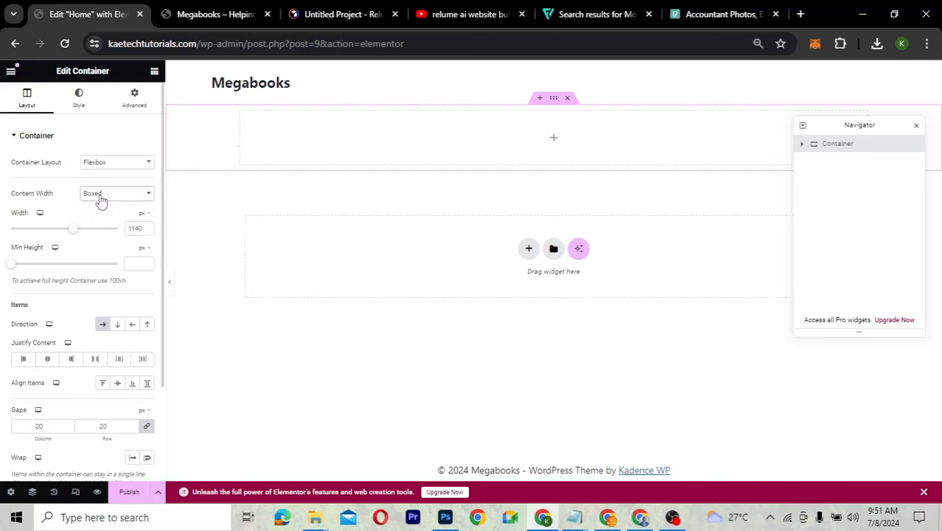
pyautogui.click(135, 228)
pyautogui.write('1280')
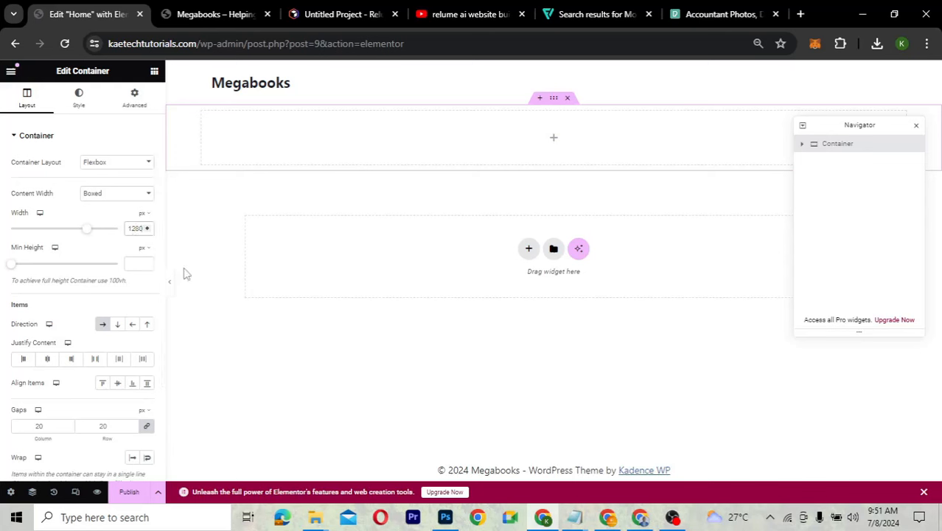
# Set the container's minimum height to 100 vh and check its extent on the page
pyautogui.click(143, 250)
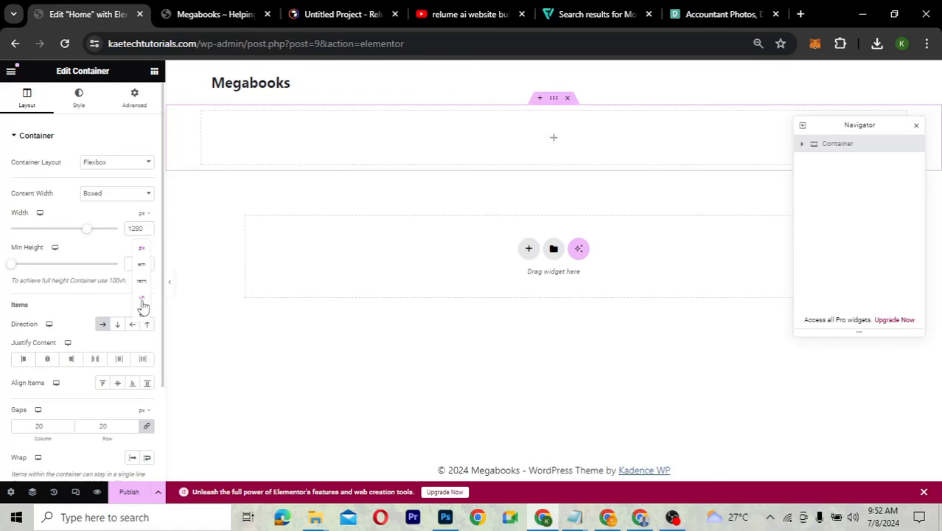
pyautogui.click(143, 301)
pyautogui.moveTo(12, 264); pyautogui.dragTo(129, 266)
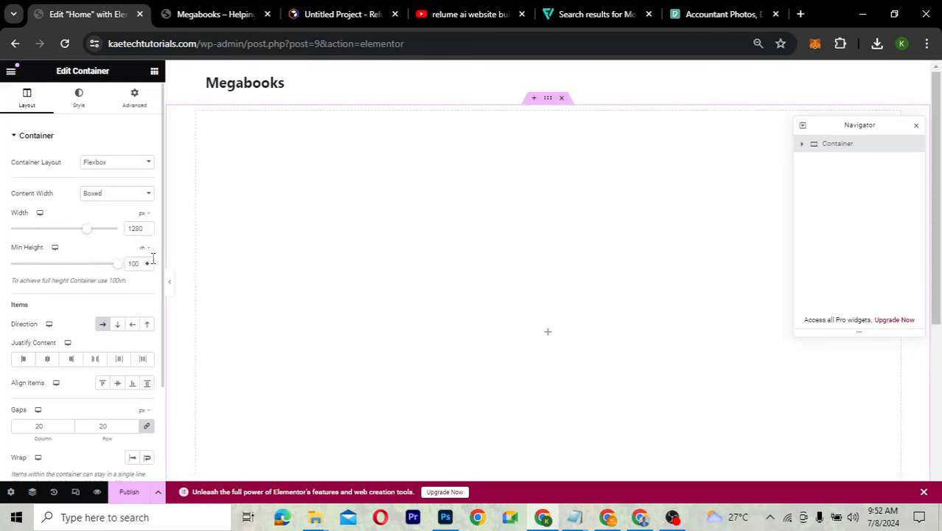
pyautogui.scroll(-2, 480, 278)
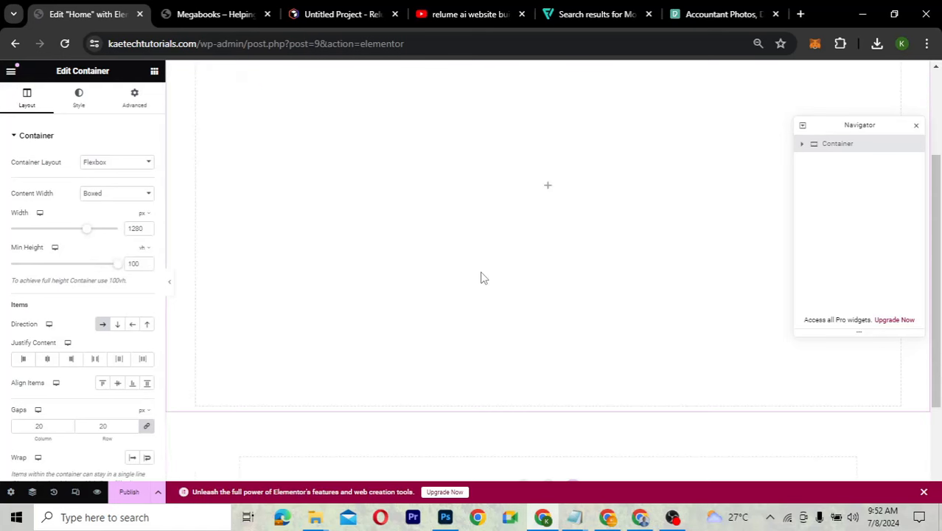
pyautogui.scroll(2, 480, 278)
pyautogui.scroll(1, 481, 278)
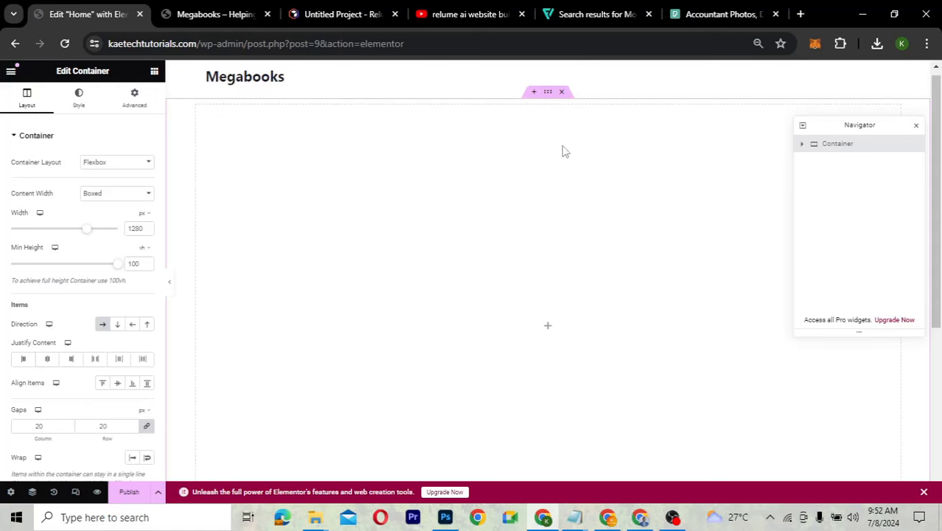
# Unlink the container's padding values and set the top and bottom padding to 80 px
pyautogui.click(145, 105)
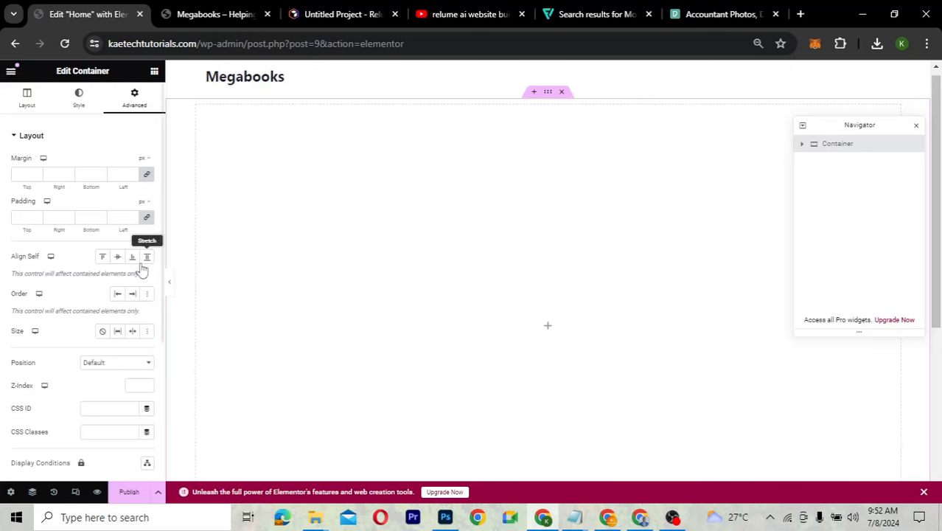
pyautogui.click(147, 218)
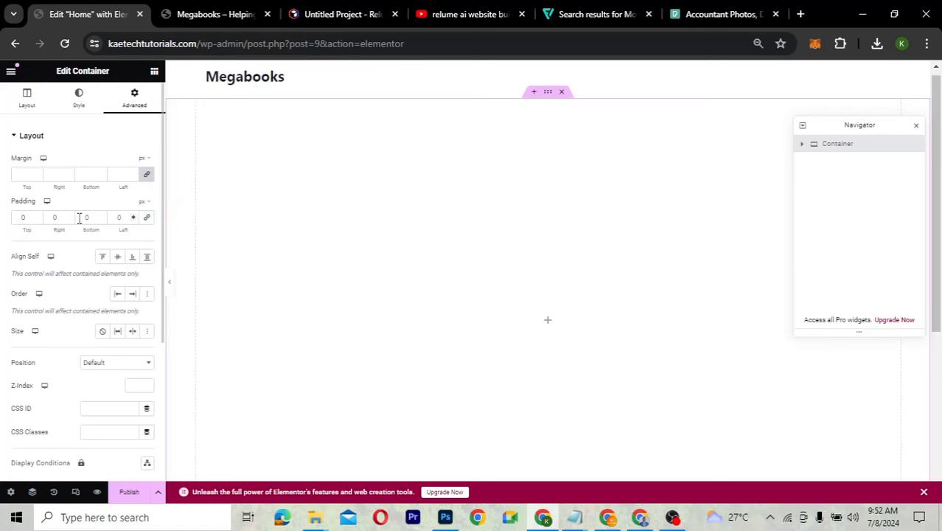
pyautogui.click(20, 219)
pyautogui.write('80')
pyautogui.click(80, 218)
pyautogui.write('8')
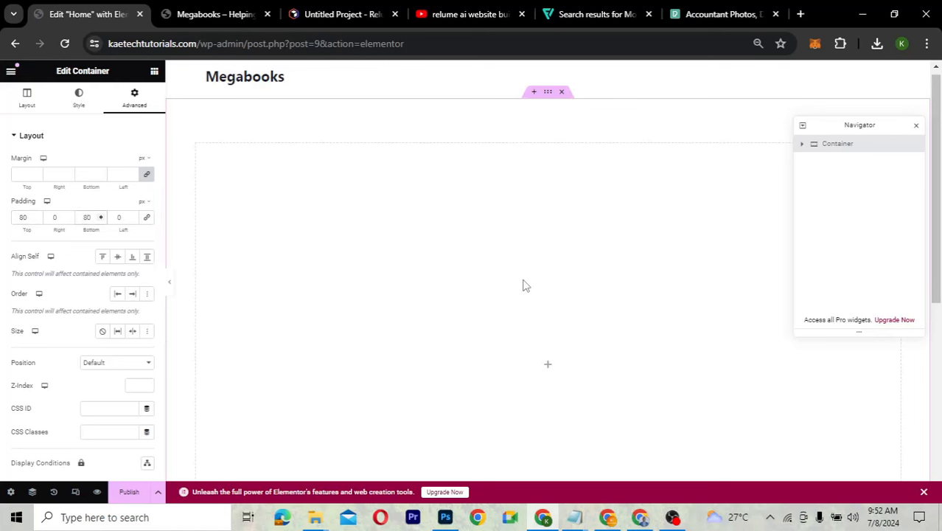
pyautogui.scroll(-2, 523, 284)
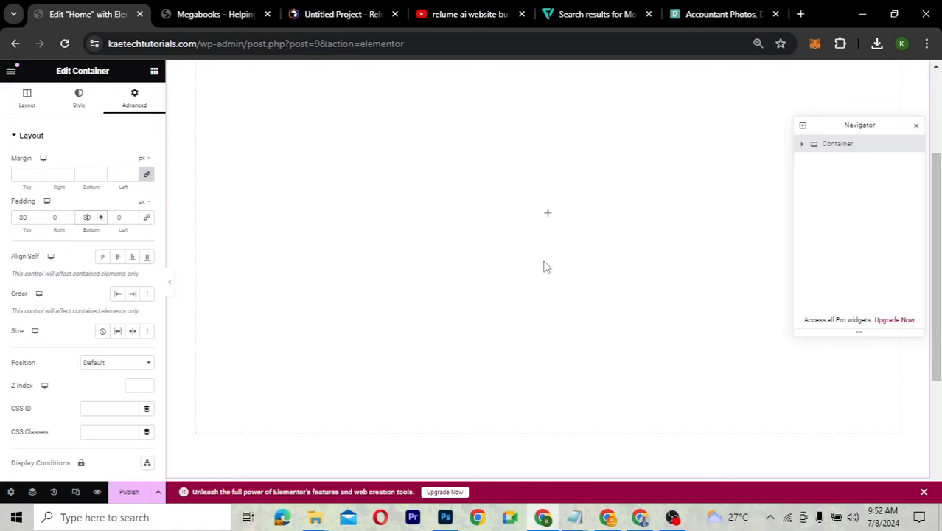
pyautogui.scroll(2, 544, 266)
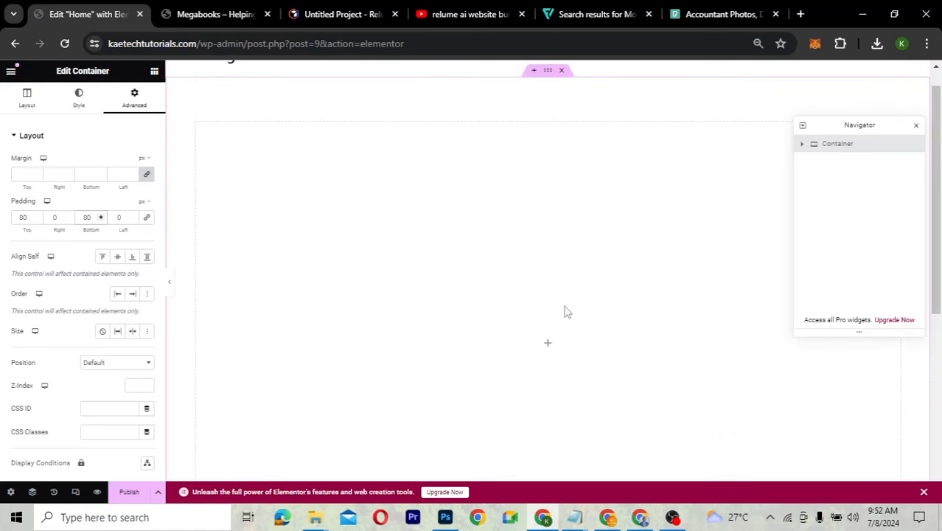
# Nest a container inside the row-direction parent container and duplicate it to form two side-by-side columns
pyautogui.click(549, 346)
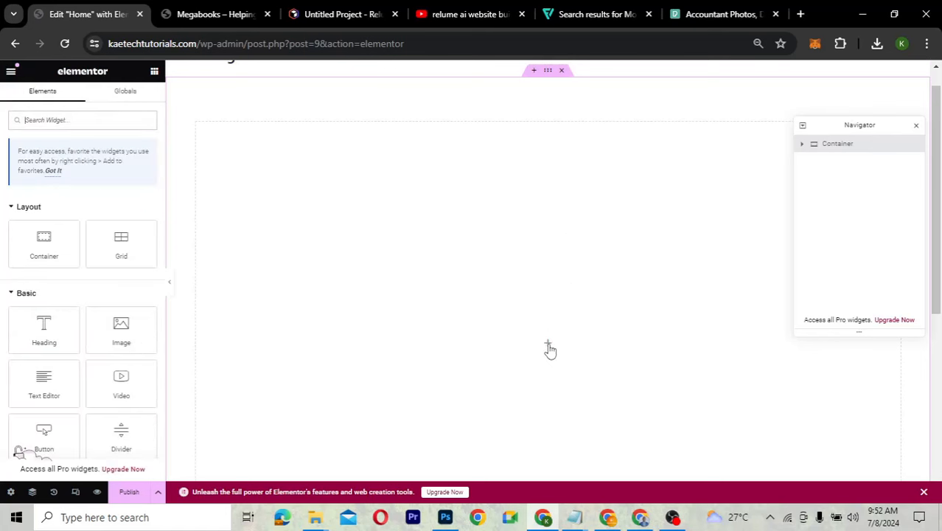
pyautogui.scroll(-2, 549, 346)
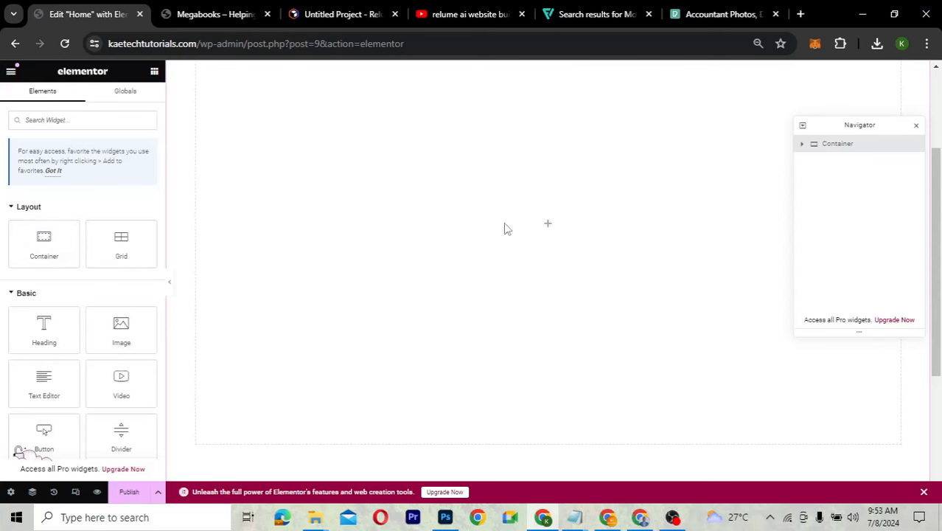
pyautogui.moveTo(54, 247); pyautogui.dragTo(476, 234)
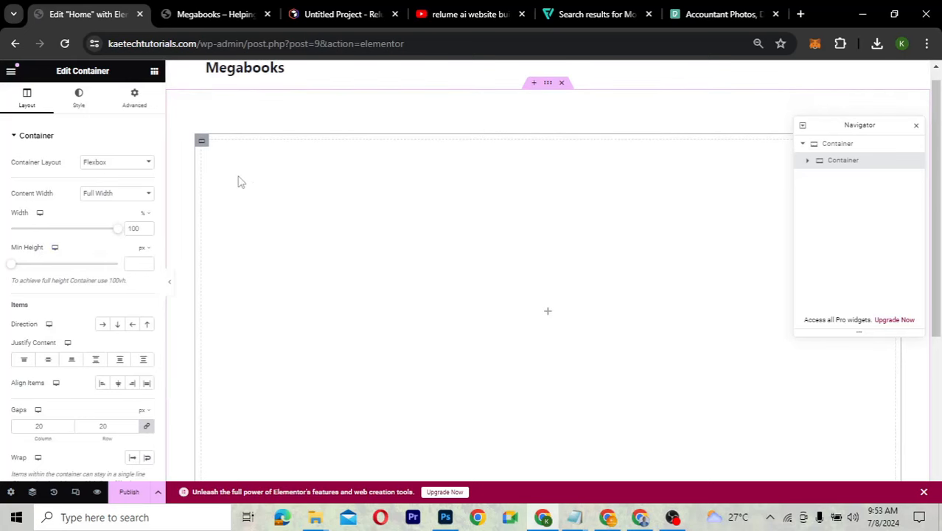
pyautogui.click(548, 83)
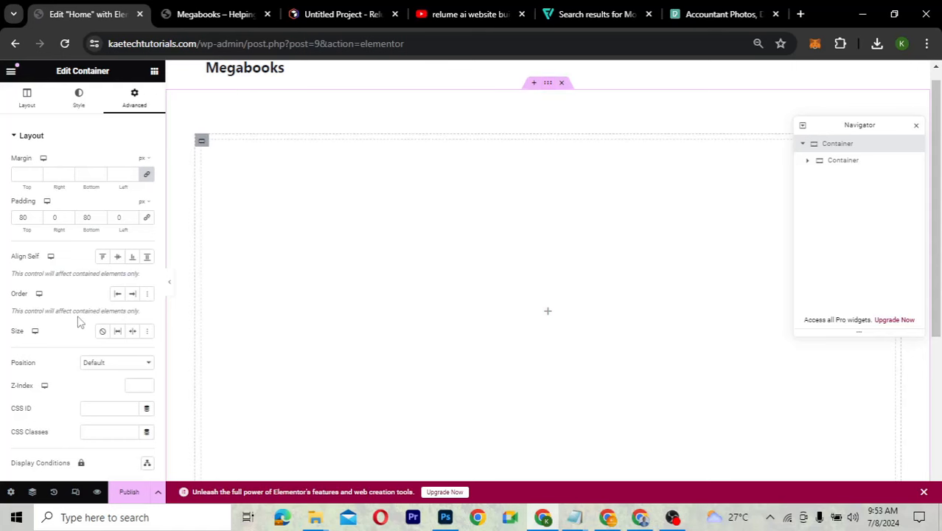
pyautogui.click(25, 98)
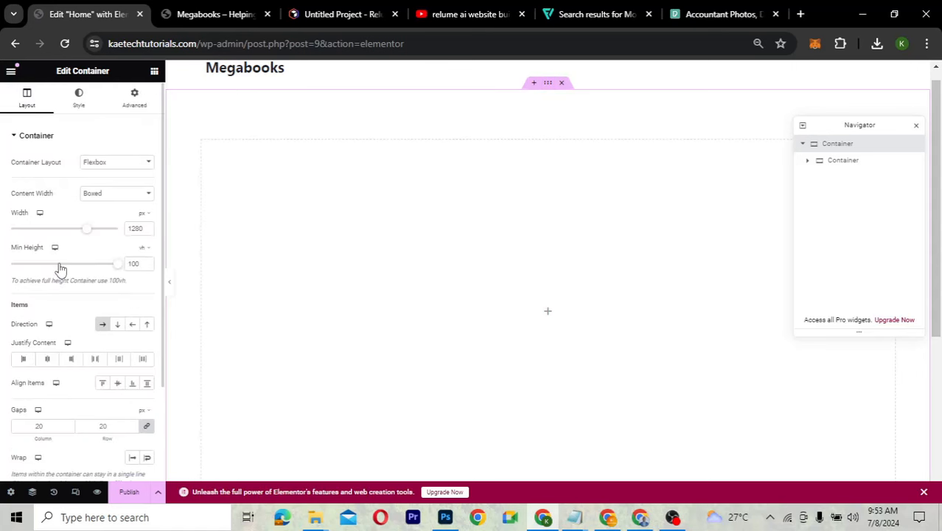
pyautogui.click(102, 326)
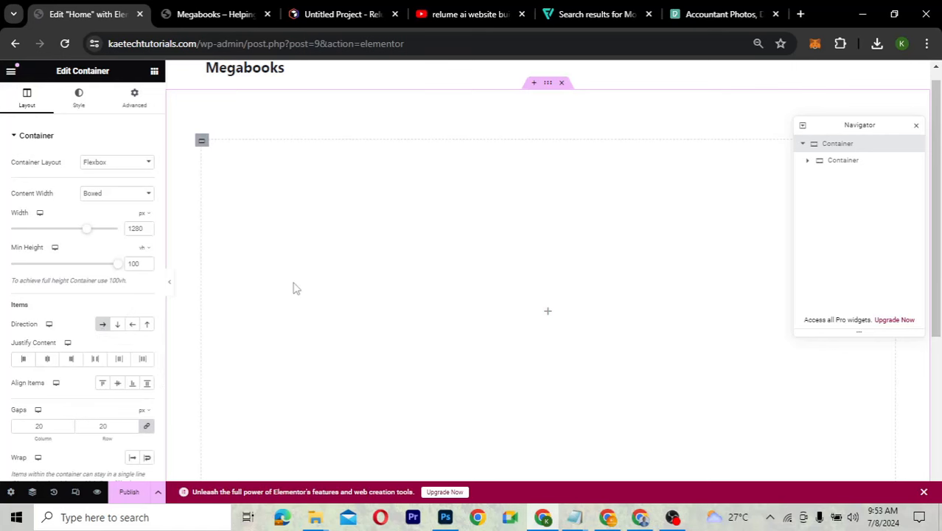
pyautogui.rightClick(202, 144)
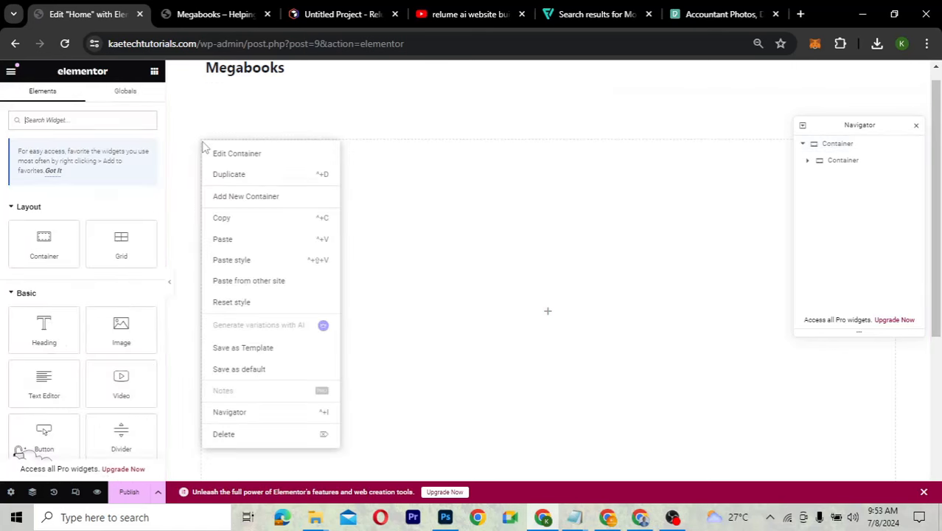
pyautogui.click(220, 179)
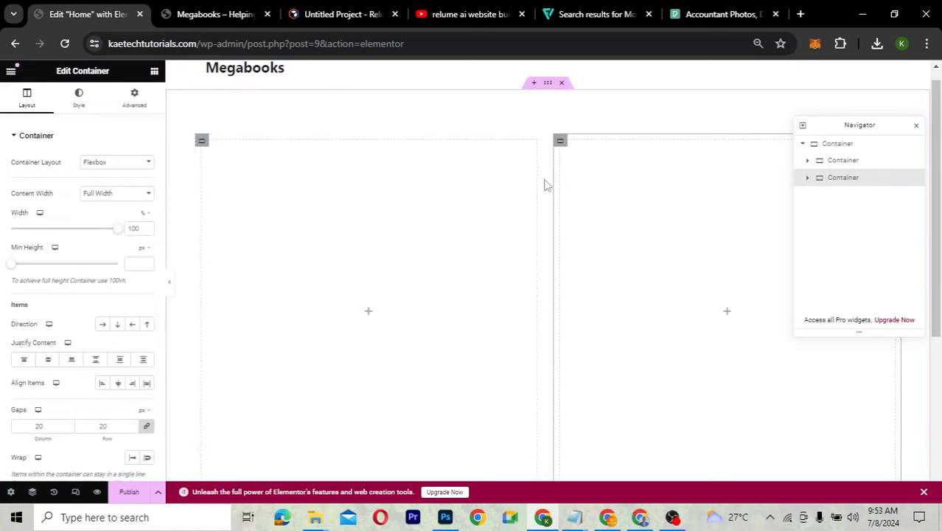
# Try the vertical column direction on the parent container and restore its horizontal row direction
pyautogui.click(547, 83)
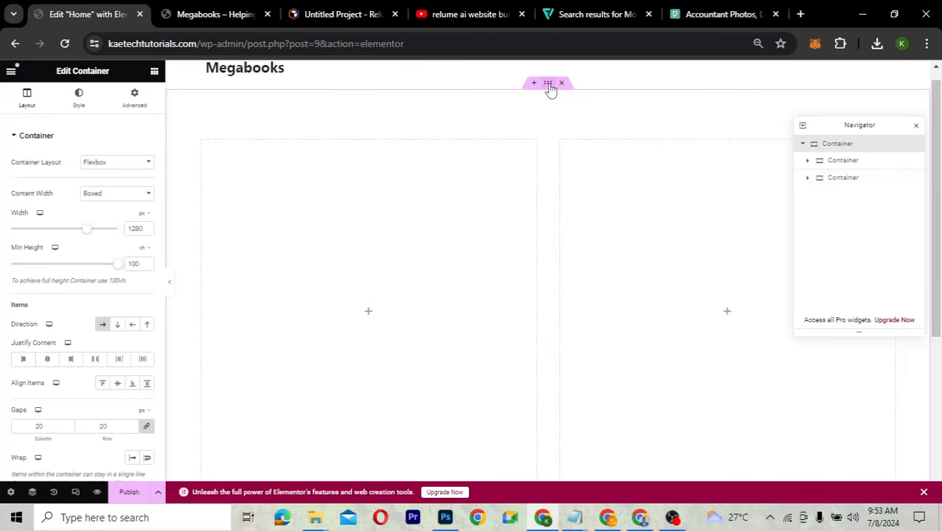
pyautogui.click(117, 325)
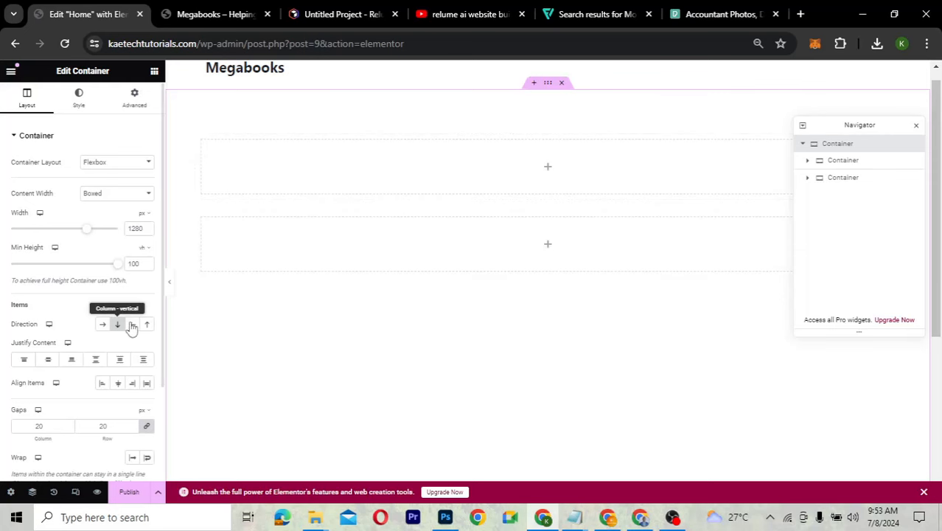
pyautogui.click(103, 324)
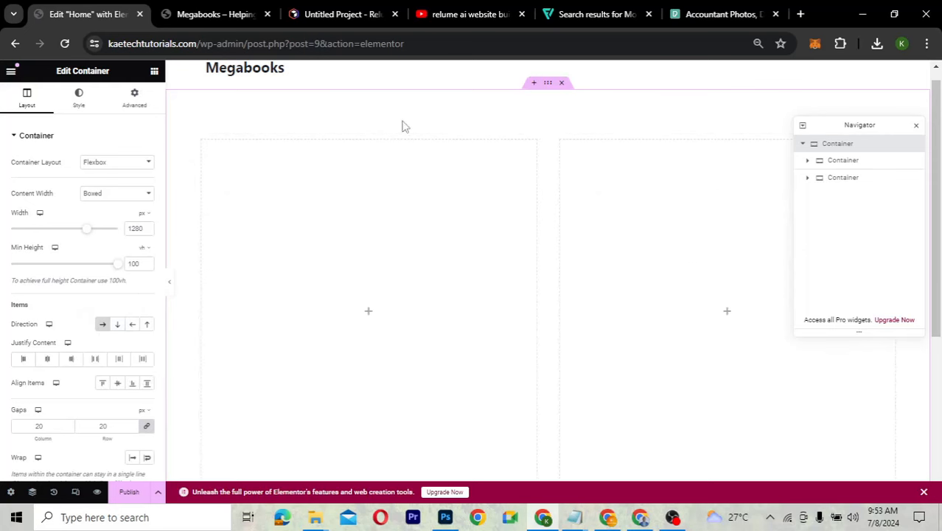
# Switch to the Relume wireframe and examine the hero section's text, buttons and image layout
pyautogui.click(339, 16)
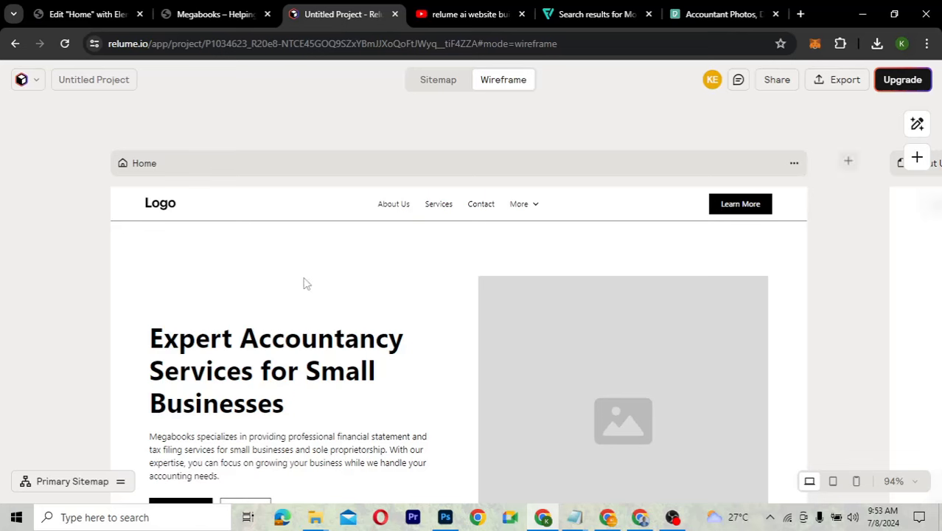
pyautogui.scroll(-3, 317, 324)
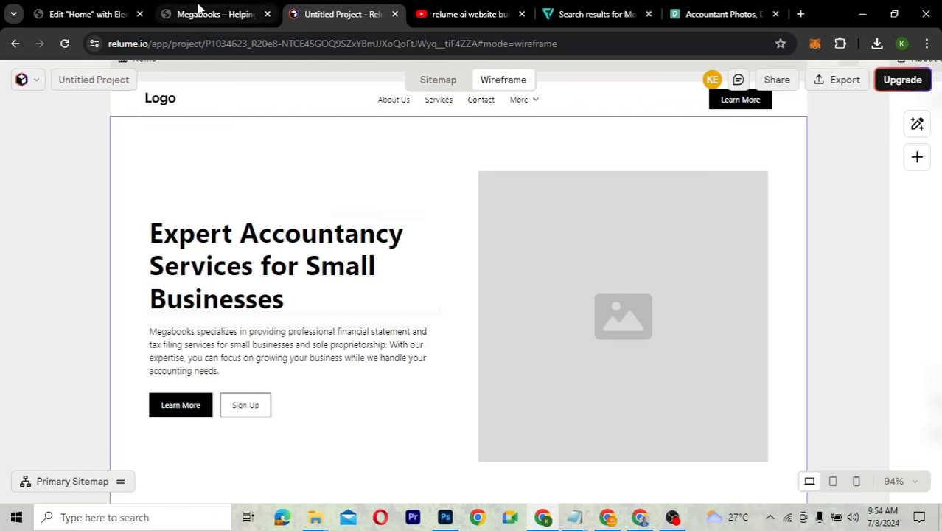
# Switch back to the Elementor editor and give the parent container a gradient background with dark blue #000062 as its first color
pyautogui.click(96, 18)
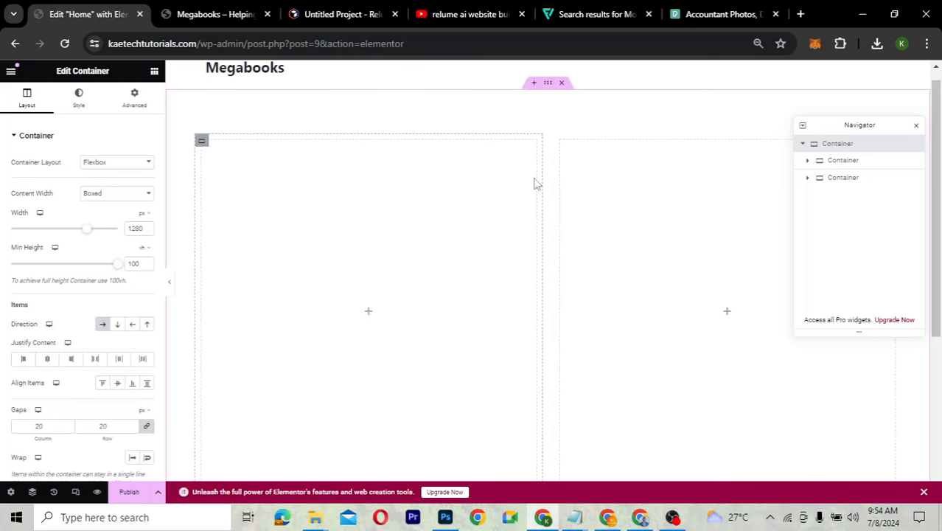
pyautogui.click(549, 87)
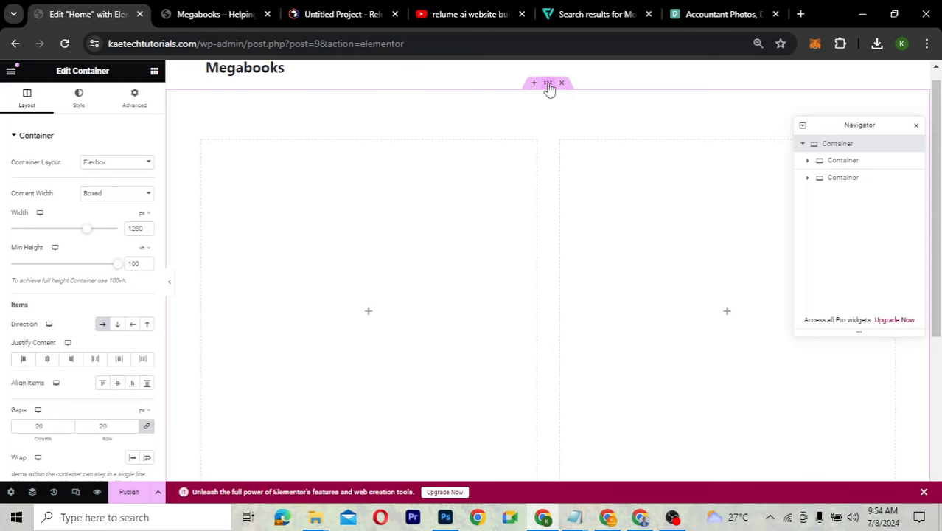
pyautogui.click(80, 107)
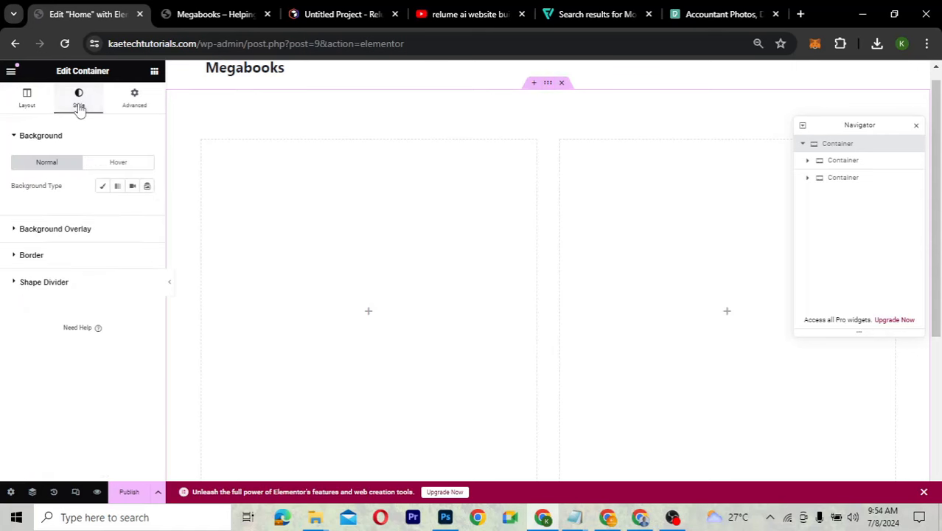
pyautogui.click(104, 187)
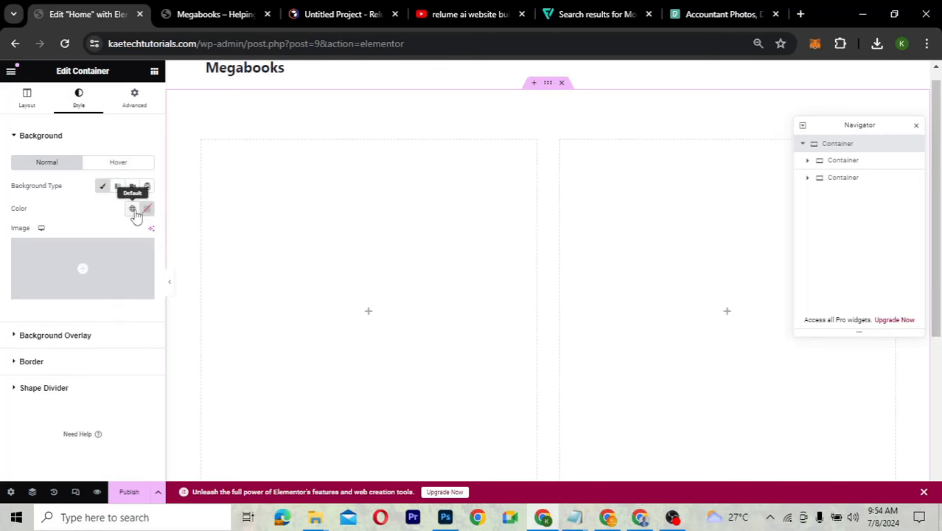
pyautogui.click(118, 187)
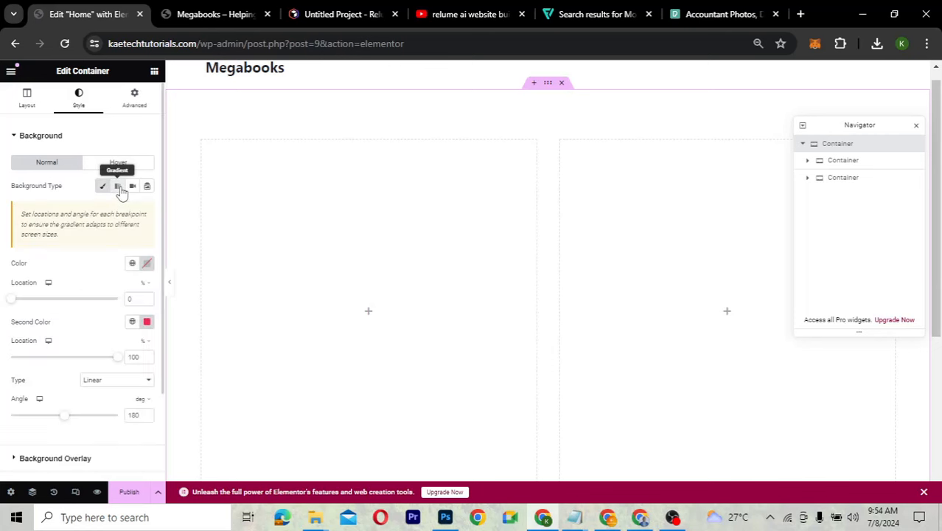
pyautogui.click(132, 264)
pyautogui.click(147, 264)
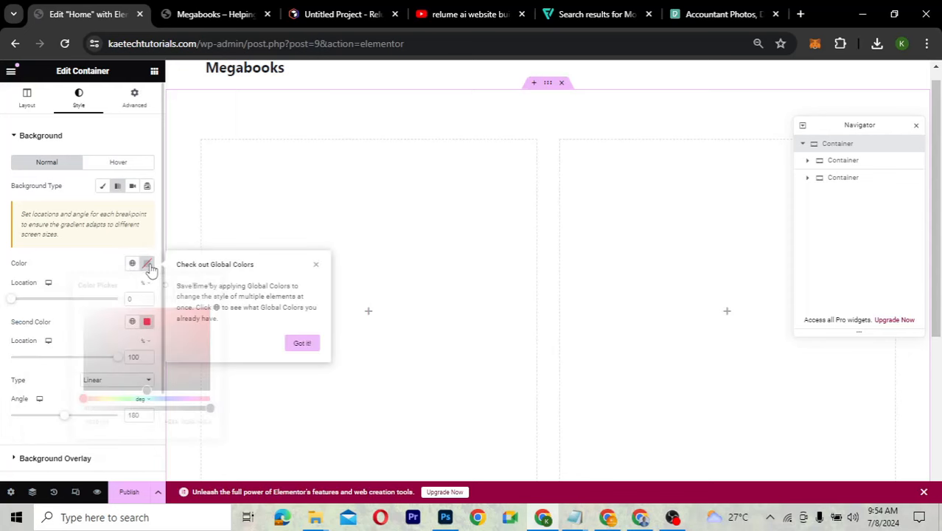
pyautogui.click(163, 398)
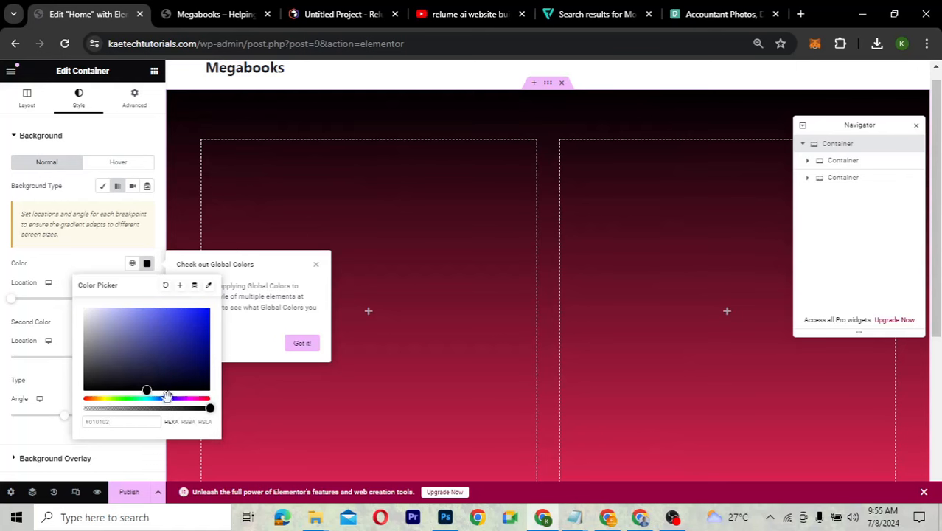
pyautogui.moveTo(204, 356); pyautogui.dragTo(209, 358)
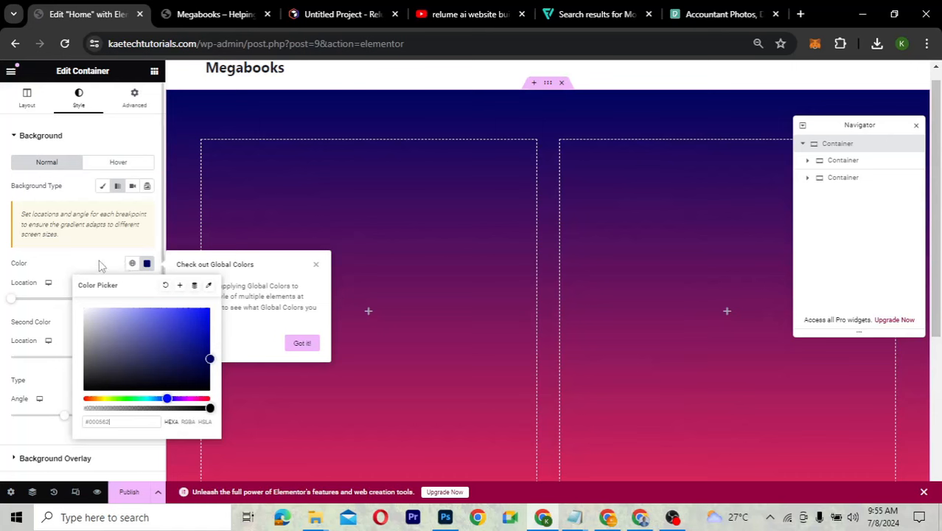
pyautogui.click(99, 263)
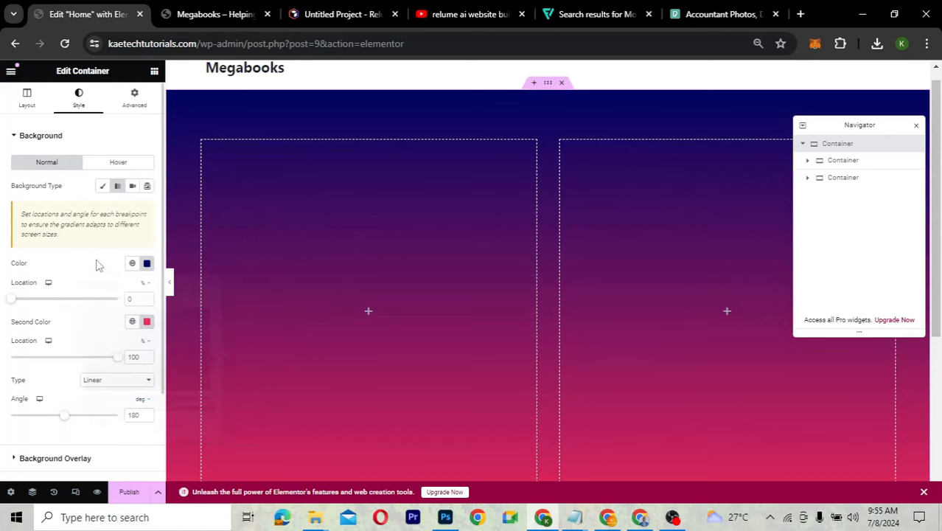
# Set the second color of the parent container's background gradient to a bright purple
pyautogui.click(146, 324)
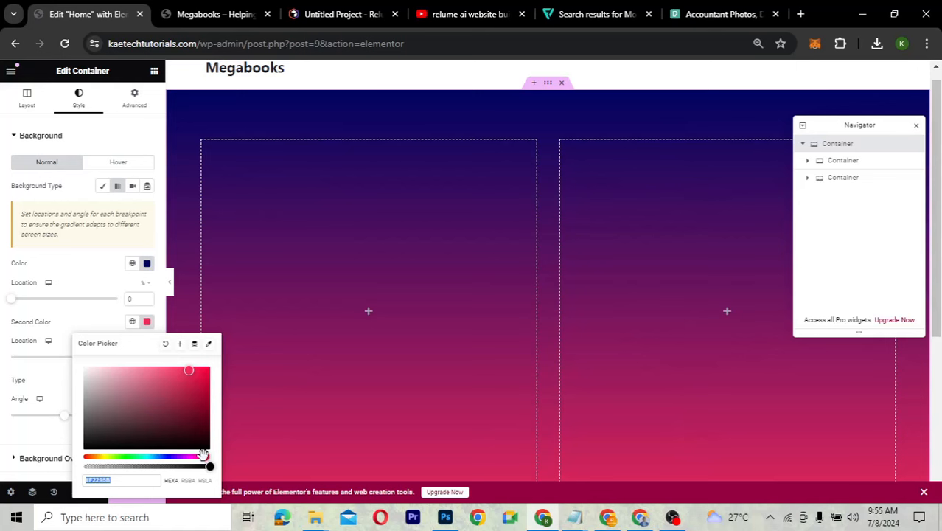
pyautogui.moveTo(203, 455); pyautogui.dragTo(177, 457)
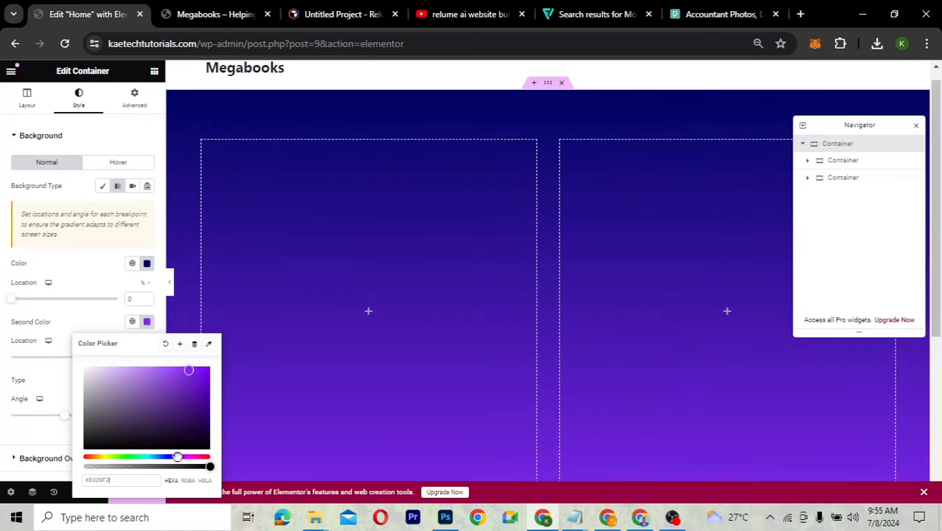
pyautogui.moveTo(178, 456); pyautogui.dragTo(179, 456)
pyautogui.click(102, 327)
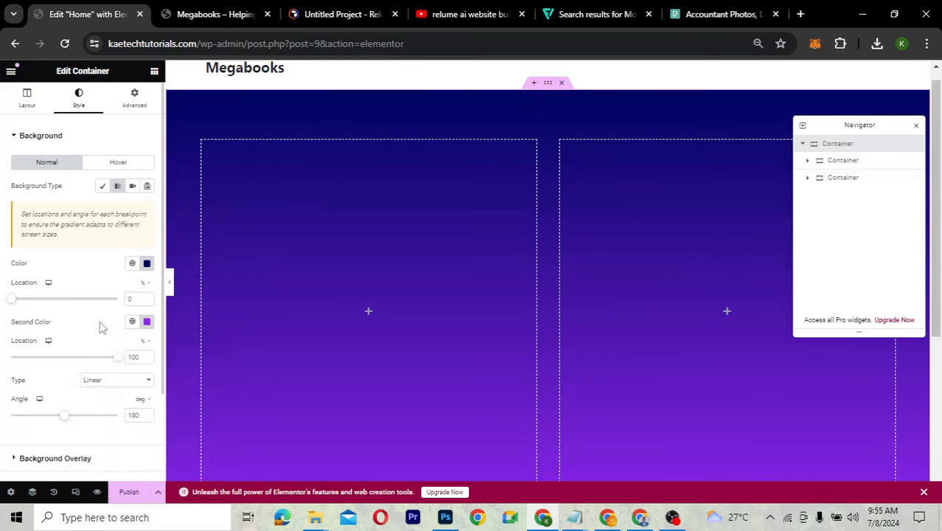
# Shift the gradient's first color to the dark violet #220062
pyautogui.click(146, 263)
pyautogui.click(170, 398)
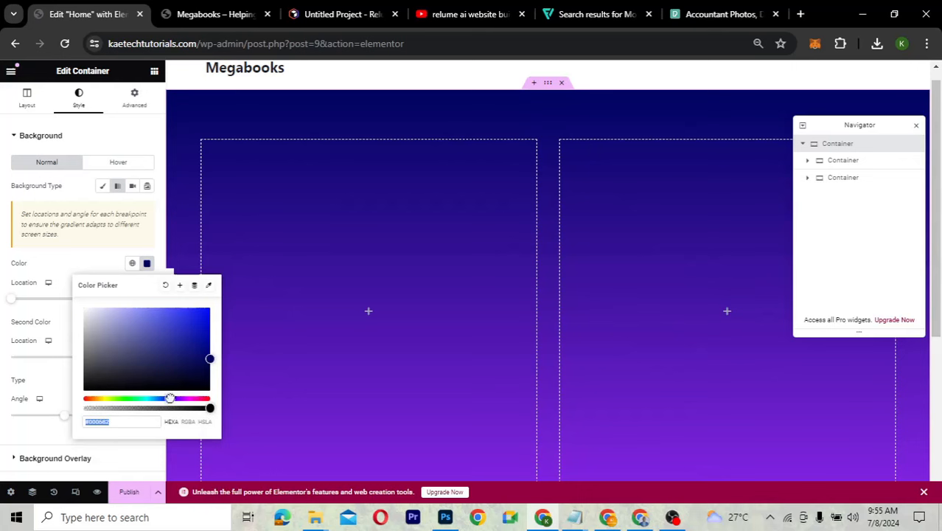
pyautogui.moveTo(170, 398); pyautogui.dragTo(175, 398)
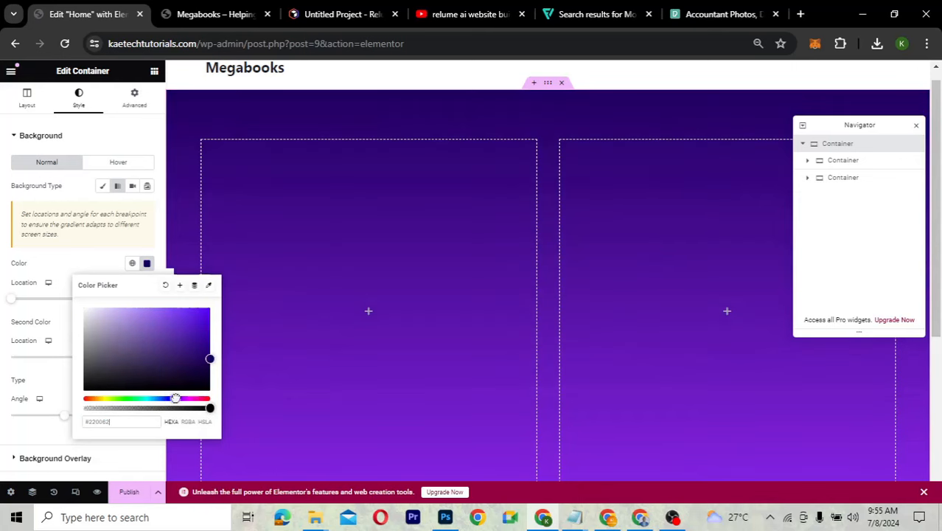
pyautogui.click(92, 264)
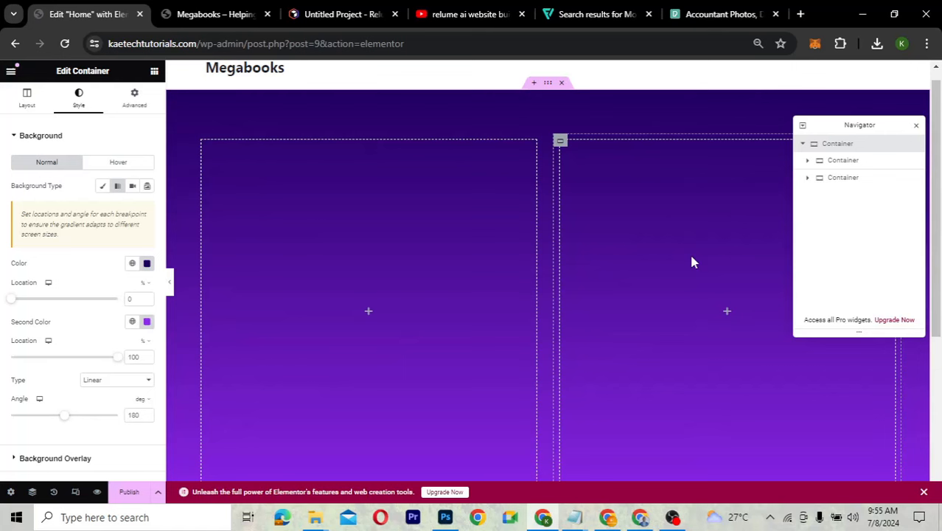
# Add an Image widget to the right column container and center that container's content with both Align Items and Justify Content
pyautogui.click(727, 312)
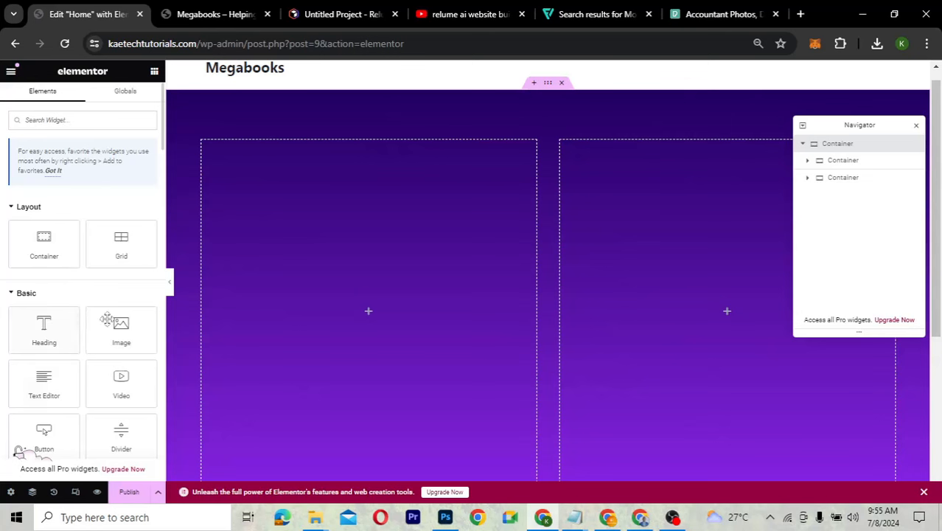
pyautogui.moveTo(118, 336); pyautogui.dragTo(693, 310)
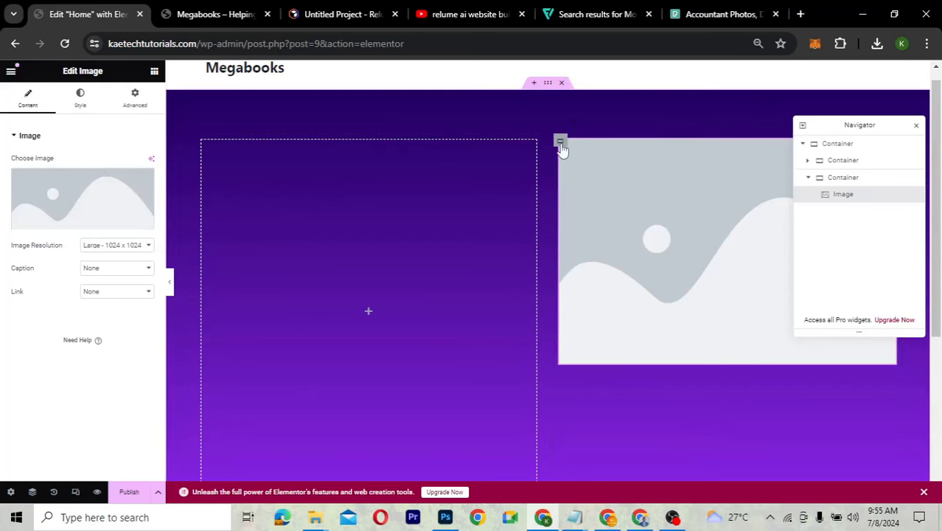
pyautogui.click(560, 143)
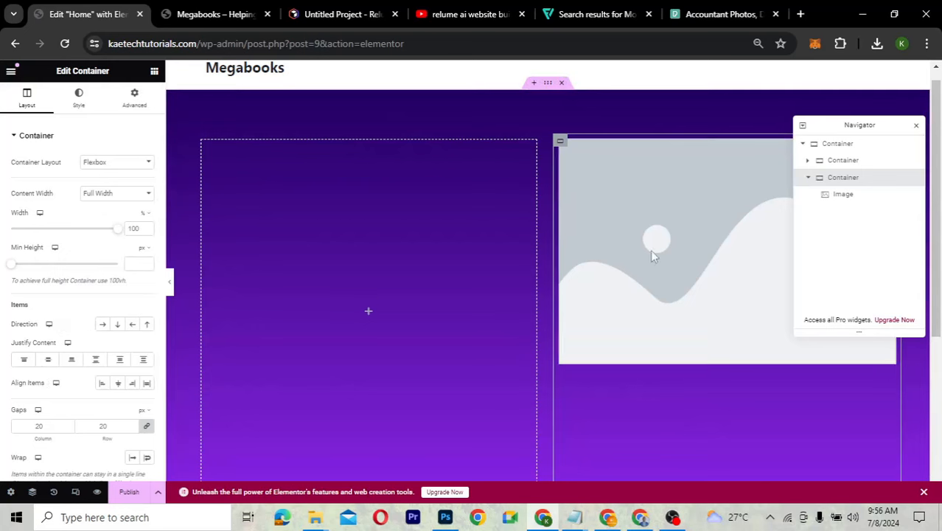
pyautogui.click(119, 384)
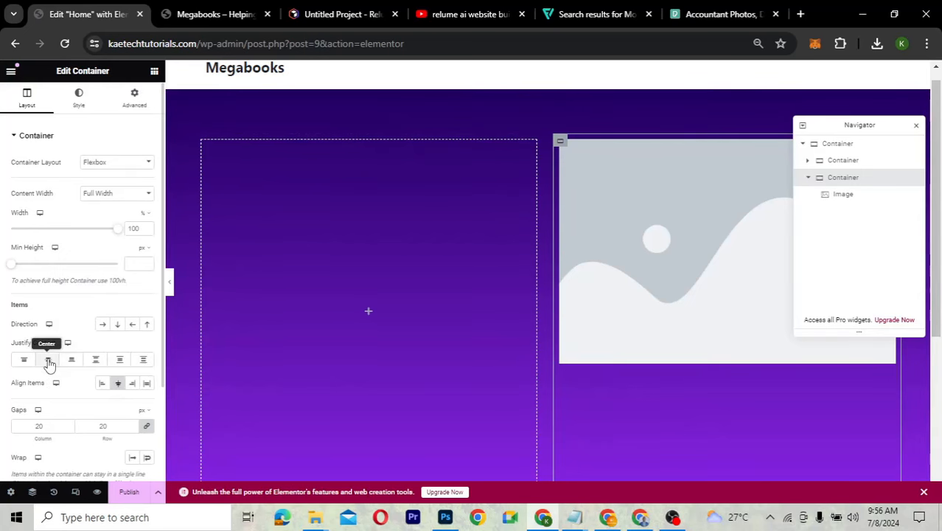
pyautogui.click(48, 360)
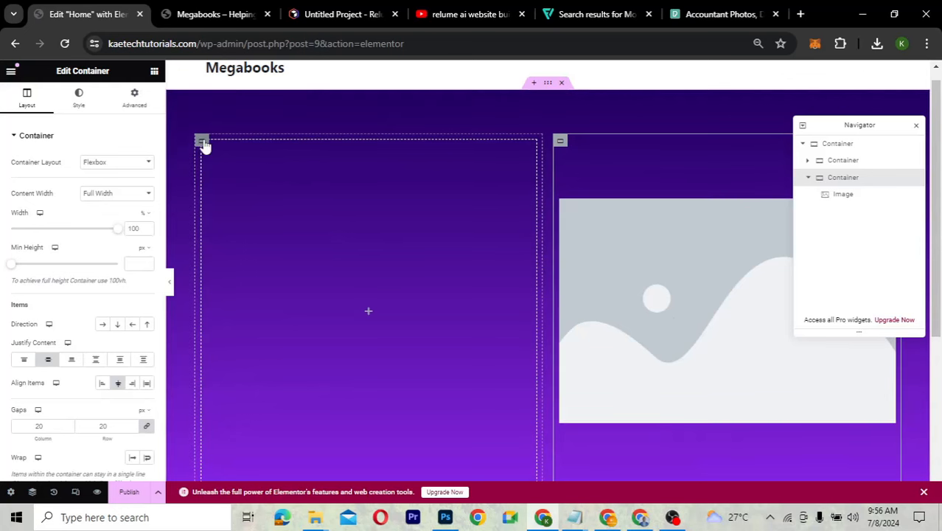
# Center the parent container's columns with both Justify Content and Align Items
pyautogui.click(547, 84)
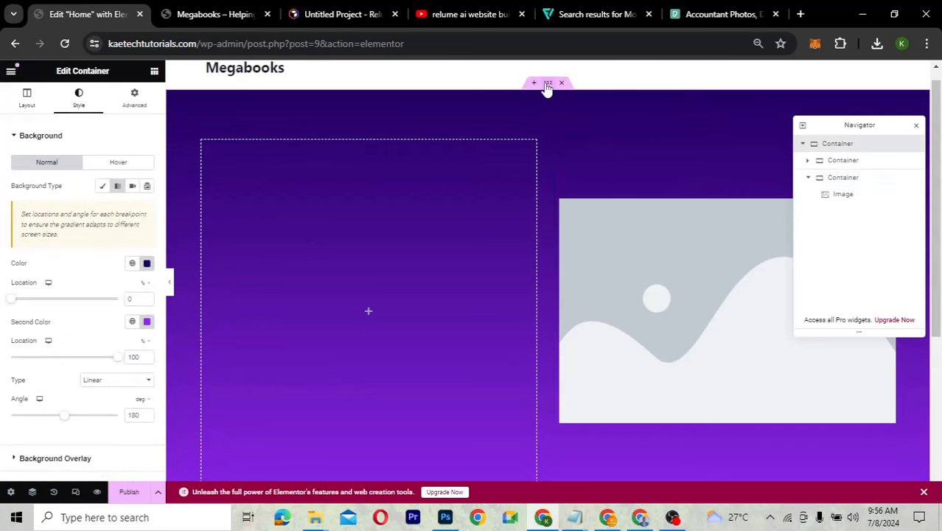
pyautogui.click(24, 106)
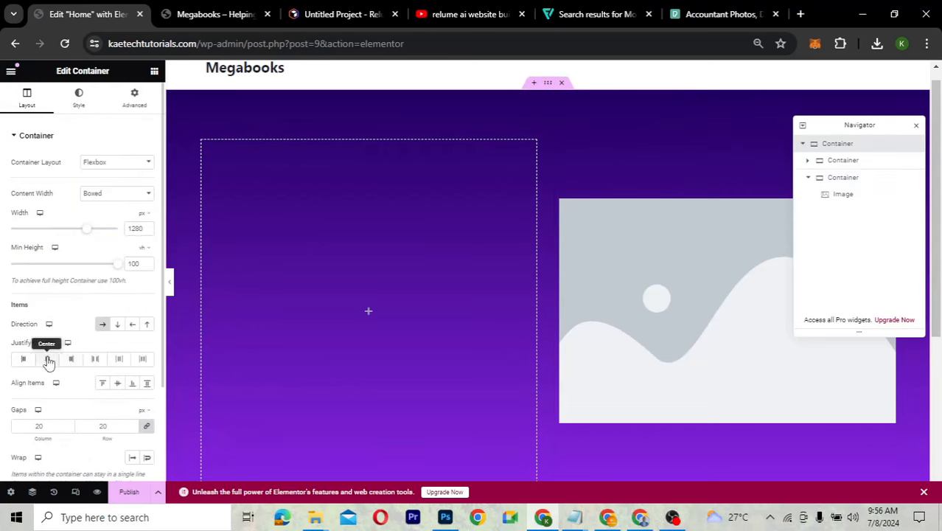
pyautogui.click(48, 360)
pyautogui.click(117, 385)
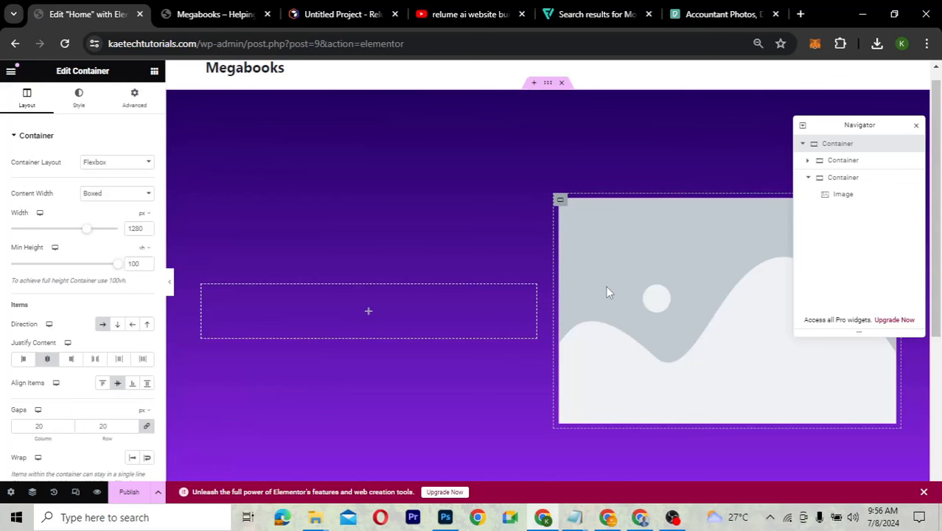
# Open the media upload for the image placeholder and switch to the AI WEBSITE BUILDER RELUME folder in File Explorer
pyautogui.click(674, 286)
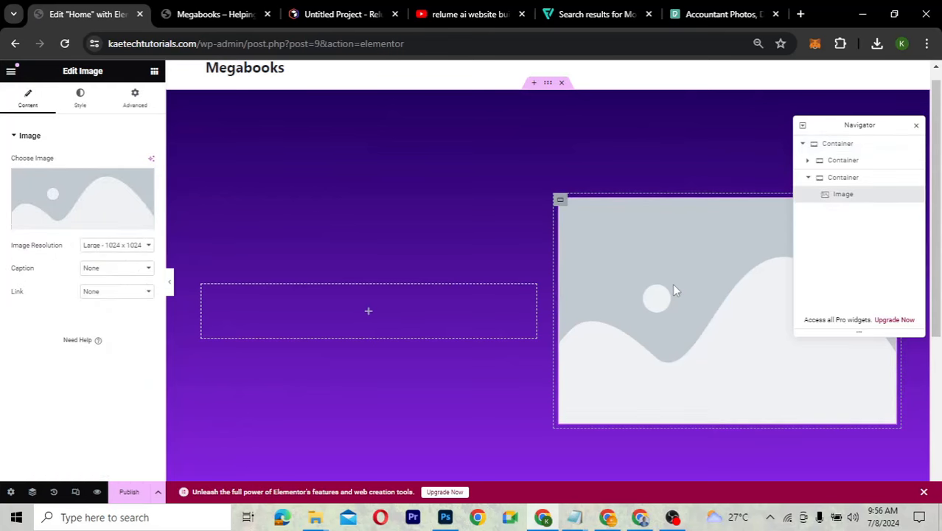
pyautogui.click(97, 205)
pyautogui.click(222, 113)
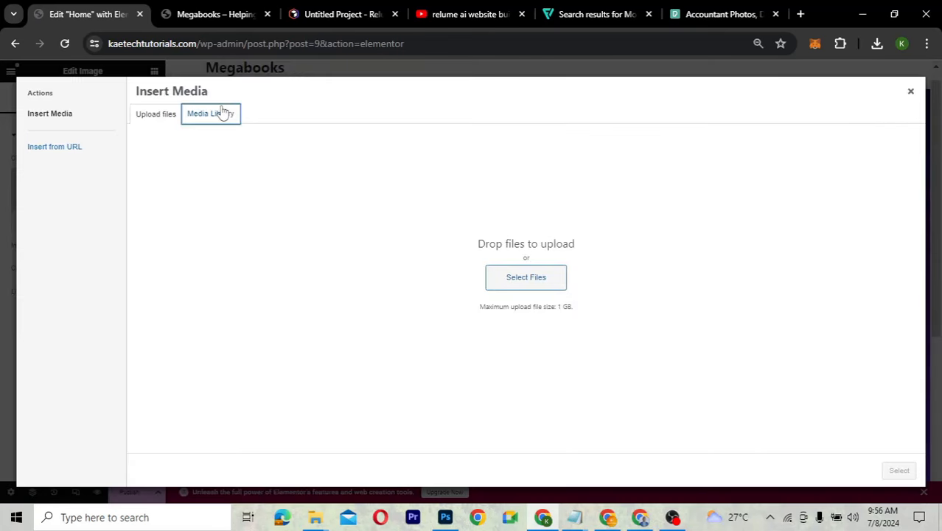
pyautogui.click(152, 116)
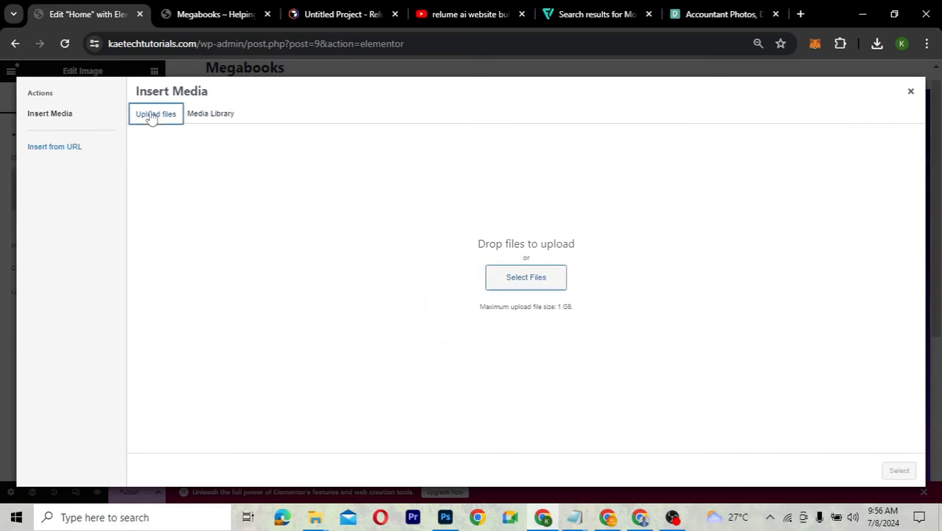
pyautogui.moveTo(320, 522)
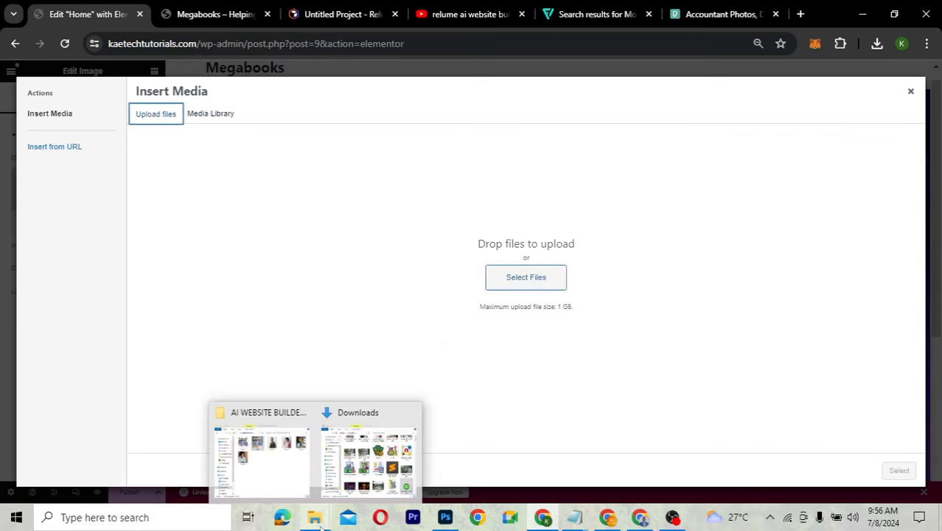
pyautogui.moveTo(283, 466)
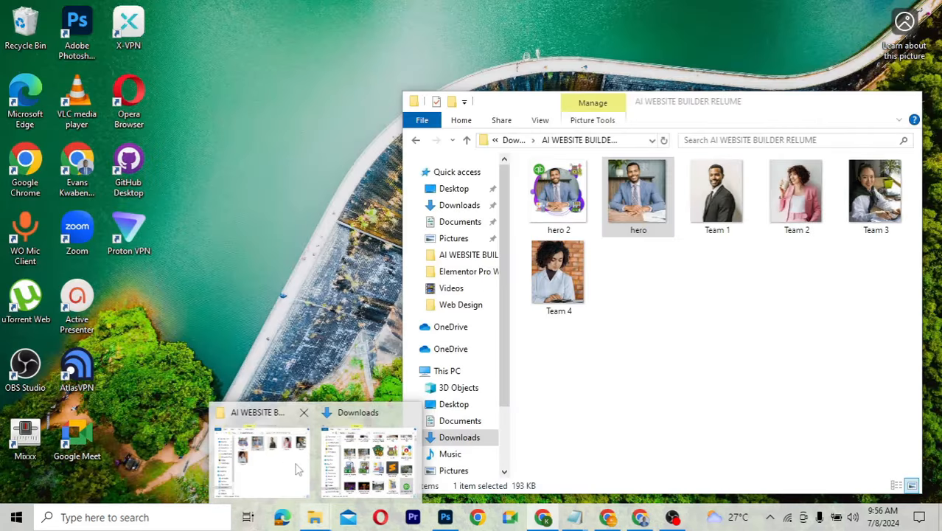
pyautogui.click(286, 469)
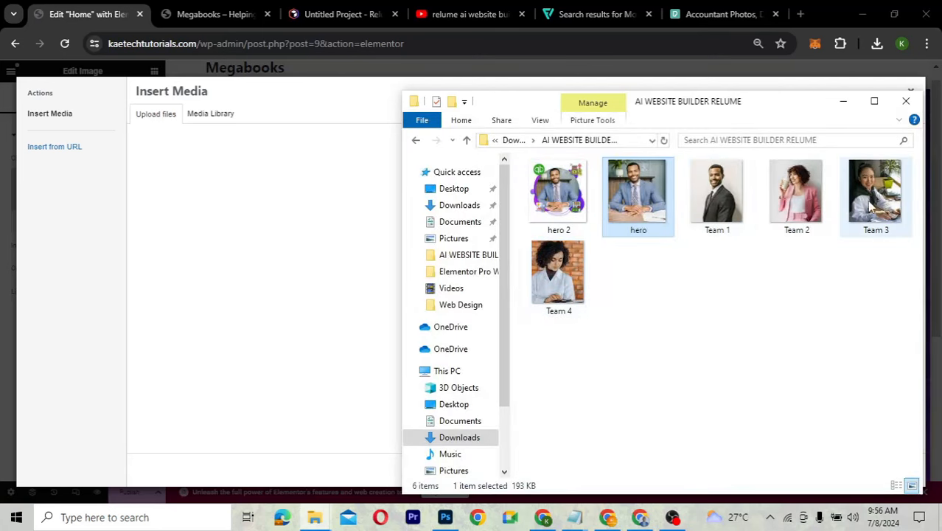
# Upload all six hero and team images from the folder to the media library
pyautogui.click(558, 210)
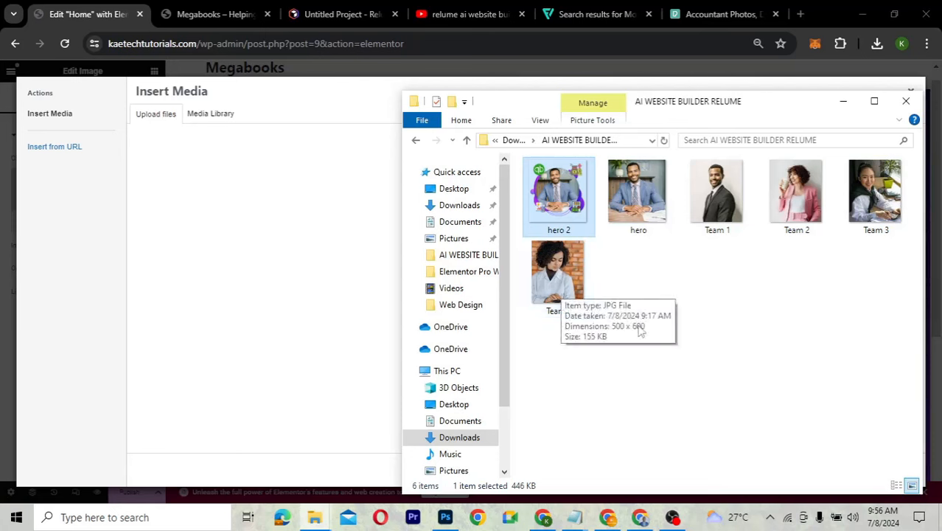
pyautogui.click(636, 324)
pyautogui.moveTo(599, 259); pyautogui.dragTo(571, 217)
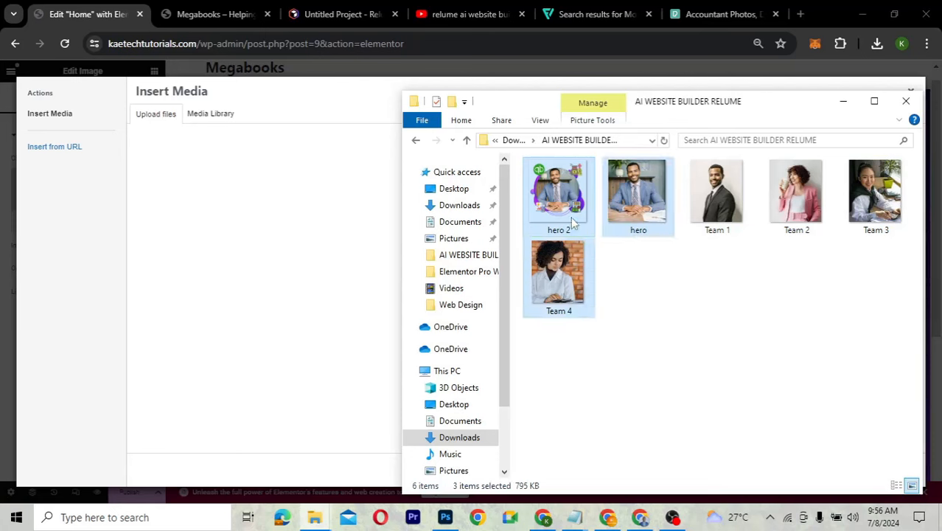
pyautogui.click(848, 332)
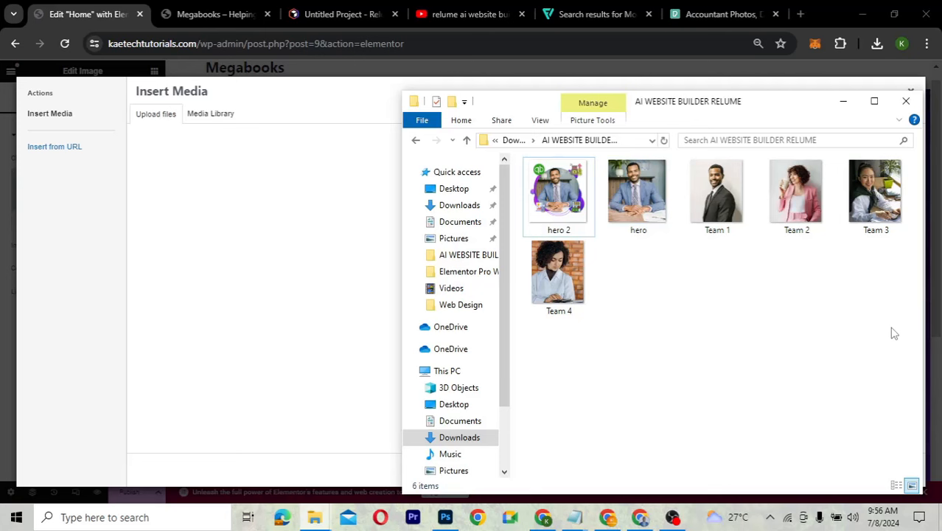
pyautogui.moveTo(893, 333); pyautogui.dragTo(522, 159)
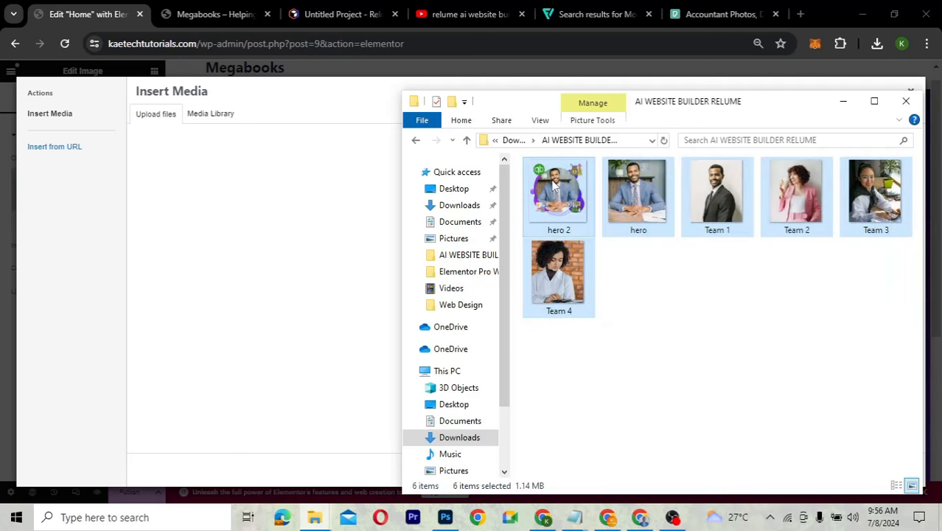
pyautogui.moveTo(555, 188); pyautogui.dragTo(286, 246)
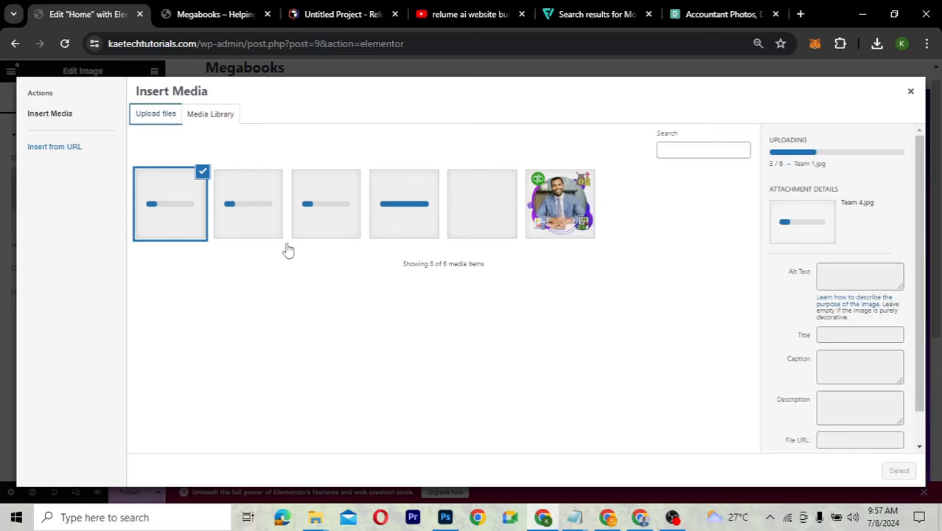
# Insert hero-2.png from the media library into the Image widget
pyautogui.click(556, 201)
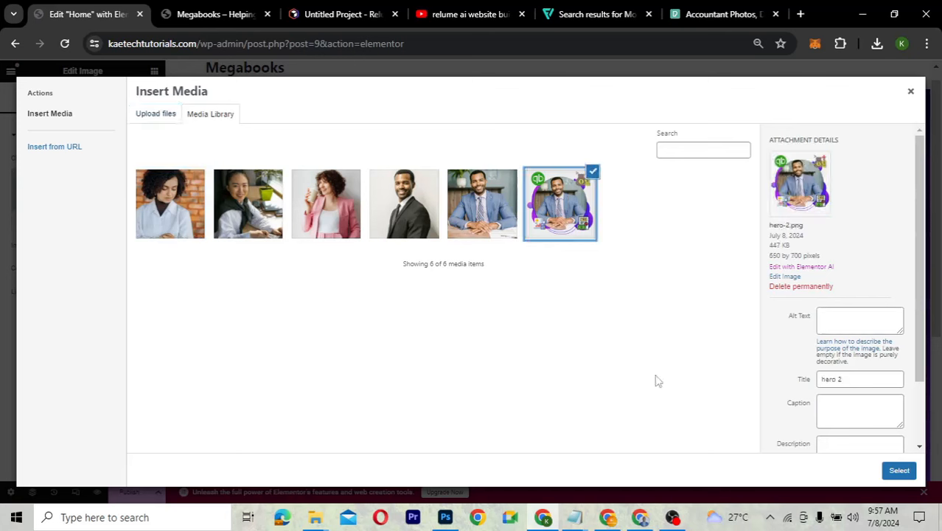
pyautogui.click(497, 194)
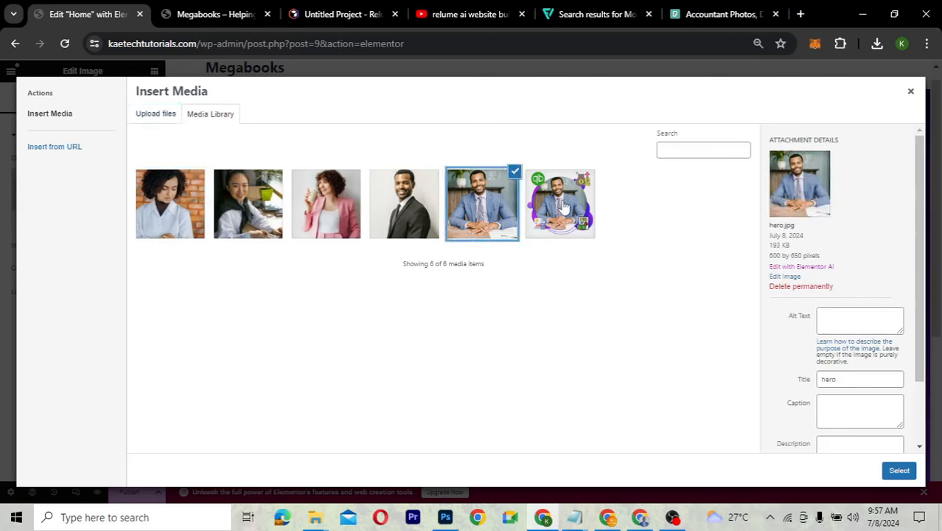
pyautogui.click(581, 230)
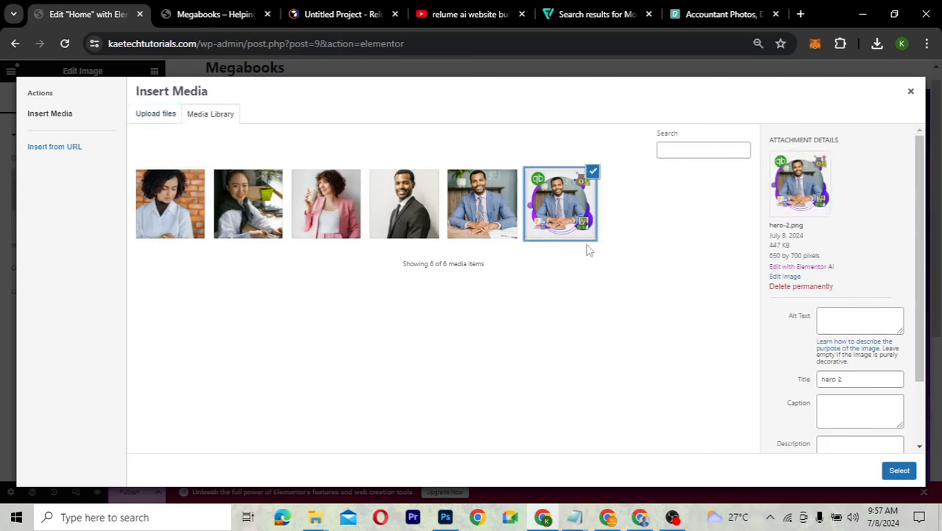
pyautogui.click(476, 205)
pyautogui.click(556, 214)
pyautogui.click(899, 471)
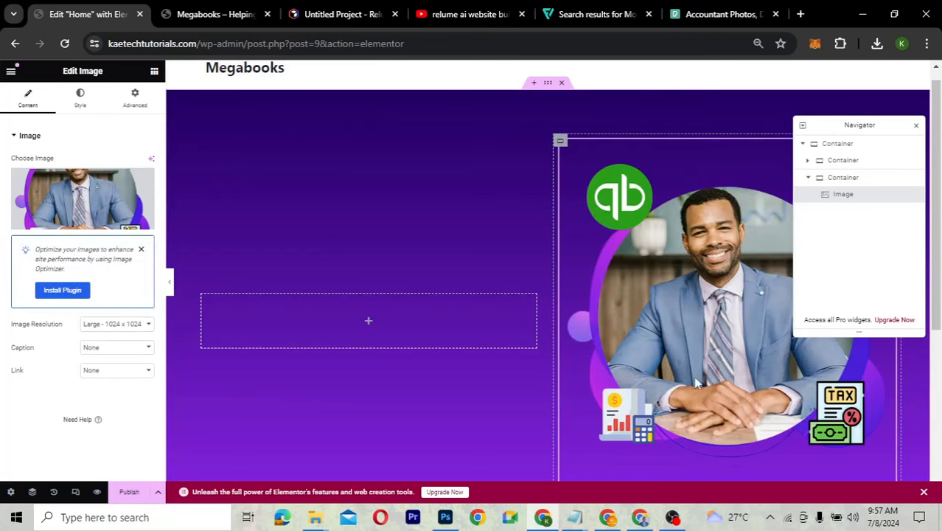
# Examine the inserted hero image and how it sits within the full hero section
pyautogui.scroll(-2, 683, 369)
pyautogui.scroll(1, 686, 374)
pyautogui.scroll(1, 685, 376)
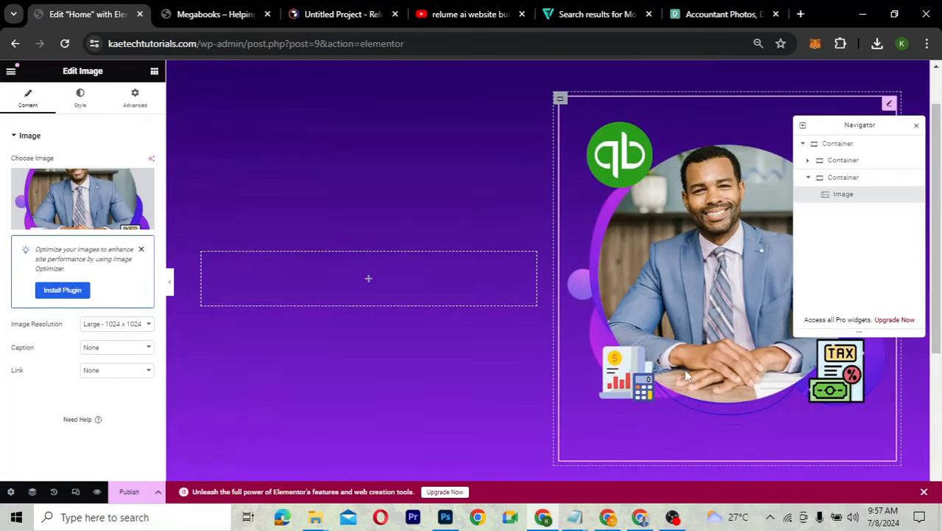
pyautogui.scroll(1, 458, 193)
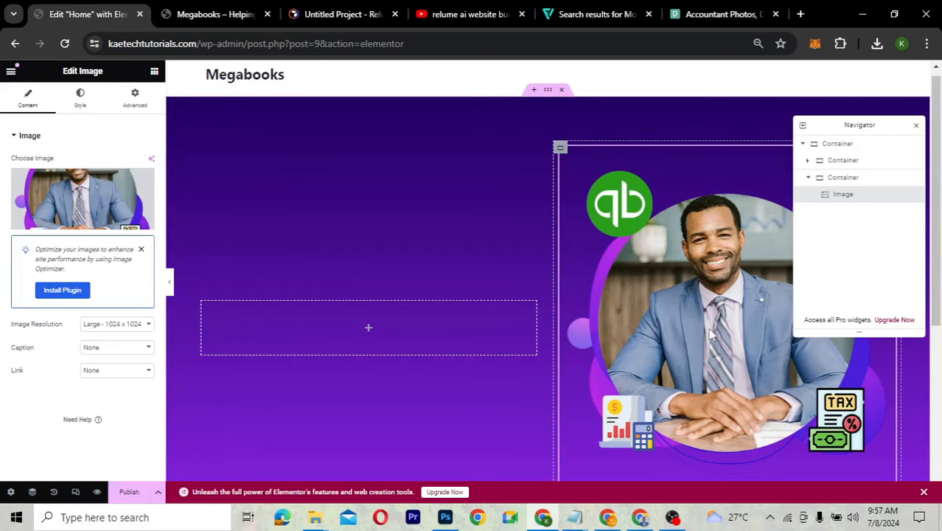
pyautogui.scroll(-2, 709, 334)
pyautogui.scroll(2, 709, 333)
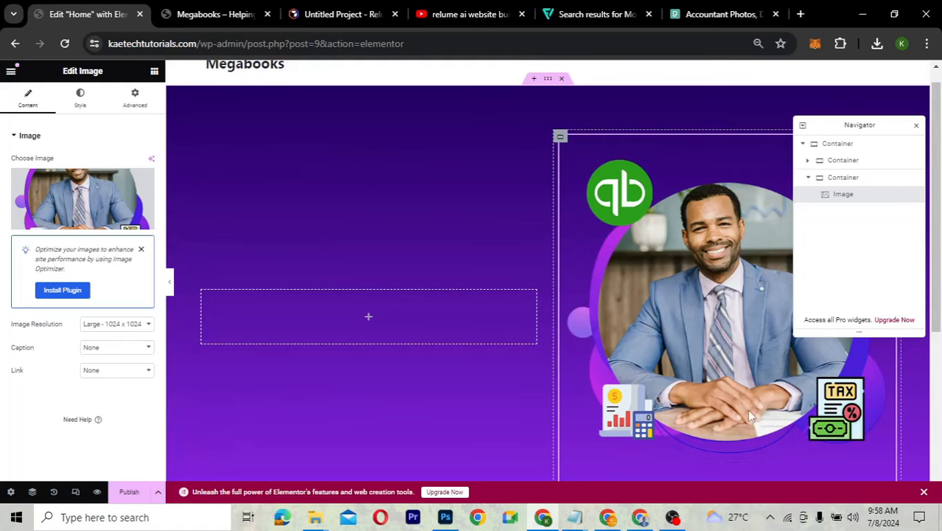
pyautogui.scroll(-2, 749, 415)
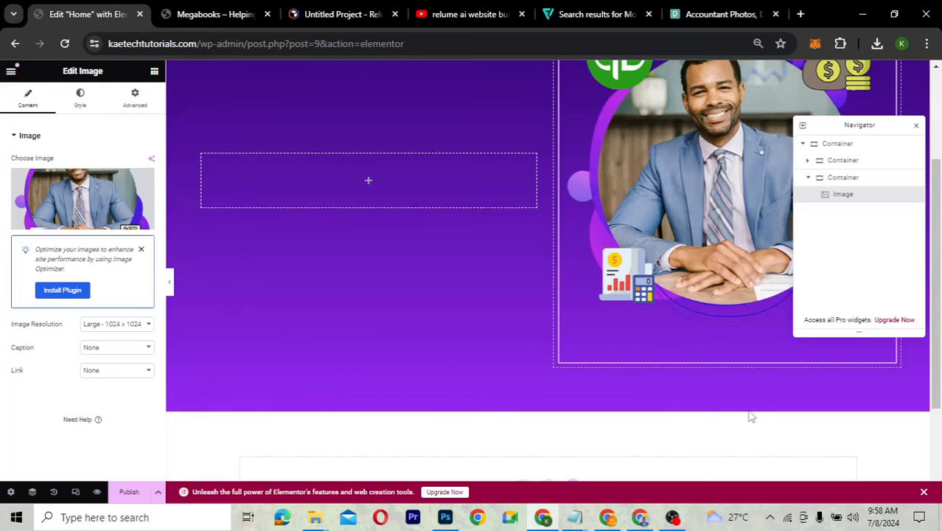
pyautogui.scroll(2, 750, 417)
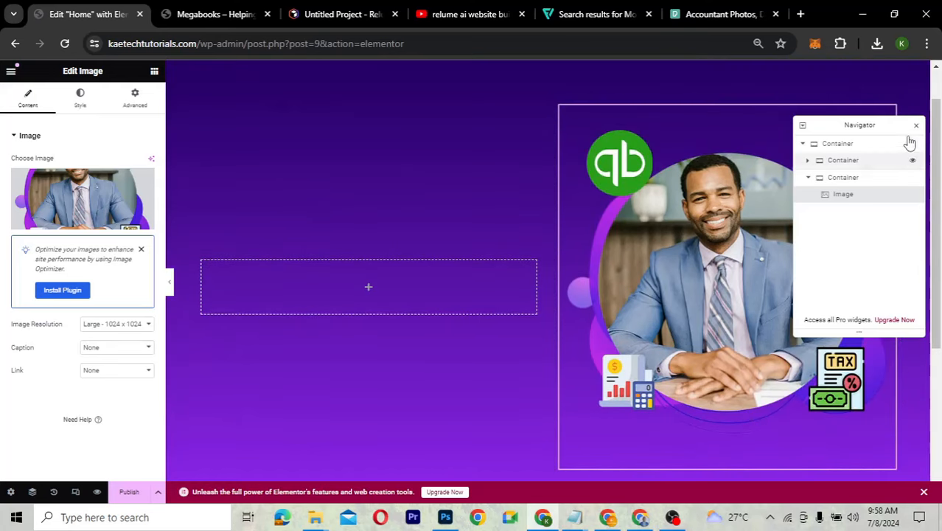
# Move the Navigator off the hero image and set the image's hover animation to Bob
pyautogui.moveTo(906, 124); pyautogui.dragTo(464, 127)
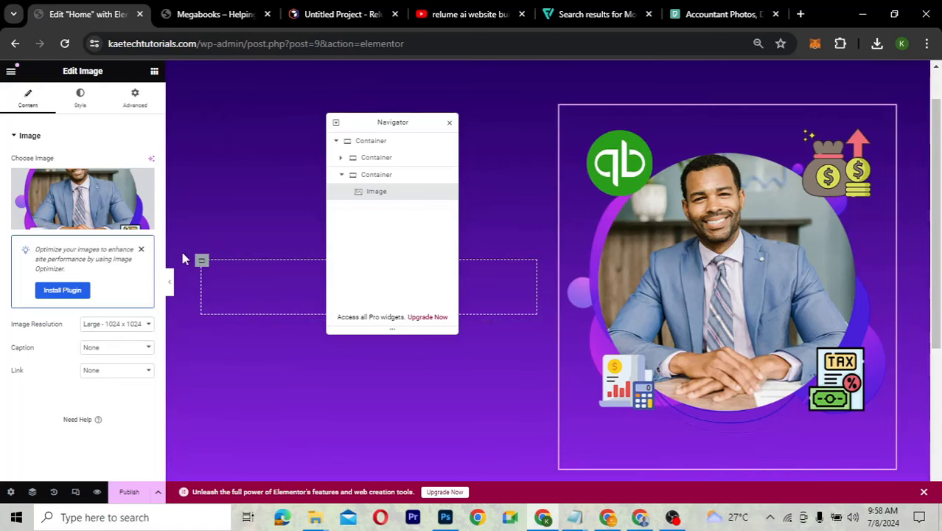
pyautogui.click(80, 98)
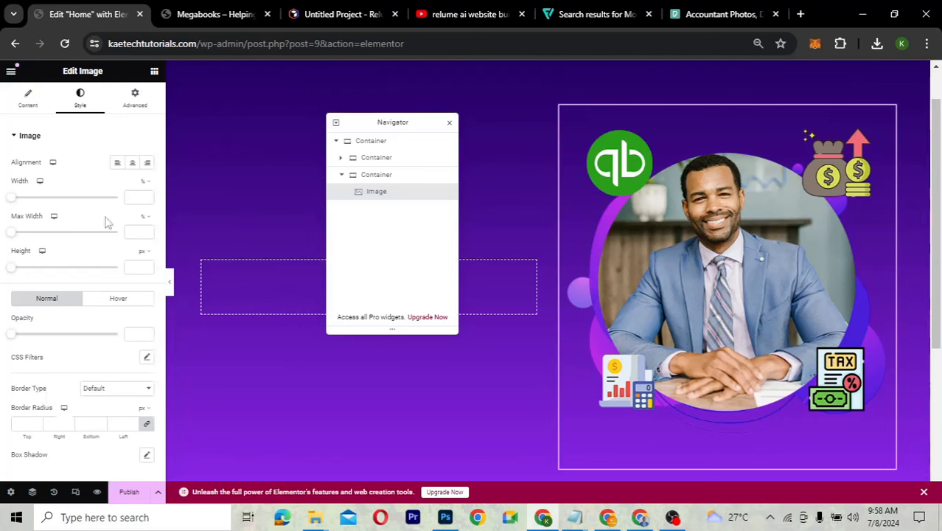
pyautogui.click(117, 300)
pyautogui.click(56, 432)
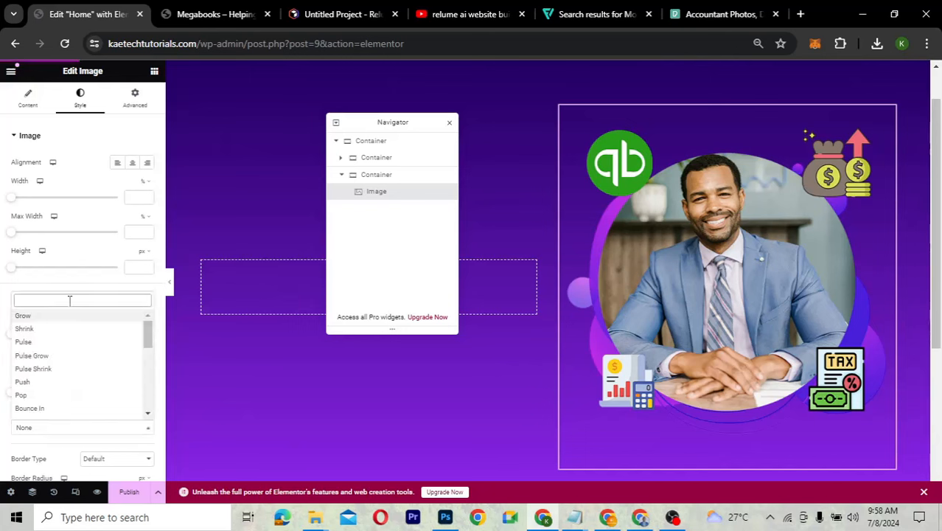
pyautogui.write('bob')
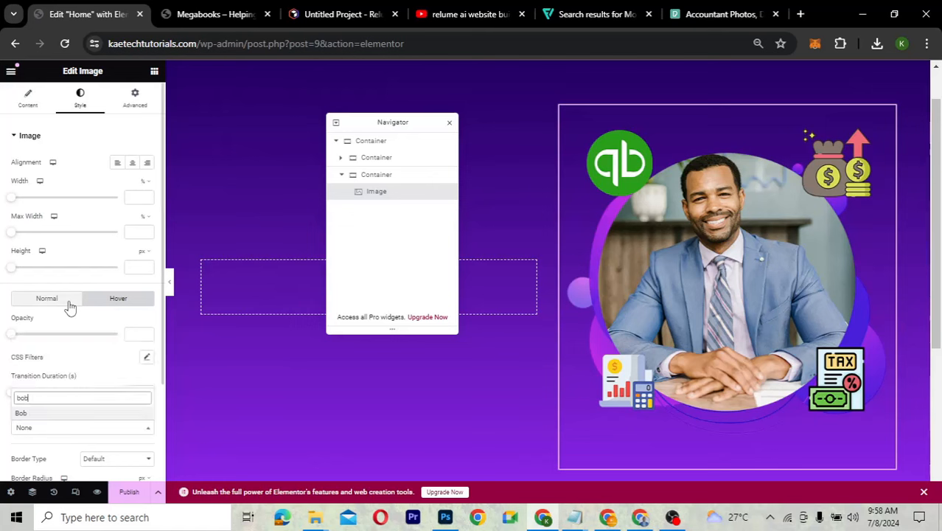
pyautogui.click(46, 412)
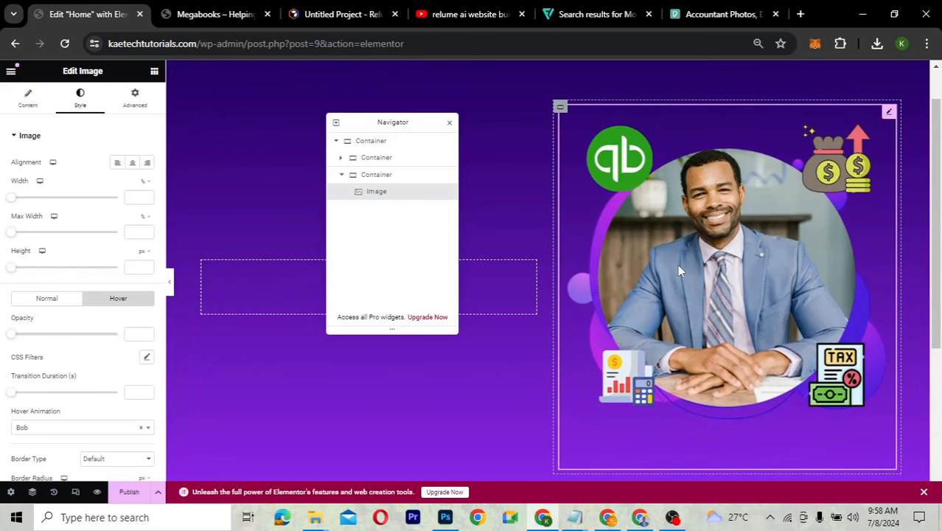
# Move the Navigator off the empty left column container and add a Heading widget to that container
pyautogui.scroll(1, 434, 364)
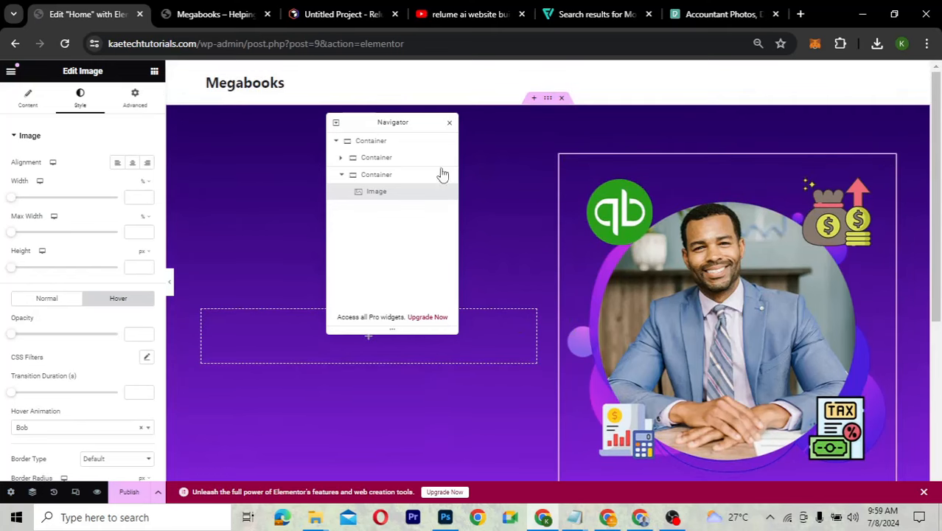
pyautogui.moveTo(393, 122); pyautogui.dragTo(735, 151)
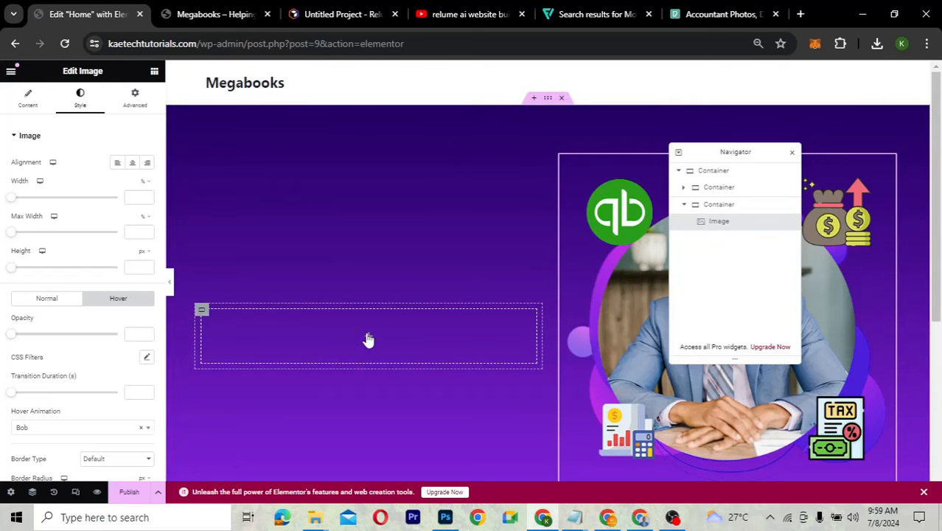
pyautogui.click(369, 339)
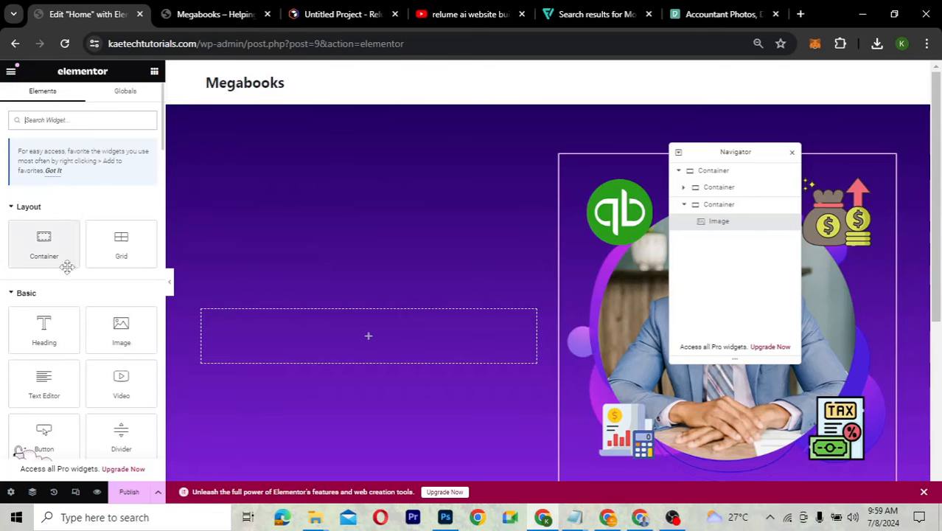
pyautogui.moveTo(46, 326); pyautogui.dragTo(232, 332)
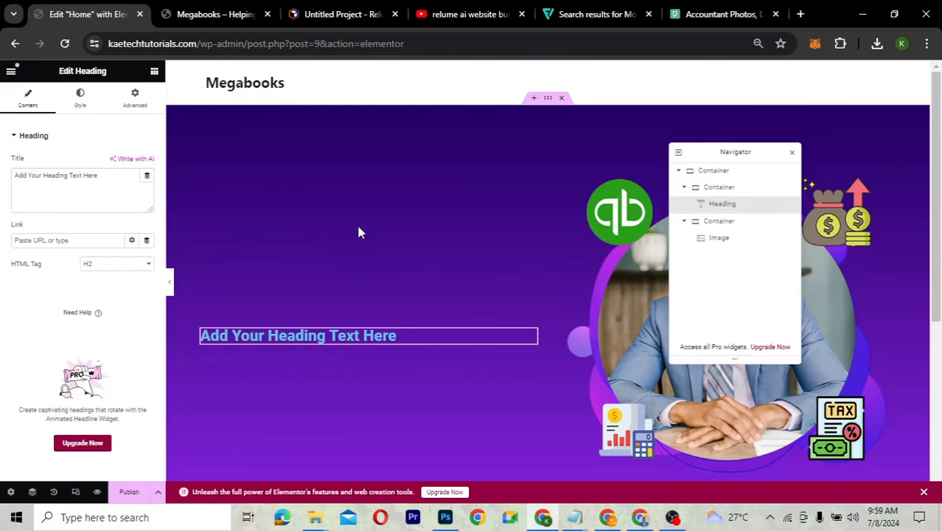
# Replace the heading's title with "Expert Accountancy Services for Small Businesses", copied from the Relume wireframe, and compare it with the wireframe
pyautogui.click(335, 14)
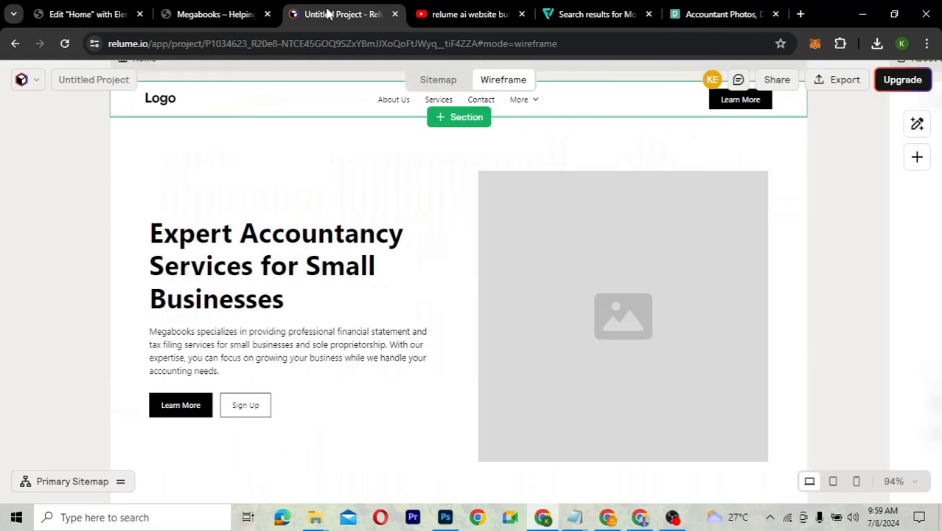
pyautogui.click(301, 249)
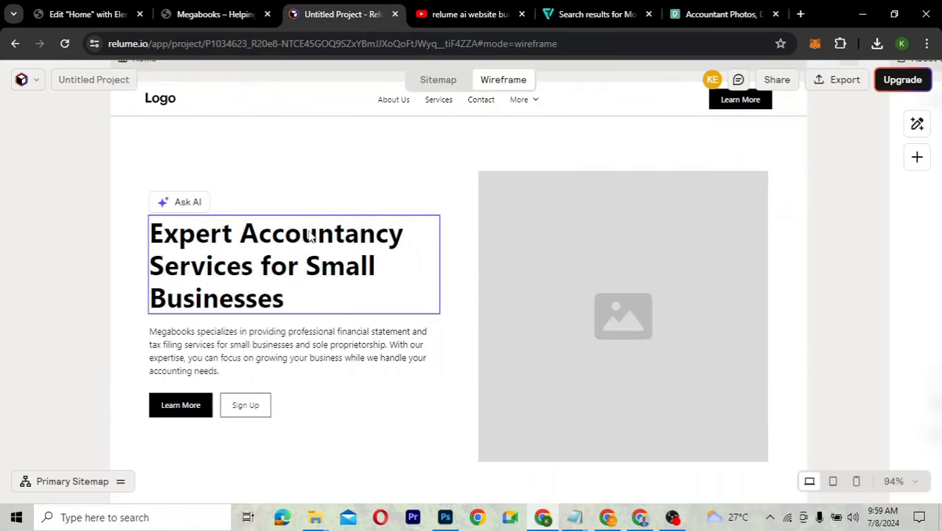
pyautogui.tripleClick(310, 233)
pyautogui.hotkey('ctrl', 'c')
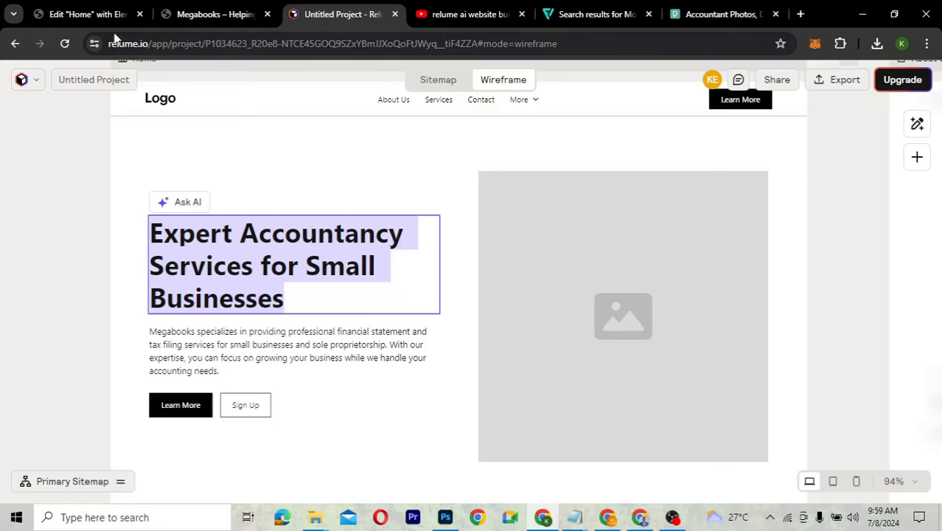
pyautogui.click(97, 14)
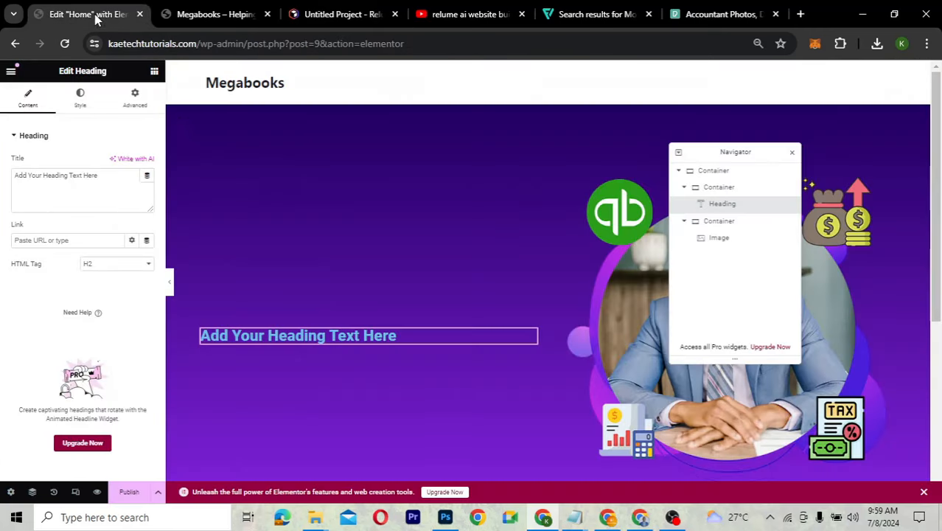
pyautogui.click(123, 179)
pyautogui.hotkey('ctrl', 'a')
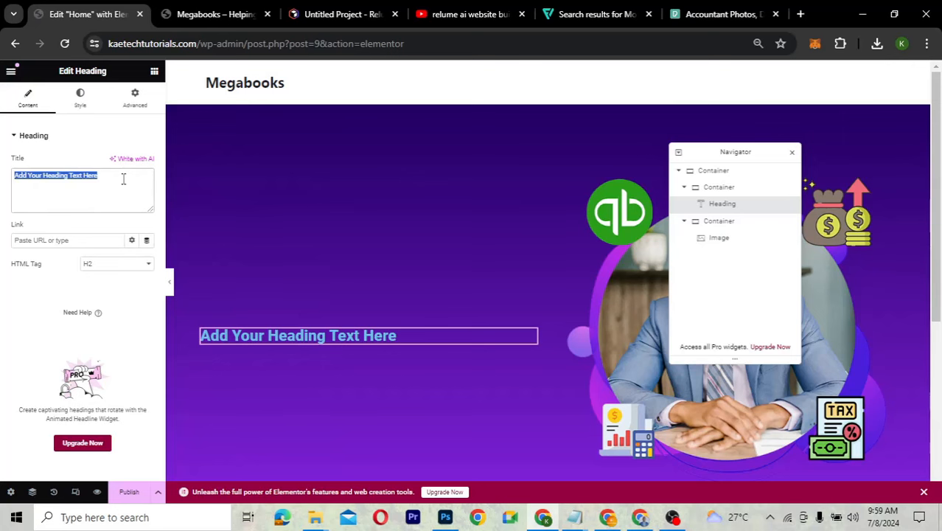
pyautogui.hotkey('ctrl', 'v')
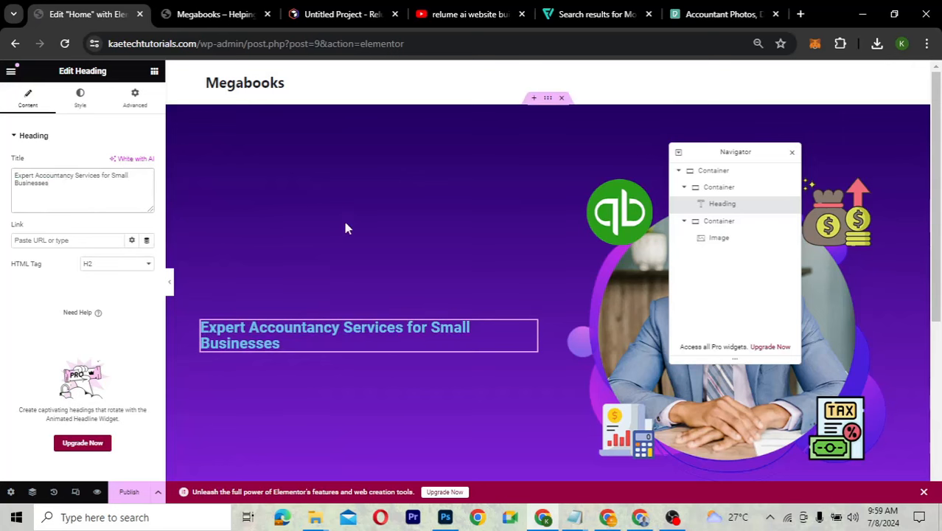
pyautogui.click(332, 14)
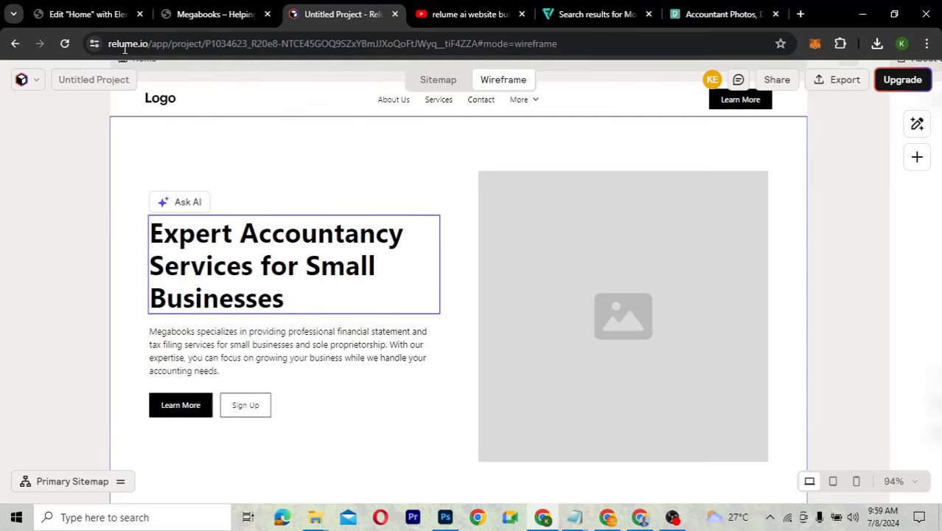
pyautogui.click(92, 16)
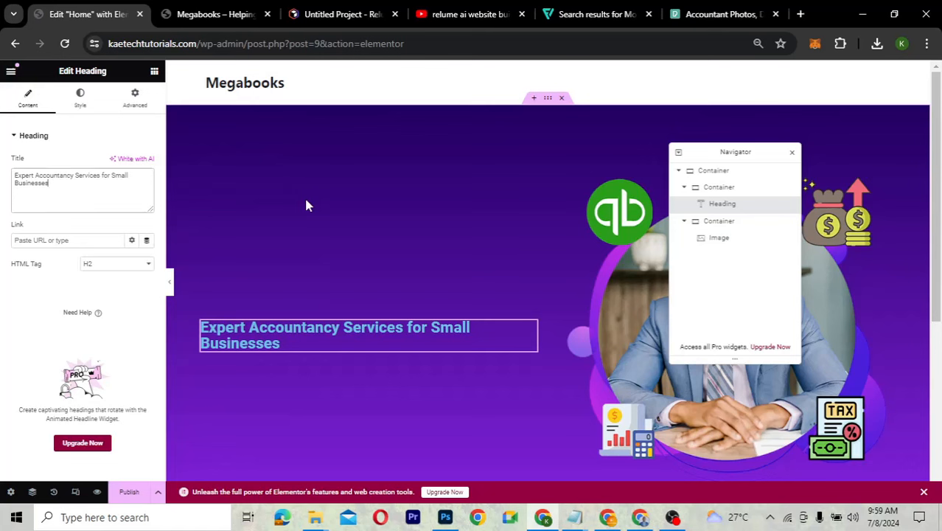
# Set the hero heading's text color to white (#FFFFFF)
pyautogui.click(78, 95)
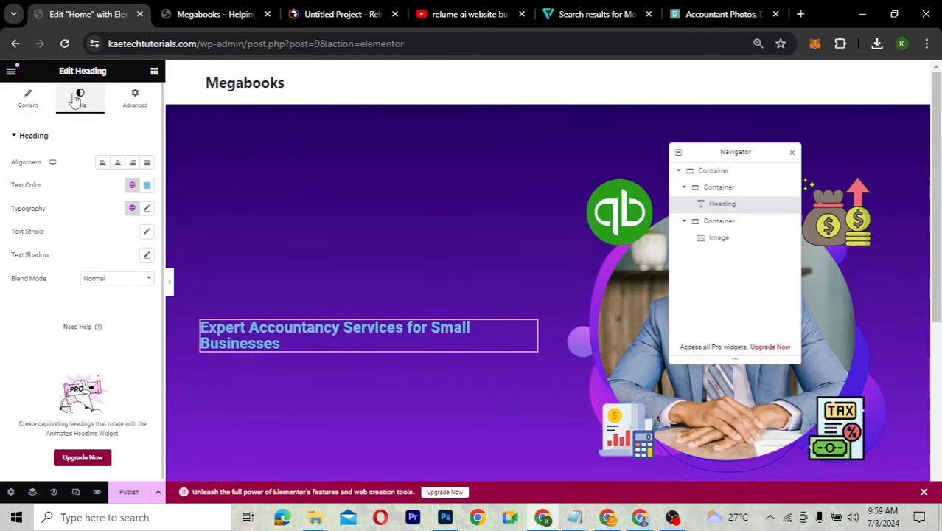
pyautogui.click(148, 187)
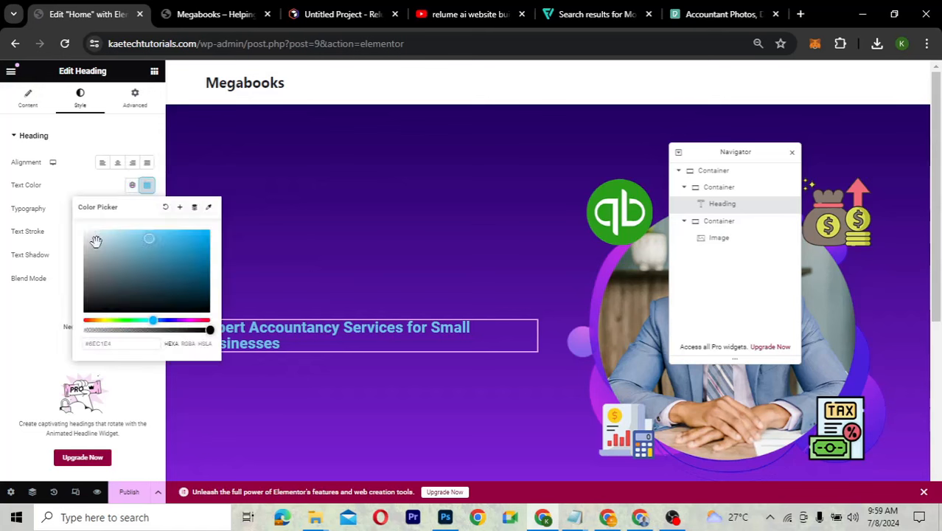
pyautogui.moveTo(96, 241); pyautogui.dragTo(74, 210)
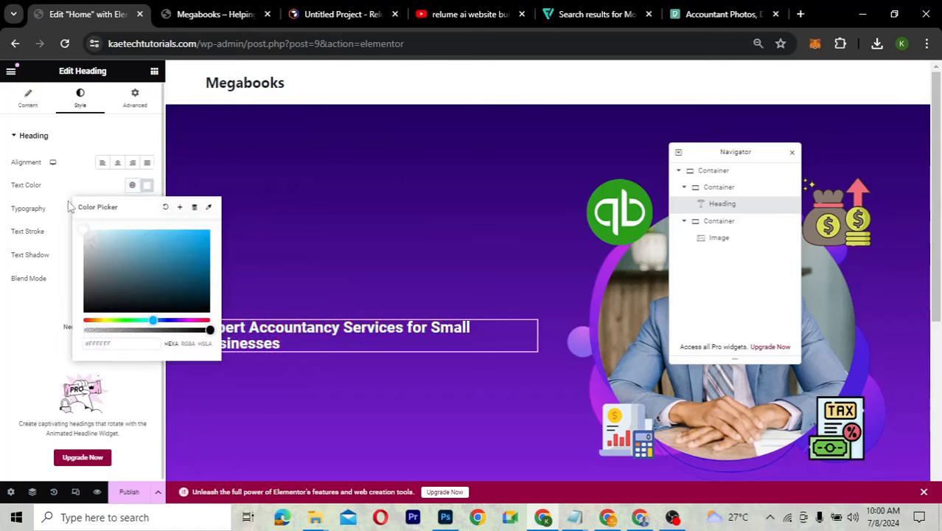
pyautogui.click(59, 190)
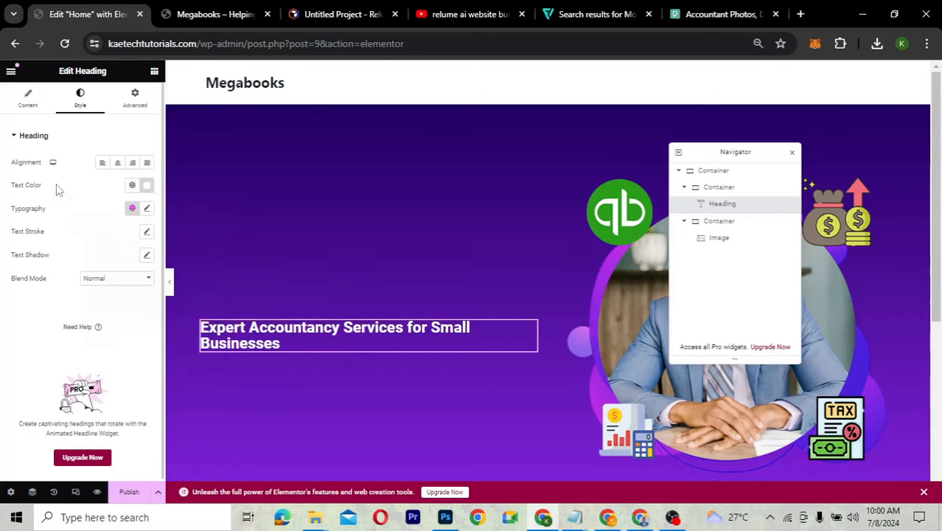
# Set the hero heading's typography to the Raleway font family at a size of 50 px
pyautogui.click(146, 208)
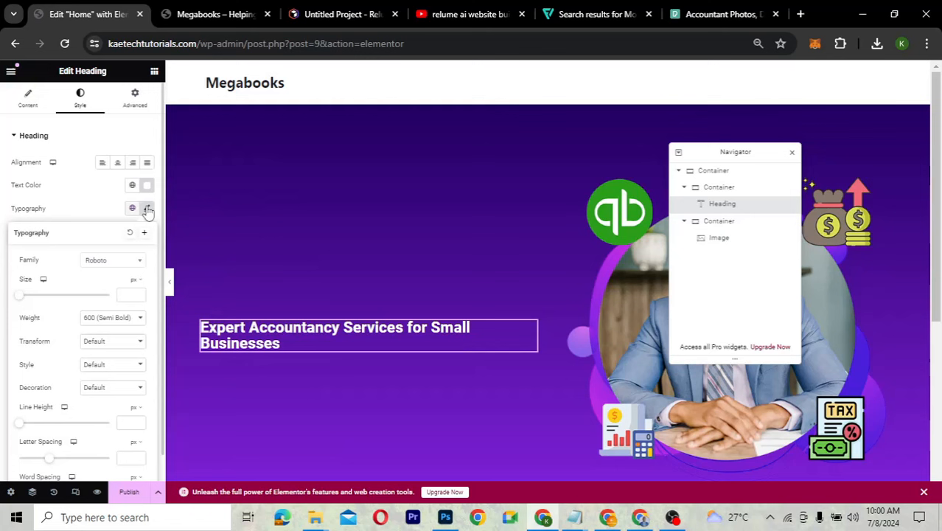
pyautogui.click(112, 264)
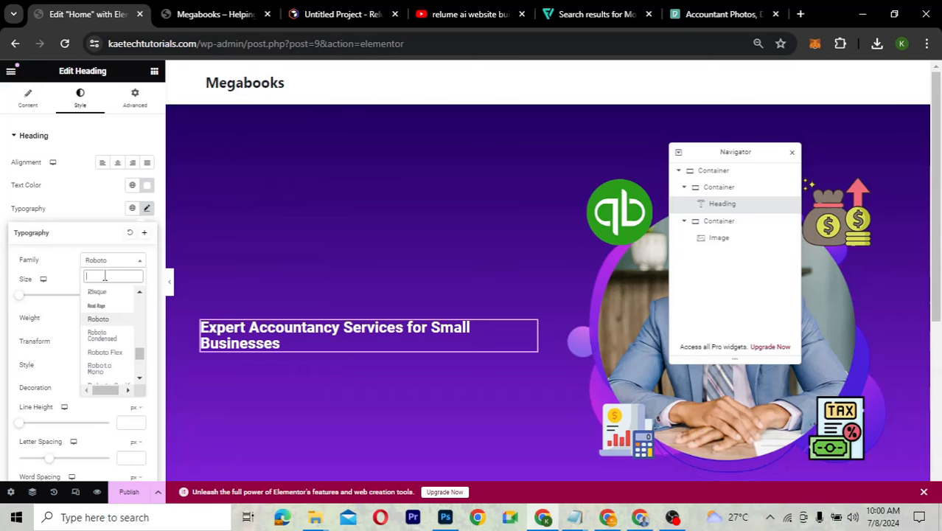
pyautogui.write('rale')
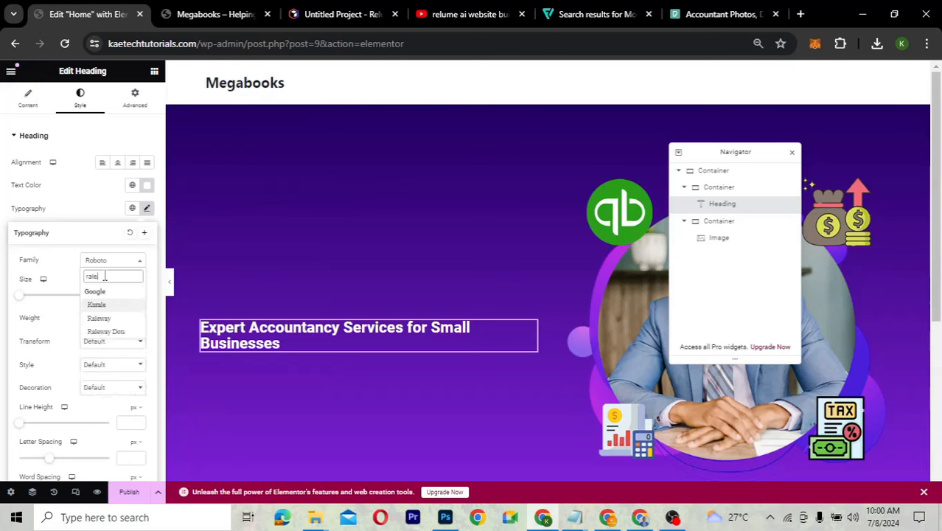
pyautogui.click(103, 323)
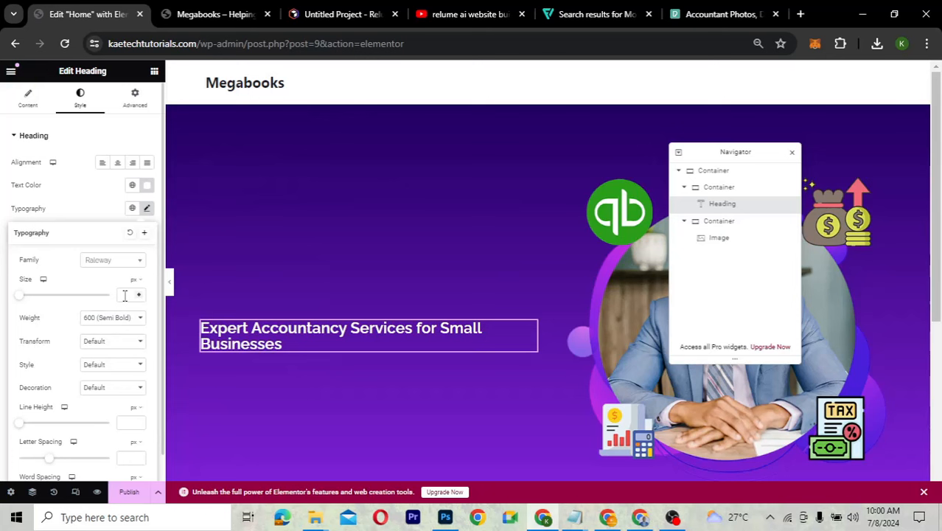
pyautogui.write('50')
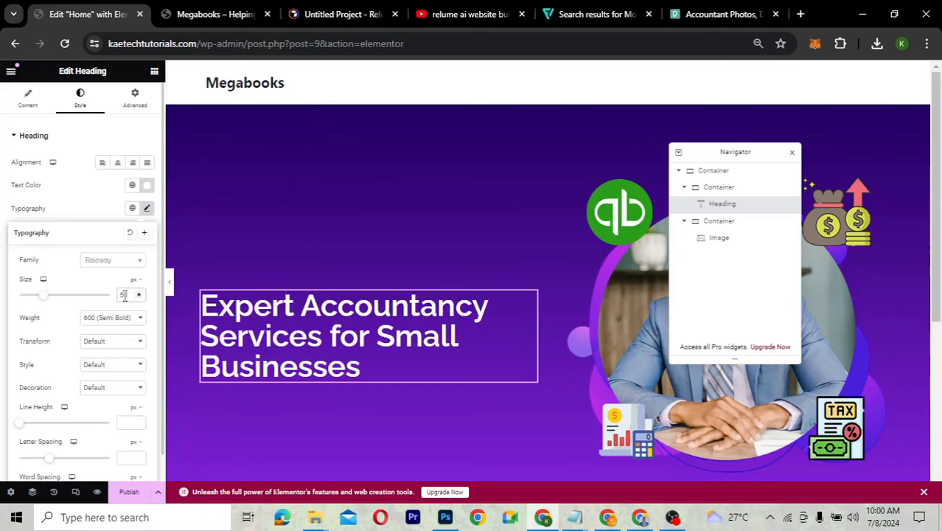
# Set the hero heading's font weight to 800 (Extra Bold) and its size to 60 px
pyautogui.click(110, 317)
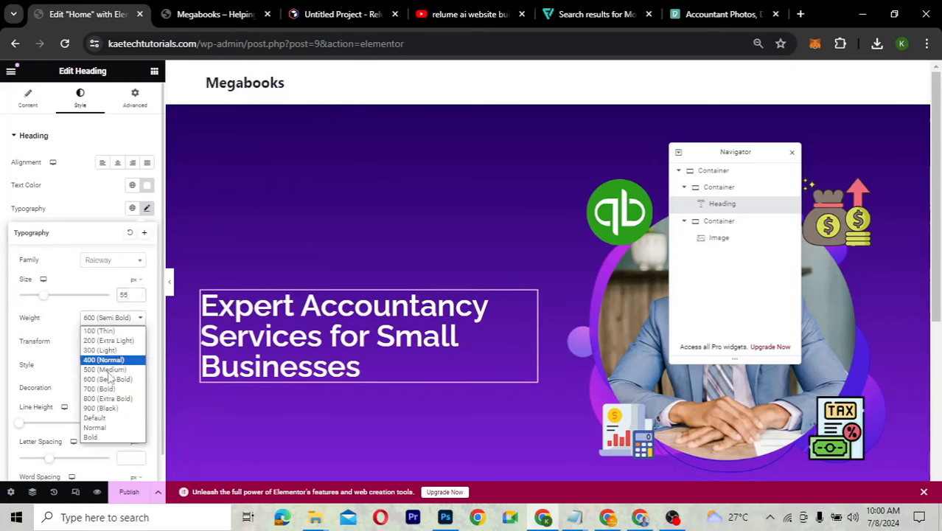
pyautogui.click(108, 399)
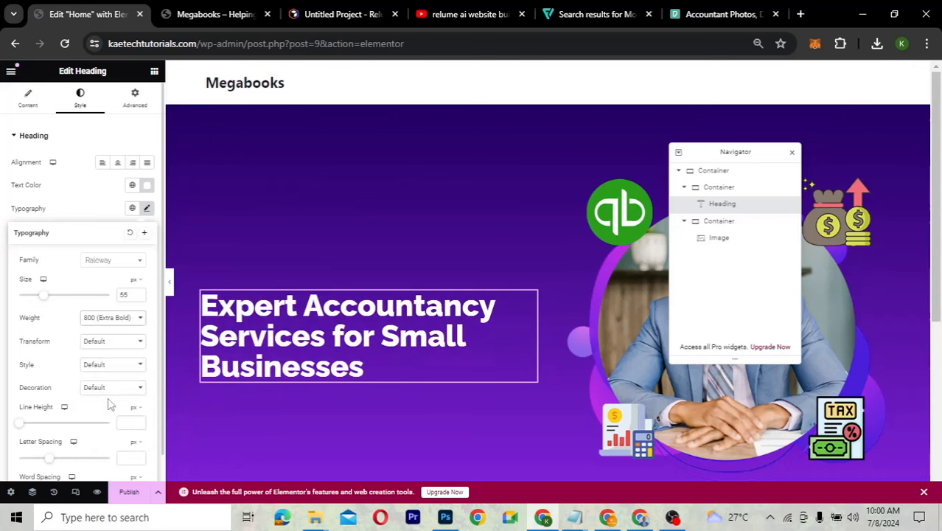
pyautogui.doubleClick(125, 295)
pyautogui.press('BackSpace')
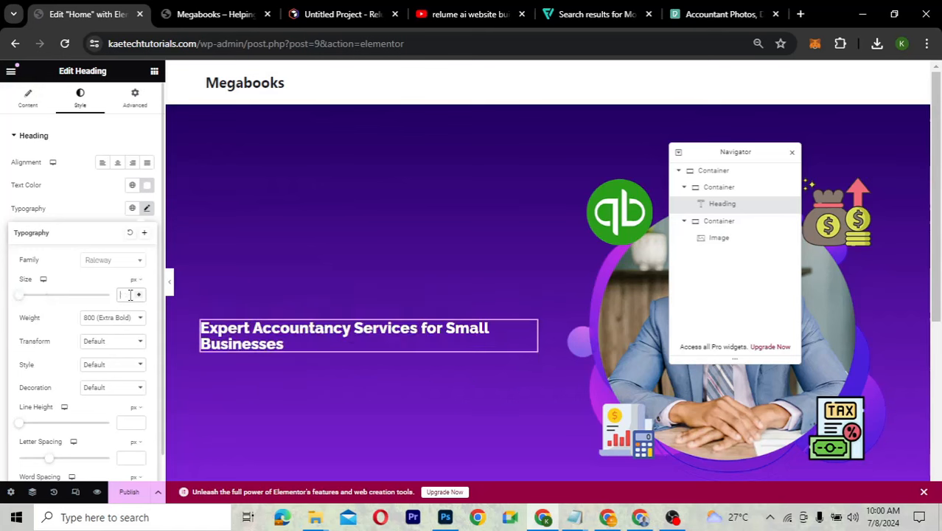
pyautogui.write('60')
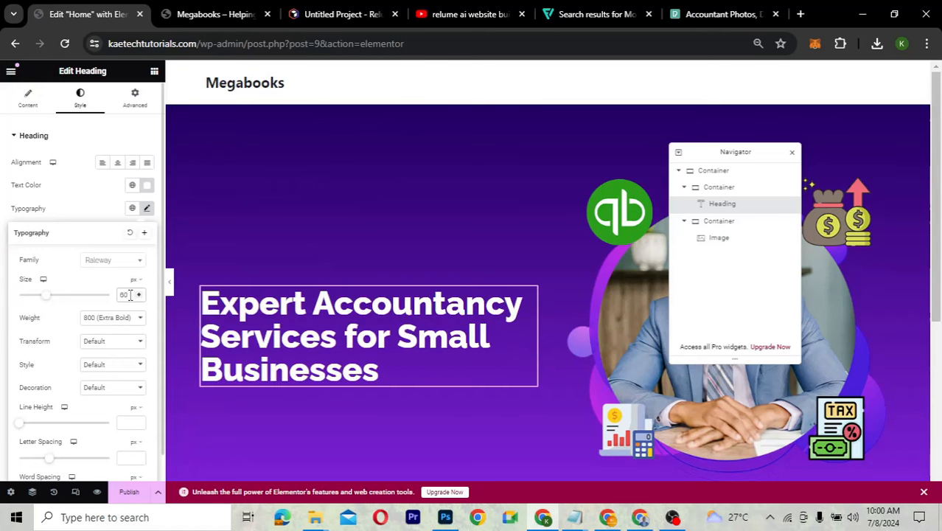
# Set the hero heading's line height to 1.2 em and check the result in the hero section
pyautogui.scroll(-1, 70, 381)
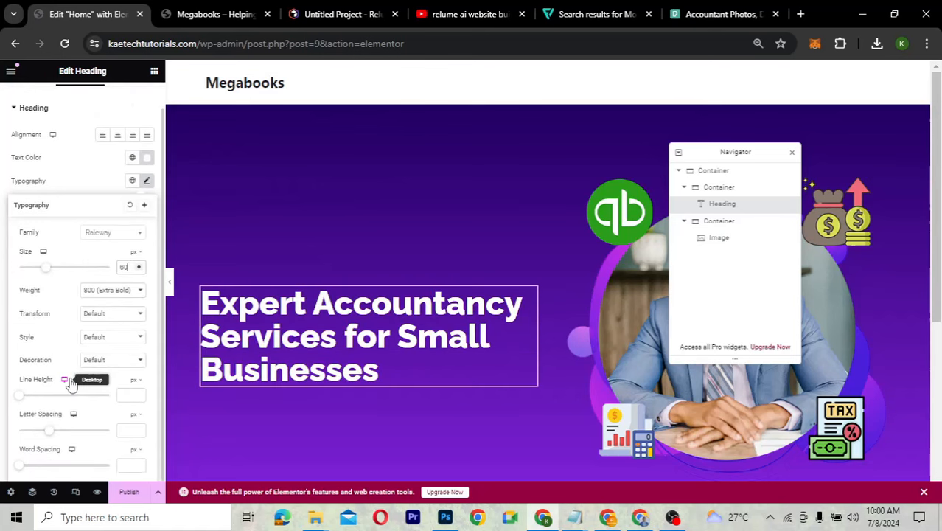
pyautogui.click(134, 381)
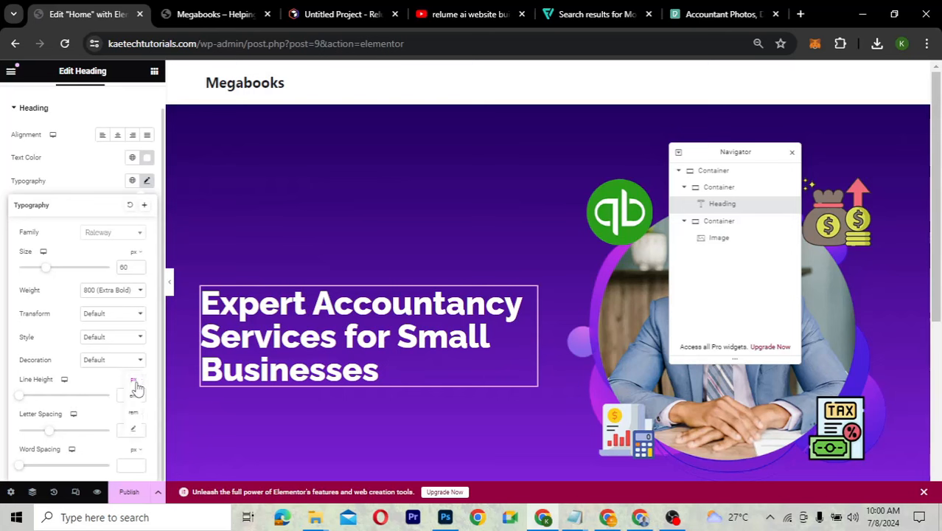
pyautogui.click(132, 398)
pyautogui.click(128, 396)
pyautogui.write('1.3')
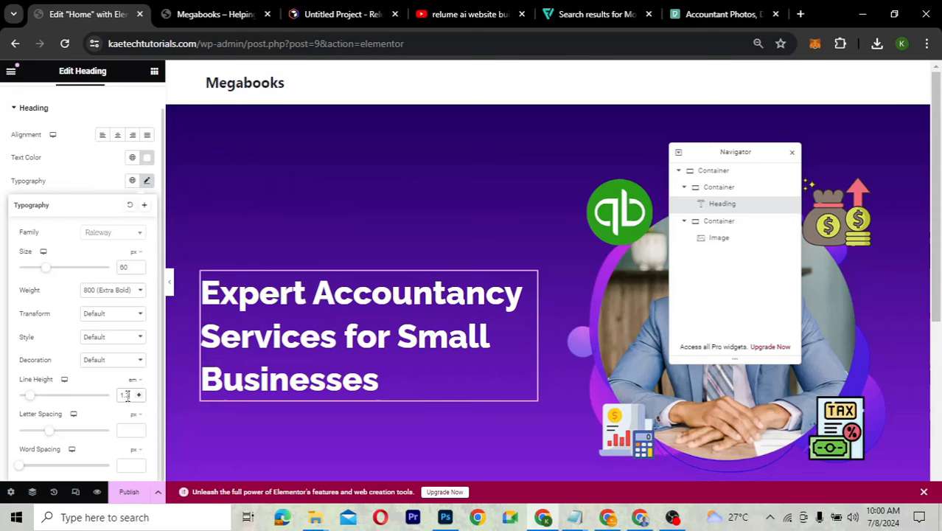
pyautogui.press('BackSpace')
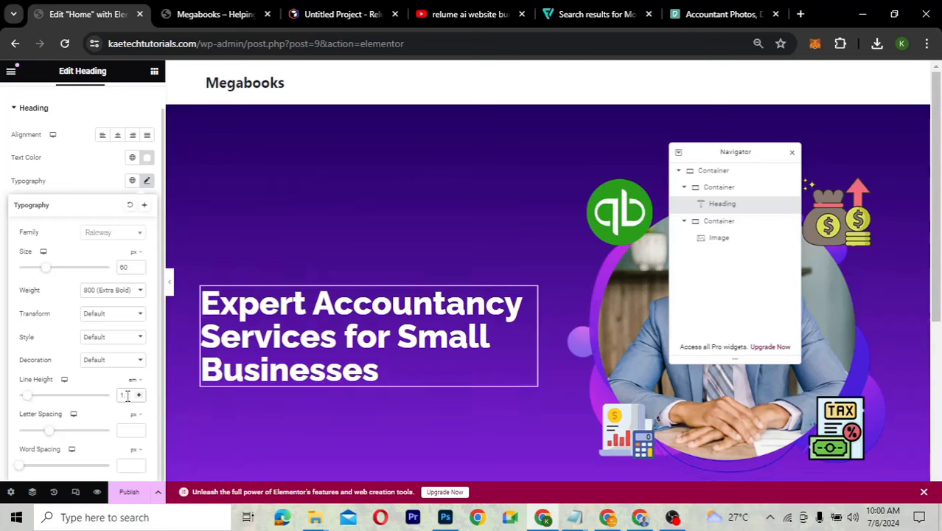
pyautogui.write('2')
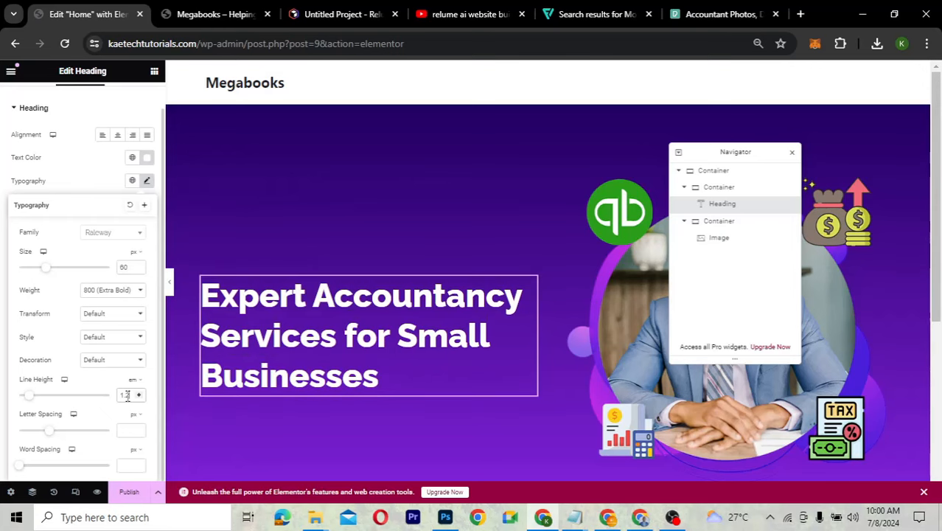
pyautogui.scroll(-2, 383, 346)
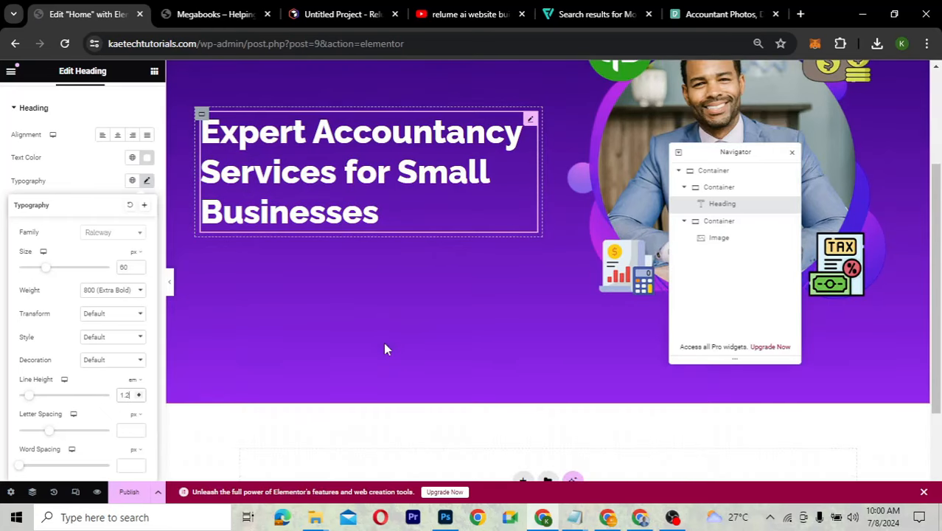
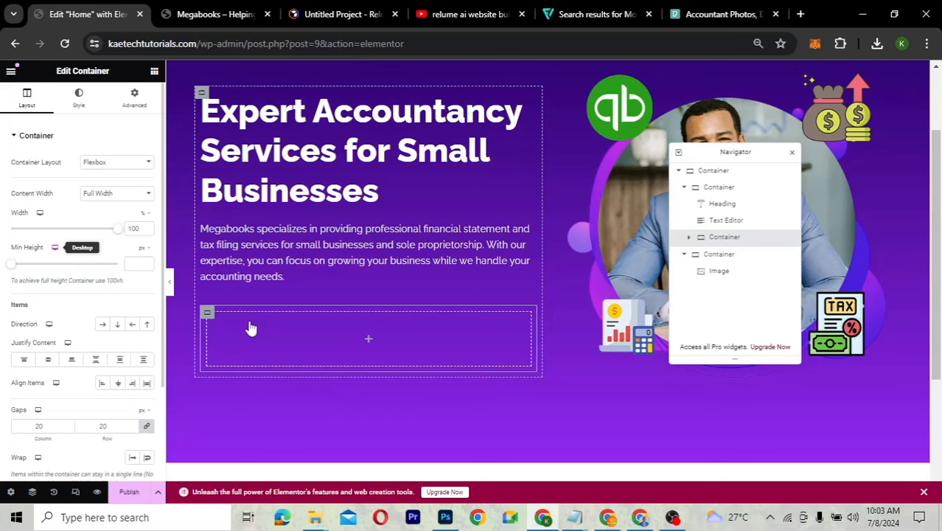
# Give the empty container below the hero paragraph 0 px padding on all sides and a horizontal row direction
pyautogui.click(138, 107)
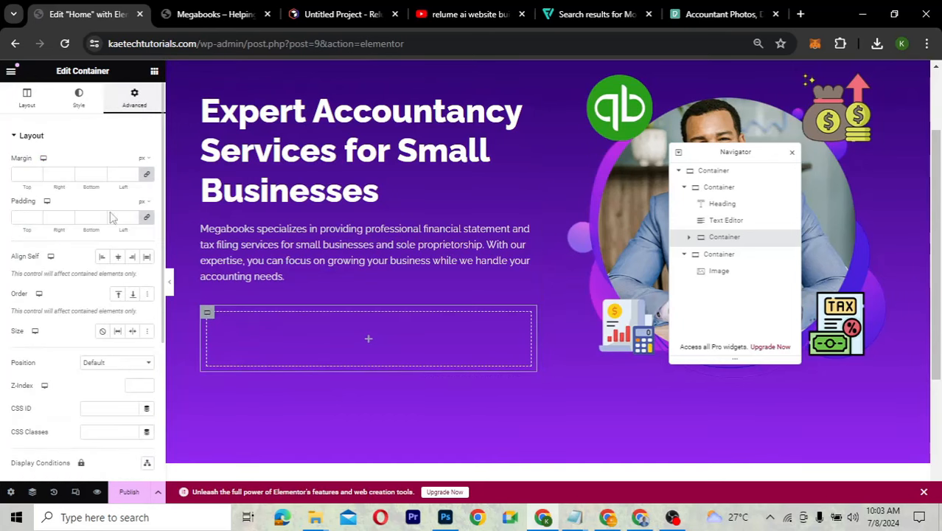
pyautogui.click(147, 220)
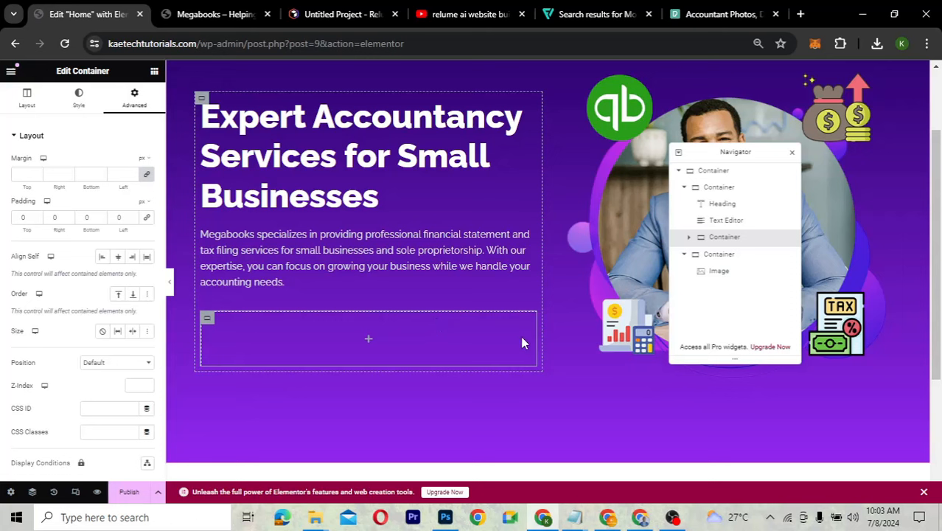
pyautogui.click(370, 343)
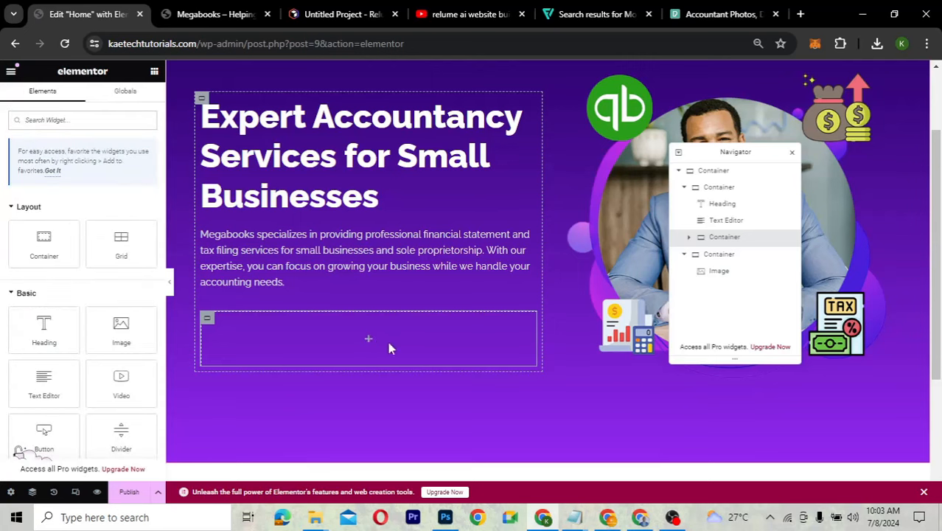
pyautogui.scroll(-1, 46, 378)
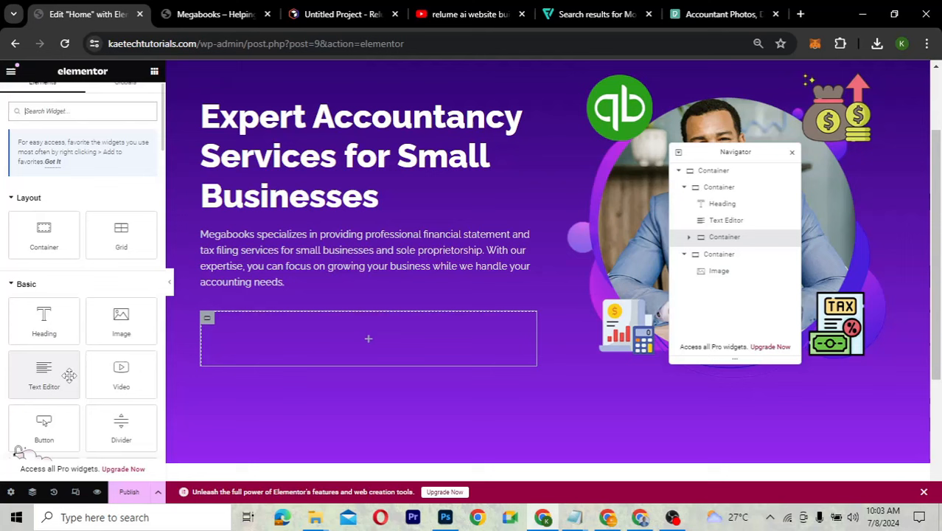
pyautogui.click(208, 322)
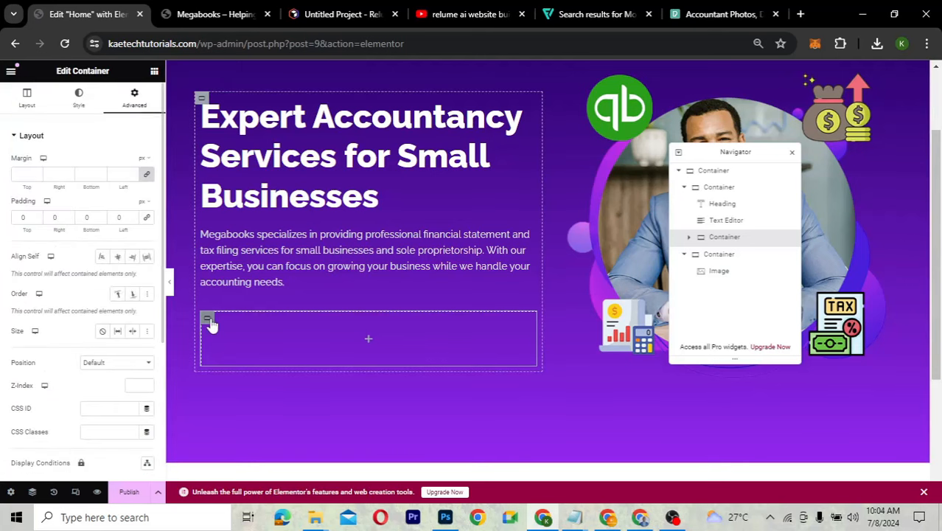
pyautogui.click(26, 96)
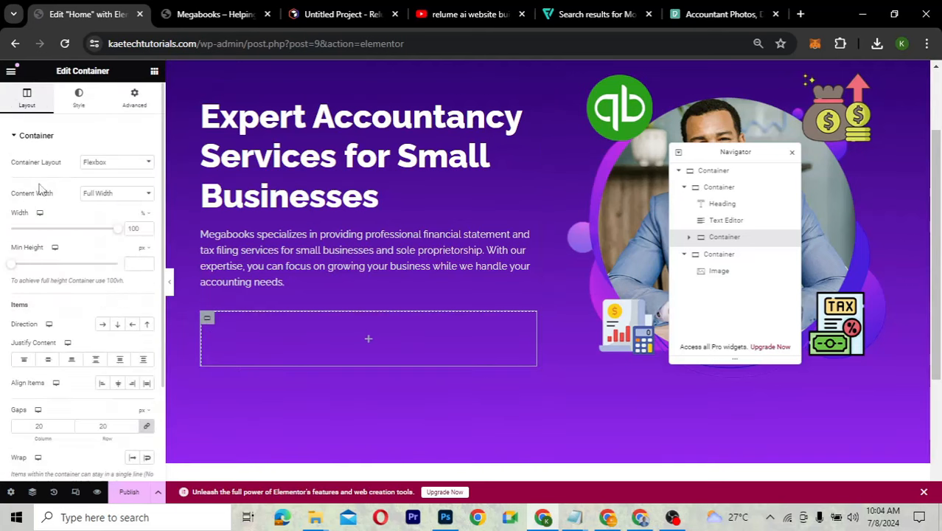
pyautogui.click(103, 325)
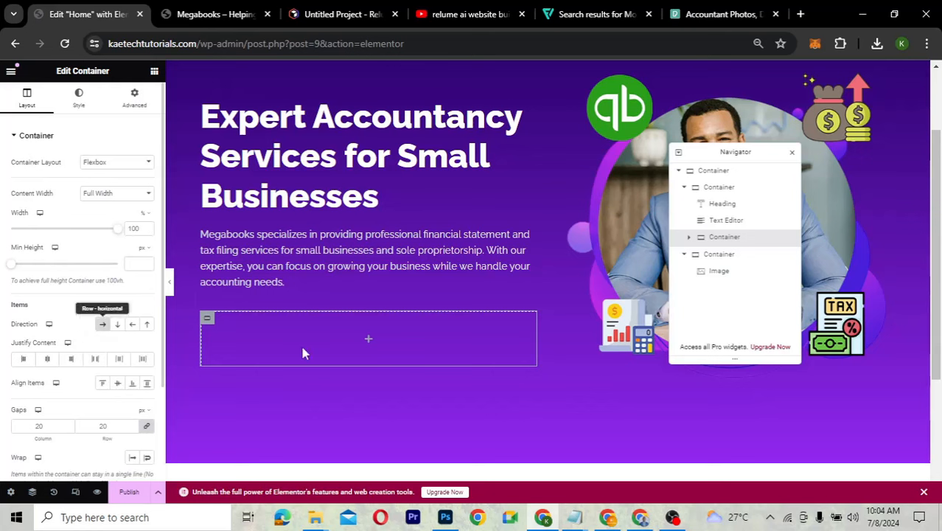
# Add a Button widget to the empty container below the hero paragraph
pyautogui.click(370, 340)
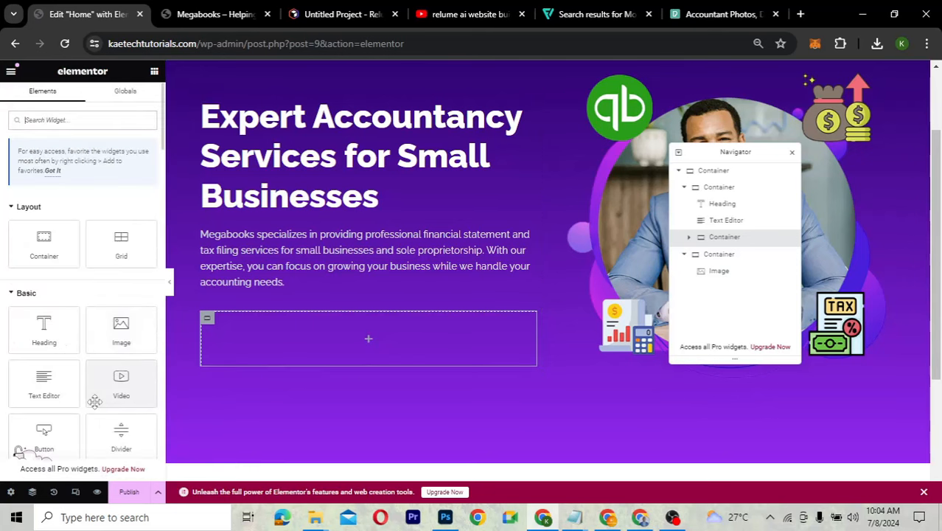
pyautogui.scroll(-2, 42, 402)
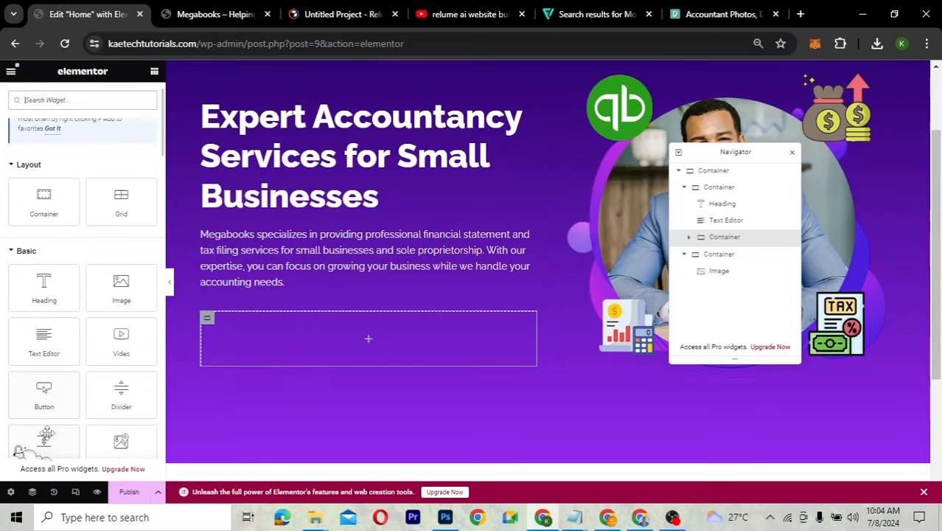
pyautogui.moveTo(44, 369); pyautogui.dragTo(246, 330)
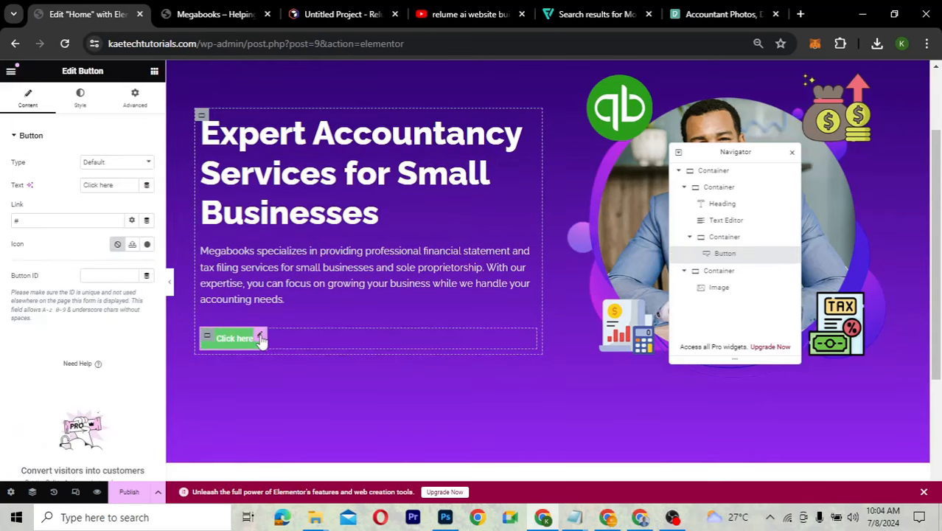
pyautogui.rightClick(262, 339)
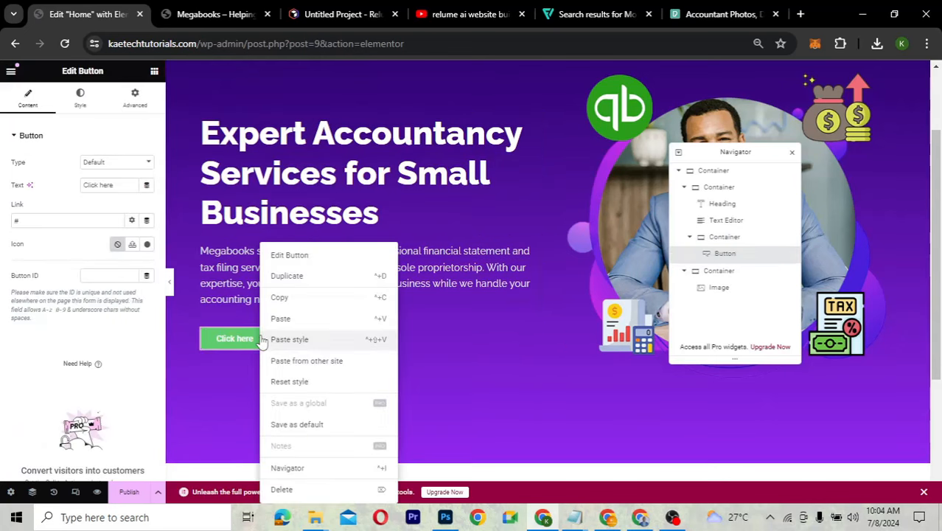
pyautogui.click(287, 276)
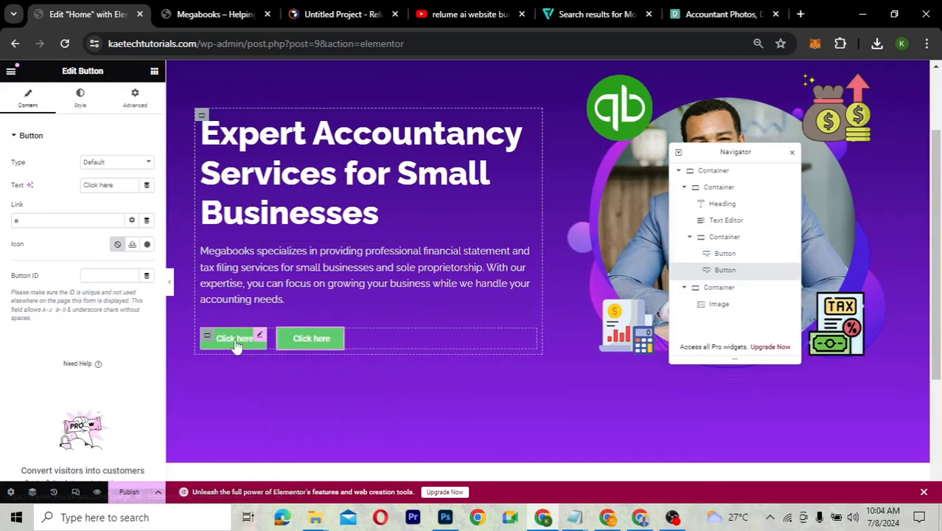
pyautogui.rightClick(337, 340)
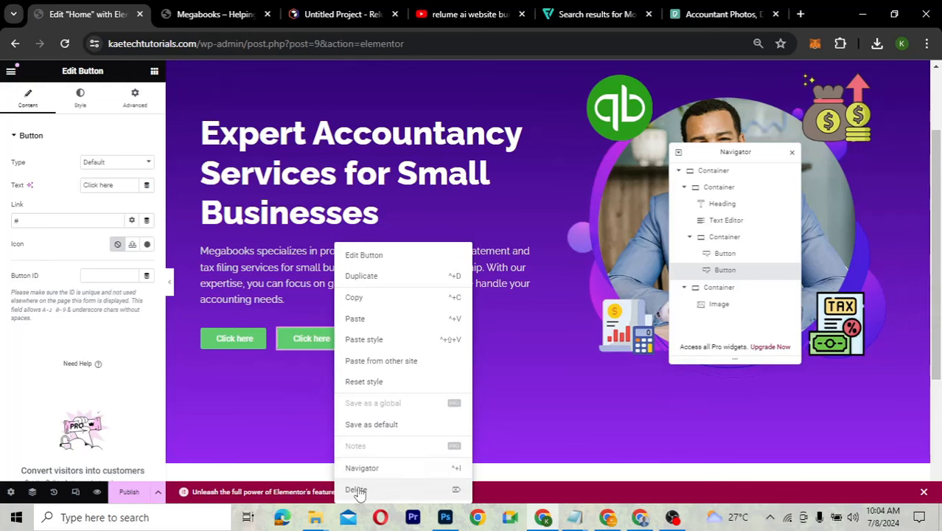
pyautogui.click(356, 490)
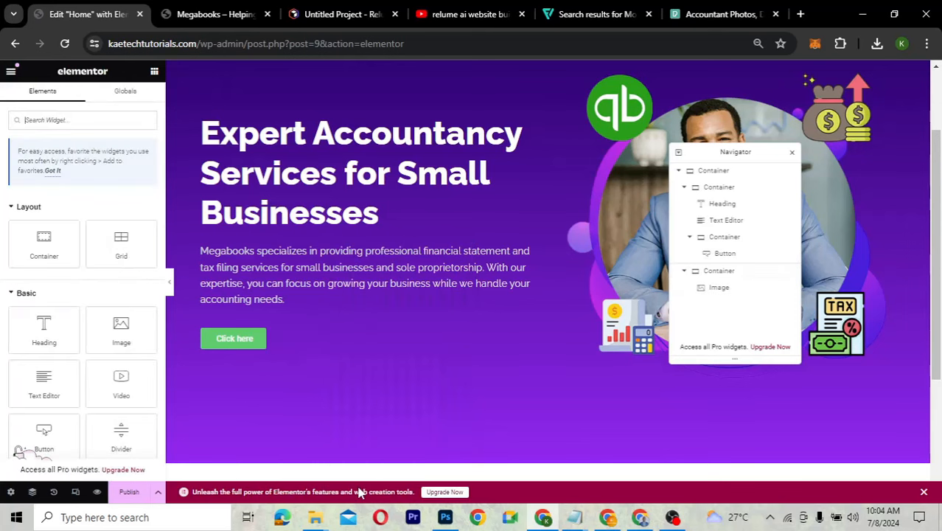
# Set the hero button's text to "Learn More", matching the first button in the Relume wireframe
pyautogui.click(263, 336)
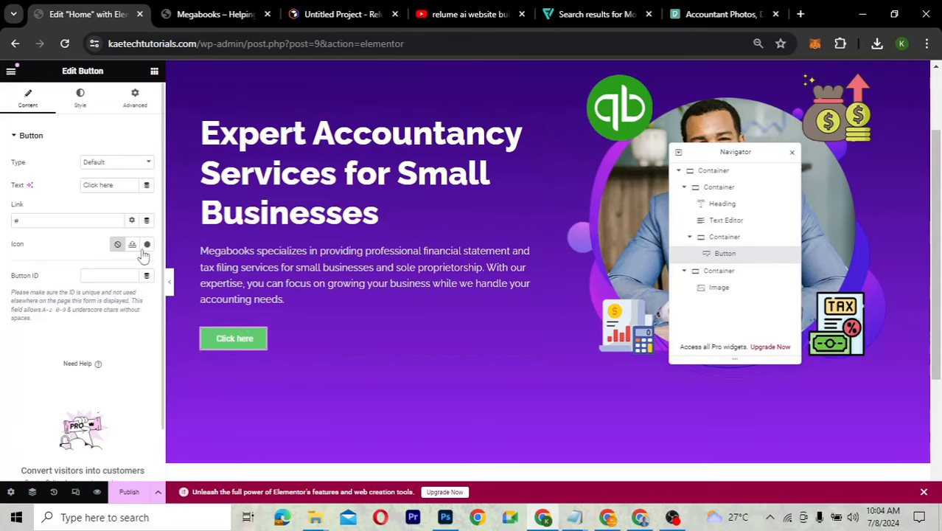
pyautogui.click(311, 14)
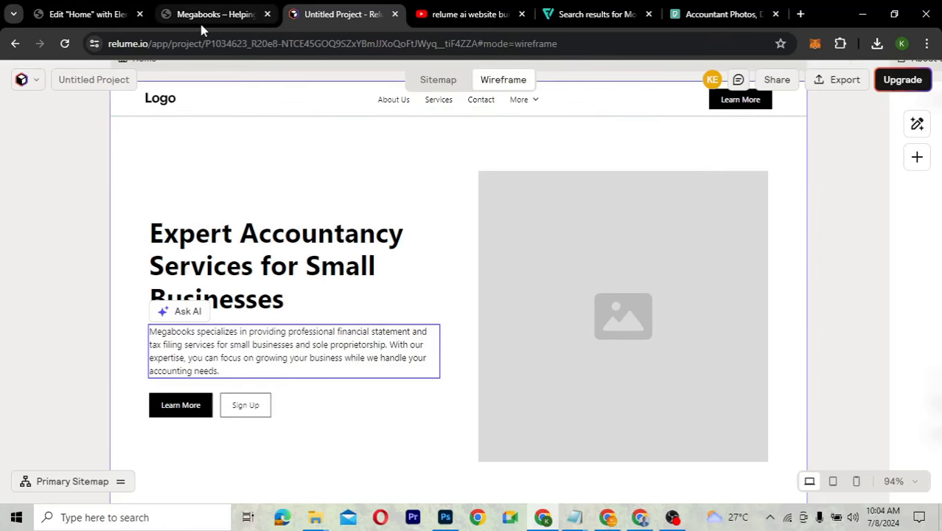
pyautogui.click(87, 12)
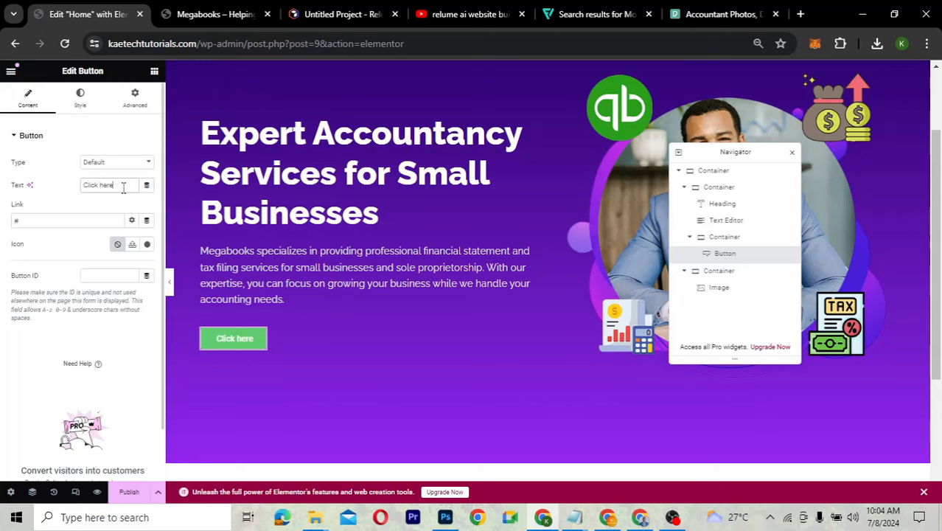
pyautogui.moveTo(122, 185); pyautogui.dragTo(81, 184)
pyautogui.write('IEAR')
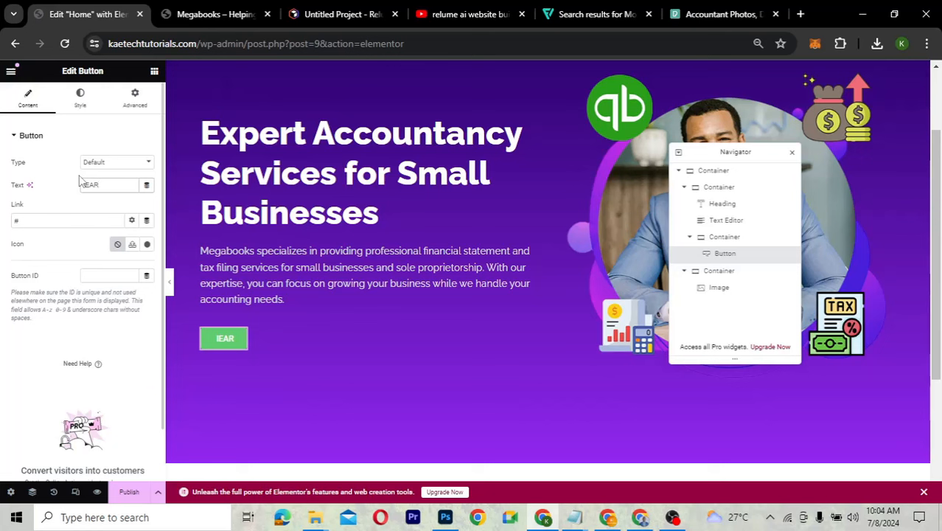
pyautogui.write('N')
pyautogui.hotkey('ctrl', 'a')
pyautogui.write('Learn More')
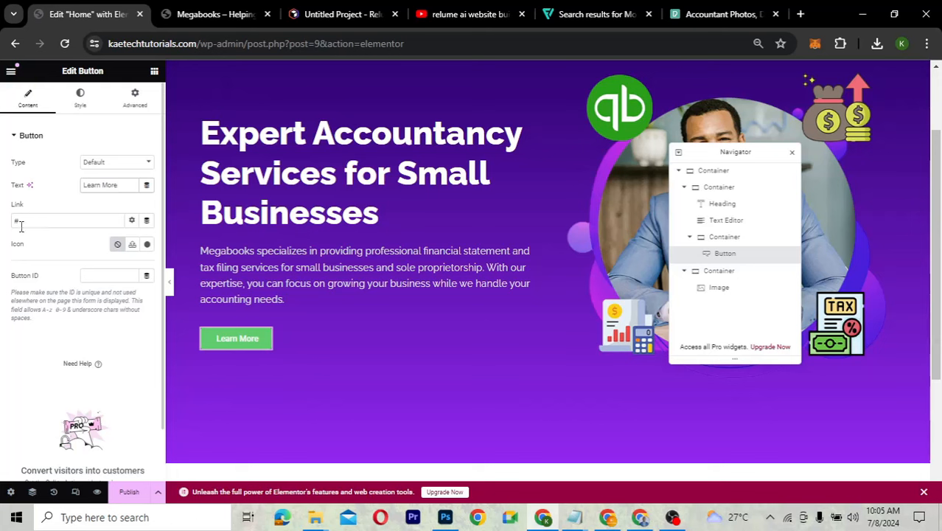
# Check the button styling in the Relume wireframe and set the Learn More button's background colour to #FFFFFF
pyautogui.click(82, 99)
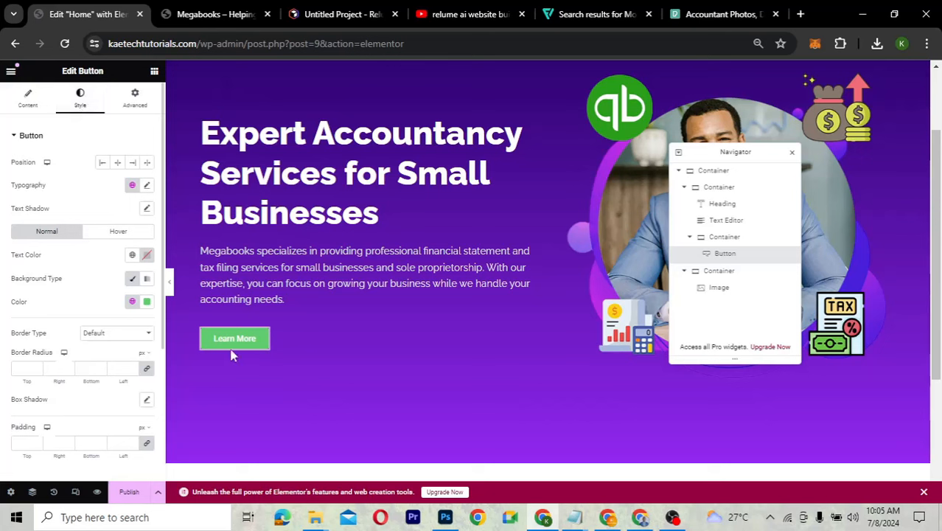
pyautogui.scroll(-1, 104, 278)
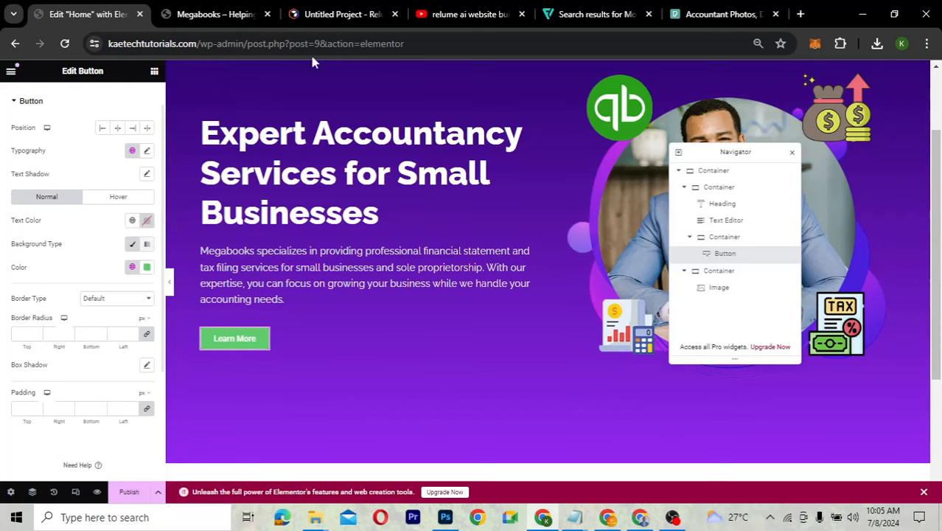
pyautogui.click(332, 14)
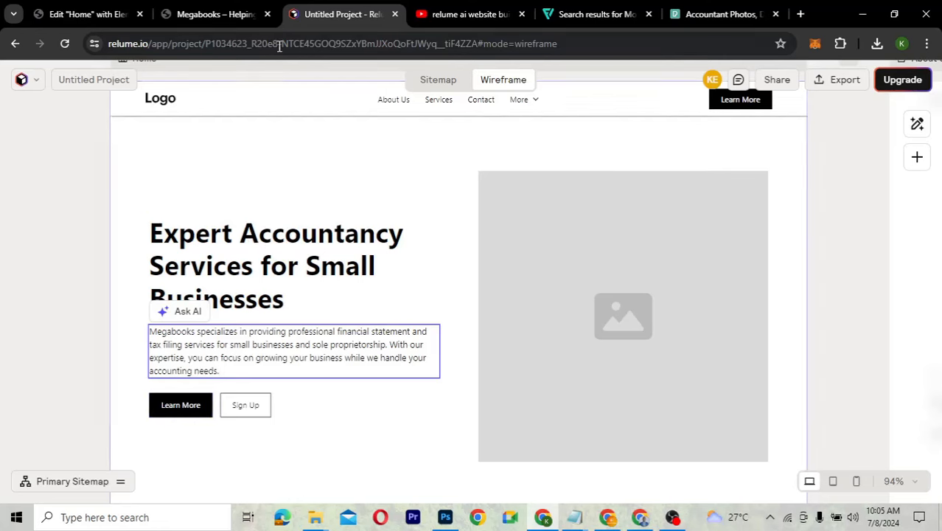
pyautogui.click(89, 14)
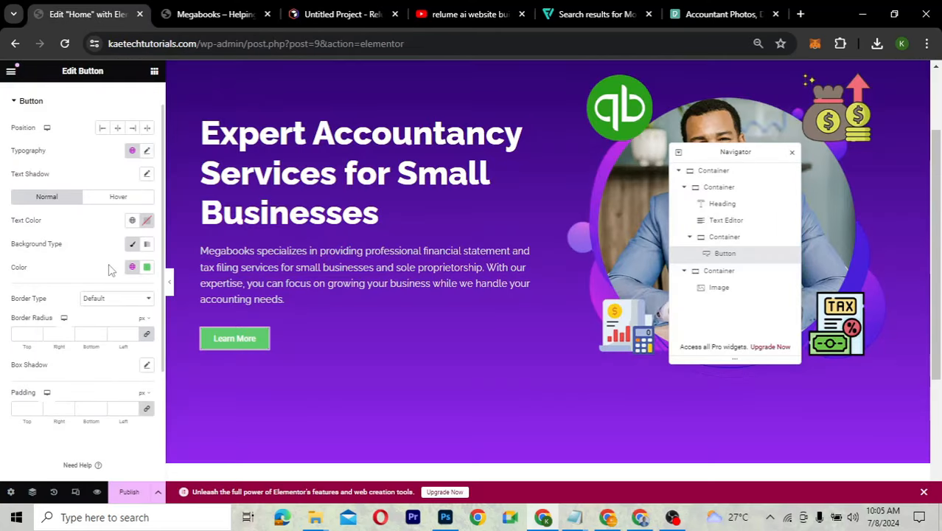
pyautogui.click(148, 268)
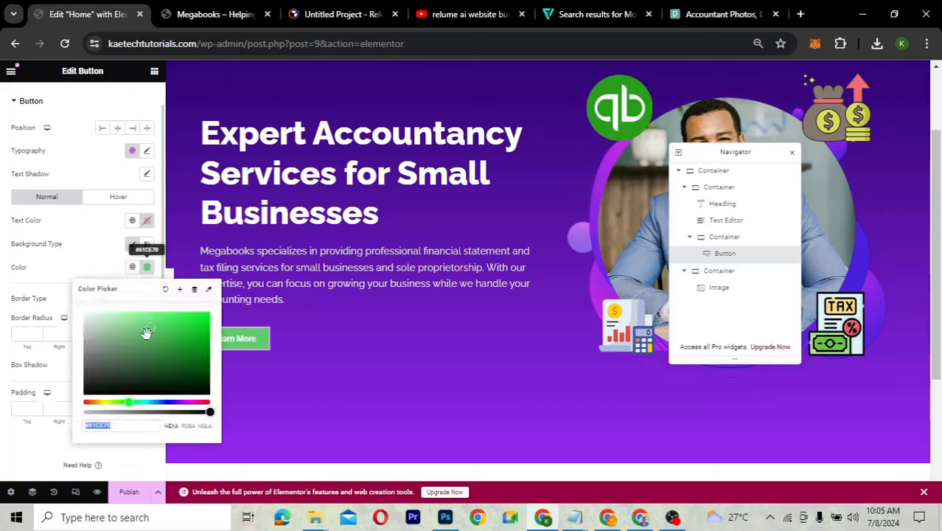
pyautogui.write('#FFFFFF')
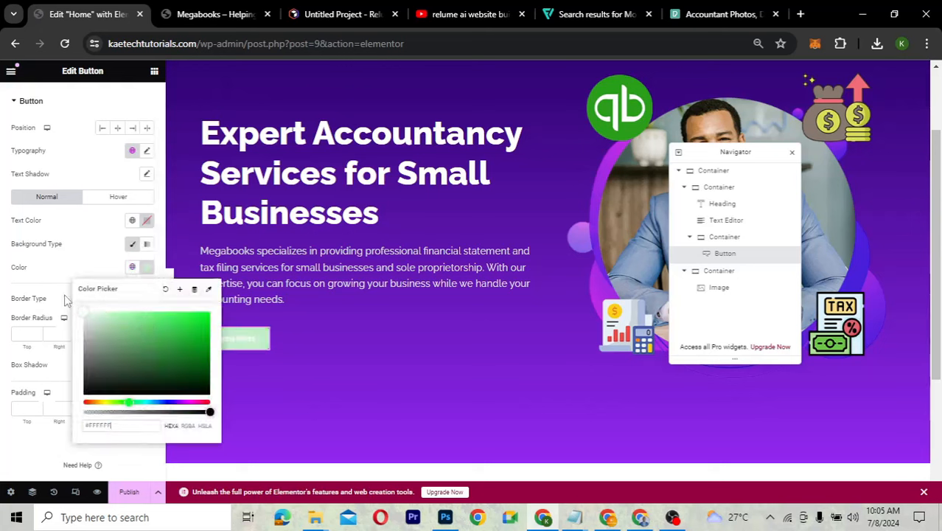
pyautogui.click(88, 258)
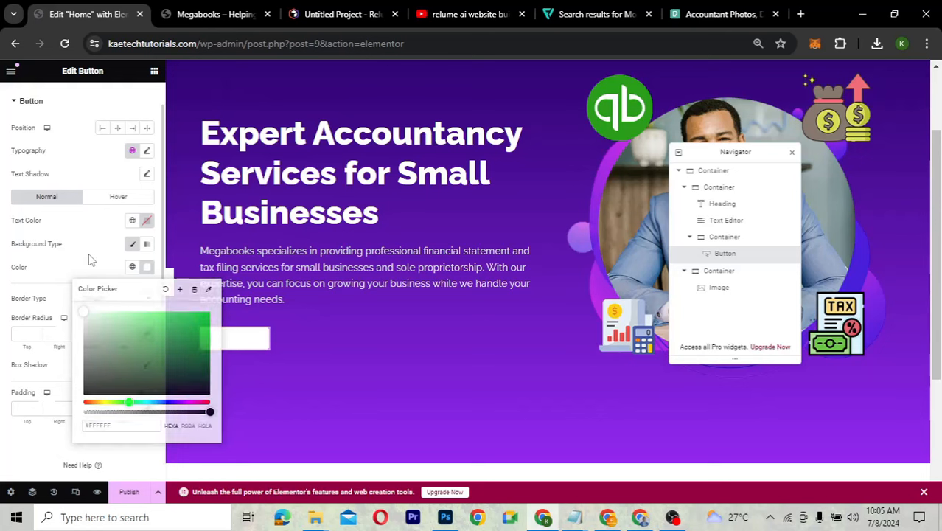
# Set the Learn More button's text colour to a dark navy blue using the colour picker
pyautogui.click(147, 221)
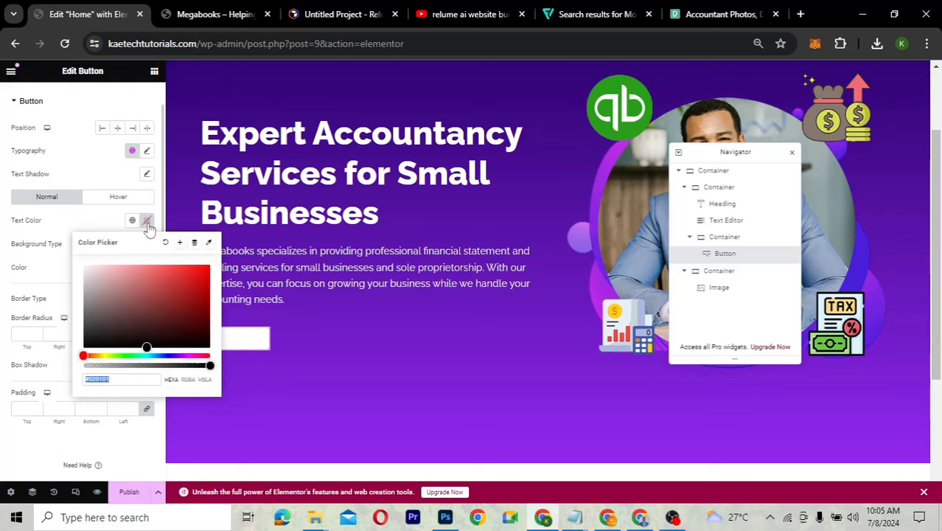
pyautogui.click(170, 356)
pyautogui.click(171, 356)
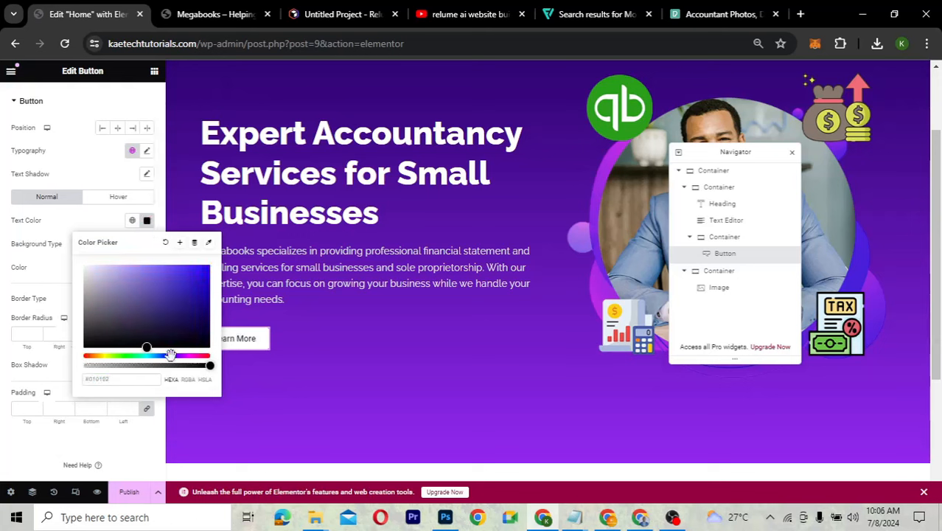
pyautogui.moveTo(204, 297); pyautogui.dragTo(210, 299)
pyautogui.click(87, 221)
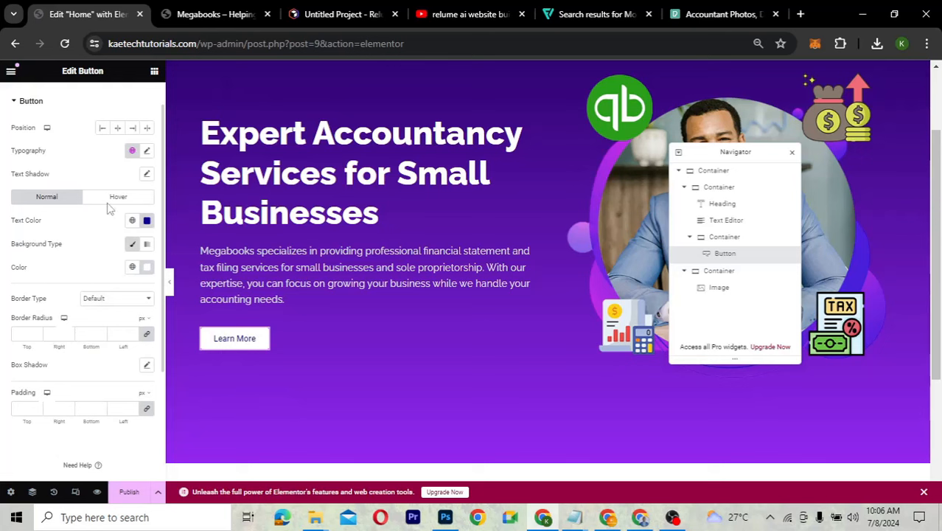
# Set the Learn More button's typography to Raleway at 22 px with weight 600 (Semi Bold)
pyautogui.click(146, 150)
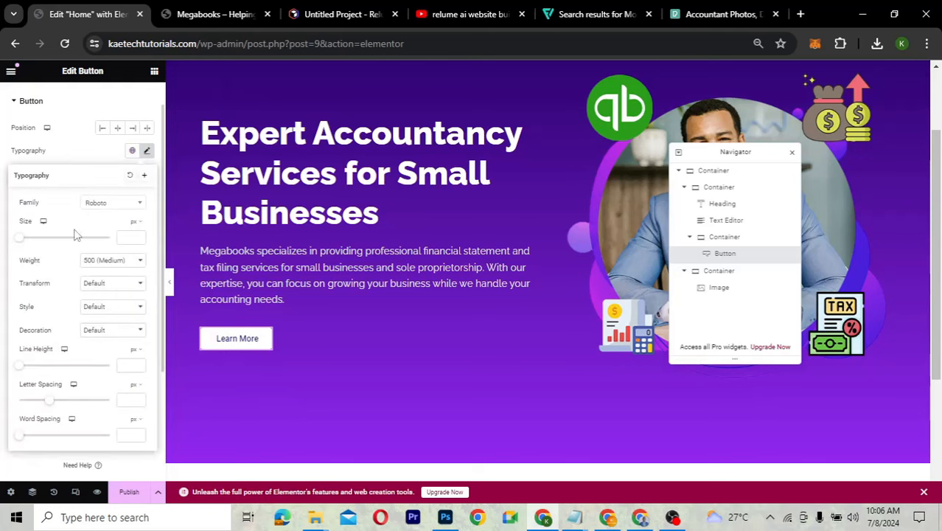
pyautogui.click(110, 209)
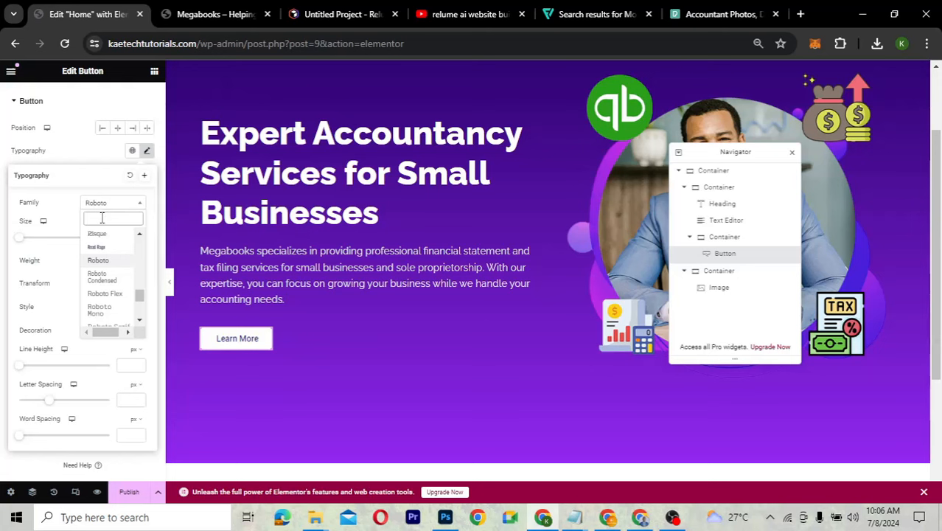
pyautogui.write('rale')
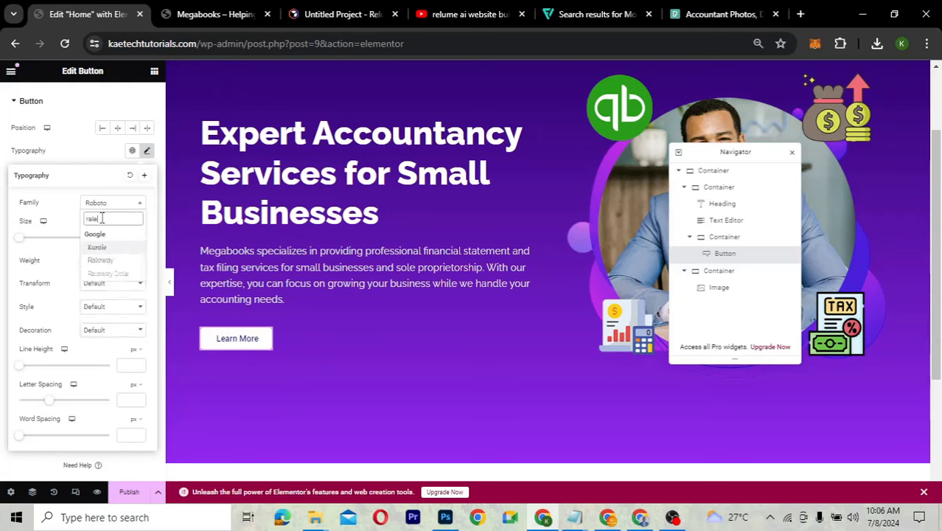
pyautogui.click(102, 262)
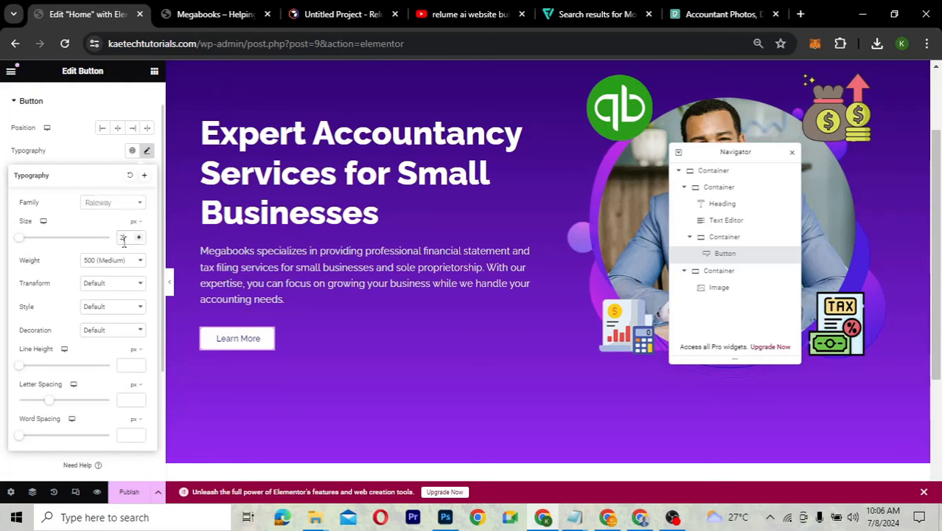
pyautogui.write('8')
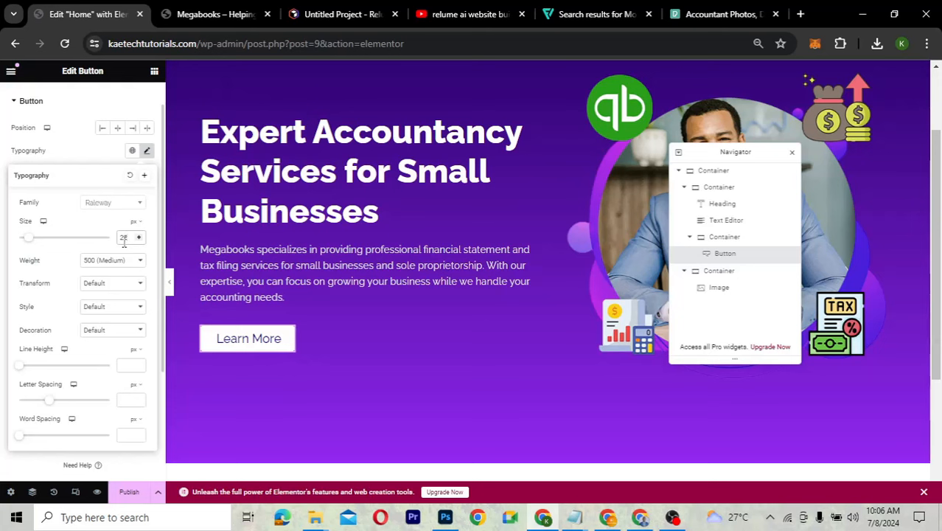
pyautogui.click(114, 264)
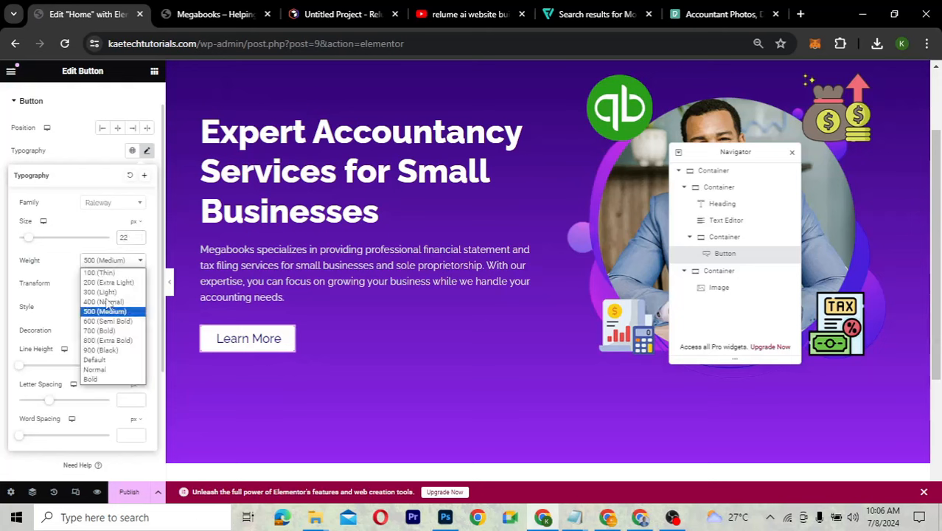
pyautogui.click(108, 322)
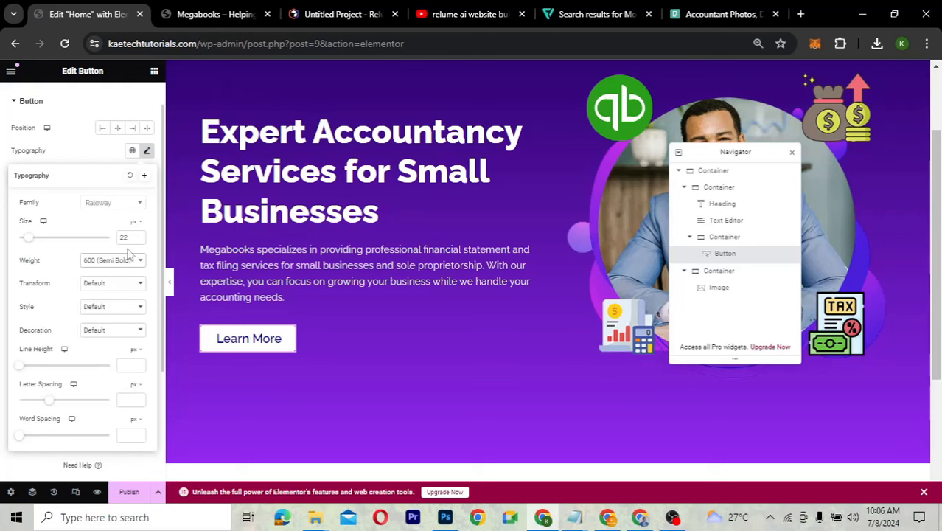
pyautogui.click(94, 153)
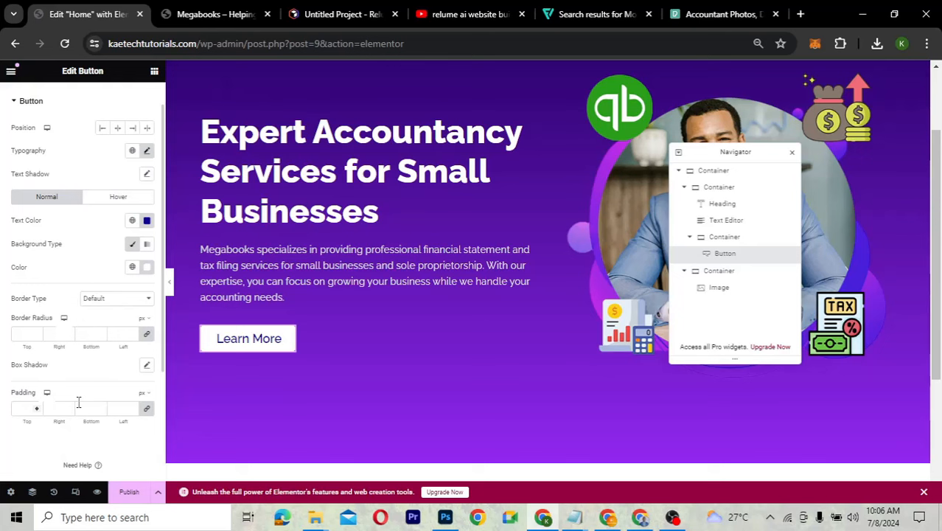
# Unlink the Learn More button's padding values and set 15 px for top and bottom and 30 px for right and left
pyautogui.click(148, 410)
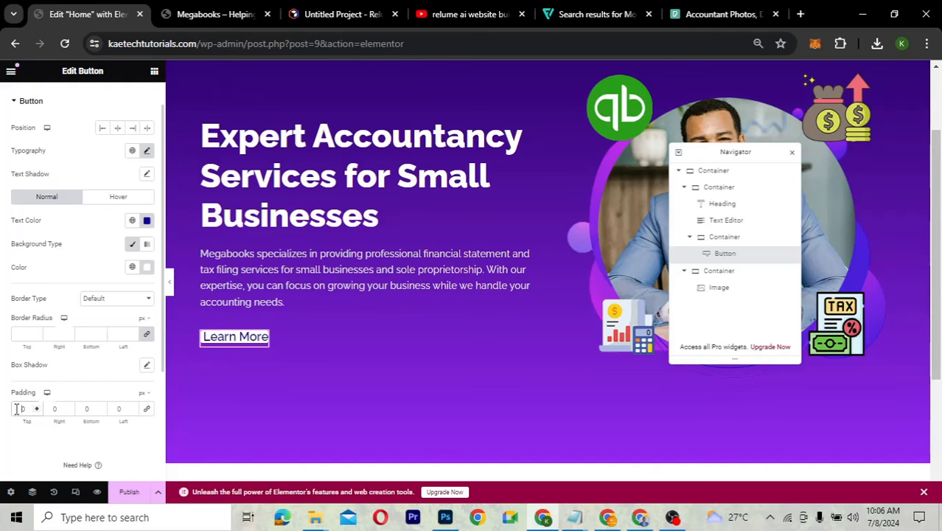
pyautogui.moveTo(27, 409); pyautogui.dragTo(14, 409)
pyautogui.write('15')
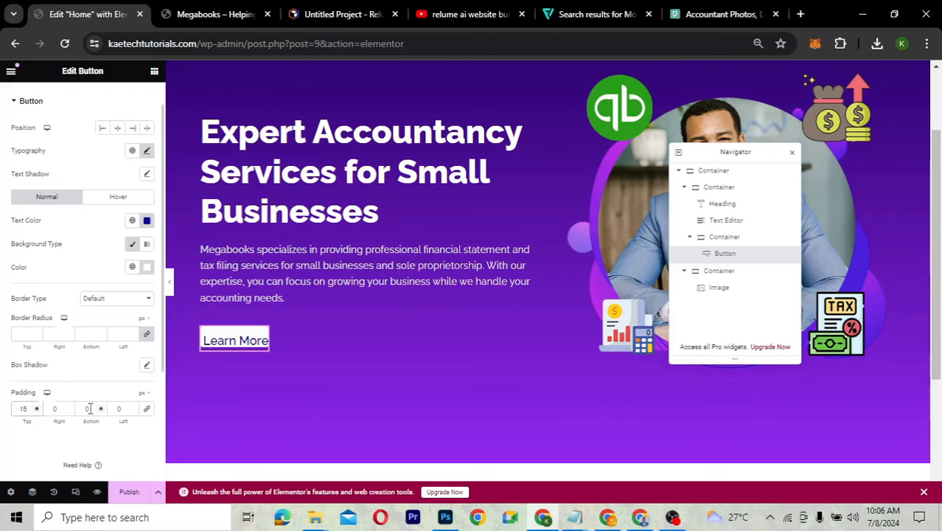
pyautogui.moveTo(89, 409); pyautogui.dragTo(81, 409)
pyautogui.write('15')
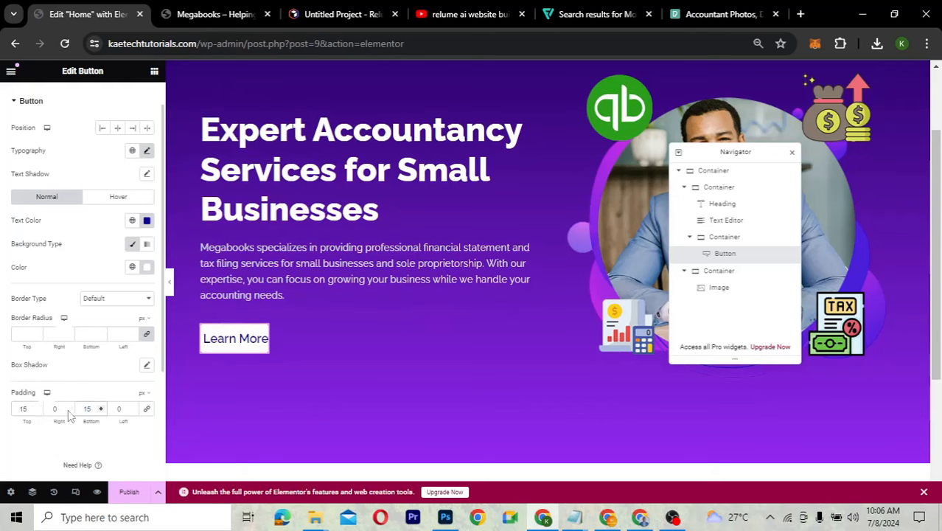
pyautogui.click(53, 408)
pyautogui.write('30')
pyautogui.click(115, 408)
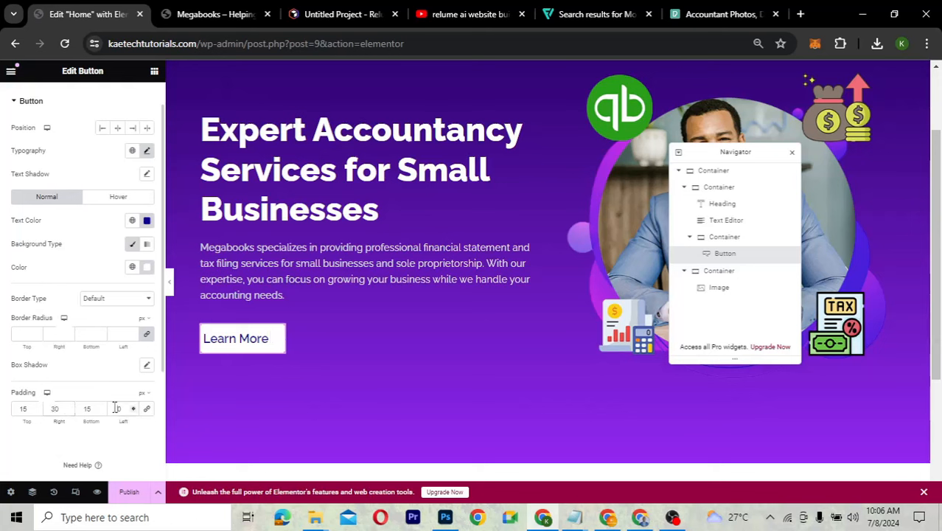
pyautogui.write('30')
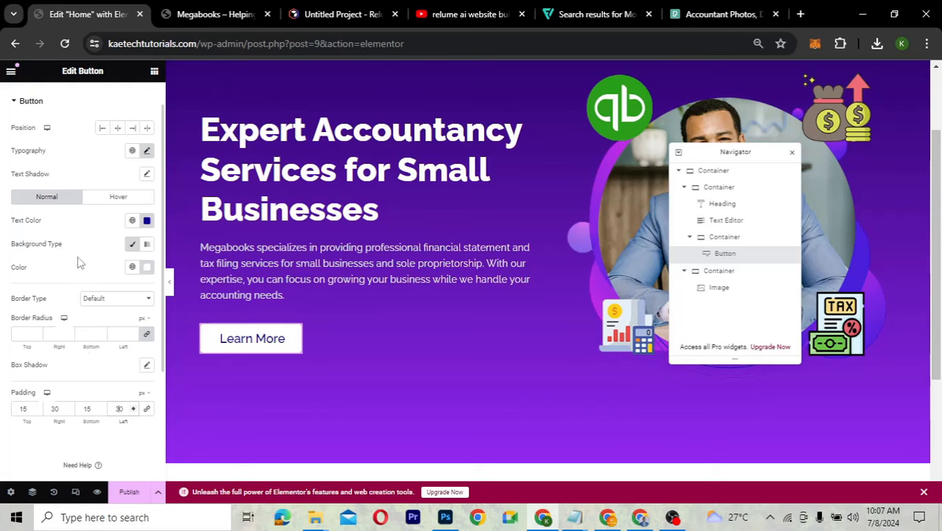
# Set the Learn More button's font size to 25 px and its weight to 700 (Bold)
pyautogui.scroll(1, 80, 262)
pyautogui.click(147, 186)
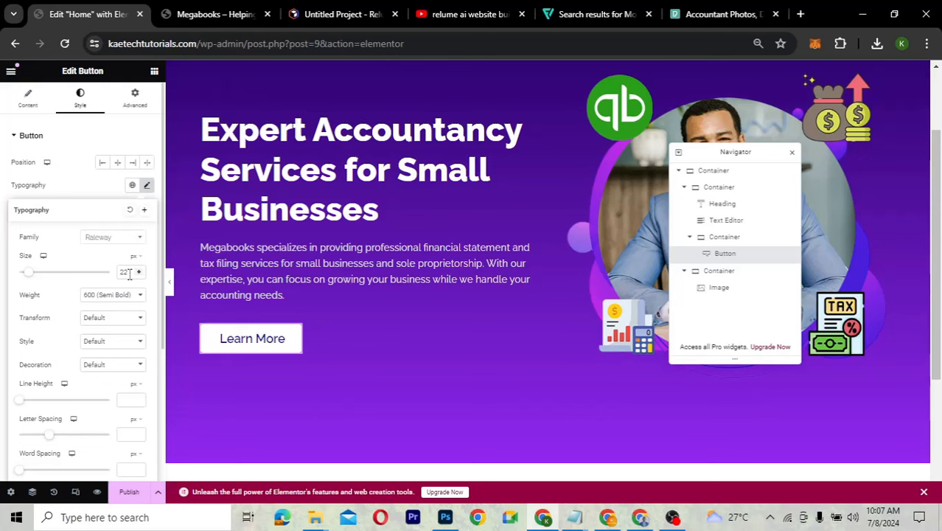
pyautogui.moveTo(129, 274); pyautogui.dragTo(115, 275)
pyautogui.write('25')
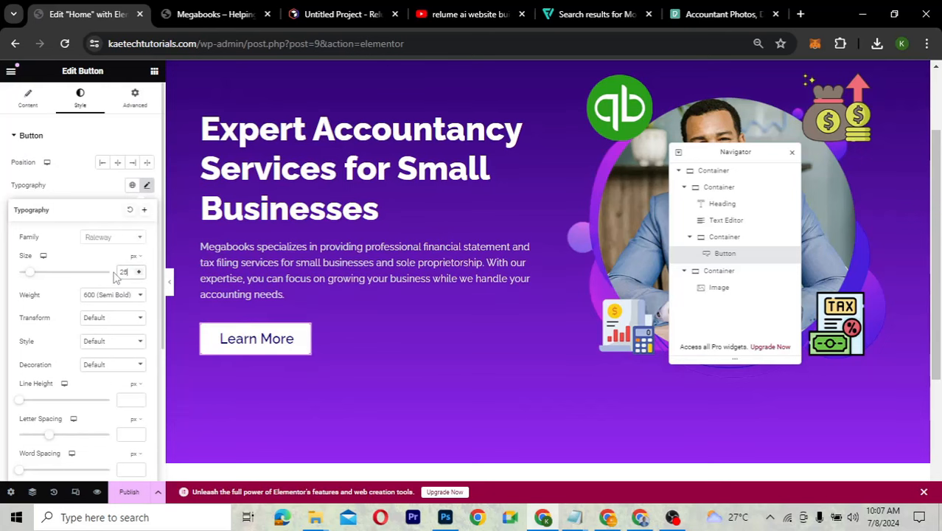
pyautogui.click(110, 295)
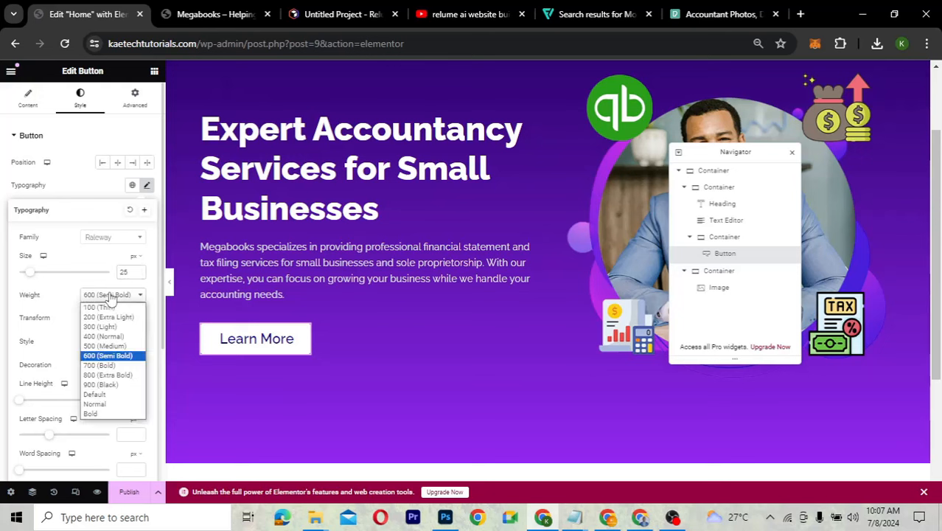
pyautogui.click(102, 365)
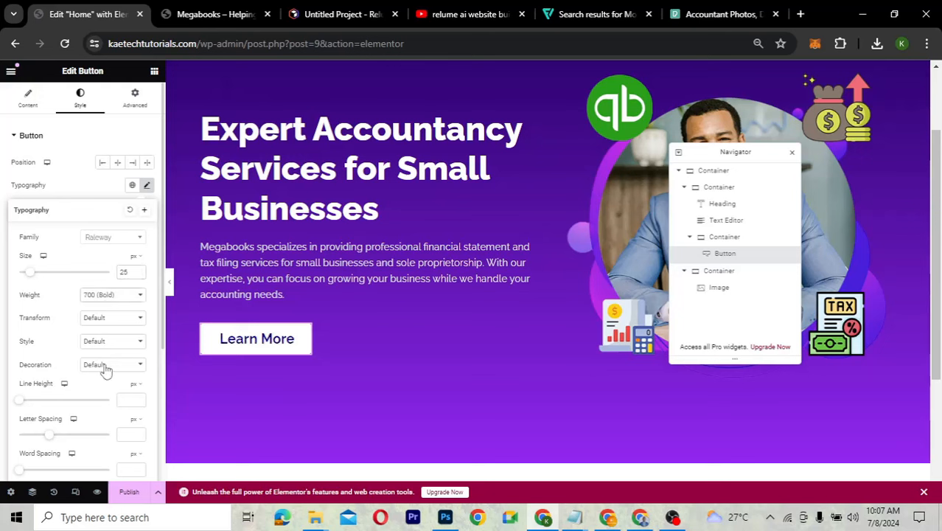
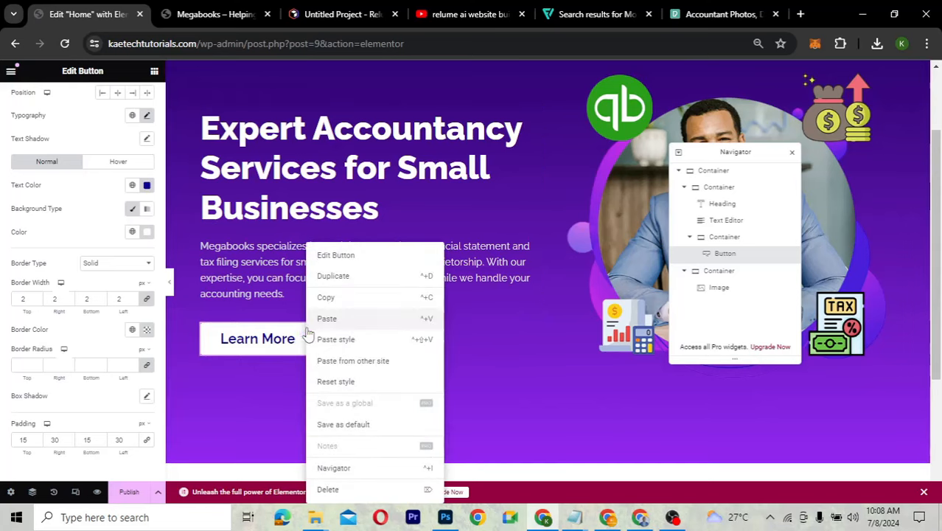
# Duplicate the Learn More button and set the copy's text to "Sign Up", checking it against the Relume wireframe
pyautogui.click(343, 277)
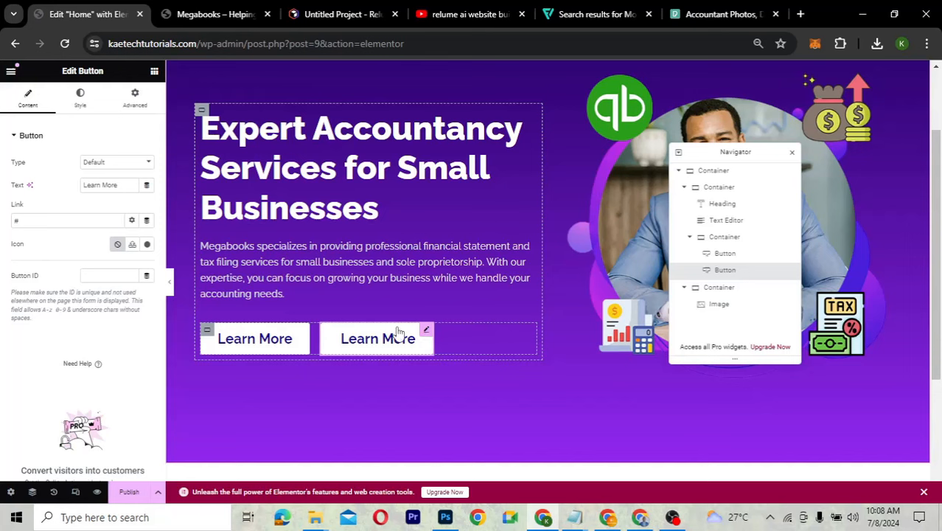
pyautogui.click(121, 185)
pyautogui.press('BackSpace')
pyautogui.press('BackSpace')
pyautogui.press('BackSpace')
pyautogui.press('BackSpace')
pyautogui.press('BackSpace')
pyautogui.press('BackSpace')
pyautogui.press('BackSpace')
pyautogui.press('BackSpace')
pyautogui.press('BackSpace')
pyautogui.press('BackSpace')
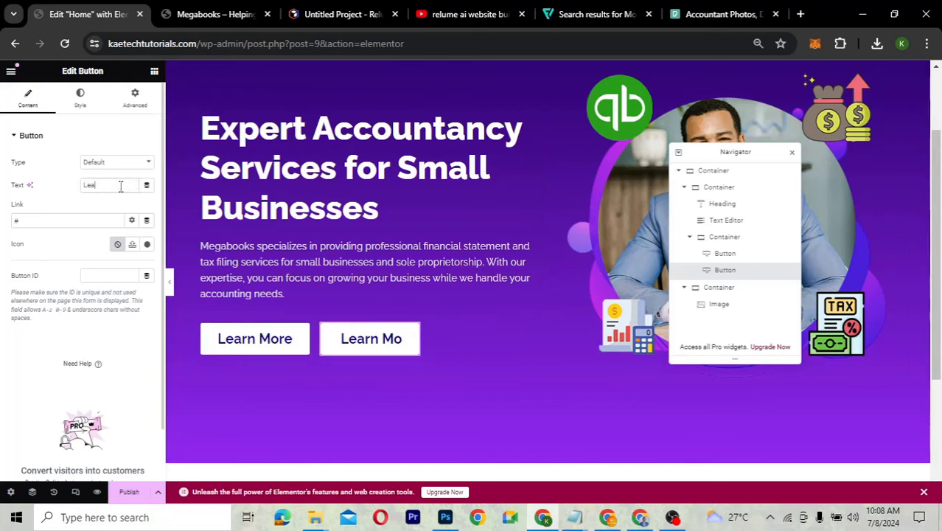
pyautogui.write('S')
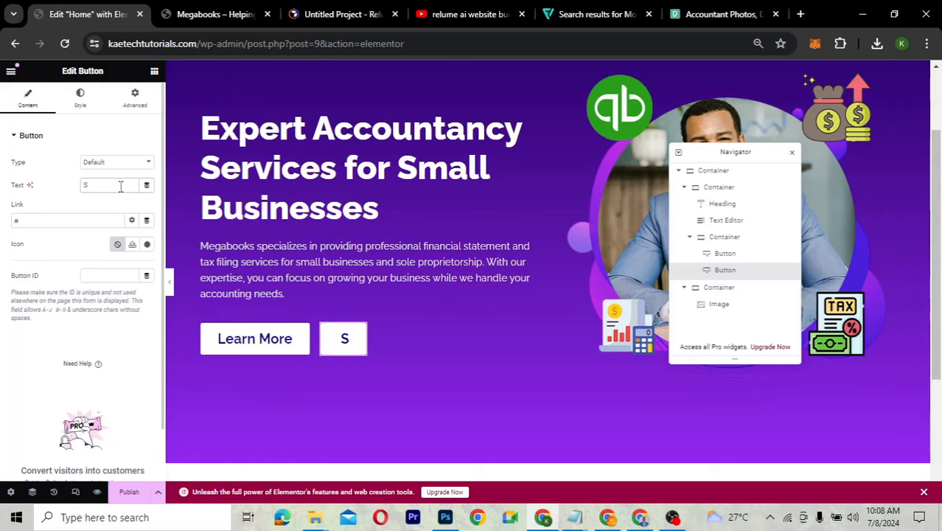
pyautogui.write('ign|Up')
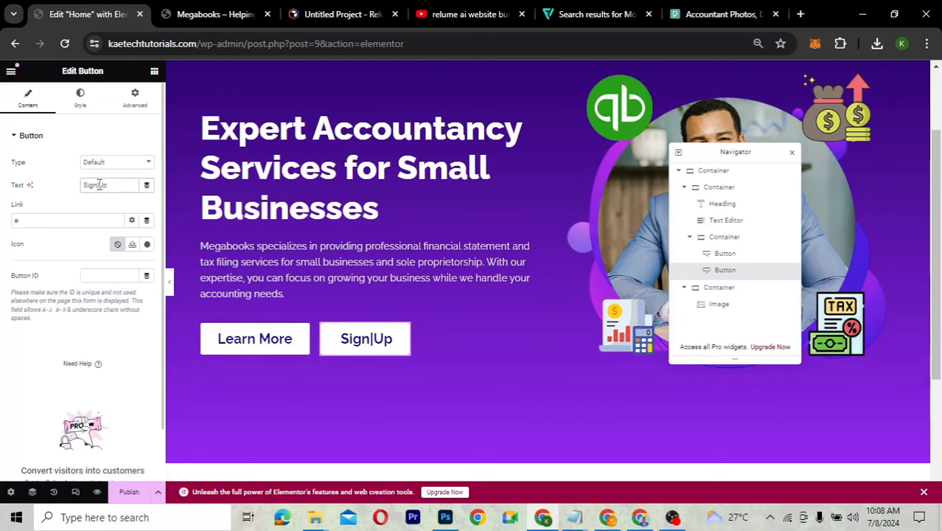
pyautogui.press('BackSpace')
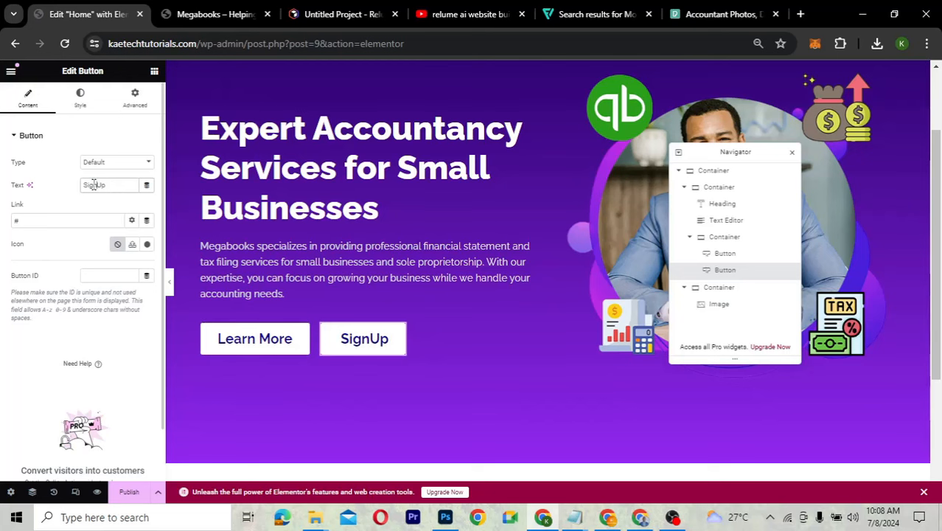
pyautogui.click(337, 13)
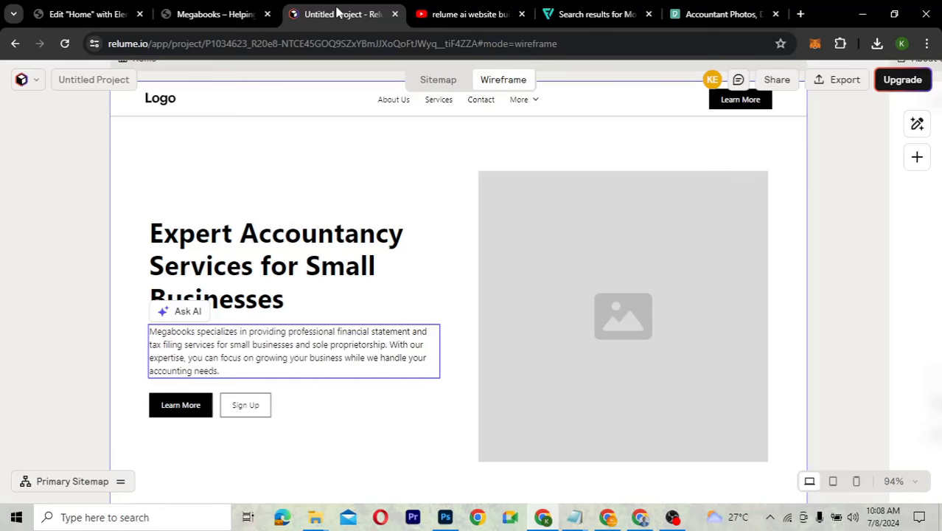
pyautogui.click(99, 12)
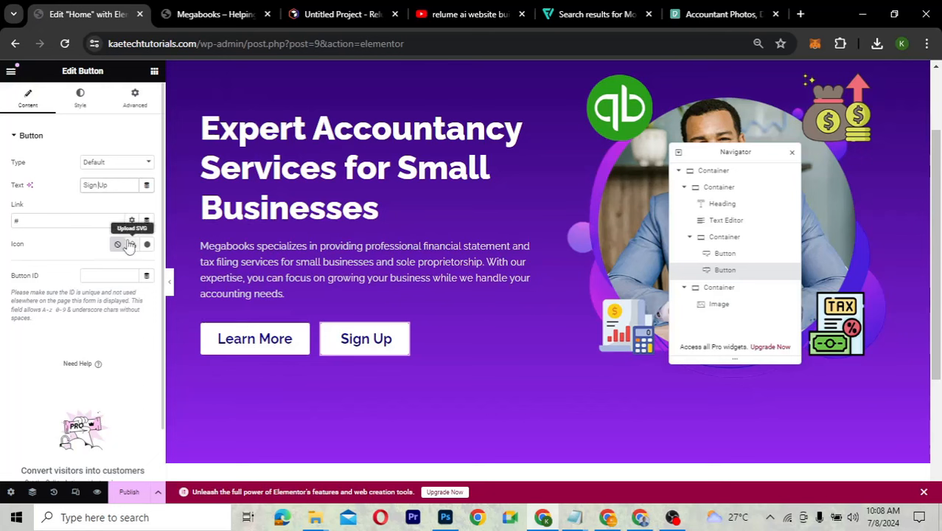
# Set the Sign Up button's normal text color to white
pyautogui.click(81, 102)
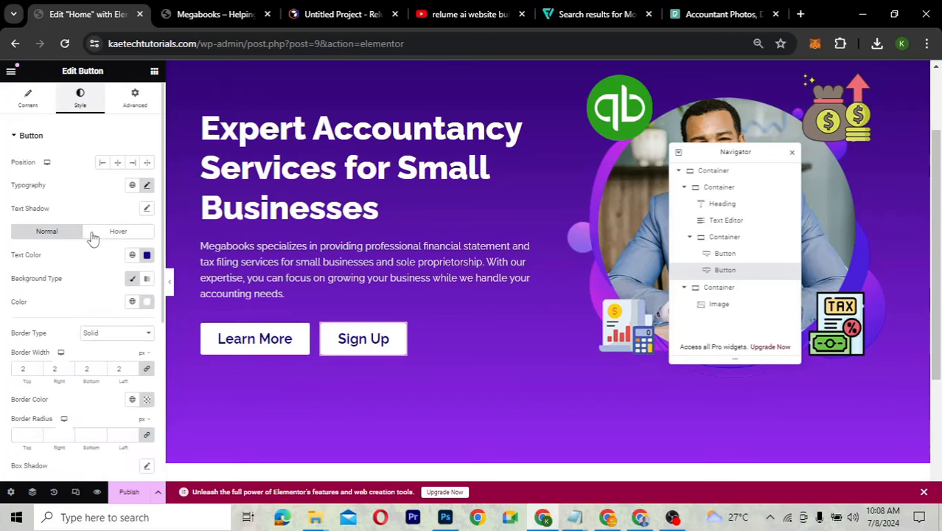
pyautogui.scroll(-1, 84, 293)
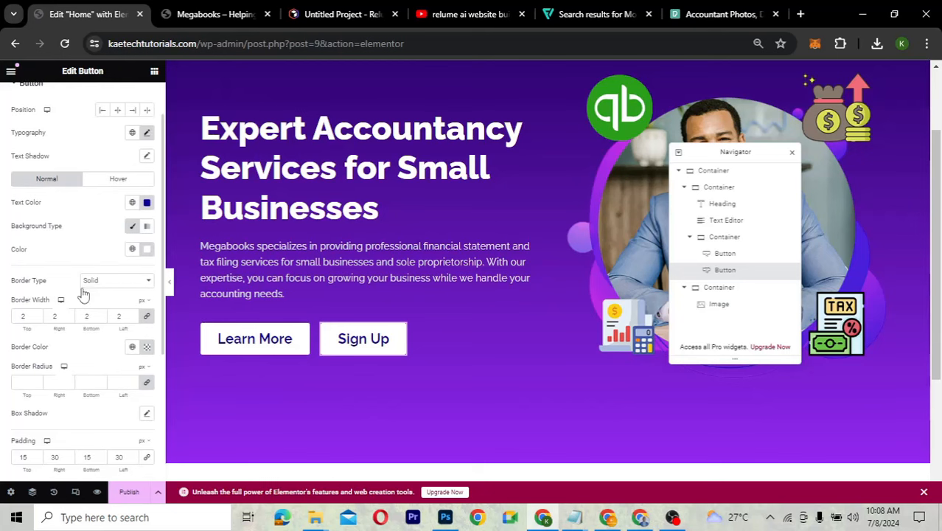
pyautogui.click(147, 203)
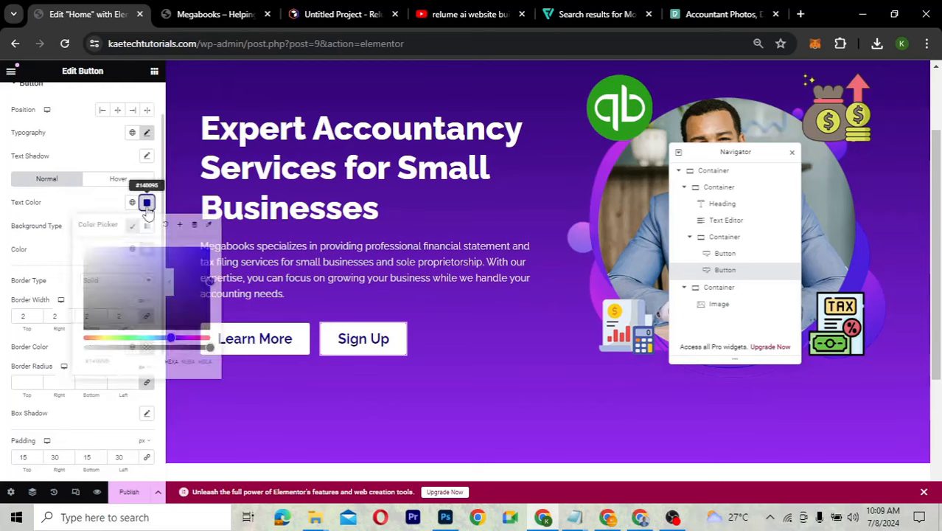
pyautogui.click(85, 254)
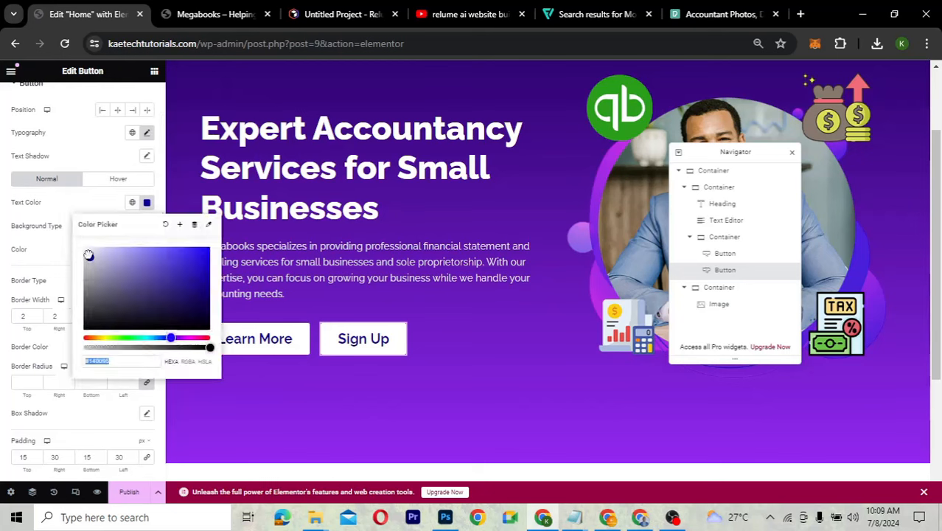
pyautogui.click(55, 205)
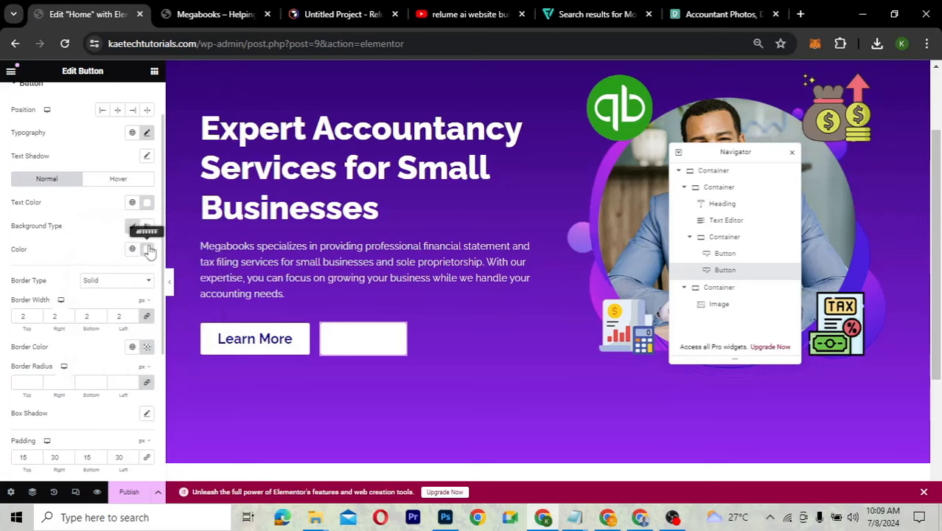
# Make the Sign Up button's background fully transparent by lowering its opacity to zero (#FFFFFF00)
pyautogui.click(147, 249)
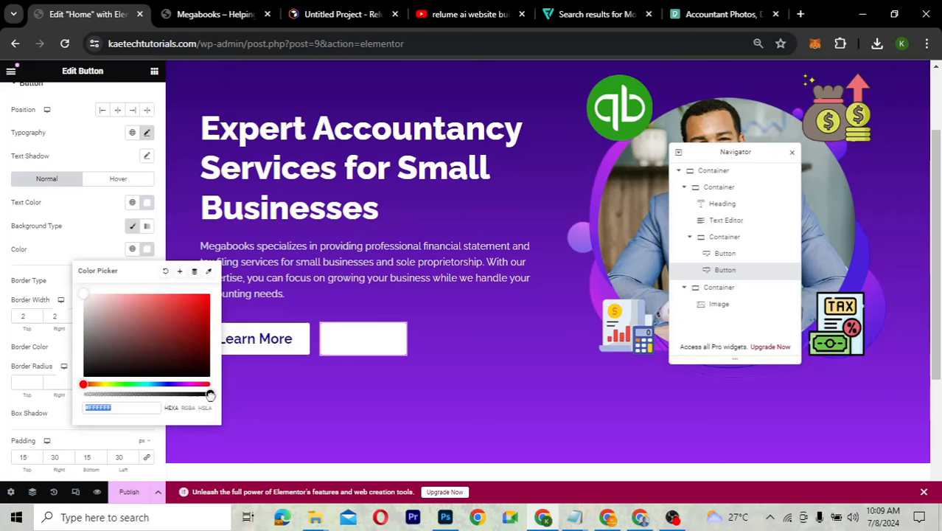
pyautogui.moveTo(210, 395); pyautogui.dragTo(59, 394)
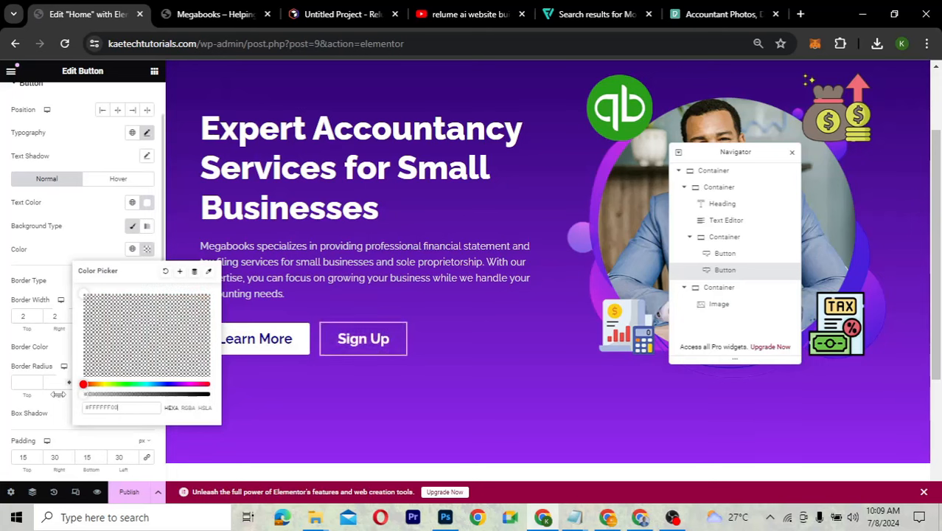
pyautogui.click(102, 247)
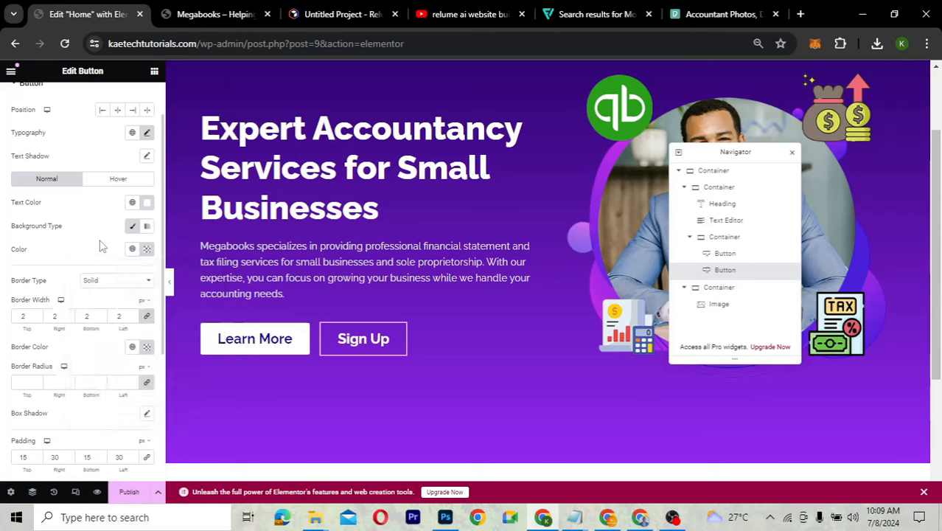
# Set the Sign Up button's border color to fully opaque white (#FFFFFF)
pyautogui.click(146, 348)
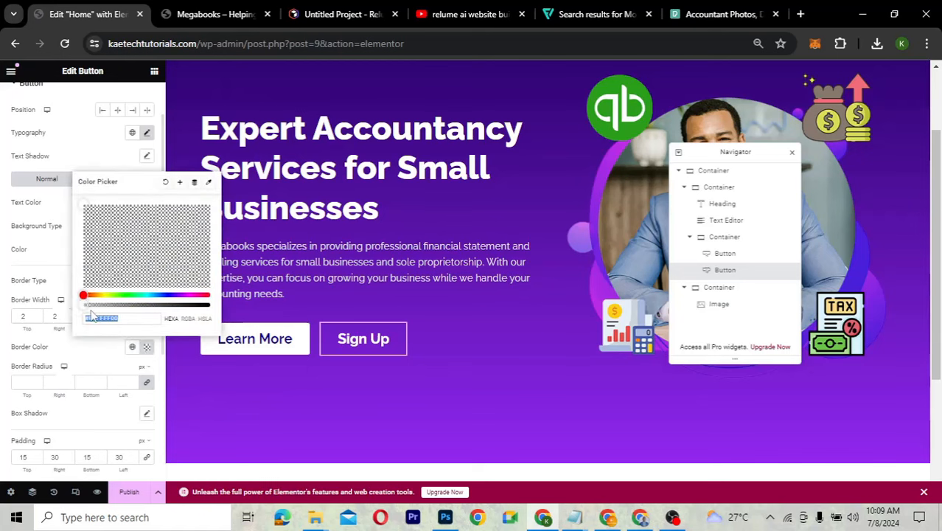
pyautogui.moveTo(84, 306); pyautogui.dragTo(233, 318)
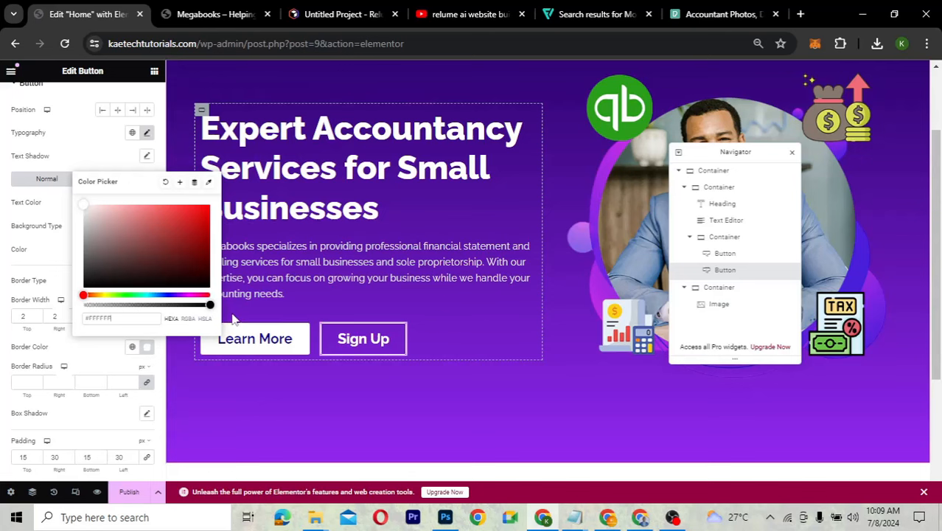
pyautogui.write('28')
pyautogui.moveTo(179, 306); pyautogui.dragTo(216, 308)
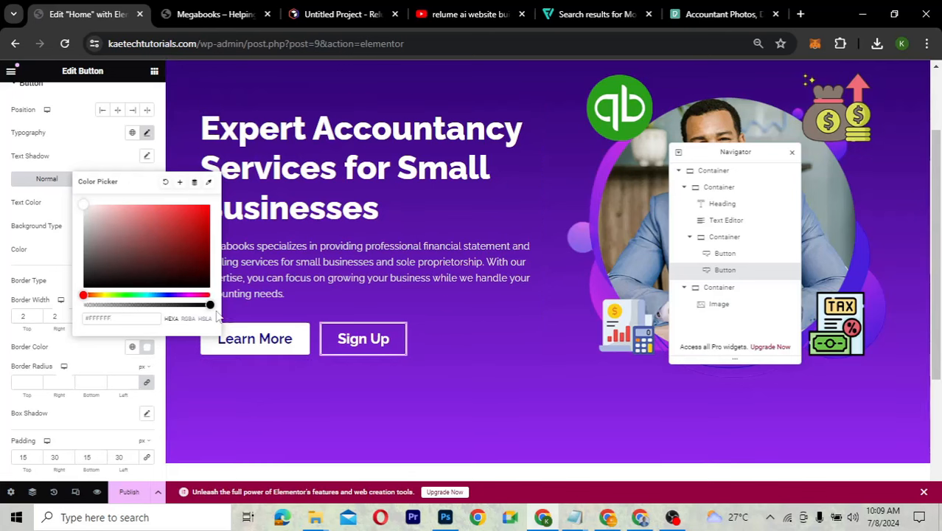
pyautogui.click(81, 360)
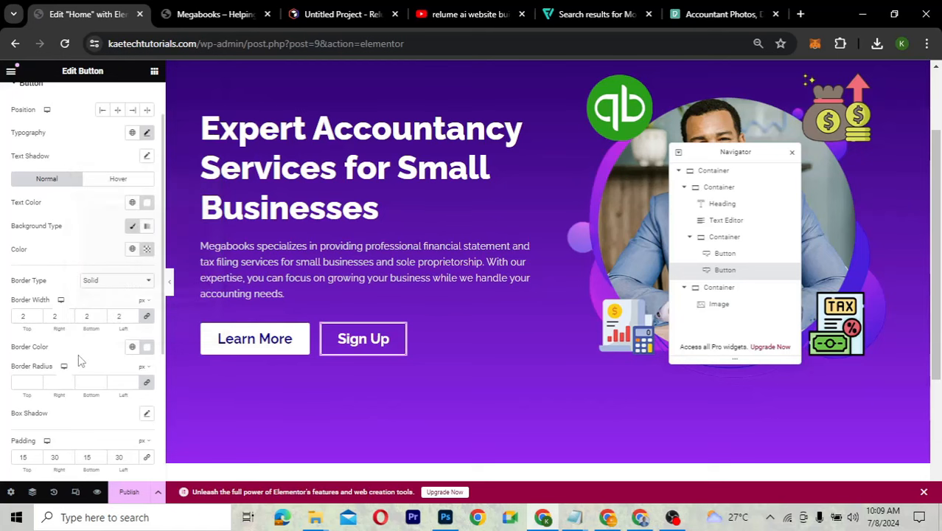
# Preview the hero section with the editing panel hidden to check the Sign Up button's outlined style, and bring the panel back
pyautogui.hotkey('ctrl', 'p')
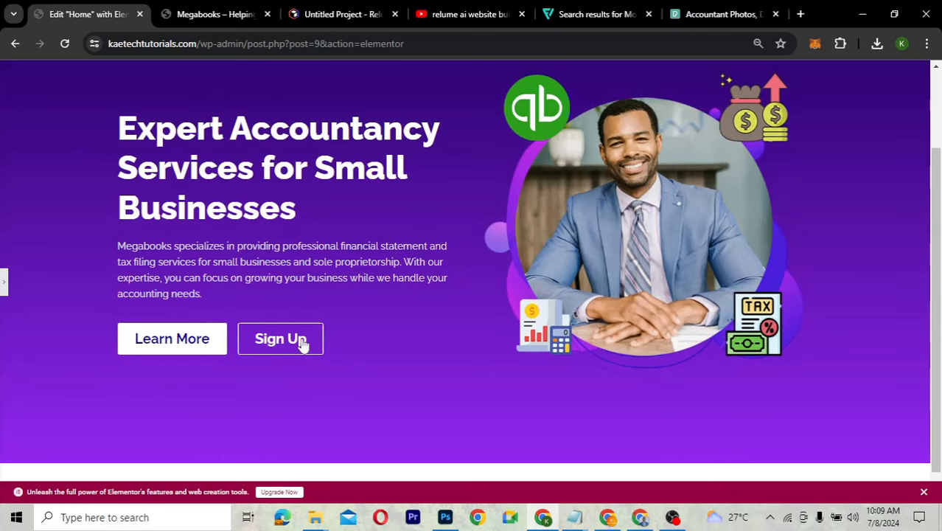
pyautogui.scroll(2, 433, 335)
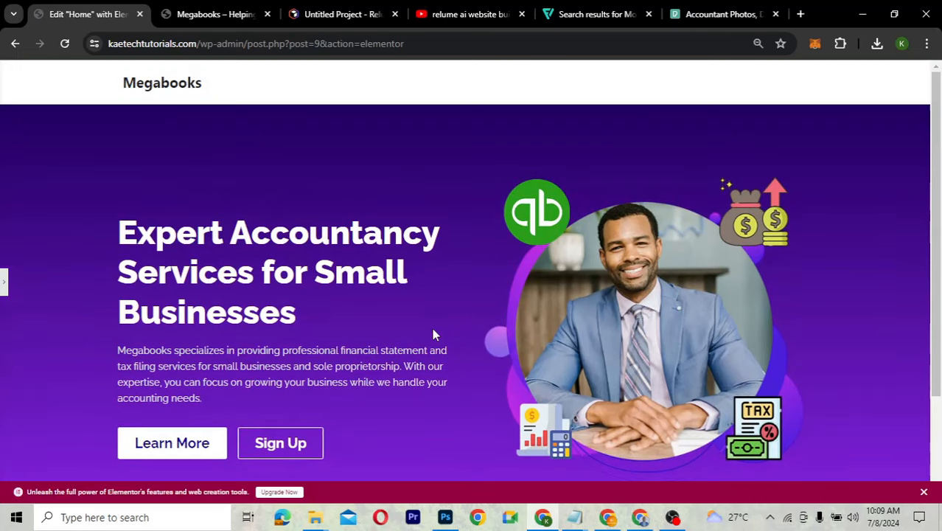
pyautogui.scroll(-3, 434, 335)
pyautogui.scroll(3, 433, 335)
pyautogui.scroll(-3, 433, 335)
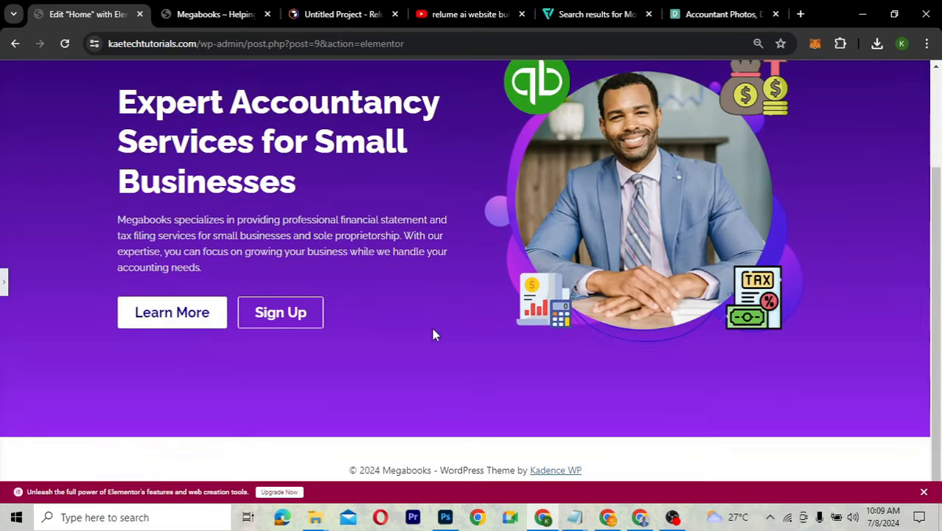
pyautogui.click(4, 283)
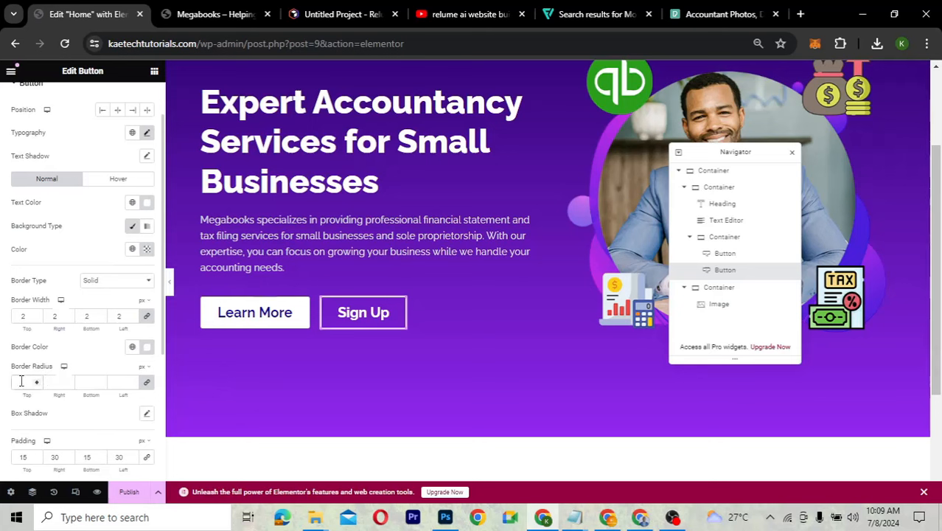
# Set the border radius of both the Sign Up and Learn More buttons to 0 px
pyautogui.write('5')
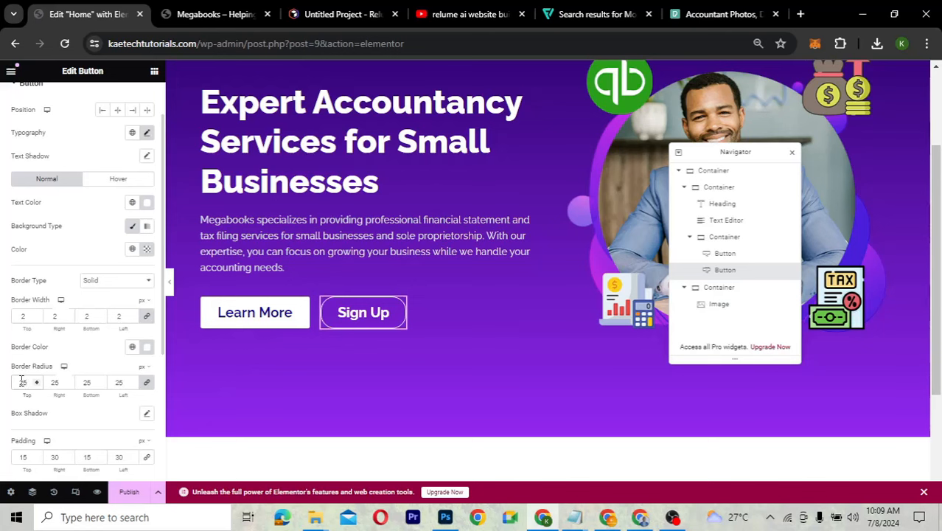
pyautogui.press('BackSpace')
pyautogui.press('BackSpace')
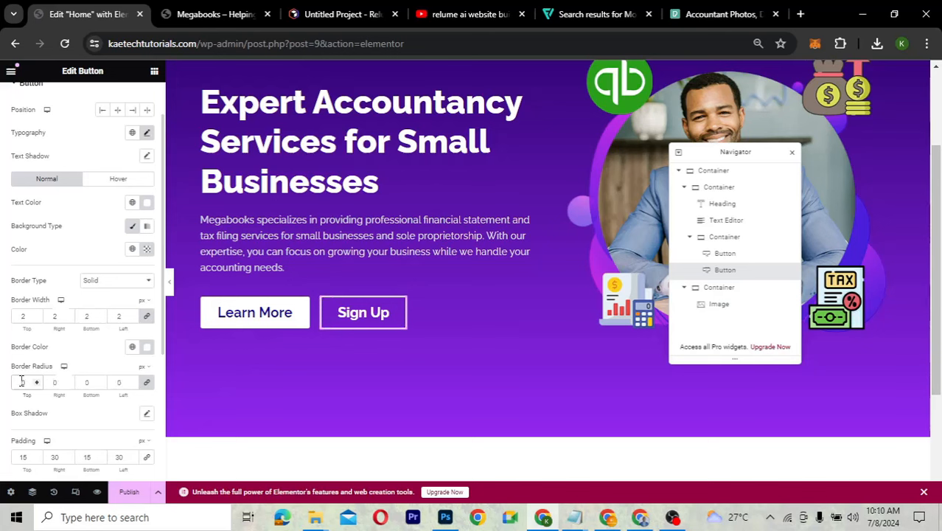
pyautogui.click(305, 310)
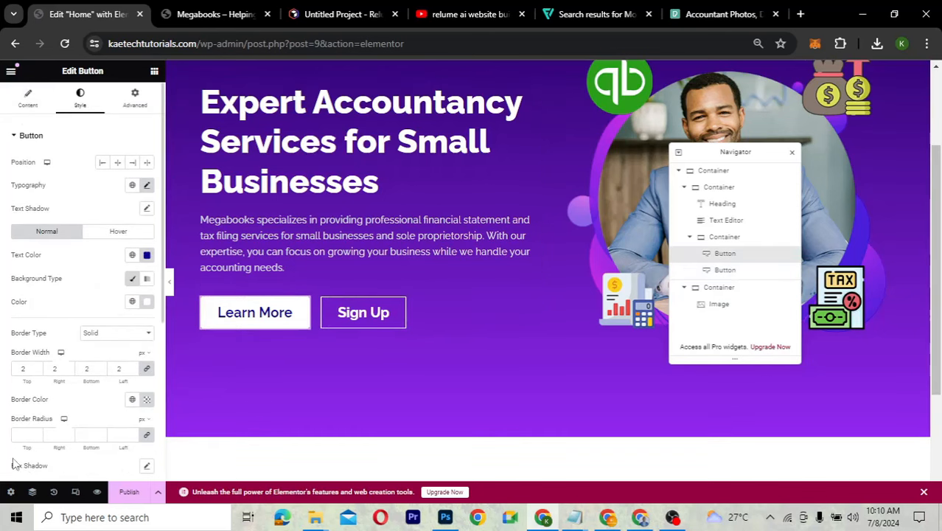
pyautogui.write('0')
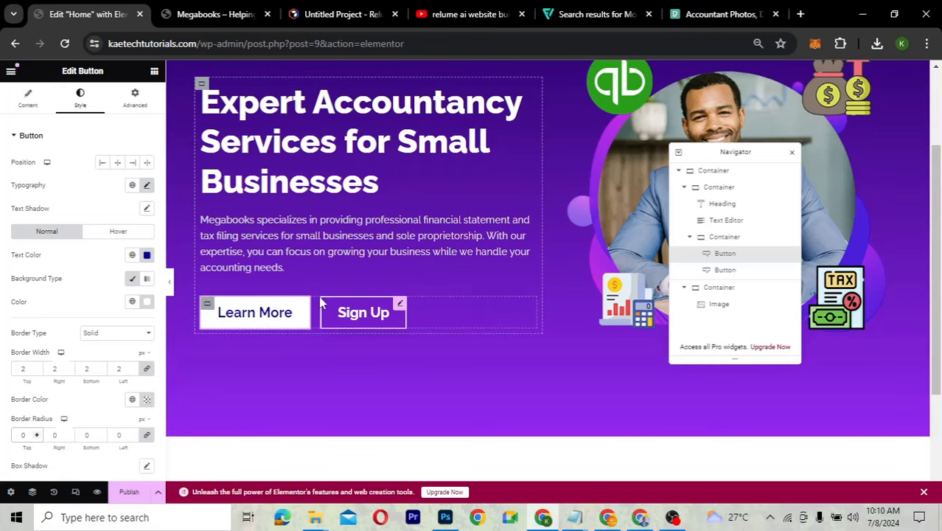
# Review the whole hero section's layout and both buttons, with and without the editing panel shown
pyautogui.scroll(2, 516, 356)
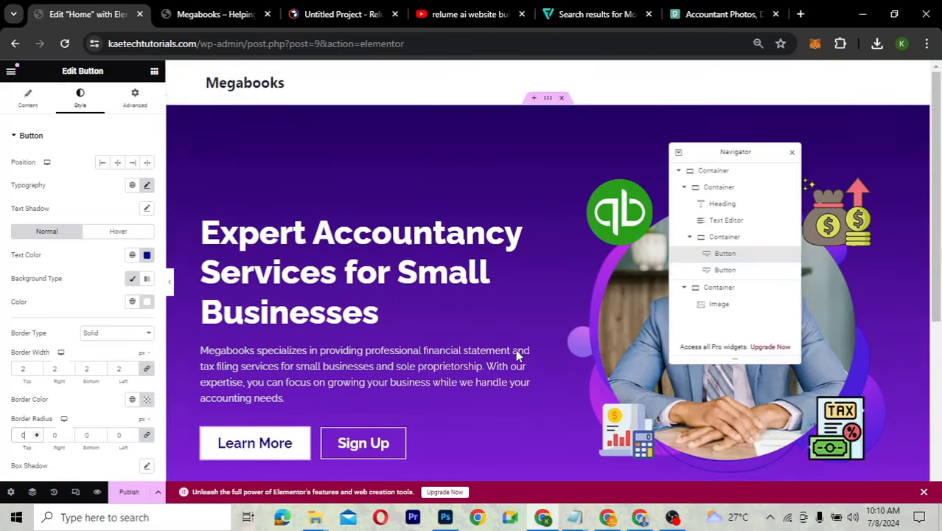
pyautogui.scroll(-3, 515, 356)
pyautogui.scroll(3, 516, 356)
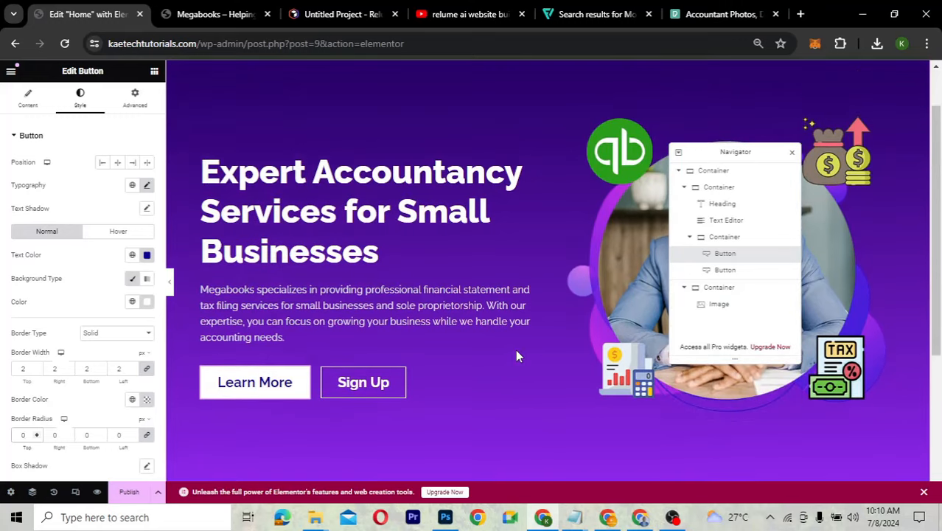
pyautogui.scroll(-2, 515, 352)
pyautogui.scroll(1, 515, 349)
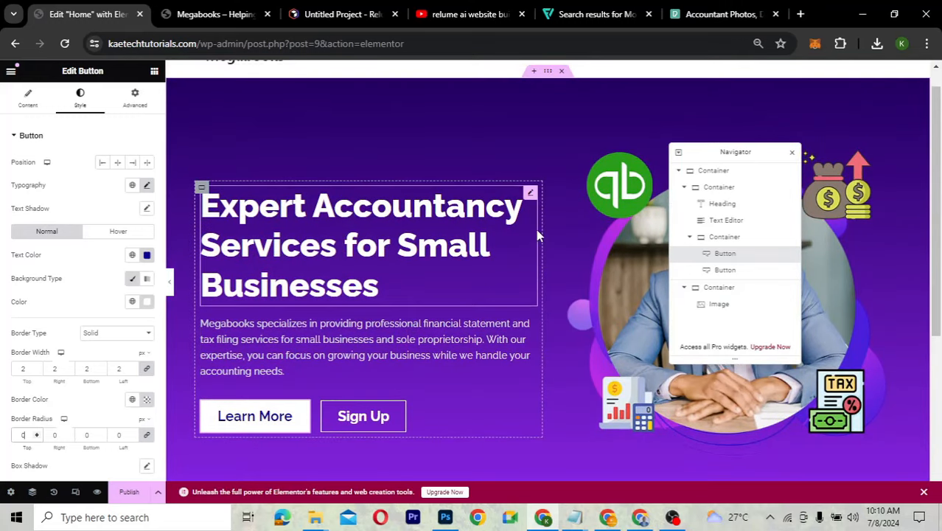
pyautogui.scroll(-2, 568, 302)
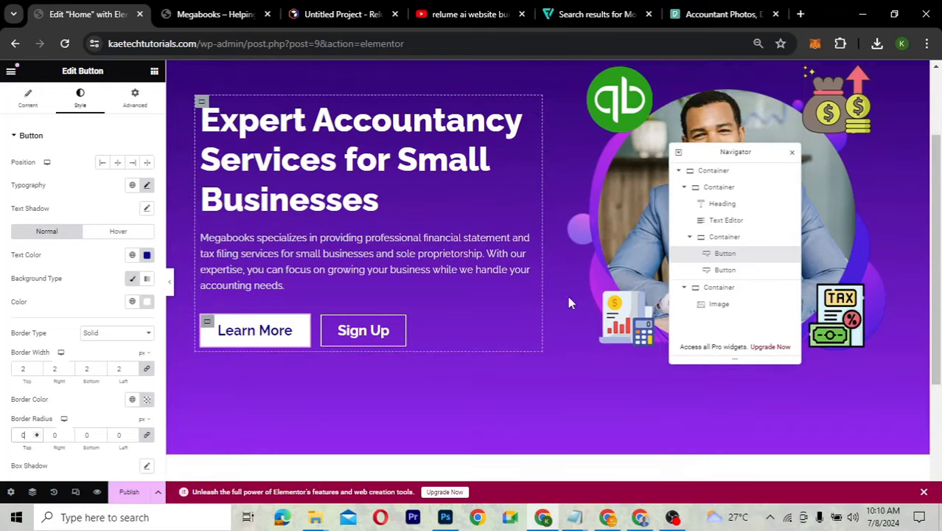
pyautogui.click(169, 288)
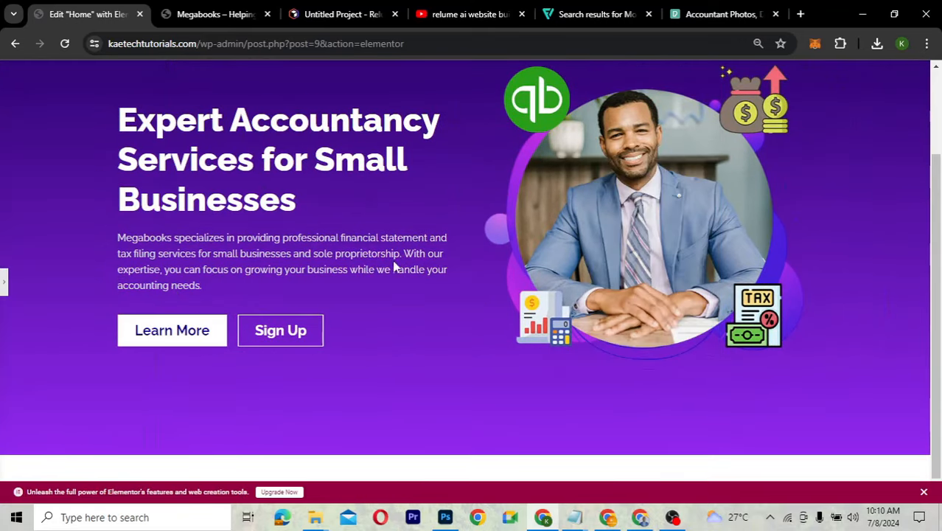
pyautogui.scroll(2, 493, 265)
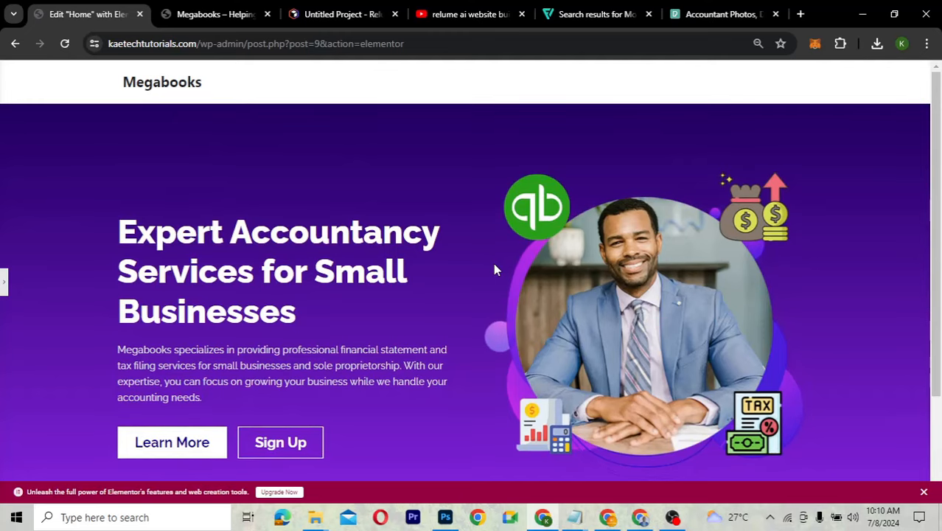
pyautogui.scroll(-2, 494, 264)
pyautogui.scroll(1, 493, 264)
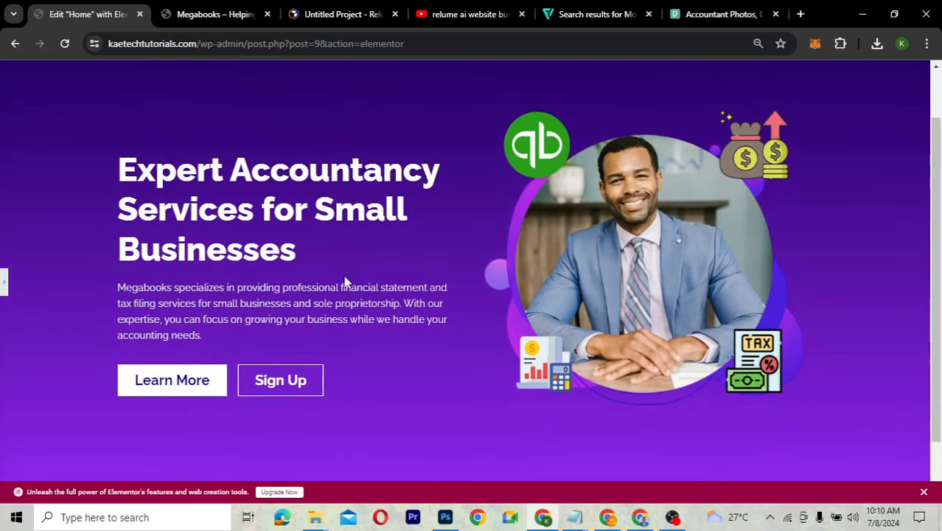
pyautogui.scroll(1, 321, 276)
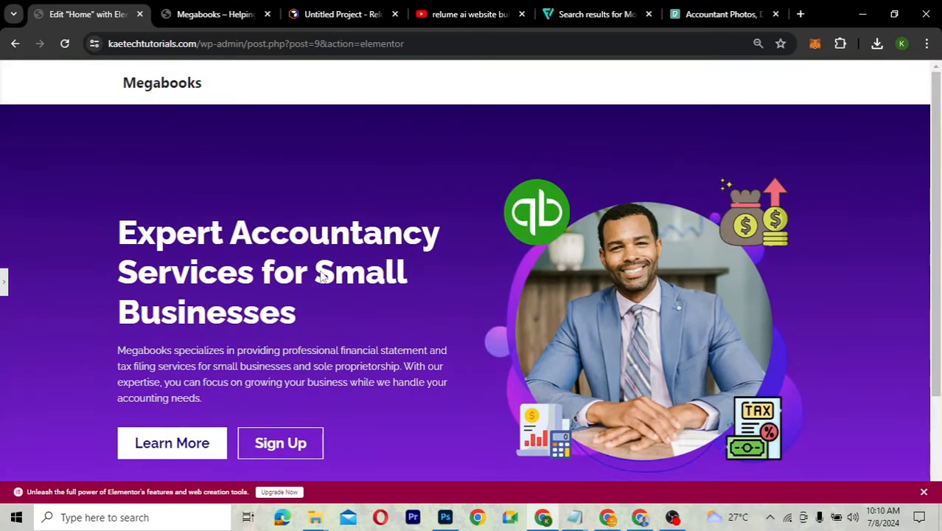
pyautogui.scroll(-2, 321, 273)
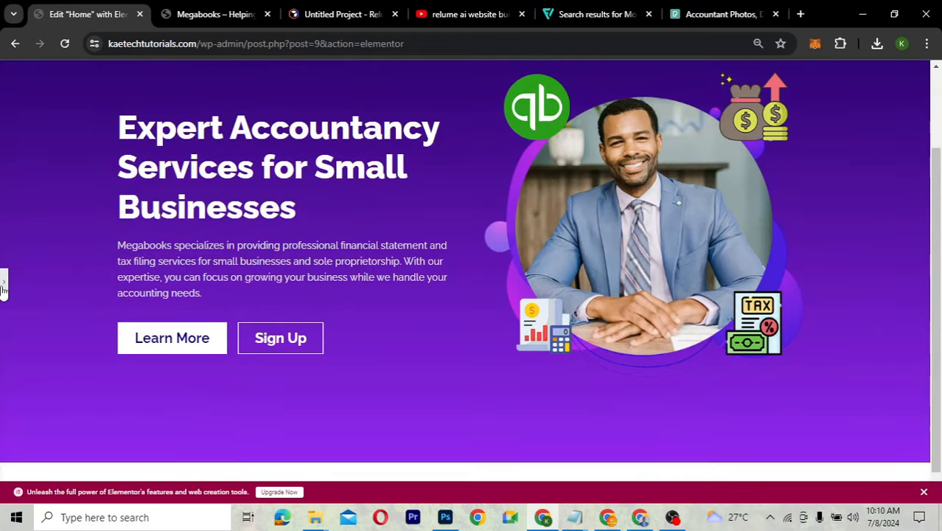
pyautogui.click(4, 284)
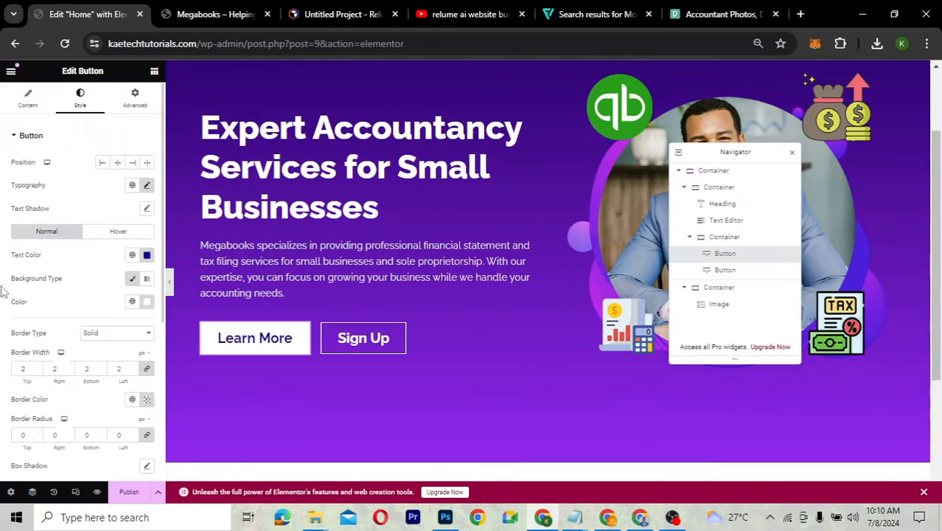
pyautogui.scroll(2, 453, 180)
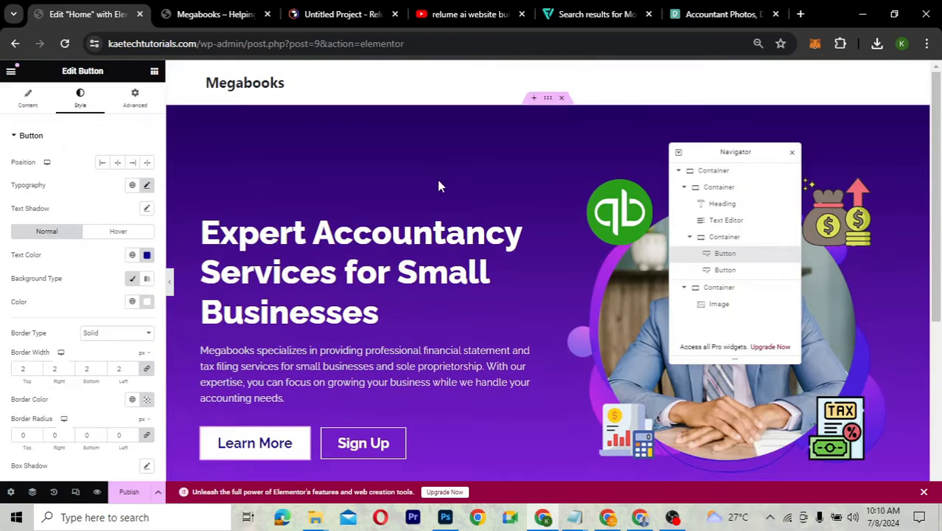
# Publish the home page, reload the live Megabooks site and open its Home page to check the hero section
pyautogui.click(130, 493)
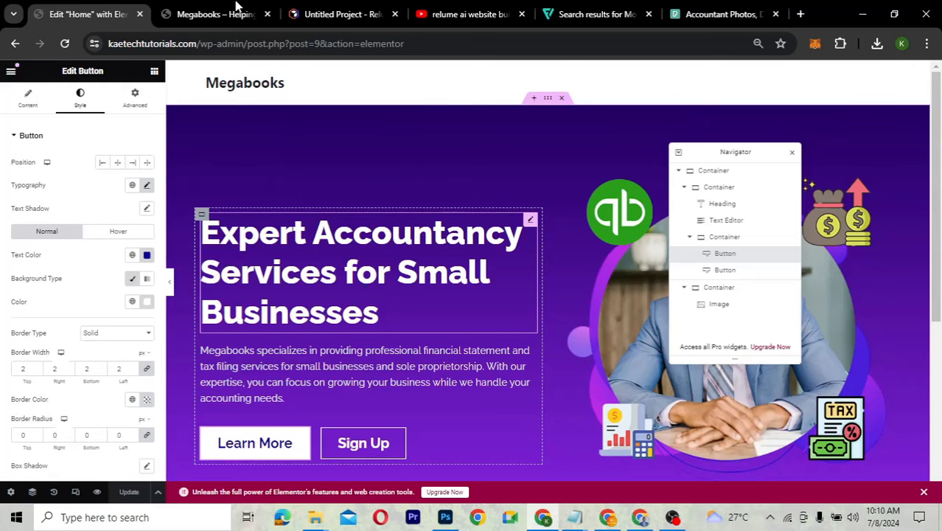
pyautogui.click(235, 14)
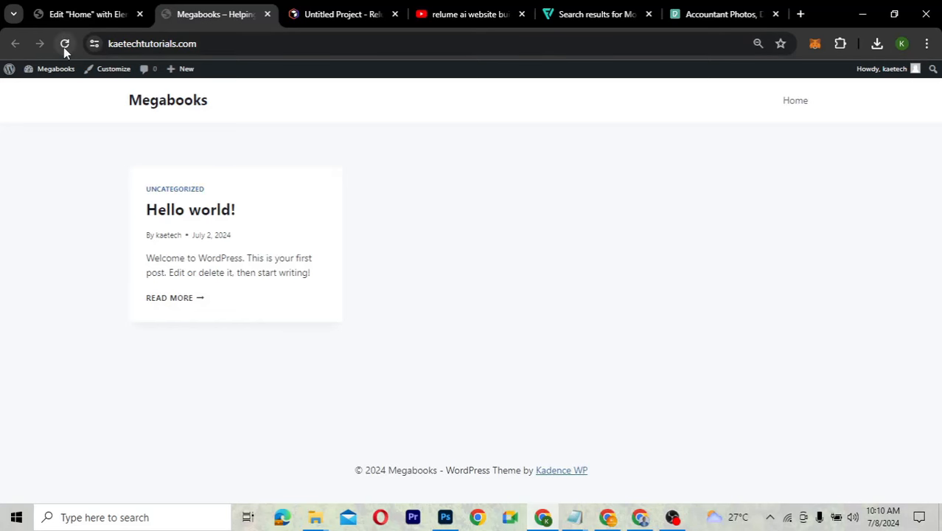
pyautogui.click(64, 45)
pyautogui.click(797, 103)
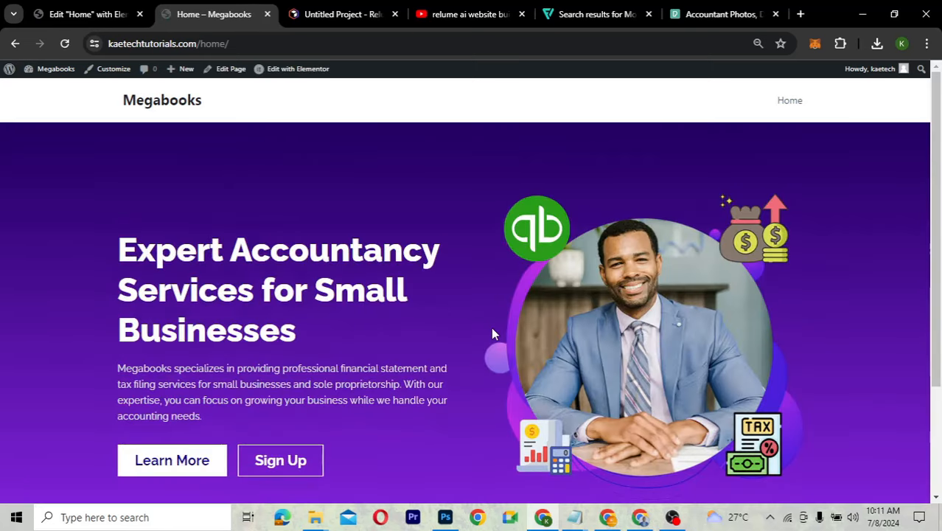
pyautogui.scroll(-2, 493, 331)
pyautogui.scroll(2, 493, 334)
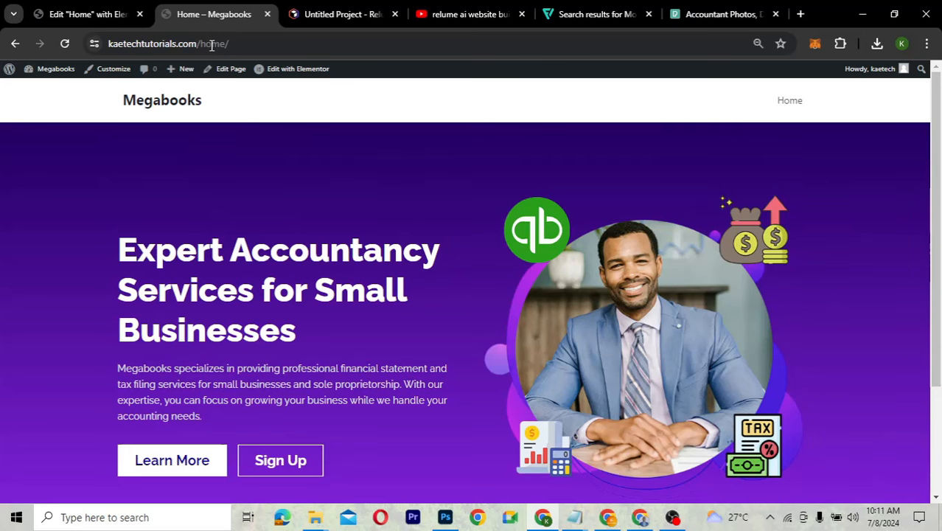
# Set the site's homepage to display the static page Home in the WordPress Reading Settings and save the changes
pyautogui.moveTo(52, 78)
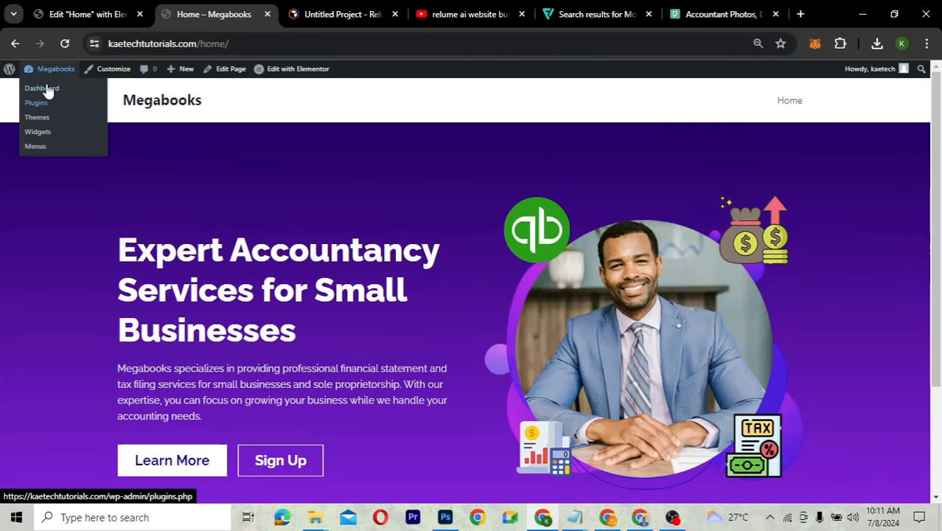
pyautogui.click(45, 88)
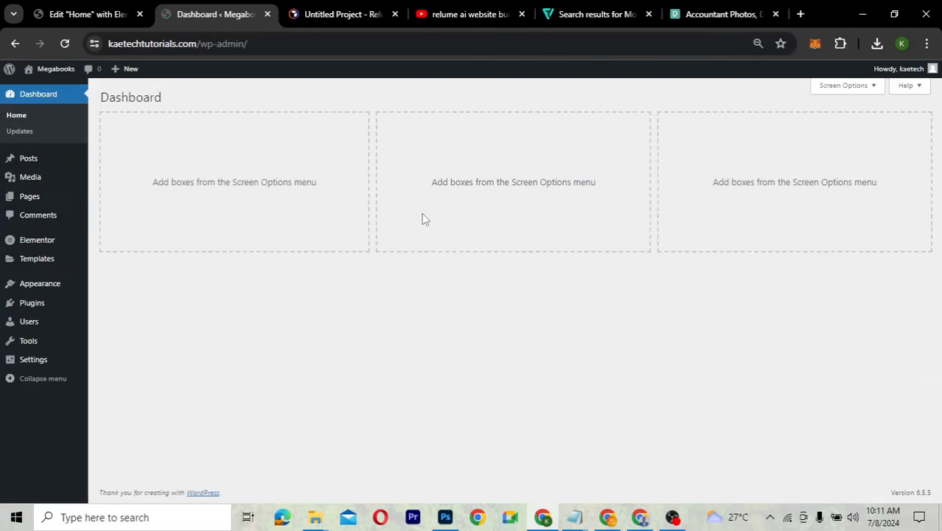
pyautogui.moveTo(31, 360)
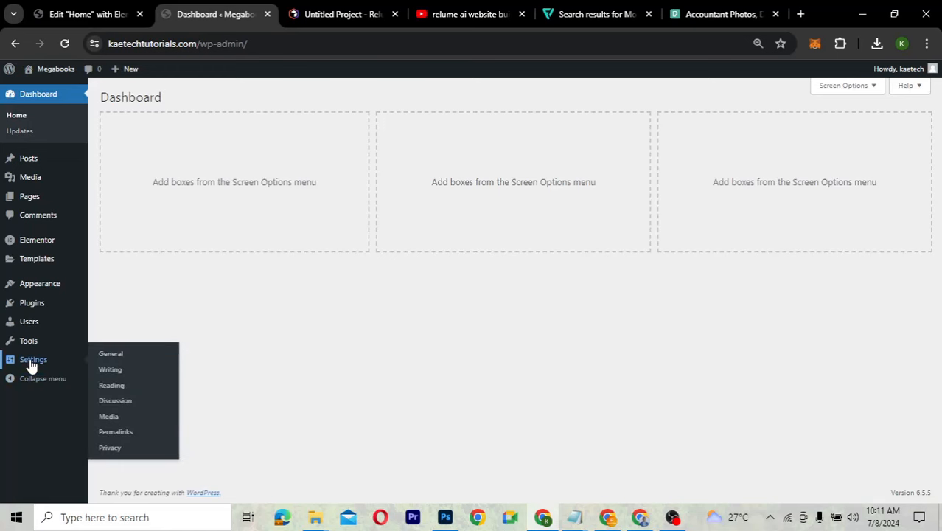
pyautogui.click(112, 386)
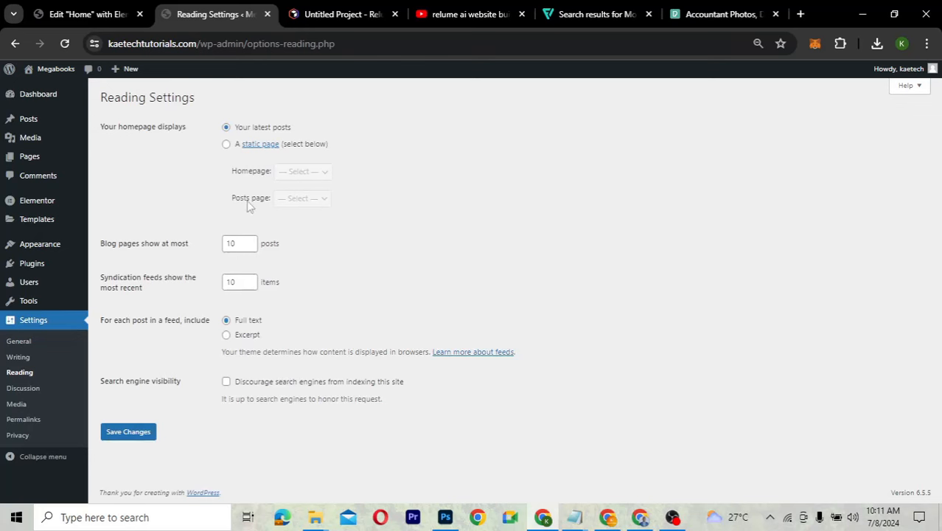
pyautogui.click(225, 145)
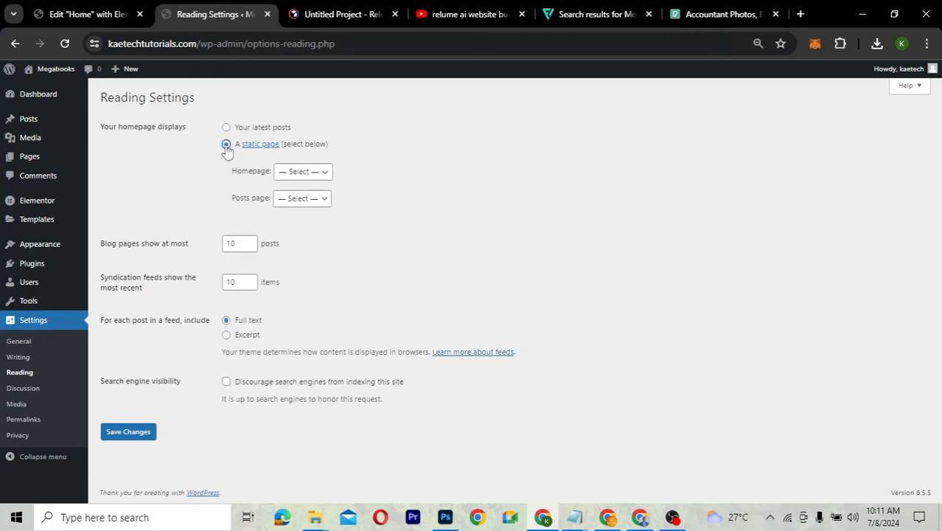
pyautogui.click(311, 175)
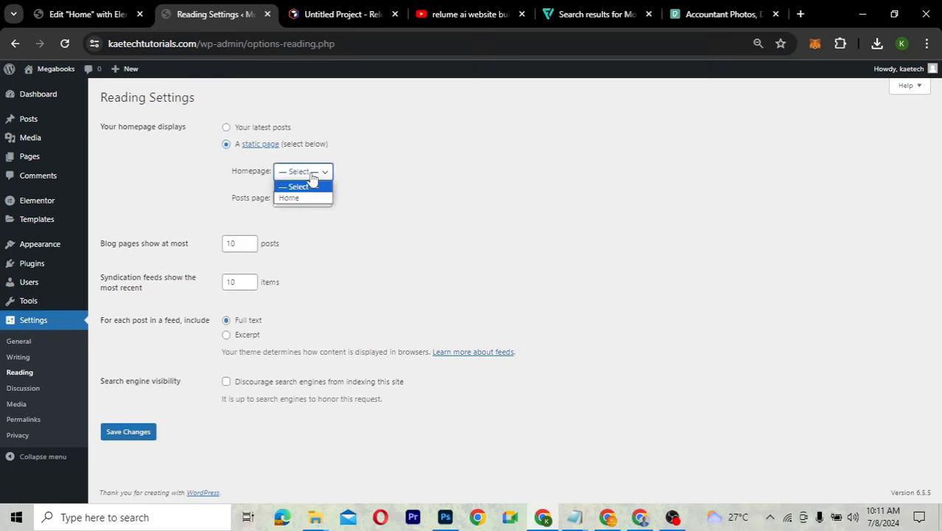
pyautogui.click(292, 197)
pyautogui.click(140, 434)
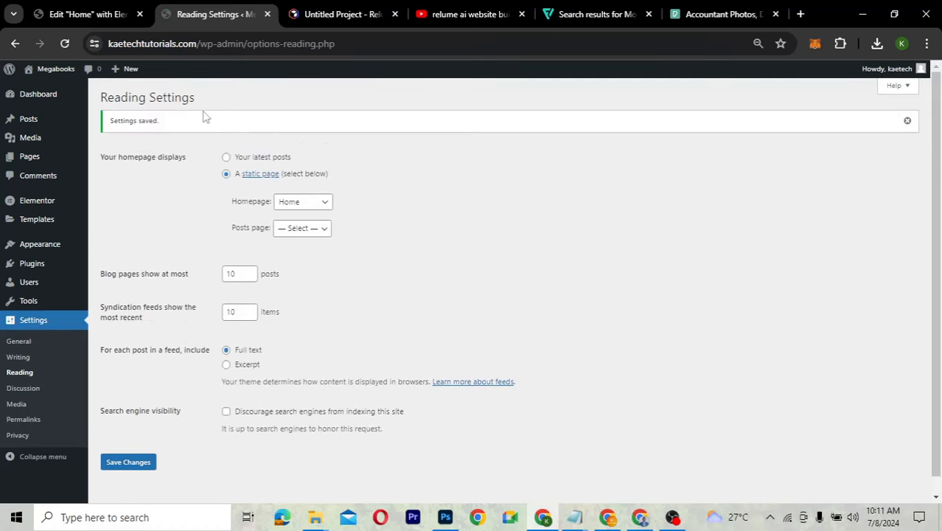
# Visit the live Megabooks site at its root address and review the hero section on the front page
pyautogui.click(41, 89)
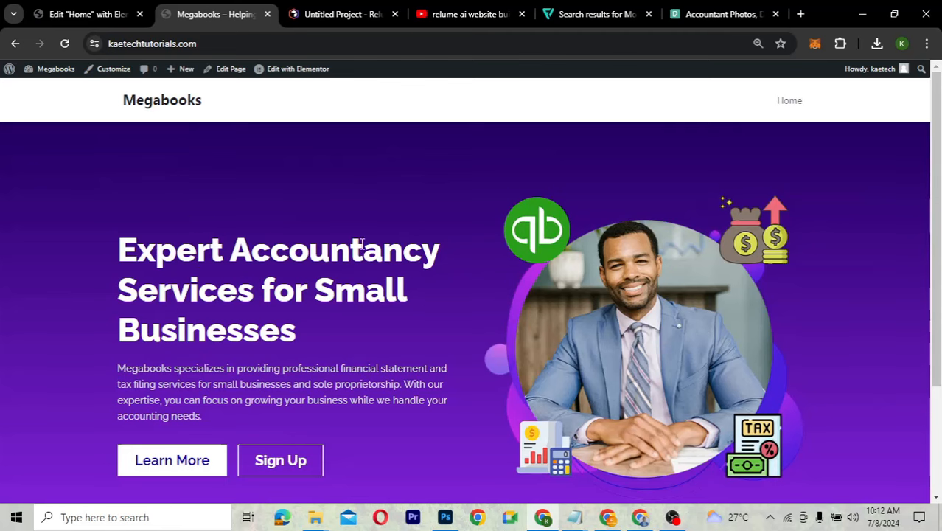
pyautogui.scroll(-2, 479, 402)
pyautogui.scroll(2, 479, 402)
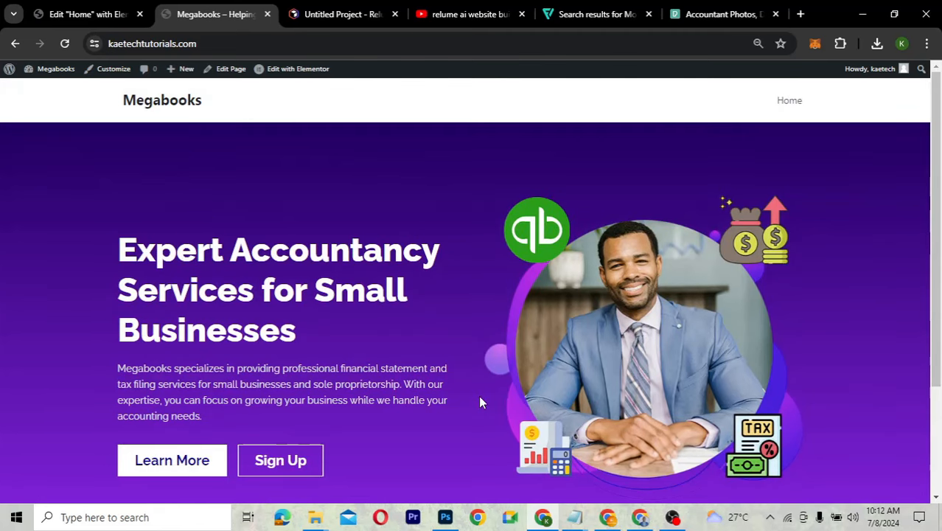
pyautogui.scroll(-1, 479, 402)
pyautogui.scroll(1, 479, 402)
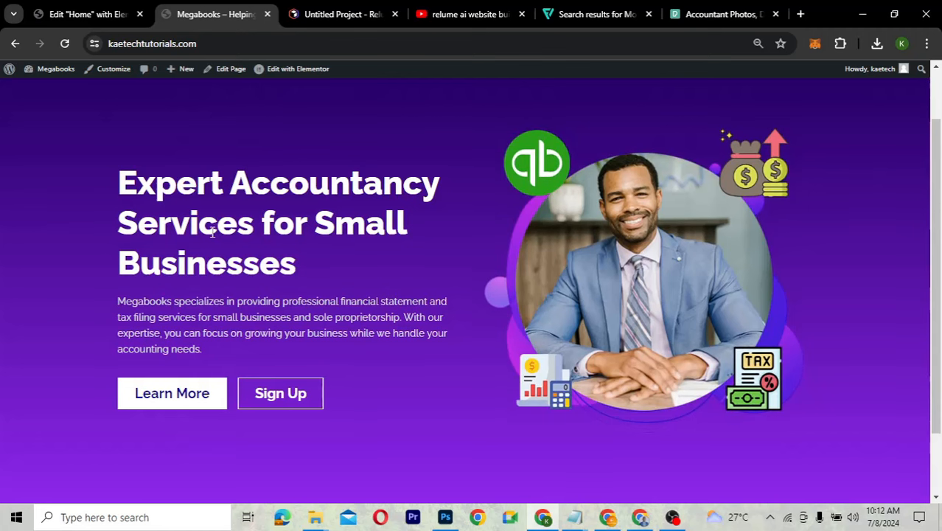
pyautogui.scroll(2, 380, 264)
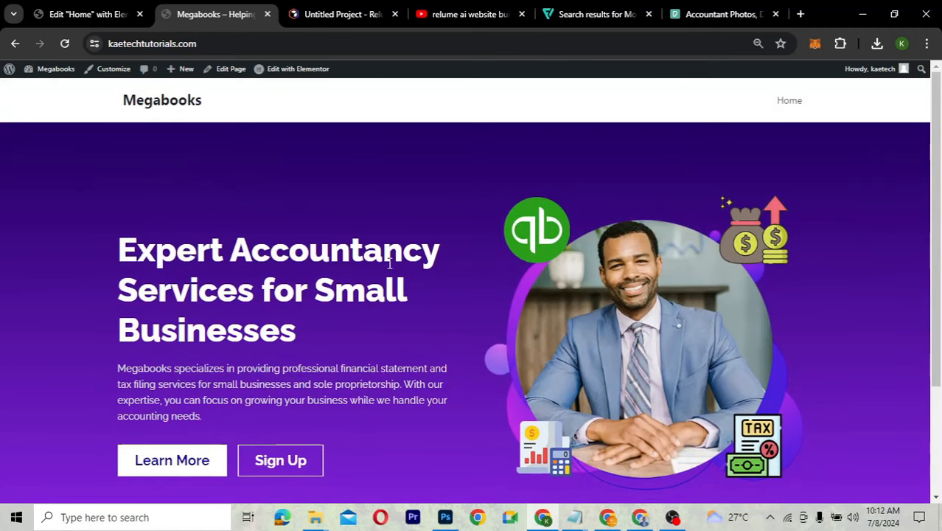
pyautogui.scroll(-1, 389, 264)
pyautogui.scroll(1, 390, 264)
# Check the empty area below the hero in the Elementor editor, and examine the services section following the hero in the Relume wireframe
pyautogui.click(84, 18)
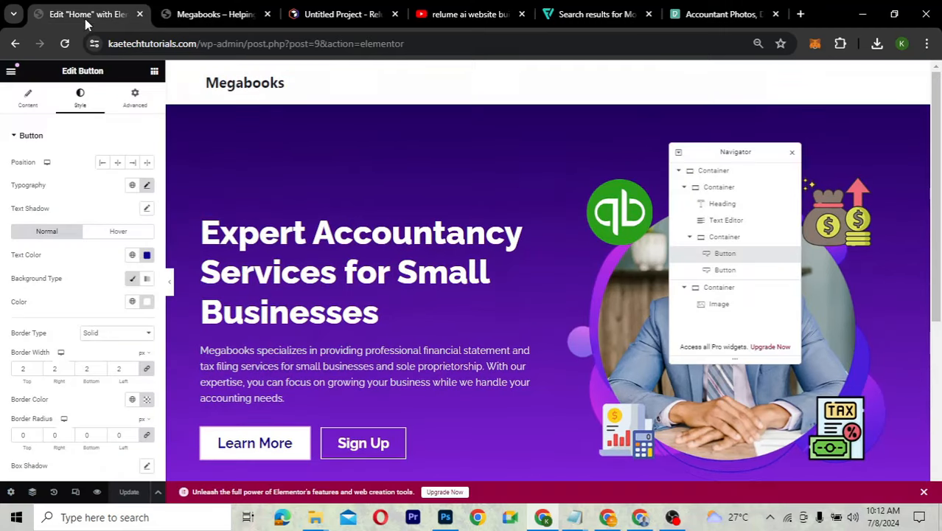
pyautogui.scroll(-4, 349, 212)
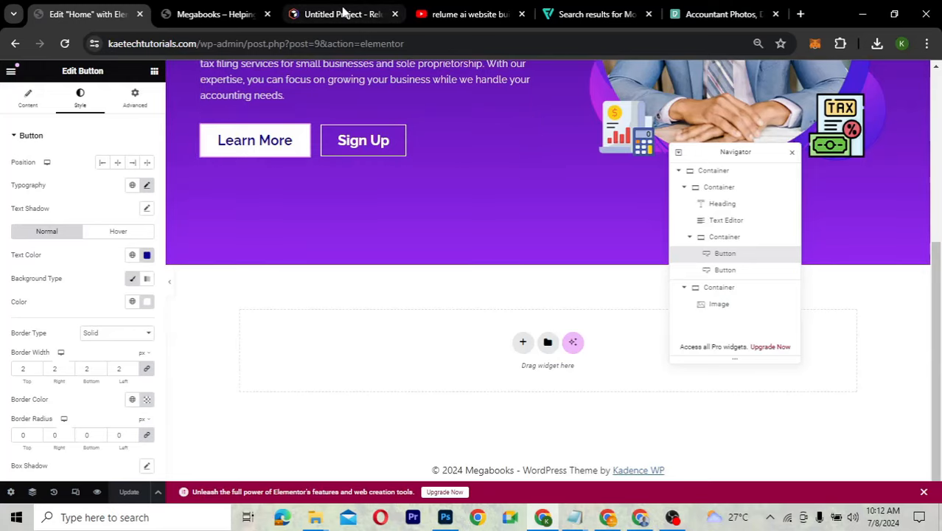
pyautogui.click(343, 12)
pyautogui.scroll(-2, 402, 184)
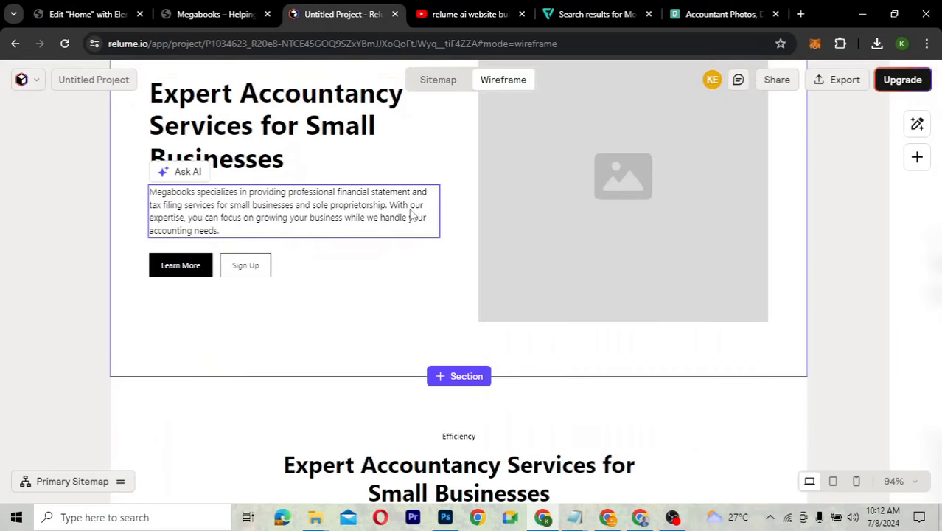
pyautogui.scroll(-6, 409, 213)
pyautogui.scroll(2, 410, 212)
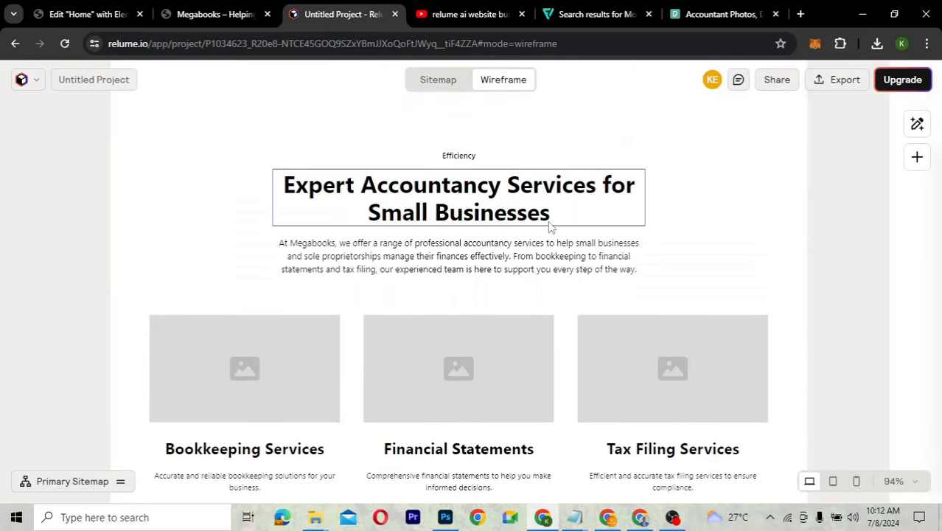
pyautogui.scroll(-2, 548, 321)
pyautogui.scroll(2, 548, 322)
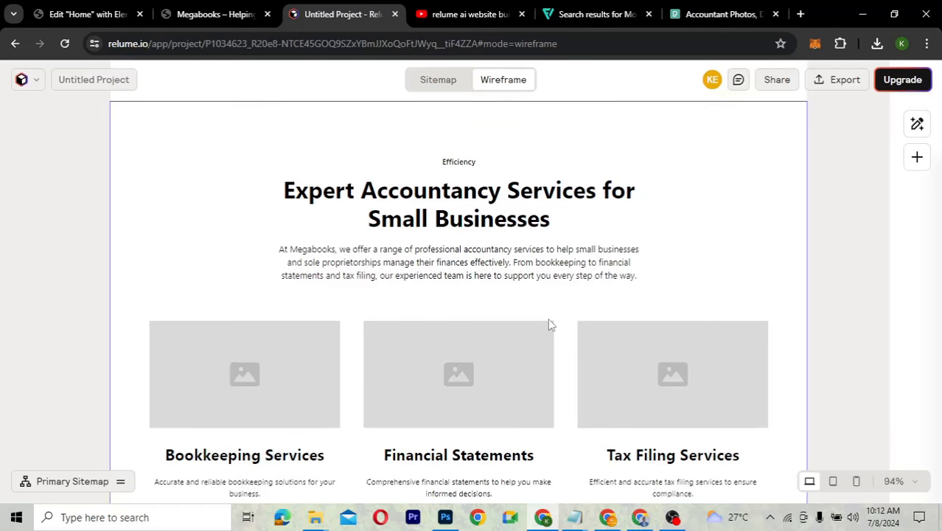
pyautogui.scroll(-1, 499, 287)
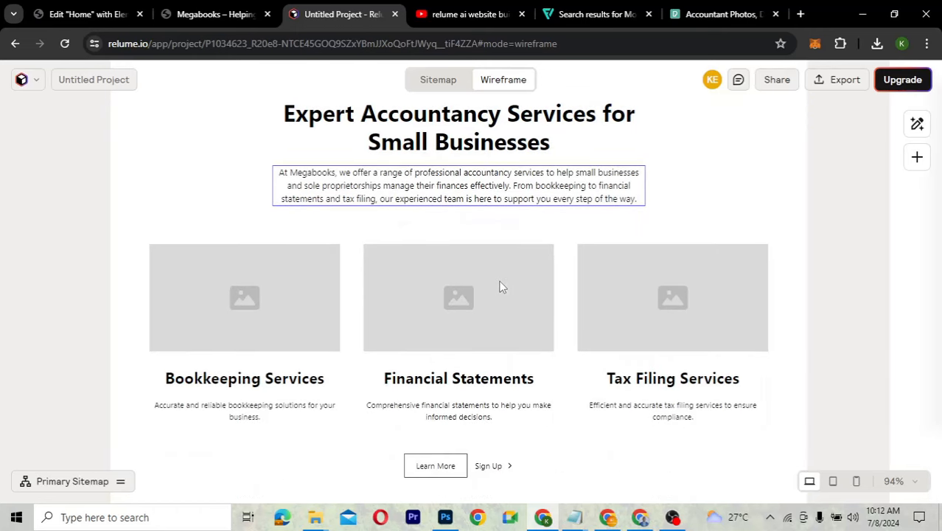
pyautogui.scroll(-2, 499, 287)
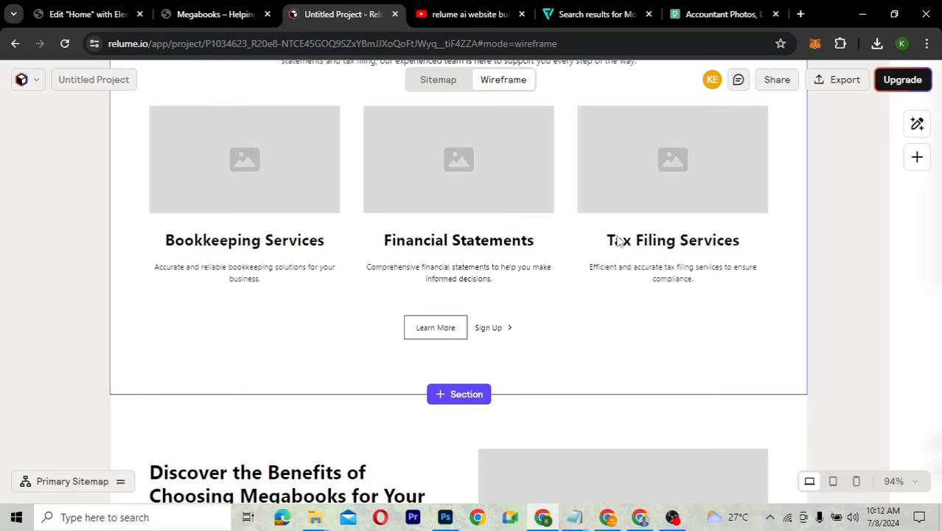
pyautogui.scroll(-2, 595, 339)
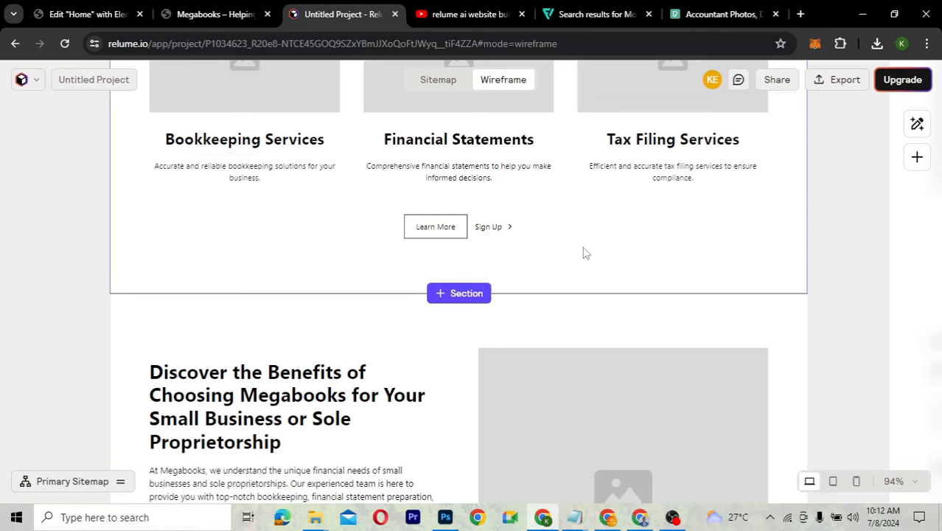
pyautogui.scroll(6, 582, 252)
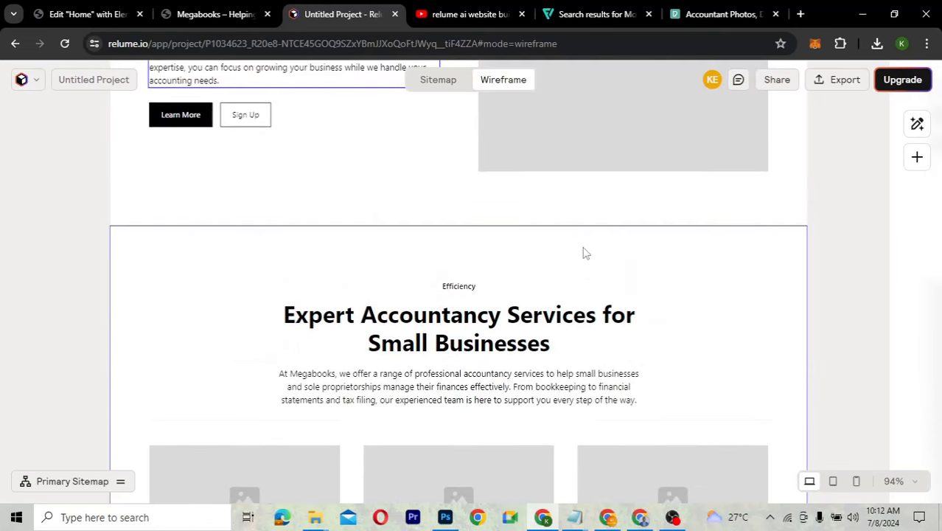
pyautogui.scroll(-2, 583, 253)
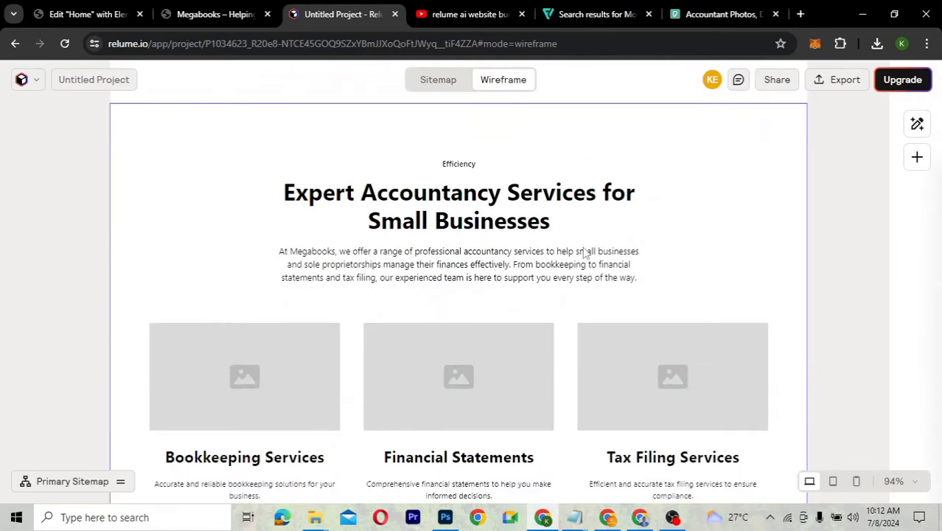
# Back in the Elementor editor, add a single-column Flexbox container below the hero and set its boxed content width to 1280 px
pyautogui.click(107, 18)
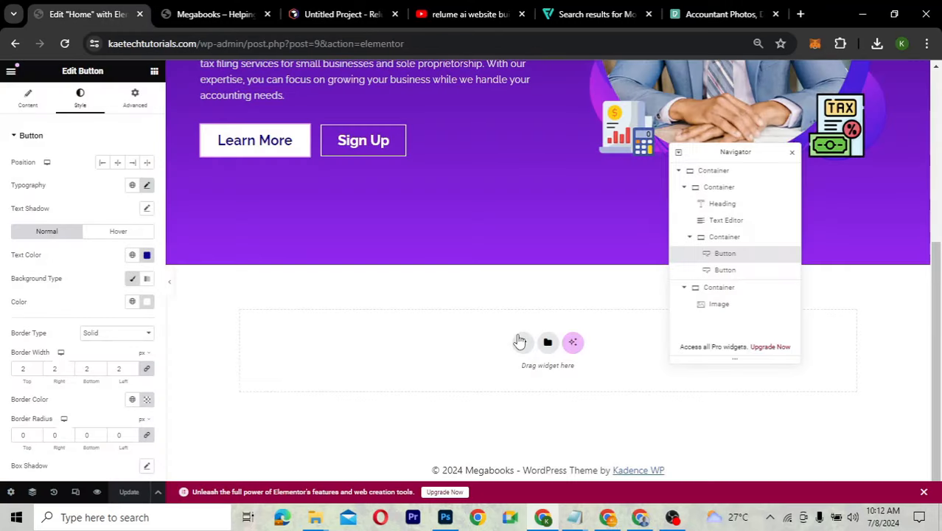
pyautogui.click(521, 342)
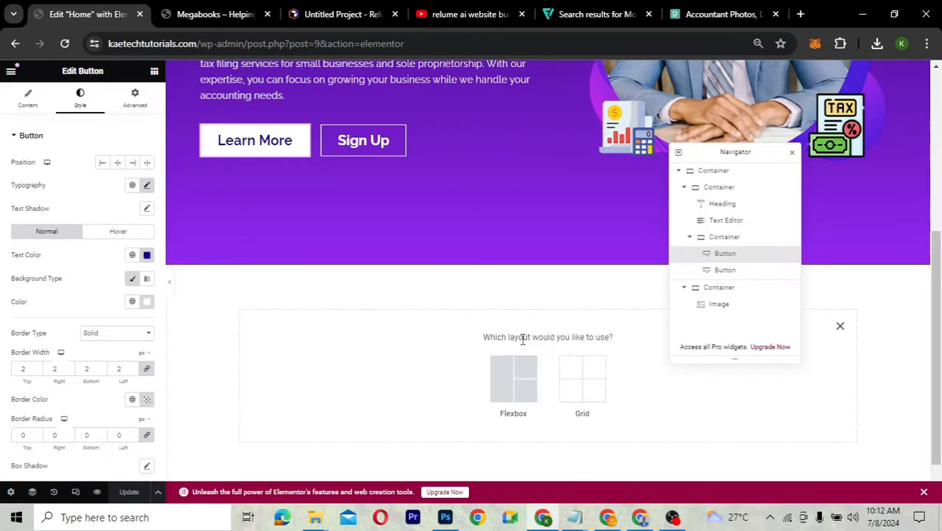
pyautogui.click(516, 379)
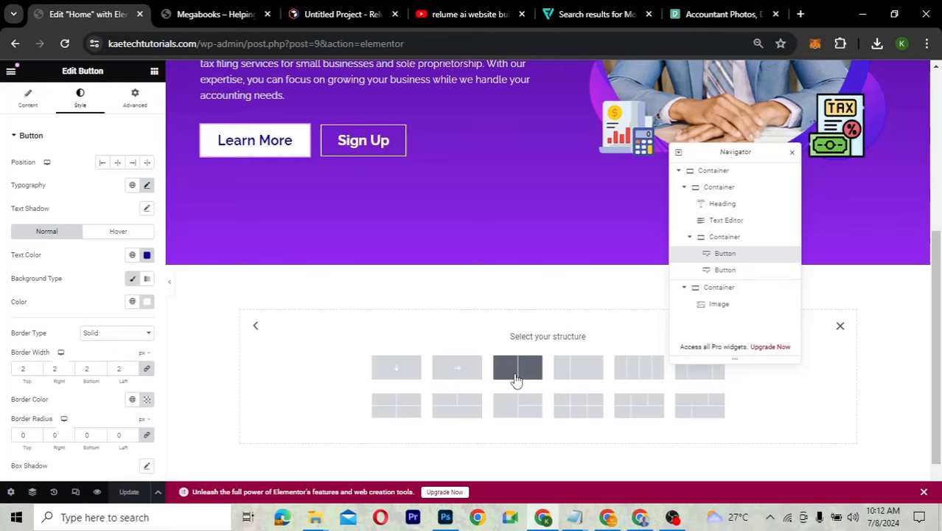
pyautogui.click(396, 376)
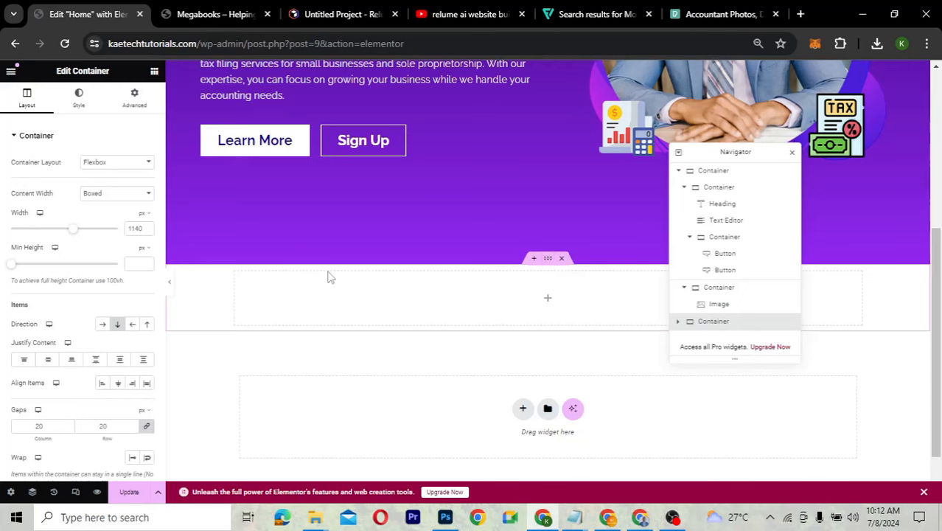
pyautogui.doubleClick(134, 228)
pyautogui.write('128')
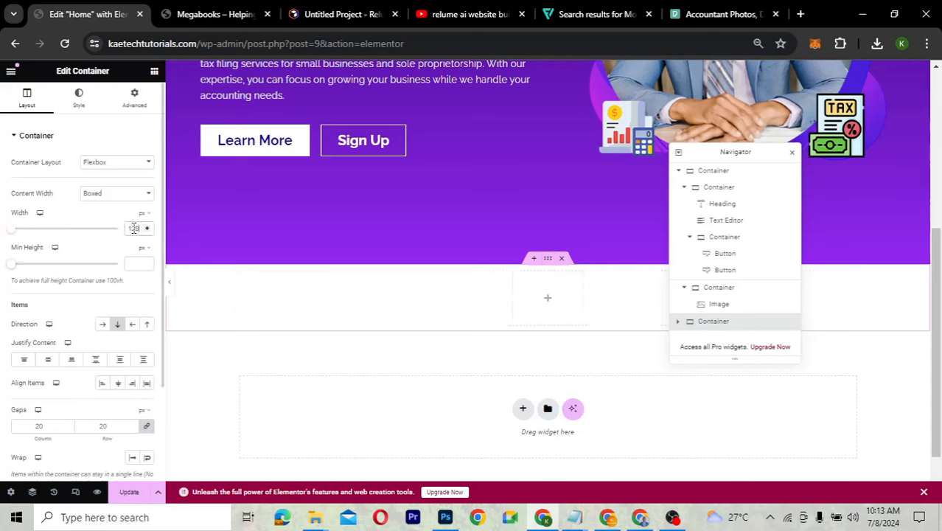
pyautogui.write('0')
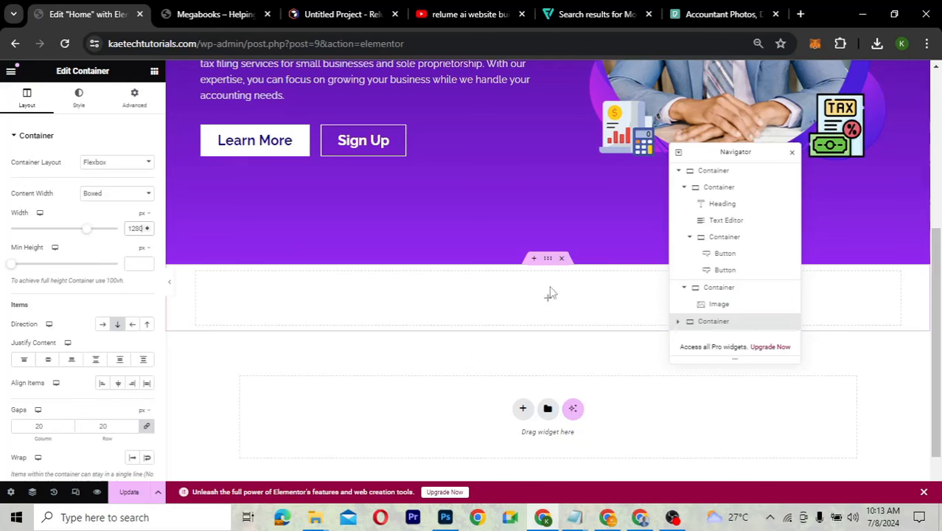
# Unlink the new container's padding values and set 80 px at top and bottom, with 0 on both sides
pyautogui.click(140, 106)
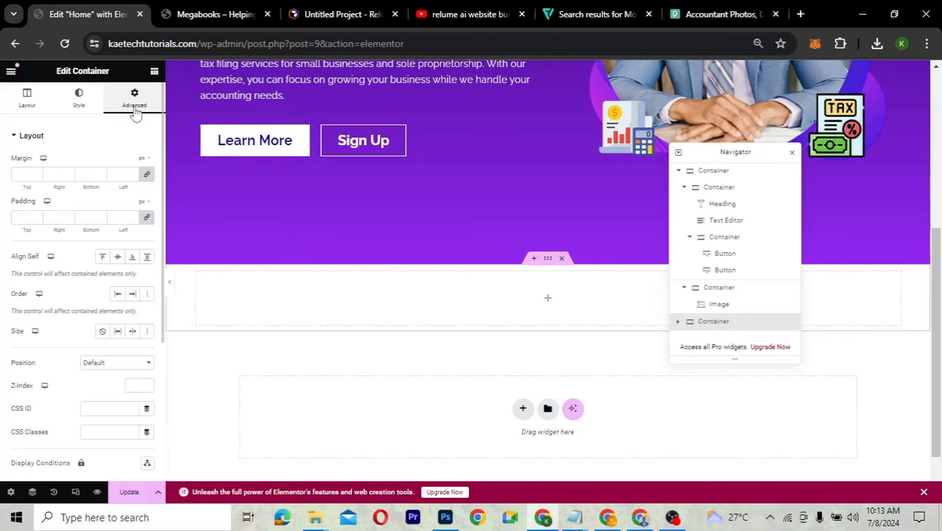
pyautogui.click(149, 219)
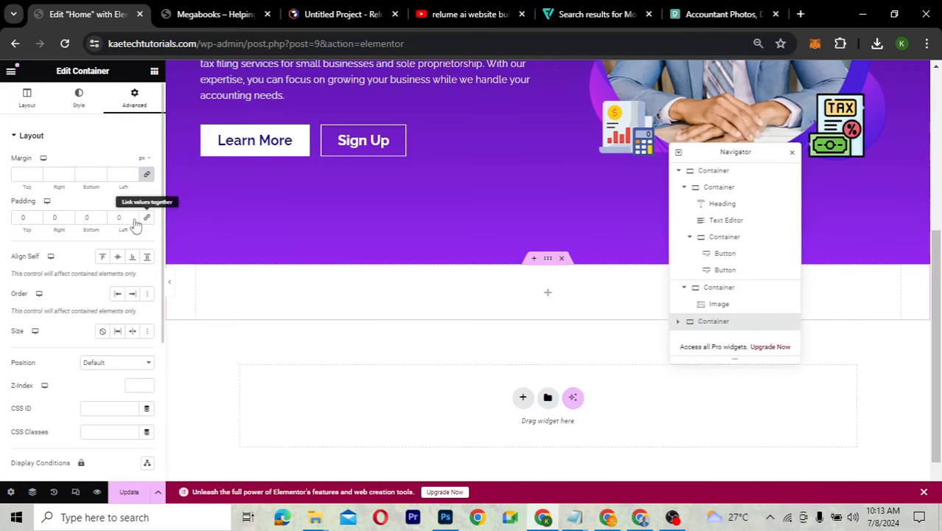
pyautogui.click(18, 217)
pyautogui.write('8')
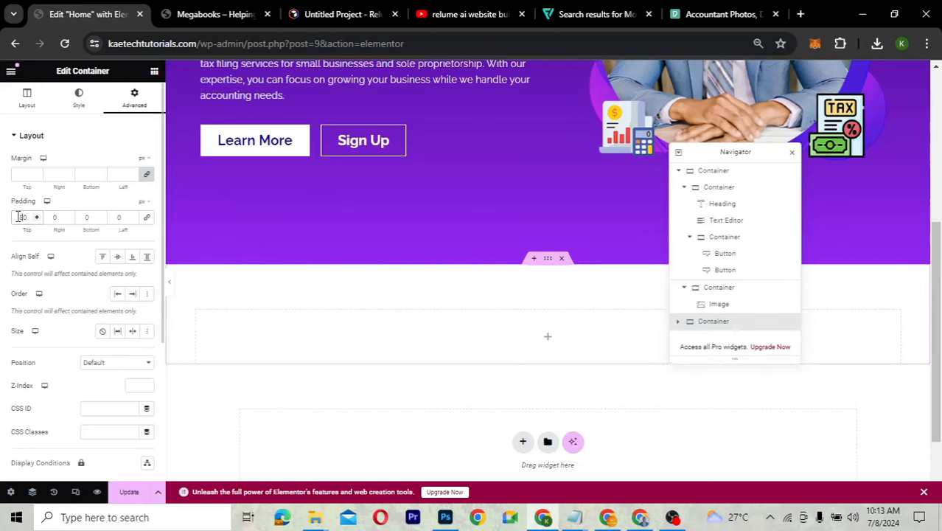
pyautogui.click(79, 217)
pyautogui.write('8')
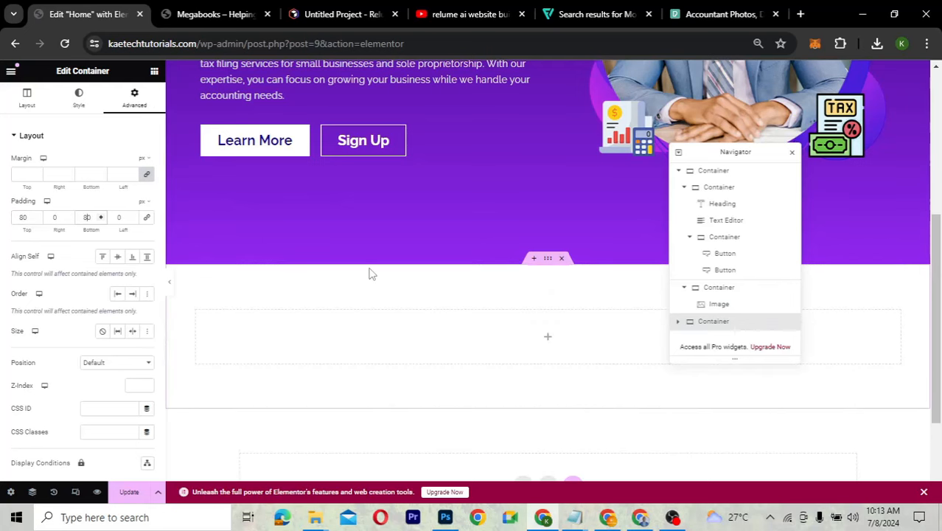
pyautogui.scroll(-1, 568, 346)
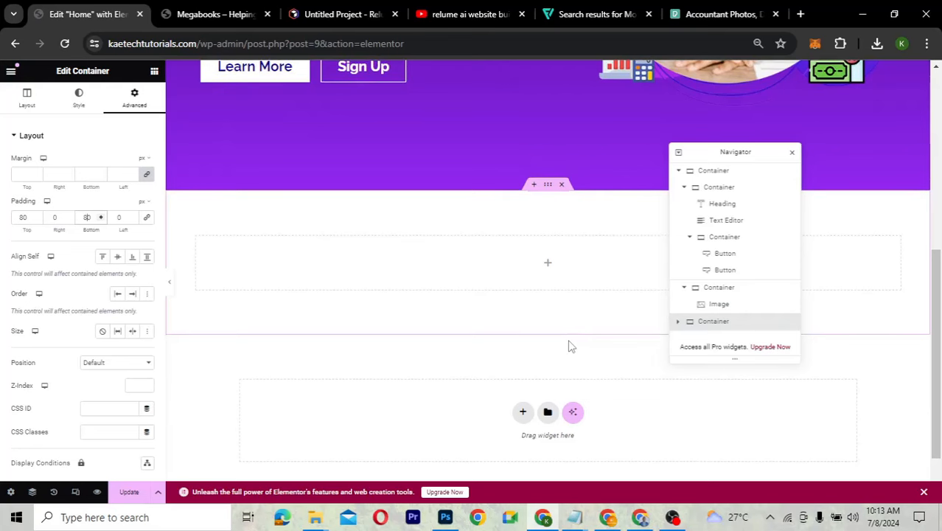
# Insert a nested container inside the new section's container, and reselect the outer container
pyautogui.click(549, 266)
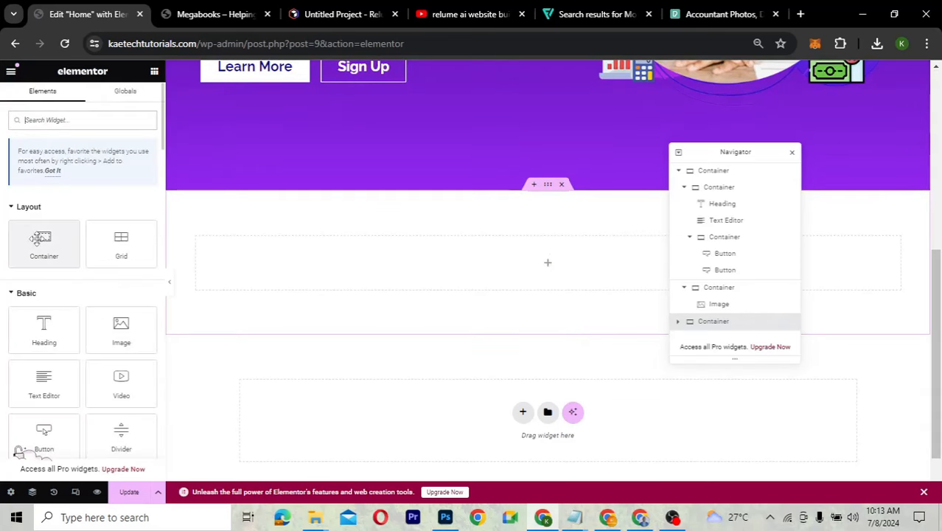
pyautogui.moveTo(41, 239); pyautogui.dragTo(226, 264)
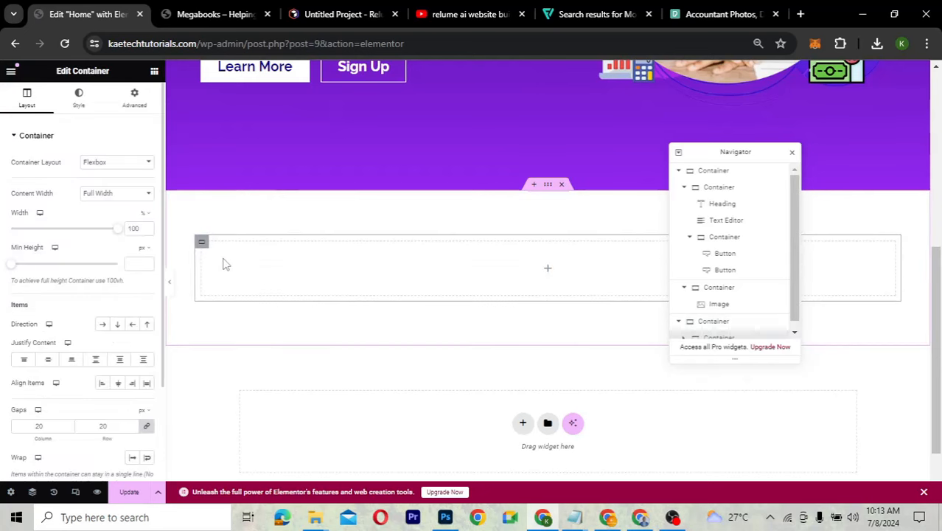
pyautogui.click(548, 186)
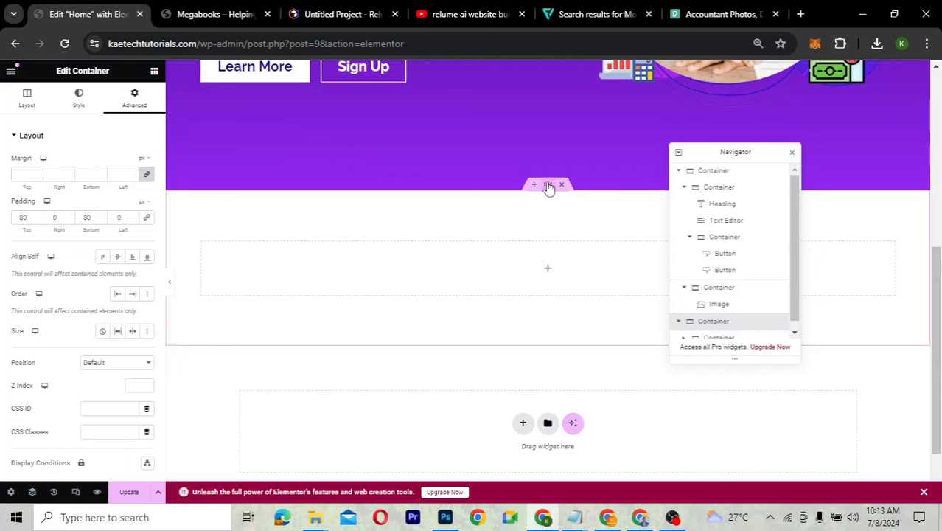
# Set the outer section container's item direction to column
pyautogui.click(29, 104)
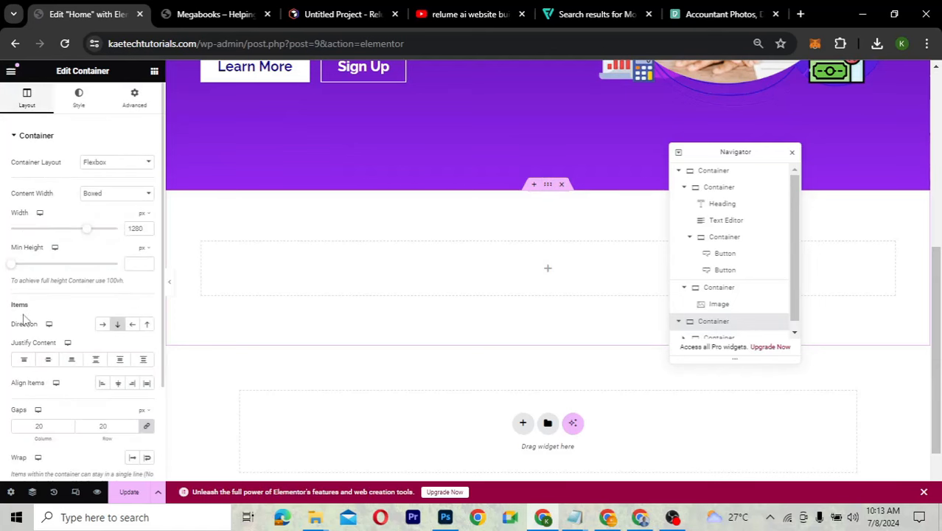
pyautogui.click(119, 326)
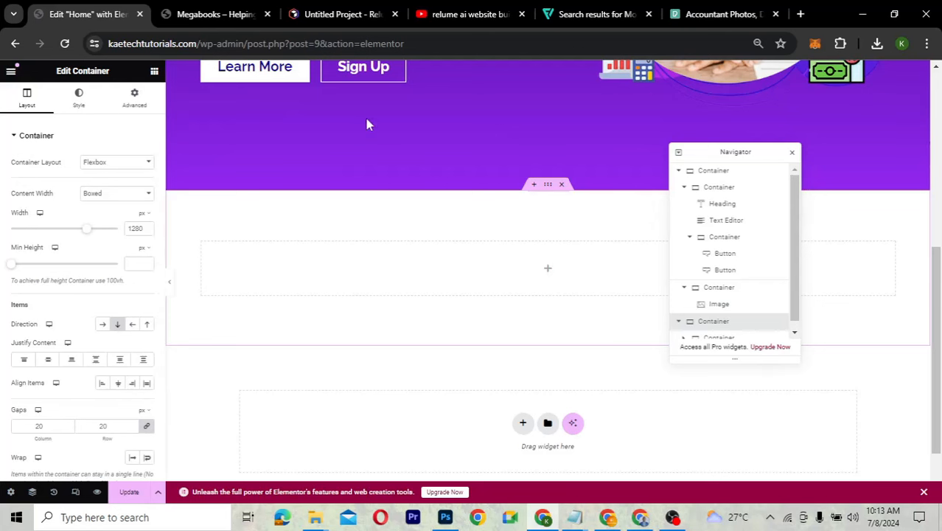
# Switch to the Relume wireframe and examine the services section's layout, from its heading text through the three service columns to the buttons
pyautogui.click(330, 17)
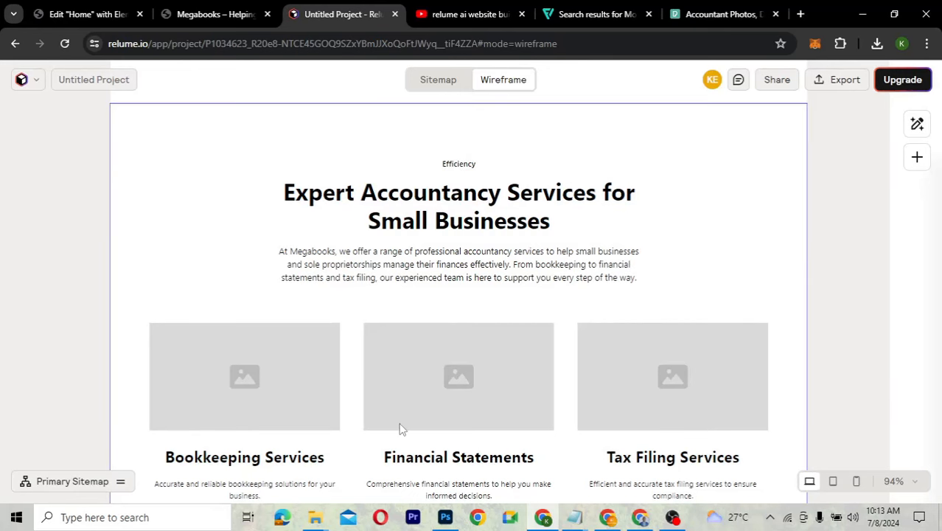
pyautogui.scroll(-1, 400, 429)
pyautogui.scroll(-4, 412, 405)
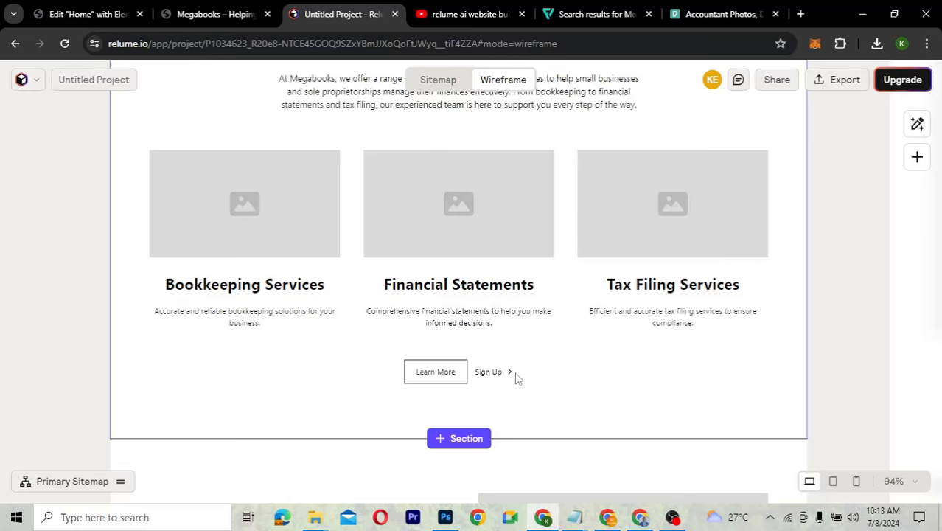
pyautogui.scroll(3, 518, 378)
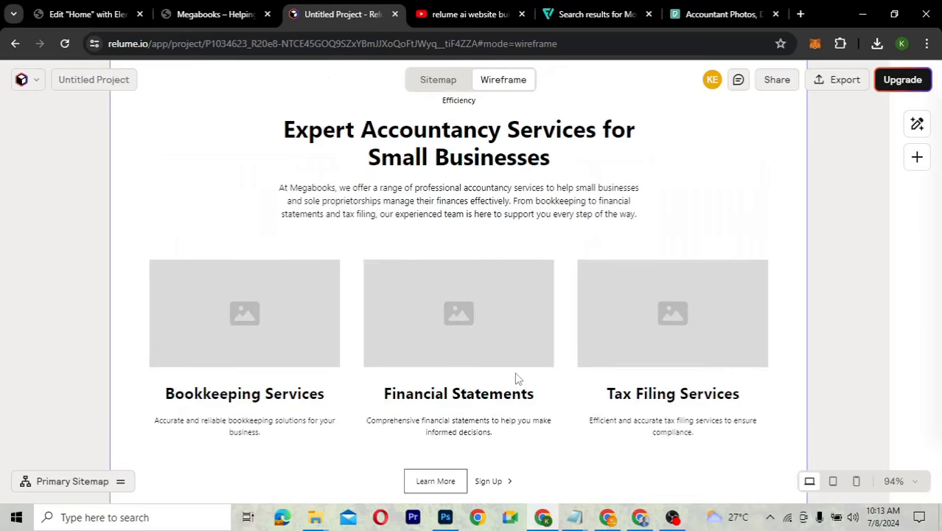
pyautogui.scroll(3, 515, 376)
pyautogui.scroll(-2, 515, 377)
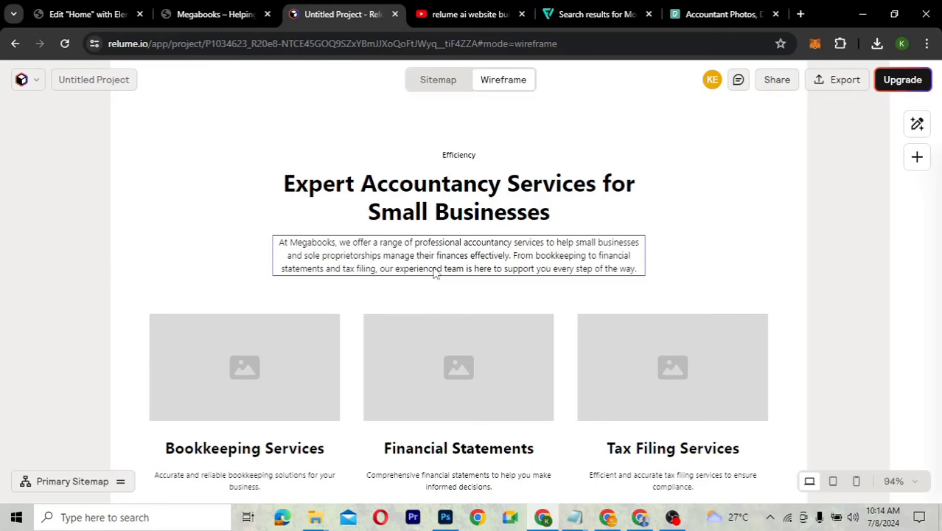
pyautogui.scroll(-3, 434, 273)
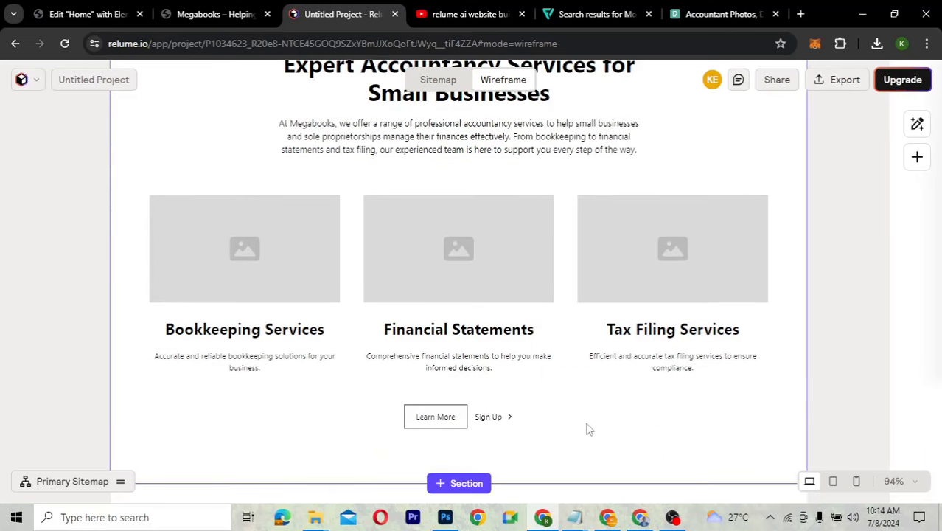
# Back in the Elementor editor, duplicate the nested container twice to make three stacked containers in the section
pyautogui.click(68, 17)
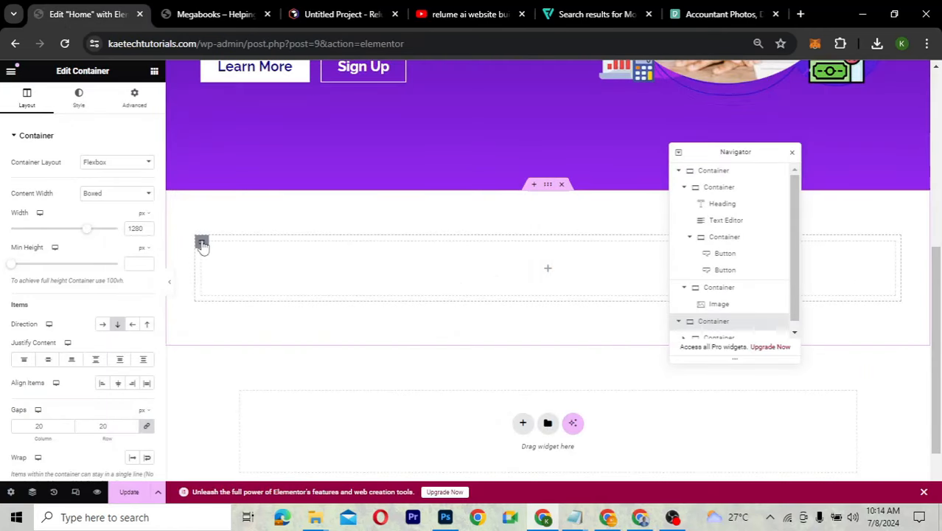
pyautogui.rightClick(201, 246)
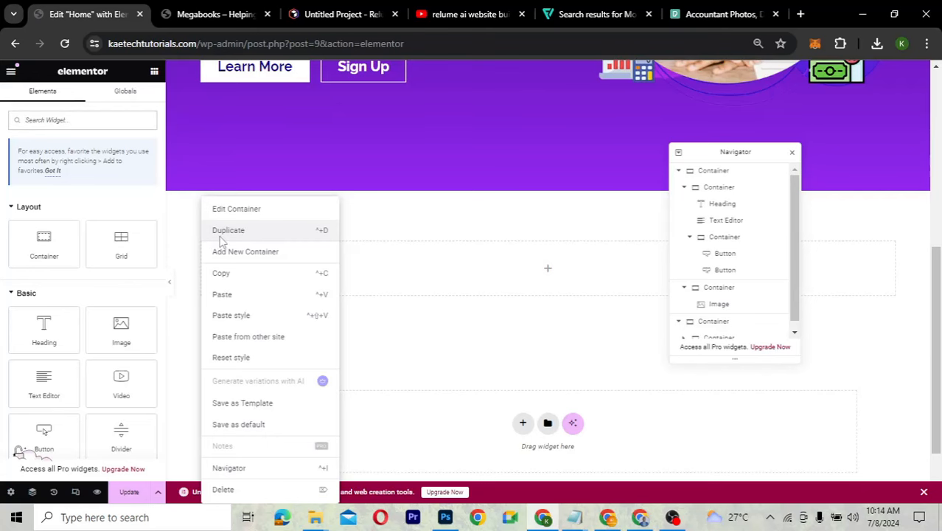
pyautogui.click(222, 232)
pyautogui.rightClick(200, 322)
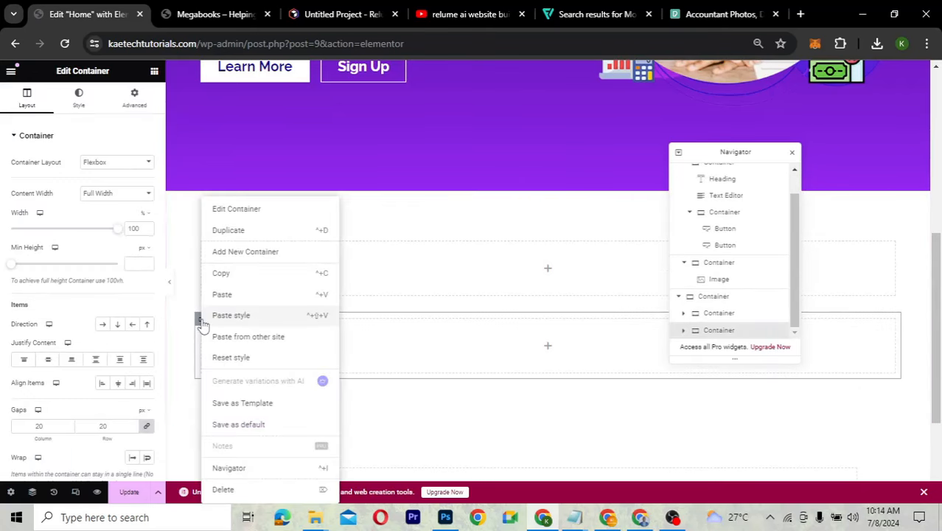
pyautogui.click(227, 235)
pyautogui.scroll(-1, 464, 364)
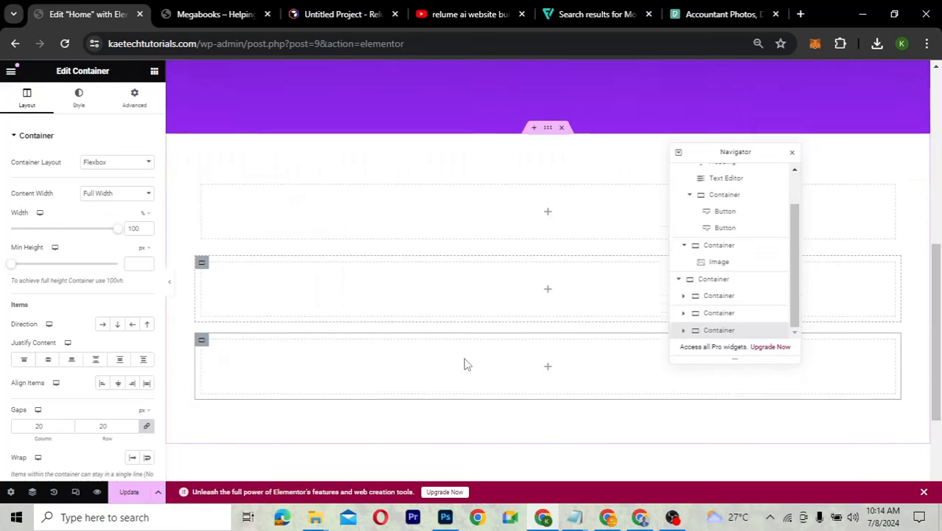
# Add a Heading widget to the first nested container, and copy the "Efficiency" tagline from the Relume wireframe's services section
pyautogui.click(548, 281)
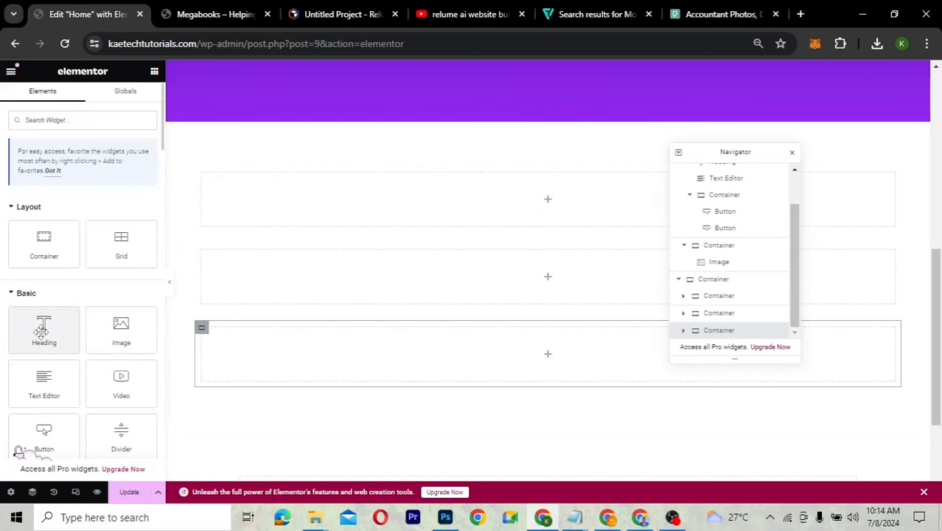
pyautogui.moveTo(42, 329); pyautogui.dragTo(275, 198)
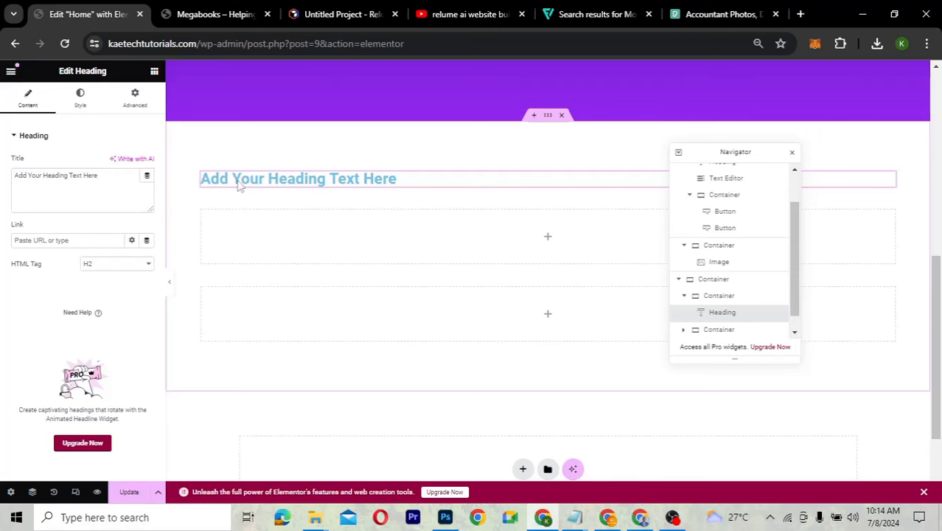
pyautogui.click(317, 14)
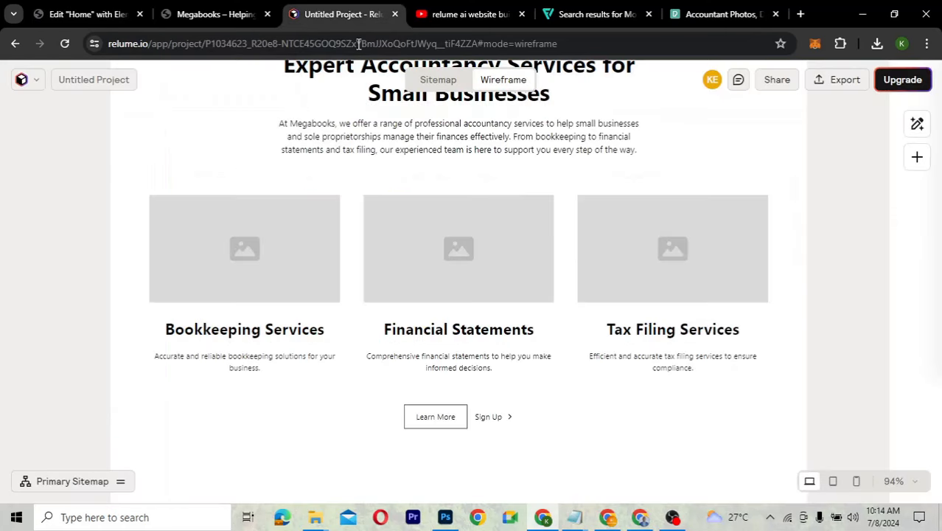
pyautogui.scroll(3, 455, 154)
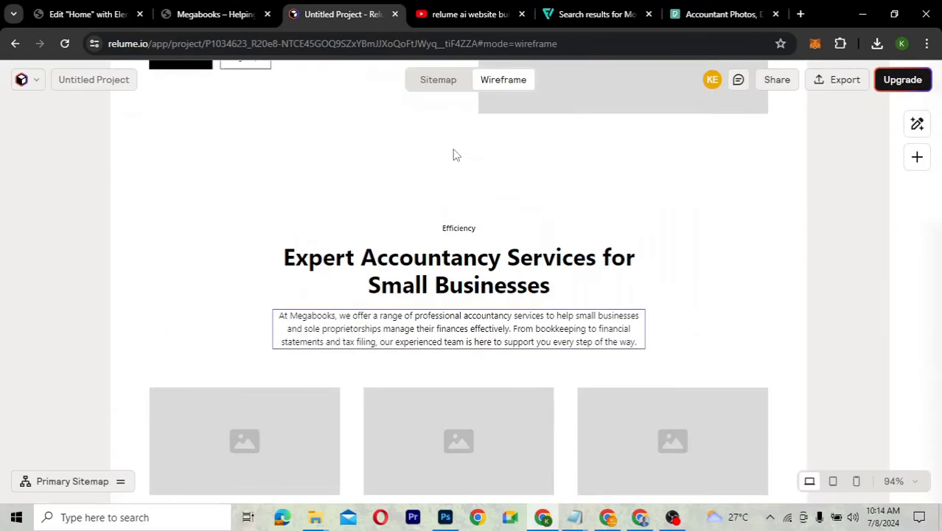
pyautogui.doubleClick(458, 230)
pyautogui.hotkey('ctrl', 'c')
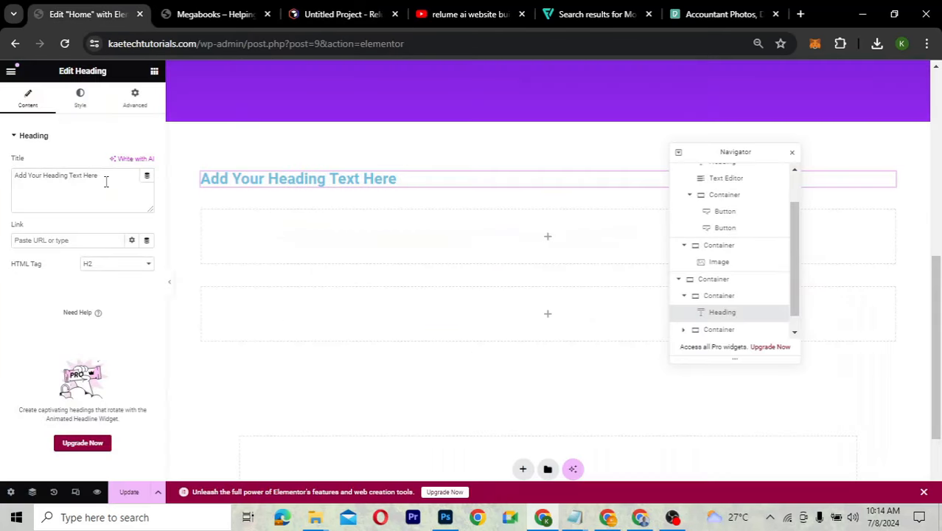
# In the Elementor editor, replace the new heading's title with "Efficiency" and centre-align it
pyautogui.click(106, 181)
pyautogui.hotkey('ctrl', 'a')
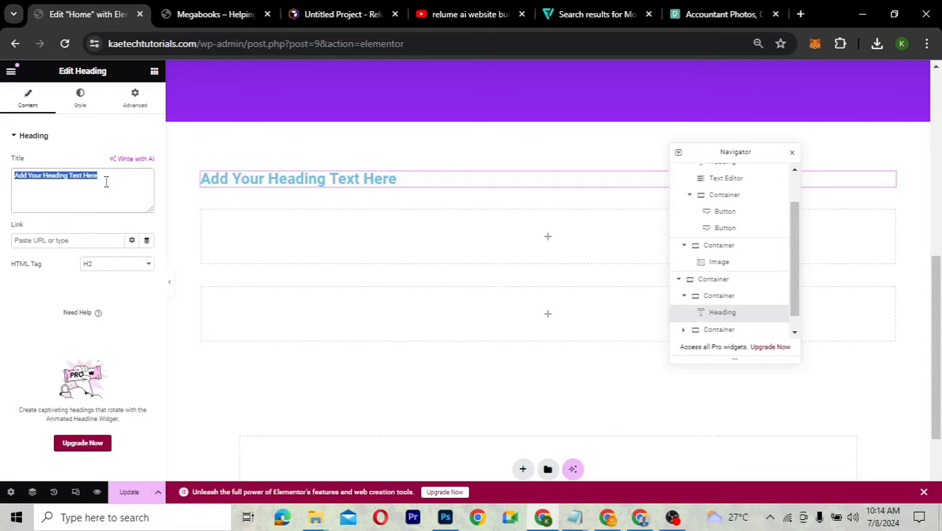
pyautogui.hotkey('ctrl', 'v')
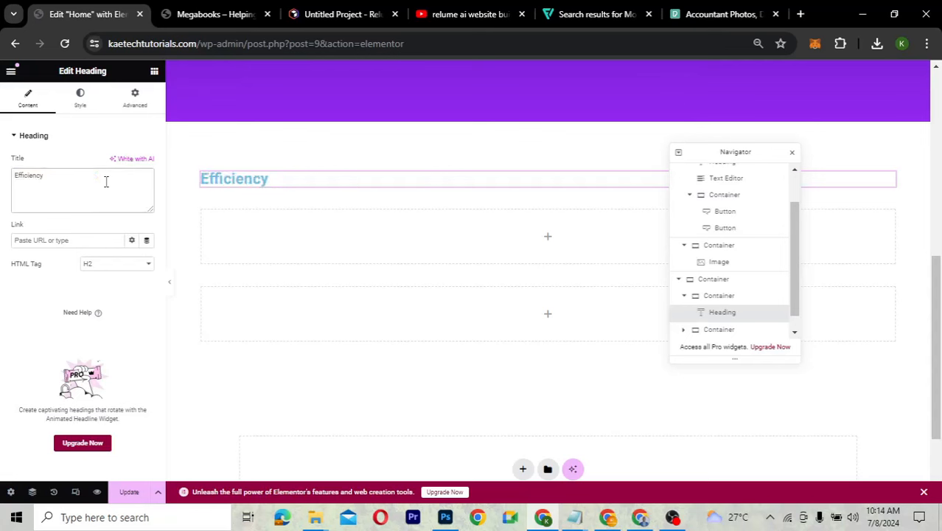
pyautogui.click(81, 102)
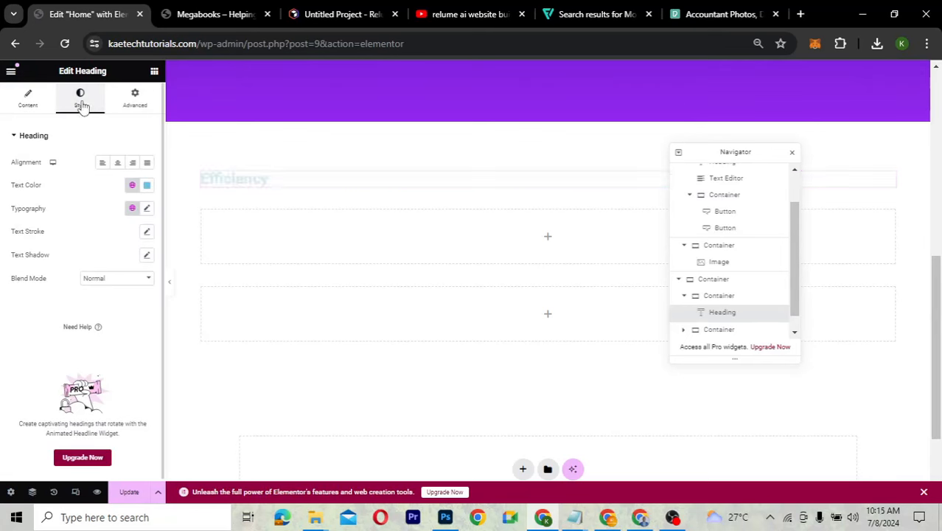
pyautogui.click(120, 162)
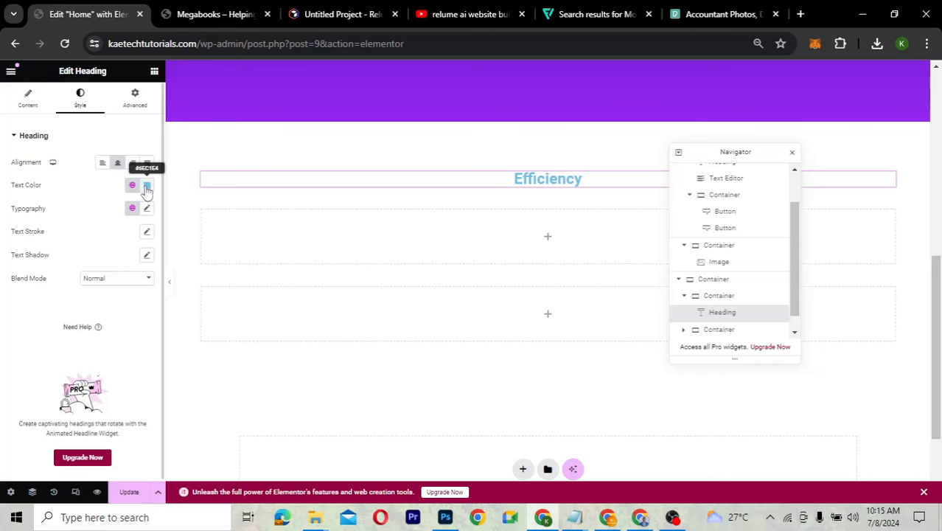
# Set the text color of the "Efficiency" heading to black
pyautogui.click(147, 187)
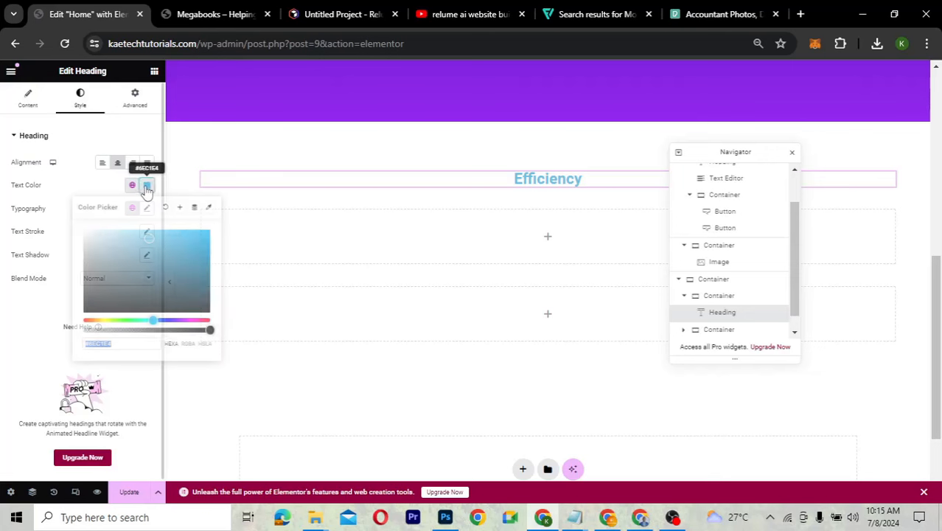
pyautogui.click(92, 301)
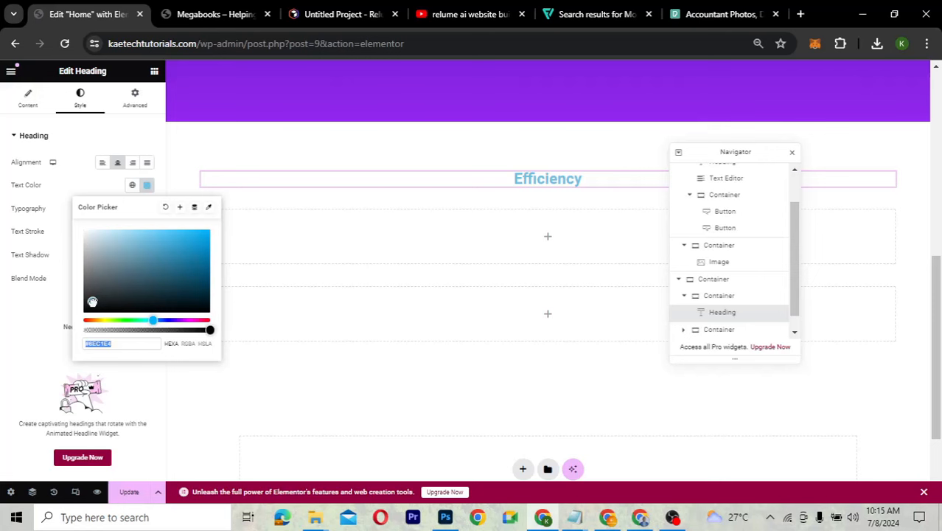
pyautogui.click(38, 327)
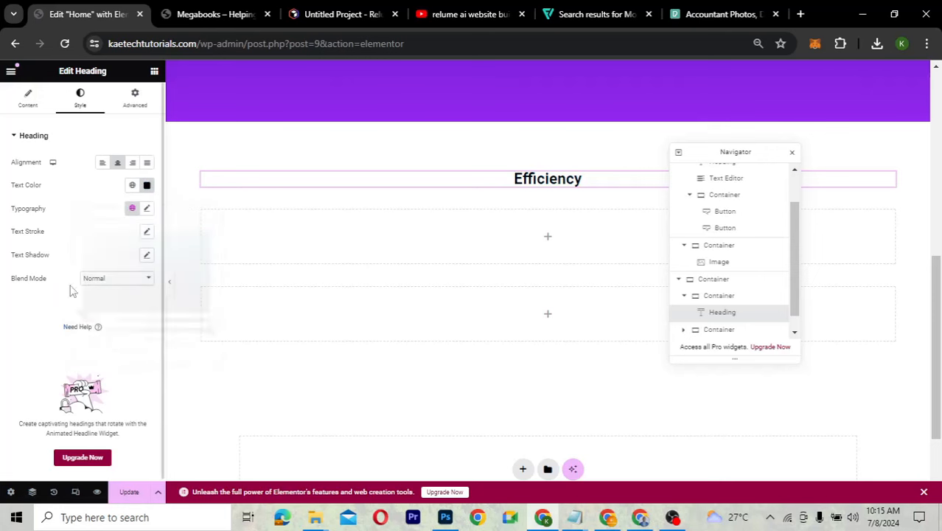
# Set the "Efficiency" heading's typography to the Raleway font family at a size of 18 px
pyautogui.click(147, 209)
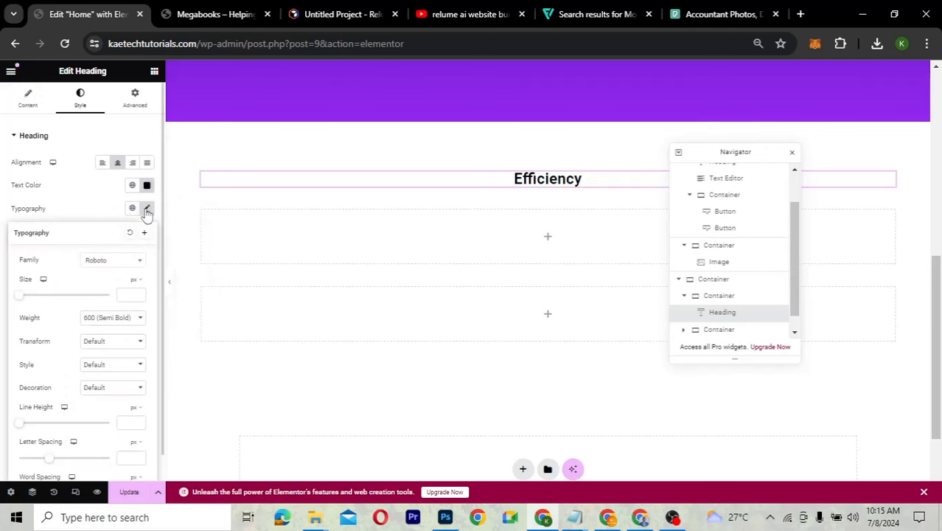
pyautogui.click(112, 262)
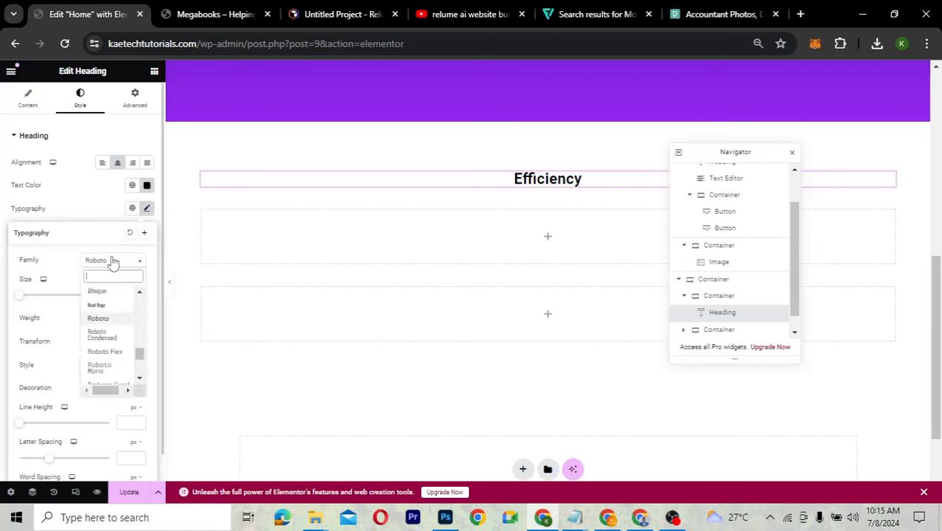
pyautogui.write('rale')
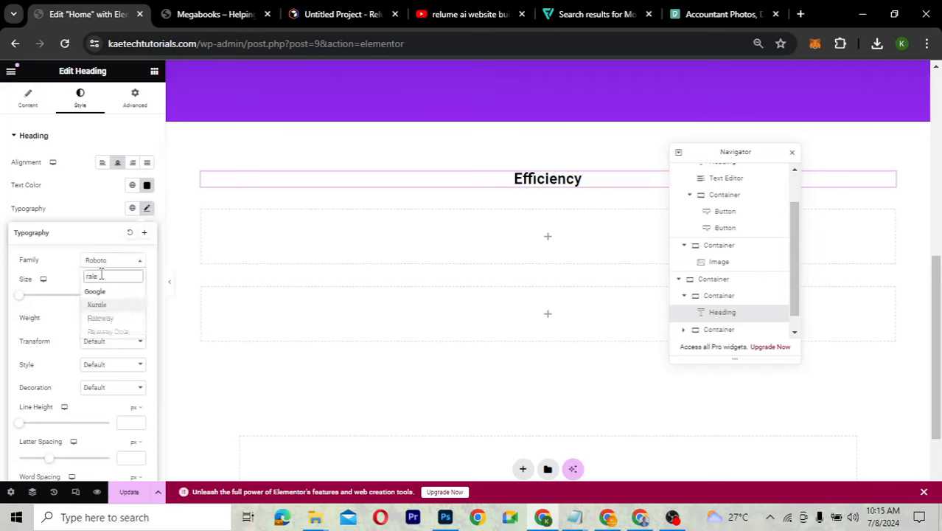
pyautogui.click(103, 325)
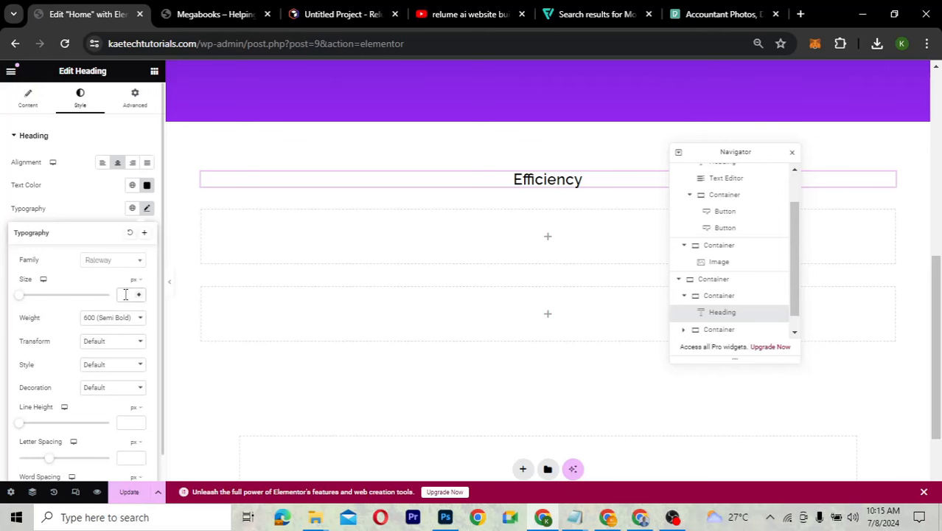
pyautogui.write('12')
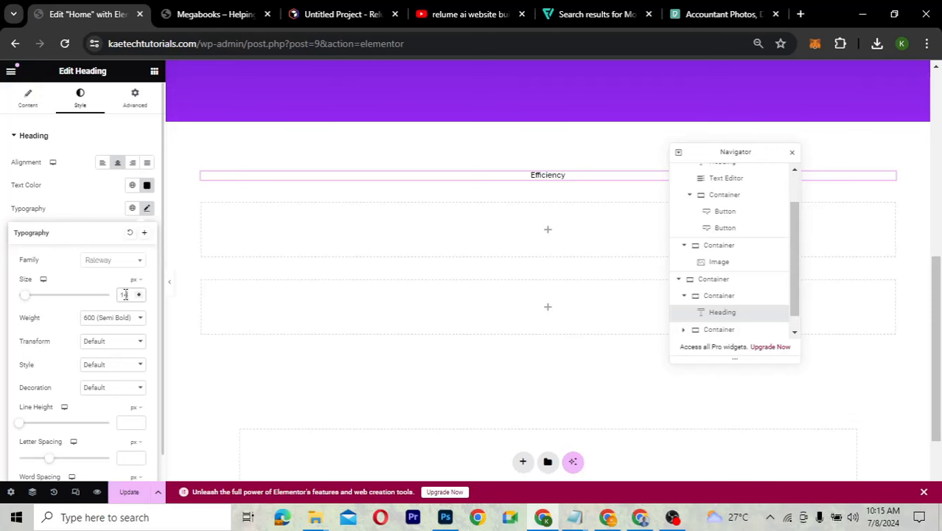
pyautogui.press('BackSpace')
pyautogui.write('6')
pyautogui.press('Up')
pyautogui.press('Up')
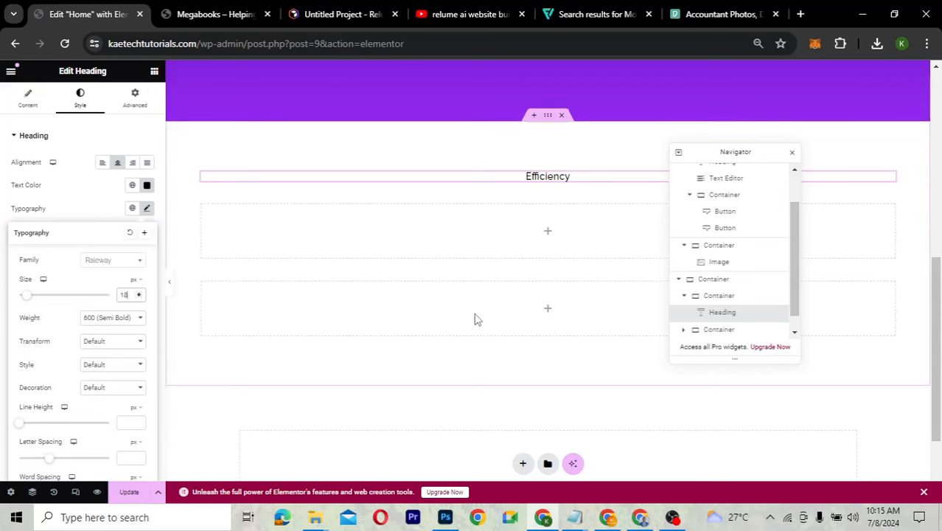
# Duplicate the "Efficiency" heading and set the copy's font size to 35 px
pyautogui.rightClick(541, 180)
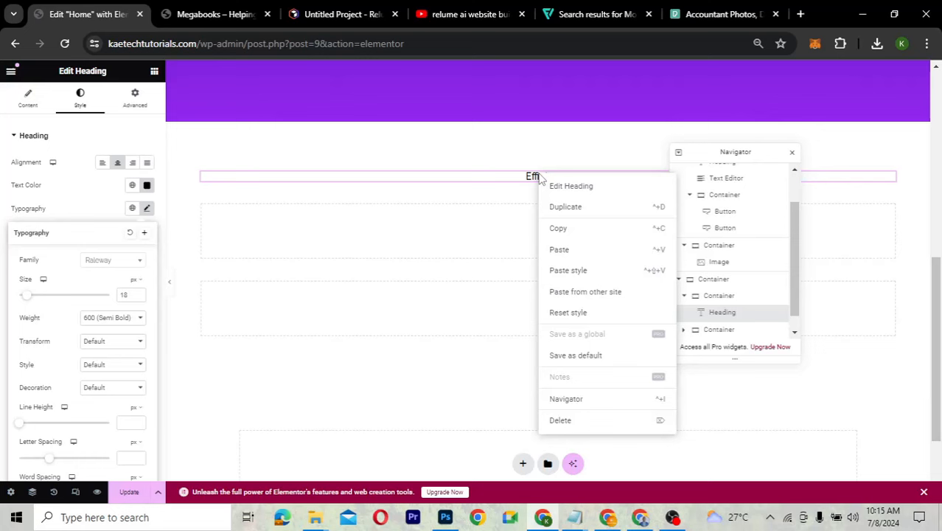
pyautogui.click(568, 206)
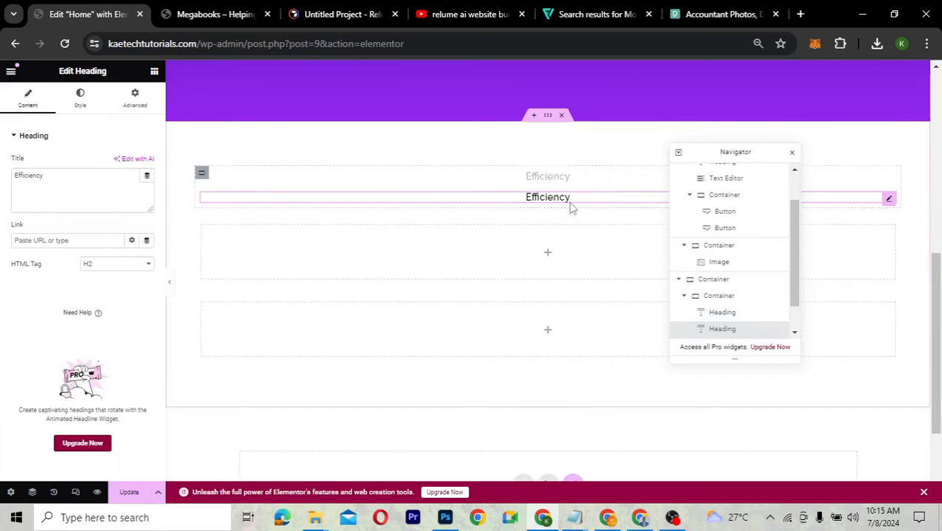
pyautogui.click(80, 98)
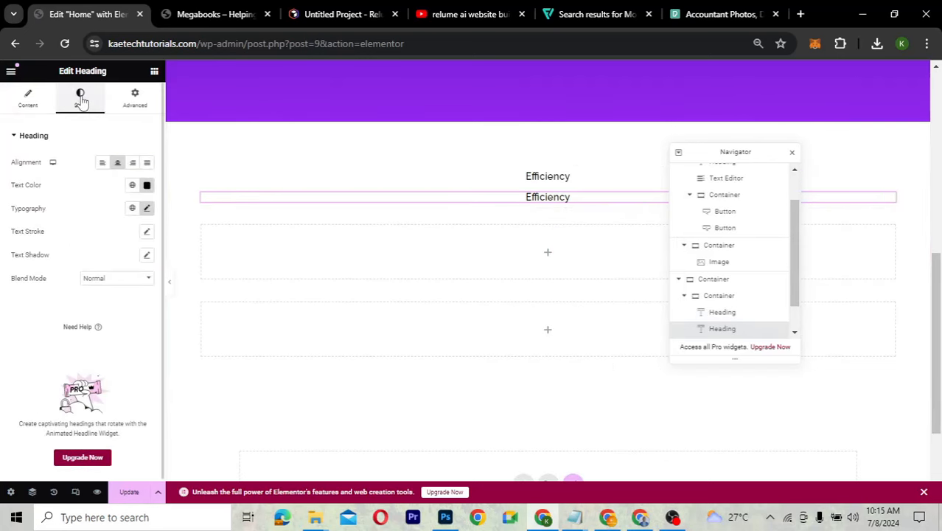
pyautogui.click(147, 208)
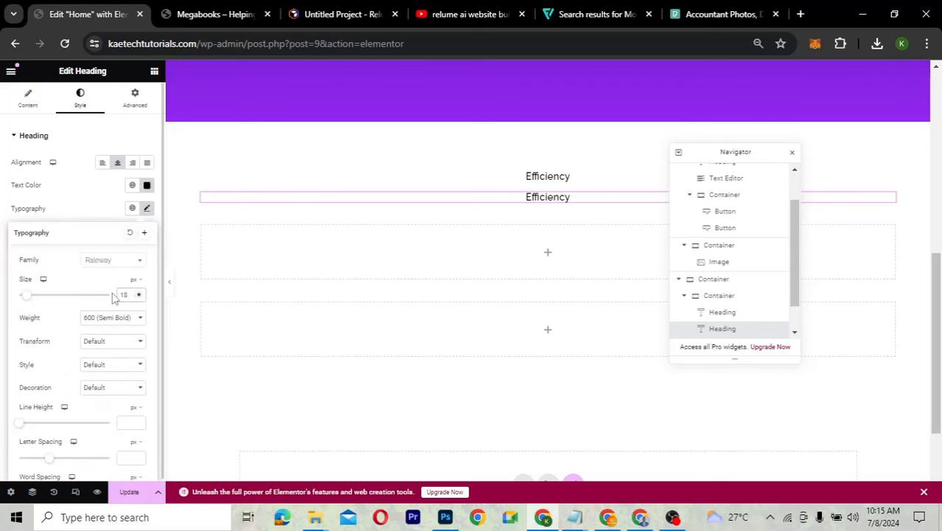
pyautogui.press('BackSpace')
pyautogui.press('BackSpace')
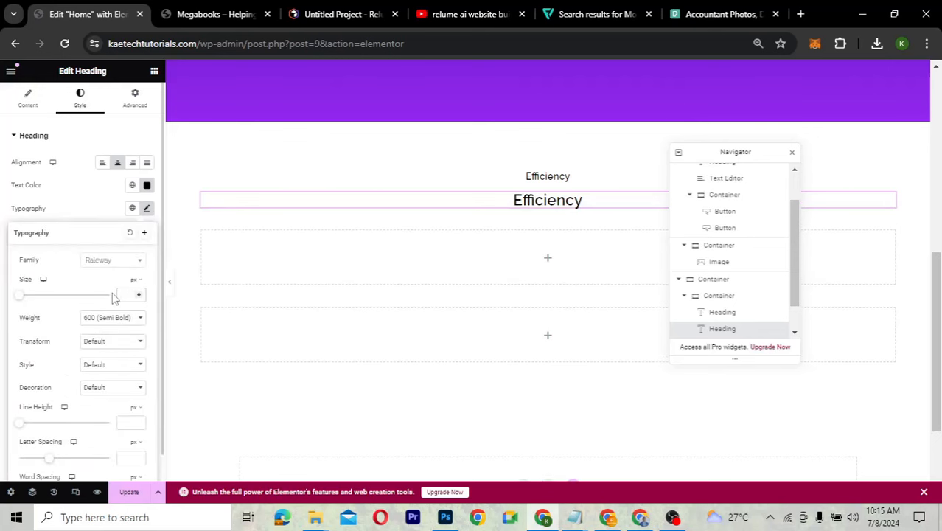
pyautogui.write('35')
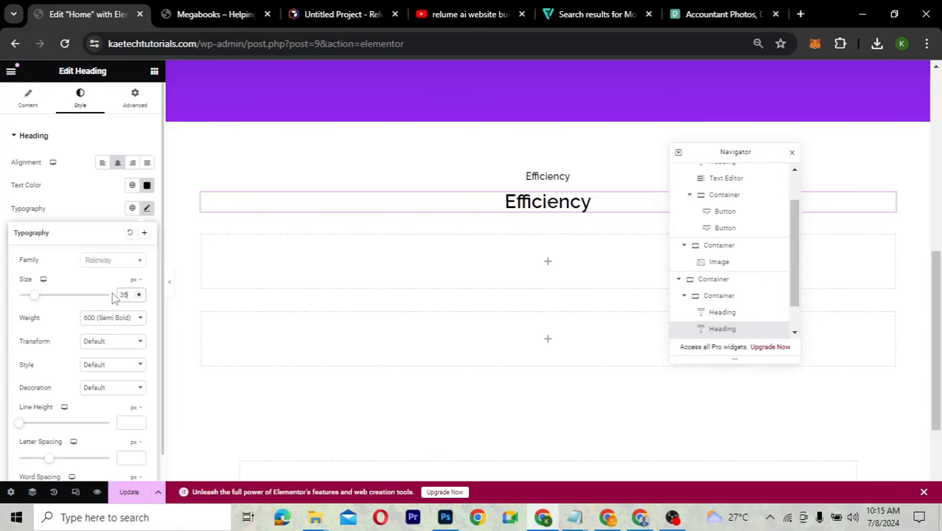
# Copy "Expert Accountancy Services for Small Businesses" from the Relume wireframe and use it as the duplicated heading's title in Elementor
pyautogui.click(218, 19)
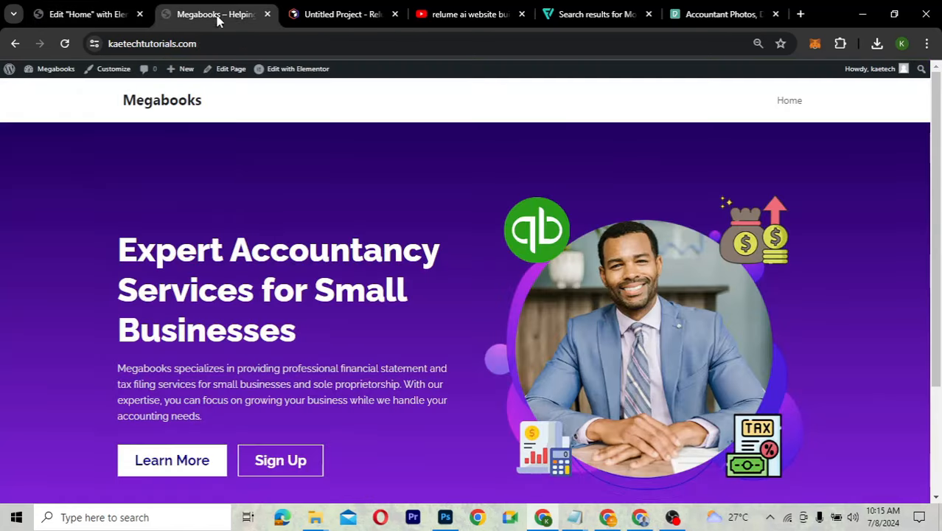
pyautogui.click(315, 15)
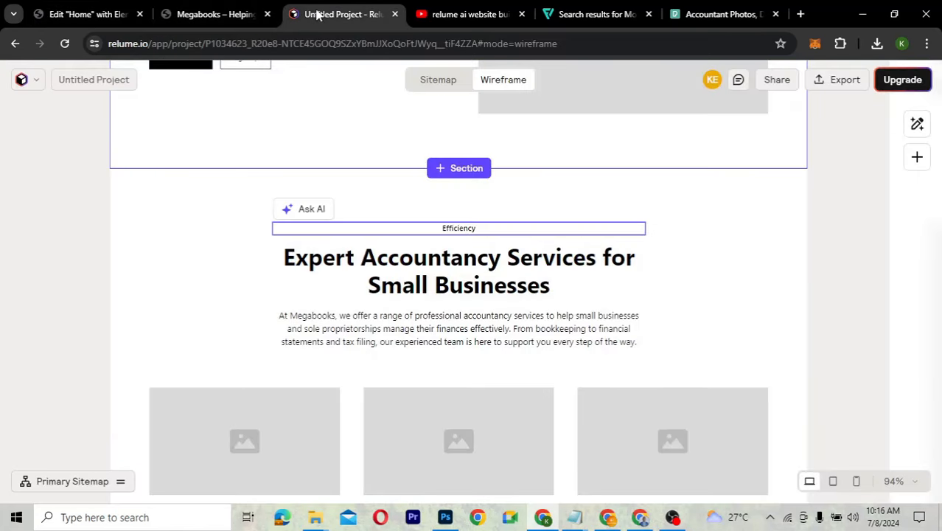
pyautogui.doubleClick(410, 266)
pyautogui.hotkey('ctrl', 'c')
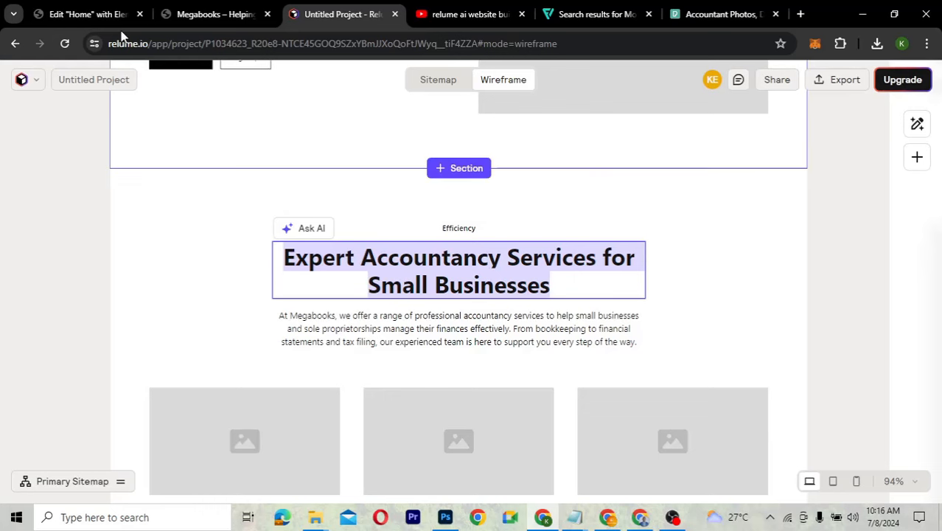
pyautogui.click(71, 14)
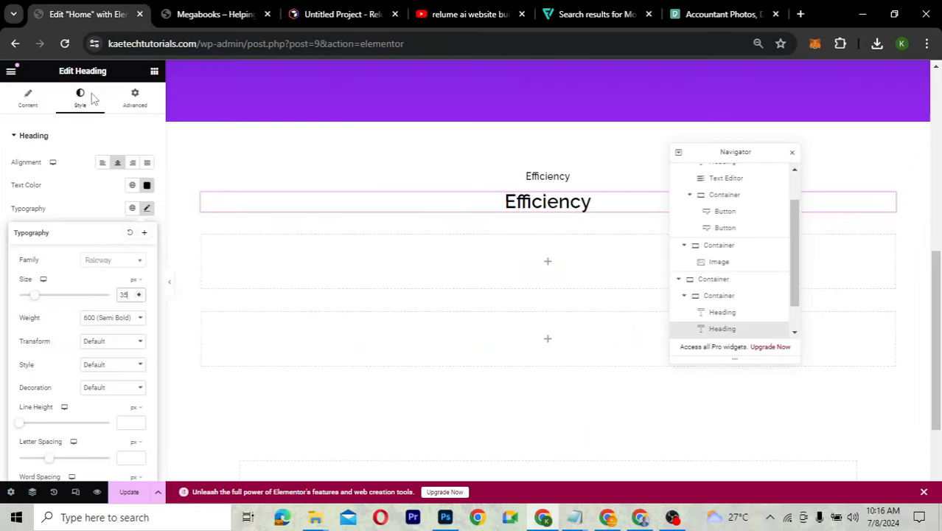
pyautogui.click(37, 107)
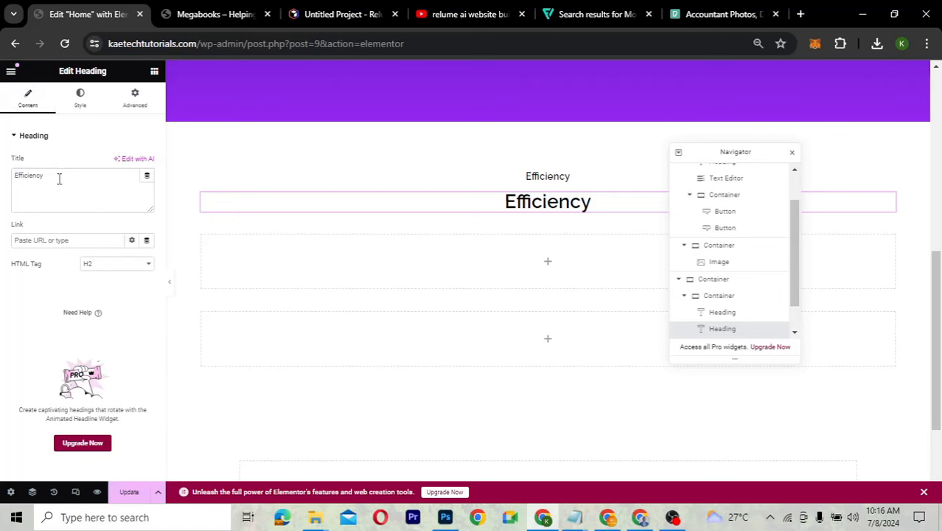
pyautogui.click(59, 178)
pyautogui.hotkey('ctrl', 'a')
pyautogui.hotkey('ctrl', 'v')
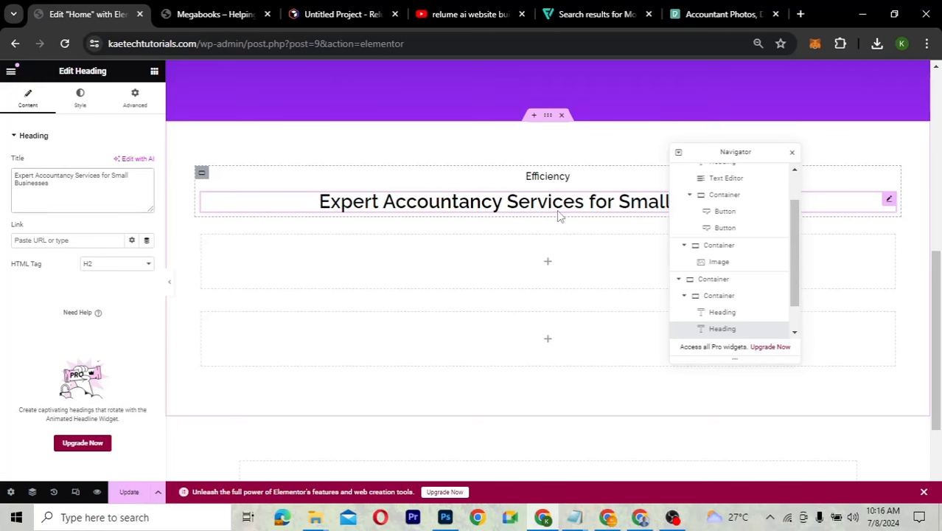
# Reduce the container holding both headings to 50% width and center-align the items of its parent container
pyautogui.scroll(1, 560, 216)
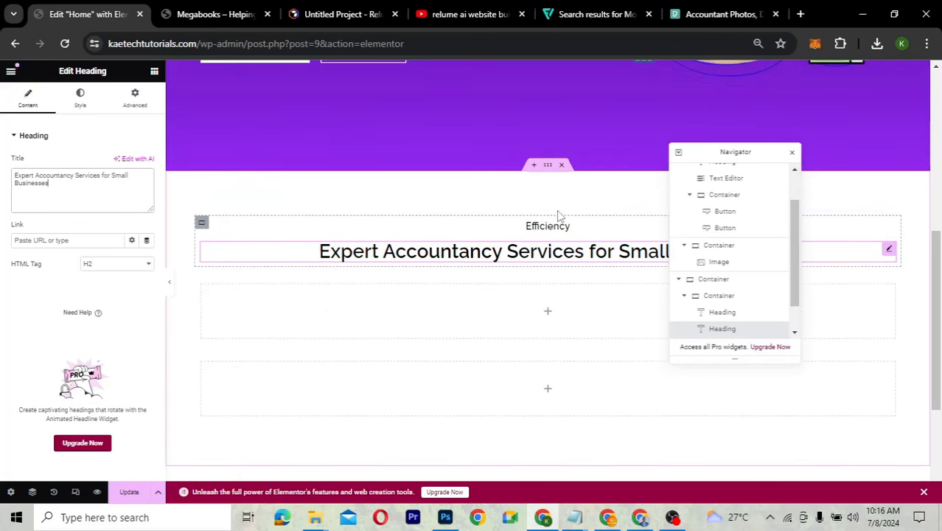
pyautogui.scroll(-1, 559, 216)
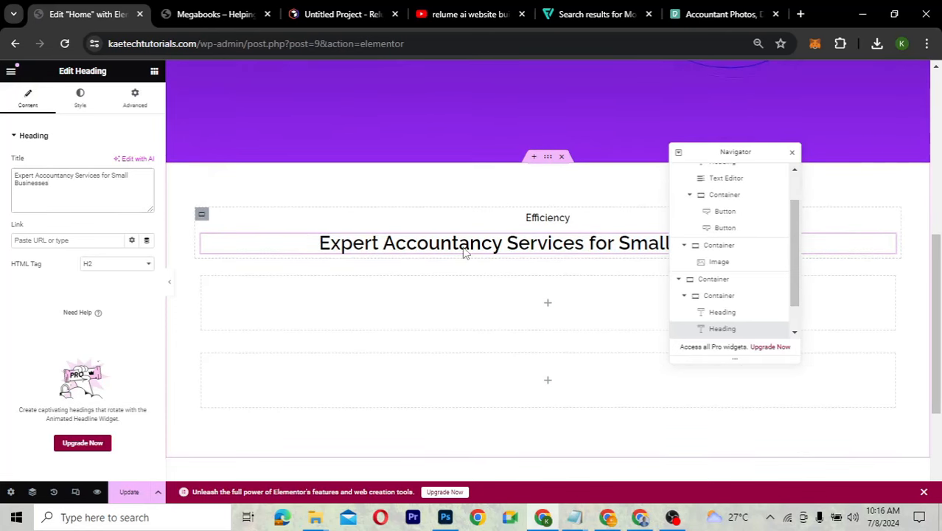
pyautogui.click(202, 216)
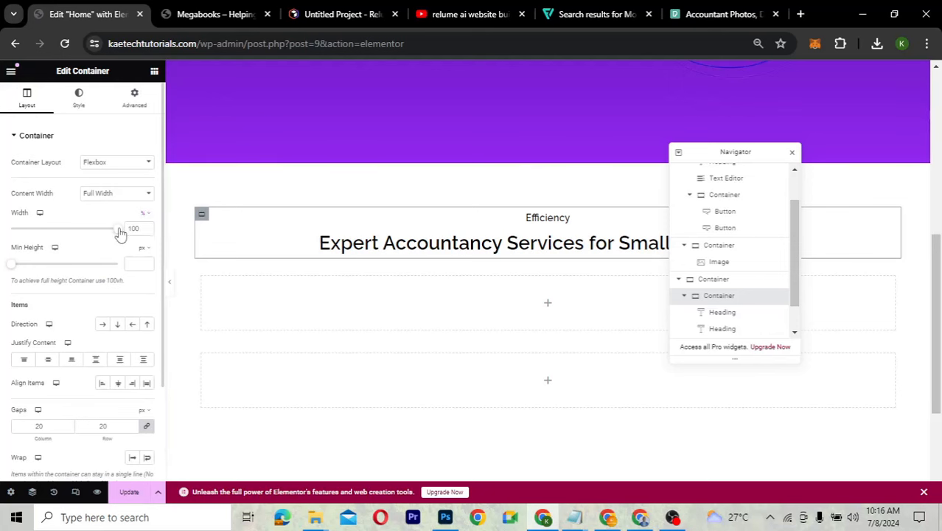
pyautogui.moveTo(120, 233); pyautogui.dragTo(64, 230)
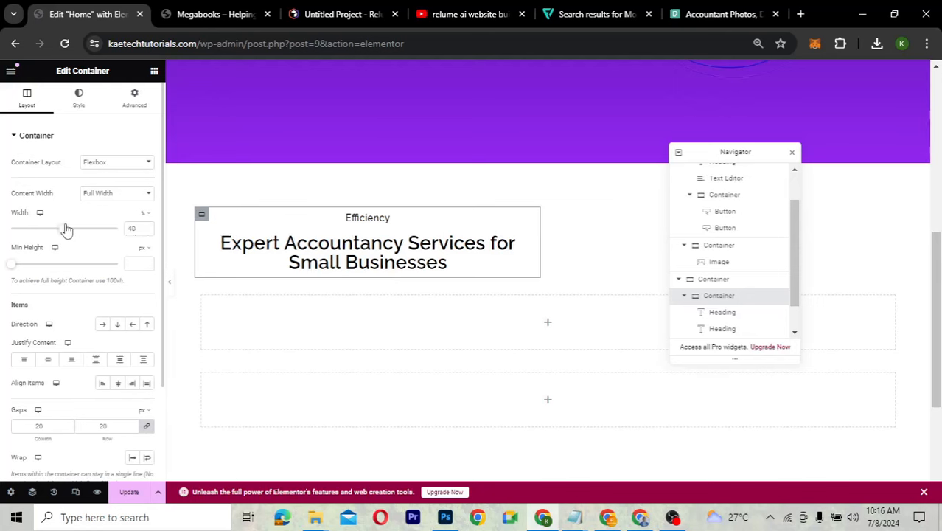
pyautogui.moveTo(64, 229); pyautogui.dragTo(67, 227)
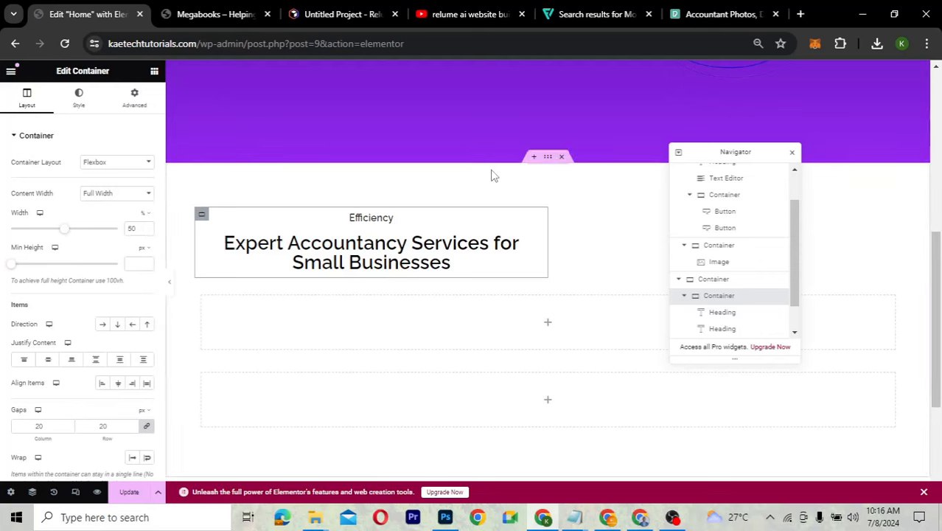
pyautogui.click(549, 157)
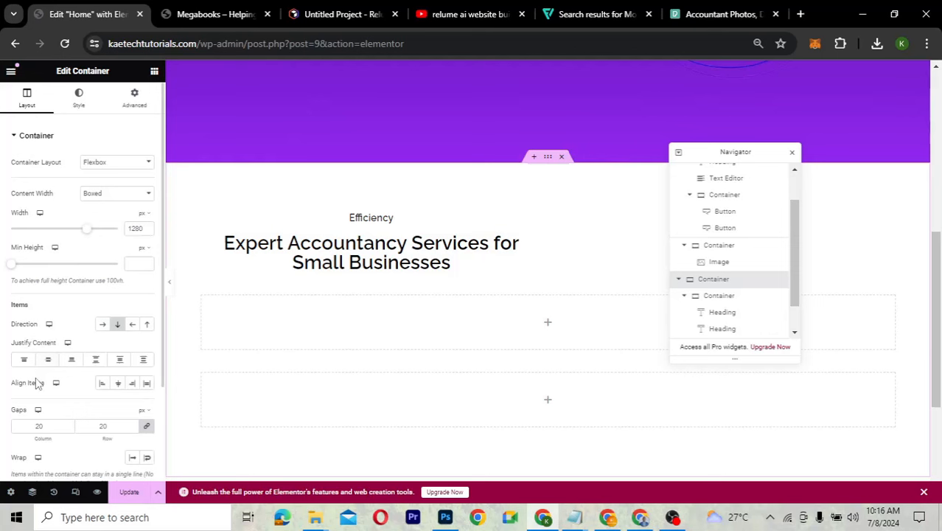
pyautogui.click(118, 383)
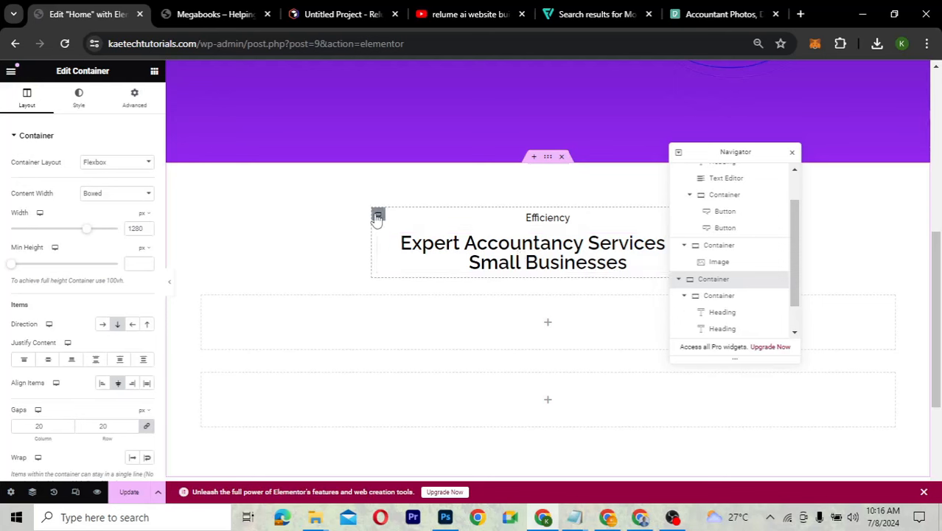
# Set the "Expert Accountancy Services for Small Businesses" heading's font size to 40 px and its weight to 700 (Bold)
pyautogui.click(377, 216)
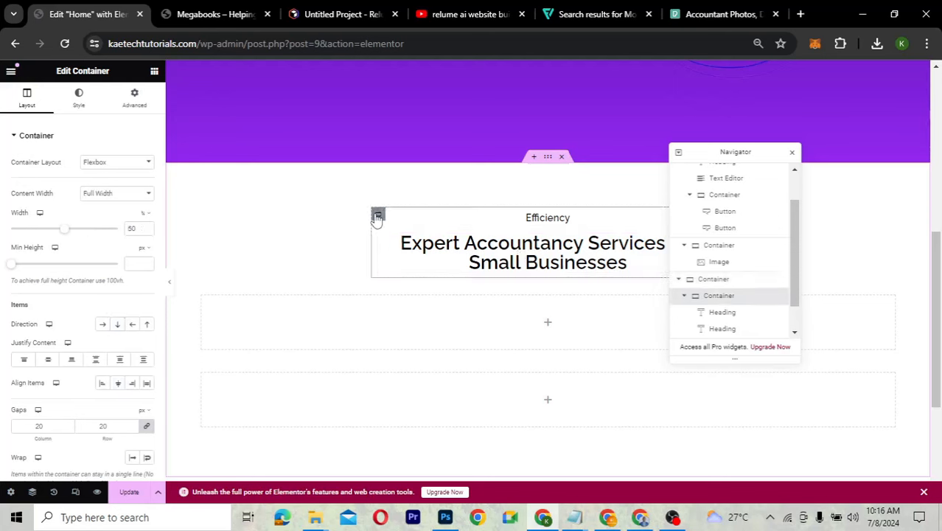
pyautogui.click(345, 14)
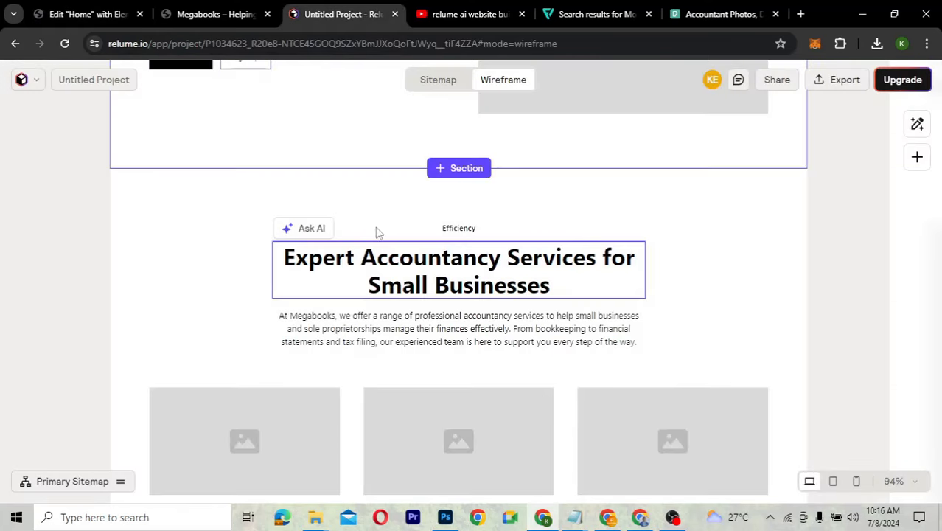
pyautogui.click(92, 14)
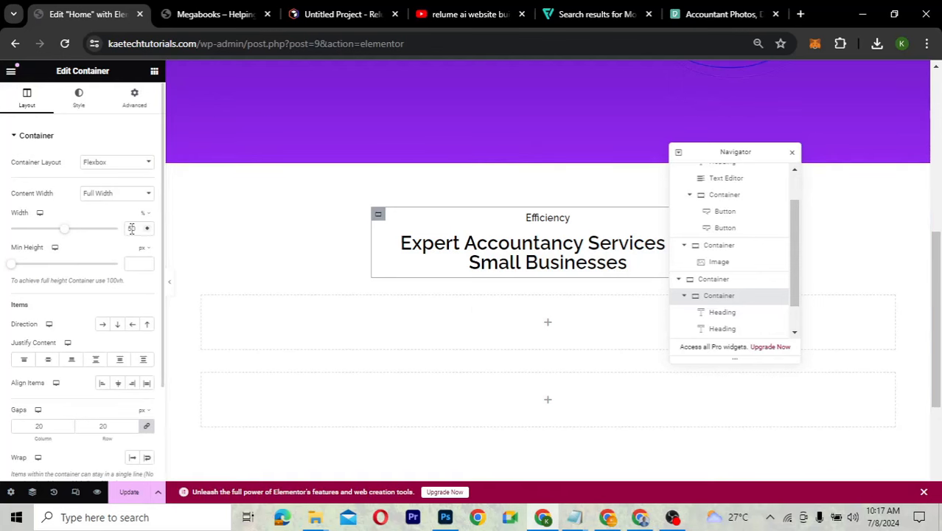
pyautogui.click(485, 251)
pyautogui.click(79, 102)
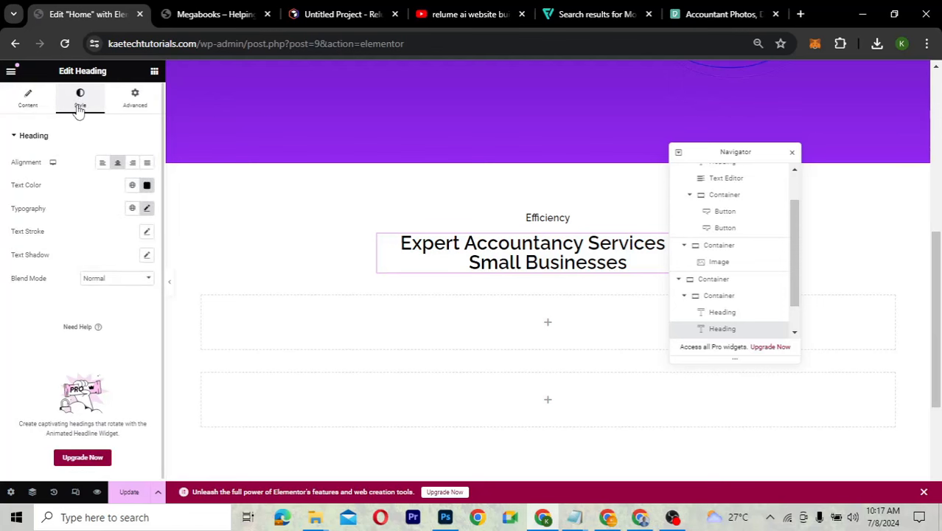
pyautogui.click(147, 208)
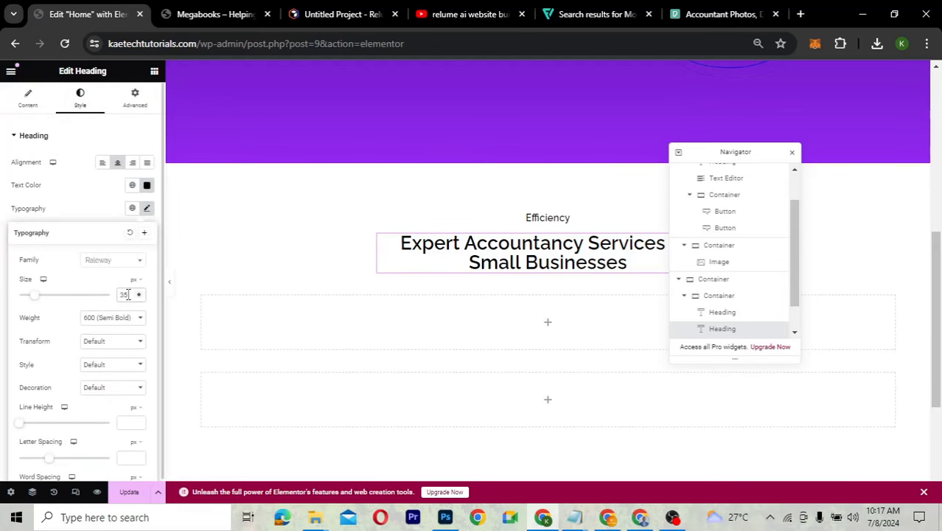
pyautogui.press('BackSpace')
pyautogui.press('BackSpace')
pyautogui.write('40')
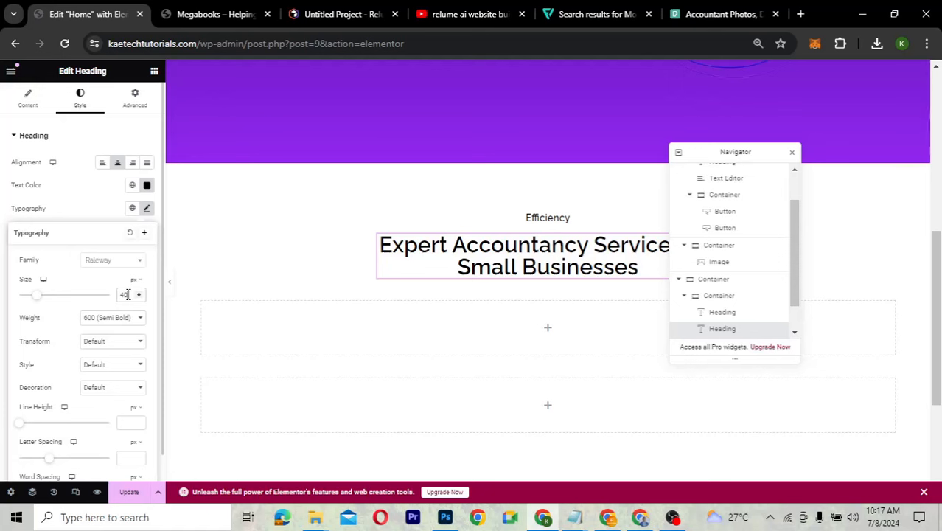
pyautogui.click(108, 317)
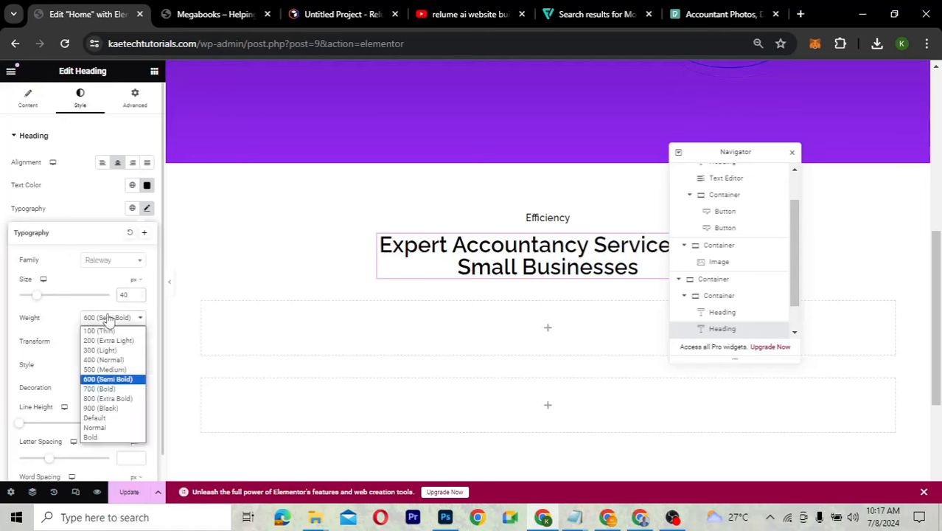
pyautogui.click(103, 389)
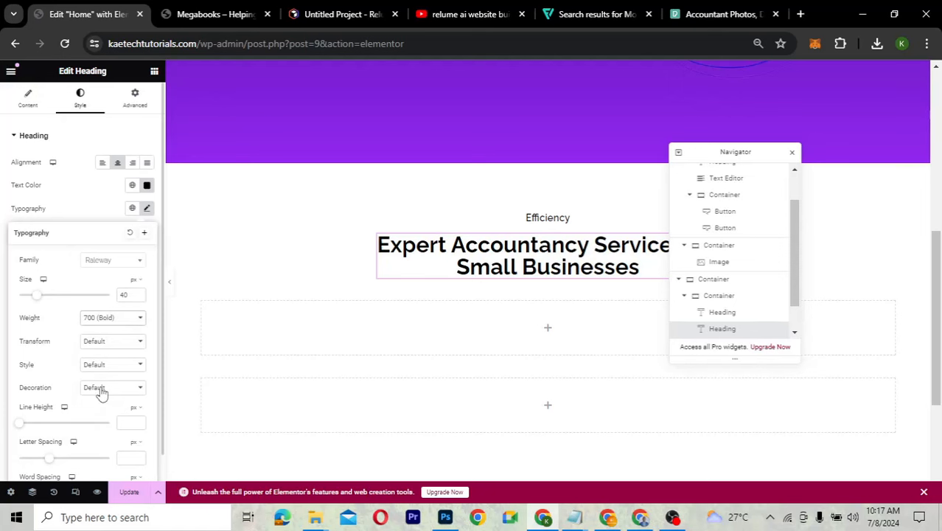
# Set the section heading's line height to 1.2 em
pyautogui.scroll(-1, 101, 406)
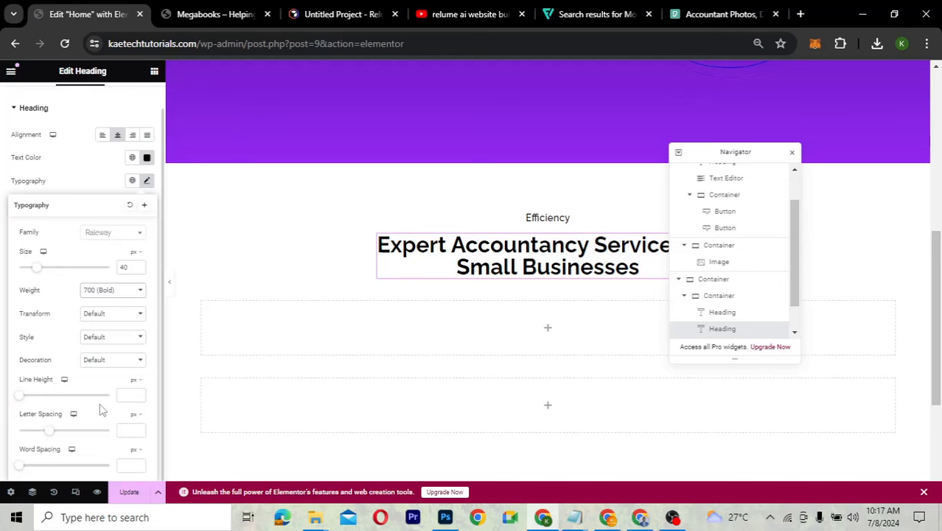
pyautogui.click(135, 381)
pyautogui.click(135, 398)
pyautogui.click(123, 396)
pyautogui.write('1.2')
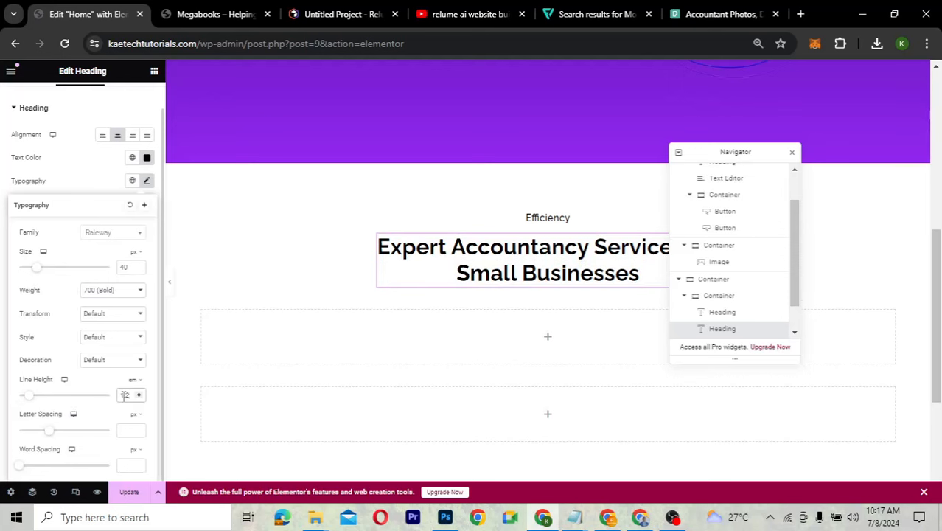
pyautogui.scroll(-2, 574, 250)
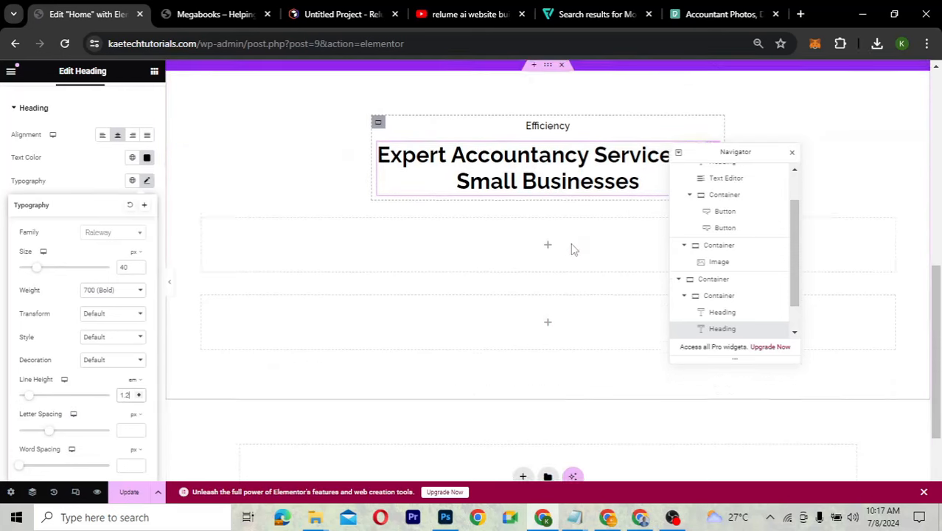
pyautogui.scroll(1, 570, 246)
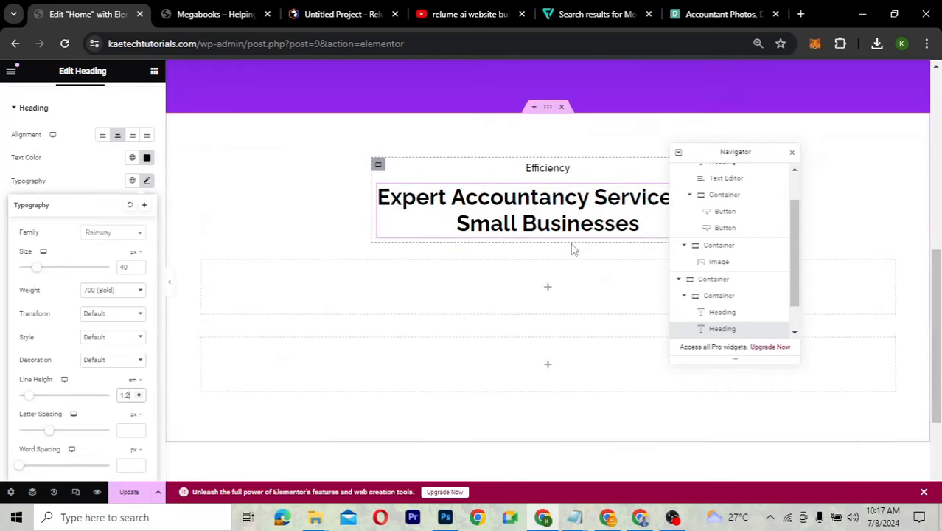
# Copy the paragraph beginning "At Megabooks, we offer a range of professional accountancy services" from the Relume wireframe
pyautogui.click(344, 14)
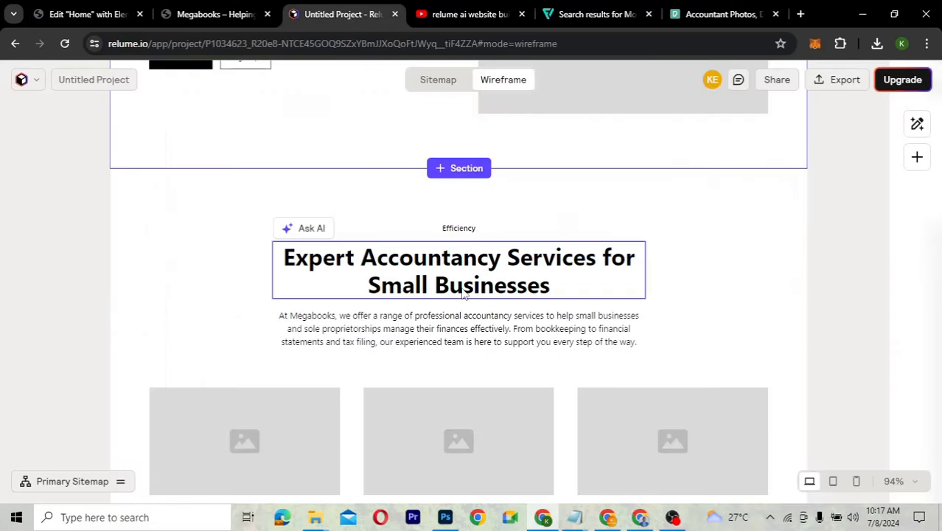
pyautogui.click(109, 15)
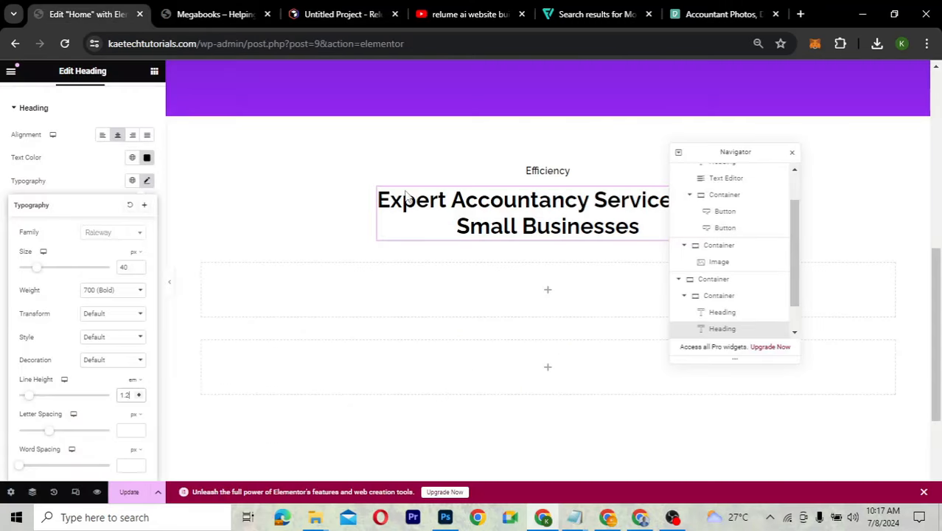
pyautogui.click(326, 14)
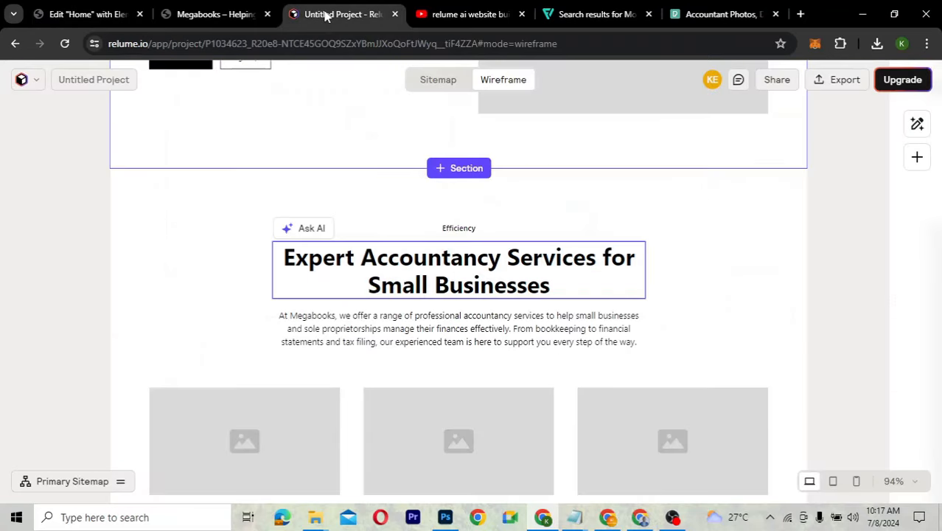
pyautogui.click(400, 324)
pyautogui.doubleClick(400, 321)
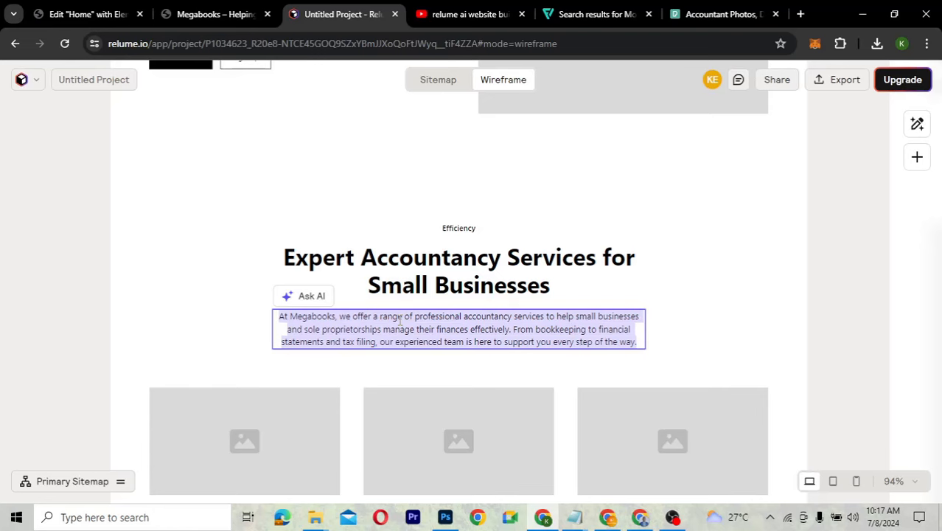
# In Elementor, copy the hero section's text editor widget and paste it below the Efficiency section's large heading
pyautogui.click(89, 14)
pyautogui.scroll(4, 472, 180)
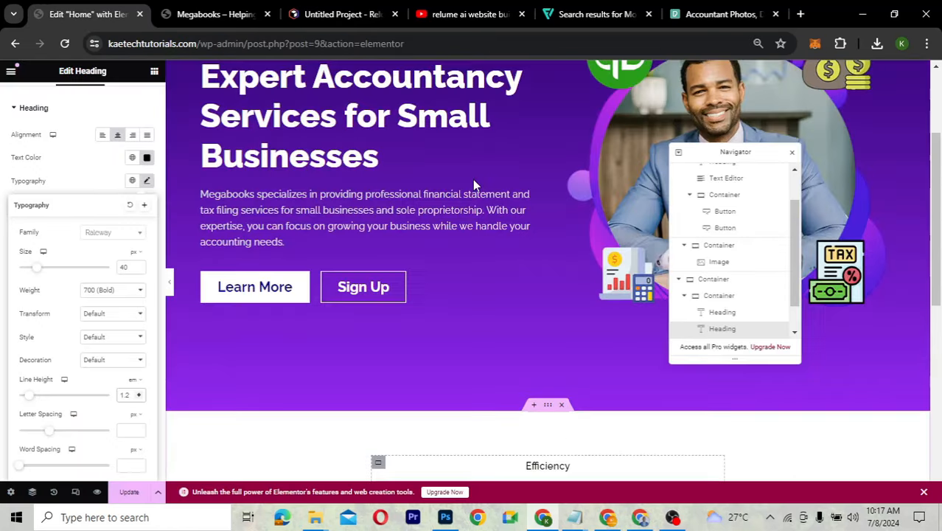
pyautogui.scroll(-1, 420, 210)
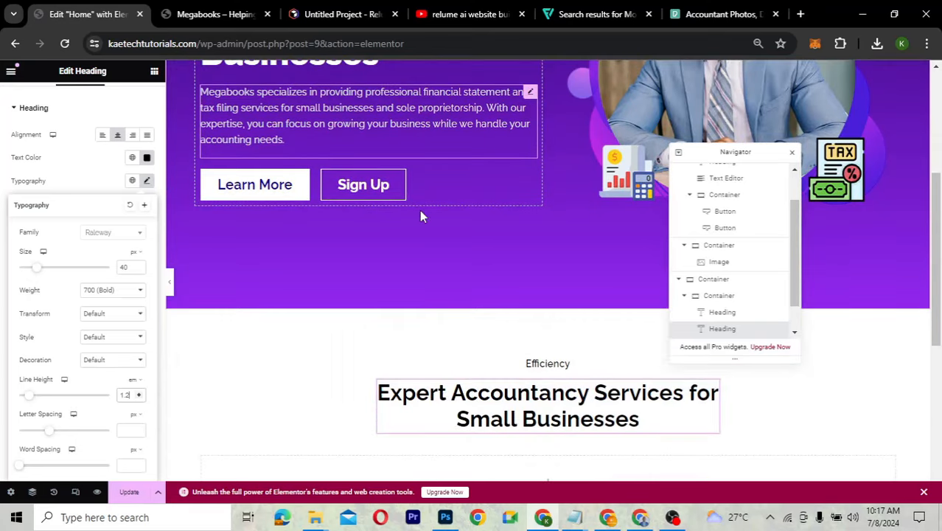
pyautogui.scroll(1, 419, 210)
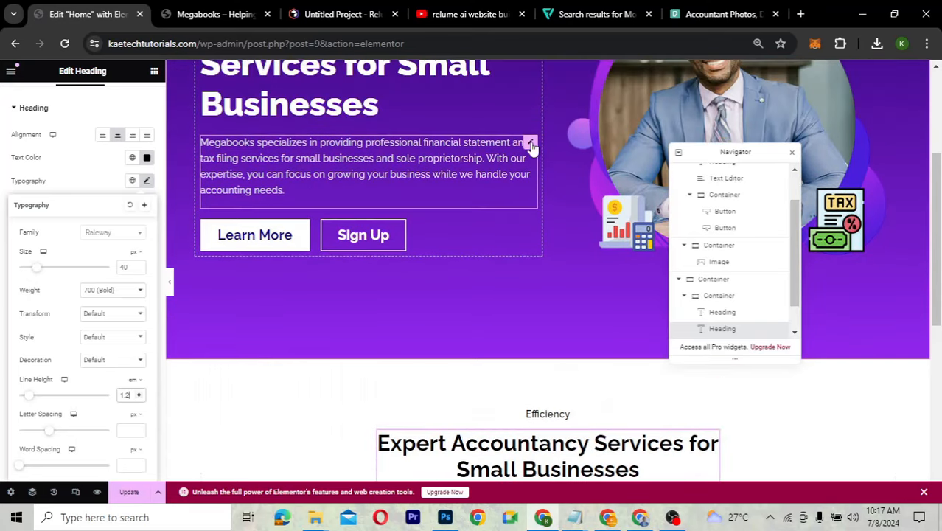
pyautogui.click(532, 147)
pyautogui.rightClick(531, 147)
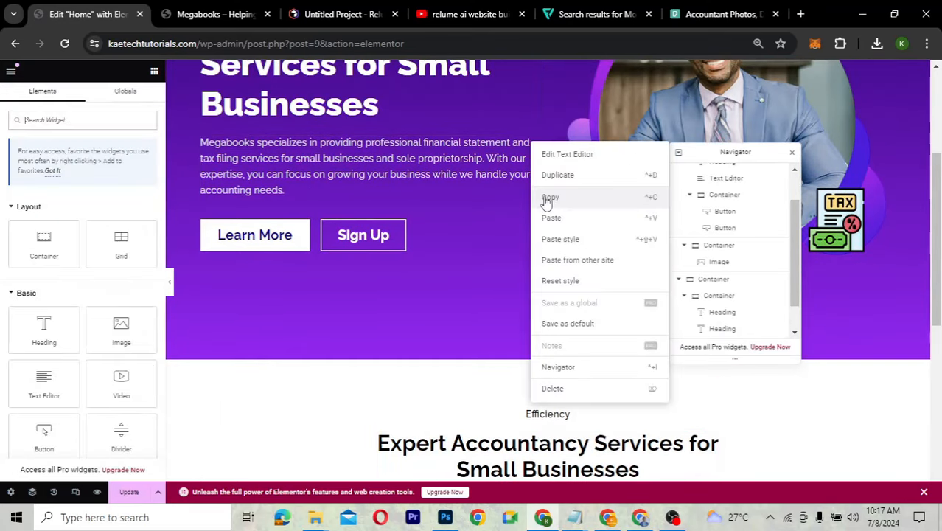
pyautogui.click(550, 198)
pyautogui.scroll(-5, 547, 221)
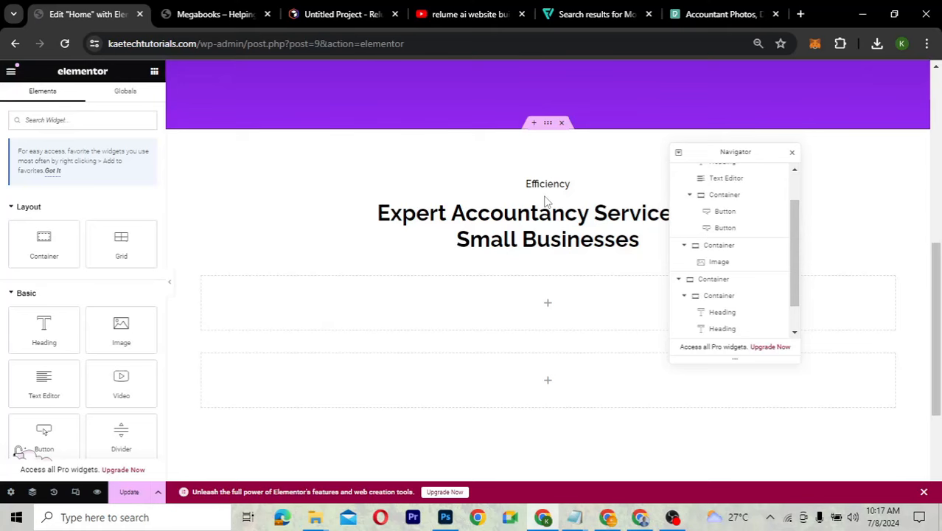
pyautogui.rightClick(522, 233)
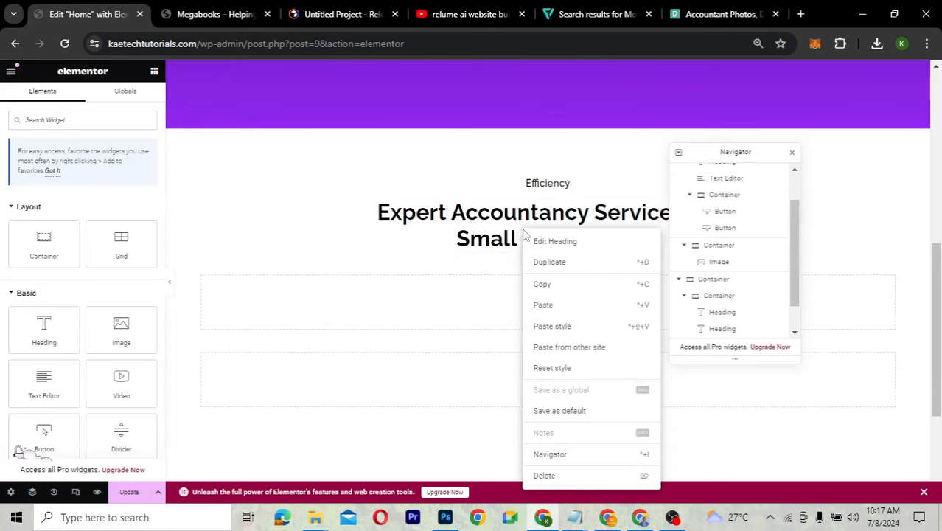
pyautogui.click(547, 308)
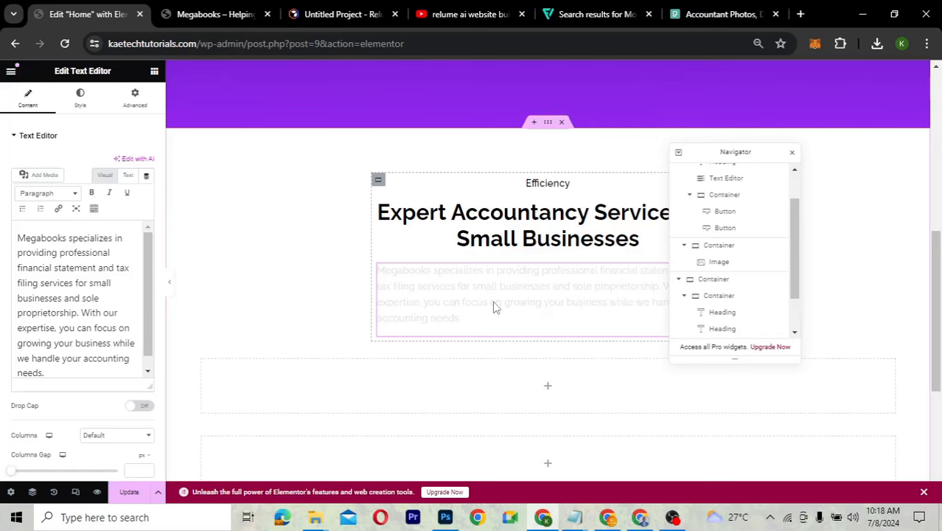
# Change the pasted paragraph's text color to a dark gray
pyautogui.click(83, 99)
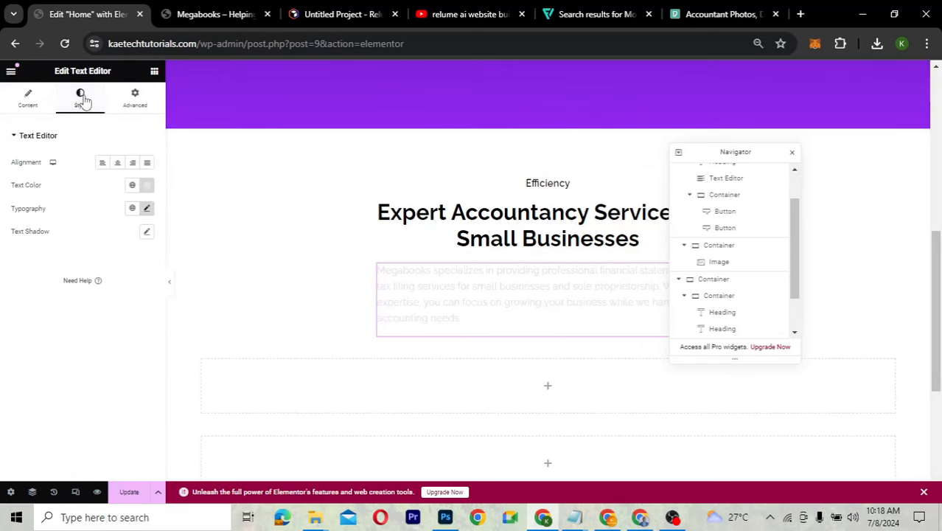
pyautogui.click(148, 185)
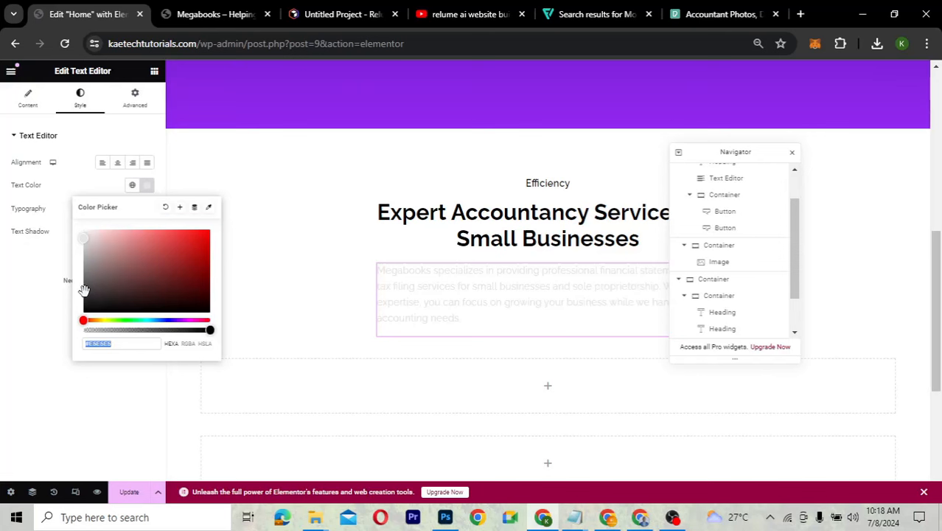
pyautogui.click(83, 289)
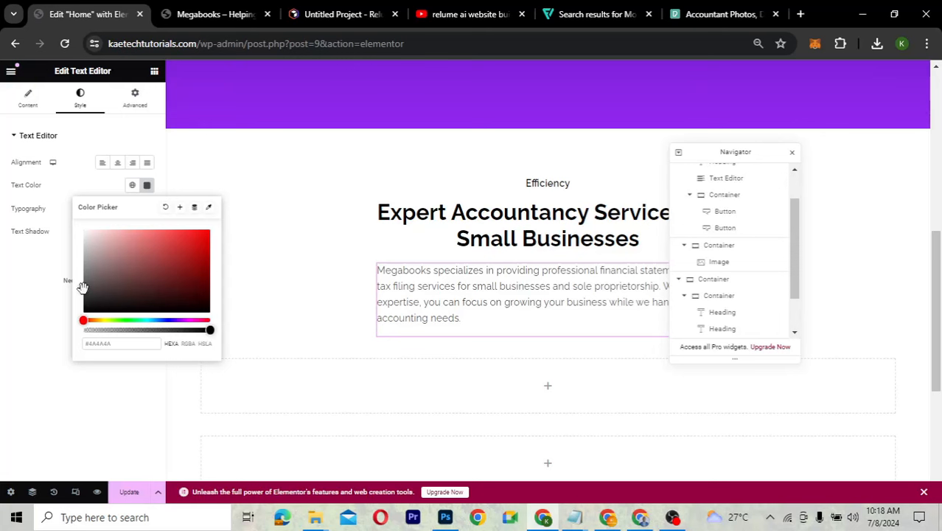
pyautogui.click(83, 288)
pyautogui.click(80, 297)
pyautogui.click(17, 300)
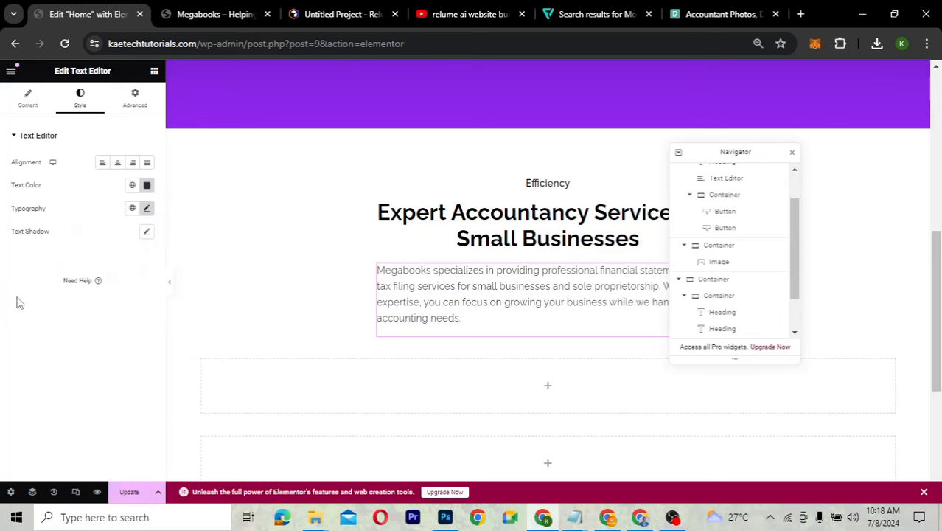
# Set the pasted paragraph's font weight to 500 (Medium)
pyautogui.click(146, 210)
pyautogui.click(108, 318)
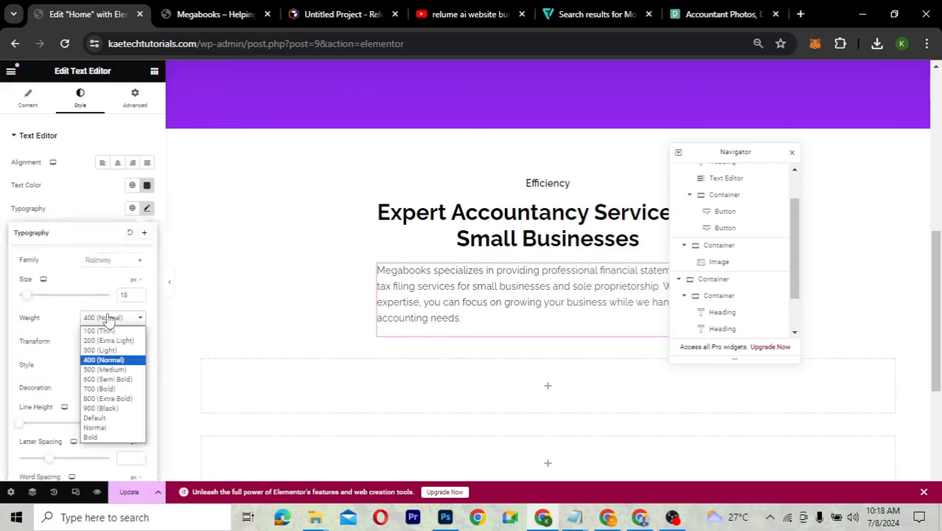
pyautogui.click(102, 372)
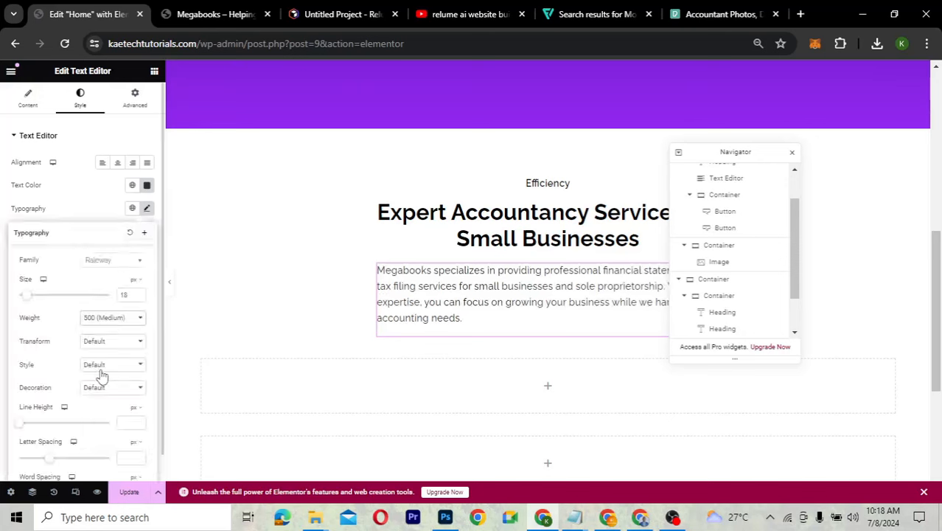
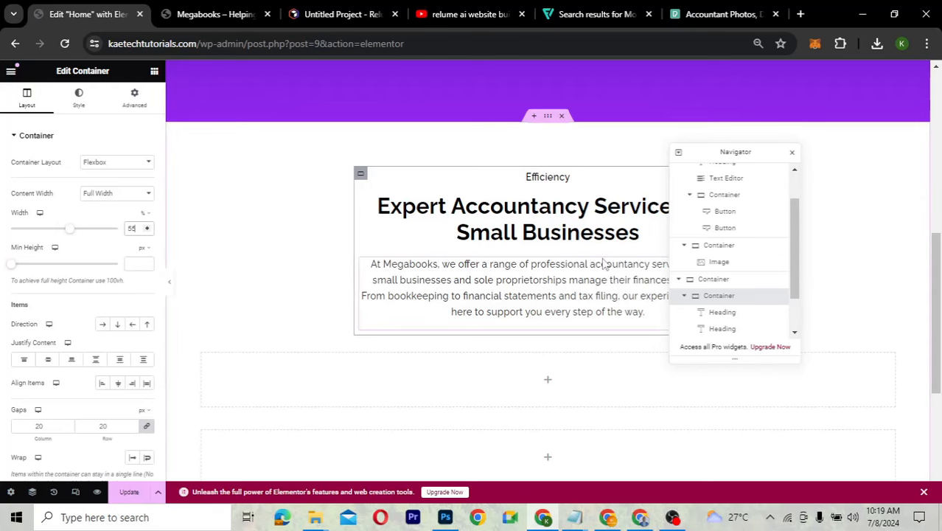
# Compare the Efficiency section with the Relume wireframe and examine the service cards and buttons below its paragraph
pyautogui.scroll(-2, 603, 264)
pyautogui.scroll(2, 603, 264)
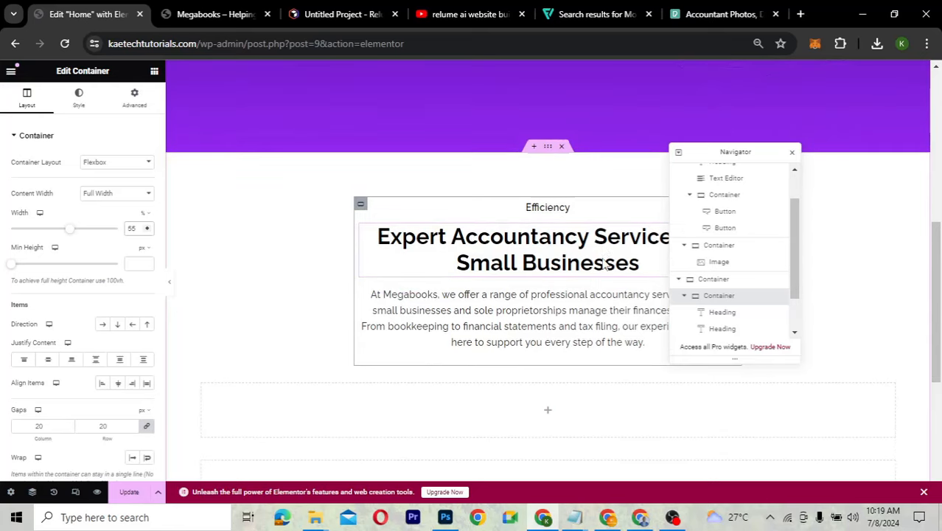
pyautogui.scroll(-1, 603, 263)
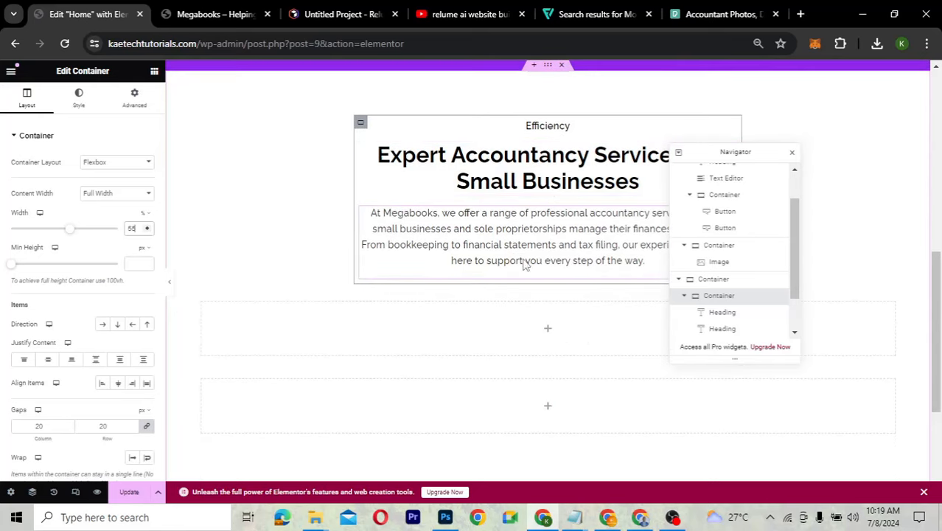
pyautogui.scroll(2, 530, 241)
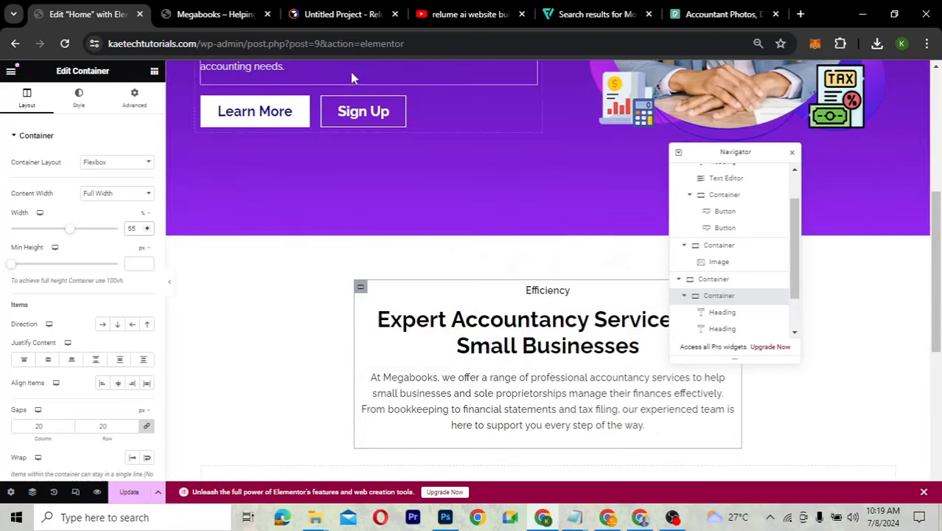
pyautogui.click(311, 15)
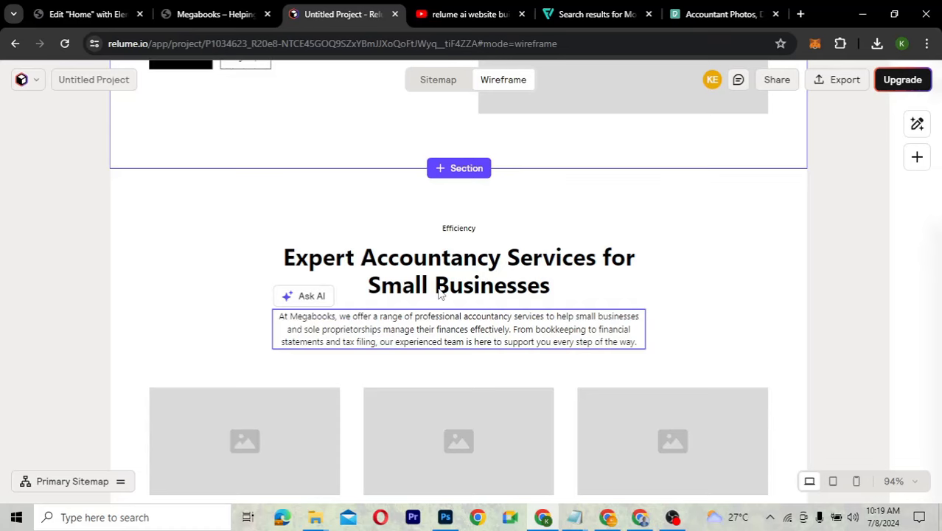
pyautogui.scroll(-3, 437, 290)
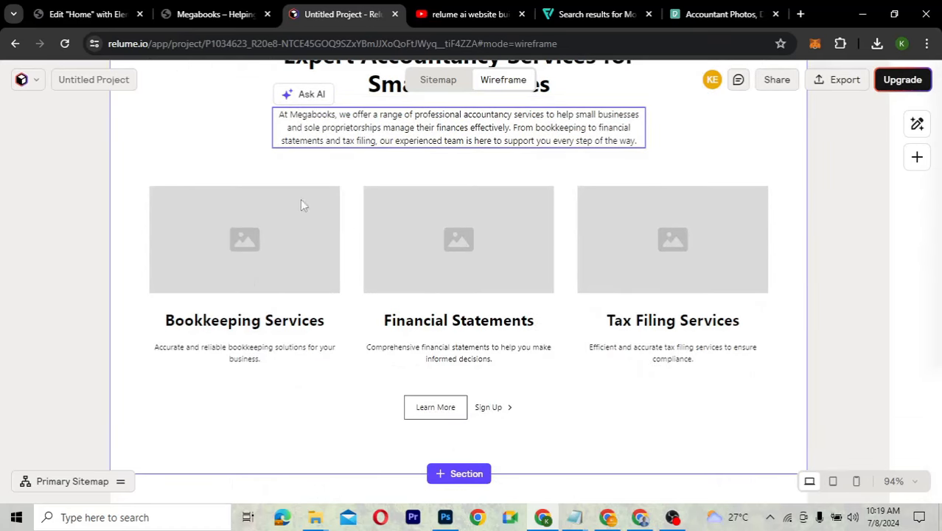
# In Elementor, match the Efficiency text container to the wireframe's proportions by setting its width to 65%
pyautogui.click(94, 14)
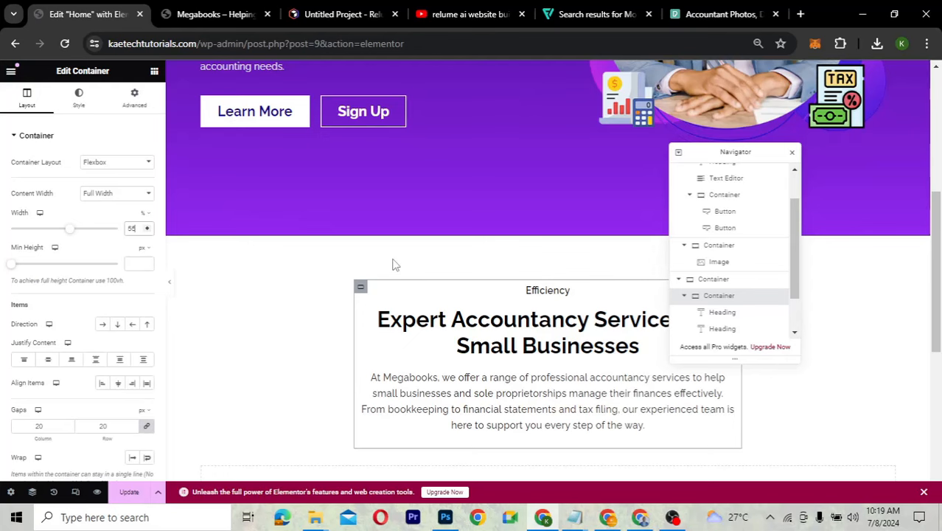
pyautogui.click(345, 14)
pyautogui.scroll(2, 389, 185)
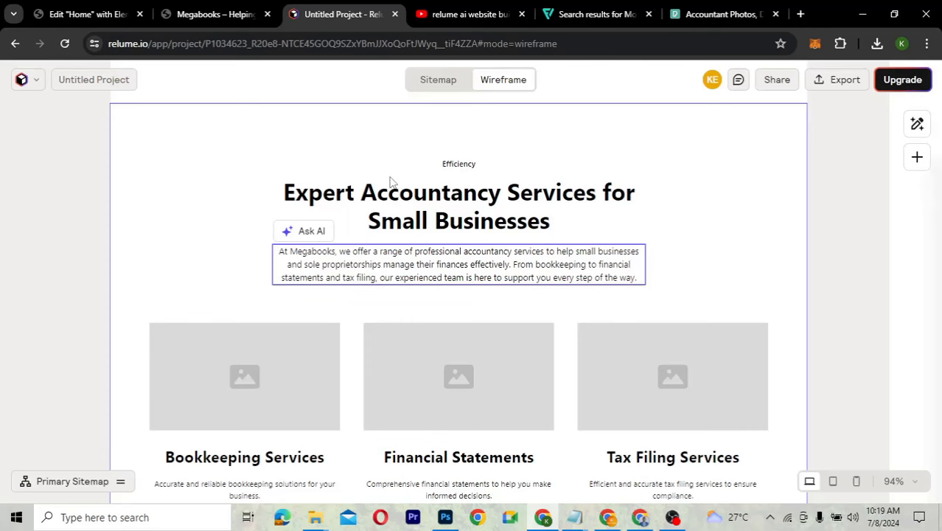
pyautogui.click(96, 14)
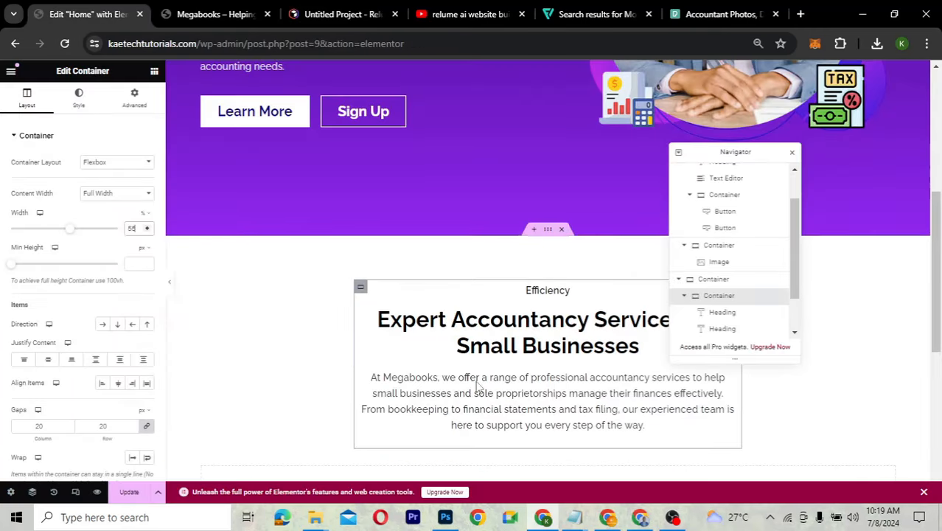
pyautogui.scroll(-2, 497, 412)
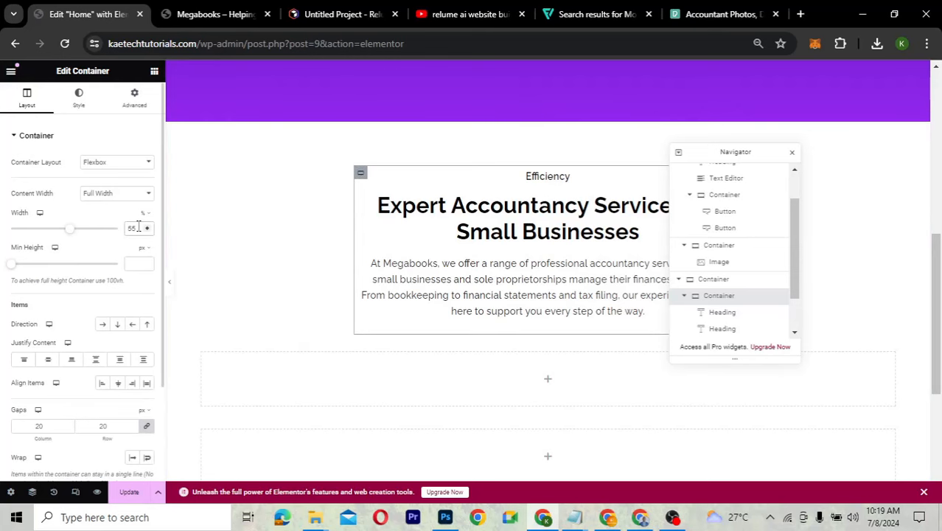
pyautogui.press('BackSpace')
pyautogui.press('BackSpace')
pyautogui.write('65')
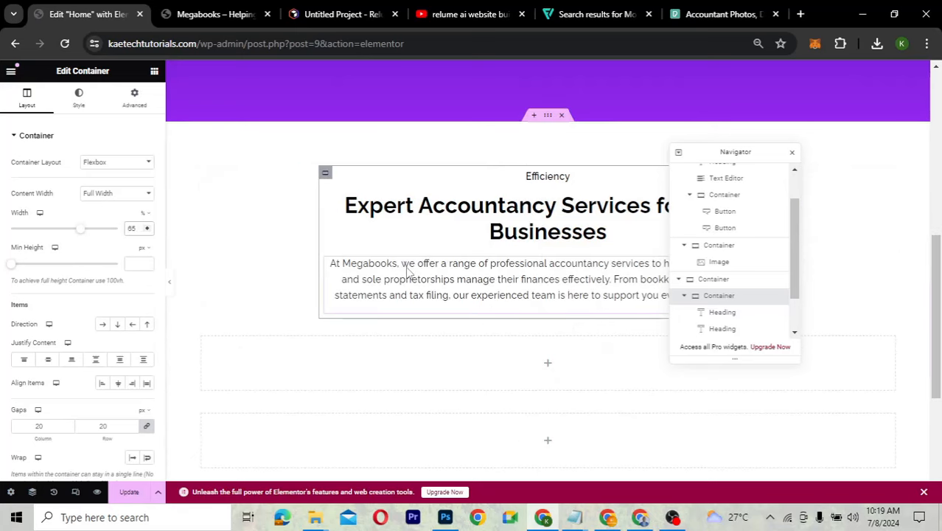
# Set the font size of the "Expert Accountancy Services for Small Businesses" heading to 45 px
pyautogui.click(552, 224)
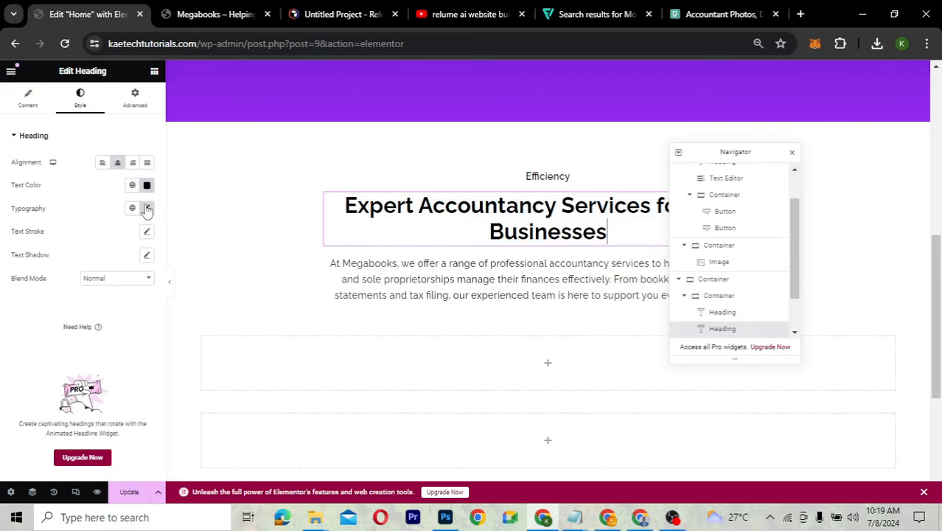
pyautogui.click(147, 208)
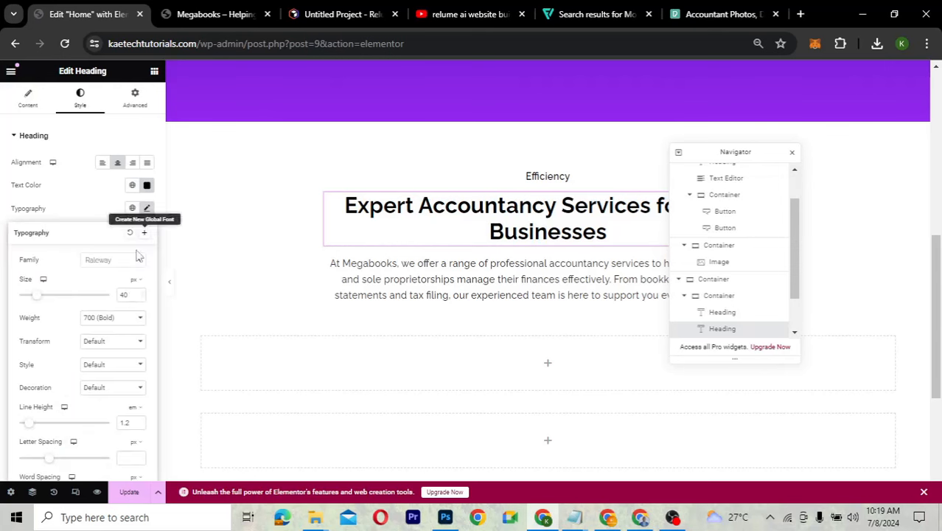
pyautogui.click(131, 297)
pyautogui.press('BackSpace')
pyautogui.write('5')
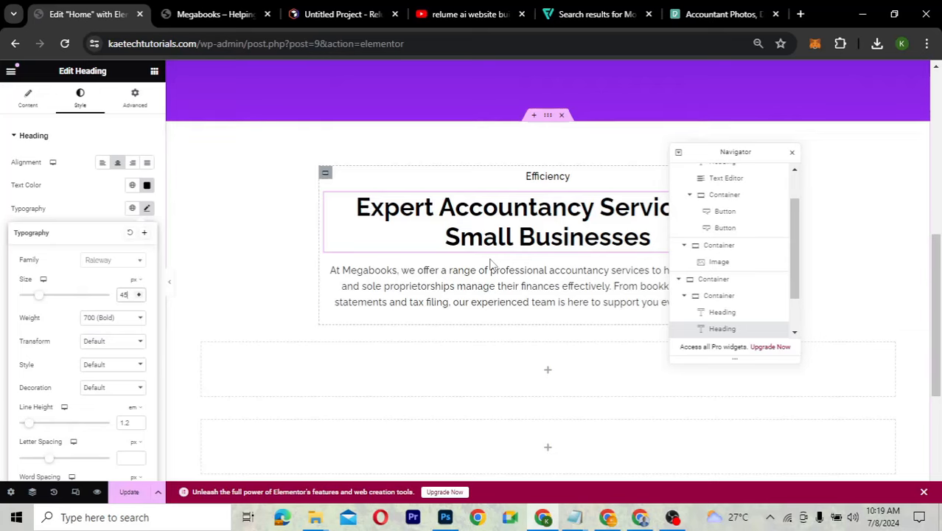
pyautogui.scroll(-3, 492, 264)
pyautogui.scroll(2, 492, 264)
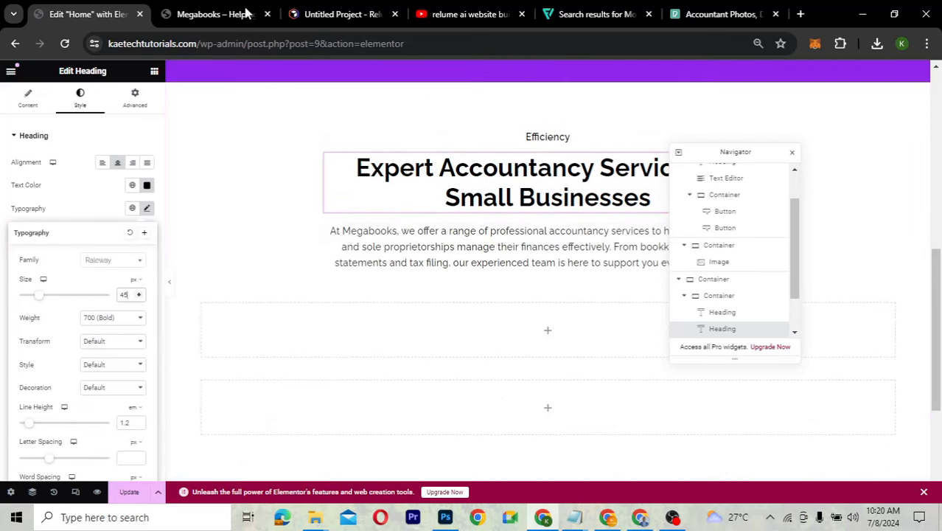
# Nest a new container inside the first empty container below the paragraph and set the outer container's direction to row
pyautogui.click(320, 17)
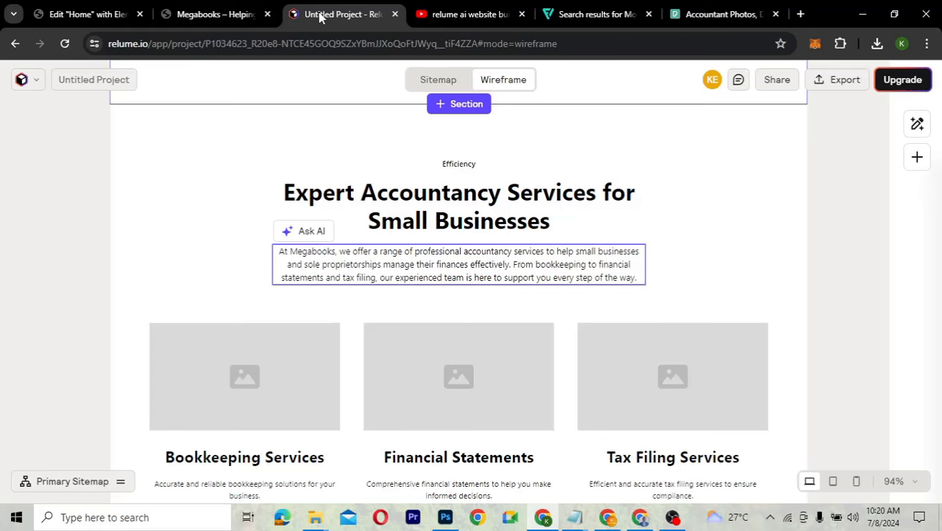
pyautogui.click(96, 14)
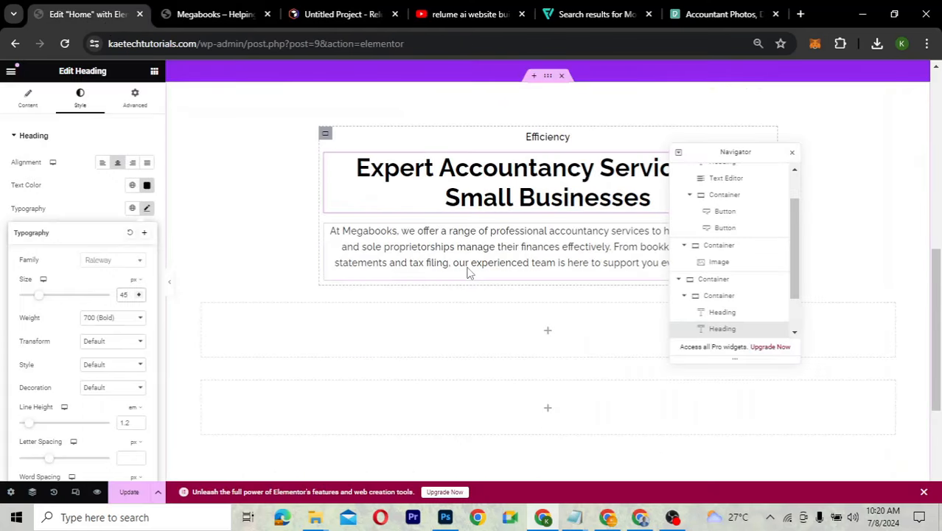
pyautogui.scroll(-2, 467, 271)
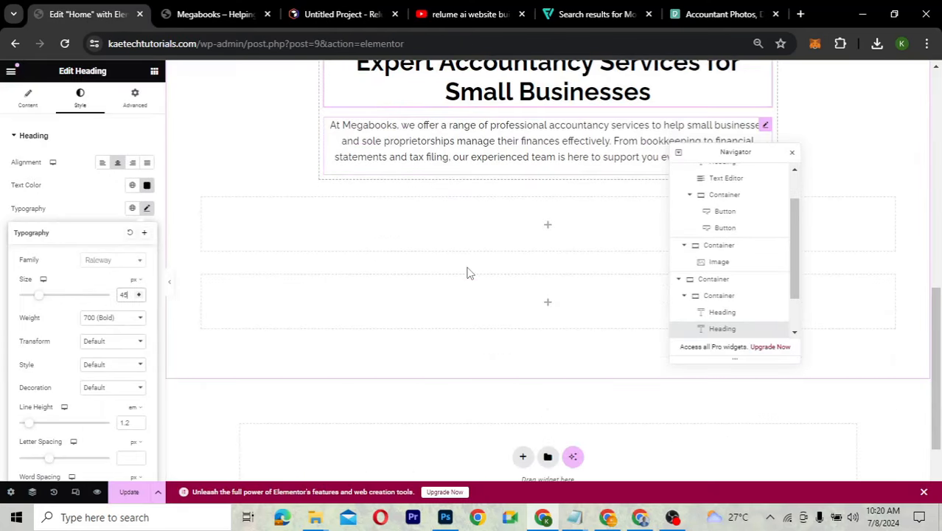
pyautogui.click(547, 227)
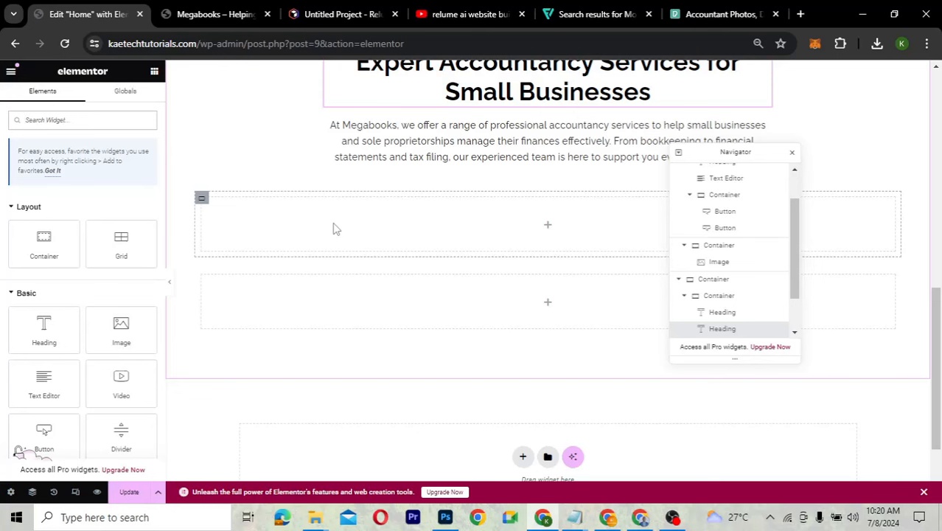
pyautogui.moveTo(52, 246); pyautogui.dragTo(251, 219)
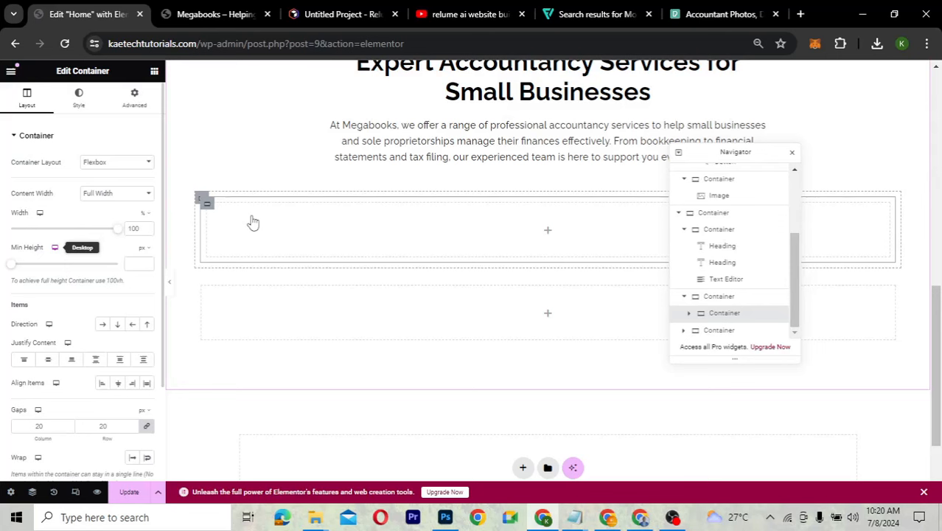
pyautogui.click(200, 199)
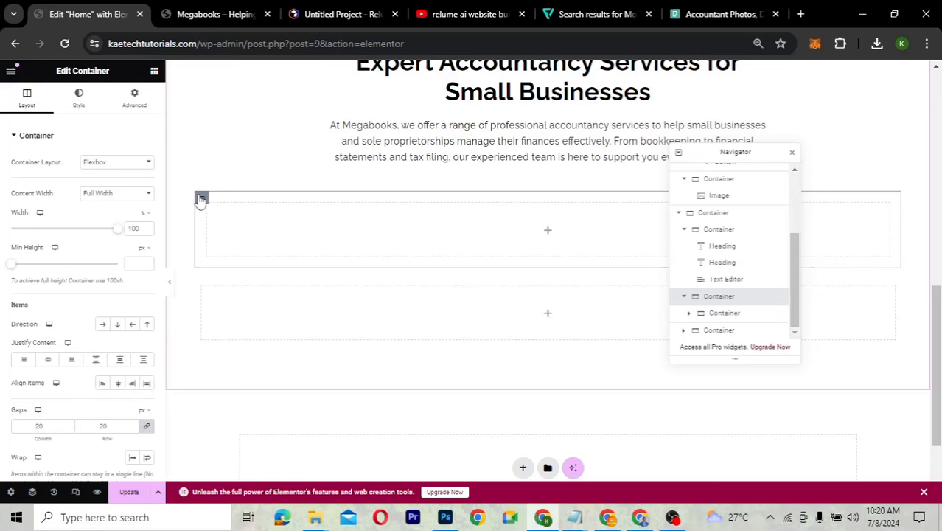
pyautogui.click(104, 328)
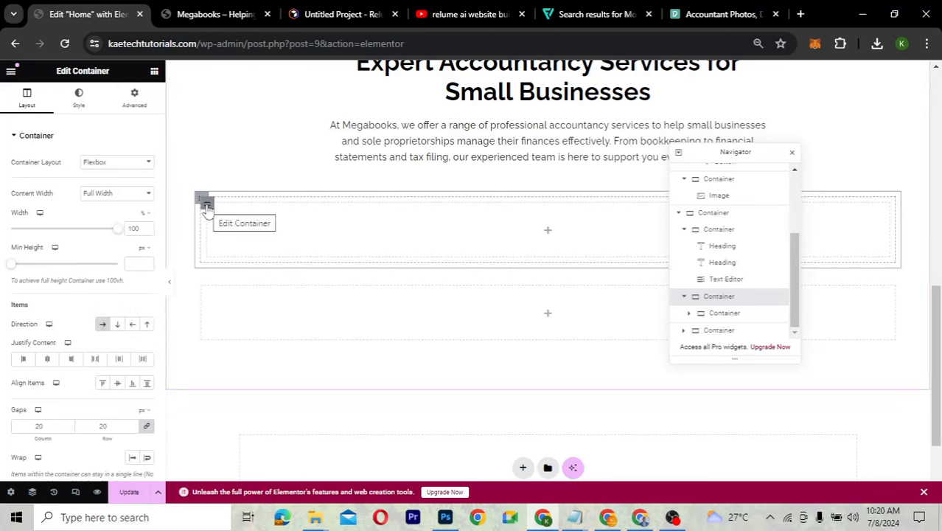
# Duplicate the nested container twice to form three equal columns in the row
pyautogui.rightClick(207, 206)
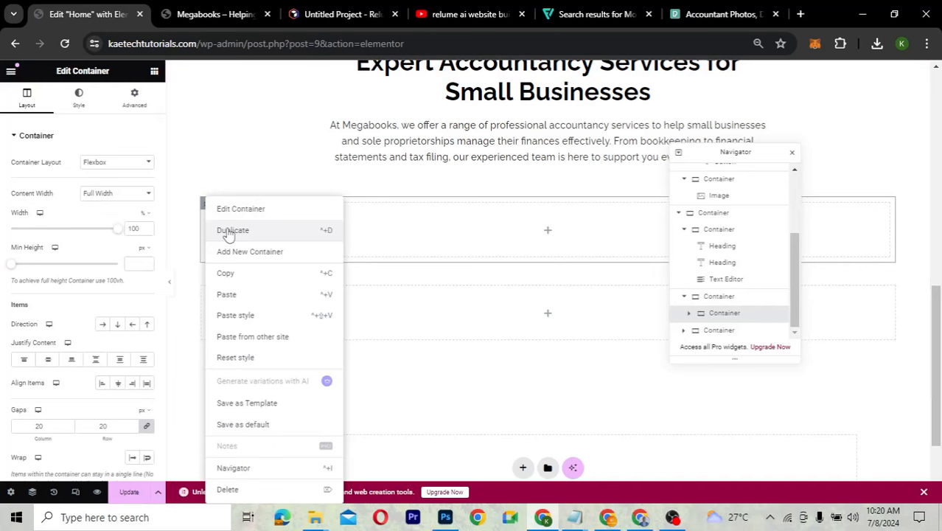
pyautogui.click(233, 230)
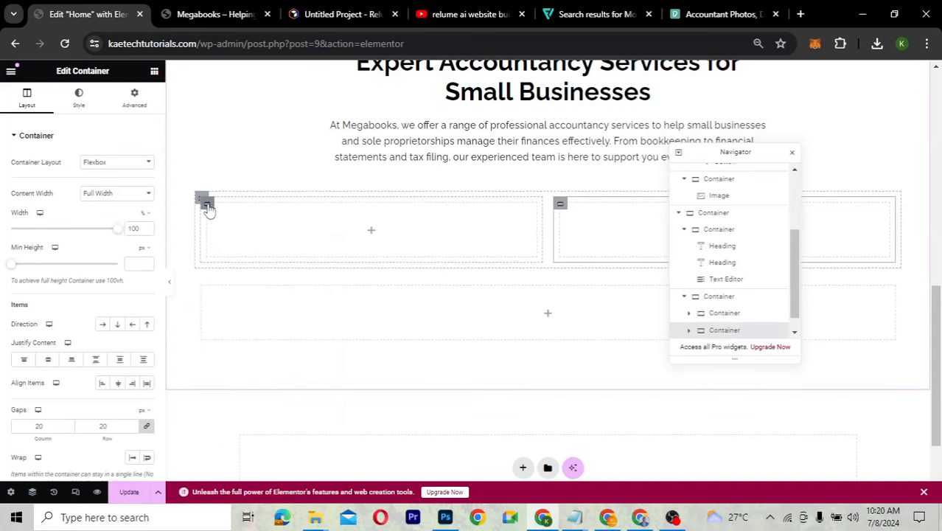
pyautogui.rightClick(209, 209)
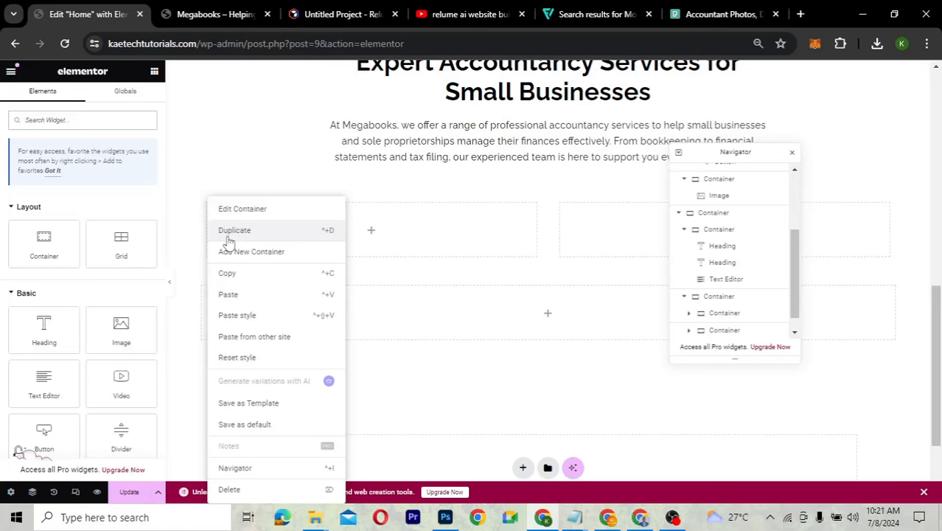
pyautogui.click(228, 236)
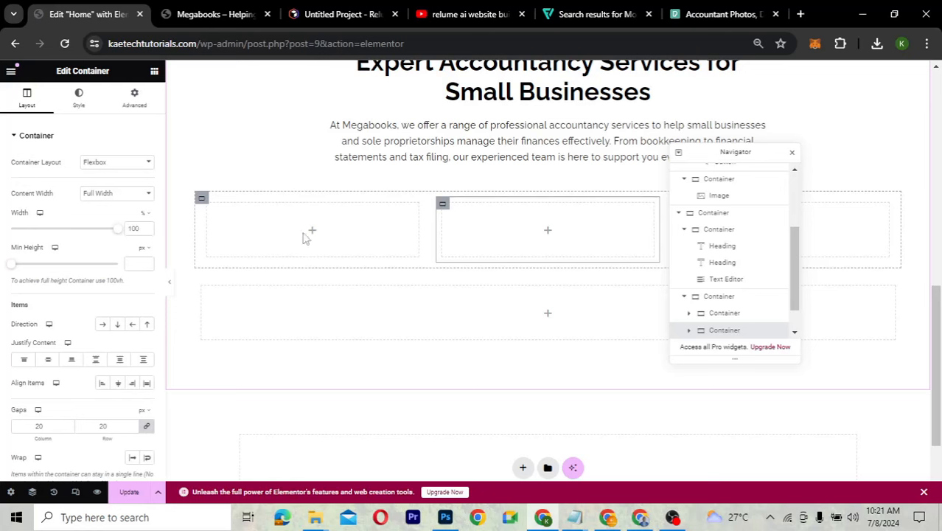
# Set the three-column row container's width to 80% and preview the section without the editing controls
pyautogui.click(200, 200)
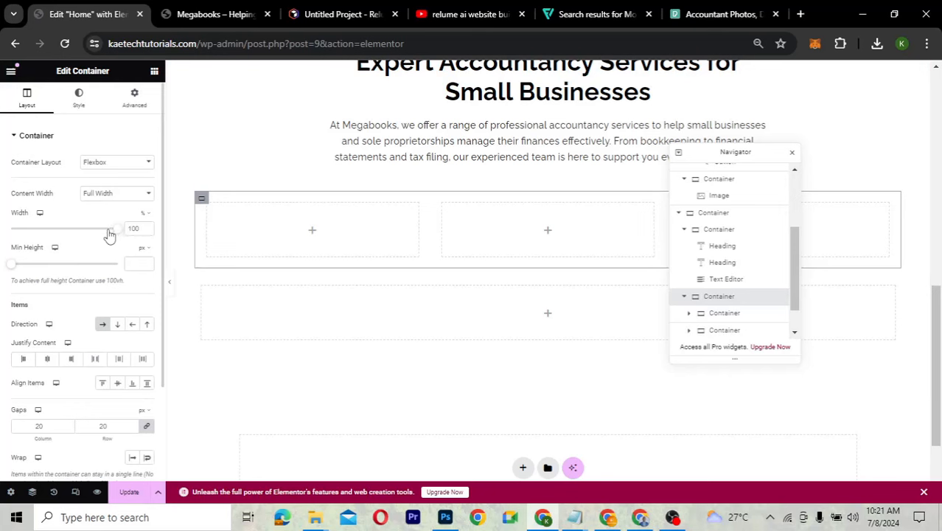
pyautogui.moveTo(108, 231); pyautogui.dragTo(98, 229)
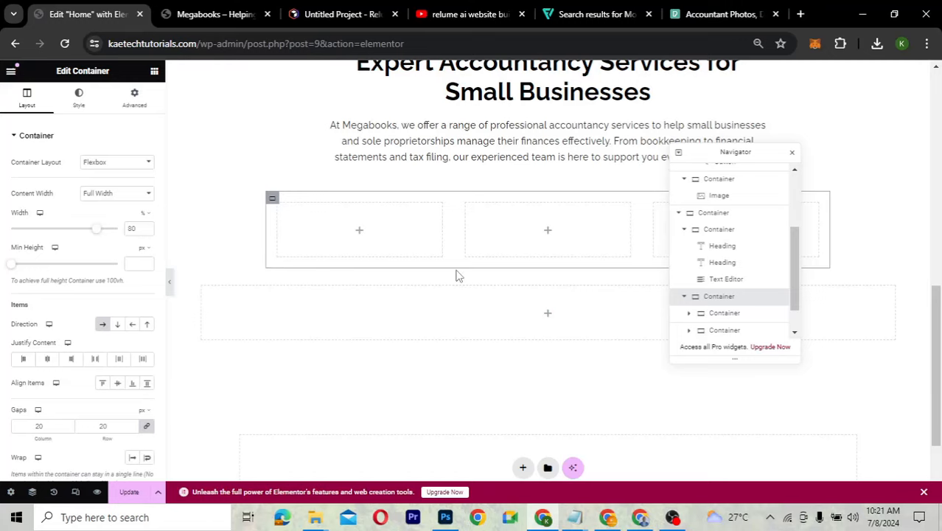
pyautogui.hotkey('ctrl', 'p')
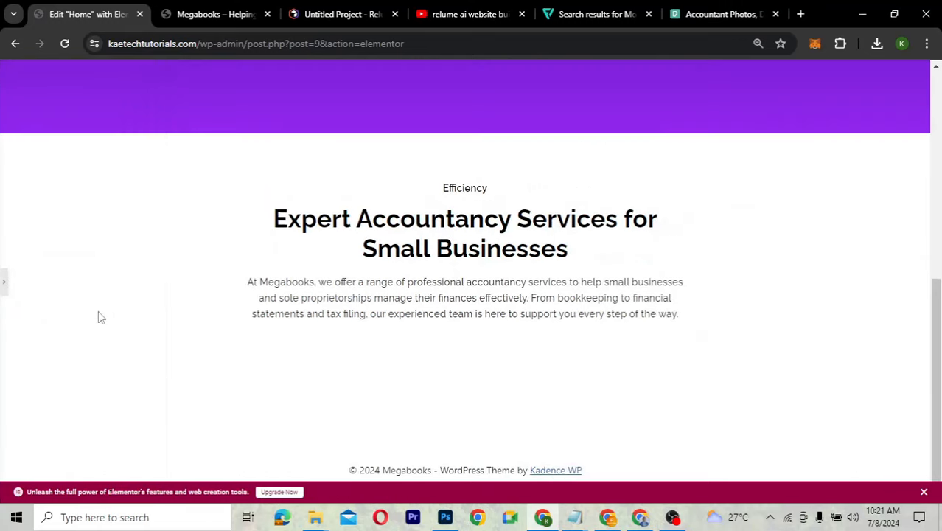
pyautogui.click(3, 280)
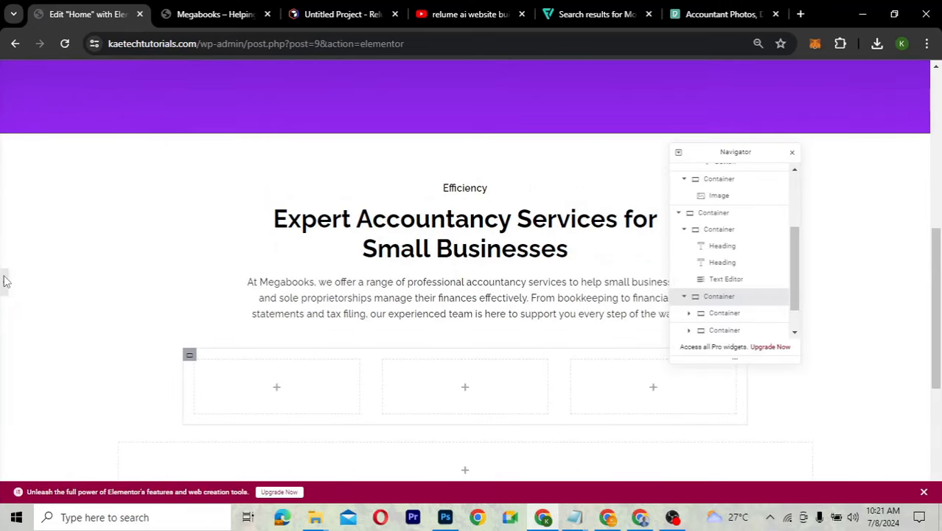
pyautogui.click(4, 281)
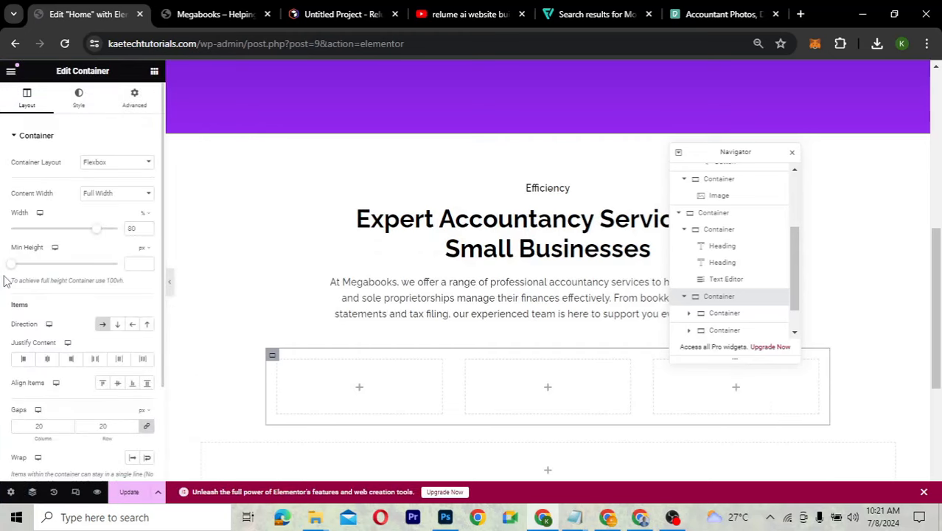
# Search the widgets for "box", check the wireframe's service cards, and add an Image Box to the row's first column
pyautogui.scroll(-2, 368, 344)
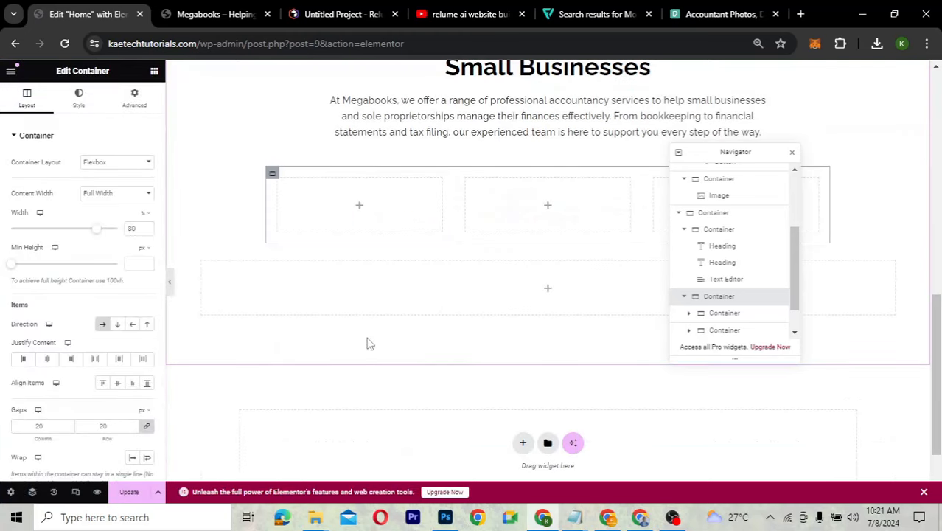
pyautogui.click(359, 207)
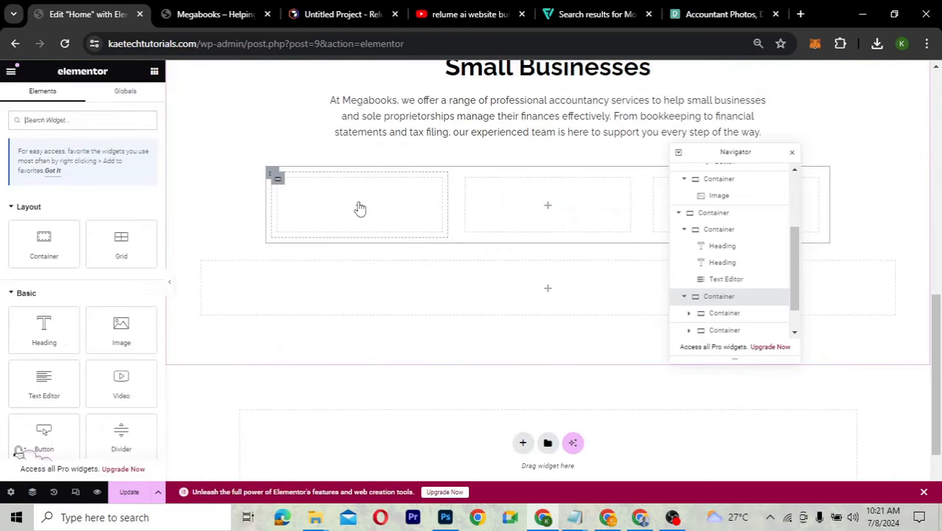
pyautogui.click(107, 119)
pyautogui.write('box')
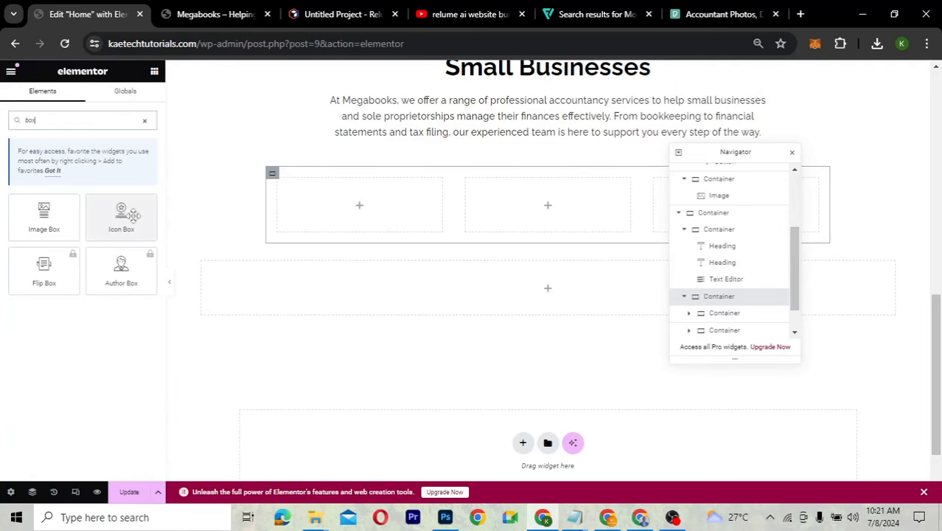
pyautogui.click(330, 15)
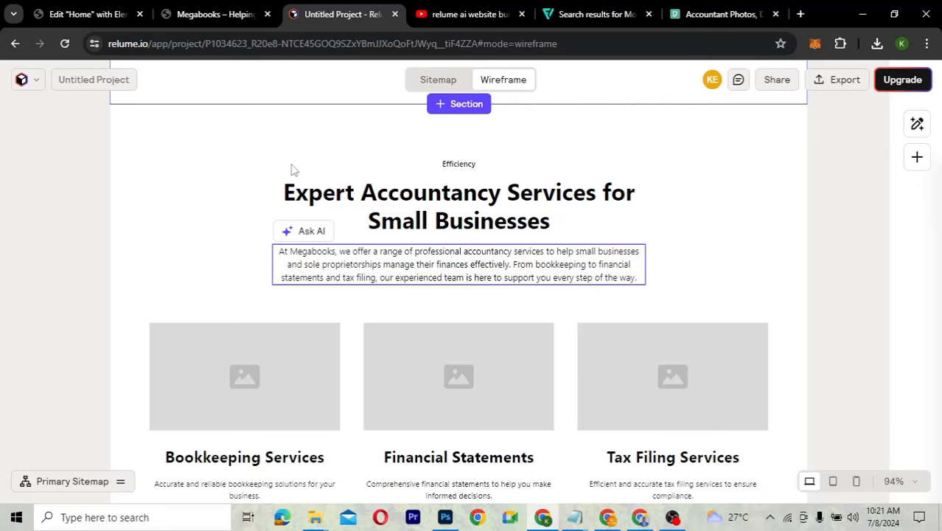
pyautogui.scroll(-2, 291, 169)
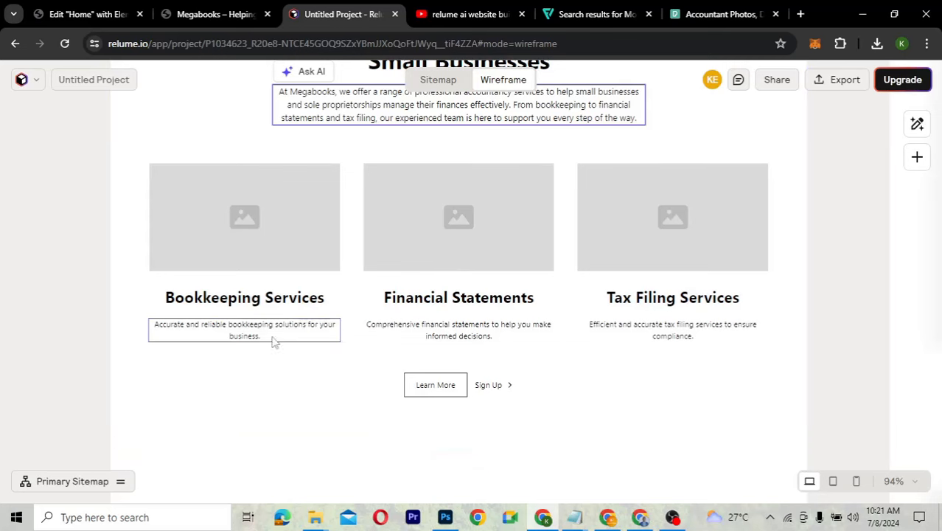
pyautogui.click(91, 13)
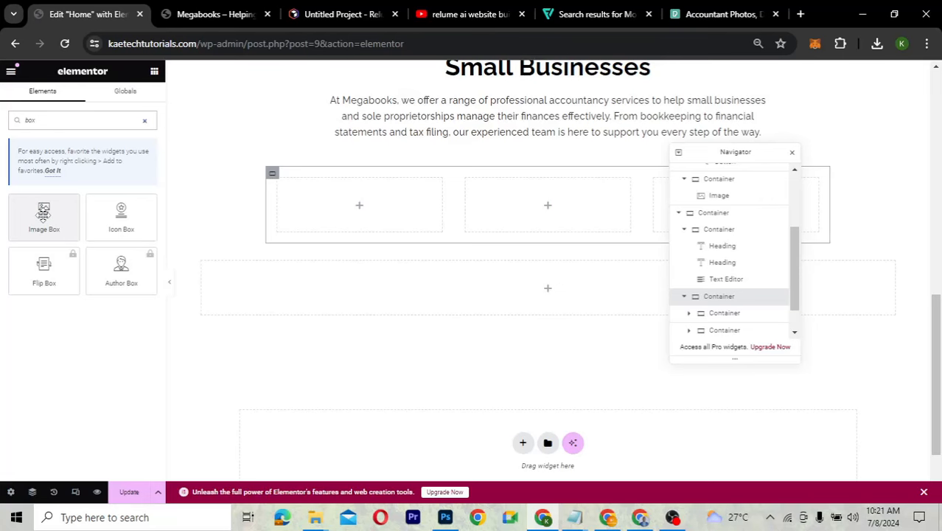
pyautogui.moveTo(44, 212); pyautogui.dragTo(310, 213)
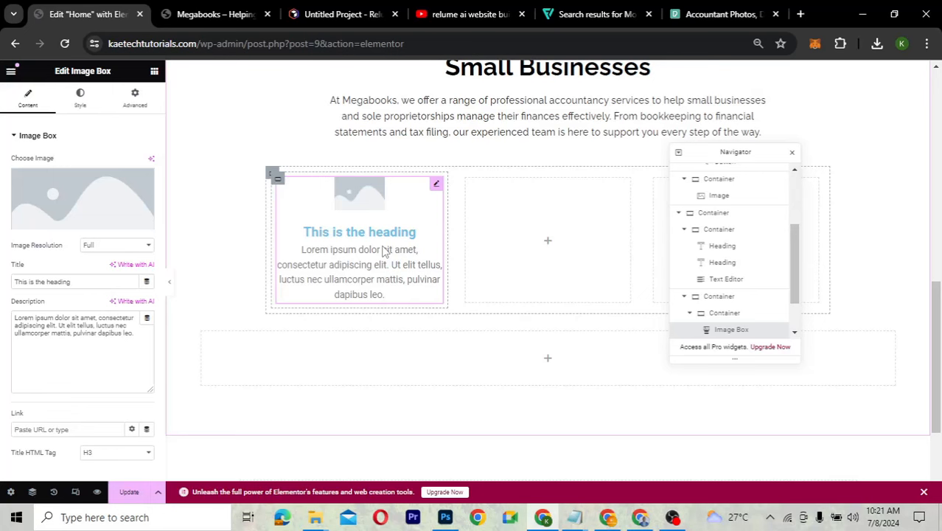
# Upload six Pexels photos (7821524, 8297051, 7821702, 7821716, 7821936 and 7821514) from the Downloads folder to the media library for the Image Box
pyautogui.click(82, 193)
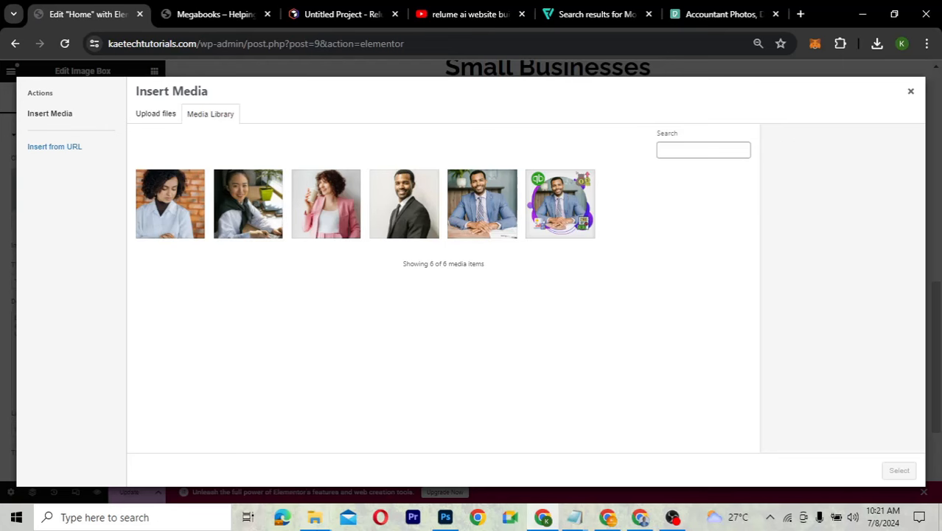
pyautogui.moveTo(314, 517)
pyautogui.click(369, 453)
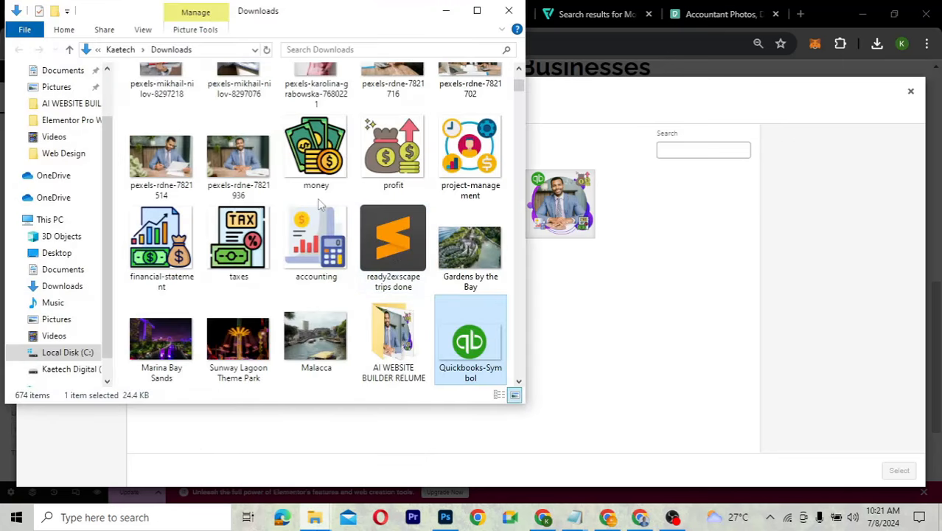
pyautogui.scroll(3, 319, 205)
pyautogui.click(404, 129)
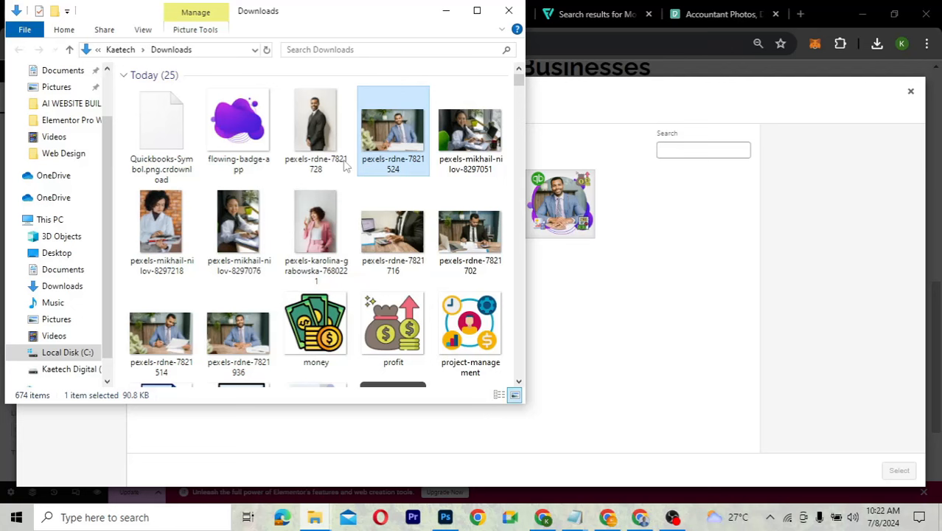
pyautogui.keyDown('ctrl'); pyautogui.click(457, 131); pyautogui.keyUp('ctrl')
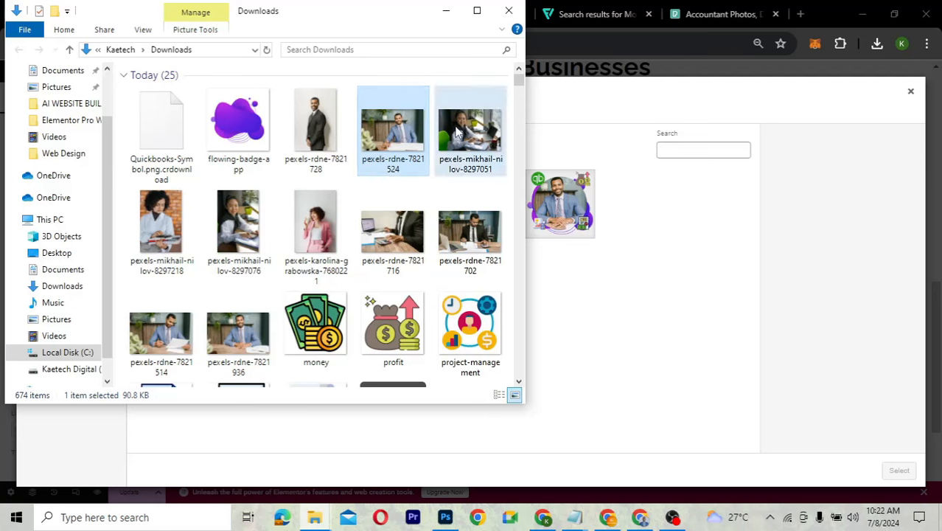
pyautogui.keyDown('ctrl'); pyautogui.click(461, 237); pyautogui.keyUp('ctrl')
pyautogui.keyDown('ctrl'); pyautogui.click(404, 237); pyautogui.keyUp('ctrl')
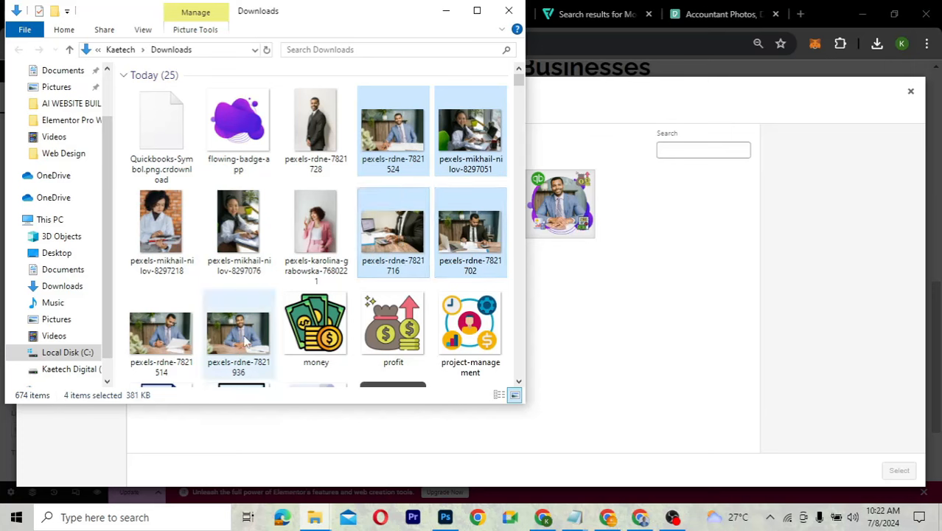
pyautogui.keyDown('ctrl'); pyautogui.click(171, 347); pyautogui.keyUp('ctrl')
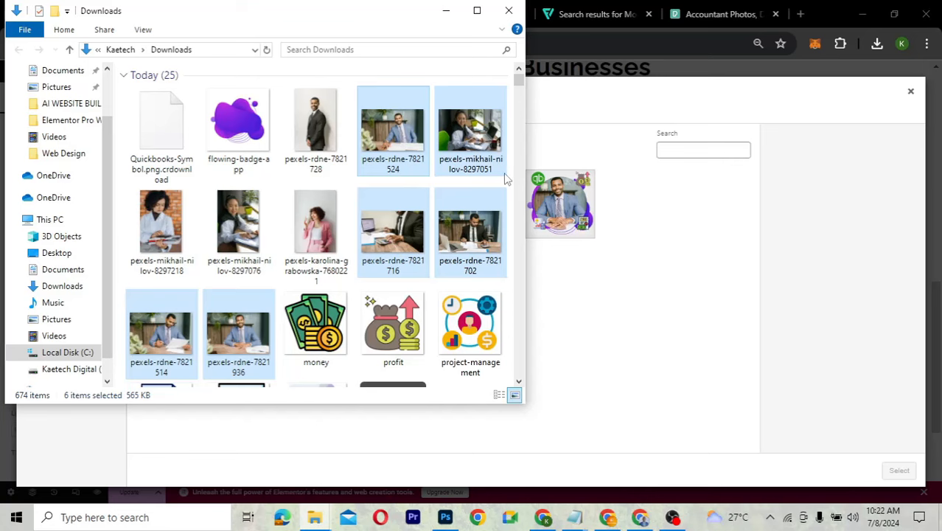
pyautogui.moveTo(504, 174); pyautogui.dragTo(615, 234)
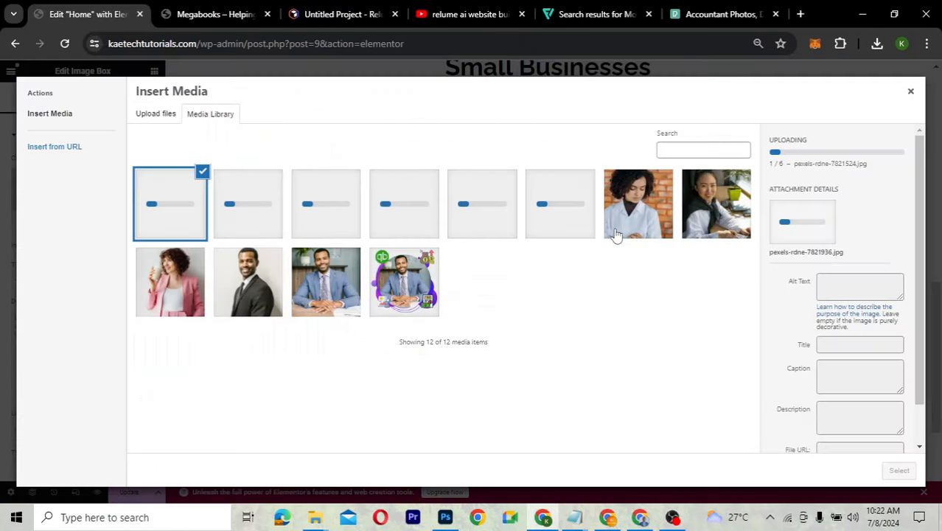
# Browse the Pexels accountant photos, open the black calculator and pen photo, and close Elementor's media library without inserting an image
pyautogui.click(697, 17)
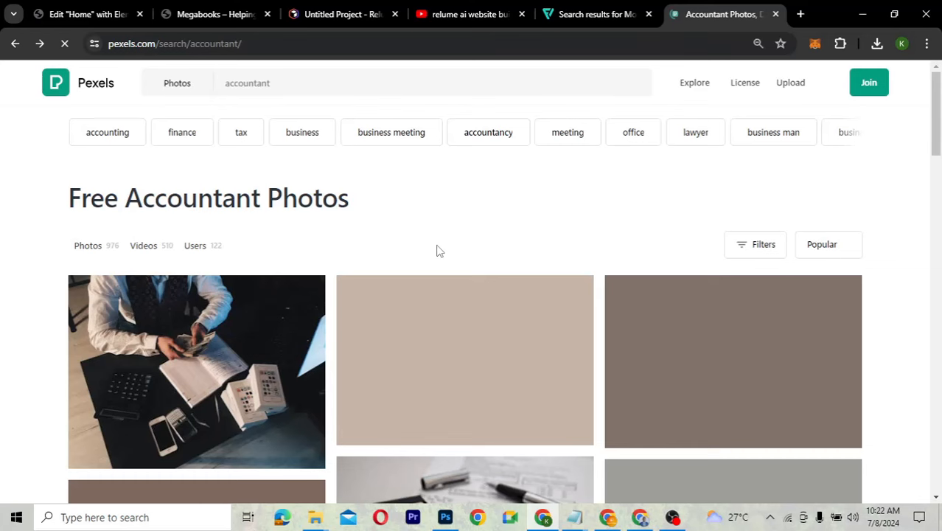
pyautogui.scroll(-5, 438, 255)
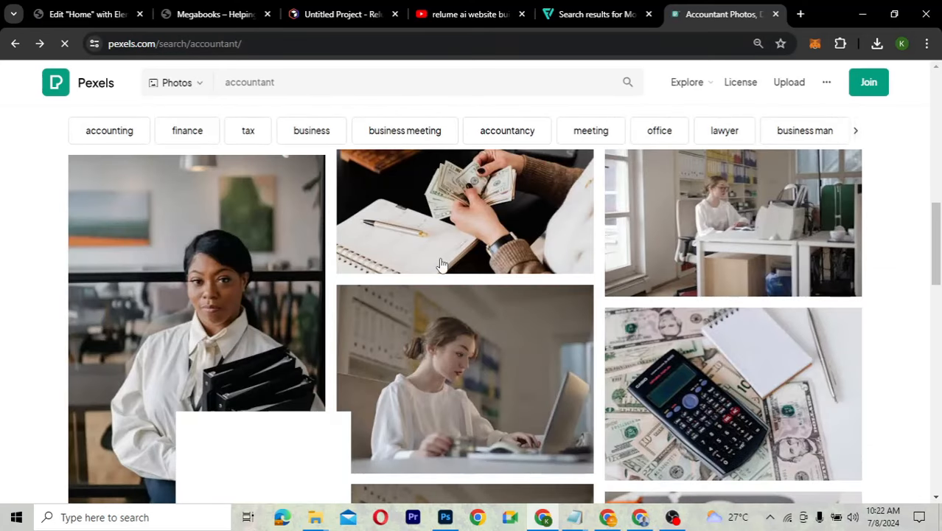
pyautogui.scroll(5, 441, 264)
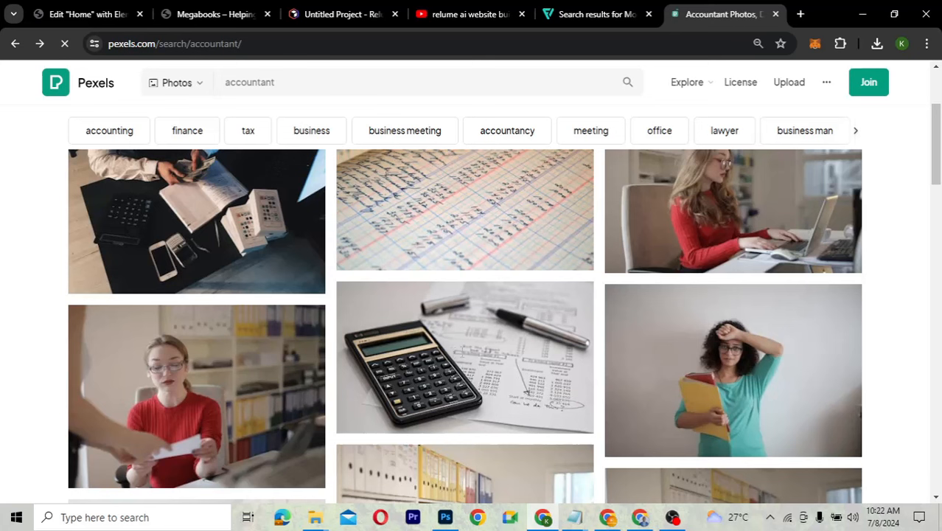
pyautogui.moveTo(465, 353)
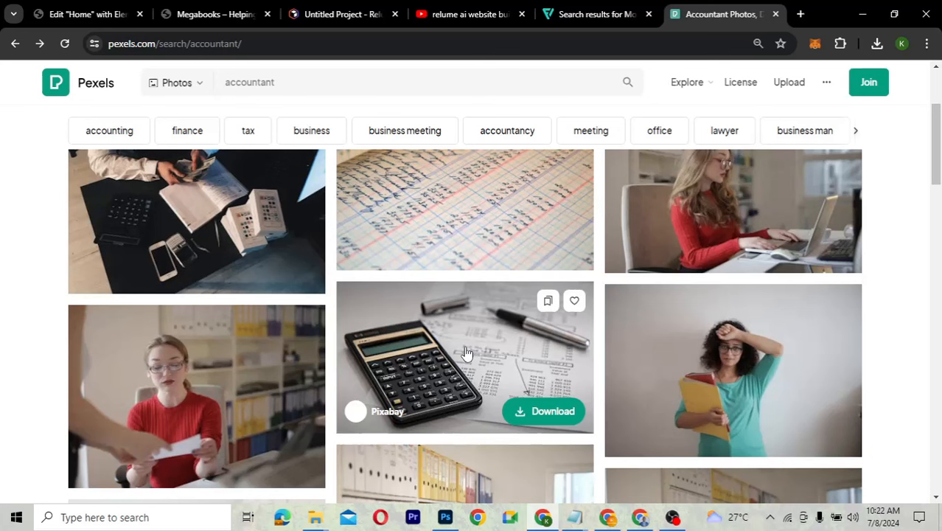
pyautogui.click(465, 353)
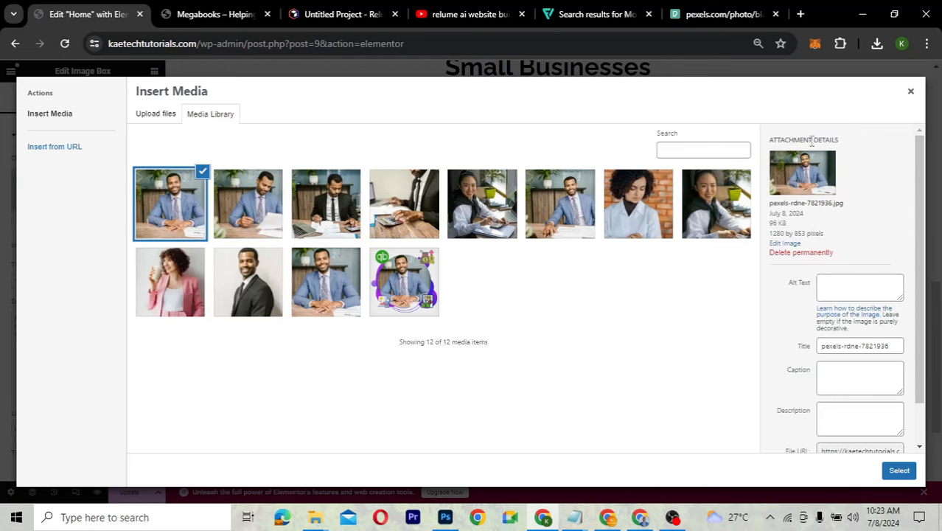
pyautogui.click(912, 92)
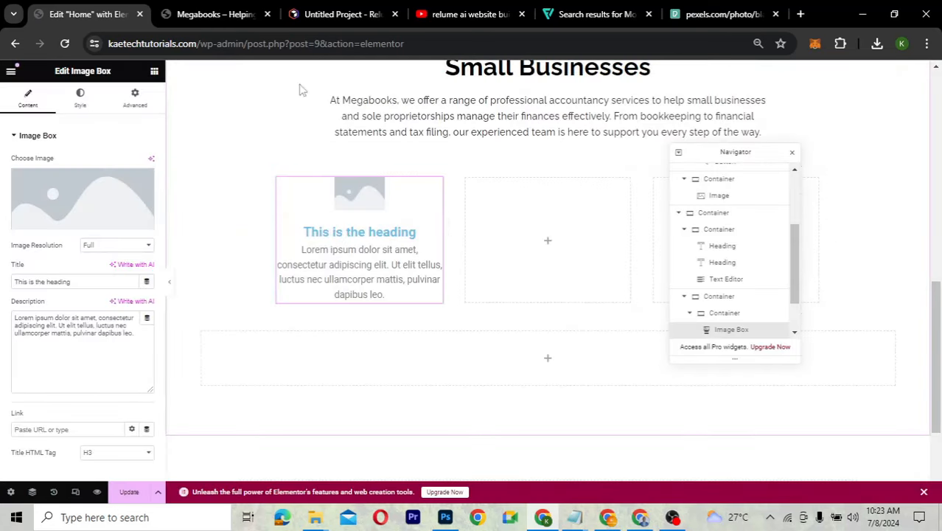
# Copy the first service card's heading from the Relume wireframe and set the Image Box title to "Bookkeeping Services"
pyautogui.click(324, 13)
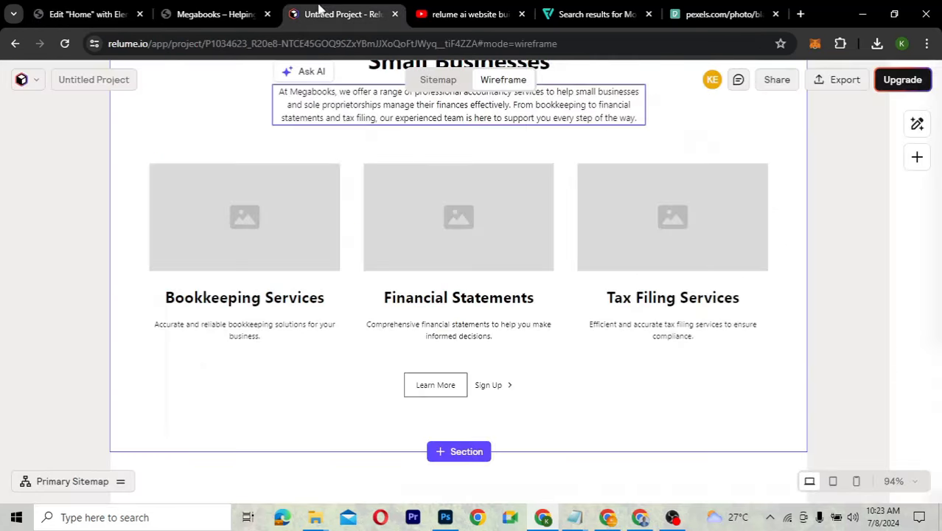
pyautogui.click(255, 302)
pyautogui.click(255, 299)
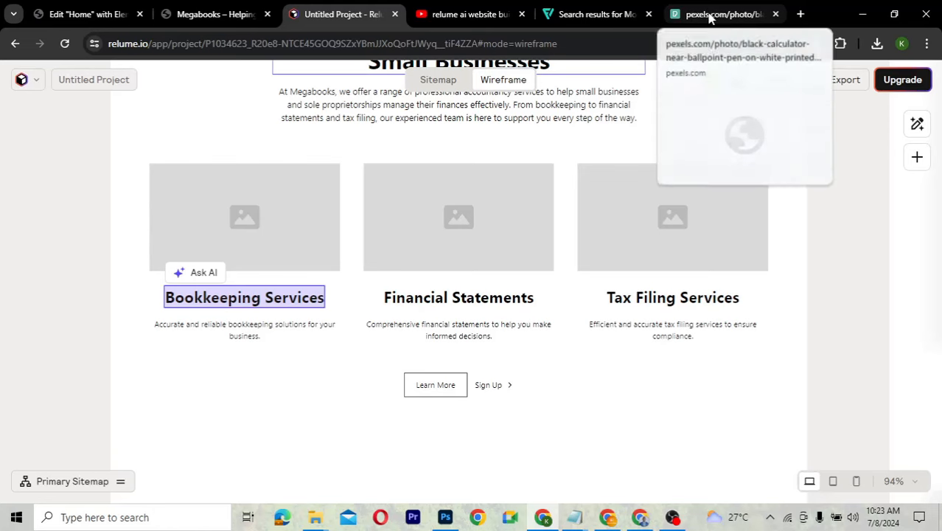
pyautogui.click(88, 14)
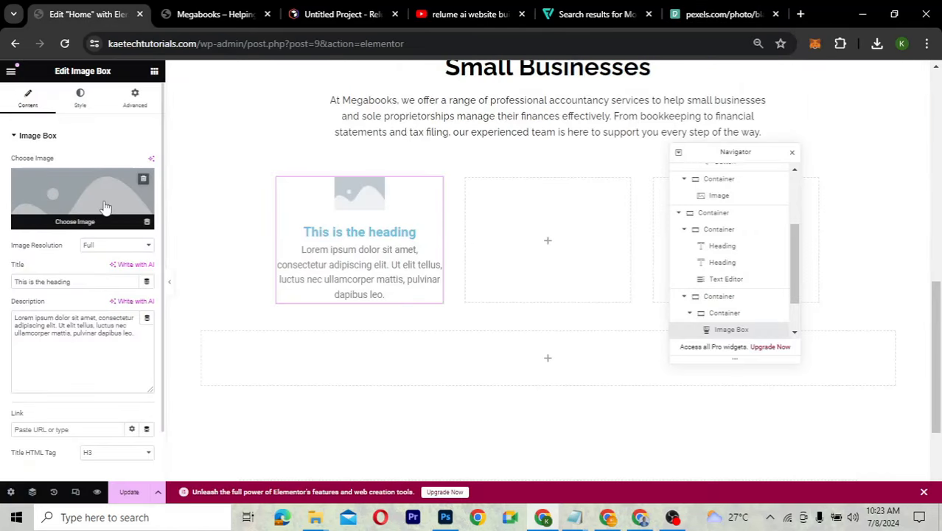
pyautogui.doubleClick(82, 282)
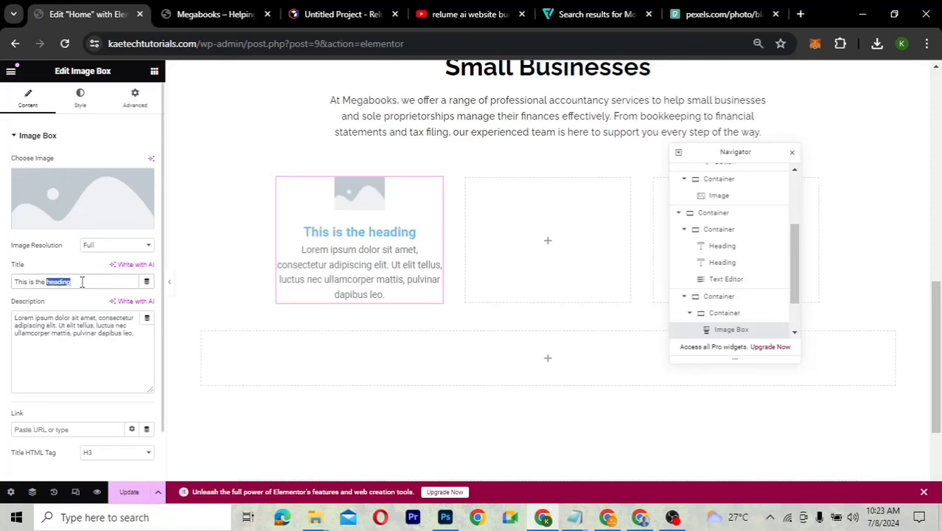
pyautogui.tripleClick(82, 282)
pyautogui.write('Bookkeeping Services')
# Replace the Image Box description with the wireframe's text "Accurate and reliable bookkeeping solutions for your business."
pyautogui.moveTo(82, 205)
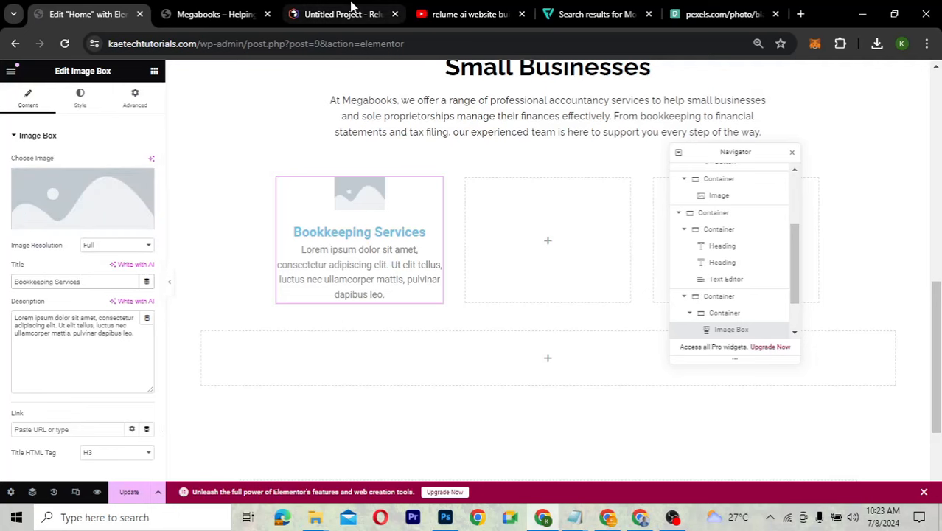
pyautogui.click(352, 7)
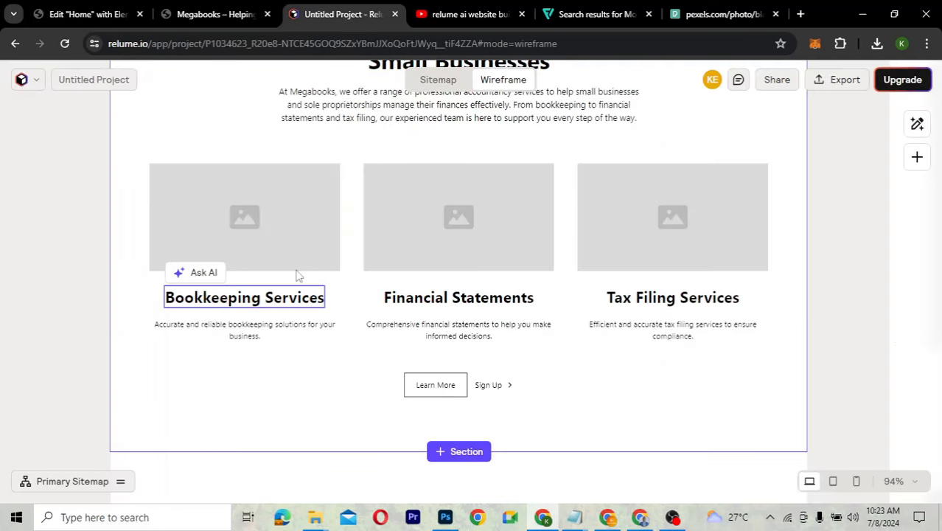
pyautogui.doubleClick(269, 329)
pyautogui.hotkey('ctrl', 'c')
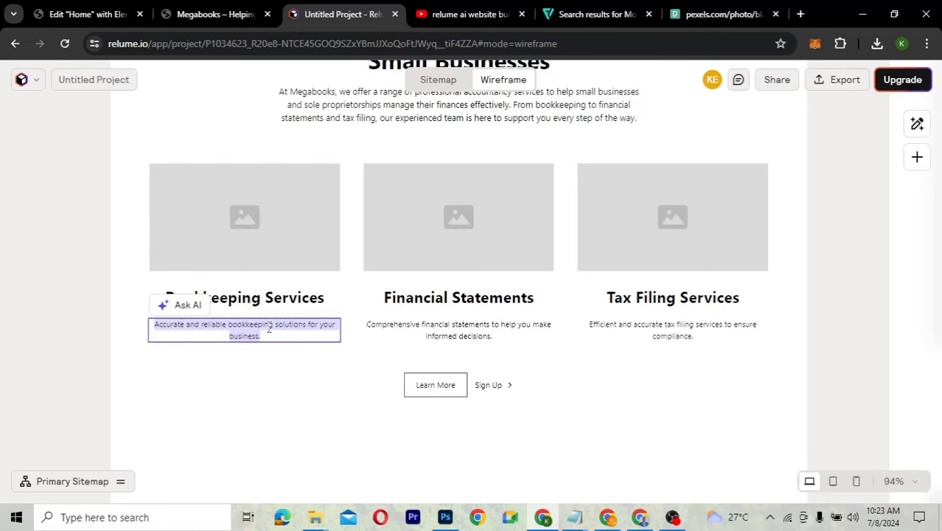
pyautogui.click(96, 15)
pyautogui.hotkey('ctrl', 'a')
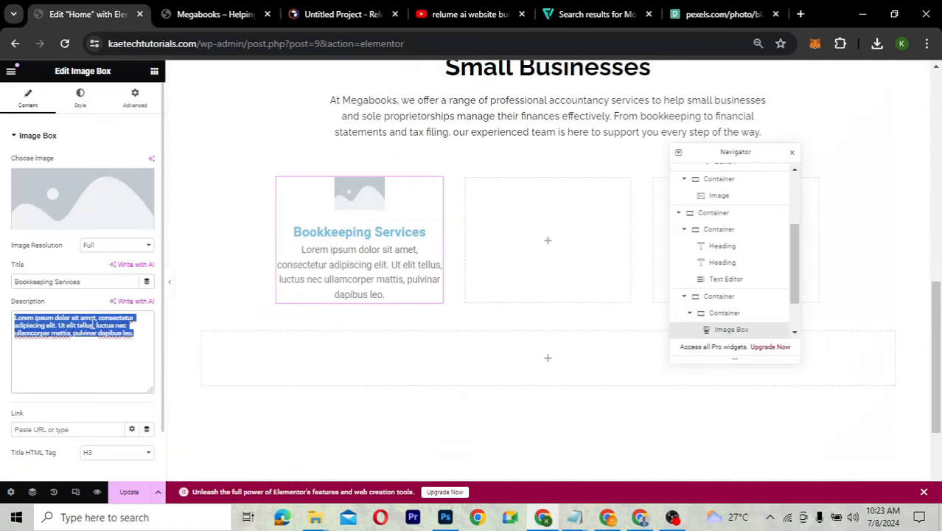
pyautogui.hotkey('ctrl', 'v')
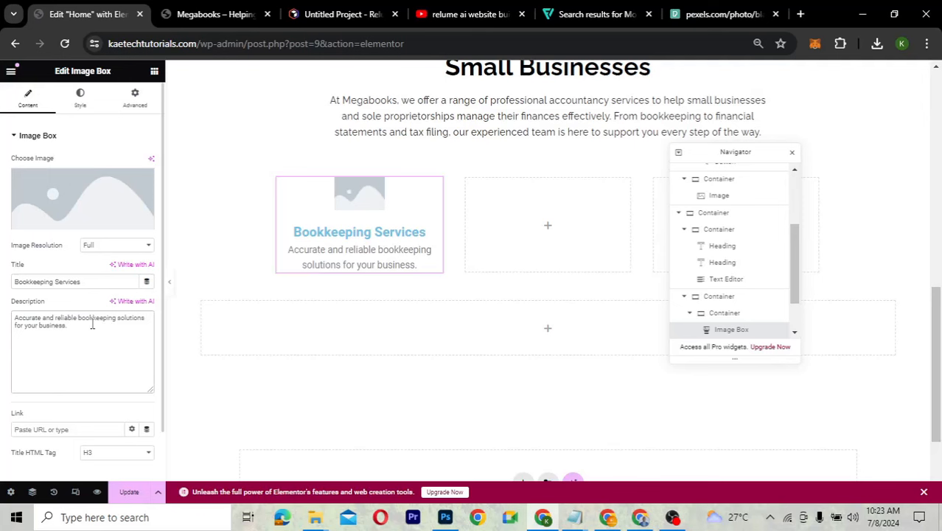
# Insert pexels-rdne-7821702.jpg, the man in a black suit using a calculator, as the Bookkeeping Services box's image
pyautogui.click(75, 193)
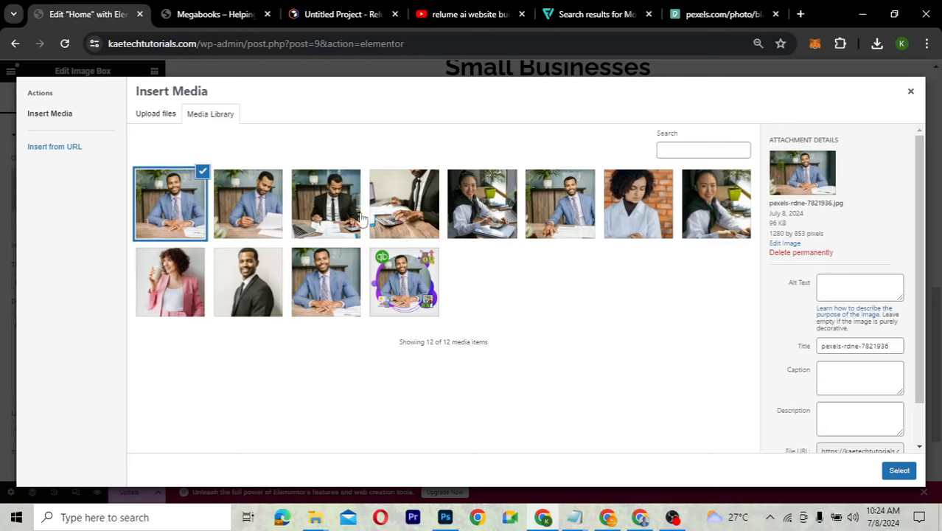
pyautogui.click(330, 233)
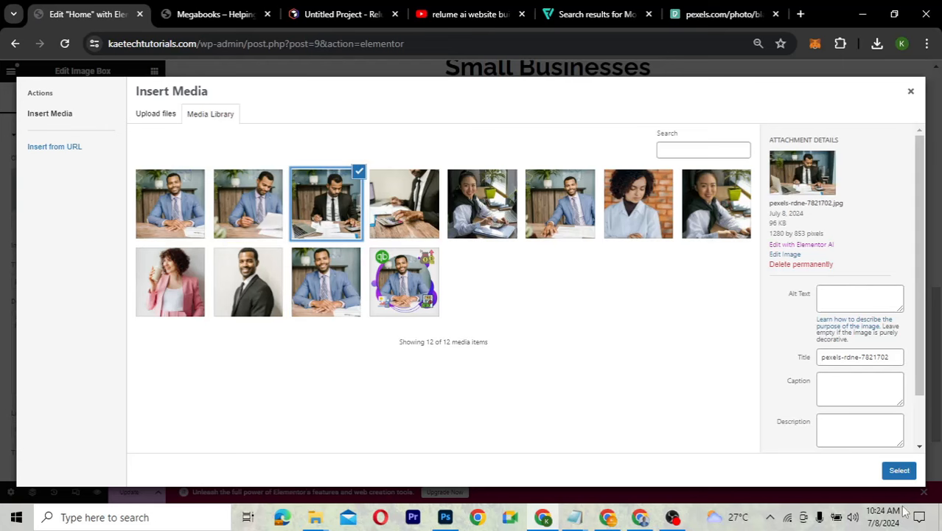
pyautogui.click(899, 471)
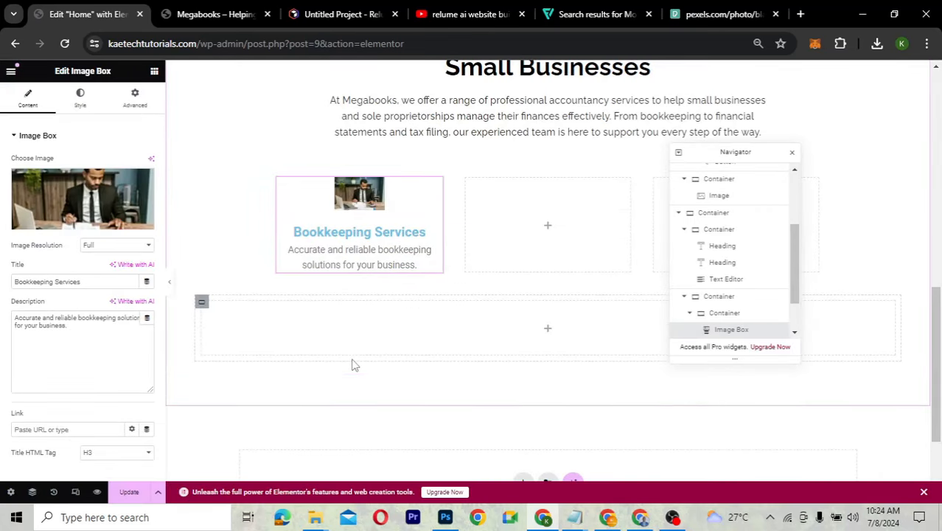
# Widen the Bookkeeping Services box's image to 100%
pyautogui.click(80, 103)
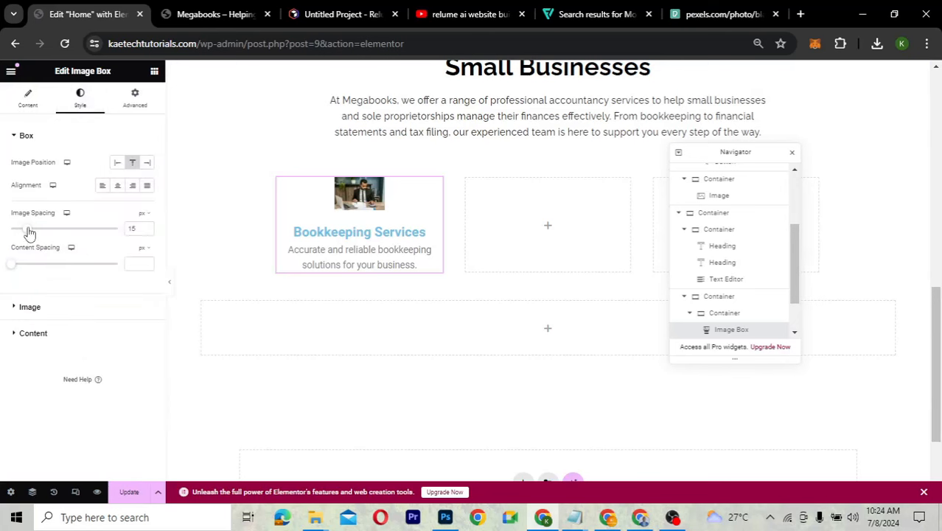
pyautogui.click(31, 308)
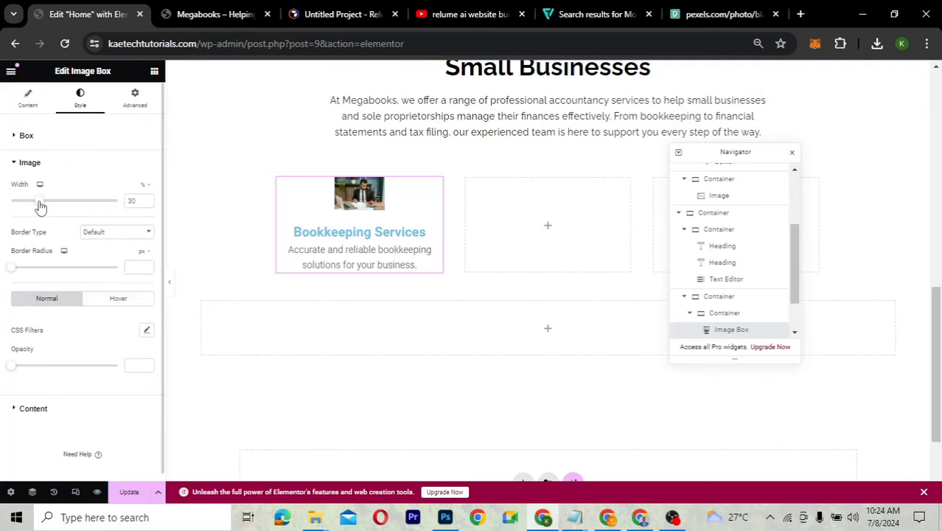
pyautogui.moveTo(46, 204); pyautogui.dragTo(89, 203)
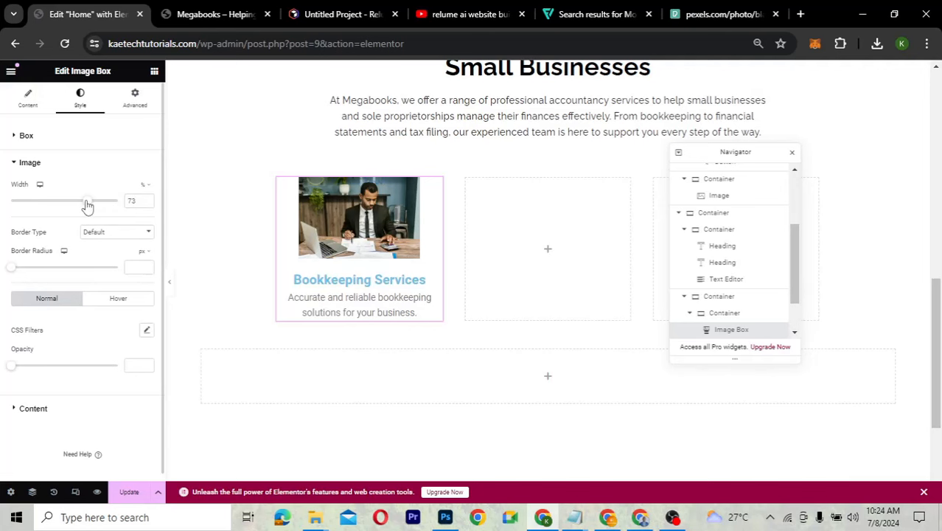
pyautogui.moveTo(87, 206); pyautogui.dragTo(122, 201)
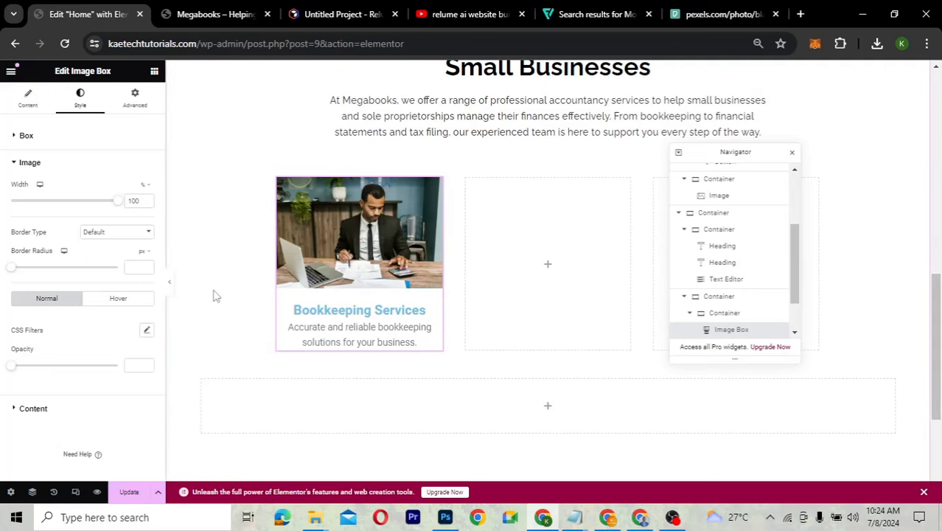
# Check the card styling in the Relume wireframe, and set the Bookkeeping Services title colour to dark navy #020660 in Elementor
pyautogui.click(337, 15)
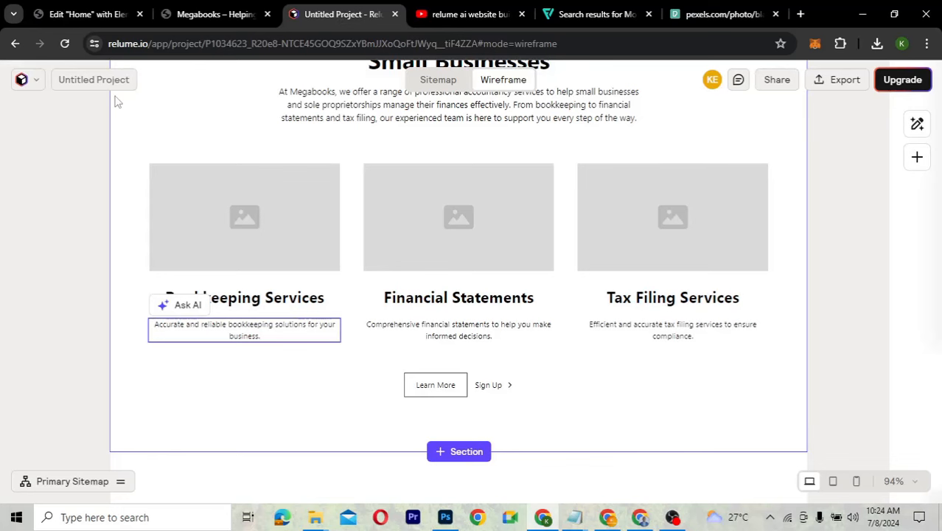
pyautogui.click(99, 14)
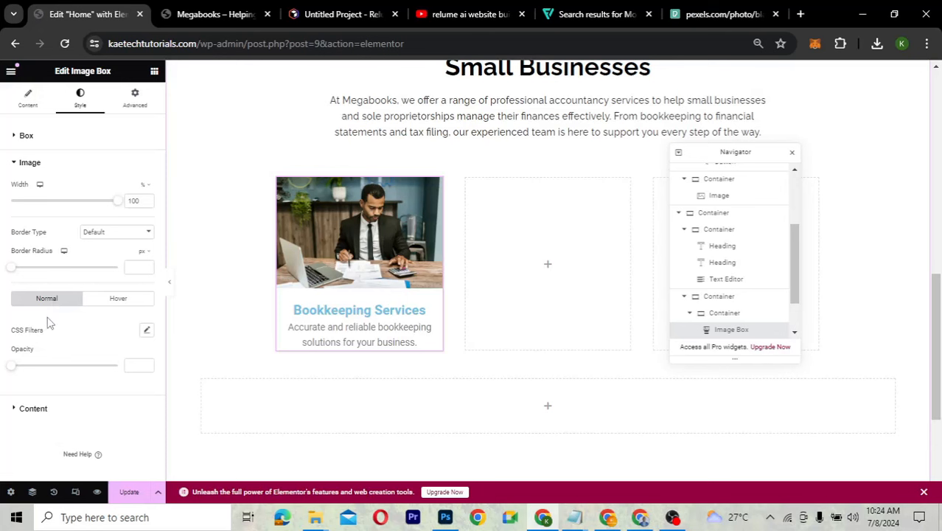
pyautogui.rightClick(51, 407)
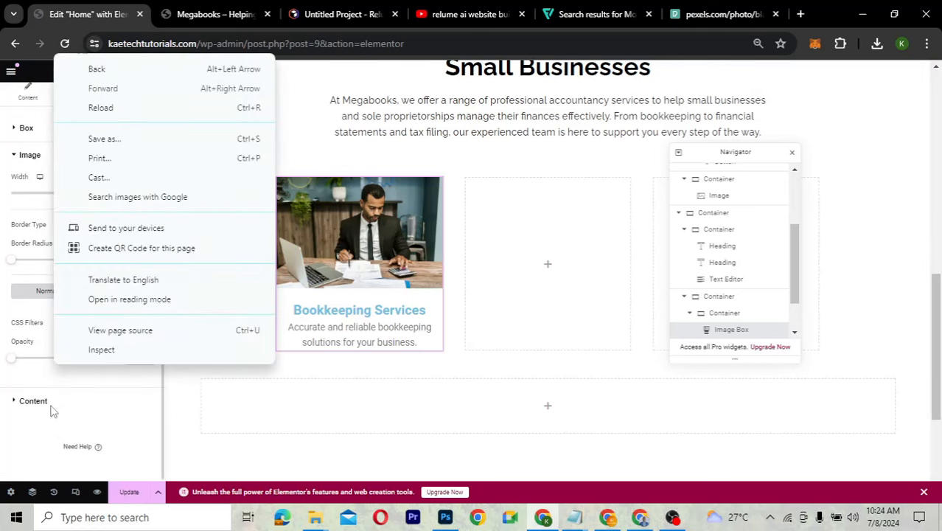
pyautogui.click(44, 402)
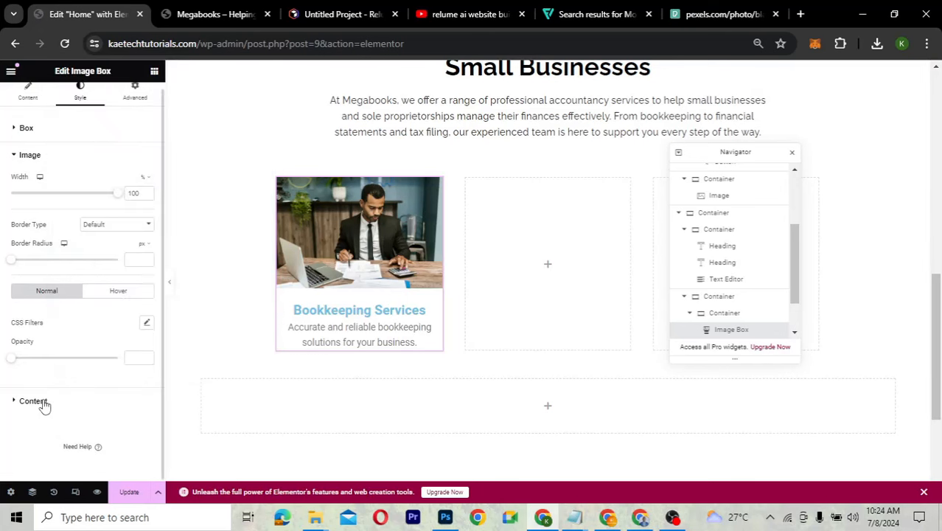
pyautogui.click(44, 402)
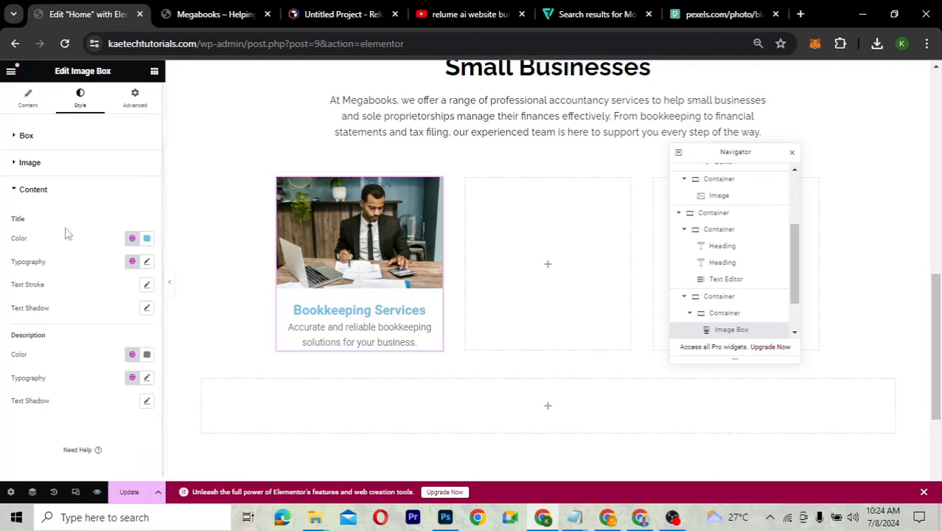
pyautogui.click(146, 240)
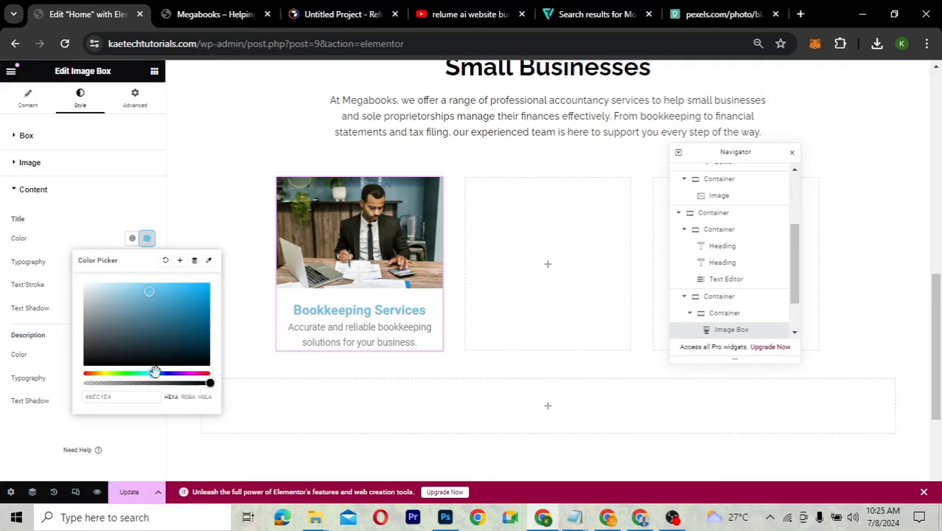
pyautogui.moveTo(154, 372); pyautogui.dragTo(167, 373)
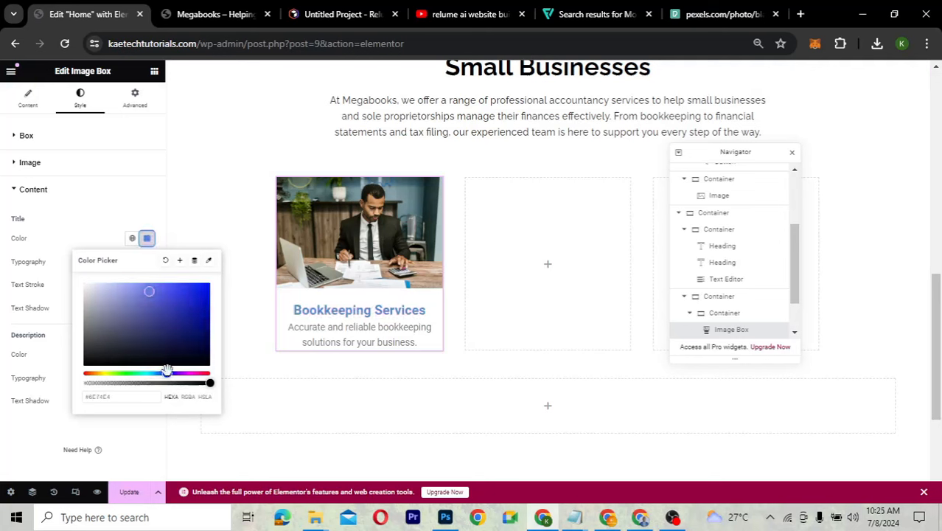
pyautogui.click(207, 334)
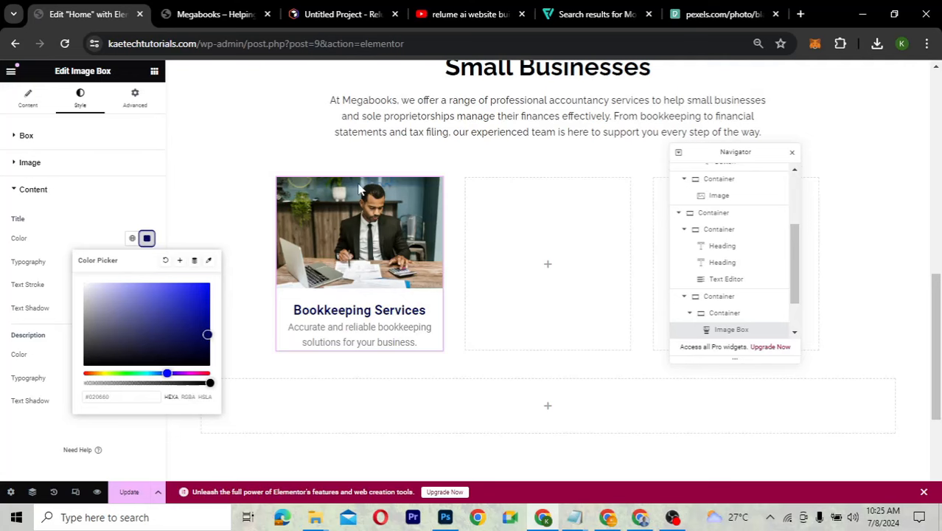
pyautogui.scroll(4, 273, 173)
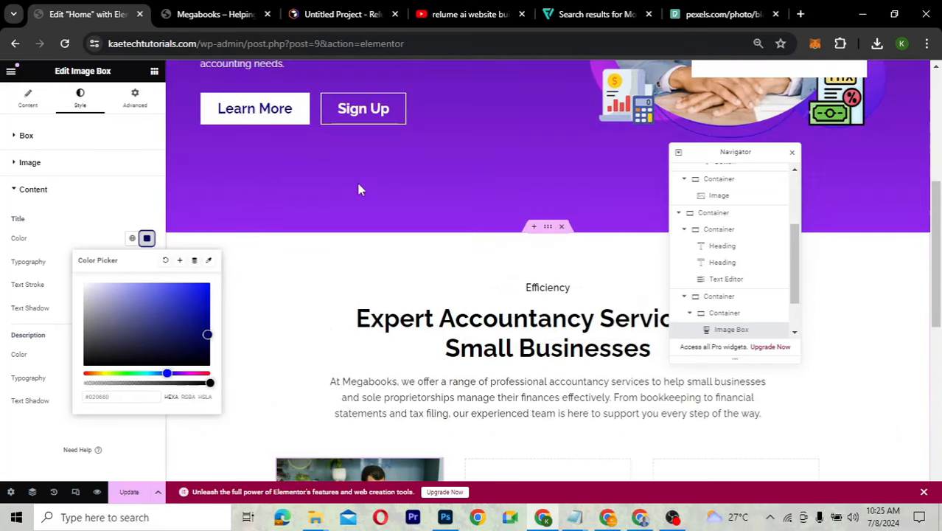
pyautogui.scroll(-2, 358, 190)
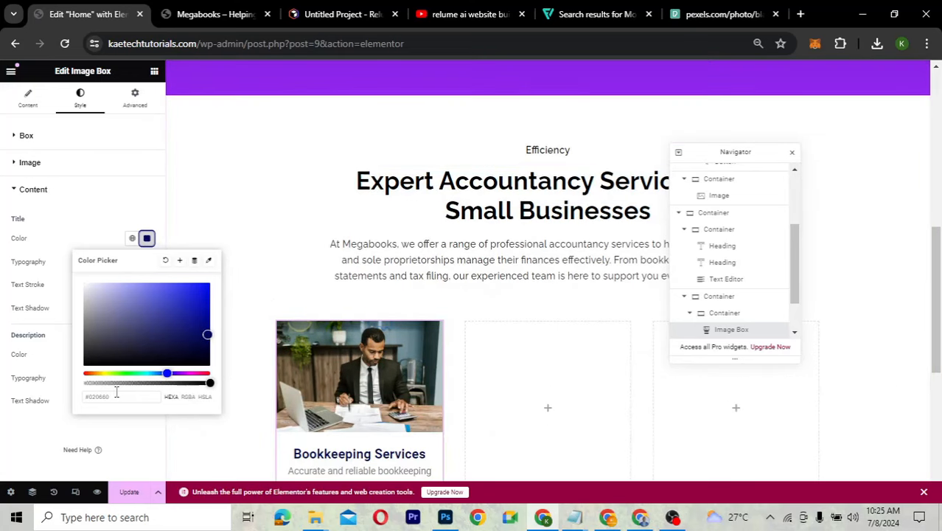
pyautogui.click(89, 242)
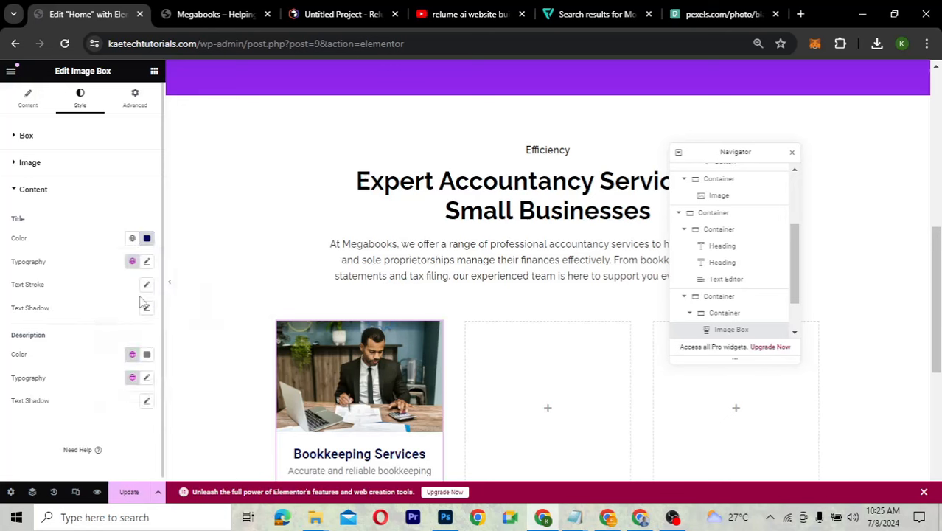
# Set the Bookkeeping Services title typography to Raleway, size 25 px, weight 700 (Bold)
pyautogui.click(147, 263)
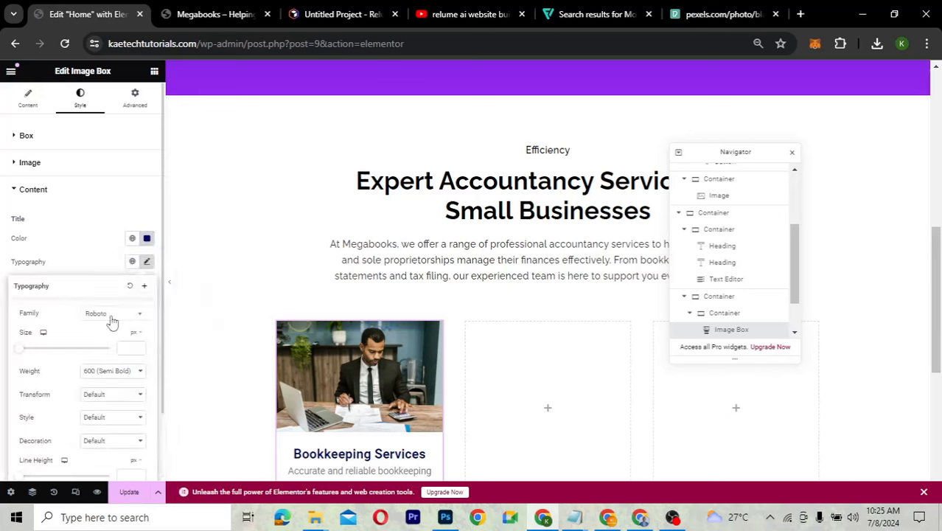
pyautogui.click(111, 314)
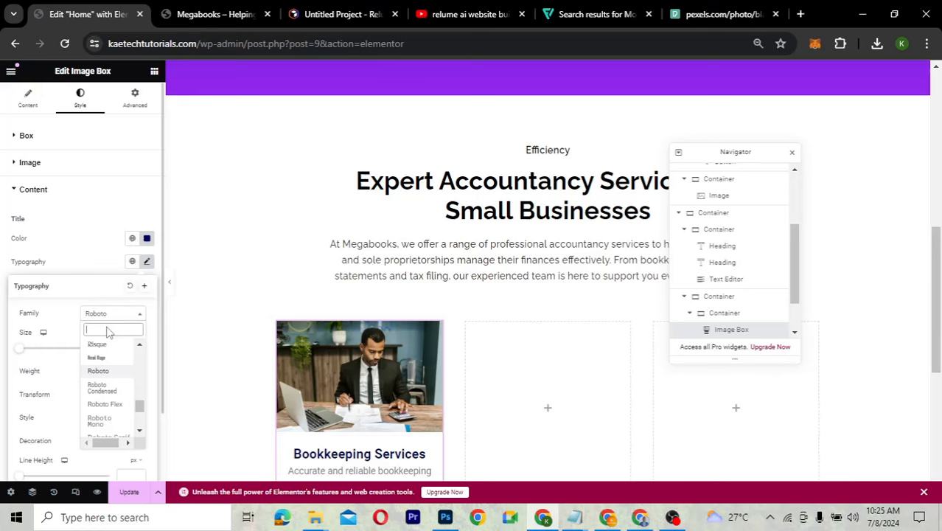
pyautogui.write('rale')
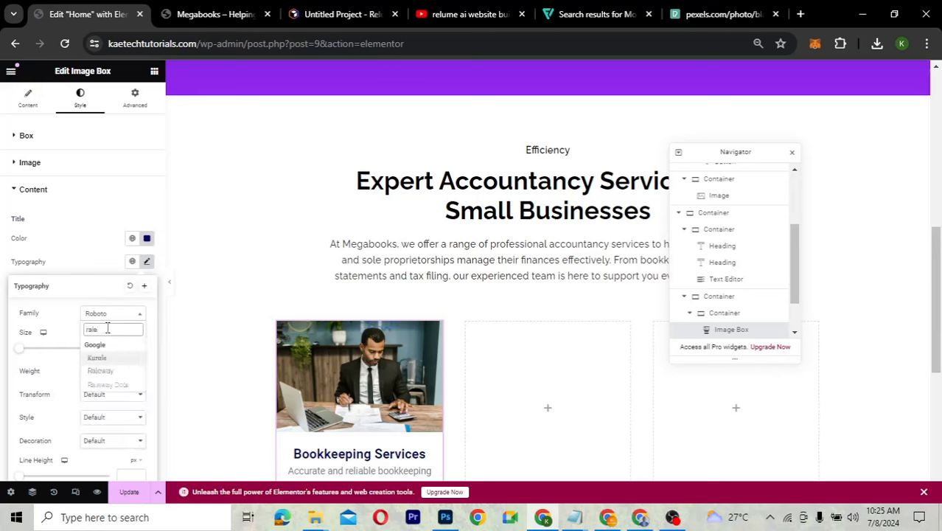
pyautogui.click(100, 371)
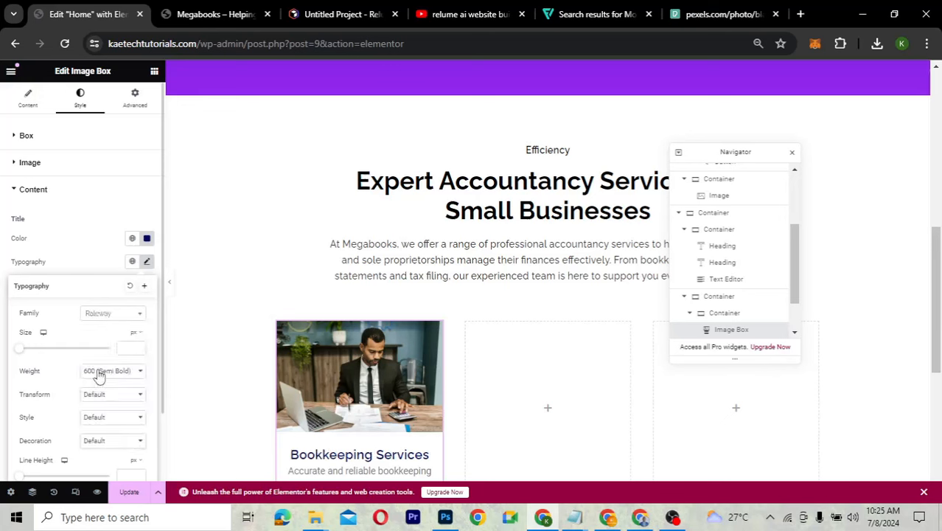
pyautogui.scroll(-1, 100, 376)
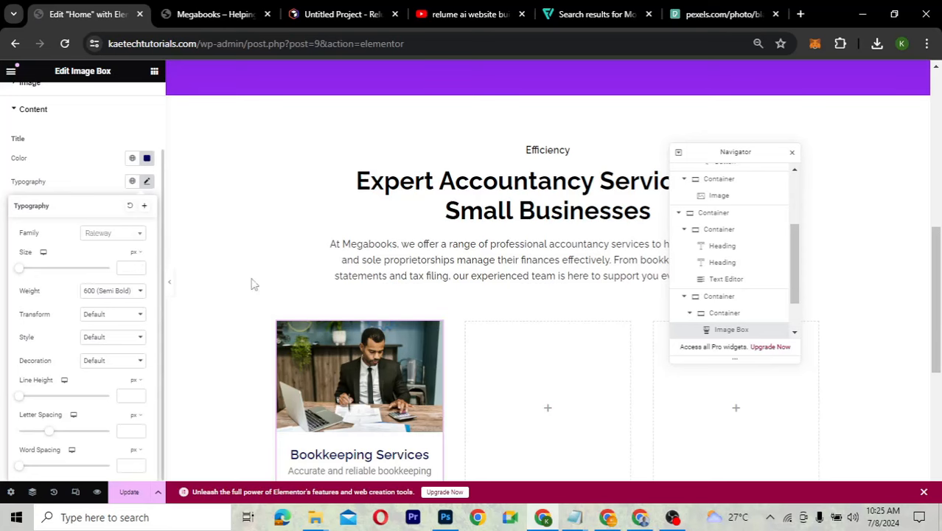
pyautogui.scroll(-2, 266, 288)
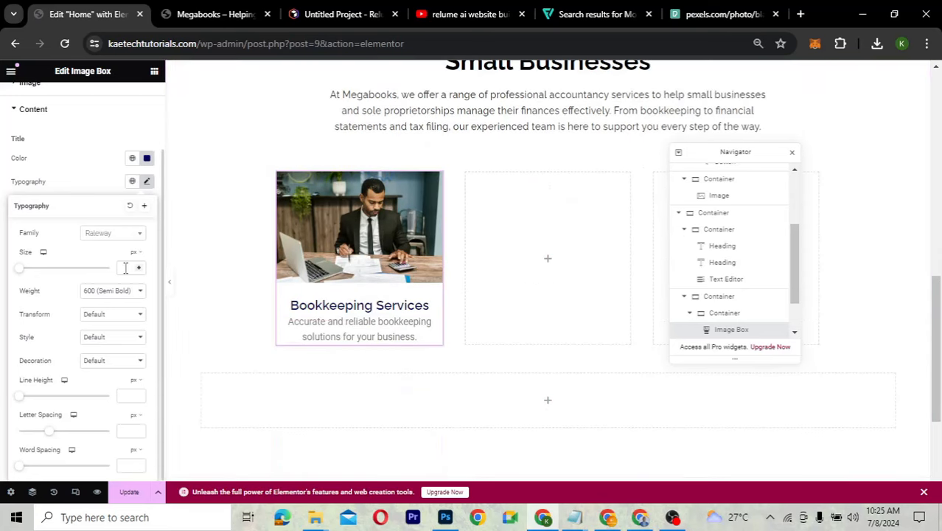
pyautogui.click(126, 268)
pyautogui.write('25')
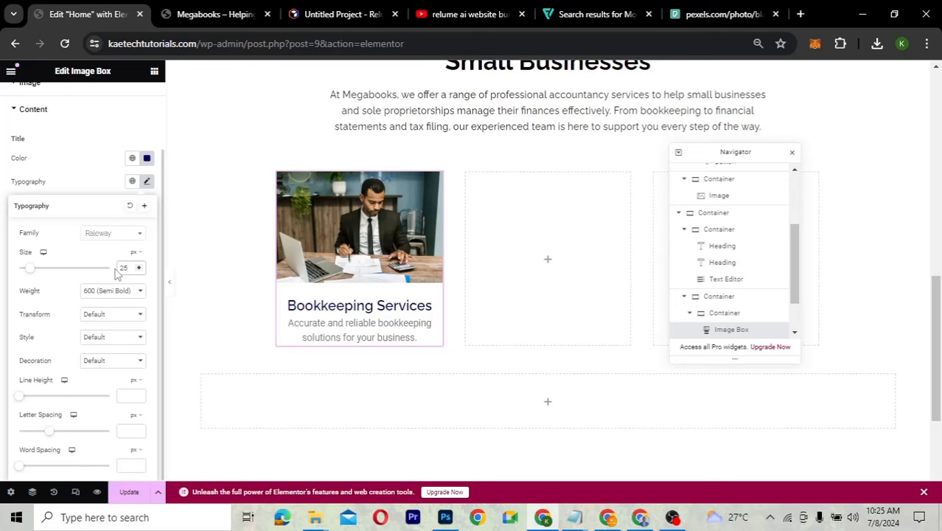
pyautogui.click(111, 292)
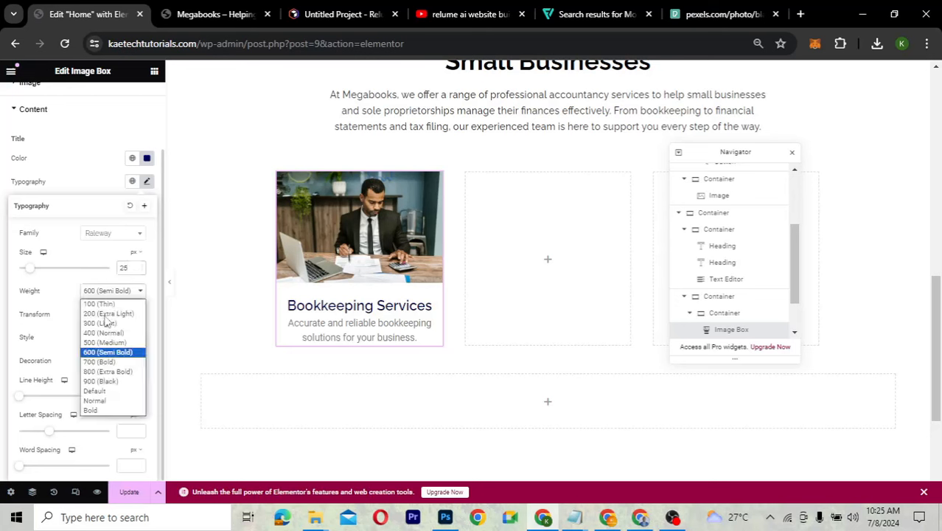
pyautogui.click(101, 362)
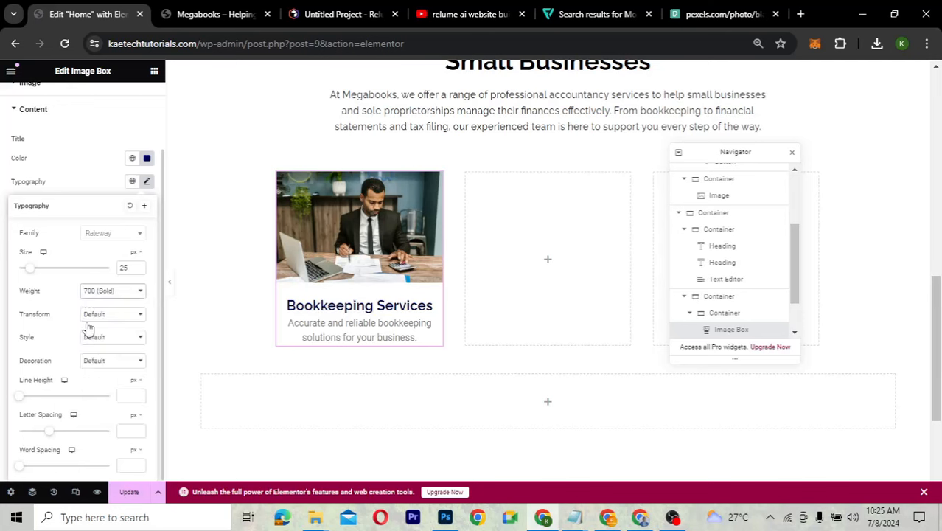
pyautogui.click(92, 185)
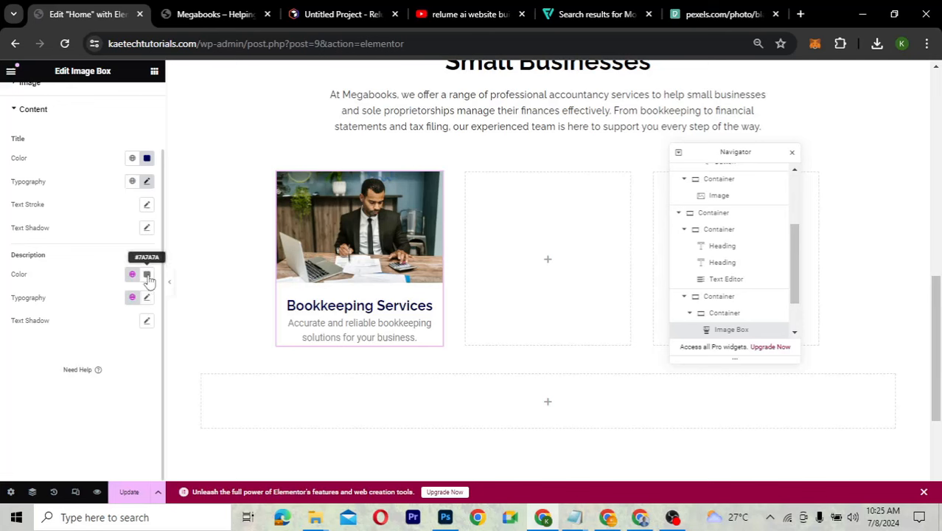
# Darken the Bookkeeping Services description text colour to grey #505050
pyautogui.click(147, 275)
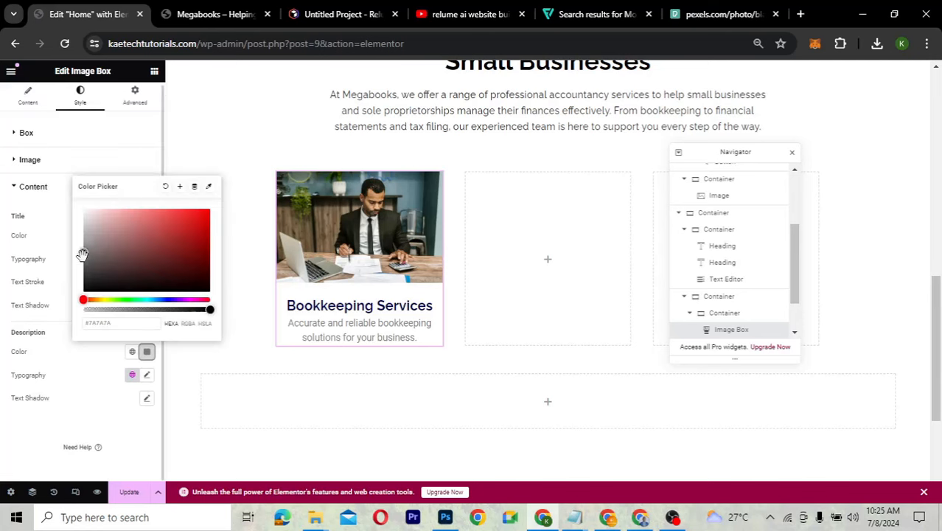
pyautogui.moveTo(83, 254); pyautogui.dragTo(76, 270)
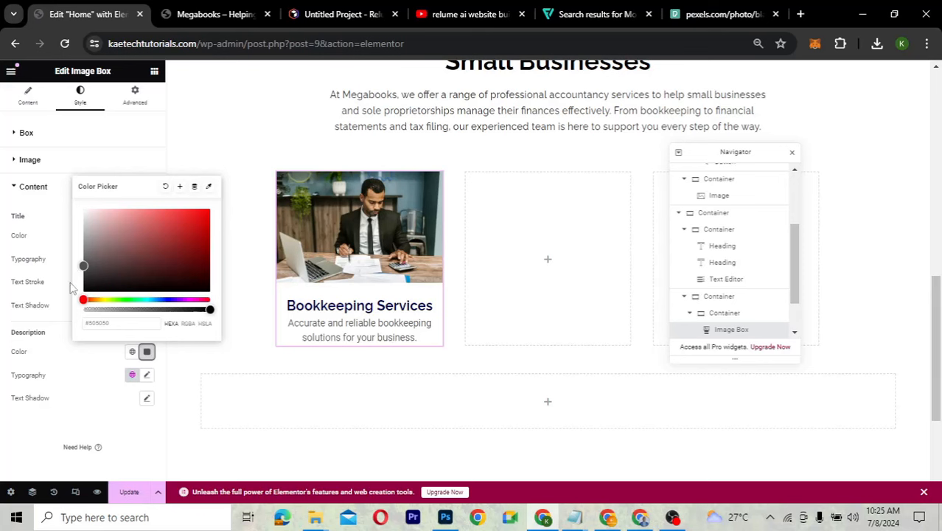
pyautogui.click(77, 364)
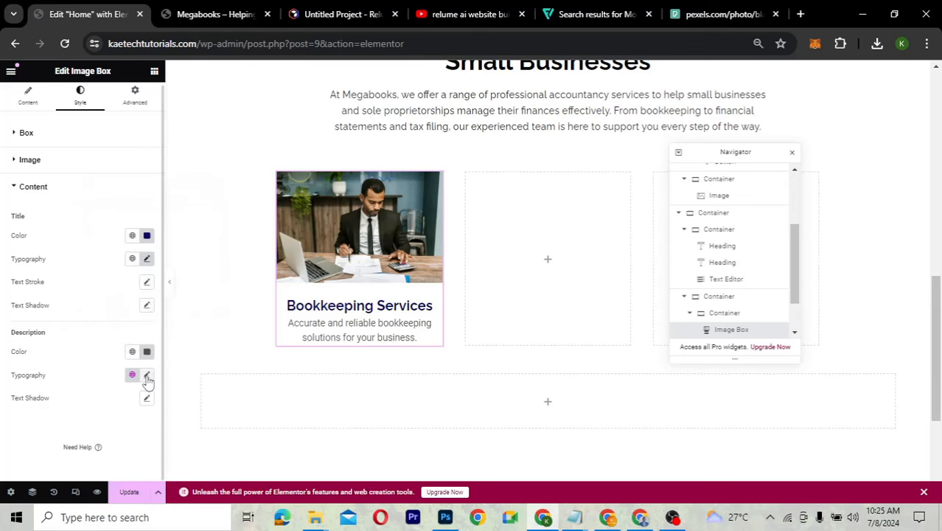
# Set the Bookkeeping Services description typography to Raleway, size 18 px, weight 500 (Medium)
pyautogui.click(147, 376)
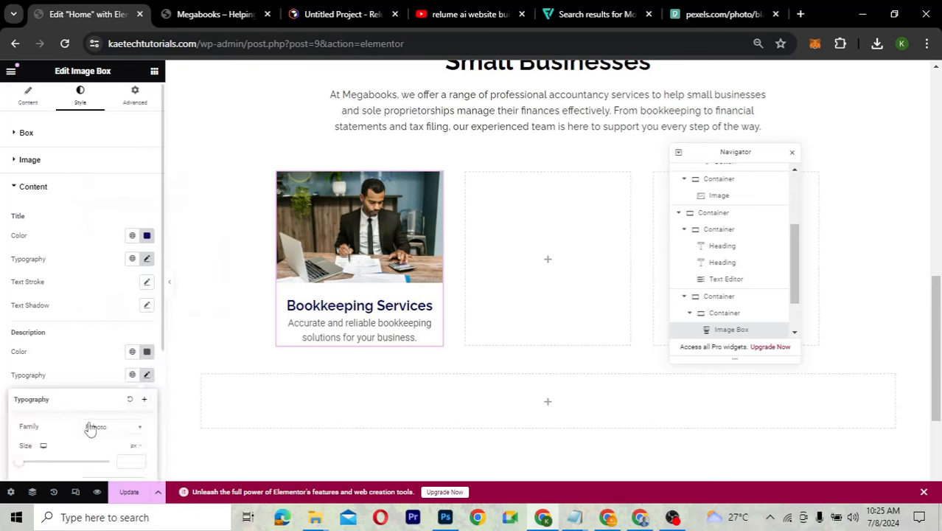
pyautogui.scroll(-2, 88, 424)
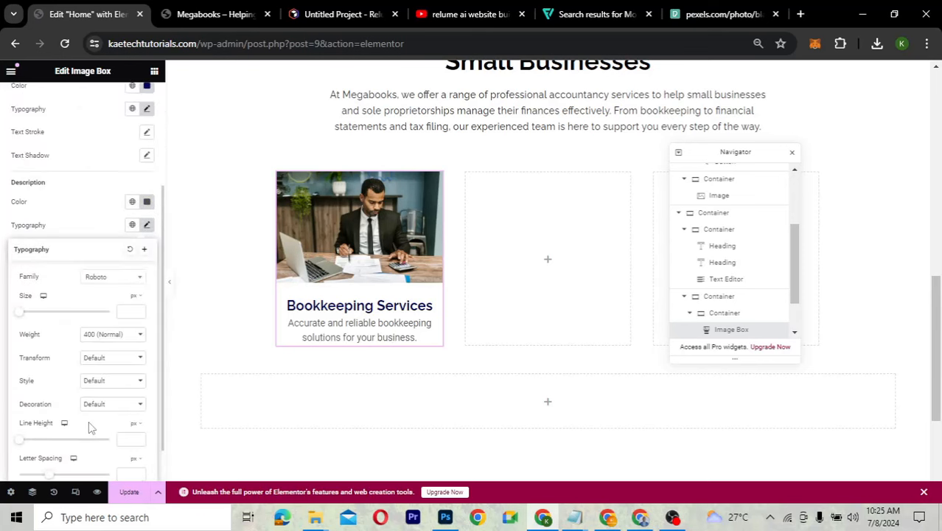
pyautogui.click(103, 279)
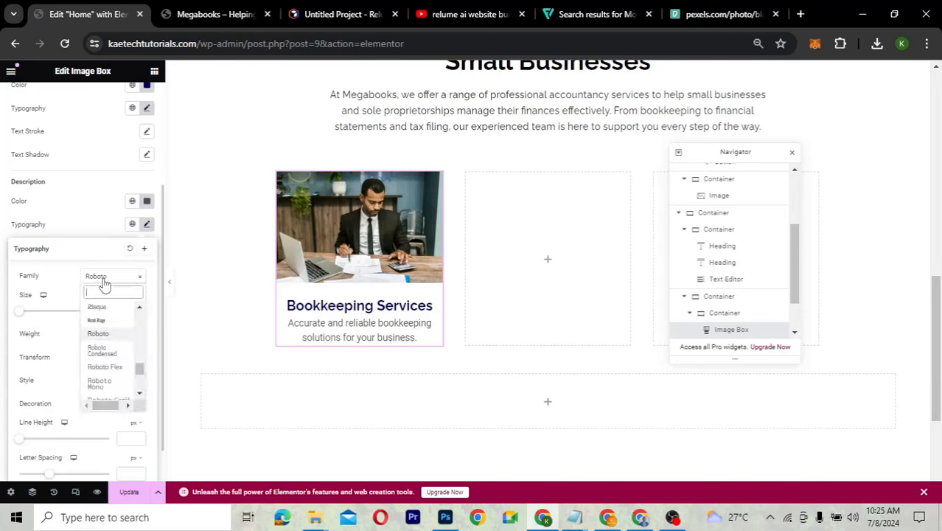
pyautogui.write('rale')
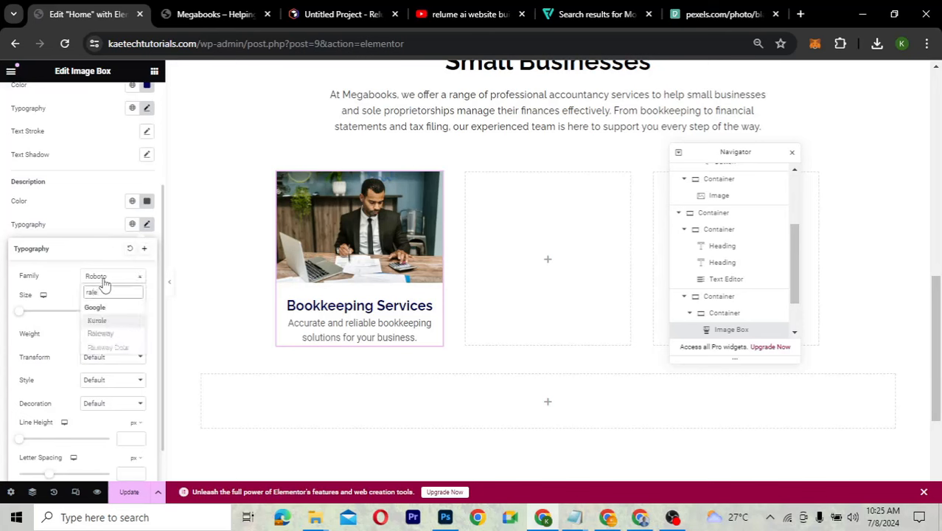
pyautogui.click(100, 333)
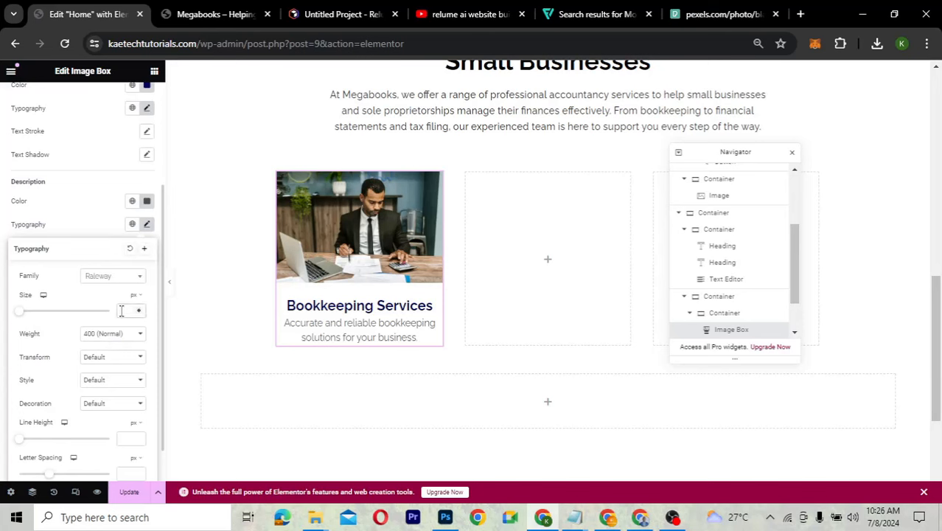
pyautogui.write('18')
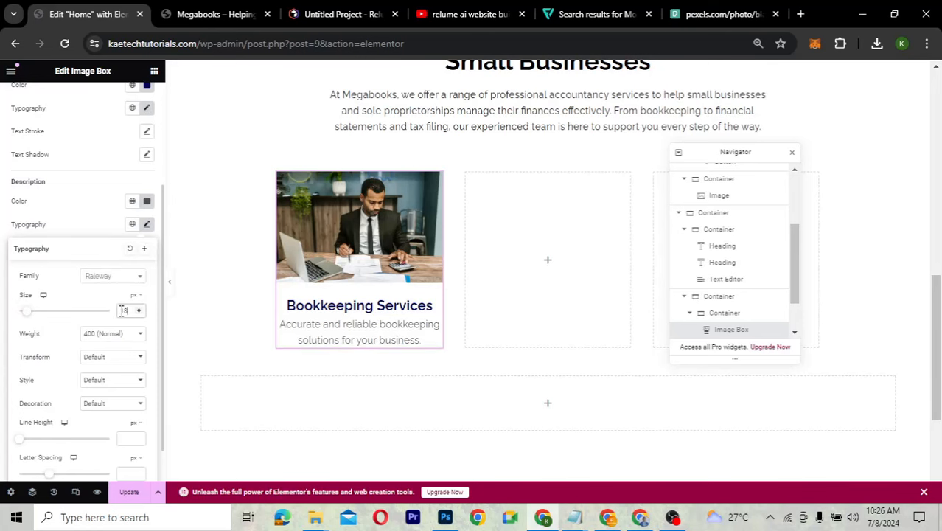
pyautogui.click(114, 335)
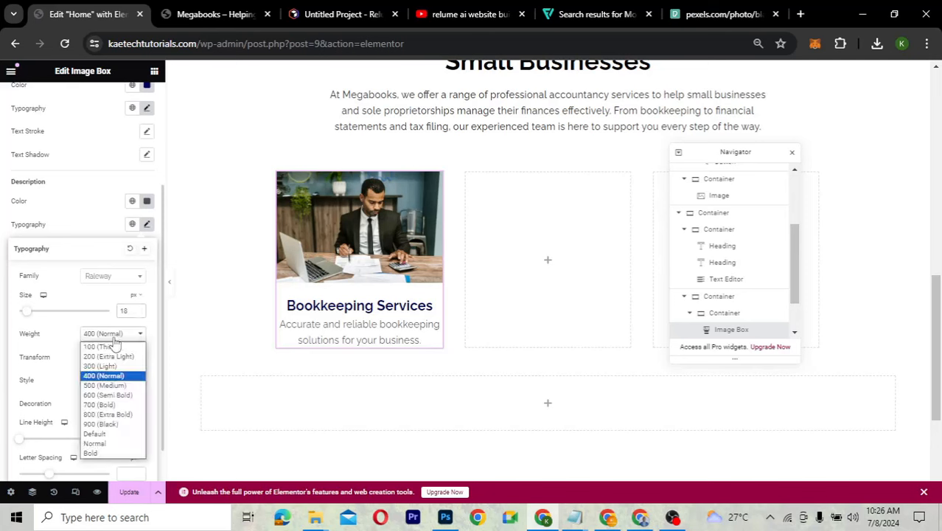
pyautogui.click(104, 386)
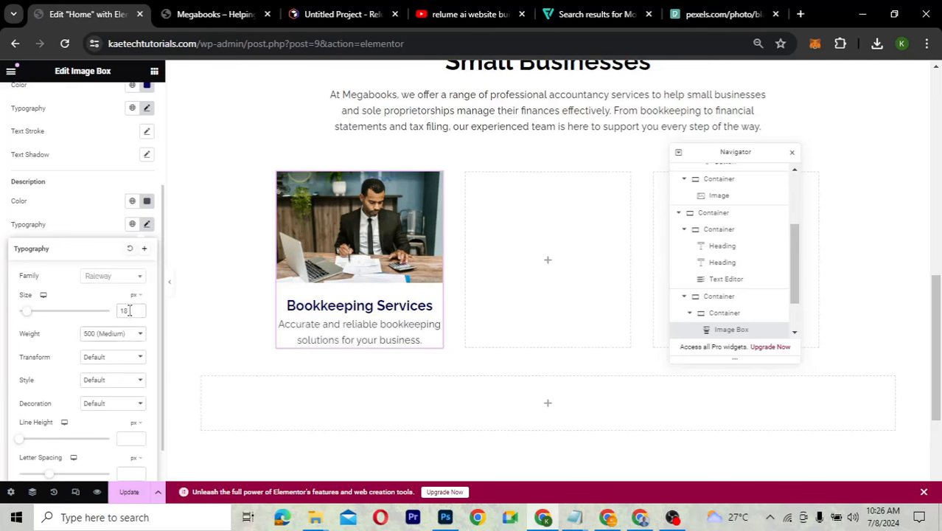
pyautogui.click(99, 222)
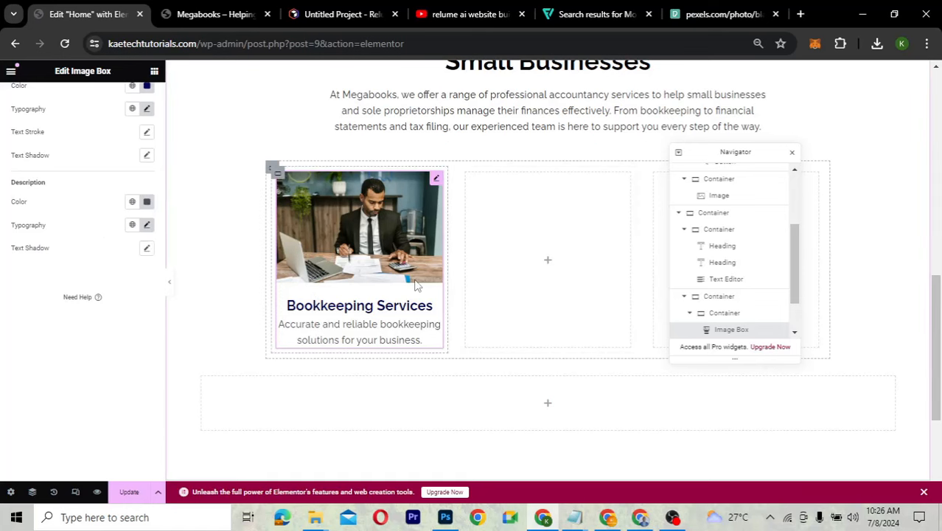
# Move the floating Navigator away from the section's intro text and the third card's empty container
pyautogui.scroll(1, 417, 285)
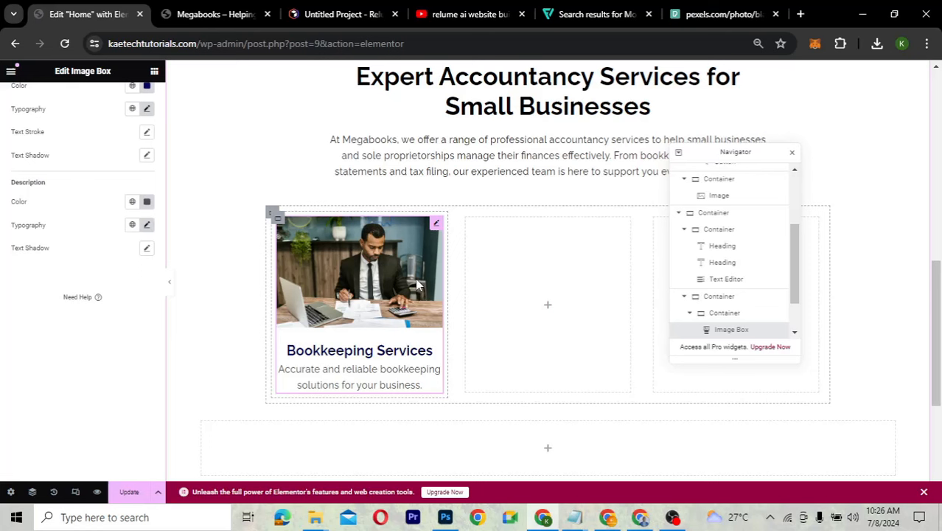
pyautogui.moveTo(757, 152); pyautogui.dragTo(885, 79)
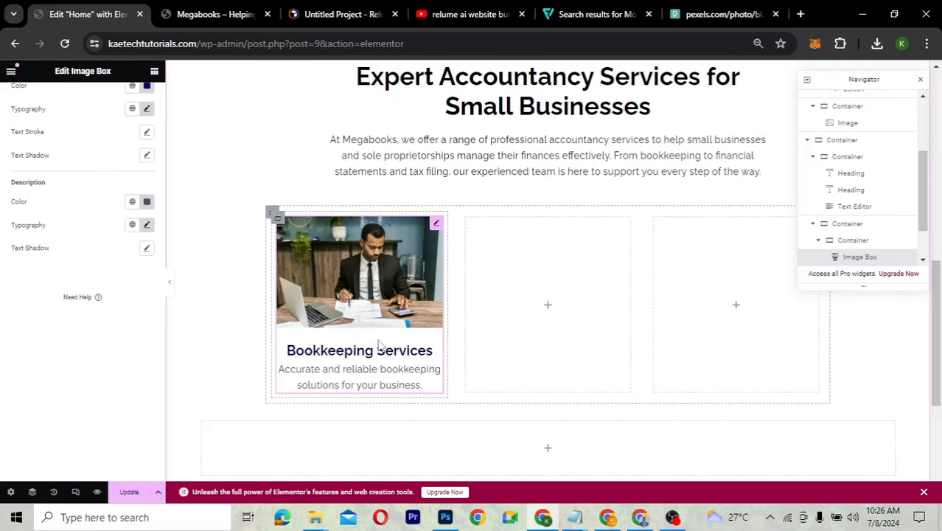
# Preview the page without the editing panel and examine the Bookkeeping Services card, section intro and hero at several zoom levels
pyautogui.click(170, 284)
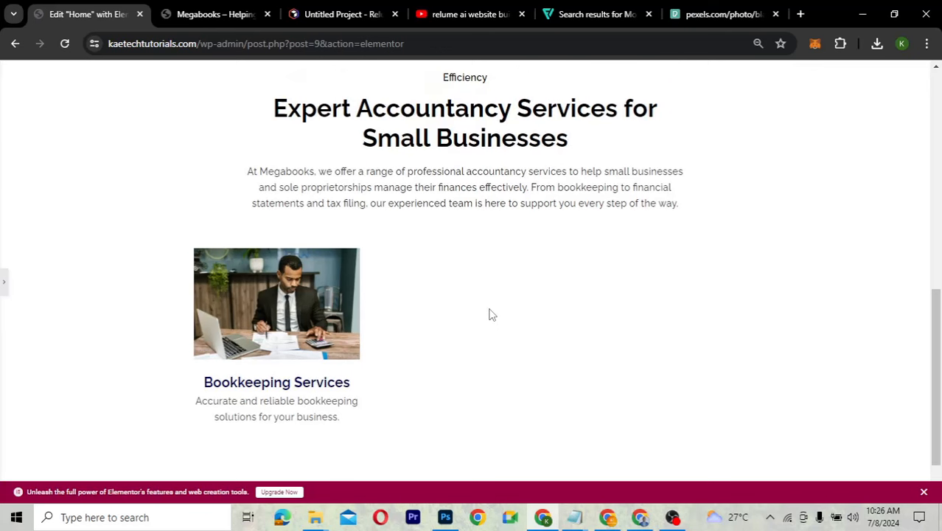
pyautogui.hotkey('ctrl', '+')
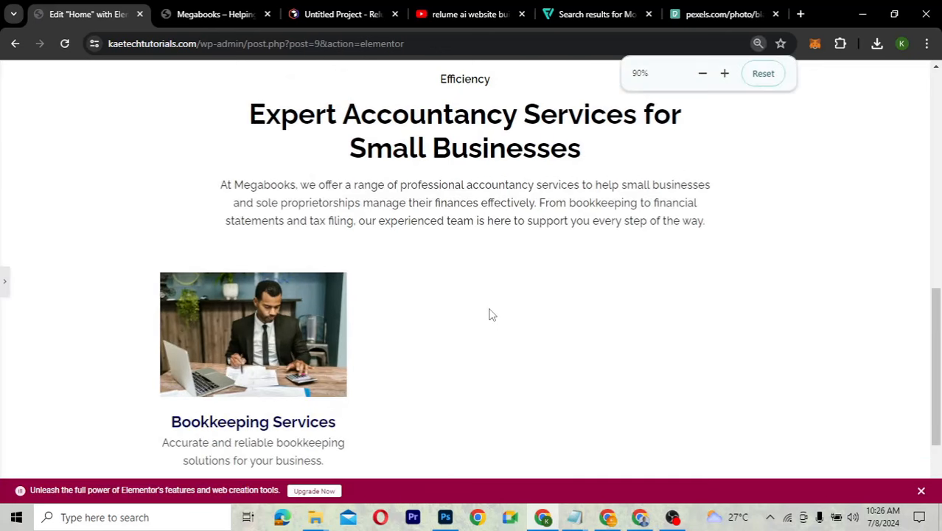
pyautogui.scroll(-2, 491, 314)
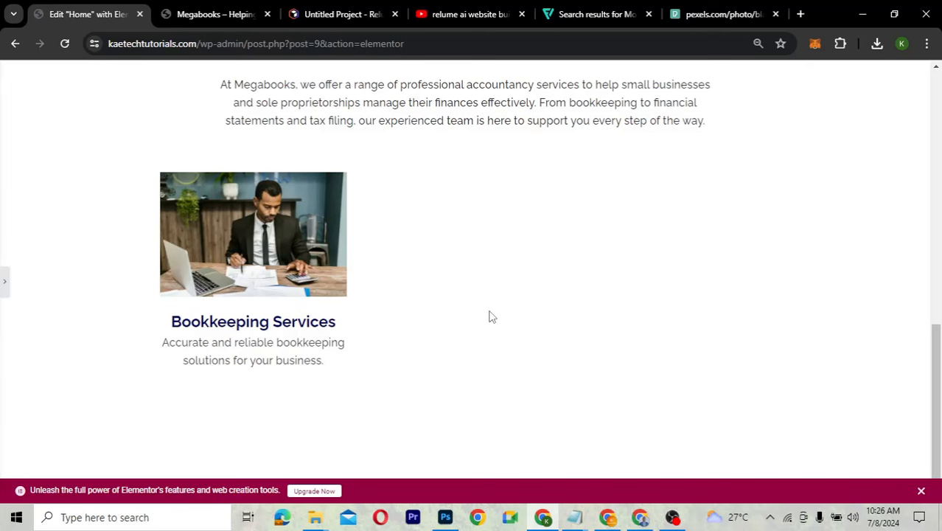
pyautogui.hotkey('ctrl', '+')
pyautogui.hotkey('ctrl', '+')
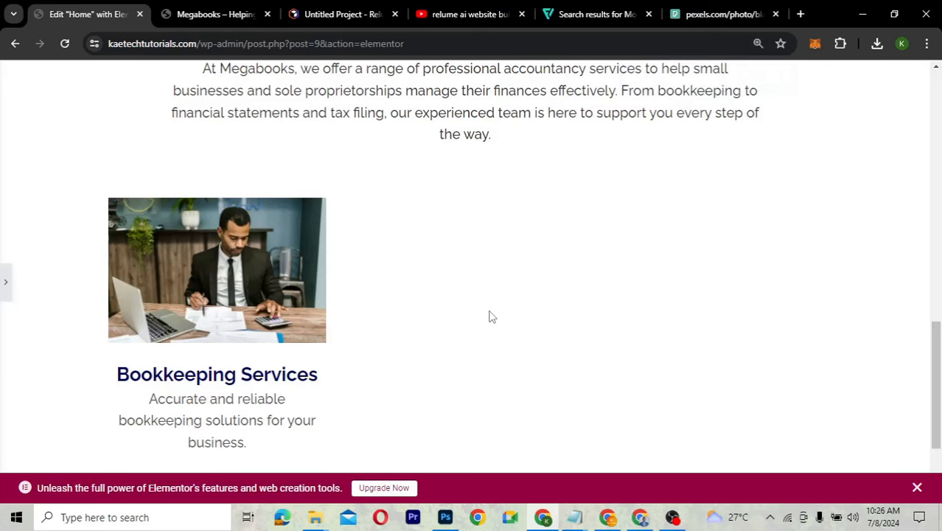
pyautogui.hotkey('ctrl', '-')
pyautogui.hotkey('ctrl', '-')
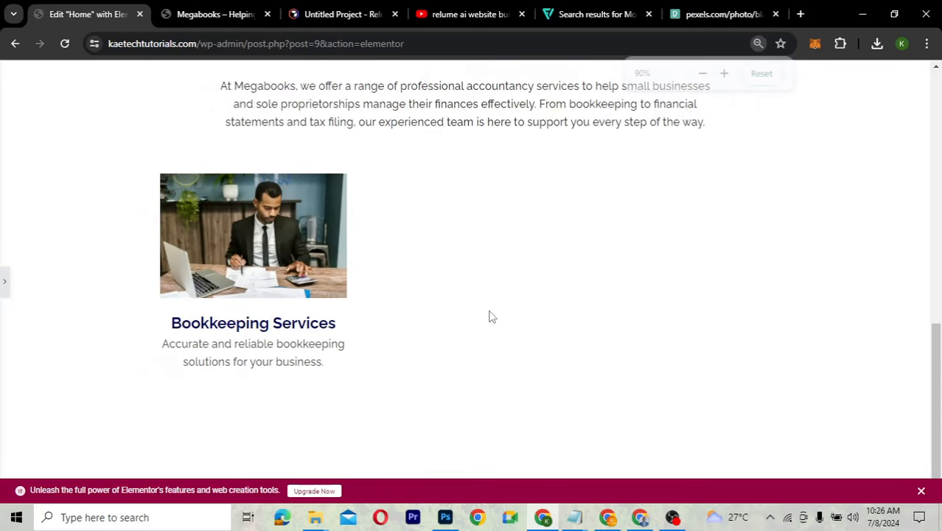
pyautogui.hotkey('ctrl', '+')
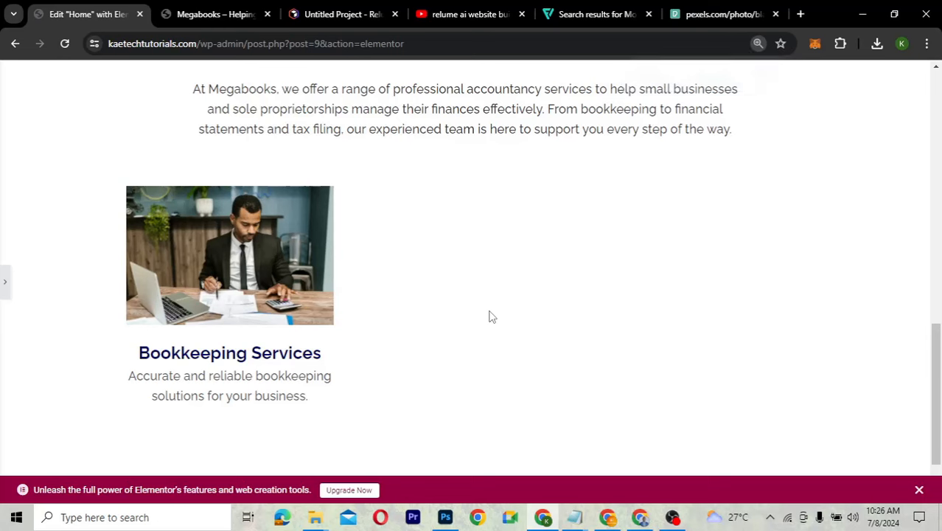
pyautogui.scroll(3, 493, 315)
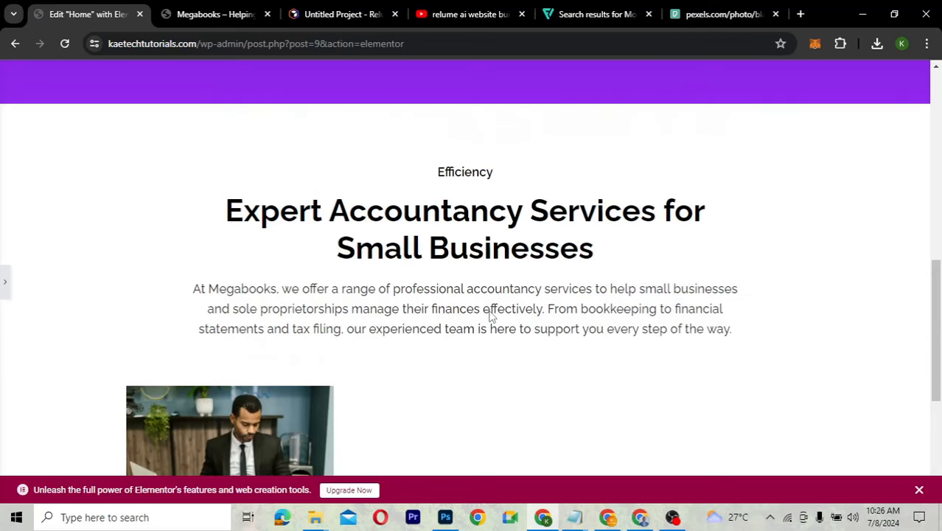
pyautogui.scroll(3, 492, 315)
pyautogui.scroll(5, 490, 317)
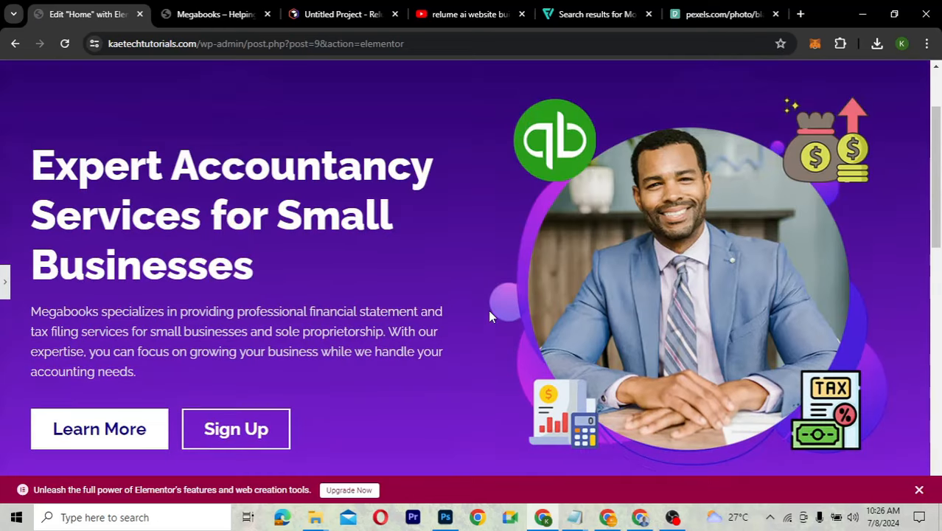
pyautogui.scroll(-8, 491, 317)
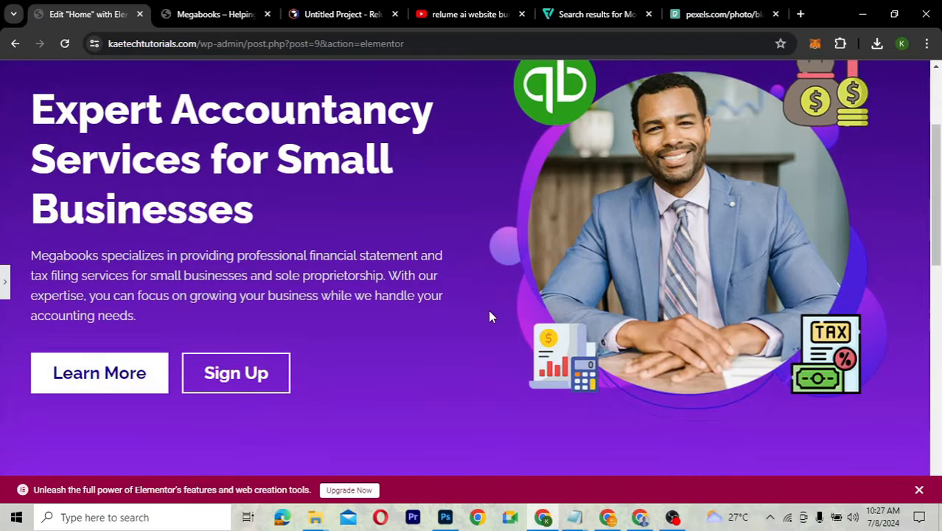
pyautogui.scroll(-3, 492, 316)
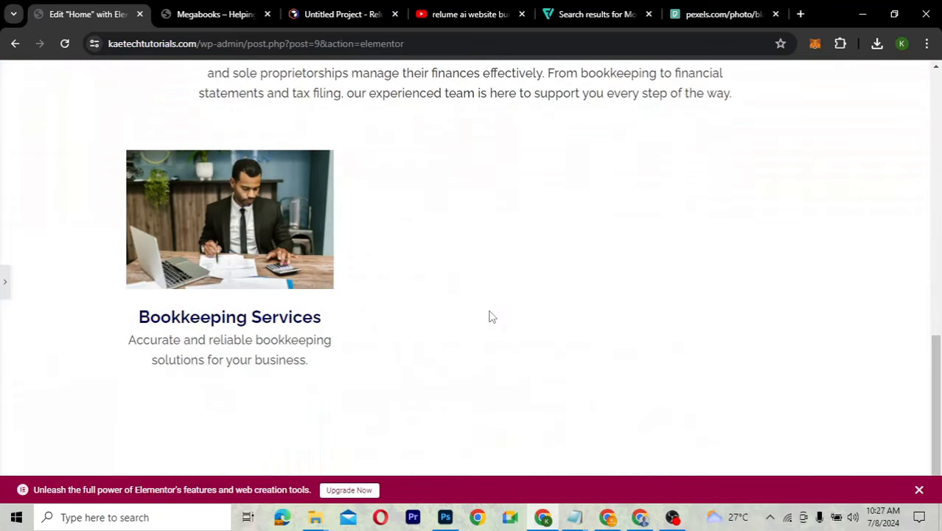
pyautogui.scroll(2, 493, 316)
pyautogui.scroll(3, 492, 317)
pyautogui.scroll(-4, 492, 317)
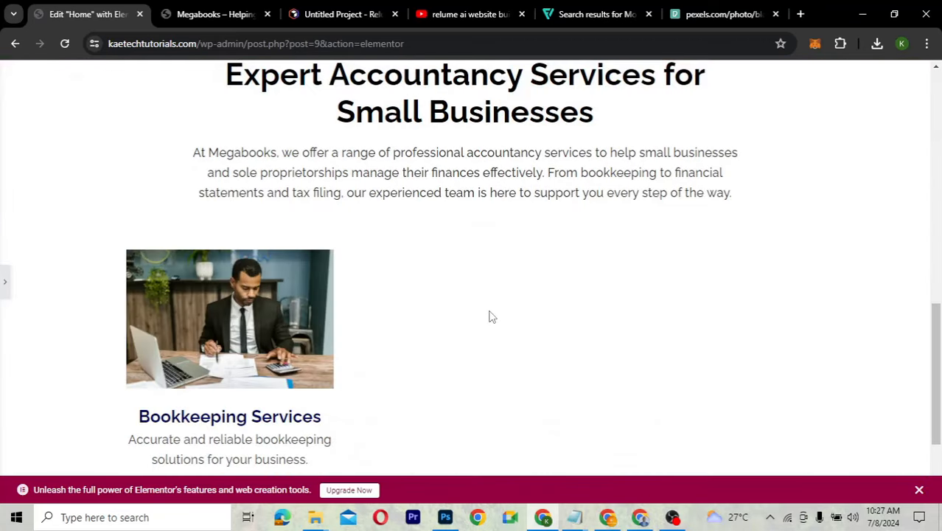
pyautogui.hotkey('ctrl', '-')
pyautogui.hotkey('ctrl', '-')
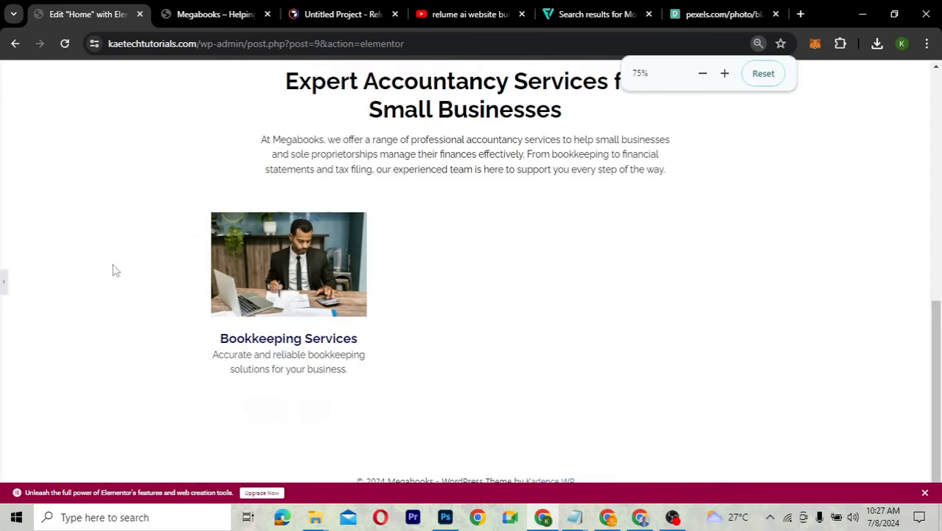
pyautogui.hotkey('ctrl', '+')
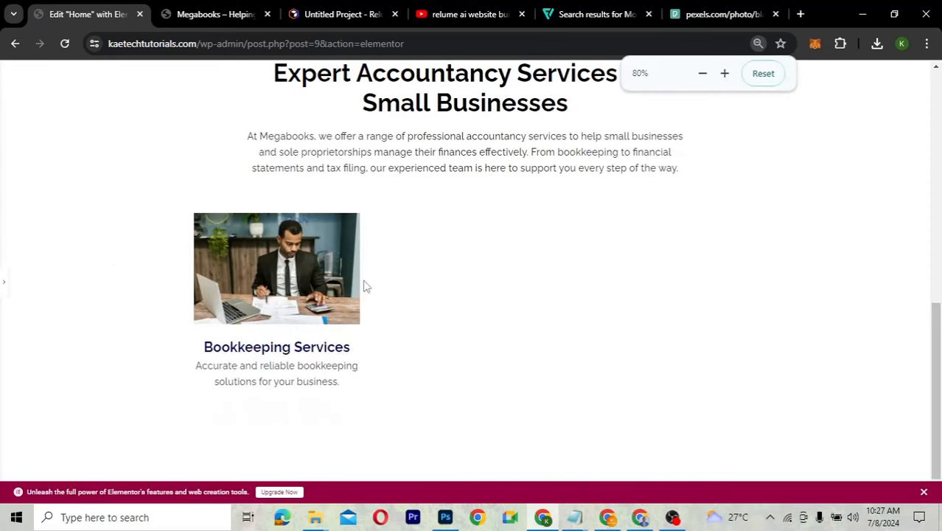
pyautogui.click(6, 286)
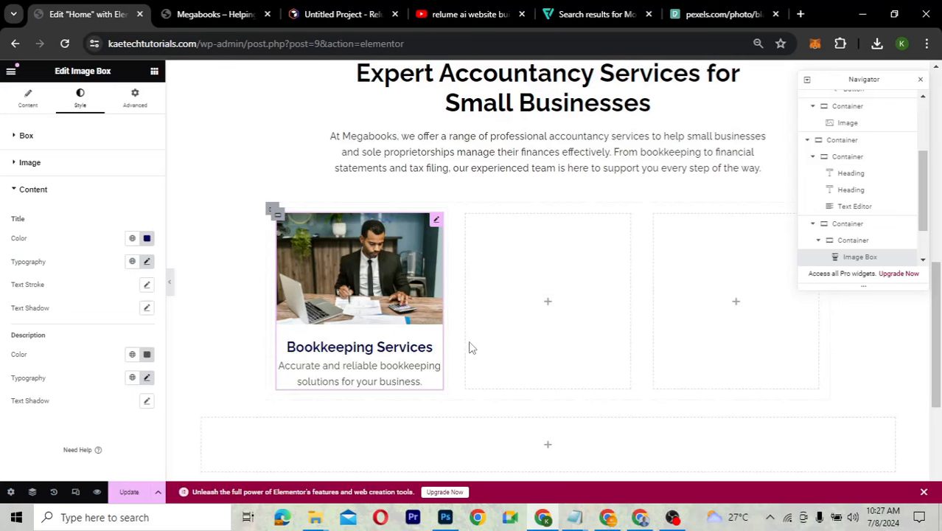
pyautogui.rightClick(278, 214)
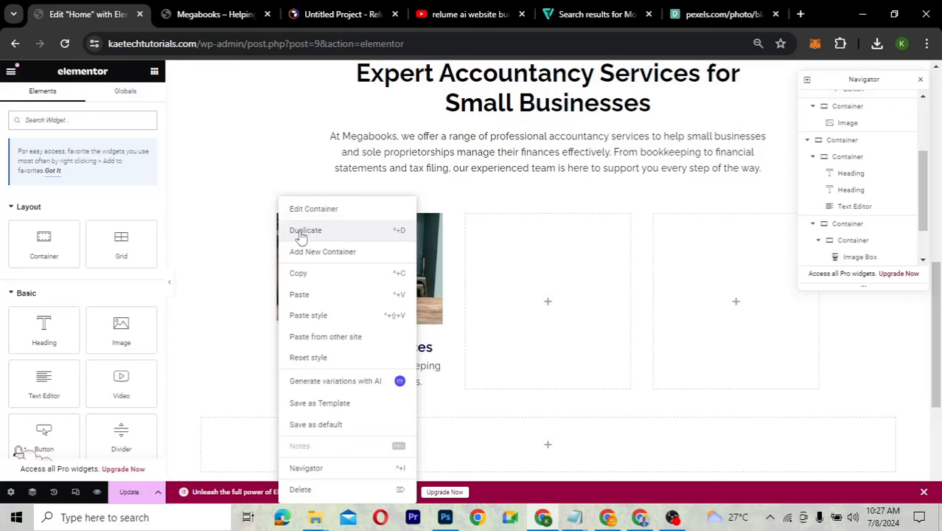
pyautogui.click(302, 234)
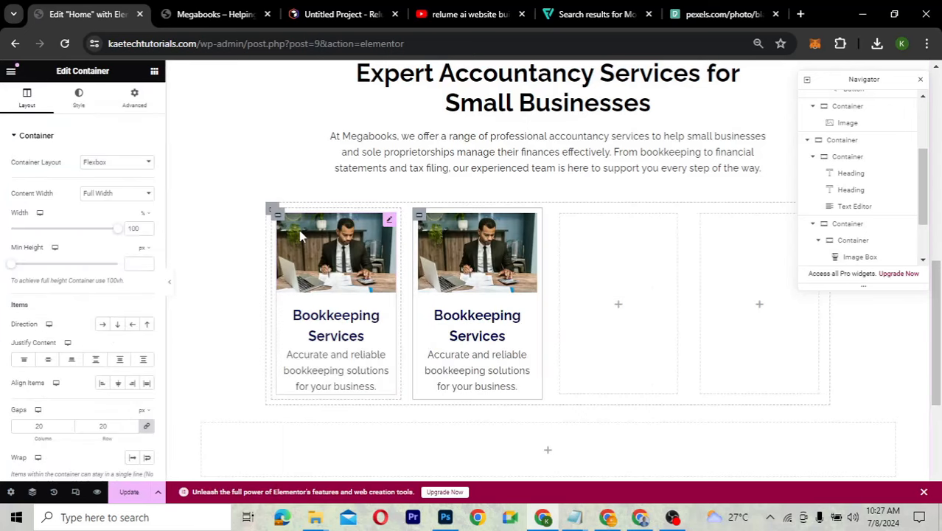
pyautogui.rightClick(419, 217)
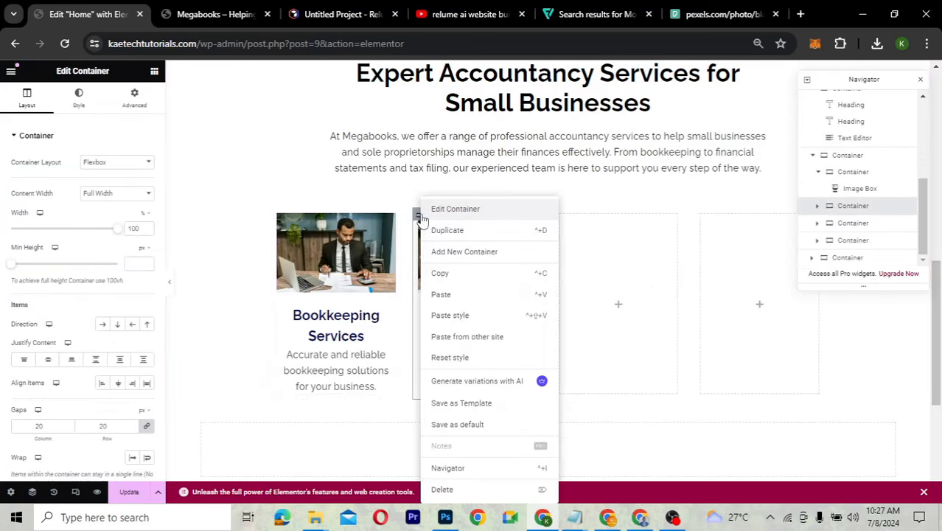
pyautogui.click(442, 490)
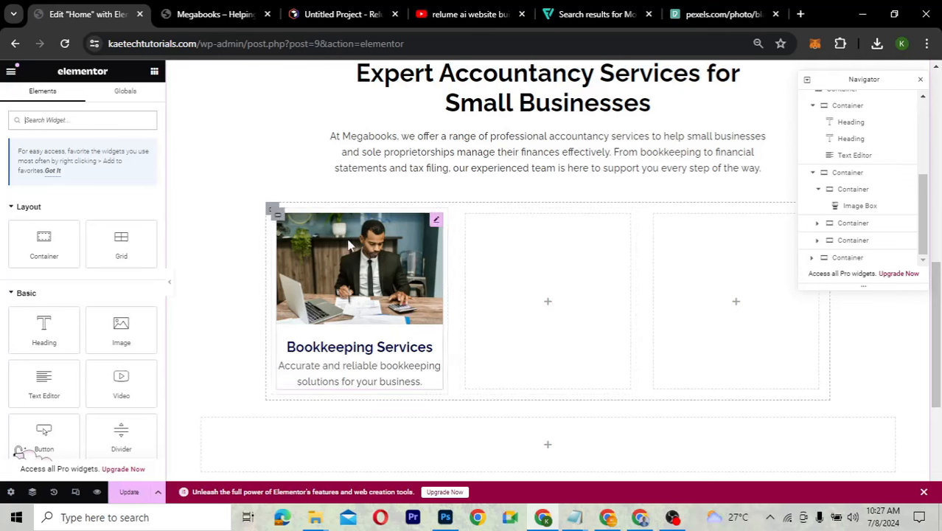
# Duplicate the Bookkeeping Services card's container twice within the services row
pyautogui.rightClick(275, 216)
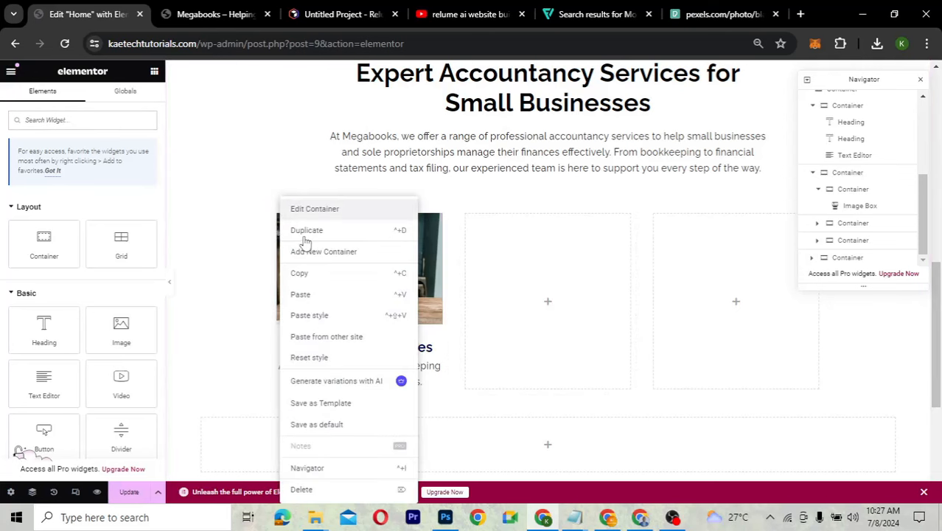
pyautogui.click(306, 230)
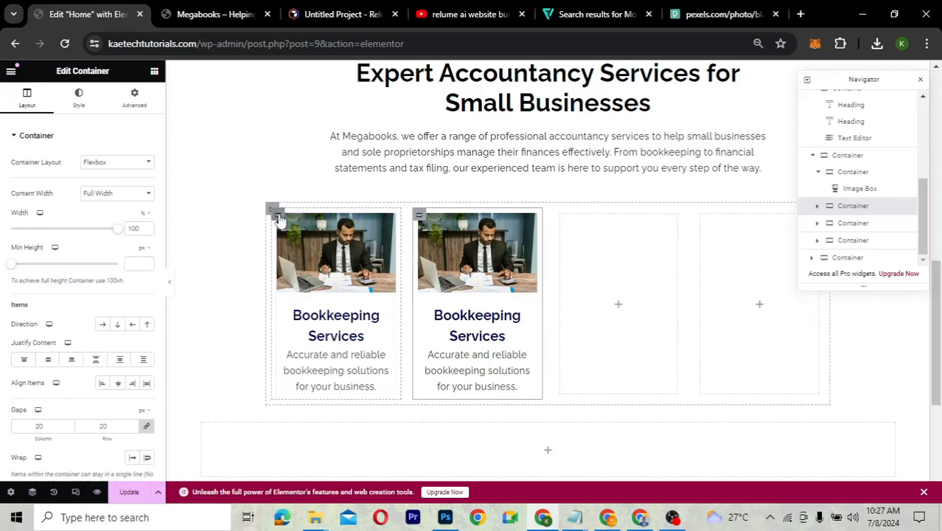
pyautogui.rightClick(277, 219)
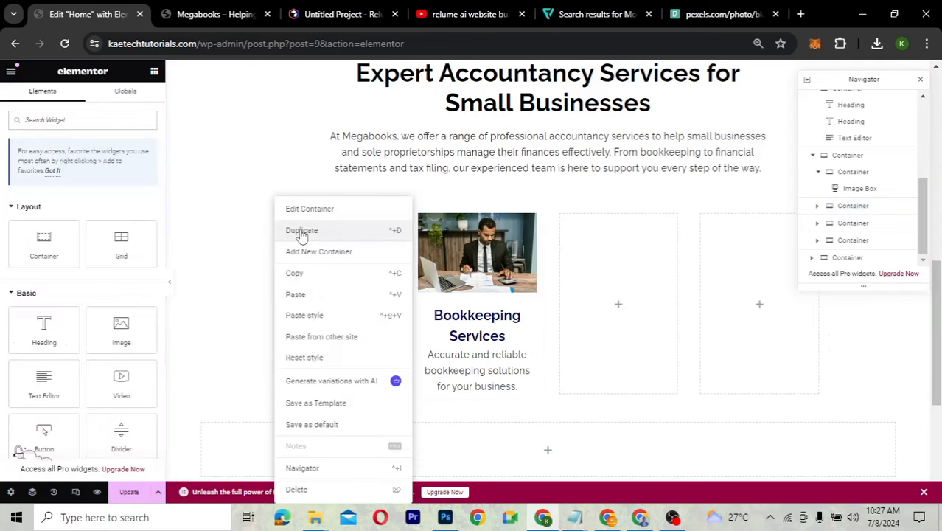
pyautogui.click(301, 231)
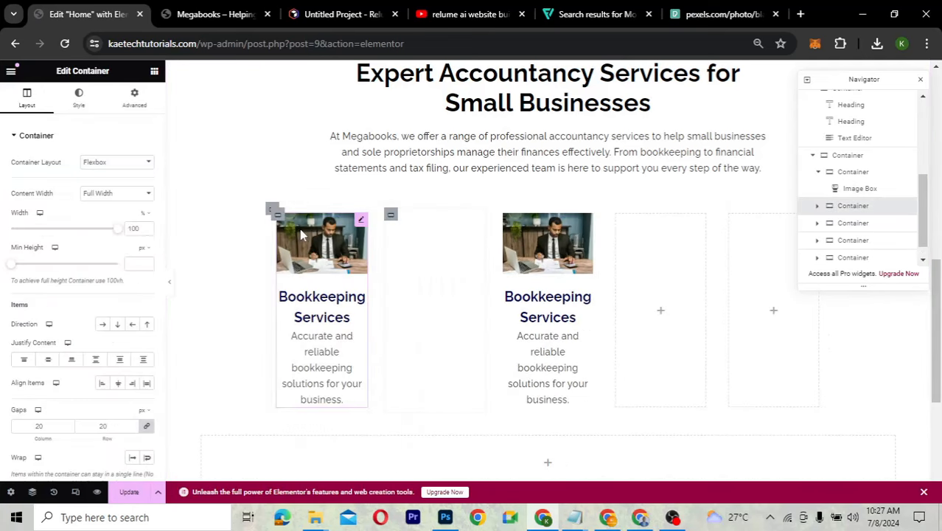
# Delete the two empty containers at the end of the services row
pyautogui.rightClick(619, 220)
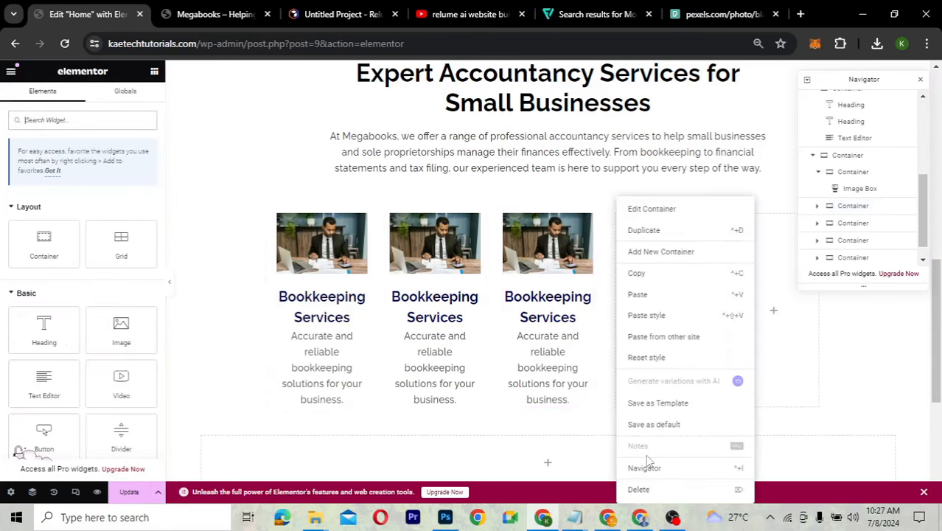
pyautogui.click(640, 489)
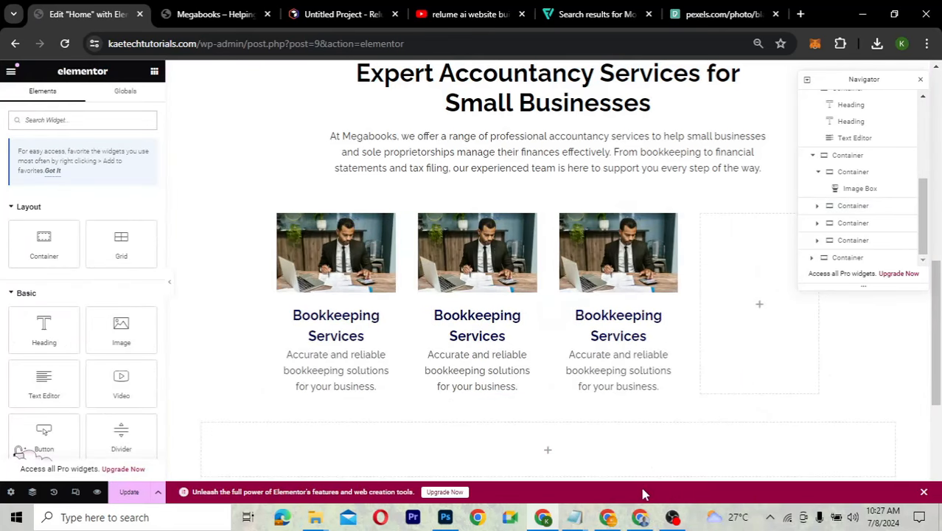
pyautogui.rightClick(706, 221)
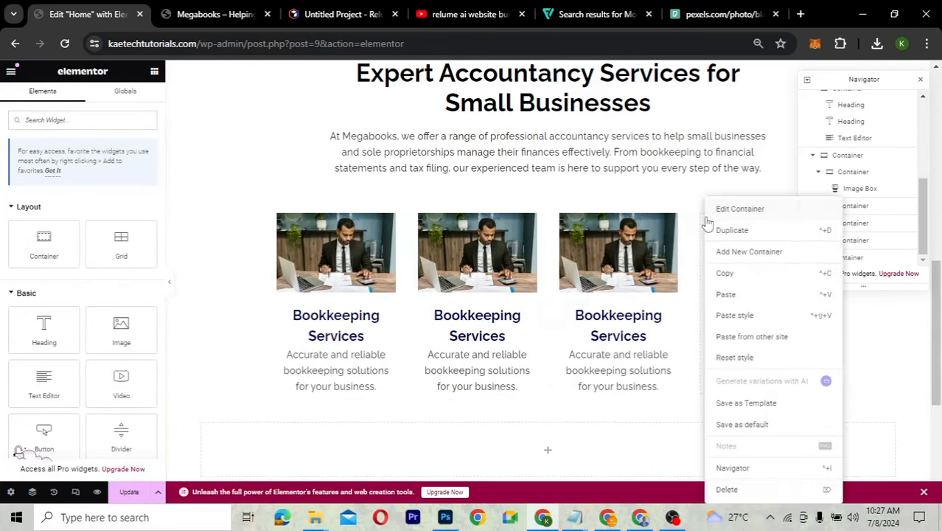
pyautogui.click(727, 490)
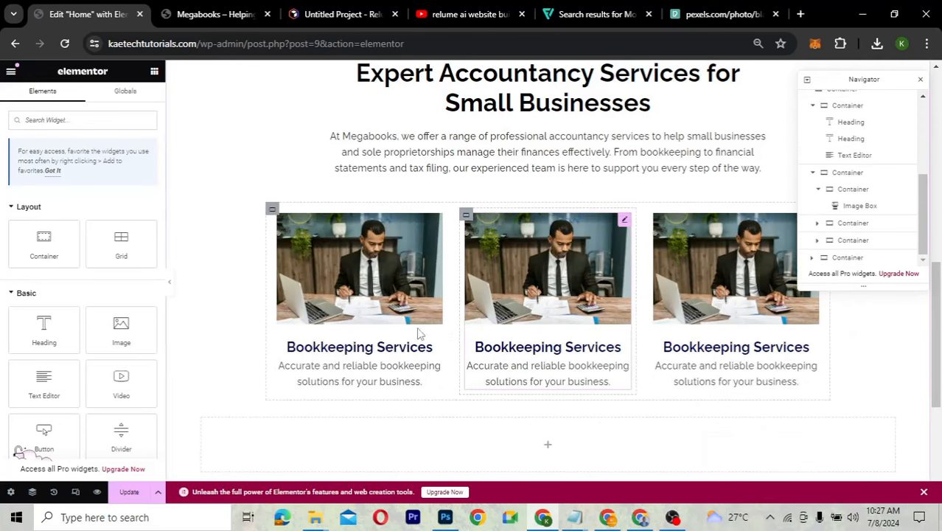
# Replace the second card's title with "Financial Statements", copied from the Relume wireframe
pyautogui.click(625, 222)
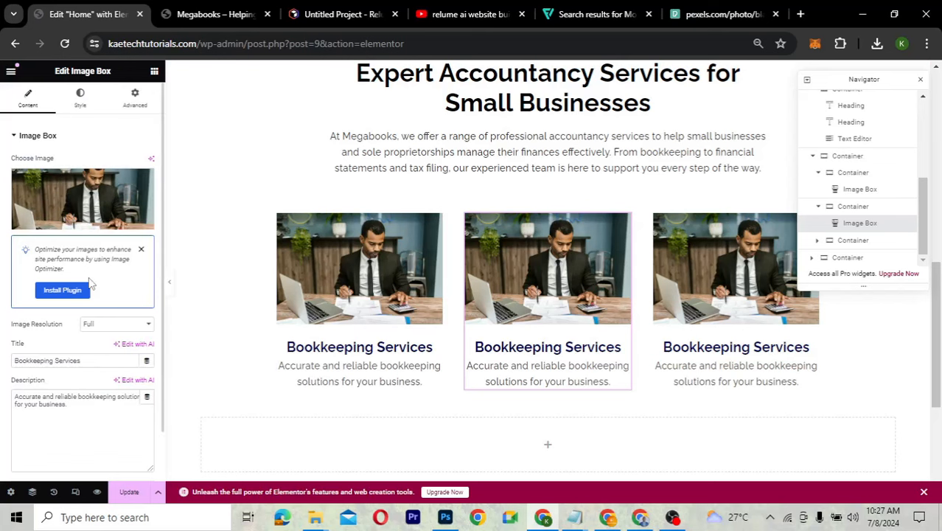
pyautogui.click(339, 16)
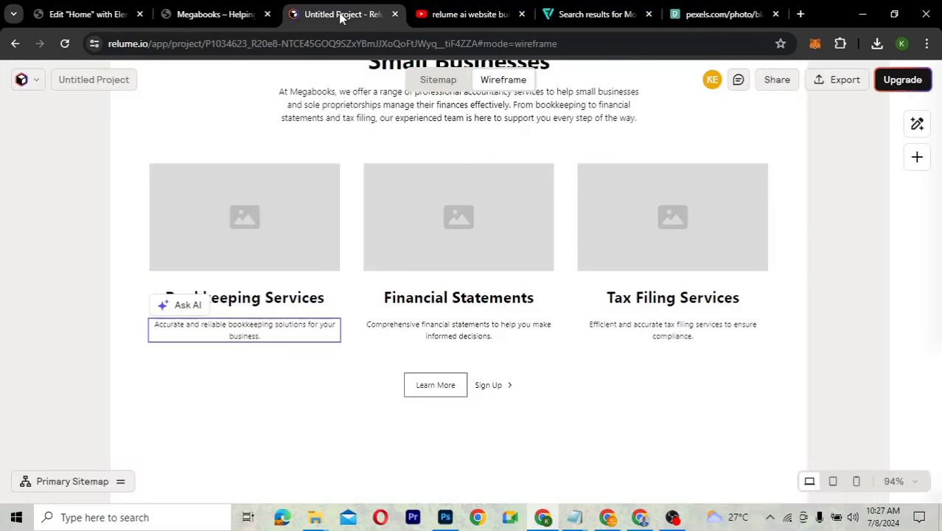
pyautogui.click(457, 298)
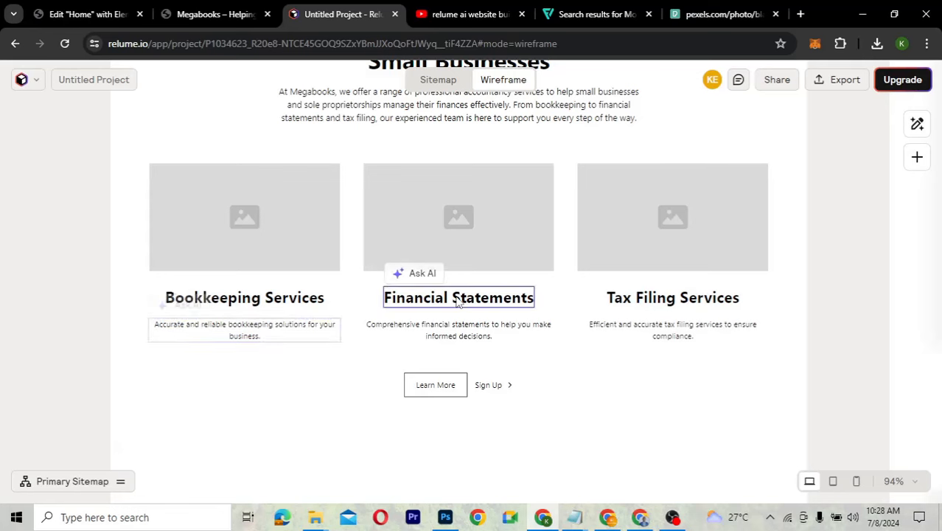
pyautogui.click(457, 297)
pyautogui.hotkey('ctrl', 'c')
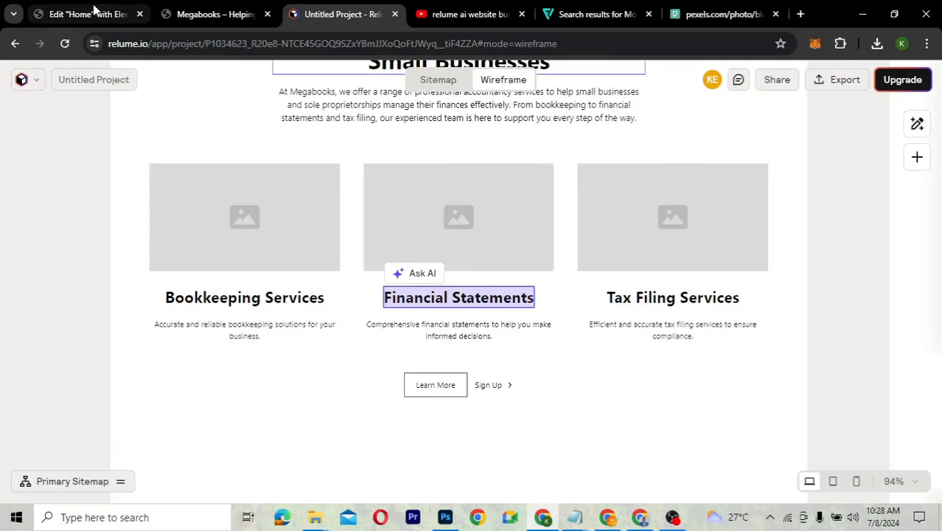
pyautogui.click(94, 12)
pyautogui.click(98, 360)
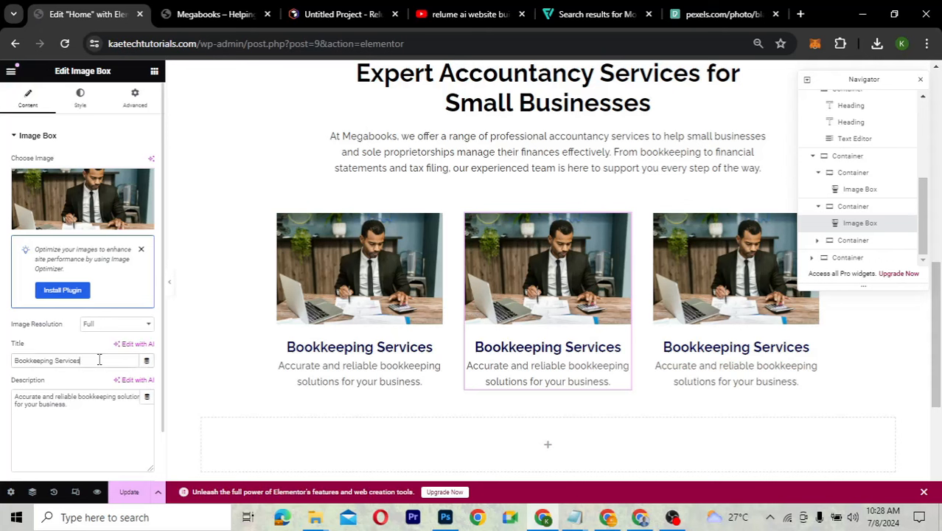
pyautogui.hotkey('ctrl', 'a')
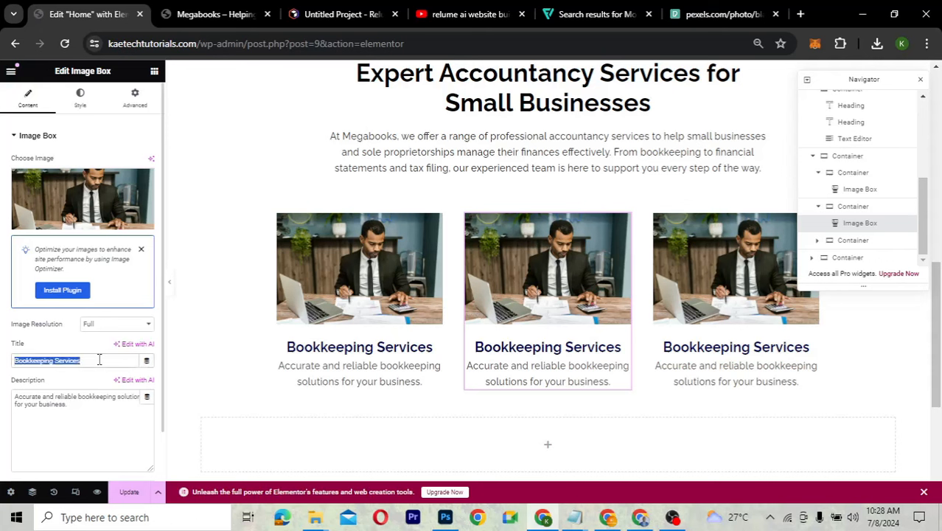
pyautogui.hotkey('ctrl', 'v')
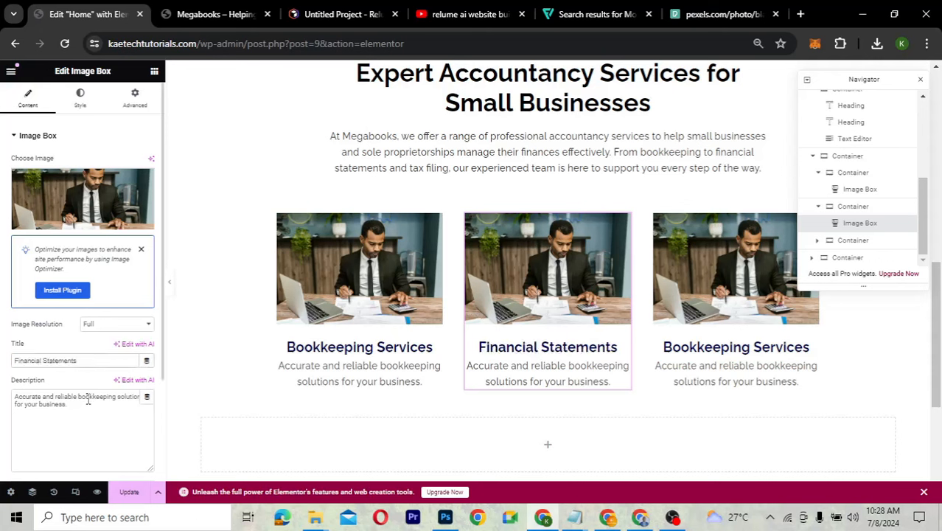
# Replace the second card's description with "Comprehensive financial statements to help you make informed decisions.", copied from the Relume wireframe
pyautogui.click(353, 9)
pyautogui.click(436, 329)
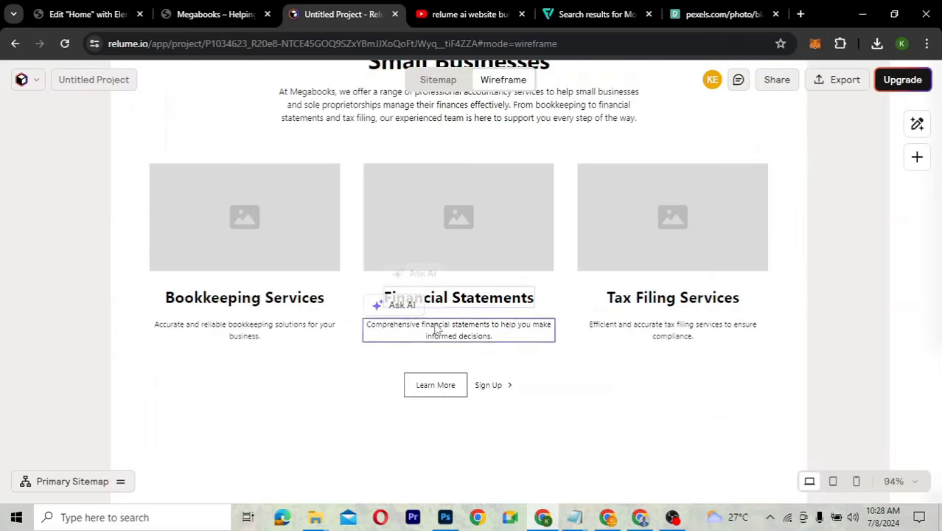
pyautogui.tripleClick(436, 328)
pyautogui.hotkey('ctrl', 'c')
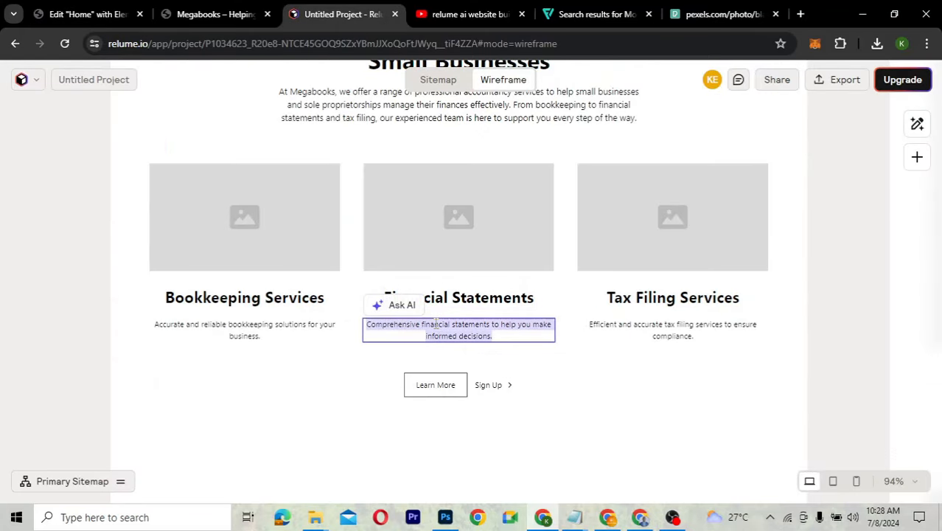
pyautogui.click(93, 14)
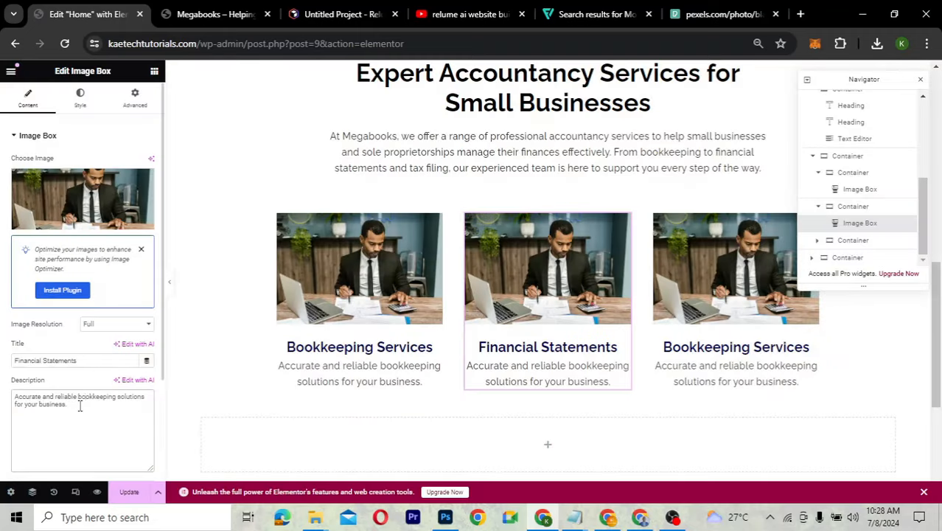
pyautogui.tripleClick(80, 405)
pyautogui.hotkey('ctrl', 'v')
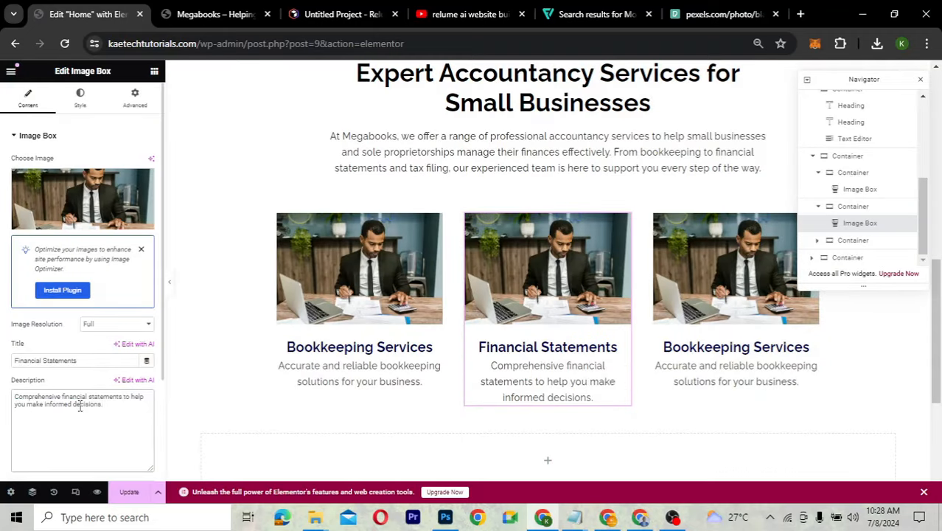
# Replace the third card's title with "Tax Filing Services", copied from the Relume wireframe
pyautogui.click(724, 350)
pyautogui.click(215, 14)
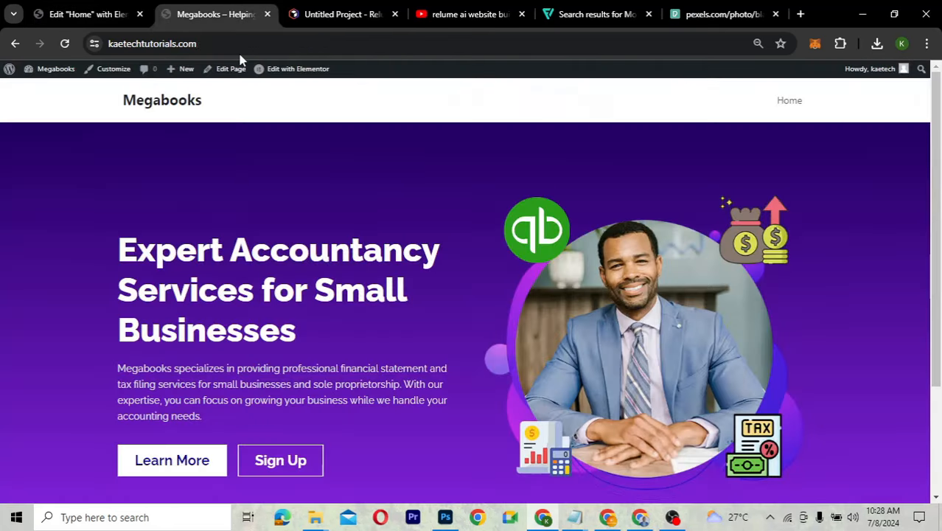
pyautogui.click(341, 16)
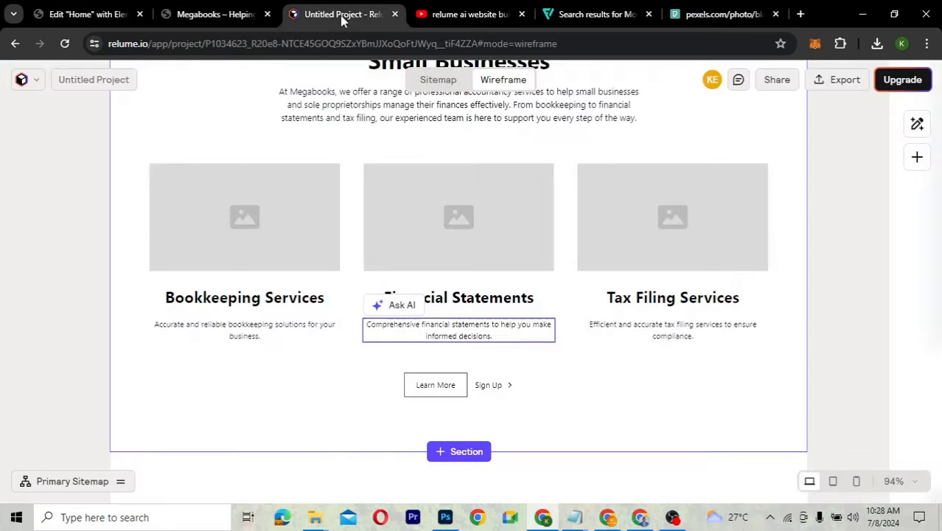
pyautogui.doubleClick(673, 299)
pyautogui.hotkey('ctrl', 'c')
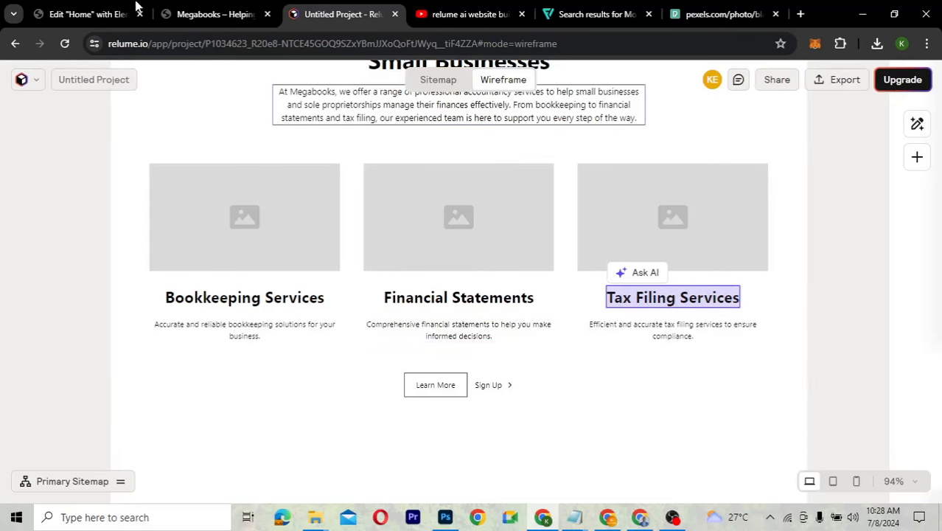
pyautogui.click(93, 14)
pyautogui.click(74, 360)
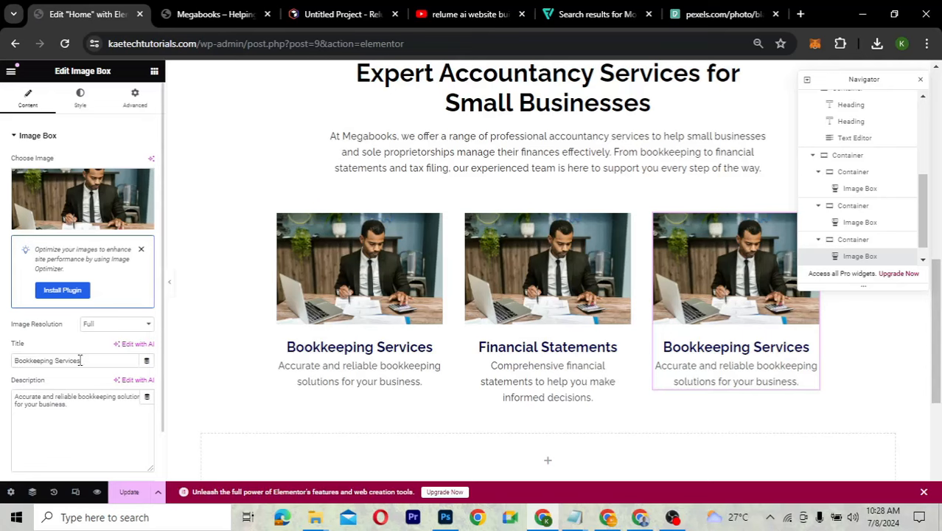
pyautogui.hotkey('ctrl', 'a')
pyautogui.hotkey('ctrl', 'v')
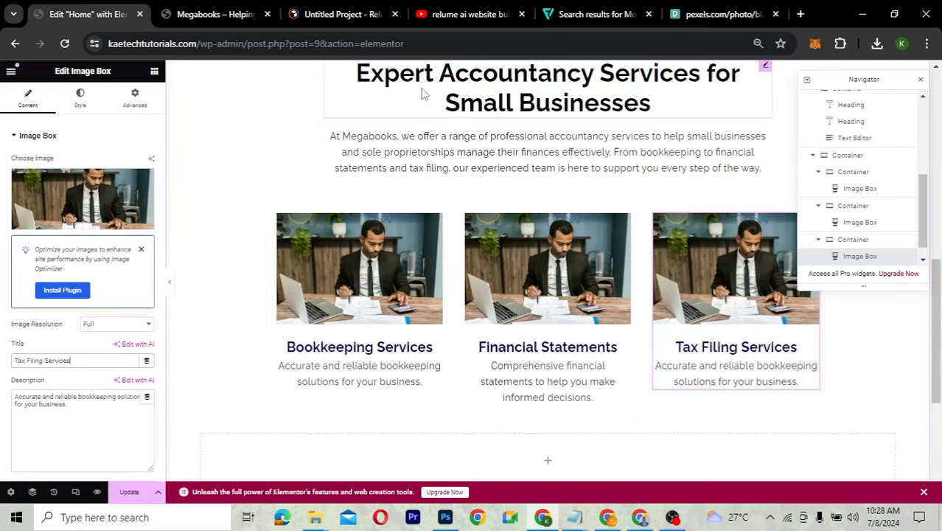
# Replace the third card's description with "Efficient and accurate tax filing services to ensure compliance.", copied from the Relume wireframe
pyautogui.click(335, 14)
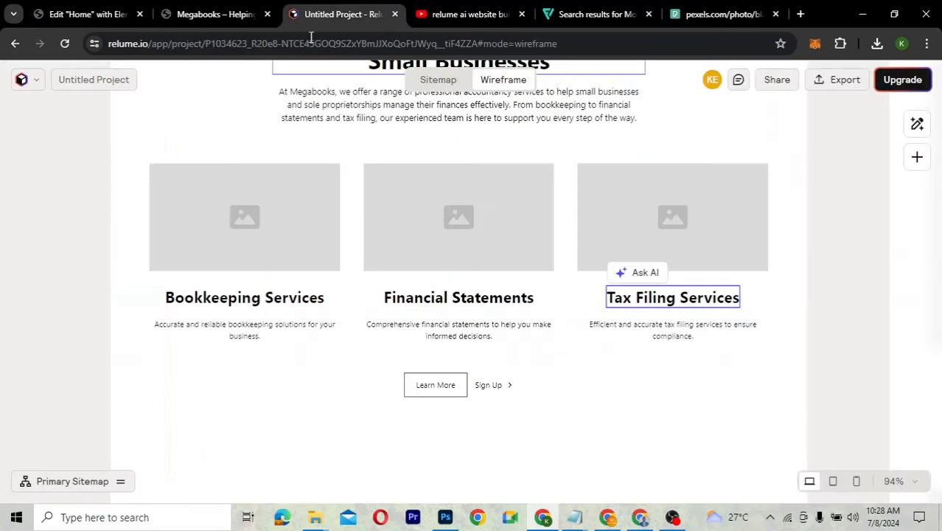
pyautogui.click(654, 332)
pyautogui.hotkey('ctrl', 'c')
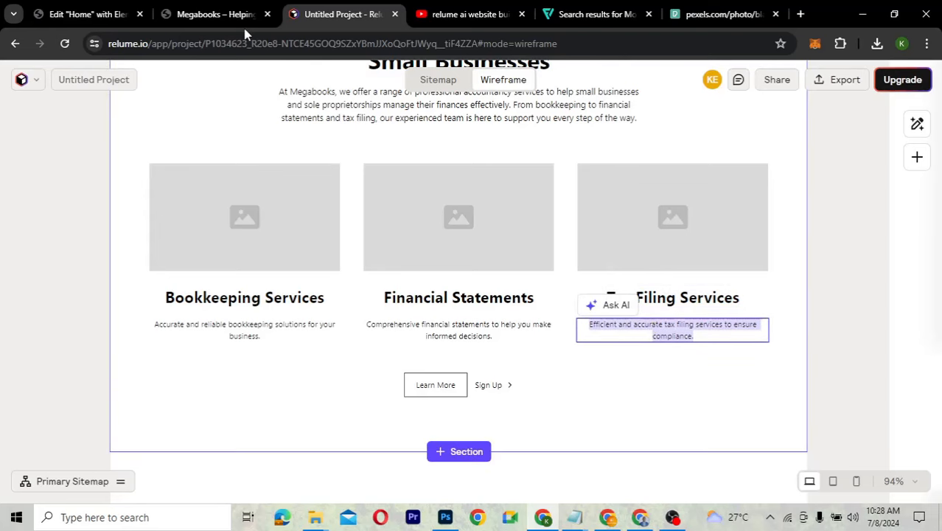
pyautogui.click(89, 14)
pyautogui.hotkey('ctrl', 'v')
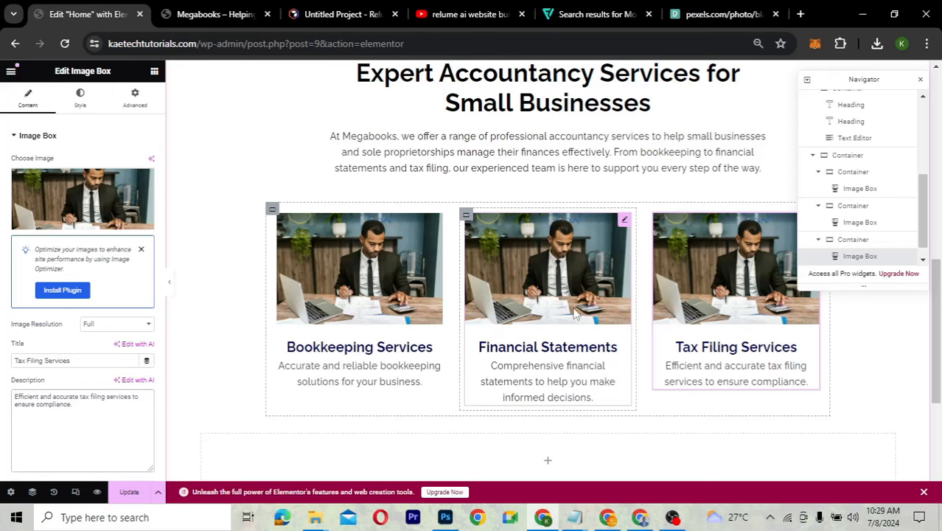
# Swap the Tax Filing Services image for the calculator close-up and the Financial Statements image for the smiling woman working at a laptop
pyautogui.click(84, 189)
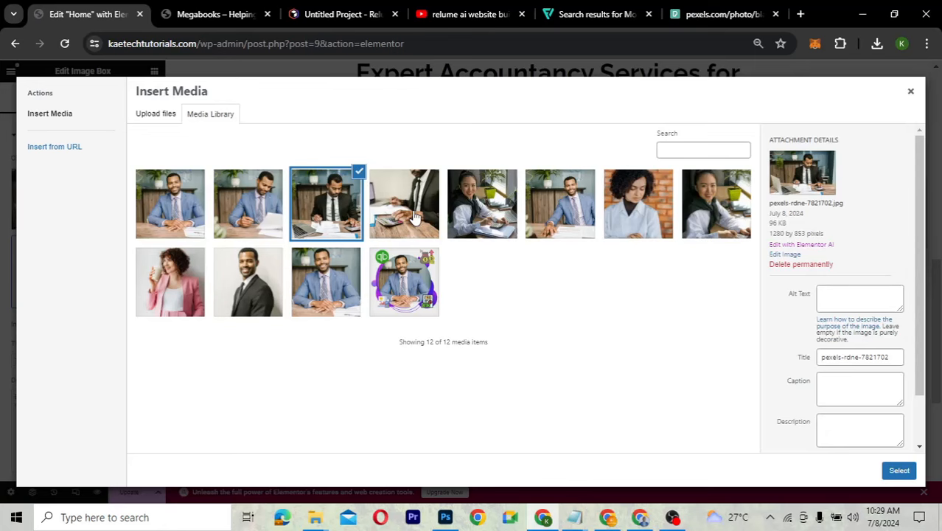
pyautogui.click(899, 470)
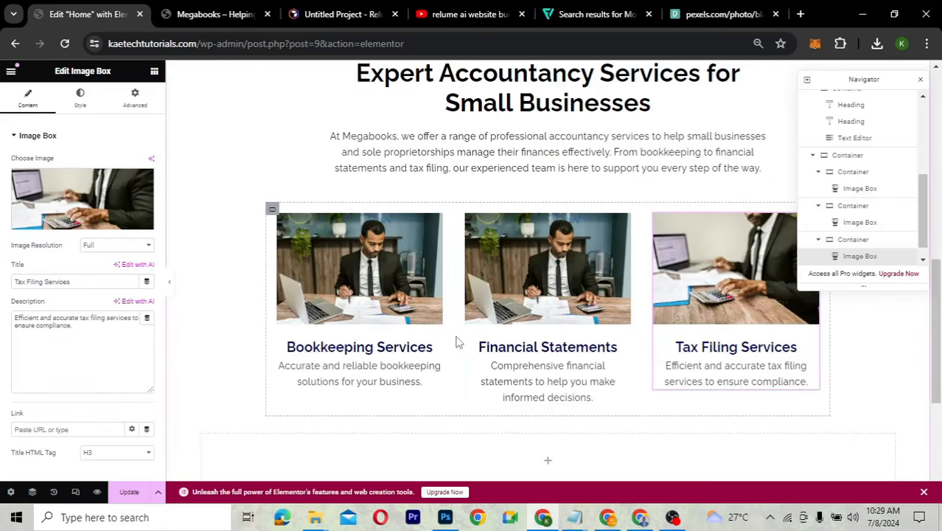
pyautogui.click(619, 231)
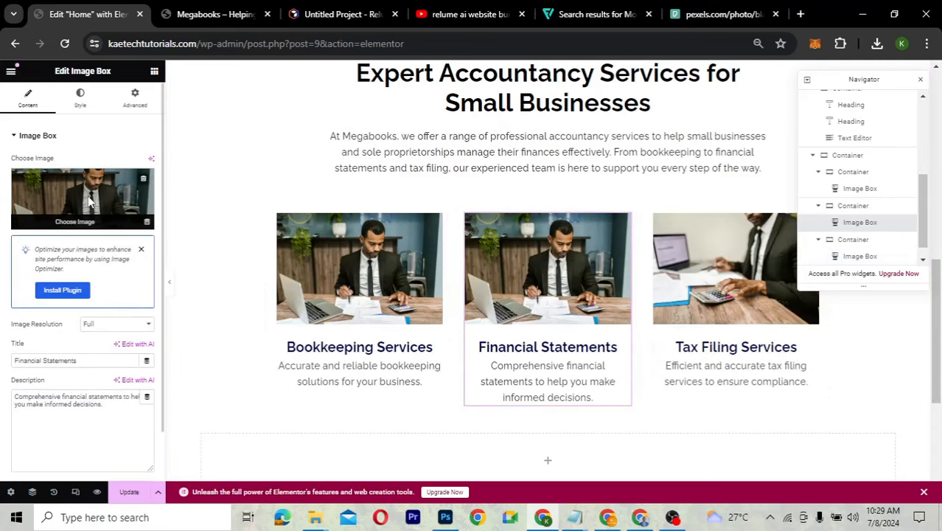
pyautogui.click(88, 200)
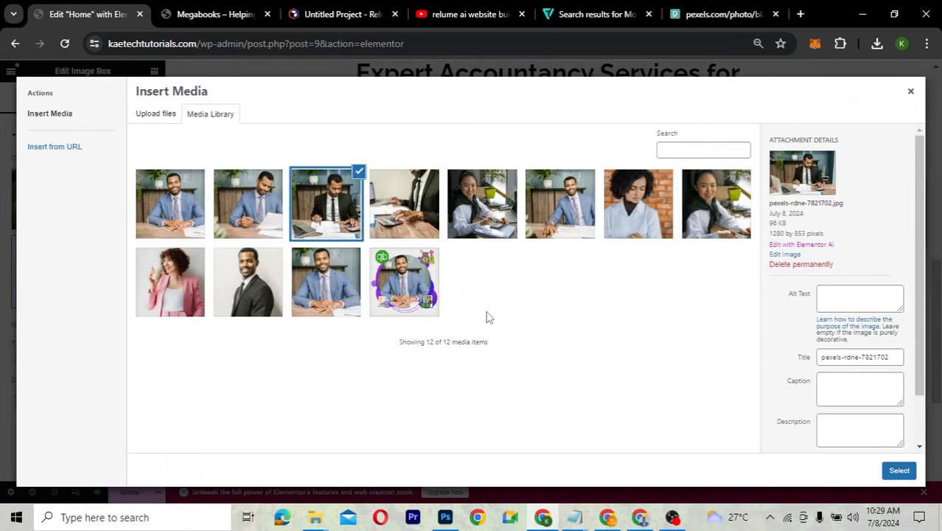
pyautogui.click(479, 215)
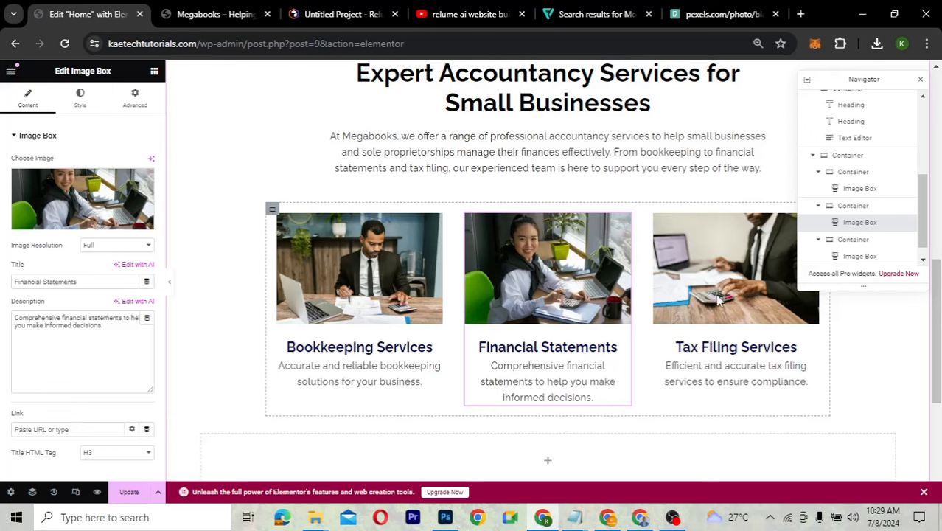
# Set the width of the container holding the three service cards to 100%
pyautogui.scroll(3, 427, 285)
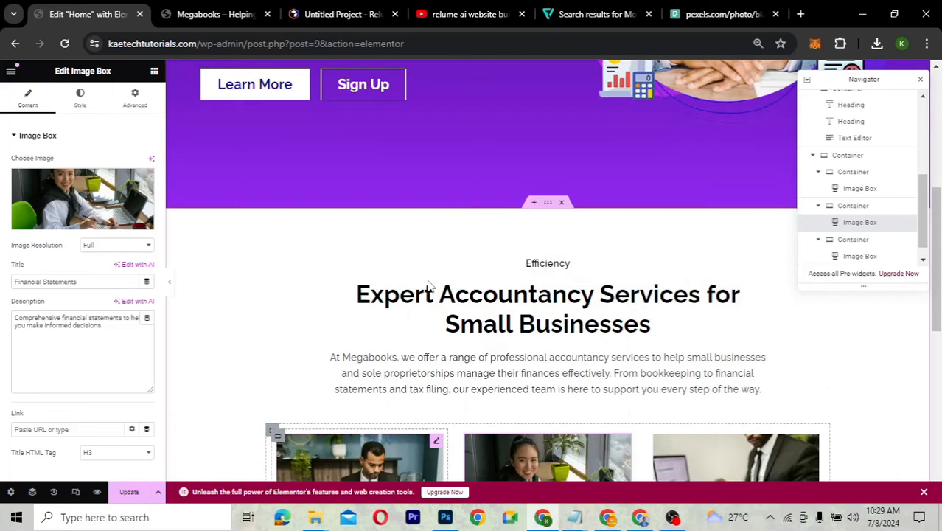
pyautogui.scroll(-3, 429, 285)
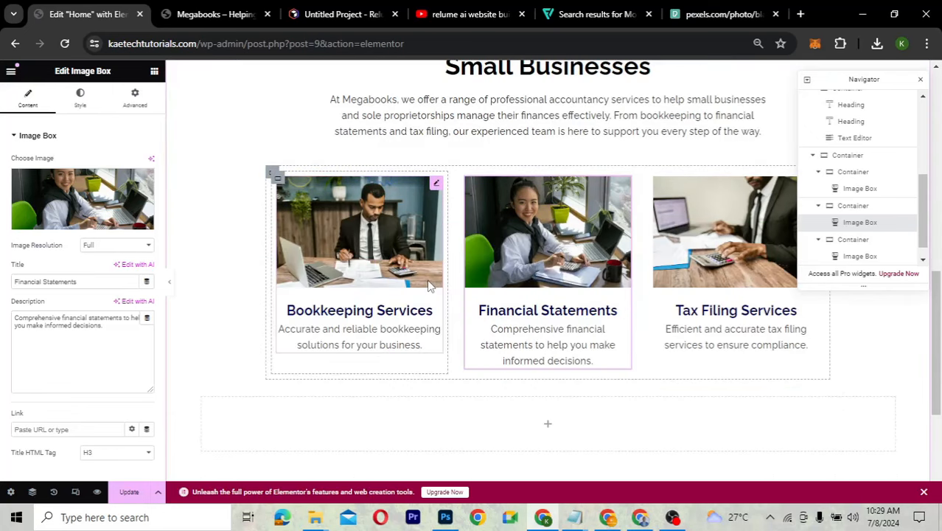
pyautogui.scroll(-3, 430, 285)
pyautogui.scroll(1, 549, 272)
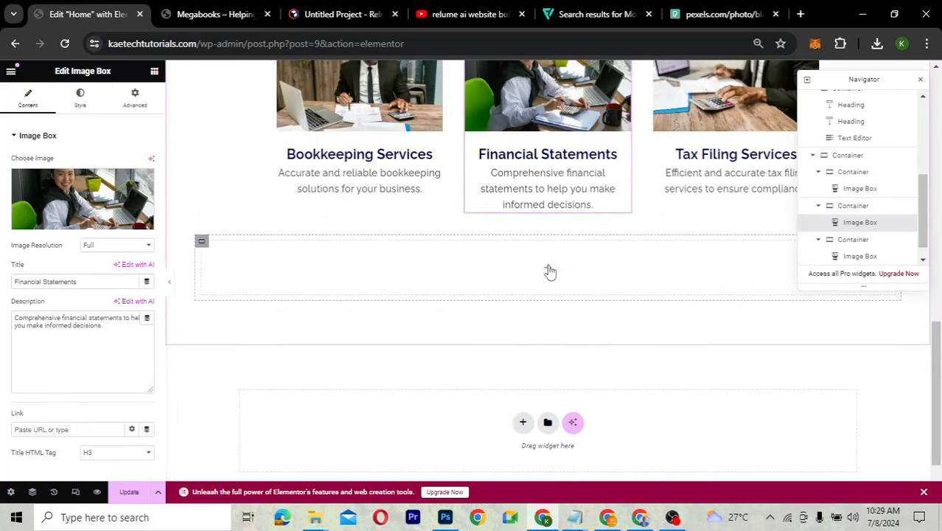
pyautogui.scroll(3, 549, 271)
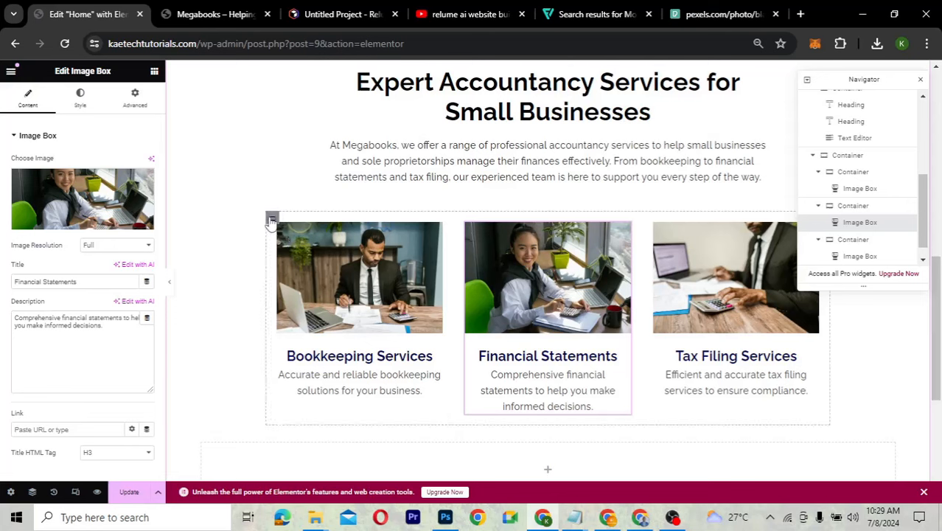
pyautogui.click(272, 218)
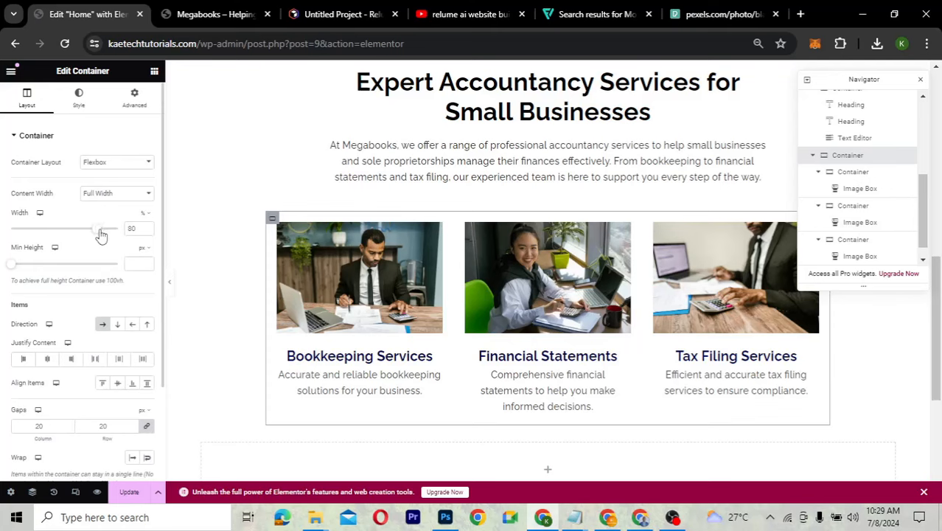
pyautogui.moveTo(101, 233); pyautogui.dragTo(132, 229)
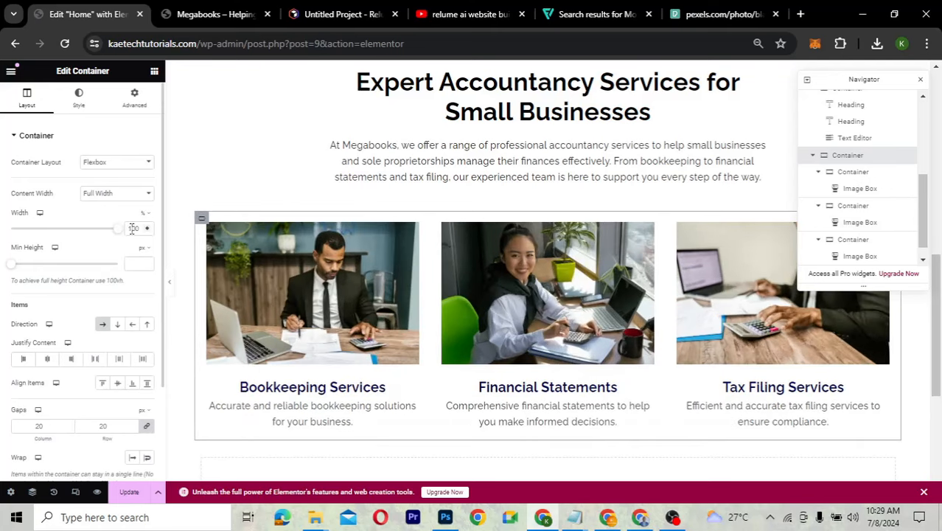
# Review the widened services row in the Efficiency section and check the Relume wireframe for what belongs beneath the cards
pyautogui.scroll(-1, 449, 274)
pyautogui.scroll(-1, 448, 275)
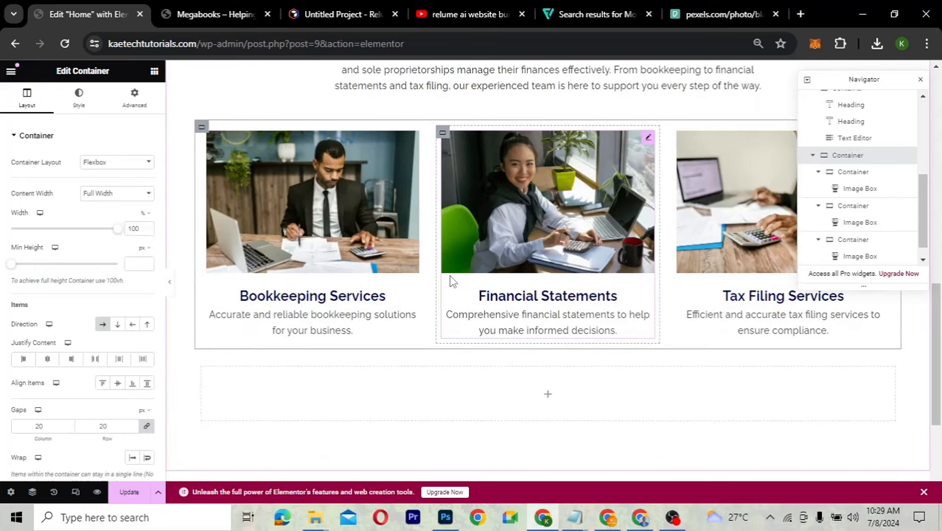
pyautogui.scroll(-1, 451, 280)
pyautogui.scroll(3, 451, 281)
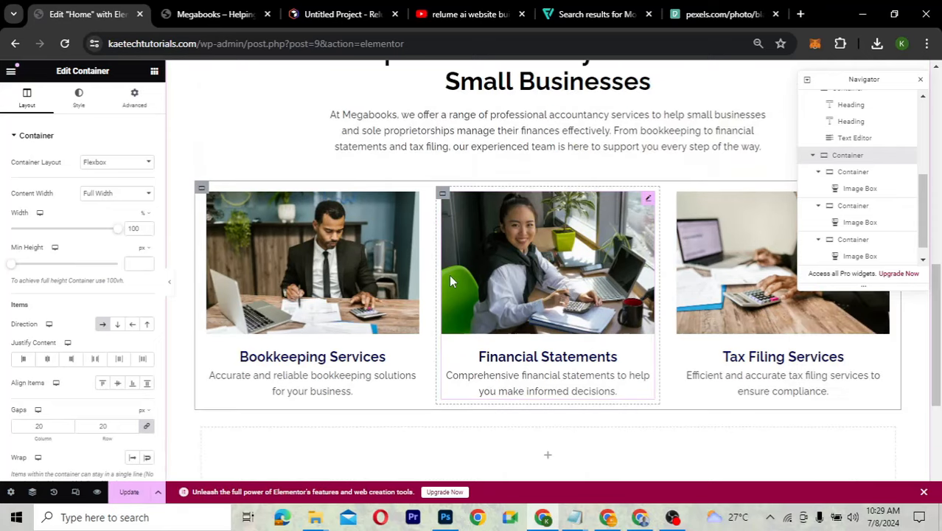
pyautogui.scroll(4, 451, 280)
pyautogui.scroll(-2, 451, 281)
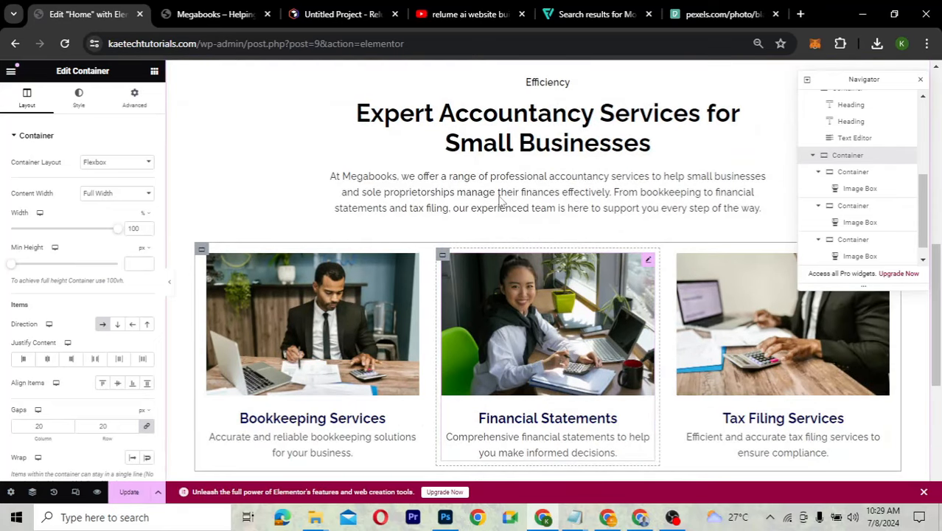
pyautogui.scroll(-3, 332, 23)
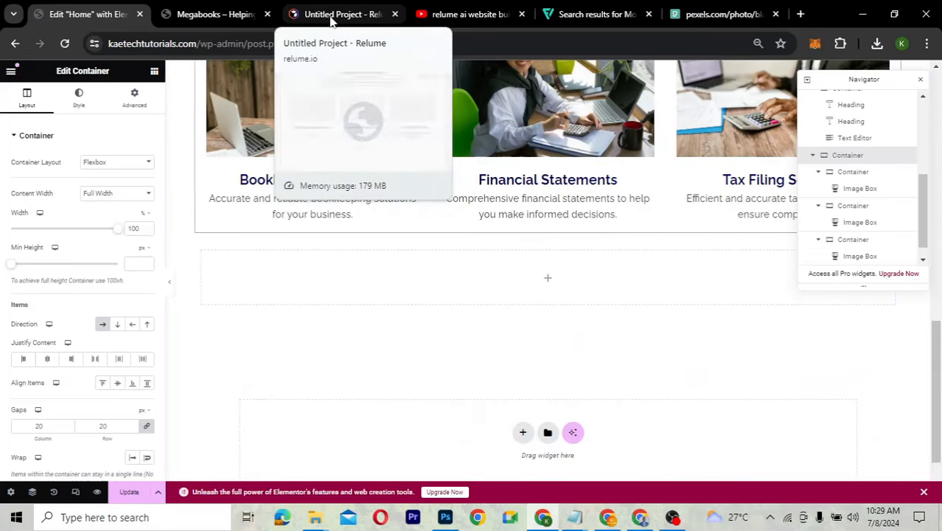
pyautogui.click(331, 21)
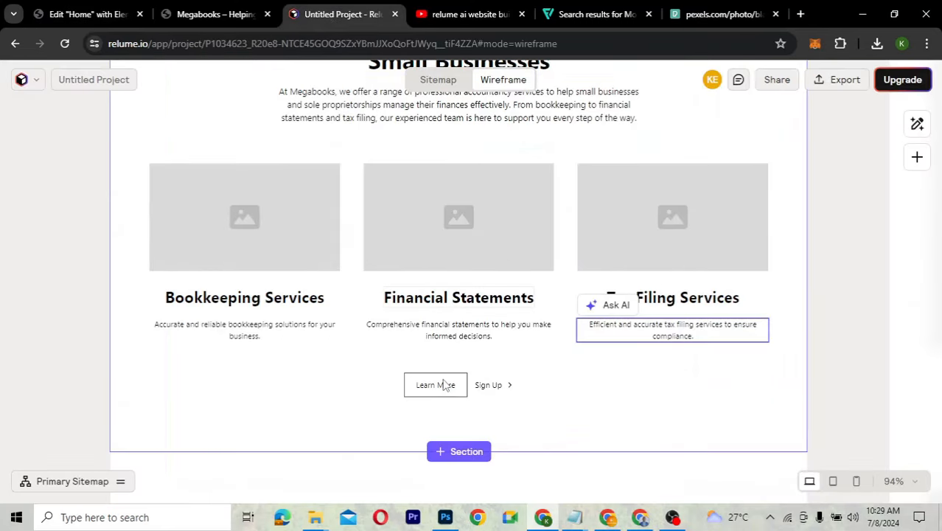
pyautogui.click(104, 14)
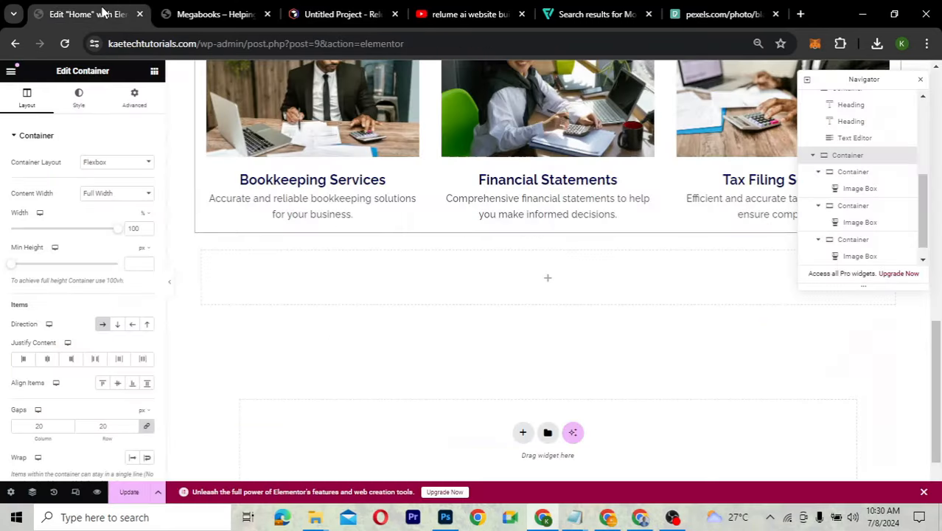
# Copy the hero section's Learn More button and paste it into the empty container beneath the three service cards
pyautogui.scroll(5, 412, 190)
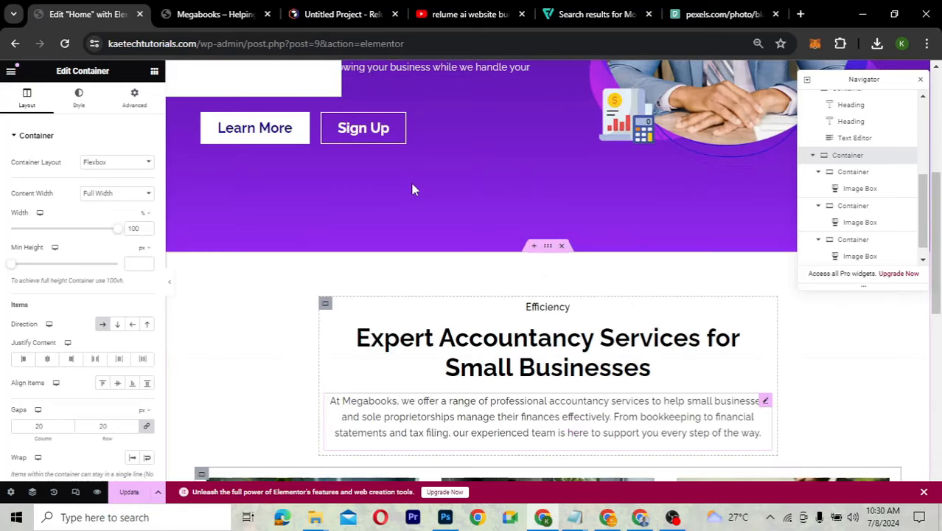
pyautogui.scroll(1, 412, 190)
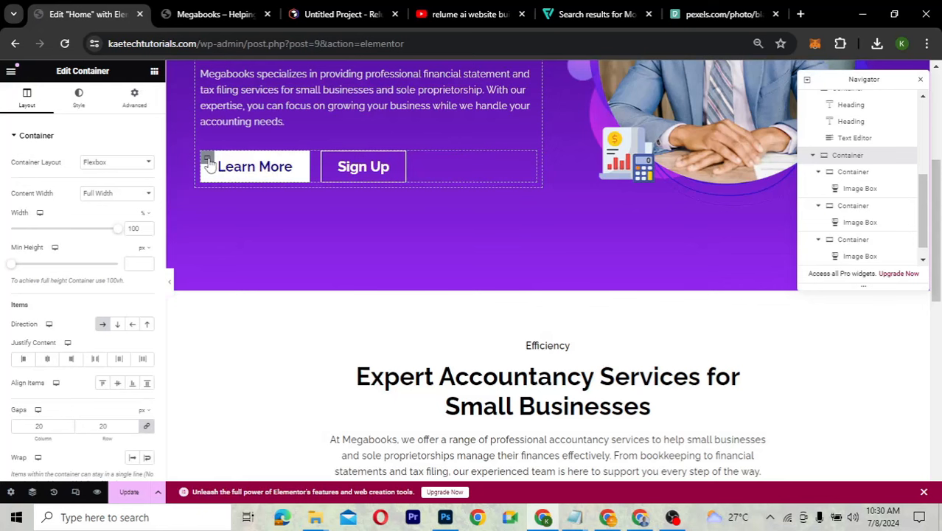
pyautogui.rightClick(209, 163)
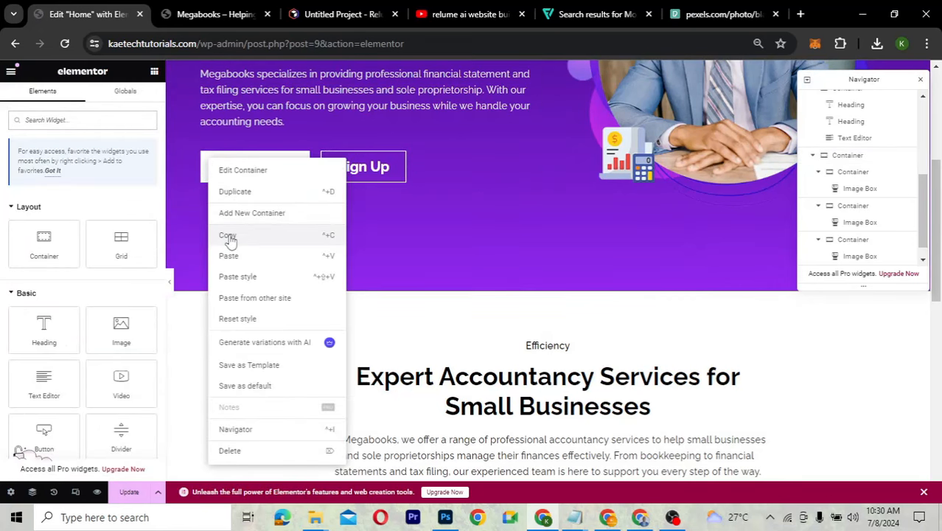
pyautogui.click(436, 227)
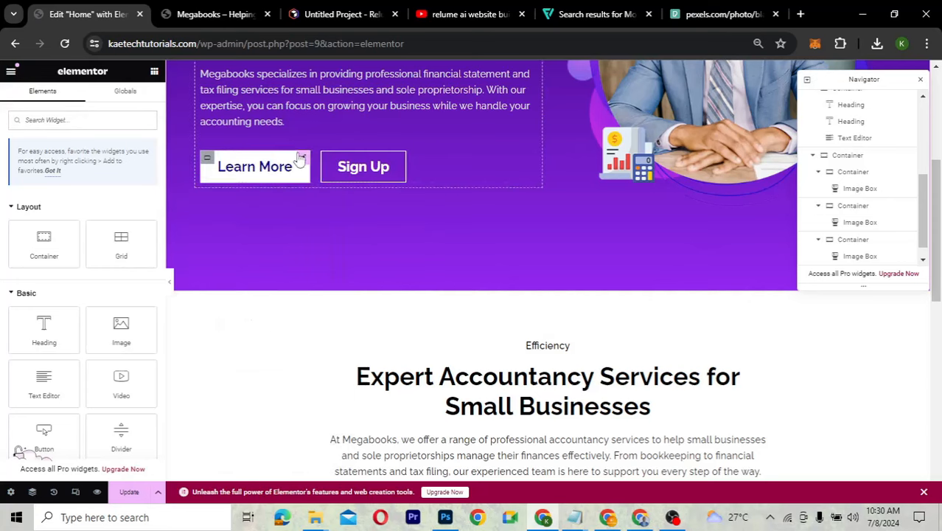
pyautogui.rightClick(302, 160)
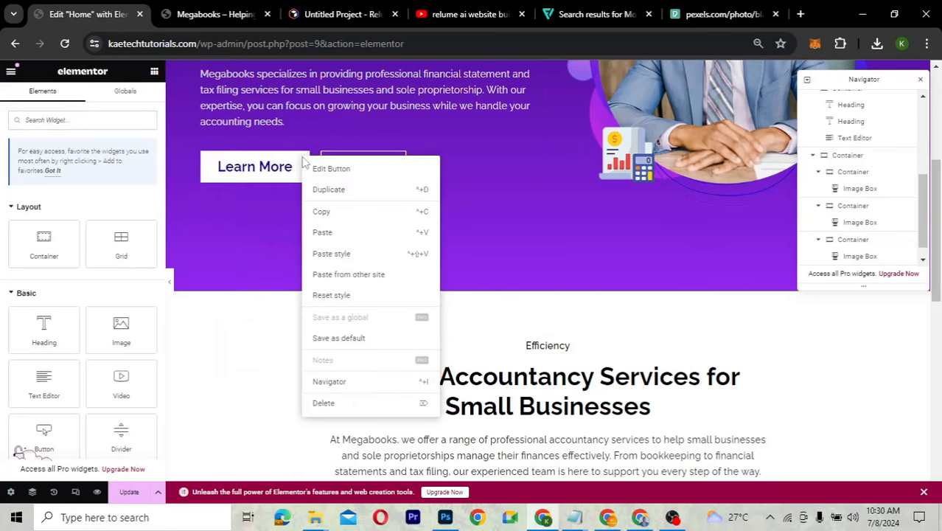
pyautogui.click(327, 214)
pyautogui.scroll(-2, 328, 217)
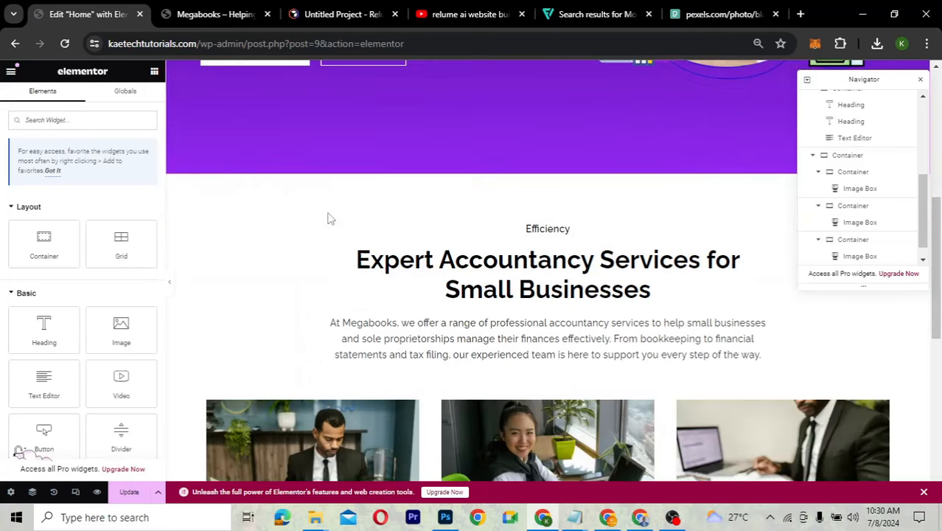
pyautogui.scroll(-5, 330, 218)
pyautogui.scroll(1, 331, 219)
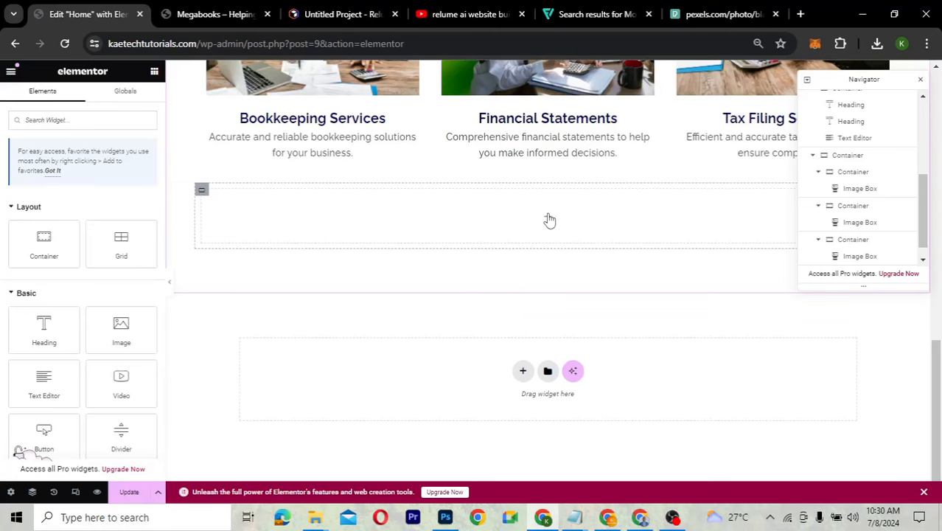
pyautogui.rightClick(550, 220)
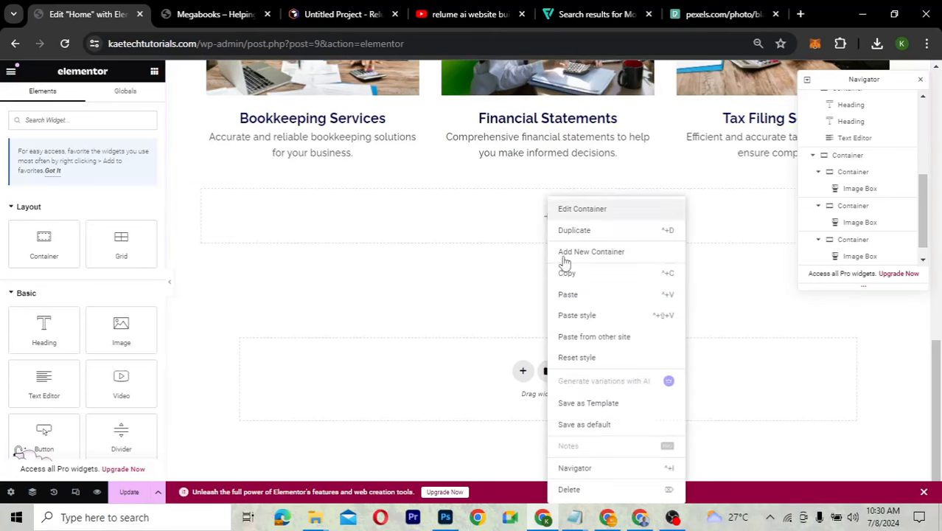
pyautogui.click(570, 295)
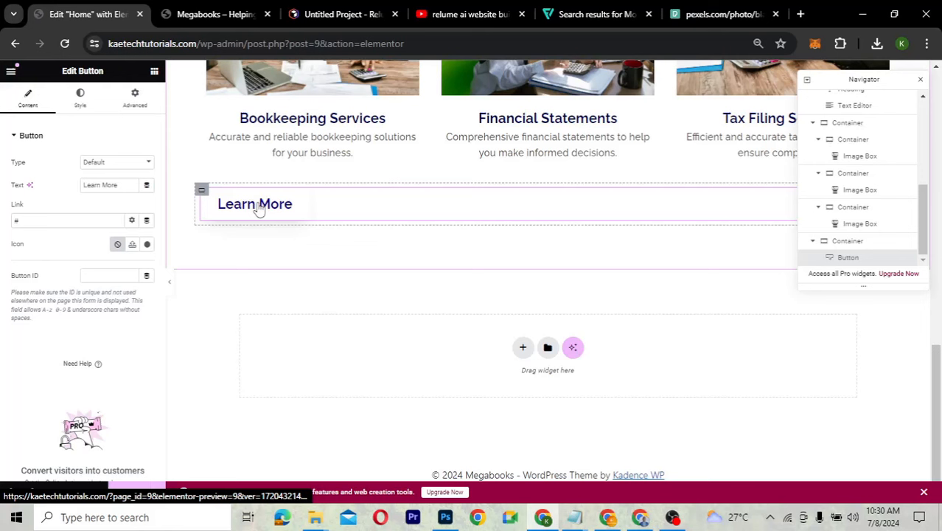
# Try a white text color on the pasted Learn More button and undo the change
pyautogui.click(80, 98)
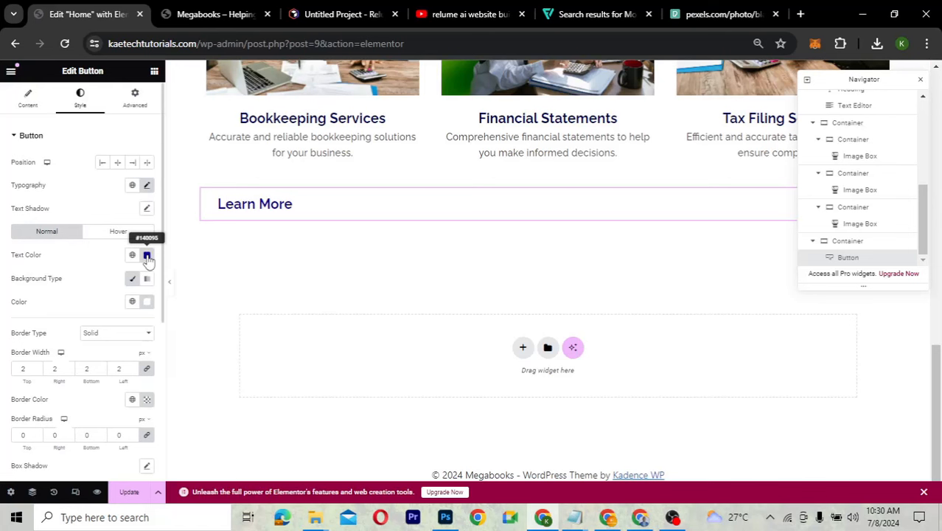
pyautogui.click(146, 255)
pyautogui.click(93, 309)
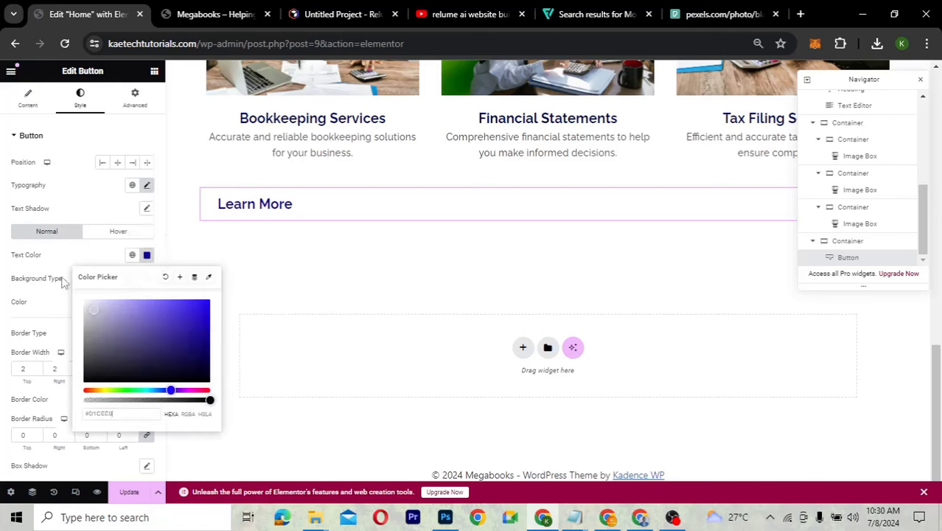
pyautogui.moveTo(94, 310); pyautogui.dragTo(63, 279)
pyautogui.click(77, 254)
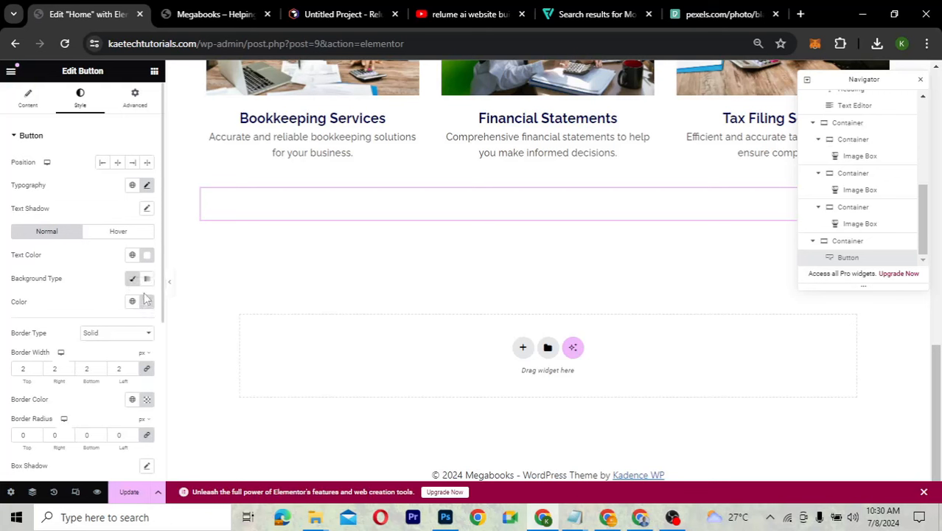
pyautogui.hotkey('ctrl', 'z')
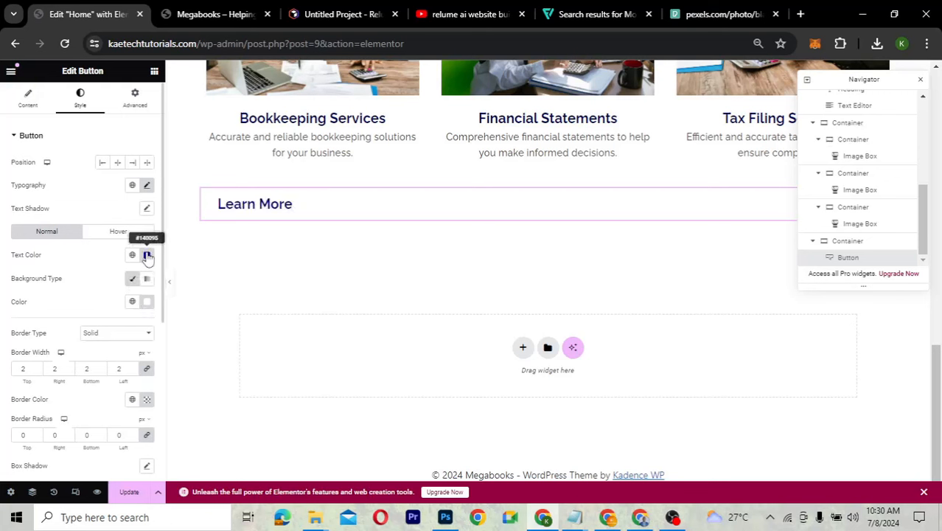
# Save the pasted Learn More button's text color as a new global color named "blue"
pyautogui.click(146, 255)
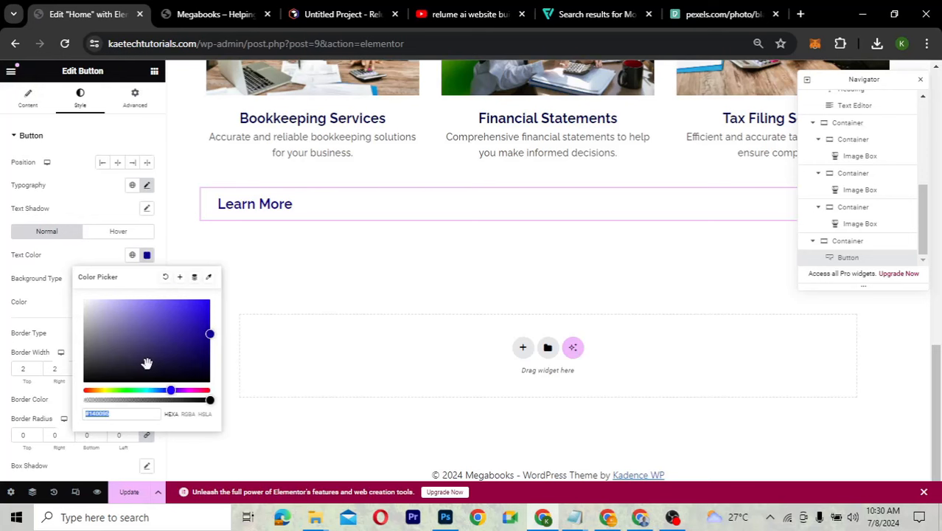
pyautogui.click(179, 277)
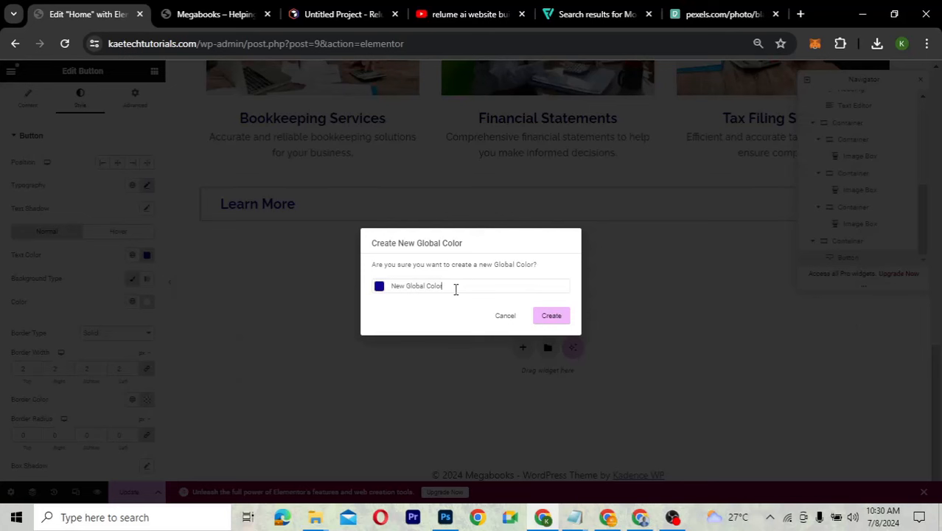
pyautogui.moveTo(455, 290); pyautogui.dragTo(384, 287)
pyautogui.write('B')
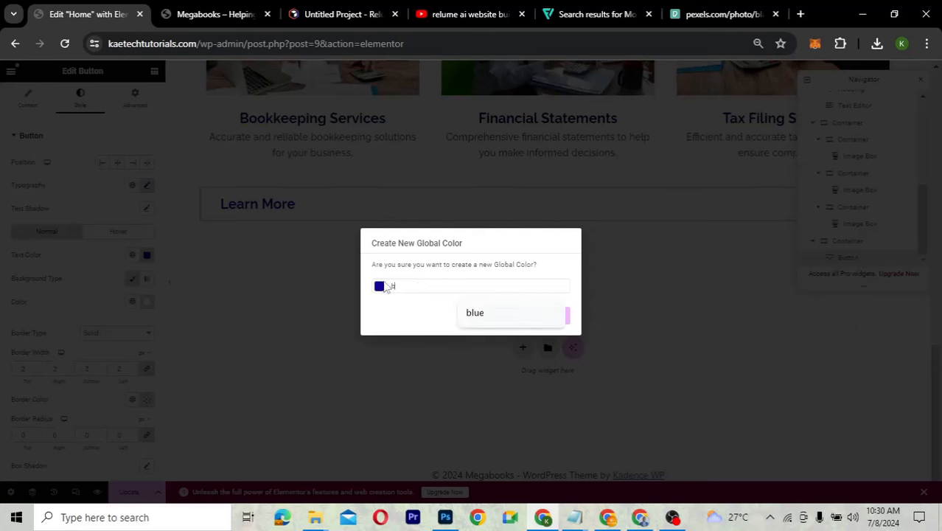
pyautogui.write('lue')
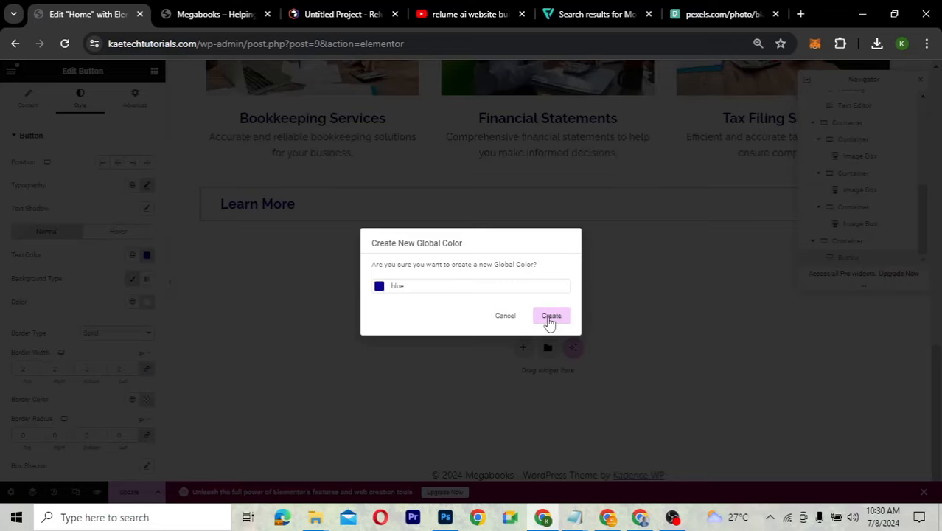
pyautogui.click(550, 316)
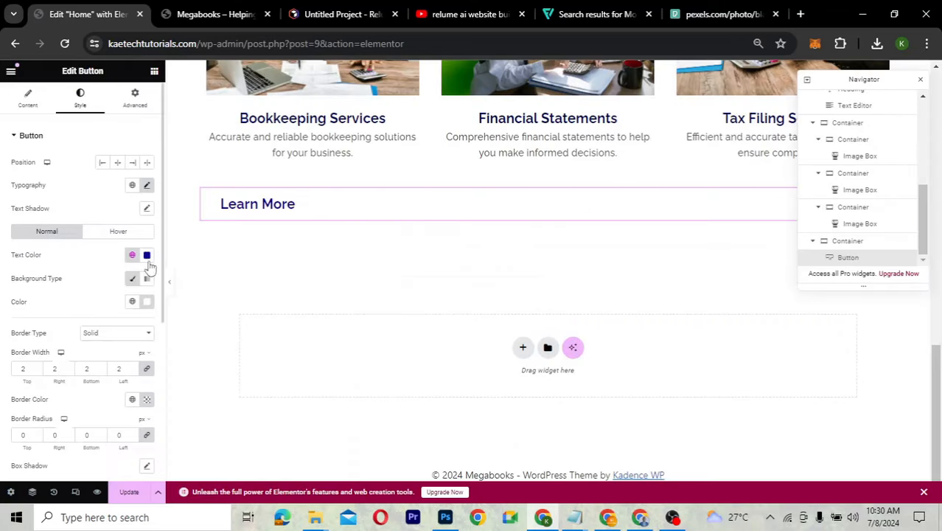
# Set the pasted Learn More button's text color to #FFFFFF and its background color to the global color "blue"
pyautogui.click(147, 255)
pyautogui.click(84, 302)
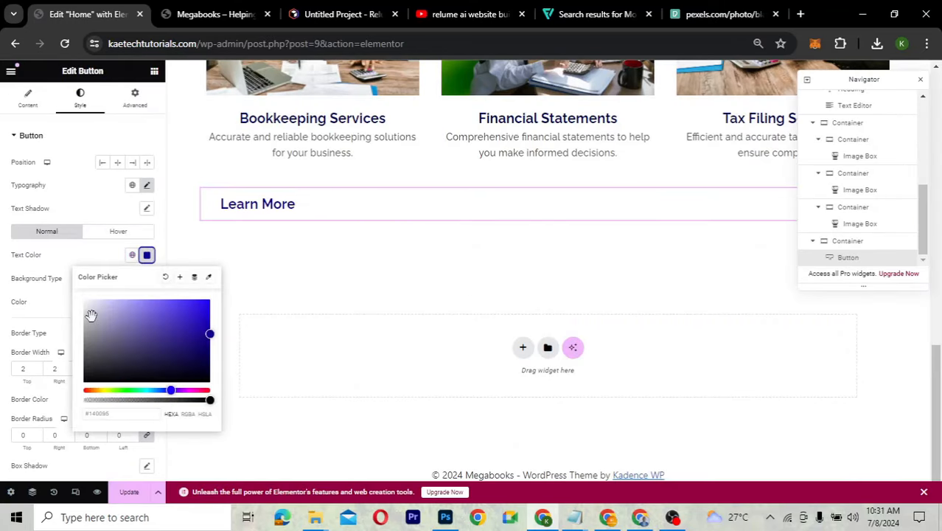
pyautogui.moveTo(63, 276); pyautogui.dragTo(62, 275)
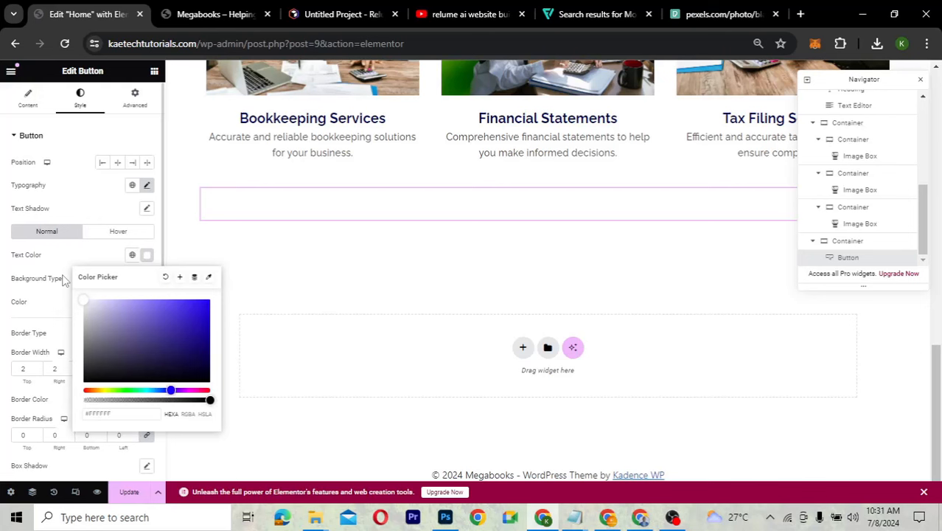
pyautogui.click(70, 255)
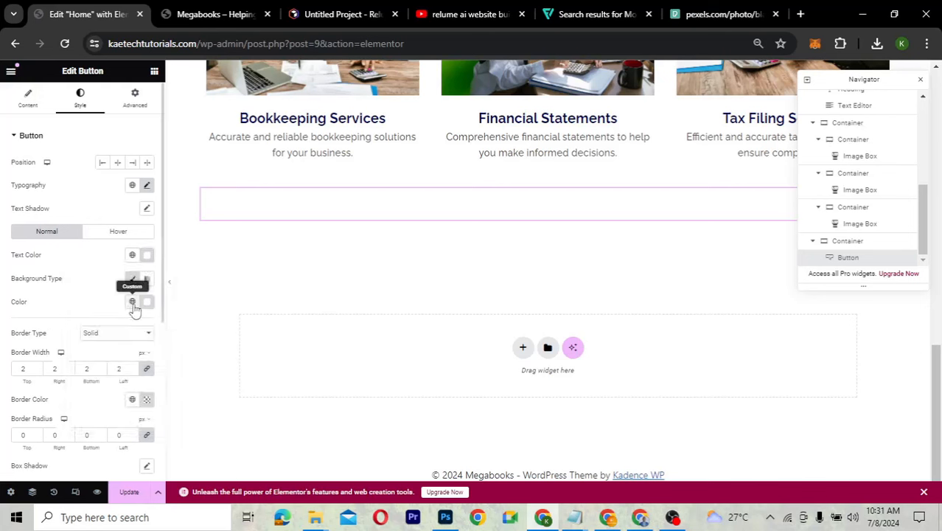
pyautogui.click(133, 302)
pyautogui.scroll(-5, 85, 405)
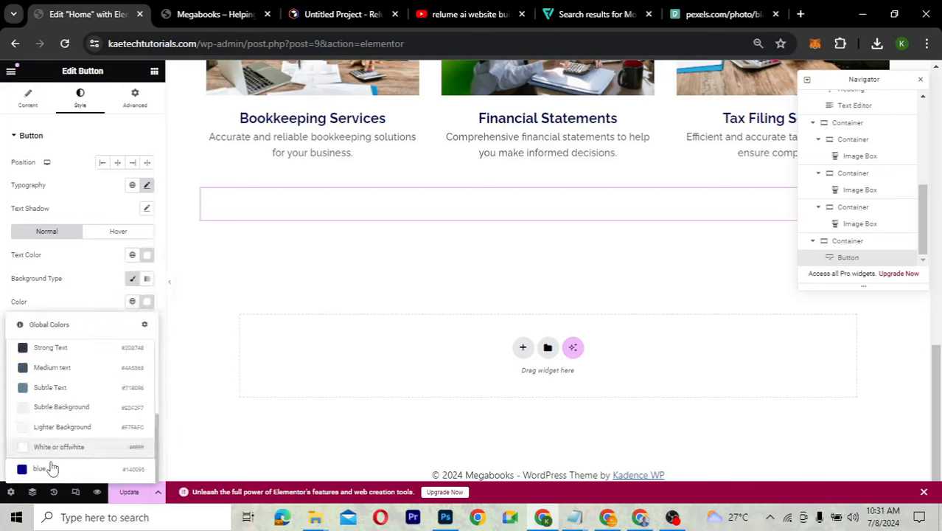
pyautogui.click(52, 467)
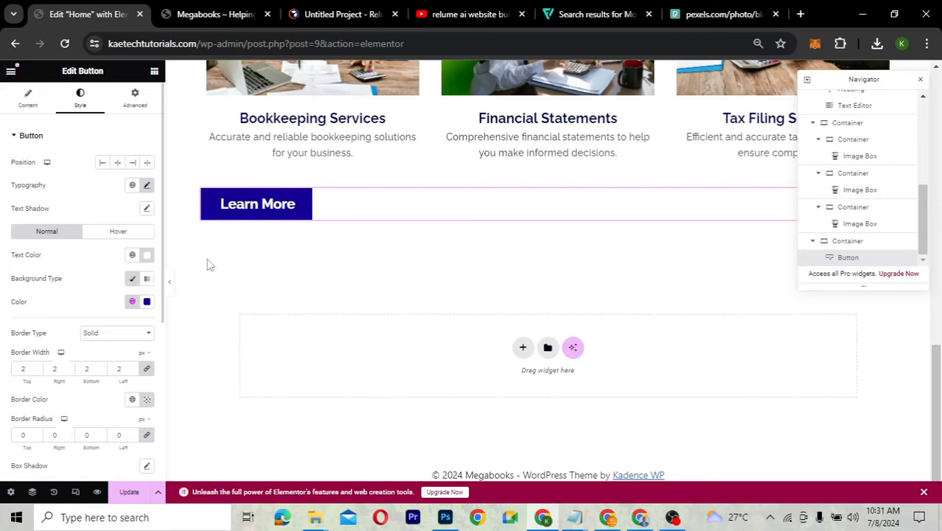
# Set the direction of the container holding the blue Learn More button to horizontal row
pyautogui.scroll(3, 334, 242)
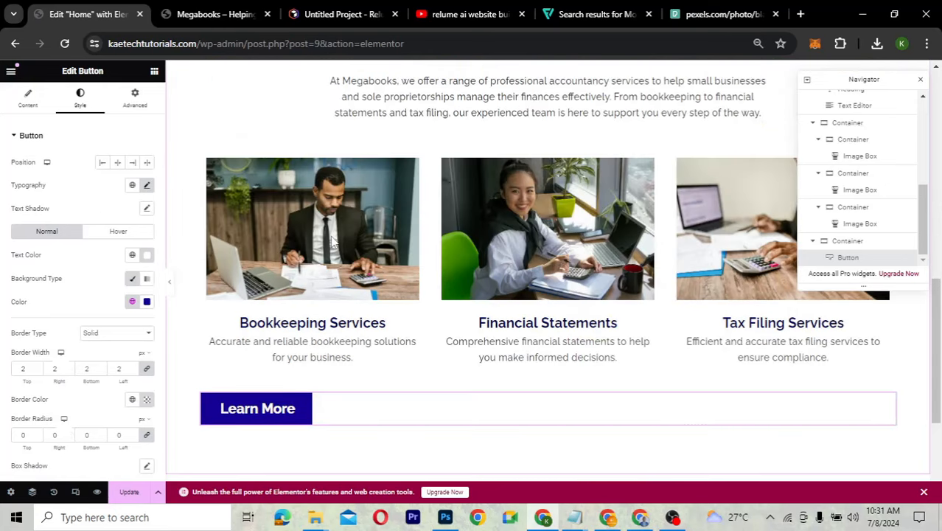
pyautogui.scroll(6, 333, 241)
pyautogui.scroll(-4, 332, 241)
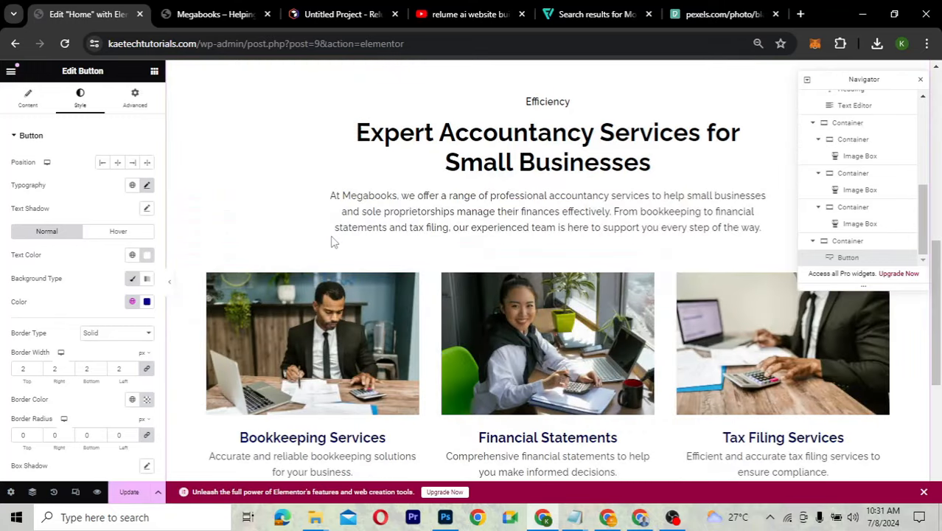
pyautogui.scroll(-3, 334, 242)
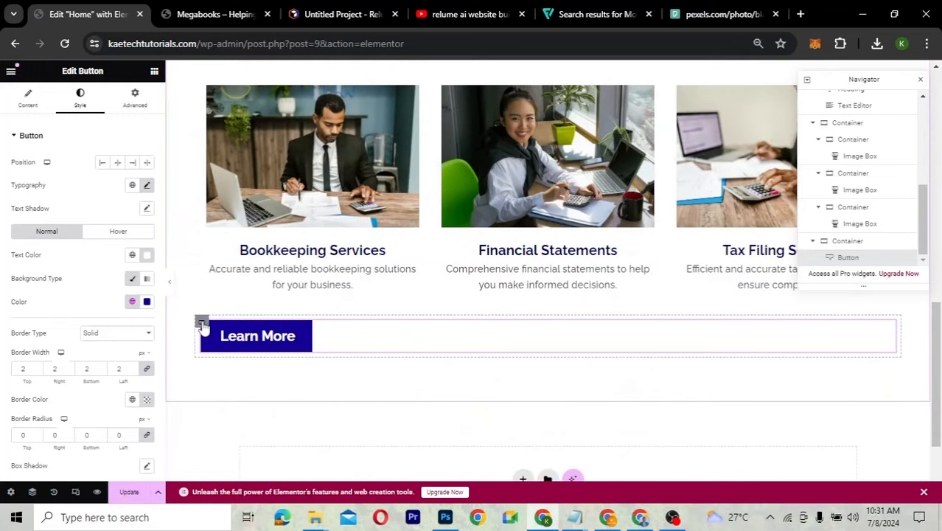
pyautogui.click(202, 325)
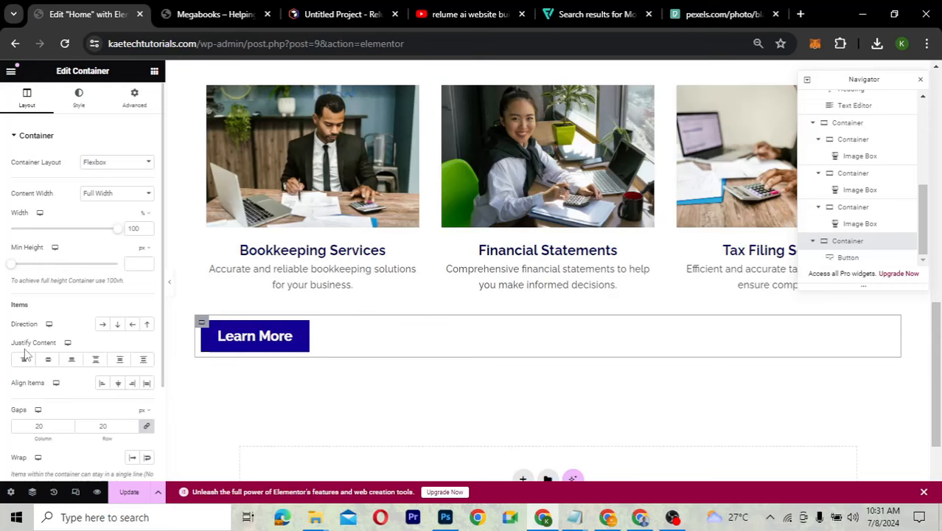
pyautogui.scroll(-1, 81, 310)
pyautogui.click(103, 281)
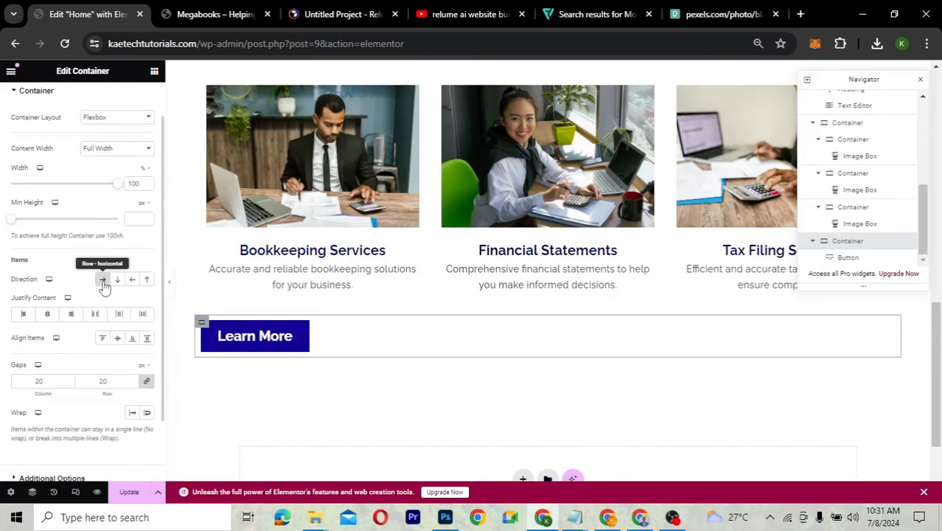
# Copy the hero section's Sign Up button and paste it beside the blue Learn More button beneath the service cards
pyautogui.scroll(4, 455, 344)
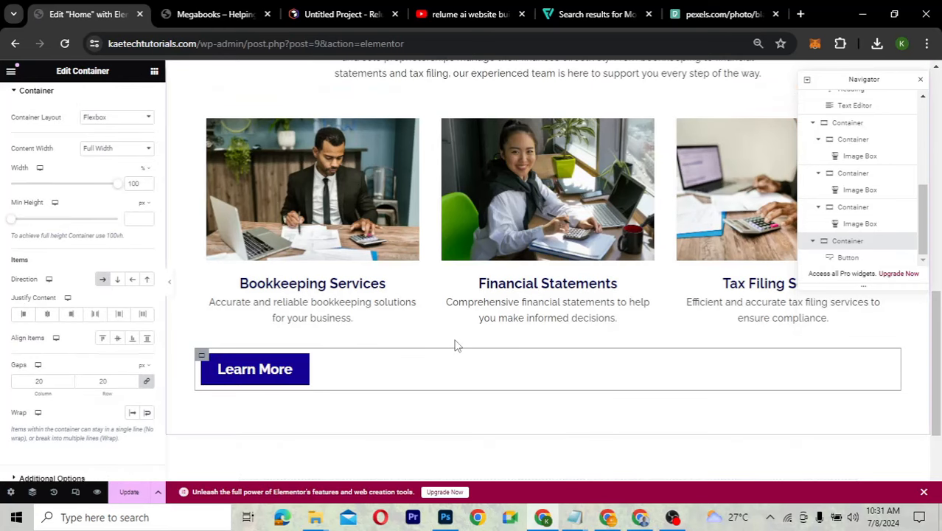
pyautogui.scroll(3, 454, 344)
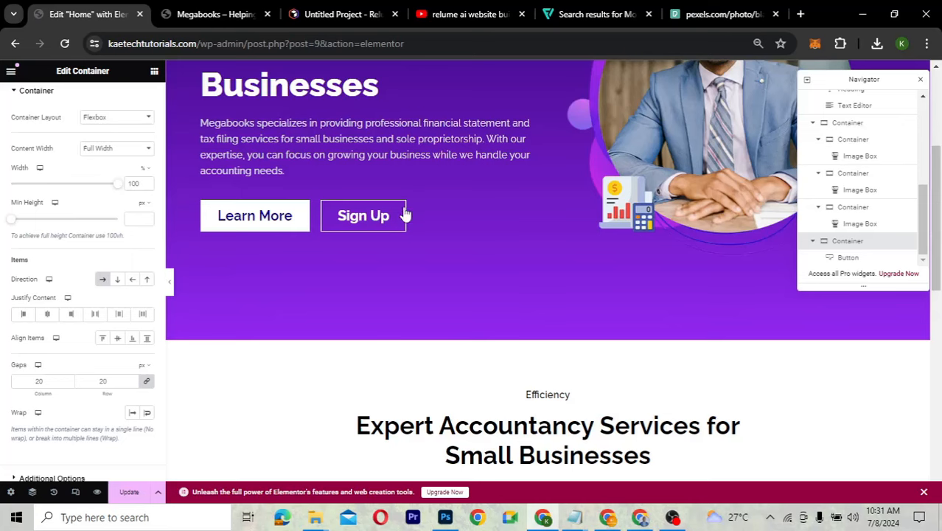
pyautogui.rightClick(401, 213)
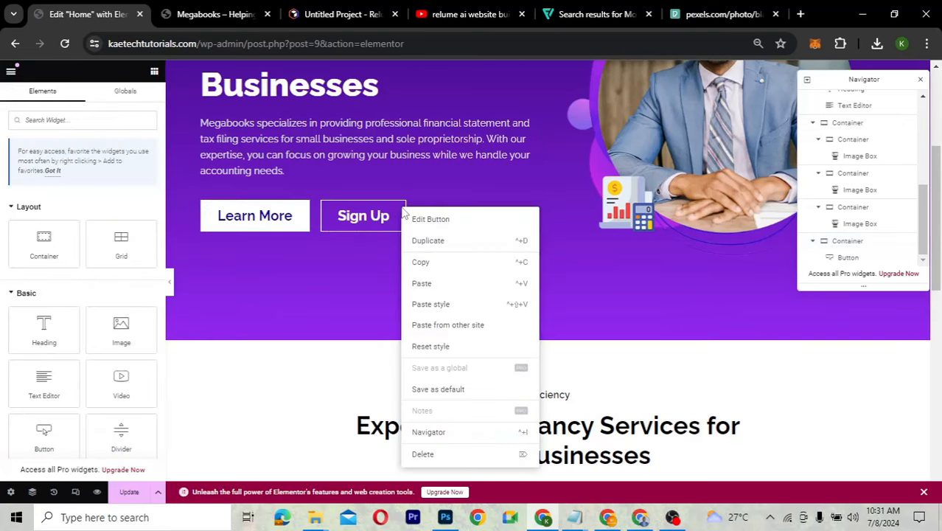
pyautogui.click(422, 262)
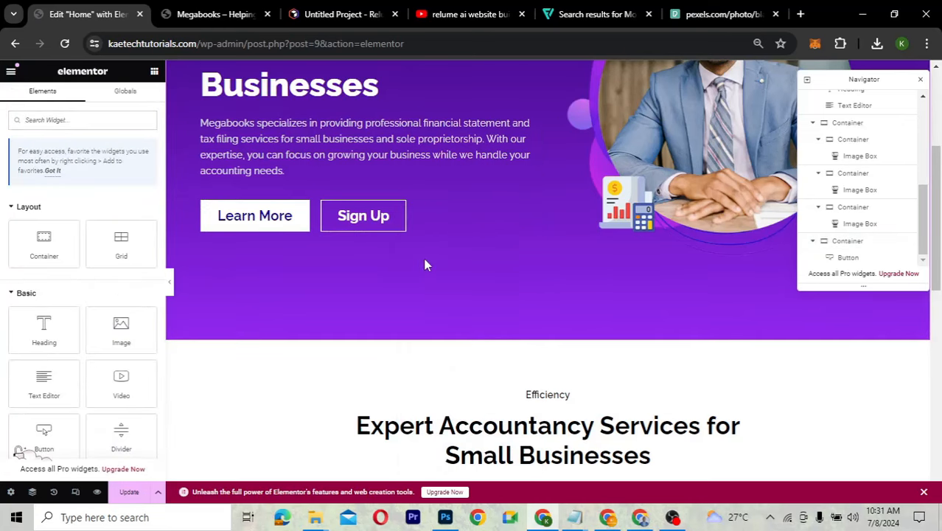
pyautogui.scroll(-5, 424, 262)
pyautogui.scroll(-2, 425, 259)
pyautogui.moveTo(425, 258); pyautogui.dragTo(303, 338)
pyautogui.rightClick(303, 338)
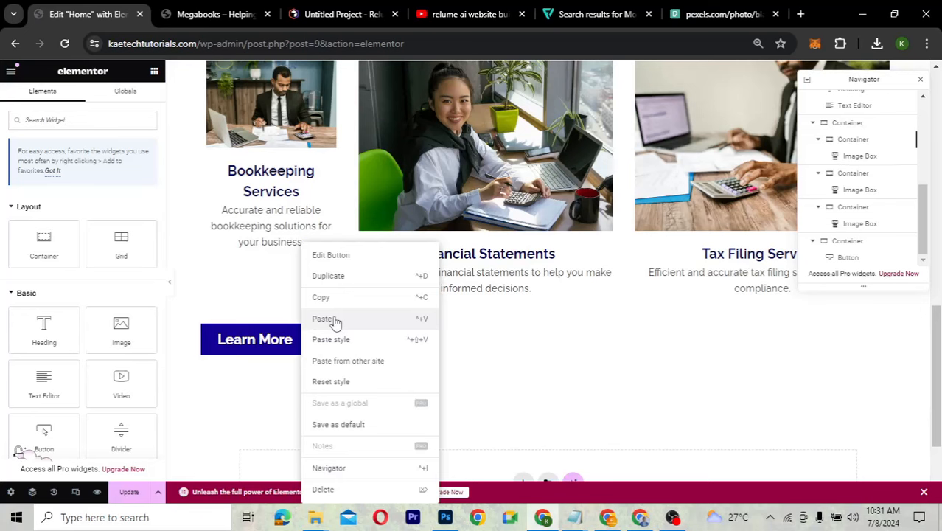
pyautogui.click(334, 319)
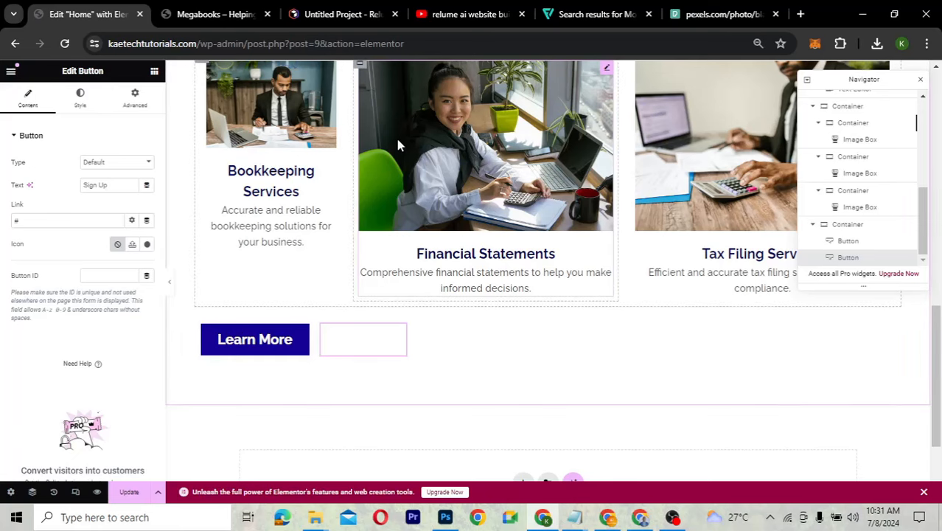
pyautogui.scroll(2, 397, 145)
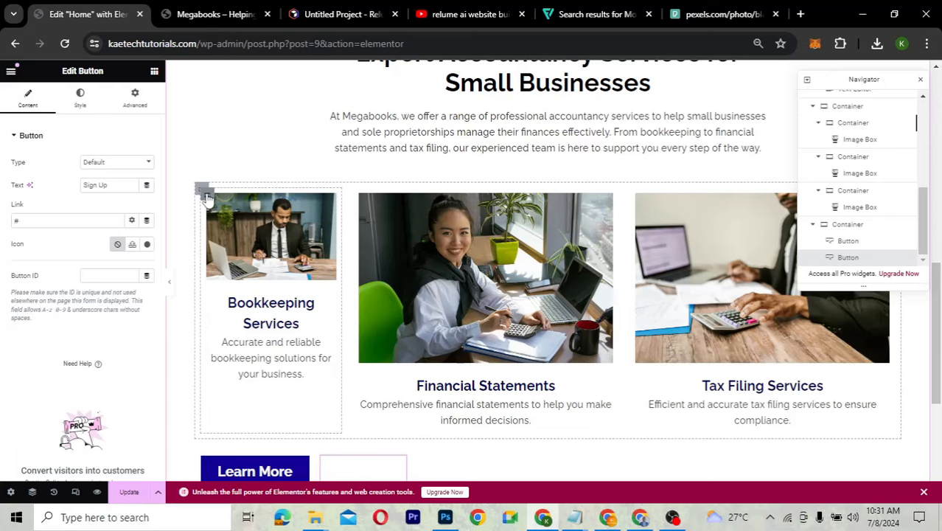
# Delete the pasted Sign Up button beneath the service cards and set the Bookkeeping Services card container's width to 33.33%
pyautogui.press('Delete')
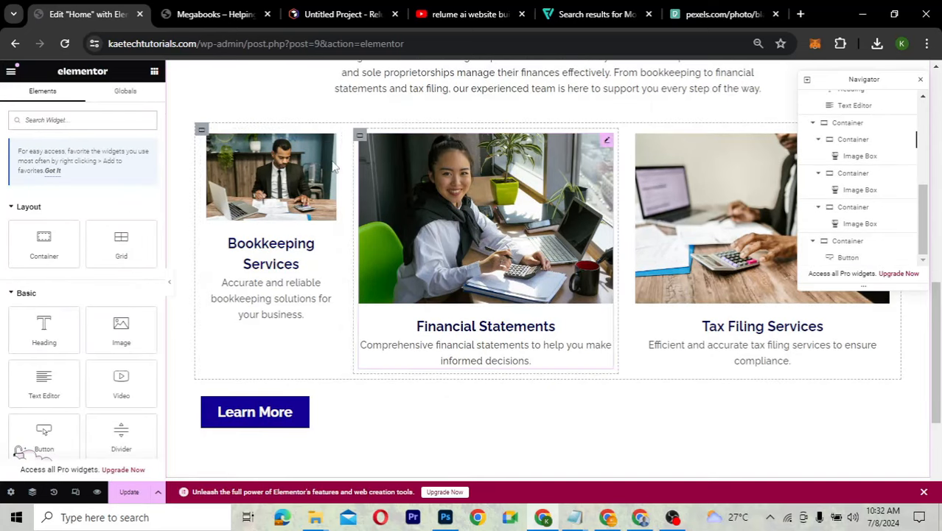
pyautogui.click(206, 133)
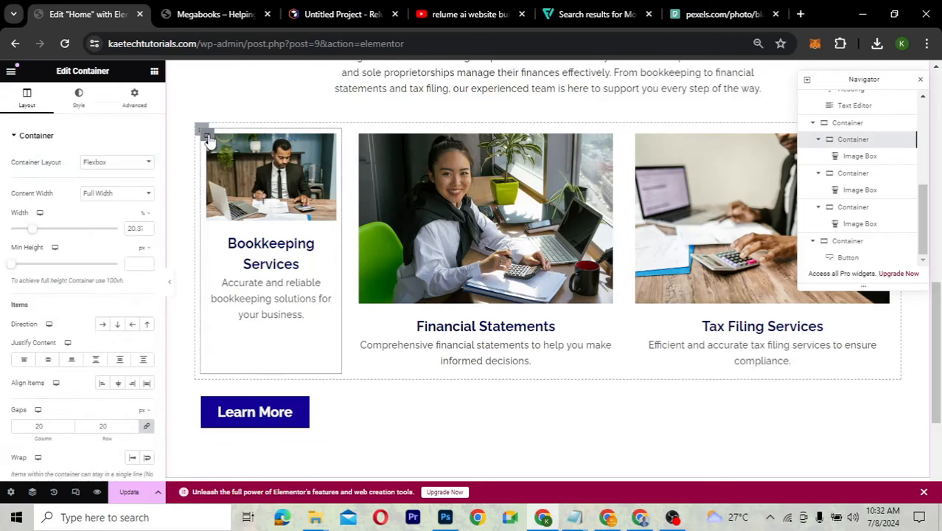
pyautogui.doubleClick(135, 230)
pyautogui.write('33')
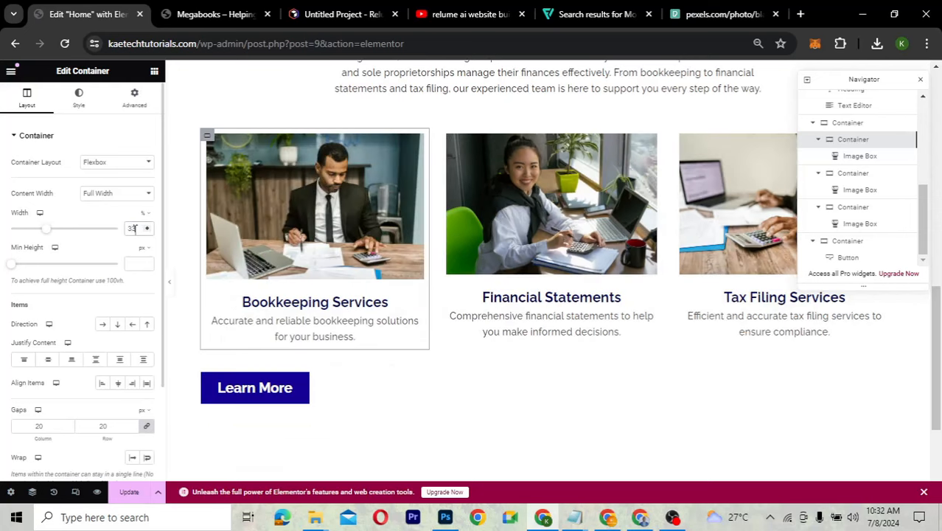
pyautogui.write('.33')
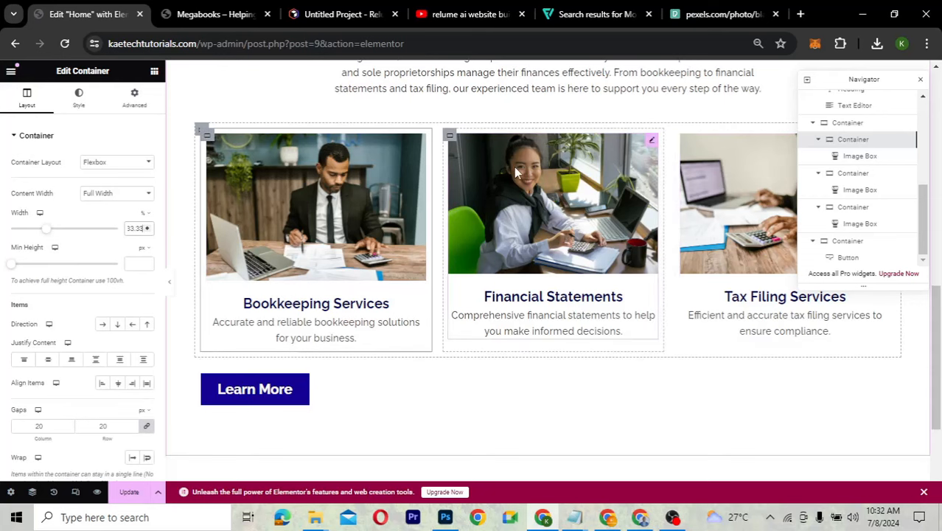
pyautogui.scroll(2, 514, 166)
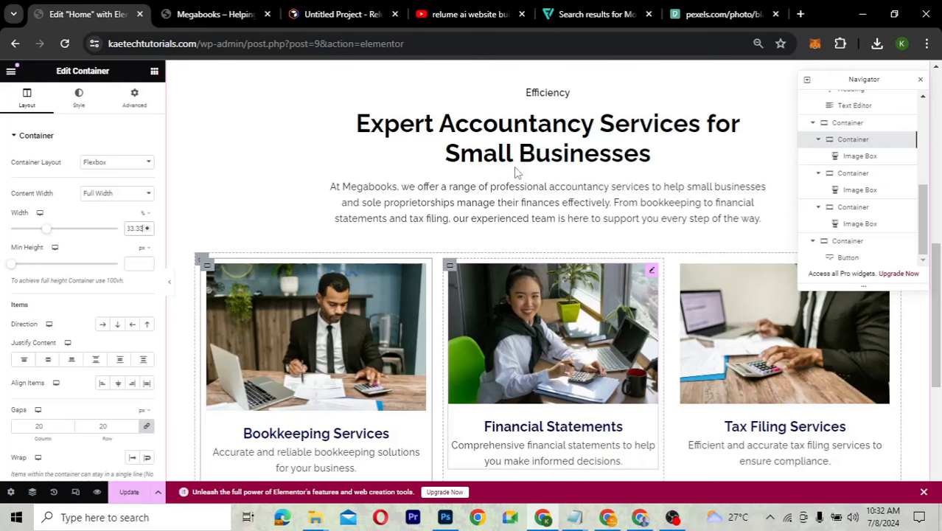
pyautogui.scroll(-1, 516, 172)
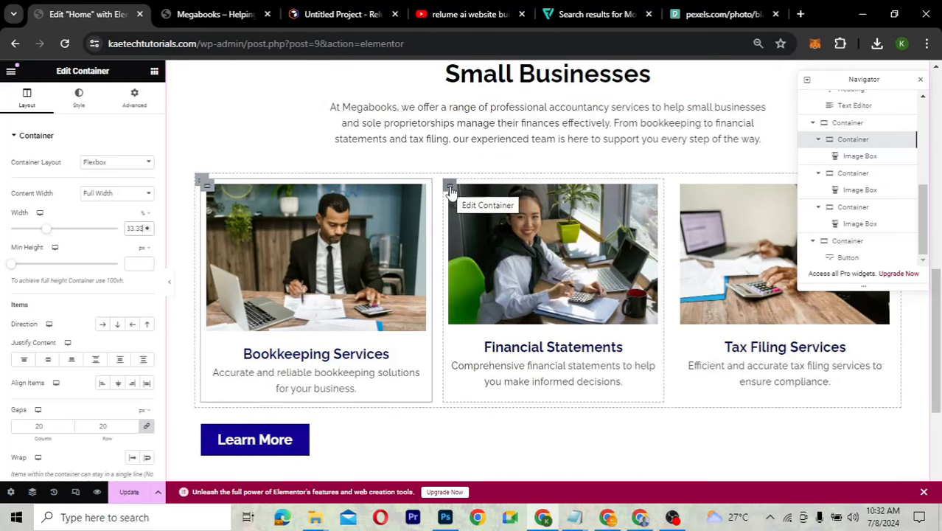
pyautogui.click(452, 192)
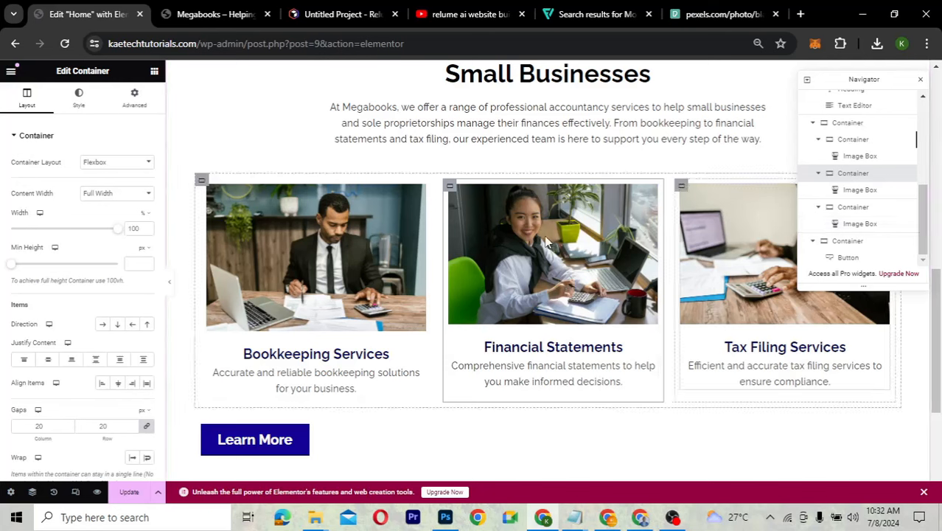
pyautogui.click(207, 189)
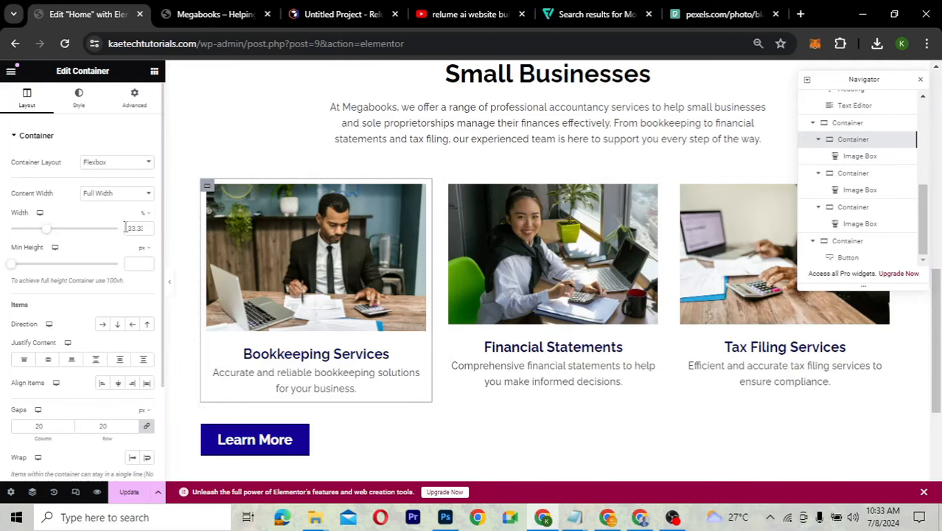
pyautogui.click(49, 227)
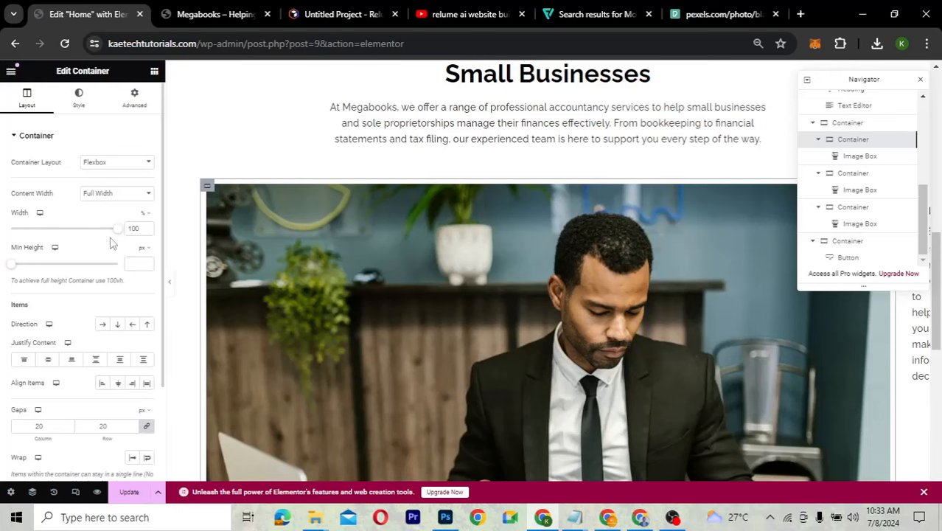
pyautogui.hotkey('ctrl', 'z')
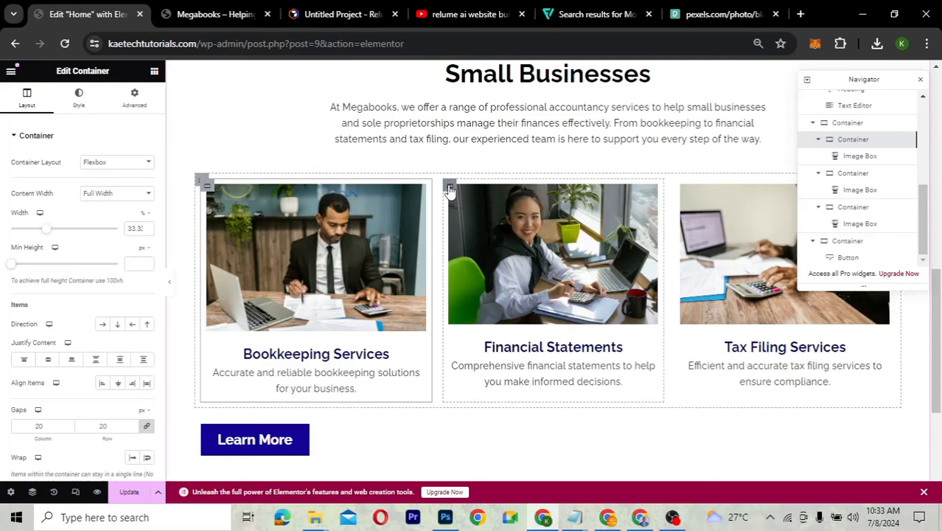
# Set the width of the Financial Statements and Tax Filing Services card containers to 33.33% each
pyautogui.click(450, 188)
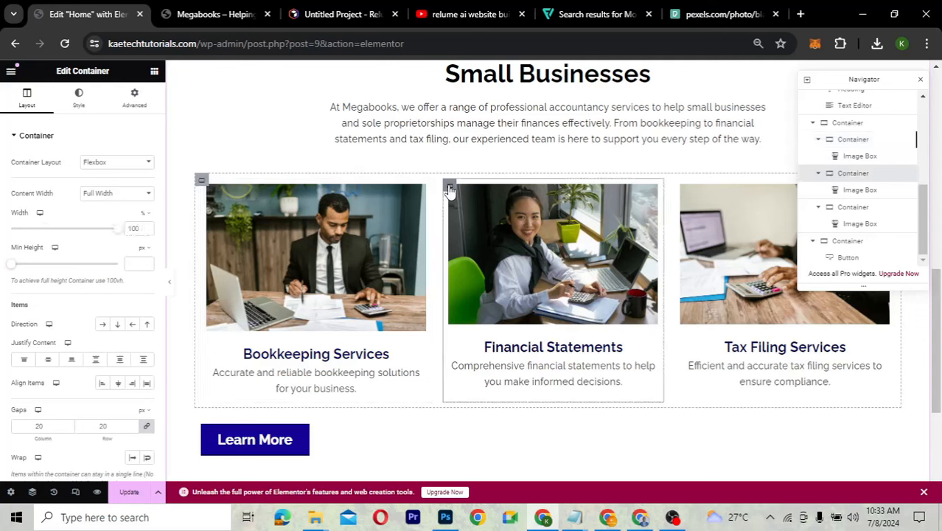
pyautogui.doubleClick(134, 228)
pyautogui.write('33.33')
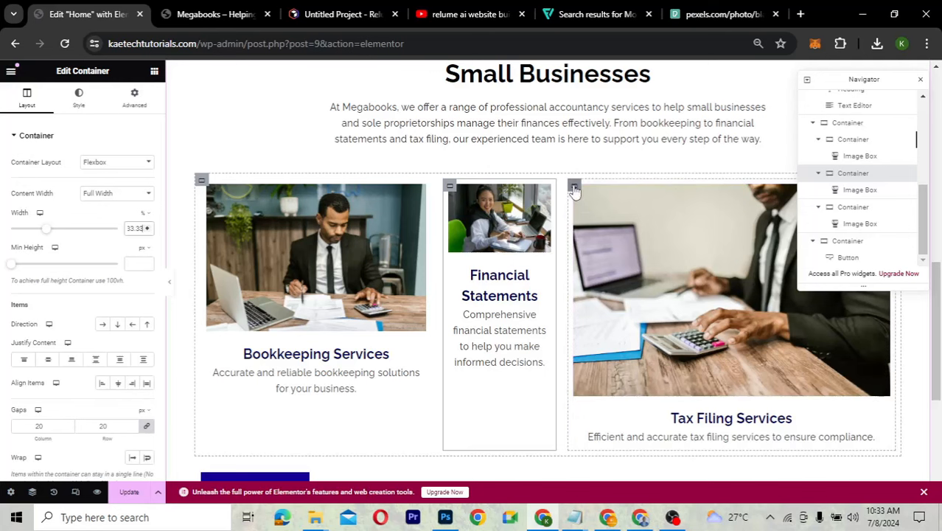
pyautogui.click(574, 188)
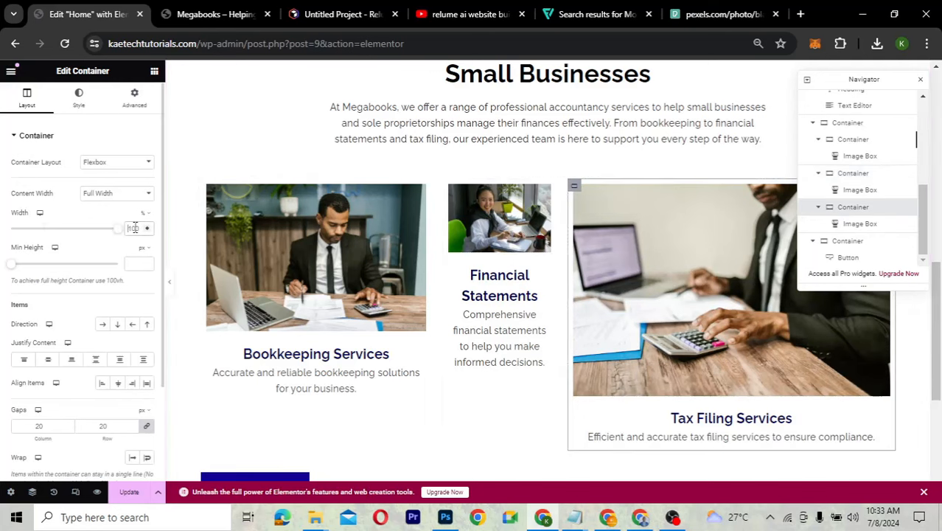
pyautogui.write('33.33')
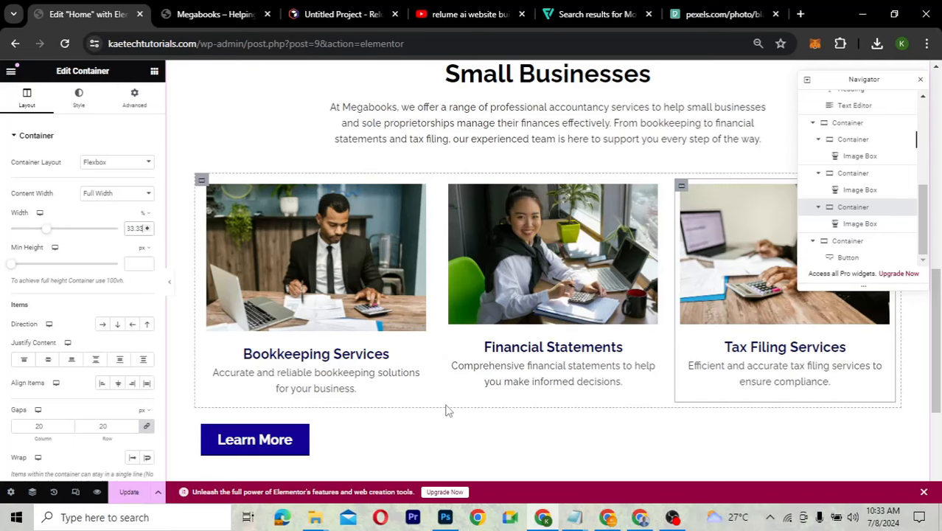
# Copy the hero section's Sign Up button and paste it beside the blue Learn More button beneath the service cards
pyautogui.scroll(-3, 446, 410)
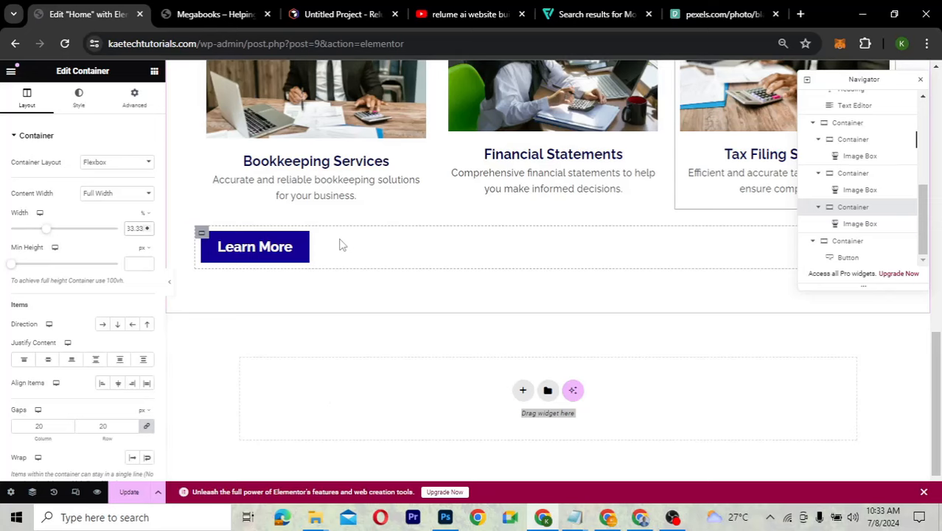
pyautogui.scroll(8, 341, 245)
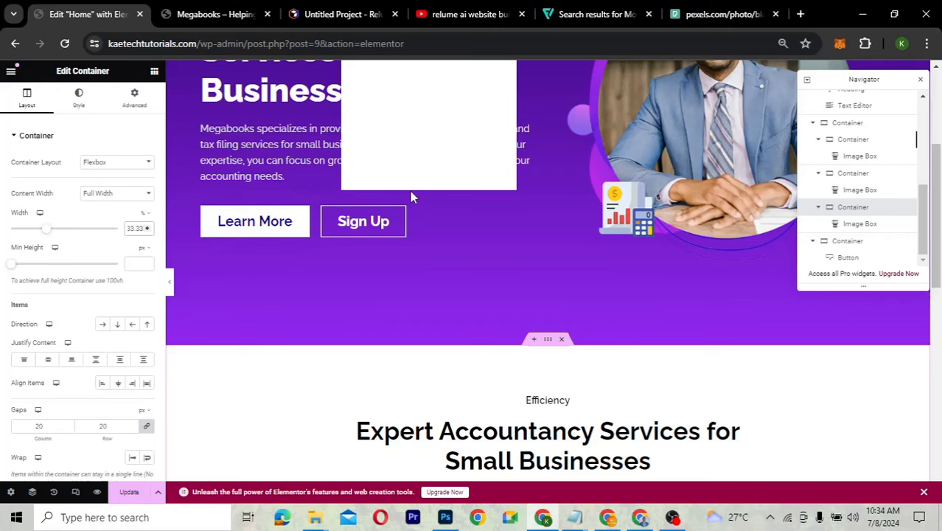
pyautogui.rightClick(401, 215)
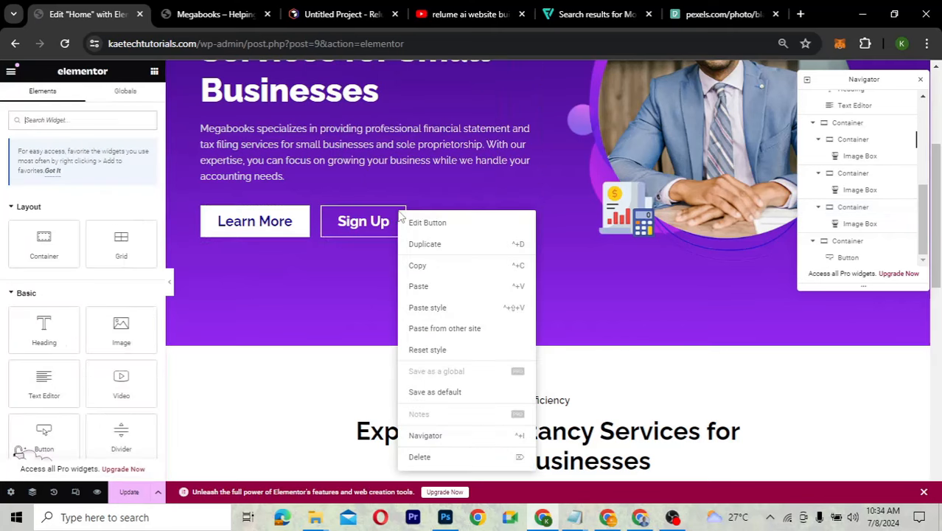
pyautogui.click(416, 267)
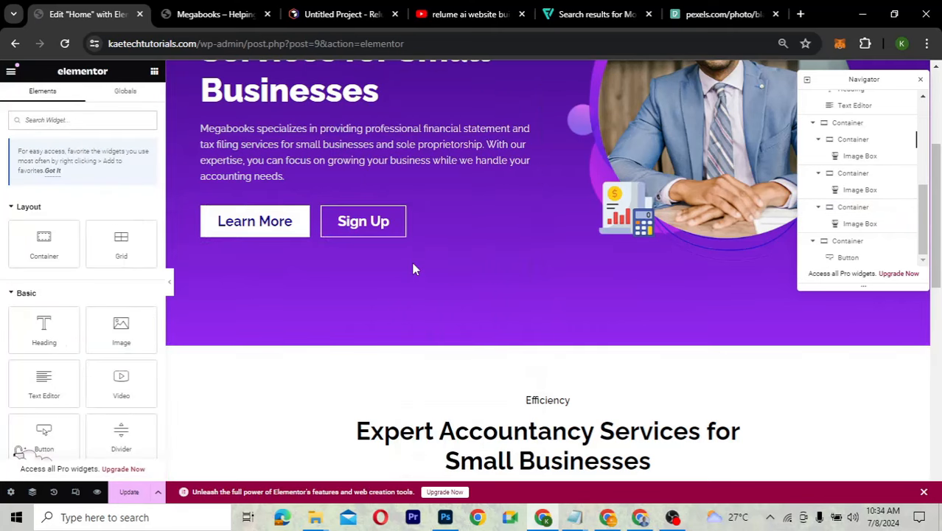
pyautogui.scroll(-10, 413, 269)
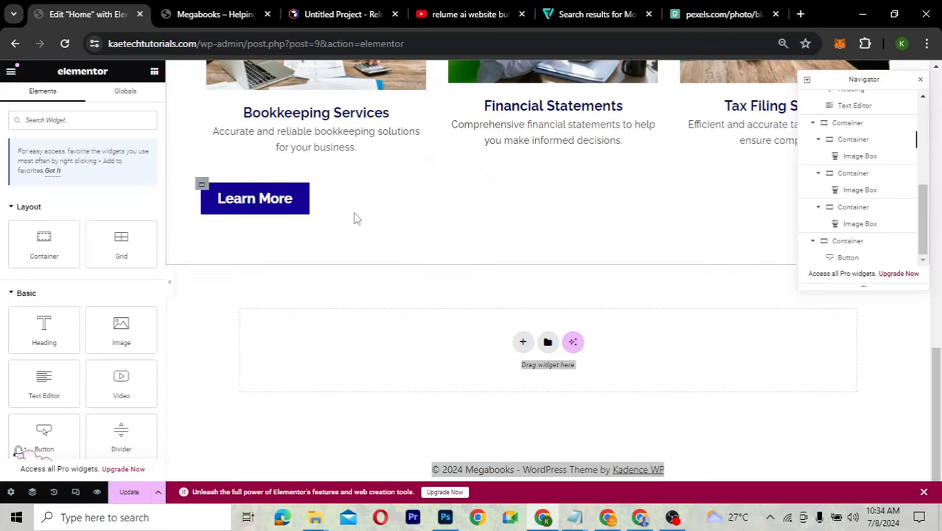
pyautogui.rightClick(305, 192)
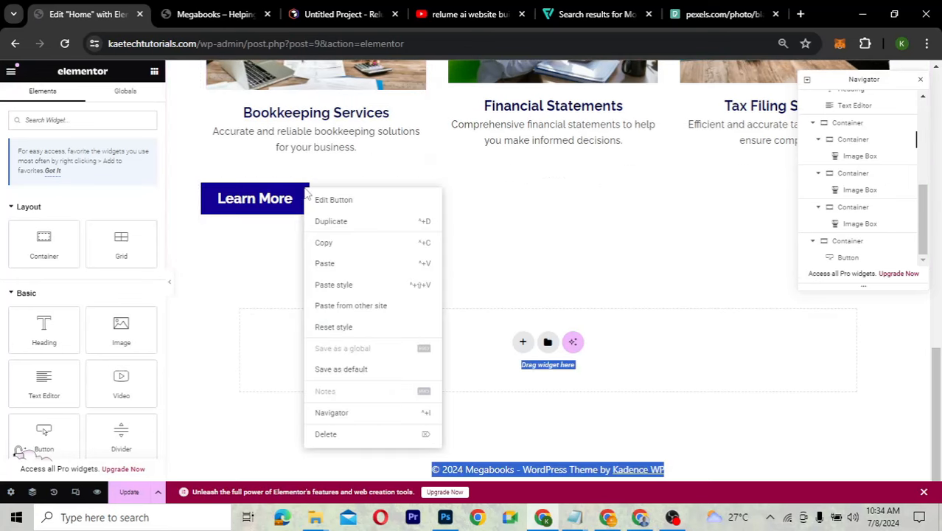
pyautogui.click(324, 265)
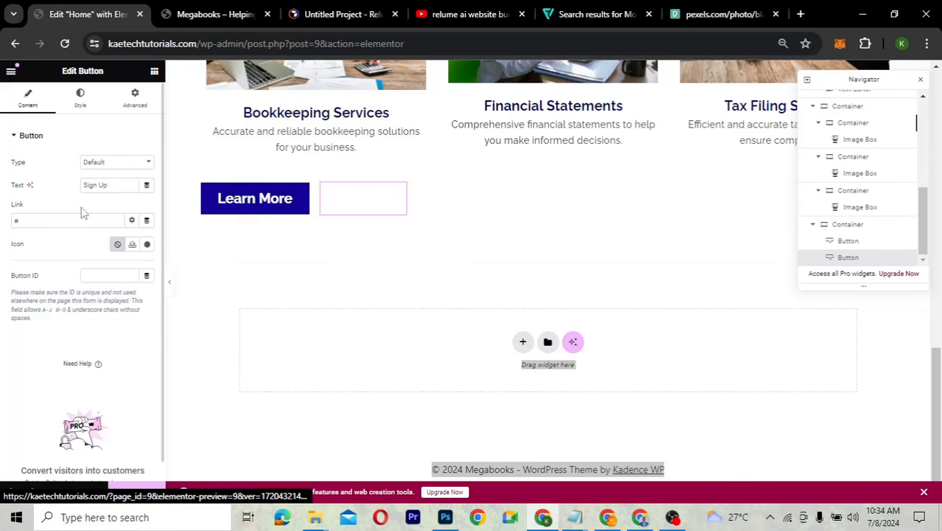
# Set the pasted Sign Up button's text color and border color to the global color "blue"
pyautogui.click(81, 97)
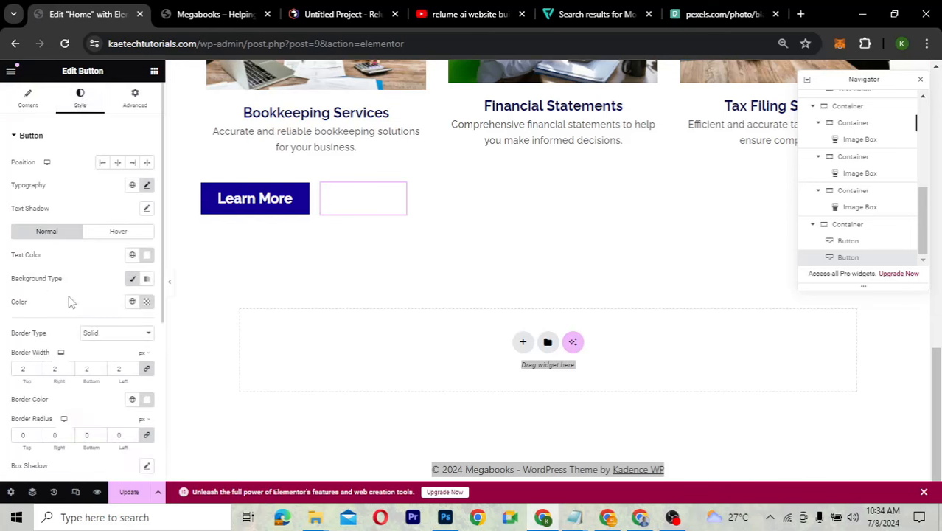
pyautogui.click(132, 256)
pyautogui.scroll(-3, 84, 378)
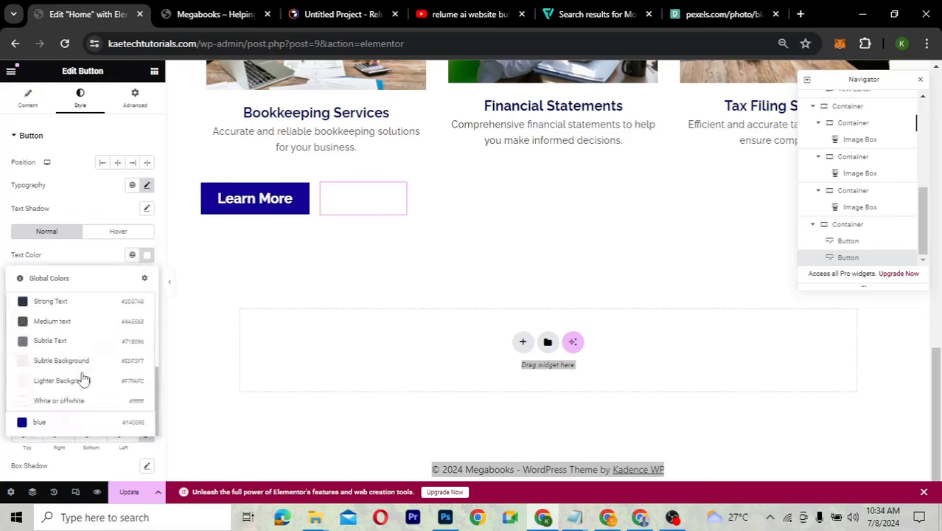
pyautogui.click(39, 422)
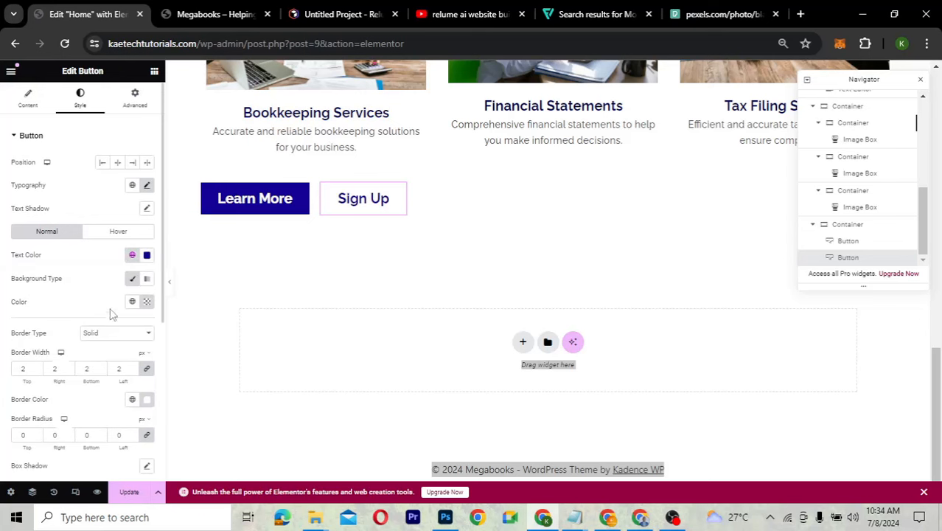
pyautogui.scroll(-2, 111, 312)
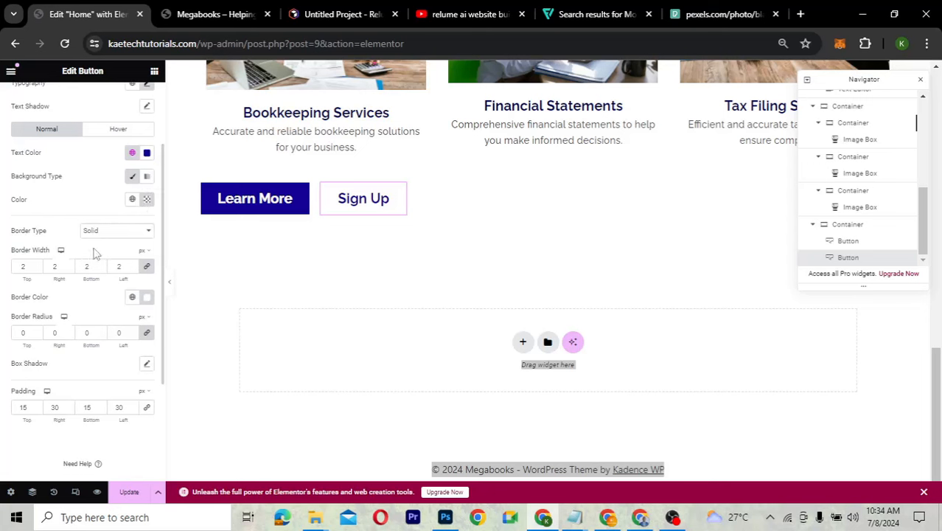
pyautogui.click(132, 298)
pyautogui.scroll(-3, 88, 381)
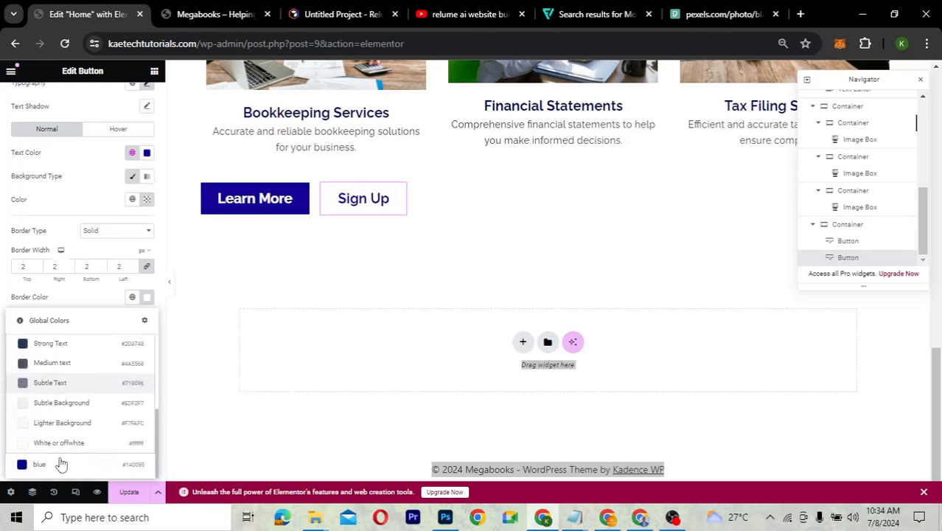
pyautogui.click(59, 465)
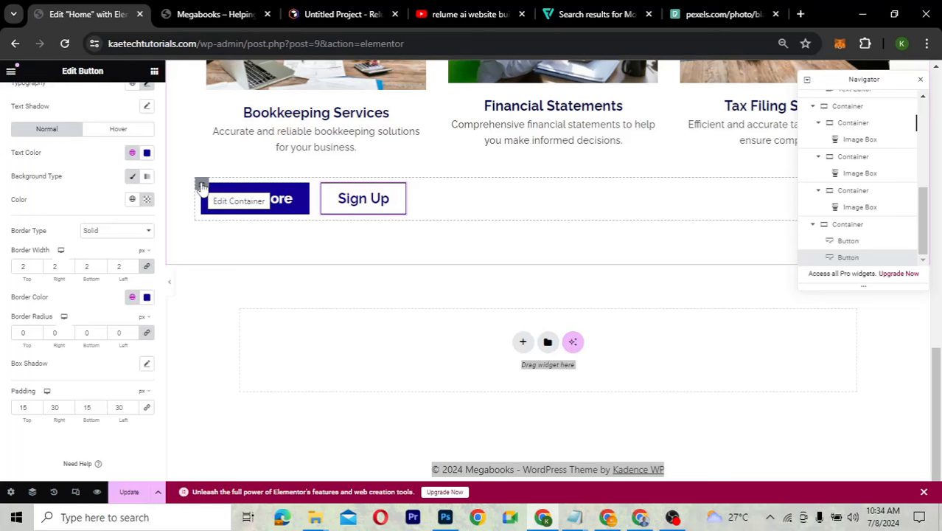
# Center the Learn More and Sign Up buttons in their container by setting both align items and justify content to center
pyautogui.click(201, 187)
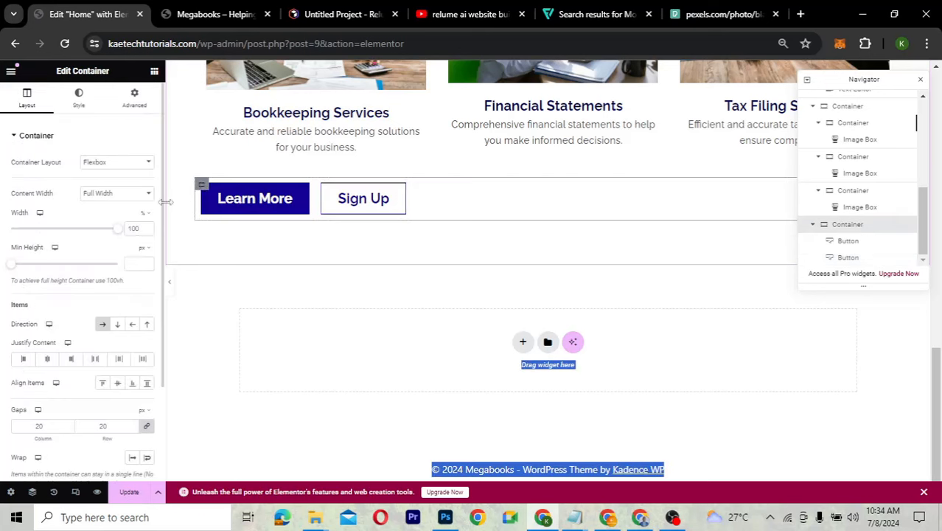
pyautogui.click(118, 384)
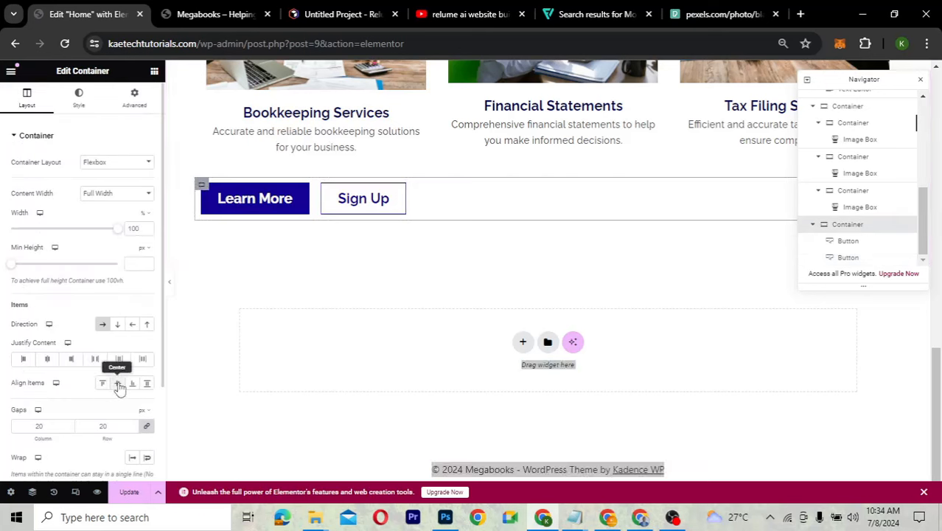
pyautogui.click(46, 360)
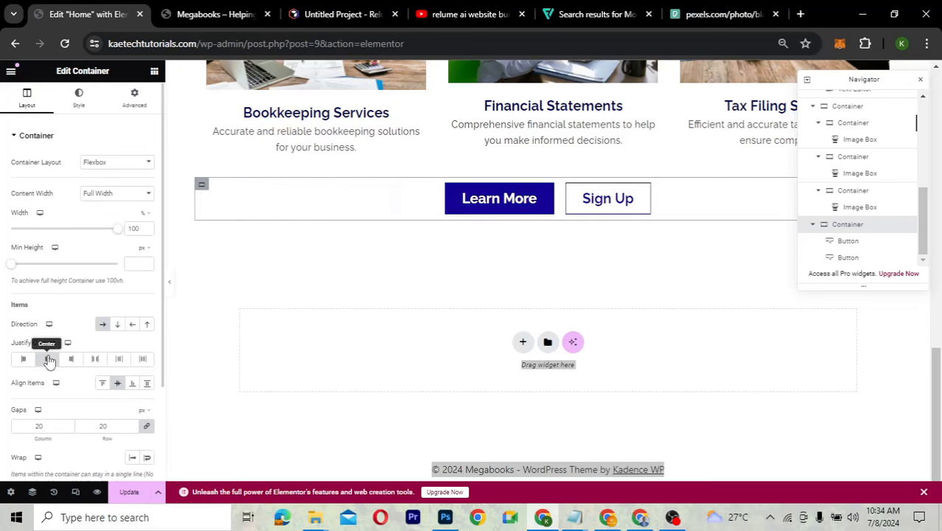
# Review the Efficiency section's cards and buttons, and switch to the Relume wireframe to compare the layout
pyautogui.scroll(2, 561, 305)
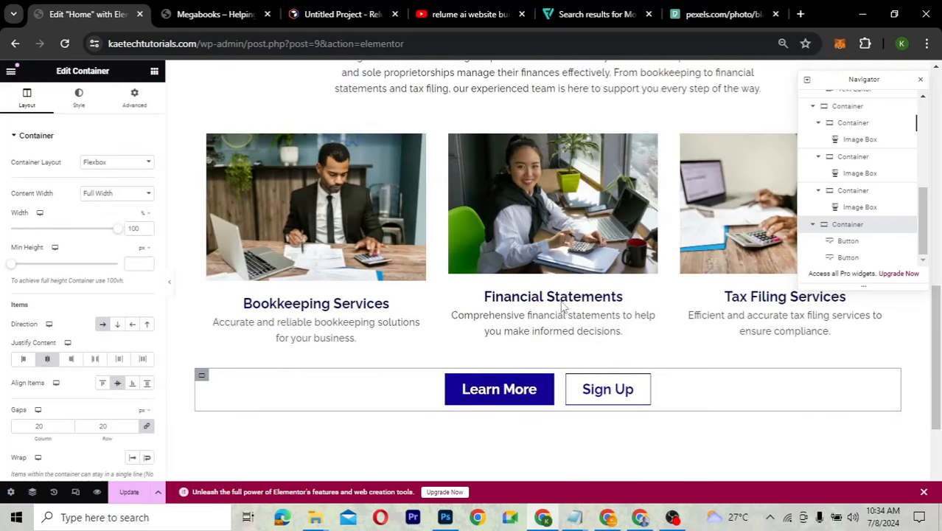
pyautogui.scroll(-1, 560, 322)
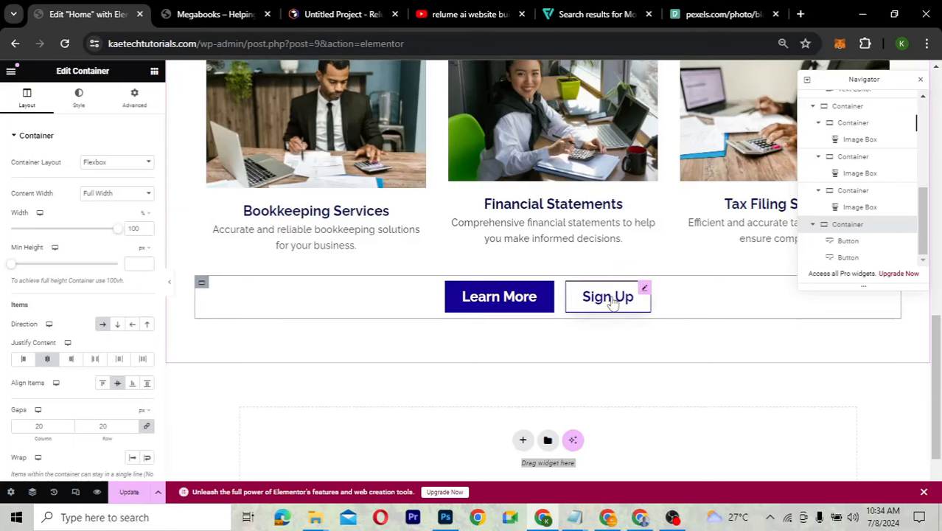
pyautogui.scroll(2, 730, 276)
pyautogui.scroll(2, 726, 273)
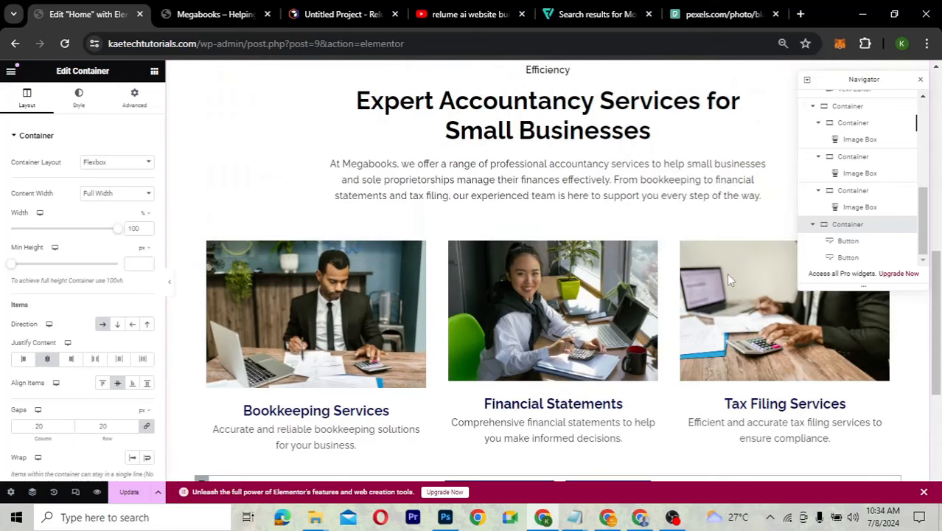
pyautogui.scroll(-4, 728, 273)
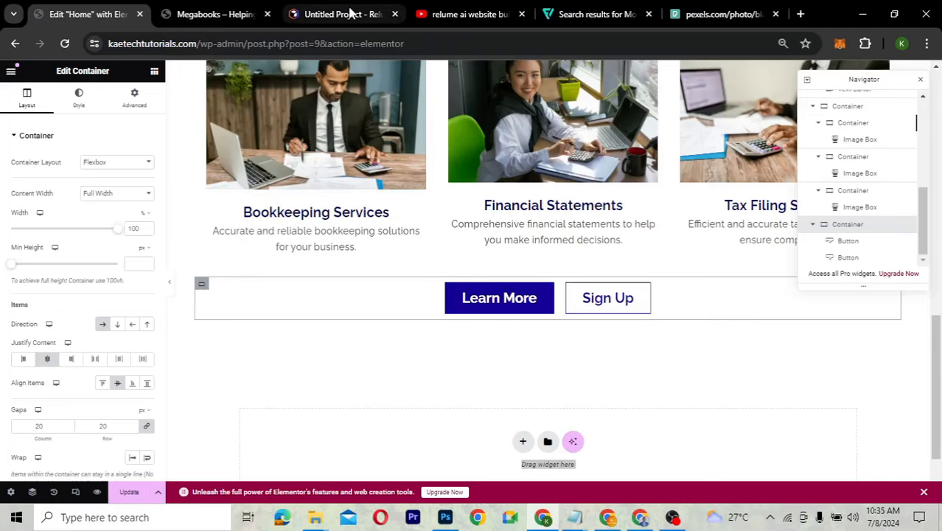
pyautogui.click(350, 14)
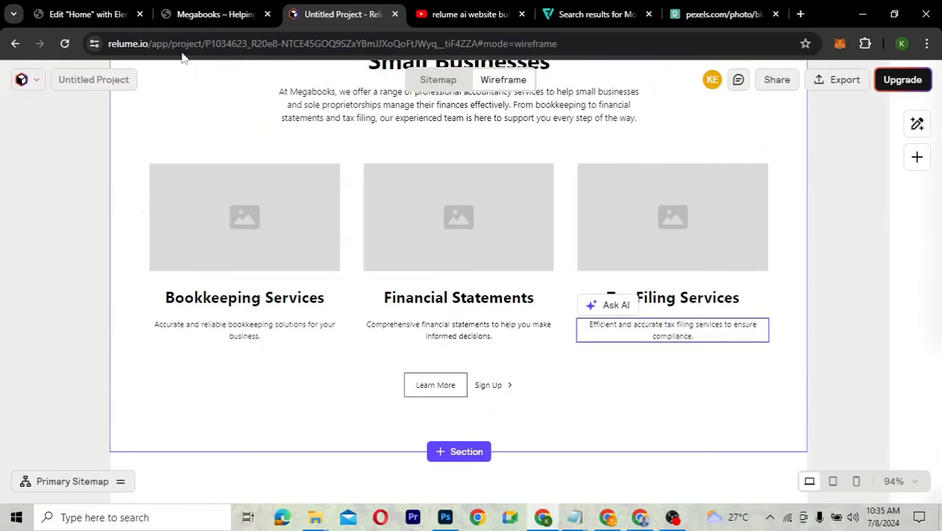
# Switch back to the Elementor editor, review the Efficiency section, and open the Sign Up button beneath the service cards for content editing
pyautogui.click(120, 9)
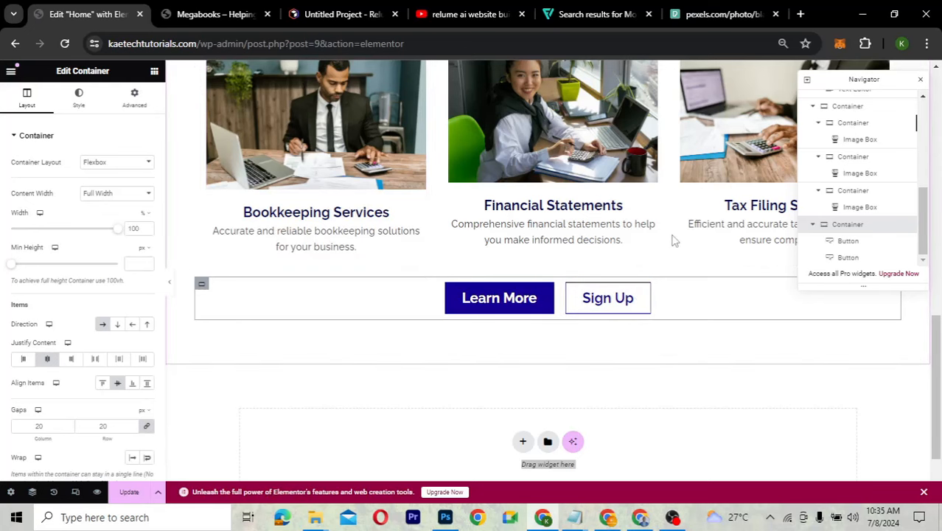
pyautogui.scroll(7, 672, 241)
pyautogui.scroll(-5, 673, 240)
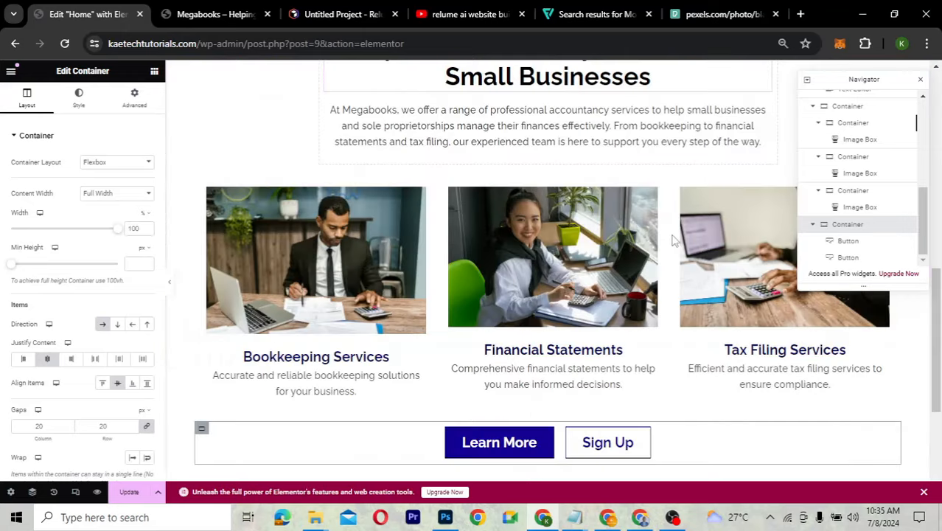
pyautogui.scroll(-3, 672, 240)
pyautogui.scroll(1, 672, 240)
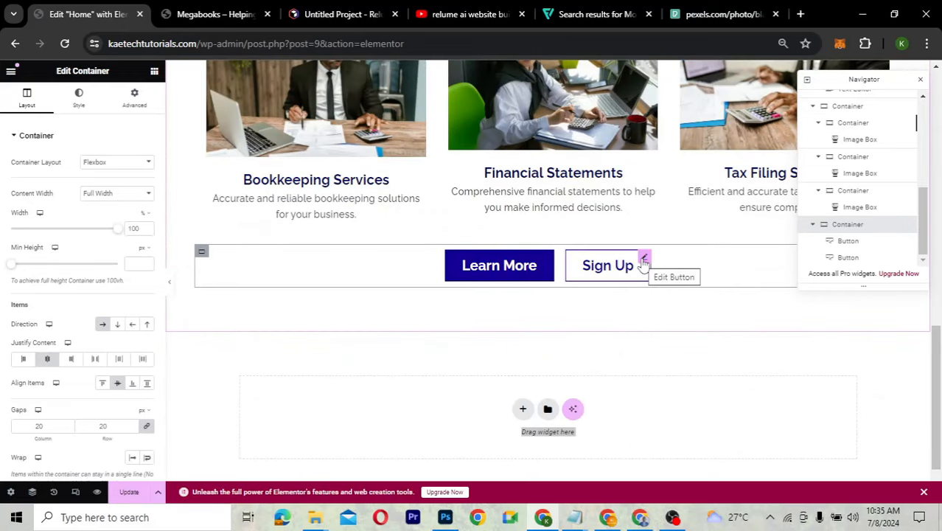
pyautogui.click(644, 261)
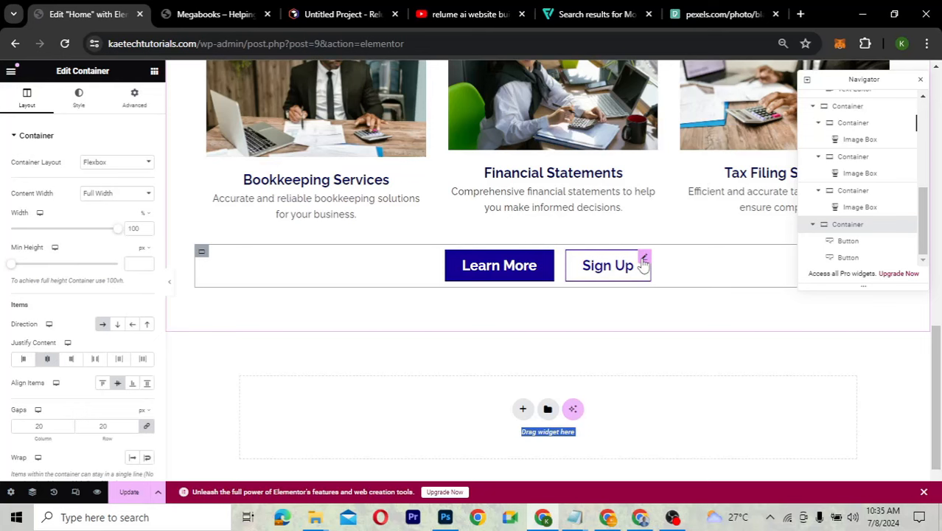
pyautogui.click(644, 261)
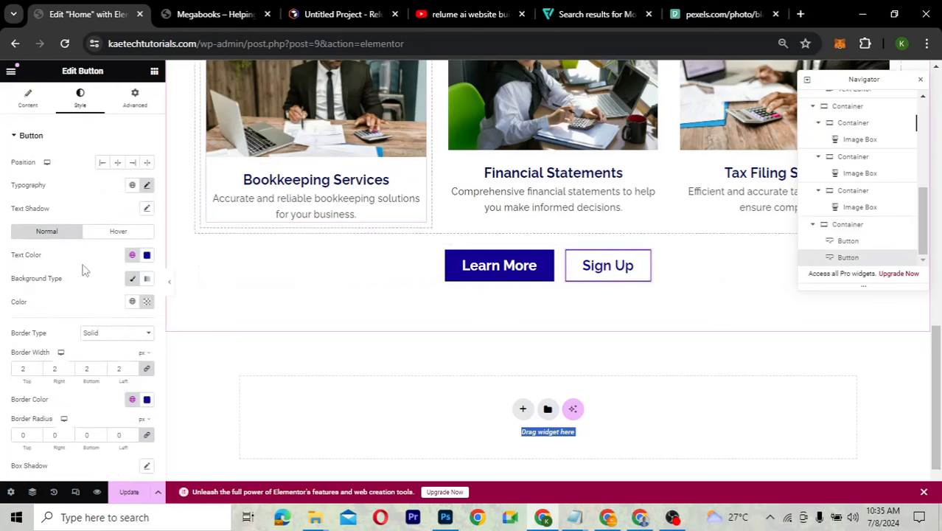
pyautogui.scroll(-2, 84, 270)
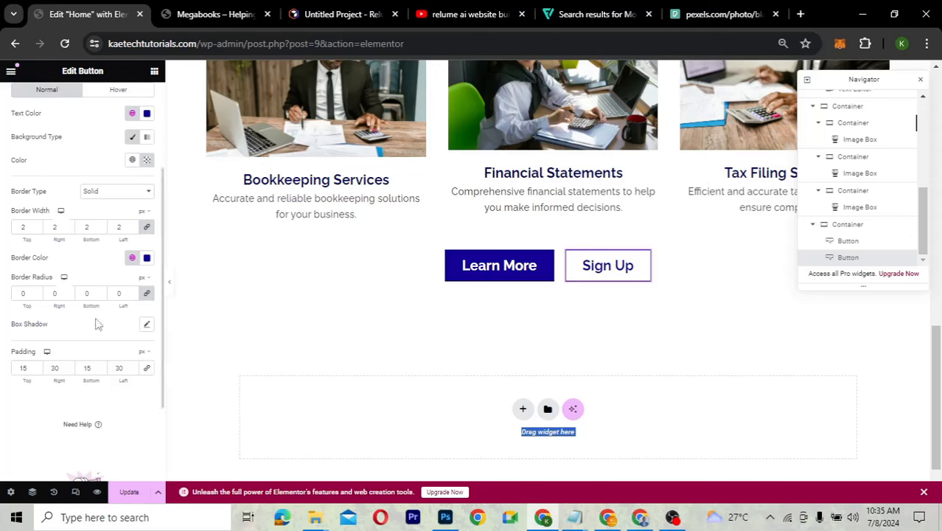
pyautogui.scroll(3, 96, 288)
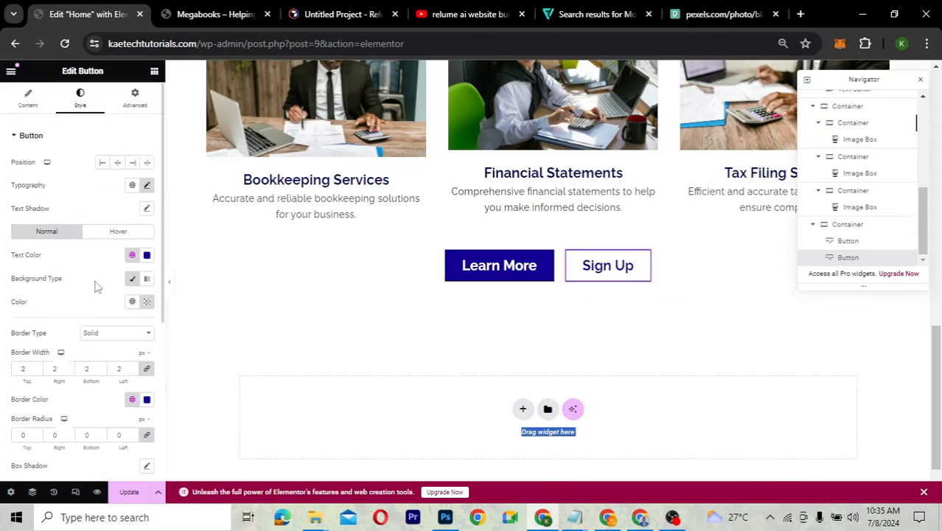
pyautogui.click(31, 107)
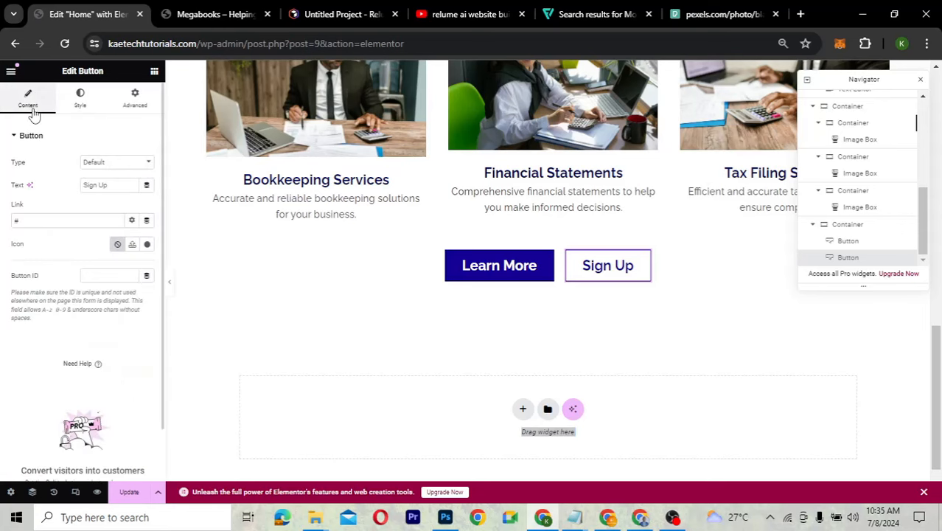
# Add a solid right-pointing angle icon from the icon library to the Sign Up button and position it after the text
pyautogui.click(148, 245)
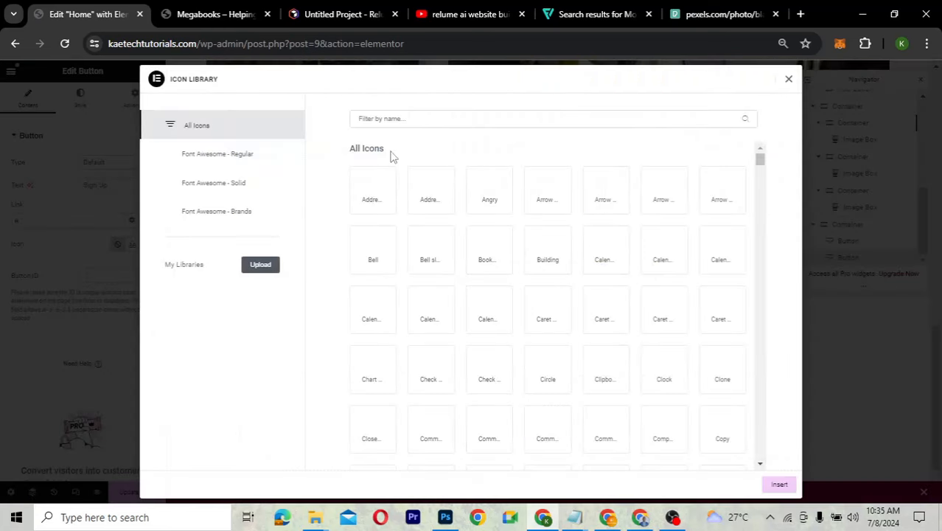
pyautogui.click(408, 118)
pyautogui.write('arr')
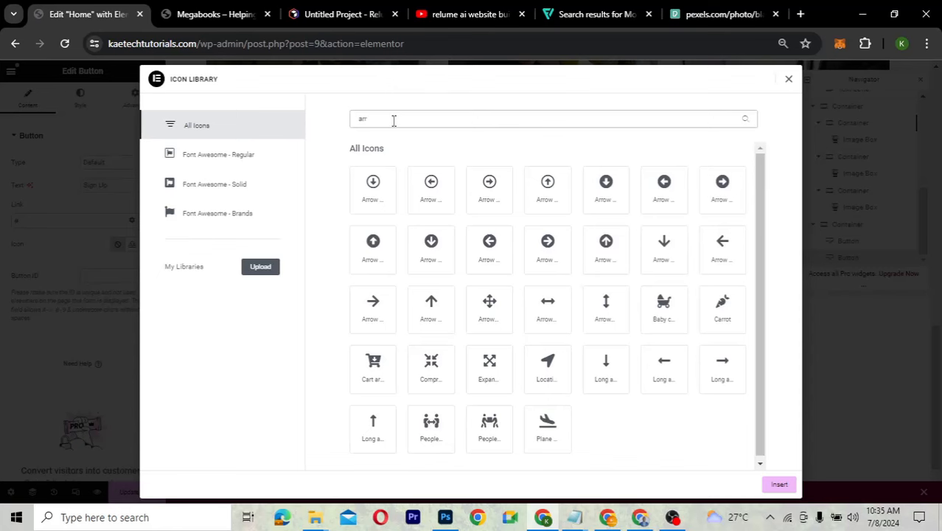
pyautogui.press('BackSpace')
pyautogui.press('BackSpace')
pyautogui.press('BackSpace')
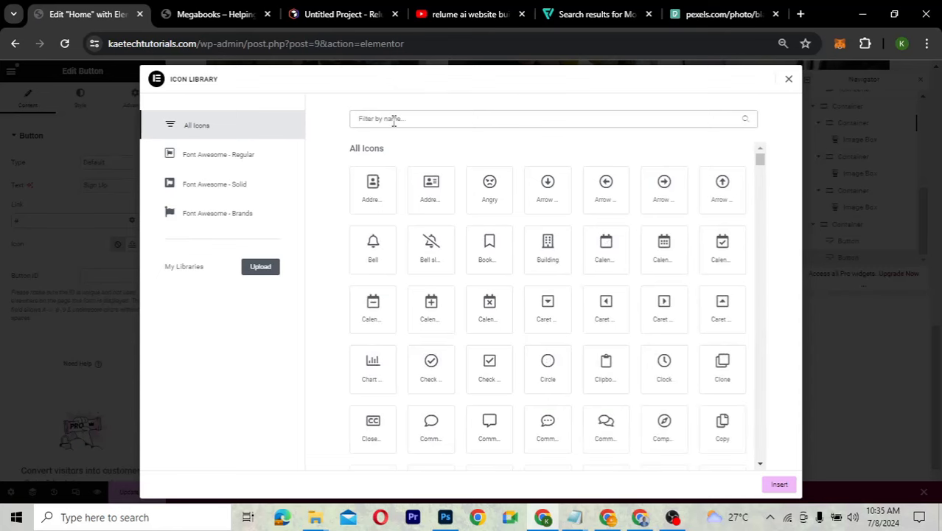
pyautogui.scroll(-7, 481, 251)
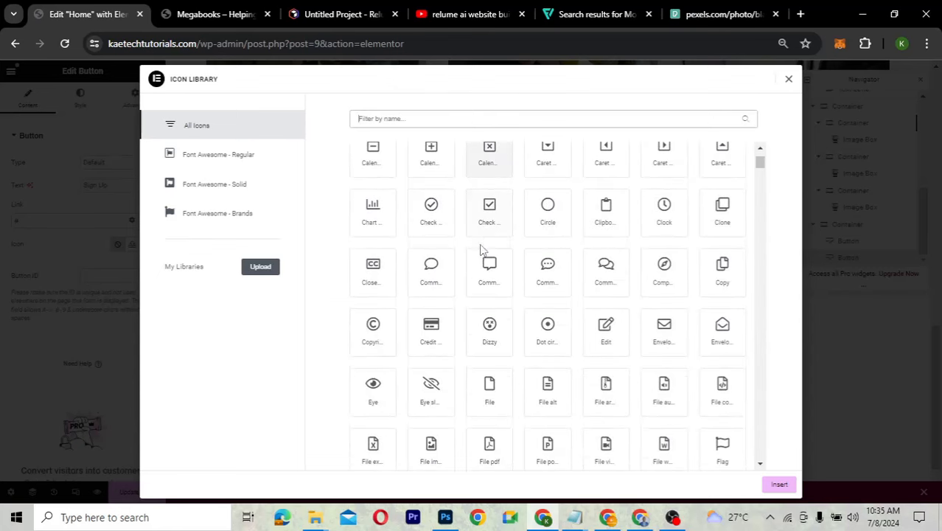
pyautogui.scroll(-2, 480, 250)
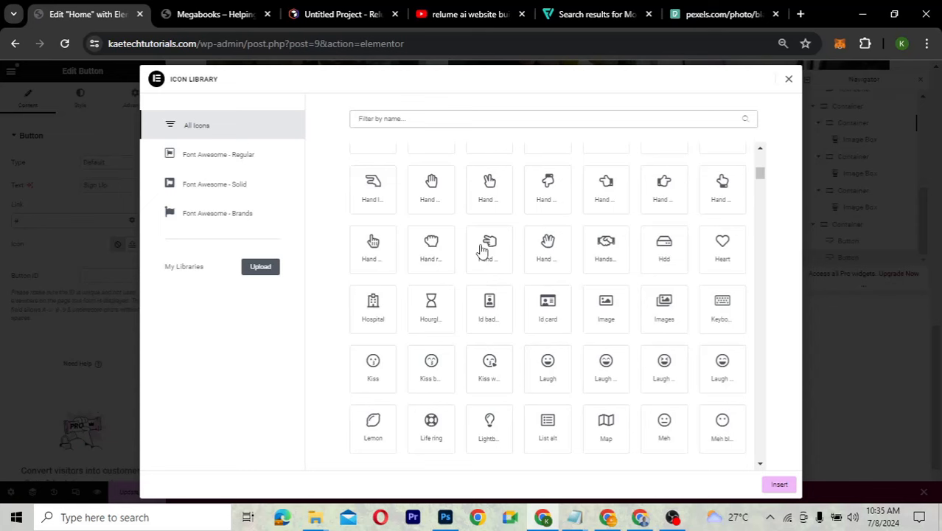
pyautogui.scroll(-6, 480, 250)
pyautogui.scroll(-4, 480, 251)
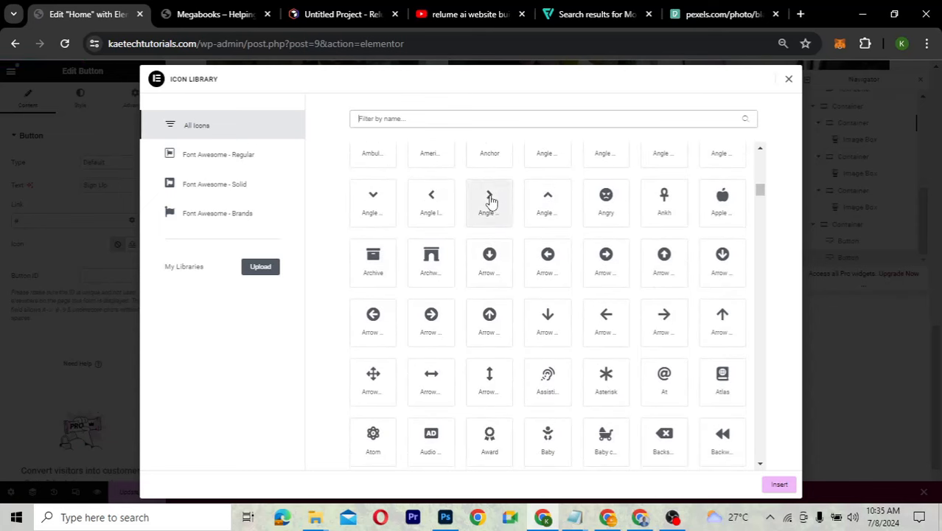
pyautogui.click(488, 205)
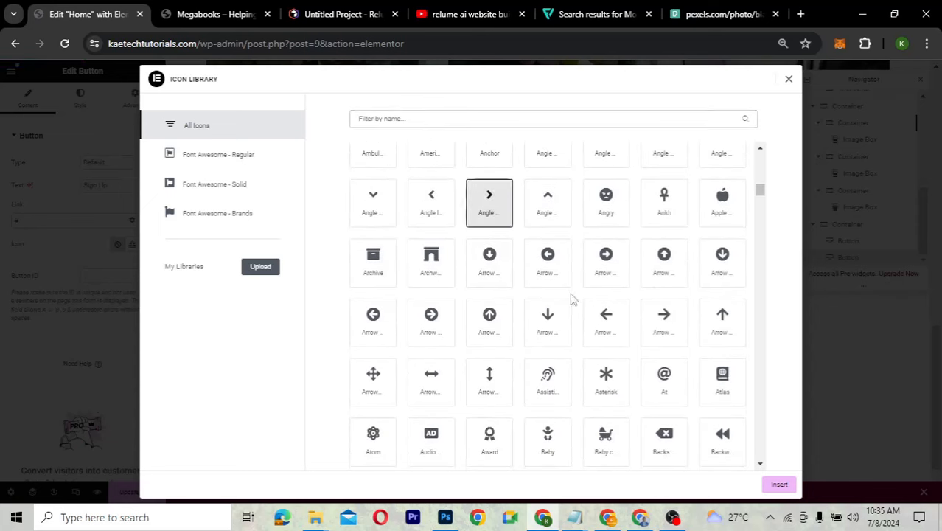
pyautogui.click(779, 486)
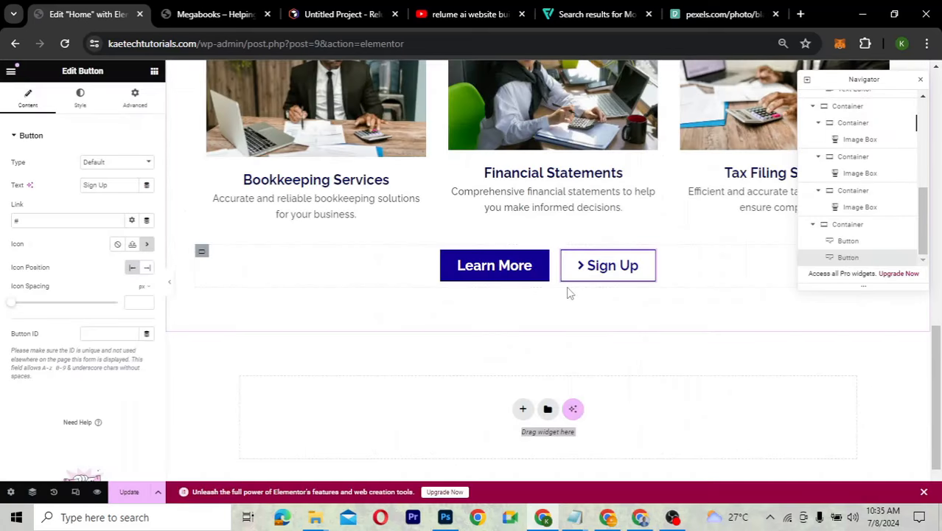
pyautogui.click(147, 269)
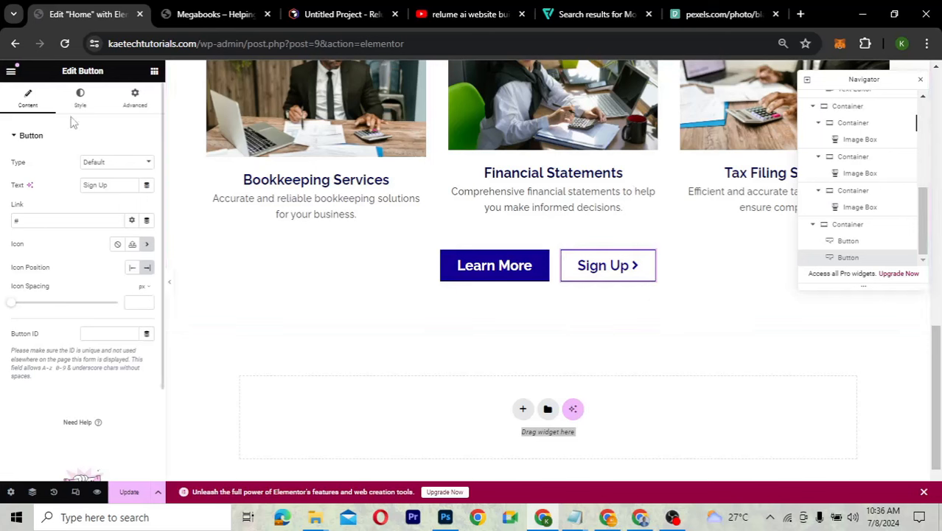
# Set the Sign Up button's border type to Default and its padding to 0 px on all sides, and compare it with the Relume wireframe
pyautogui.click(83, 96)
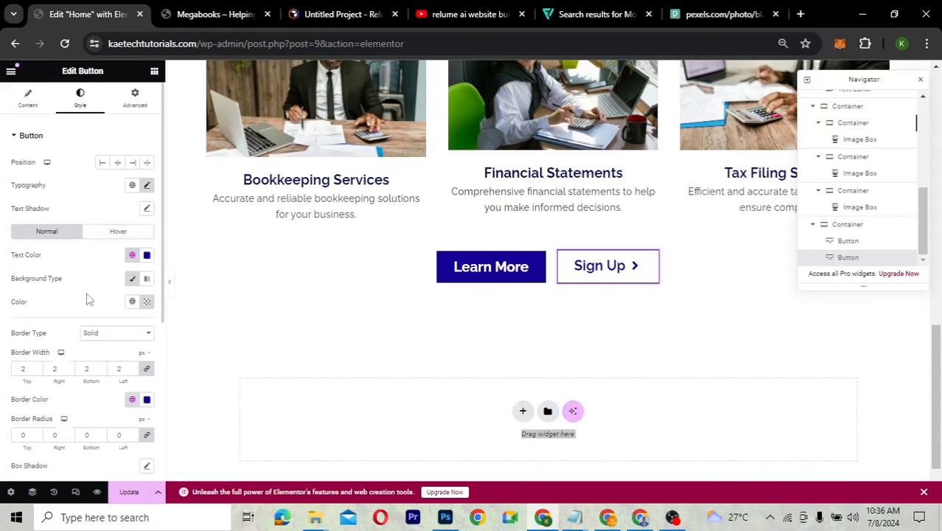
pyautogui.click(118, 336)
pyautogui.click(109, 345)
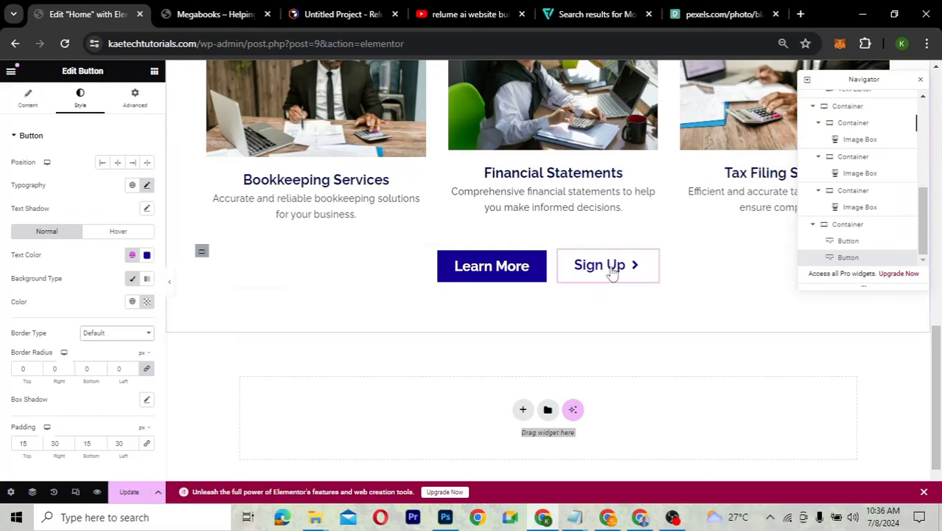
pyautogui.scroll(-1, 34, 406)
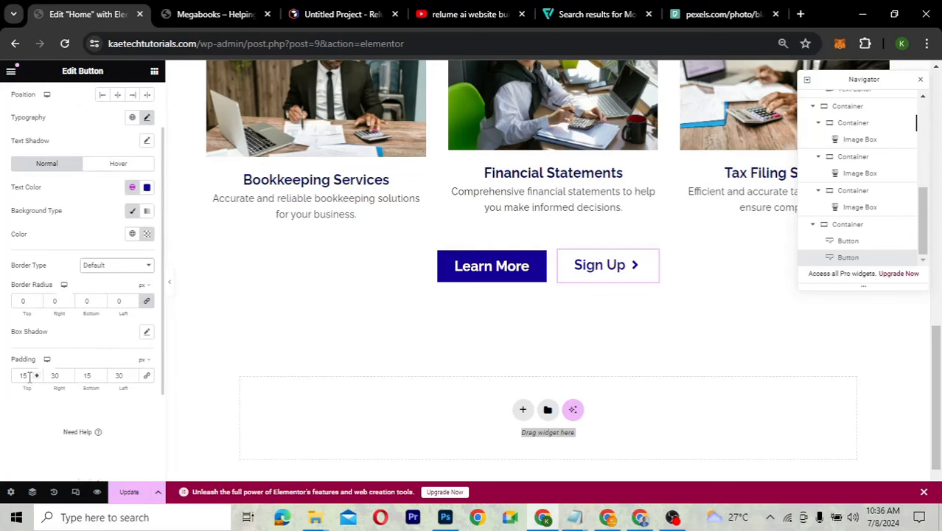
pyautogui.moveTo(28, 376); pyautogui.dragTo(6, 375)
pyautogui.write('0')
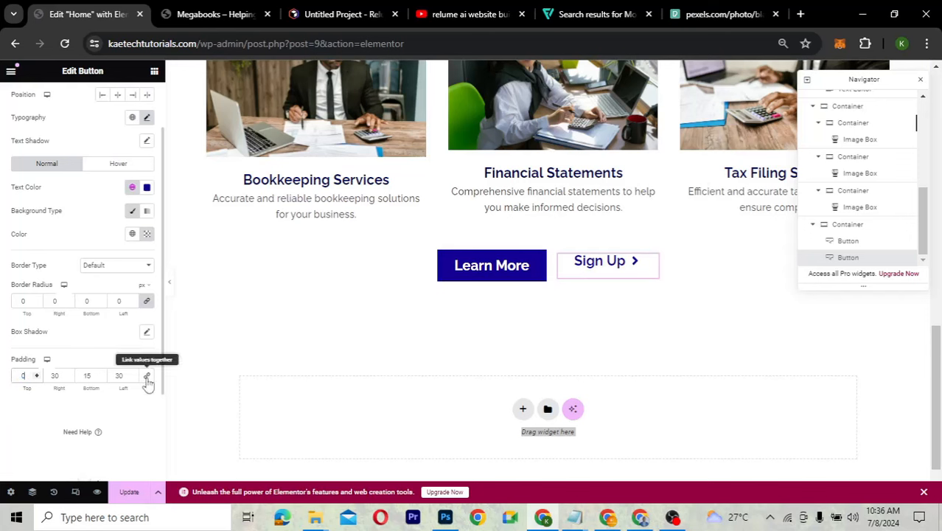
pyautogui.click(146, 378)
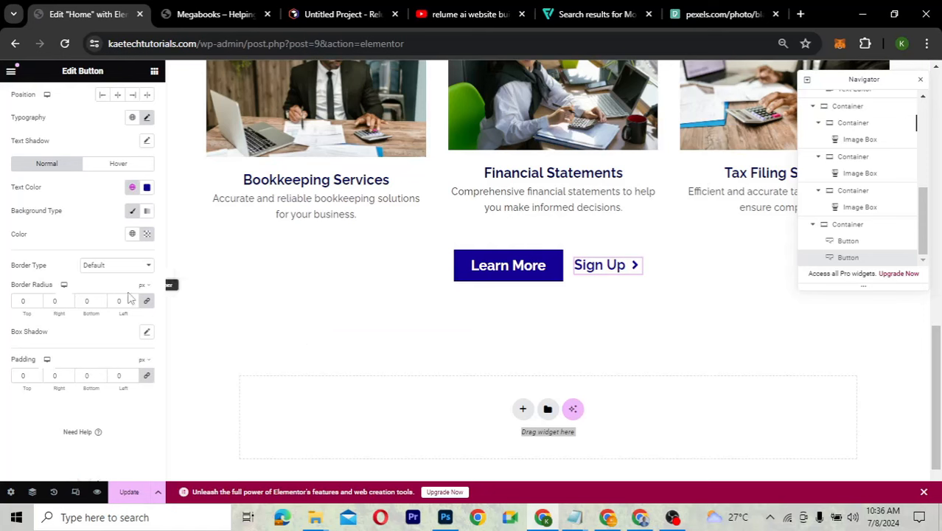
pyautogui.click(337, 17)
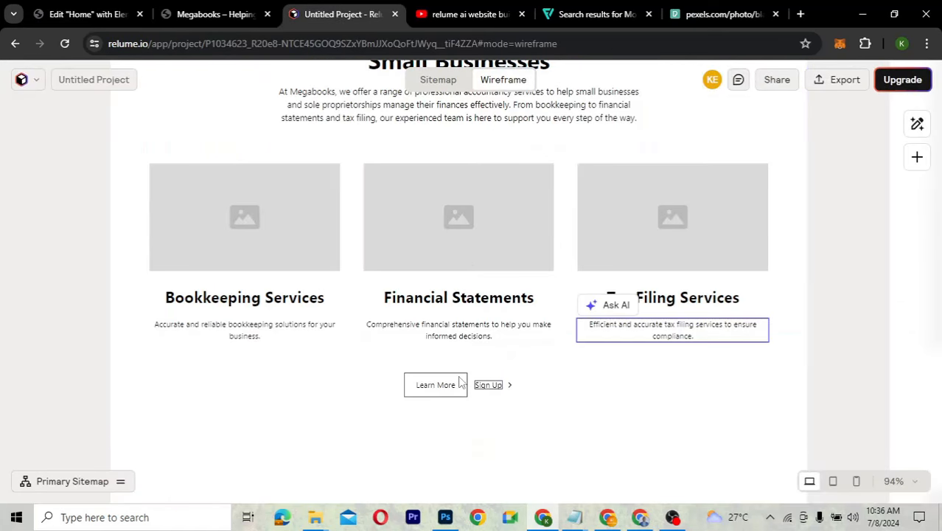
pyautogui.click(84, 14)
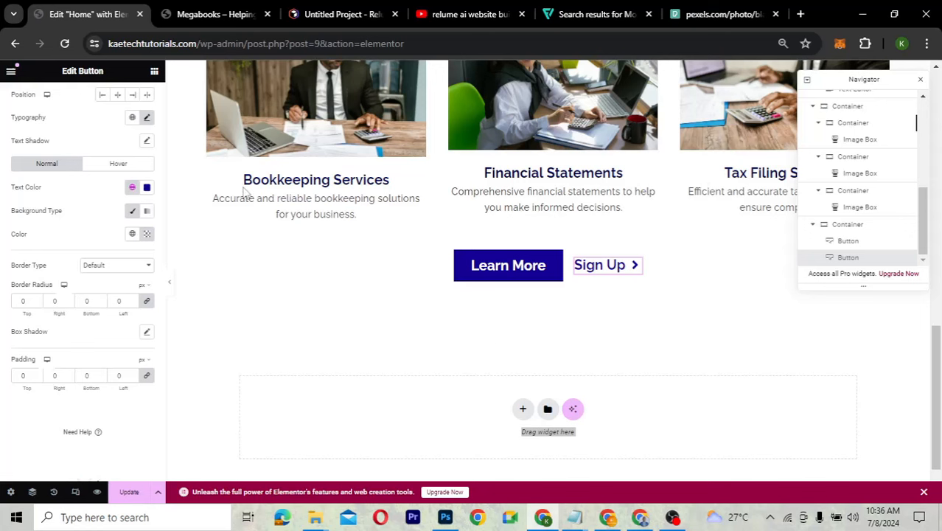
# Set the Sign Up button's padding to 15 px at the top and bottom and 30 px on the right and left
pyautogui.press('Up')
pyautogui.press('Up')
pyautogui.press('Up')
pyautogui.press('Up')
pyautogui.press('Up')
pyautogui.press('Up')
pyautogui.press('Up')
pyautogui.press('Up')
pyautogui.press('Up')
pyautogui.press('Up')
pyautogui.press('Up')
pyautogui.press('Up')
pyautogui.press('Up')
pyautogui.press('Up')
pyautogui.press('Up')
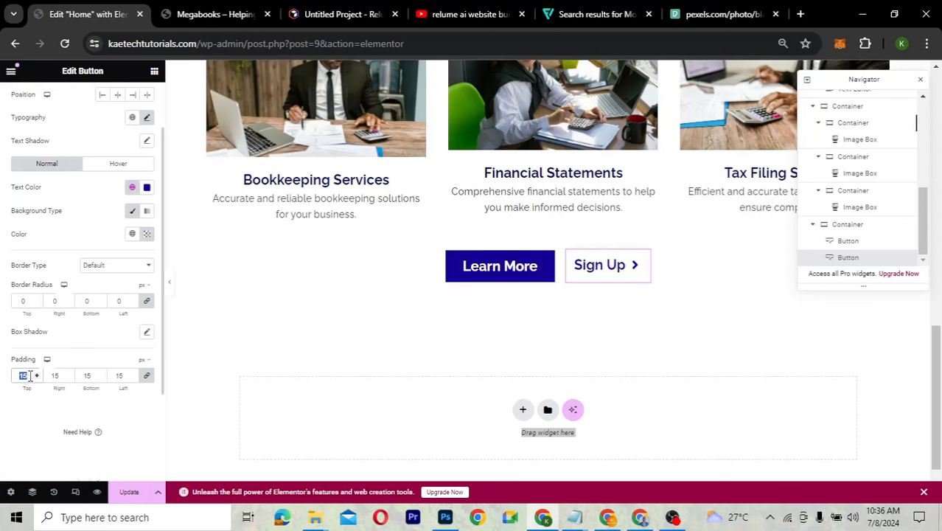
pyautogui.click(146, 376)
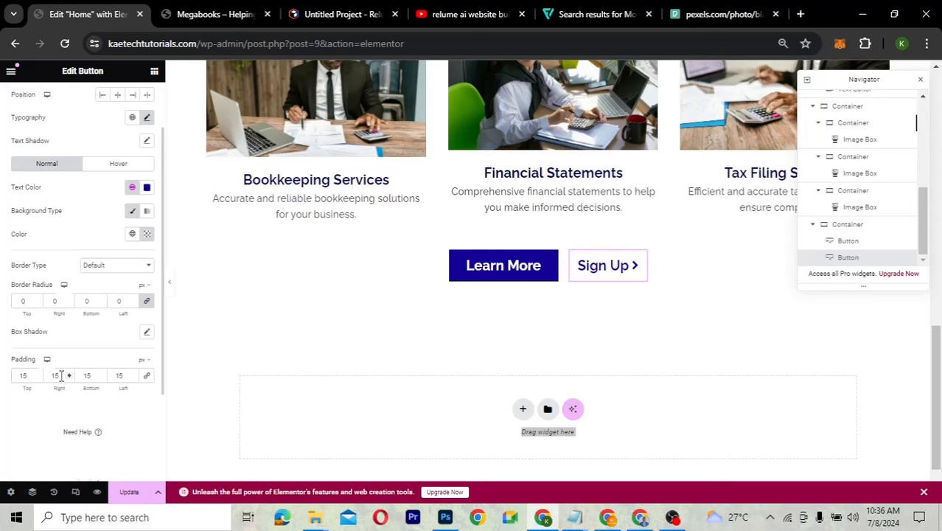
pyautogui.doubleClick(55, 376)
pyautogui.write('30')
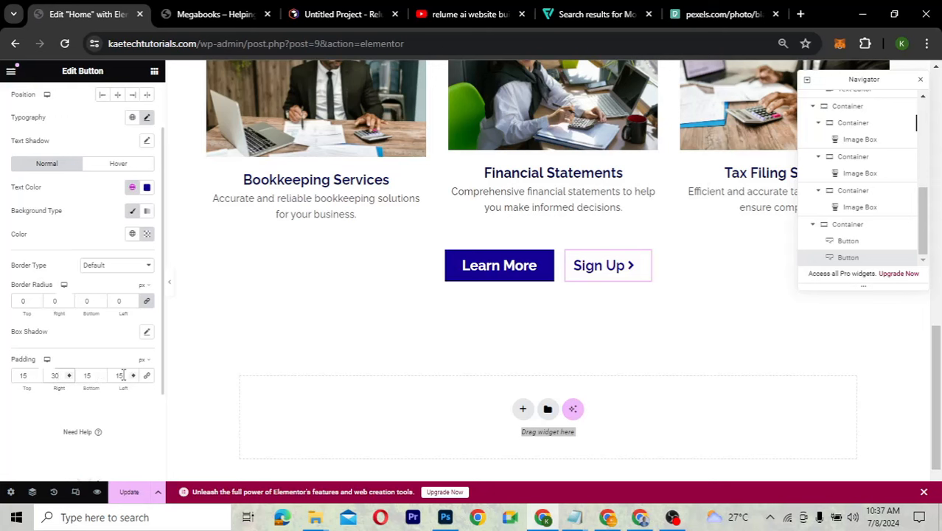
pyautogui.doubleClick(116, 376)
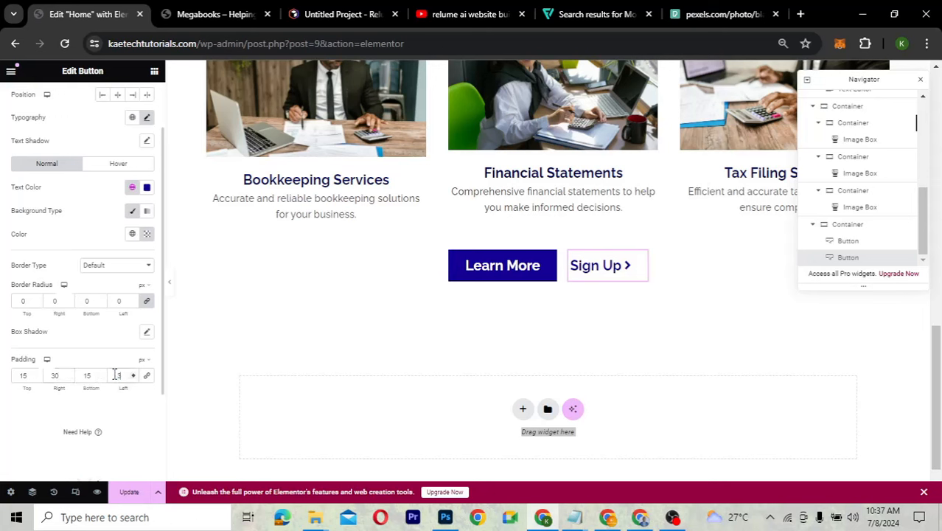
pyautogui.write('30')
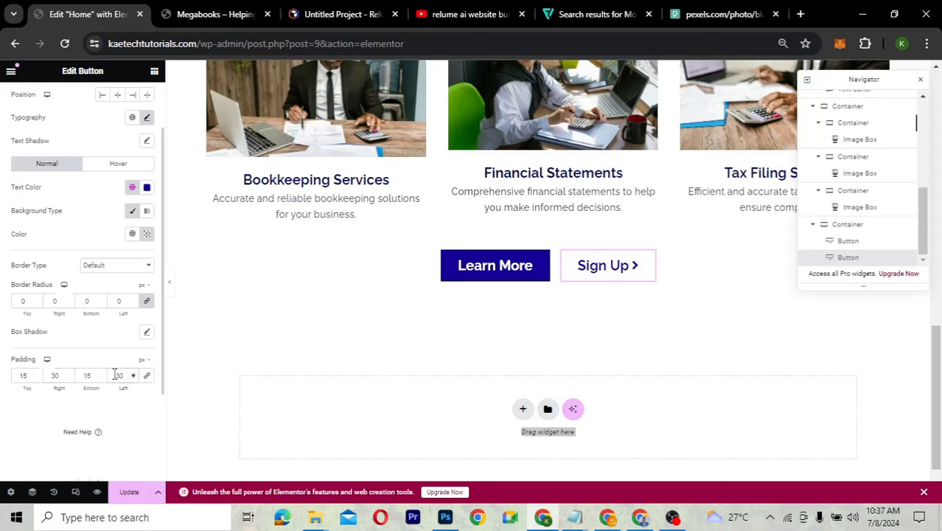
# Set the Sign Up button's border type back to Solid and remove its icon
pyautogui.click(107, 267)
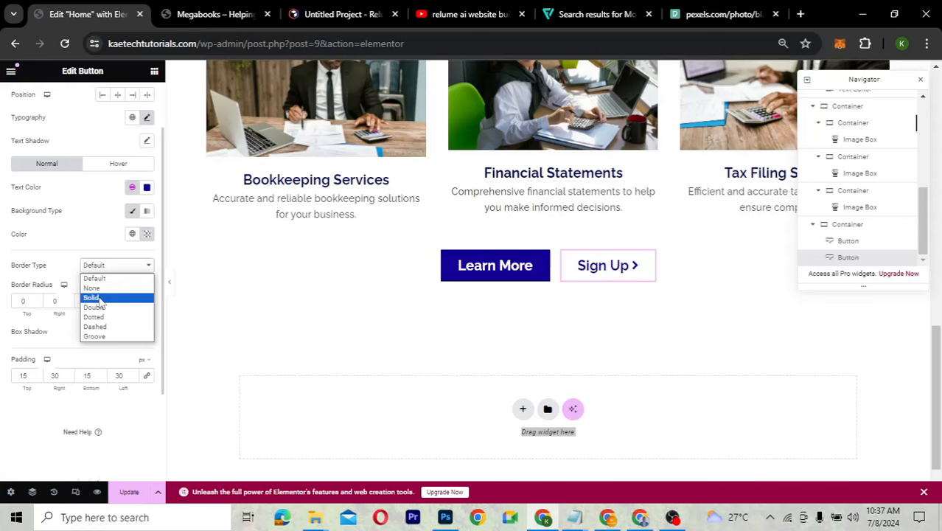
pyautogui.click(100, 298)
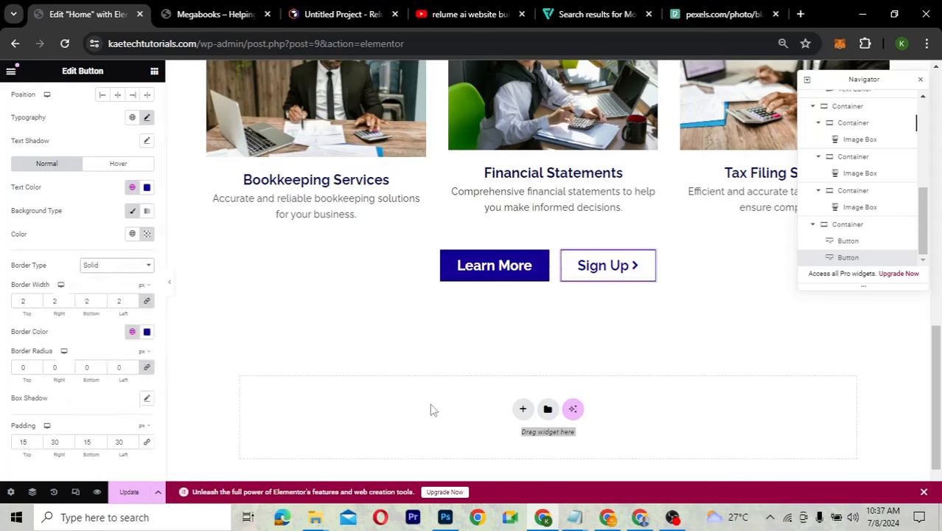
pyautogui.scroll(1, 63, 225)
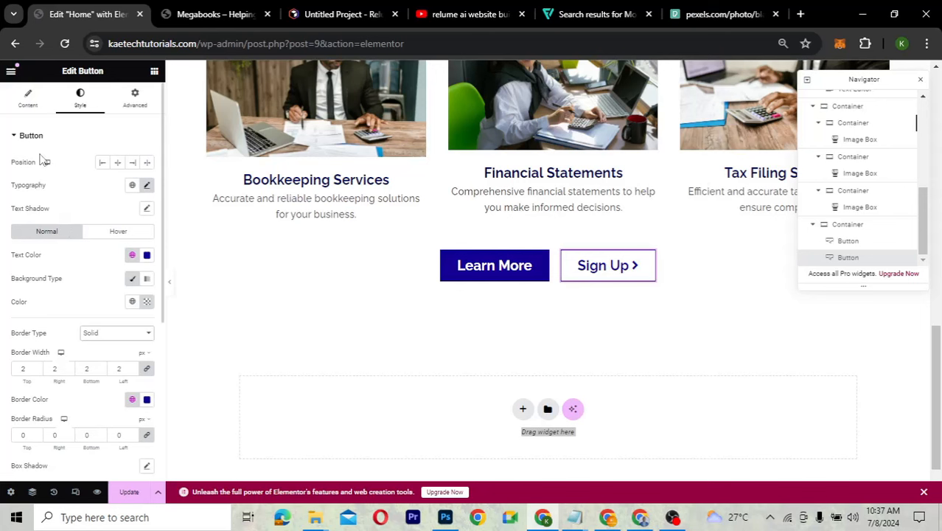
pyautogui.click(28, 98)
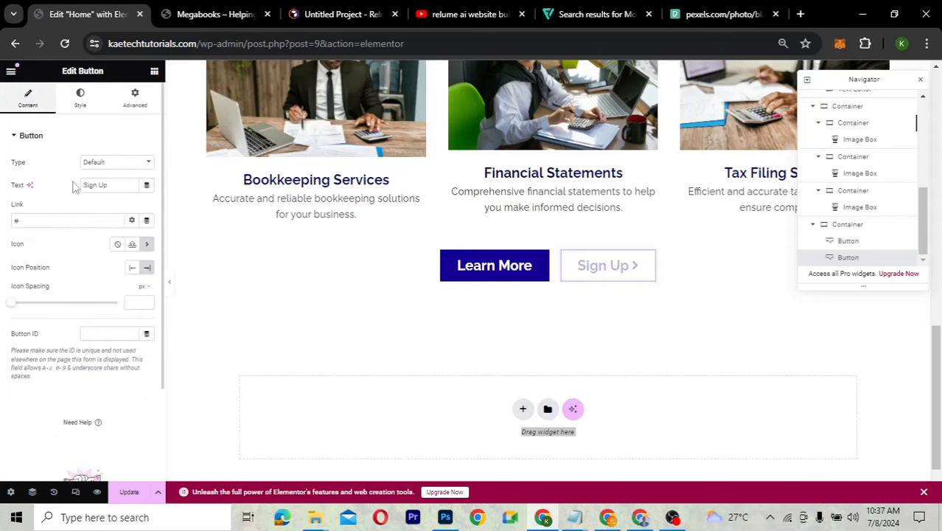
pyautogui.click(118, 245)
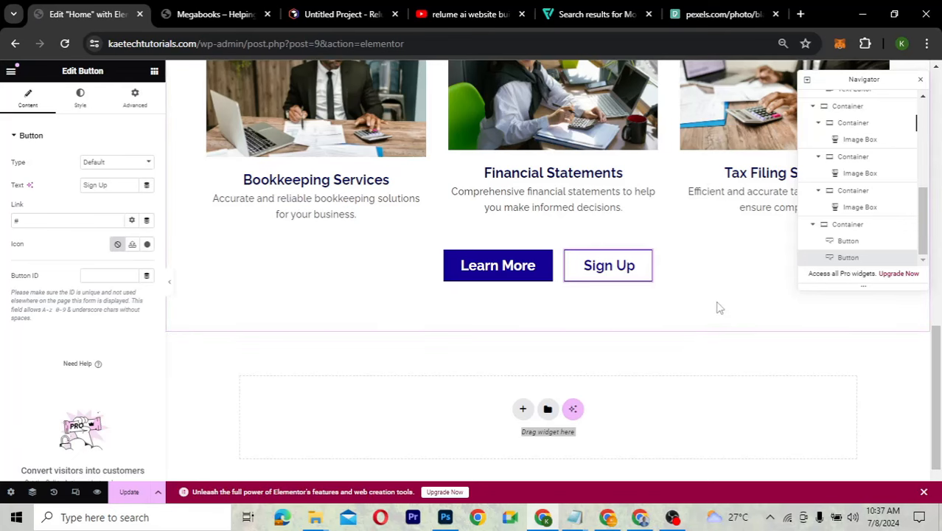
pyautogui.scroll(3, 720, 308)
pyautogui.scroll(-3, 720, 308)
pyautogui.scroll(3, 720, 308)
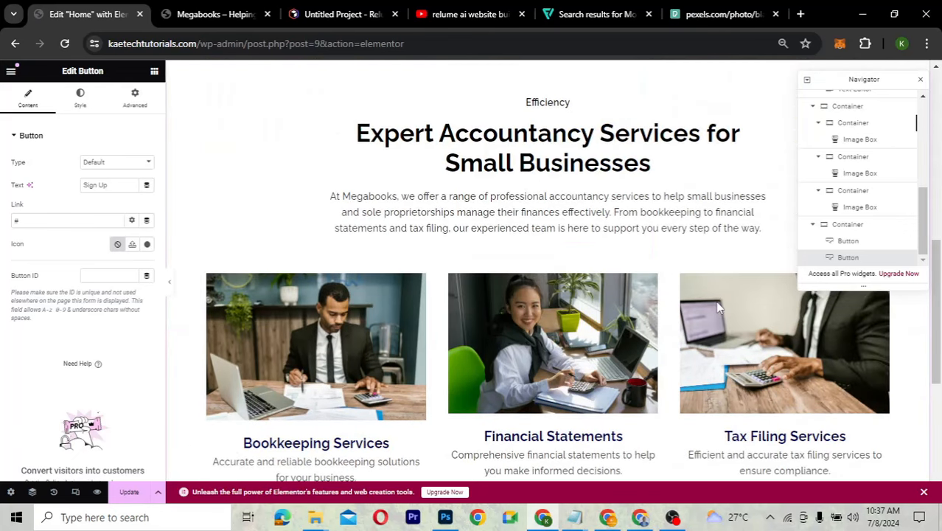
# Save the Home page's changes with Update after checking over the finished Efficiency section
pyautogui.scroll(3, 719, 308)
pyautogui.scroll(-5, 719, 308)
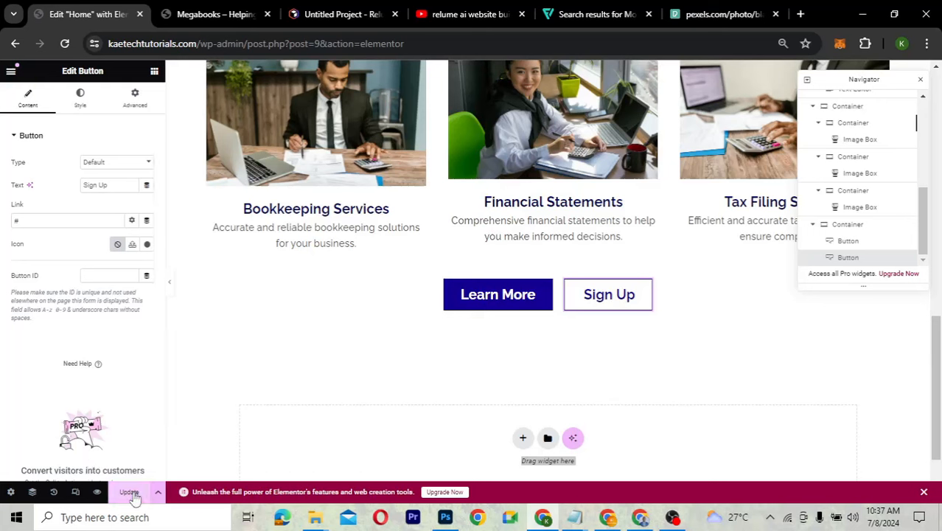
pyautogui.click(130, 492)
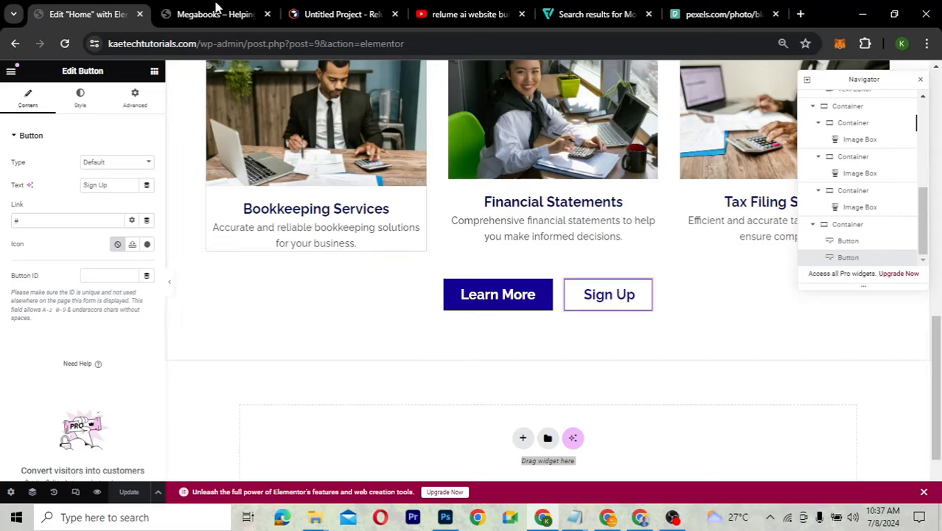
# Reload the live Megabooks site and review the hero and Efficiency sections, including the service cards and both buttons
pyautogui.click(216, 10)
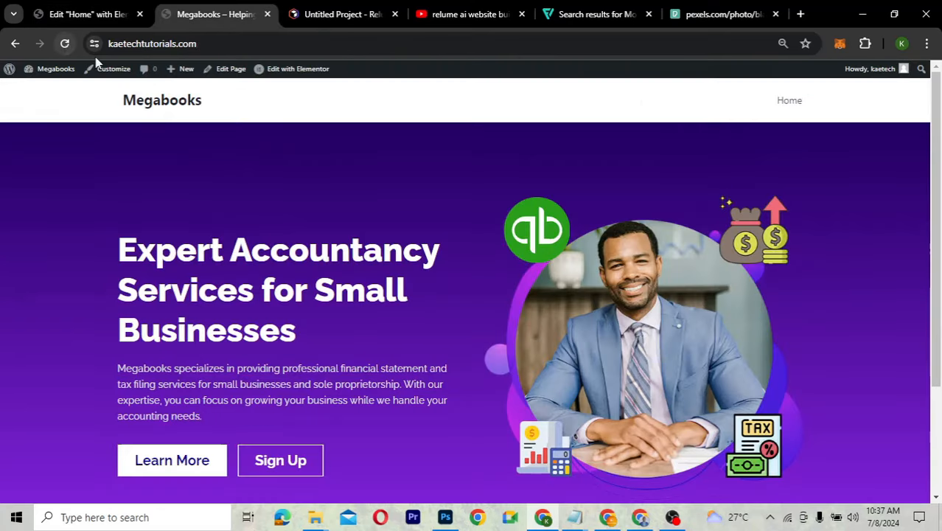
pyautogui.click(65, 43)
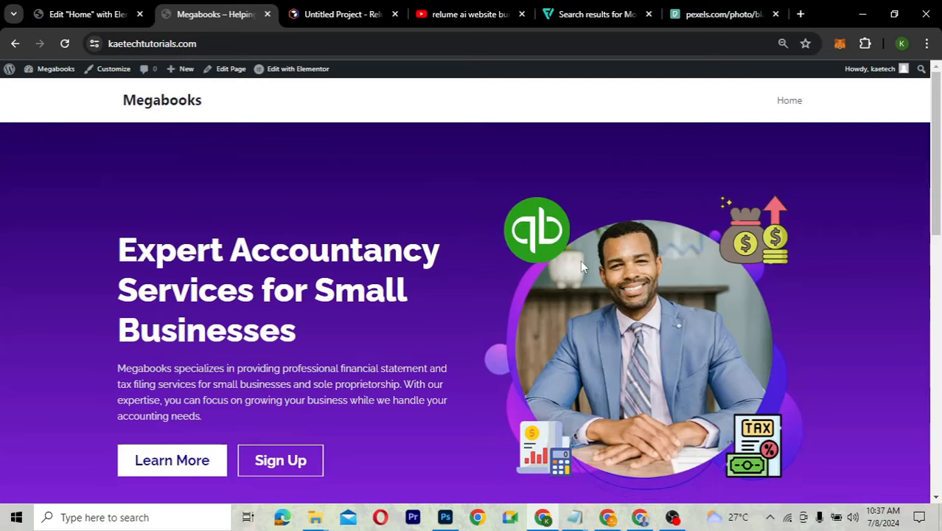
pyautogui.scroll(-4, 581, 266)
pyautogui.scroll(-5, 581, 266)
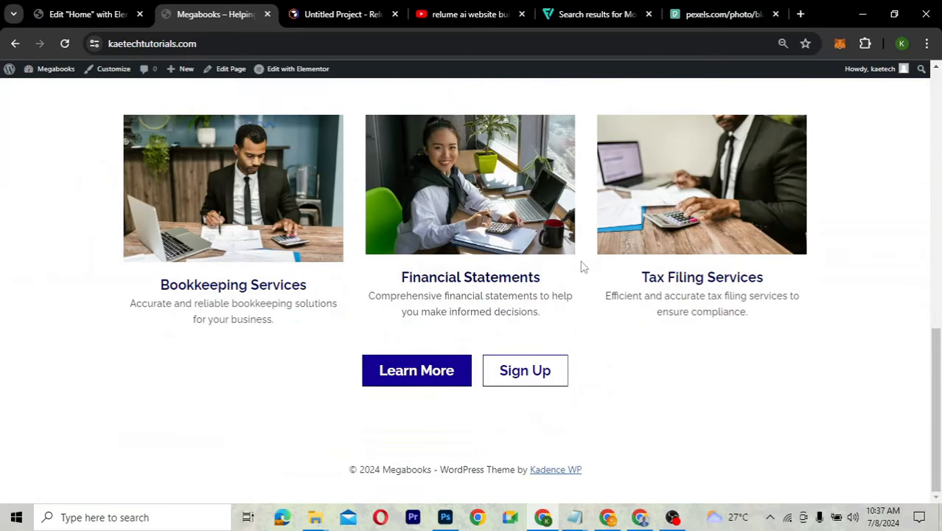
pyautogui.scroll(3, 583, 266)
pyautogui.scroll(3, 580, 266)
pyautogui.scroll(-5, 581, 266)
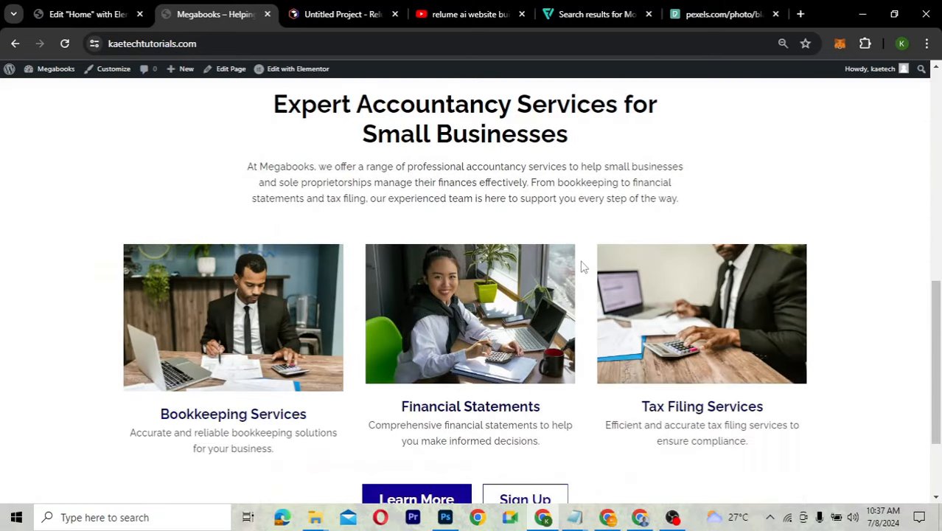
pyautogui.scroll(-2, 581, 266)
pyautogui.scroll(6, 583, 266)
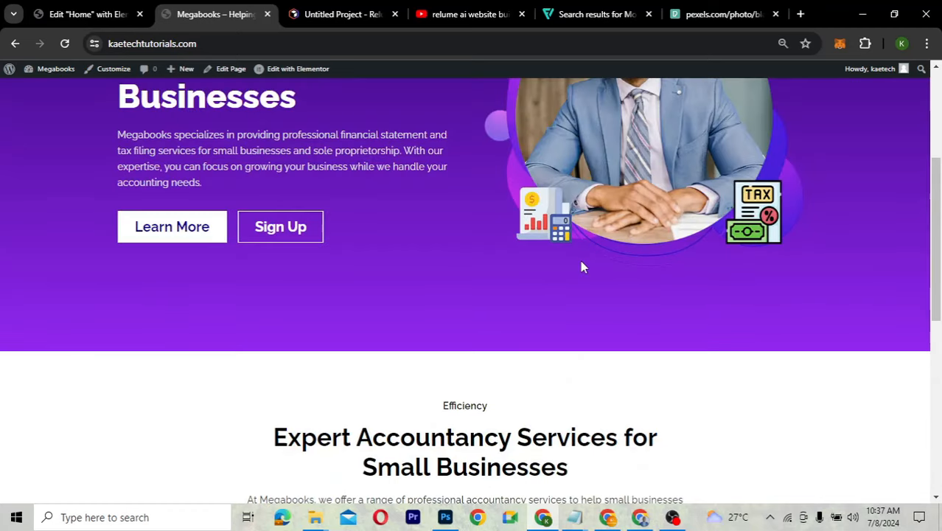
pyautogui.scroll(2, 581, 266)
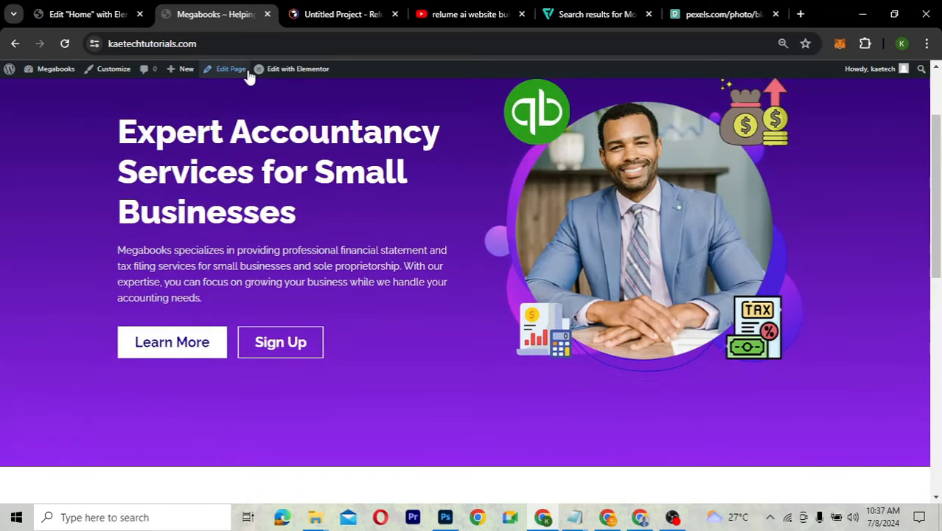
# Examine the "Discover the Benefits of Choosing Megabooks" section in the Relume wireframe and compare its layout with the hero section
pyautogui.click(81, 11)
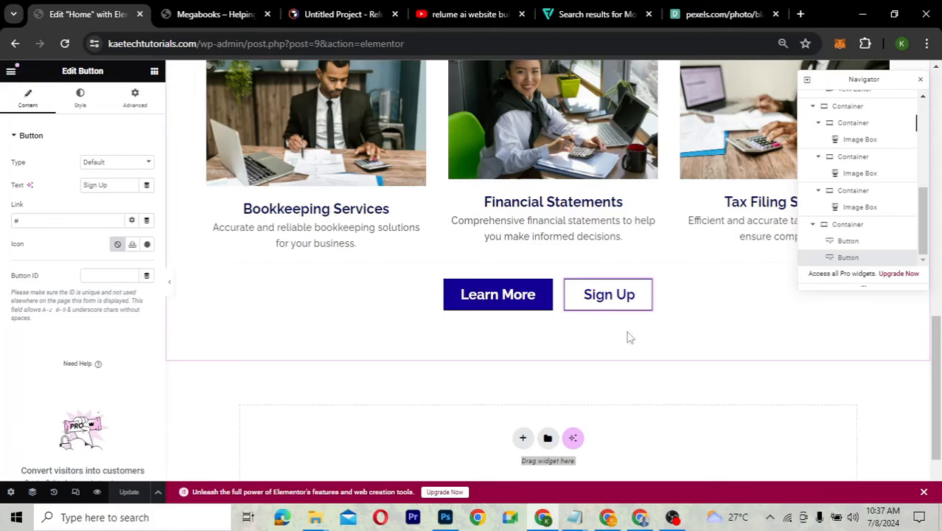
pyautogui.click(351, 17)
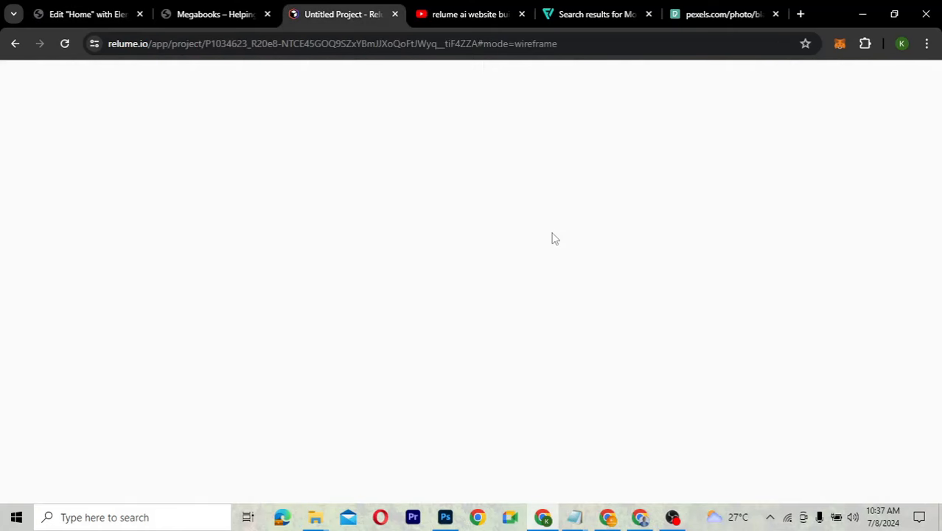
pyautogui.scroll(-2, 530, 353)
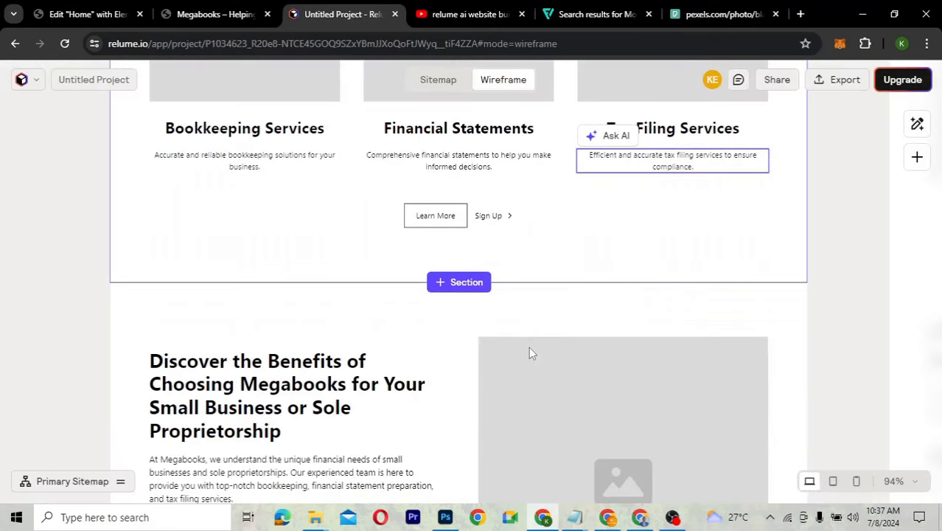
pyautogui.scroll(-2, 530, 353)
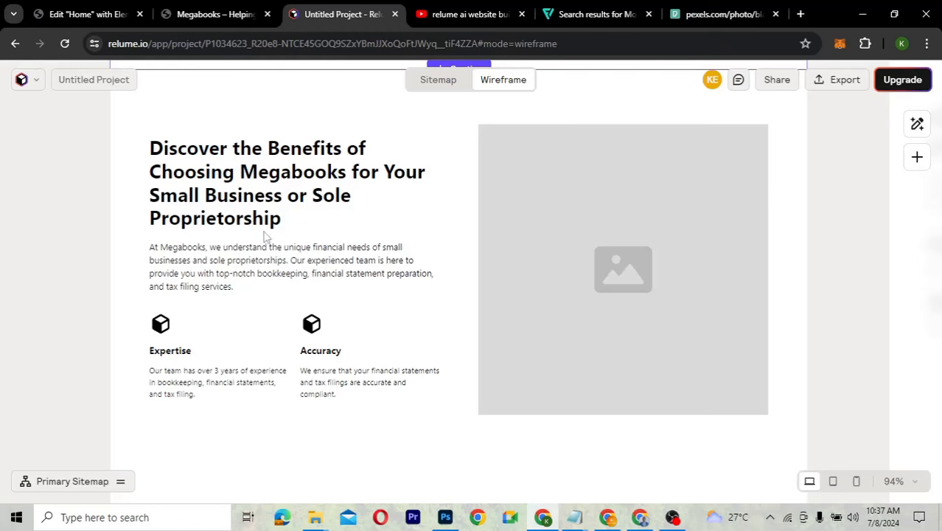
pyautogui.click(308, 194)
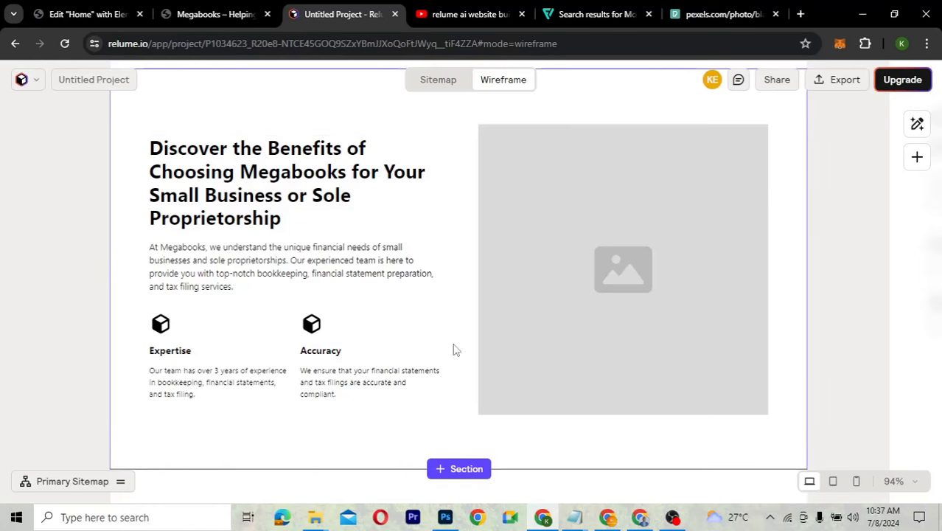
pyautogui.scroll(2, 484, 275)
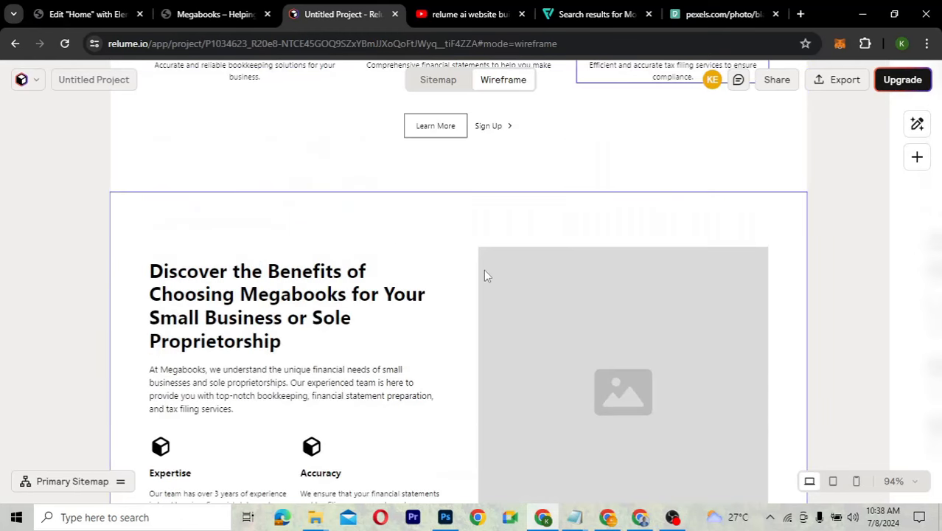
pyautogui.scroll(3, 483, 275)
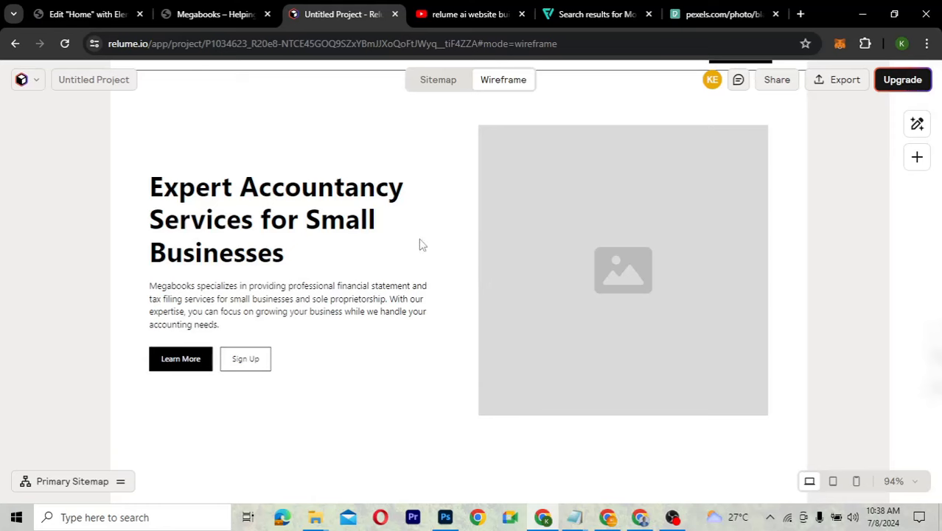
pyautogui.scroll(-2, 422, 254)
pyautogui.scroll(-6, 423, 254)
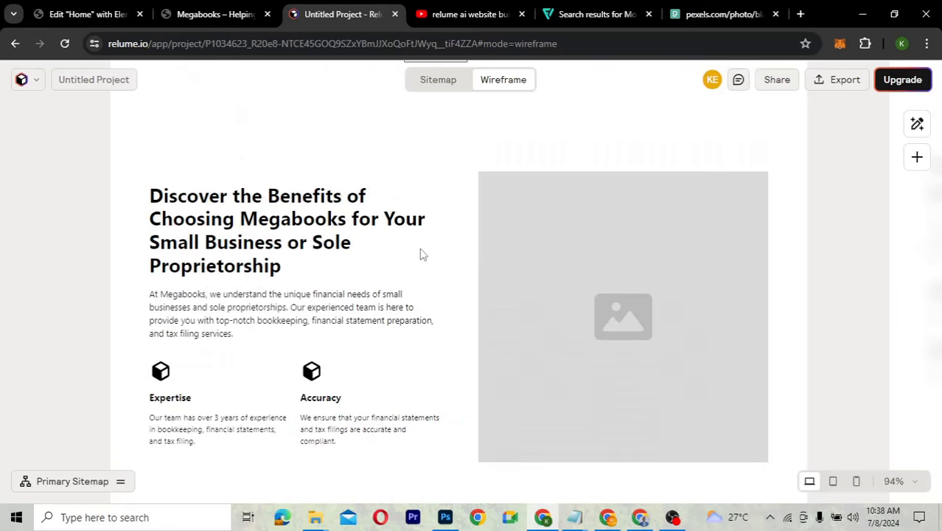
pyautogui.scroll(-2, 406, 318)
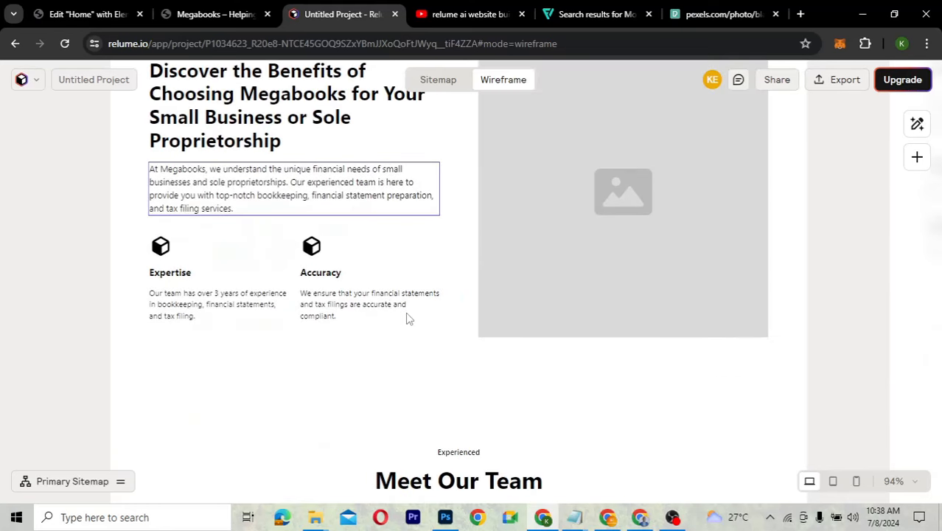
pyautogui.scroll(1, 406, 317)
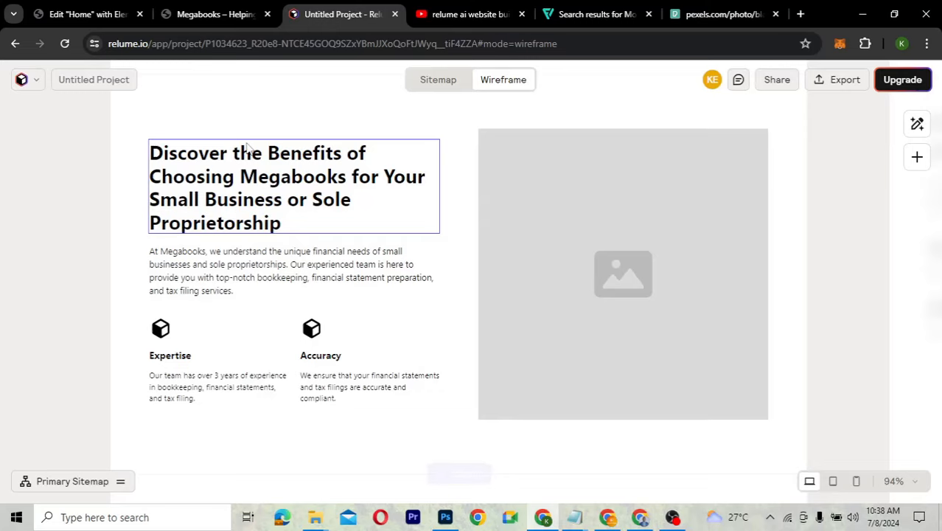
# In the Elementor editor, copy the whole hero container and paste it below the Efficiency section
pyautogui.click(86, 15)
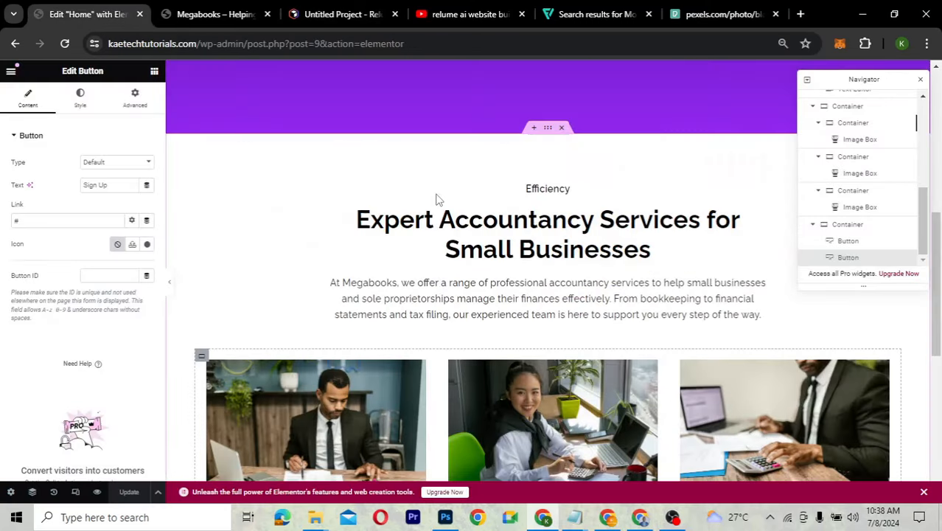
pyautogui.scroll(5, 437, 199)
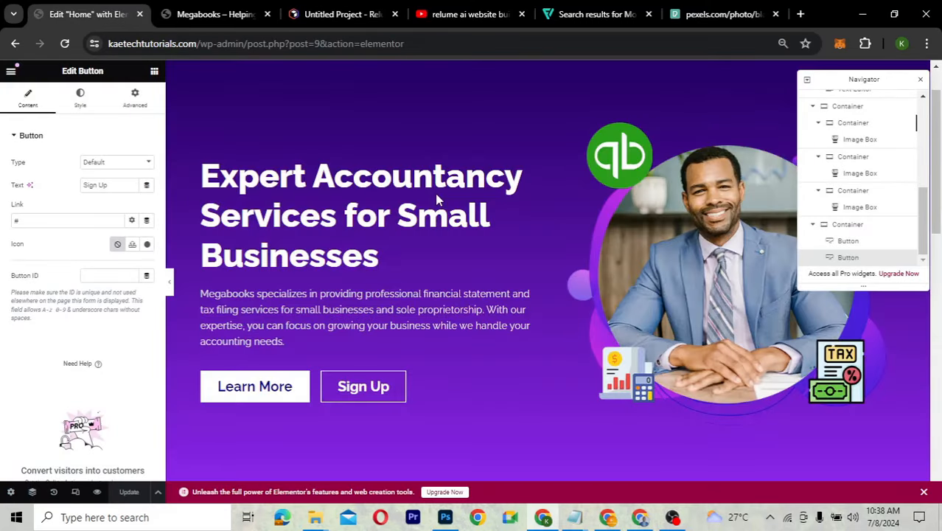
pyautogui.scroll(2, 436, 198)
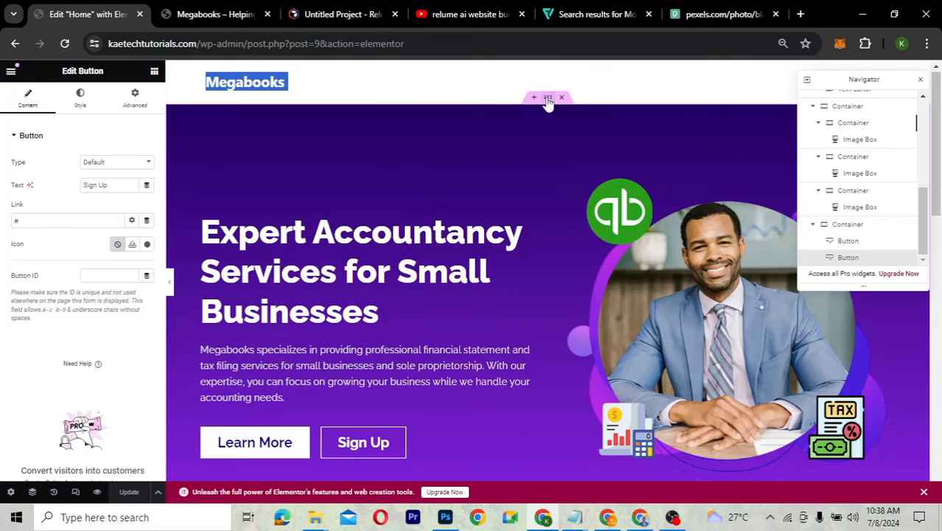
pyautogui.rightClick(548, 100)
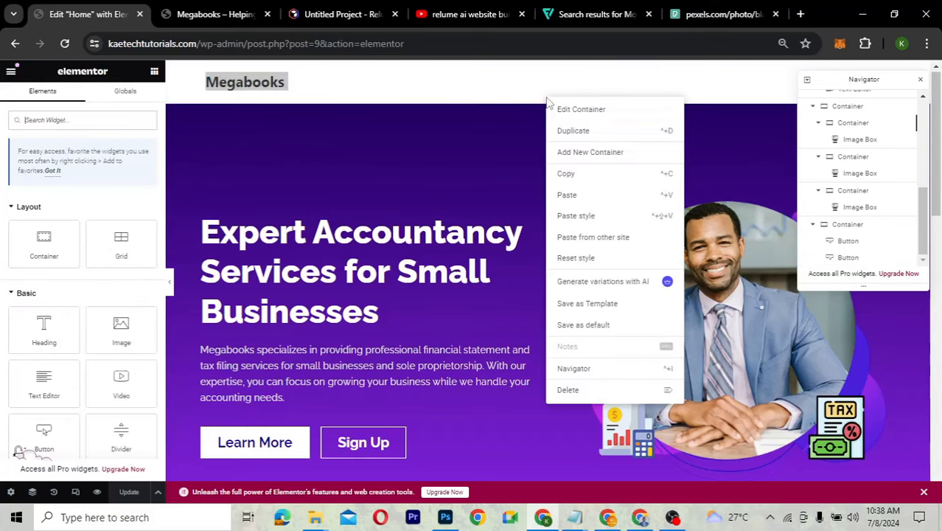
pyautogui.click(565, 176)
pyautogui.scroll(-5, 566, 178)
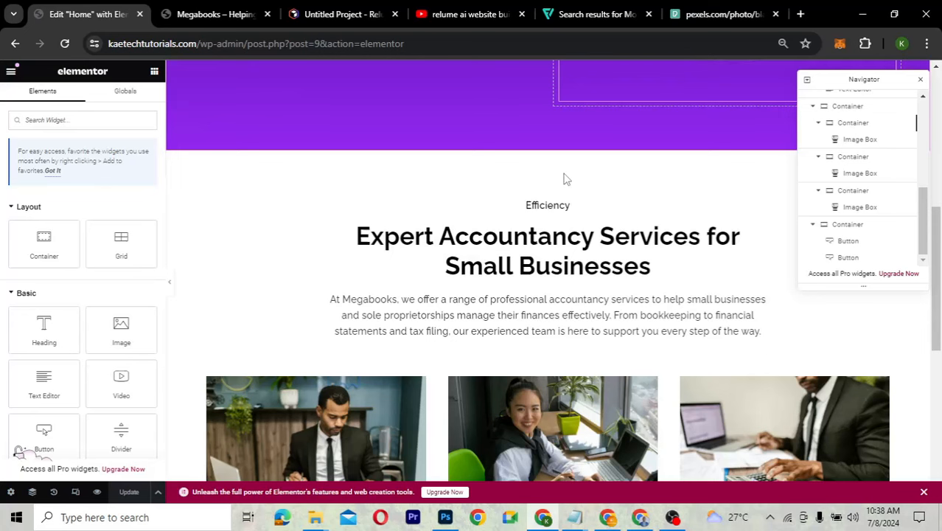
pyautogui.scroll(-5, 488, 235)
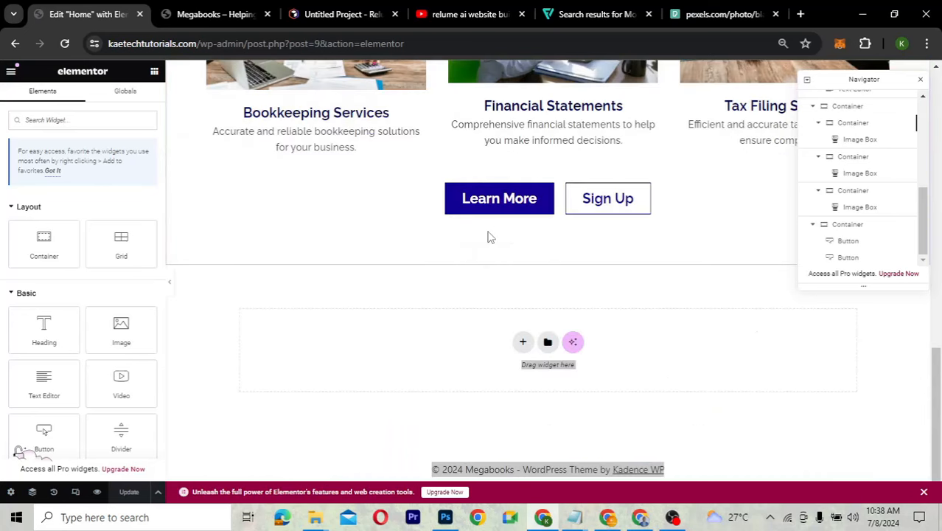
pyautogui.rightClick(389, 345)
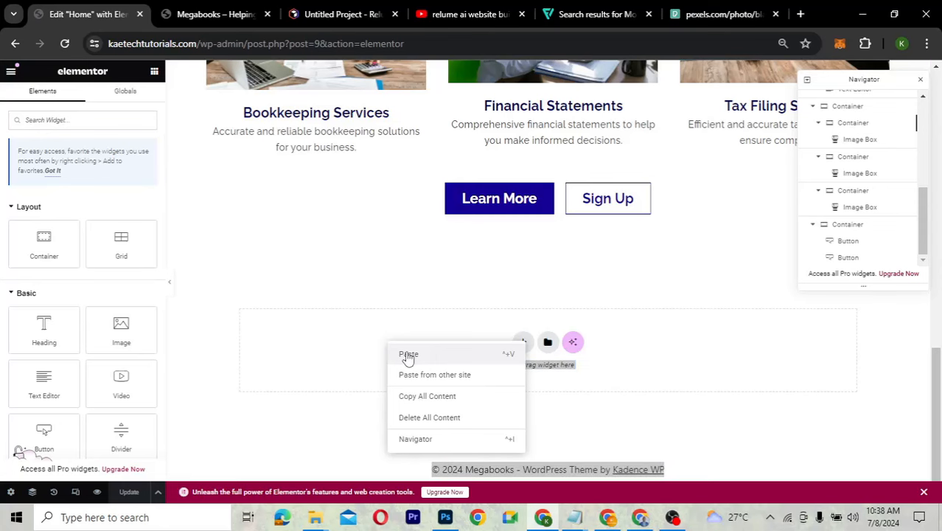
pyautogui.click(408, 355)
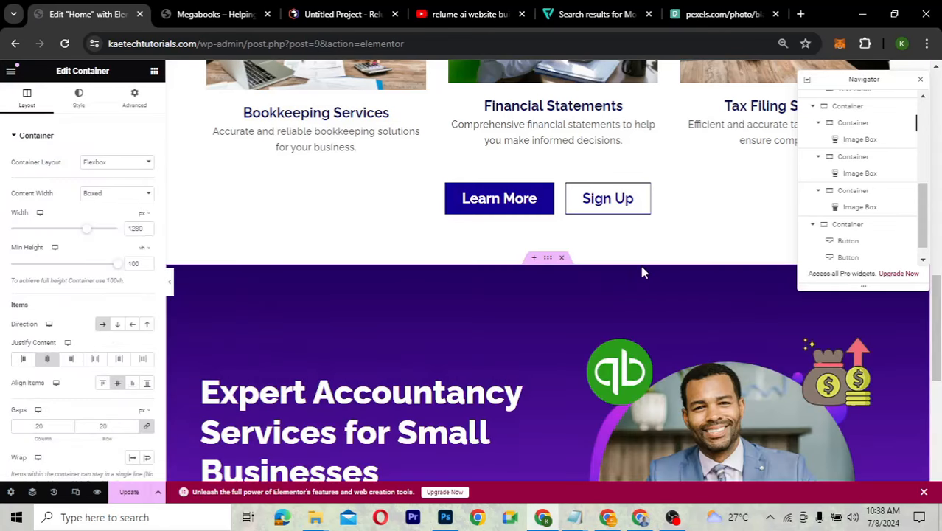
# Replace the image in the pasted hero copy with pexels-rdne-7821514.jpg from the media library
pyautogui.scroll(10, 645, 272)
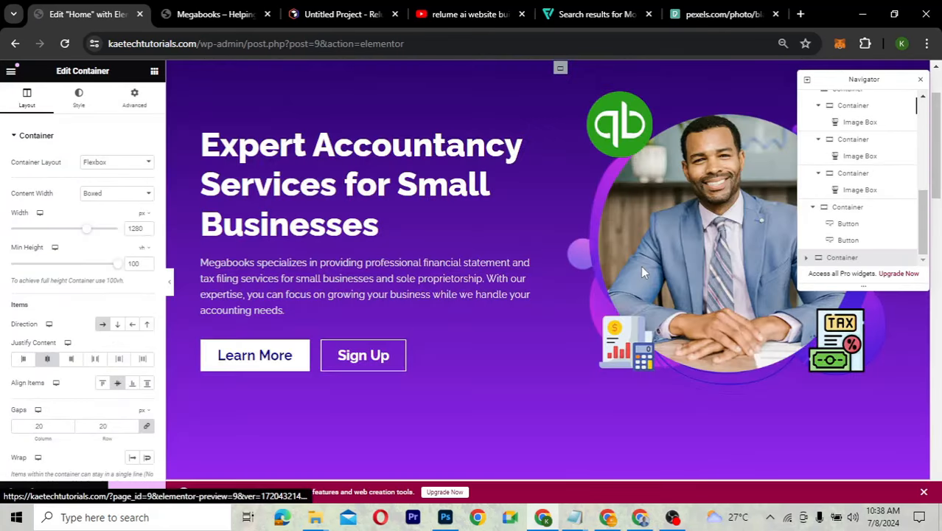
pyautogui.scroll(-3, 643, 269)
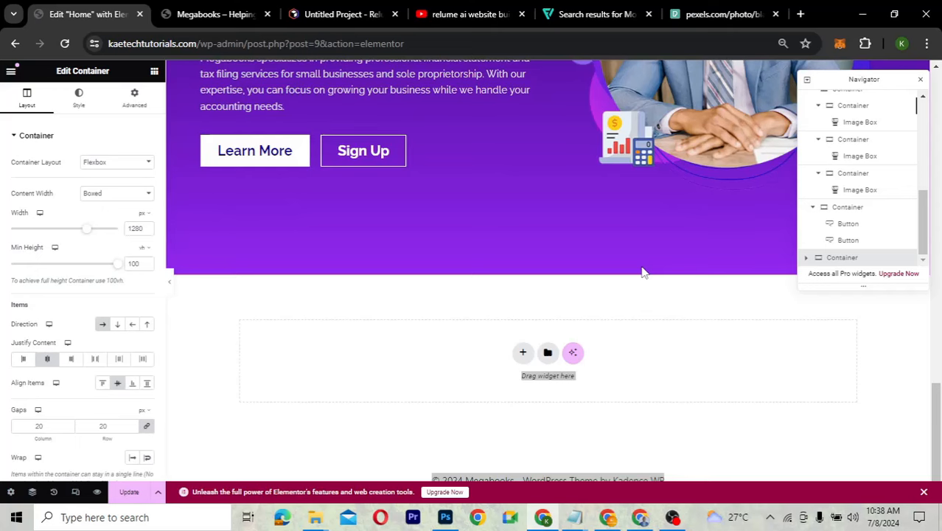
pyautogui.scroll(3, 681, 195)
pyautogui.click(681, 196)
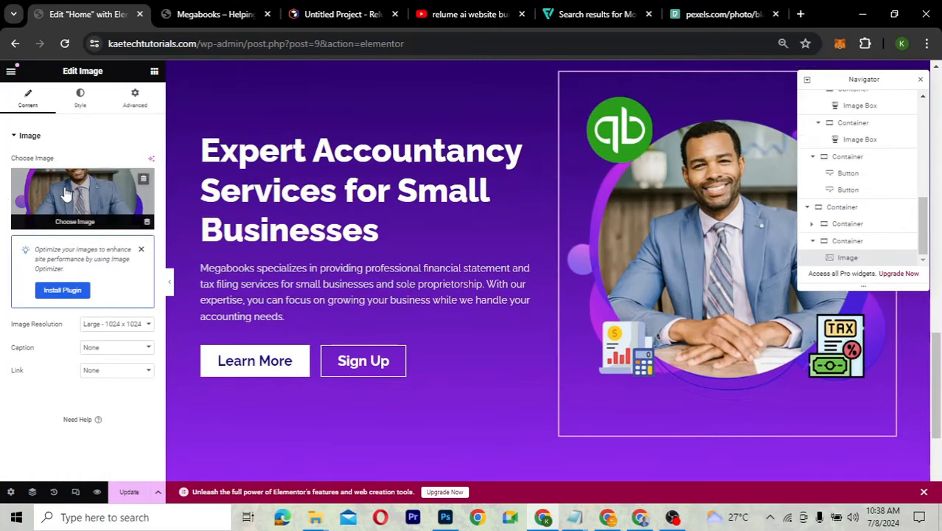
pyautogui.click(65, 192)
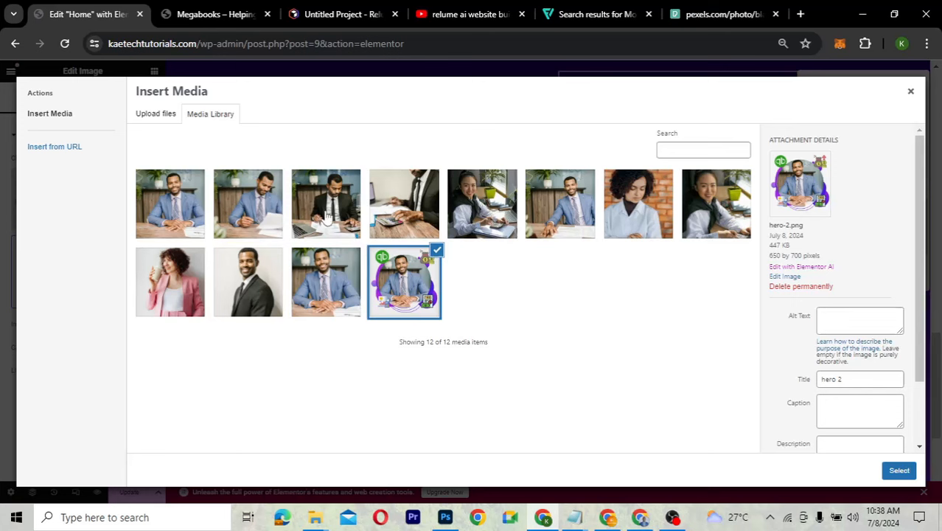
pyautogui.click(271, 209)
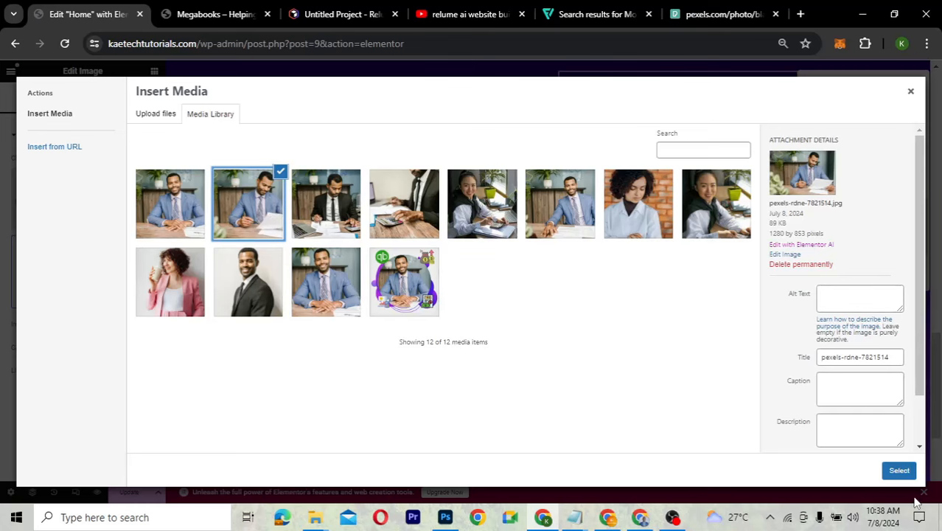
pyautogui.click(898, 470)
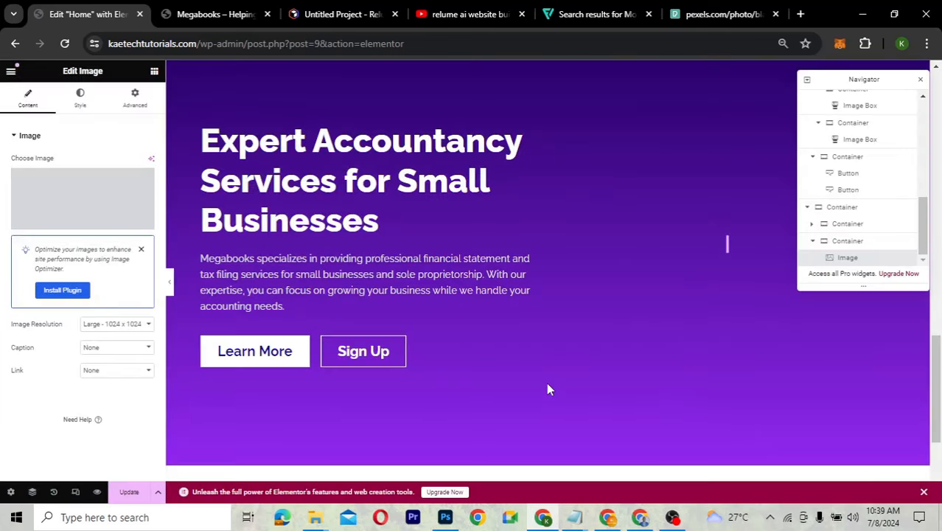
# Set the pasted section's image to hero.jpg from the media library
pyautogui.scroll(2, 686, 298)
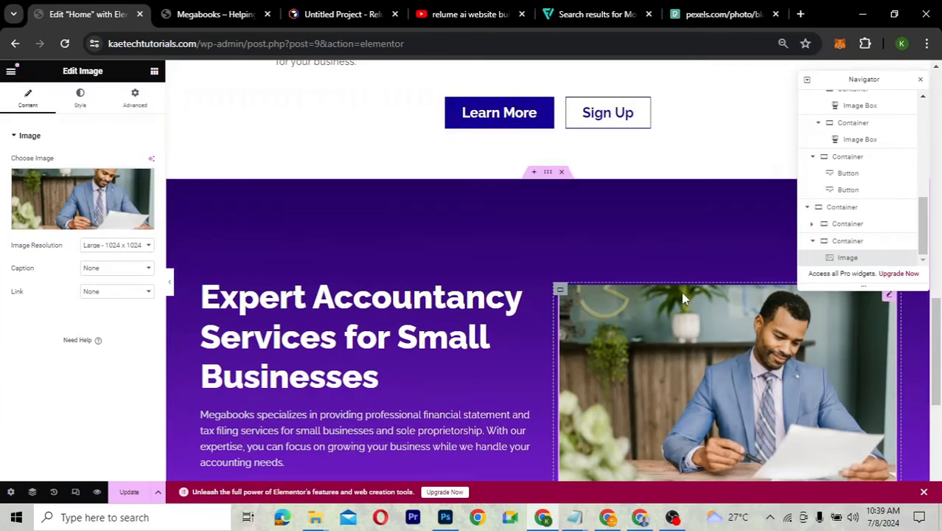
pyautogui.scroll(-1, 682, 298)
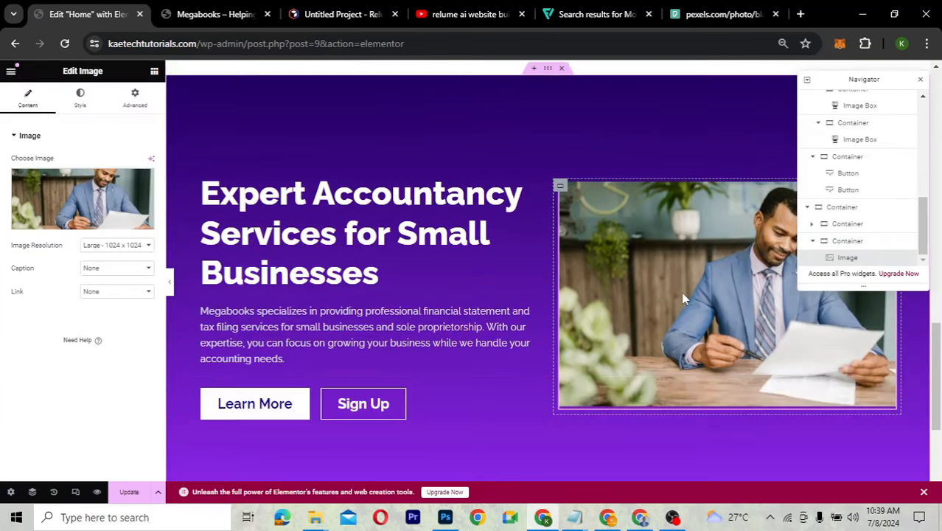
pyautogui.click(74, 188)
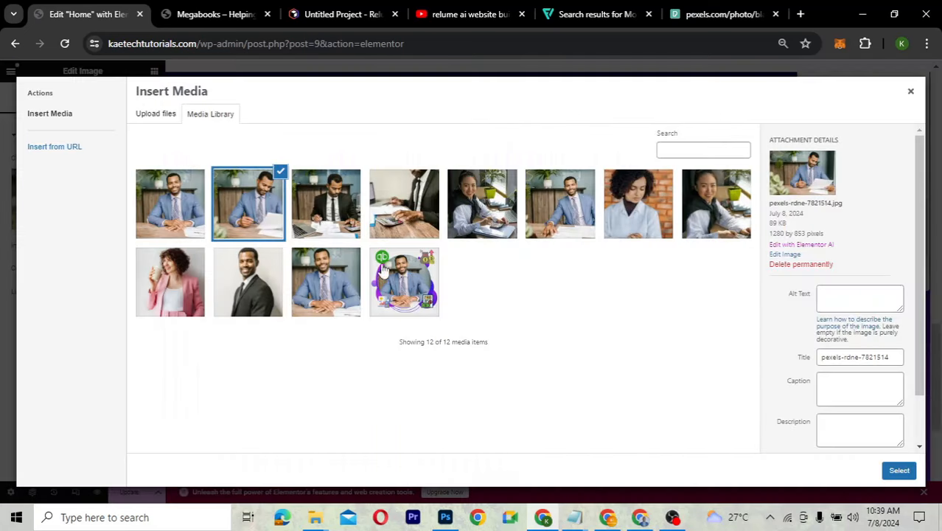
pyautogui.click(330, 292)
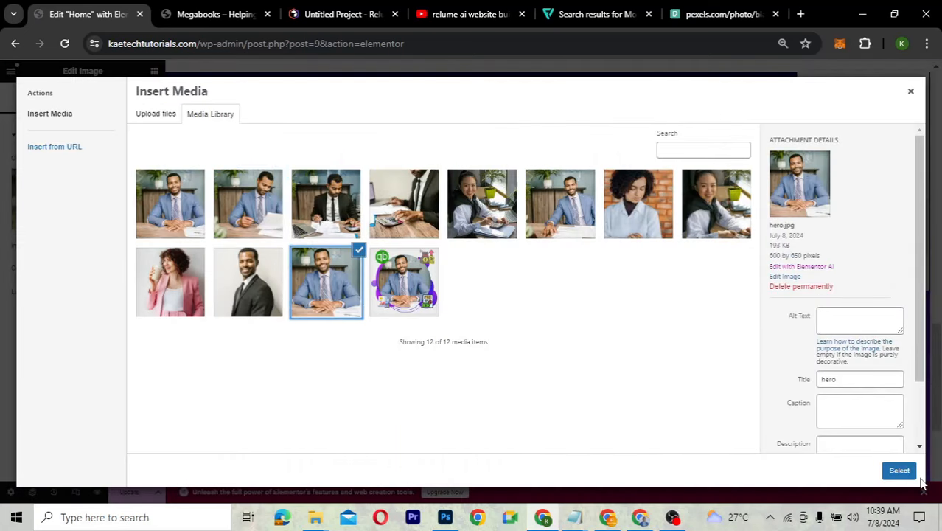
pyautogui.click(898, 471)
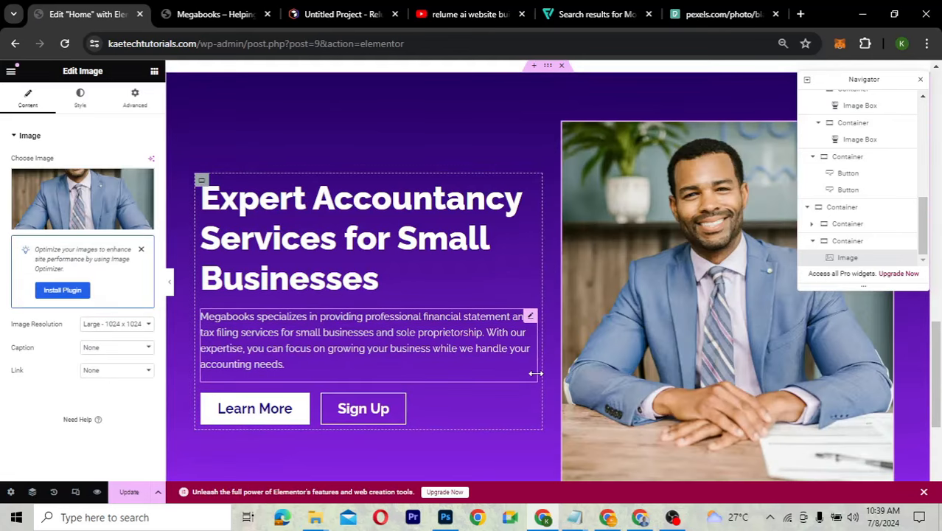
# Set the background type of the lower photo section's outer container to a plain solid colour
pyautogui.scroll(-2, 700, 372)
pyautogui.scroll(3, 549, 177)
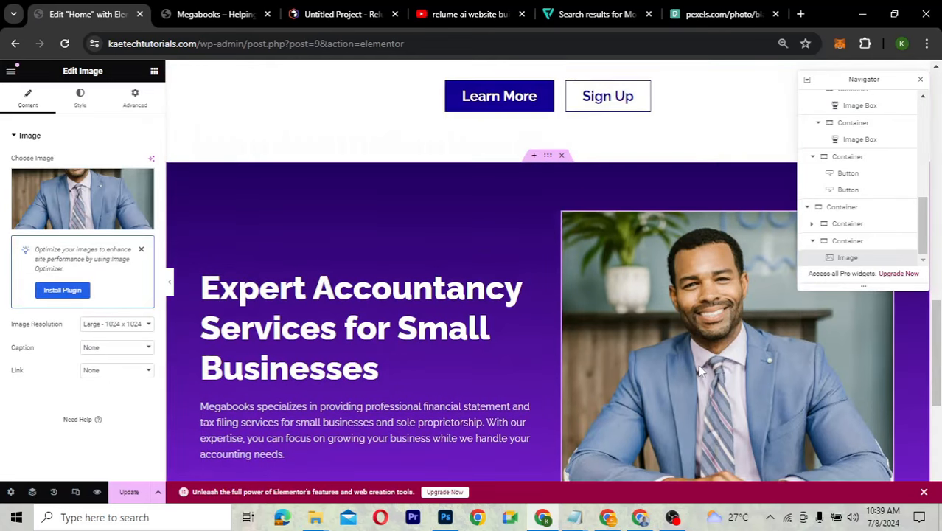
pyautogui.click(548, 157)
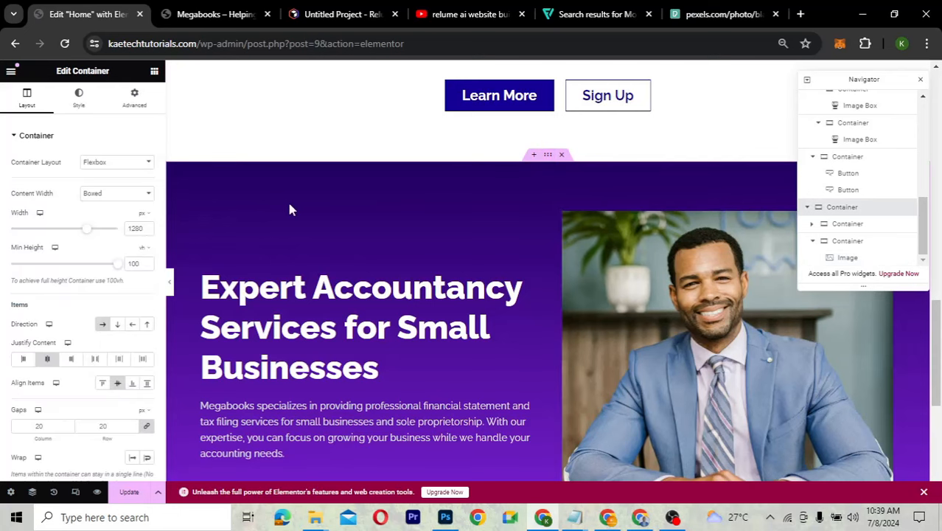
pyautogui.click(78, 99)
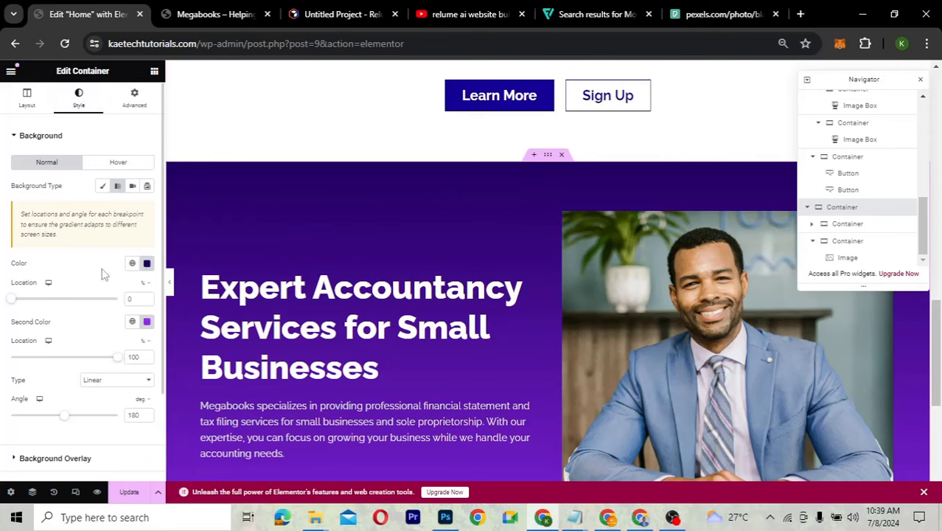
pyautogui.click(103, 189)
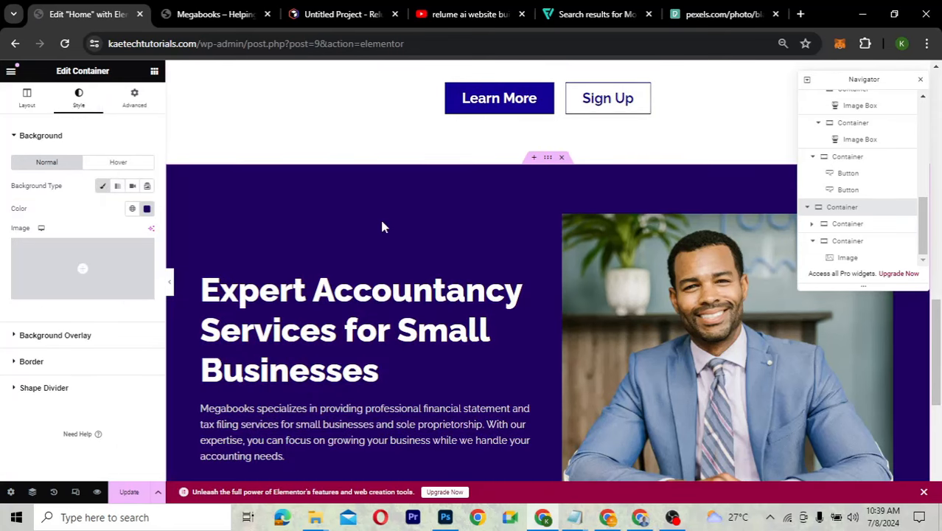
# Examine the lower section's solid background against the hero and services sections above it
pyautogui.scroll(3, 380, 216)
pyautogui.scroll(-3, 382, 227)
pyautogui.scroll(-3, 382, 227)
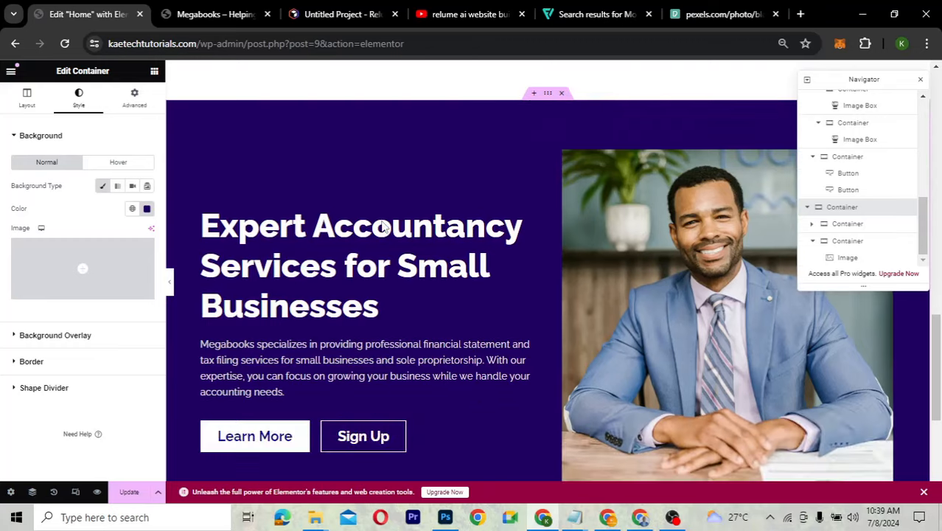
pyautogui.scroll(2, 382, 227)
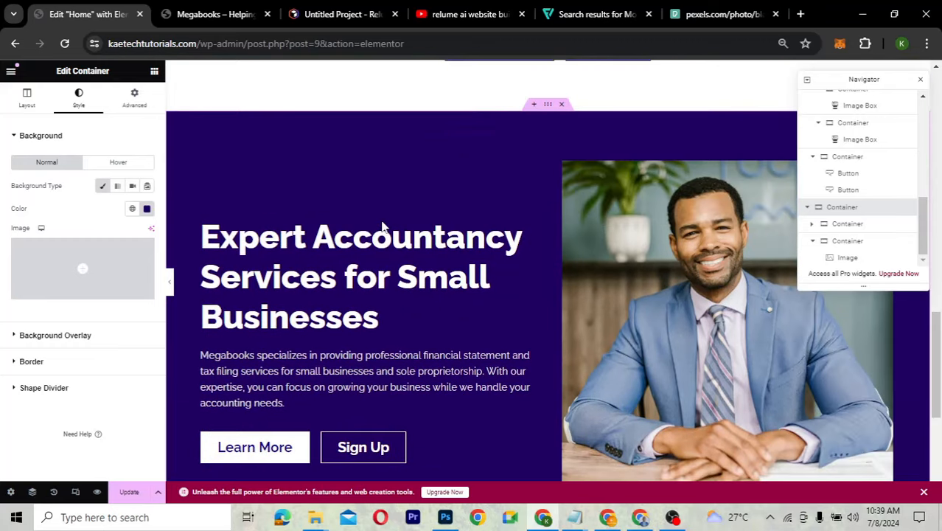
pyautogui.scroll(1, 382, 227)
pyautogui.scroll(-2, 382, 227)
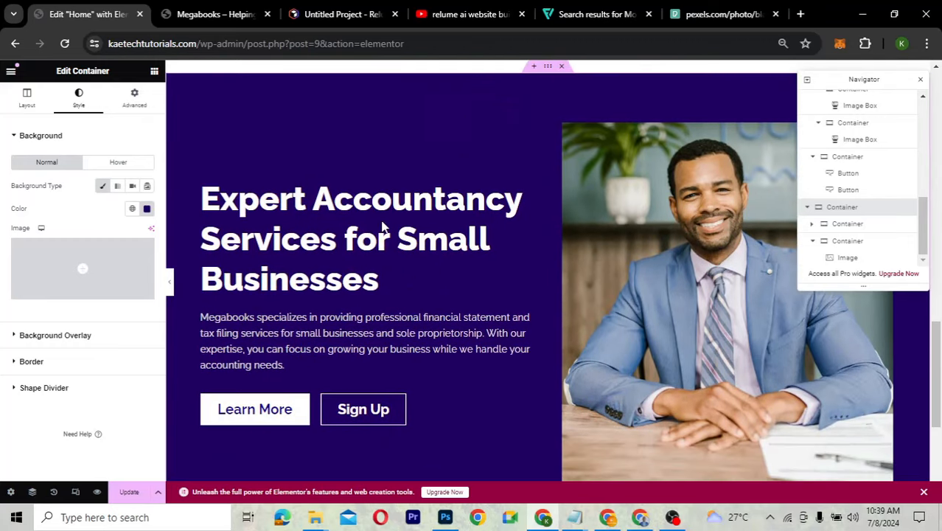
pyautogui.scroll(-1, 381, 227)
pyautogui.scroll(-10, 382, 227)
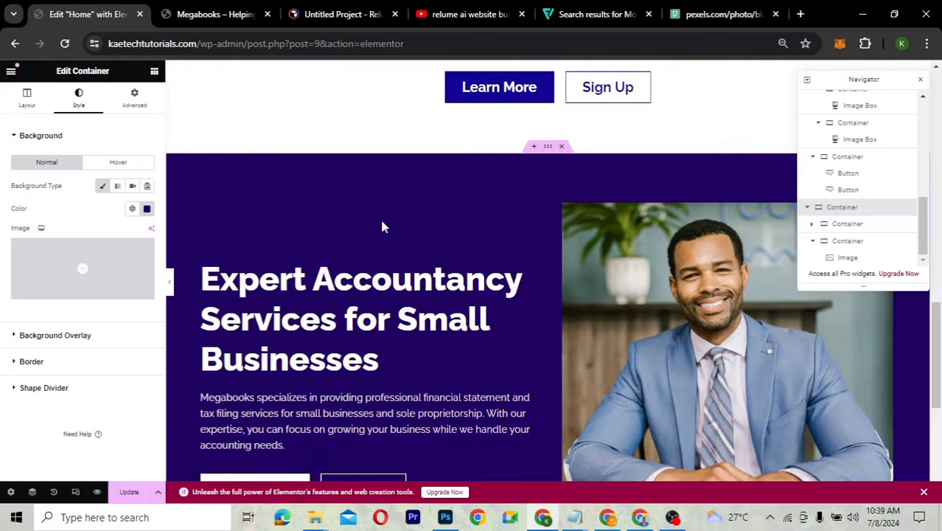
pyautogui.scroll(3, 382, 227)
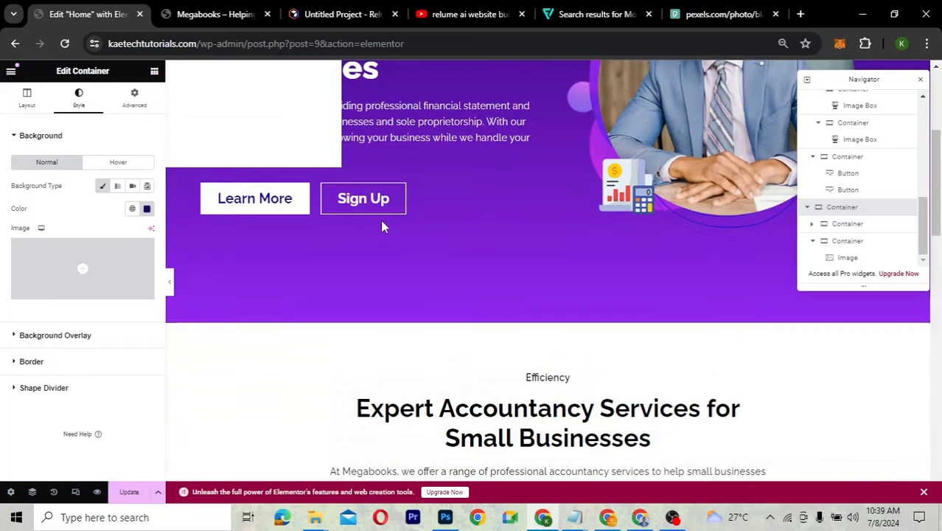
pyautogui.scroll(-8, 382, 226)
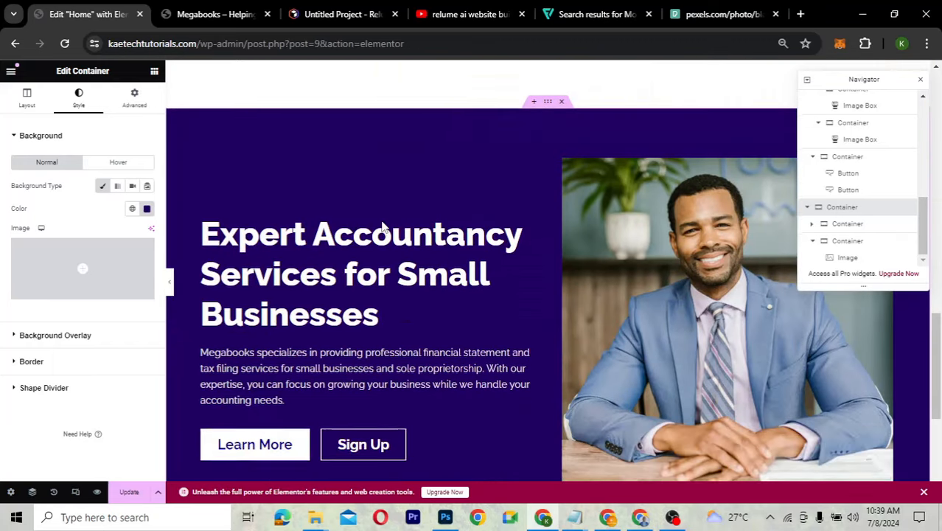
pyautogui.scroll(-1, 382, 227)
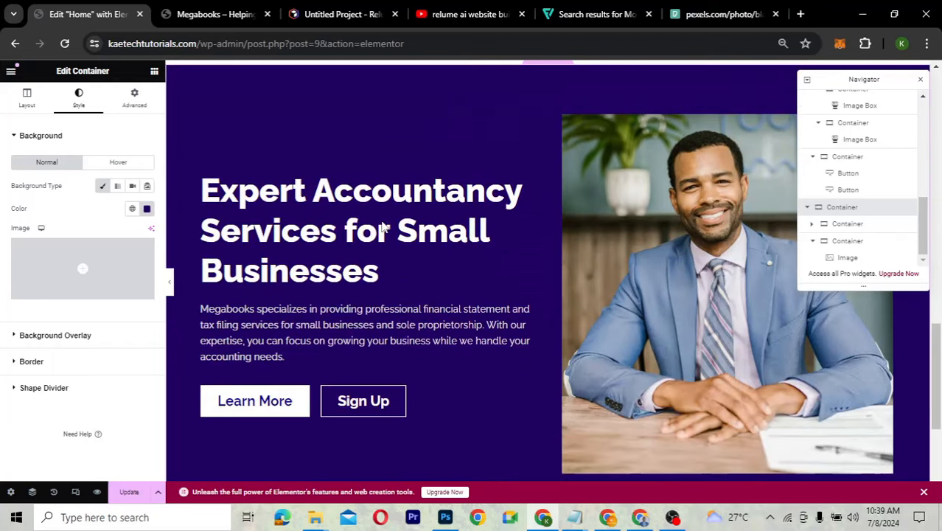
# Replace the lower section's heading with the Relume wireframe's title "Discover the Benefits of Choosing Megabooks for Your Small Business or Sole Proprietorship"
pyautogui.click(507, 174)
pyautogui.click(348, 14)
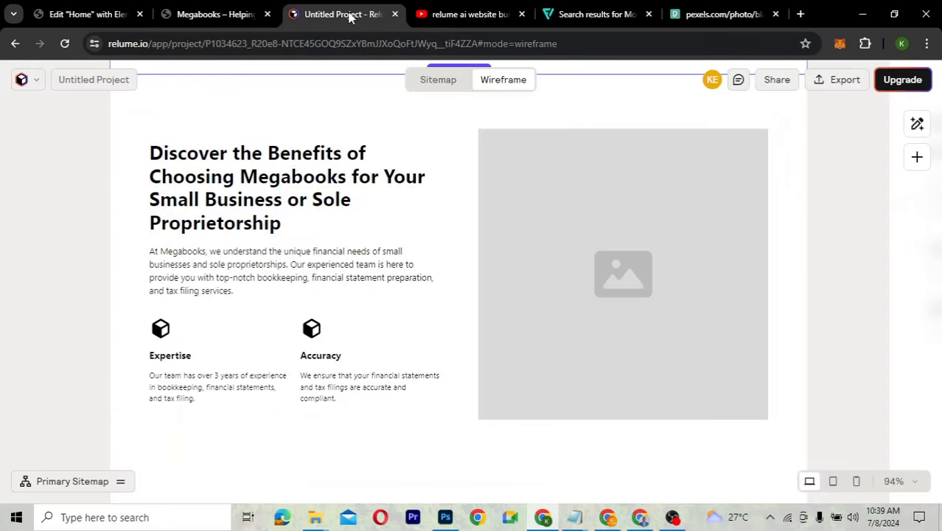
pyautogui.click(274, 189)
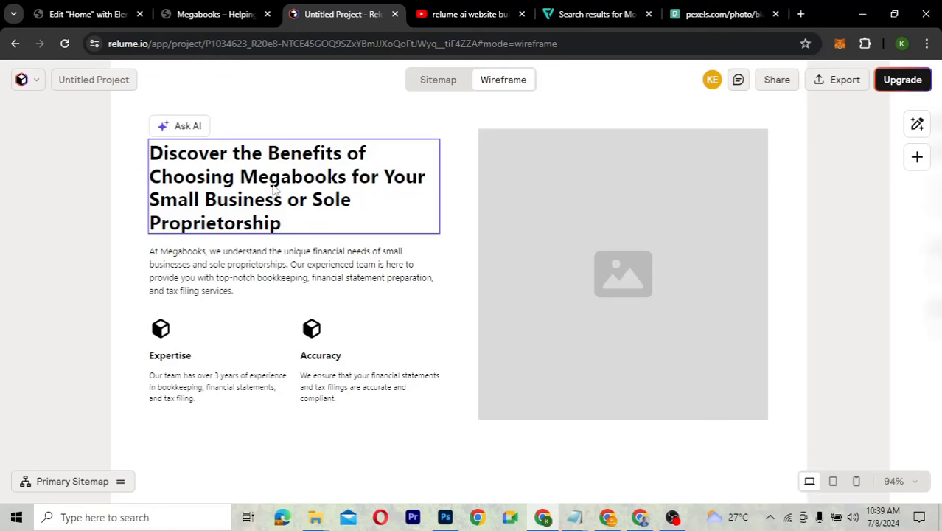
pyautogui.doubleClick(274, 188)
pyautogui.hotkey('ctrl', 'c')
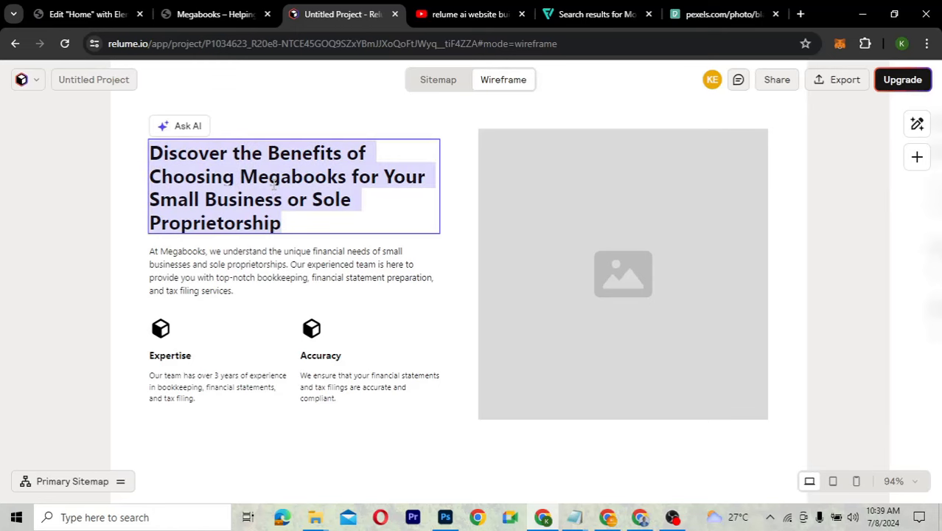
pyautogui.click(92, 17)
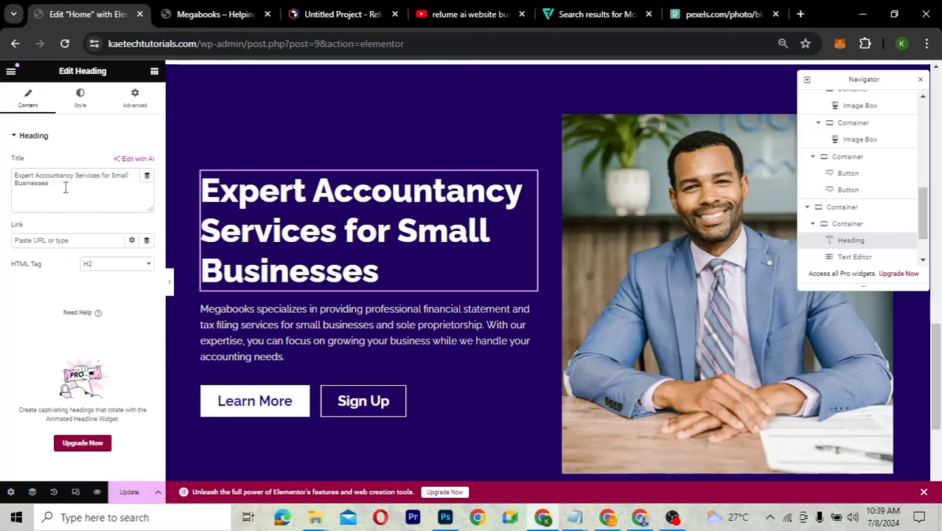
pyautogui.click(66, 187)
pyautogui.hotkey('ctrl', 'a')
pyautogui.hotkey('ctrl', 'v')
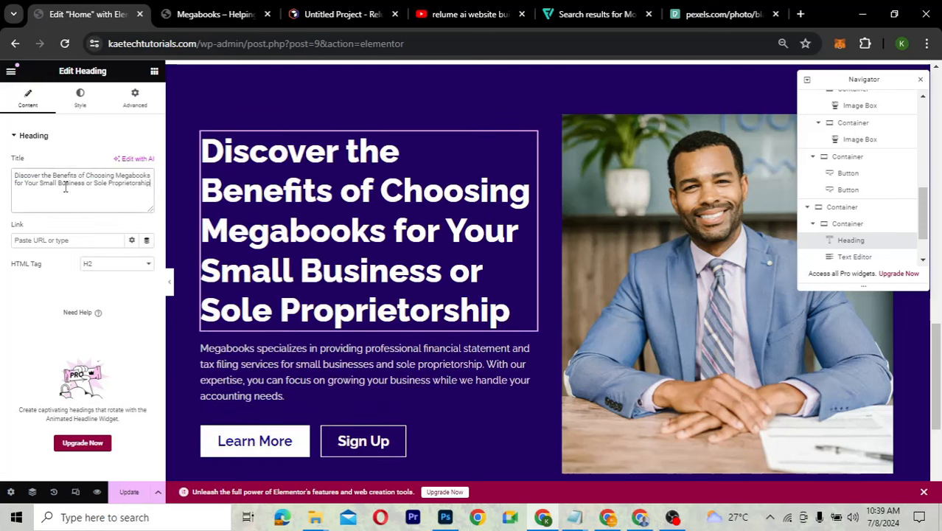
# Set the lower section heading's font size to 40 px
pyautogui.click(84, 103)
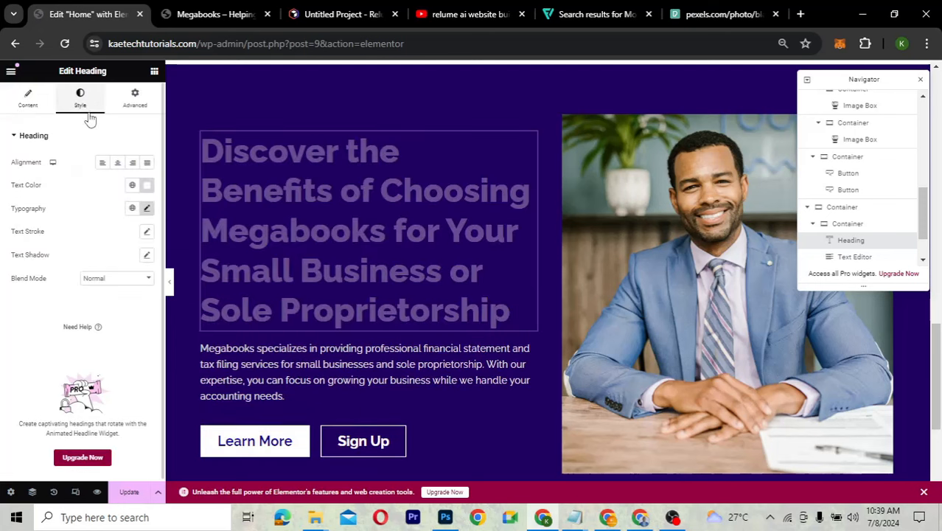
pyautogui.click(145, 209)
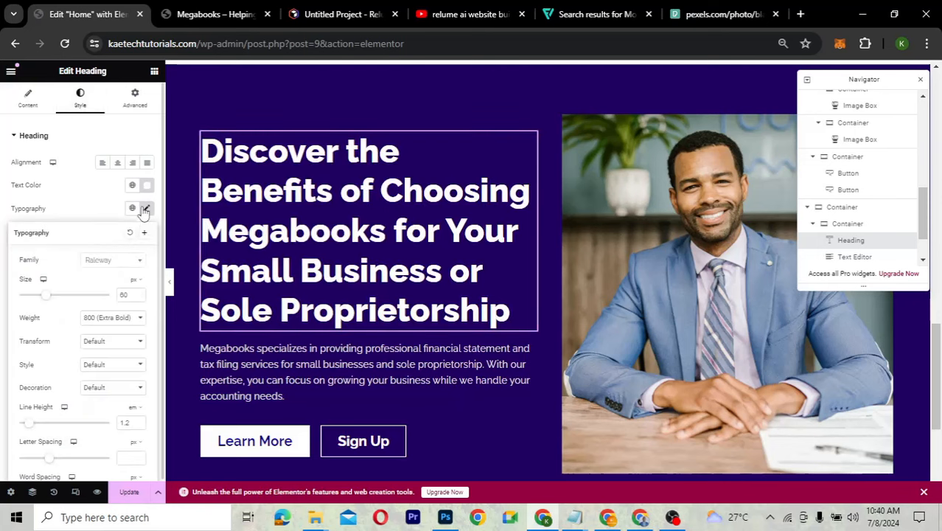
pyautogui.doubleClick(126, 295)
pyautogui.write('40')
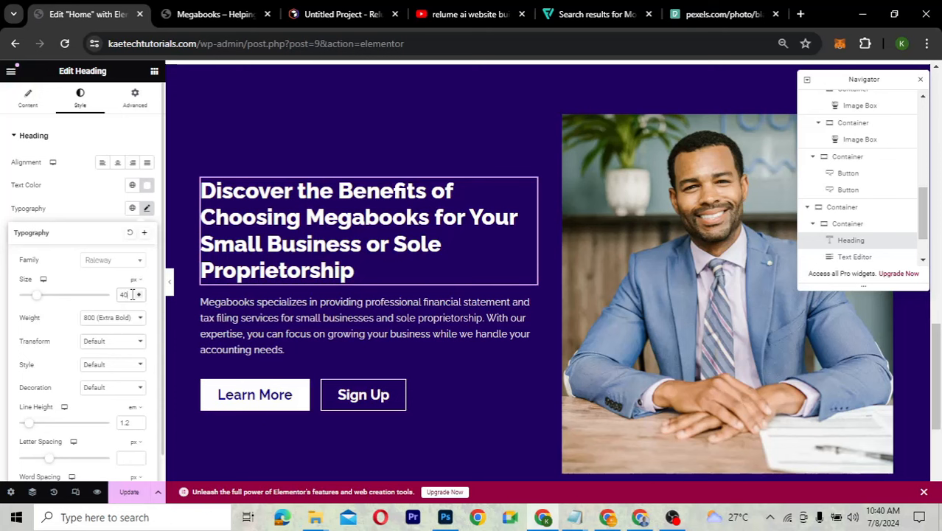
# Try font sizes of 45 px and 47 px on the lower section's heading
pyautogui.moveTo(132, 295); pyautogui.dragTo(120, 294)
pyautogui.write('45')
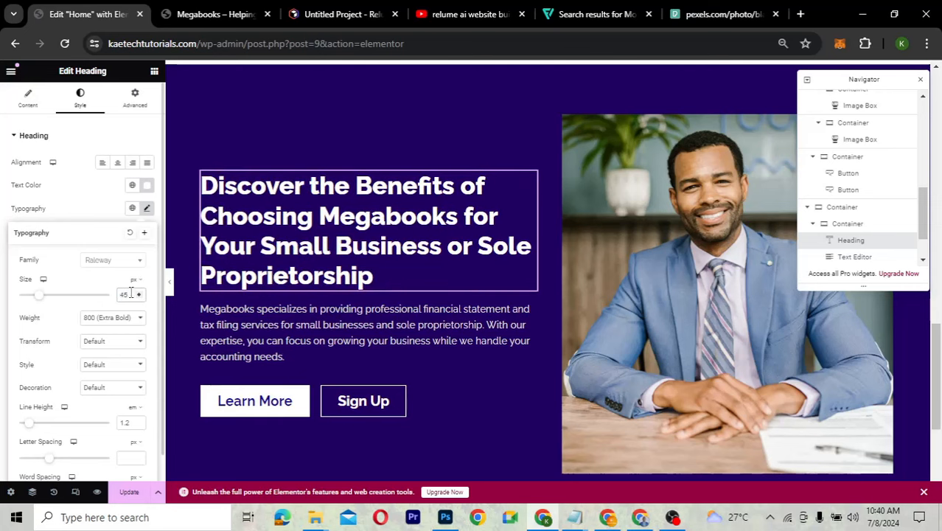
pyautogui.click(138, 292)
pyautogui.click(138, 292)
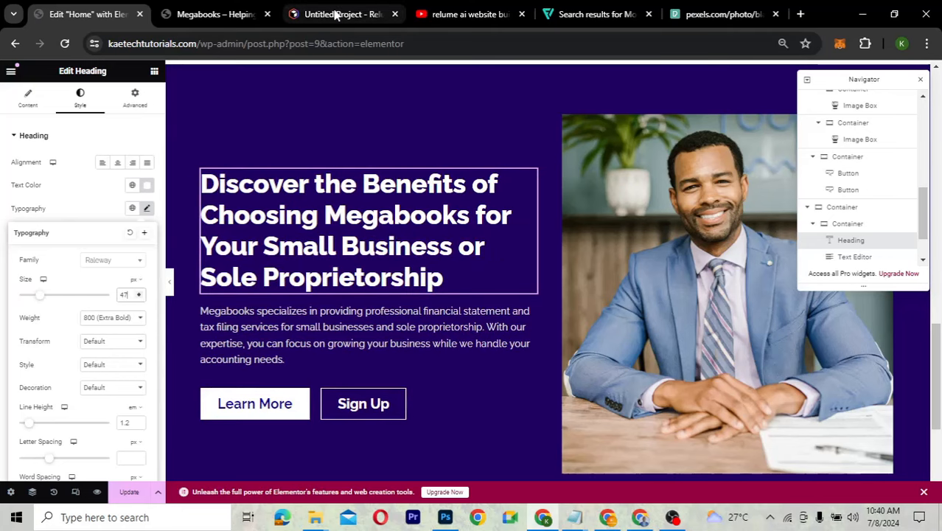
# Compare the heading's line breaks with the Relume wireframe and try a font size of 45 px
pyautogui.click(336, 14)
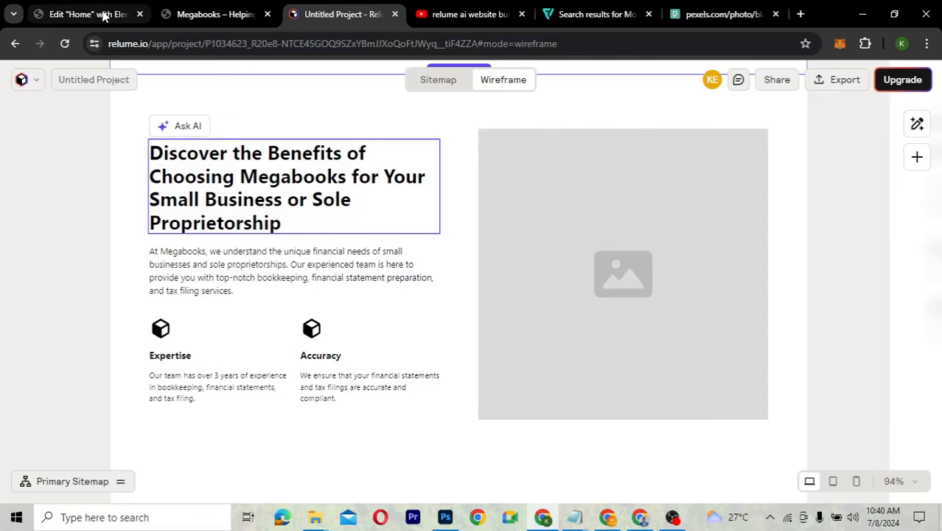
pyautogui.click(105, 14)
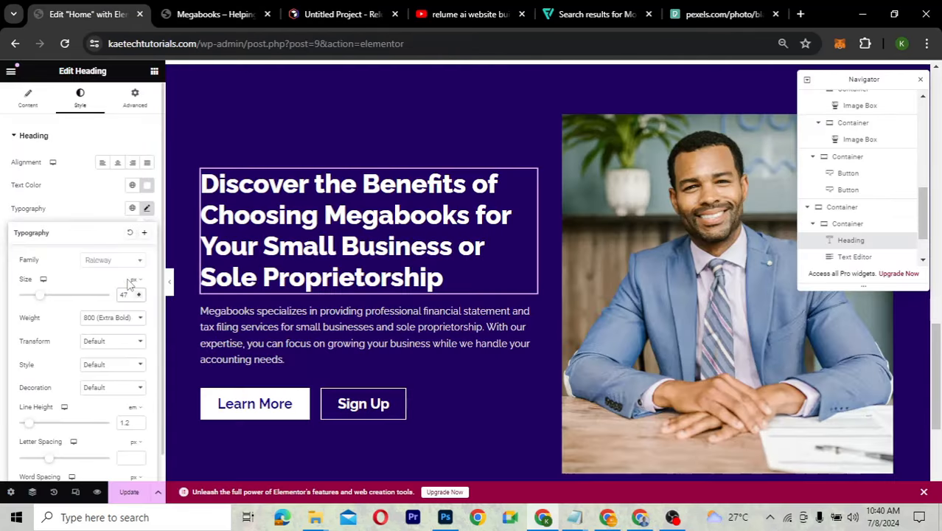
pyautogui.press('BackSpace')
pyautogui.write('5')
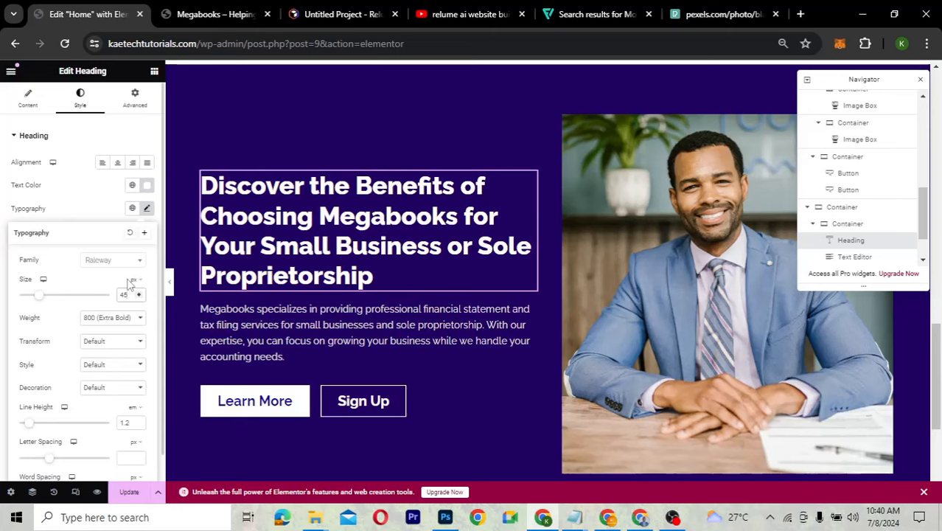
# Check the wireframe heading again and return the lower section heading's font size to 40 px
pyautogui.click(338, 16)
pyautogui.click(87, 14)
pyautogui.press('BackSpace')
pyautogui.write('0')
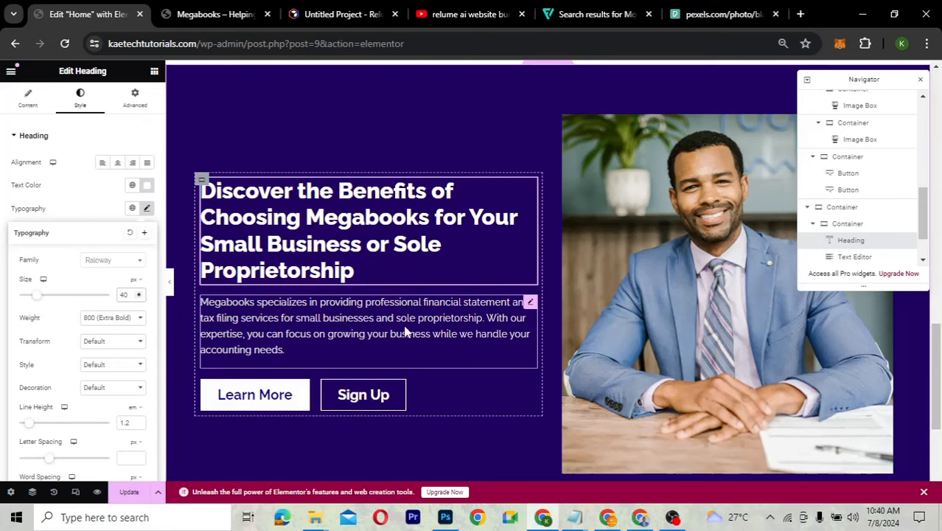
# Replace the paragraph below the heading with the wireframe's text starting "At Megabooks, we understand the unique financial needs of small businesses"
pyautogui.click(337, 15)
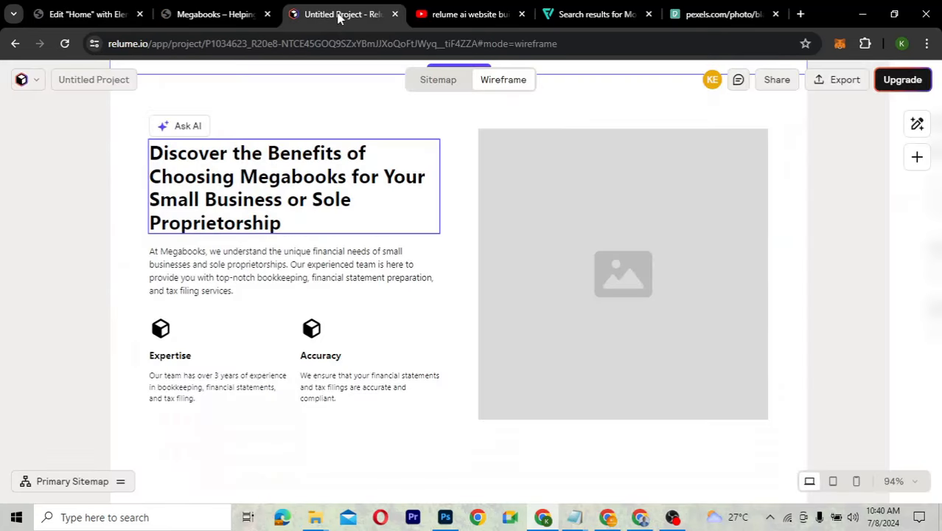
pyautogui.doubleClick(236, 277)
pyautogui.hotkey('ctrl', 'c')
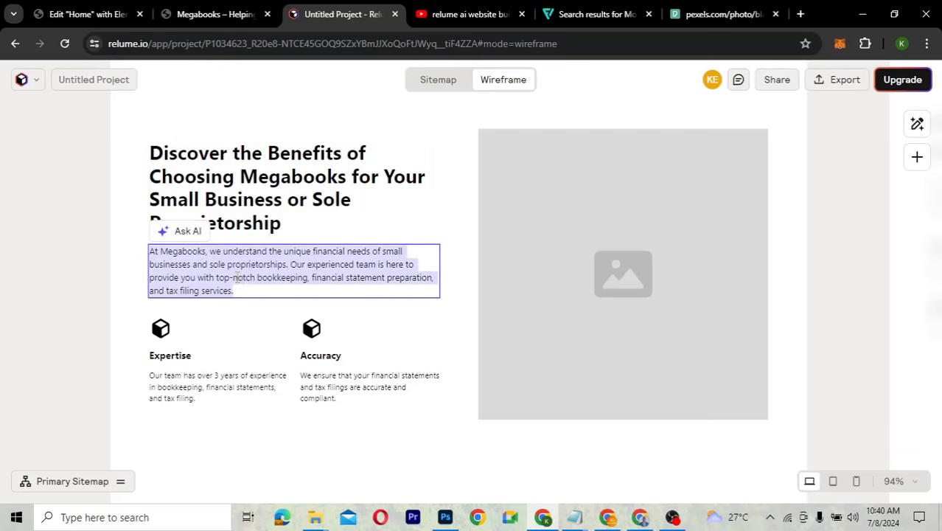
pyautogui.click(100, 14)
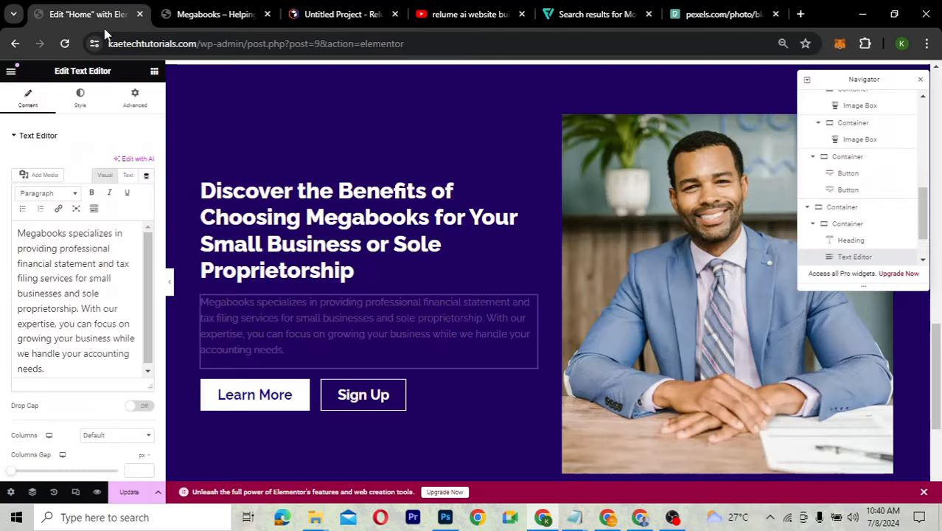
pyautogui.click(95, 267)
pyautogui.hotkey('ctrl', 'a')
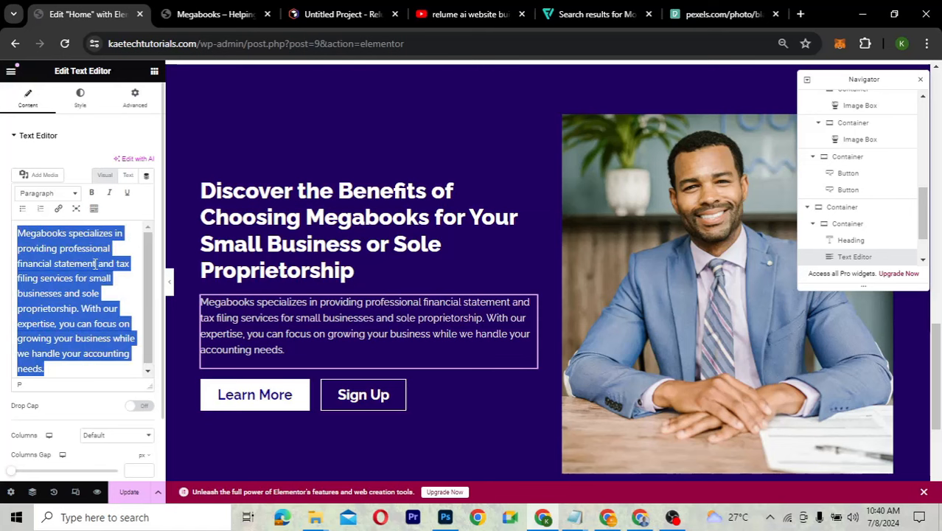
pyautogui.hotkey('ctrl', 'v')
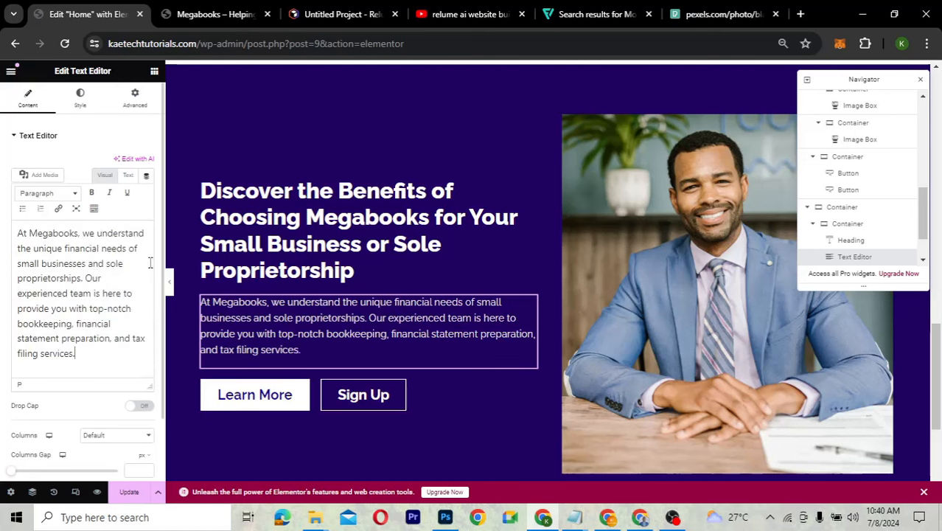
# Review the updated section's layout and compare it with the Expertise and Accuracy items in the Relume wireframe
pyautogui.scroll(-2, 385, 353)
pyautogui.scroll(4, 385, 353)
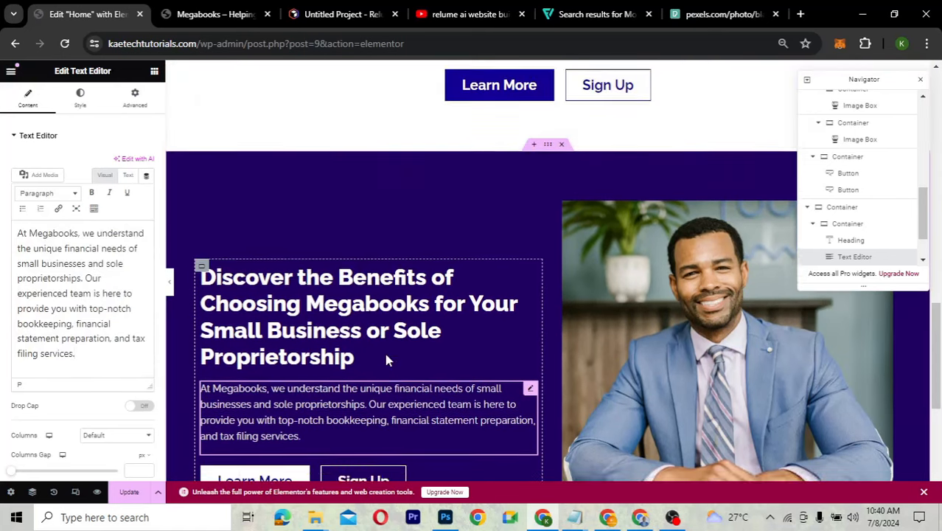
pyautogui.scroll(2, 385, 353)
pyautogui.scroll(-1, 385, 353)
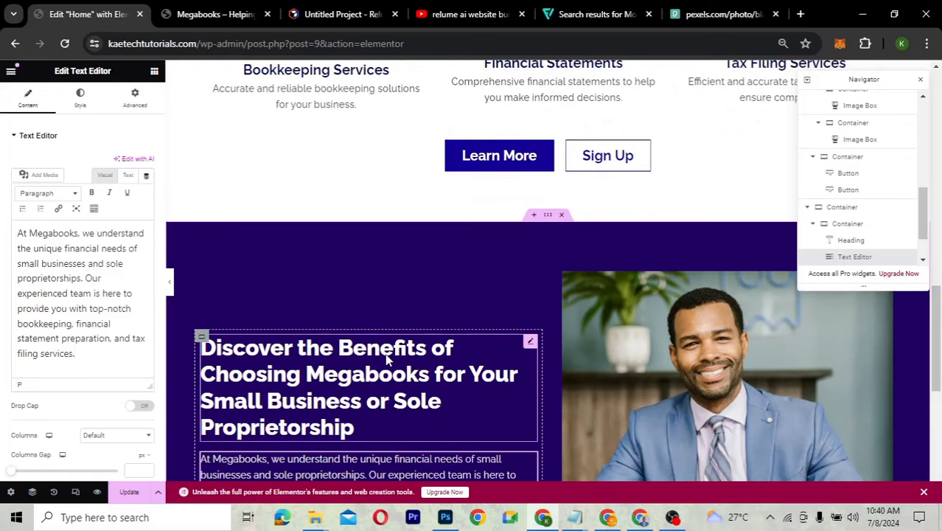
pyautogui.scroll(-2, 385, 353)
pyautogui.scroll(-1, 385, 353)
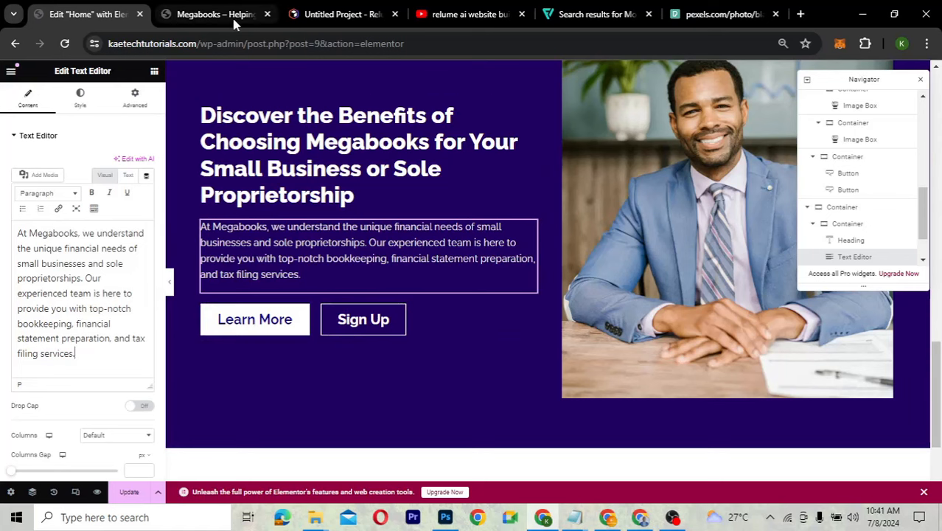
pyautogui.click(329, 16)
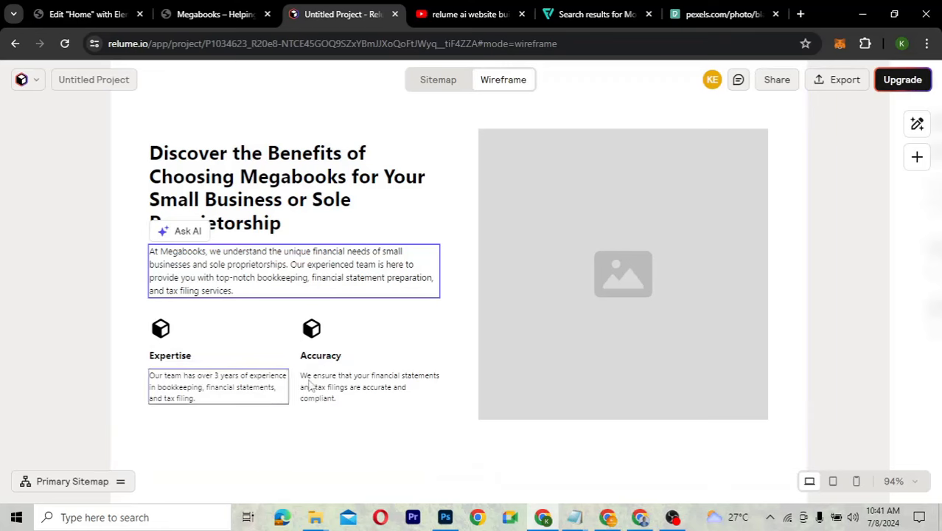
pyautogui.click(74, 13)
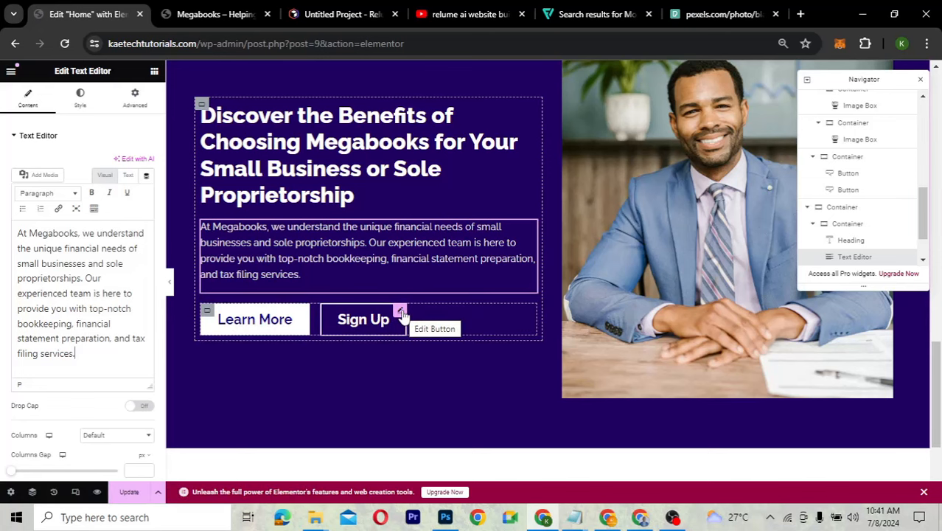
# Delete the Sign Up and Learn More buttons below the benefits paragraph
pyautogui.rightClick(402, 316)
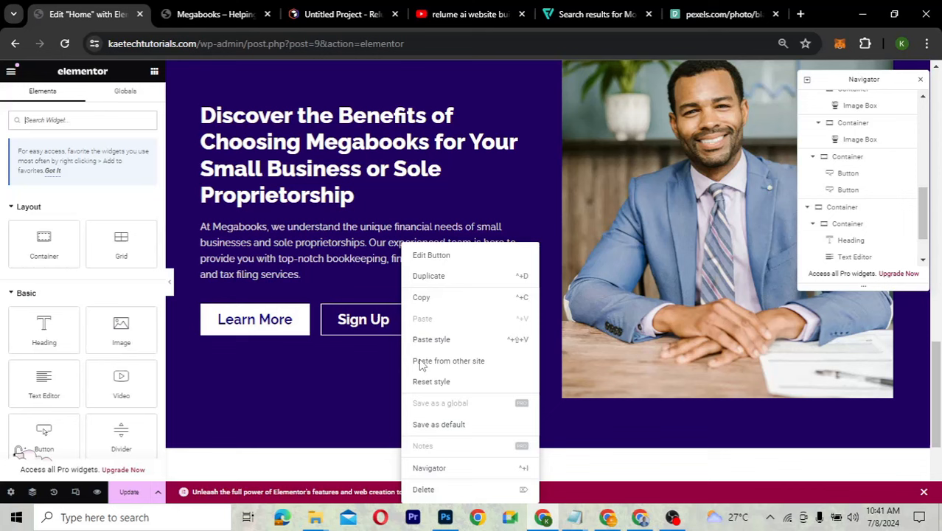
pyautogui.click(433, 491)
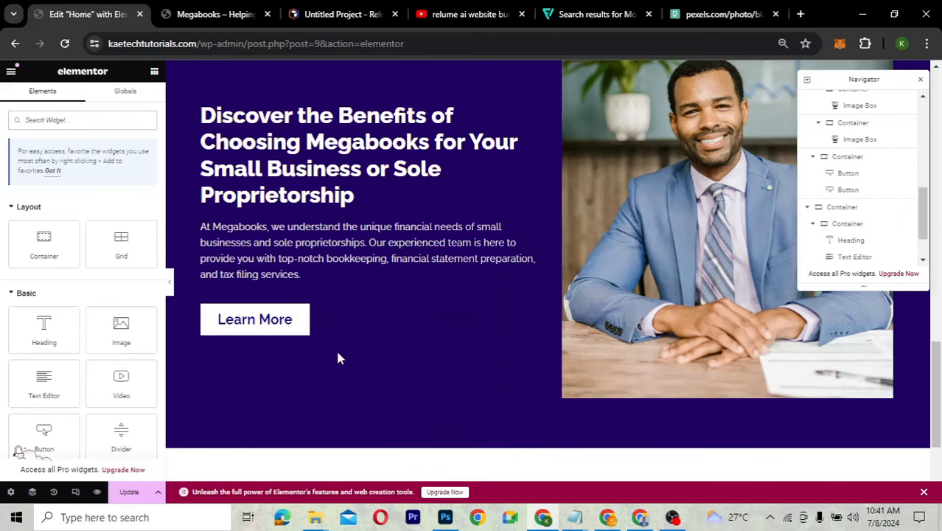
pyautogui.rightClick(304, 314)
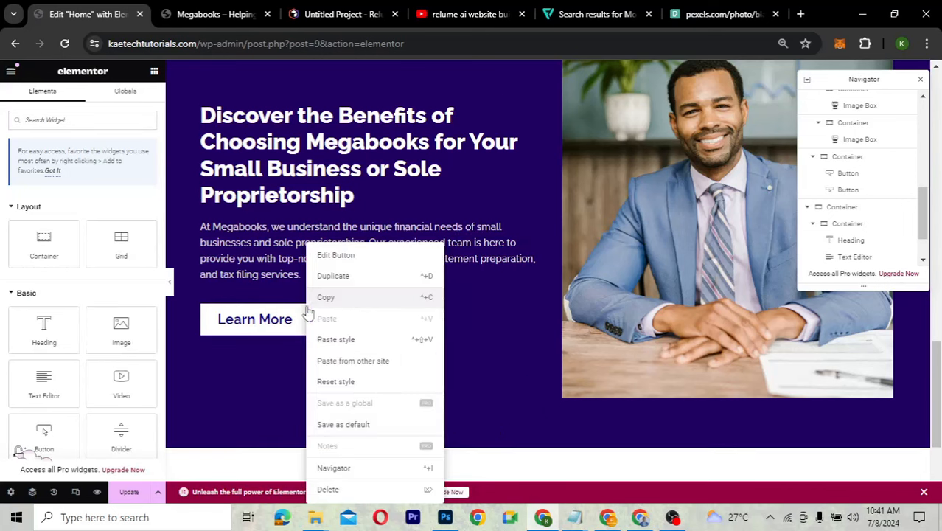
pyautogui.click(329, 489)
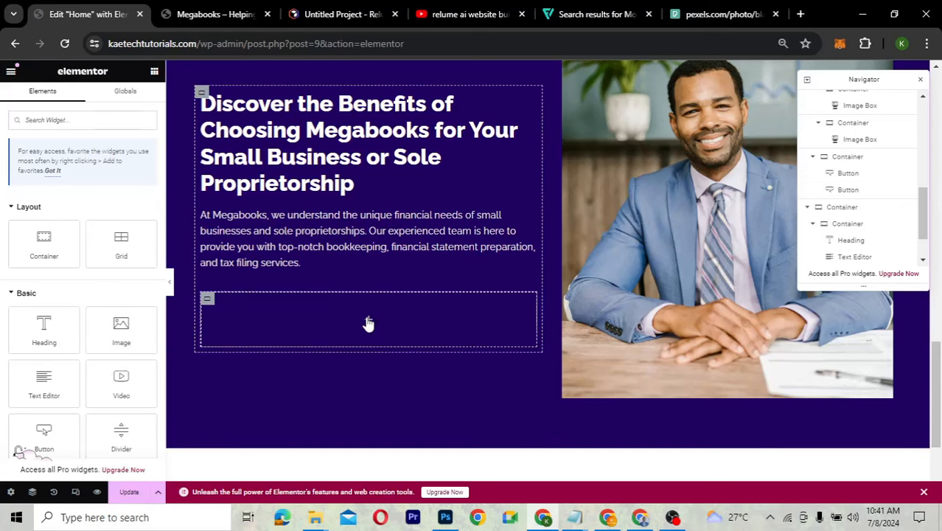
# Add a new container inside the emptied button container and try a padding of 0 px on all its sides
pyautogui.moveTo(57, 244); pyautogui.dragTo(218, 309)
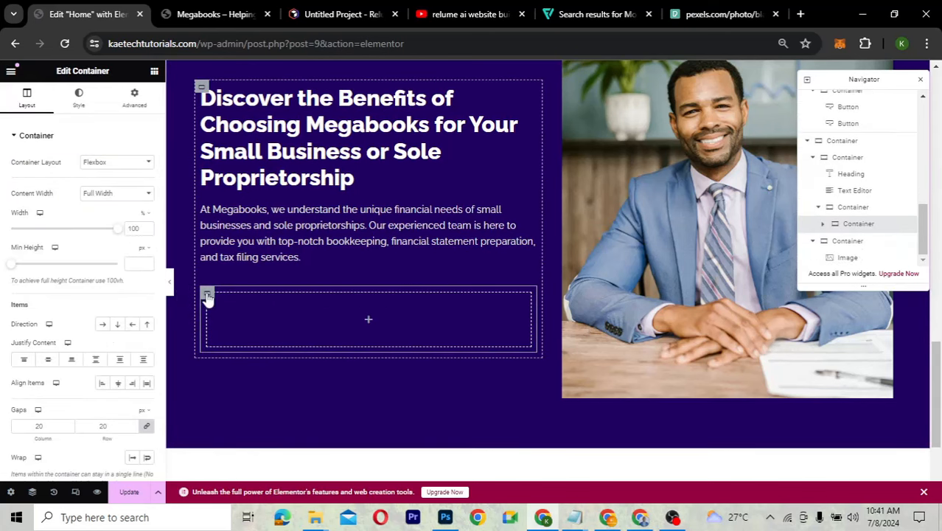
pyautogui.click(129, 102)
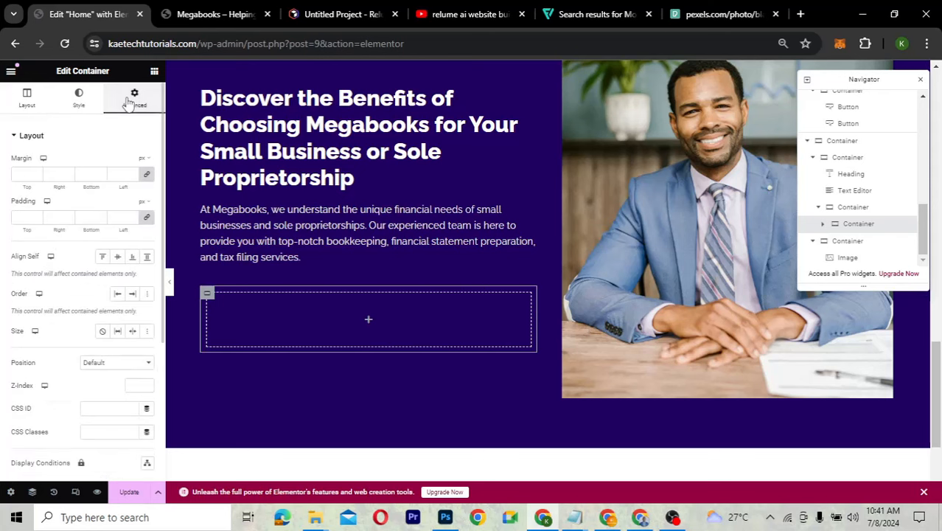
pyautogui.click(20, 216)
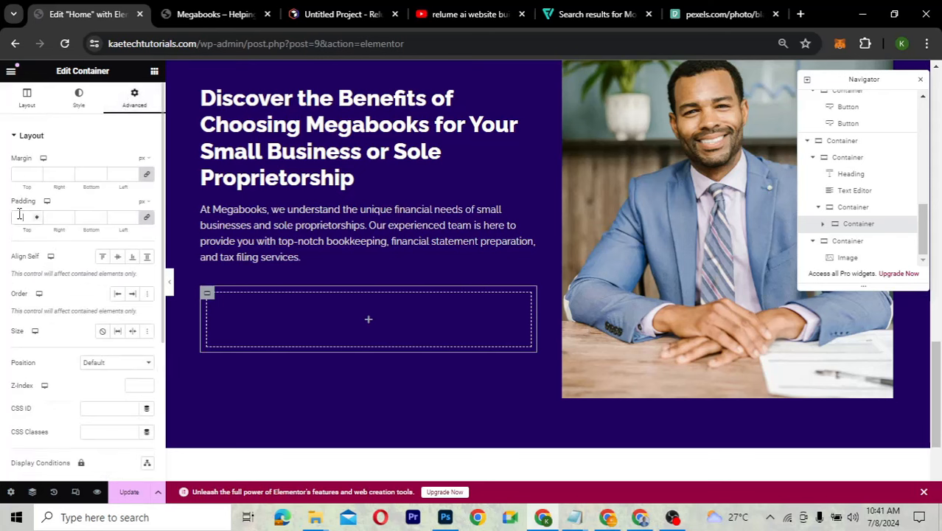
pyautogui.write('0')
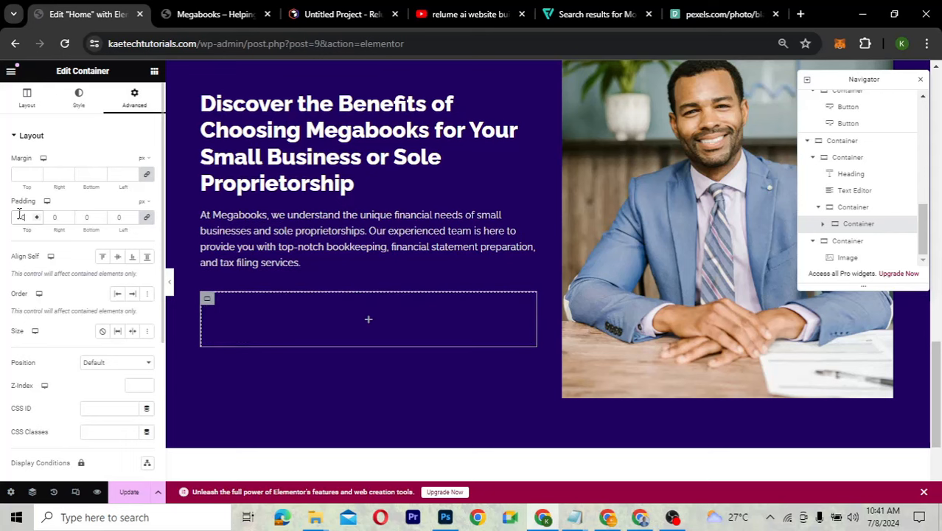
pyautogui.click(367, 323)
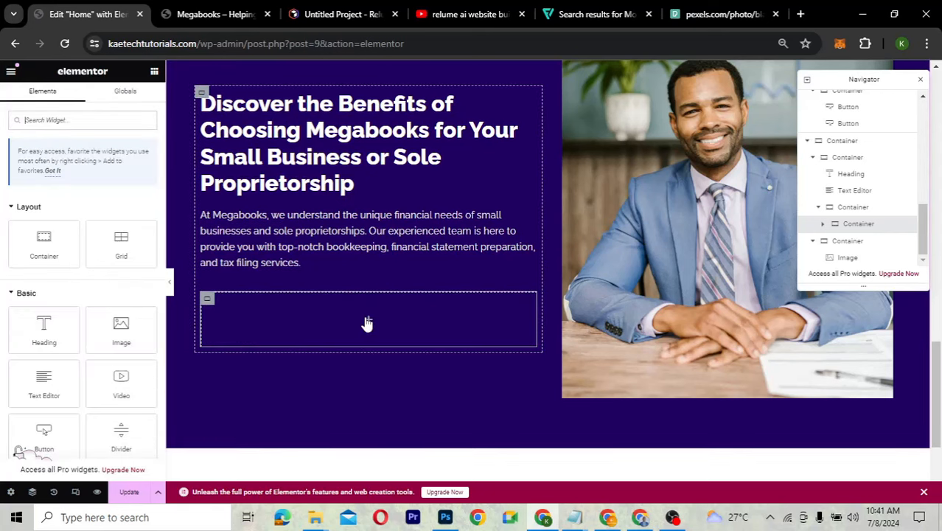
# Try 20 px padding on the inner container, set it to 10 px on all sides, and duplicate the container
pyautogui.click(209, 301)
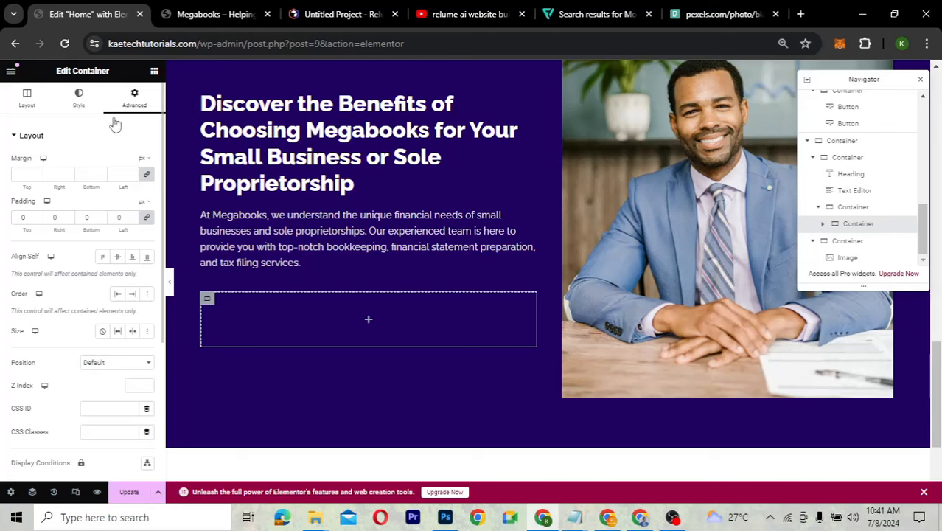
pyautogui.click(16, 217)
pyautogui.write('20')
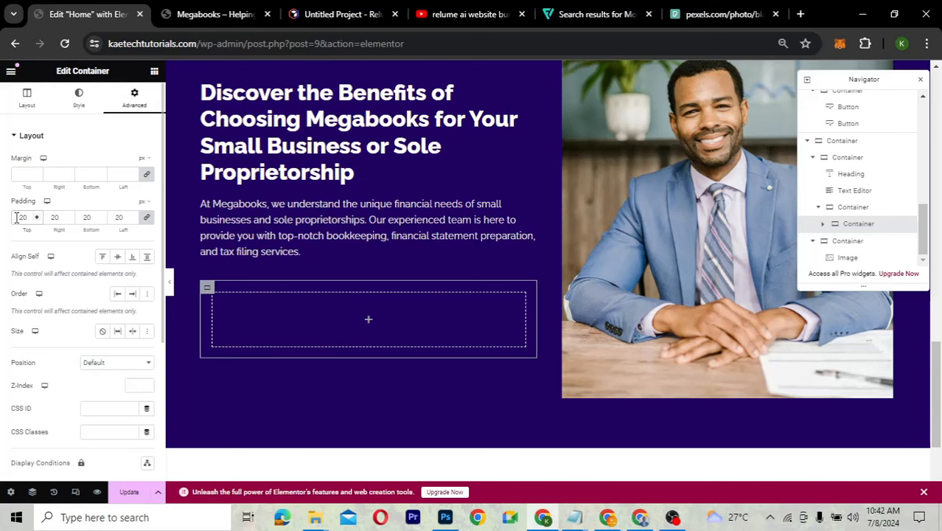
pyautogui.press('BackSpace')
pyautogui.press('BackSpace')
pyautogui.write('0')
pyautogui.write('1')
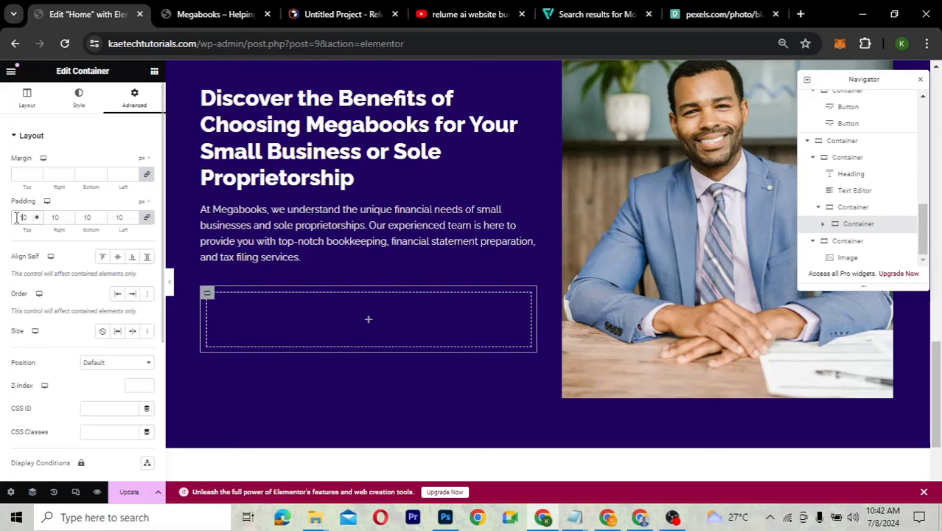
pyautogui.rightClick(207, 295)
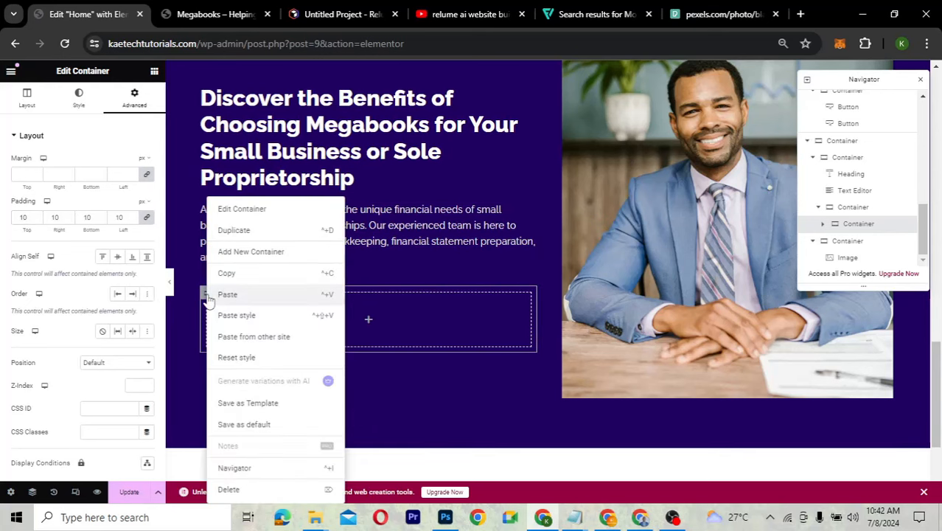
pyautogui.click(244, 233)
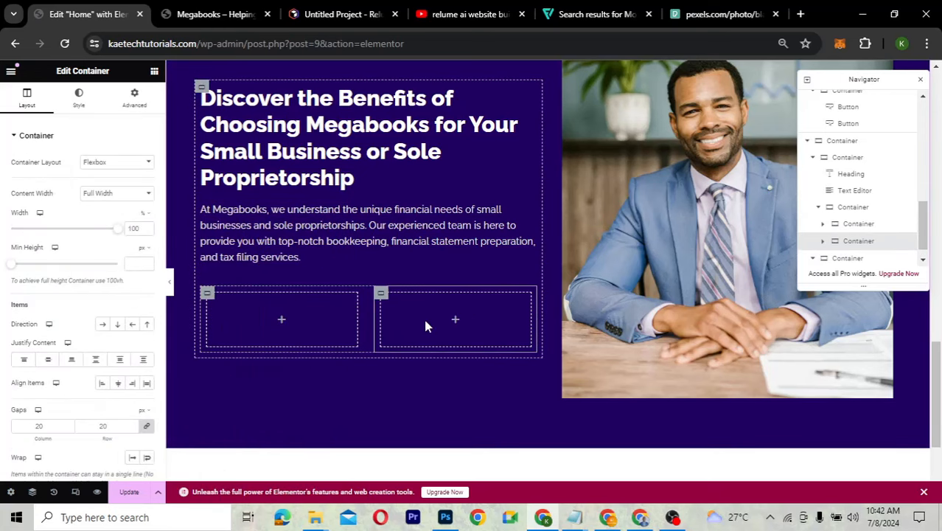
# Search the widgets for "box" and place an Image Box in the first of the two inner containers
pyautogui.click(281, 321)
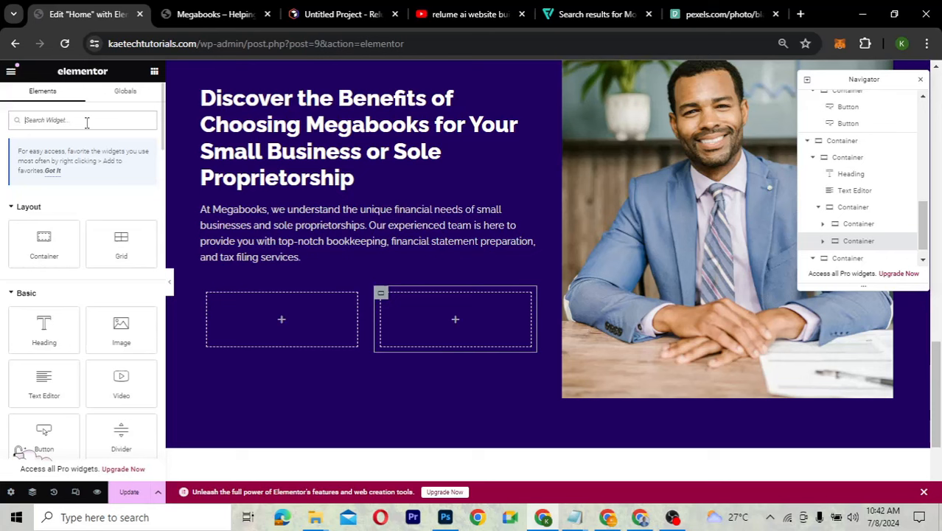
pyautogui.write('ic')
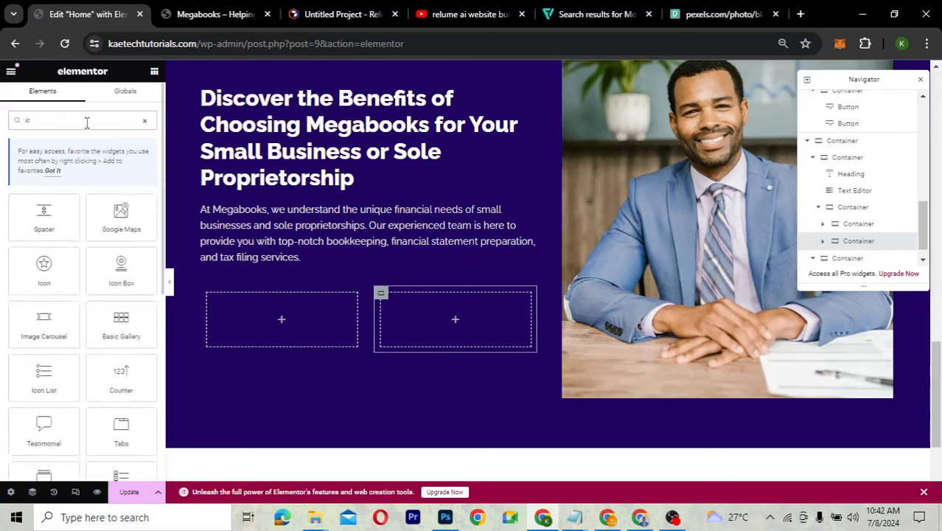
pyautogui.press('BackSpace')
pyautogui.press('BackSpace')
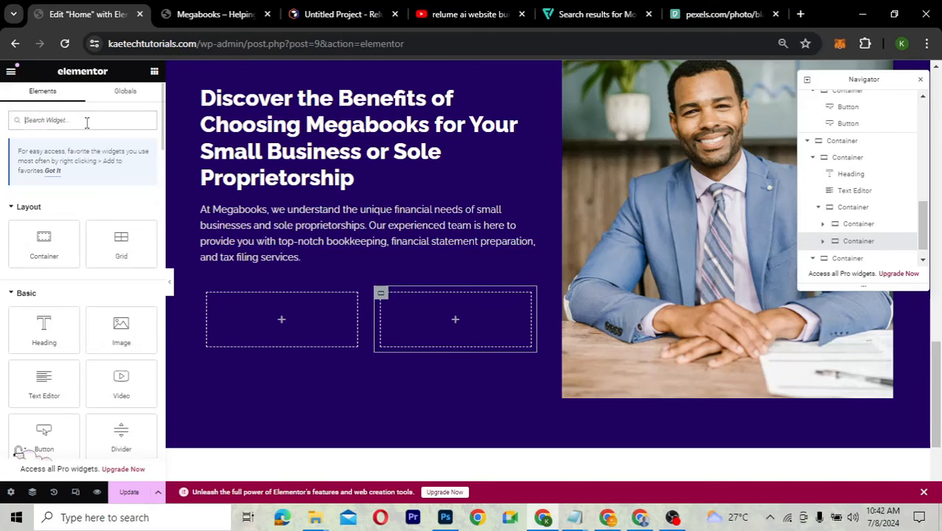
pyautogui.write('box')
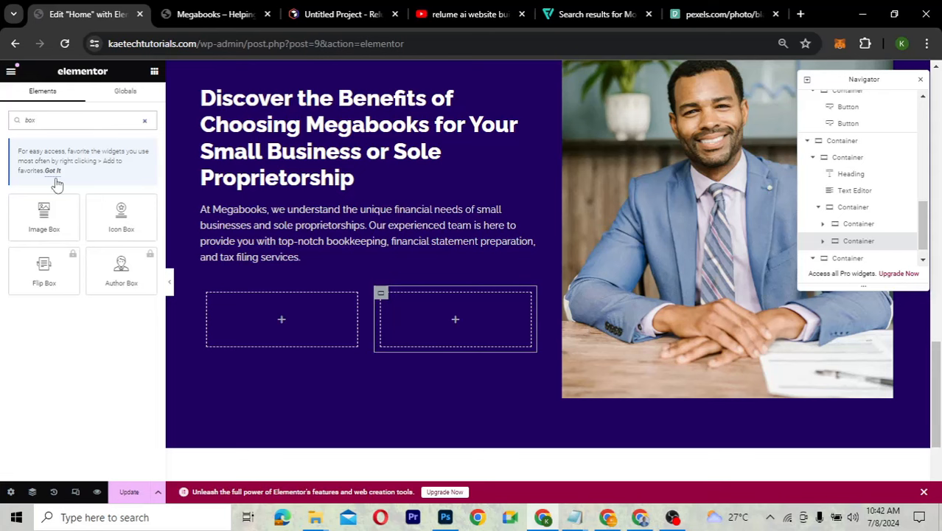
pyautogui.moveTo(42, 220); pyautogui.dragTo(273, 321)
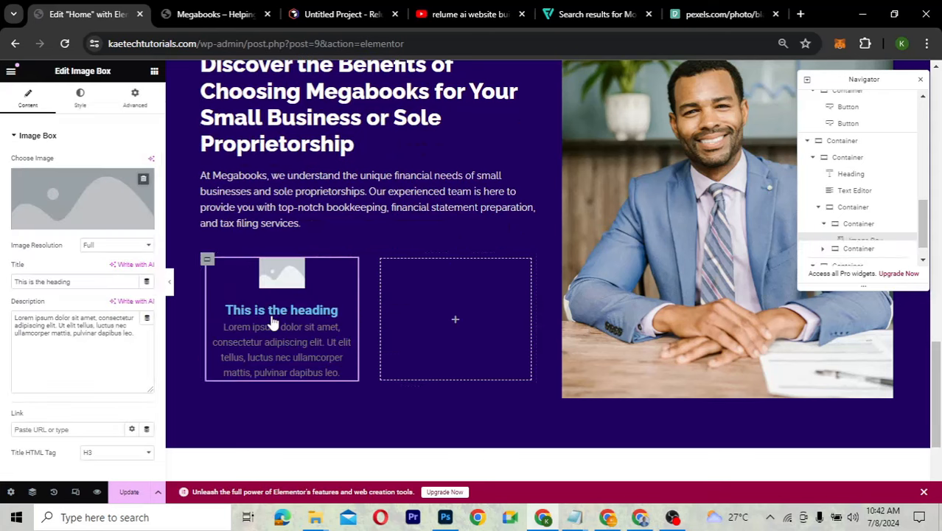
# Upload the financial-statement and profit images from Downloads to the media library and use financial-statement.png as the image box's picture
pyautogui.click(104, 198)
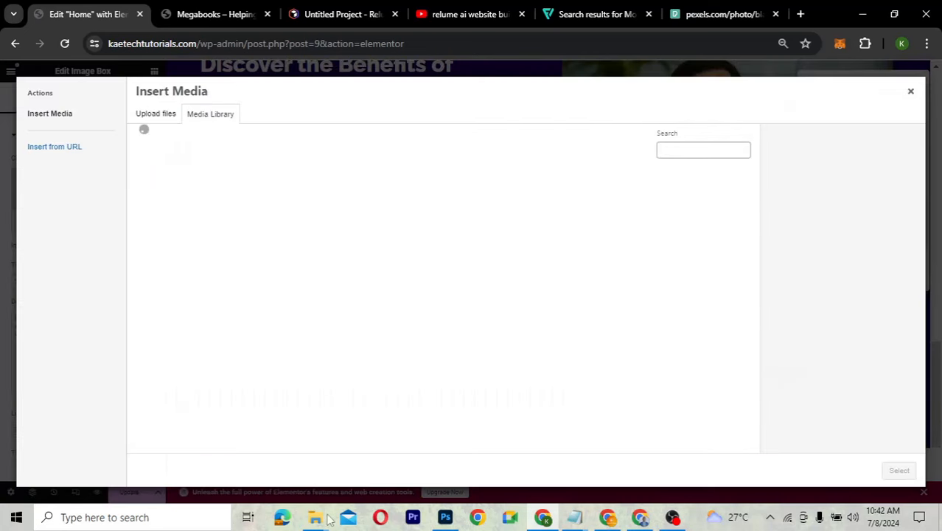
pyautogui.moveTo(315, 521)
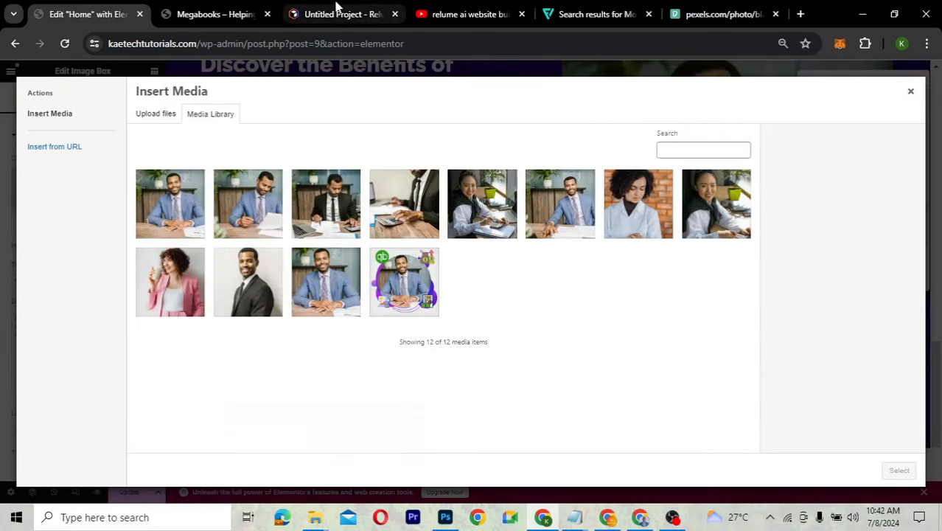
pyautogui.click(336, 14)
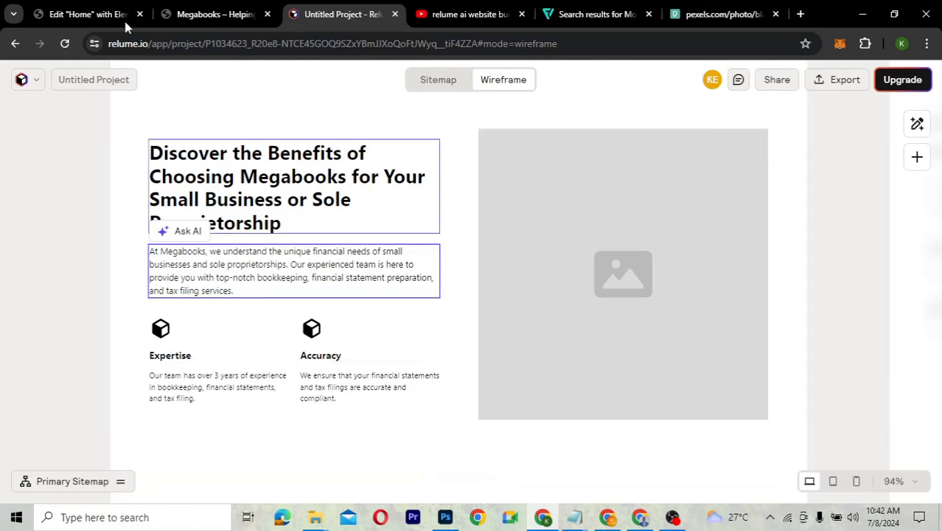
pyautogui.click(101, 18)
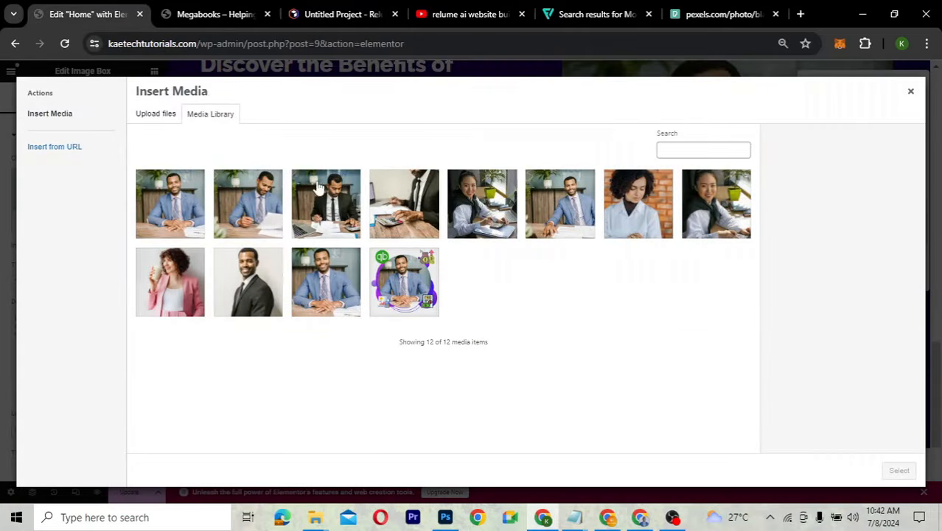
pyautogui.moveTo(331, 521)
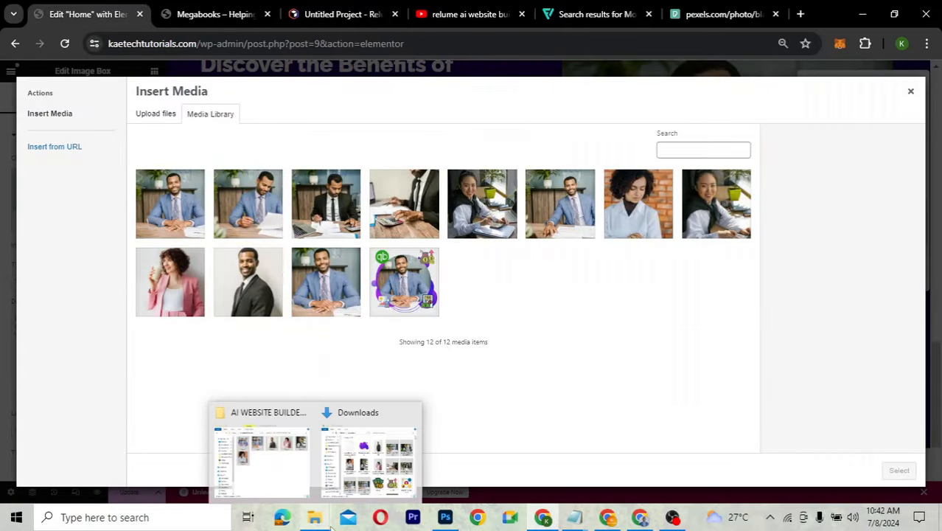
pyautogui.click(373, 458)
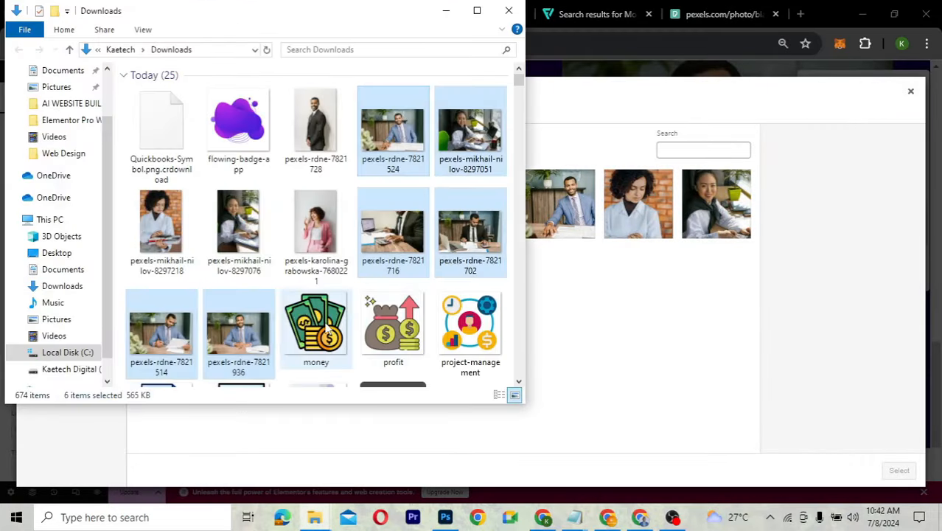
pyautogui.scroll(-3, 330, 330)
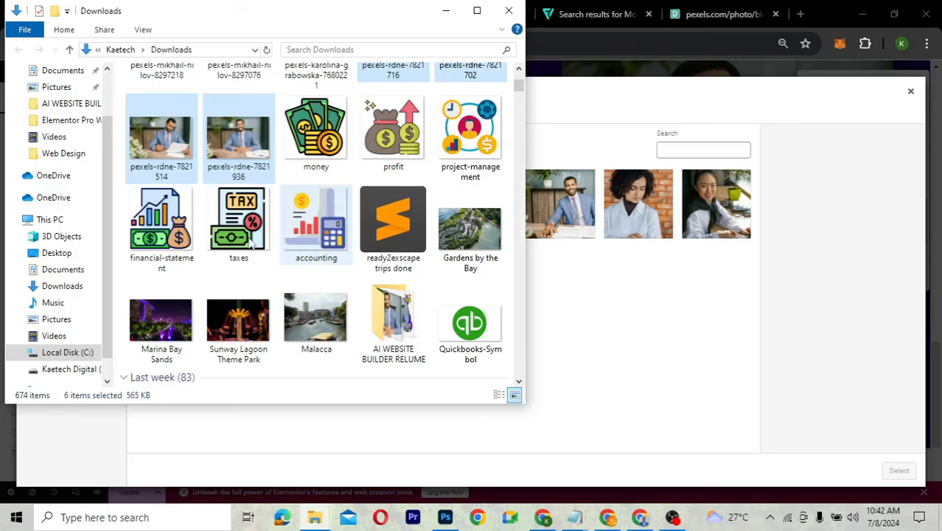
pyautogui.click(172, 231)
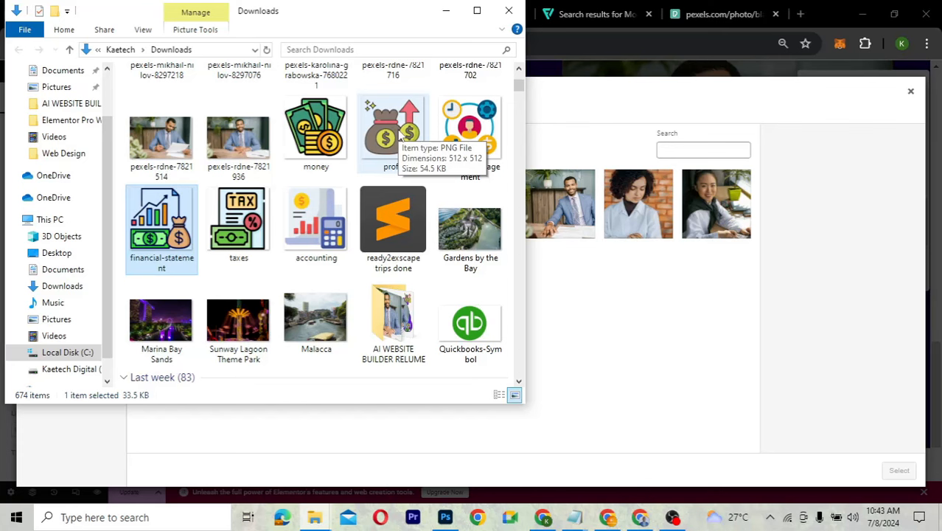
pyautogui.keyDown('ctrl'); pyautogui.click(399, 135); pyautogui.keyUp('ctrl')
pyautogui.moveTo(400, 133); pyautogui.dragTo(594, 243)
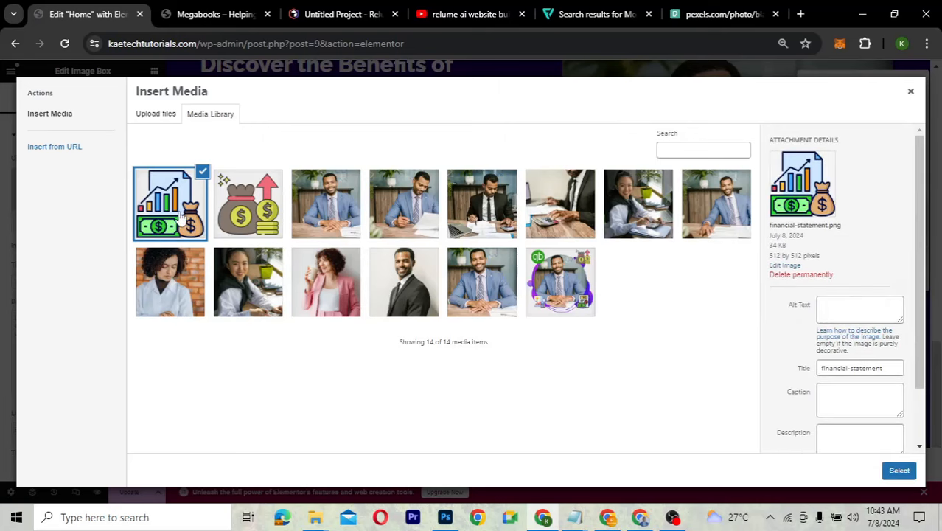
pyautogui.click(898, 471)
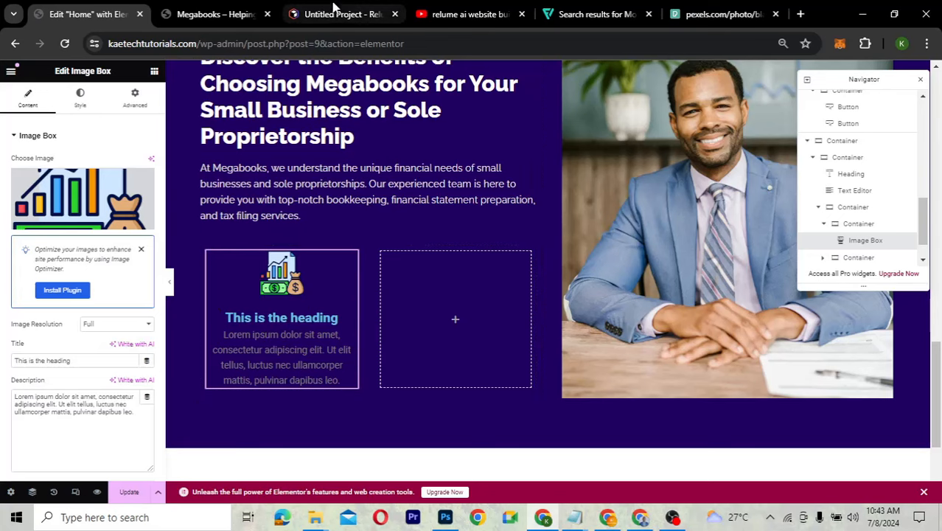
# Replace the image box's title with "Expertise", copied from the Relume wireframe
pyautogui.click(334, 15)
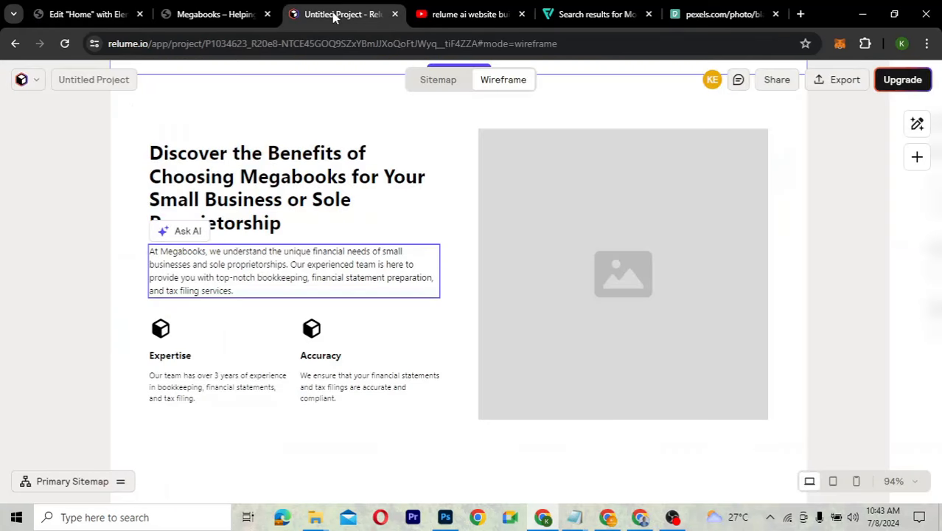
pyautogui.click(91, 18)
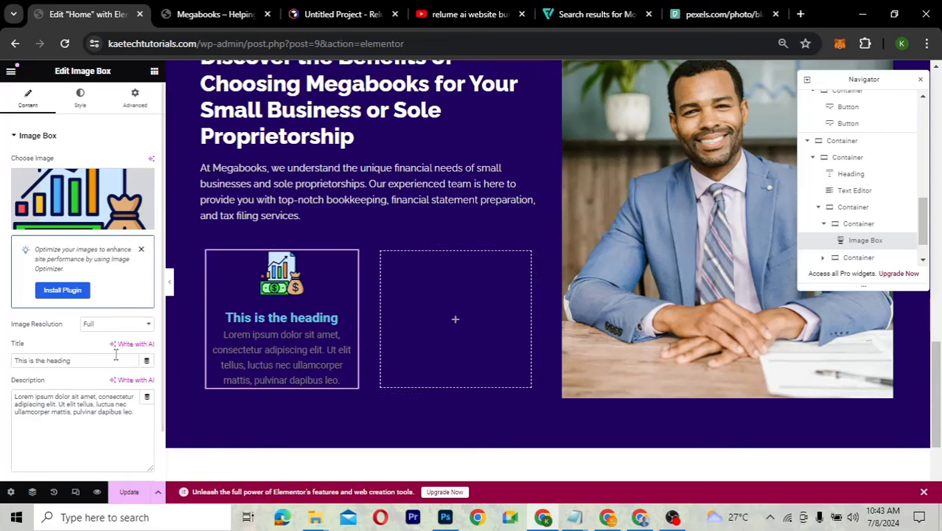
pyautogui.click(329, 14)
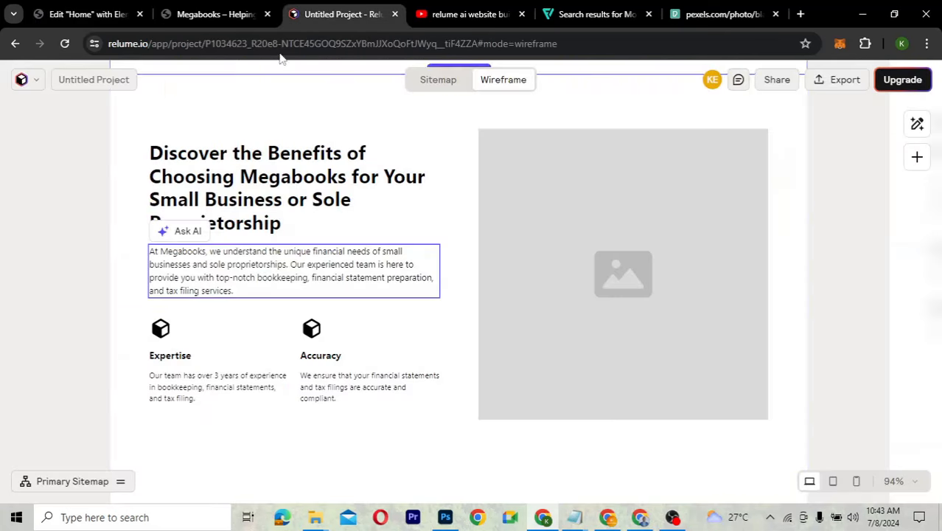
pyautogui.click(181, 358)
pyautogui.doubleClick(180, 356)
pyautogui.hotkey('ctrl', 'c')
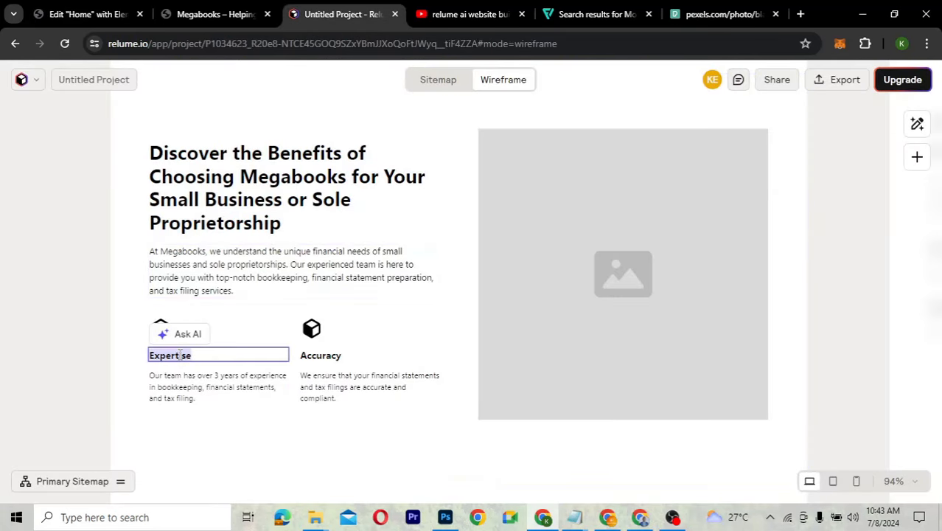
pyautogui.click(85, 362)
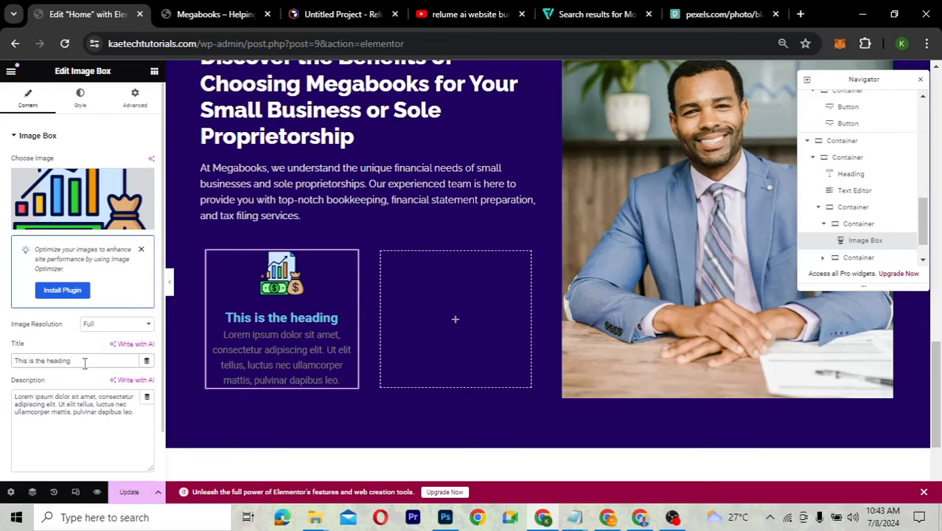
pyautogui.hotkey('ctrl', 'a')
pyautogui.hotkey('ctrl', 'v')
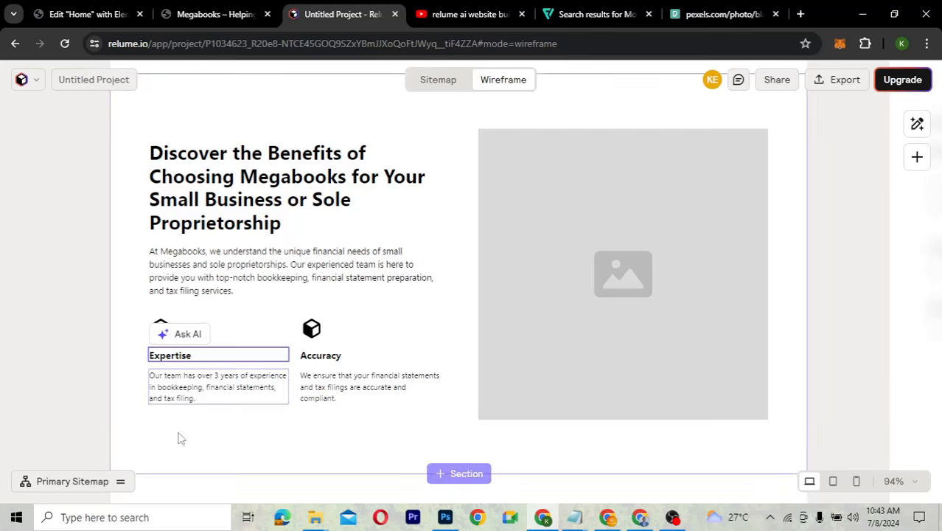
# Replace the image box's placeholder description with the Expertise paragraph copied from the Relume wireframe
pyautogui.click(207, 397)
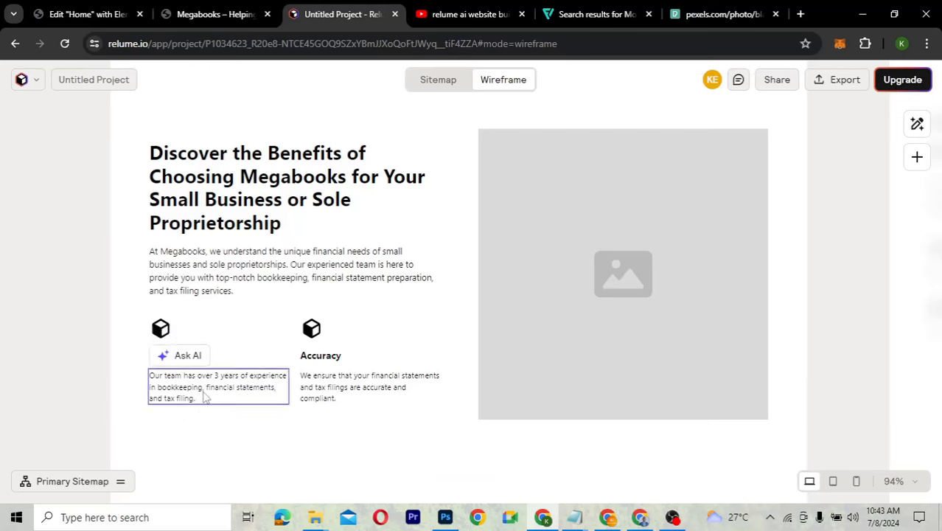
pyautogui.doubleClick(205, 395)
pyautogui.hotkey('ctrl', 'c')
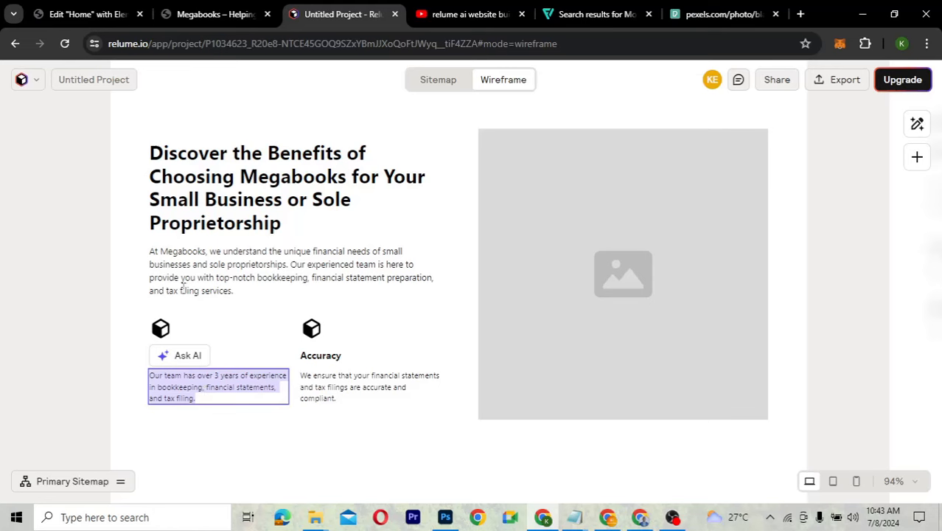
pyautogui.click(101, 14)
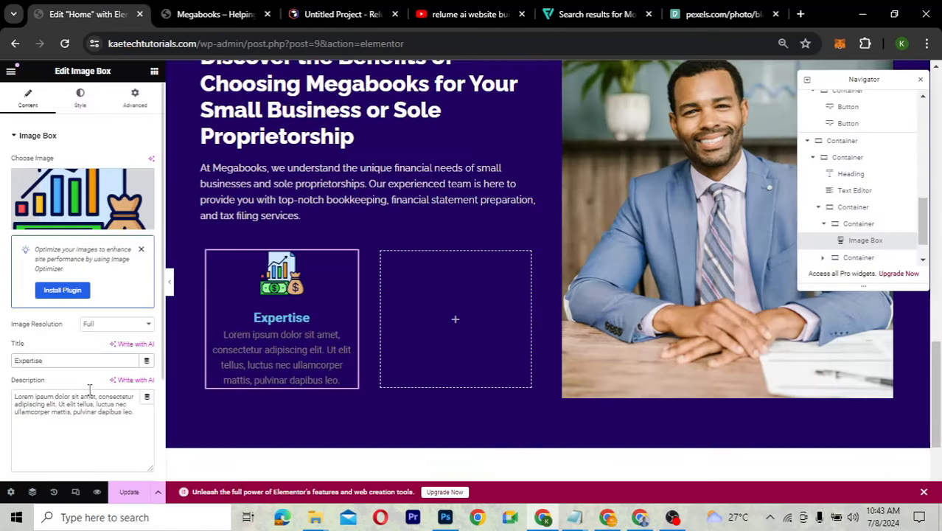
pyautogui.hotkey('ctrl', 'a')
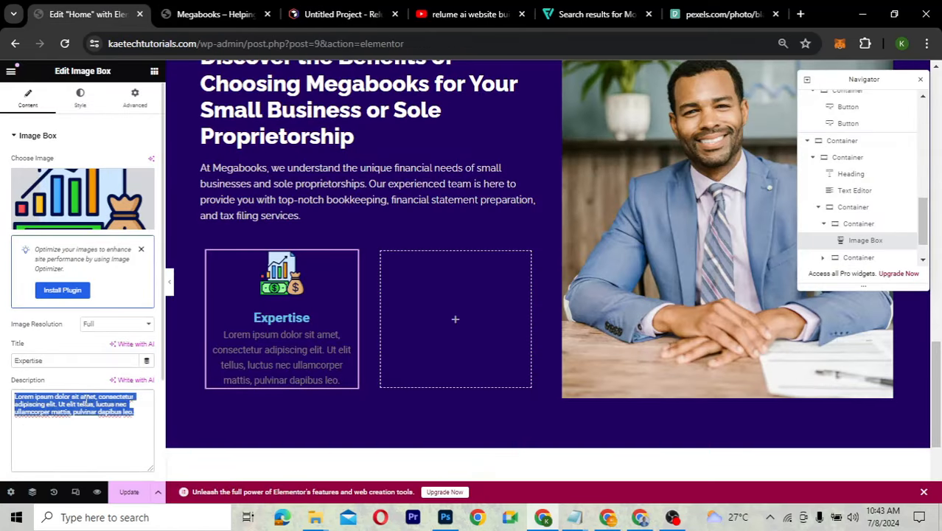
pyautogui.hotkey('ctrl', 'v')
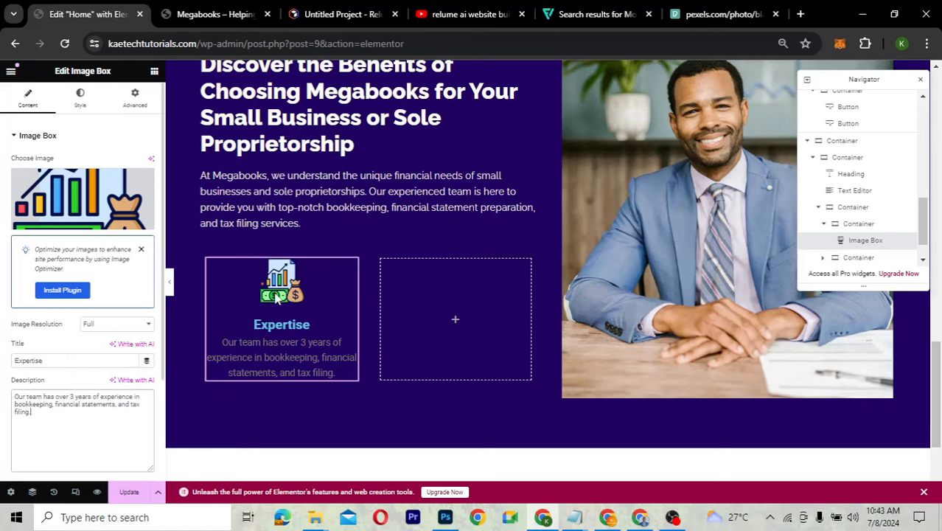
# Align the Expertise image box's content left, trying the left image position before returning the image to the top
pyautogui.click(81, 95)
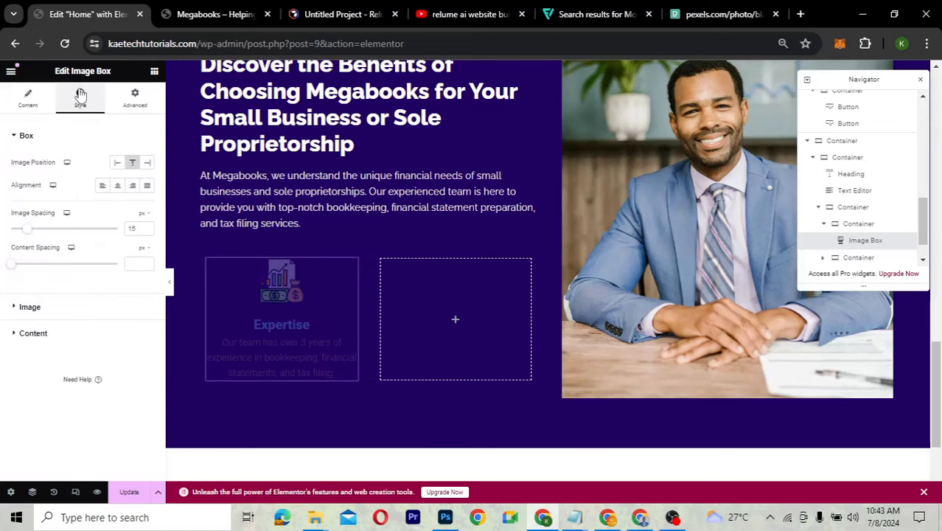
pyautogui.click(104, 189)
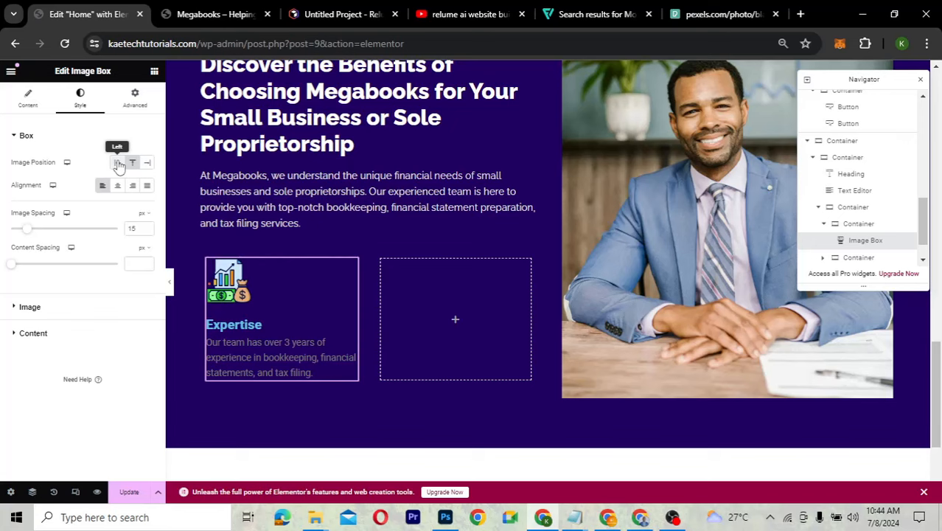
pyautogui.click(118, 163)
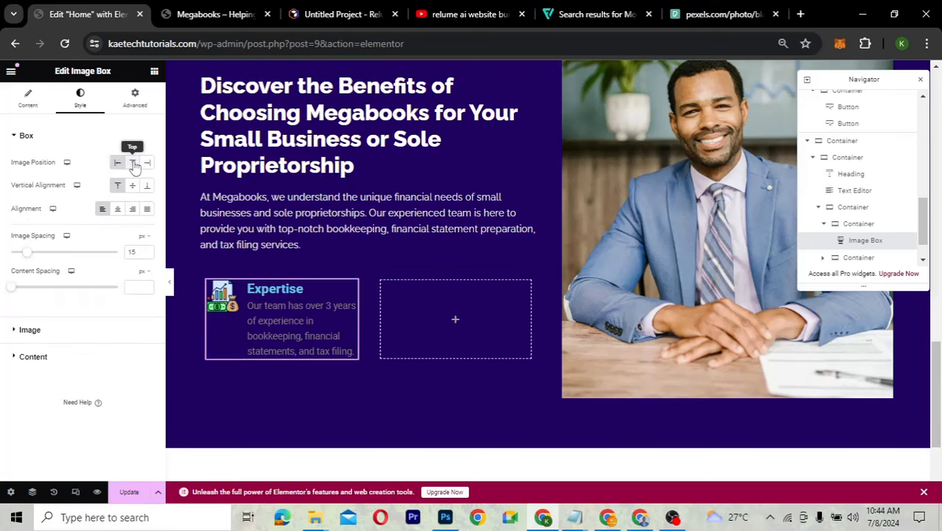
pyautogui.click(132, 163)
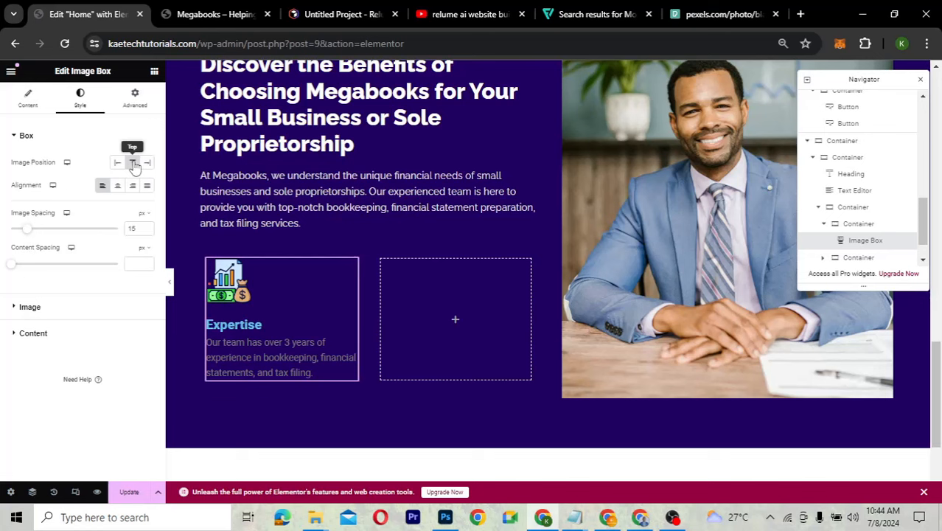
# Set the Expertise image box's title color to #FFFFFF
pyautogui.click(65, 337)
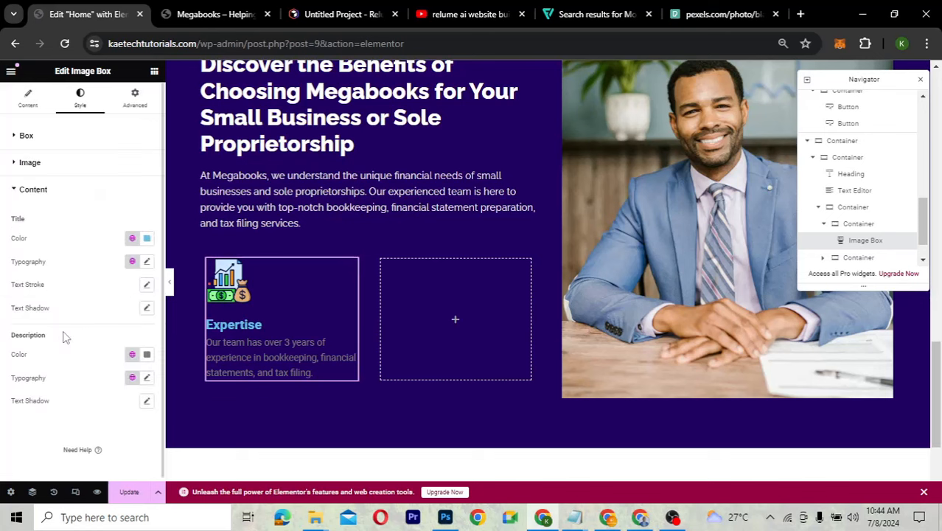
pyautogui.click(146, 238)
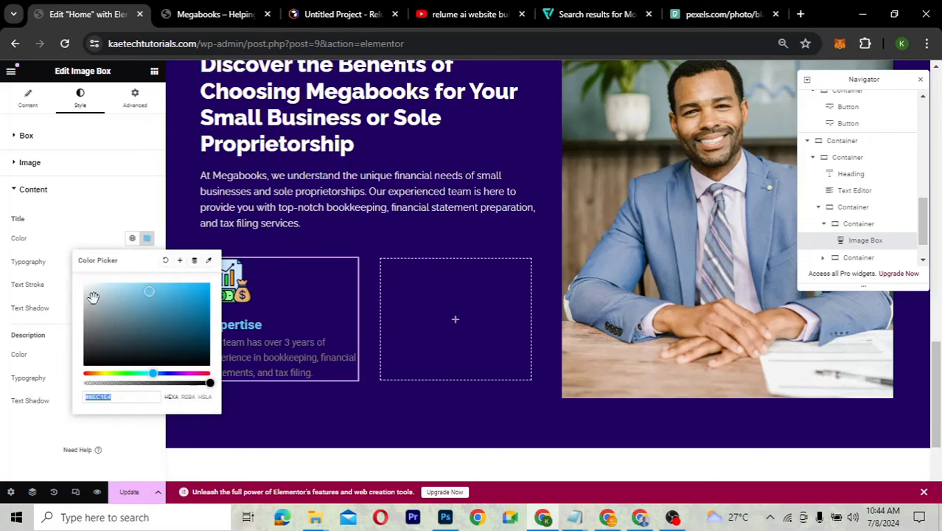
pyautogui.moveTo(93, 296); pyautogui.dragTo(62, 271)
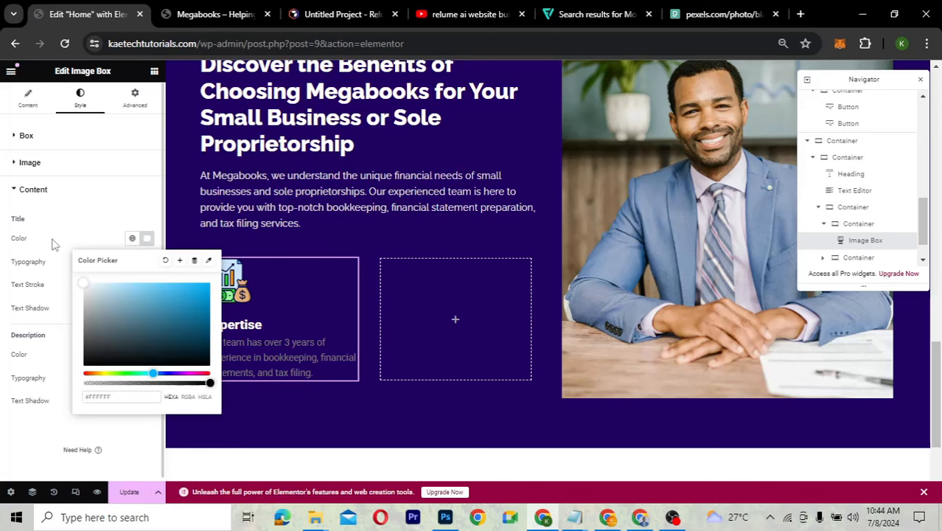
pyautogui.click(52, 244)
# Change the image box title's font family to Raleway
pyautogui.click(146, 262)
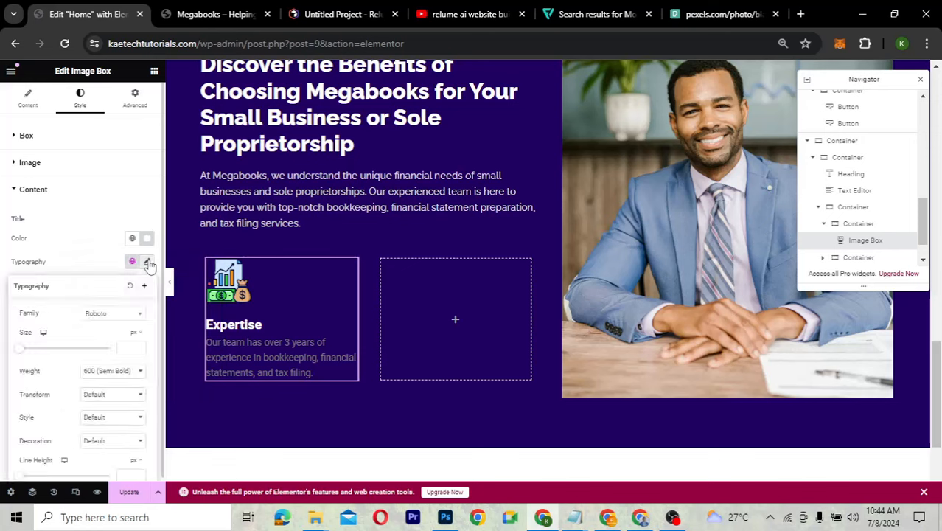
pyautogui.click(103, 317)
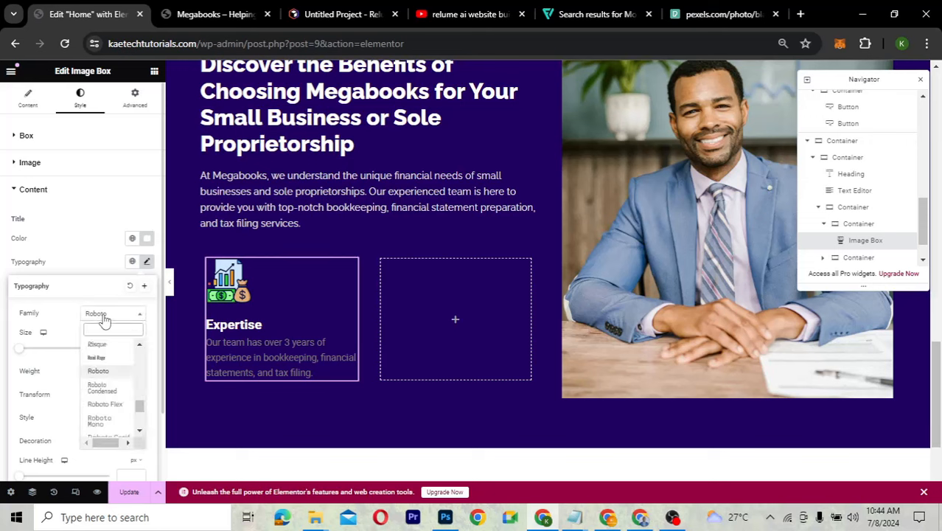
pyautogui.write('ral')
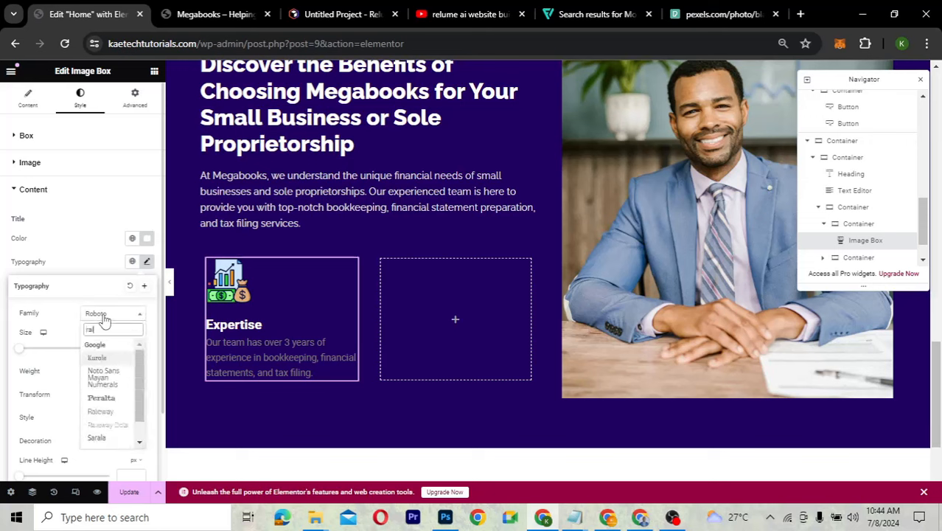
pyautogui.write('e')
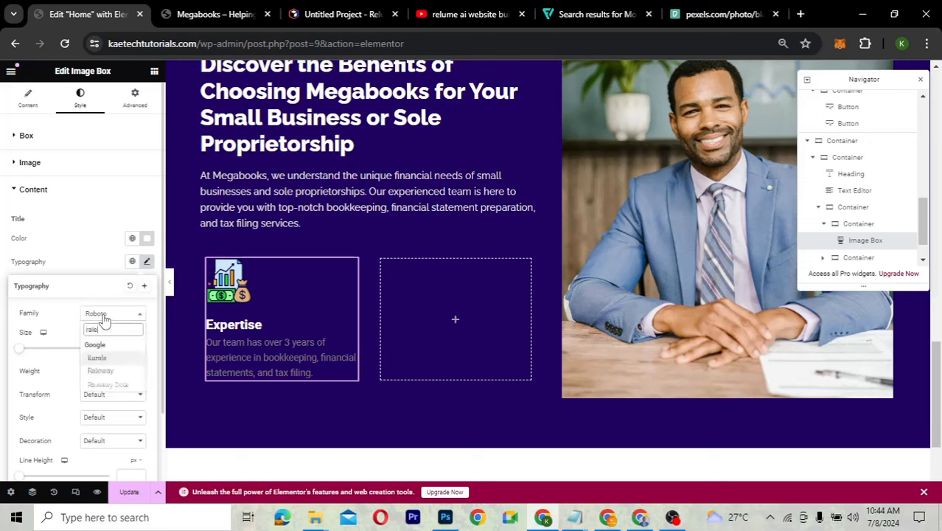
pyautogui.click(99, 370)
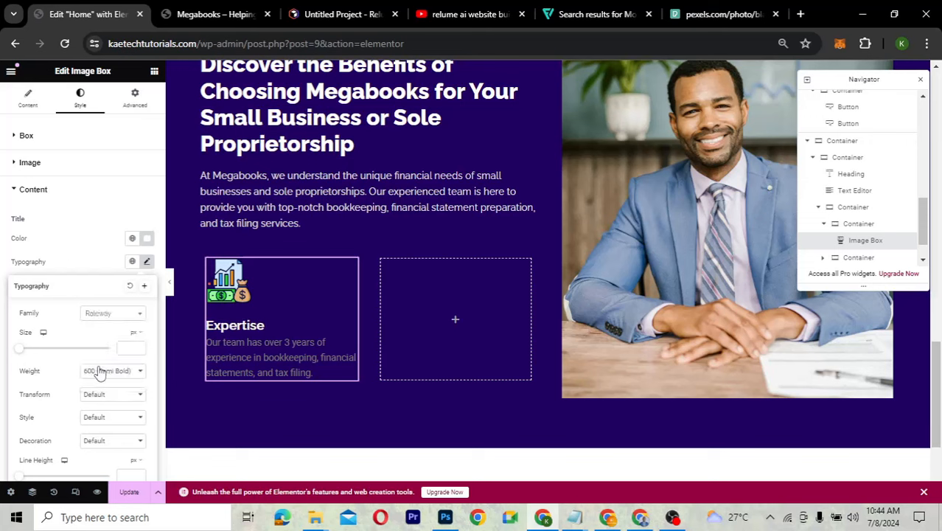
pyautogui.click(102, 265)
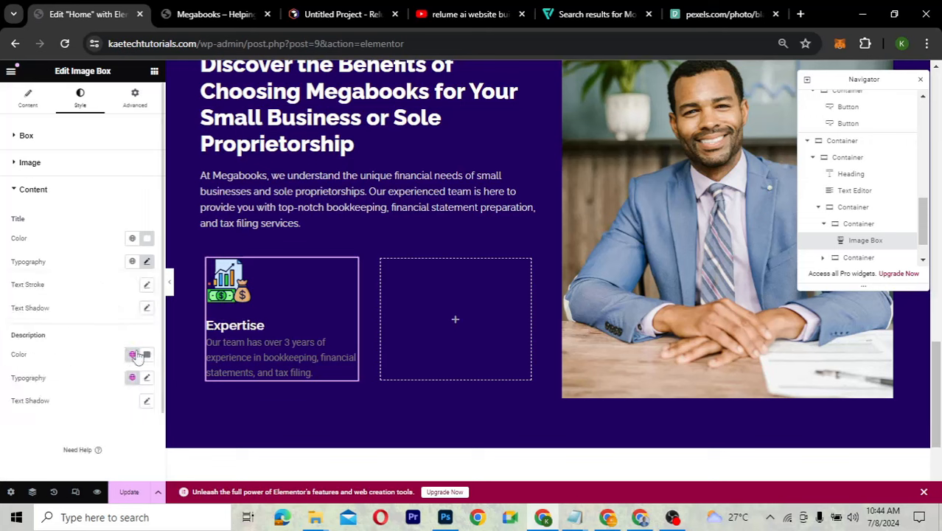
# Set the image box's description color to light gray #DADADA
pyautogui.click(146, 356)
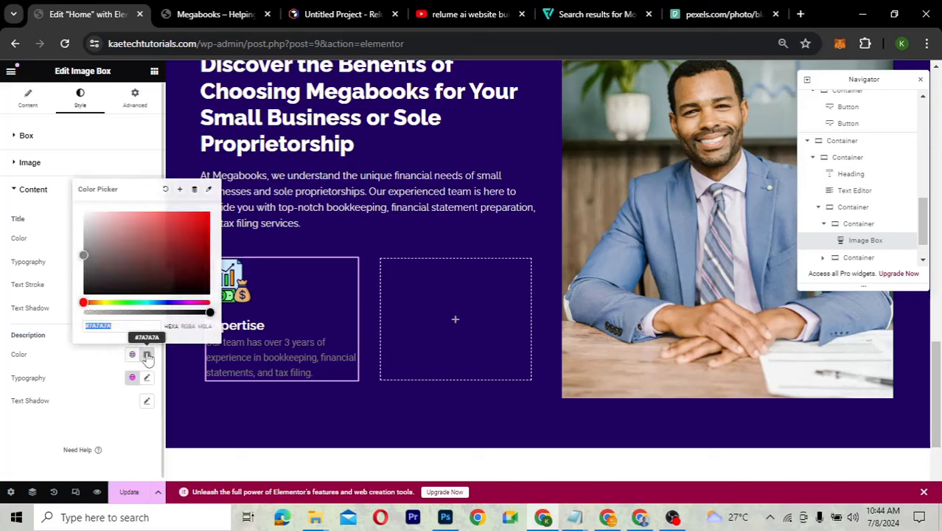
pyautogui.click(83, 223)
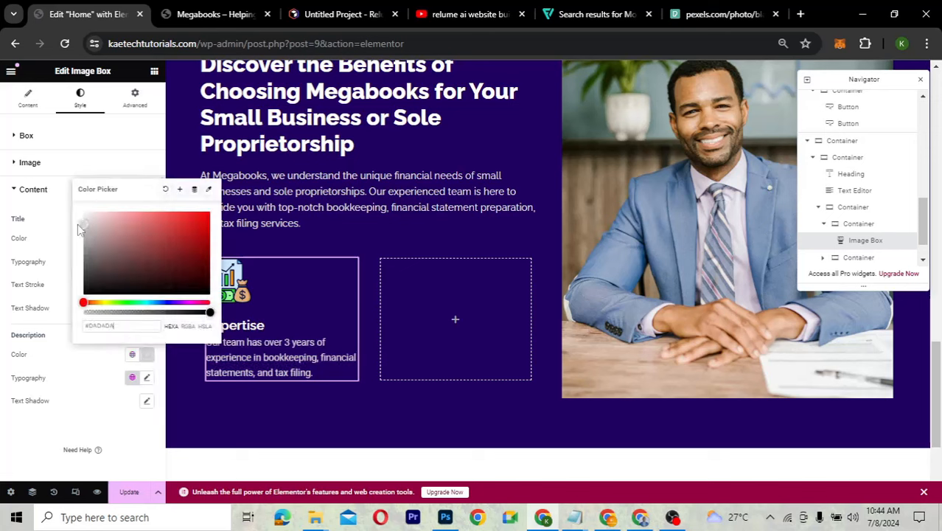
pyautogui.click(72, 370)
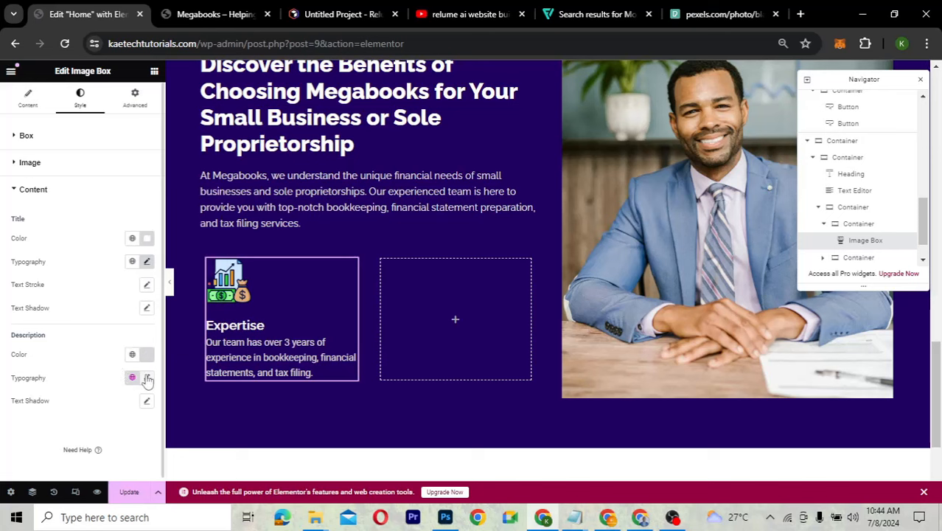
# Set the description's font family to Raleway and its size to 16 px, after trying 18 px
pyautogui.click(147, 378)
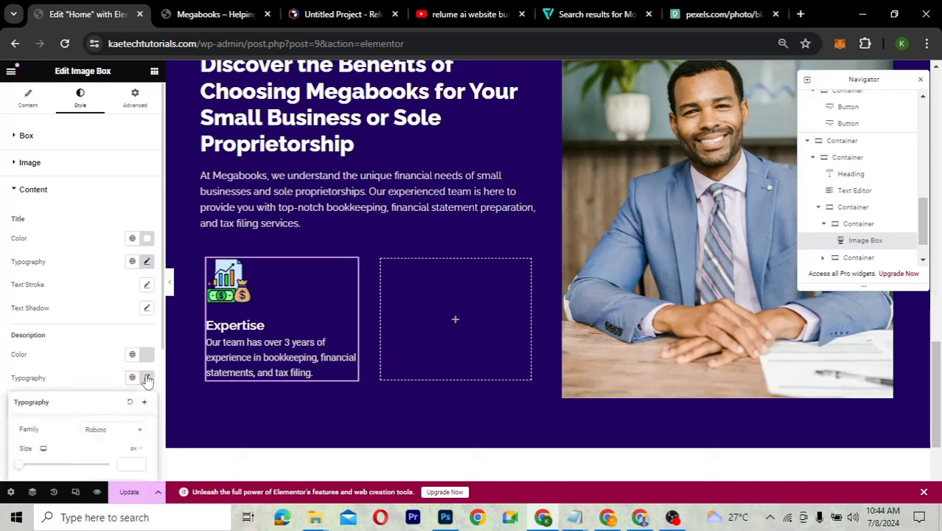
pyautogui.scroll(-2, 63, 431)
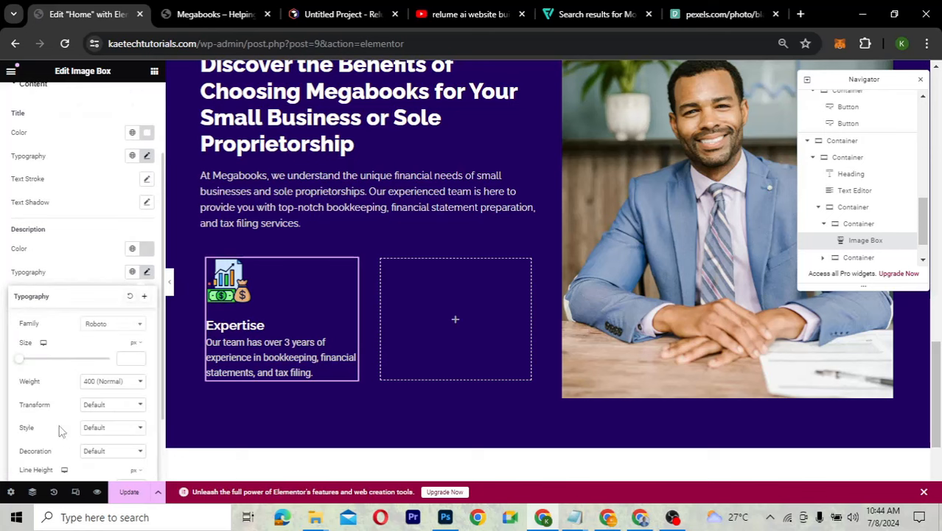
pyautogui.click(115, 324)
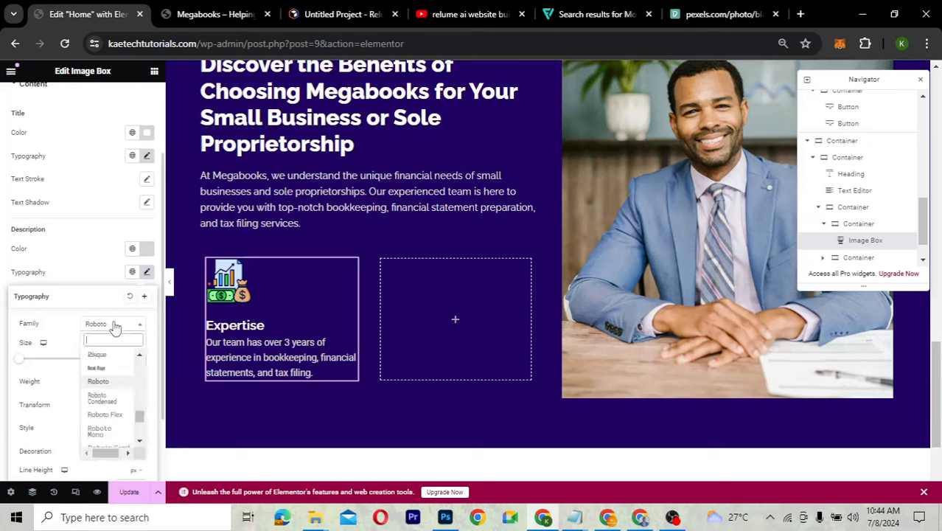
pyautogui.write('rale')
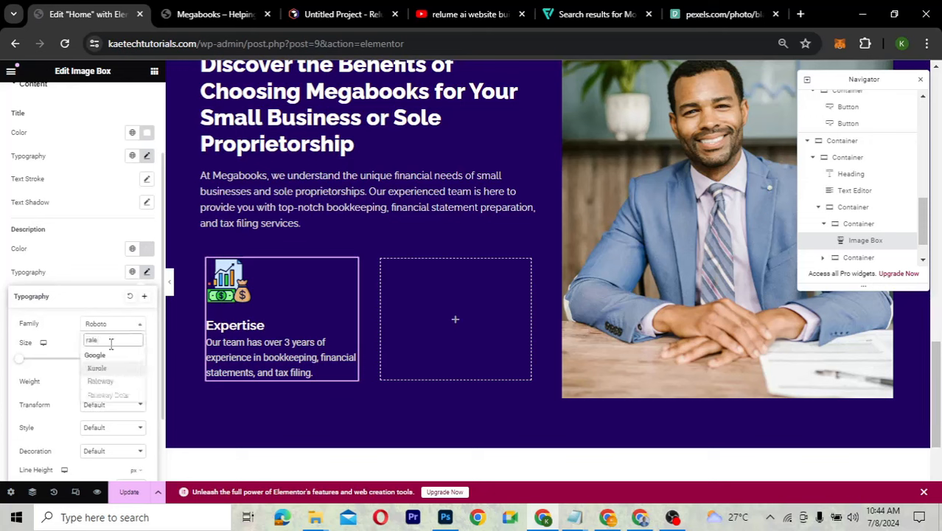
pyautogui.click(108, 383)
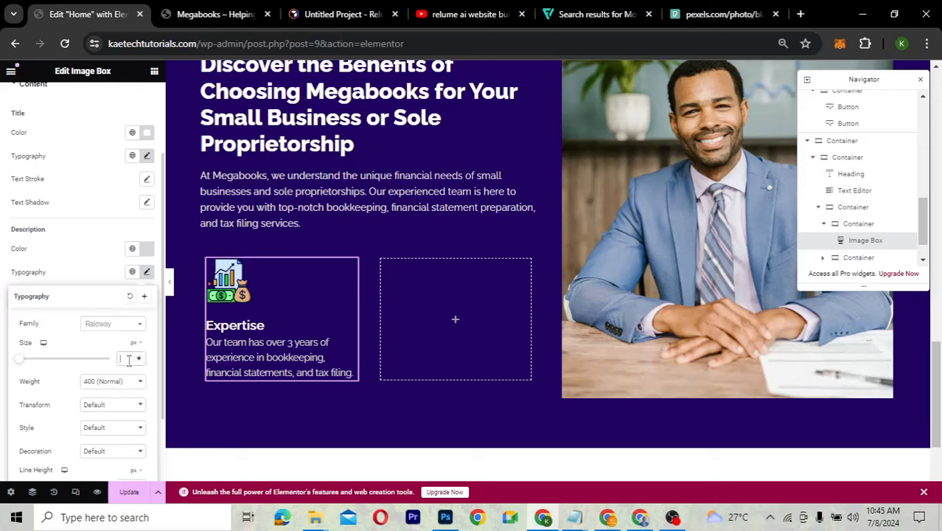
pyautogui.write('18')
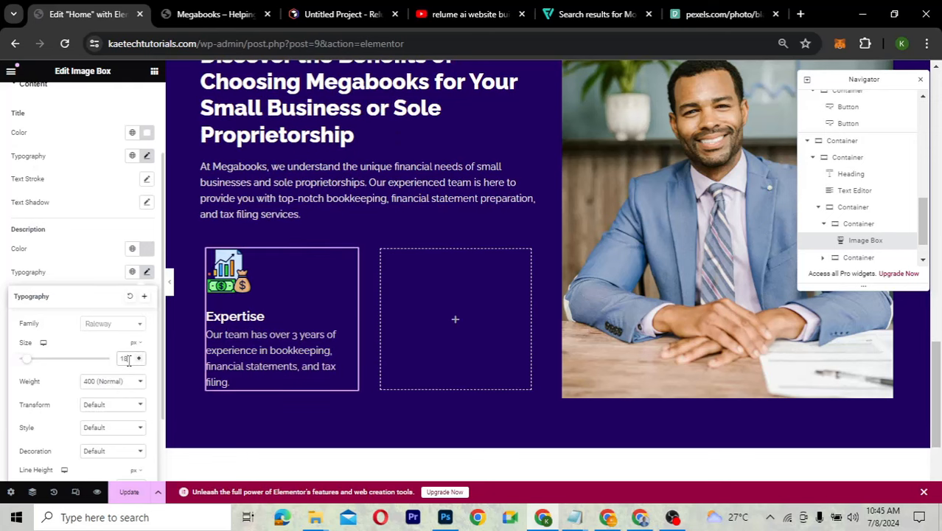
pyautogui.press('BackSpace')
pyautogui.write('6')
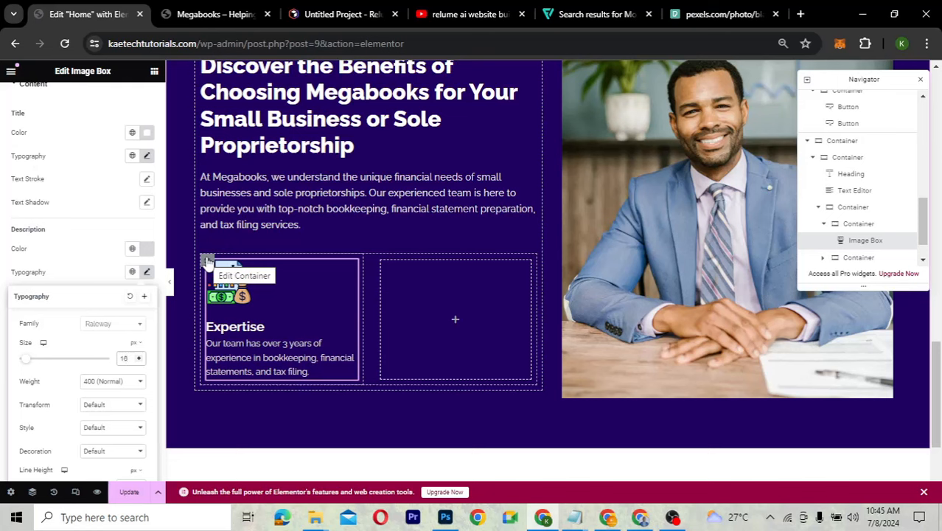
# Set the padding of the container holding the Expertise image box to 0 px on all sides
pyautogui.click(208, 263)
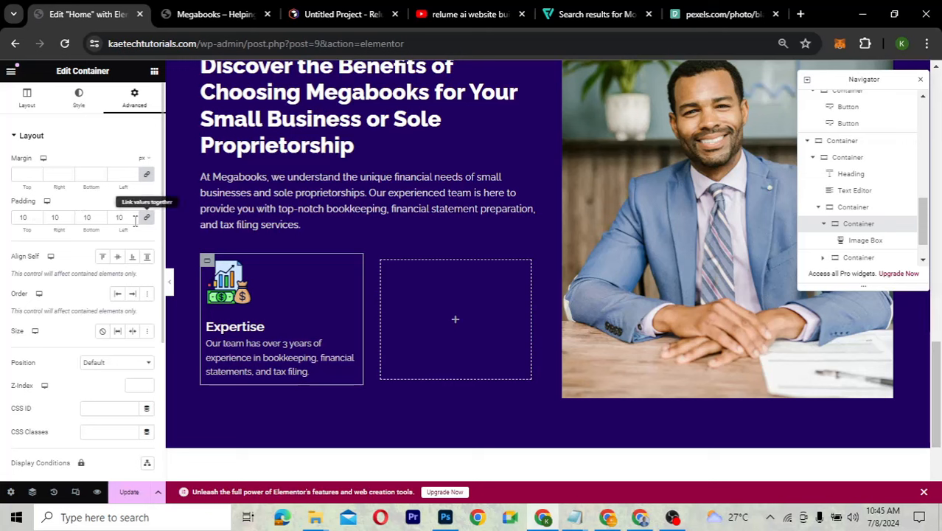
pyautogui.click(29, 218)
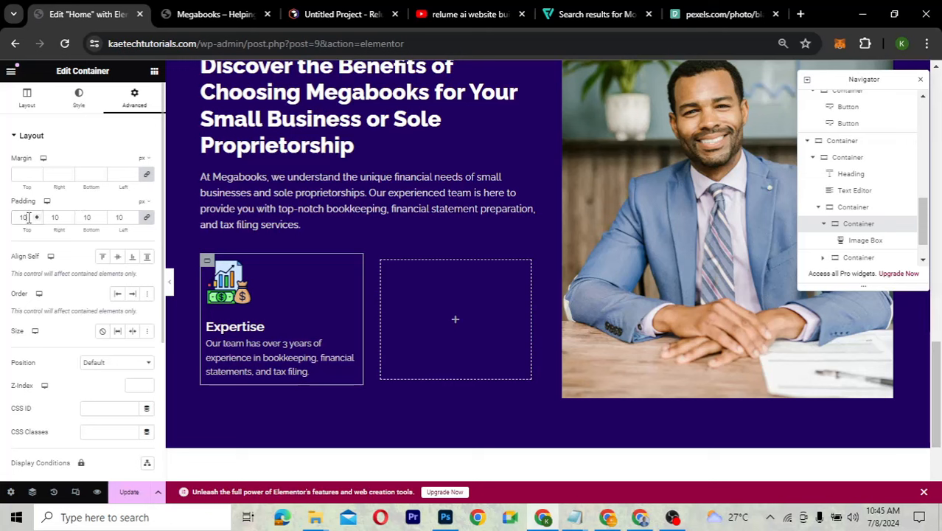
pyautogui.press('BackSpace')
pyautogui.press('BackSpace')
pyautogui.write('0')
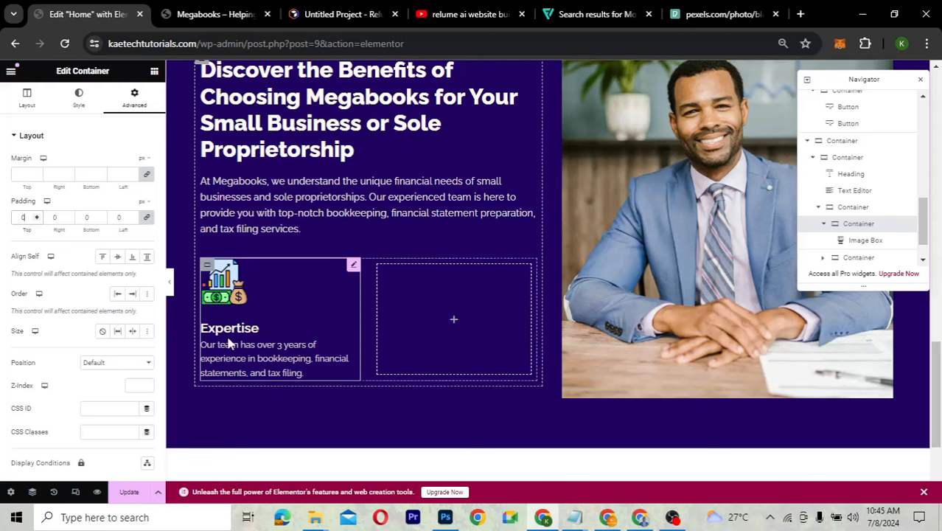
# Duplicate the Expertise container and delete the empty container beside the copy
pyautogui.rightClick(210, 267)
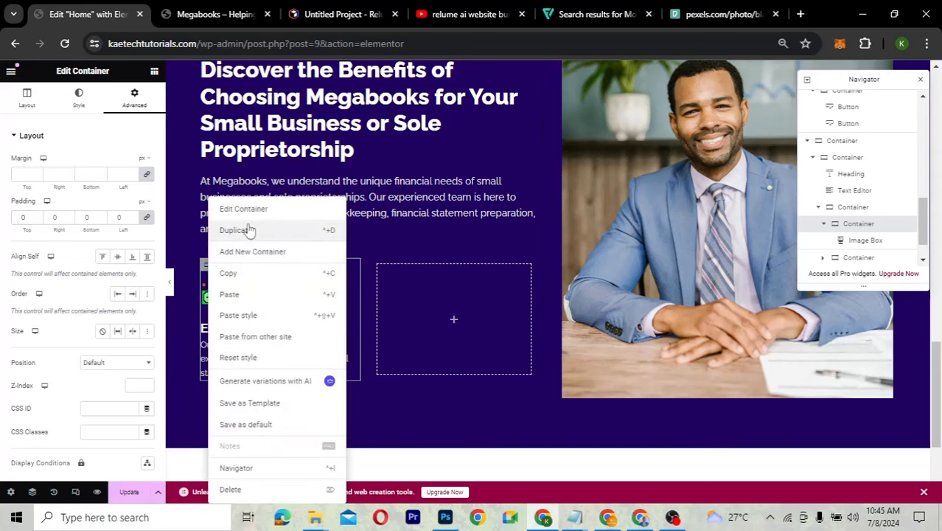
pyautogui.click(249, 230)
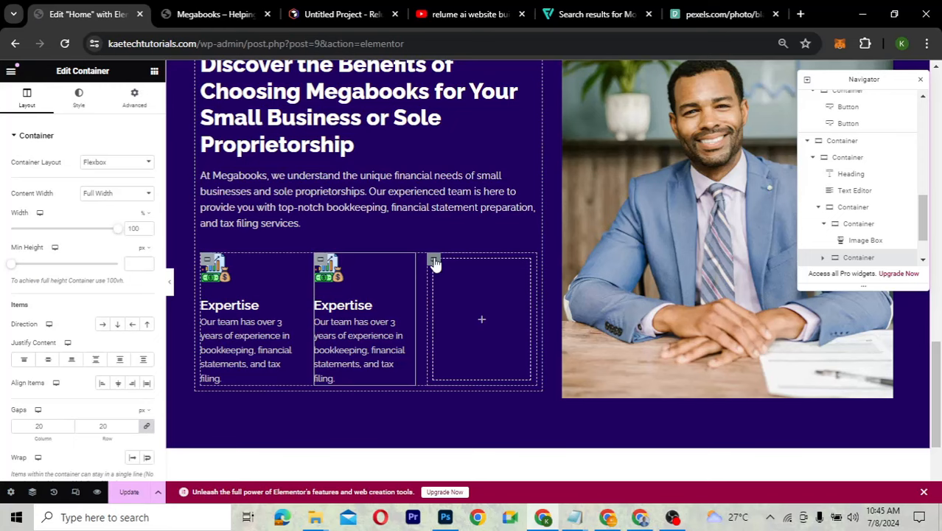
pyautogui.rightClick(435, 263)
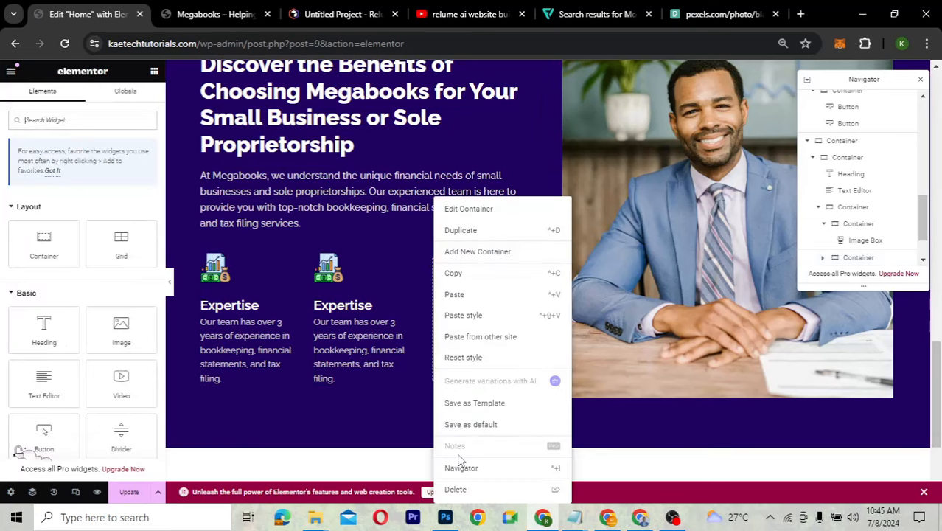
pyautogui.click(457, 488)
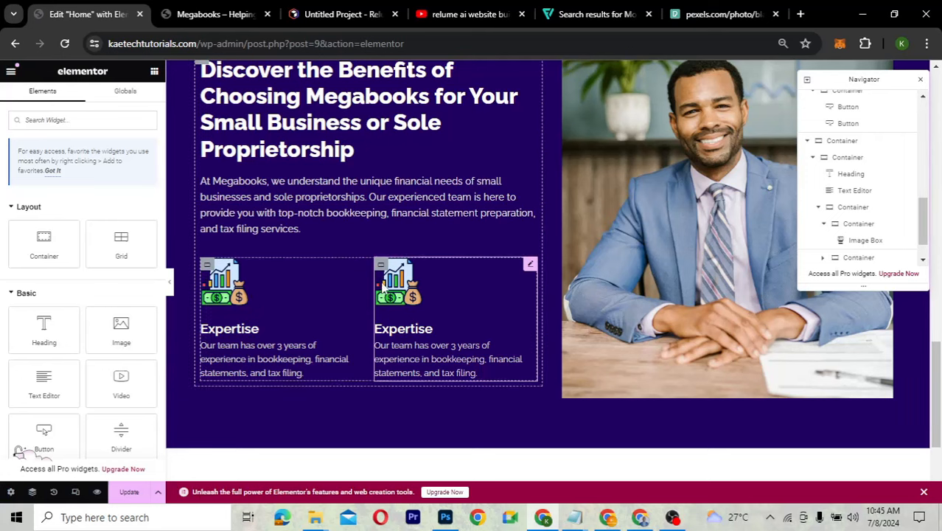
# Replace the image in the duplicated image box with profit.png from the media library
pyautogui.click(530, 266)
pyautogui.click(78, 182)
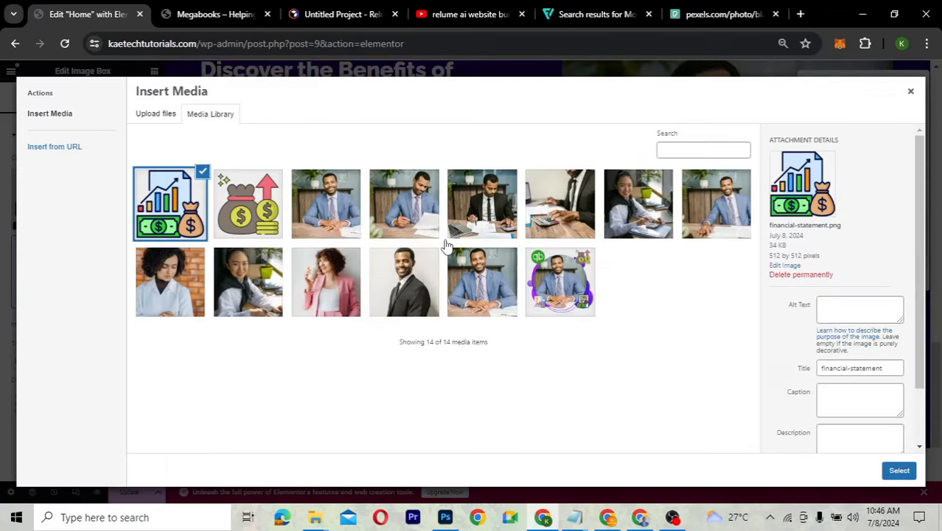
pyautogui.click(258, 208)
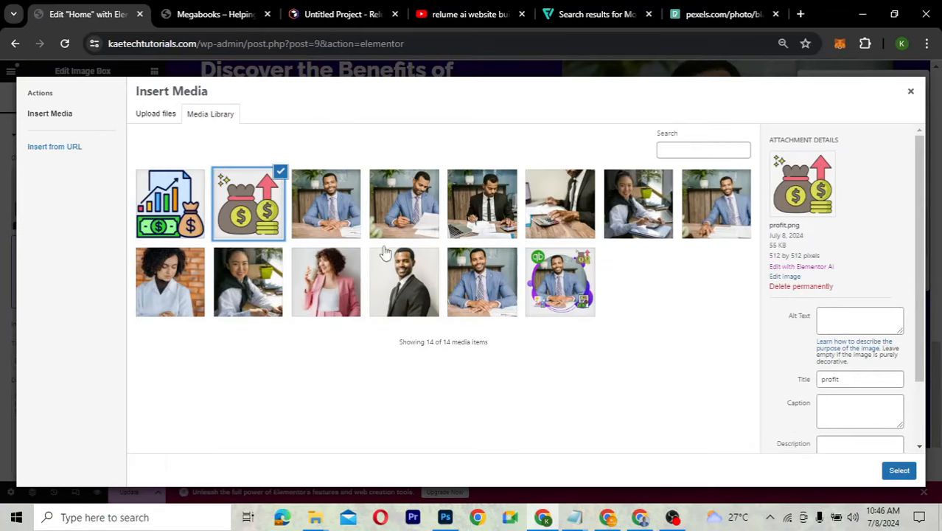
pyautogui.click(900, 470)
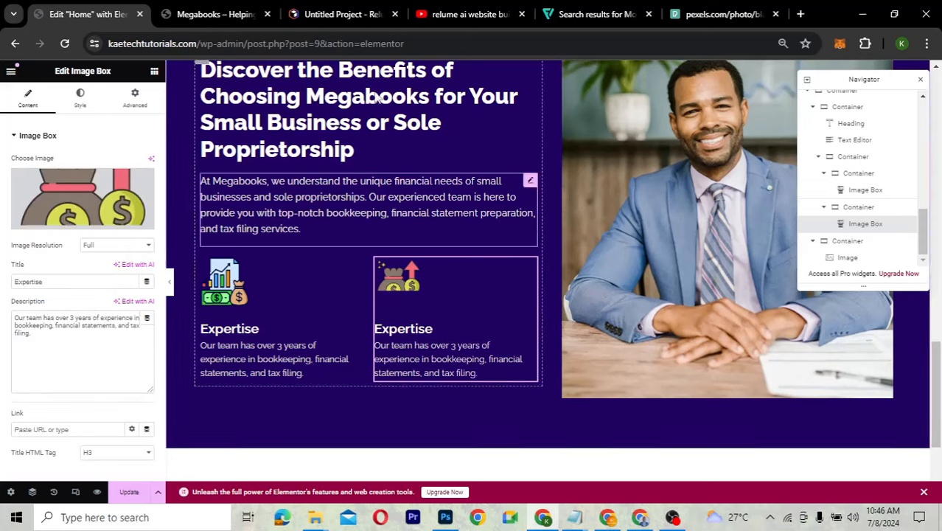
# Copy the title "Accuracy" from the Relume wireframe and use it as the second image box's title in Elementor
pyautogui.click(324, 17)
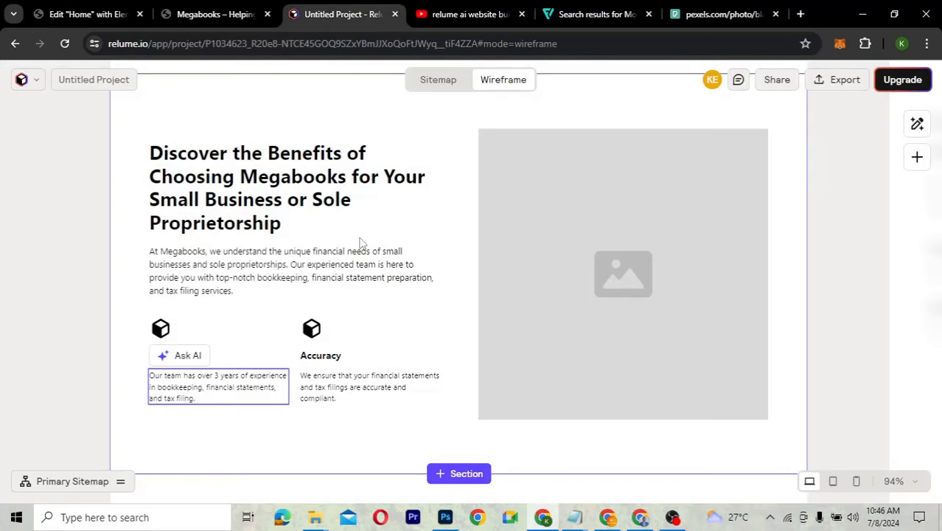
pyautogui.doubleClick(332, 354)
pyautogui.hotkey('ctrl', 'c')
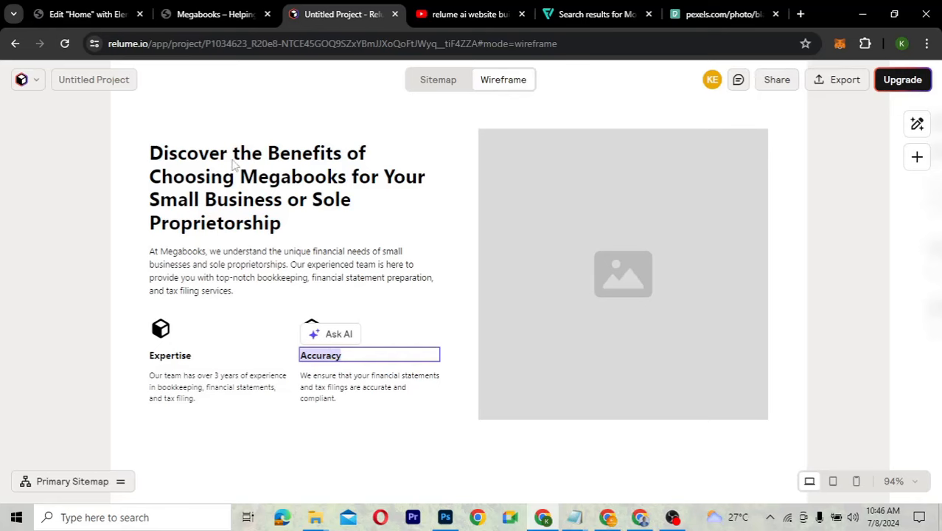
pyautogui.click(87, 14)
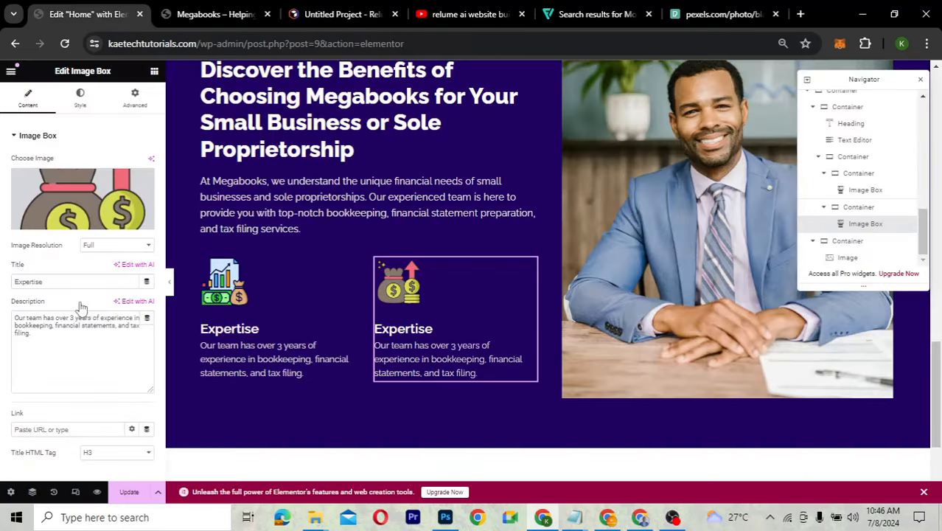
pyautogui.click(65, 282)
pyautogui.press('BackSpace')
pyautogui.press('BackSpace')
pyautogui.press('BackSpace')
pyautogui.press('BackSpace')
pyautogui.press('BackSpace')
pyautogui.press('BackSpace')
pyautogui.press('BackSpace')
pyautogui.press('BackSpace')
pyautogui.press('BackSpace')
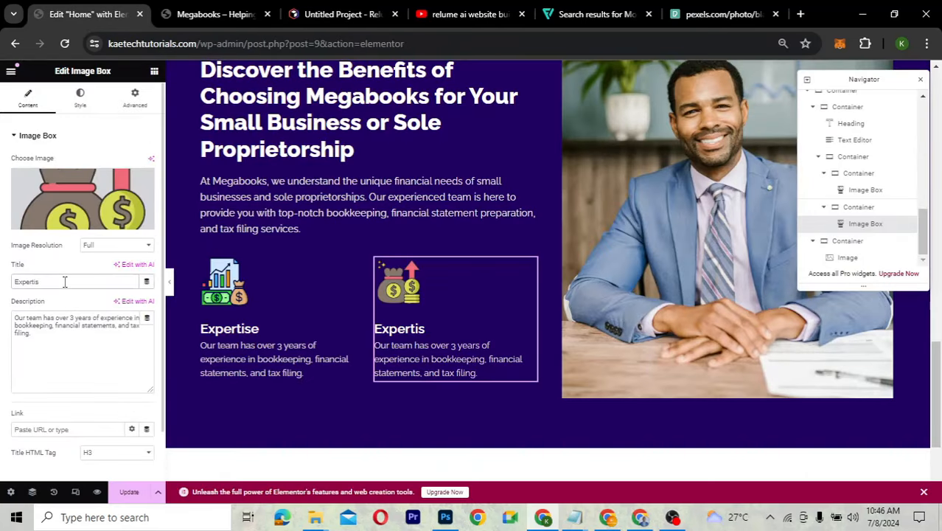
pyautogui.hotkey('ctrl', 'v')
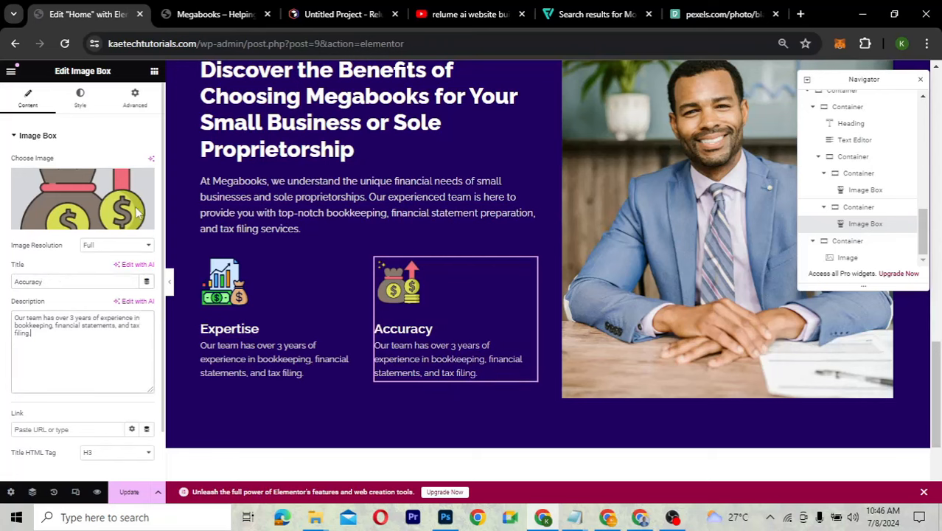
# Replace the Accuracy box's description with the wireframe text "We ensure that your financial statements and tax filings are accurate and compliant."
pyautogui.click(330, 16)
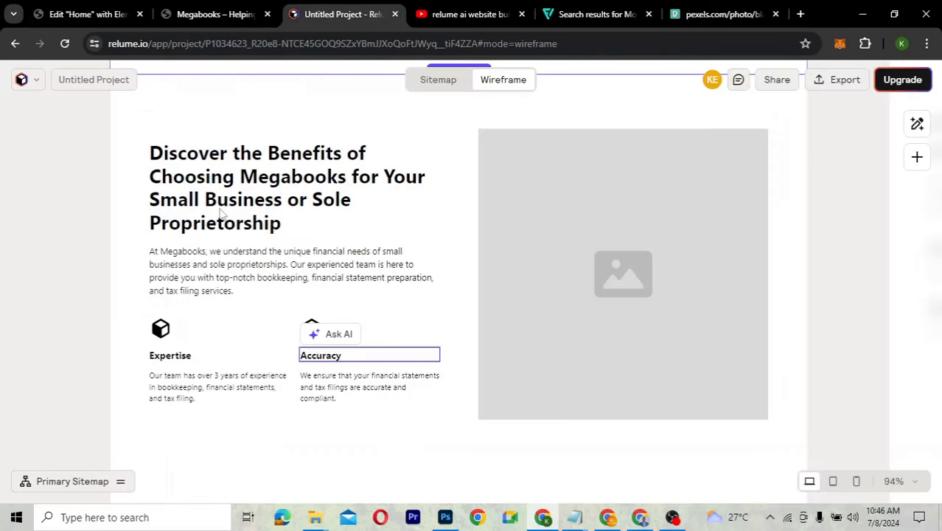
pyautogui.click(322, 387)
pyautogui.doubleClick(322, 387)
pyautogui.hotkey('ctrl', 'c')
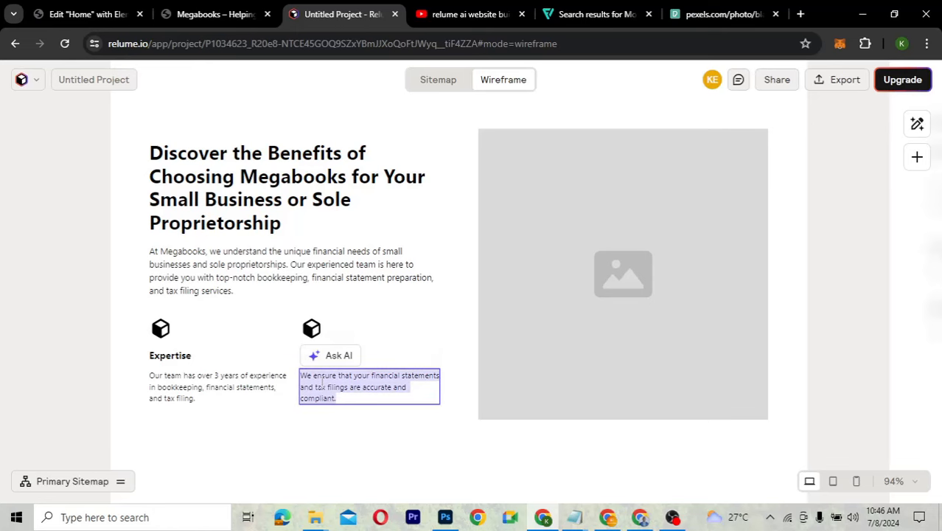
pyautogui.click(84, 16)
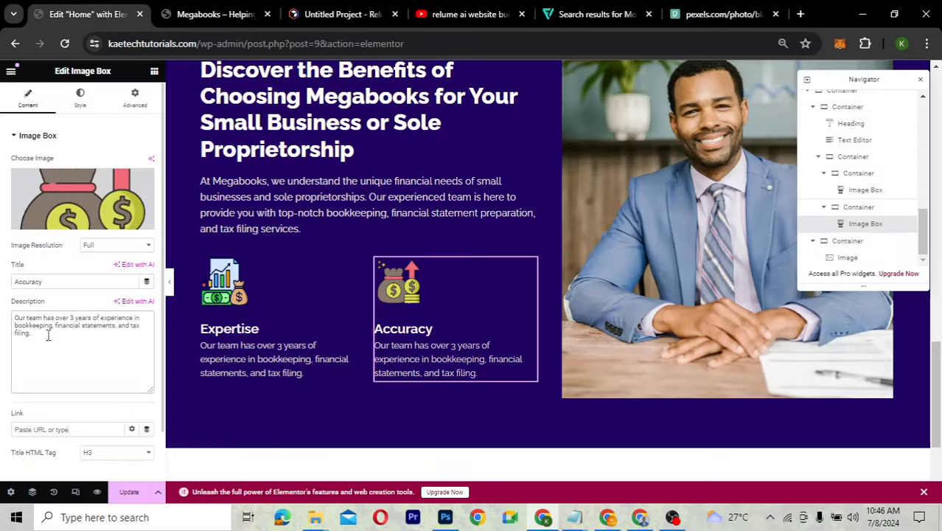
pyautogui.tripleClick(47, 336)
pyautogui.hotkey('ctrl', 'v')
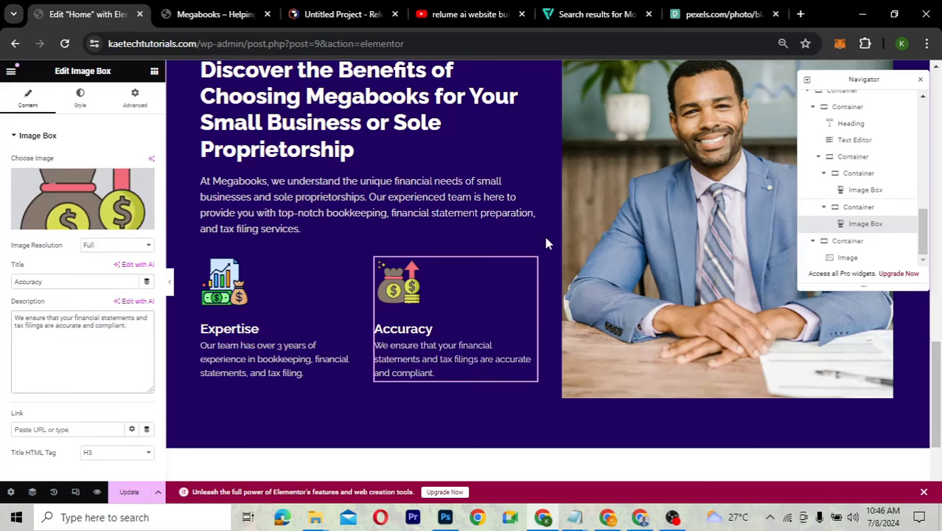
# Look over the page and update it to save the finished benefits section
pyautogui.scroll(3, 547, 242)
pyautogui.scroll(8, 547, 242)
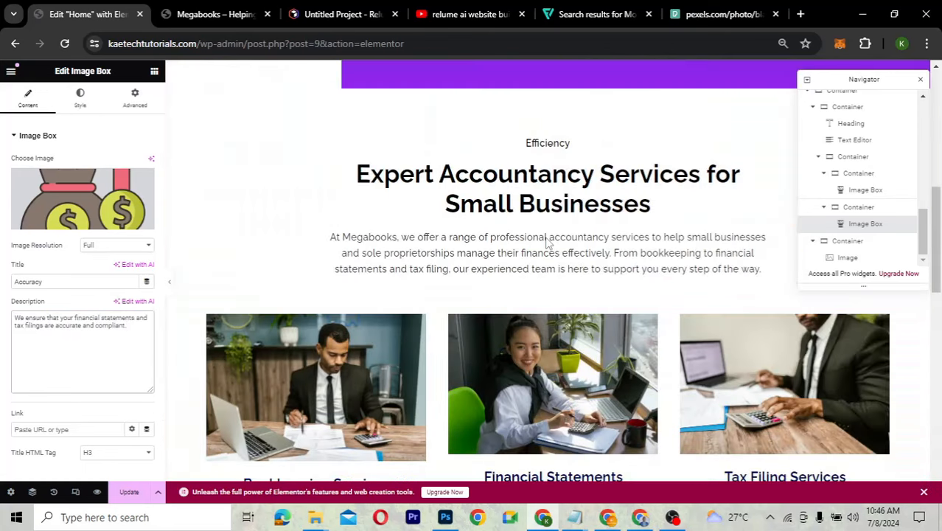
pyautogui.scroll(3, 546, 243)
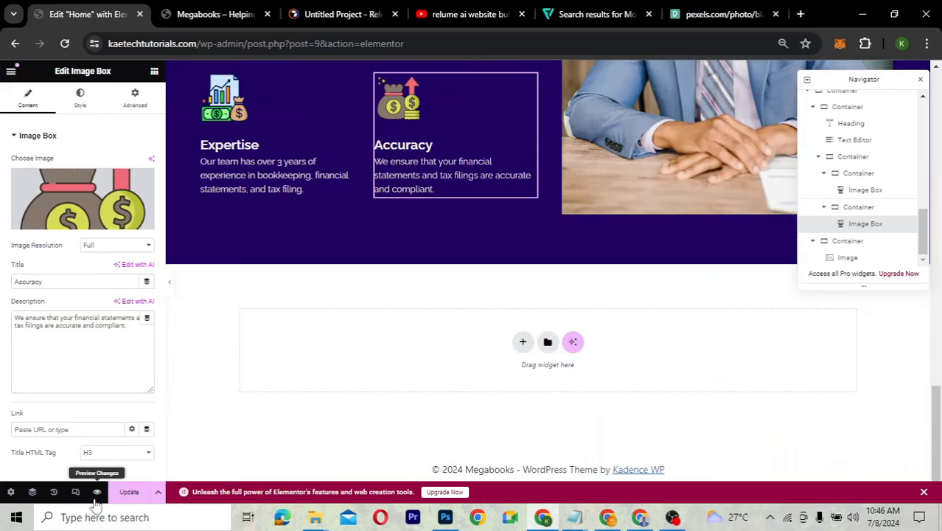
pyautogui.click(131, 492)
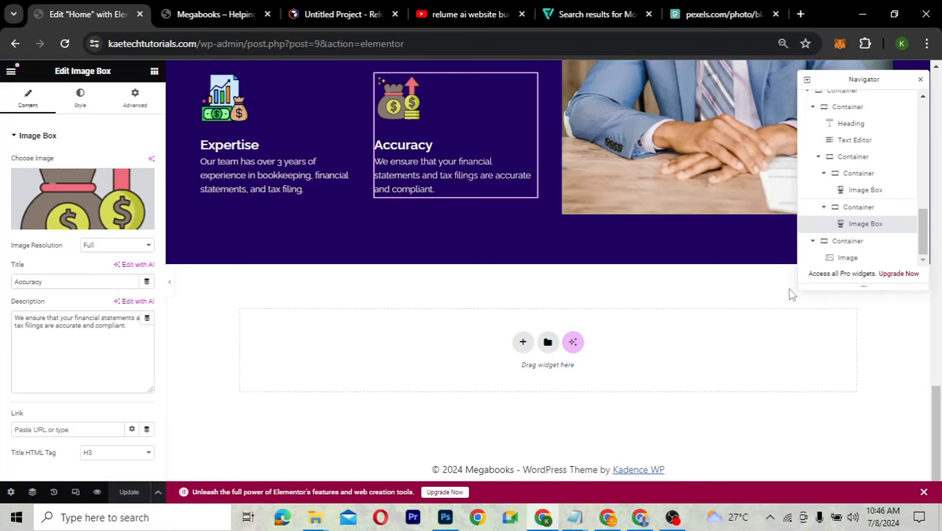
# Review the benefits section, and examine the layout of the Meet Our Team section in the Relume wireframe
pyautogui.scroll(8, 791, 295)
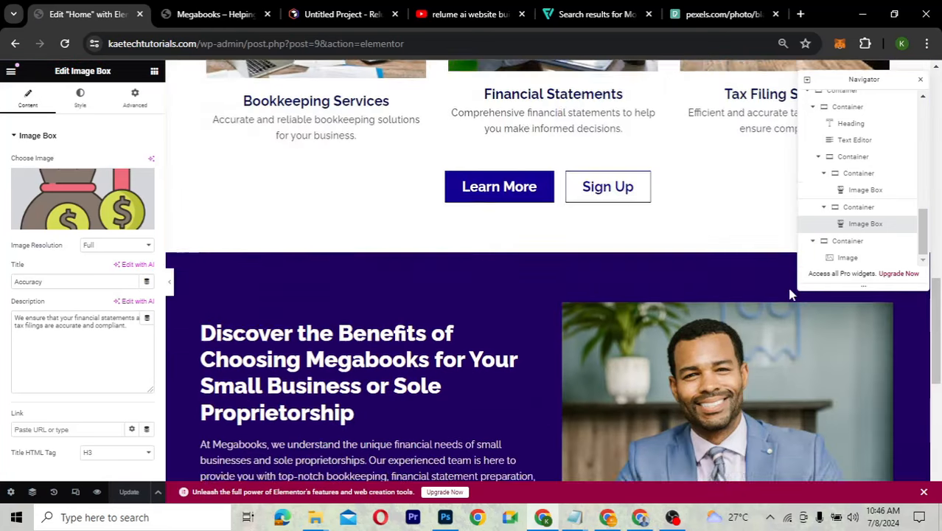
pyautogui.scroll(-6, 789, 291)
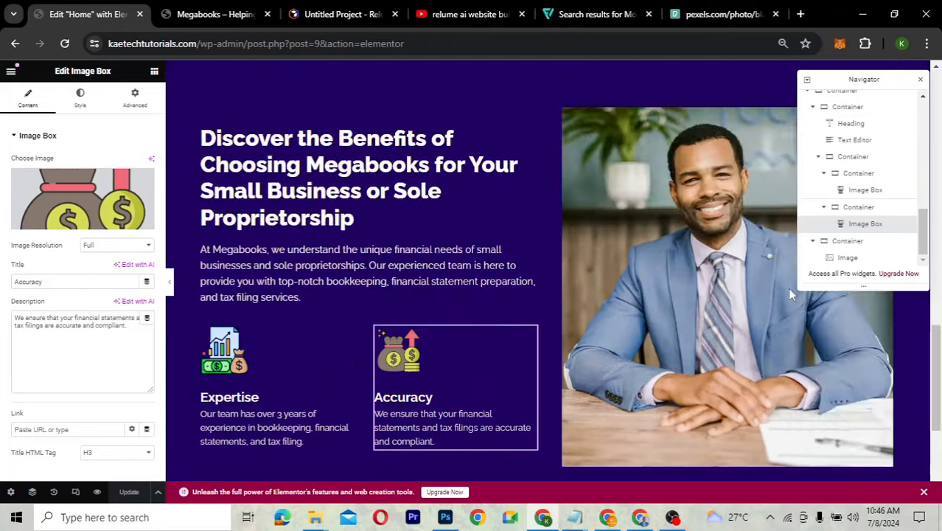
pyautogui.scroll(1, 789, 295)
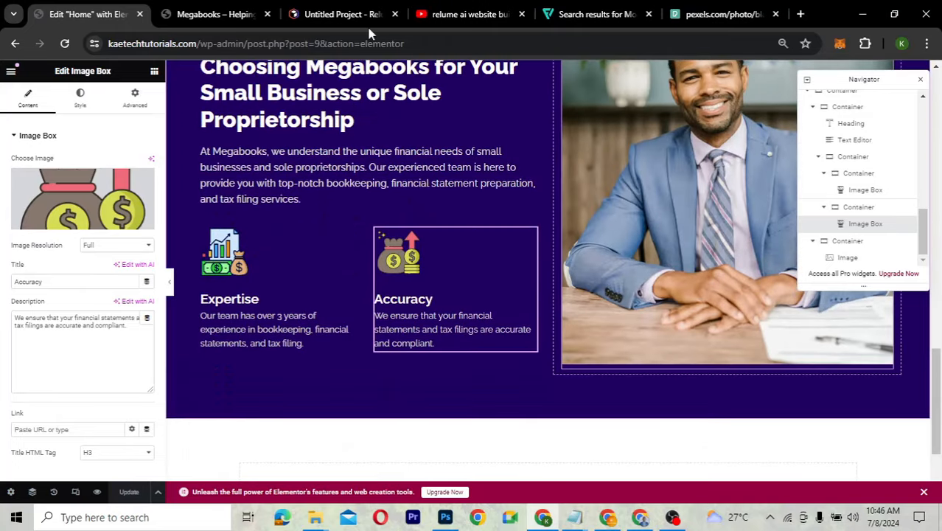
pyautogui.click(350, 15)
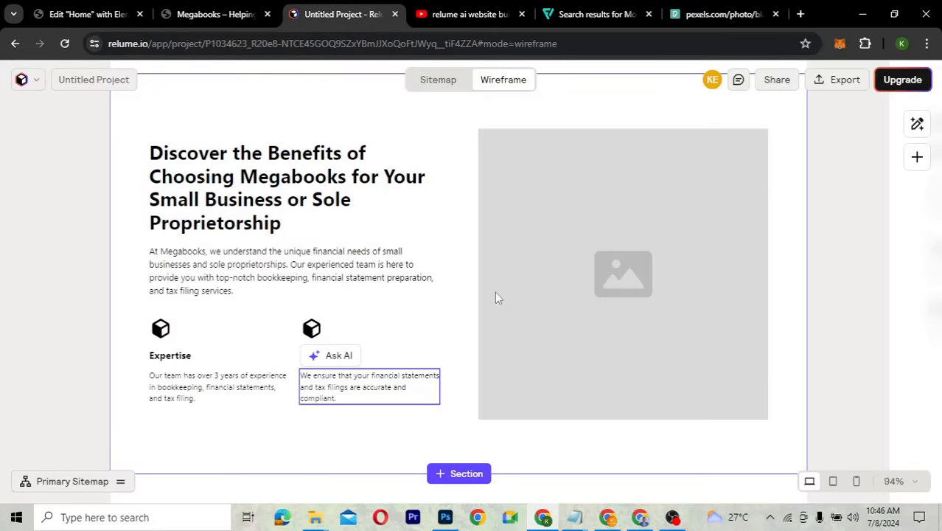
pyautogui.scroll(-5, 496, 294)
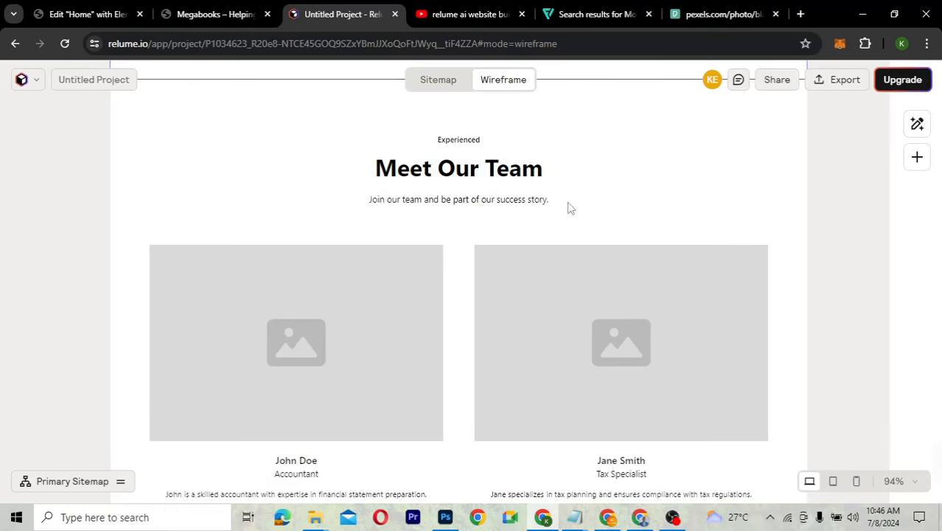
pyautogui.scroll(-3, 562, 274)
pyautogui.scroll(-4, 561, 275)
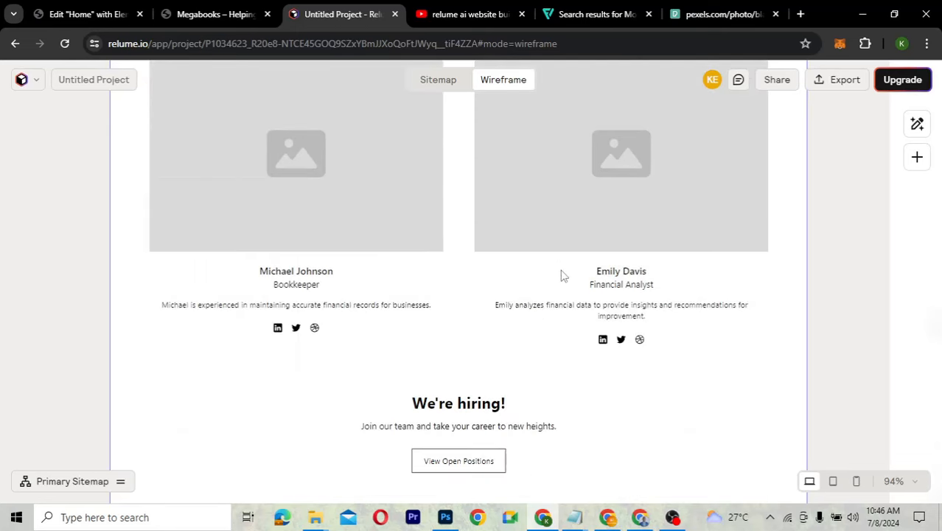
pyautogui.scroll(4, 560, 275)
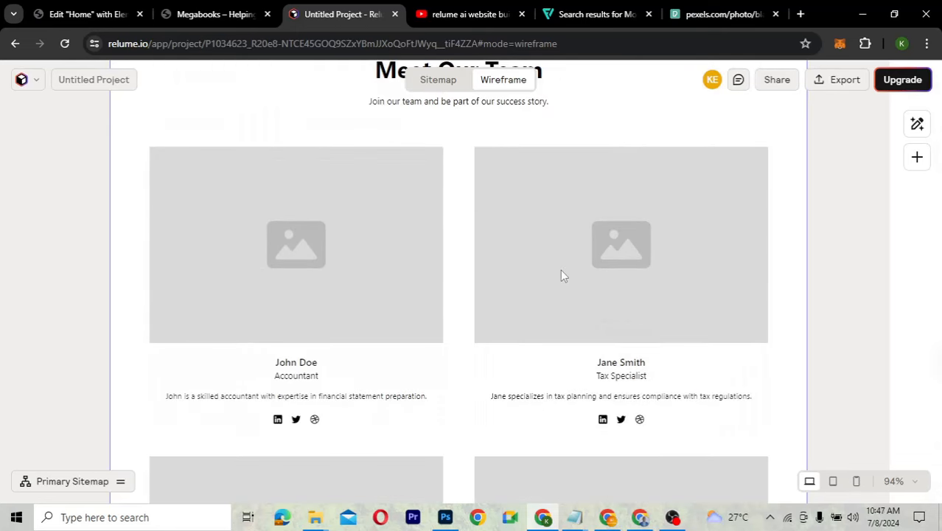
pyautogui.scroll(2, 562, 276)
pyautogui.scroll(-3, 561, 276)
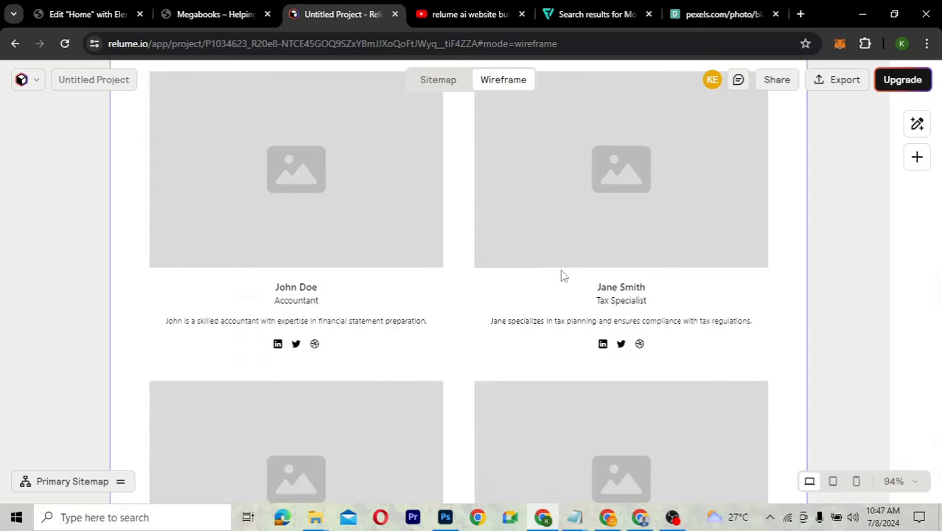
pyautogui.scroll(6, 562, 275)
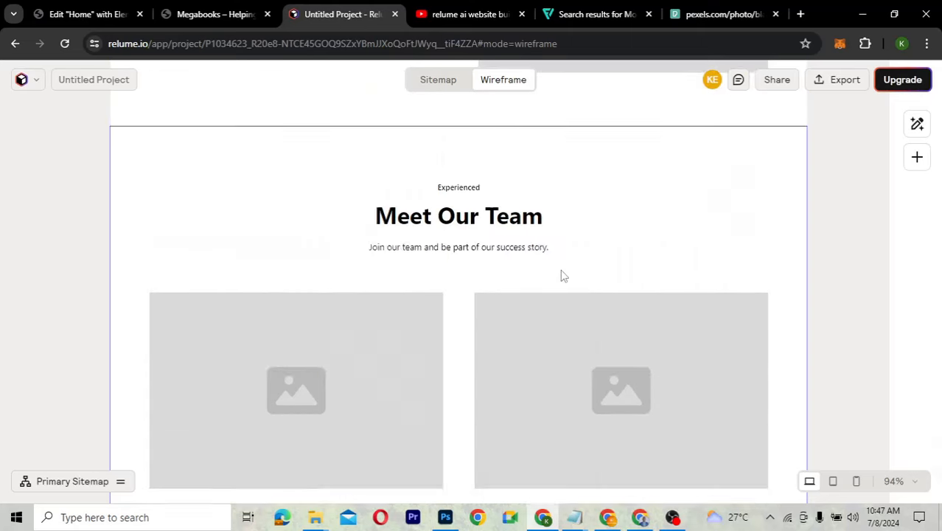
pyautogui.scroll(5, 561, 275)
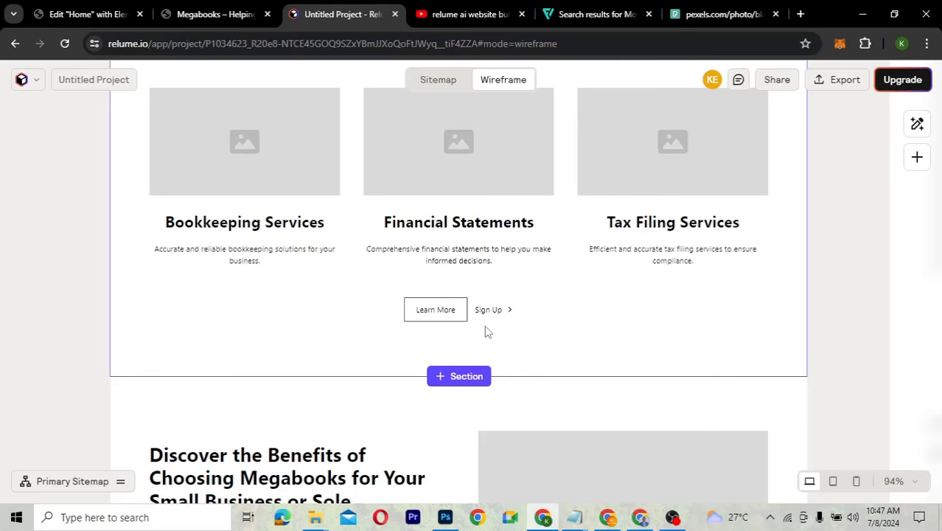
pyautogui.scroll(-10, 485, 332)
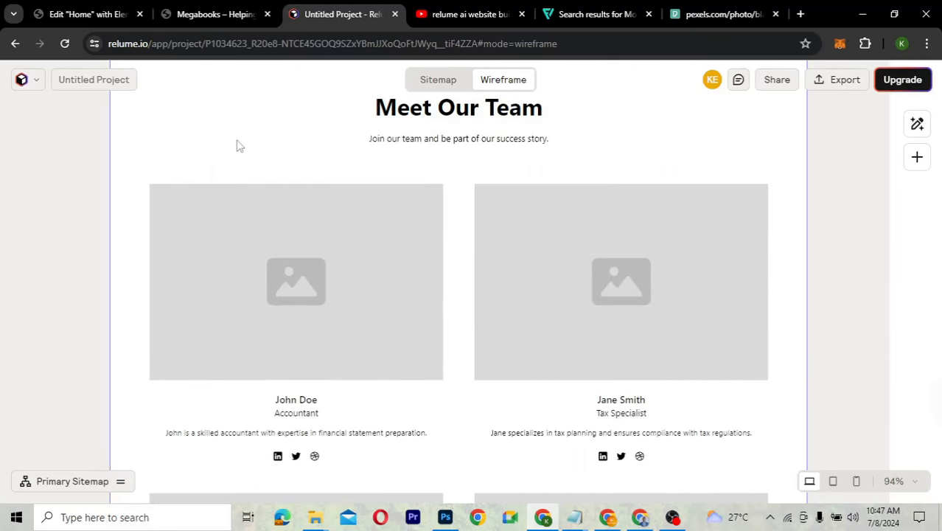
pyautogui.scroll(2, 237, 146)
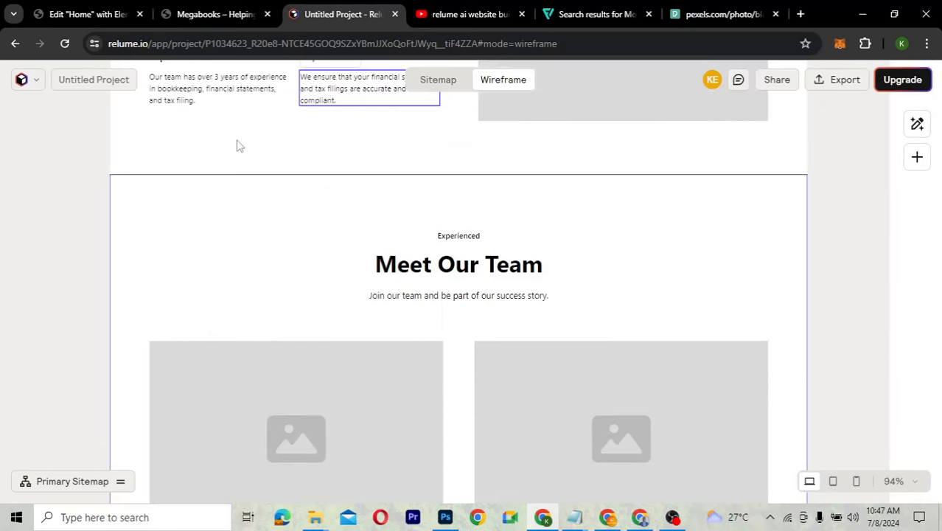
# Back in Elementor, copy the Expert Accountancy Services section's container and paste it below the benefits section
pyautogui.click(97, 13)
pyautogui.scroll(8, 339, 187)
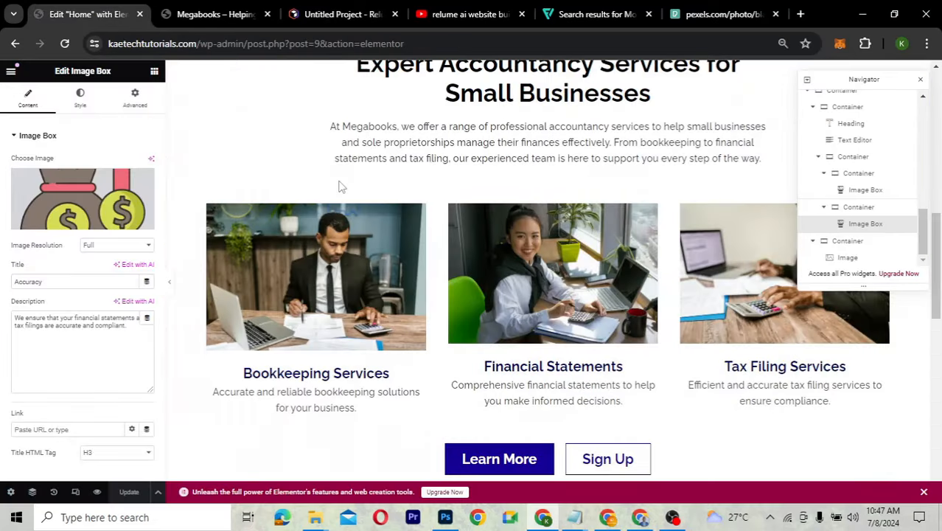
pyautogui.scroll(1, 339, 187)
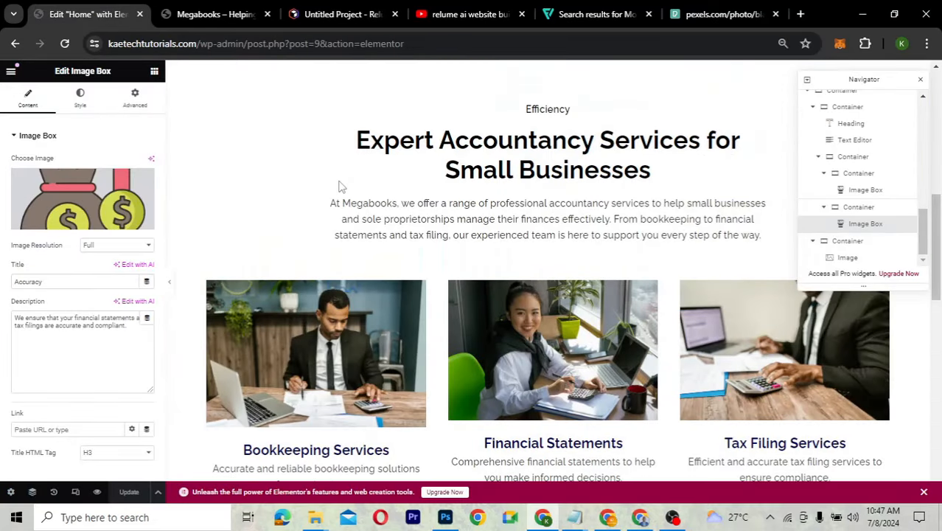
pyautogui.scroll(1, 339, 186)
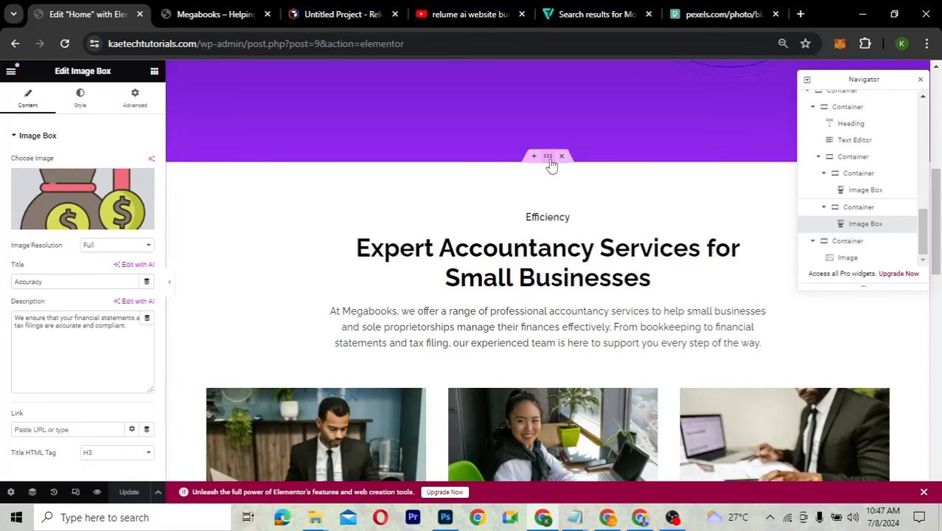
pyautogui.rightClick(550, 165)
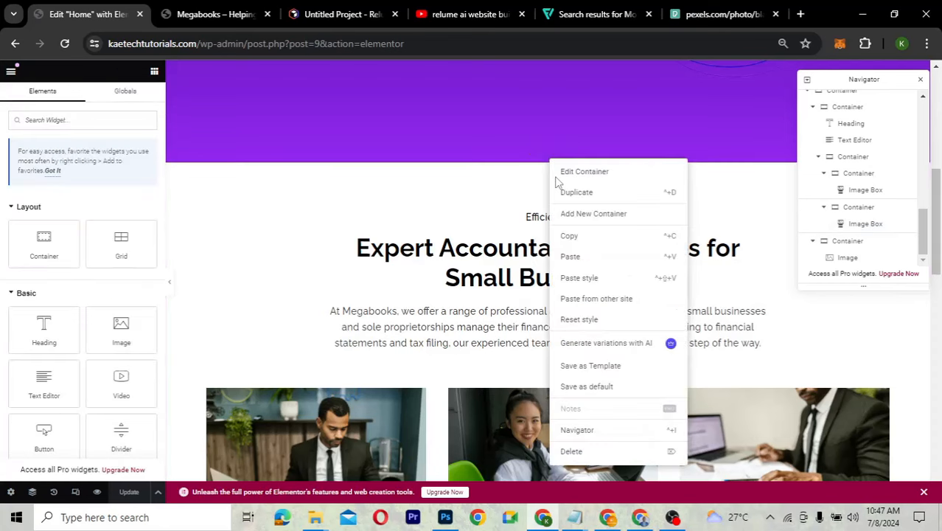
pyautogui.click(569, 237)
pyautogui.scroll(-10, 573, 238)
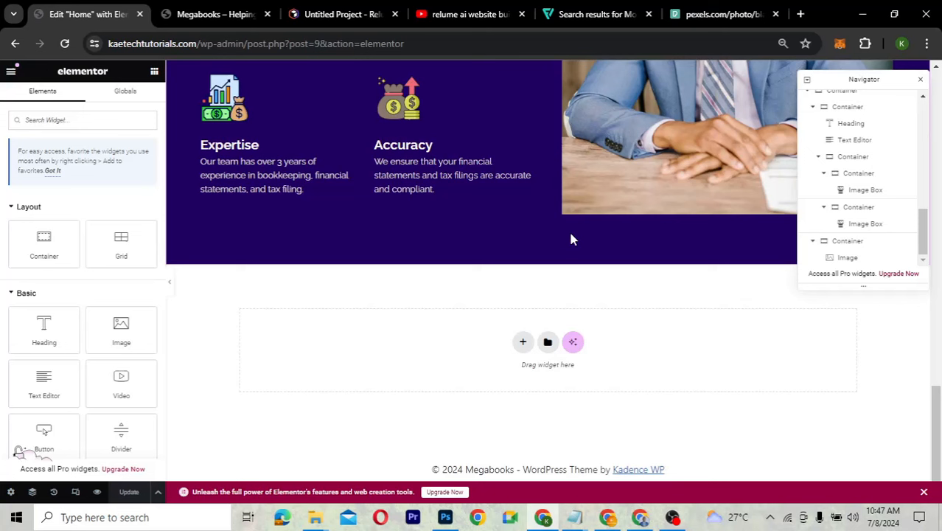
pyautogui.rightClick(436, 362)
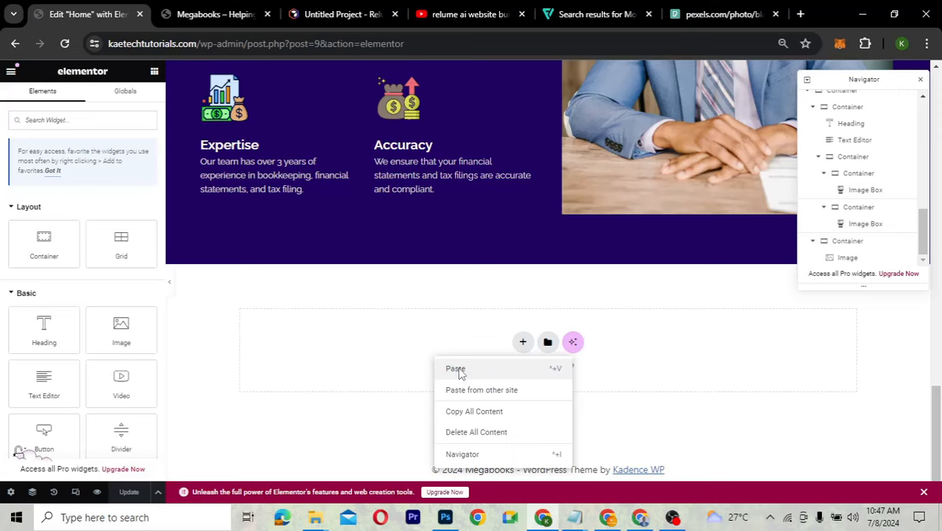
pyautogui.click(459, 372)
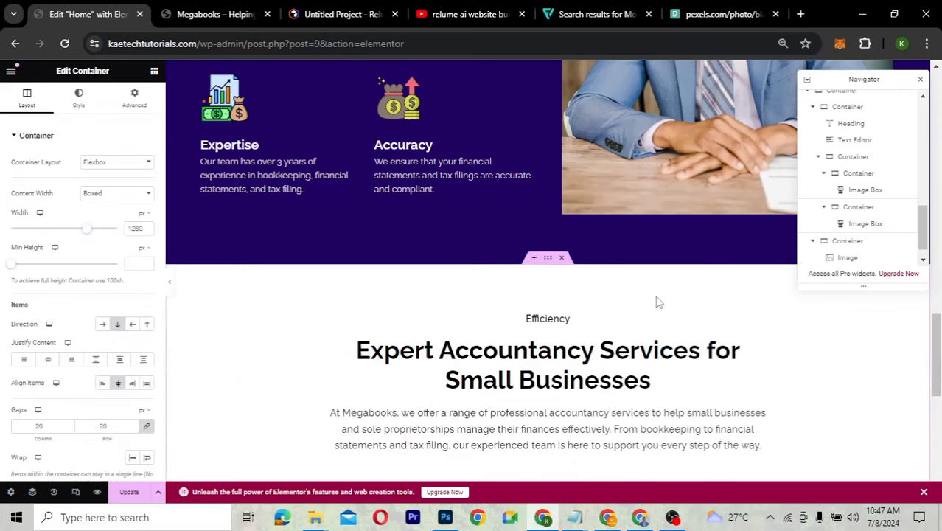
pyautogui.click(480, 159)
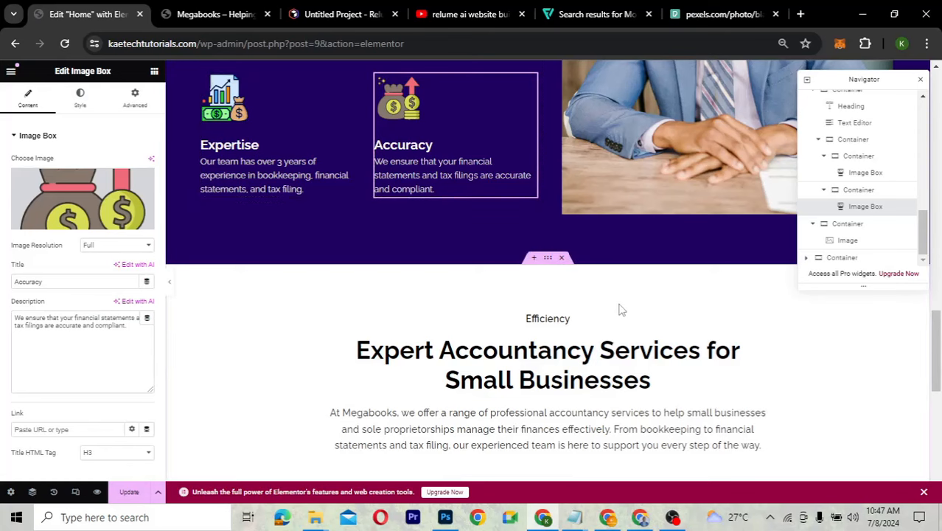
# Compare the pasted services section with the layout of the Meet Our Team section in the Relume wireframe
pyautogui.scroll(-5, 620, 309)
pyautogui.scroll(3, 619, 309)
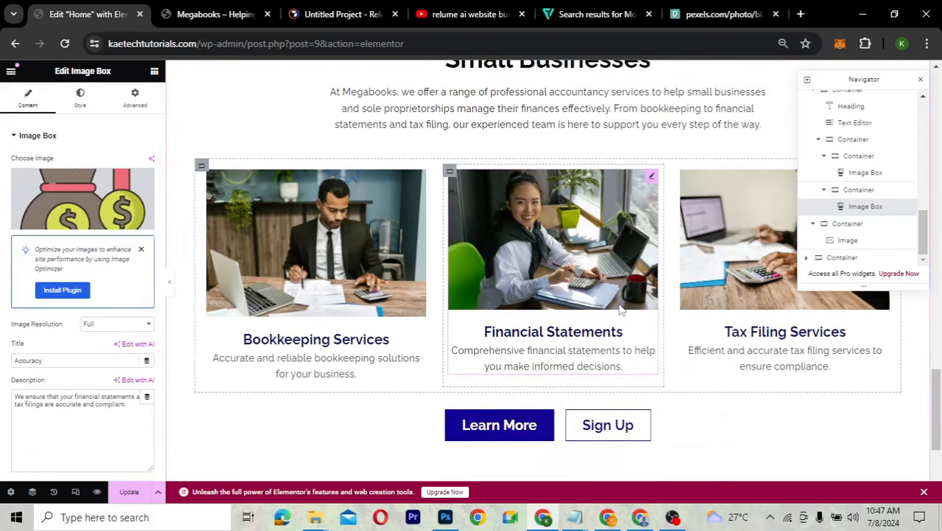
pyautogui.click(322, 14)
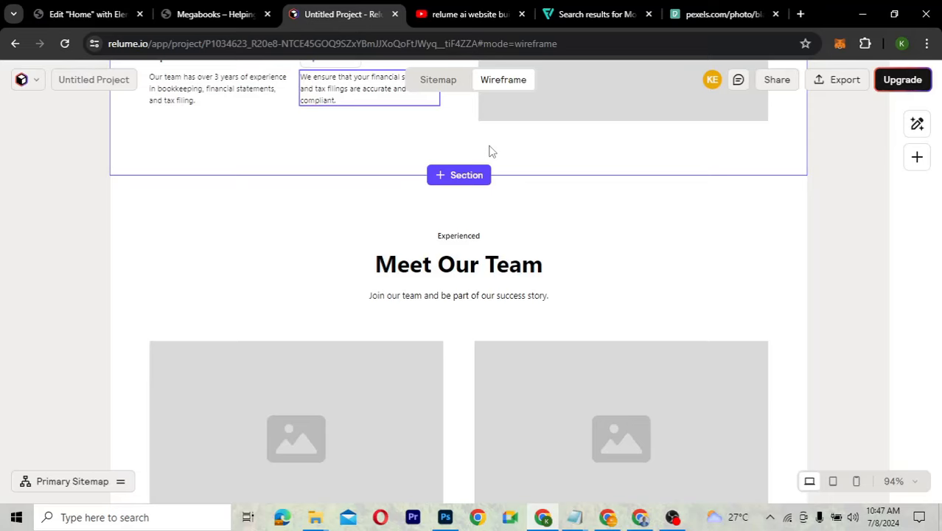
pyautogui.scroll(10, 492, 151)
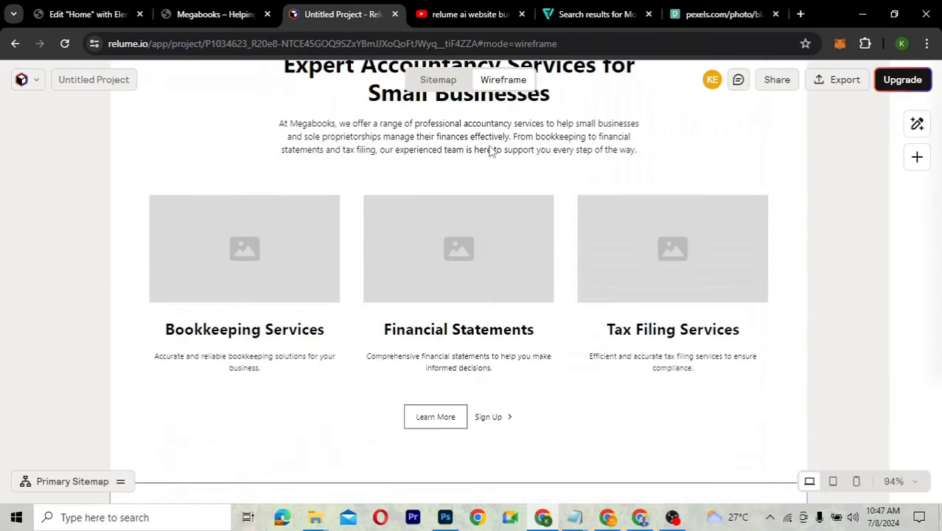
pyautogui.scroll(-5, 493, 151)
pyautogui.scroll(-3, 492, 151)
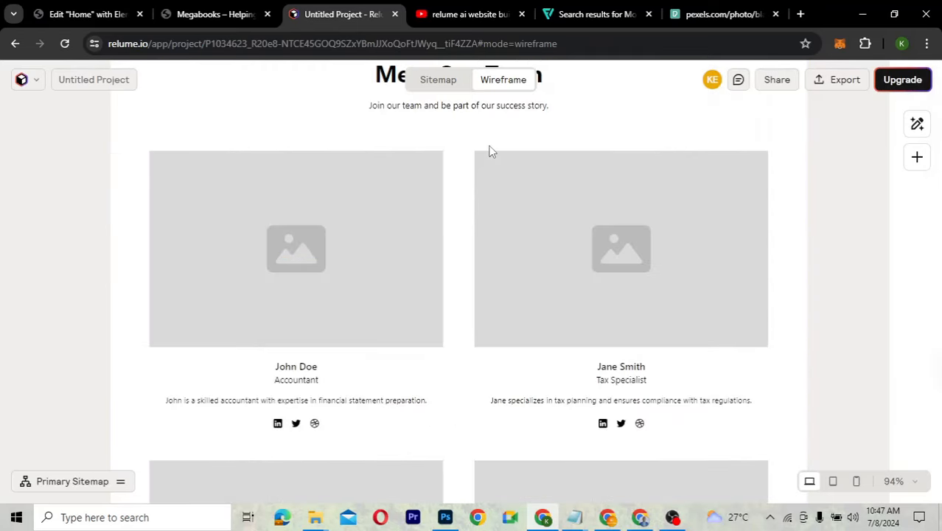
pyautogui.scroll(2, 492, 151)
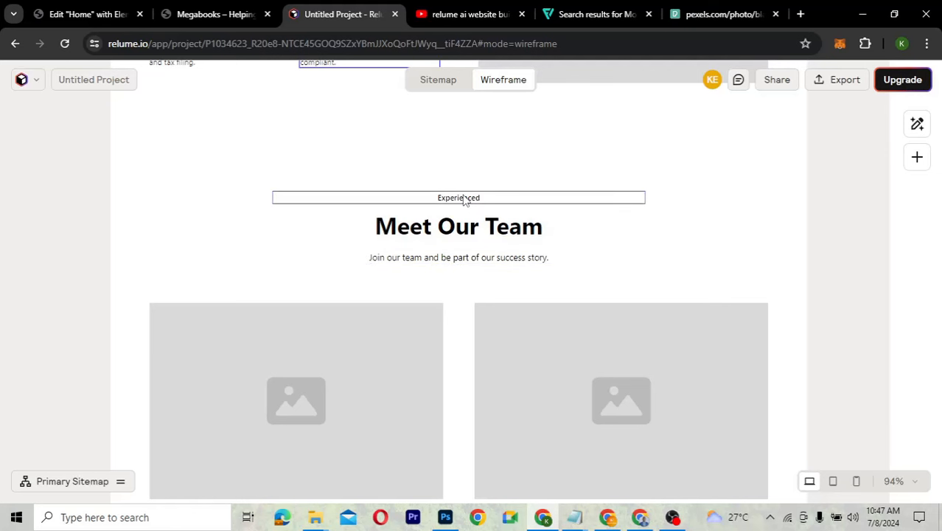
# Replace the pasted section's small heading above the title with the wireframe text "Experienced" in Elementor
pyautogui.doubleClick(464, 198)
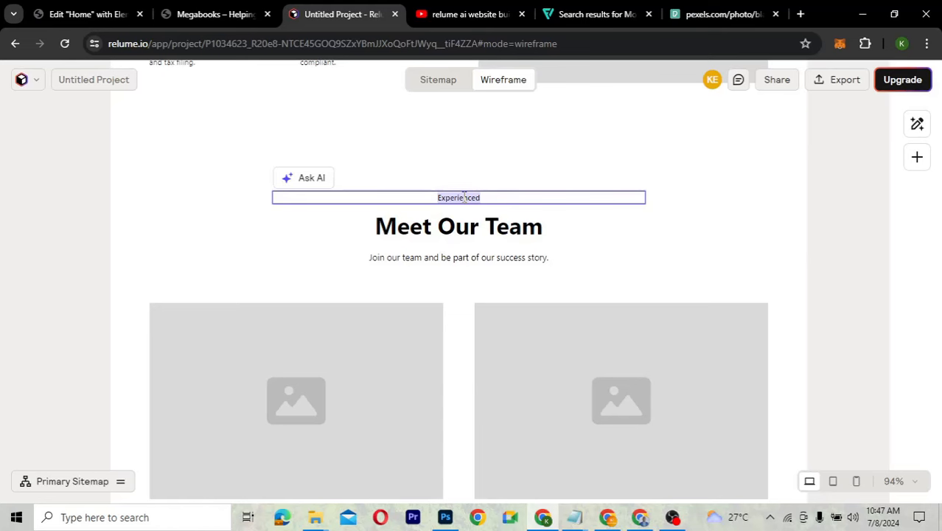
pyautogui.click(69, 10)
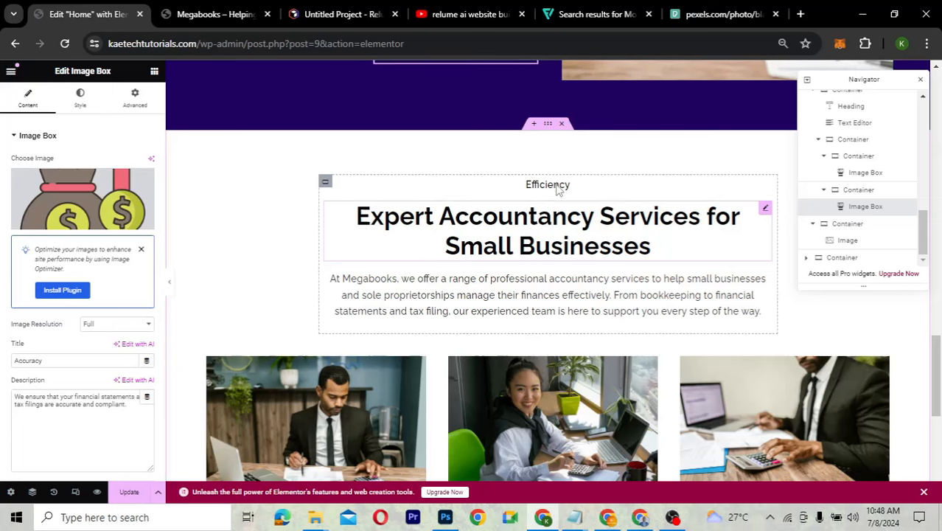
pyautogui.click(556, 188)
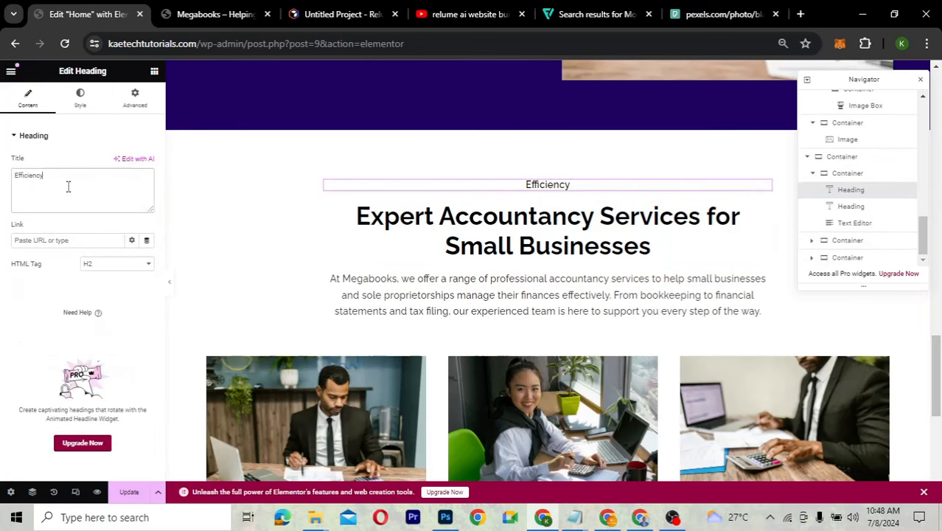
pyautogui.tripleClick(68, 187)
pyautogui.write('Experienced')
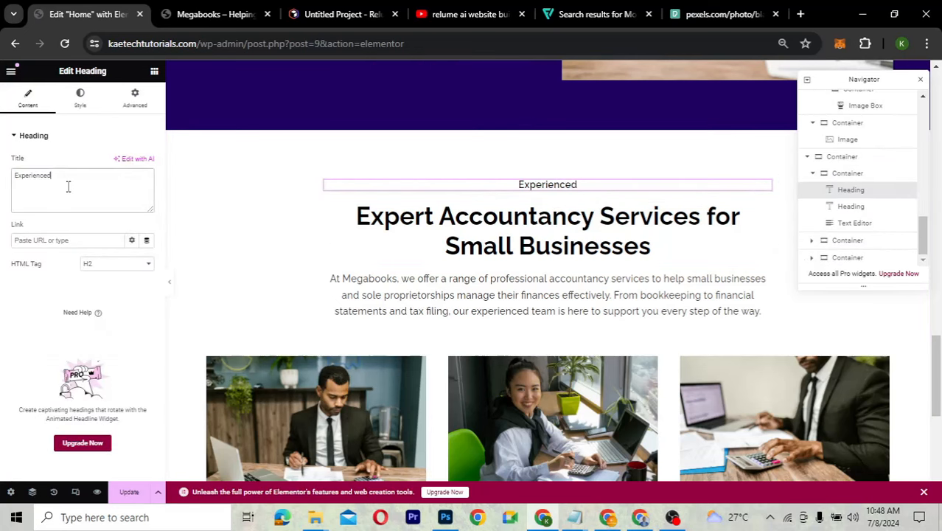
pyautogui.scroll(-1, 546, 226)
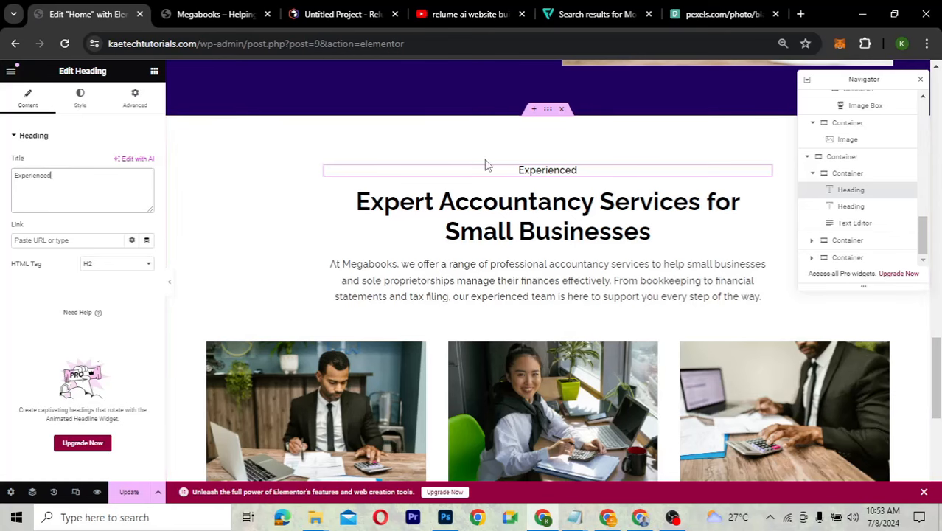
# Copy the section title from the Relume wireframe and replace the pasted section's main heading in Elementor with "Meet Our Team"
pyautogui.click(343, 16)
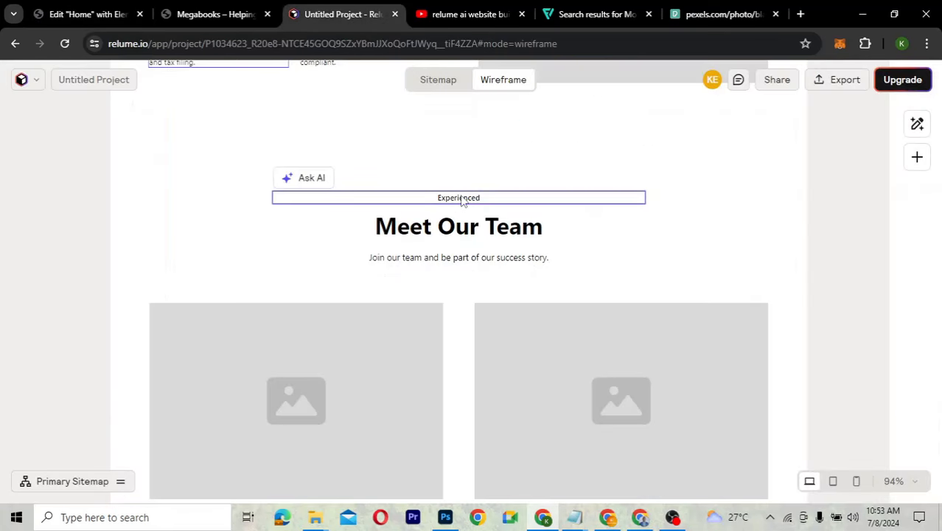
pyautogui.click(101, 14)
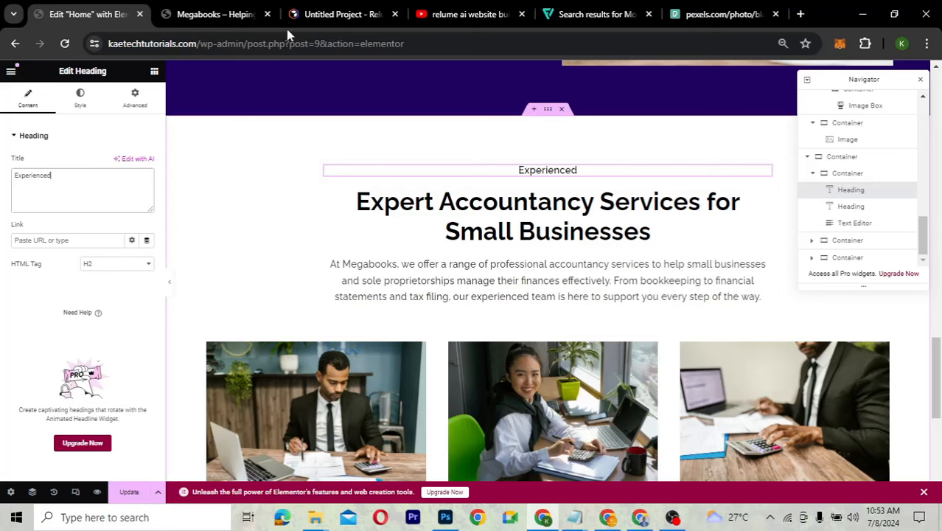
pyautogui.click(336, 15)
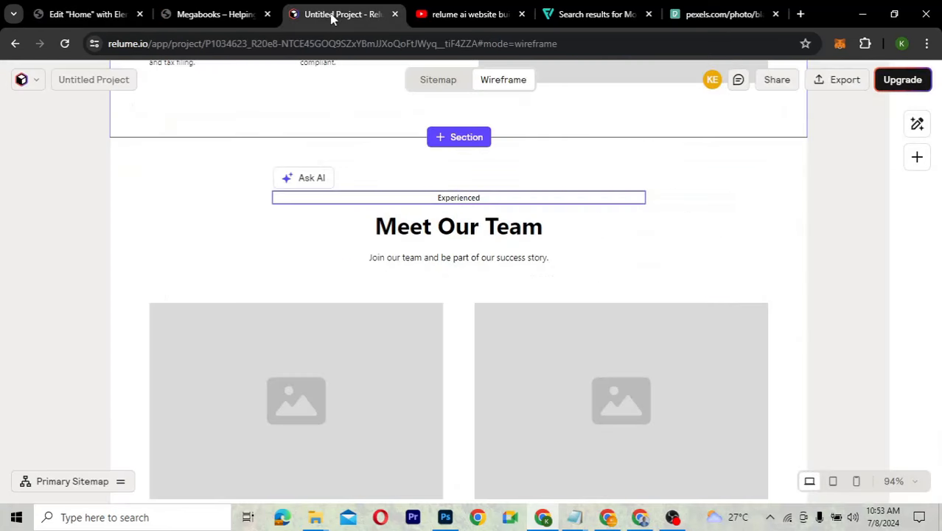
pyautogui.click(471, 232)
pyautogui.click(471, 231)
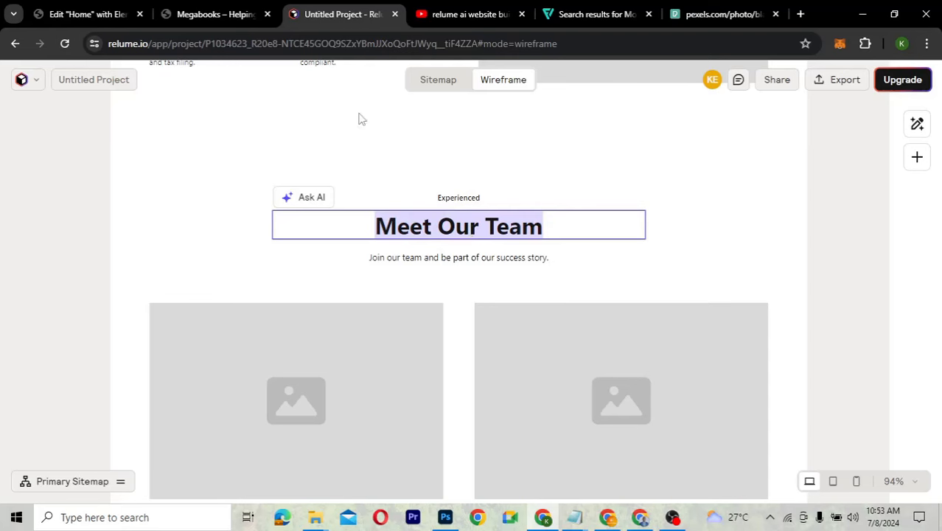
pyautogui.click(81, 14)
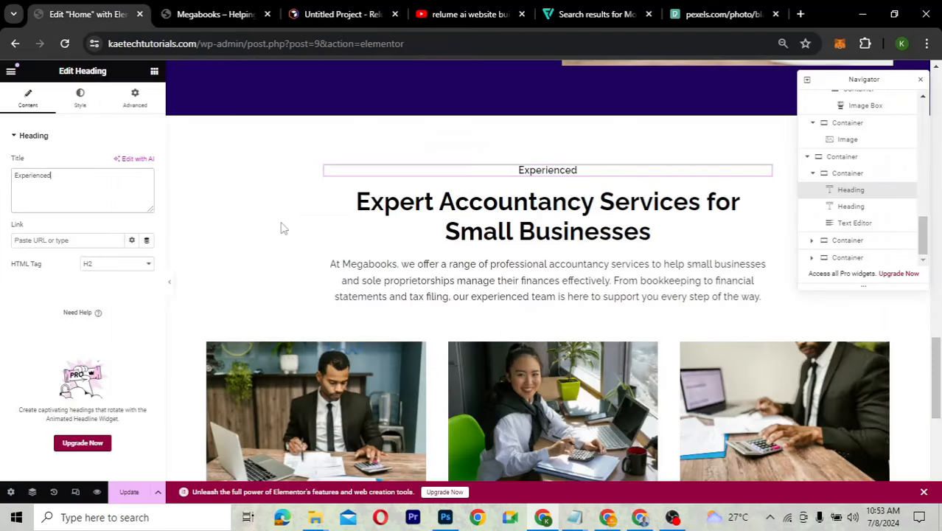
pyautogui.click(465, 226)
pyautogui.click(106, 177)
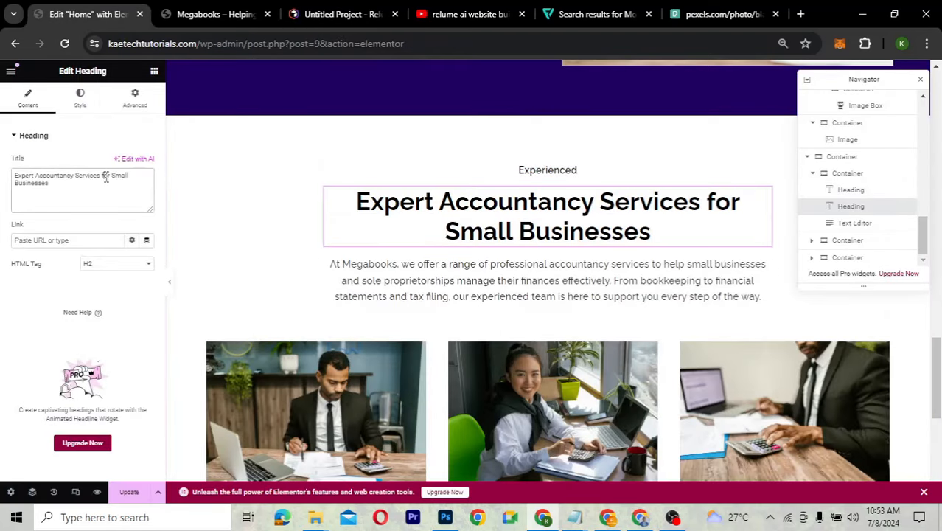
pyautogui.hotkey('ctrl', 'a')
pyautogui.hotkey('ctrl', 'v')
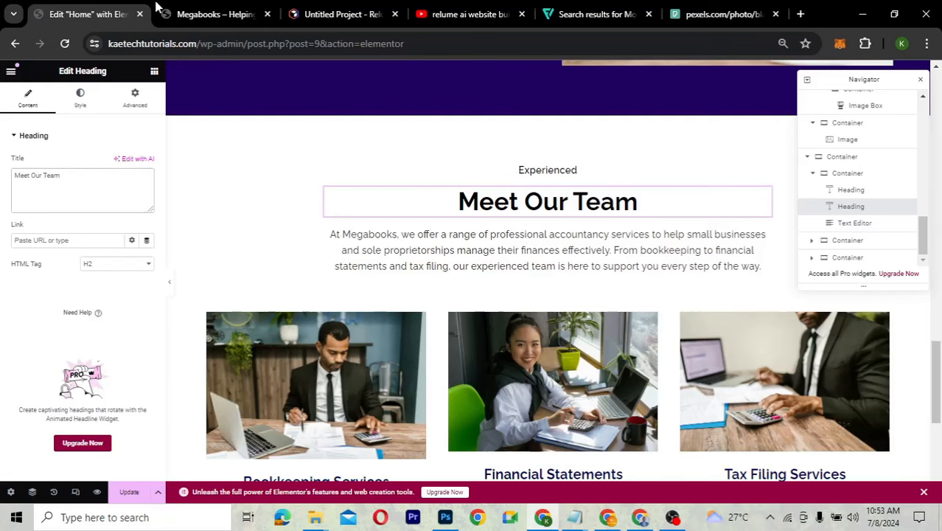
# Replace the paragraph under the Meet Our Team heading with the Relume wireframe text "Join our team and be part of our success story."
pyautogui.click(315, 14)
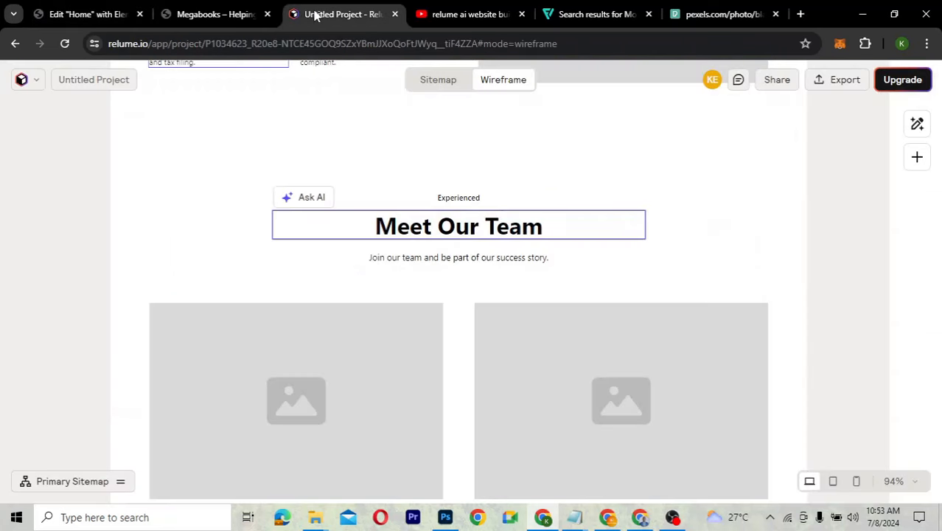
pyautogui.doubleClick(448, 257)
pyautogui.hotkey('ctrl', 'c')
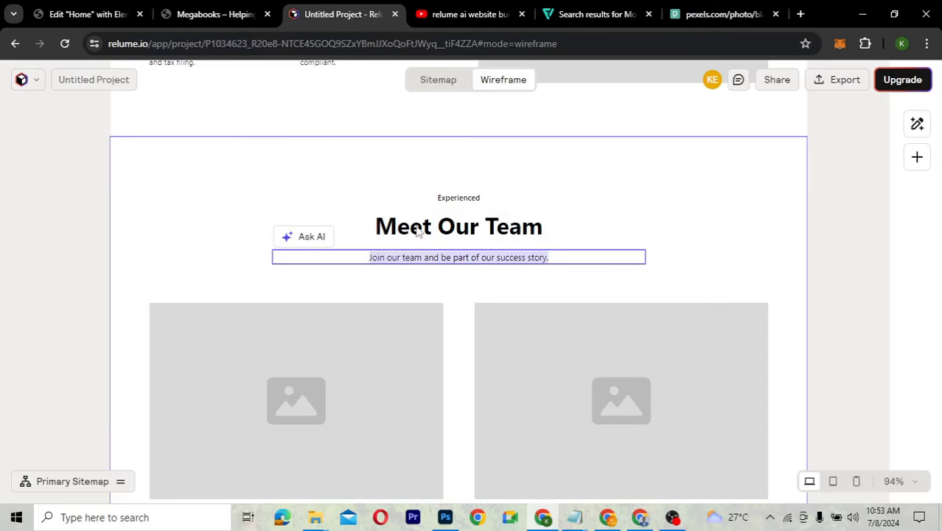
pyautogui.click(103, 16)
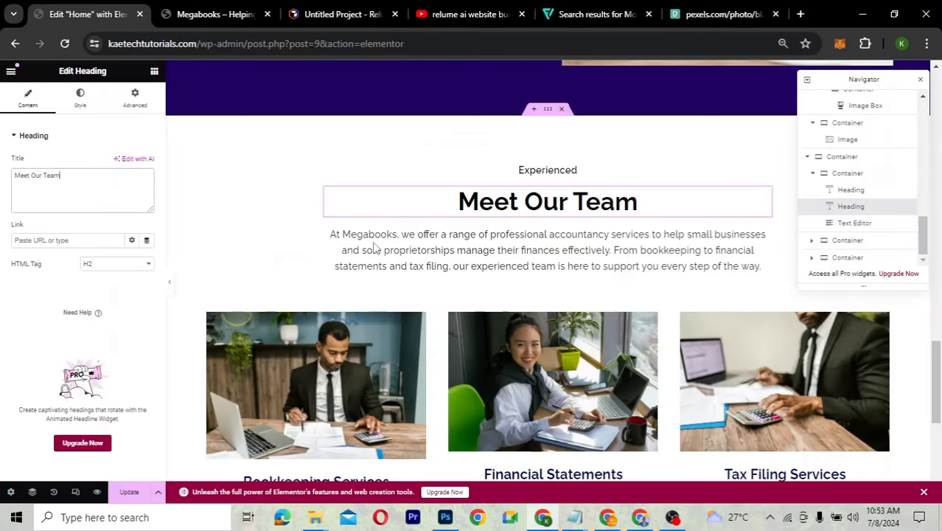
pyautogui.click(416, 246)
pyautogui.click(74, 260)
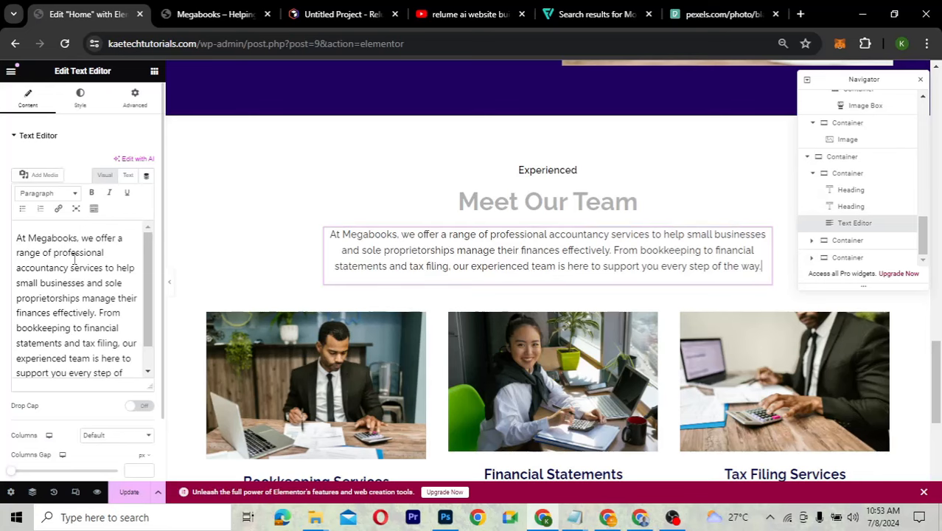
pyautogui.hotkey('ctrl', 'a')
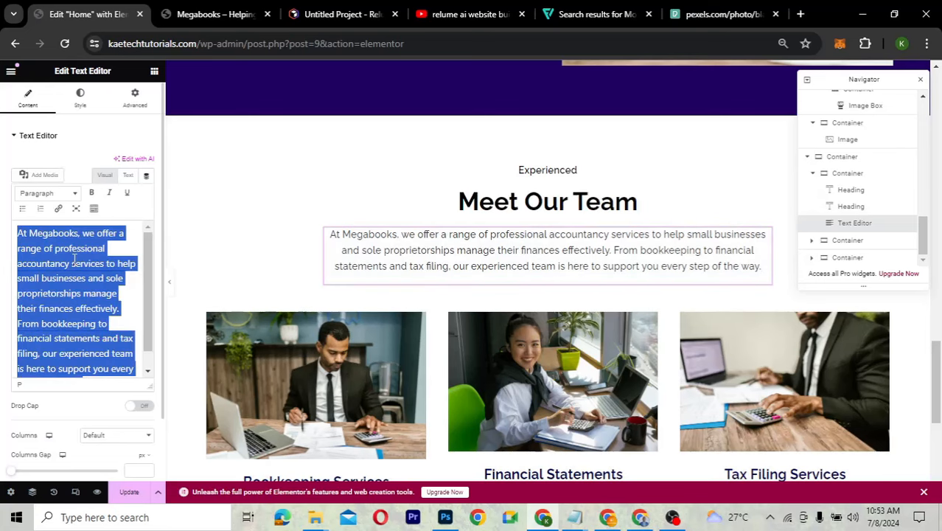
pyautogui.hotkey('ctrl', 'v')
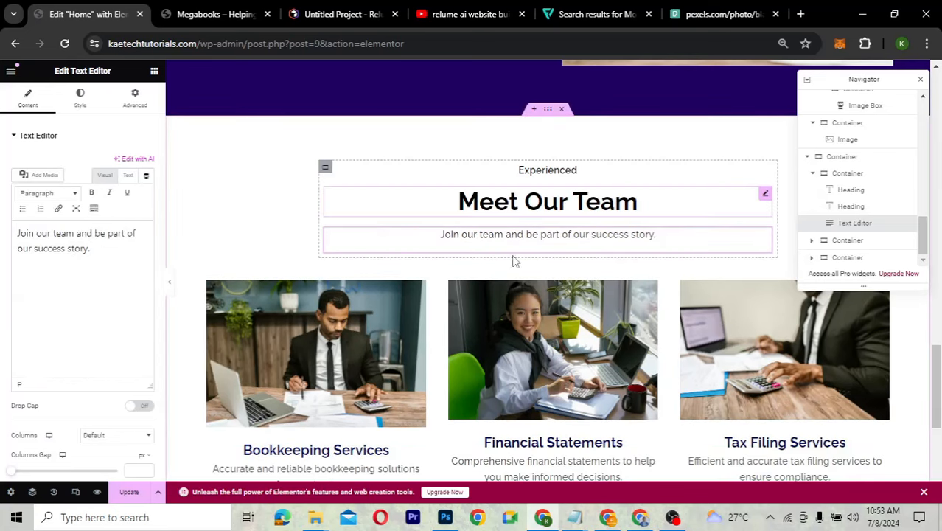
# Delete the Tax Filing Services column container from the Meet Our Team section
pyautogui.scroll(-1, 513, 264)
pyautogui.scroll(-2, 514, 264)
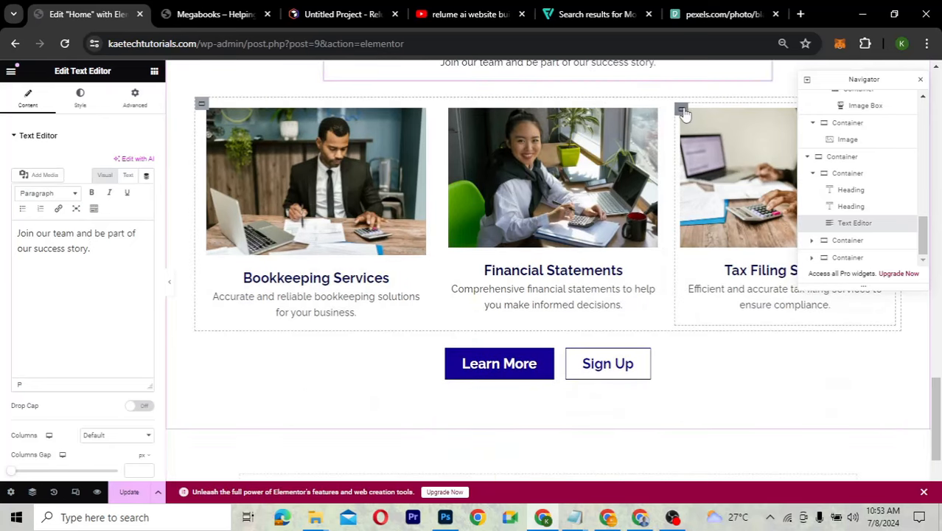
pyautogui.rightClick(682, 110)
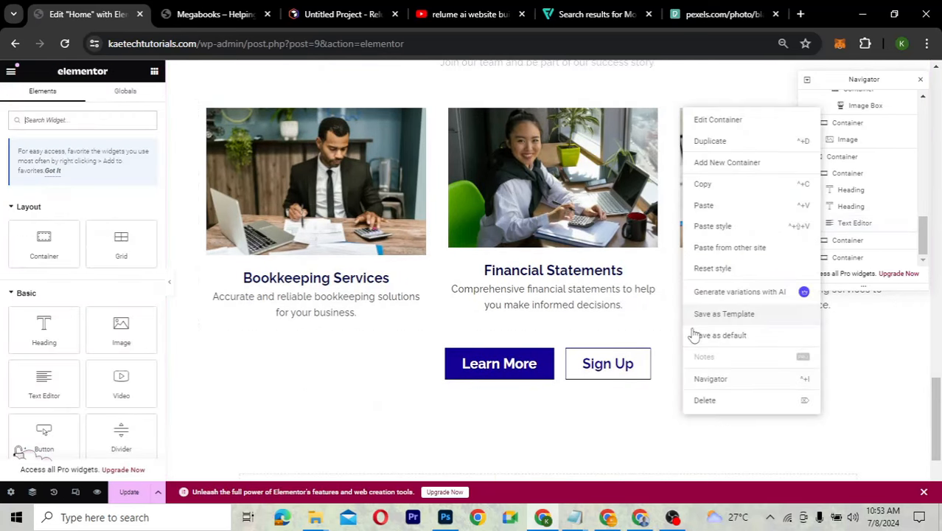
pyautogui.click(721, 402)
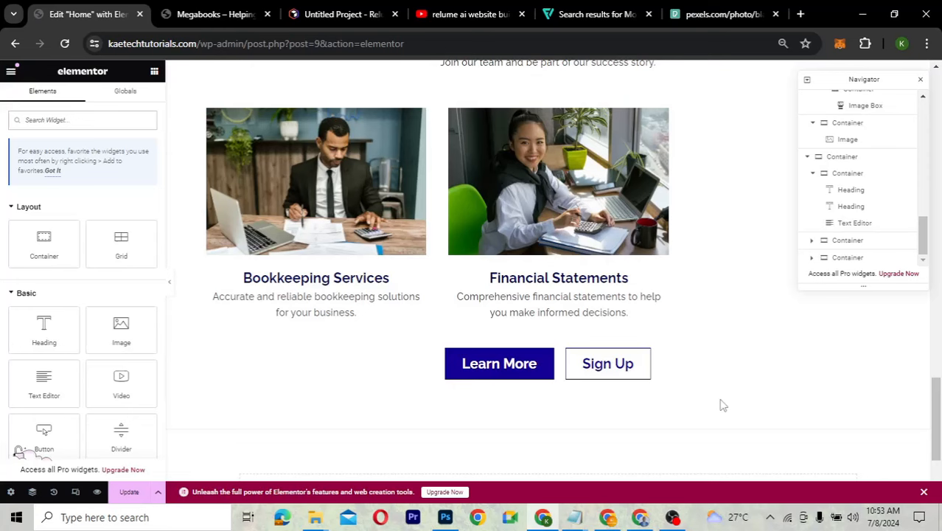
# Set the widths of the Bookkeeping Services and Financial Statements column containers to 50% each
pyautogui.scroll(2, 534, 178)
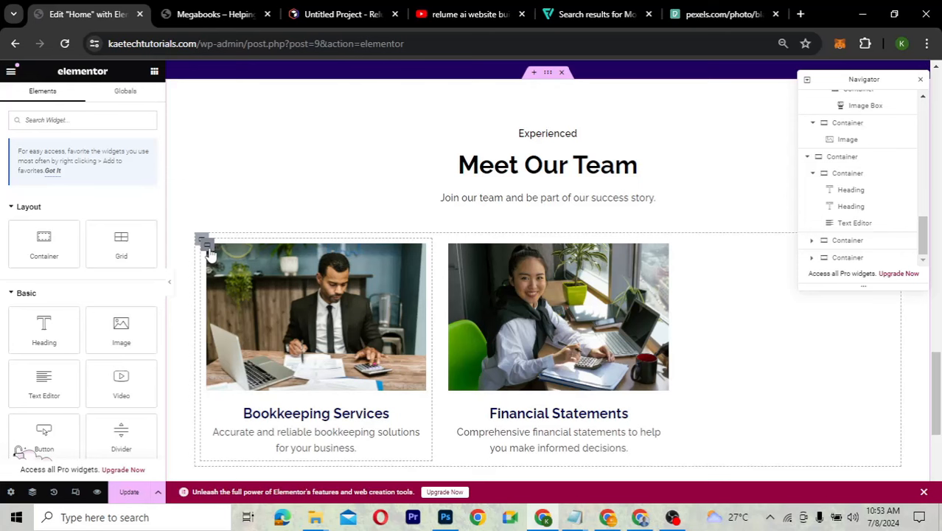
pyautogui.click(208, 249)
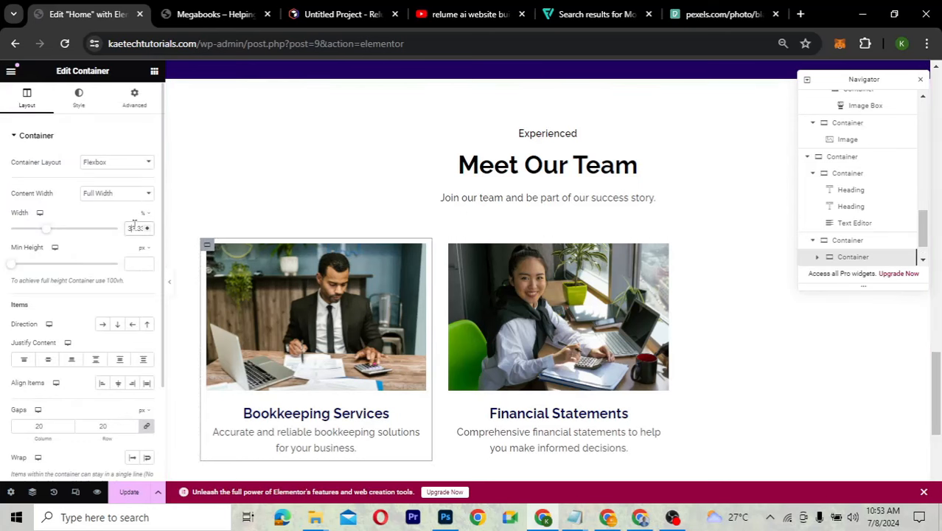
pyautogui.doubleClick(135, 225)
pyautogui.write('50')
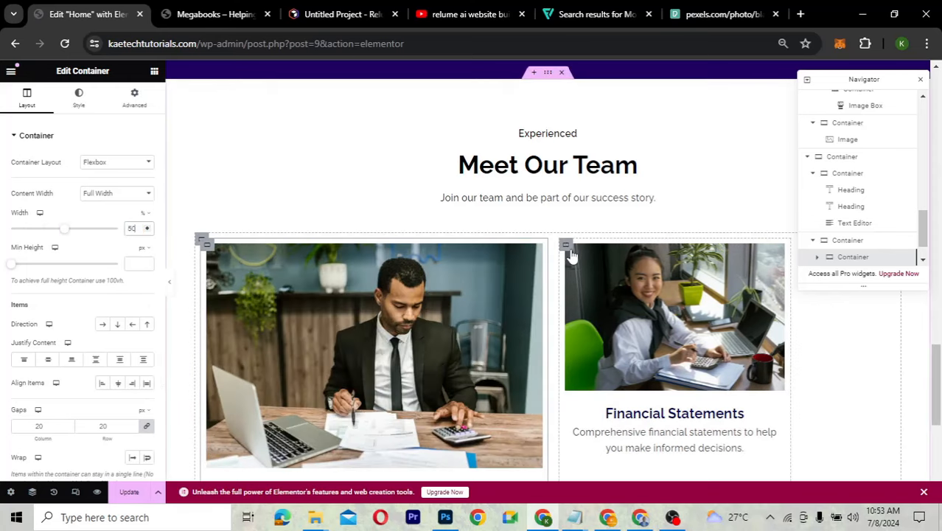
pyautogui.click(564, 246)
pyautogui.doubleClick(139, 228)
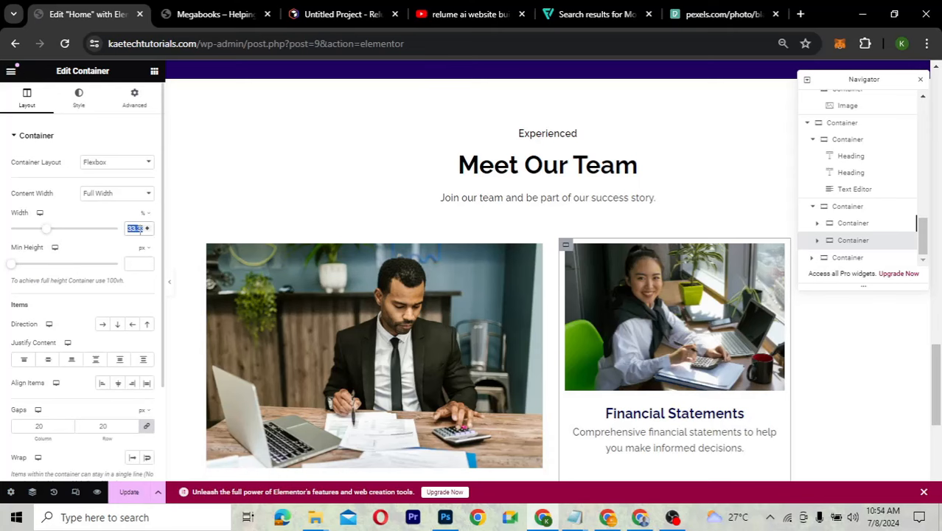
pyautogui.write('50')
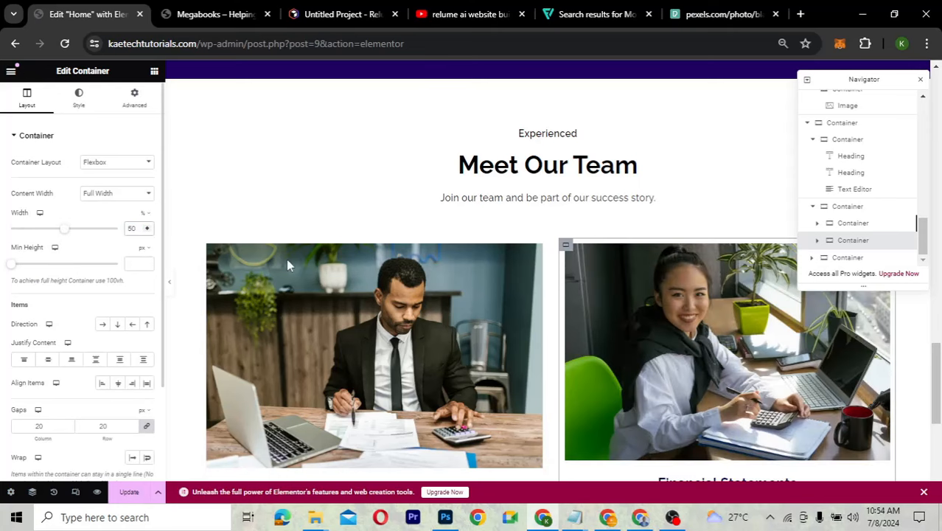
pyautogui.scroll(-3, 526, 261)
pyautogui.scroll(1, 557, 260)
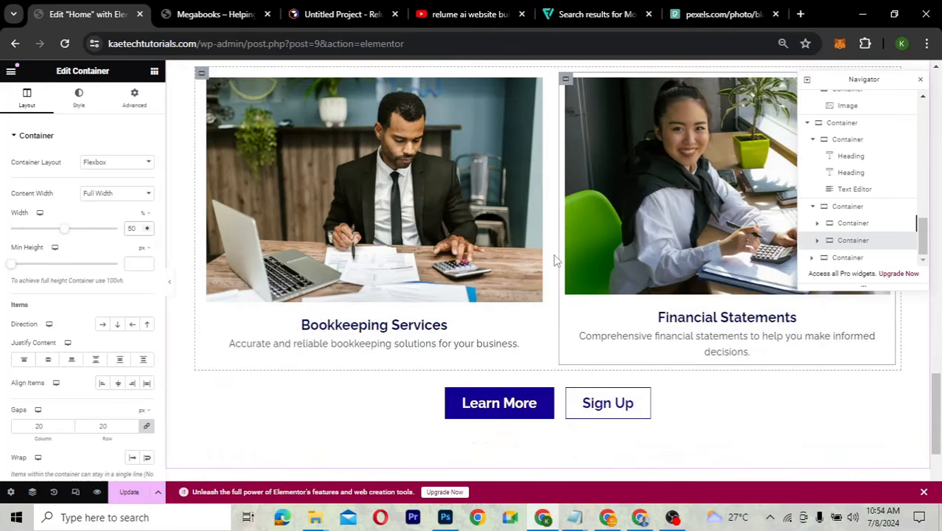
pyautogui.scroll(1, 556, 259)
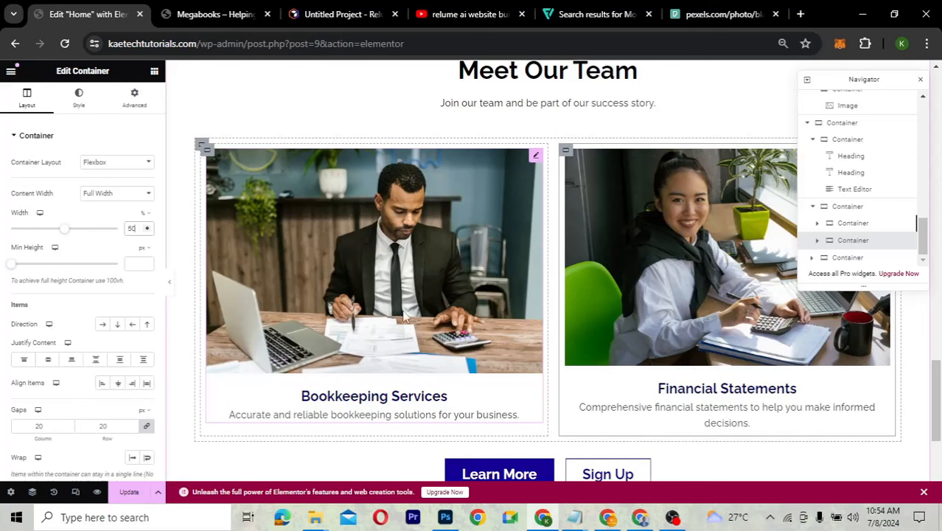
pyautogui.click(201, 147)
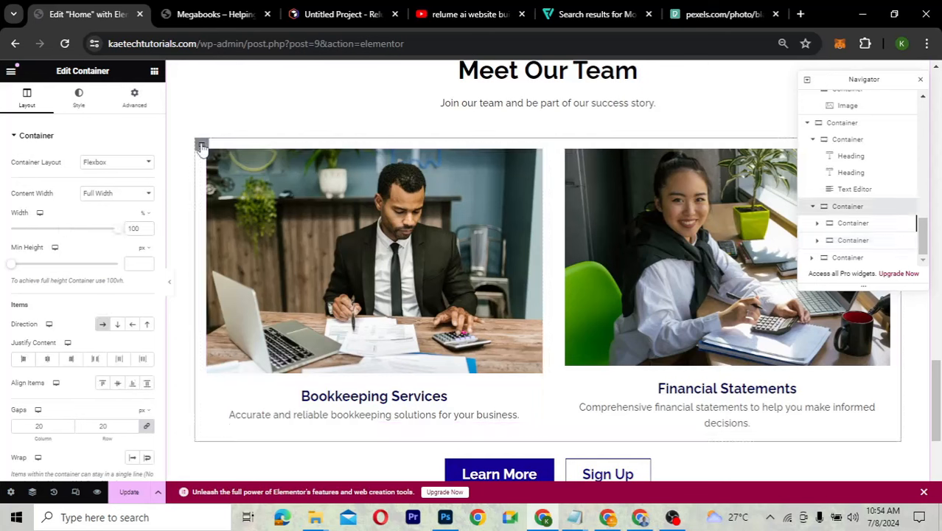
# Replace the Bookkeeping Services image box title with the first team member's name from the Relume wireframe
pyautogui.click(299, 24)
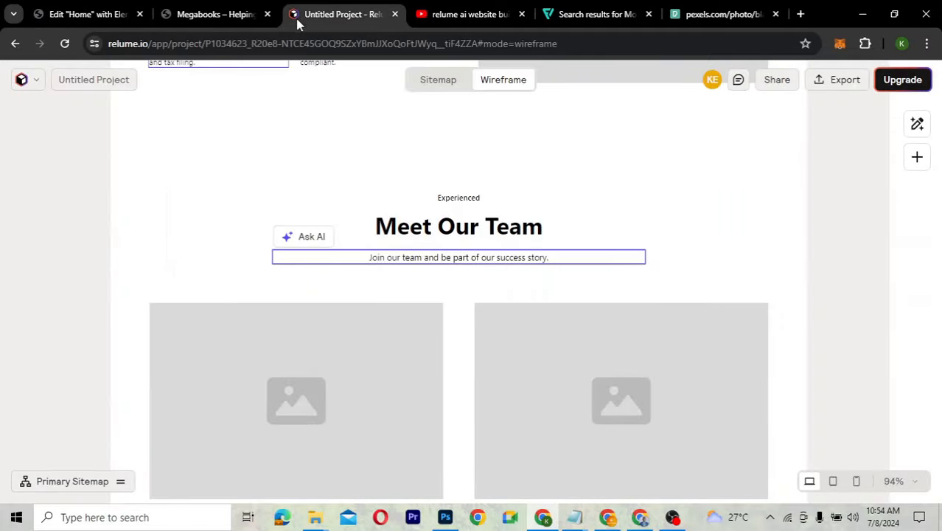
pyautogui.scroll(-1, 508, 194)
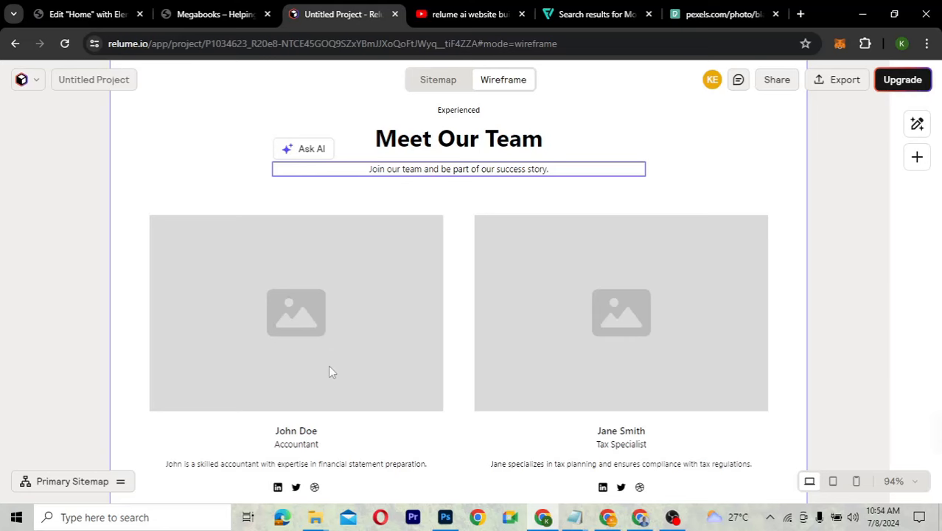
pyautogui.scroll(-1, 329, 371)
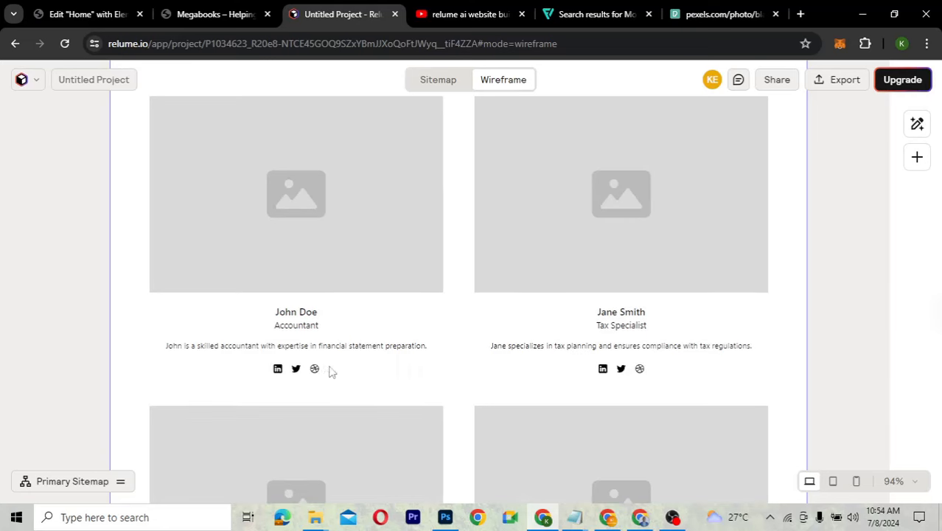
pyautogui.click(301, 315)
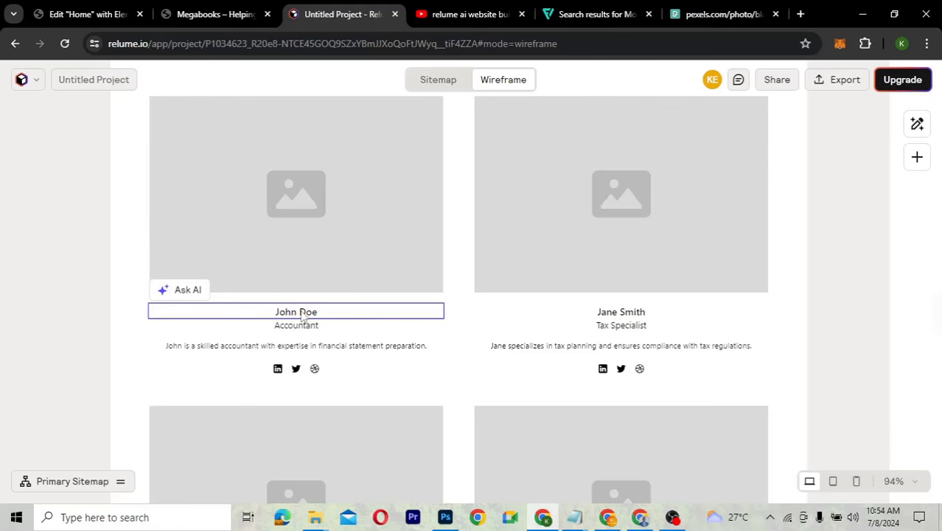
pyautogui.doubleClick(302, 314)
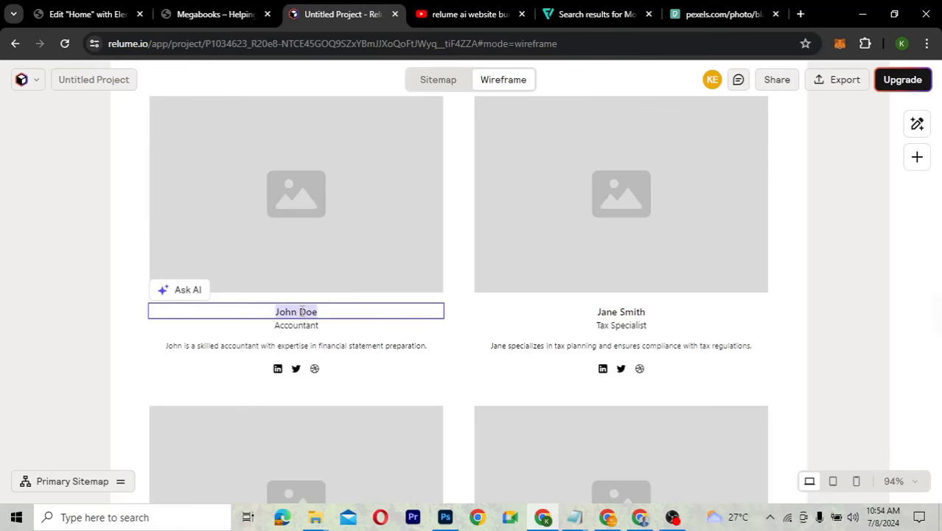
pyautogui.click(97, 14)
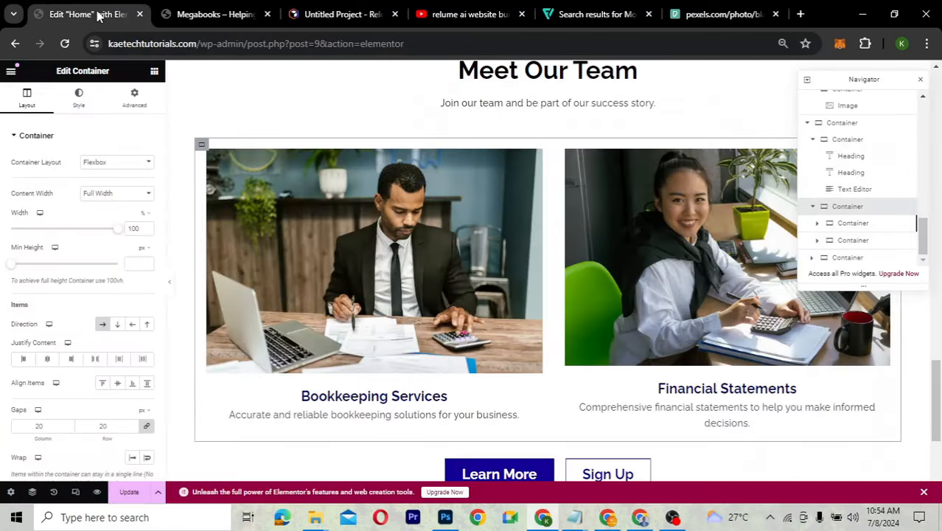
pyautogui.click(367, 403)
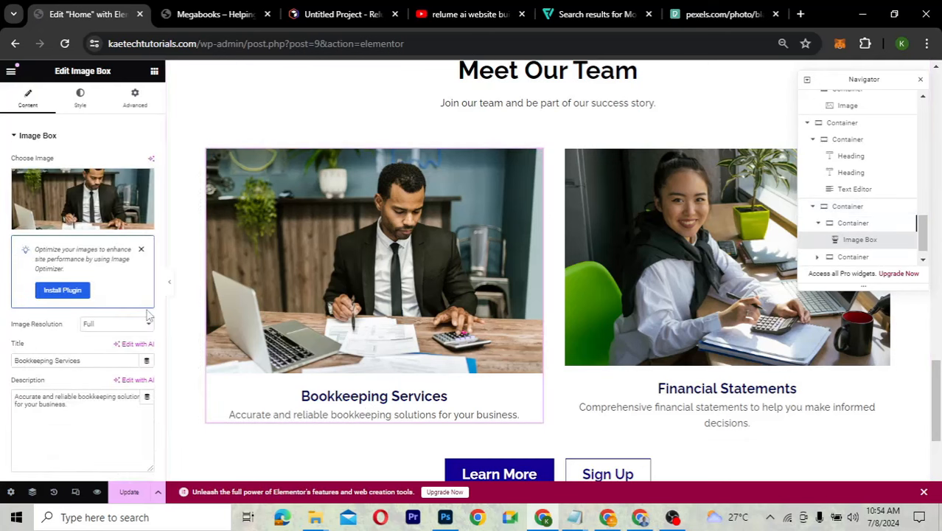
pyautogui.click(92, 362)
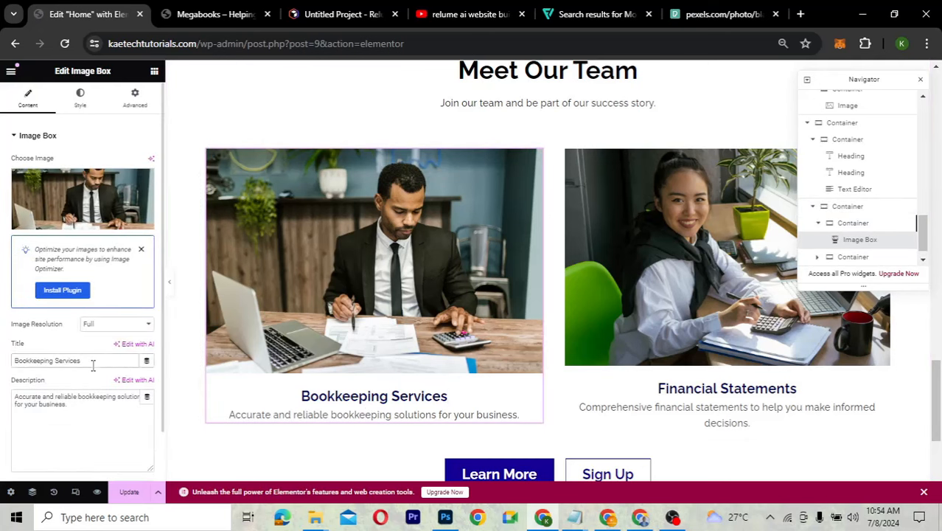
pyautogui.tripleClick(93, 364)
pyautogui.write('John Doe')
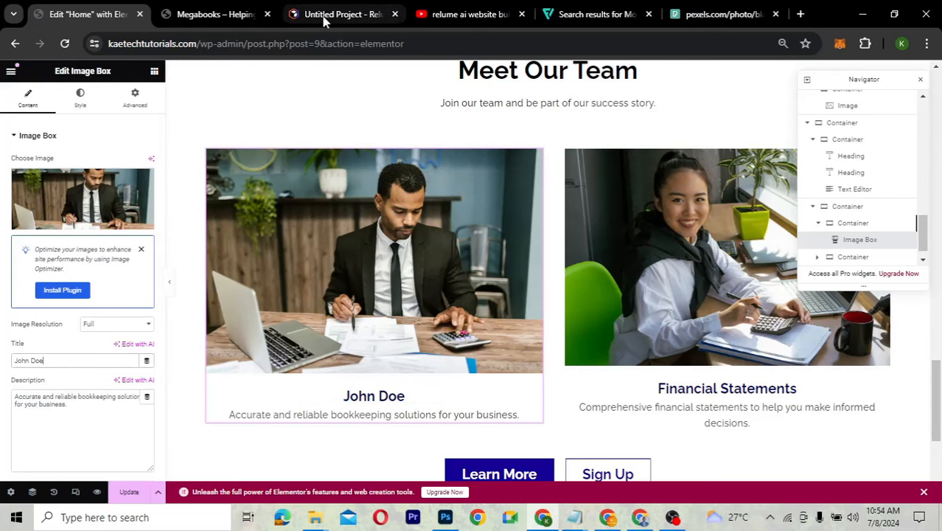
# Copy the first team member's role from the Relume wireframe and replace the first image box's description with "Accountant"
pyautogui.click(302, 16)
pyautogui.click(303, 325)
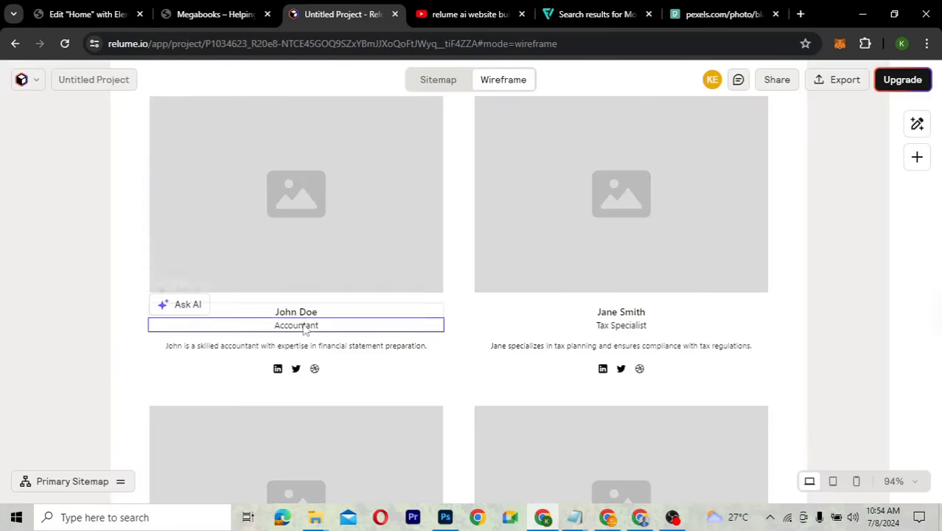
pyautogui.doubleClick(304, 324)
pyautogui.hotkey('ctrl', 'c')
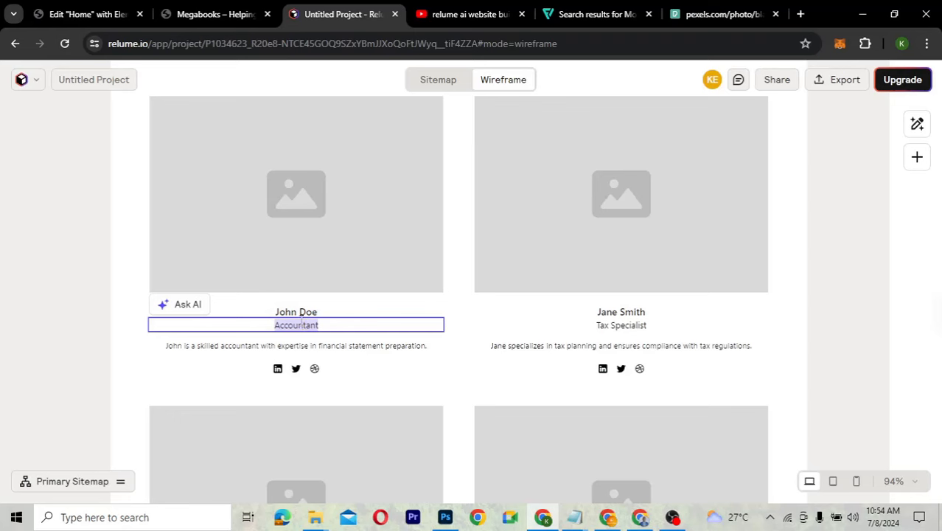
pyautogui.click(93, 16)
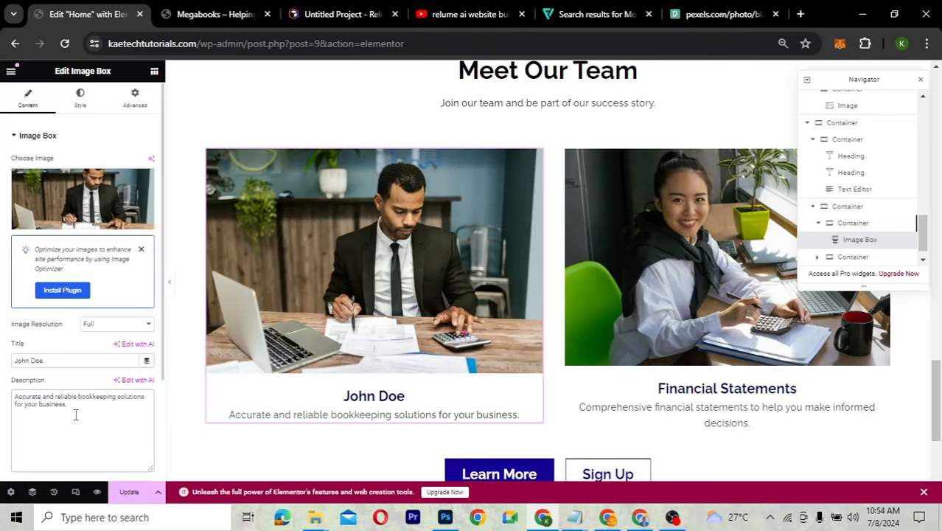
pyautogui.hotkey('ctrl', 'a')
pyautogui.hotkey('ctrl', 'v')
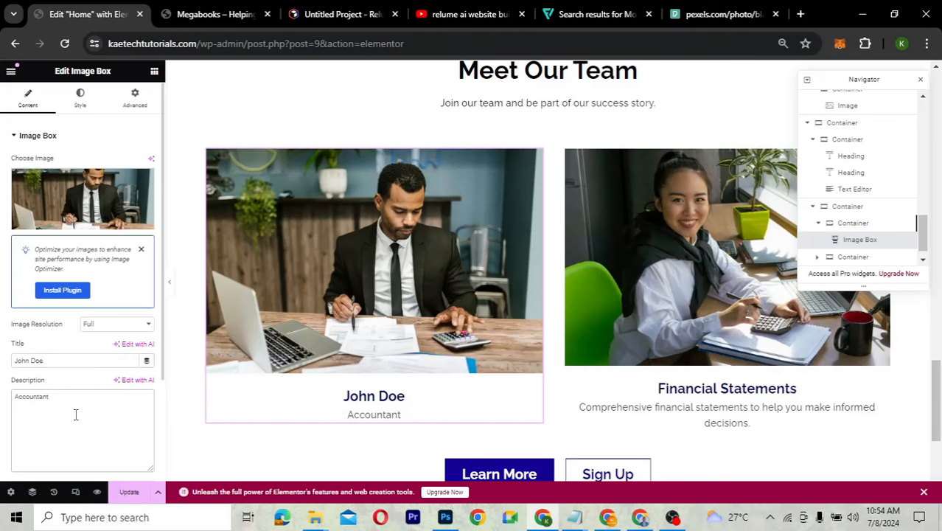
# Copy the text widget under the Meet Our Team heading and paste it below the first team member's image box
pyautogui.scroll(-2, 380, 441)
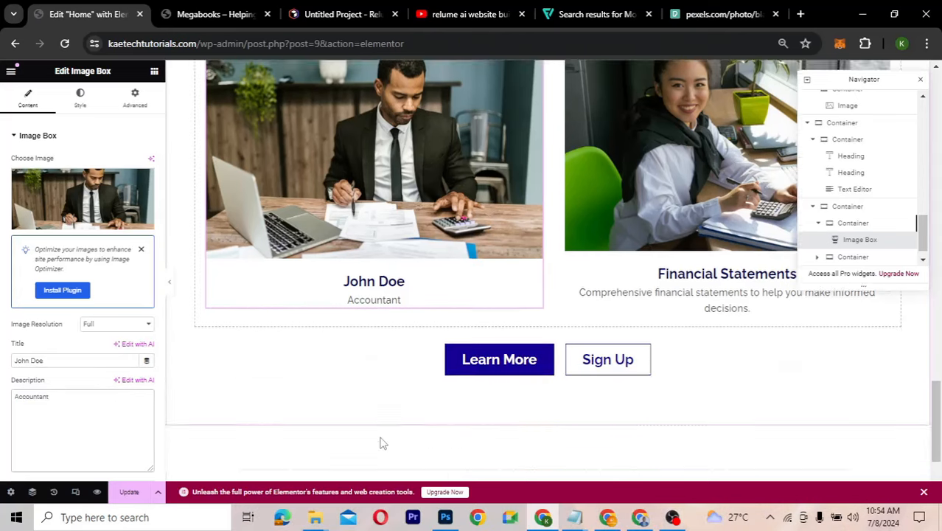
pyautogui.scroll(1, 380, 442)
pyautogui.scroll(1, 381, 442)
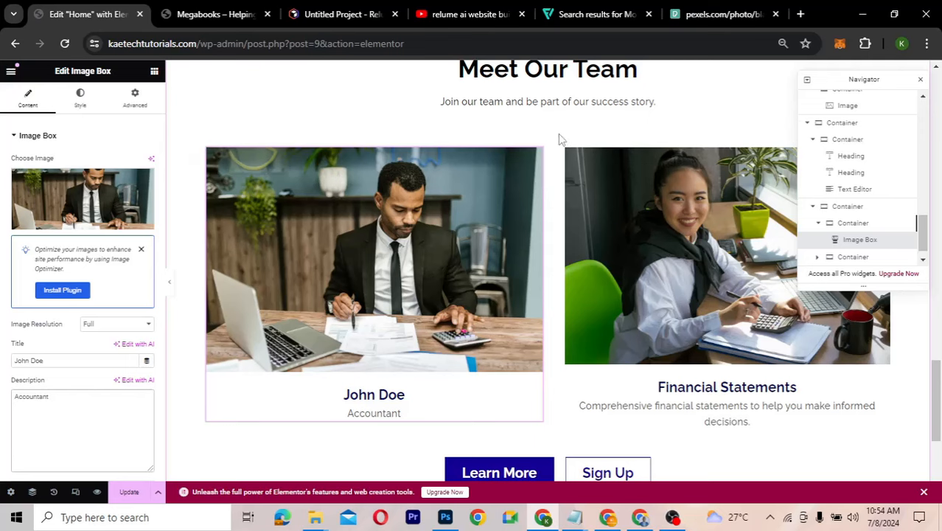
pyautogui.rightClick(560, 109)
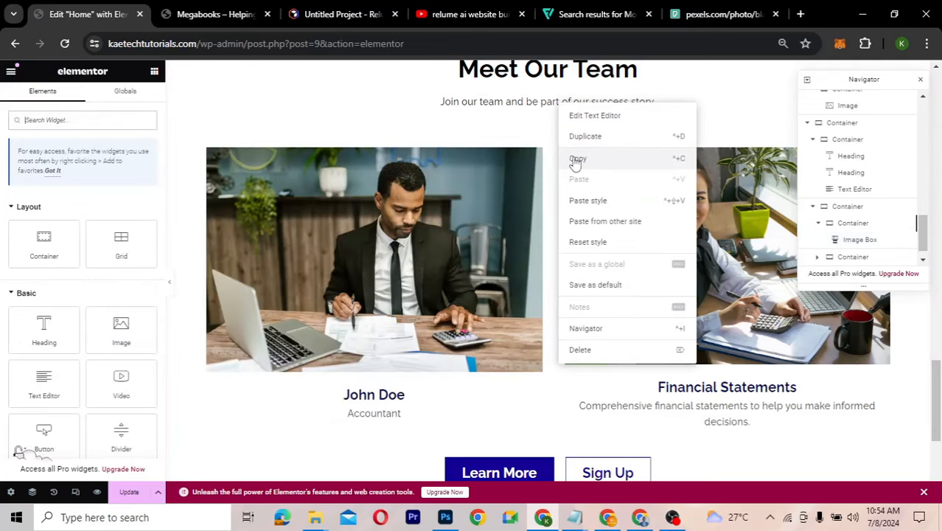
pyautogui.click(575, 162)
pyautogui.rightClick(339, 399)
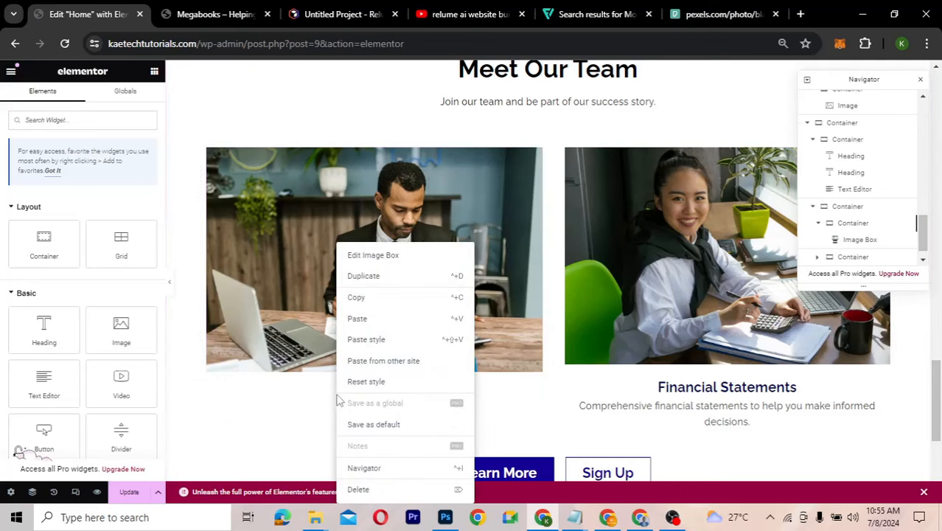
pyautogui.click(362, 318)
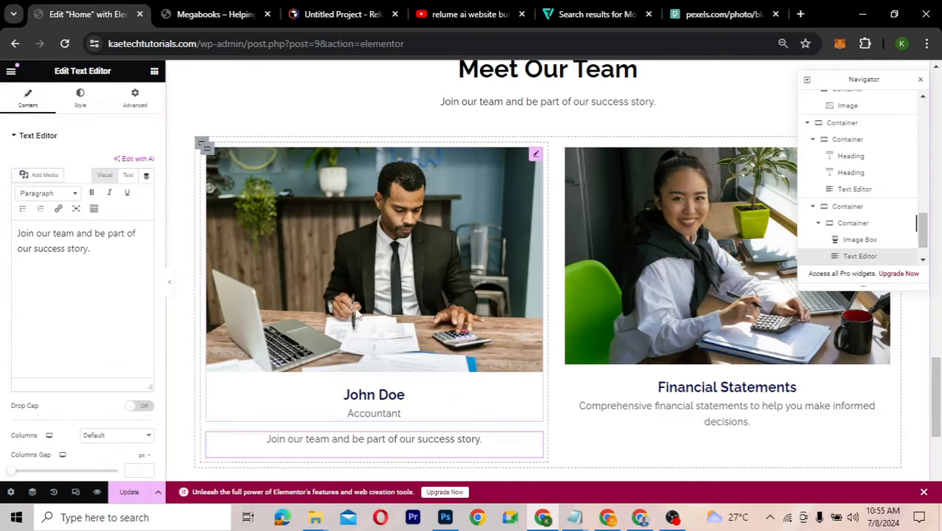
# Replace the pasted paragraph below the Accountant image box with the first team member's bio from the Relume wireframe
pyautogui.scroll(-1, 413, 422)
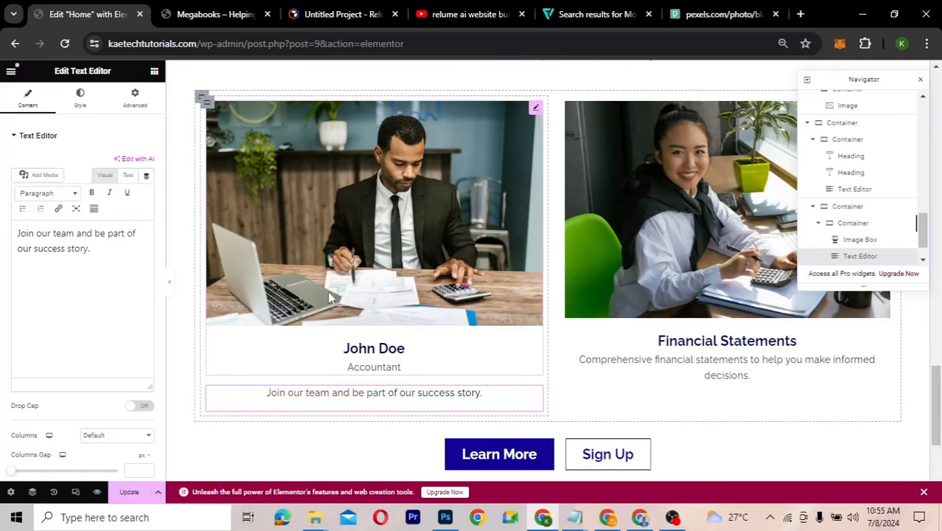
pyautogui.click(348, 22)
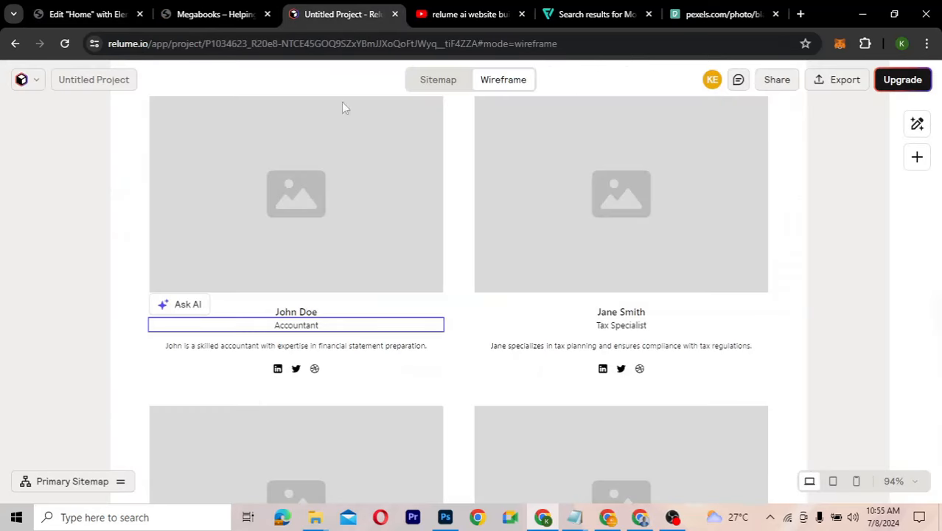
pyautogui.tripleClick(320, 343)
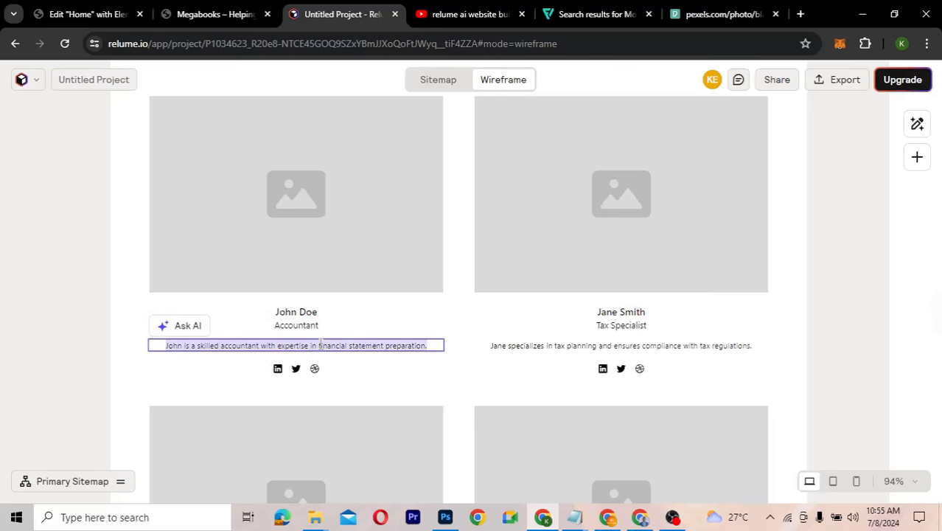
pyautogui.click(105, 15)
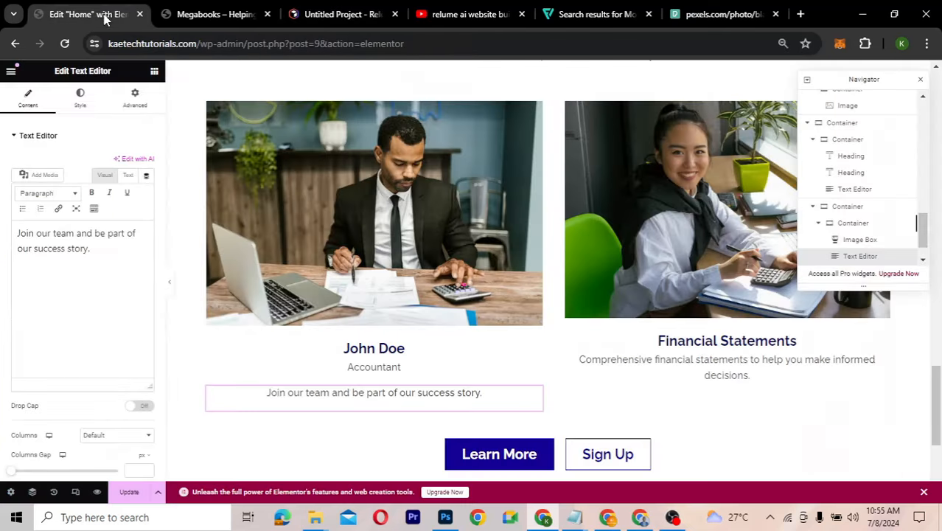
pyautogui.tripleClick(104, 252)
pyautogui.hotkey('ctrl', 'v')
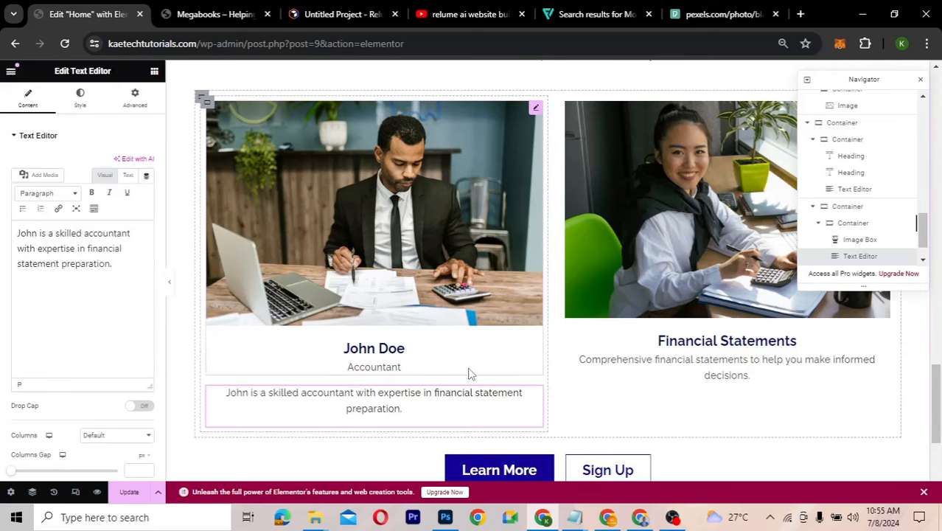
# Compare the first team member's column with the Relume wireframe's team section, including the social icons and the We're hiring block
pyautogui.scroll(-1, 467, 374)
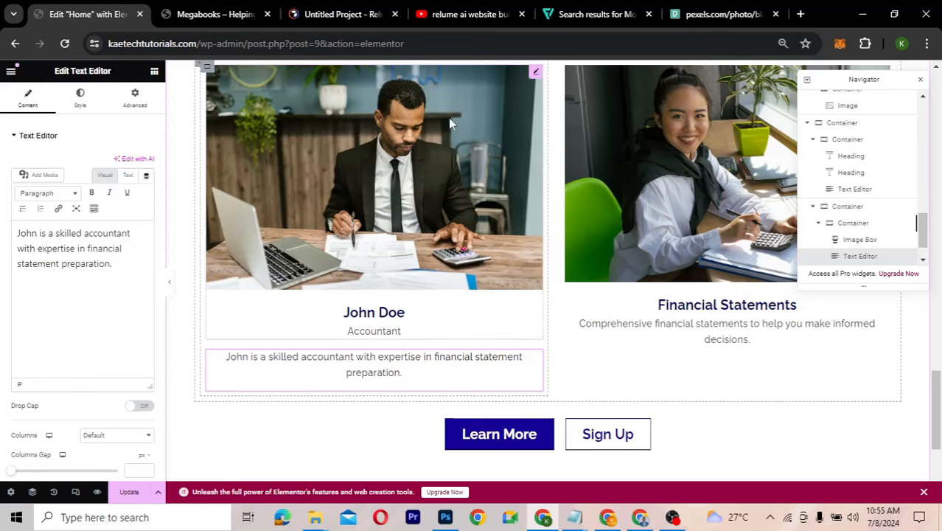
pyautogui.click(360, 26)
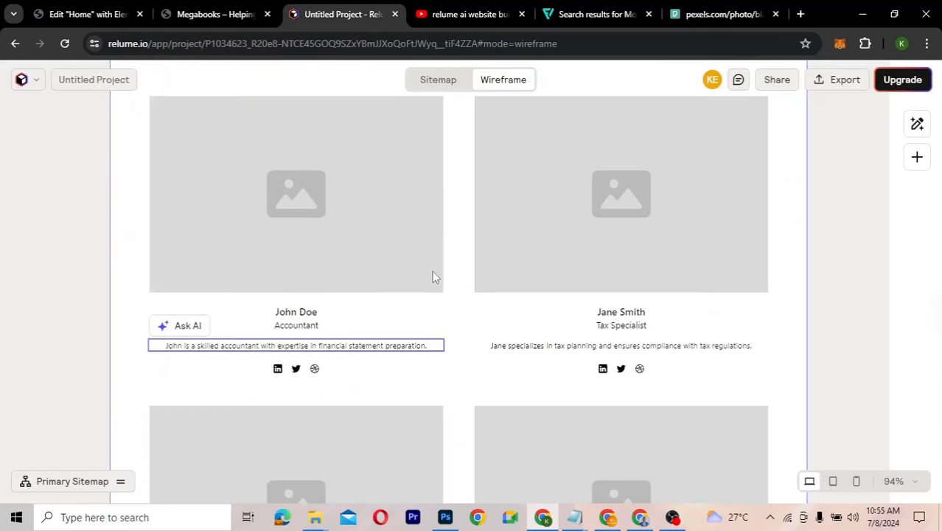
pyautogui.scroll(-9, 433, 276)
pyautogui.scroll(2, 434, 278)
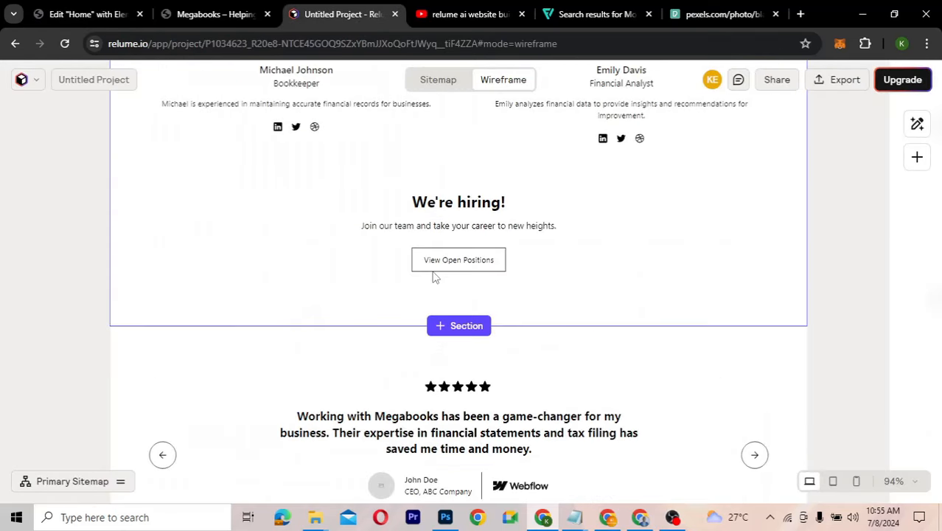
pyautogui.scroll(1, 434, 277)
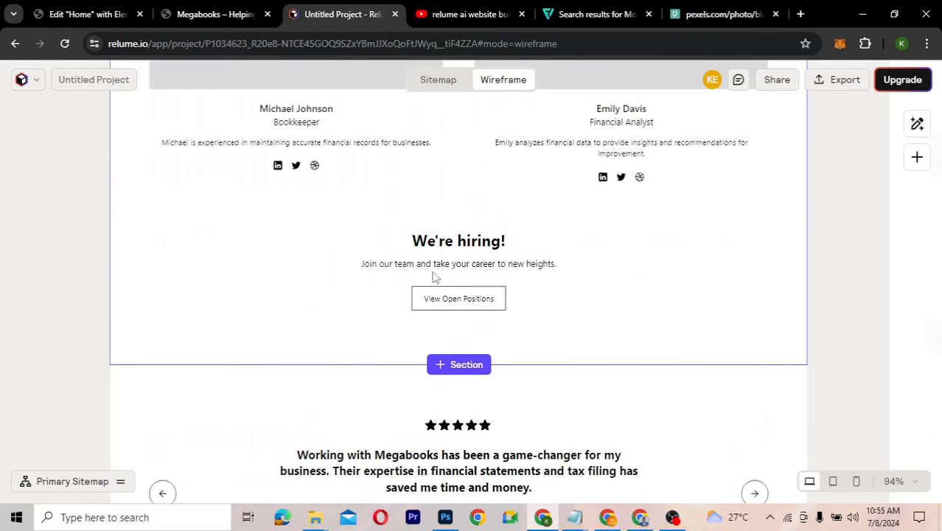
pyautogui.click(101, 19)
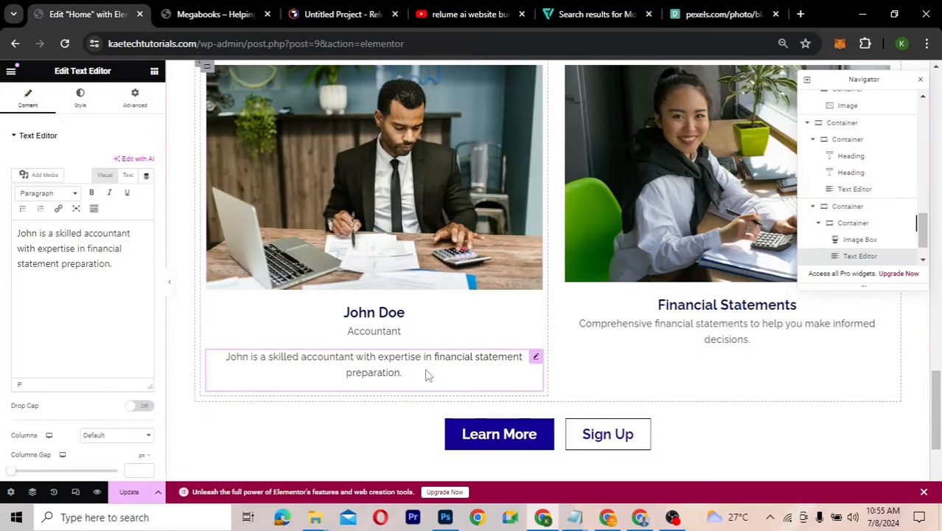
pyautogui.click(330, 15)
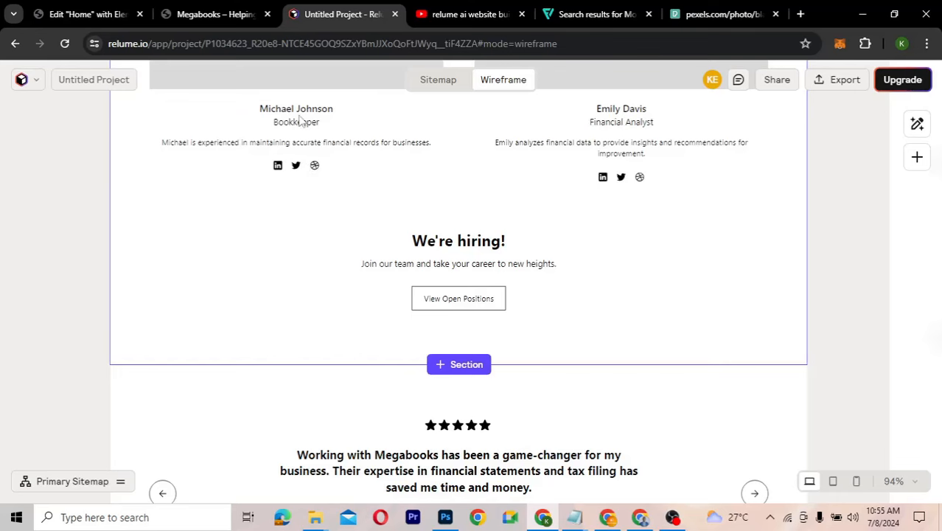
pyautogui.click(92, 15)
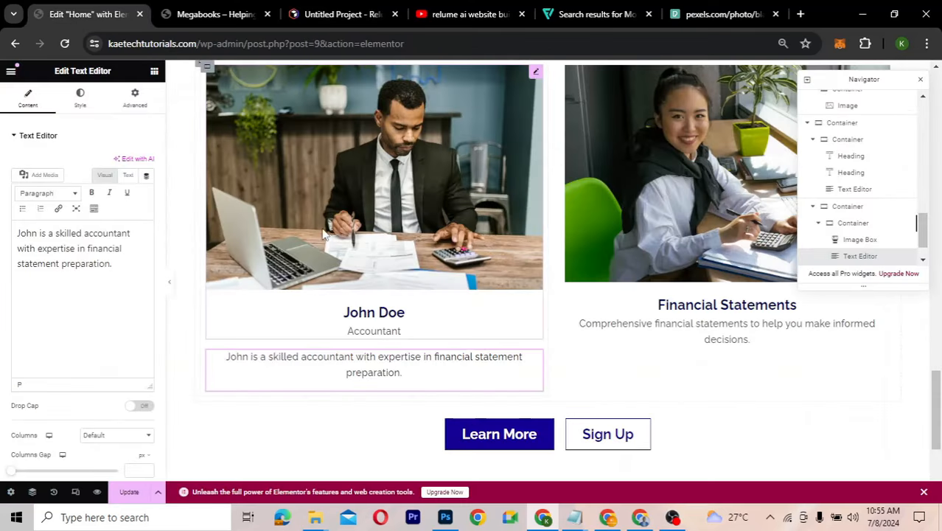
# Find the Social Icons widget and add it below the first team member's bio
pyautogui.click(155, 70)
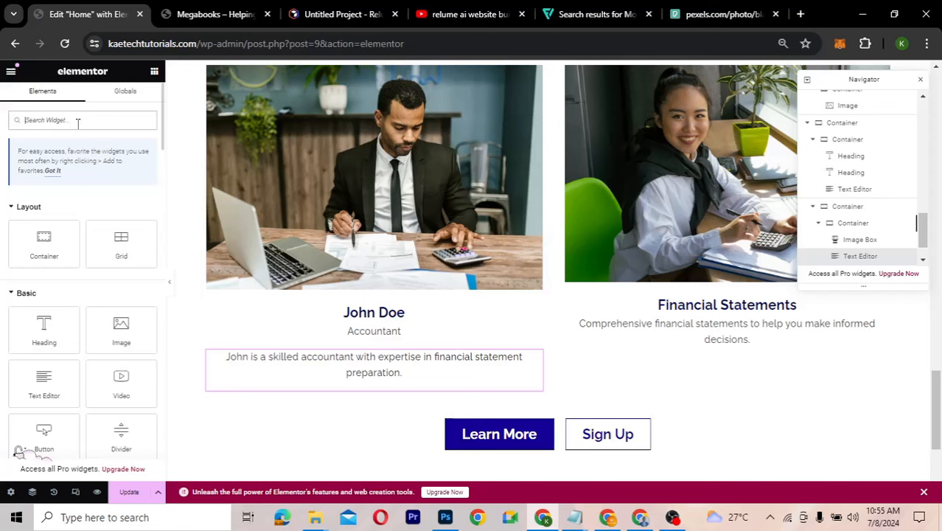
pyautogui.write('co')
pyautogui.press('BackSpace')
pyautogui.press('BackSpace')
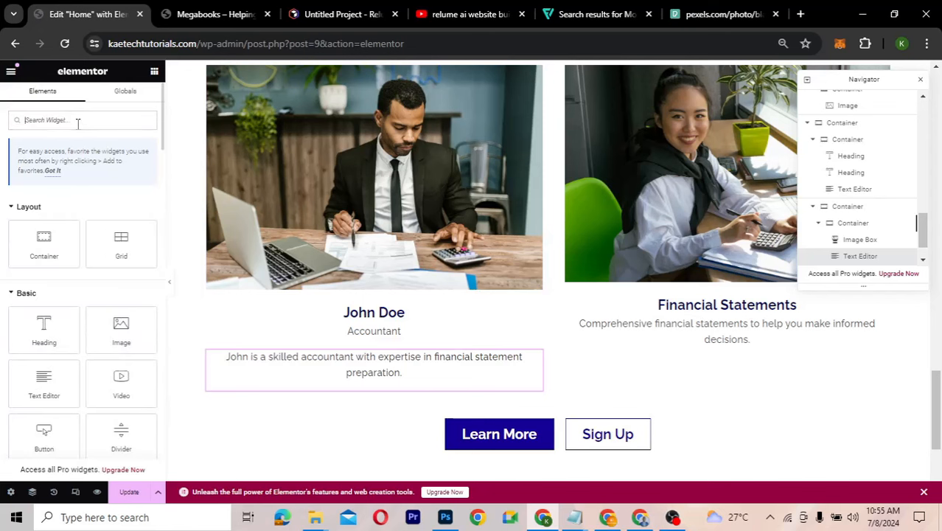
pyautogui.write('o')
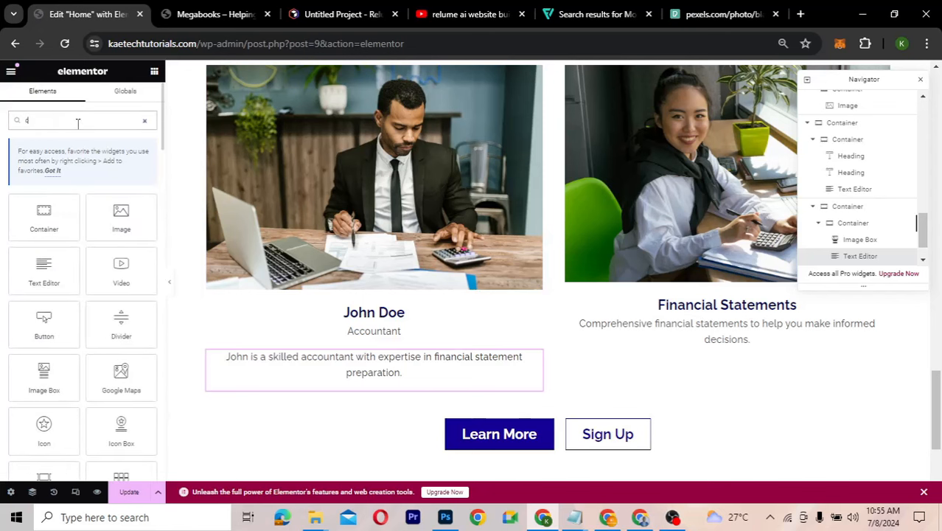
pyautogui.write('c')
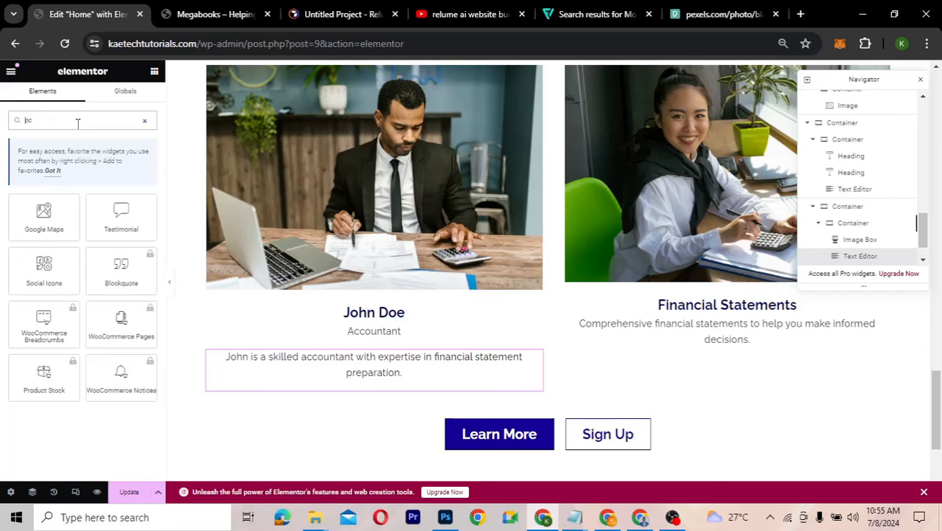
pyautogui.write('s')
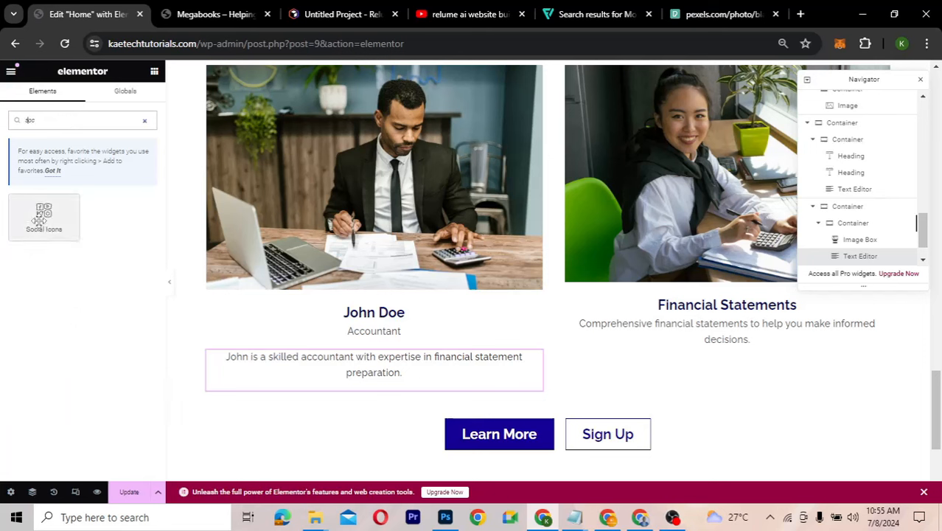
pyautogui.moveTo(38, 220); pyautogui.dragTo(338, 370)
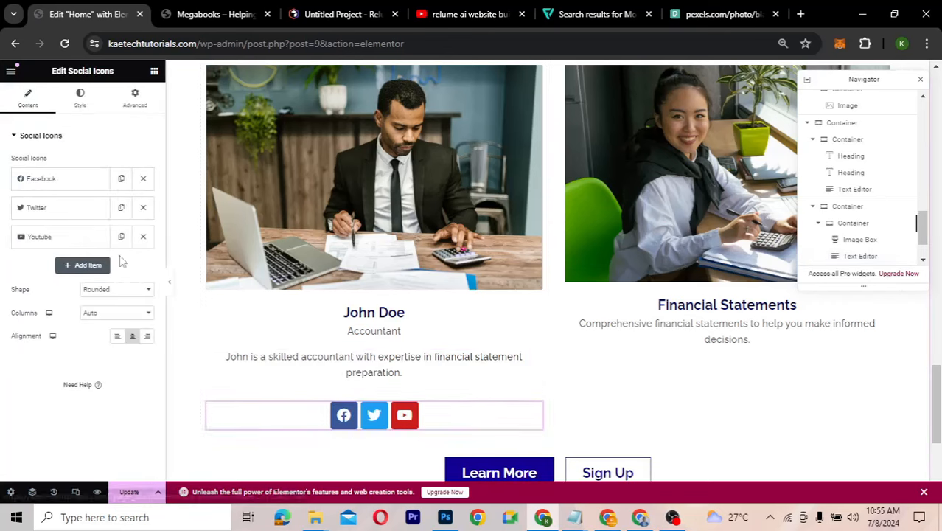
# Switch the social icons to custom colouring and set their primary color to the global "blue"
pyautogui.click(81, 103)
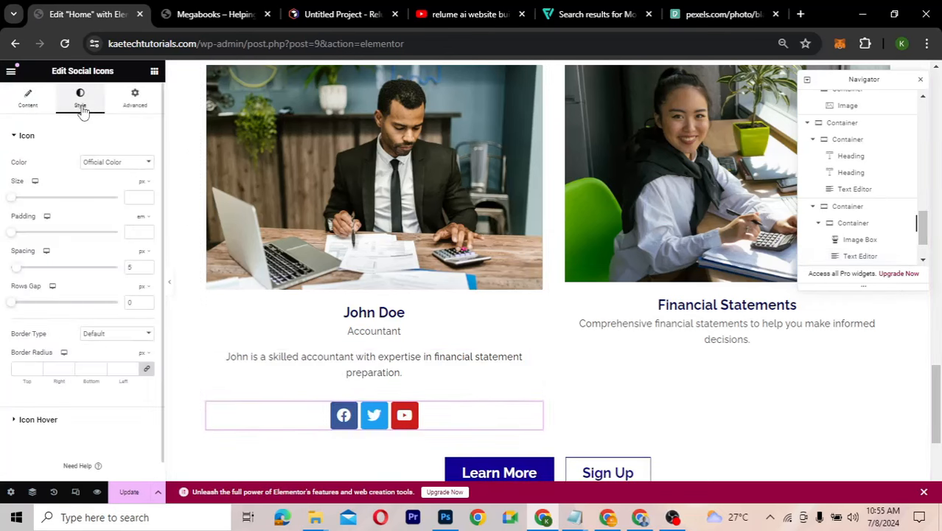
pyautogui.click(119, 165)
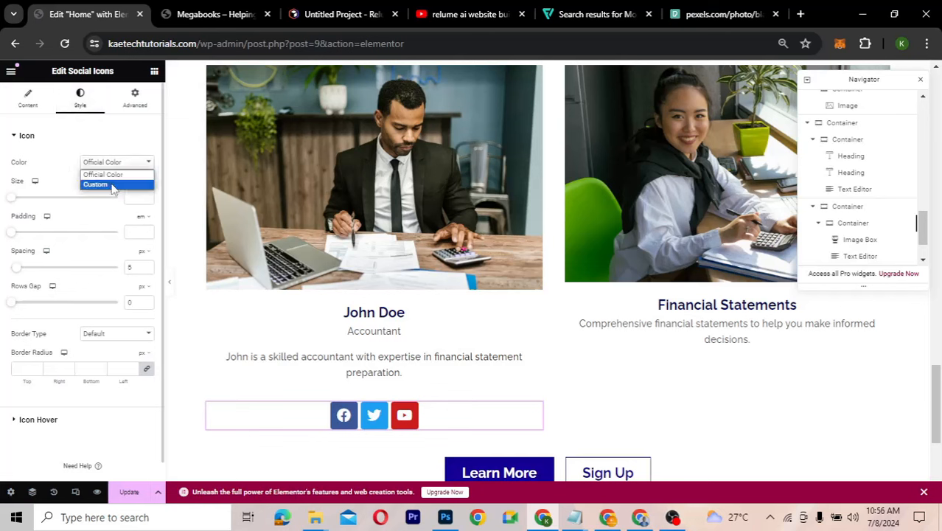
pyautogui.click(113, 185)
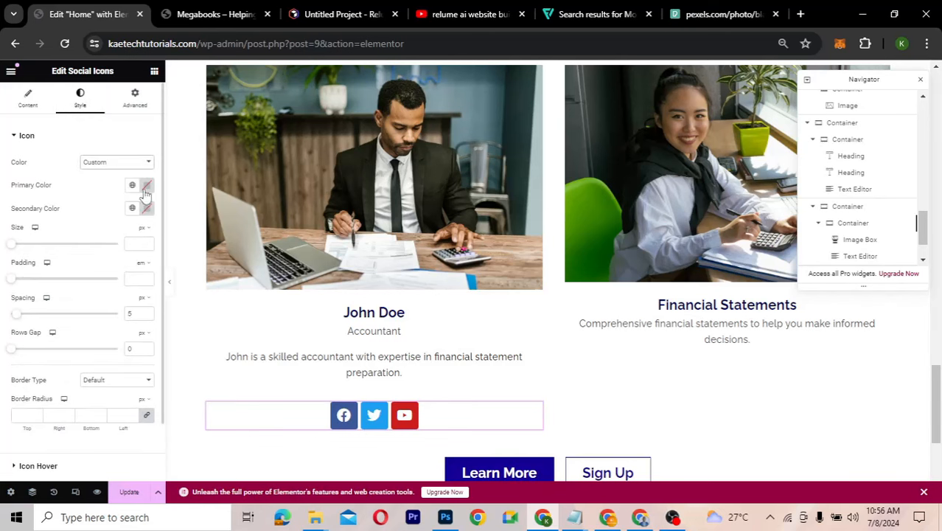
pyautogui.click(131, 185)
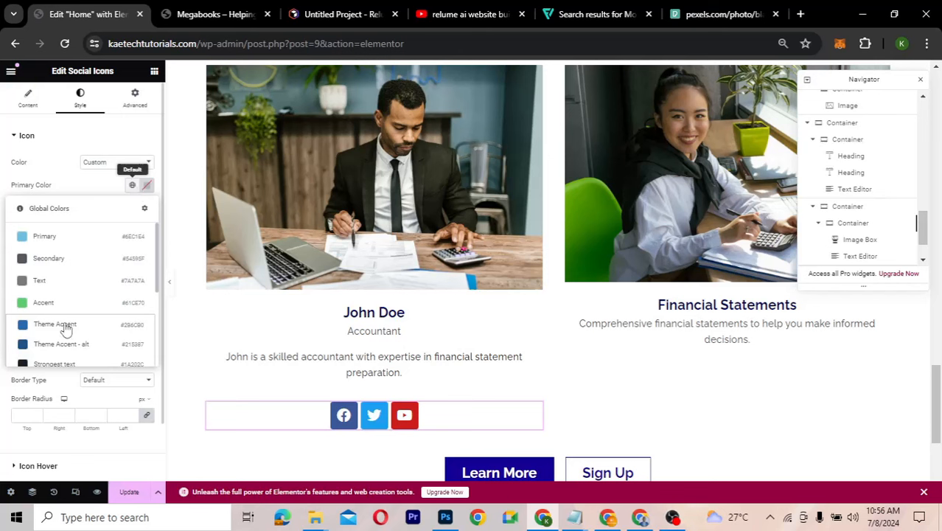
pyautogui.scroll(-5, 65, 333)
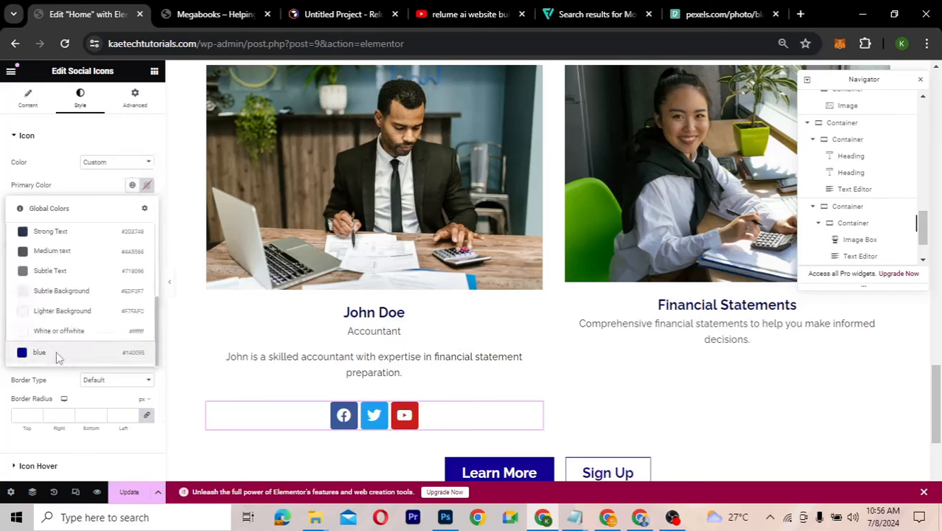
pyautogui.click(58, 355)
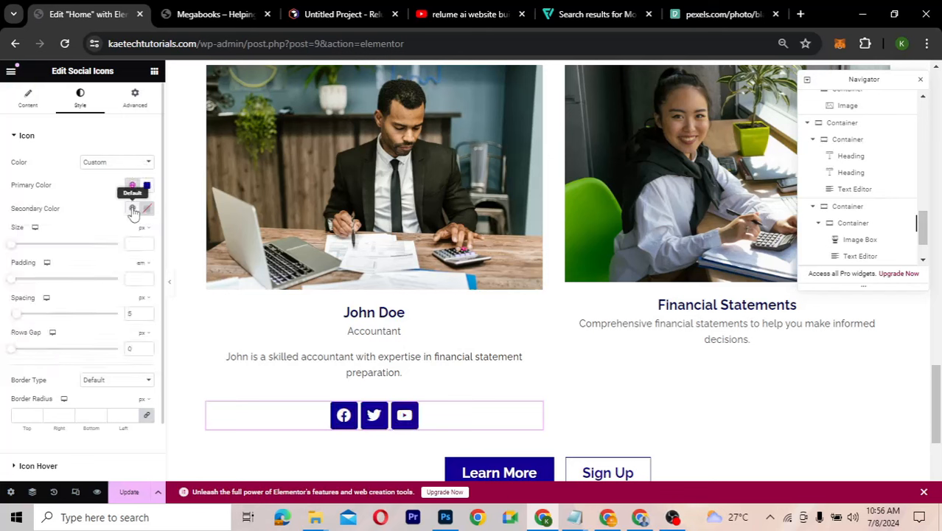
# Choose a near-white custom shade as the social icons' secondary color
pyautogui.click(147, 210)
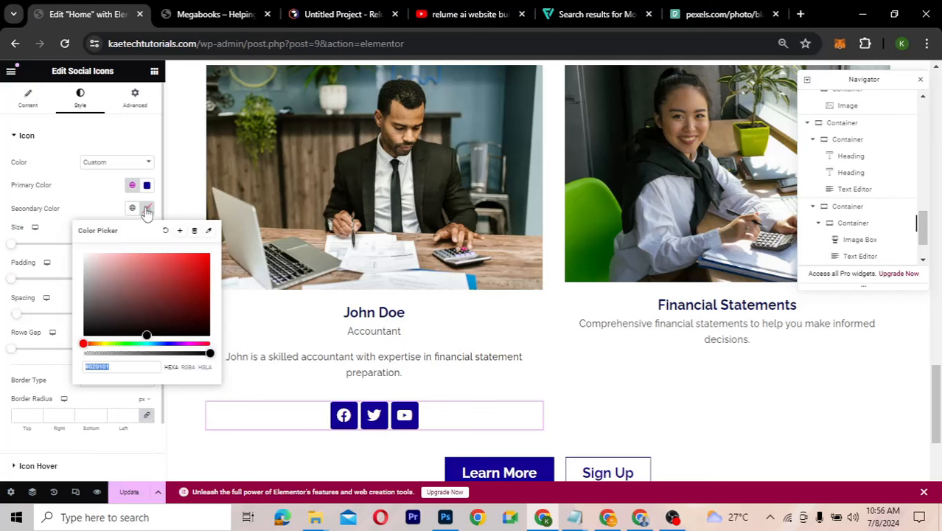
pyautogui.click(92, 260)
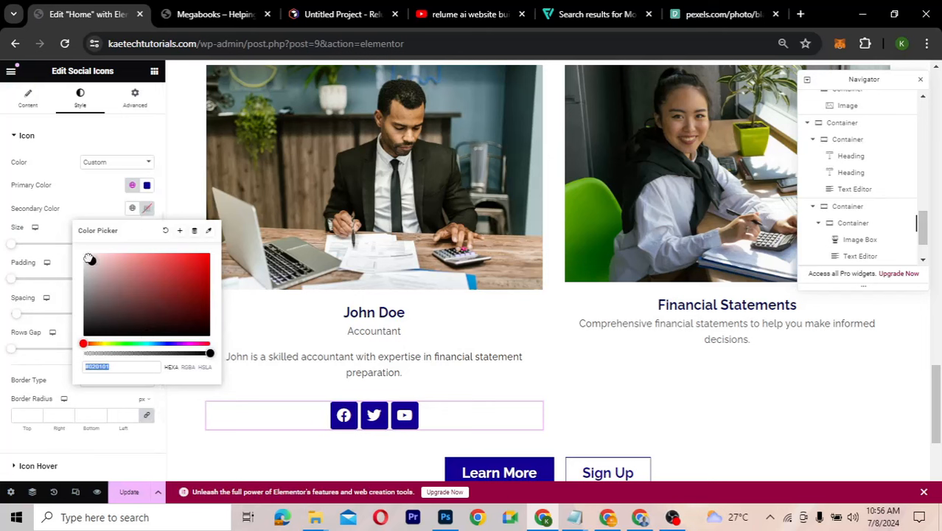
pyautogui.click(79, 212)
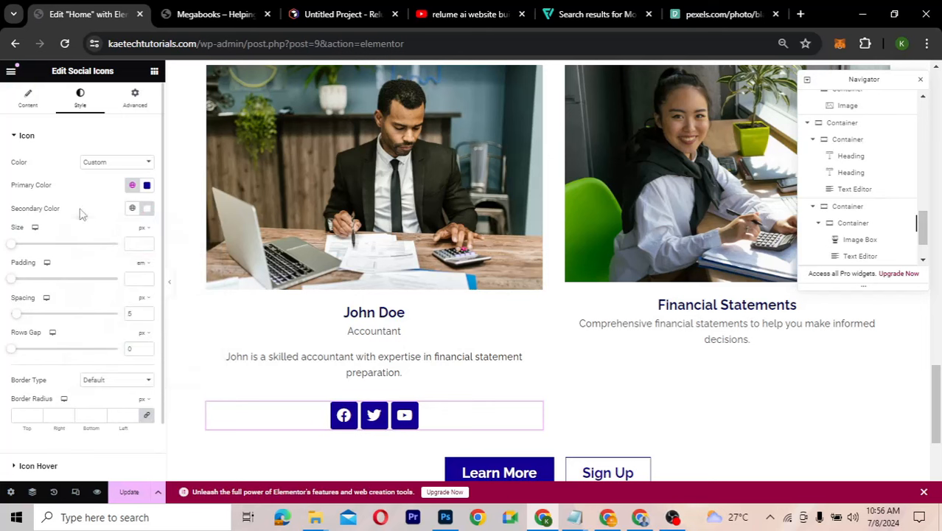
# Set the shape of the first team member's social icons to Circle
pyautogui.click(39, 113)
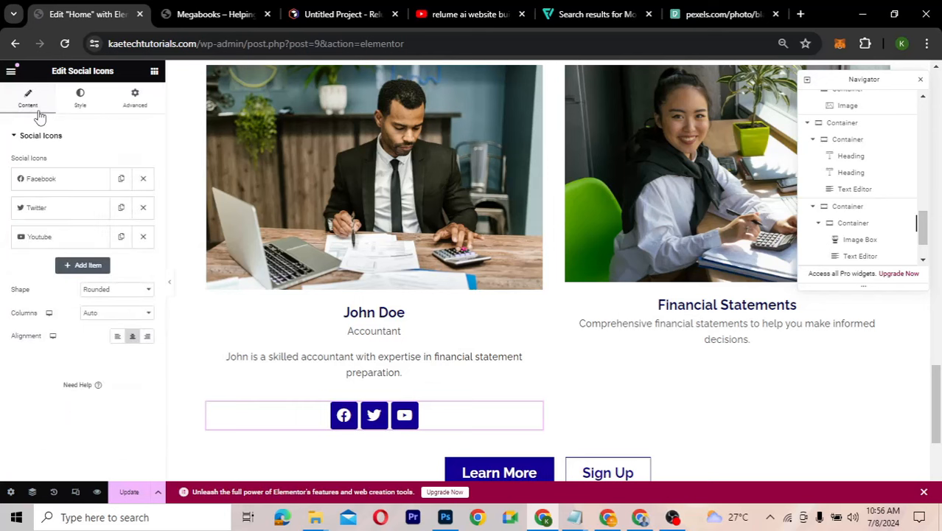
pyautogui.click(112, 292)
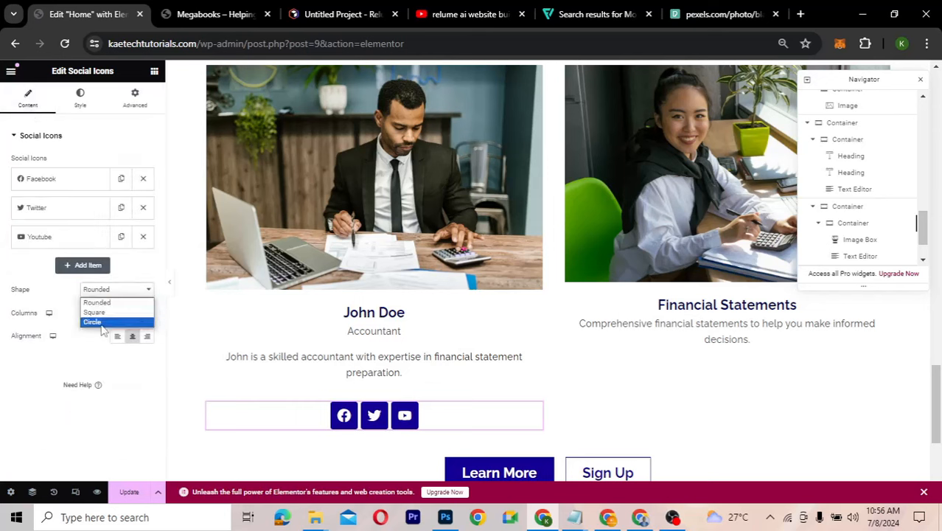
pyautogui.click(102, 323)
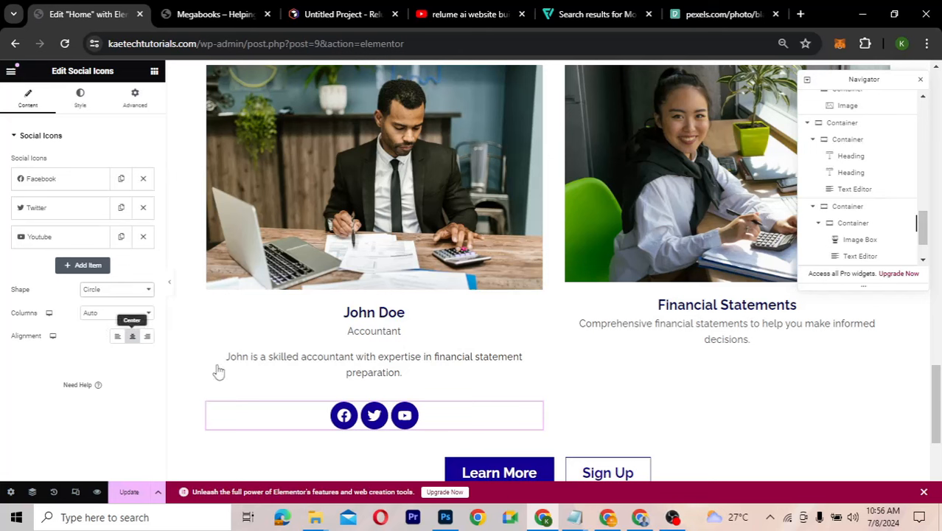
pyautogui.click(110, 293)
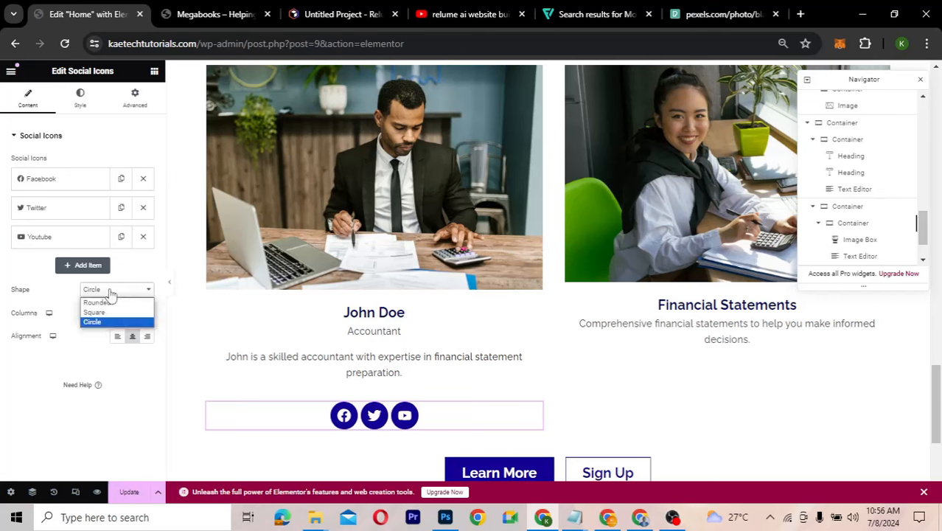
pyautogui.click(110, 291)
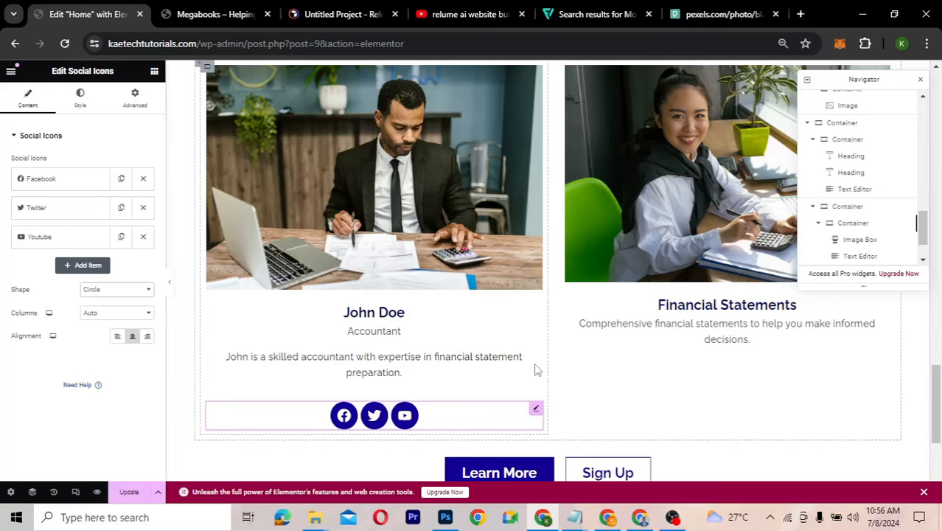
# Duplicate the first team member's column container, including its image box, bio and social icons
pyautogui.scroll(2, 537, 370)
pyautogui.scroll(-3, 536, 370)
pyautogui.scroll(1, 537, 370)
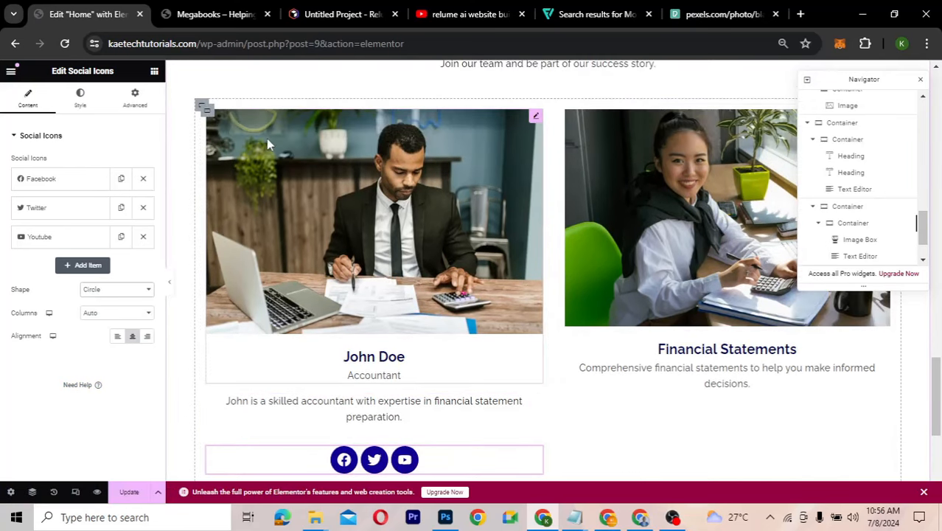
pyautogui.rightClick(208, 116)
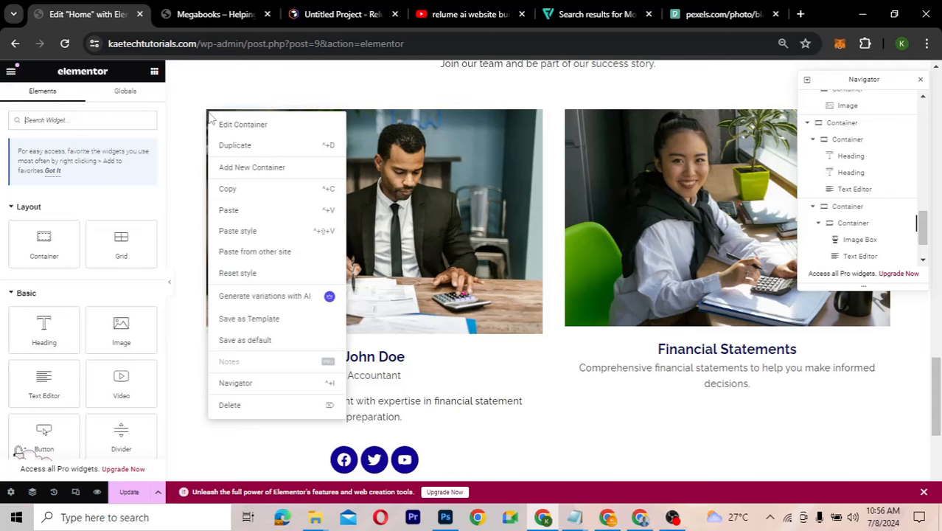
pyautogui.click(235, 145)
# Delete the leftover Financial Statements column container at the far end of the Meet Our Team row
pyautogui.scroll(-3, 539, 223)
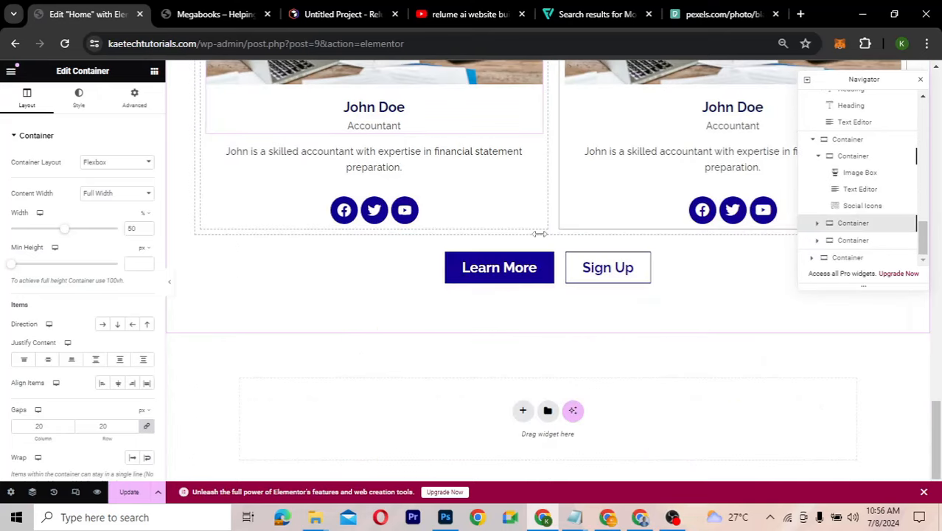
pyautogui.scroll(1, 547, 195)
pyautogui.scroll(3, 547, 196)
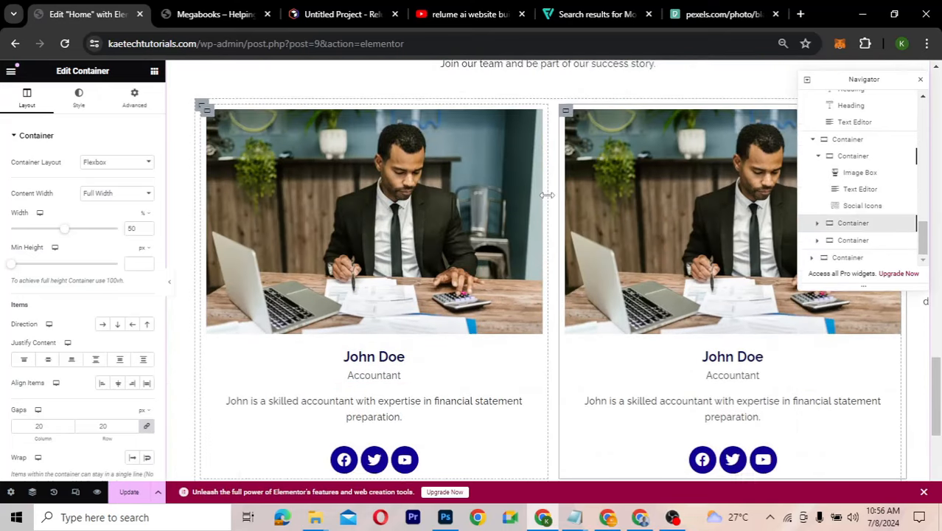
pyautogui.scroll(3, 547, 195)
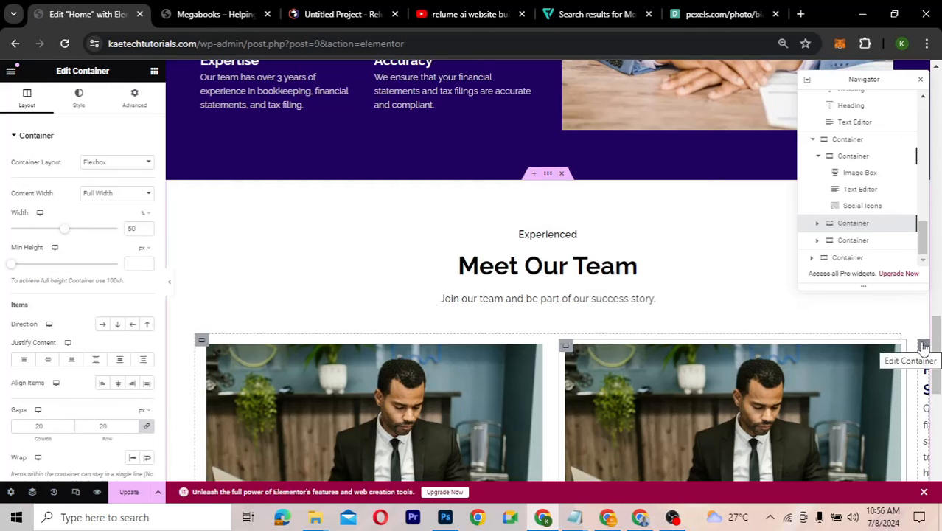
pyautogui.rightClick(923, 347)
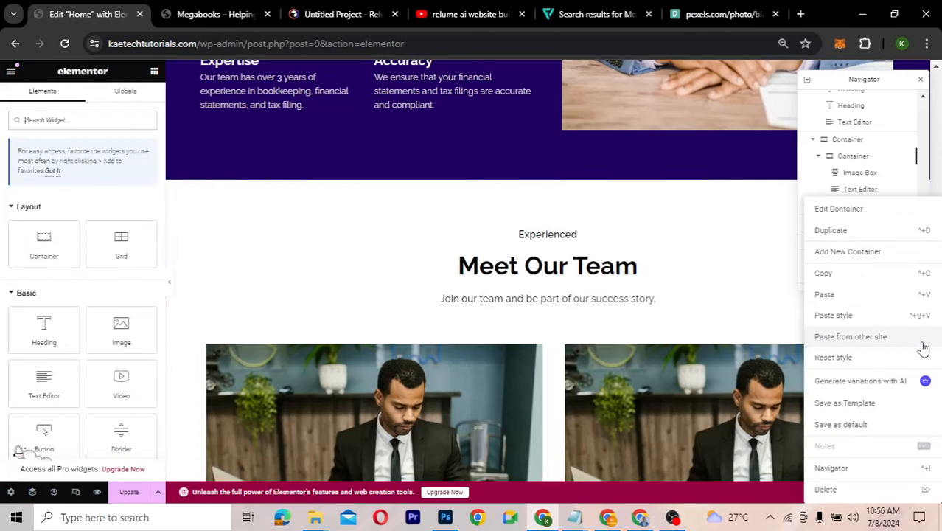
pyautogui.click(833, 489)
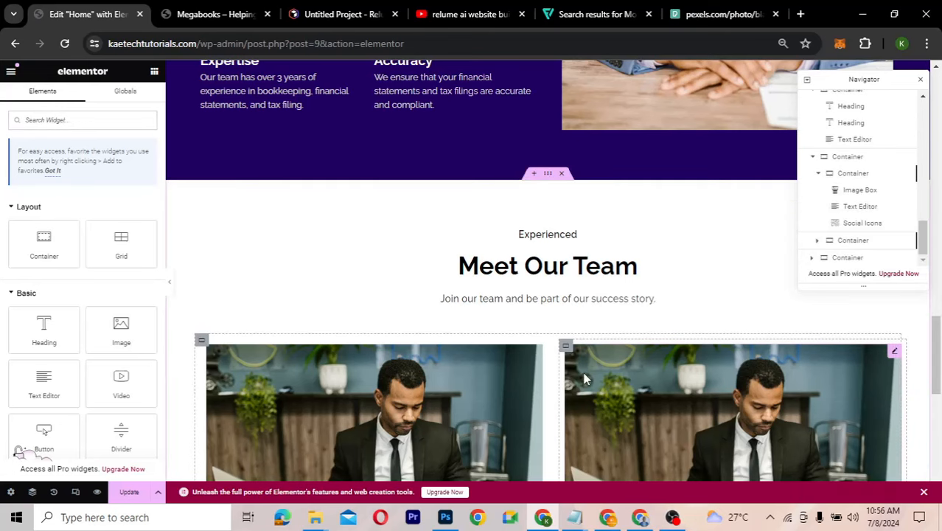
# Set the overflow of the container holding both team member columns to Hidden
pyautogui.scroll(-1, 584, 379)
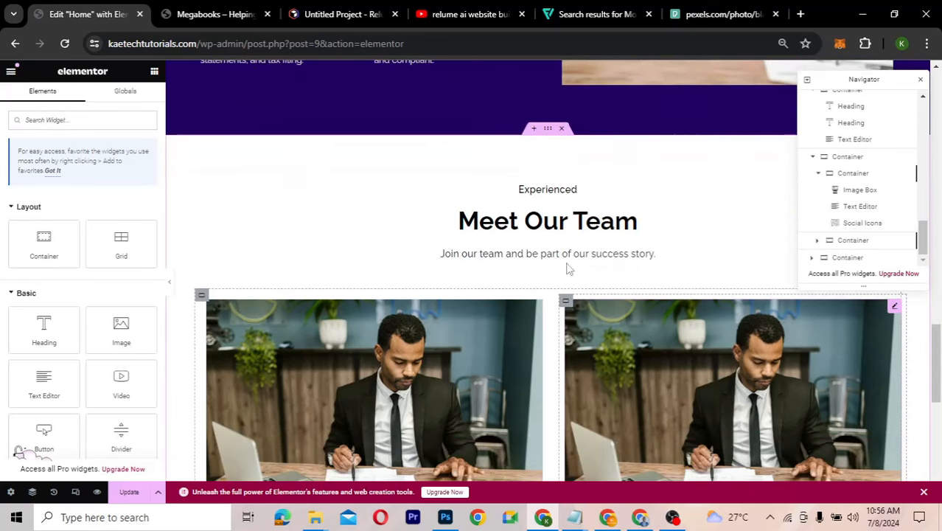
pyautogui.click(547, 130)
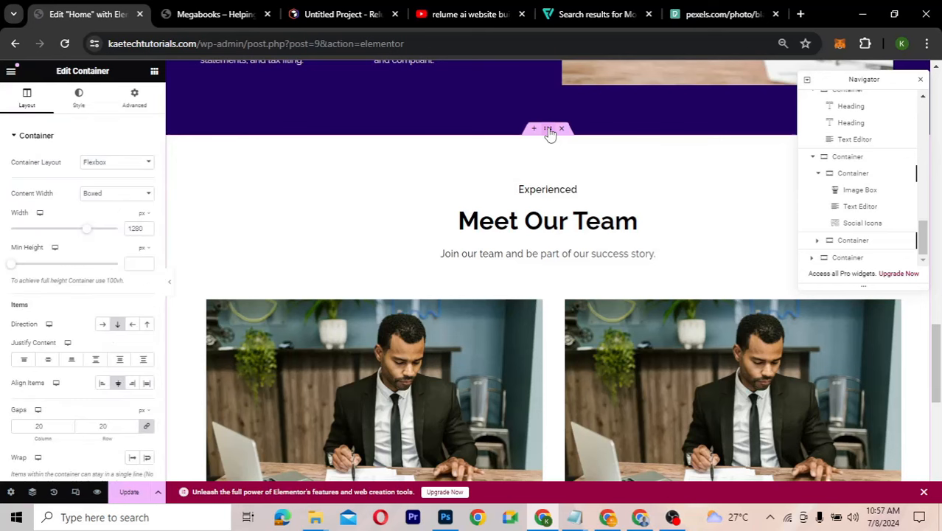
pyautogui.click(201, 297)
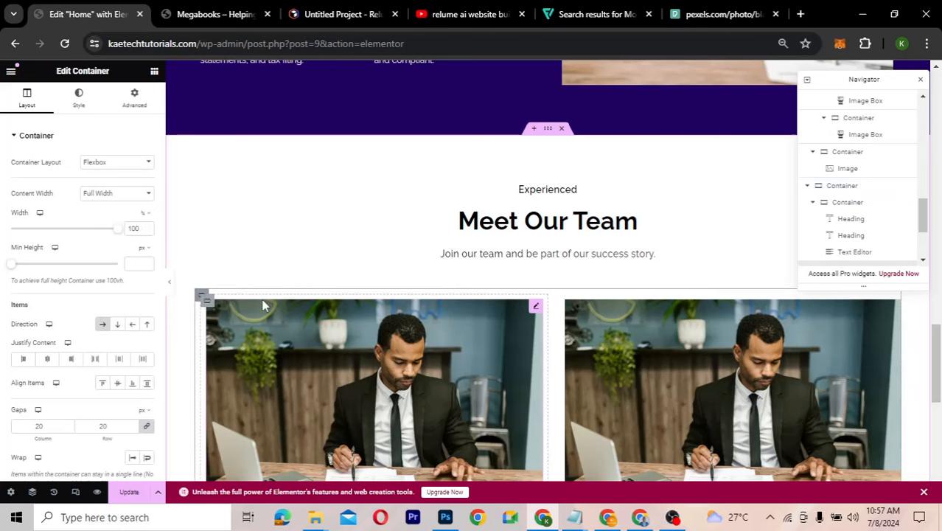
pyautogui.scroll(-3, 392, 318)
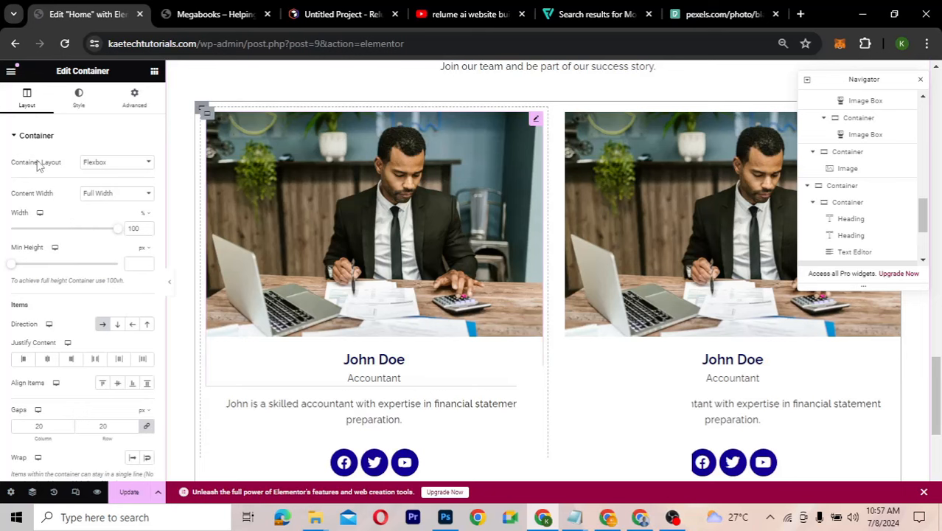
pyautogui.scroll(-1, 22, 289)
pyautogui.scroll(-3, 23, 295)
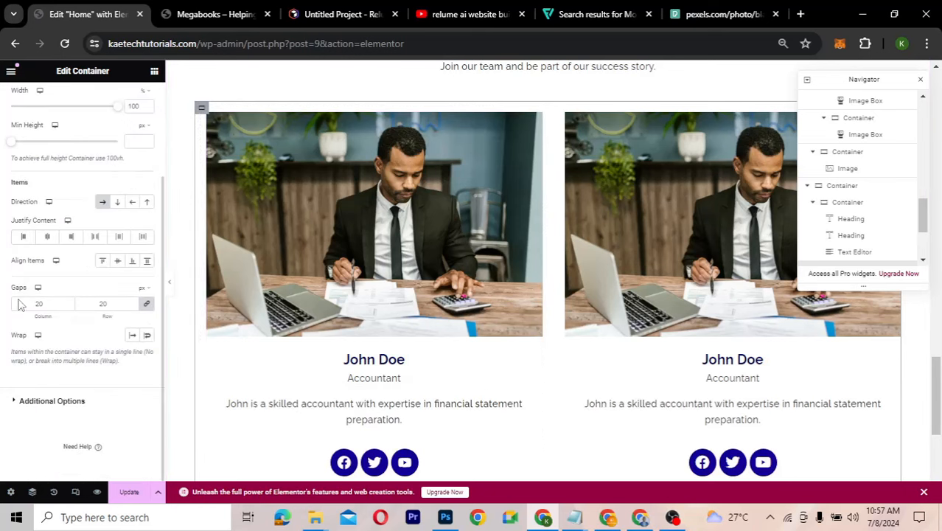
pyautogui.click(26, 403)
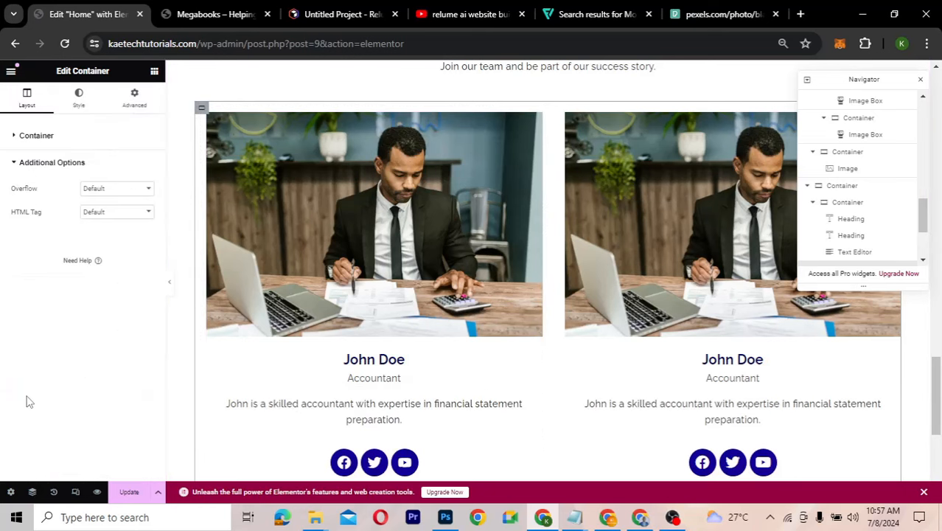
pyautogui.click(110, 190)
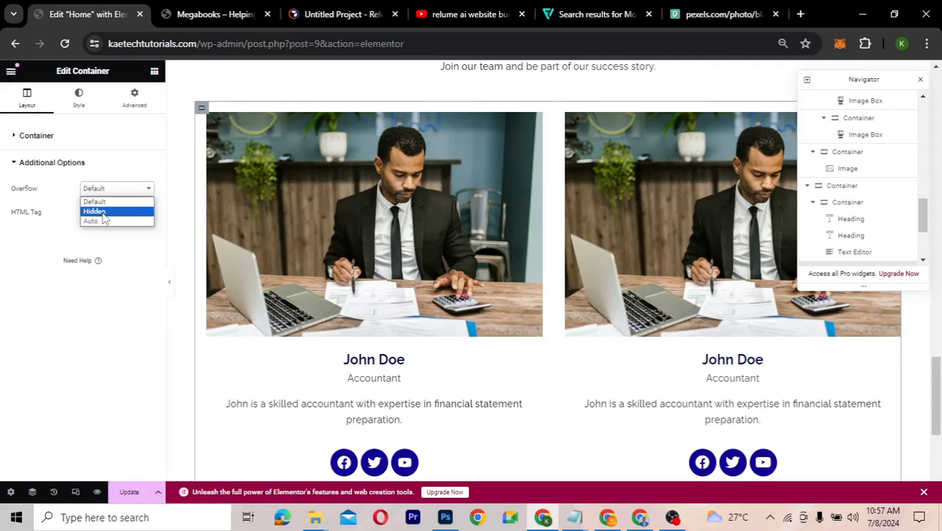
pyautogui.click(96, 211)
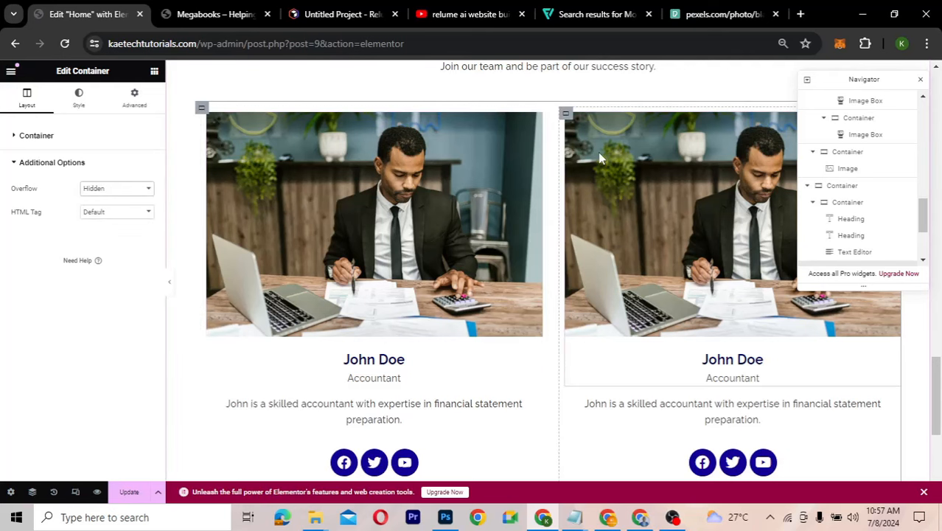
# Preview the Meet Our Team section without the editing panels, checking both team member columns and the buttons beneath them
pyautogui.scroll(3, 598, 152)
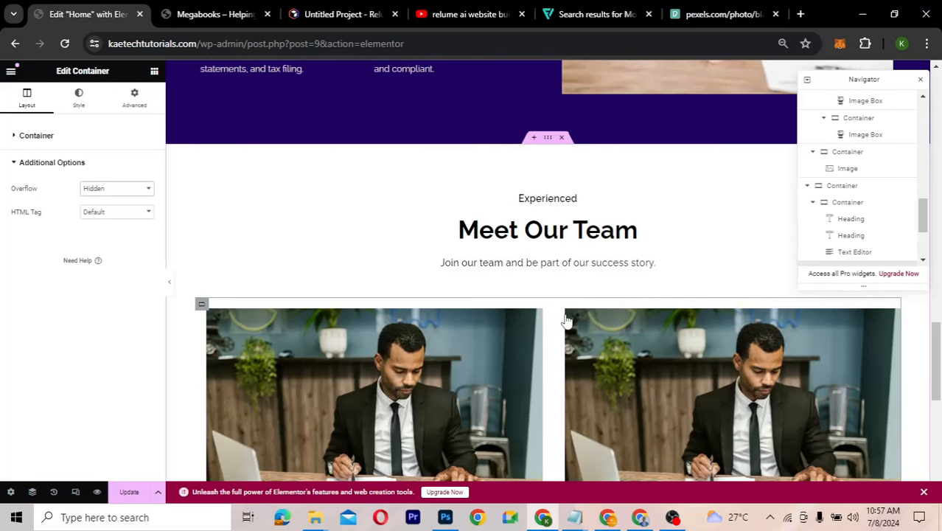
pyautogui.hotkey('ctrl', 'p')
pyautogui.scroll(-5, 582, 247)
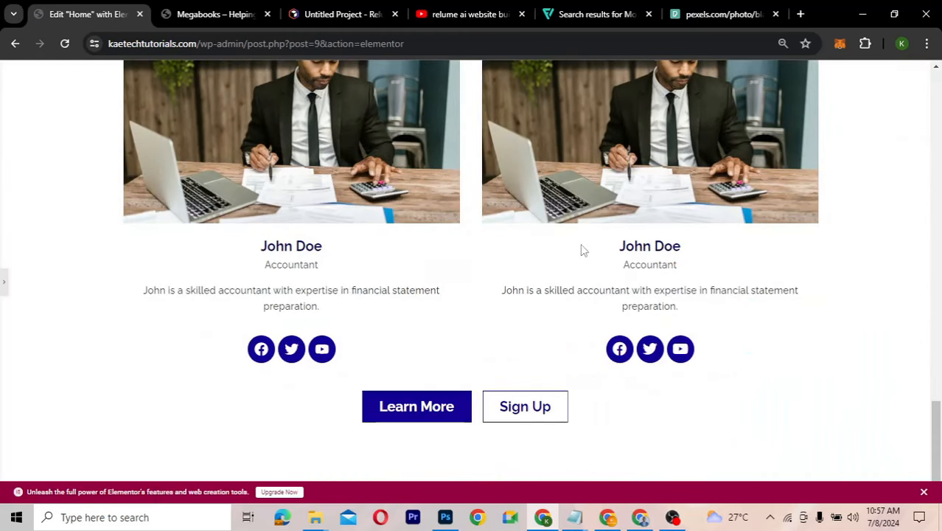
pyautogui.scroll(1, 580, 249)
pyautogui.scroll(2, 582, 247)
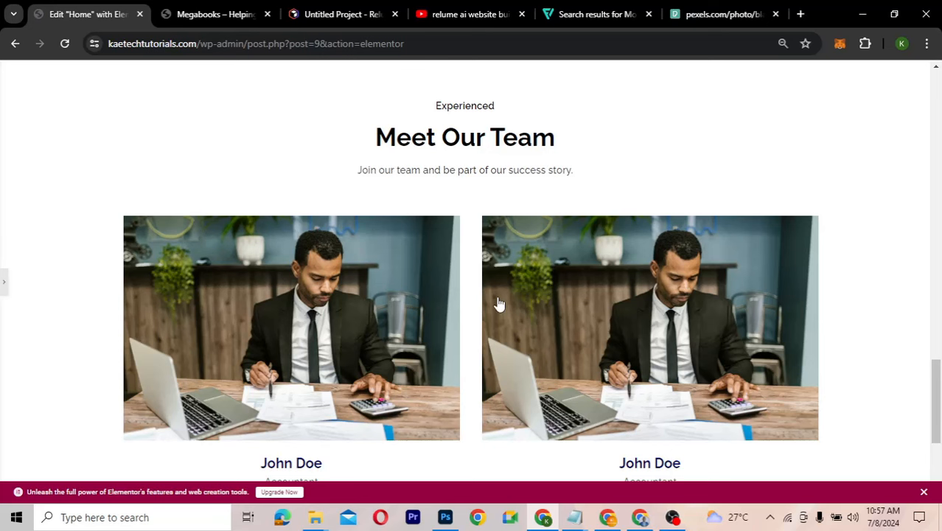
pyautogui.hotkey('ctrl', 'p')
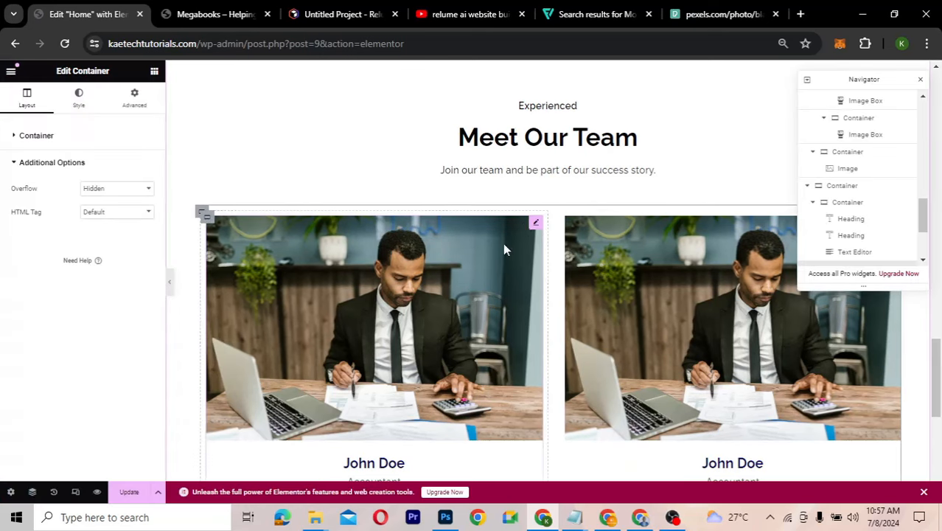
# Replace the image in the first team member's image box with Team-1.jpg from the media library
pyautogui.click(536, 225)
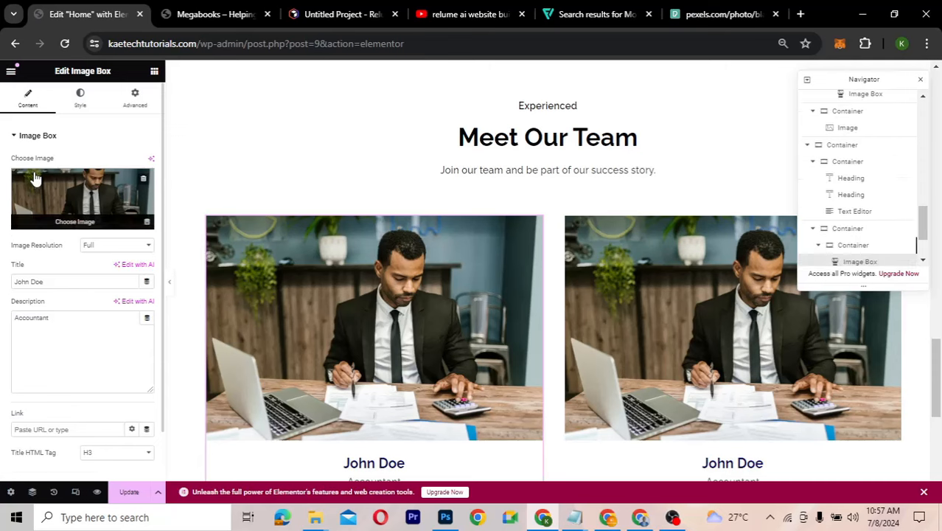
pyautogui.click(65, 185)
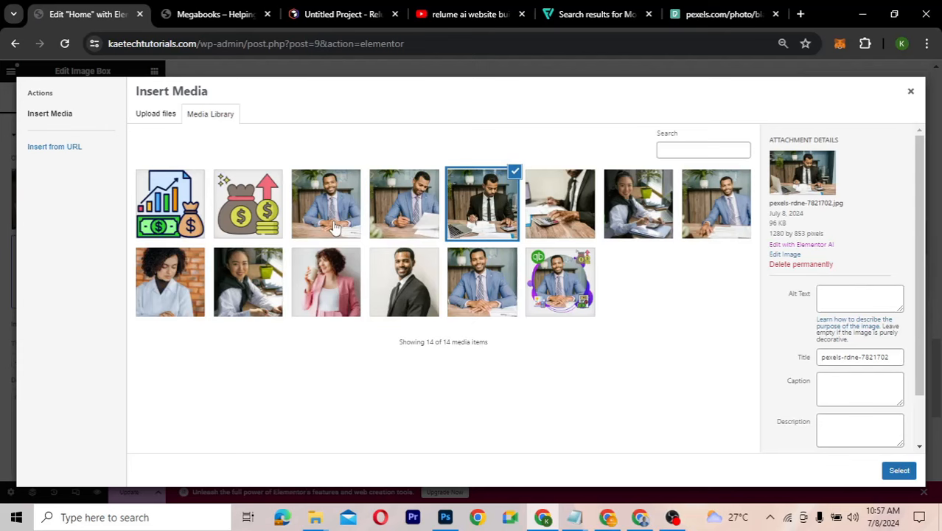
pyautogui.click(414, 275)
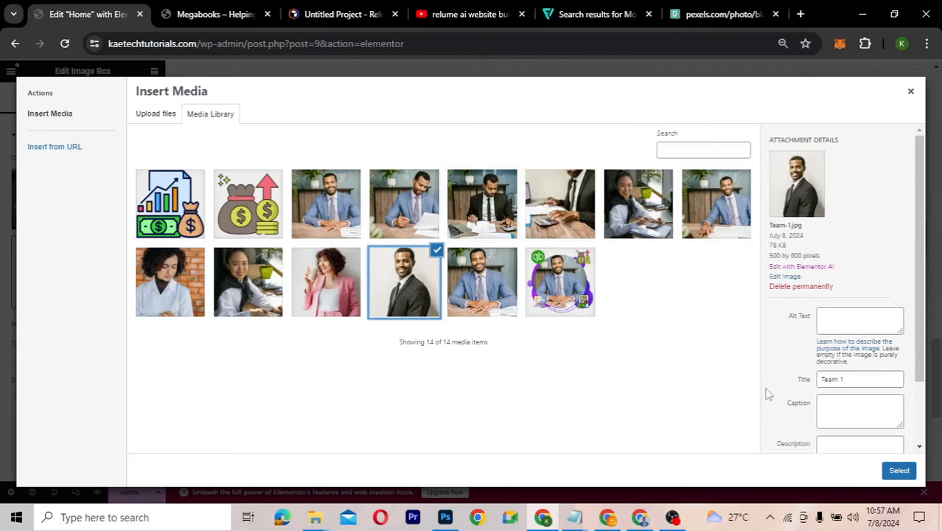
pyautogui.click(894, 472)
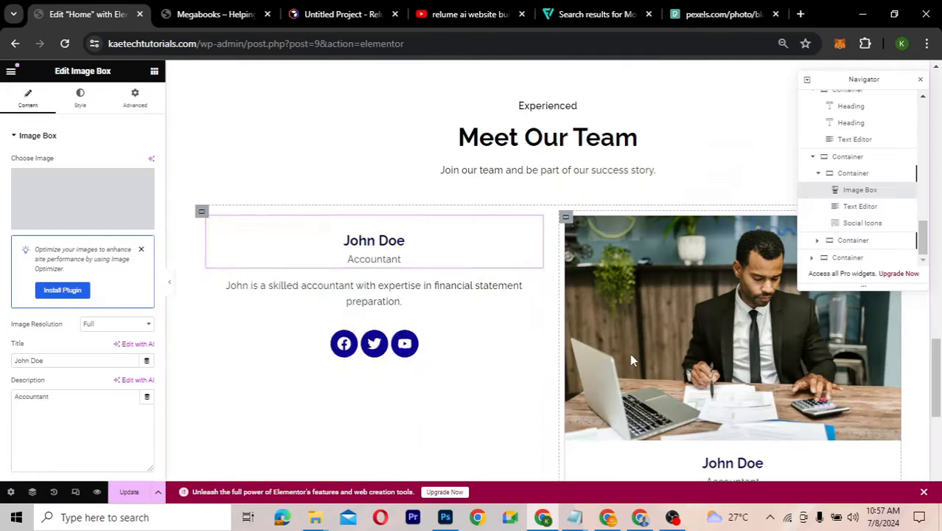
pyautogui.scroll(-3, 583, 280)
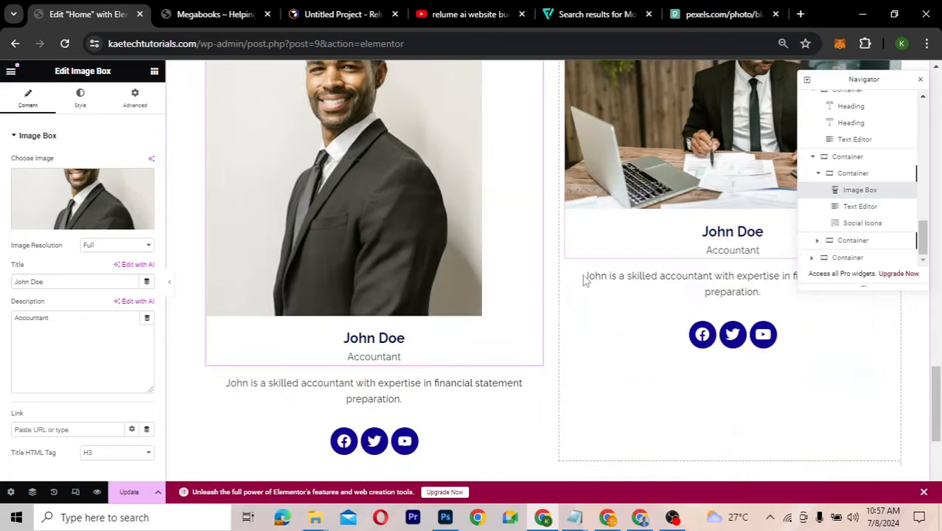
pyautogui.scroll(2, 584, 280)
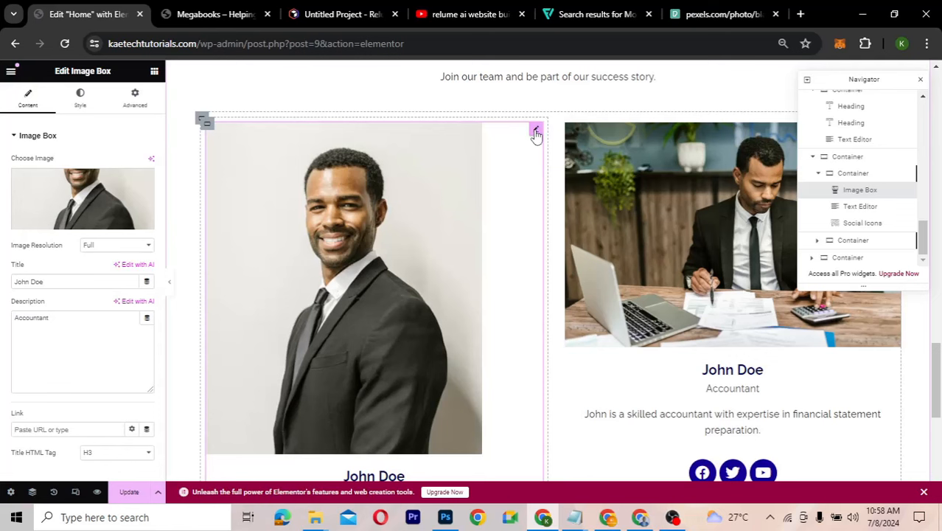
# Set the image width of the first team member's image box to 80%
pyautogui.click(81, 102)
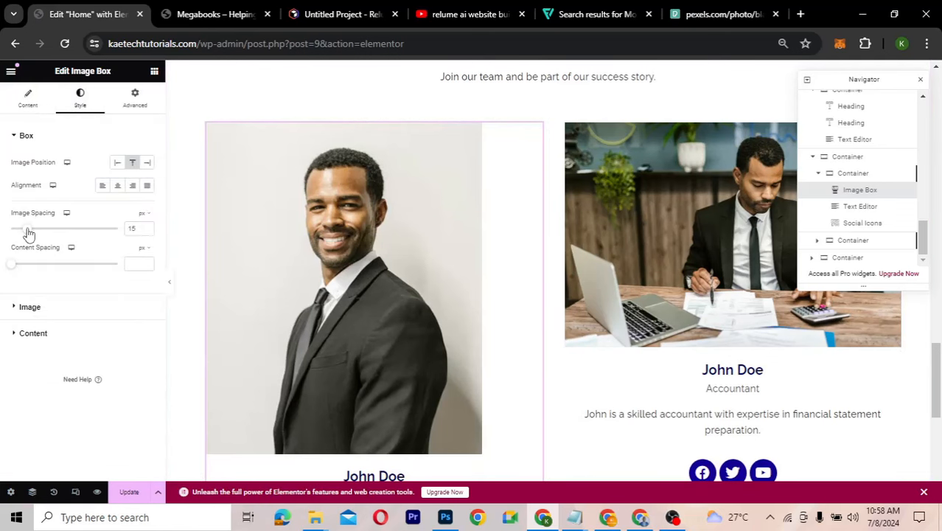
pyautogui.click(29, 308)
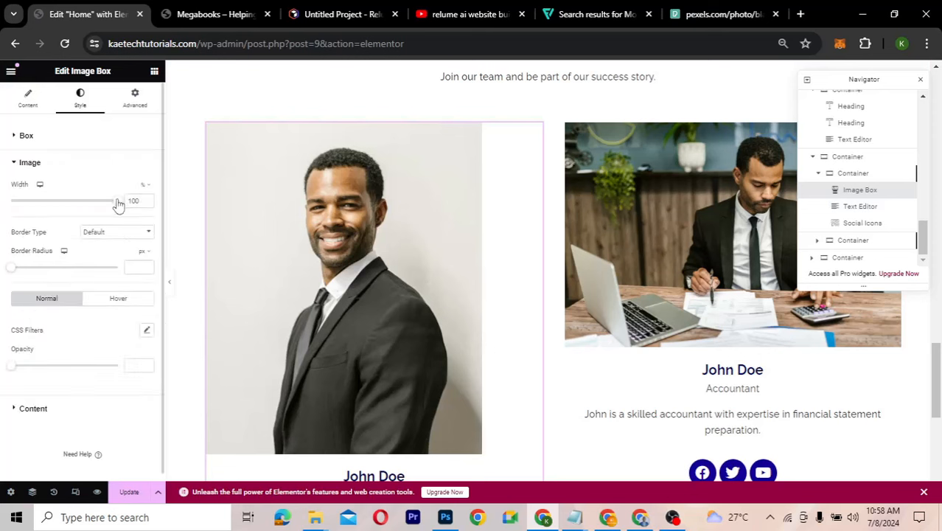
pyautogui.moveTo(113, 204); pyautogui.dragTo(95, 205)
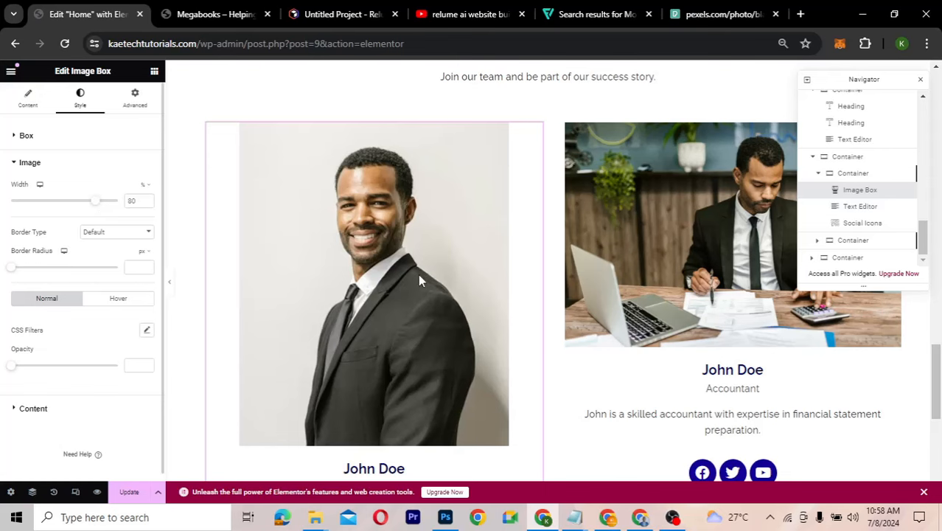
pyautogui.scroll(-3, 418, 273)
pyautogui.scroll(2, 418, 273)
pyautogui.scroll(1, 418, 278)
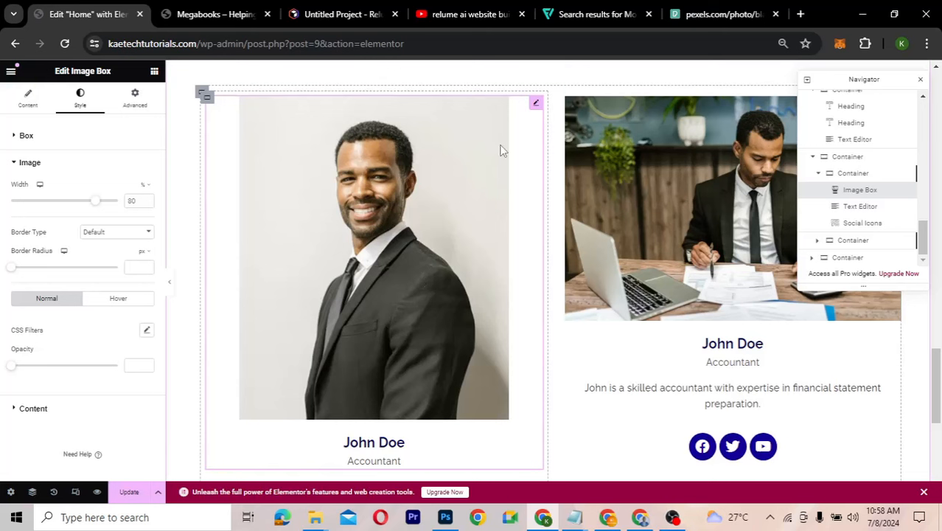
# Copy the first team member's image box and paste its style onto the second team member's image box
pyautogui.rightClick(536, 106)
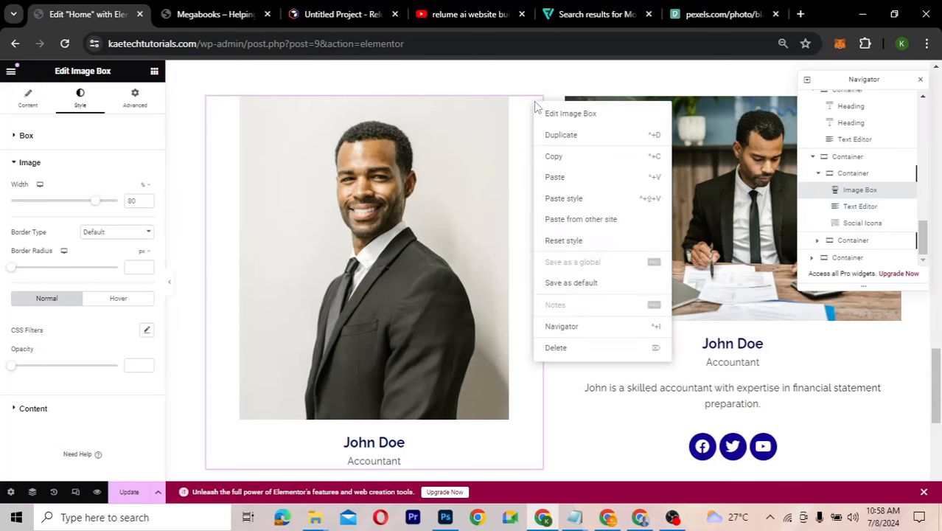
pyautogui.click(560, 156)
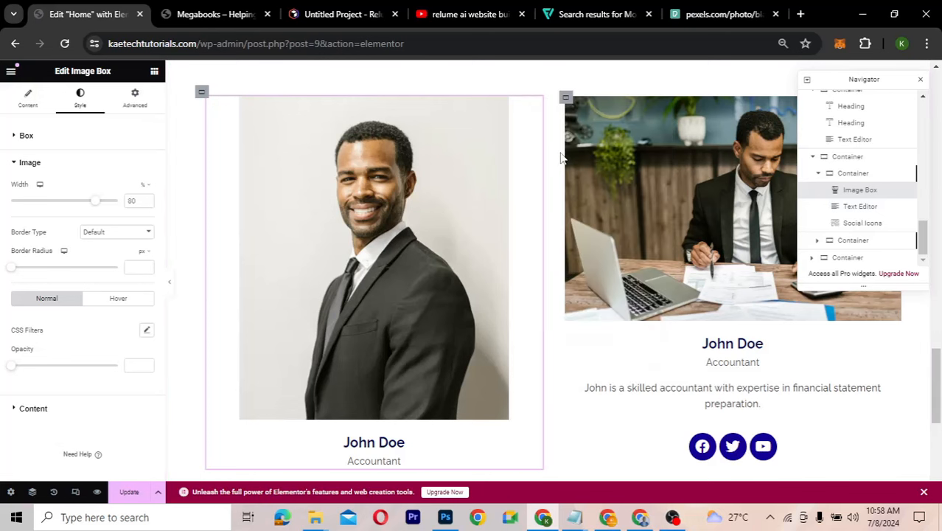
pyautogui.rightClick(624, 146)
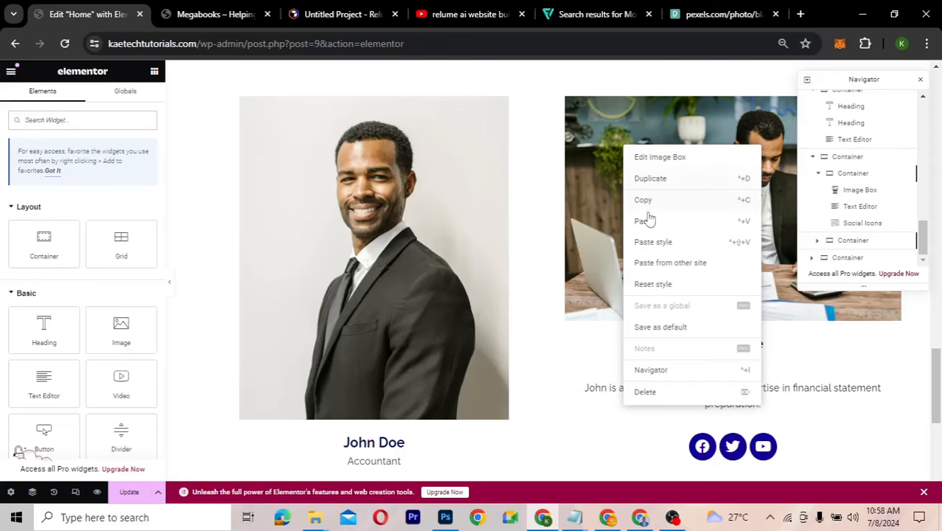
pyautogui.click(652, 243)
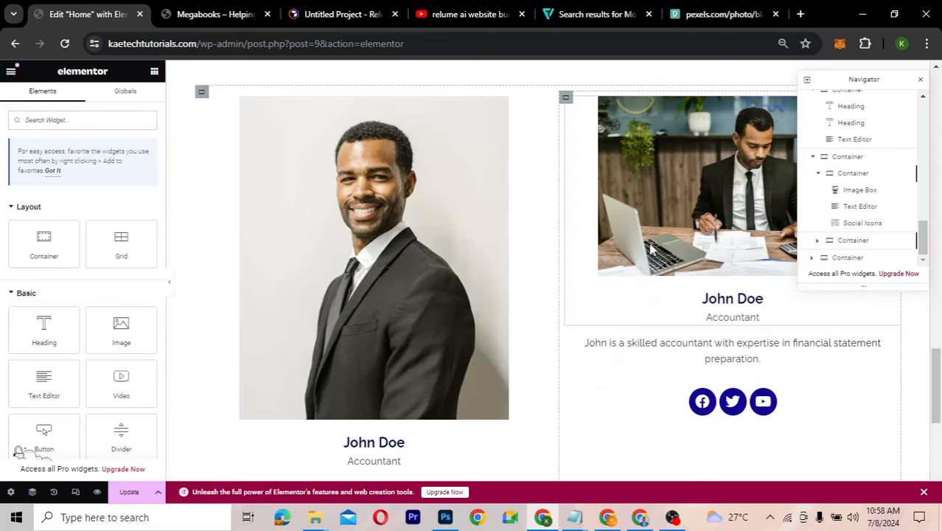
# Replace the image in the second team member's image box with Team-2.jpg from the media library
pyautogui.click(691, 170)
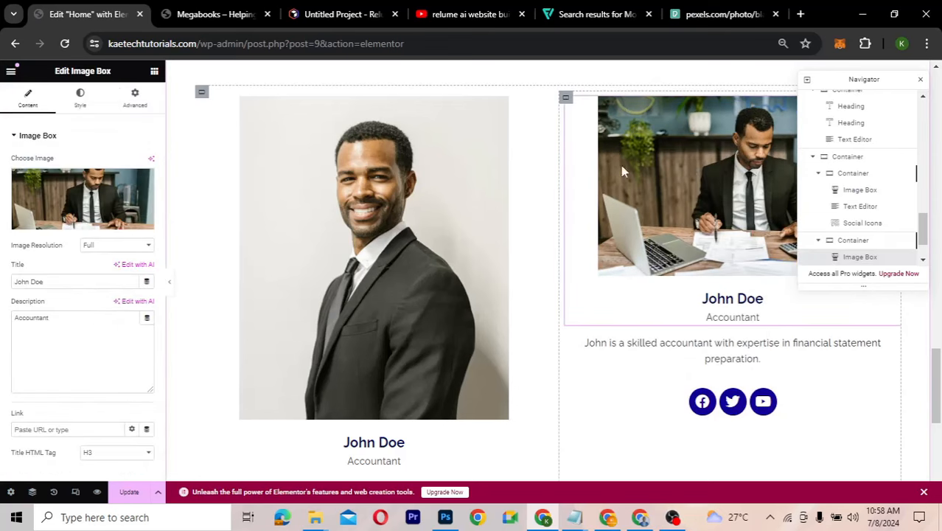
pyautogui.click(72, 193)
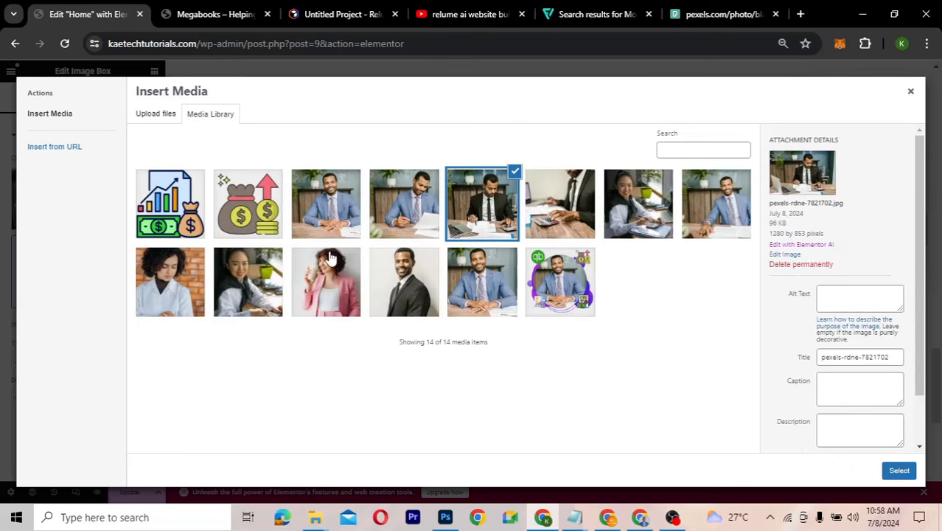
pyautogui.click(318, 296)
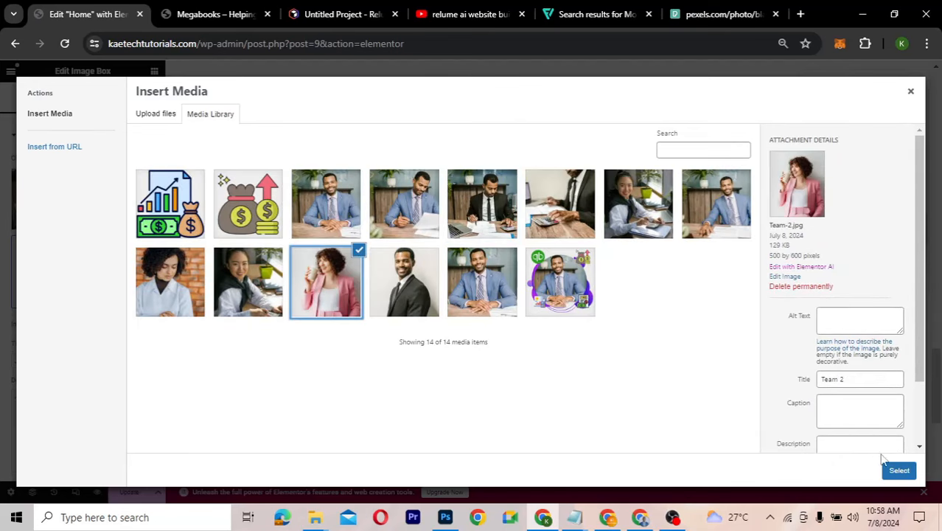
pyautogui.click(898, 471)
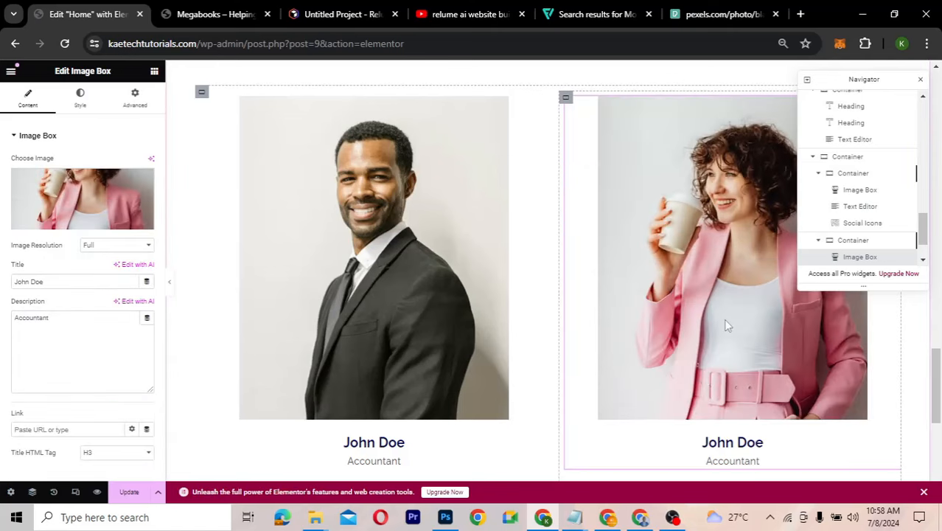
# Examine the Meet Our Team section, comparing the images, names, bios and social icons of both columns
pyautogui.scroll(-3, 719, 324)
pyautogui.scroll(4, 719, 324)
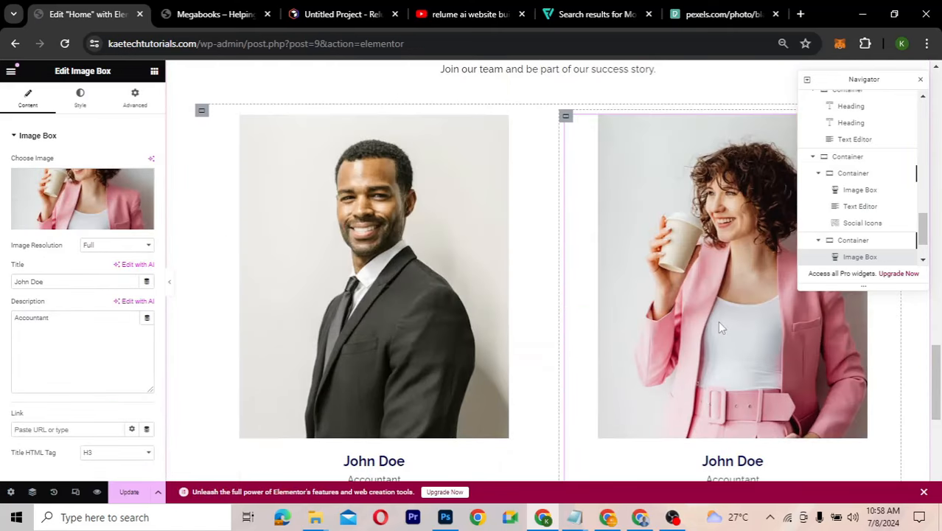
pyautogui.scroll(1, 719, 323)
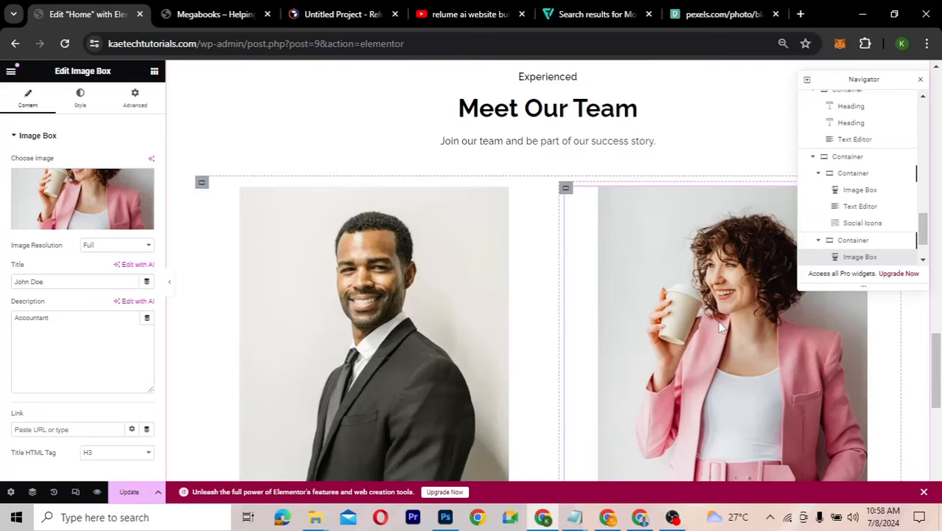
pyautogui.scroll(2, 718, 324)
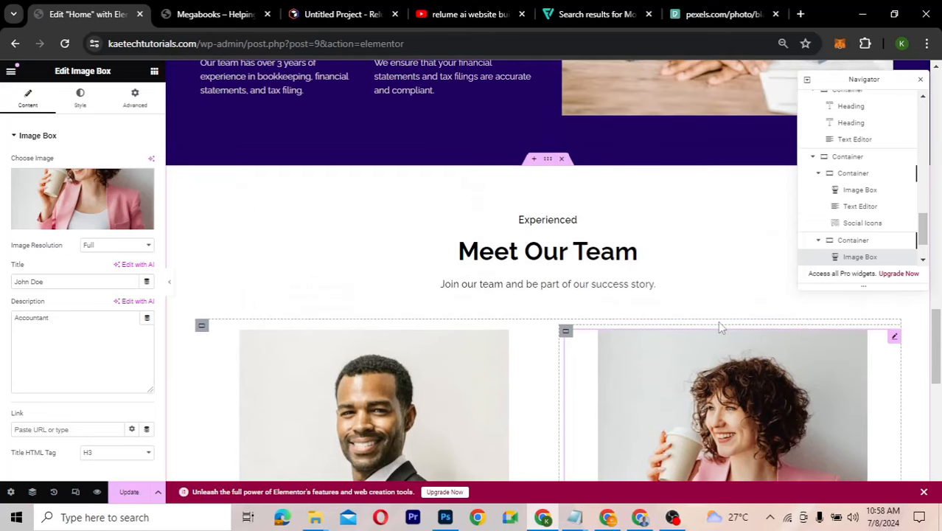
pyautogui.scroll(-1, 721, 328)
pyautogui.scroll(1, 721, 328)
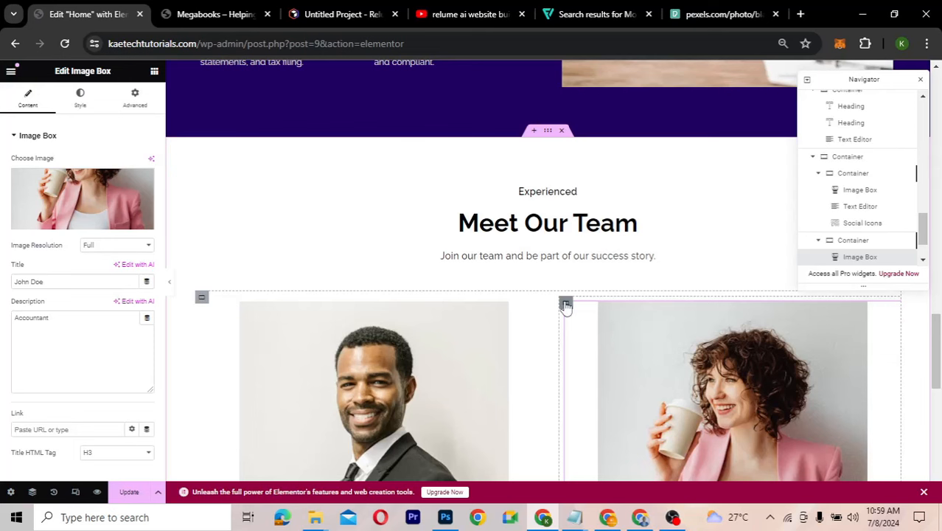
pyautogui.scroll(-4, 654, 345)
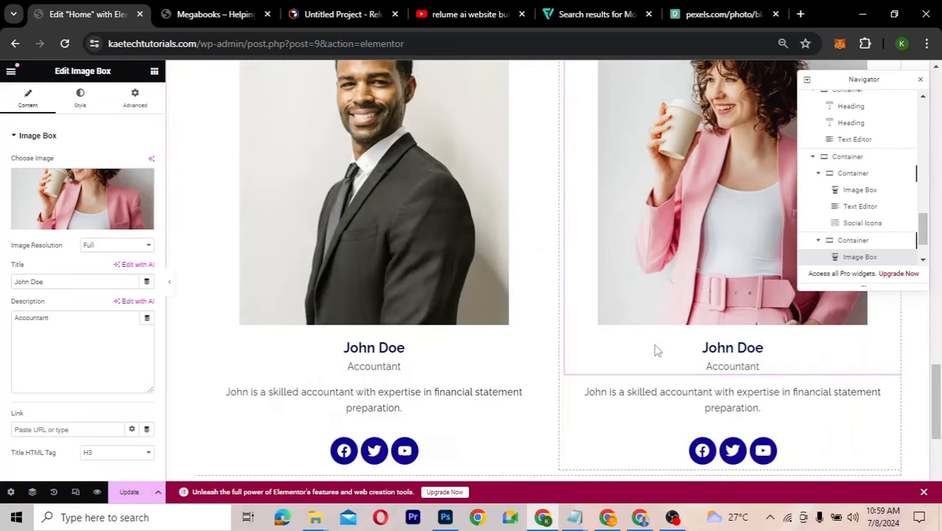
pyautogui.scroll(4, 655, 346)
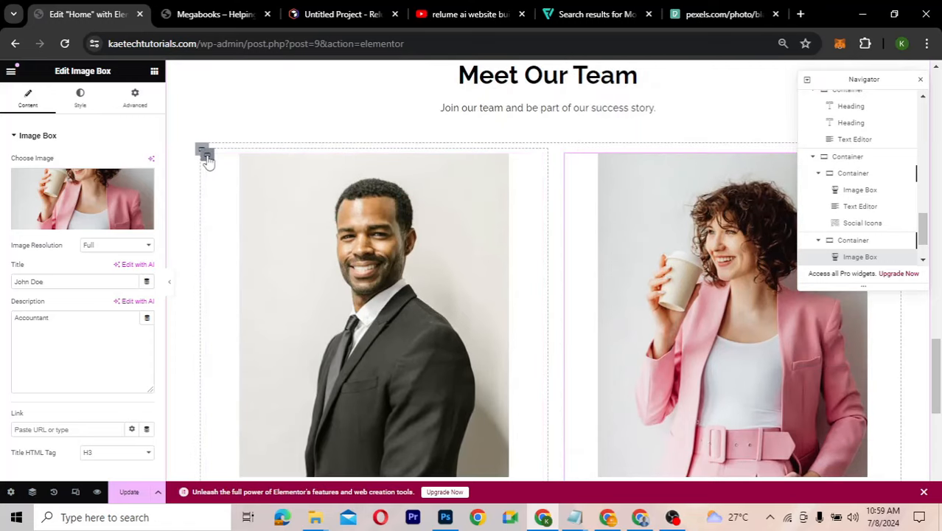
# Try duplicating the first team member's column container within the Meet Our Team row
pyautogui.rightClick(207, 158)
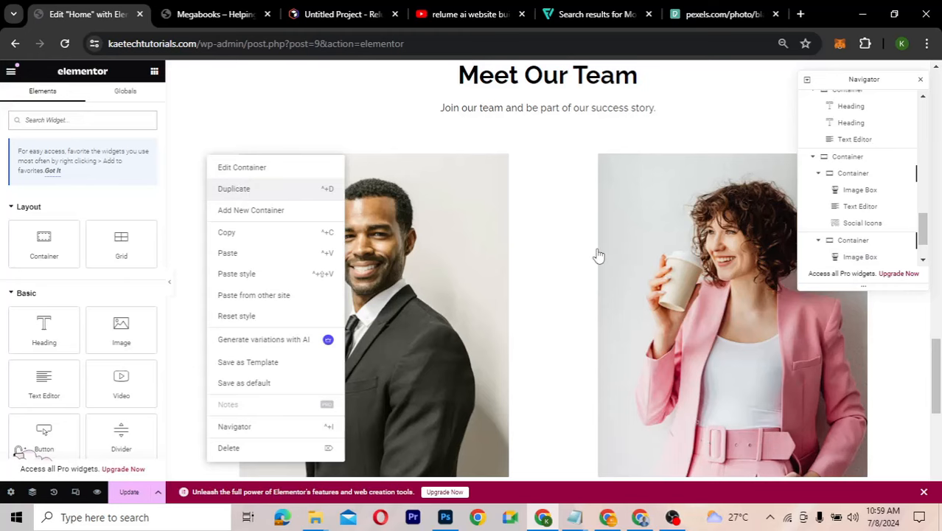
pyautogui.hotkey('ctrl', 'd')
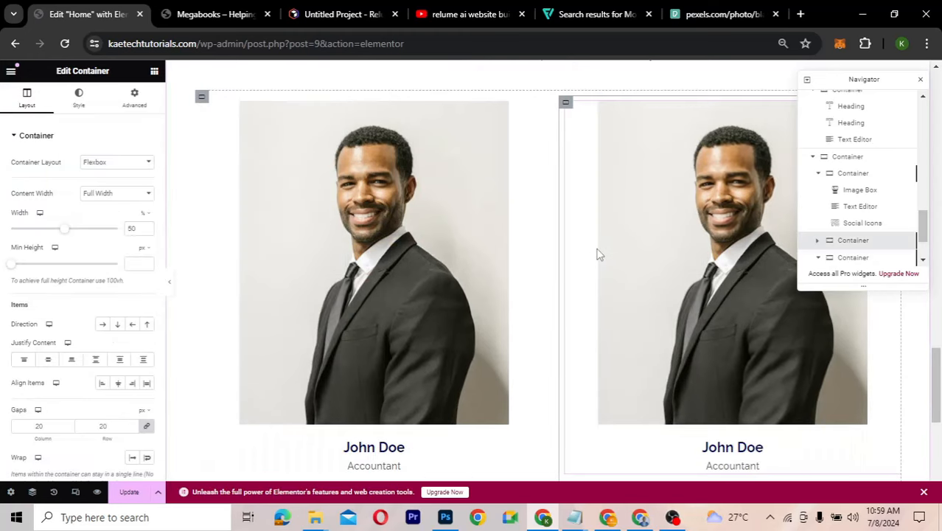
pyautogui.scroll(-3, 598, 254)
pyautogui.scroll(1, 599, 254)
pyautogui.scroll(-1, 598, 254)
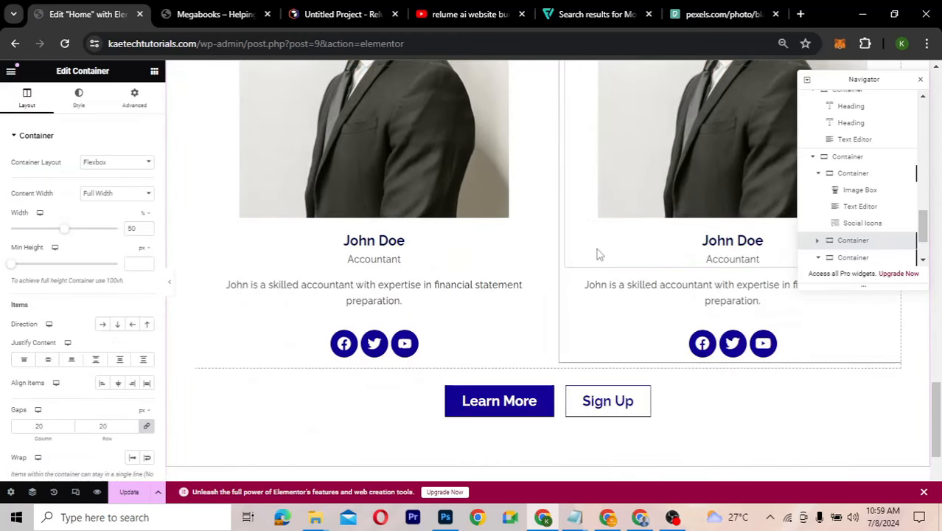
pyautogui.scroll(4, 599, 254)
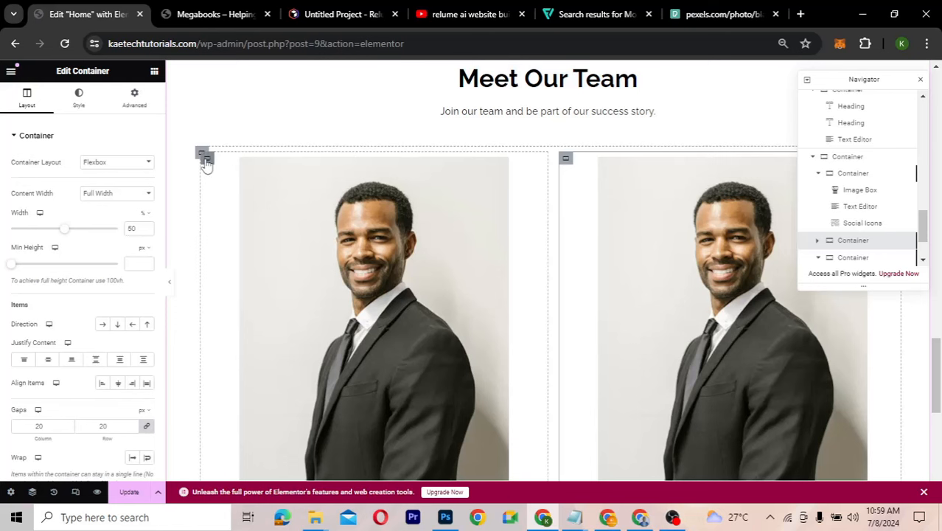
# Undo the duplication of the first team member's column container
pyautogui.click(206, 159)
pyautogui.scroll(-1, 458, 299)
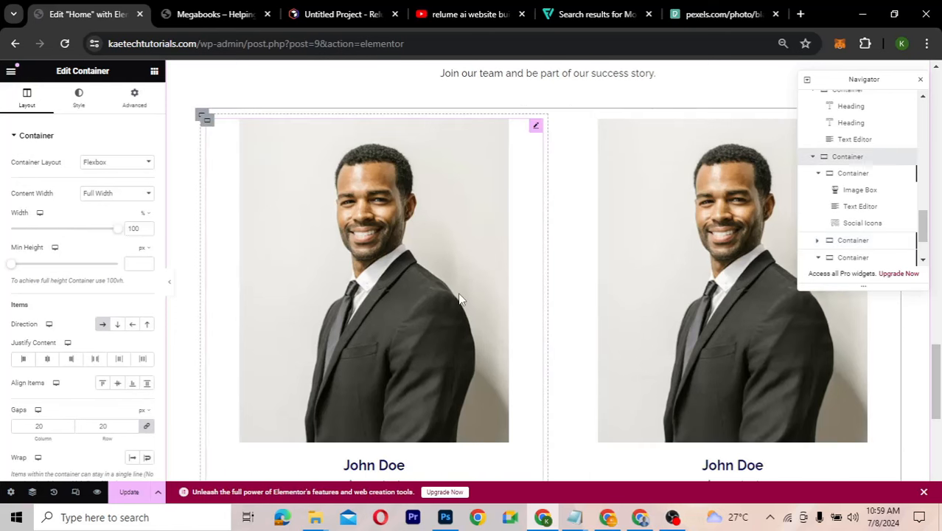
pyautogui.hotkey('ctrl', 'z')
pyautogui.scroll(4, 458, 298)
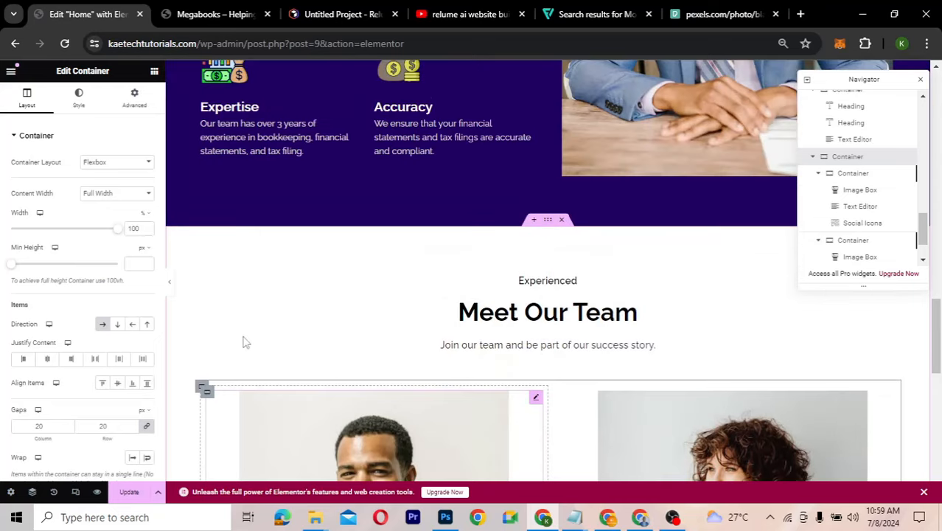
pyautogui.scroll(-1, 242, 340)
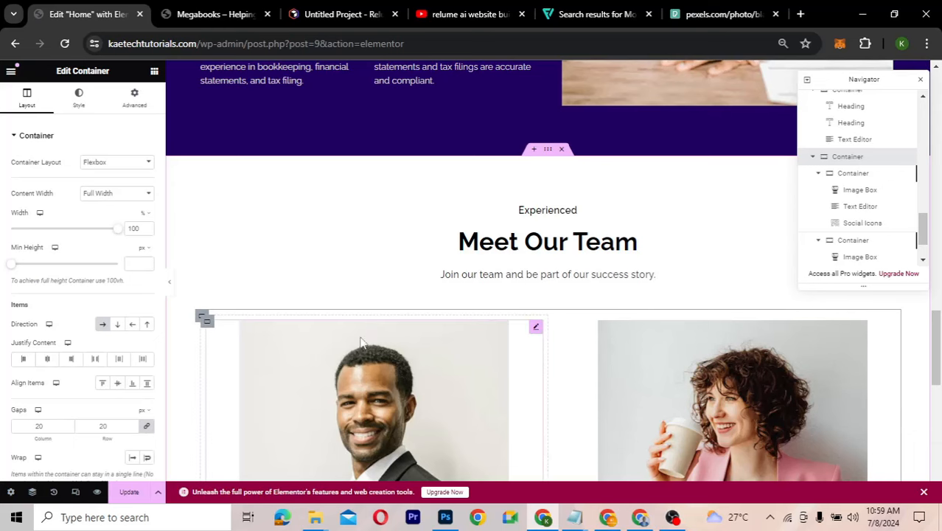
# Examine the Meet Our Team section from its heading and team columns down to the Learn More and Sign Up buttons
pyautogui.scroll(-6, 356, 356)
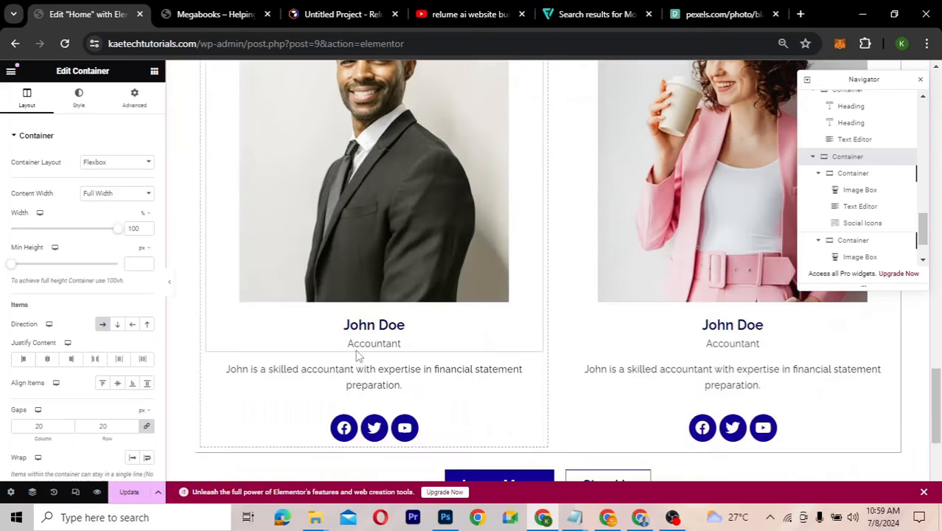
pyautogui.scroll(-1, 356, 356)
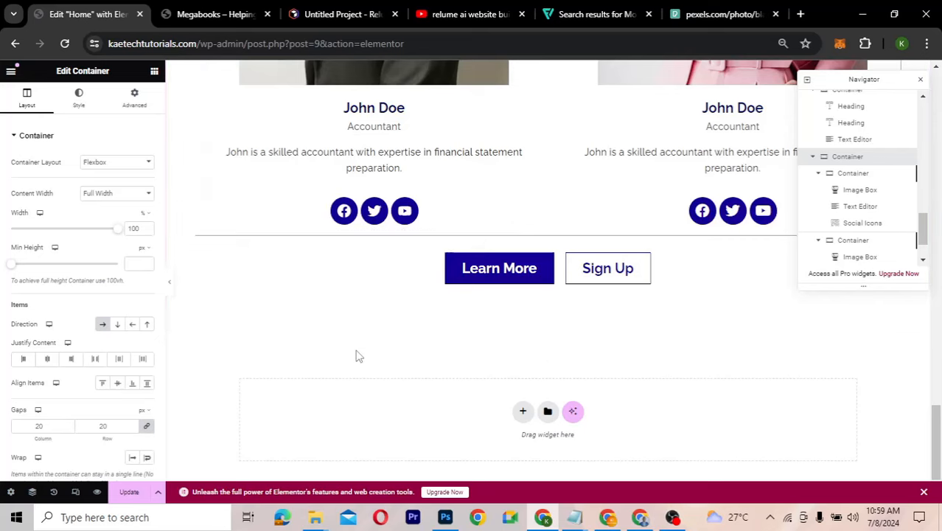
pyautogui.scroll(2, 357, 355)
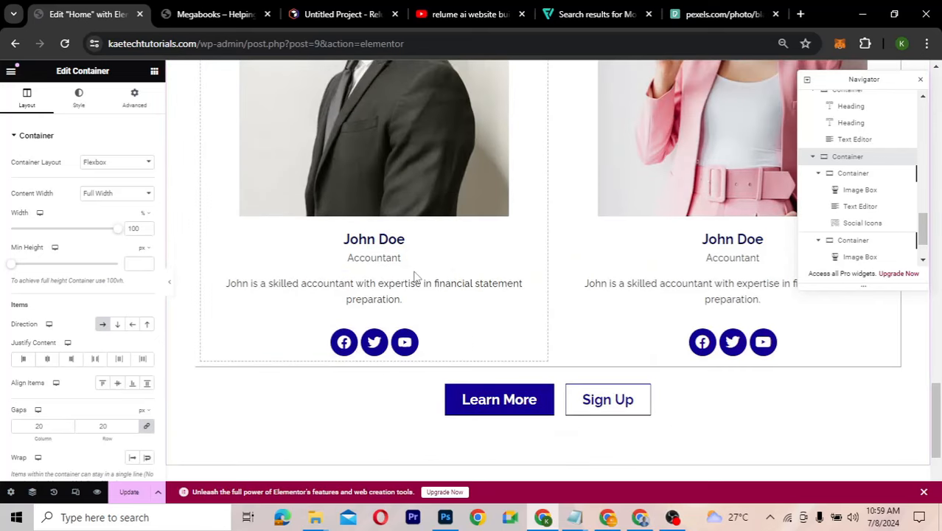
pyautogui.scroll(1, 413, 273)
pyautogui.scroll(-1, 413, 270)
pyautogui.scroll(-1, 416, 276)
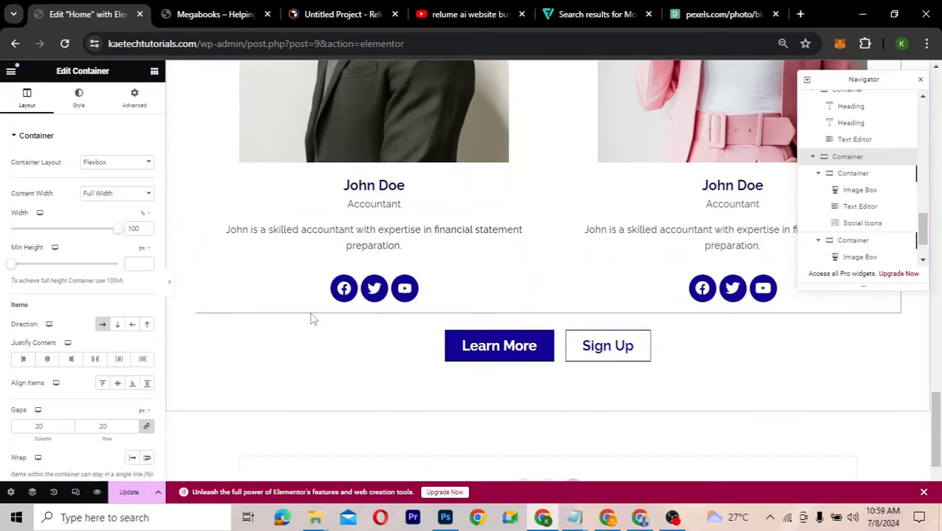
pyautogui.scroll(4, 389, 240)
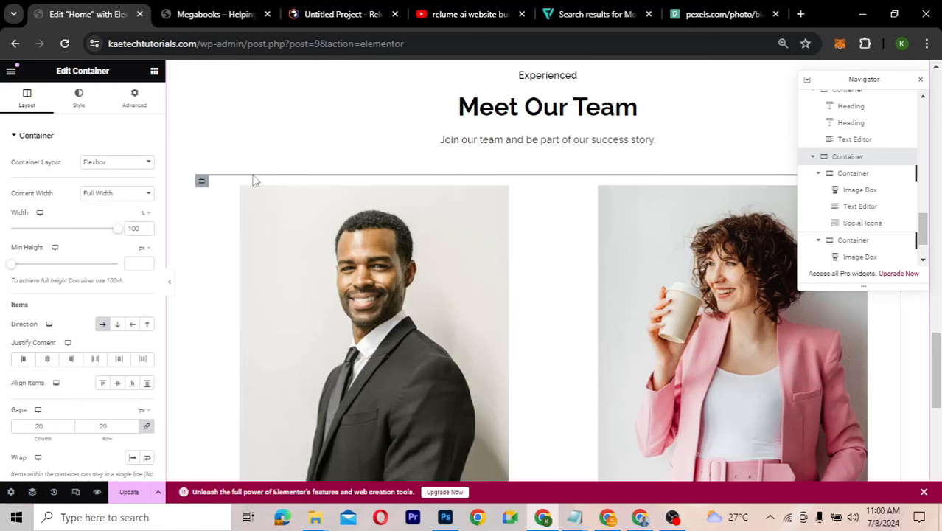
pyautogui.scroll(2, 416, 137)
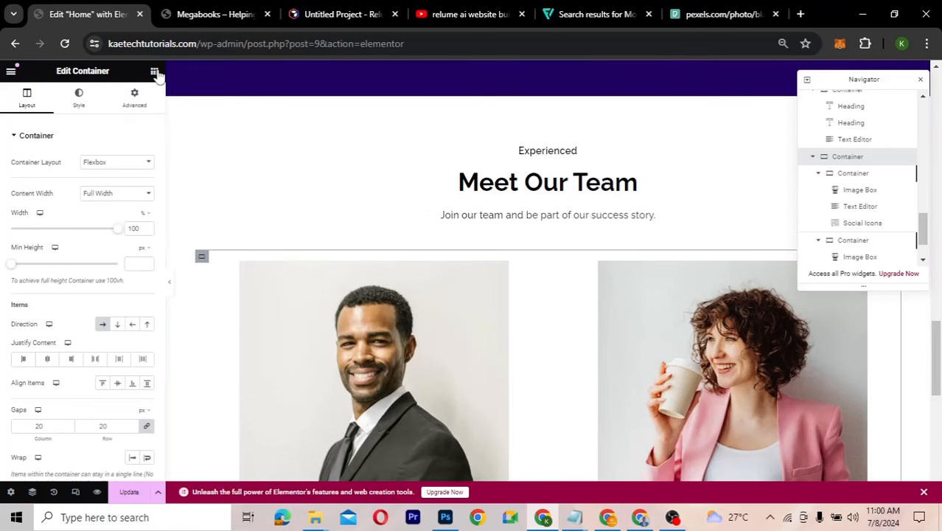
pyautogui.click(154, 71)
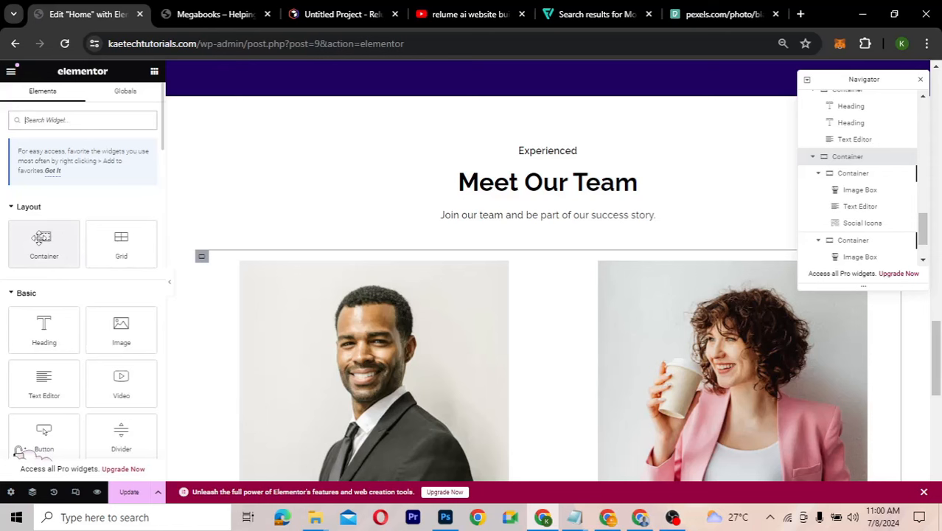
pyautogui.moveTo(42, 237); pyautogui.dragTo(460, 234)
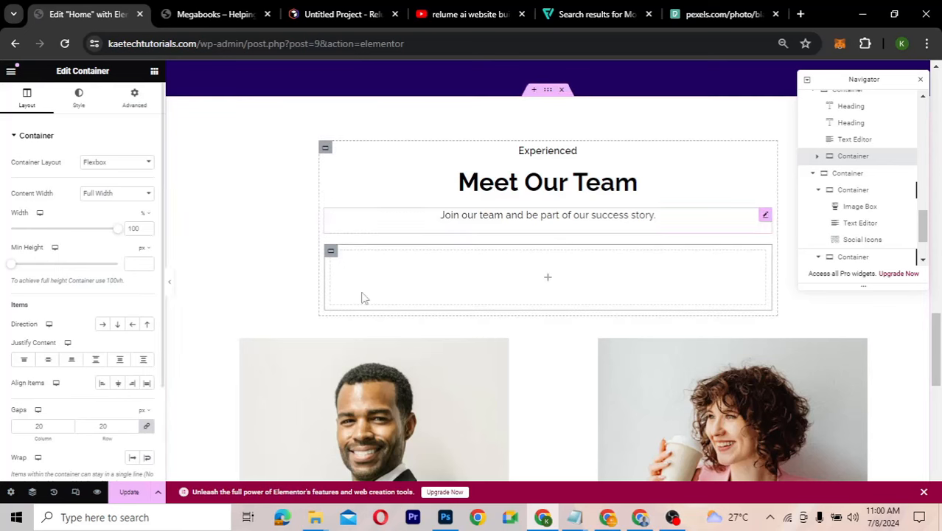
pyautogui.rightClick(331, 254)
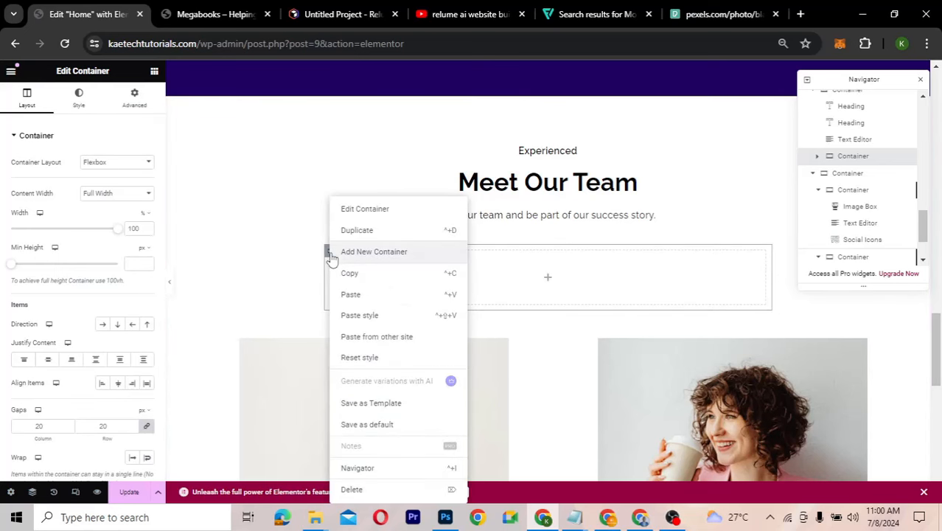
pyautogui.click(352, 489)
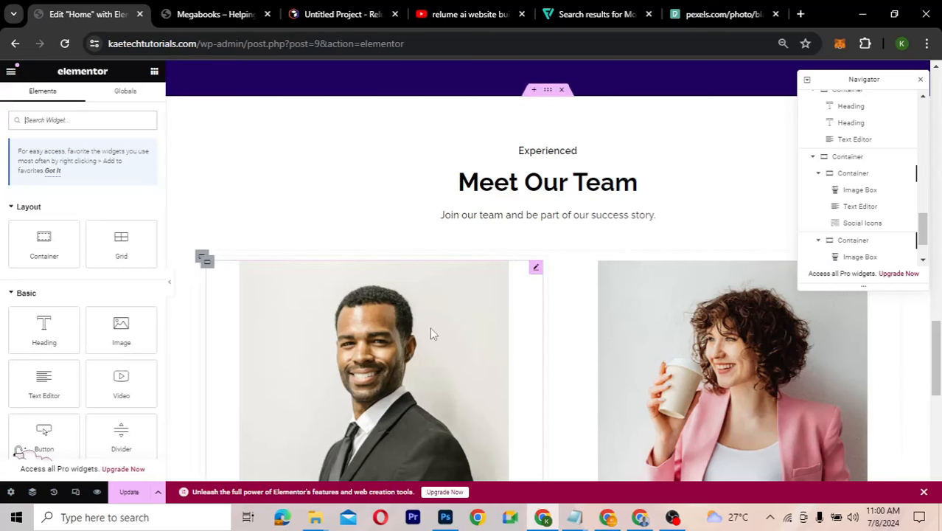
# Duplicate the container holding the Learn More and Sign Up buttons below the team members
pyautogui.scroll(-5, 406, 276)
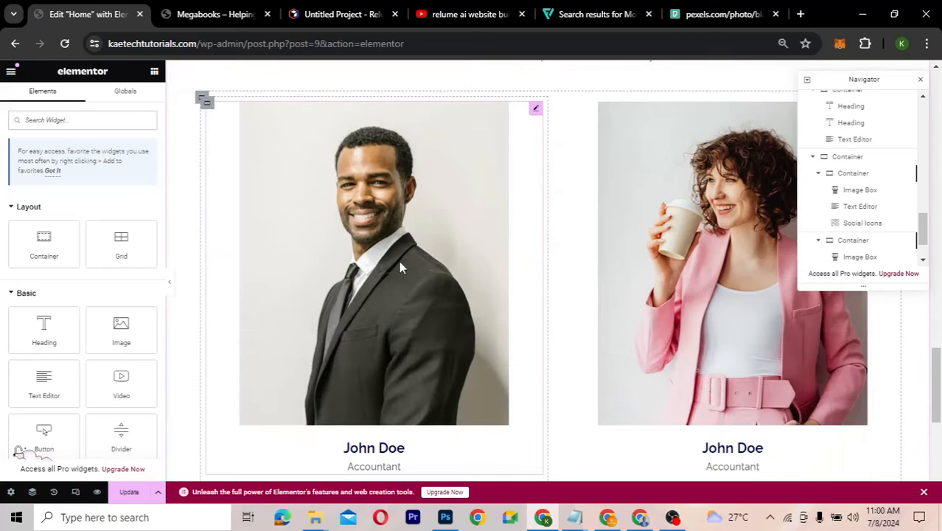
pyautogui.scroll(-2, 402, 269)
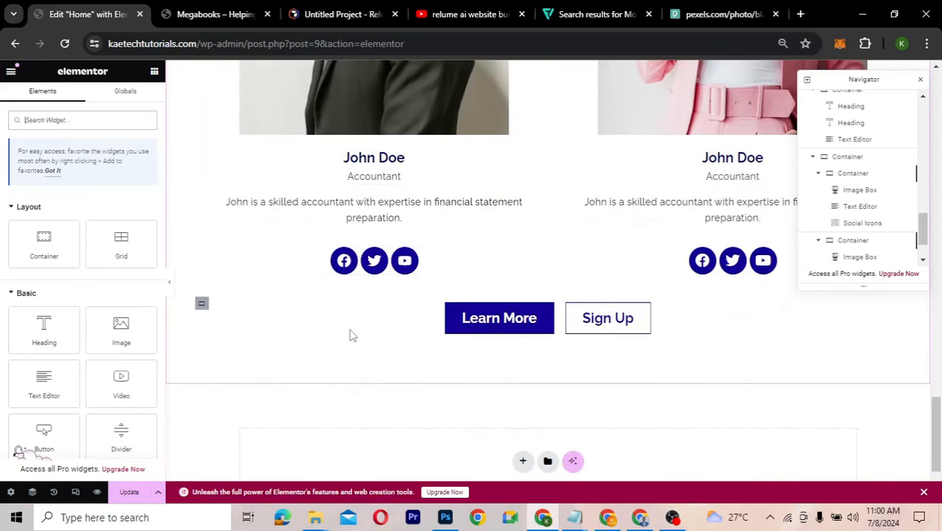
pyautogui.rightClick(203, 308)
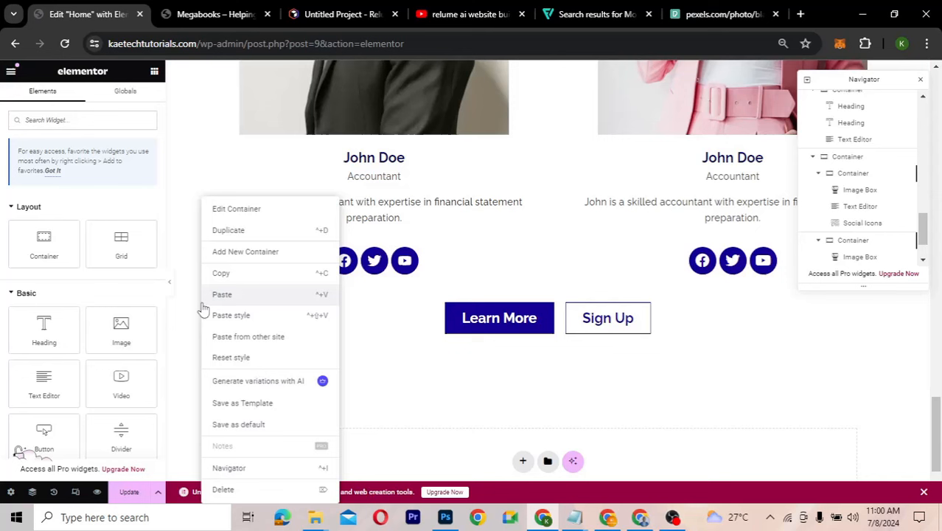
pyautogui.click(249, 232)
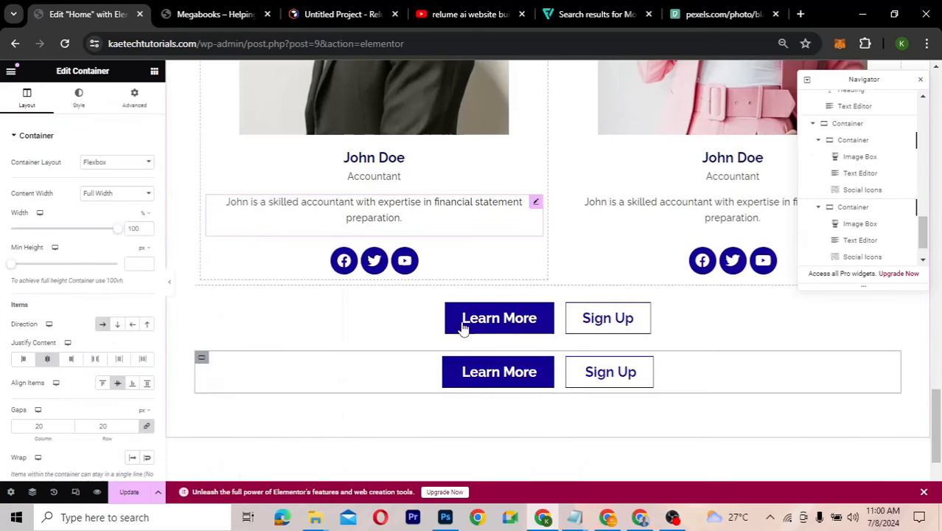
# Delete the Sign Up and Learn More buttons from the upper of the two button rows
pyautogui.rightClick(641, 313)
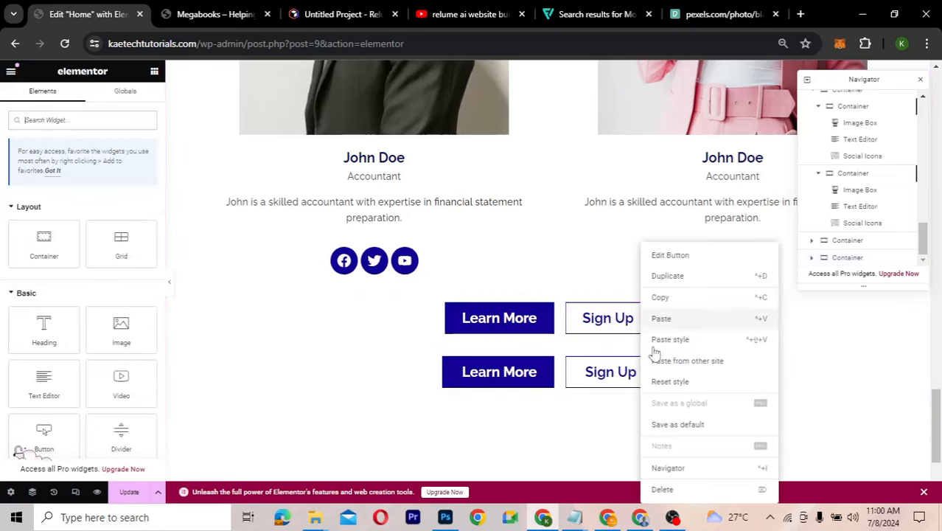
pyautogui.click(662, 489)
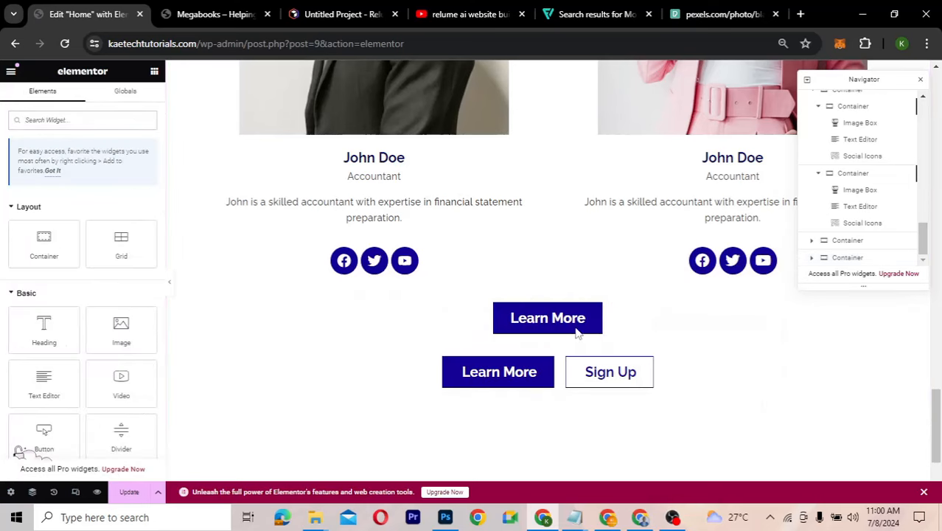
pyautogui.press('Delete')
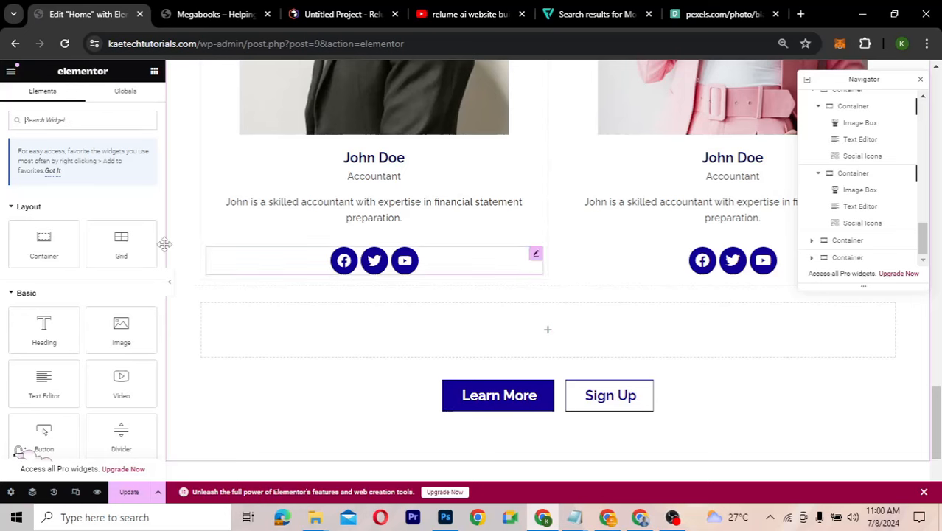
# Place a new container inside the emptied button row and set that row's direction to column
pyautogui.scroll(4, 421, 242)
pyautogui.scroll(1, 422, 243)
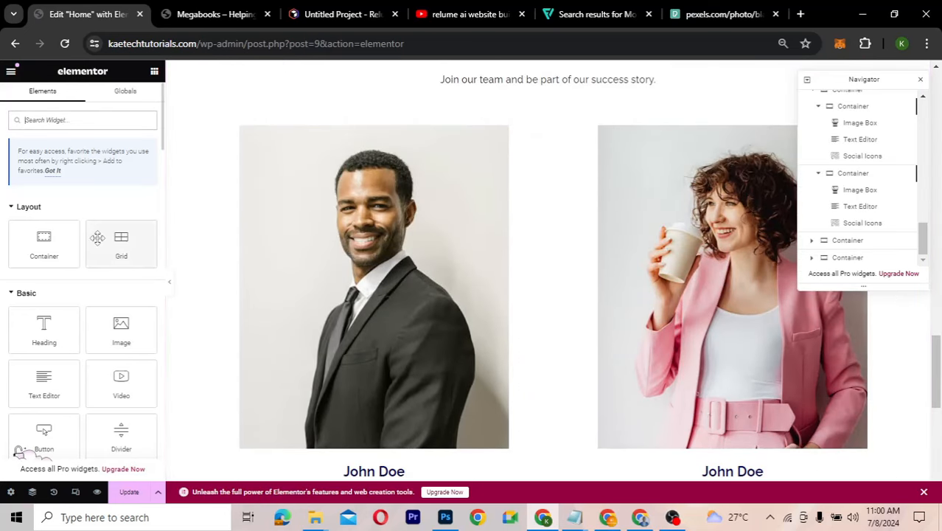
pyautogui.scroll(-1, 339, 288)
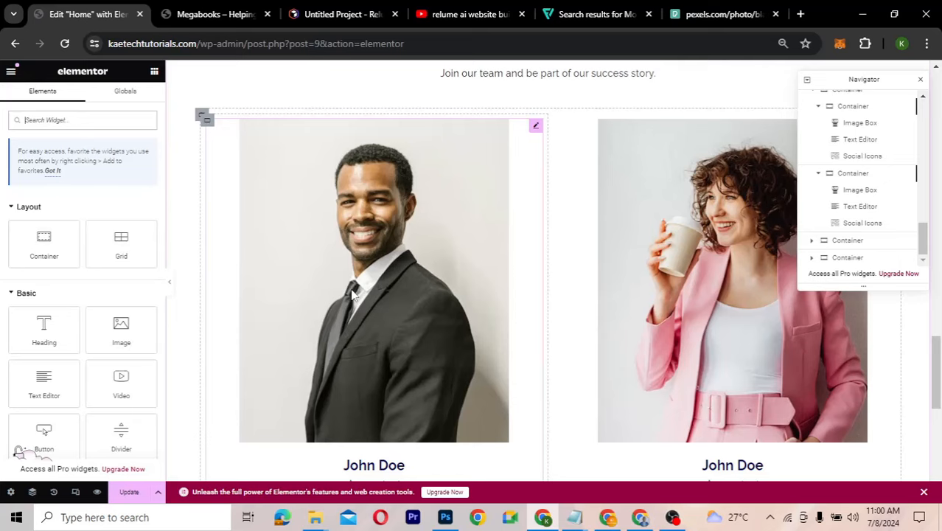
pyautogui.scroll(-5, 352, 293)
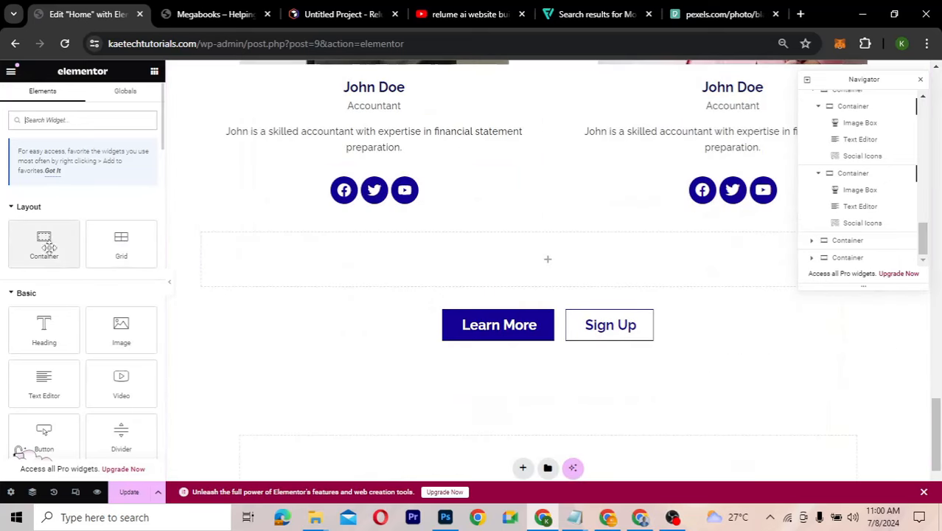
pyautogui.moveTo(47, 248); pyautogui.dragTo(253, 264)
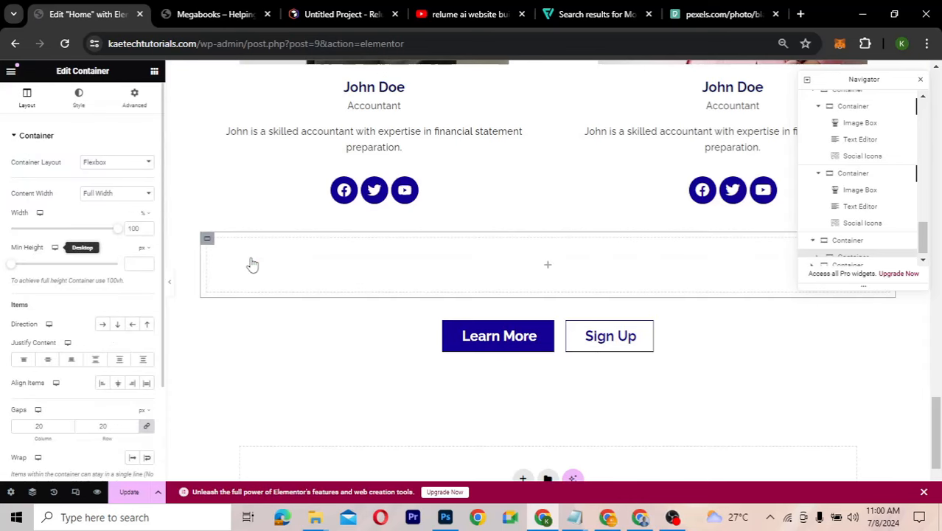
pyautogui.click(202, 236)
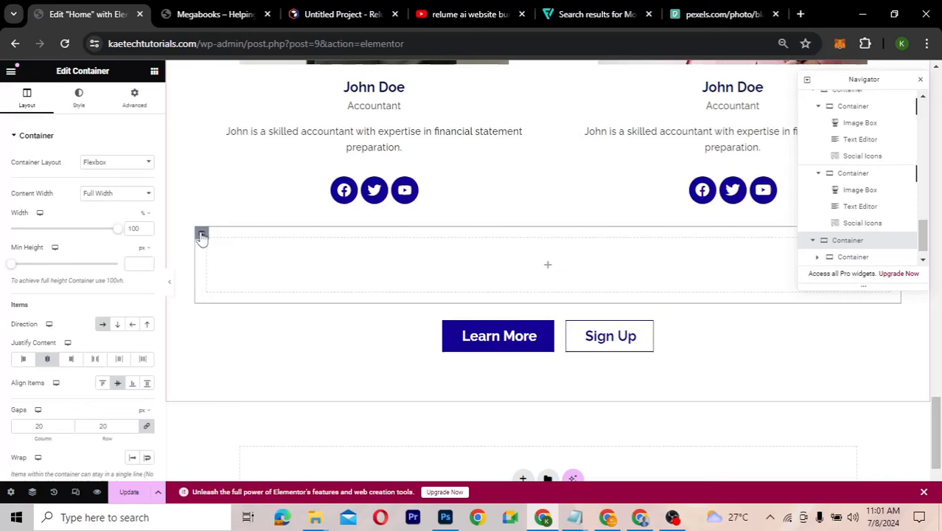
pyautogui.click(118, 325)
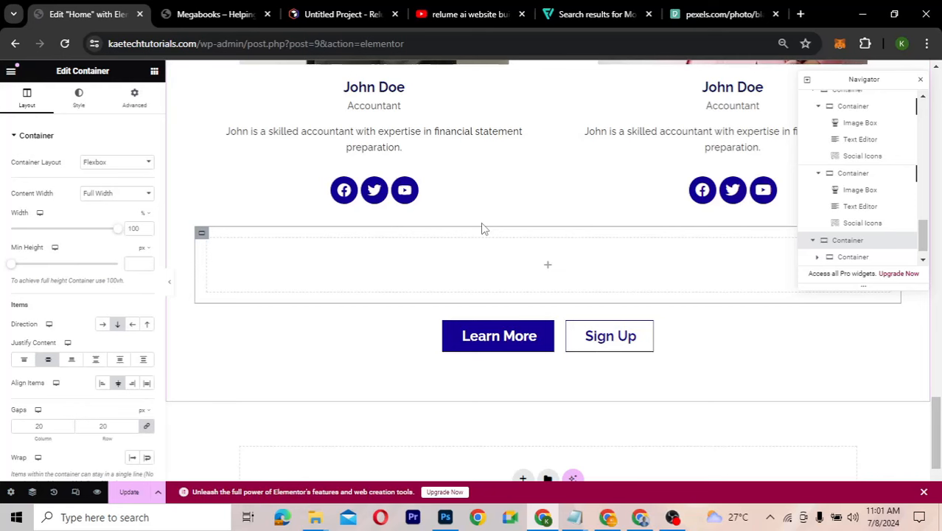
pyautogui.scroll(2, 482, 228)
pyautogui.scroll(4, 480, 228)
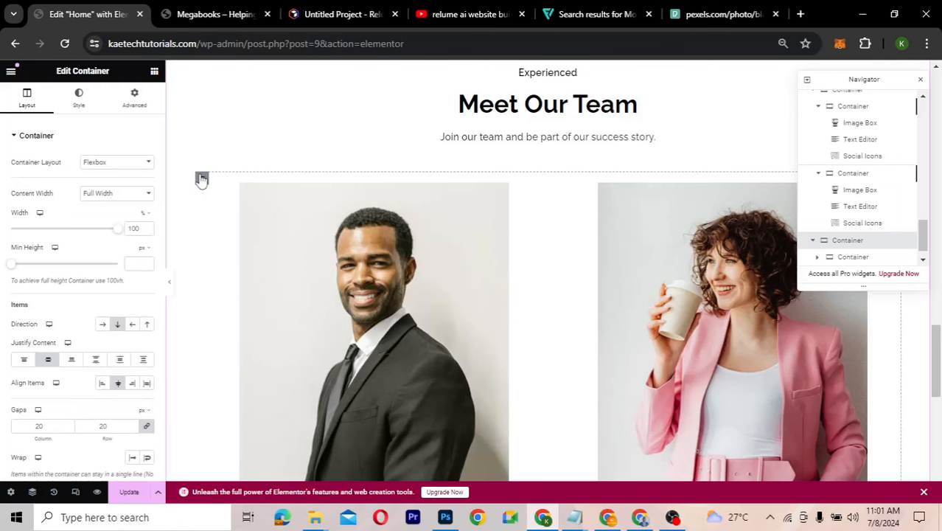
pyautogui.click(201, 180)
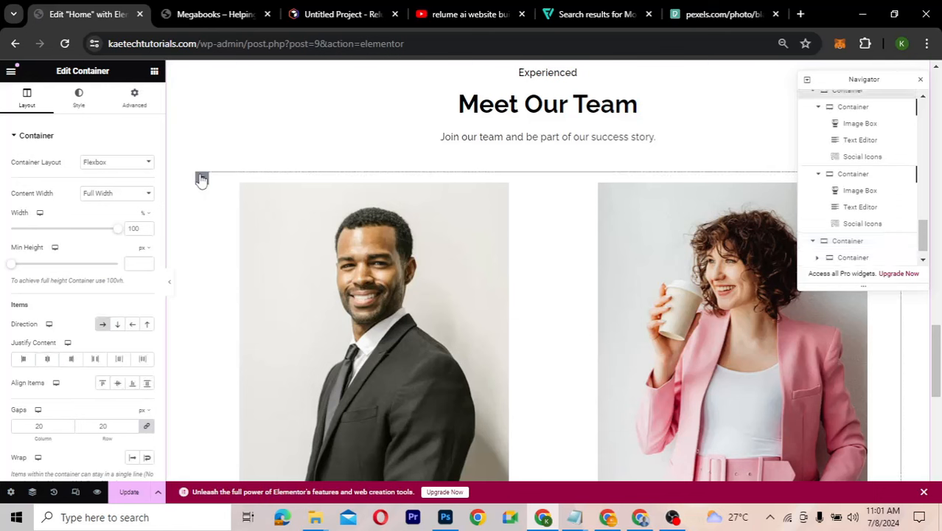
pyautogui.click(118, 325)
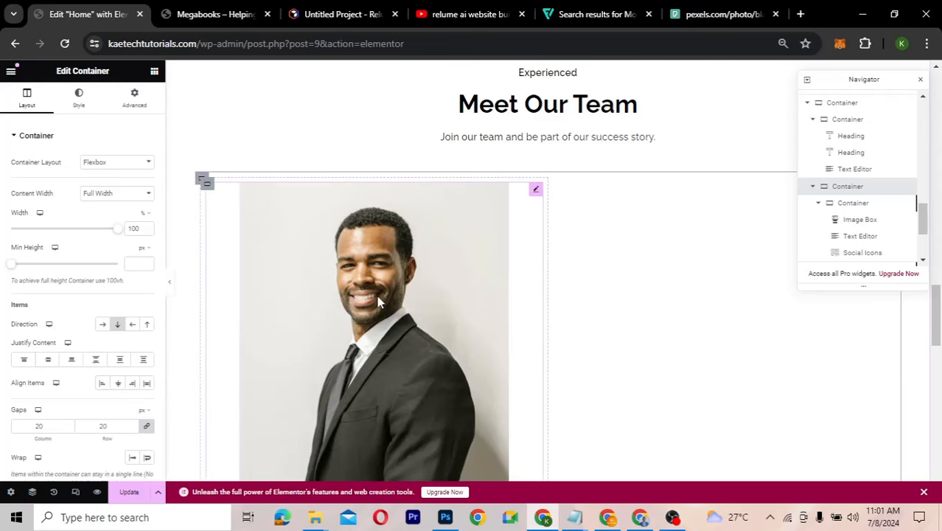
pyautogui.scroll(-4, 378, 302)
pyautogui.scroll(3, 378, 302)
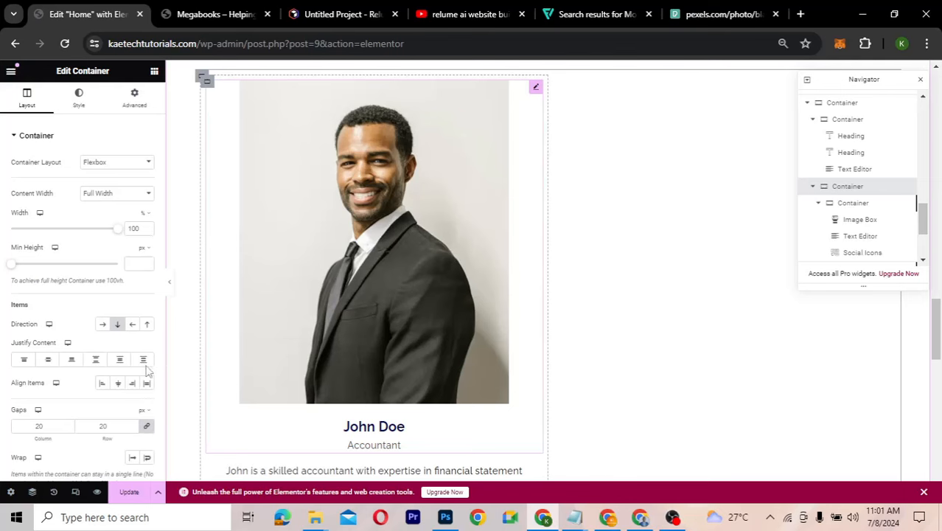
pyautogui.click(98, 328)
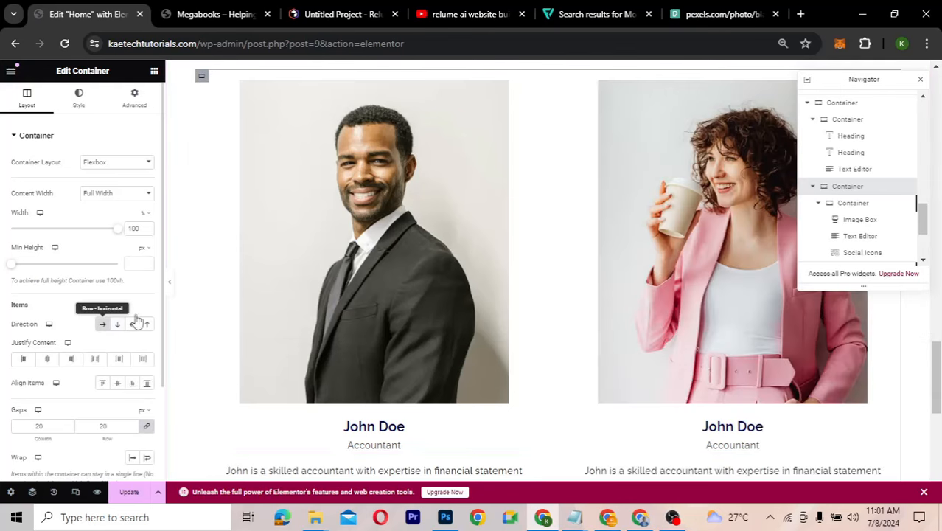
# Nest another new container inside the empty container between the team members and the Learn More and Sign Up buttons
pyautogui.scroll(-2, 470, 300)
pyautogui.scroll(-5, 472, 307)
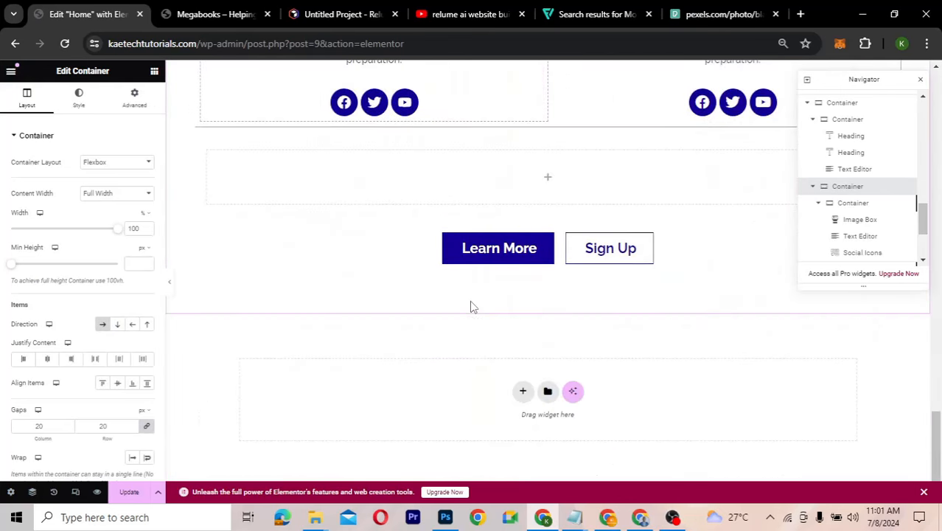
pyautogui.scroll(3, 472, 307)
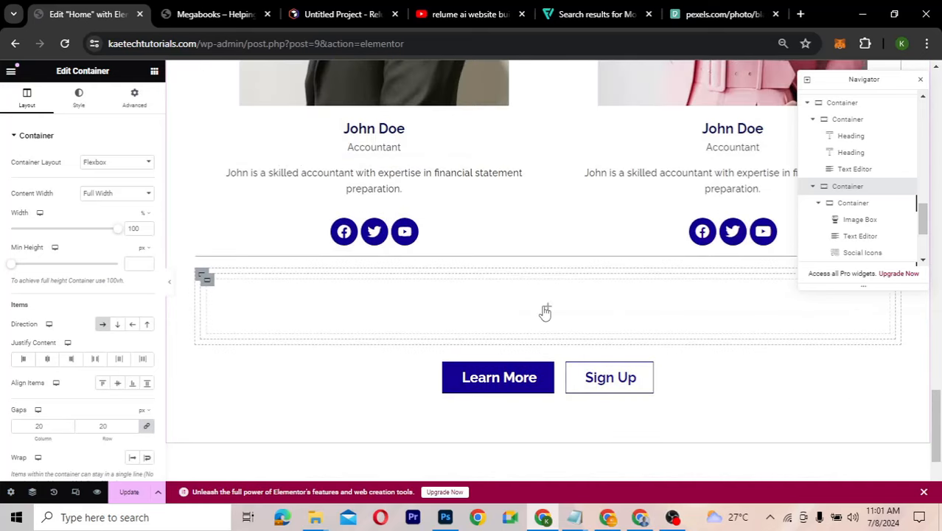
pyautogui.scroll(5, 580, 88)
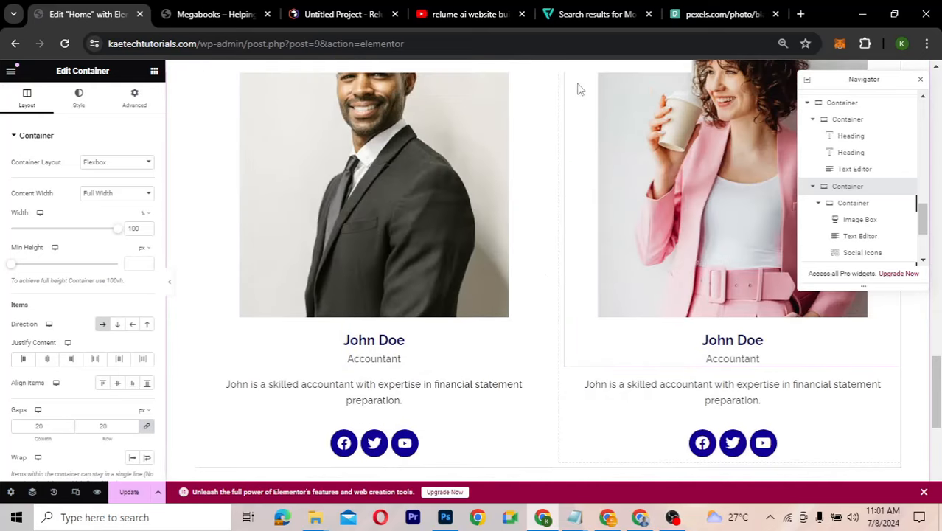
pyautogui.scroll(-6, 382, 194)
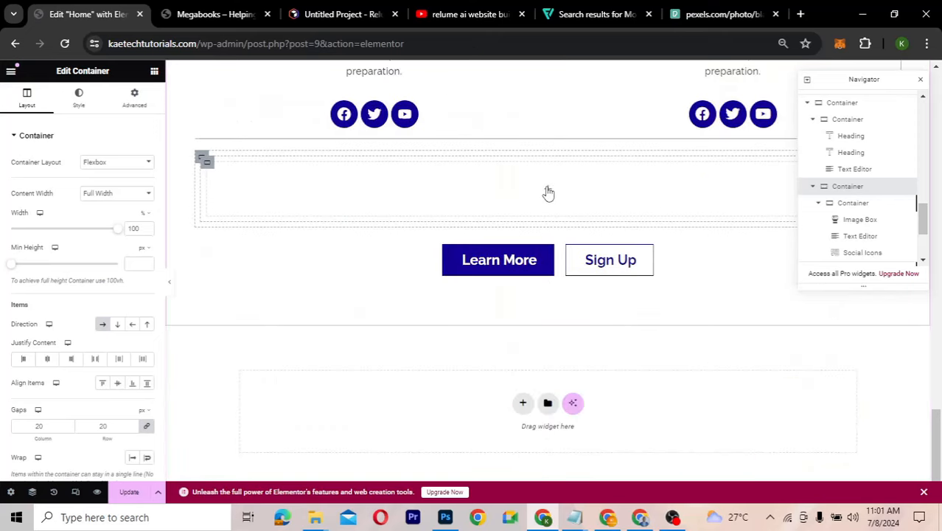
pyautogui.click(549, 192)
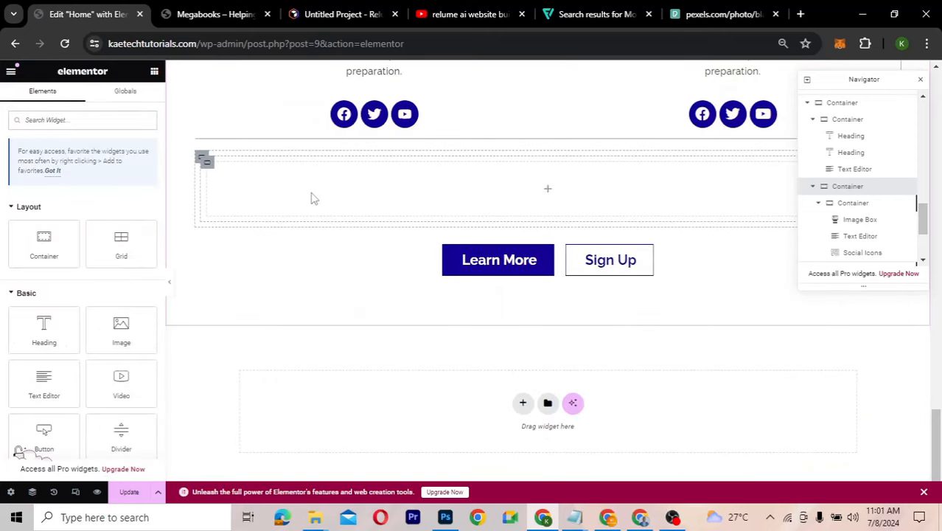
pyautogui.moveTo(46, 239); pyautogui.dragTo(258, 204)
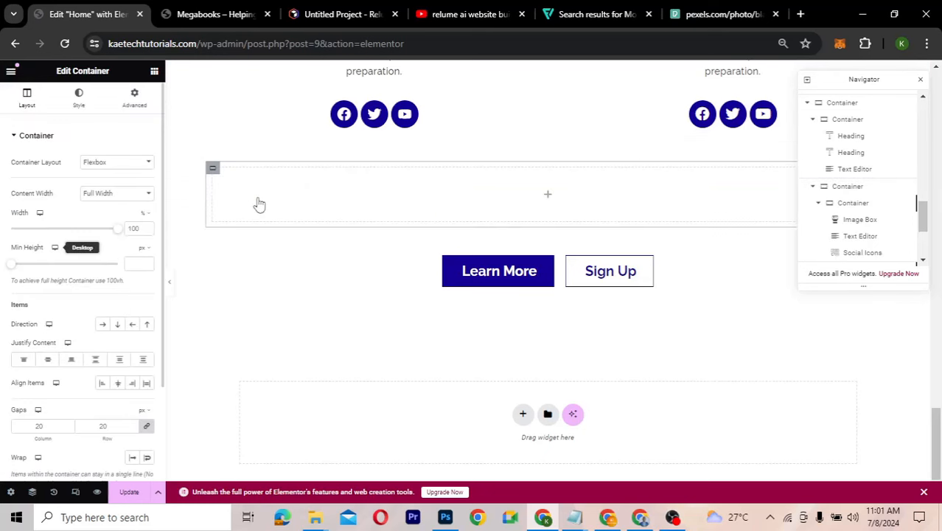
# Duplicate the innermost empty container and set its parent container's direction to row, making two side-by-side columns
pyautogui.rightClick(212, 171)
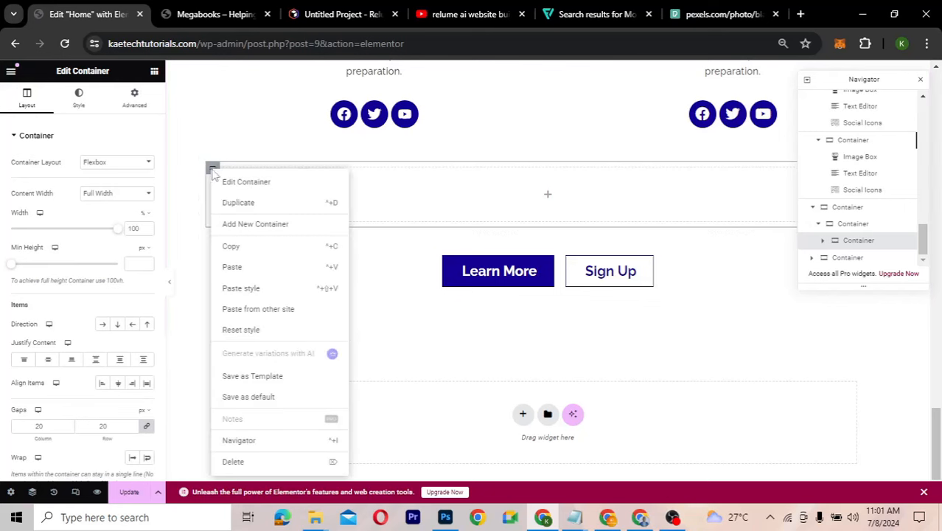
pyautogui.click(239, 202)
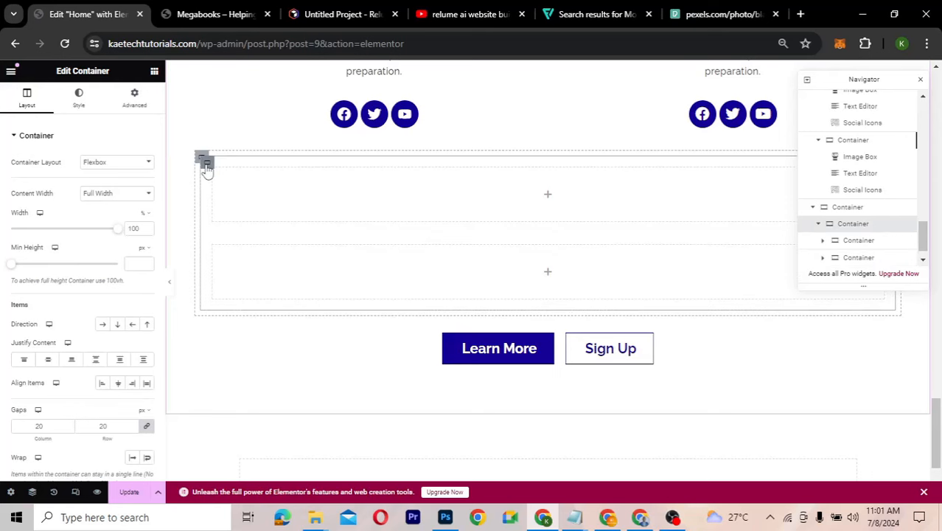
pyautogui.click(103, 328)
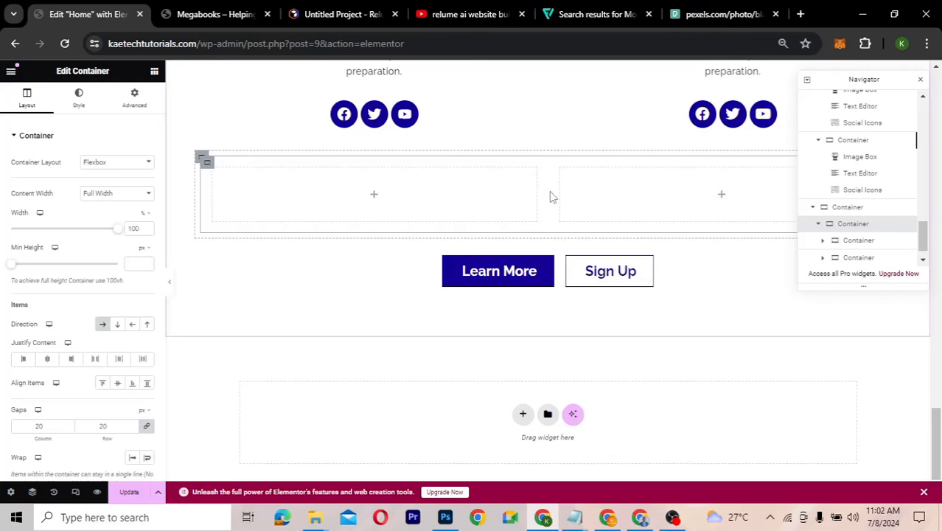
# Copy the image box of the man in the dark suit into the first empty column of the new team row
pyautogui.scroll(5, 501, 196)
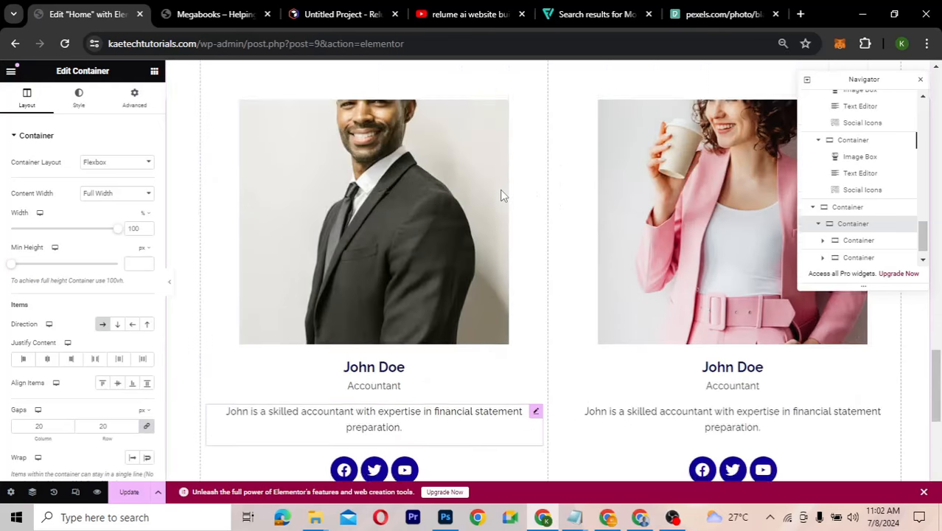
pyautogui.scroll(2, 501, 195)
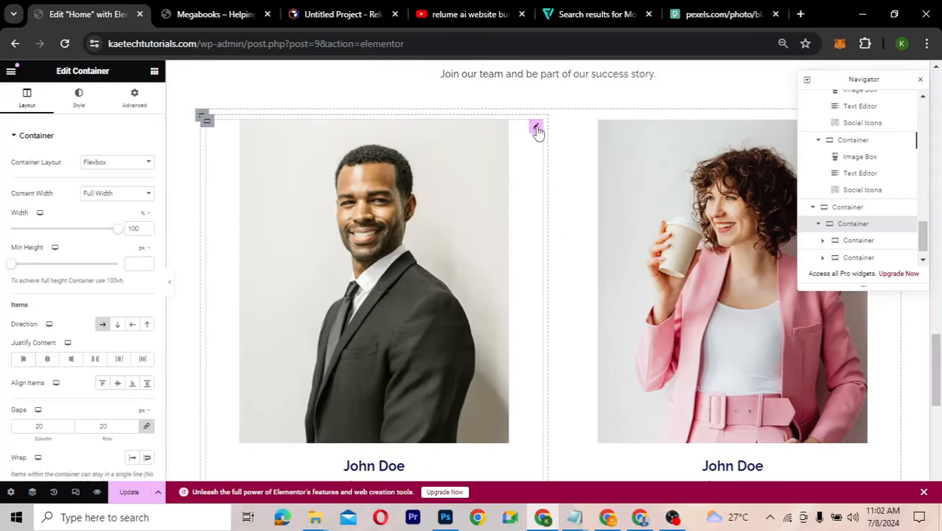
pyautogui.rightClick(538, 130)
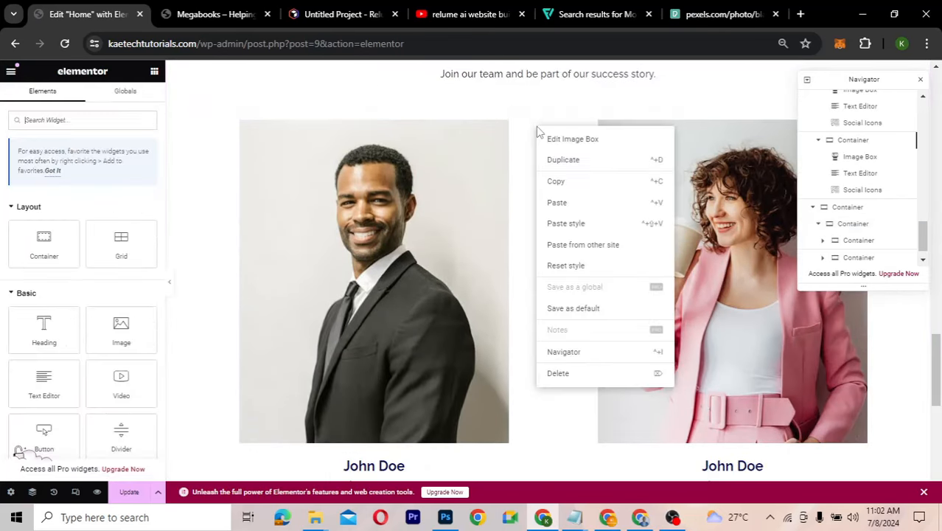
pyautogui.click(556, 181)
pyautogui.scroll(-5, 444, 304)
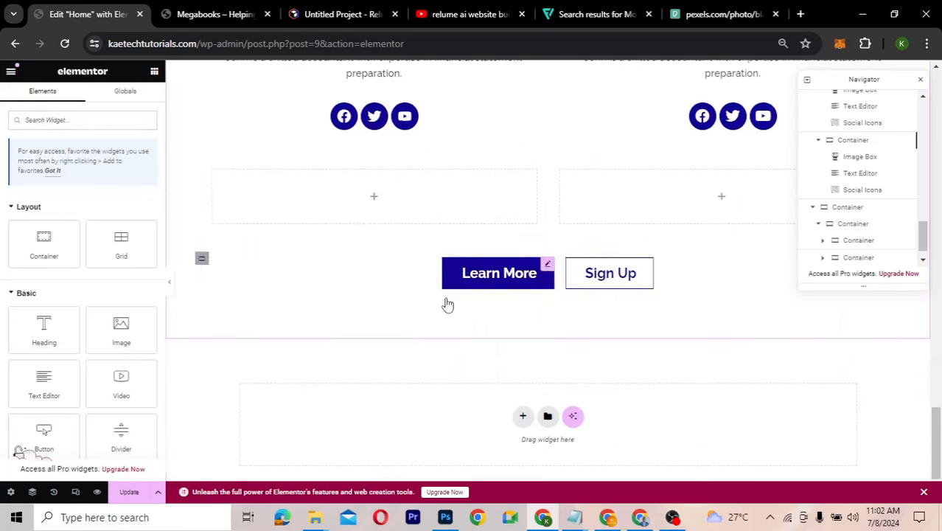
pyautogui.rightClick(372, 197)
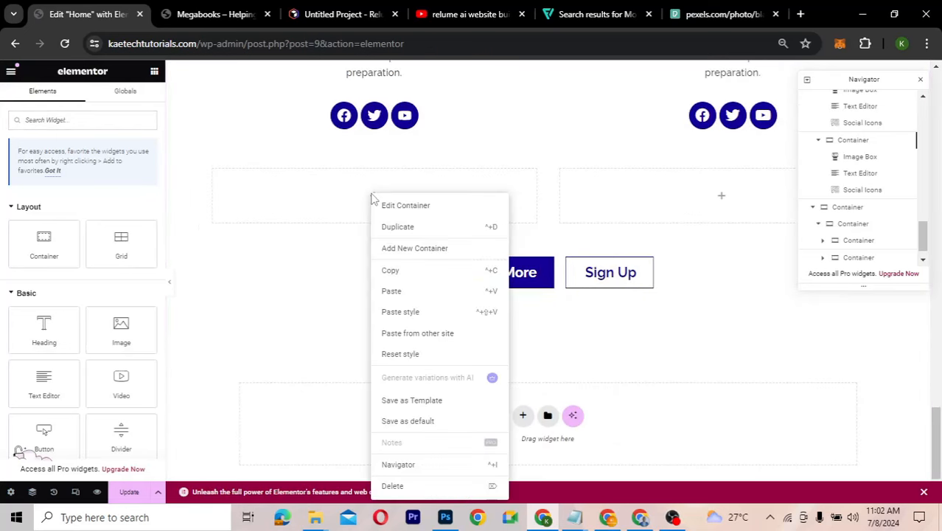
pyautogui.click(392, 292)
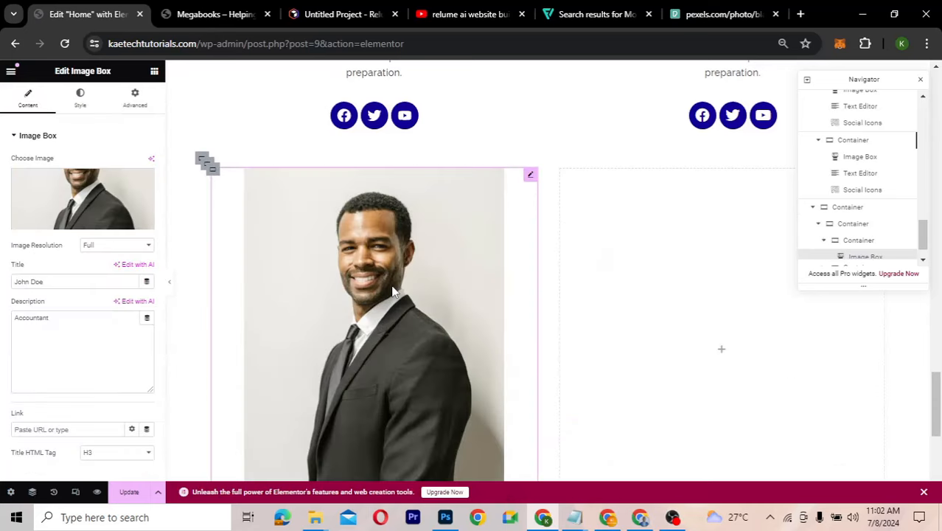
# Copy the first member's accountant description text and paste it below the image box in the new row's first column
pyautogui.scroll(3, 395, 293)
pyautogui.scroll(2, 392, 292)
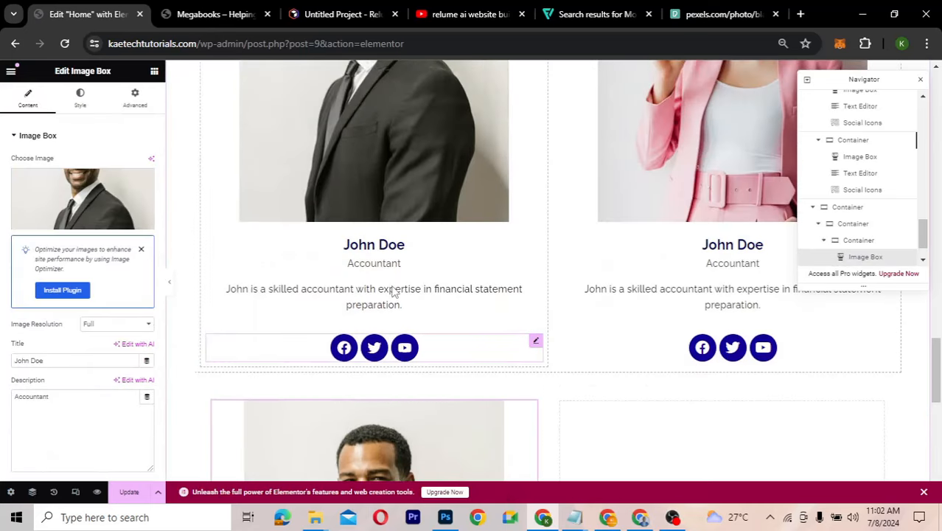
pyautogui.scroll(-5, 380, 382)
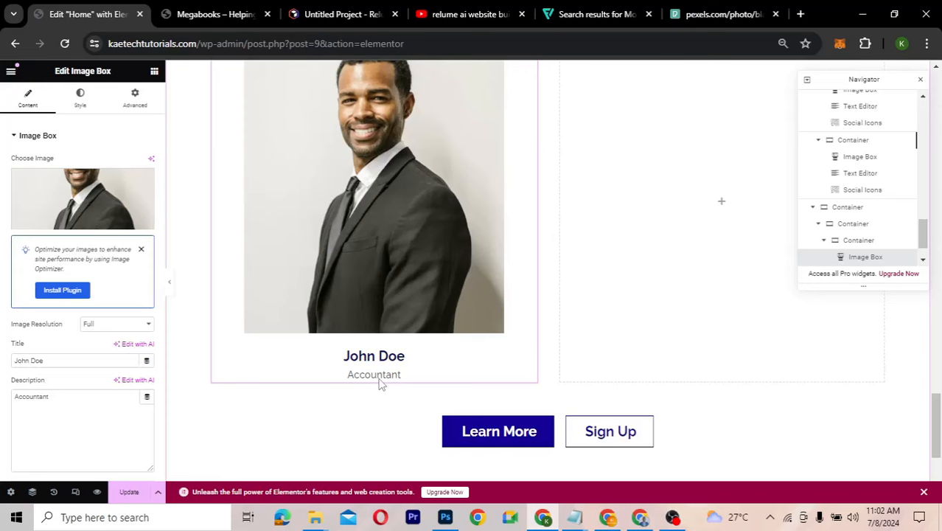
pyautogui.scroll(3, 380, 382)
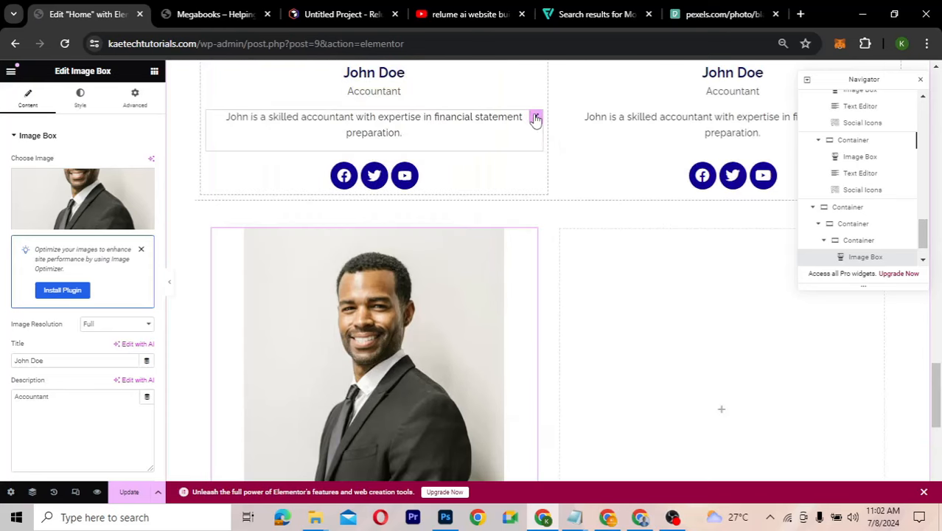
pyautogui.rightClick(536, 119)
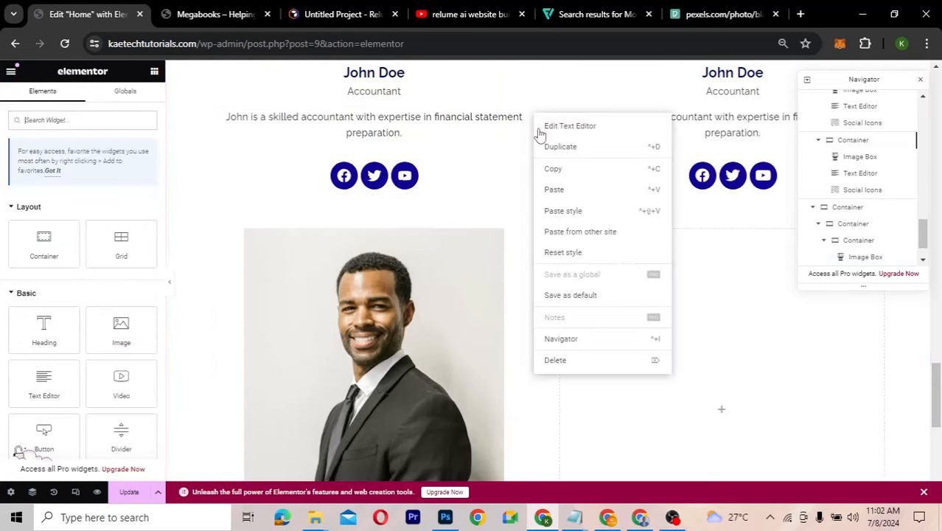
pyautogui.click(551, 170)
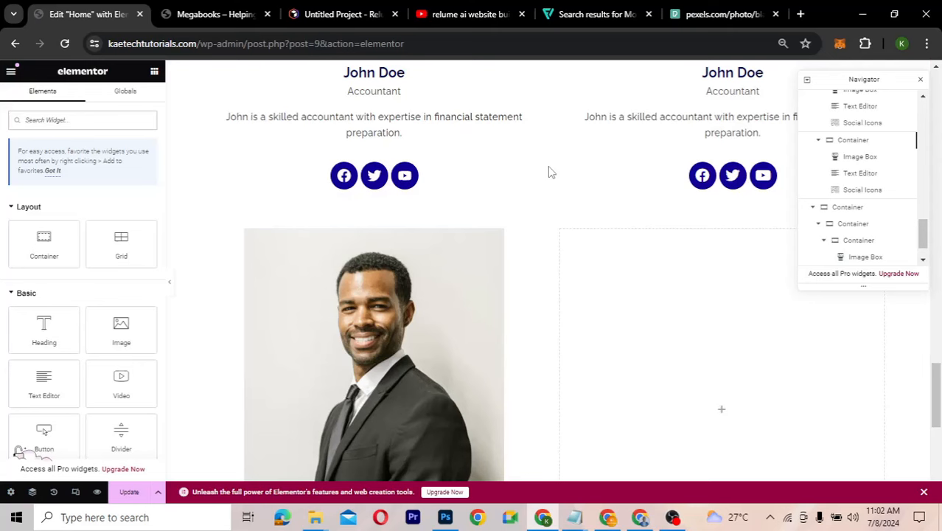
pyautogui.scroll(-4, 550, 171)
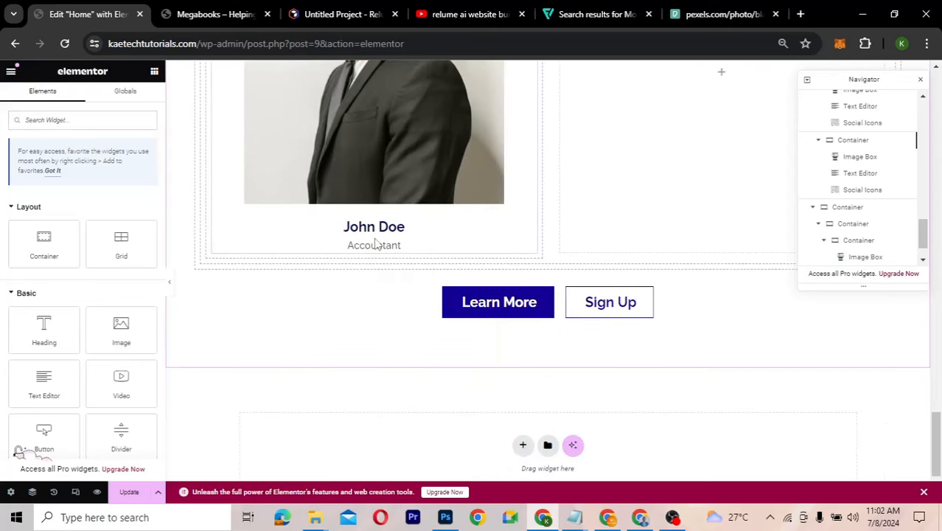
pyautogui.rightClick(375, 245)
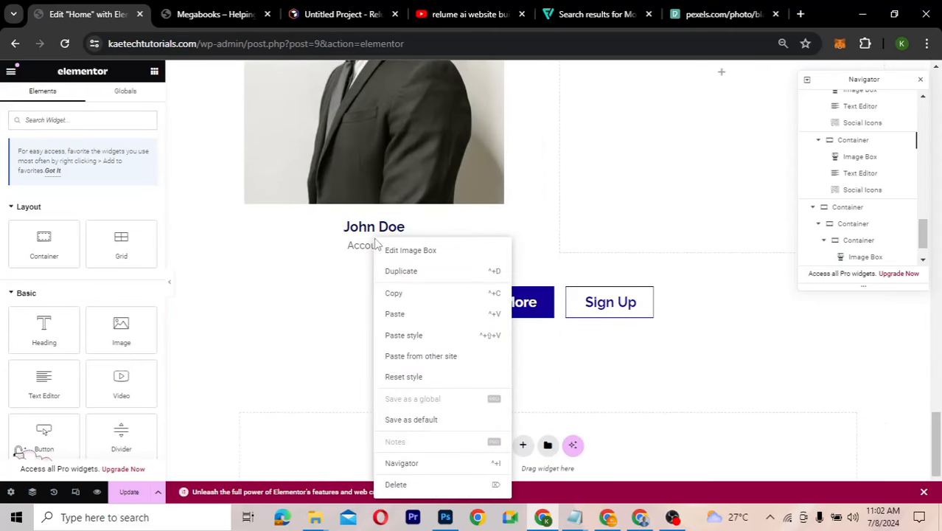
pyautogui.click(395, 314)
# Copy the first member's social icons and paste them below the description in the new row's first column
pyautogui.scroll(3, 396, 314)
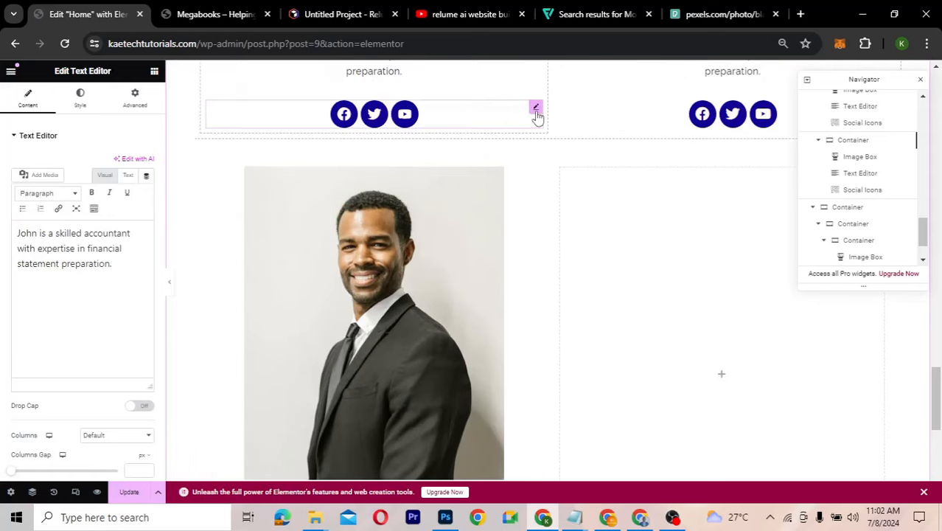
pyautogui.rightClick(537, 112)
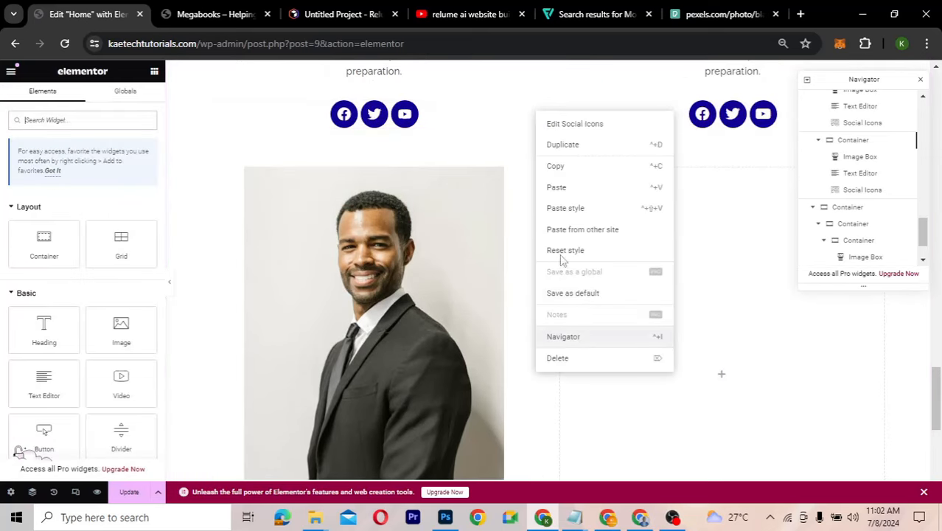
pyautogui.click(566, 168)
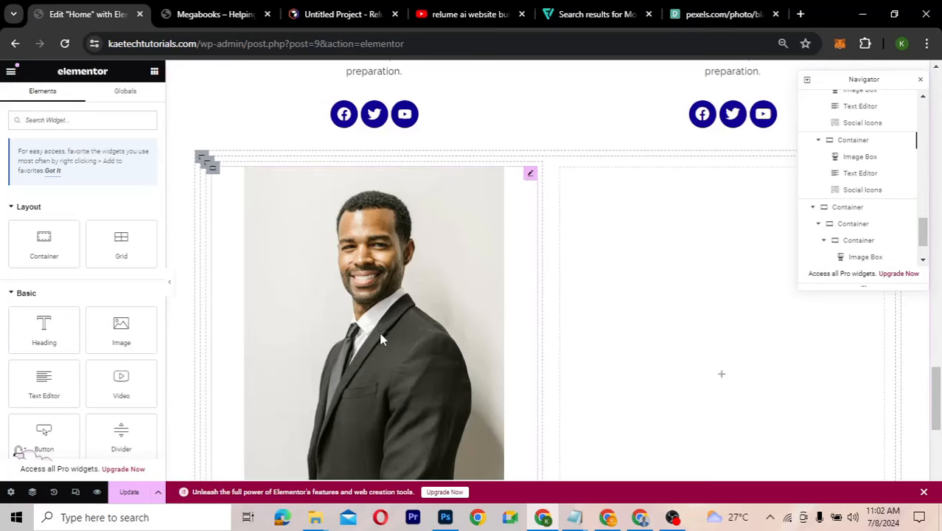
pyautogui.scroll(-5, 382, 339)
pyautogui.scroll(-2, 383, 339)
pyautogui.rightClick(372, 159)
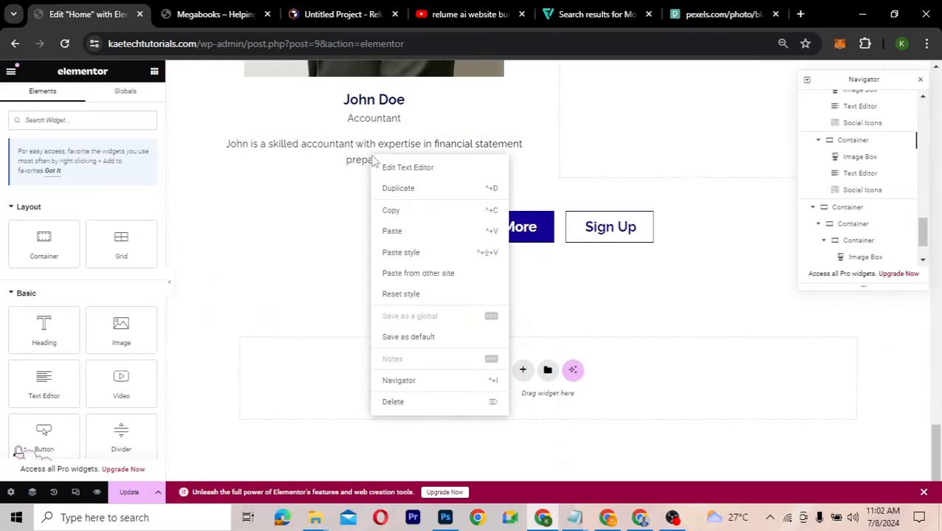
pyautogui.click(396, 232)
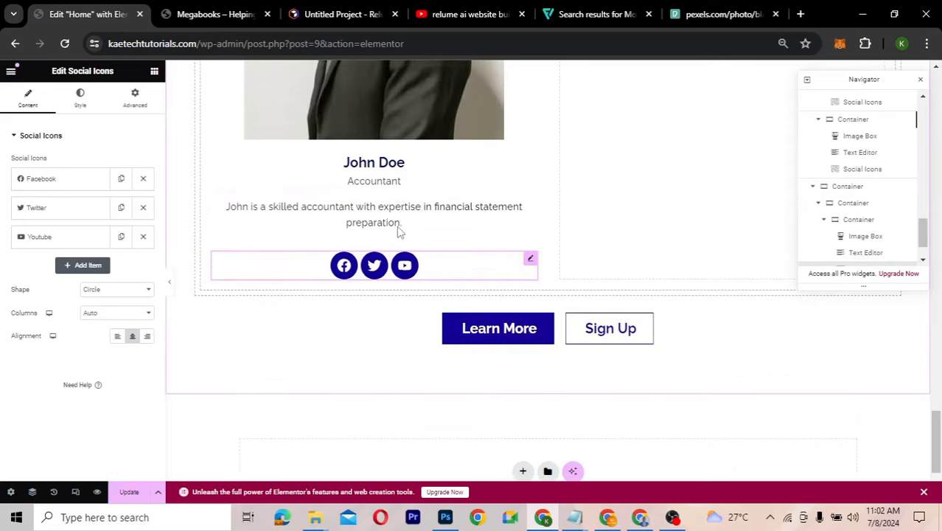
# Copy the image box of the woman in the pink suit into the new row's empty second column
pyautogui.scroll(3, 397, 232)
pyautogui.scroll(9, 396, 226)
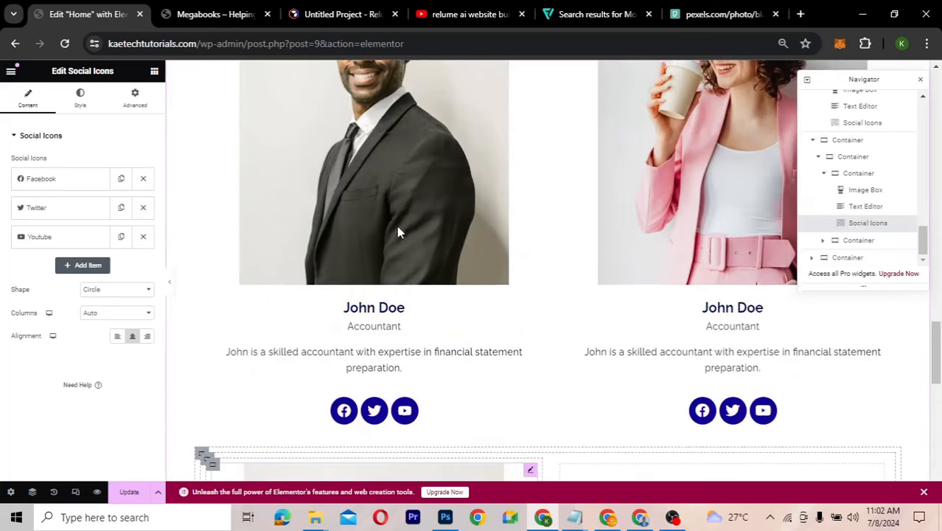
pyautogui.scroll(3, 396, 231)
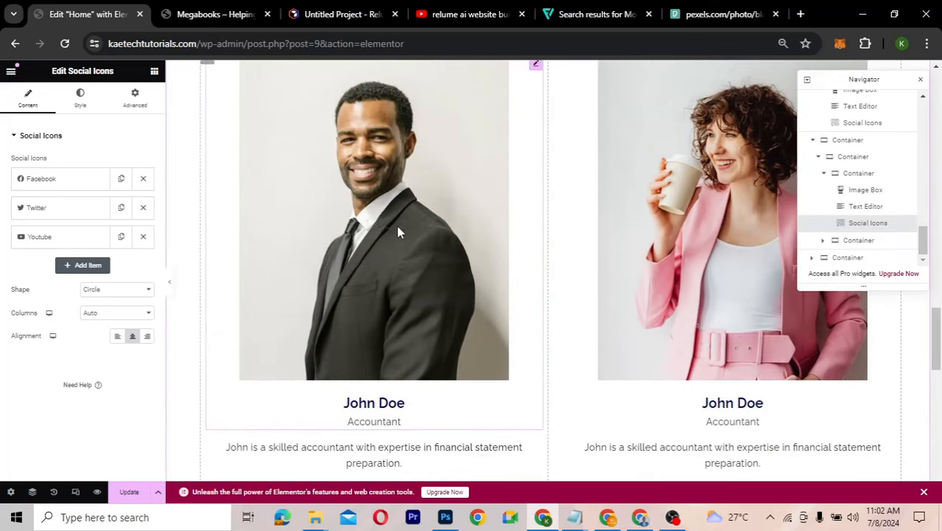
pyautogui.scroll(-3, 397, 233)
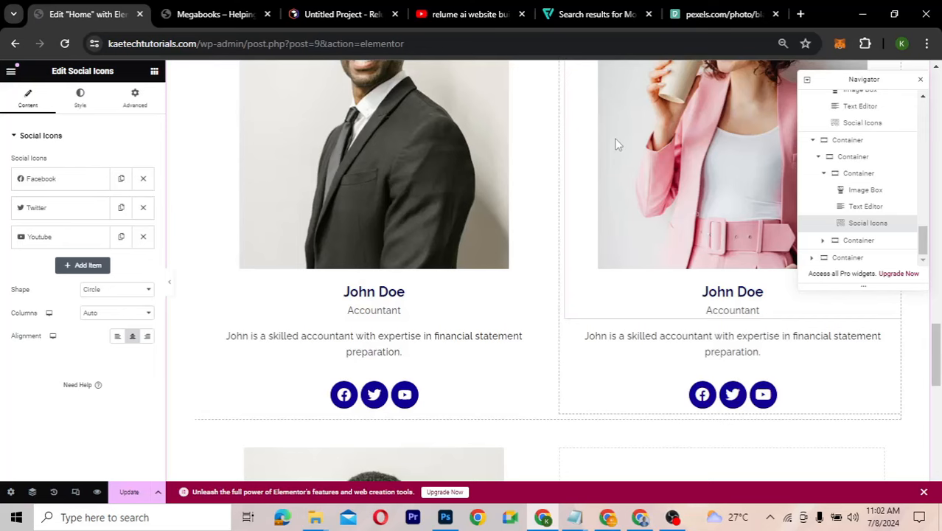
pyautogui.rightClick(615, 139)
pyautogui.click(635, 194)
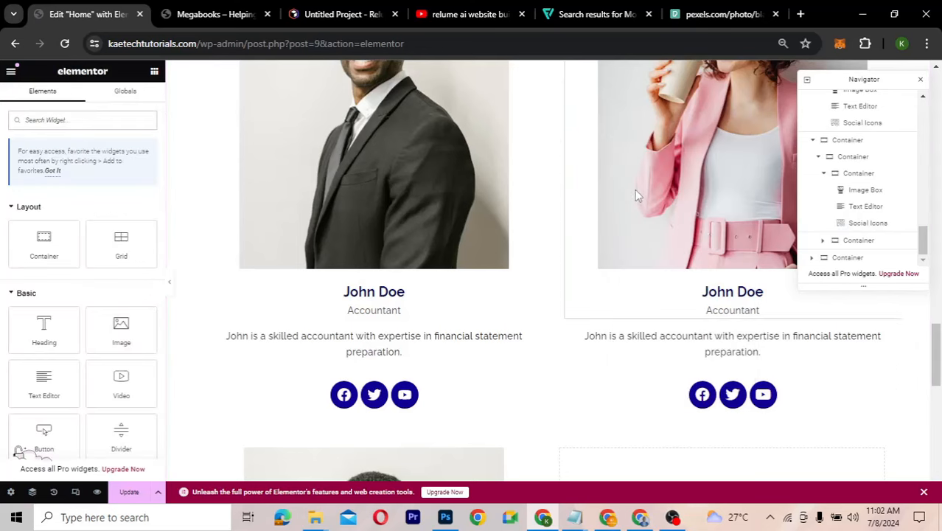
pyautogui.scroll(-4, 635, 193)
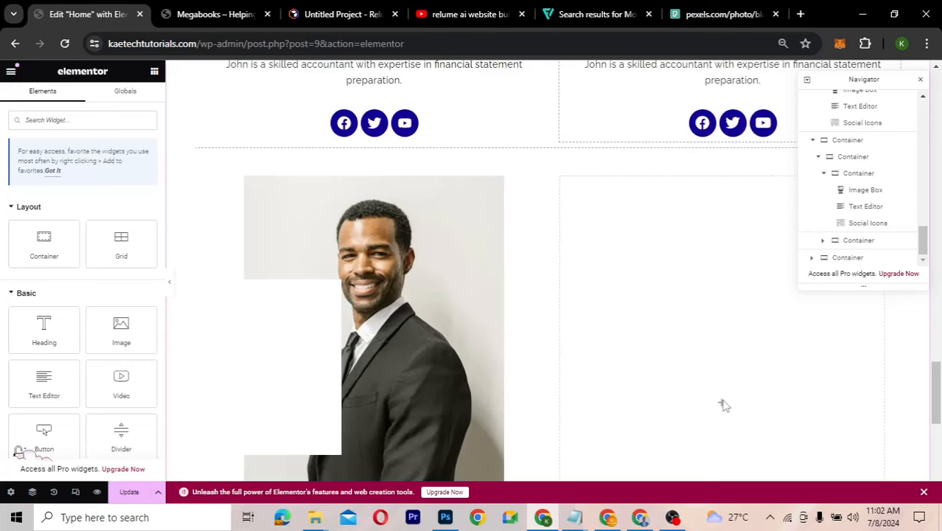
pyautogui.rightClick(722, 404)
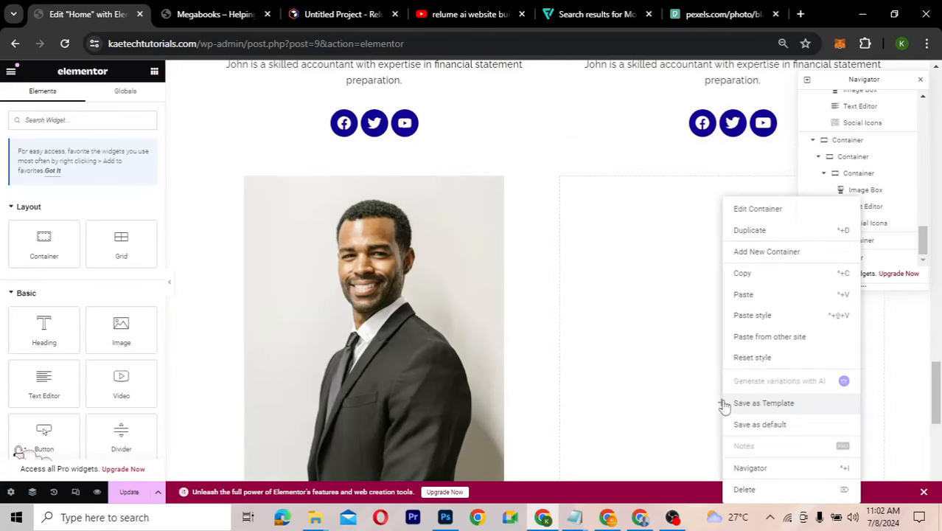
pyautogui.click(744, 295)
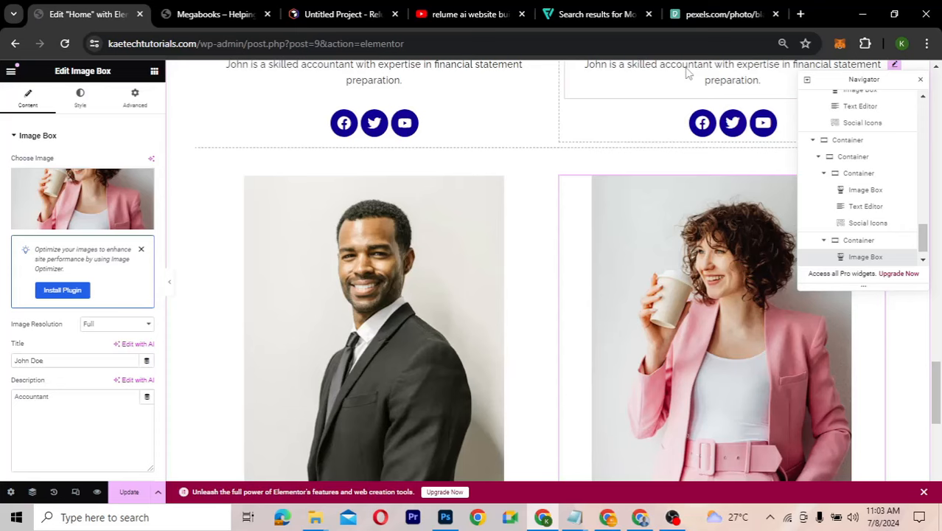
# Copy an accountant description text from the original row and paste it below the image box in the new row's second column
pyautogui.rightClick(685, 72)
pyautogui.click(702, 120)
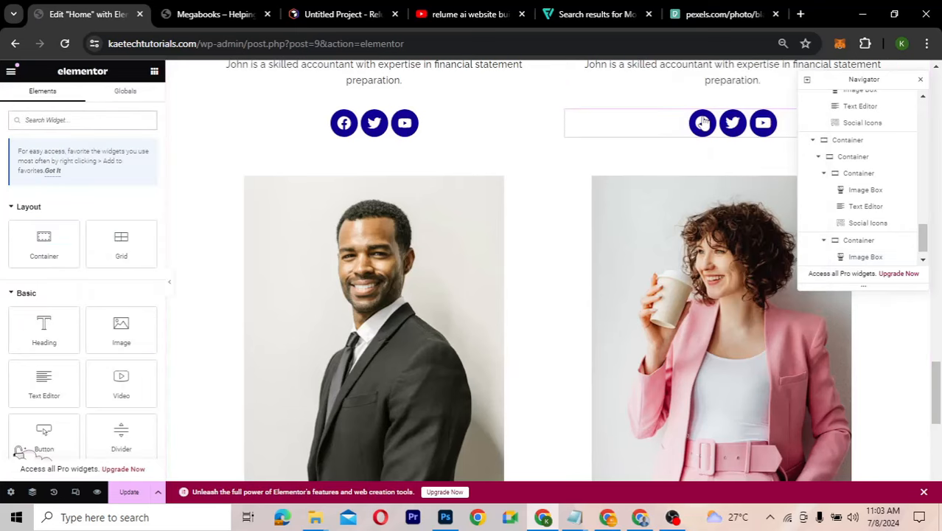
pyautogui.scroll(-4, 691, 321)
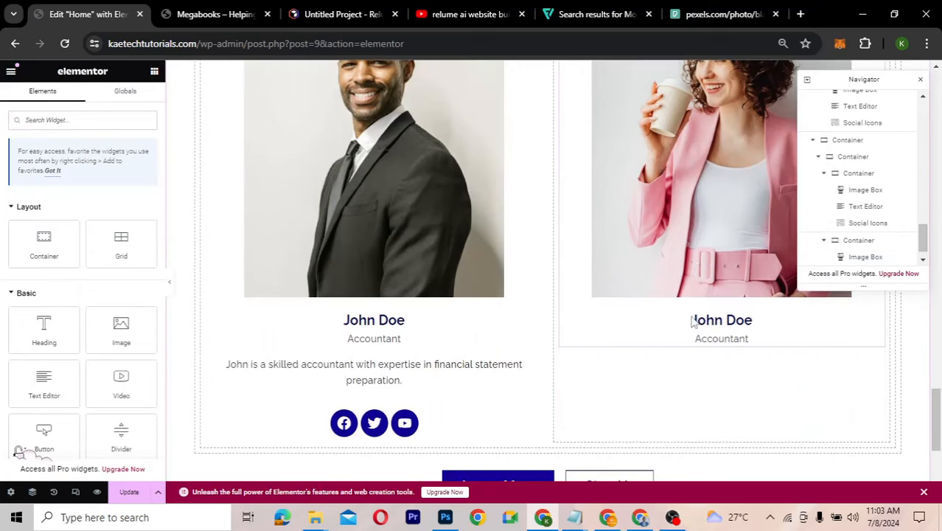
pyautogui.rightClick(693, 322)
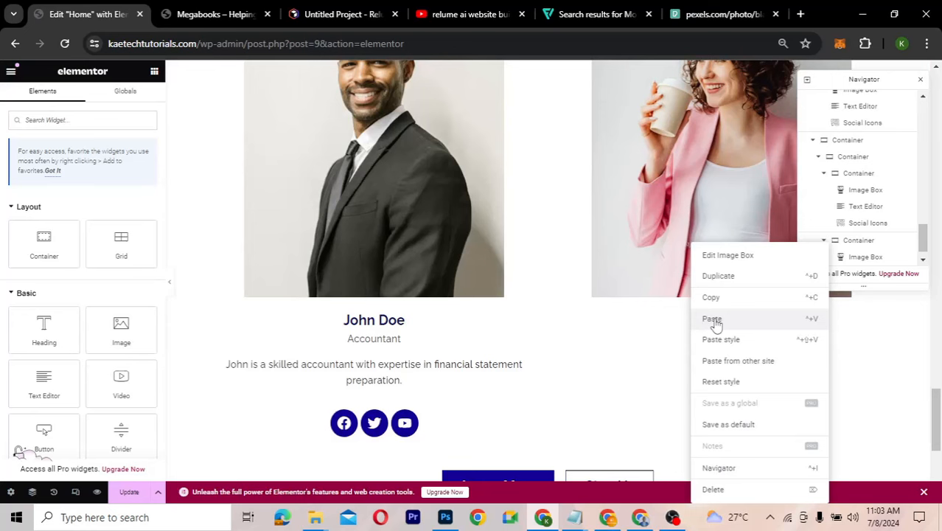
pyautogui.click(712, 320)
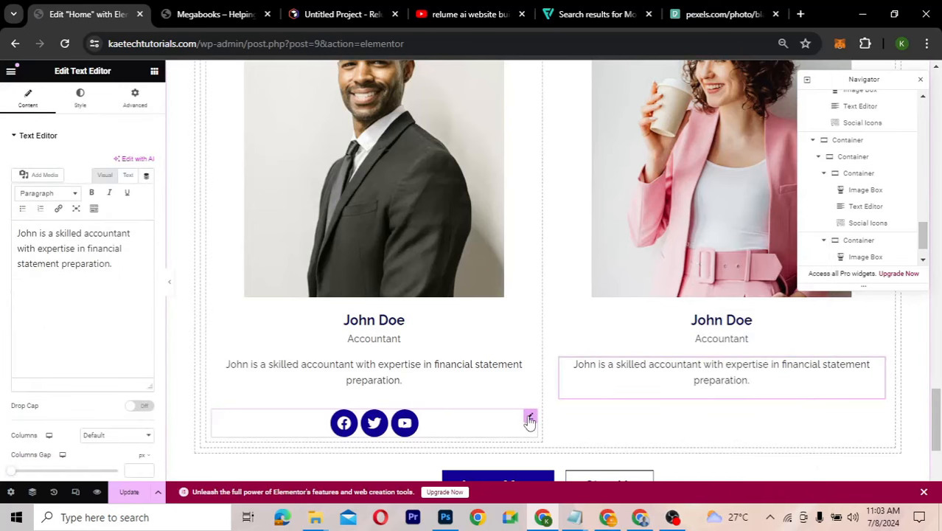
# Copy the social icons from the new row's first column and paste them below the description in its second column
pyautogui.rightClick(529, 420)
pyautogui.click(554, 300)
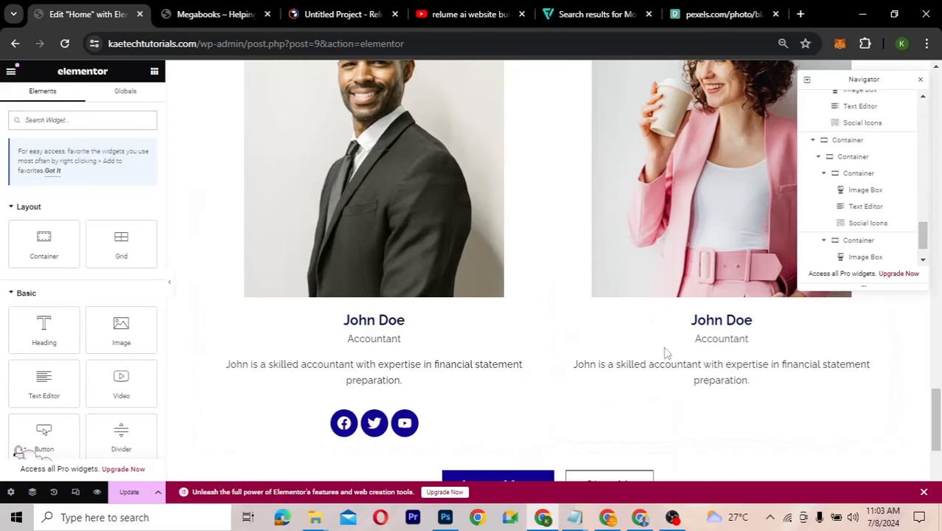
pyautogui.rightClick(719, 367)
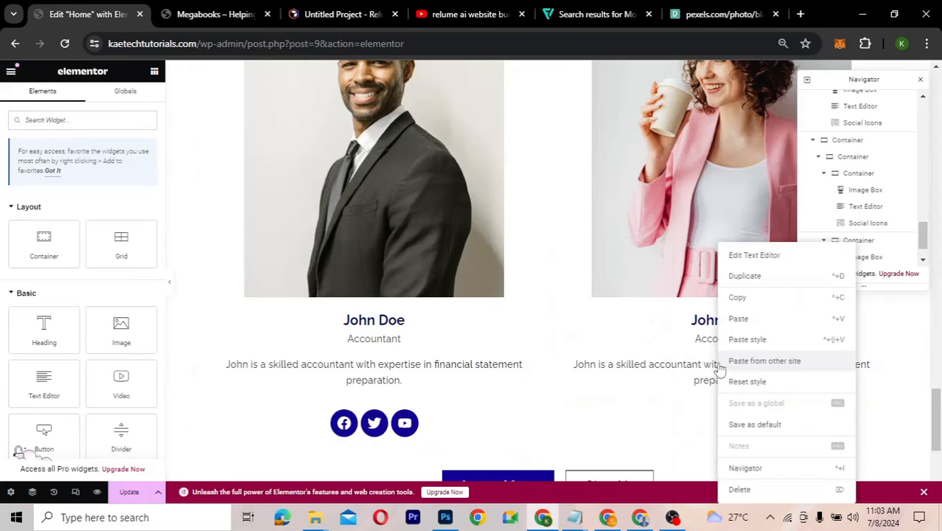
pyautogui.click(740, 319)
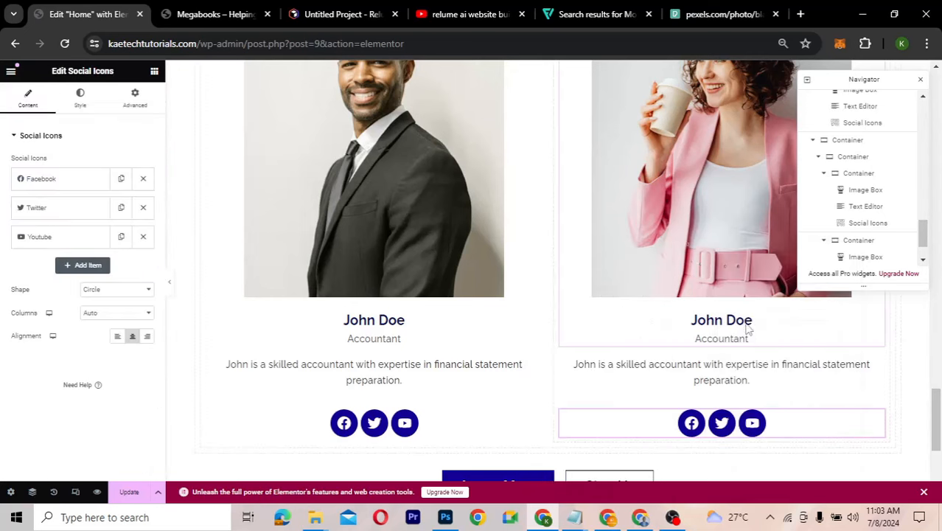
# Delete the original team row container directly beneath the Meet Our Team heading, keeping the rebuilt two-column row
pyautogui.scroll(-4, 593, 258)
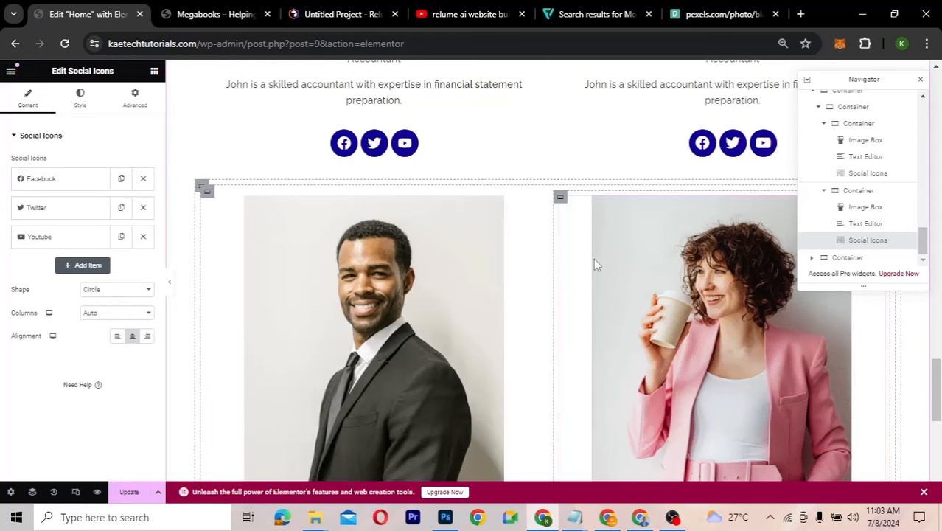
pyautogui.scroll(6, 593, 258)
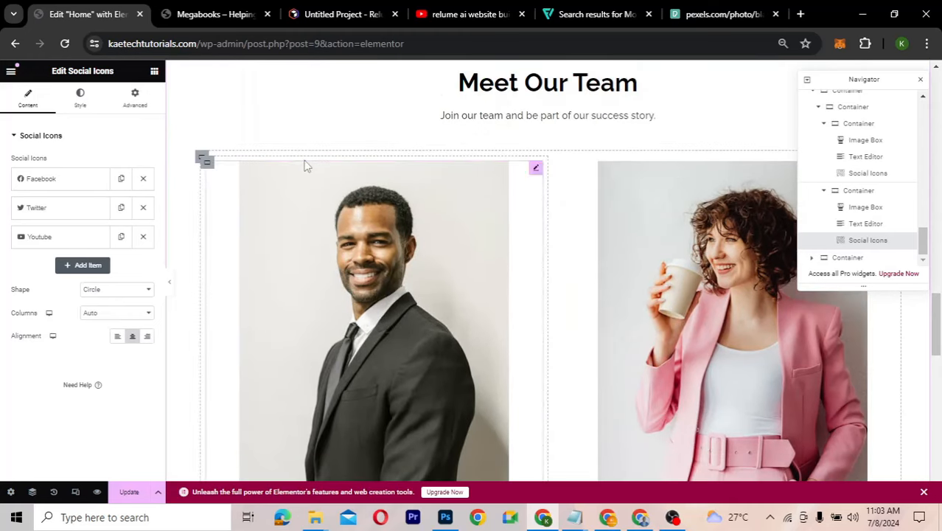
pyautogui.rightClick(202, 158)
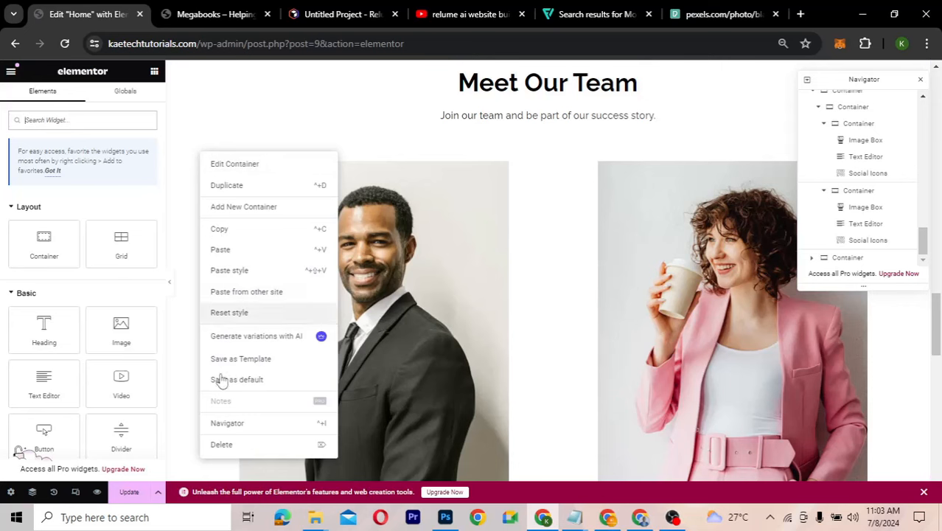
pyautogui.click(221, 444)
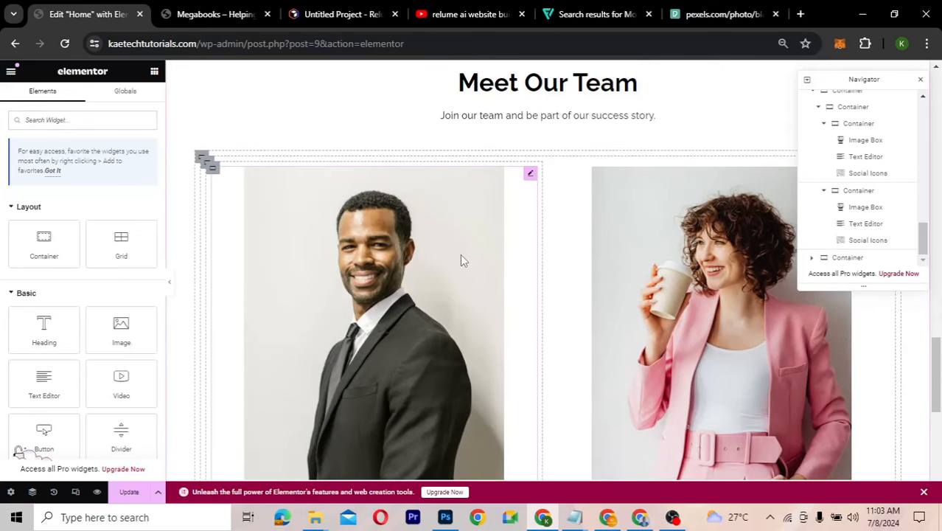
# Duplicate the inner container holding both team members to add a second identical row within the outer team container
pyautogui.scroll(-5, 461, 260)
pyautogui.scroll(5, 462, 259)
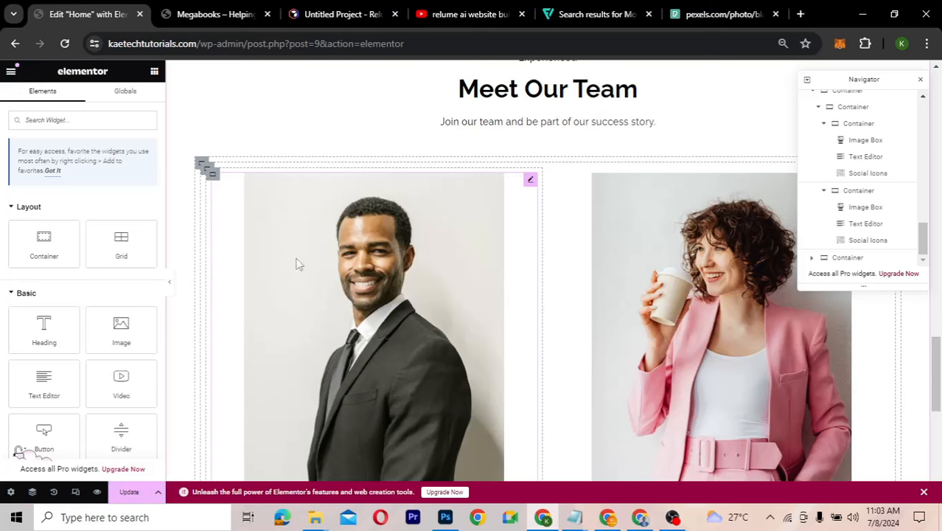
pyautogui.click(204, 165)
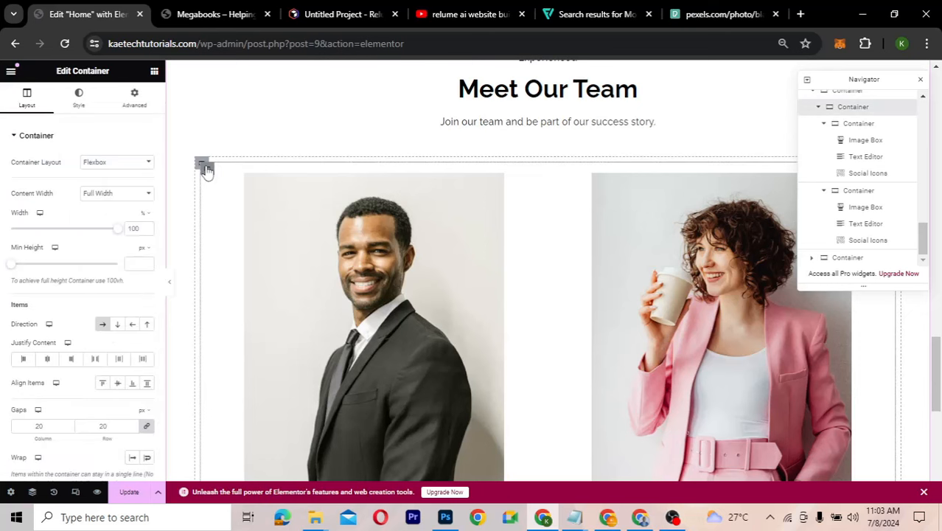
pyautogui.rightClick(205, 168)
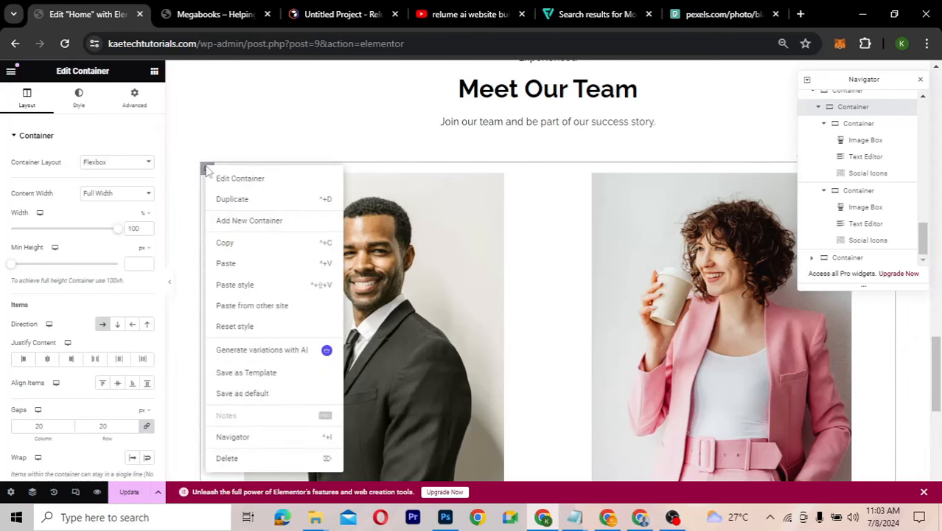
pyautogui.click(231, 200)
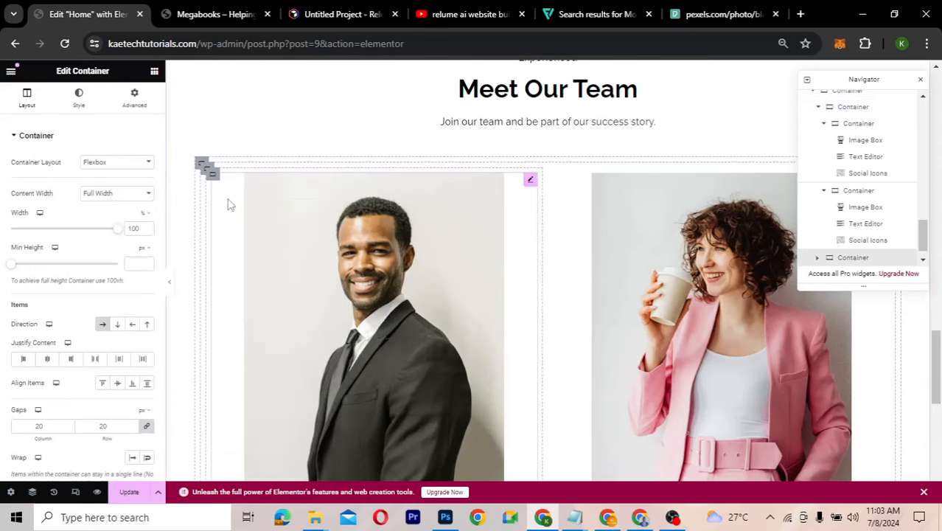
# Review the stacked team rows and check the outer team container's column direction and alignment settings
pyautogui.scroll(-5, 231, 205)
pyautogui.scroll(-2, 230, 205)
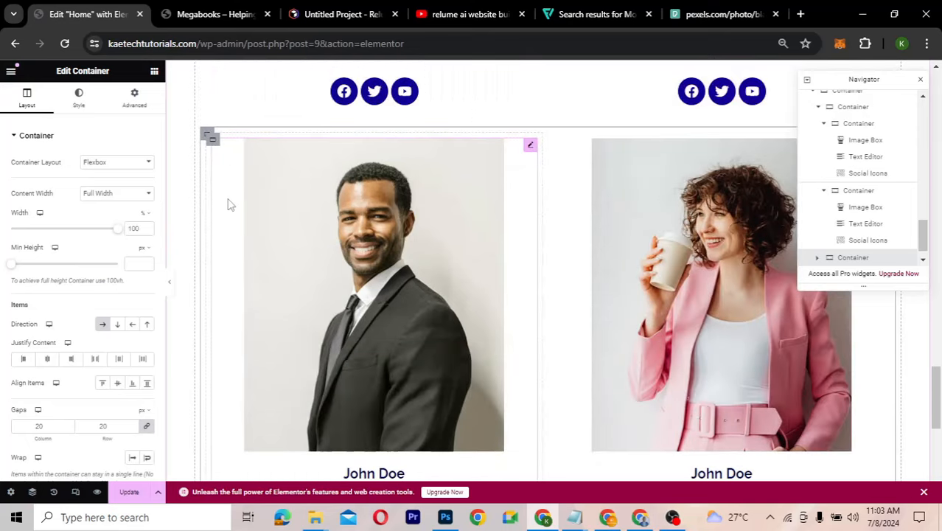
pyautogui.scroll(-2, 231, 205)
pyautogui.scroll(-3, 231, 205)
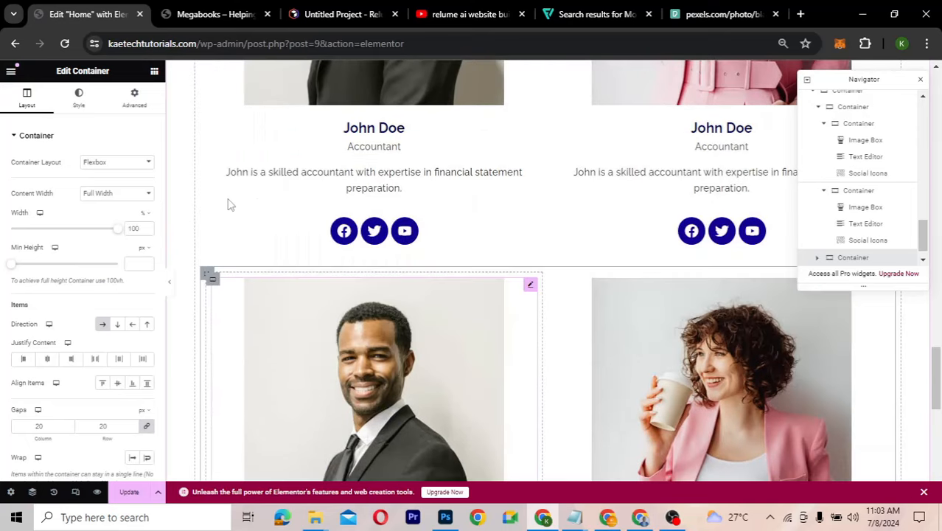
pyautogui.scroll(5, 231, 205)
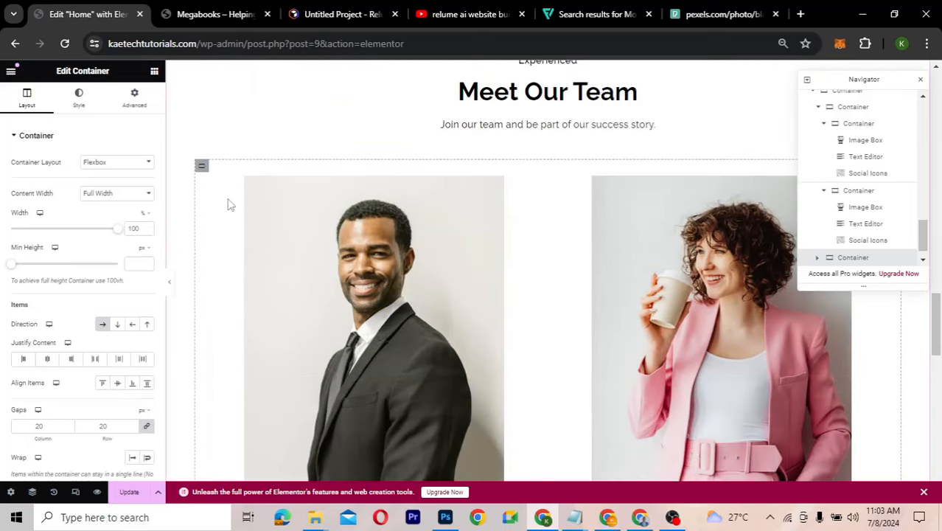
pyautogui.click(201, 169)
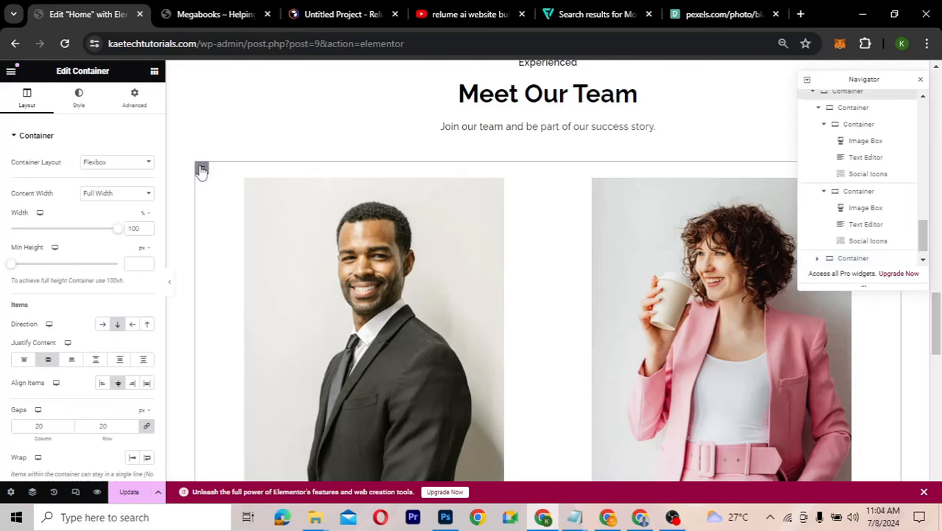
pyautogui.click(116, 325)
pyautogui.scroll(-1, 333, 287)
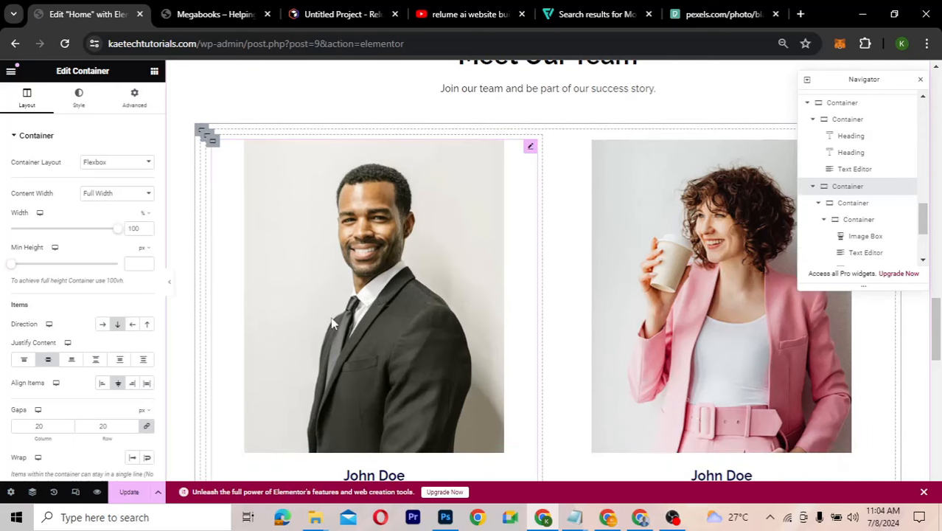
pyautogui.scroll(-1, 332, 293)
pyautogui.scroll(-7, 336, 294)
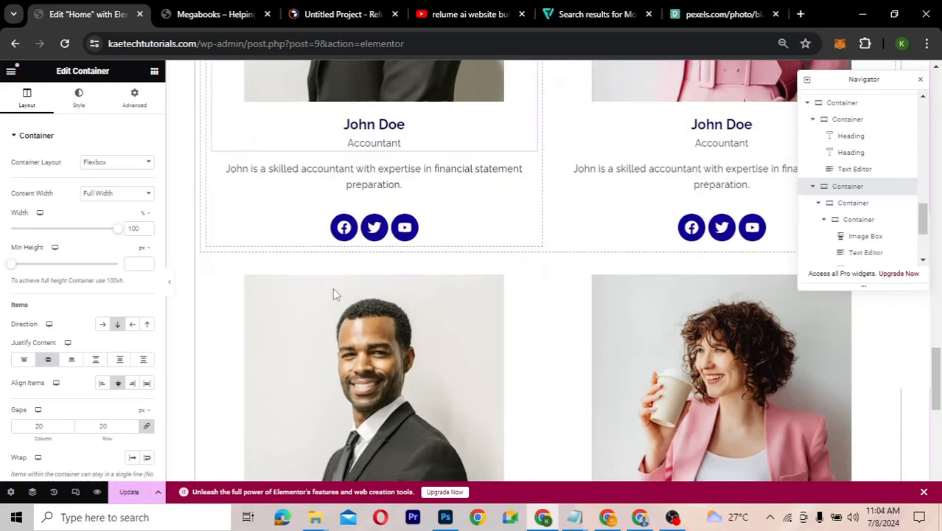
pyautogui.scroll(6, 336, 294)
pyautogui.scroll(3, 333, 287)
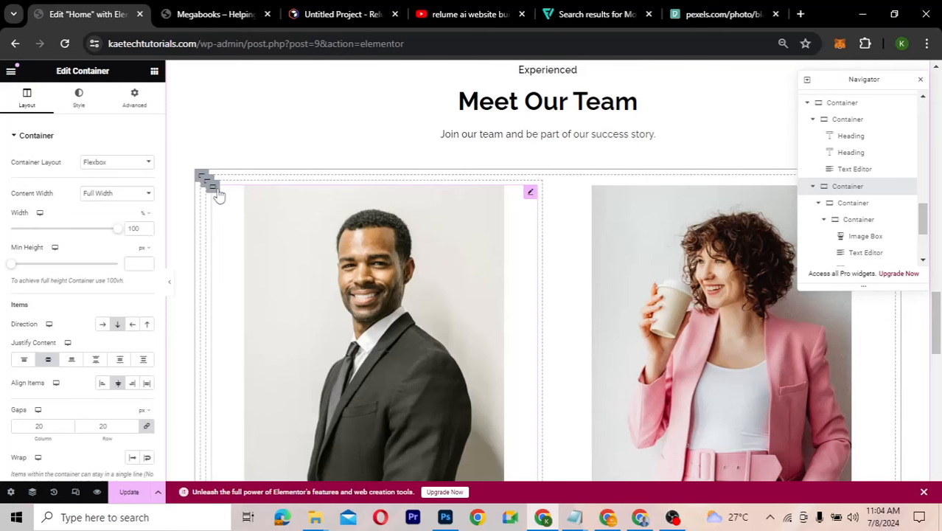
# Set the padding of the first team row's first column container to 0 px on all sides
pyautogui.click(214, 190)
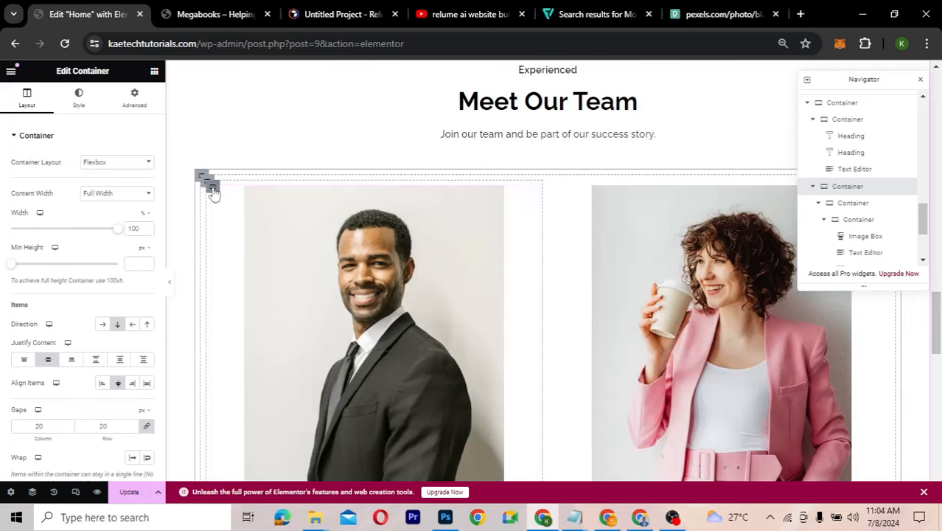
pyautogui.click(135, 99)
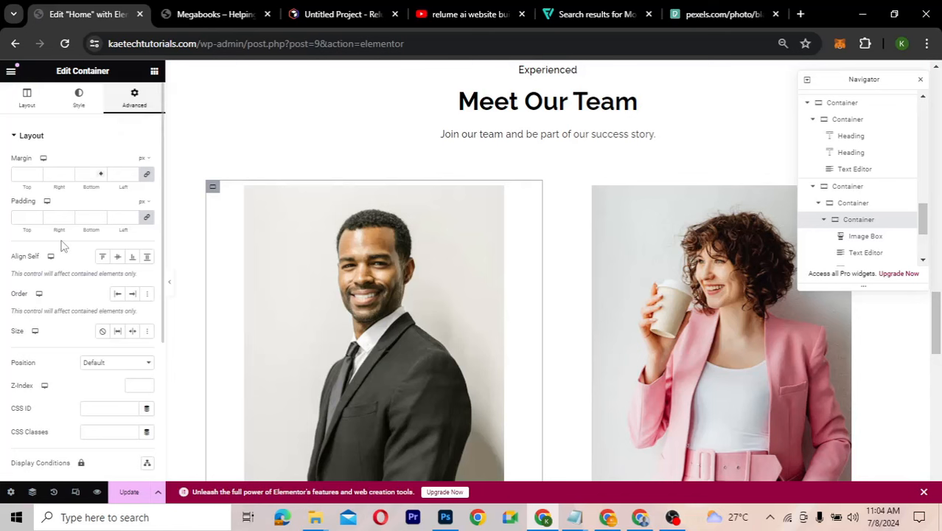
pyautogui.click(19, 216)
pyautogui.write('0')
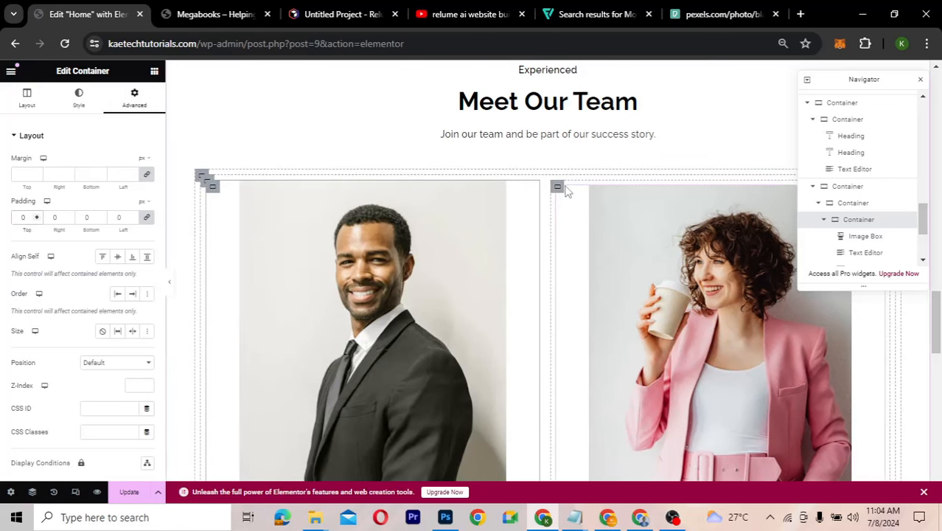
# Set the padding of the first team row's second column container to 0 px on all sides
pyautogui.click(558, 188)
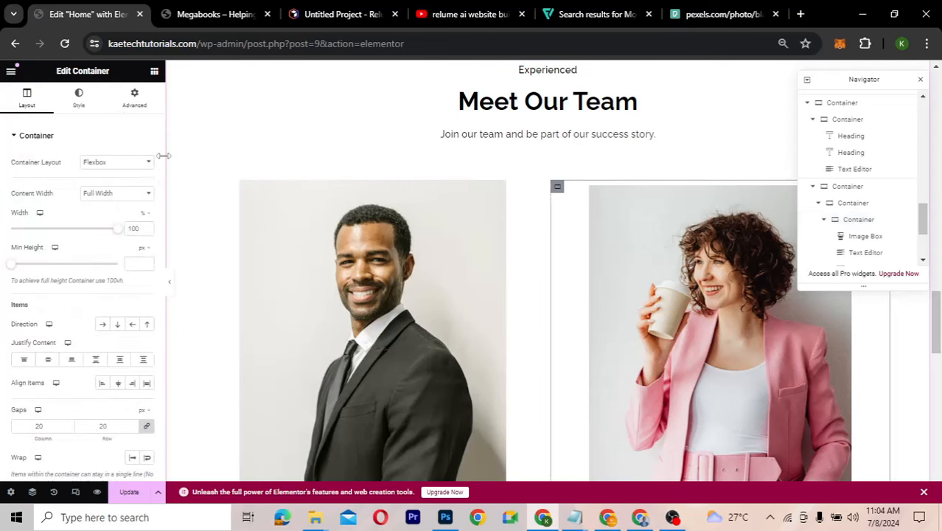
pyautogui.click(136, 103)
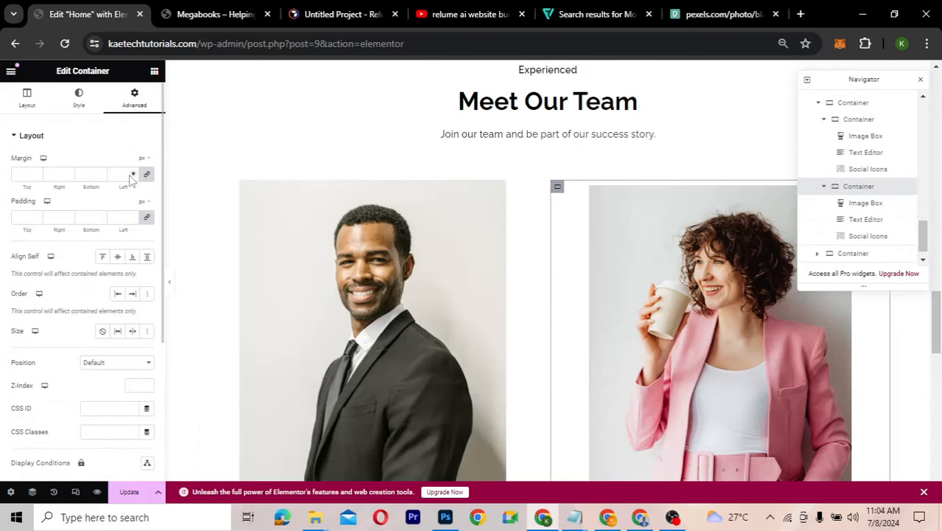
pyautogui.click(22, 217)
pyautogui.write('0')
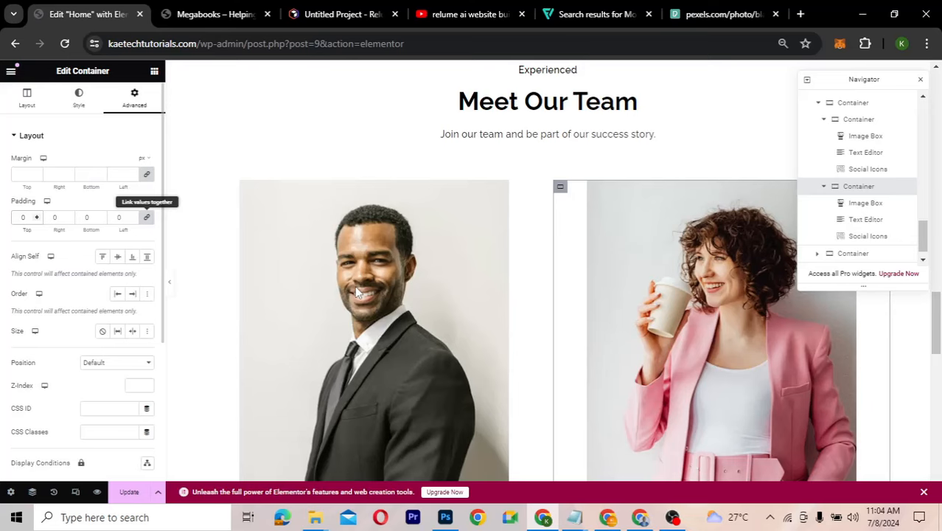
# Set the padding of the first team member container in the second row to 0 on all sides
pyautogui.scroll(-5, 356, 292)
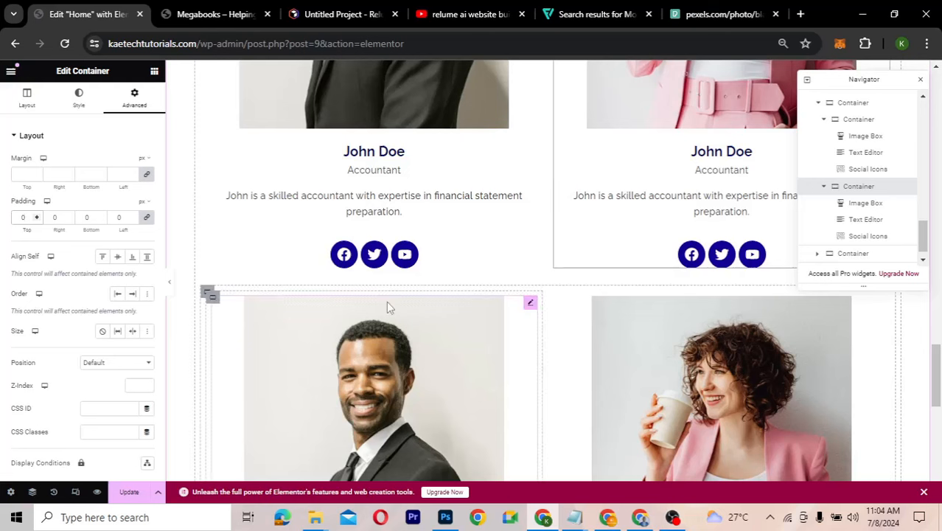
pyautogui.click(213, 299)
pyautogui.click(213, 297)
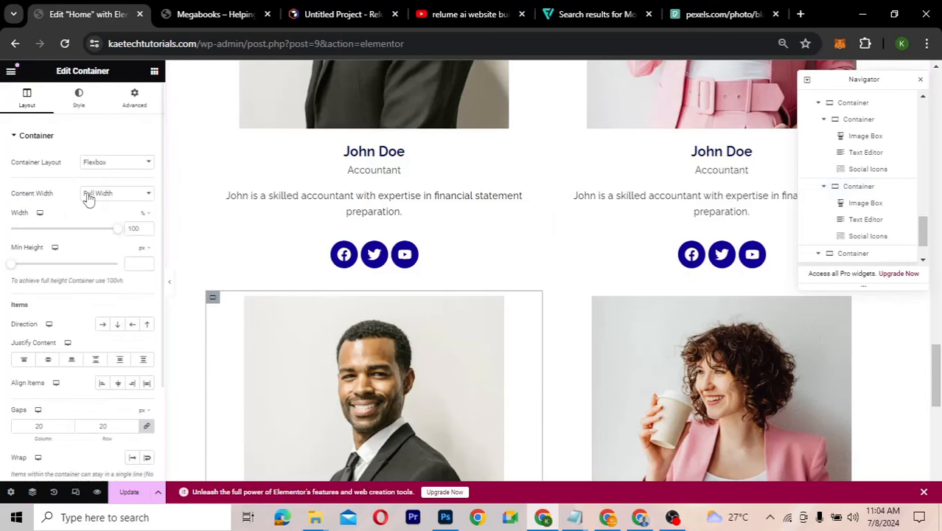
pyautogui.click(134, 100)
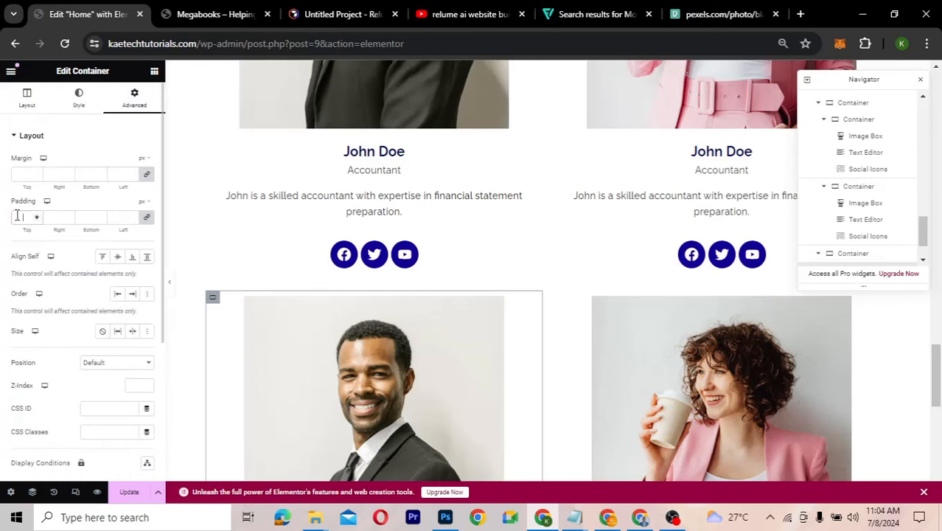
pyautogui.write('0')
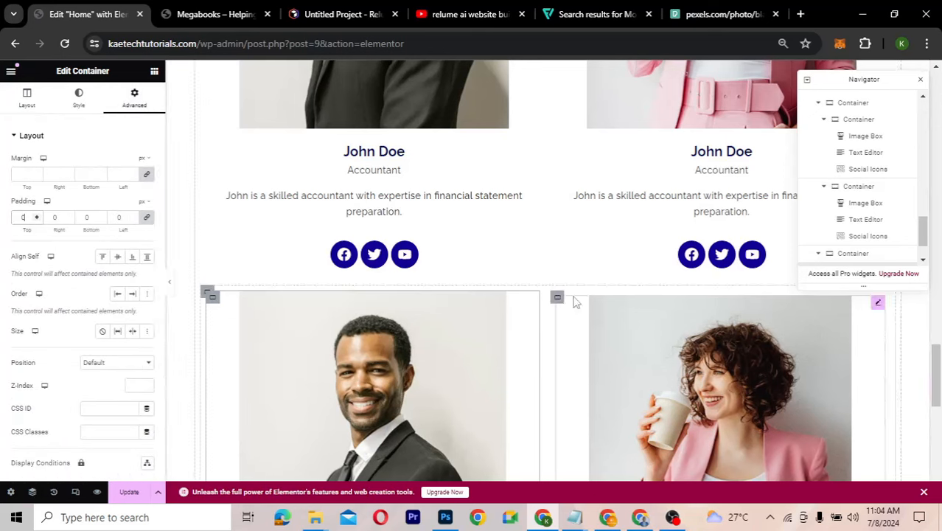
# Set the padding of the second team member container in the second row to 0 on all sides
pyautogui.click(558, 300)
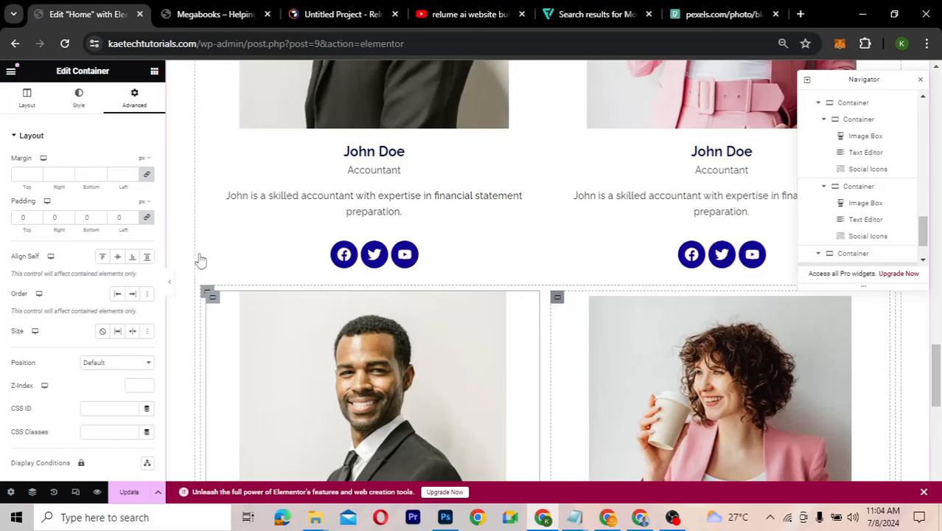
pyautogui.click(133, 109)
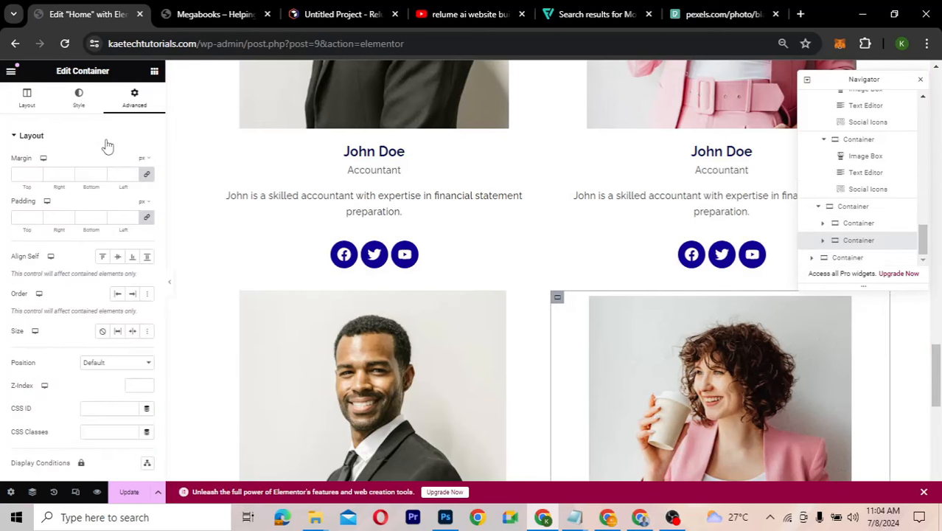
pyautogui.click(26, 218)
pyautogui.write('0')
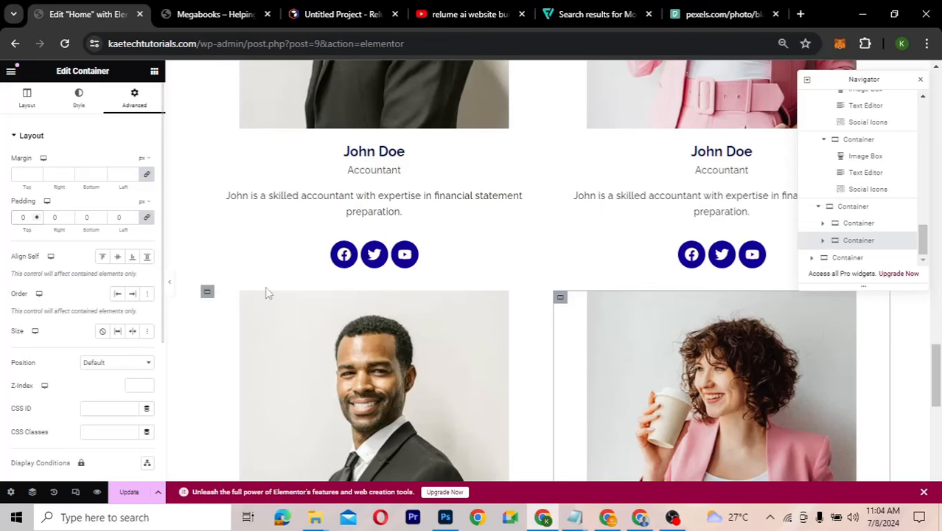
# Replace the photo in the second row's first image box with Team-4.jpg from the media library
pyautogui.scroll(-6, 424, 301)
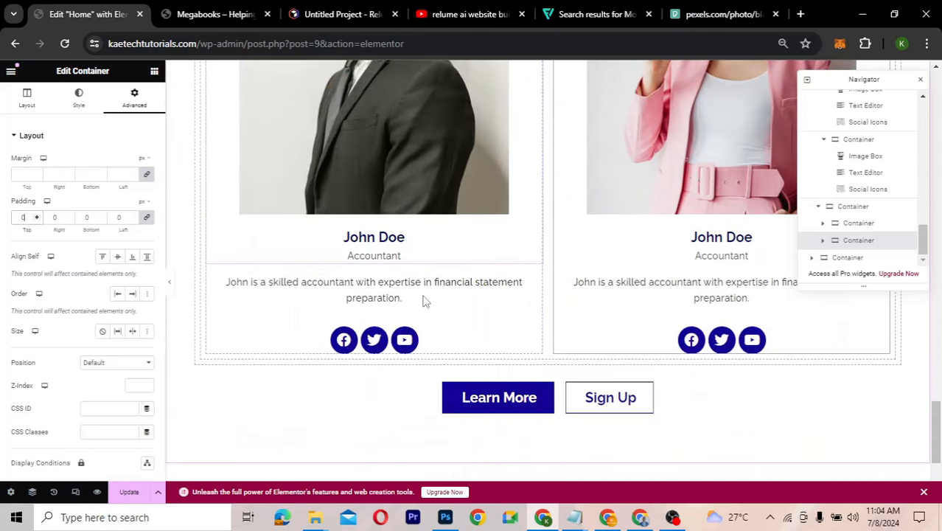
pyautogui.scroll(4, 424, 300)
pyautogui.scroll(6, 424, 301)
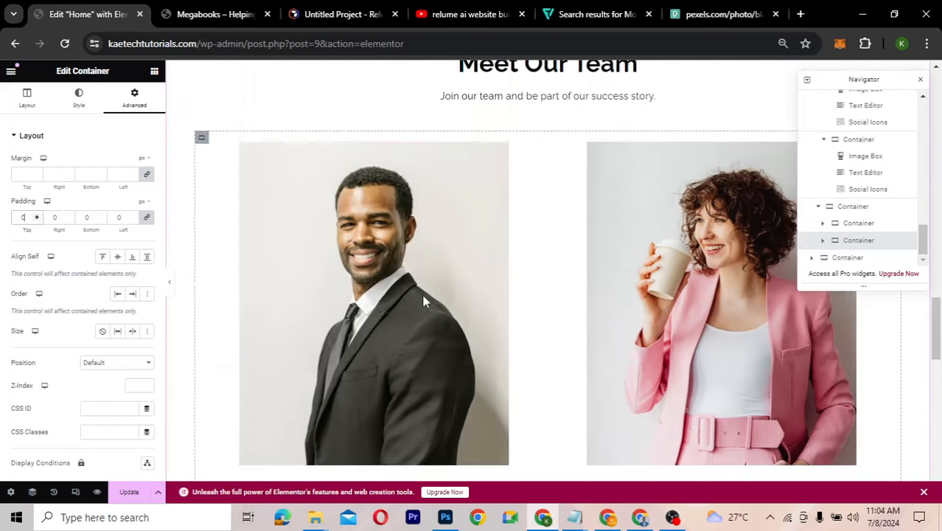
pyautogui.scroll(-3, 437, 291)
pyautogui.scroll(2, 438, 291)
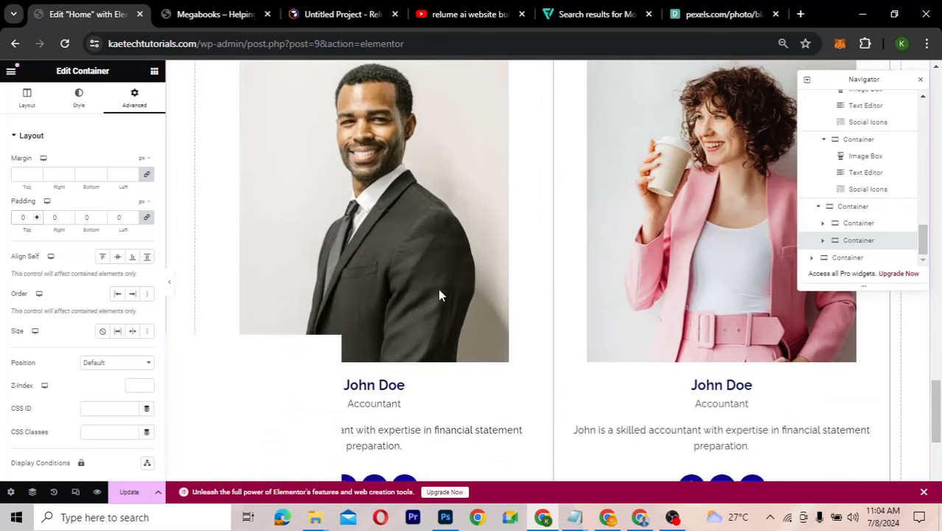
pyautogui.click(420, 229)
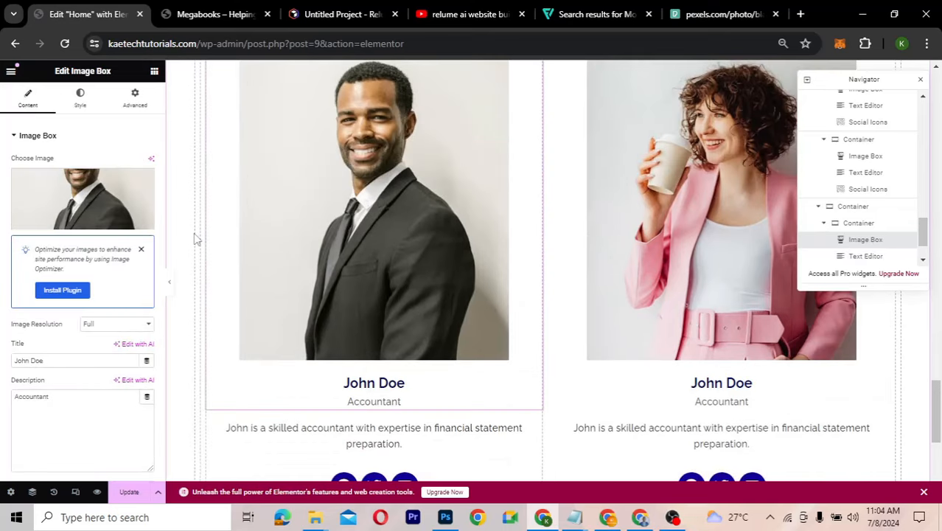
pyautogui.click(88, 188)
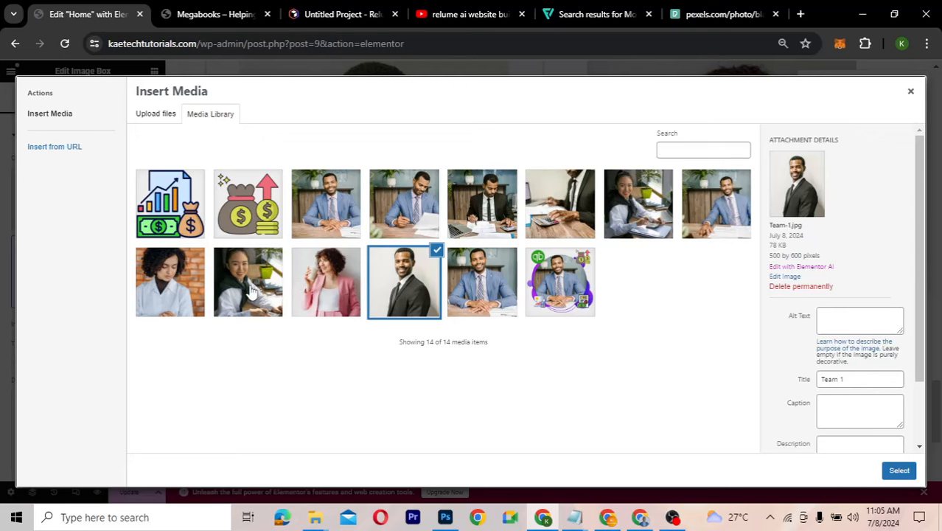
pyautogui.click(171, 279)
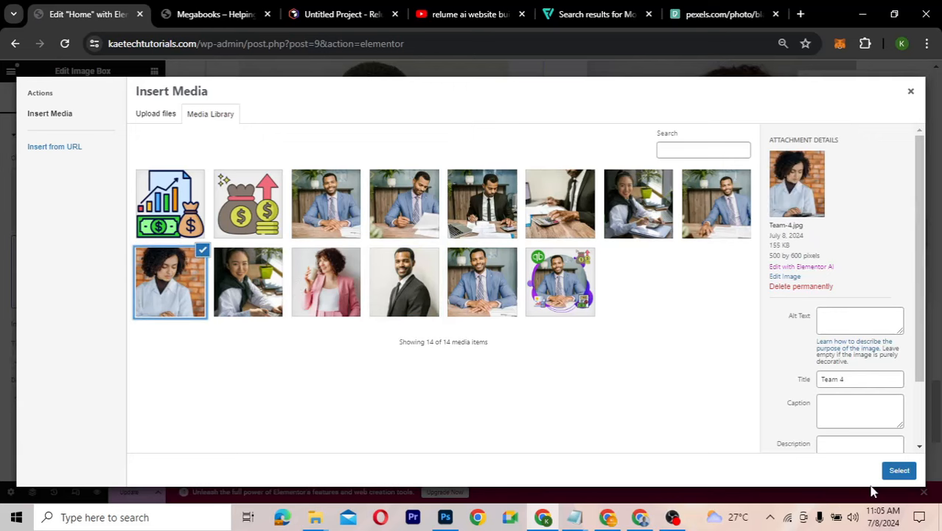
pyautogui.click(891, 471)
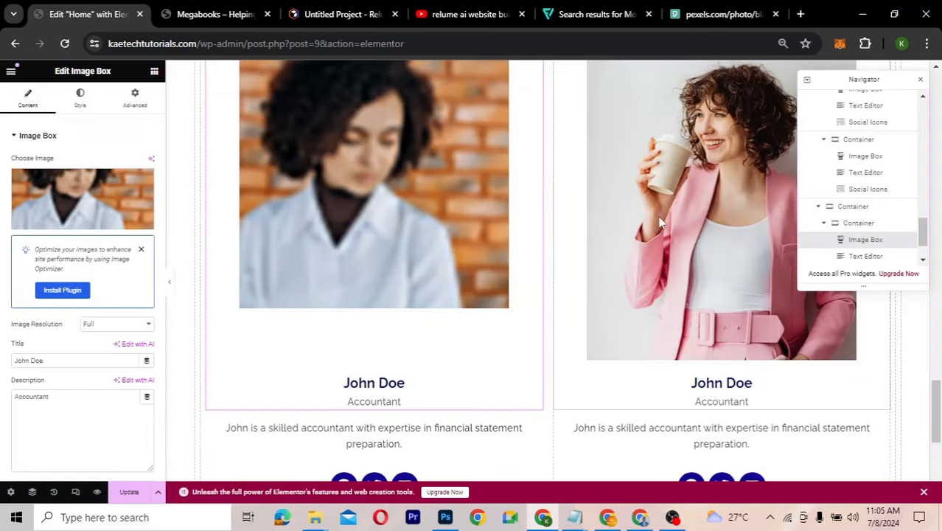
# Replace the photo in the second row's second image box with Team-3.jpg from the media library
pyautogui.click(74, 199)
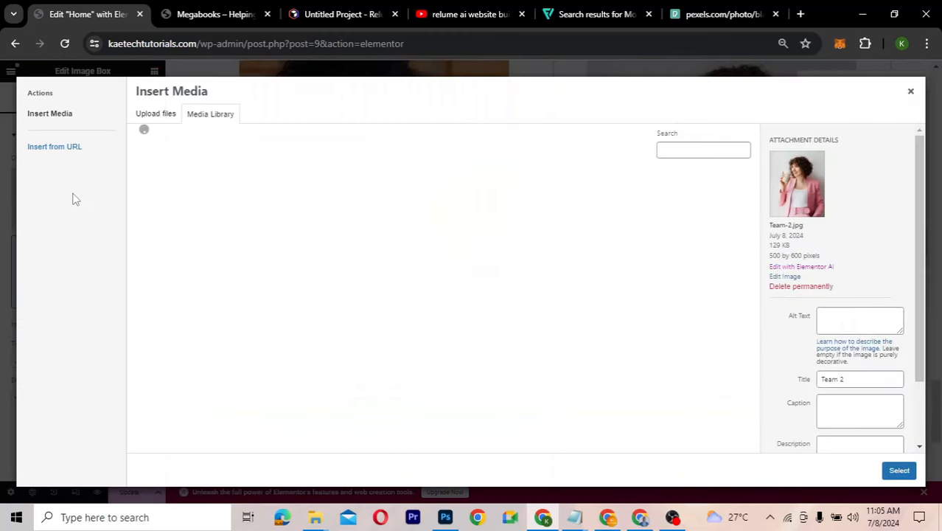
pyautogui.click(247, 283)
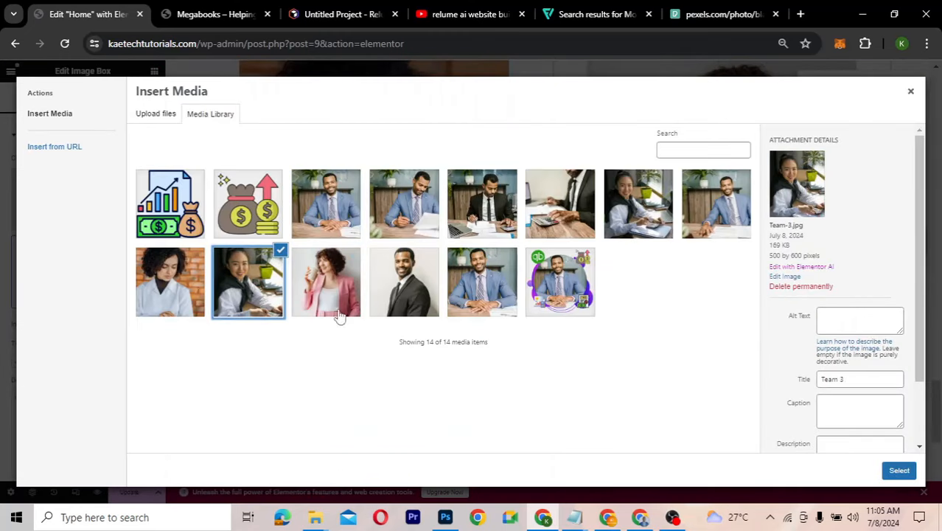
pyautogui.click(899, 471)
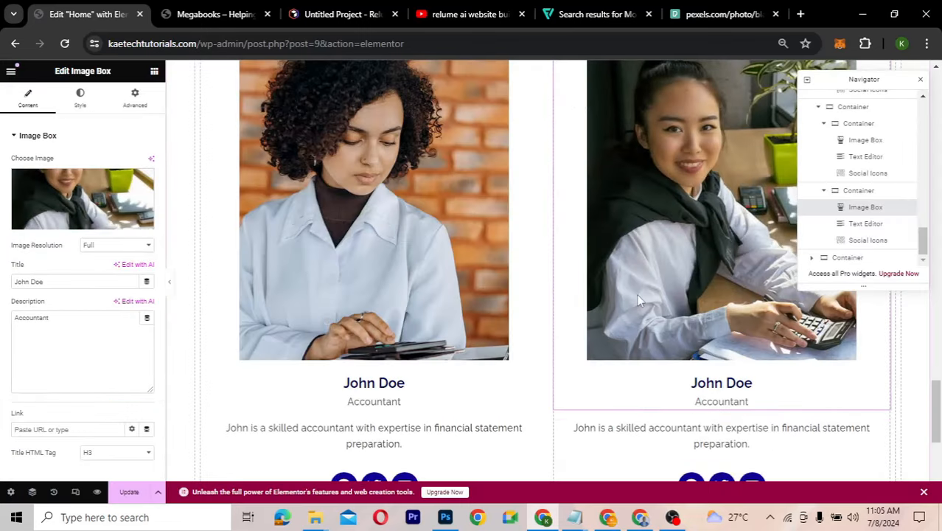
# Check the hiring block in the Relume wireframe and duplicate the Learn More and Sign Up button container in Elementor
pyautogui.scroll(-10, 637, 294)
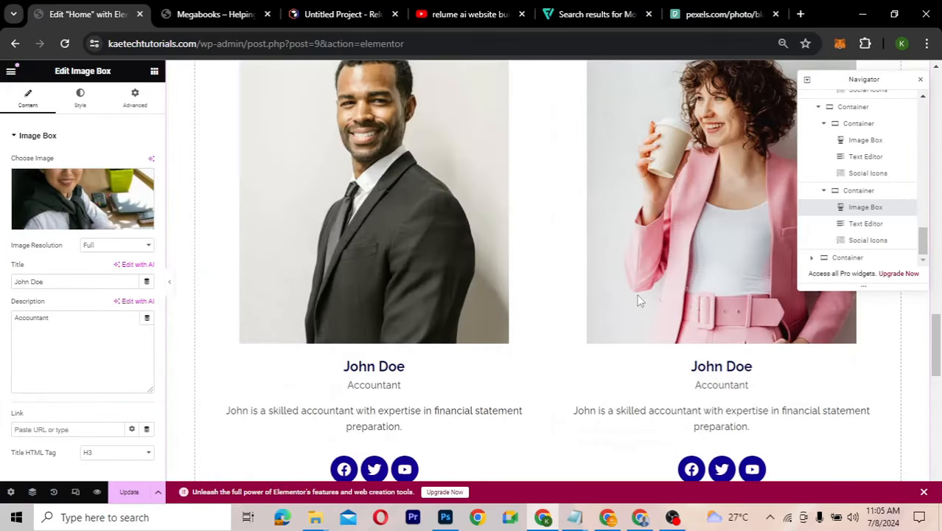
pyautogui.scroll(-2, 639, 297)
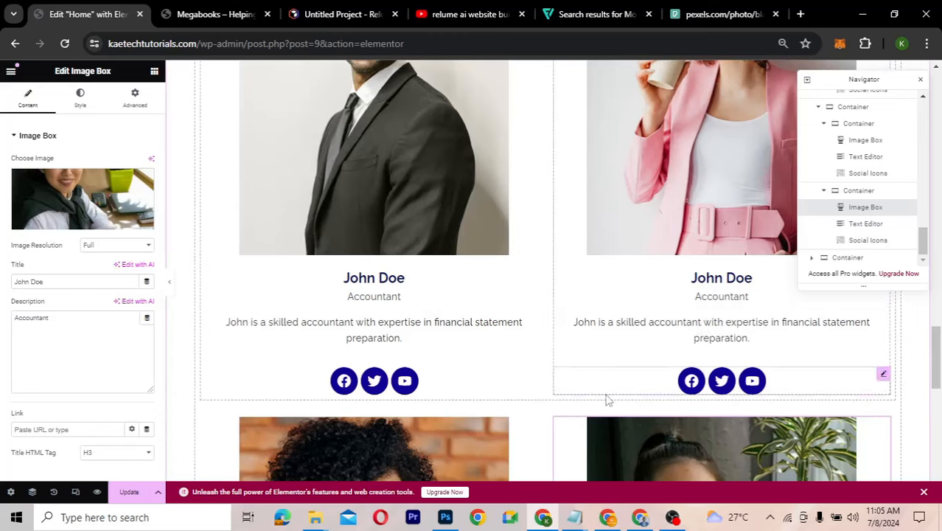
pyautogui.scroll(-5, 606, 395)
pyautogui.scroll(-4, 607, 398)
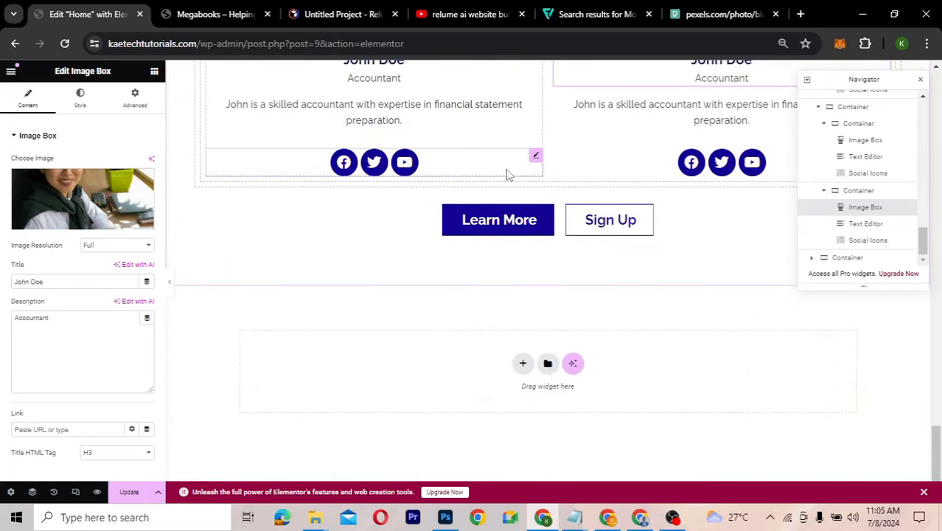
pyautogui.click(340, 13)
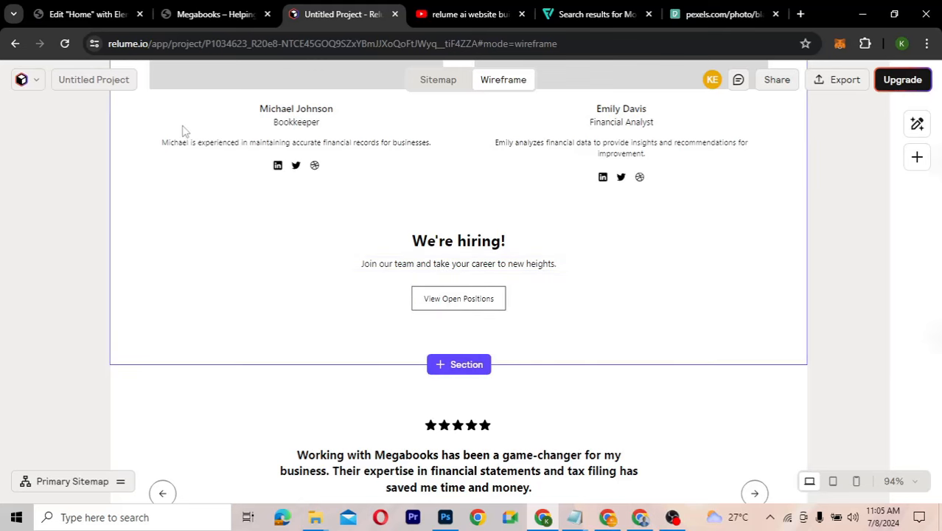
pyautogui.click(96, 18)
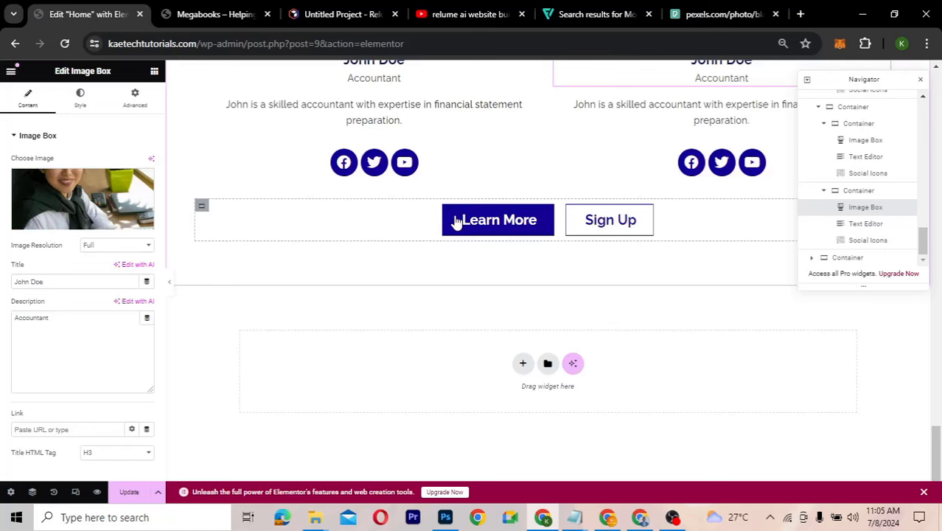
pyautogui.rightClick(203, 209)
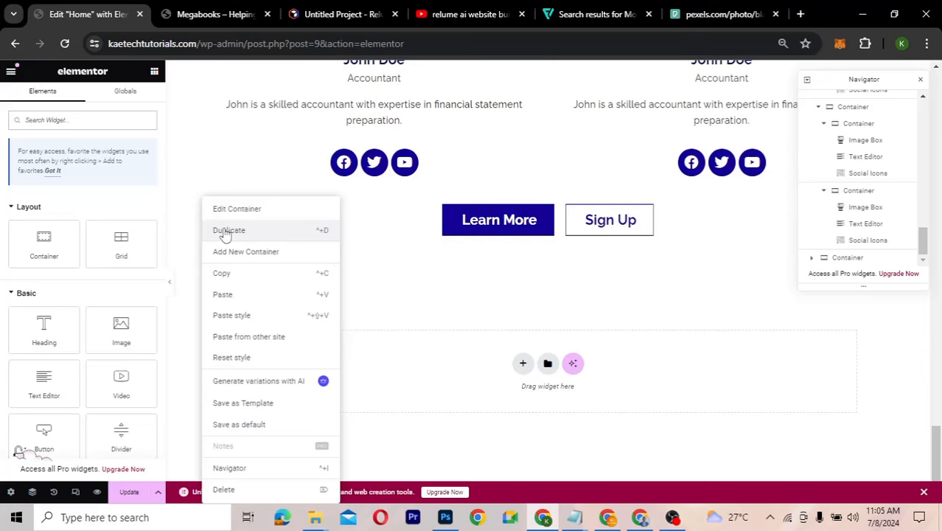
pyautogui.click(227, 231)
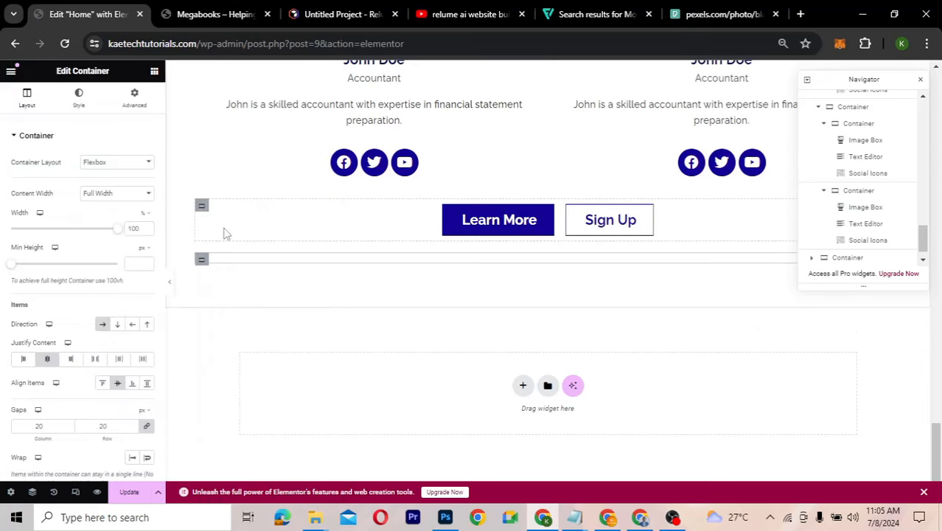
# Delete the Sign Up and Learn More buttons from the upper of the two button containers
pyautogui.rightClick(647, 212)
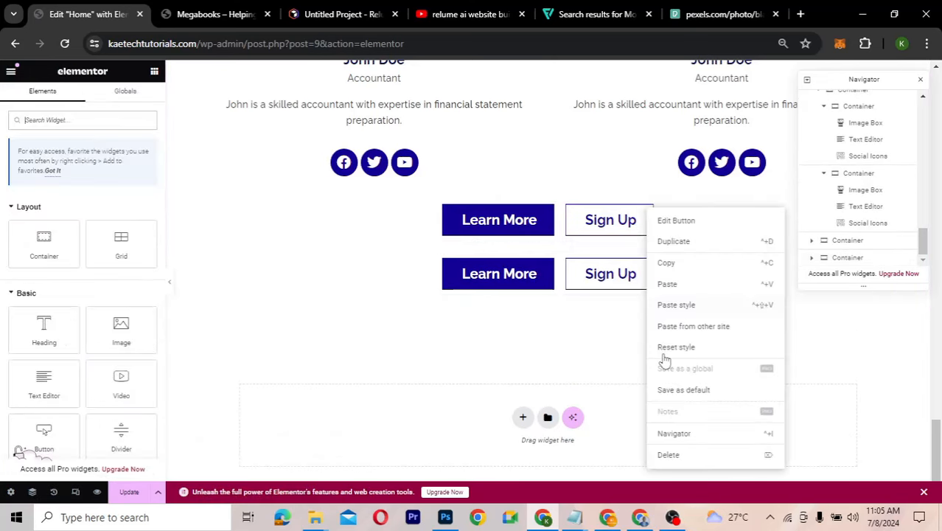
pyautogui.click(667, 455)
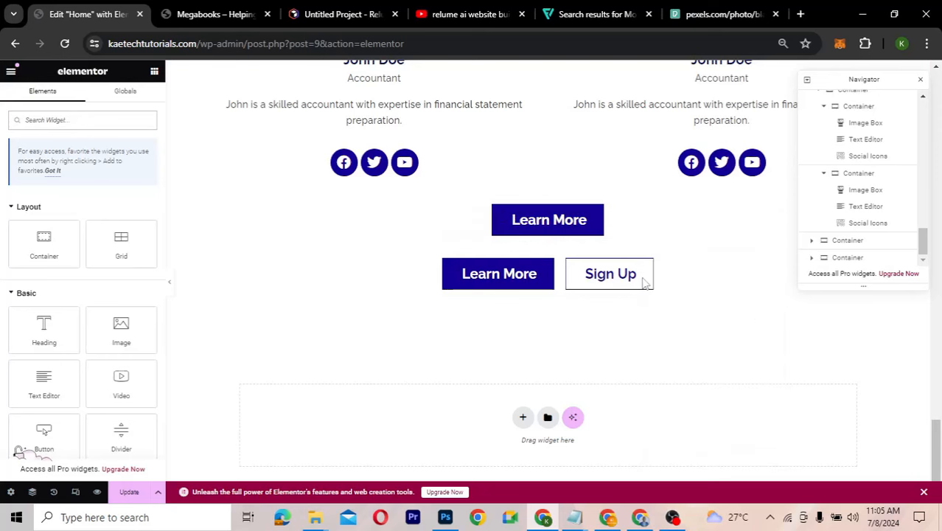
pyautogui.rightClick(600, 213)
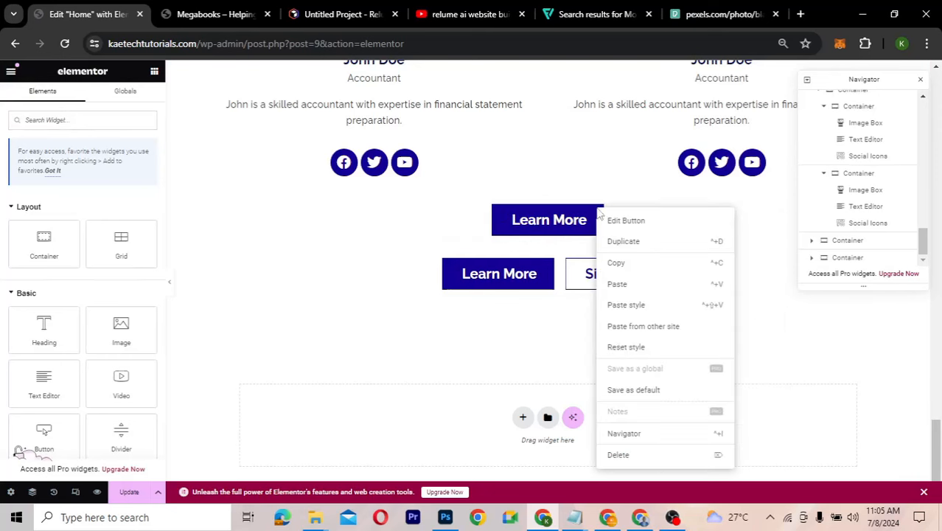
pyautogui.click(621, 454)
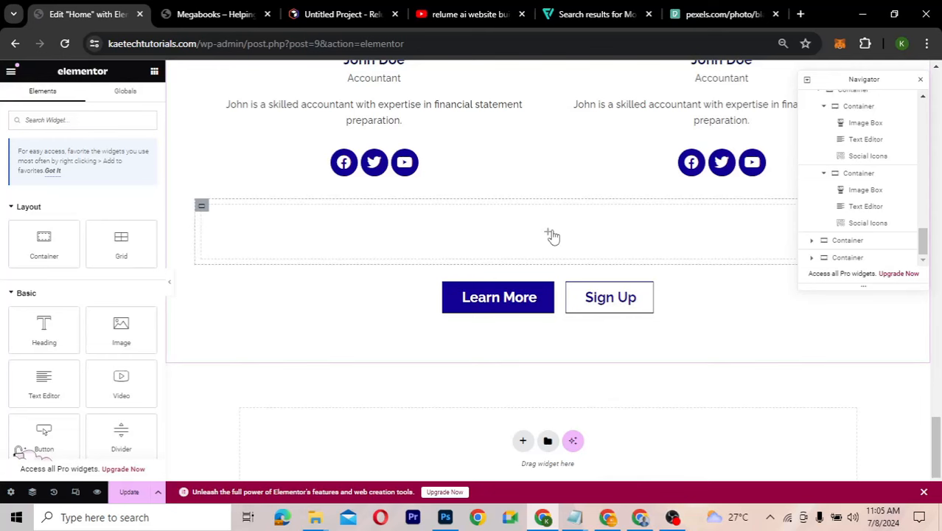
# Copy the "Meet Our Team" heading and paste it into the empty container below the team members
pyautogui.scroll(6, 554, 236)
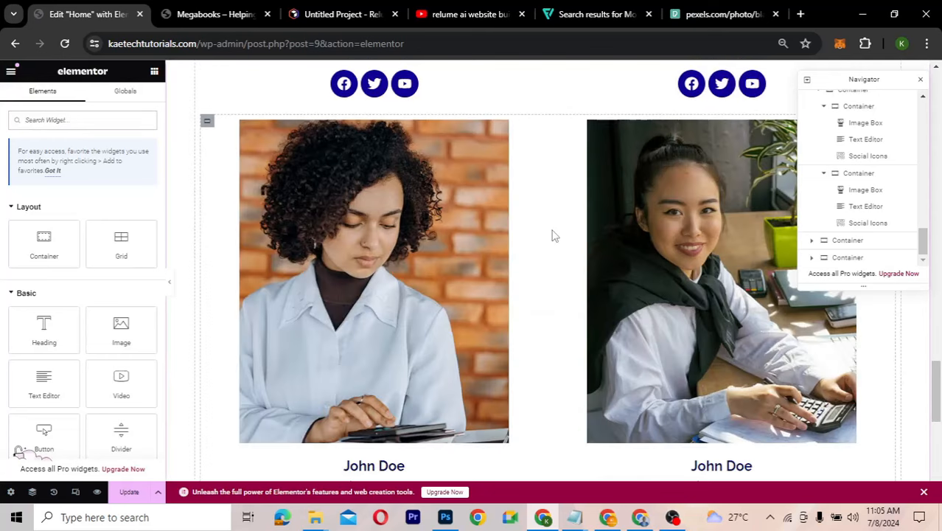
pyautogui.scroll(5, 555, 236)
pyautogui.scroll(3, 554, 235)
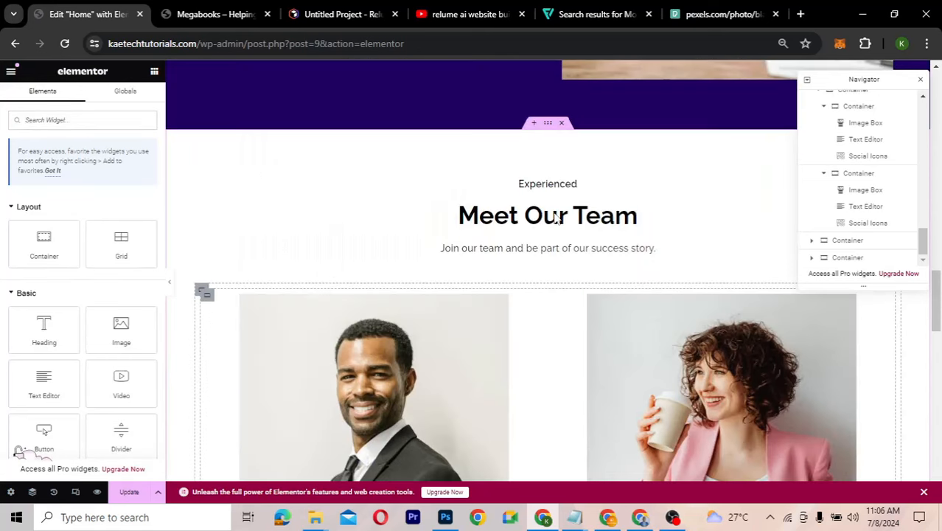
pyautogui.rightClick(557, 217)
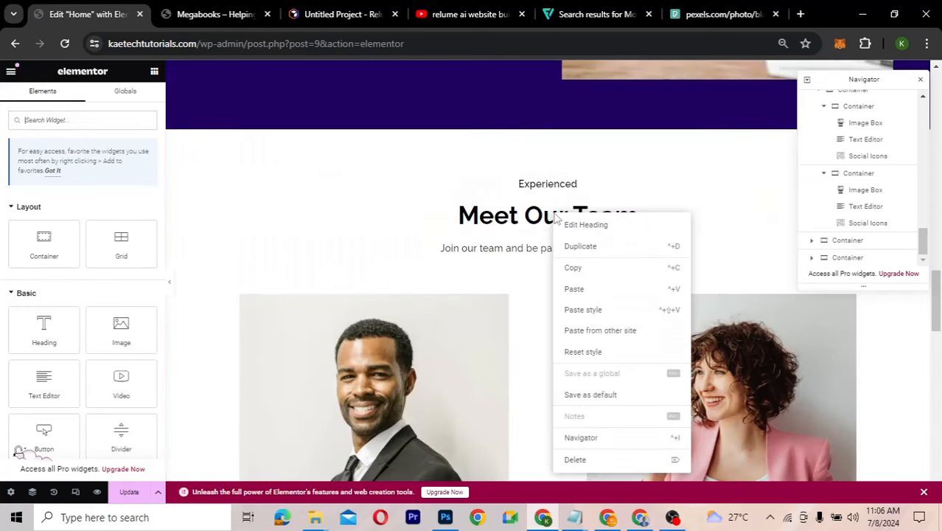
pyautogui.click(573, 268)
pyautogui.scroll(-3, 575, 273)
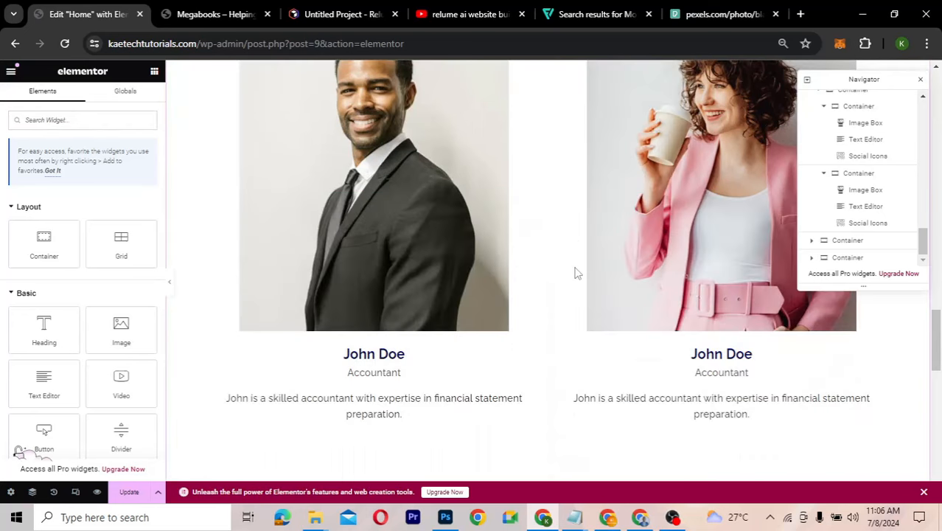
pyautogui.scroll(-5, 576, 272)
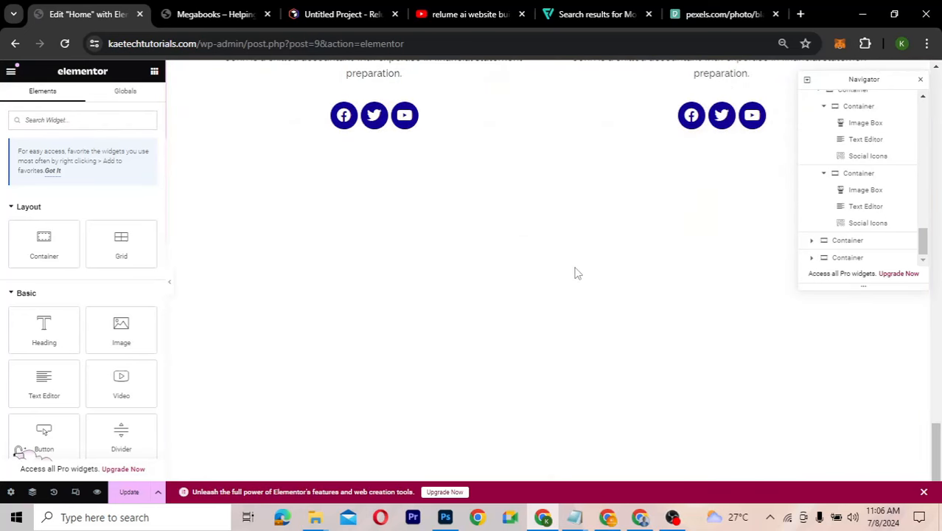
pyautogui.rightClick(547, 183)
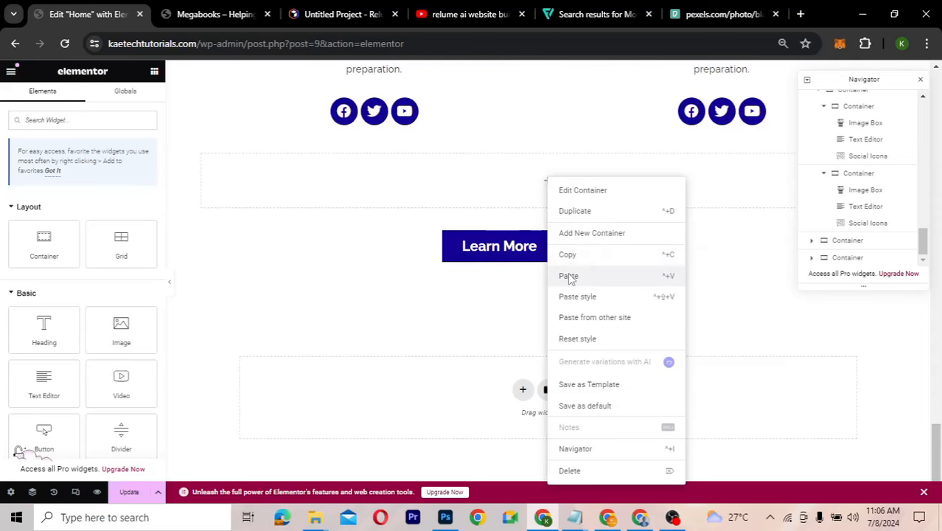
# Copy the "We're hiring!" heading from the Relume wireframe and use it as the pasted heading's title in Elementor
pyautogui.click(335, 16)
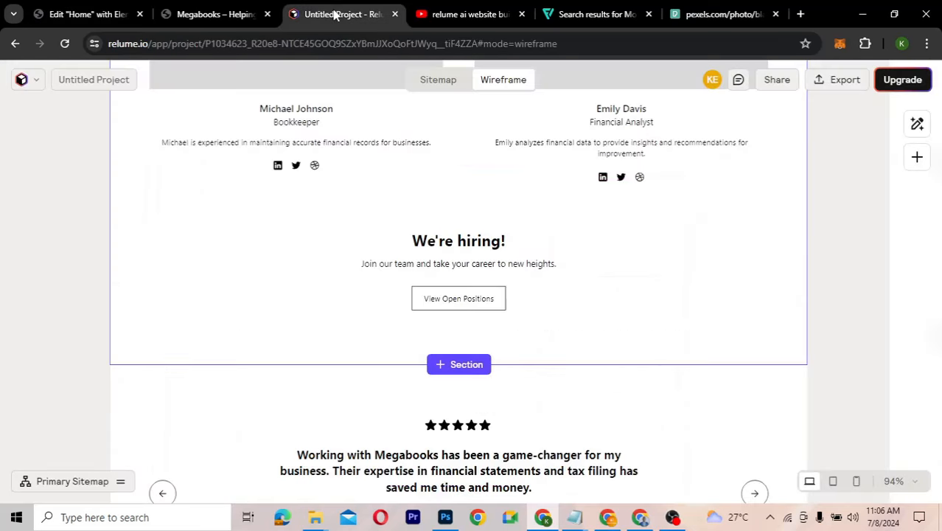
pyautogui.click(103, 14)
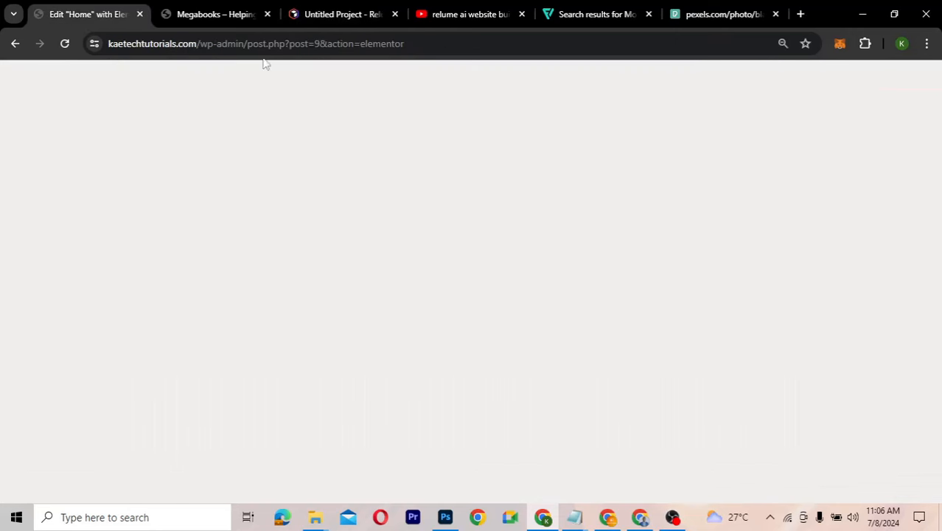
pyautogui.click(319, 17)
pyautogui.doubleClick(462, 241)
pyautogui.hotkey('ctrl', 'c')
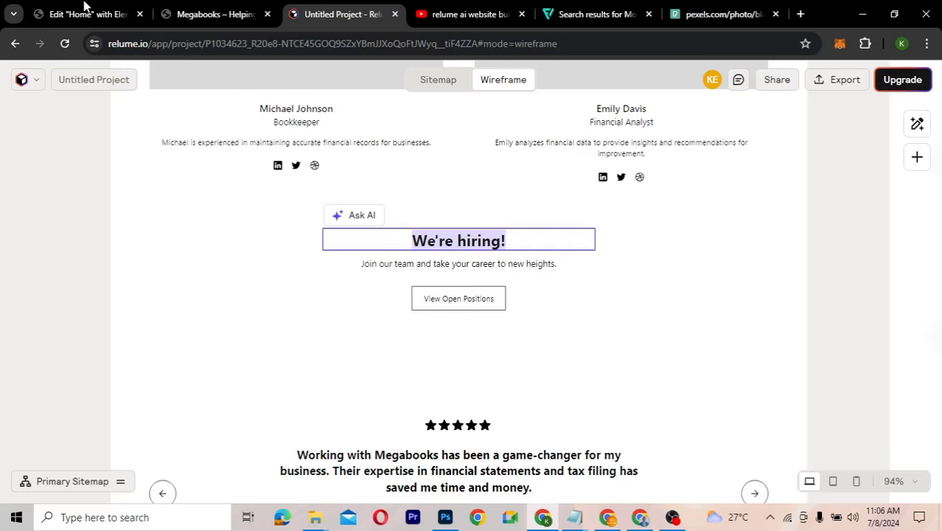
pyautogui.click(84, 15)
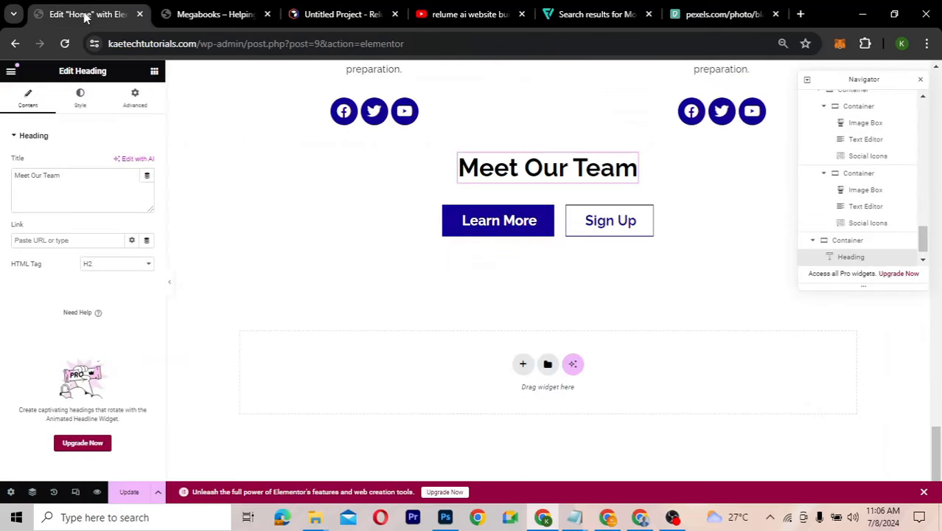
pyautogui.click(88, 172)
pyautogui.hotkey('ctrl', 'a')
pyautogui.hotkey('ctrl', 'v')
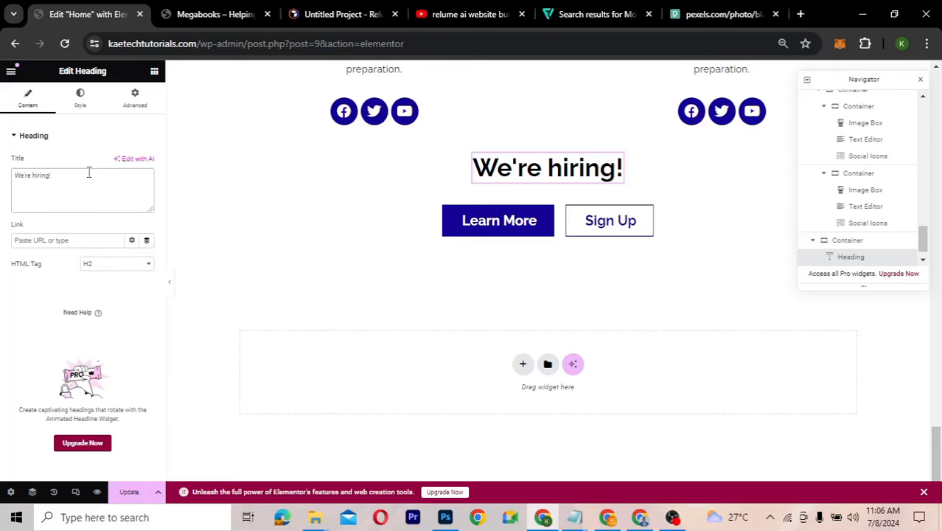
# Reduce the "We're hiring!" heading's font size to 34 px
pyautogui.click(79, 98)
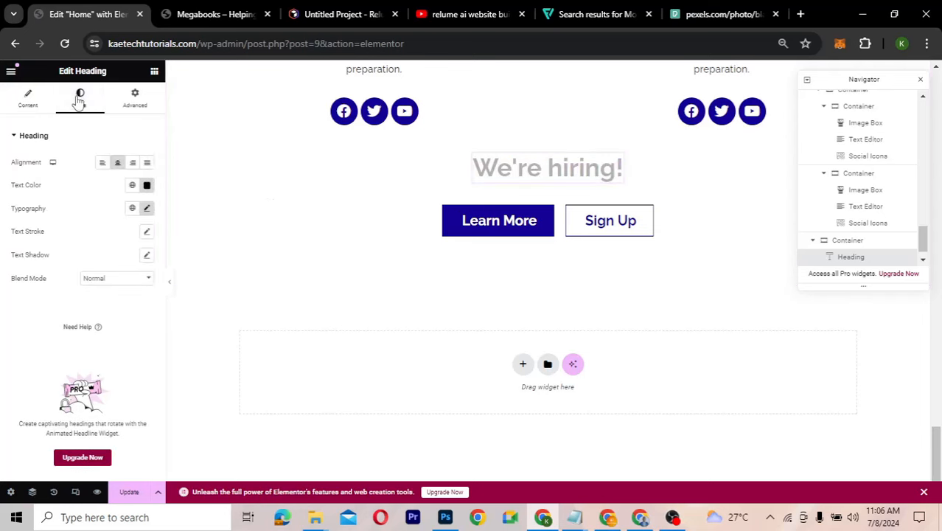
pyautogui.click(147, 208)
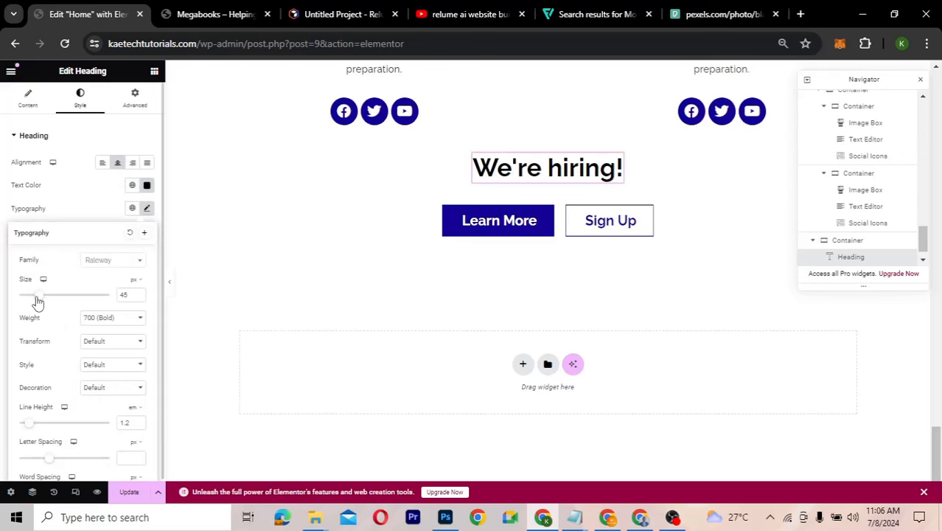
pyautogui.moveTo(37, 299); pyautogui.dragTo(33, 298)
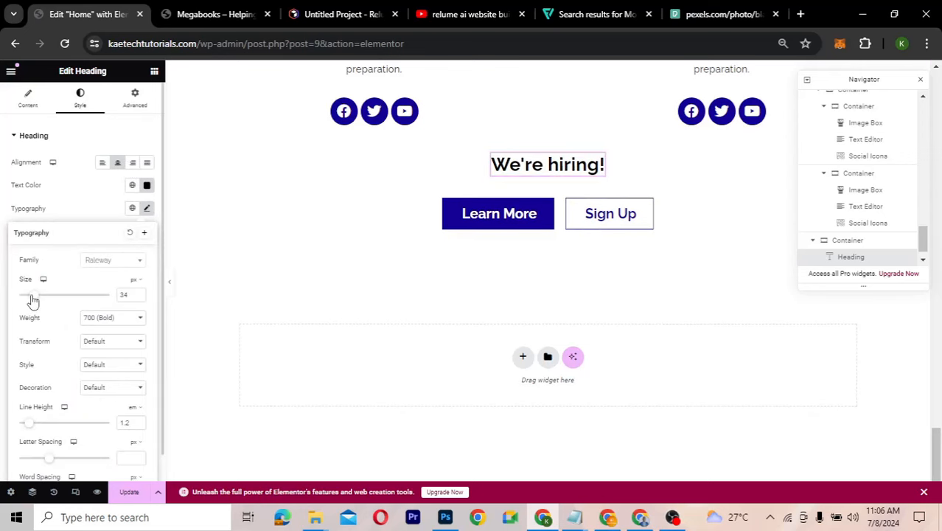
# Select the sentence below the "We're hiring!" heading in the Relume wireframe
pyautogui.click(329, 16)
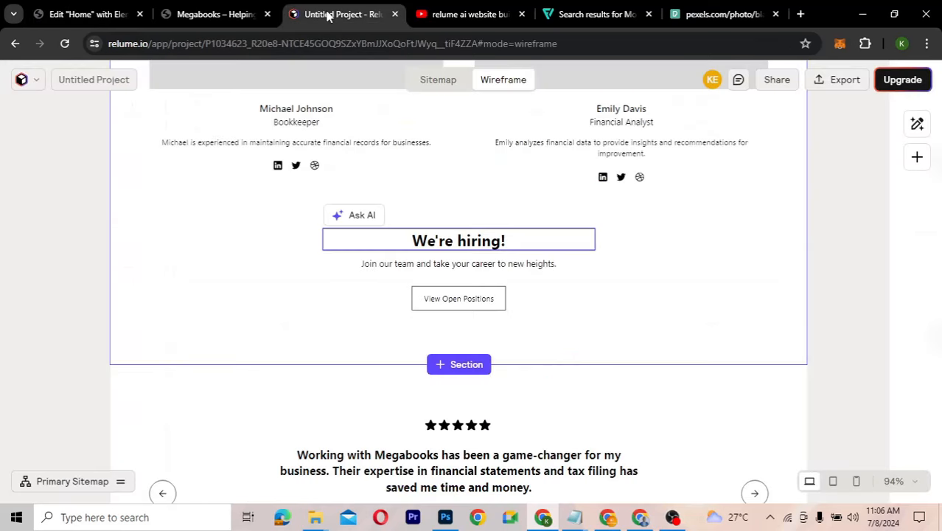
pyautogui.click(446, 267)
pyautogui.click(447, 263)
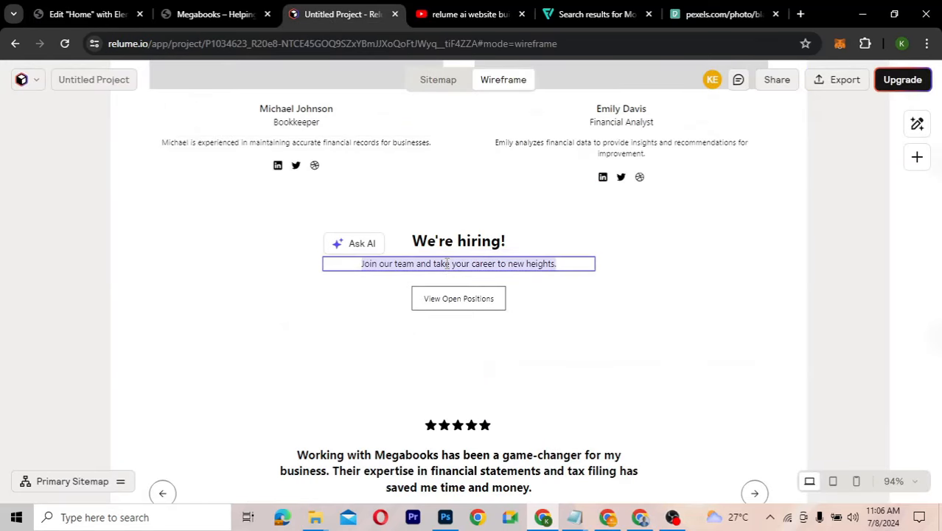
# In Elementor, copy the text below the "Meet Our Team" heading and paste it after the "We're hiring!" heading
pyautogui.click(100, 11)
pyautogui.scroll(15, 476, 234)
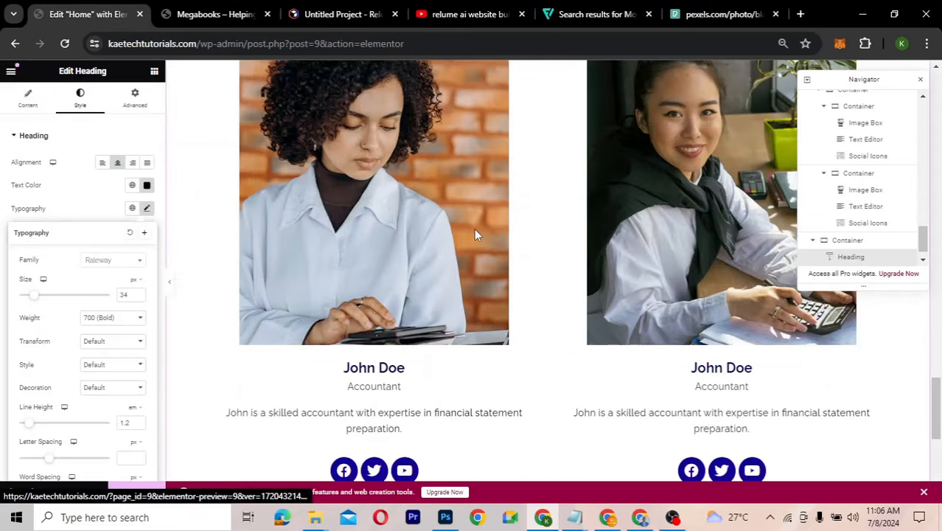
pyautogui.scroll(5, 475, 234)
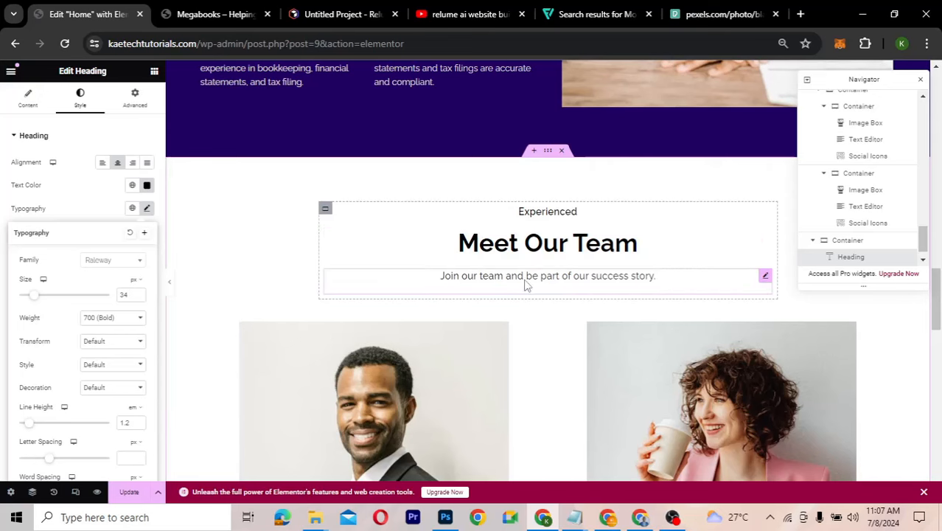
pyautogui.rightClick(526, 285)
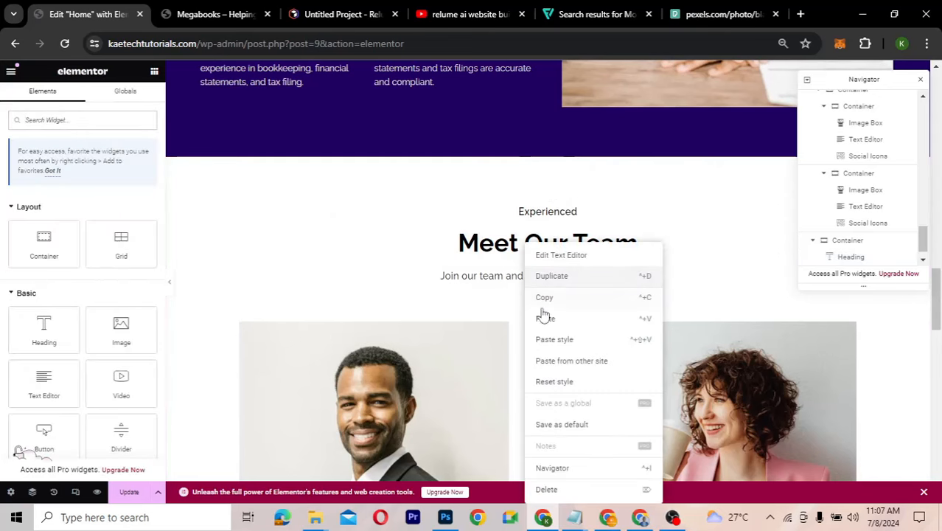
pyautogui.click(548, 297)
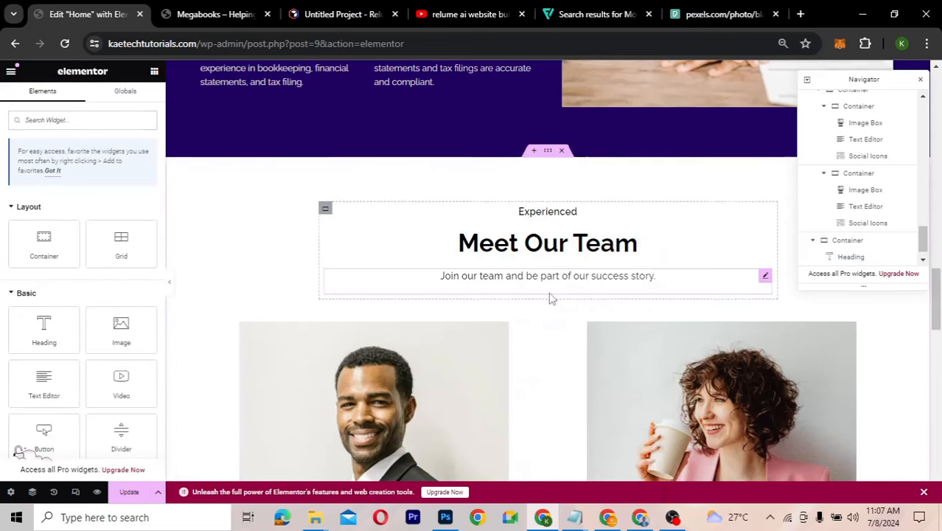
pyautogui.scroll(-10, 550, 298)
pyautogui.scroll(-5, 549, 298)
pyautogui.rightClick(547, 296)
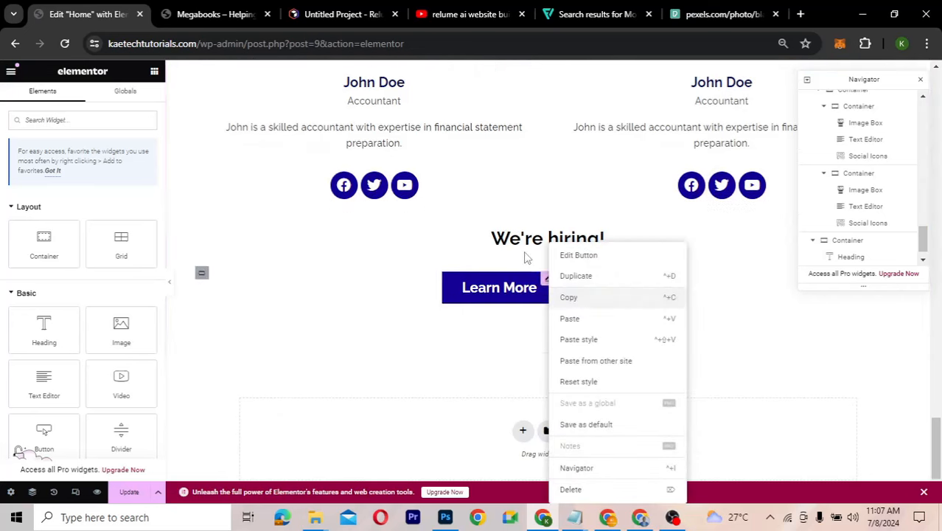
pyautogui.rightClick(526, 244)
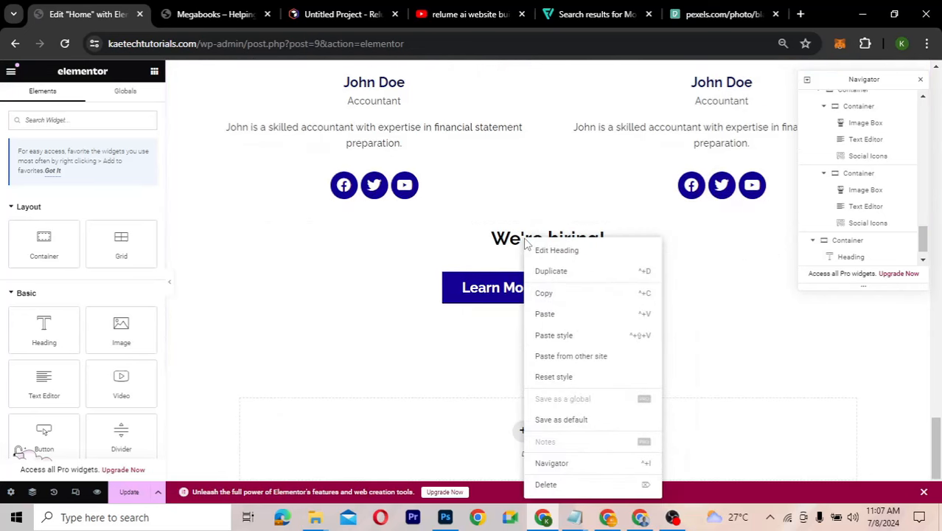
pyautogui.click(549, 318)
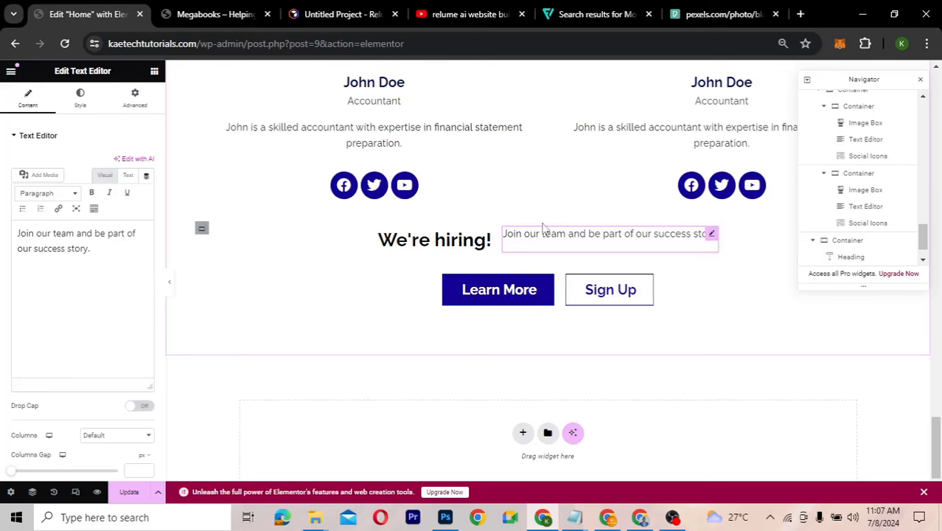
# Set the hiring text container's direction to column and delete the Sign Up button below it
pyautogui.click(201, 229)
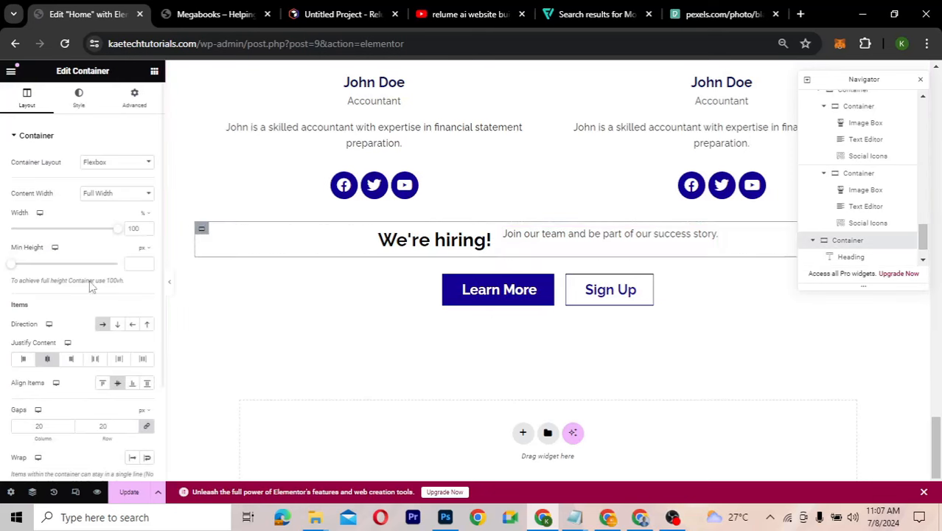
pyautogui.click(120, 325)
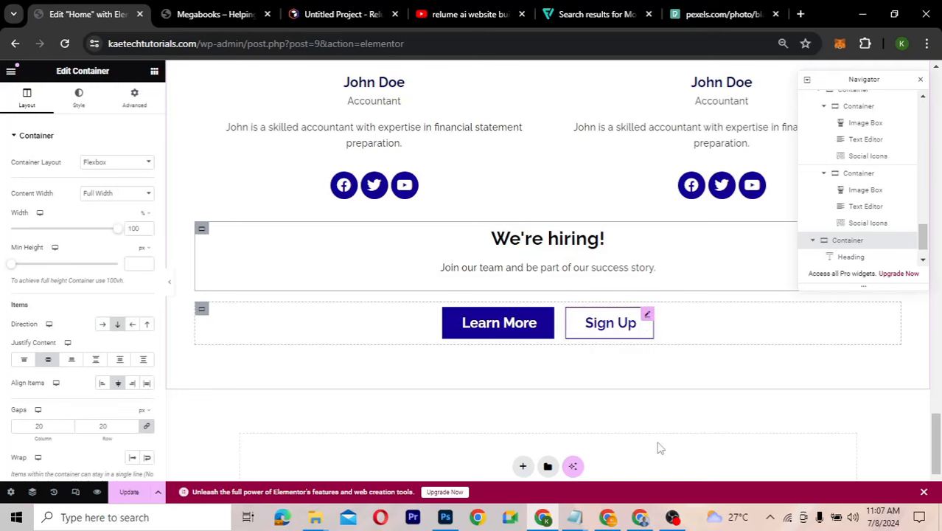
pyautogui.rightClick(643, 325)
pyautogui.click(664, 489)
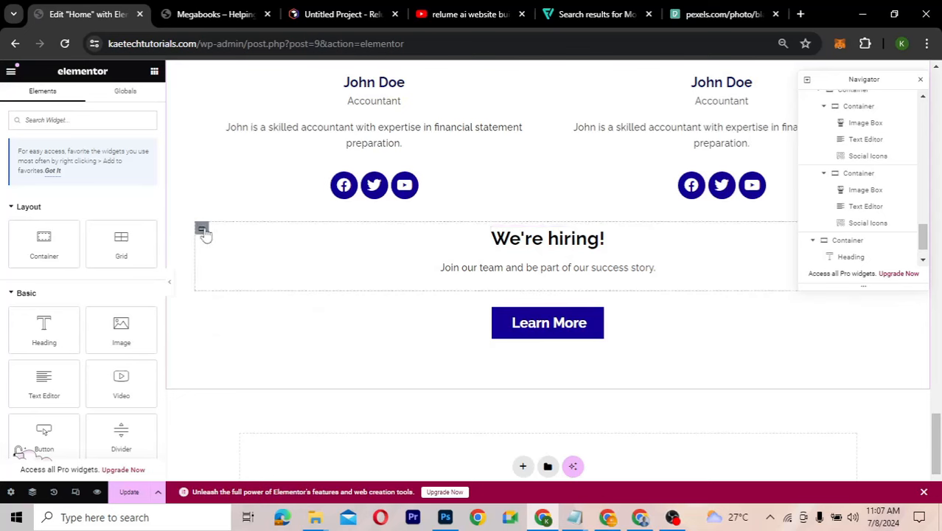
# Unlink the hiring text container's padding values and set its top padding to 80 px, with the other sides at 0
pyautogui.click(202, 230)
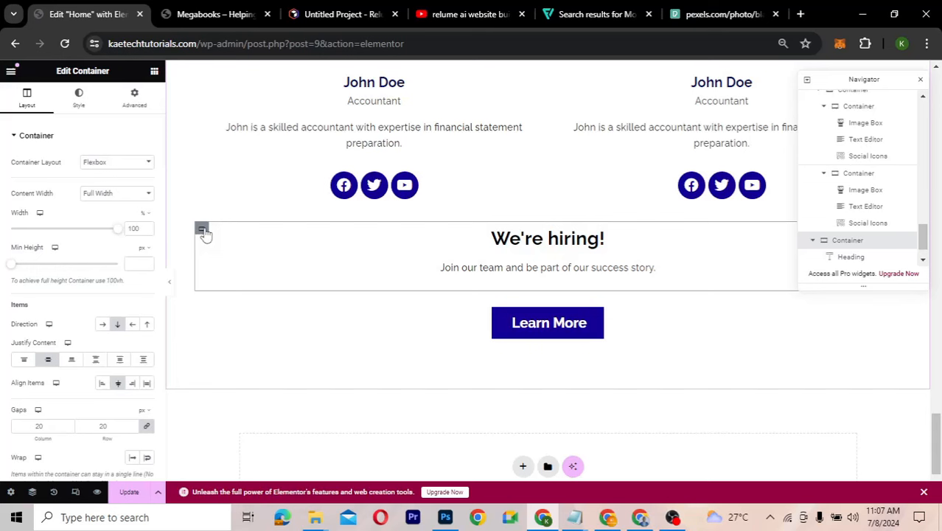
pyautogui.click(136, 97)
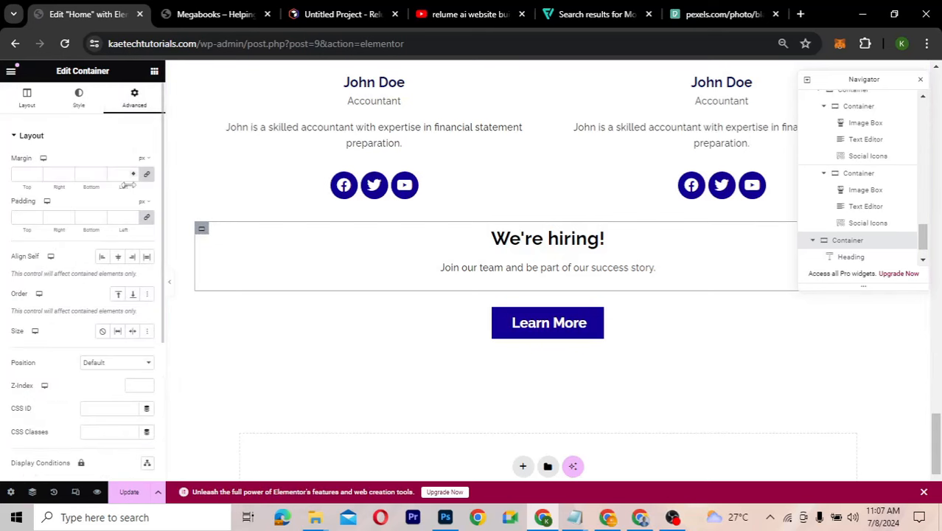
pyautogui.click(147, 218)
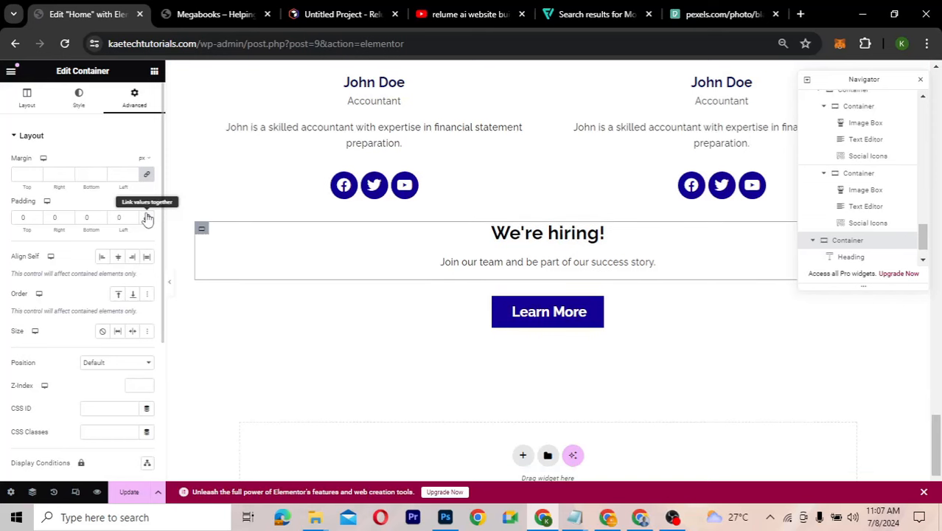
pyautogui.click(16, 215)
pyautogui.write('40')
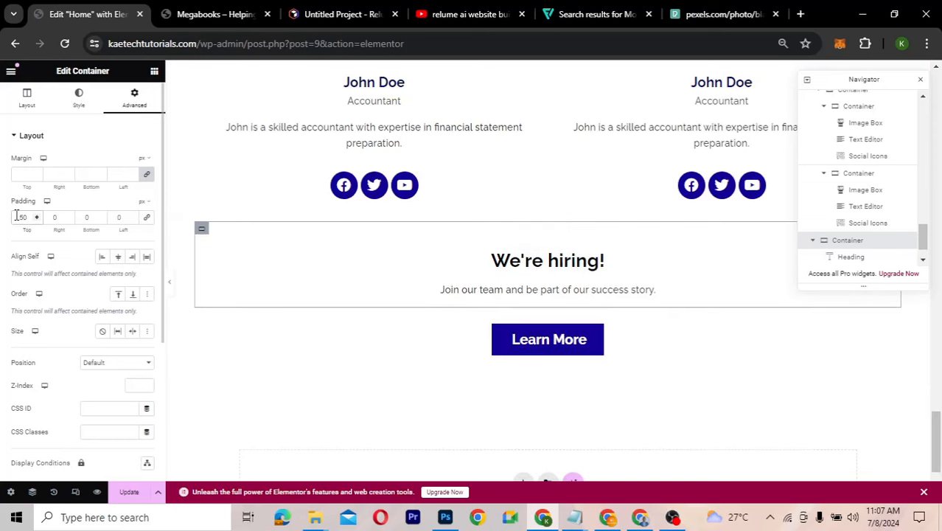
pyautogui.press('BackSpace')
pyautogui.press('BackSpace')
pyautogui.write('60')
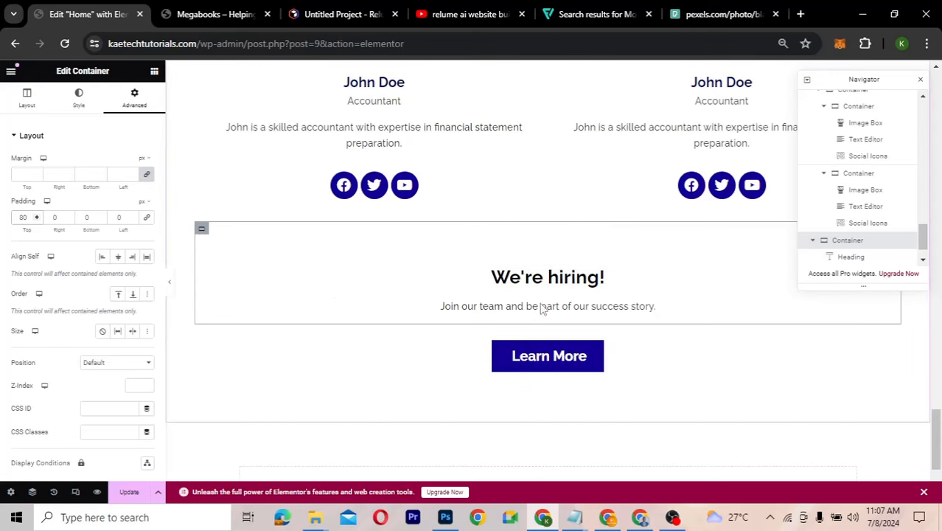
# Copy the button label from the Relume wireframe and change the Learn More button's text to "View Open Positions" in Elementor
pyautogui.click(333, 15)
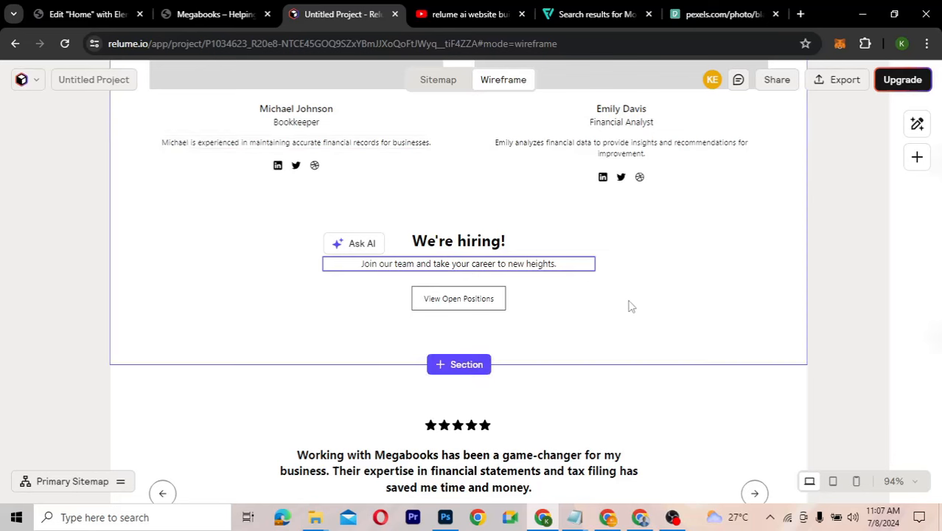
pyautogui.click(459, 302)
pyautogui.click(459, 301)
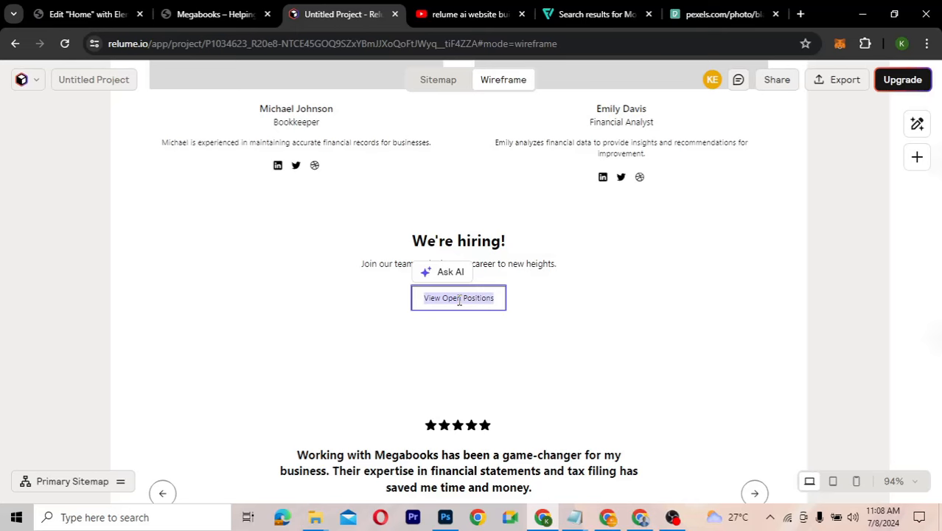
pyautogui.click(83, 14)
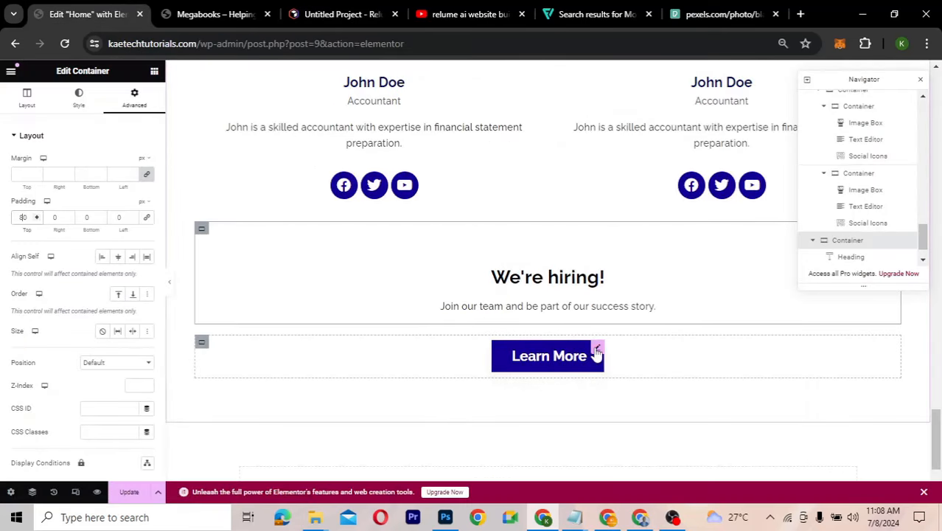
pyautogui.click(596, 355)
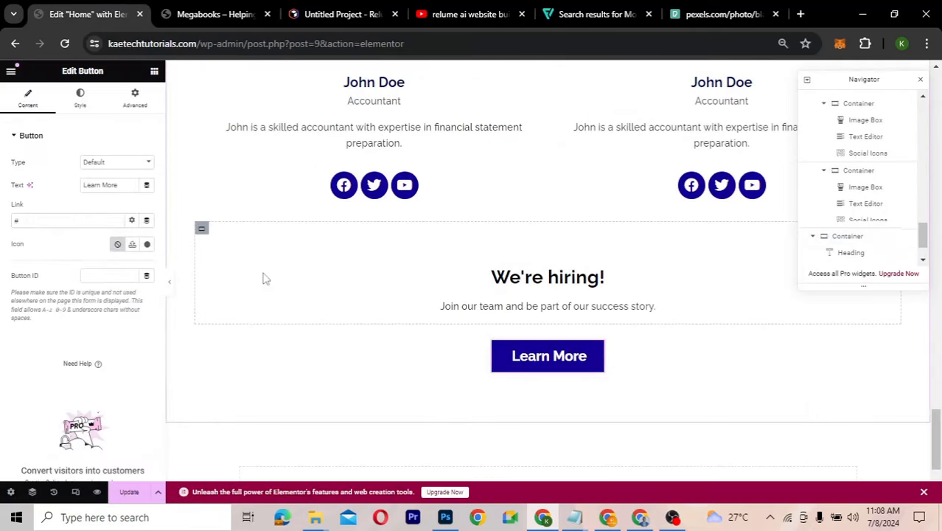
pyautogui.tripleClick(127, 185)
pyautogui.hotkey('ctrl', 'v')
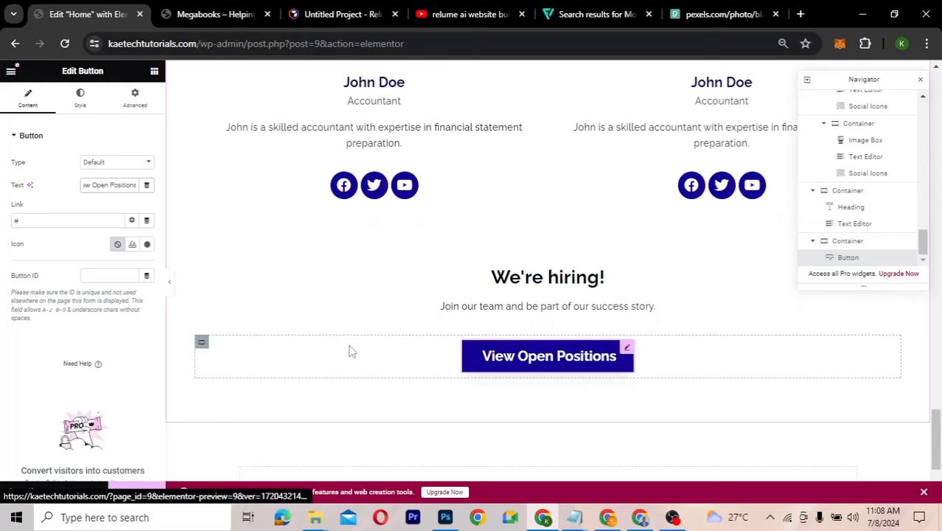
# Set the View Open Positions button container's padding to 0 and its top margin to -20 px, with the other margins at 0
pyautogui.click(202, 342)
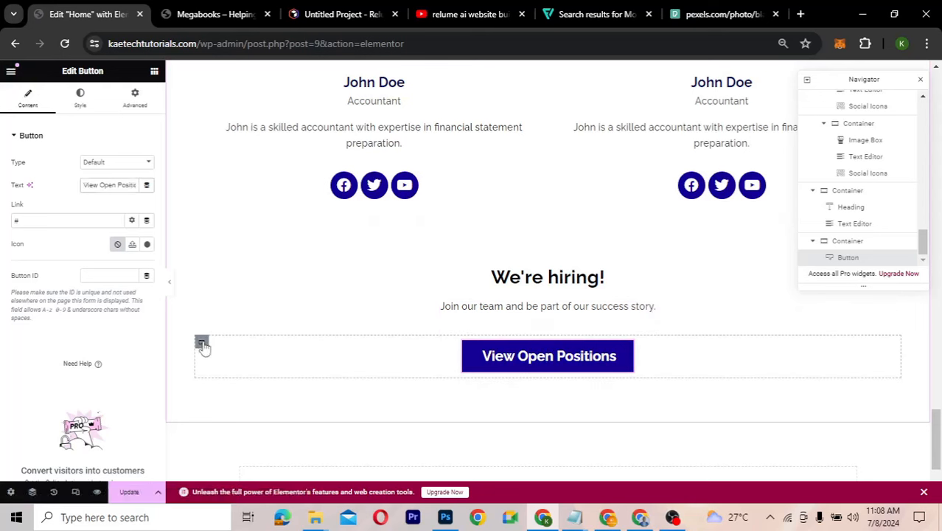
pyautogui.click(133, 97)
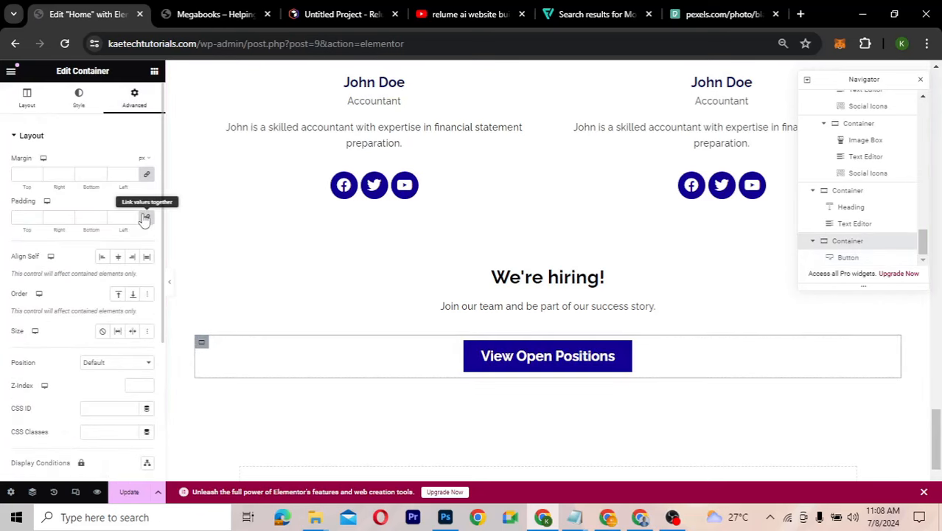
pyautogui.click(146, 218)
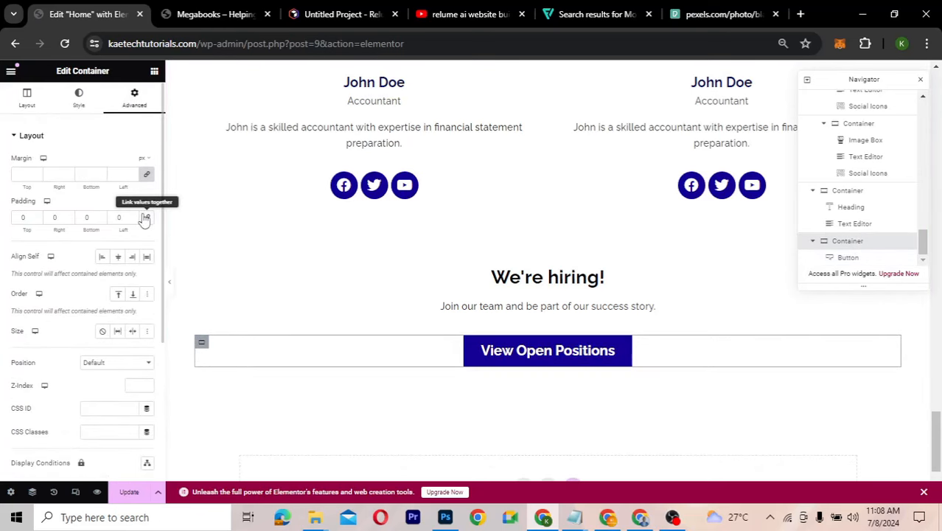
pyautogui.click(147, 175)
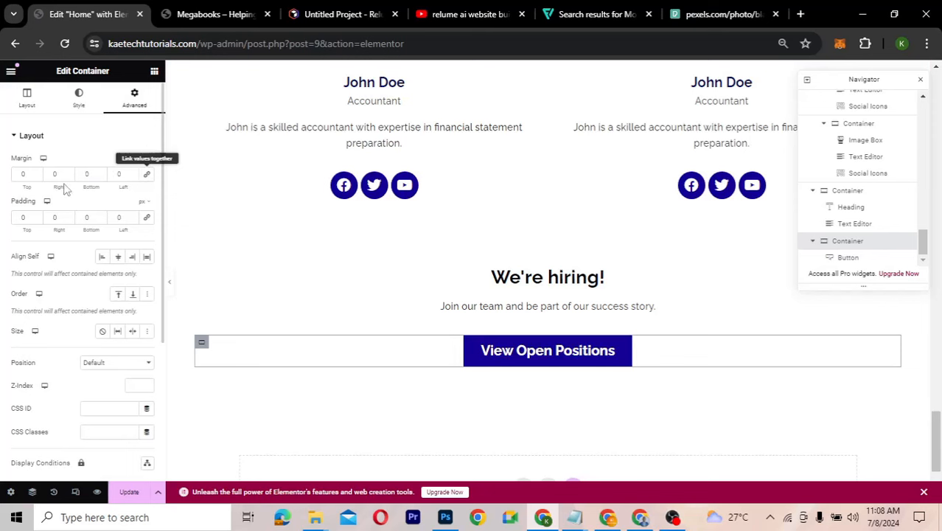
pyautogui.click(20, 174)
pyautogui.write('3')
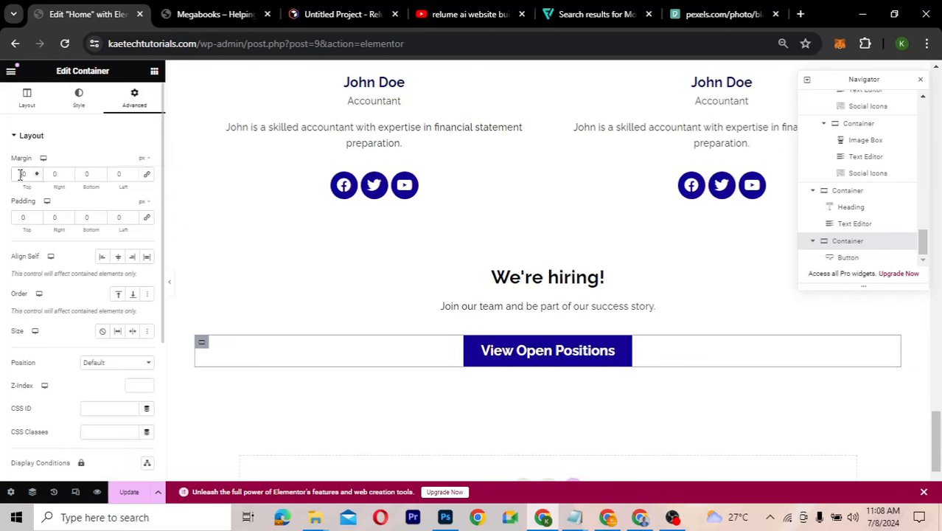
pyautogui.write('2')
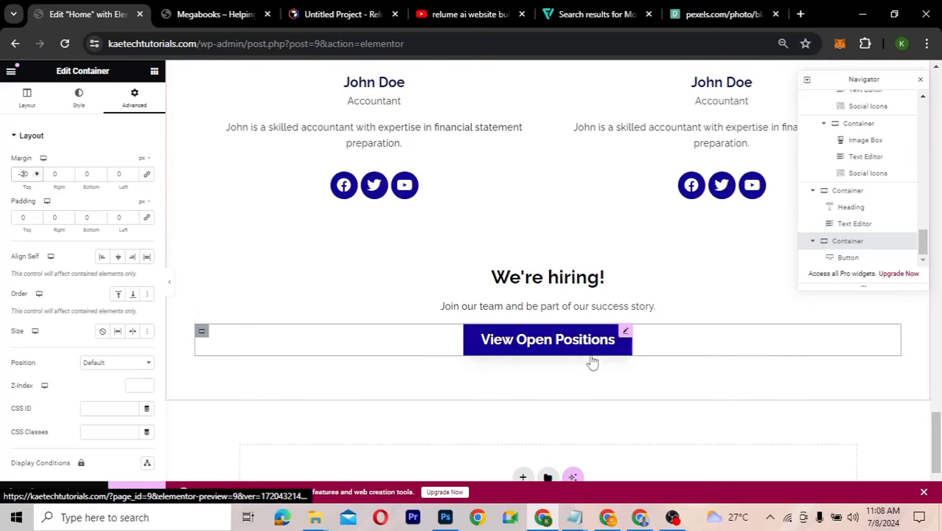
# Review the testimonial section in the Relume wireframe and the live site, and update the Home page in Elementor
pyautogui.scroll(10, 691, 244)
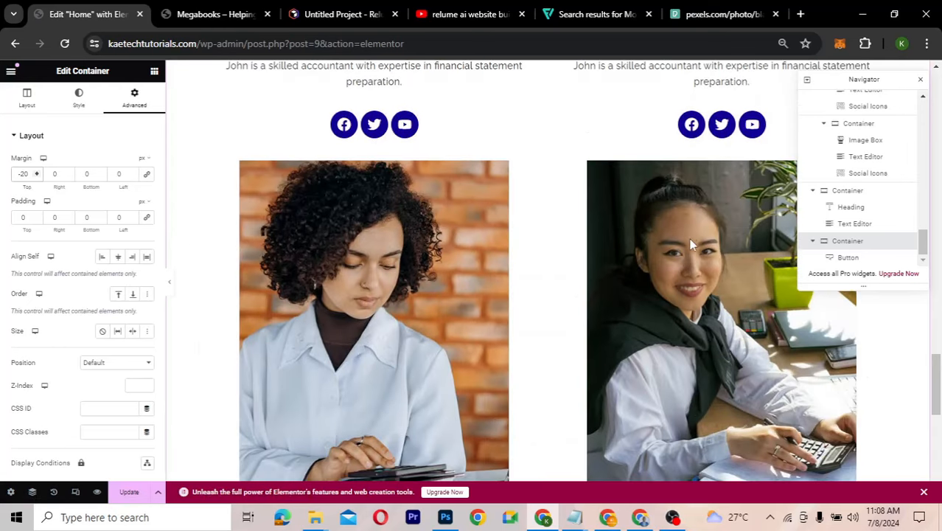
pyautogui.scroll(-8, 691, 245)
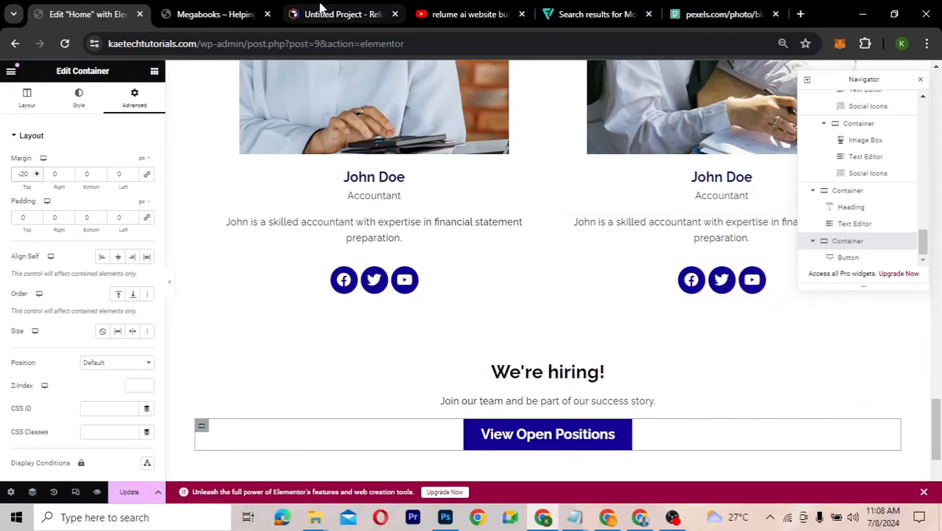
pyautogui.scroll(-3, 564, 271)
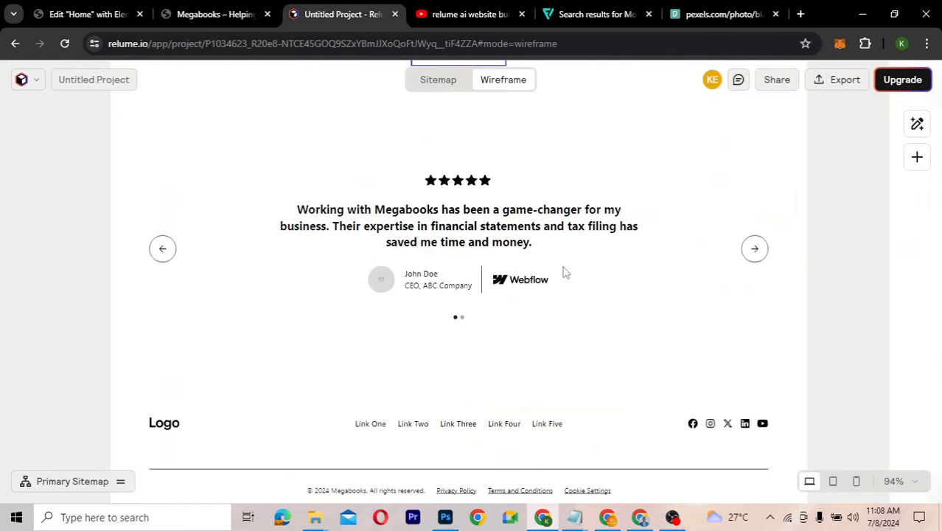
pyautogui.click(216, 17)
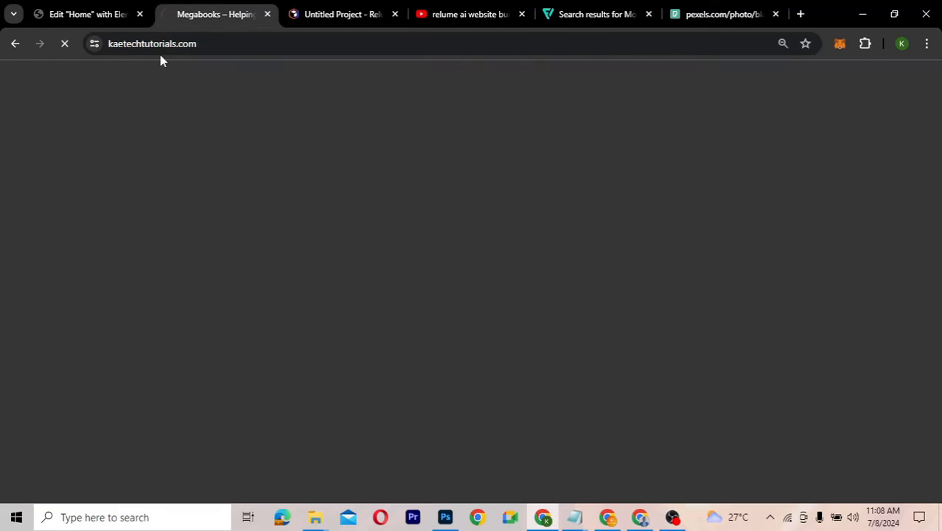
pyautogui.click(120, 17)
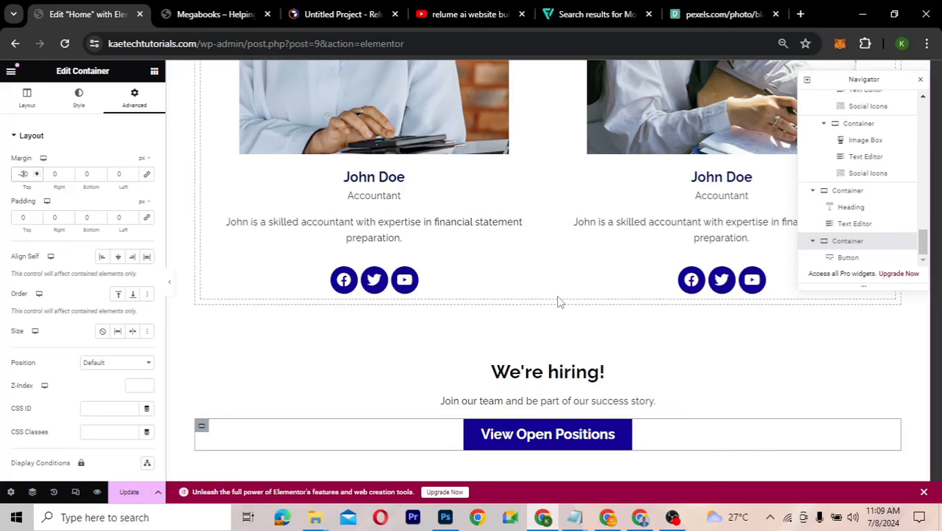
pyautogui.click(131, 494)
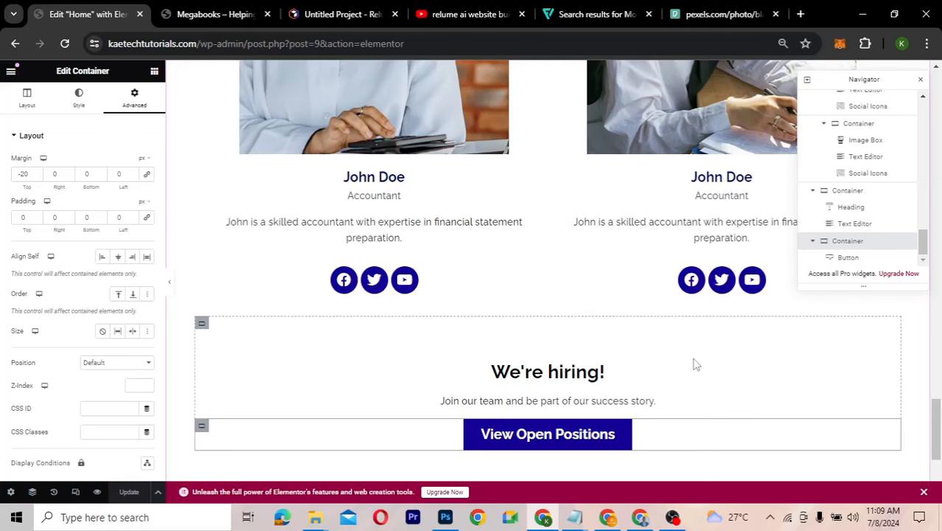
# Save the background colour of the "Discover the Benefits of Choosing Megabooks" section as a global colour named "dark blue"
pyautogui.scroll(10, 695, 364)
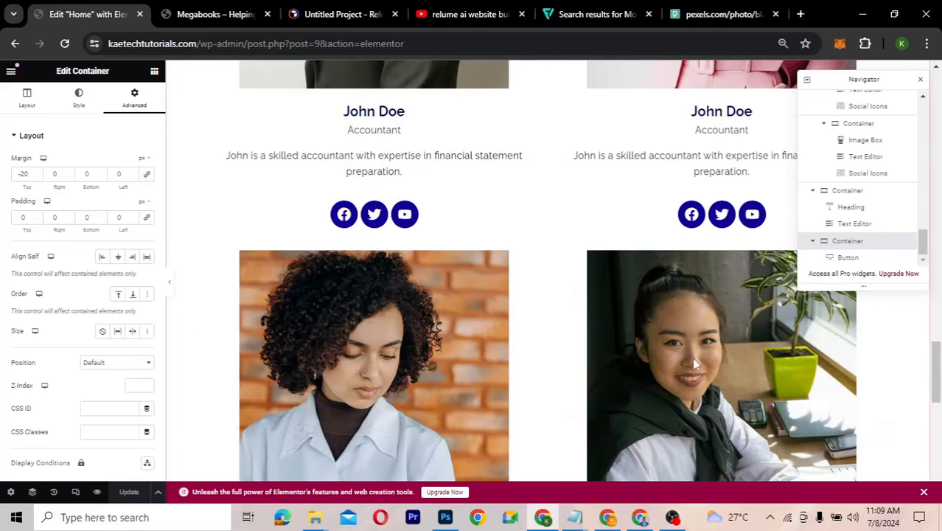
pyautogui.scroll(5, 695, 363)
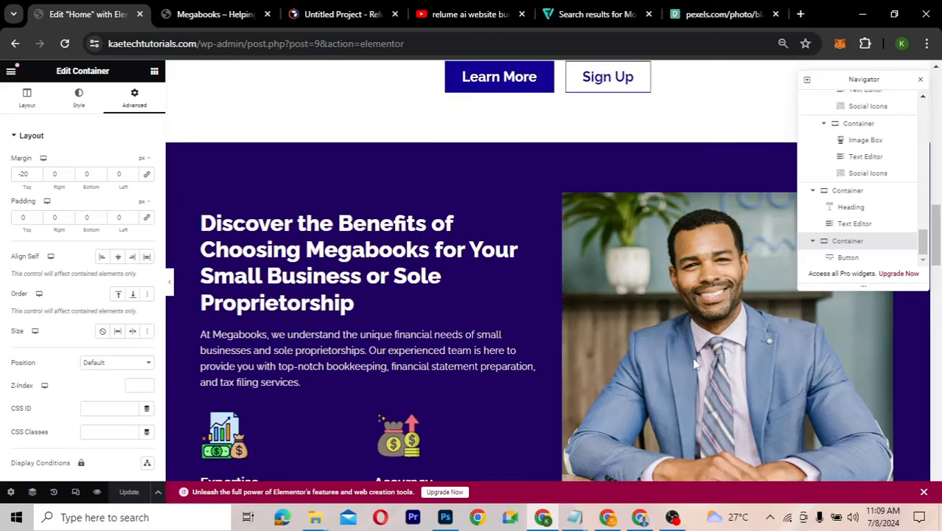
pyautogui.scroll(1, 694, 363)
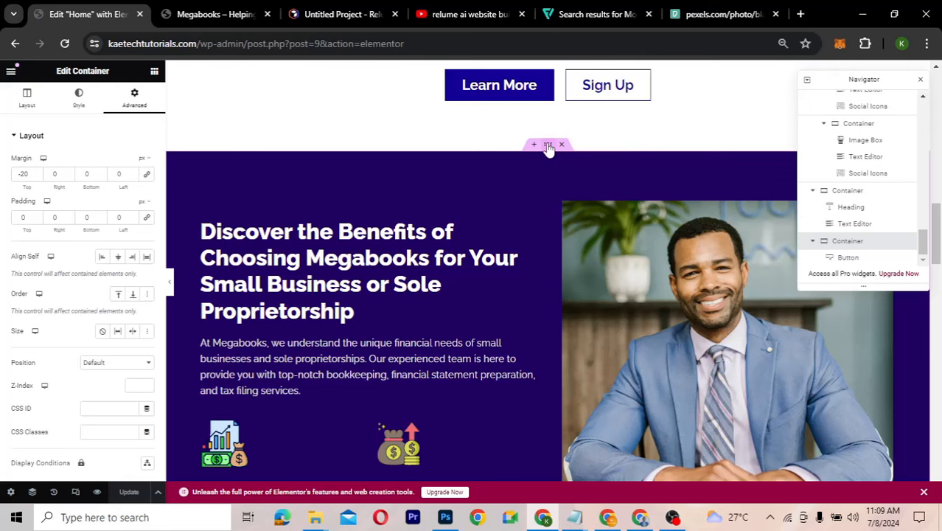
pyautogui.click(78, 98)
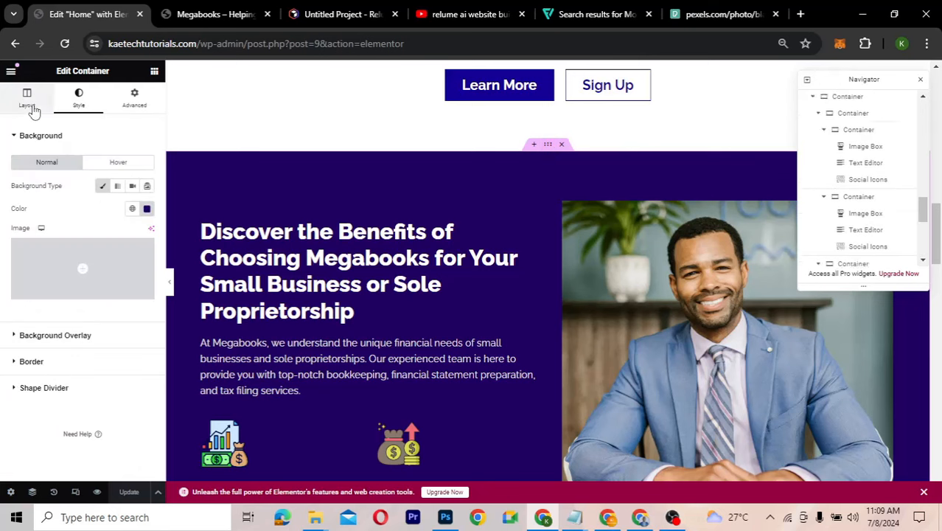
pyautogui.click(147, 209)
pyautogui.click(182, 233)
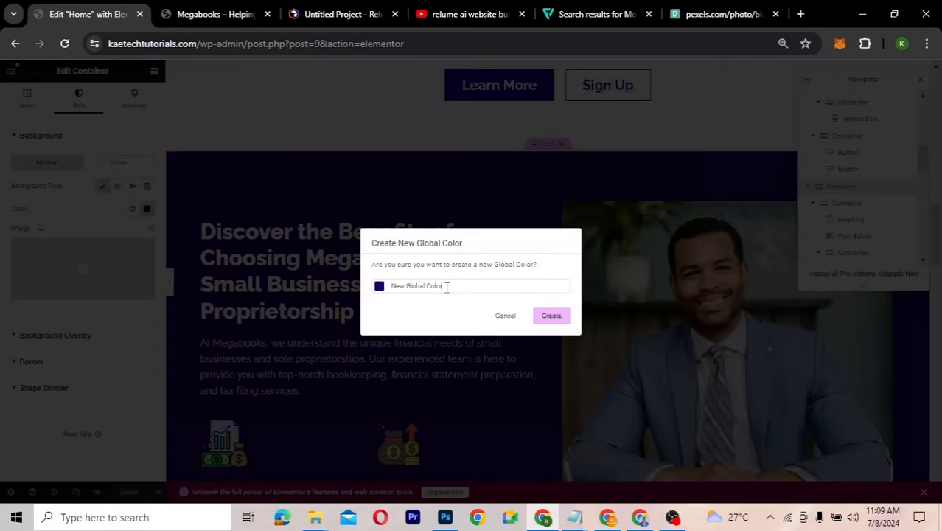
pyautogui.tripleClick(446, 287)
pyautogui.write('dark')
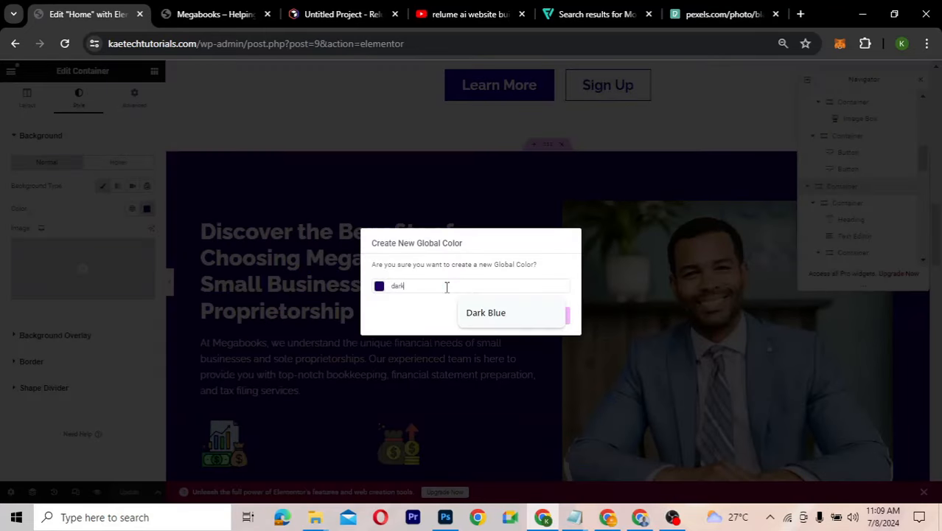
pyautogui.write(' blue')
pyautogui.click(440, 321)
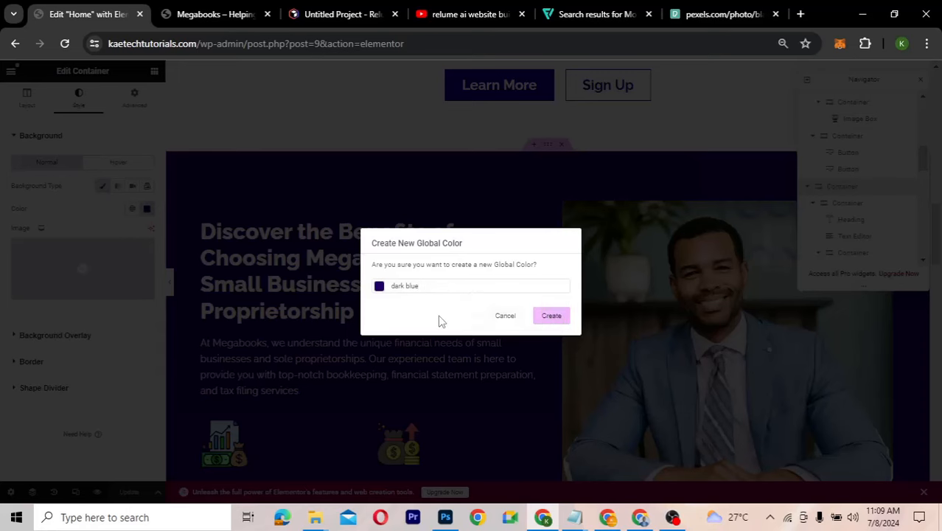
pyautogui.click(554, 316)
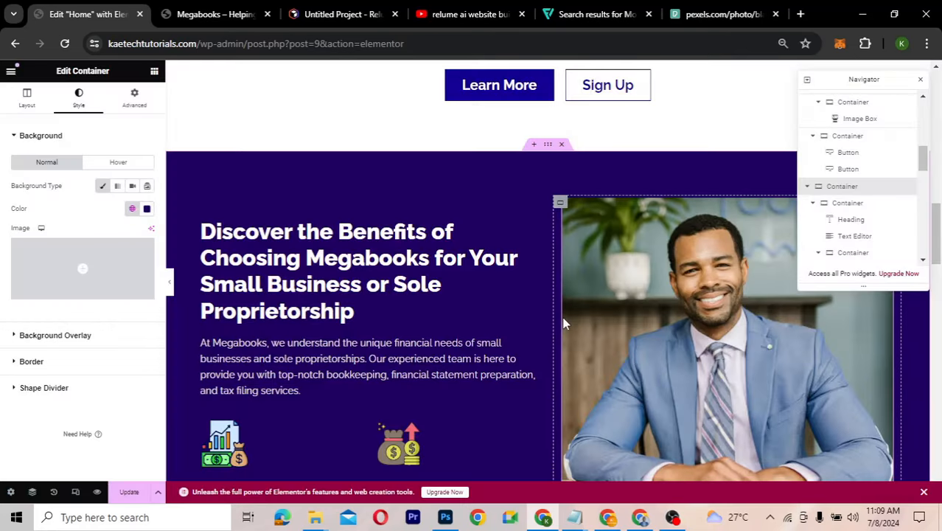
# Add a new Flexbox container with the single-column structure below the "We're hiring!" block
pyautogui.scroll(-15, 564, 323)
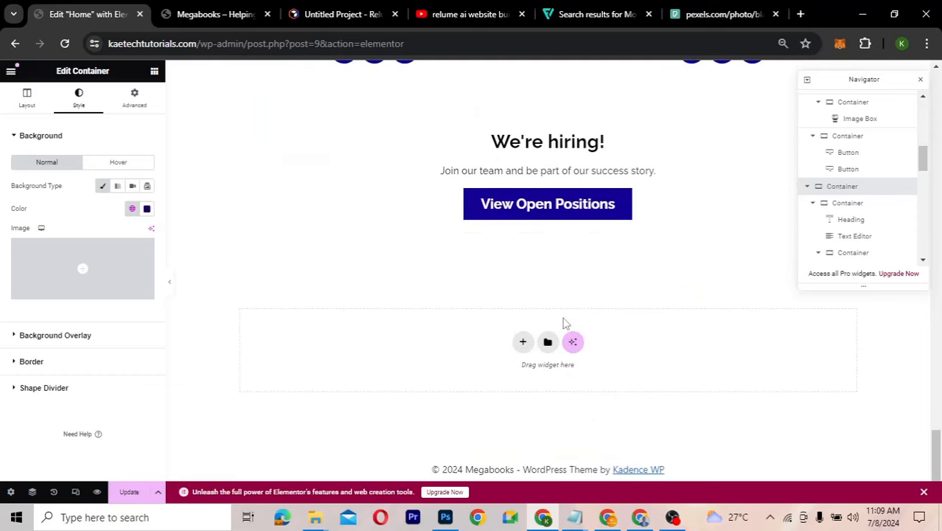
pyautogui.click(522, 346)
pyautogui.scroll(-1, 522, 350)
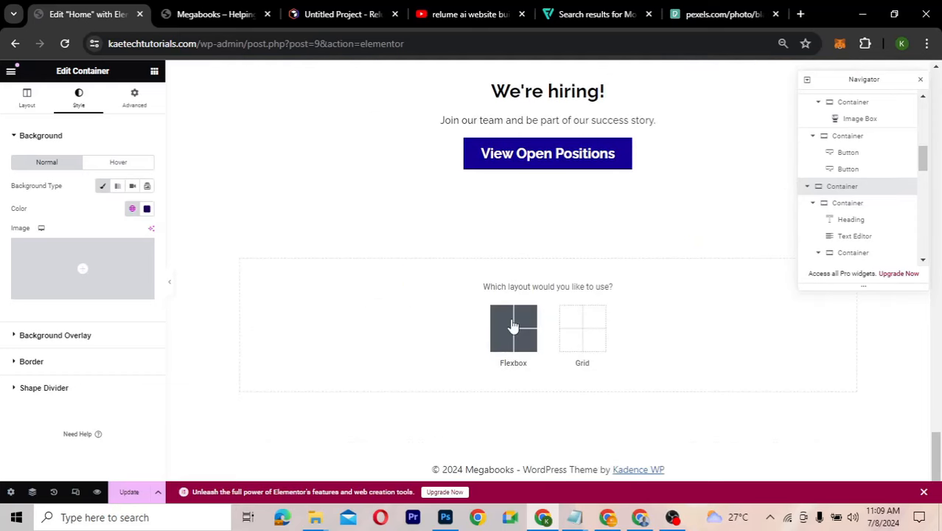
pyautogui.click(514, 325)
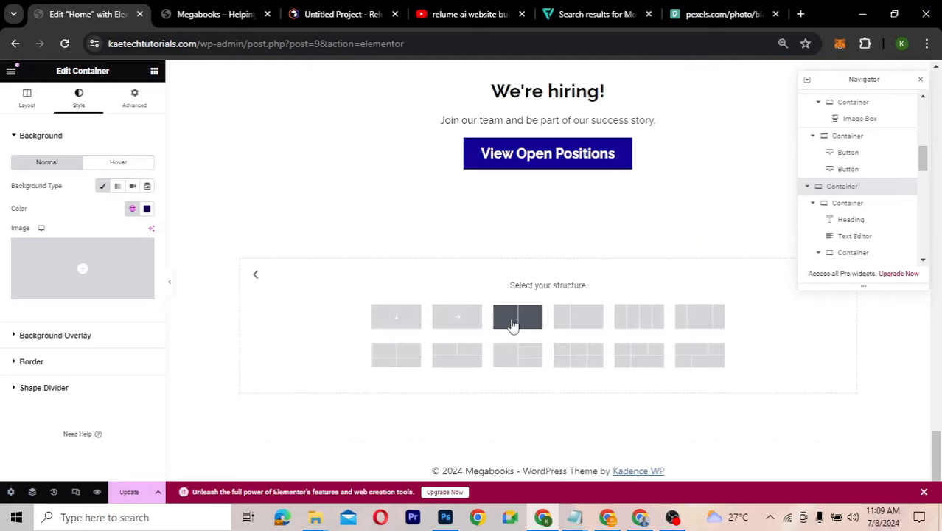
pyautogui.click(395, 322)
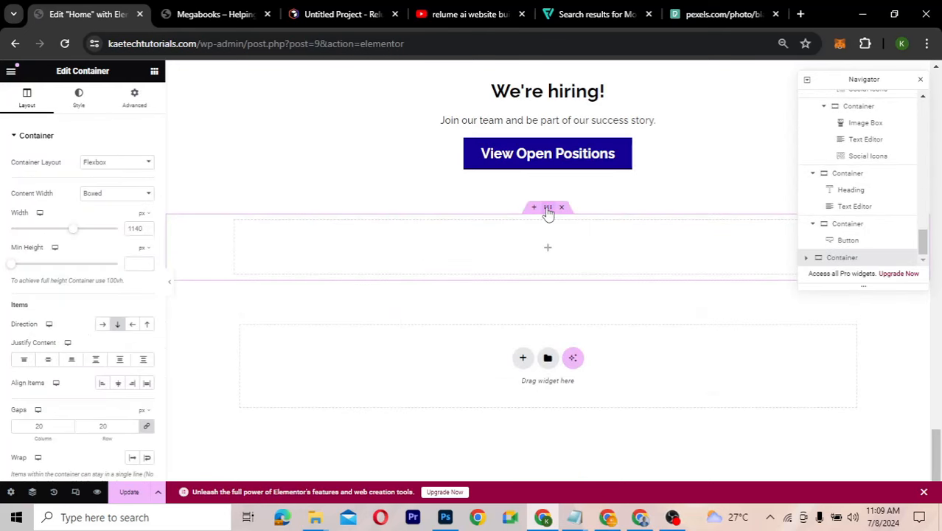
# Unlink the new container's padding and set top and bottom to 80 px, with right and left at 0
pyautogui.click(135, 105)
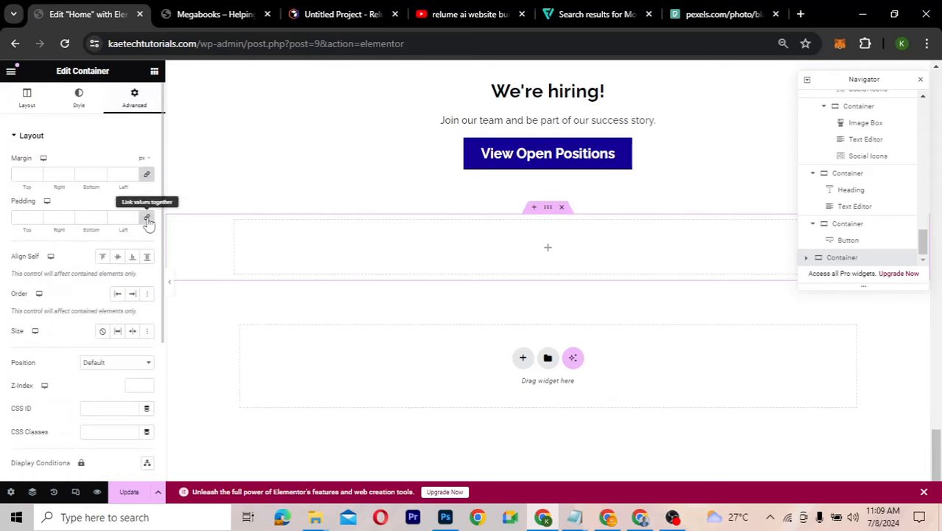
pyautogui.click(17, 216)
pyautogui.write('0')
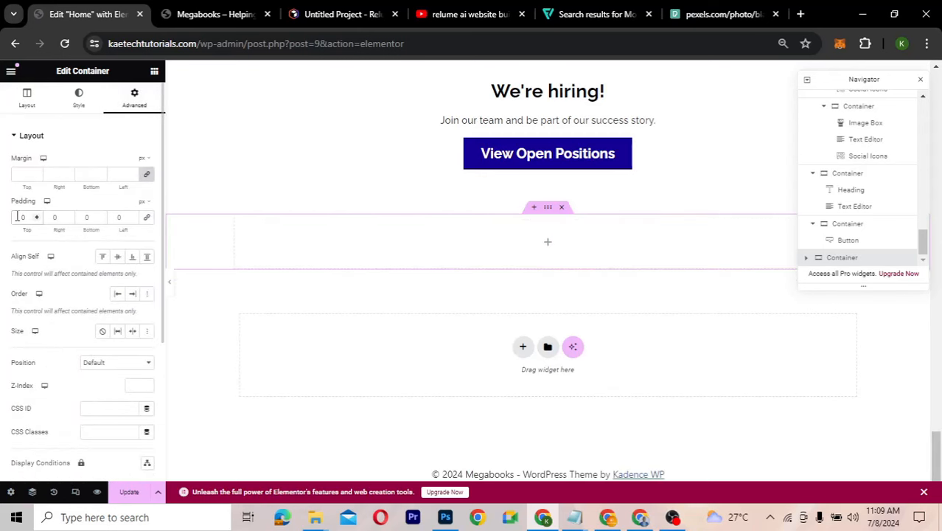
pyautogui.write('8')
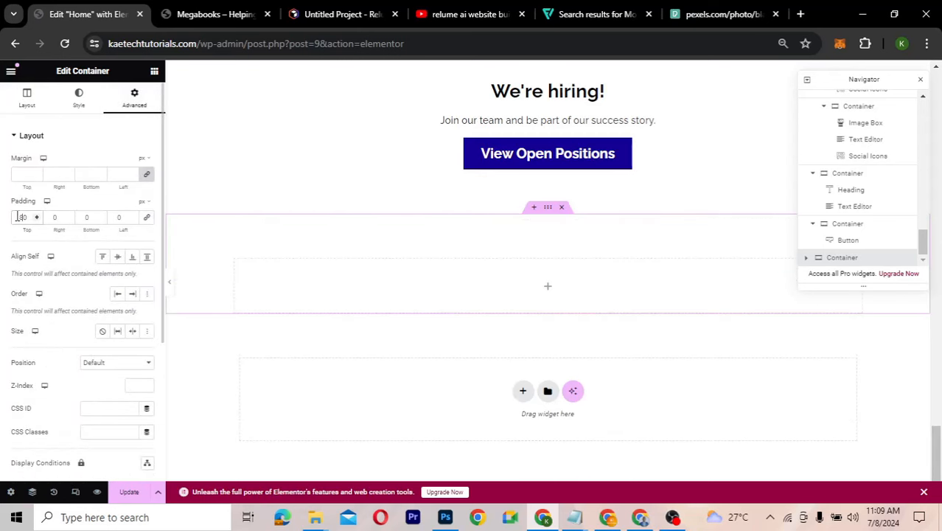
pyautogui.click(84, 216)
pyautogui.write('80')
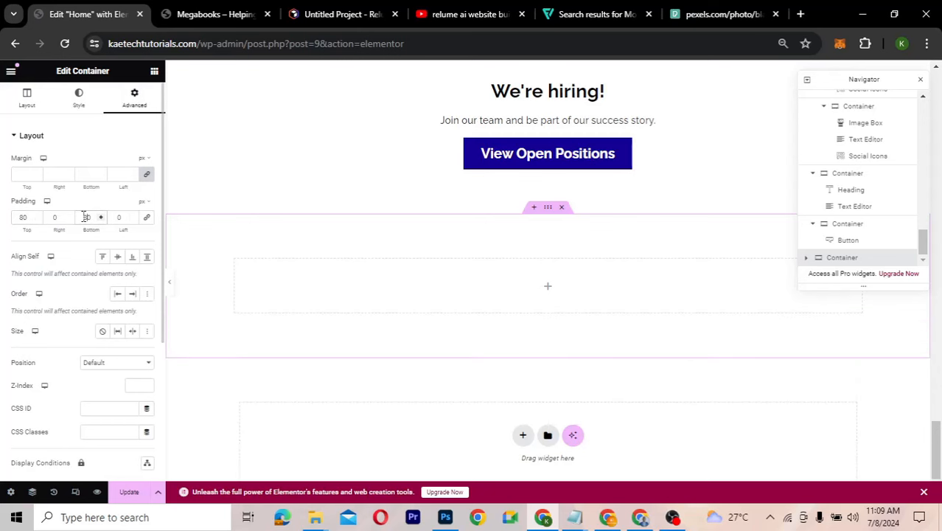
# Set the new container's minimum height to 500 px
pyautogui.click(24, 92)
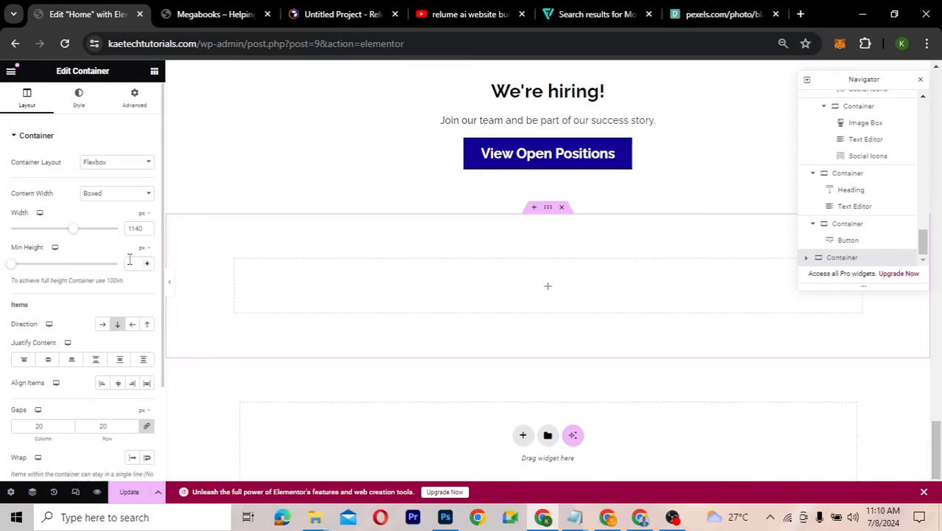
pyautogui.write('4')
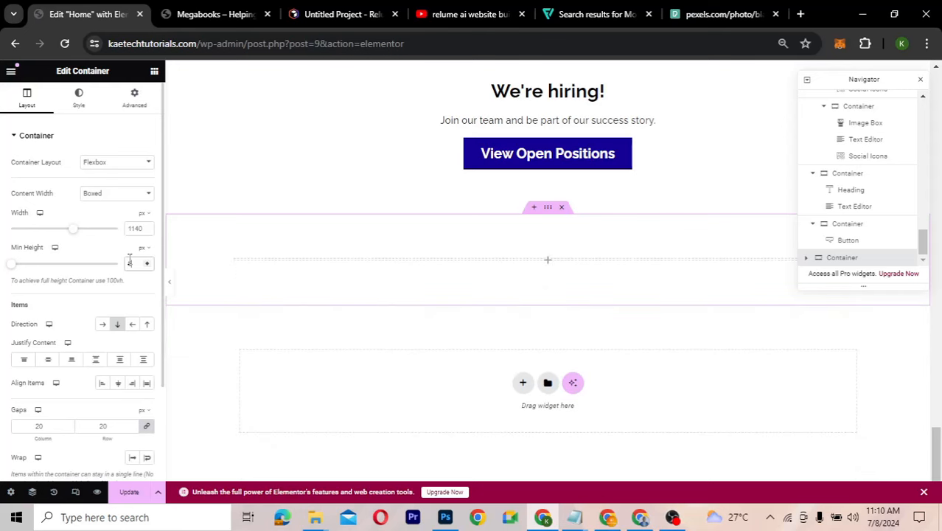
pyautogui.write('00')
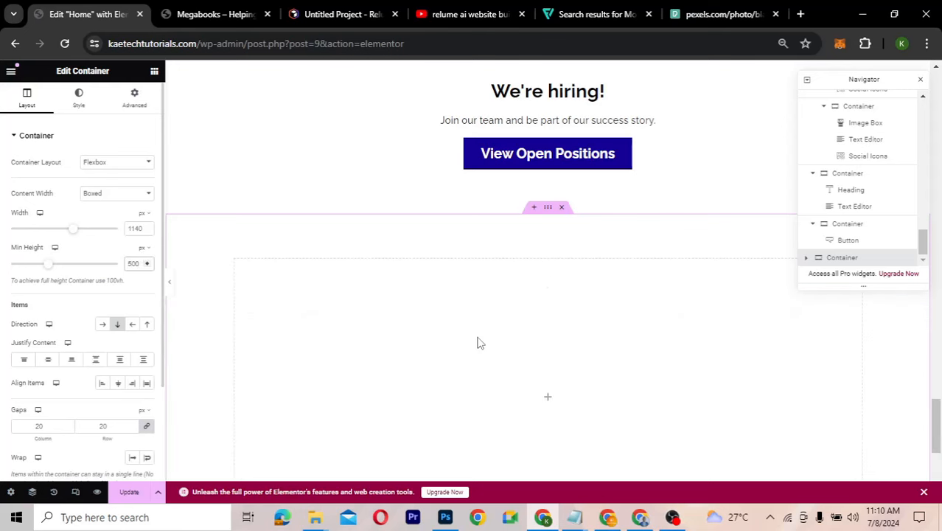
pyautogui.scroll(-3, 477, 343)
pyautogui.scroll(1, 478, 343)
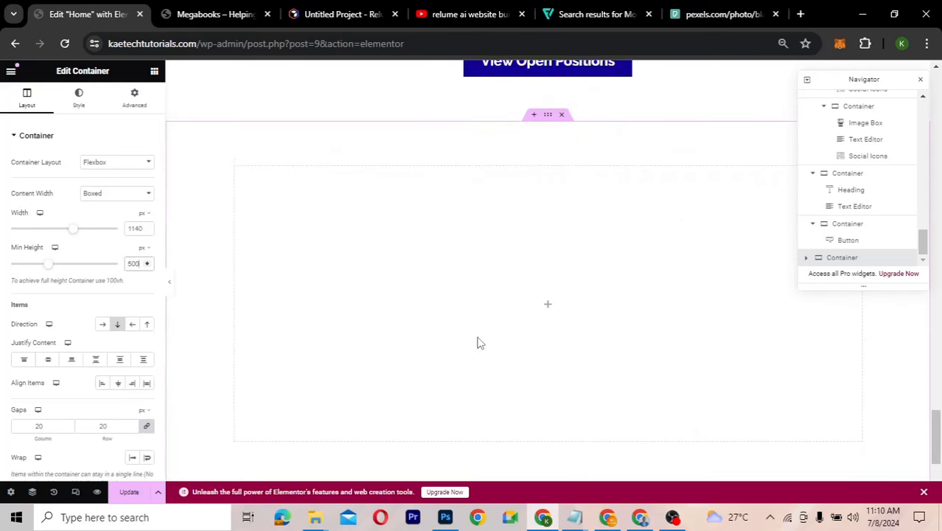
# Give the new empty container a classic background in the global colour "dark blue"
pyautogui.click(94, 104)
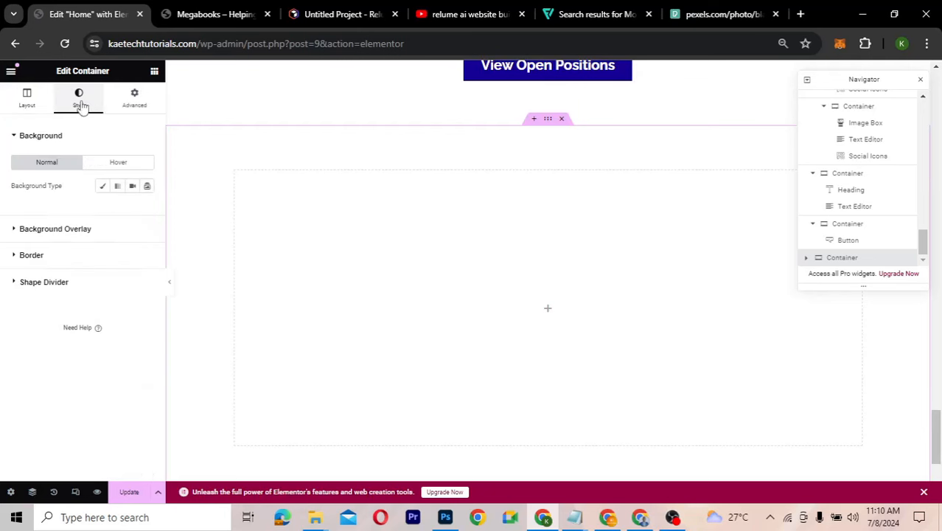
pyautogui.click(103, 188)
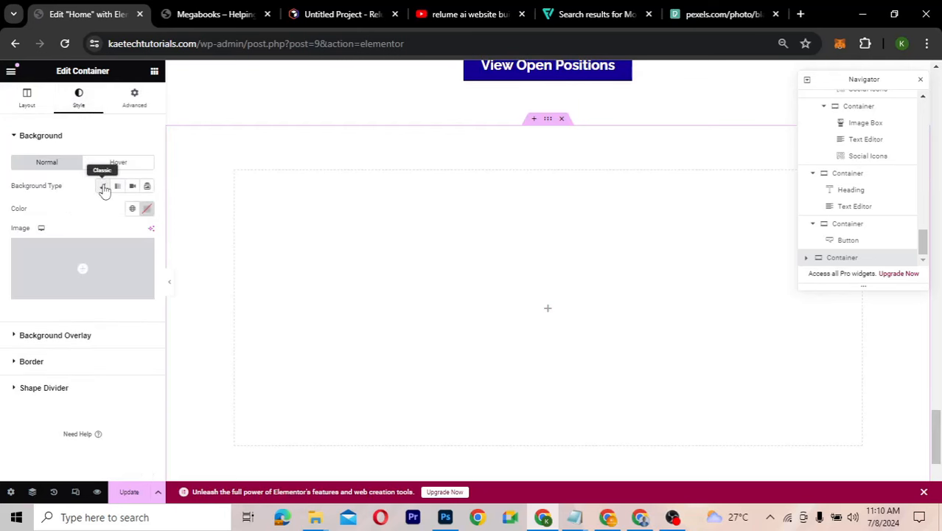
pyautogui.click(132, 210)
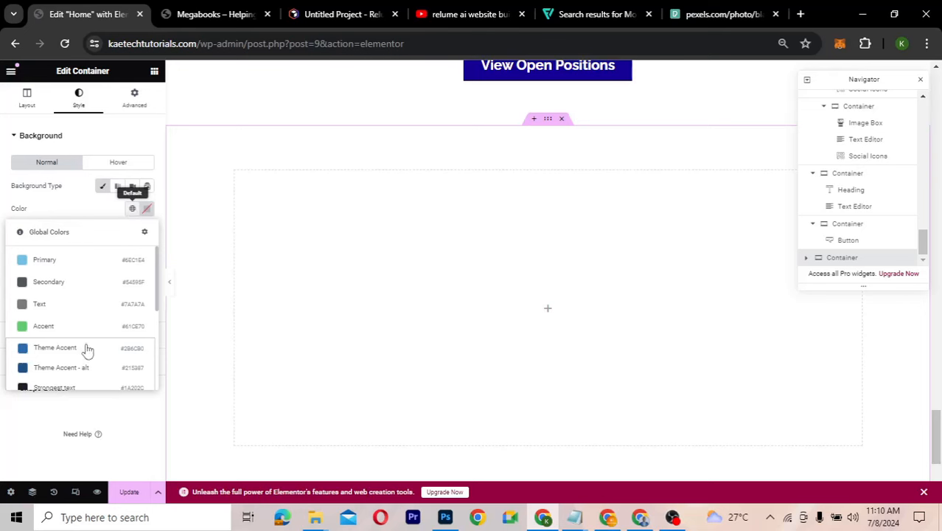
pyautogui.scroll(-3, 77, 352)
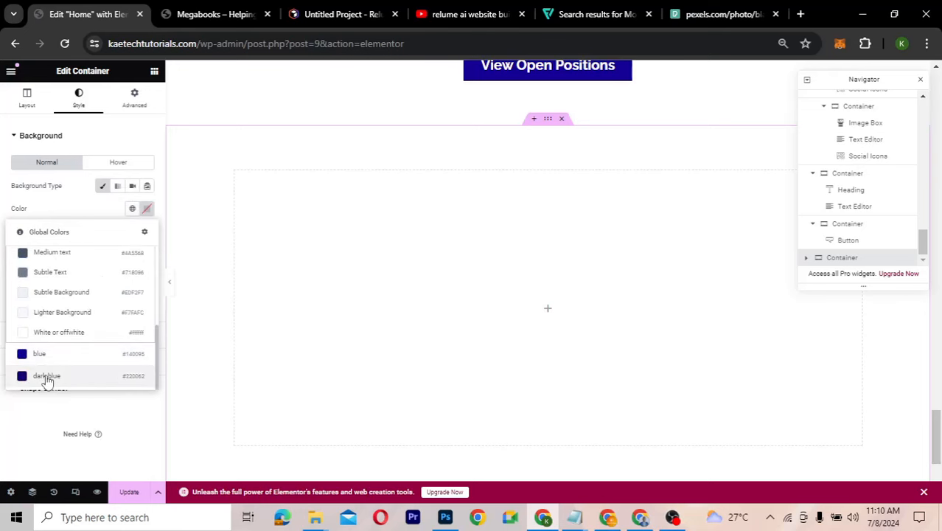
pyautogui.click(46, 377)
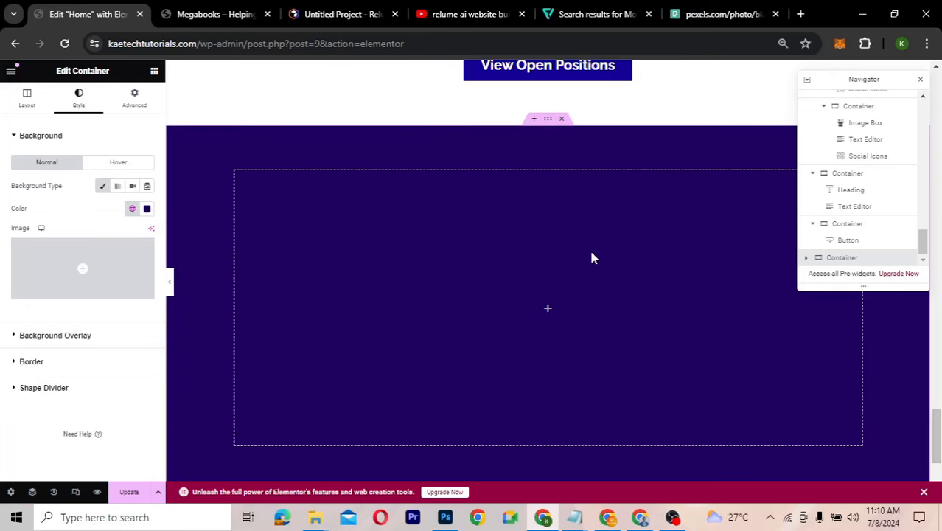
pyautogui.scroll(5, 591, 256)
pyautogui.scroll(-7, 591, 257)
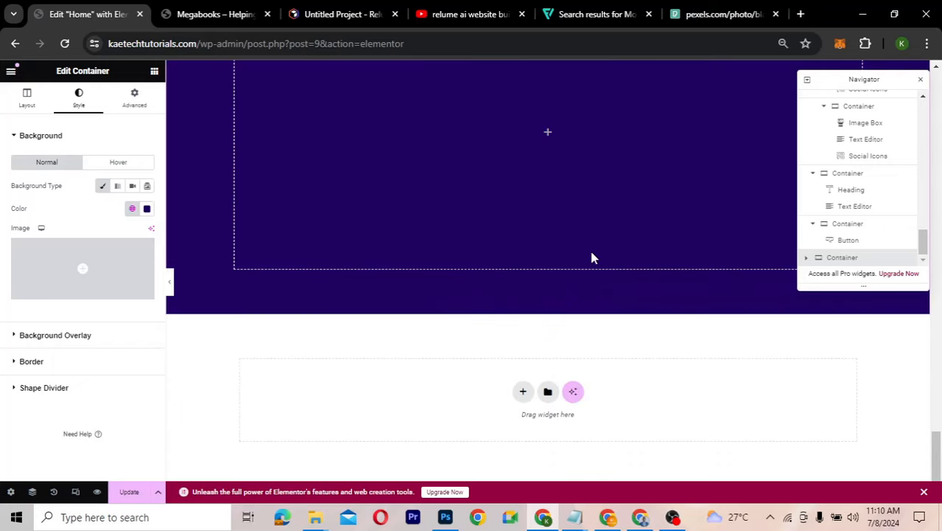
pyautogui.scroll(2, 591, 256)
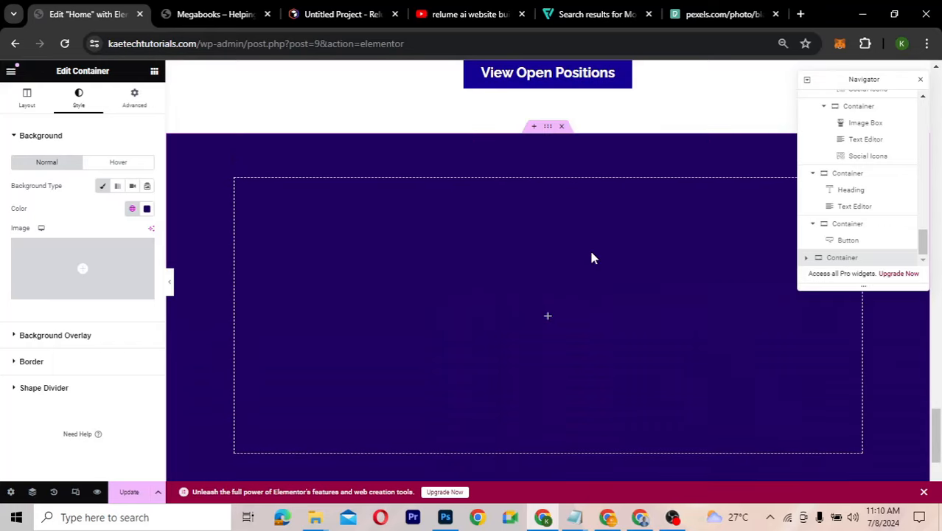
# Check the testimonial block in the Relume wireframe and add a Testimonial widget to the dark blue container
pyautogui.click(550, 318)
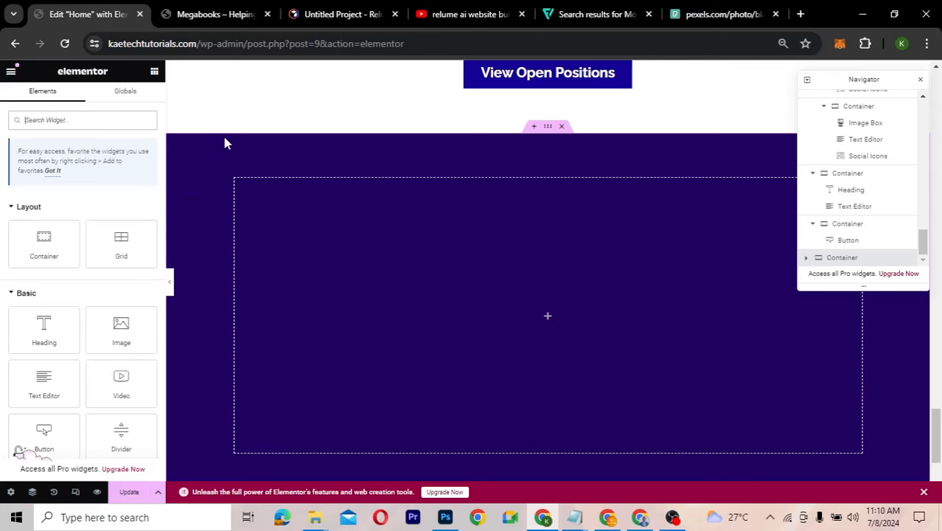
pyautogui.click(347, 14)
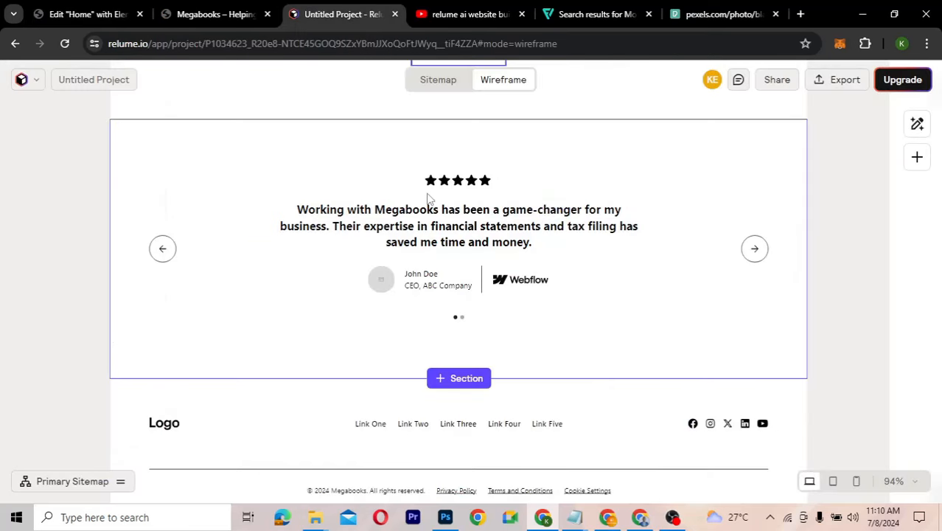
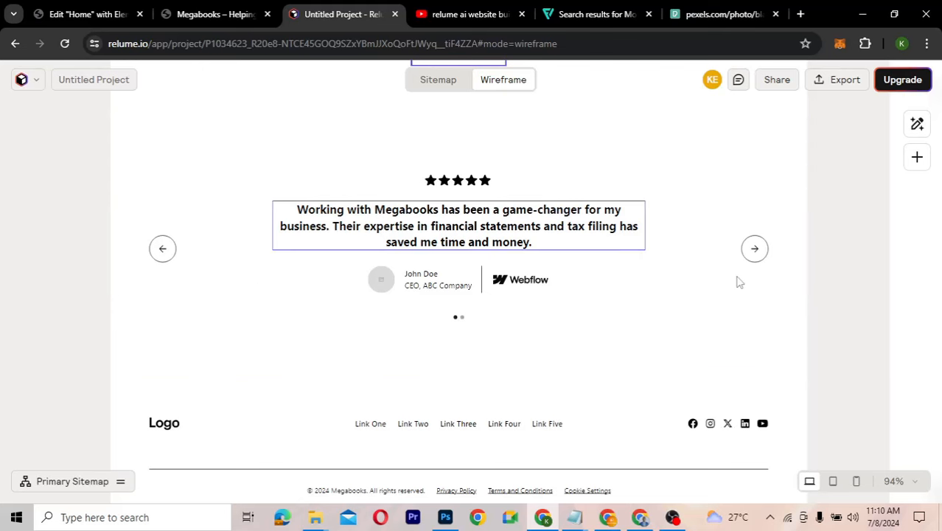
pyautogui.click(74, 18)
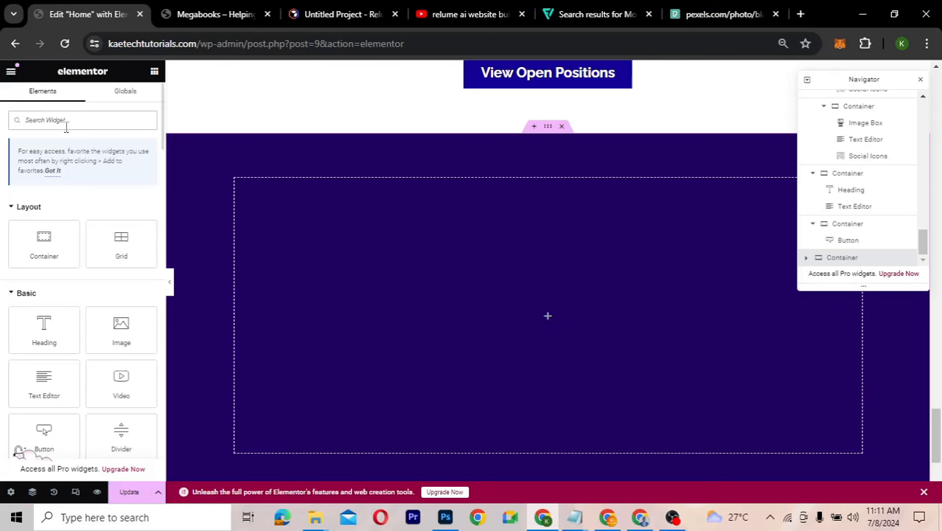
pyautogui.write('tes')
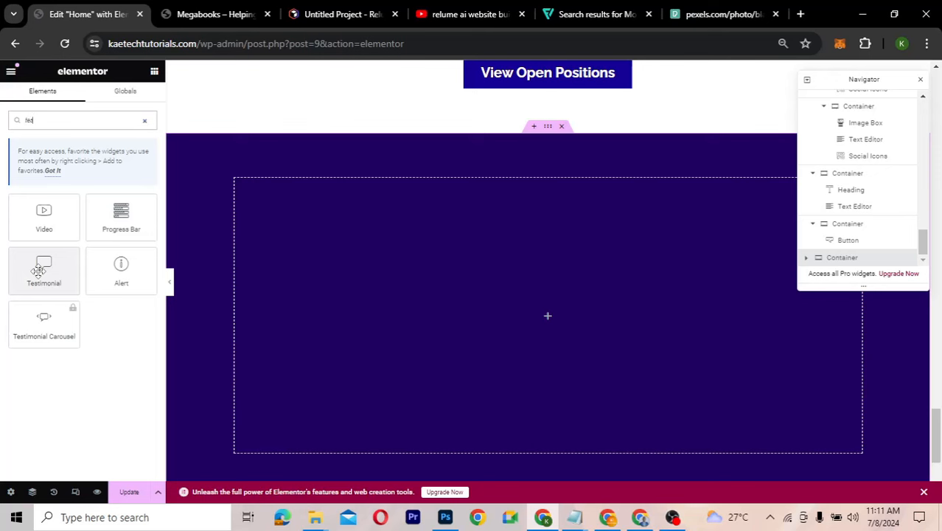
pyautogui.moveTo(39, 271); pyautogui.dragTo(407, 299)
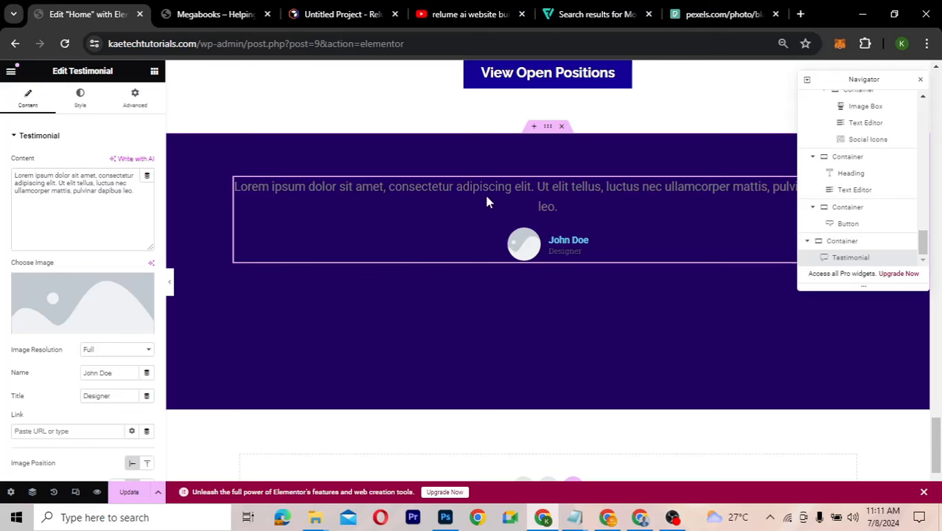
# Set the dark blue container's boxed width to 700 px and centre its items vertically and horizontally
pyautogui.click(547, 128)
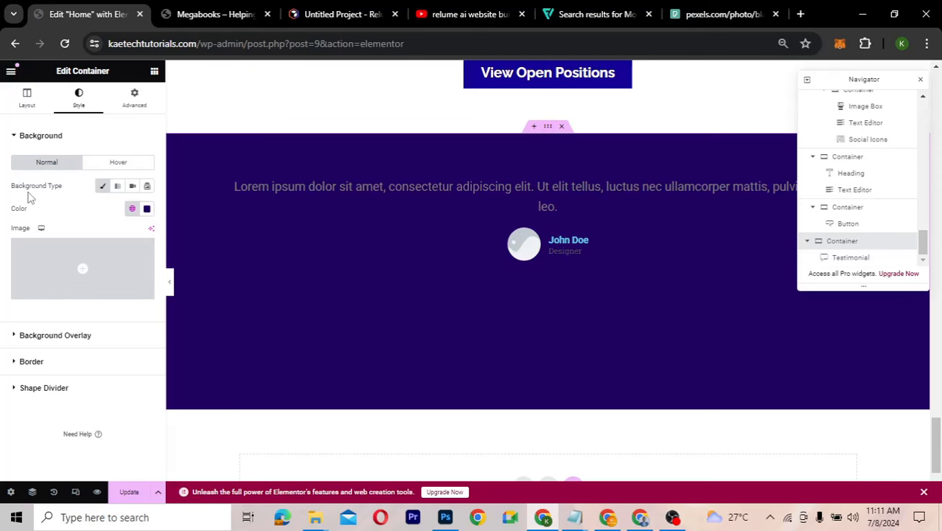
pyautogui.click(26, 103)
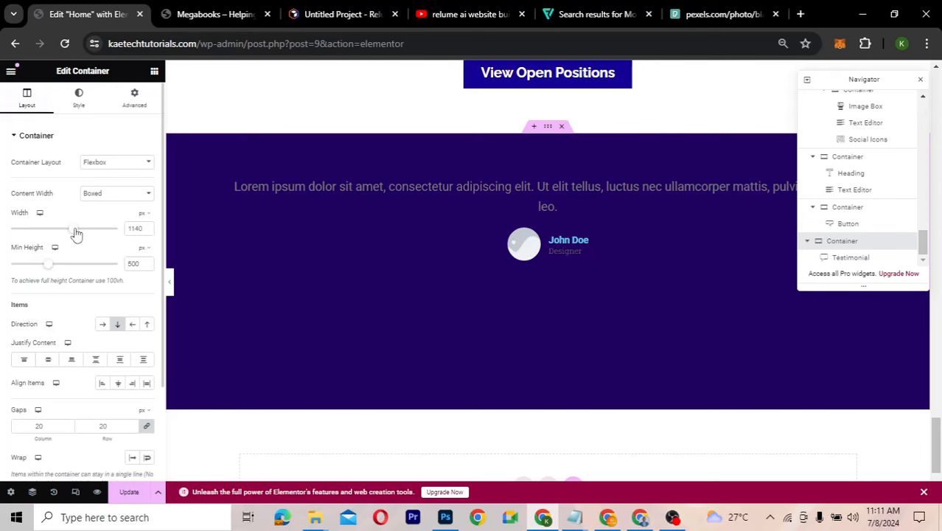
pyautogui.moveTo(76, 233); pyautogui.dragTo(42, 233)
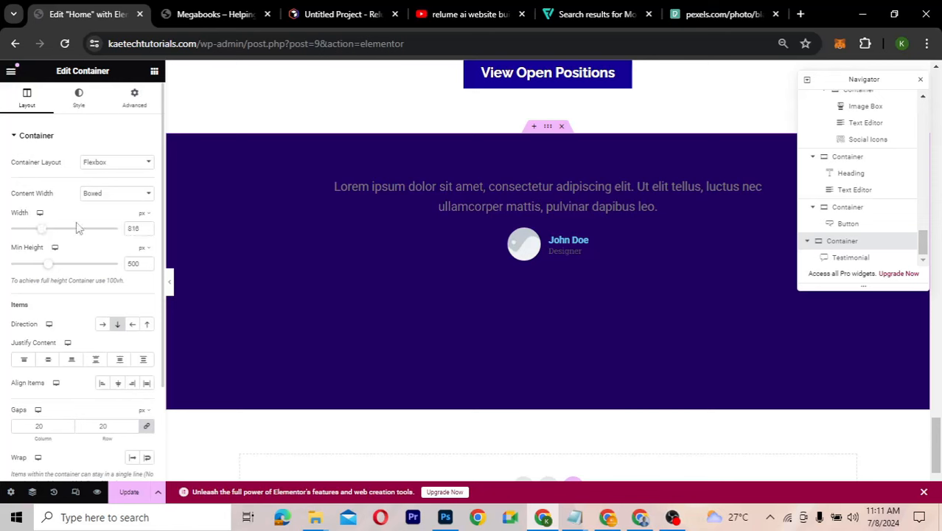
pyautogui.click(140, 229)
pyautogui.press('BackSpace')
pyautogui.press('BackSpace')
pyautogui.press('BackSpace')
pyautogui.write('1140')
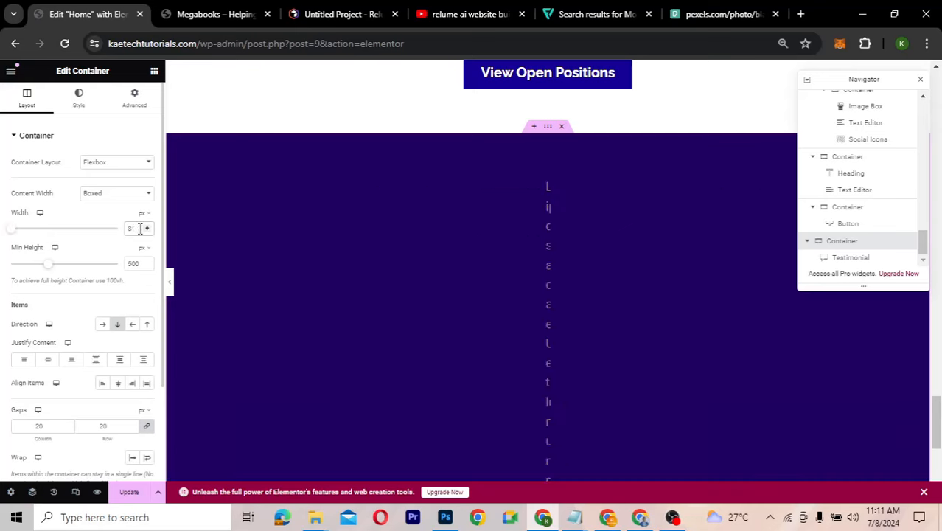
pyautogui.press('BackSpace')
pyautogui.press('BackSpace')
pyautogui.press('BackSpace')
pyautogui.press('BackSpace')
pyautogui.write('700')
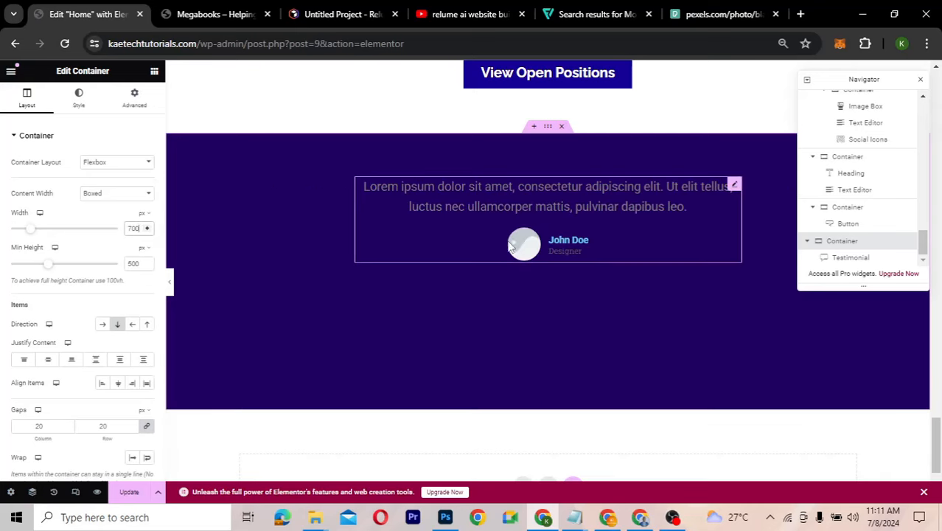
pyautogui.click(49, 360)
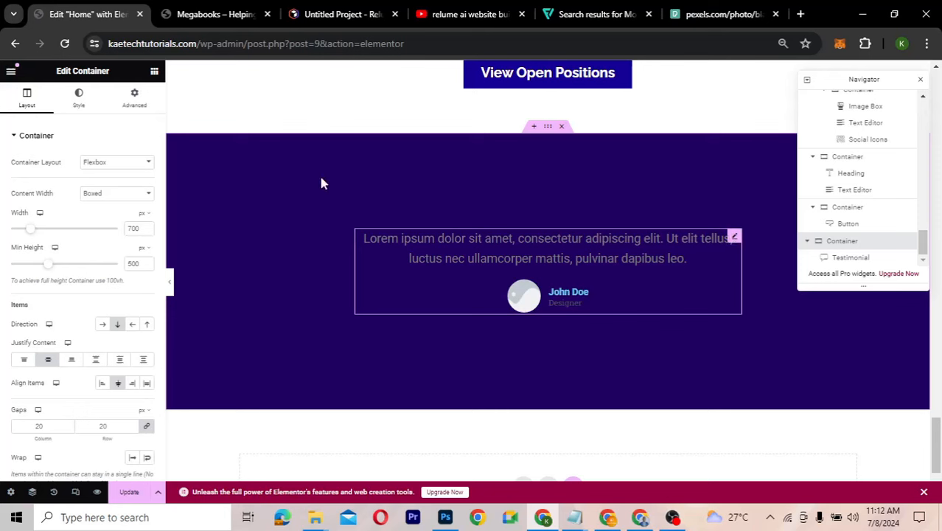
# Find the star Rating widget and place it above the testimonial in the dark blue container
pyautogui.click(154, 71)
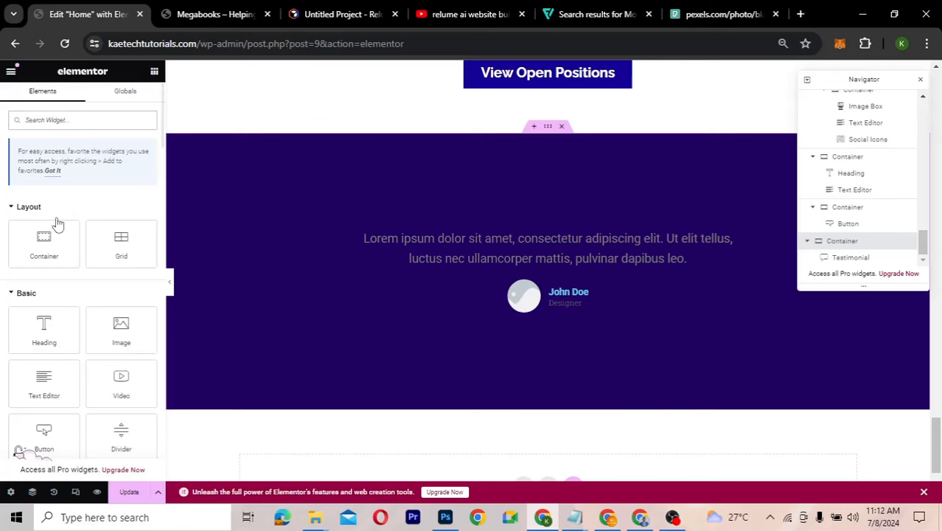
pyautogui.write('star')
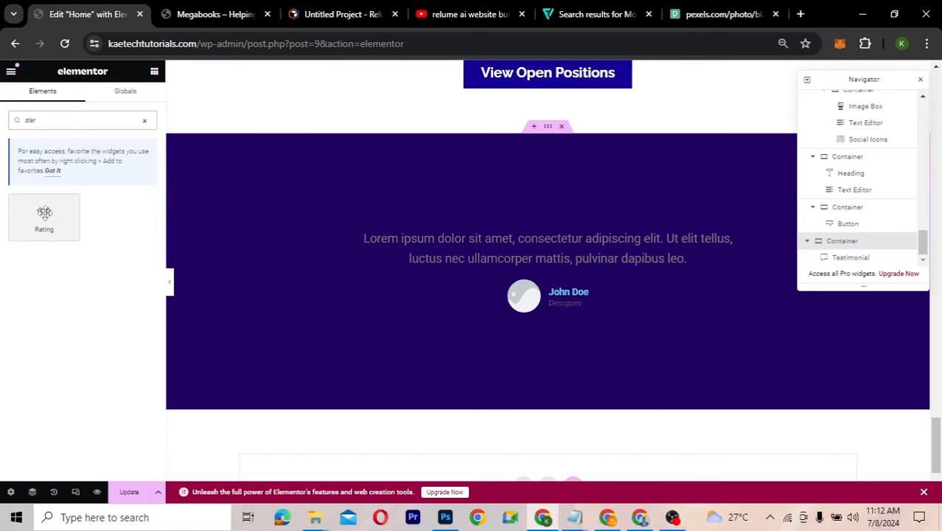
pyautogui.moveTo(44, 213); pyautogui.dragTo(439, 240)
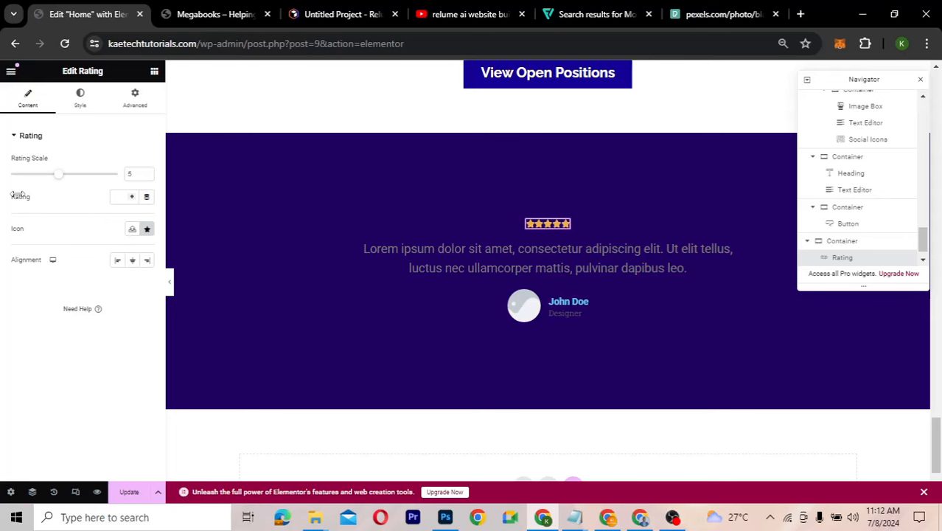
# Set the rating to 5 and its star icon size to 25 px
pyautogui.click(128, 194)
pyautogui.write('5')
pyautogui.click(81, 100)
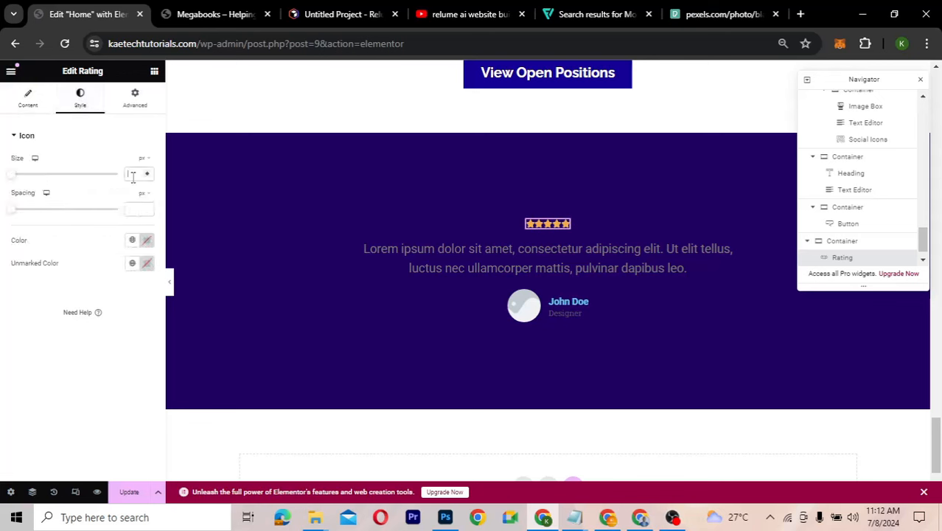
pyautogui.write('25')
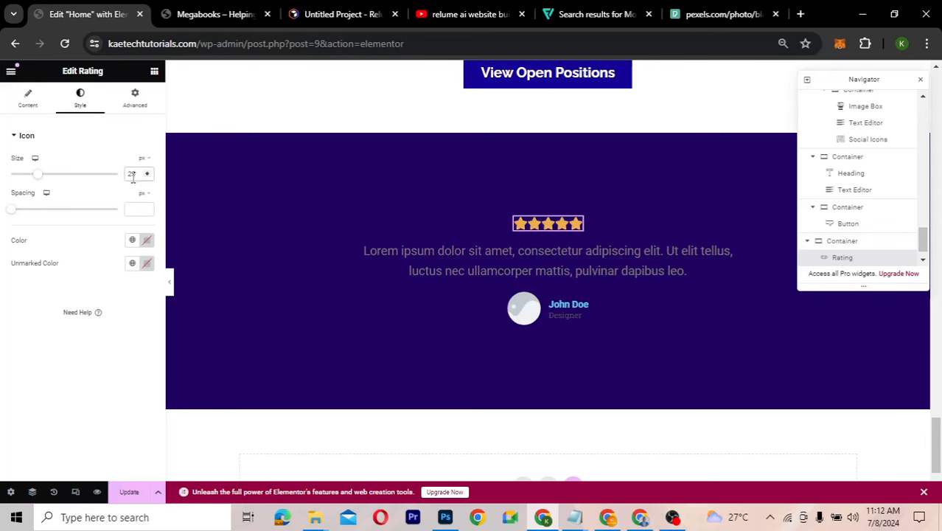
# Change the testimonial content's text colour to a light grey, about #E8E8E8
pyautogui.click(571, 269)
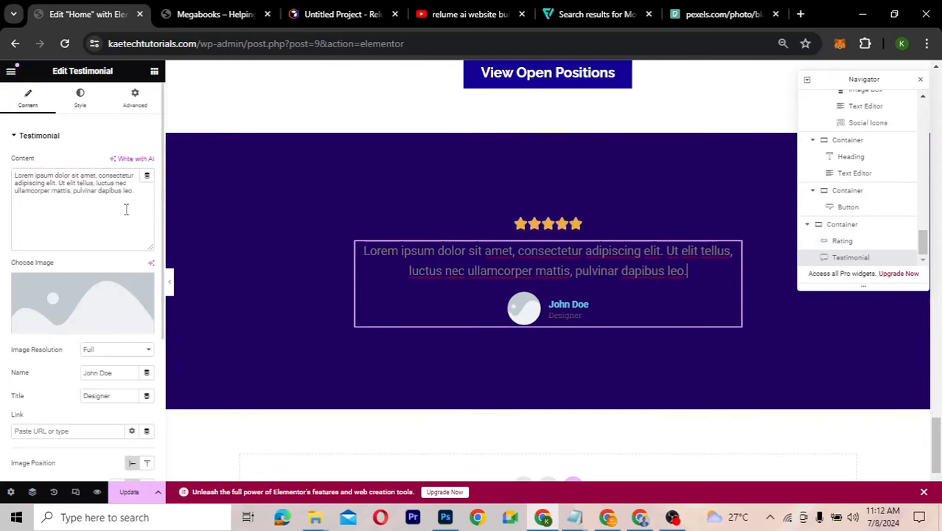
pyautogui.click(80, 101)
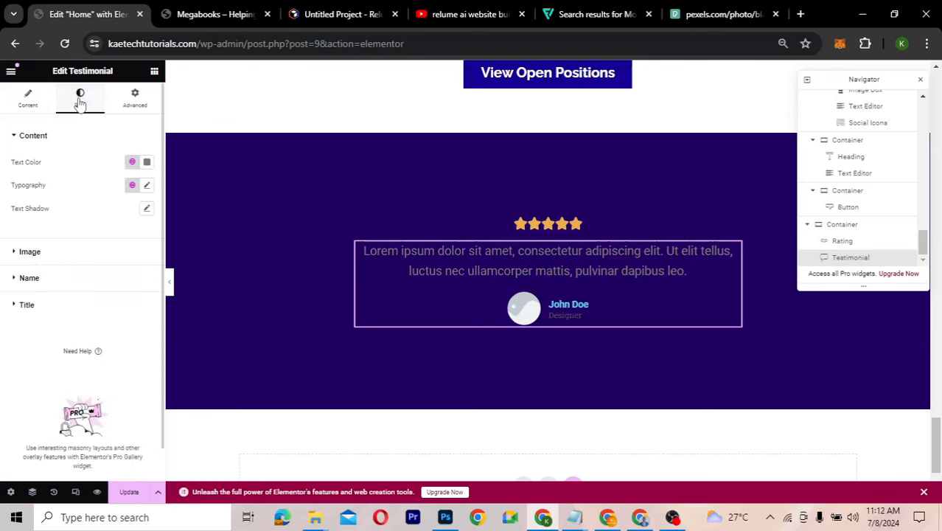
pyautogui.click(146, 164)
pyautogui.click(86, 214)
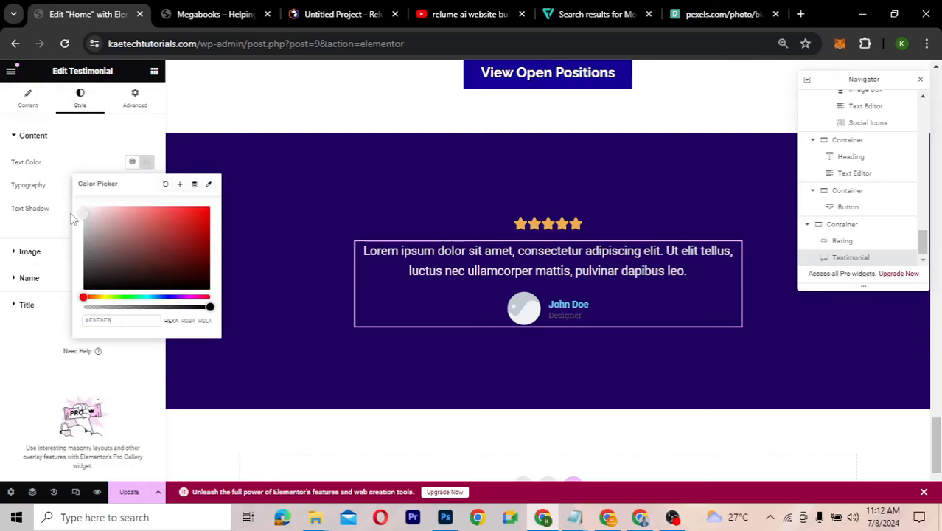
pyautogui.moveTo(72, 214); pyautogui.dragTo(71, 214)
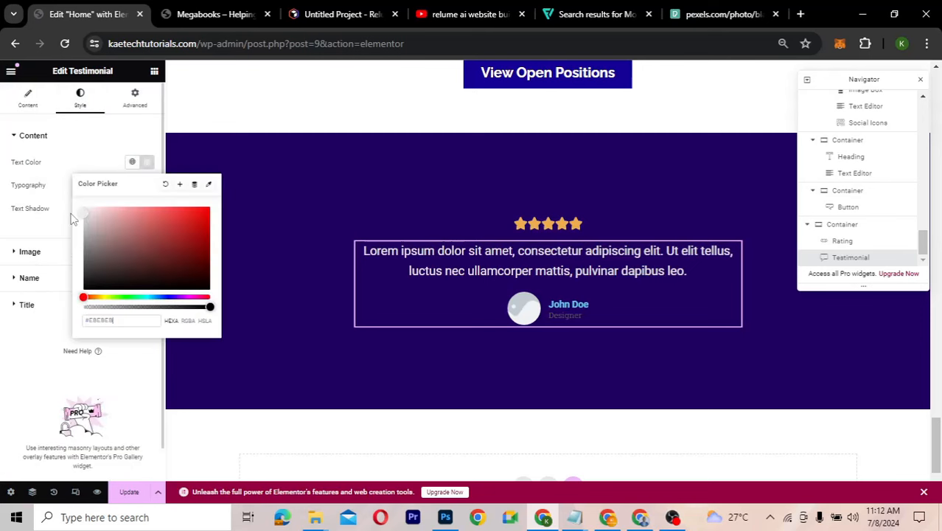
pyautogui.click(90, 160)
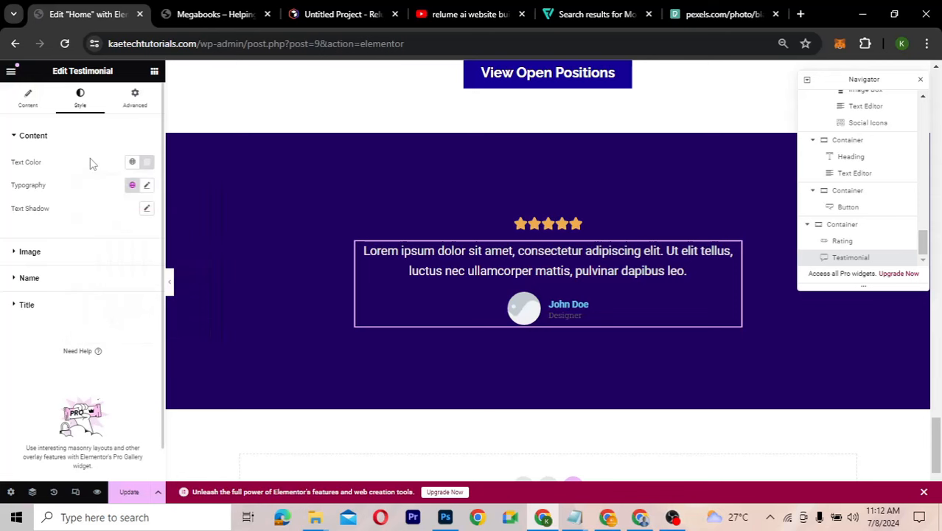
# Use Team-4.jpg from the media library as the testimonial's image
pyautogui.click(87, 253)
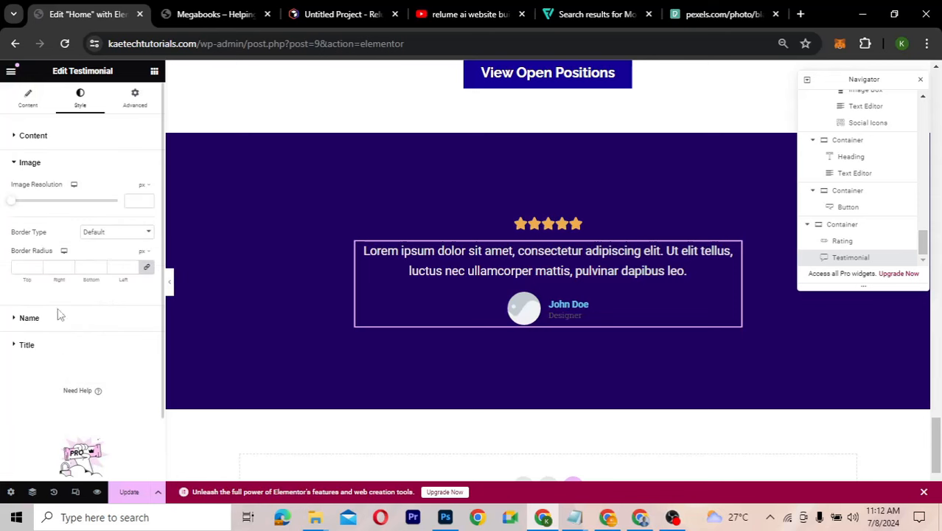
pyautogui.click(28, 103)
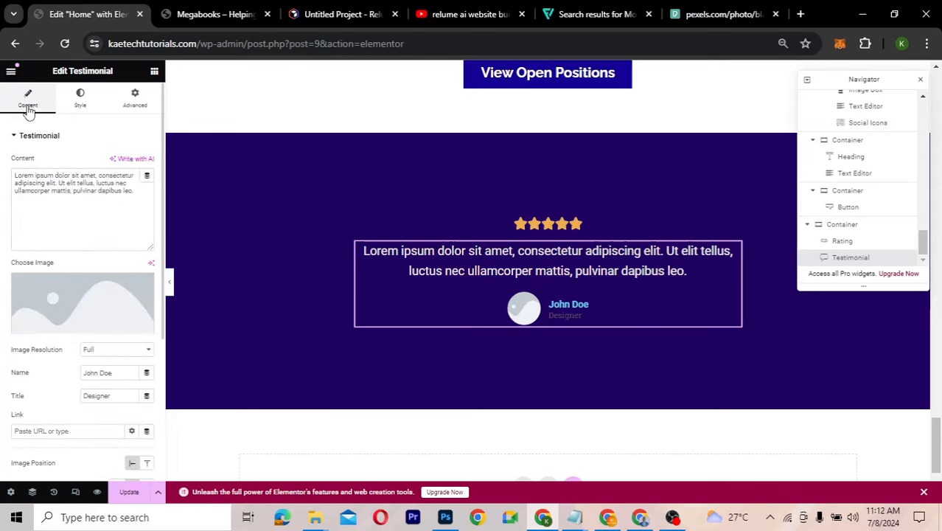
pyautogui.click(46, 306)
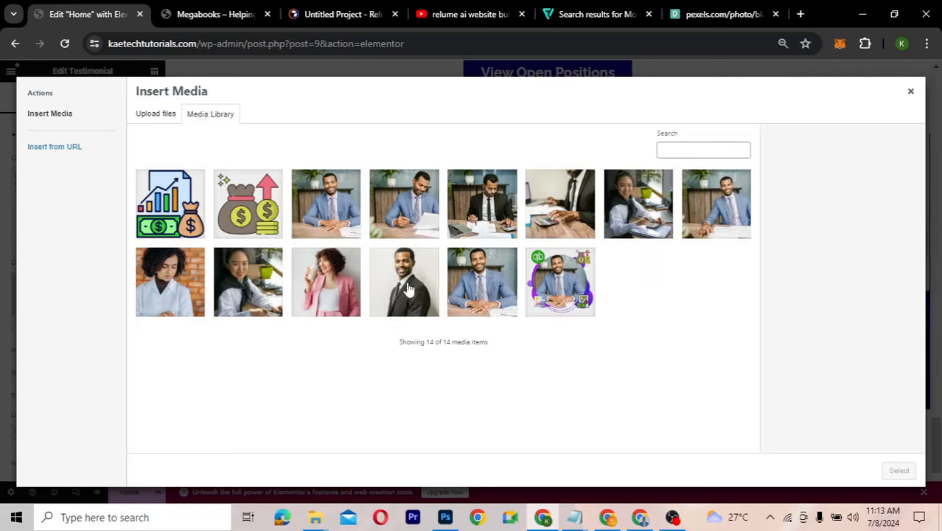
pyautogui.click(175, 289)
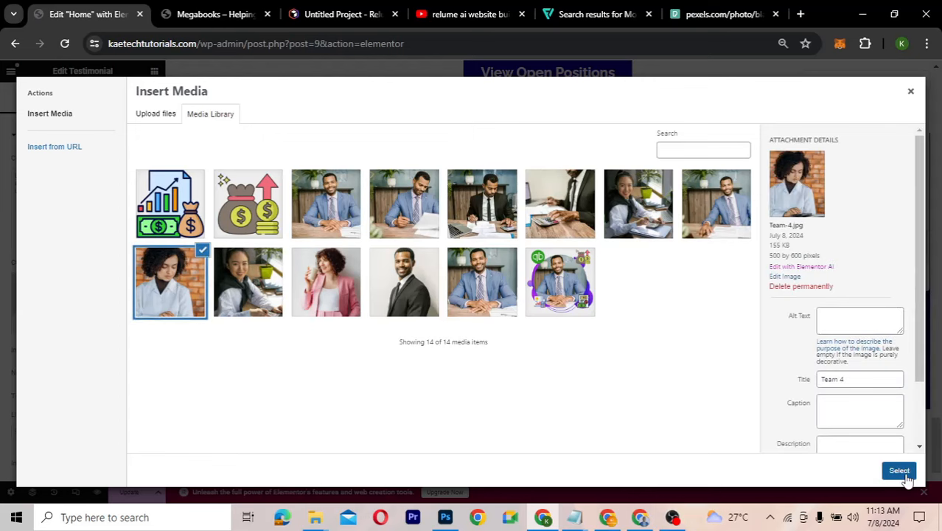
pyautogui.click(901, 472)
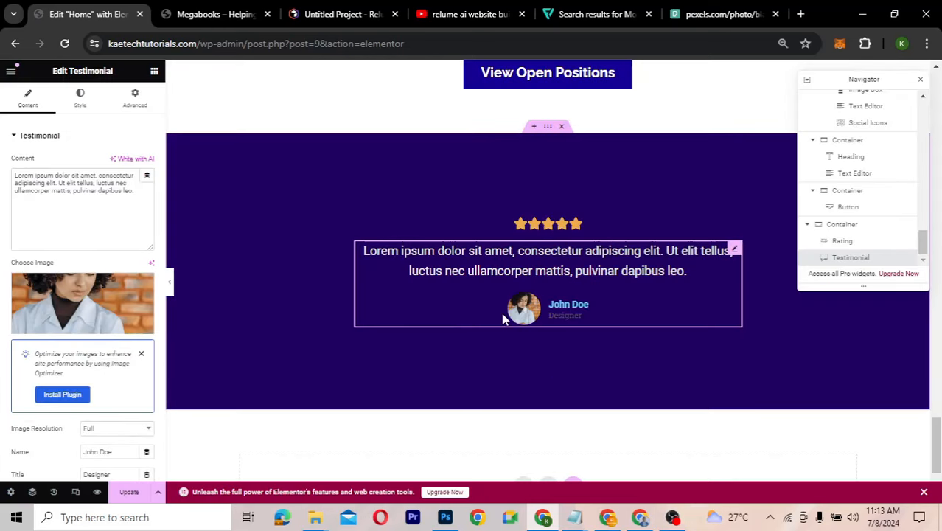
pyautogui.scroll(-3, 45, 350)
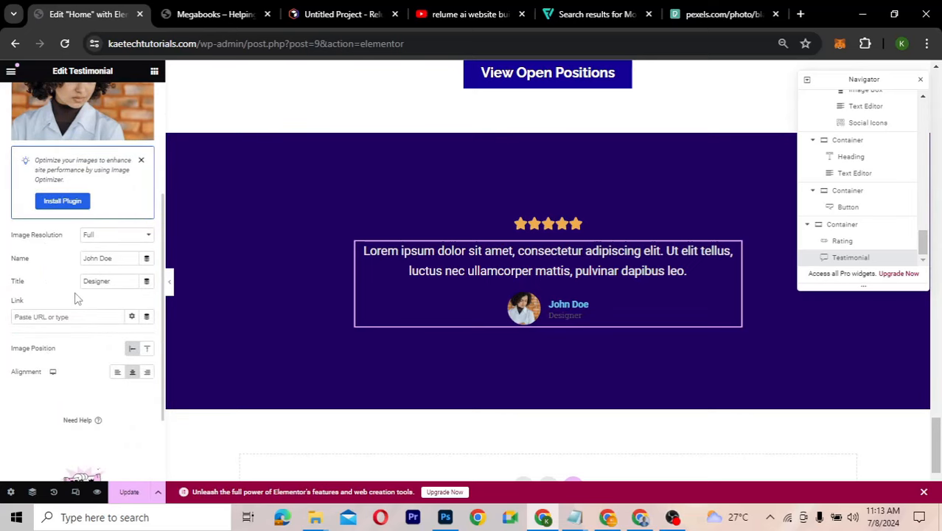
# Change the testimonial name's text colour to white
pyautogui.scroll(3, 74, 298)
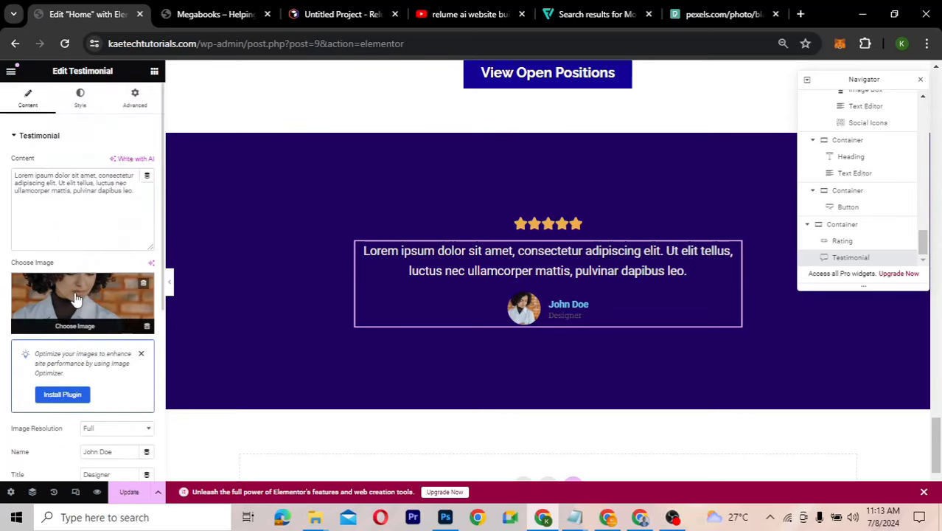
pyautogui.click(80, 99)
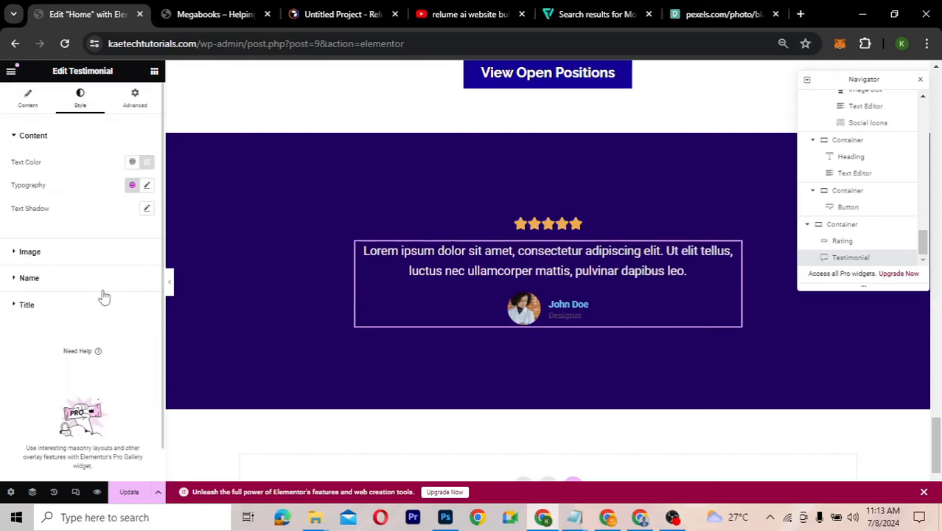
pyautogui.click(80, 279)
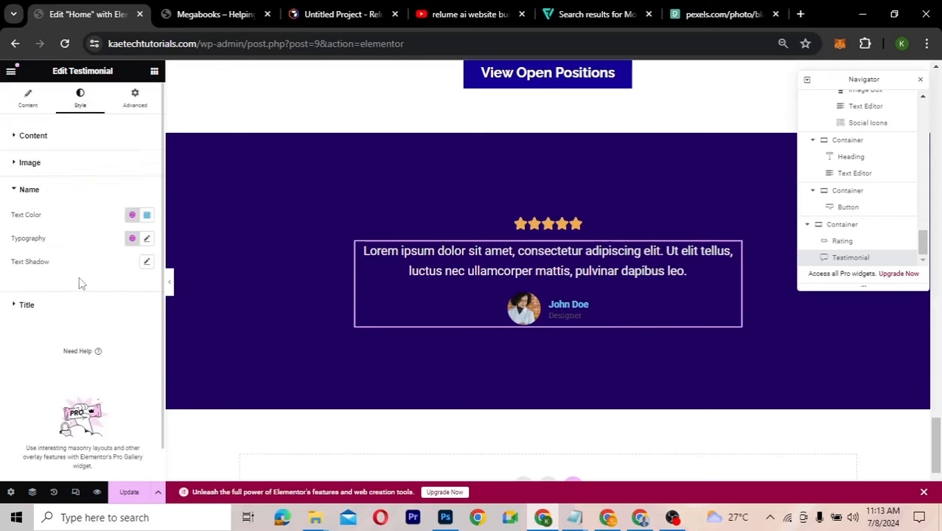
pyautogui.click(146, 214)
pyautogui.write('#FFFFFF')
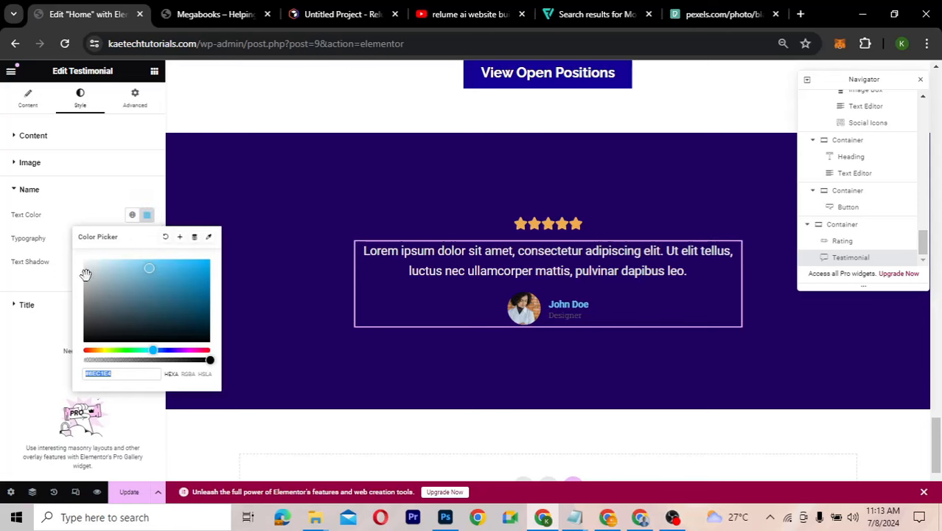
pyautogui.click(67, 221)
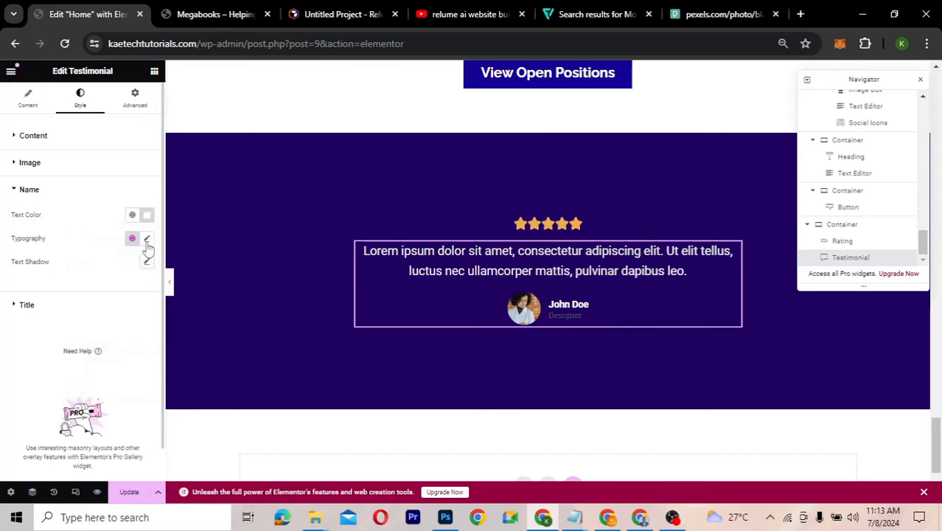
# Set the testimonial name's typography to the Raleway font at 25 px
pyautogui.click(146, 240)
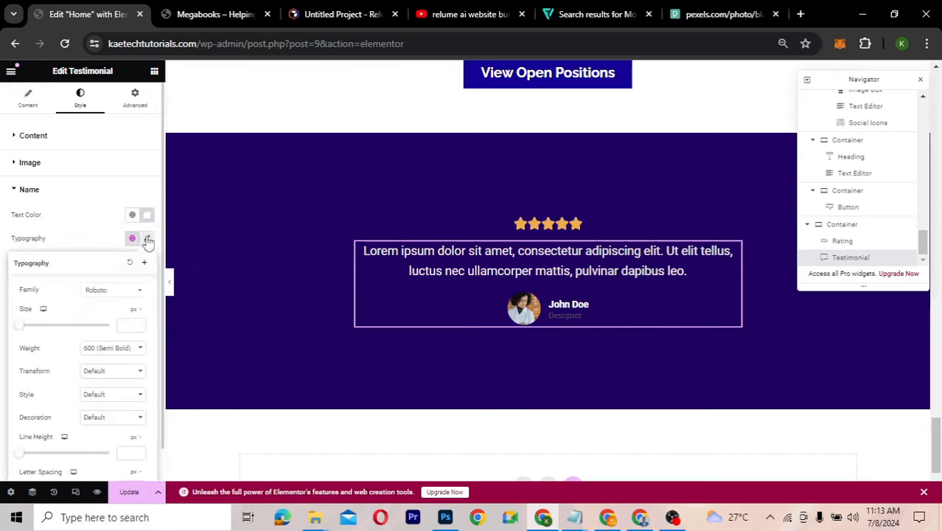
pyautogui.click(122, 296)
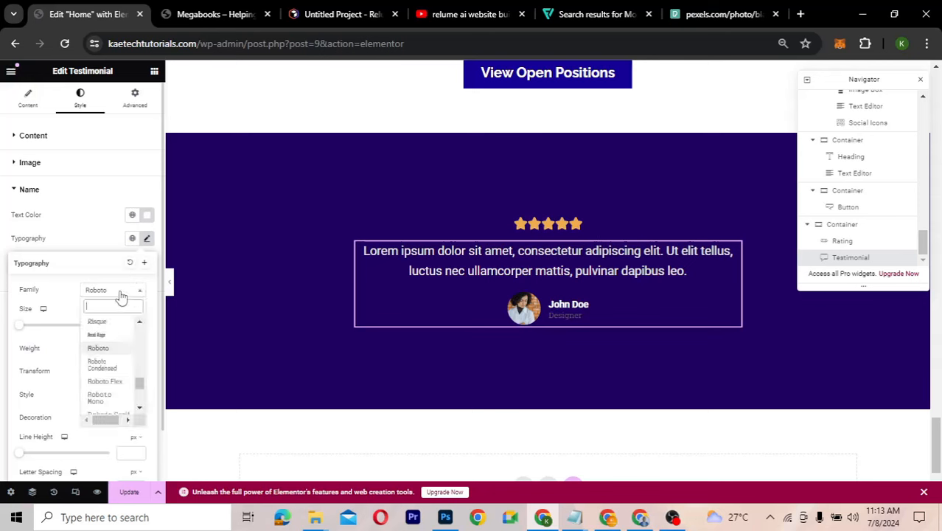
pyautogui.write('rale')
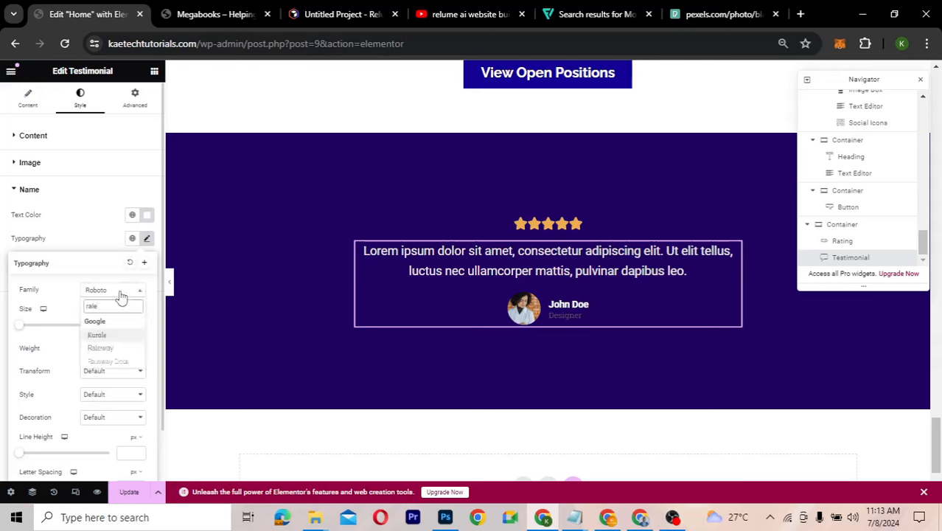
pyautogui.click(103, 350)
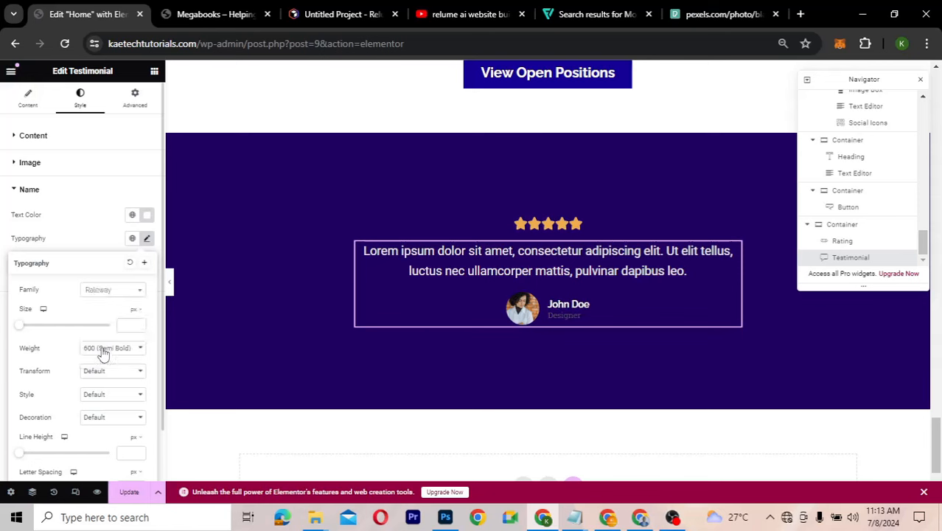
pyautogui.click(127, 325)
pyautogui.write('20')
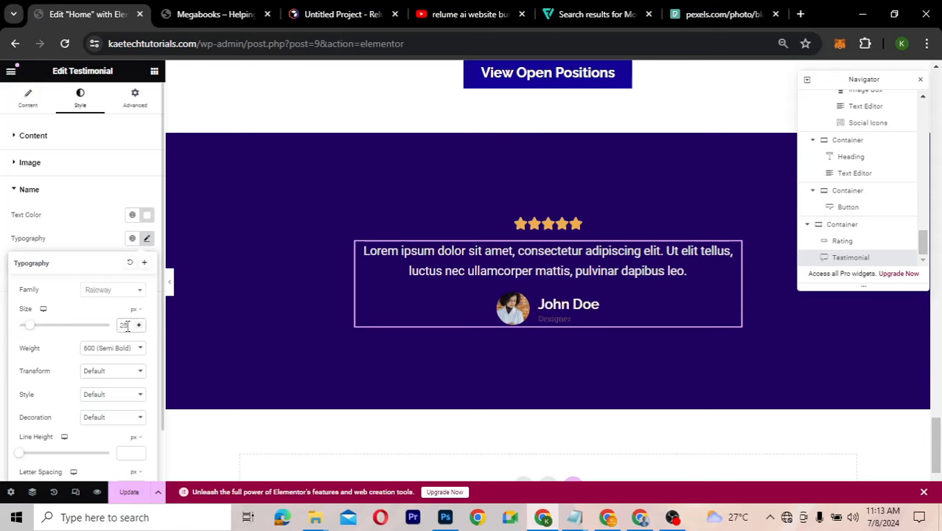
pyautogui.click(82, 246)
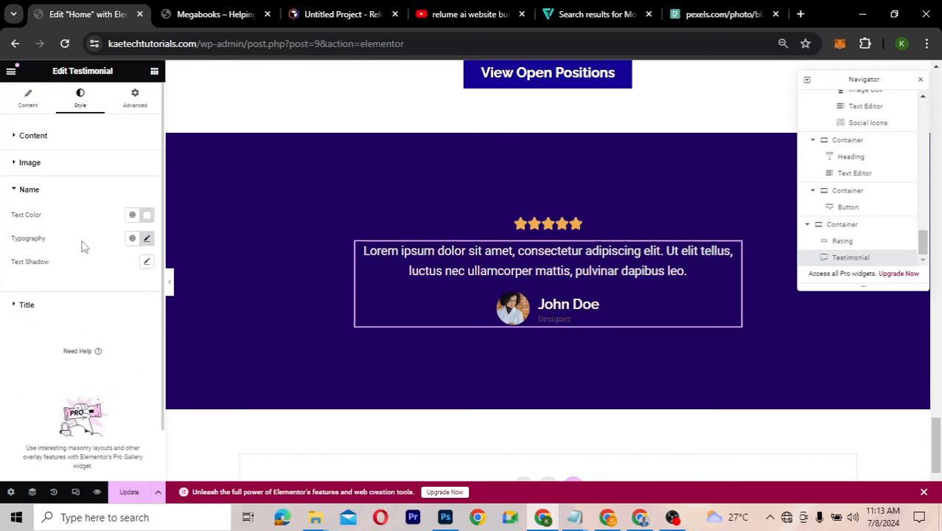
# Change the testimonial title's text colour to a light blue-grey
pyautogui.click(104, 308)
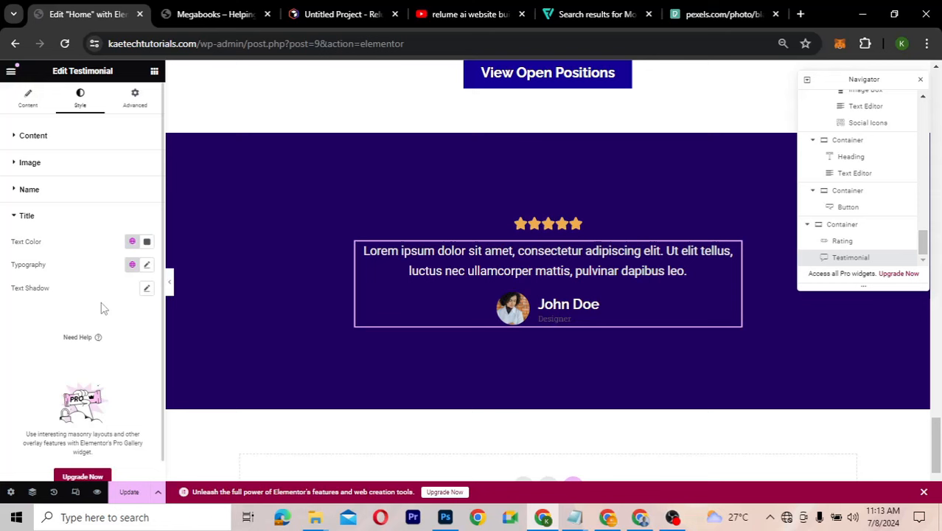
pyautogui.click(147, 242)
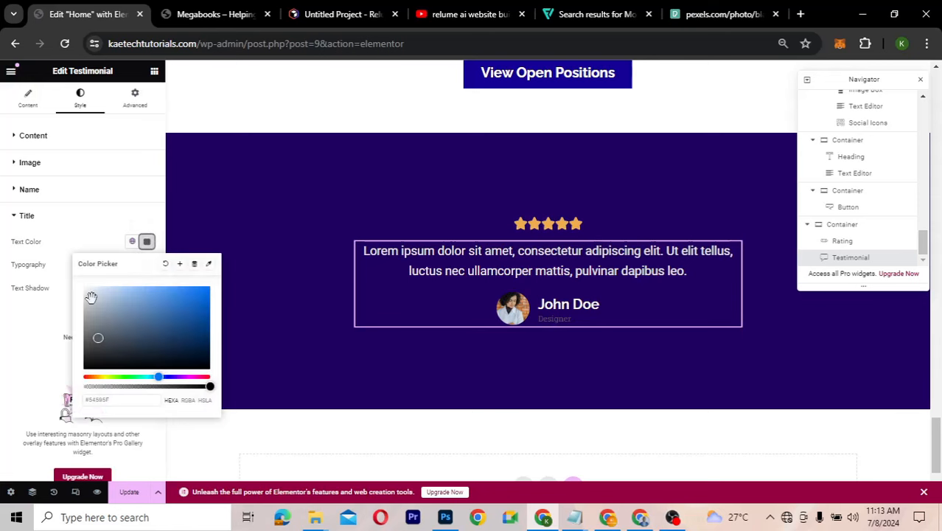
pyautogui.moveTo(101, 294); pyautogui.dragTo(104, 281)
pyautogui.click(91, 242)
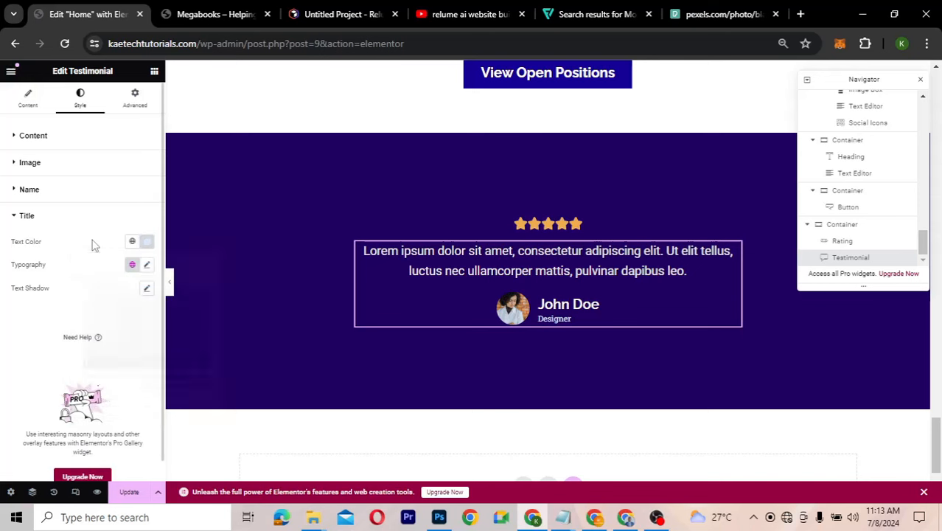
# Set the testimonial title's typography to the Raleway font at 18 px
pyautogui.click(147, 265)
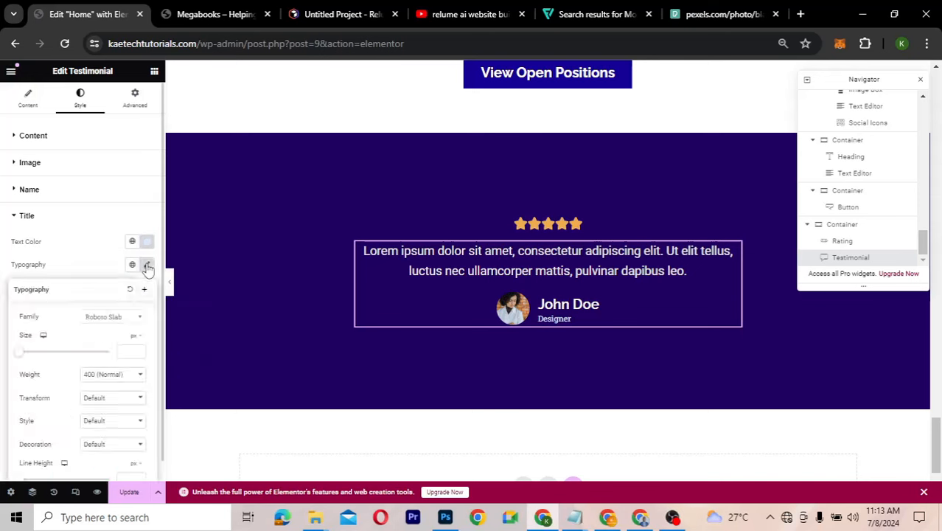
pyautogui.click(105, 322)
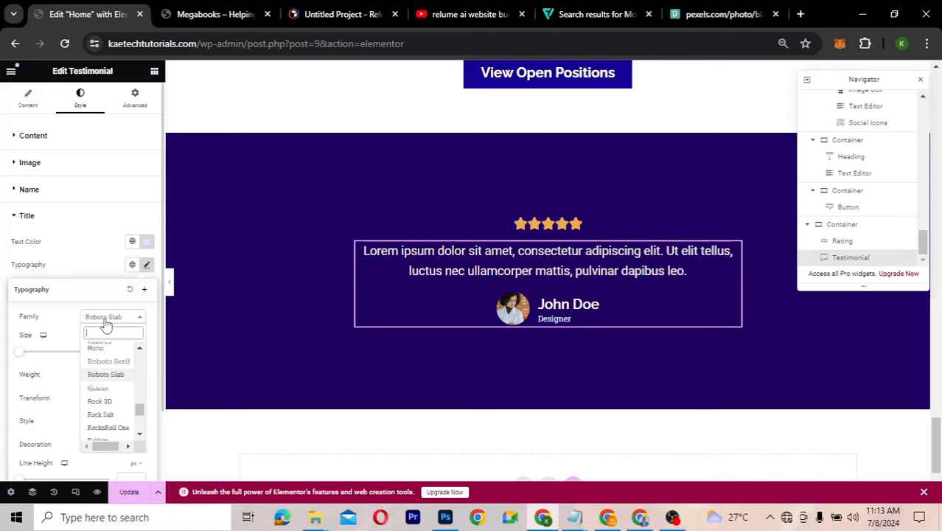
pyautogui.write('rale')
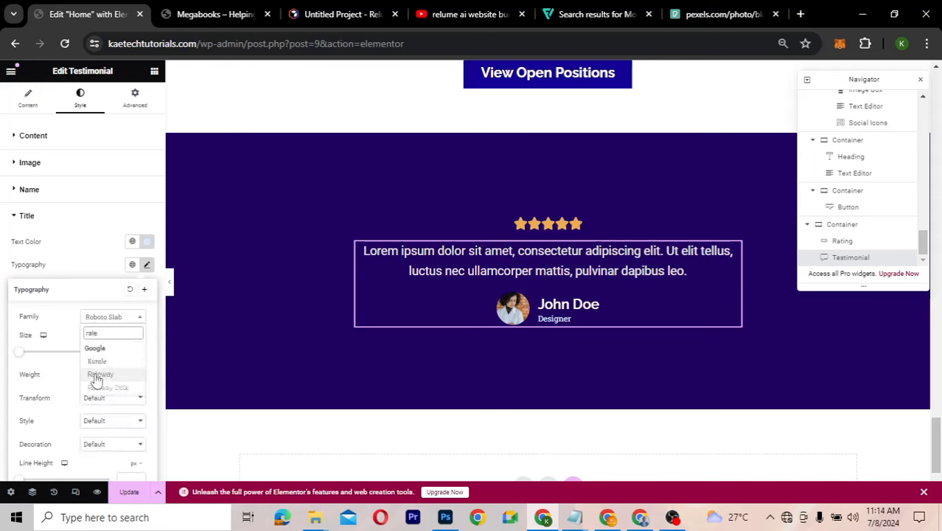
pyautogui.click(98, 375)
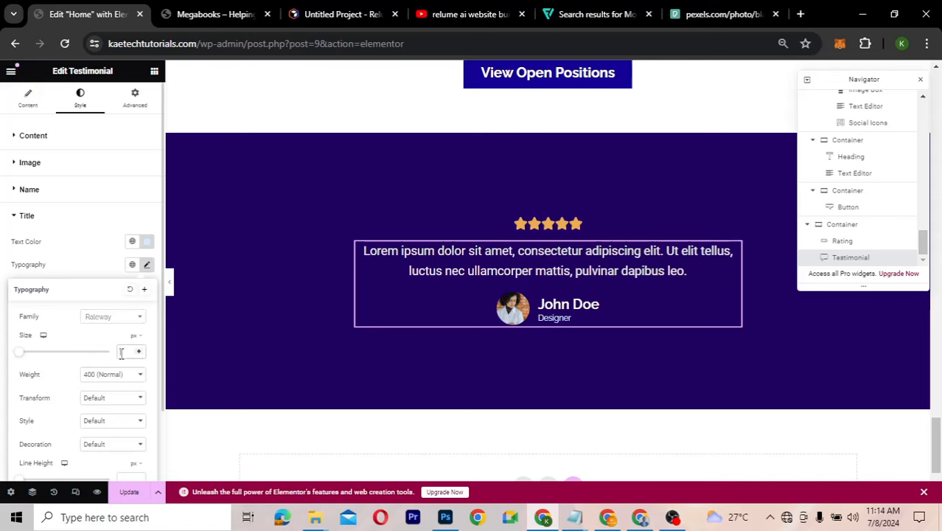
pyautogui.write('18')
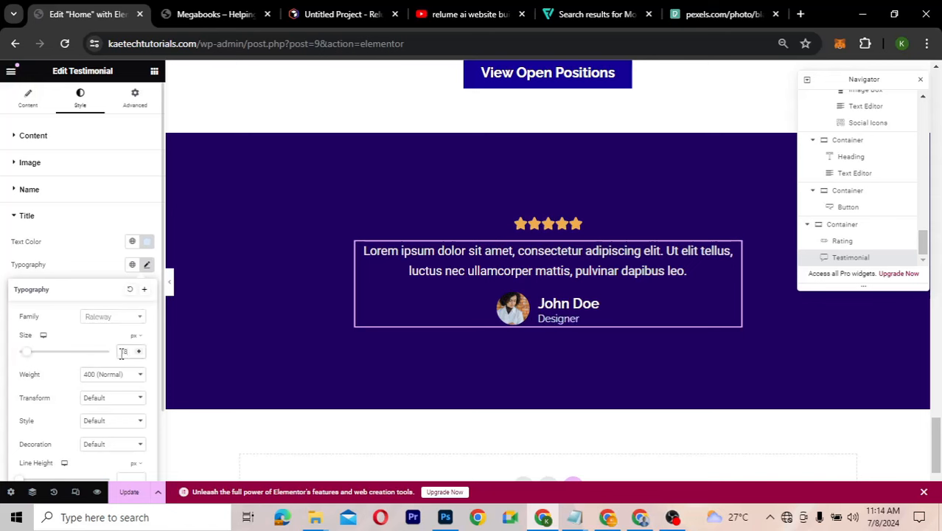
pyautogui.click(92, 267)
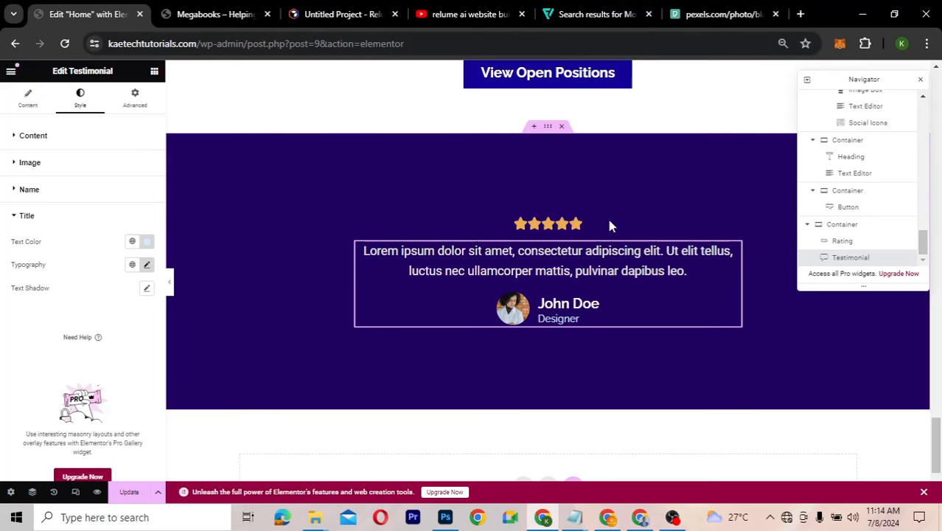
# Return to the Elementor editor and save the Home page with the styled testimonial section
pyautogui.click(588, 18)
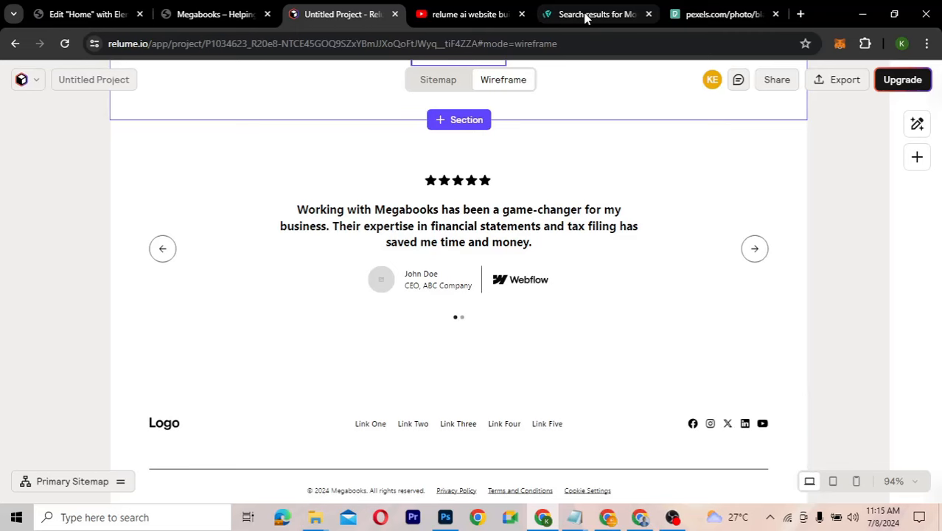
pyautogui.click(196, 17)
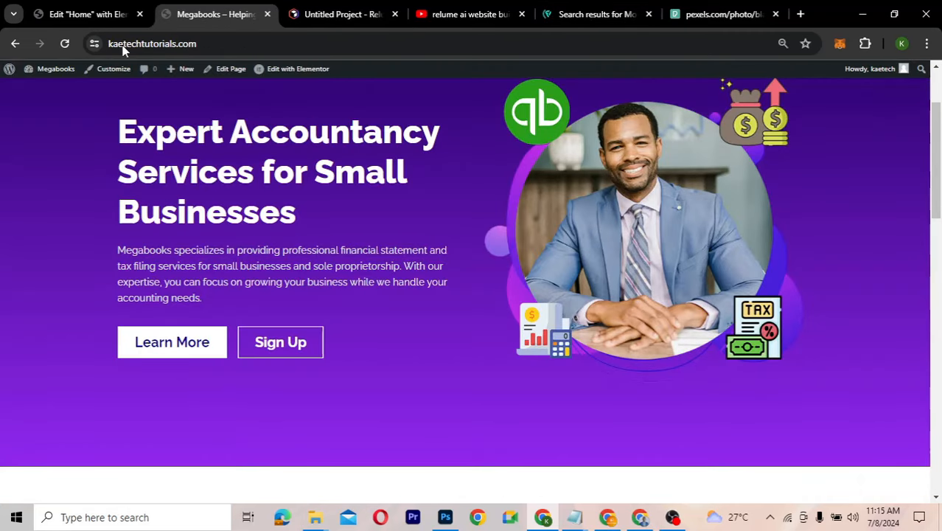
pyautogui.click(85, 14)
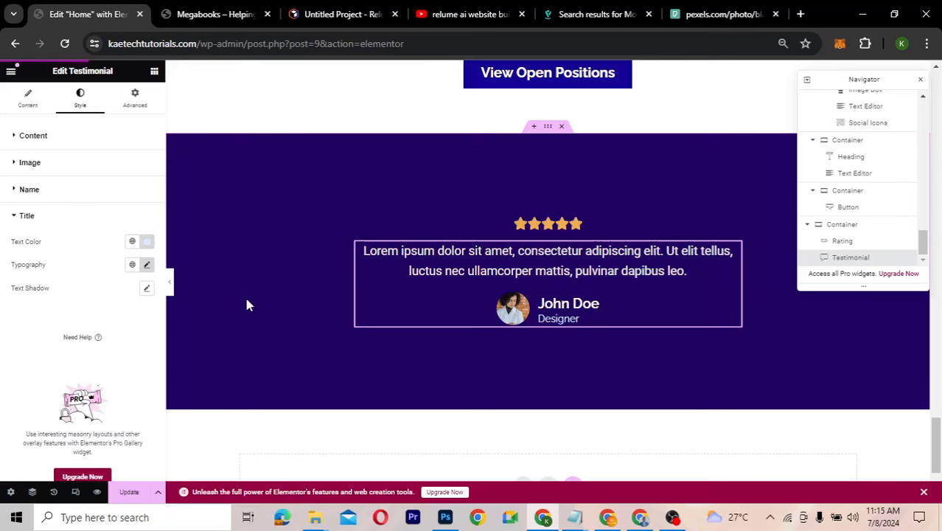
pyautogui.click(128, 494)
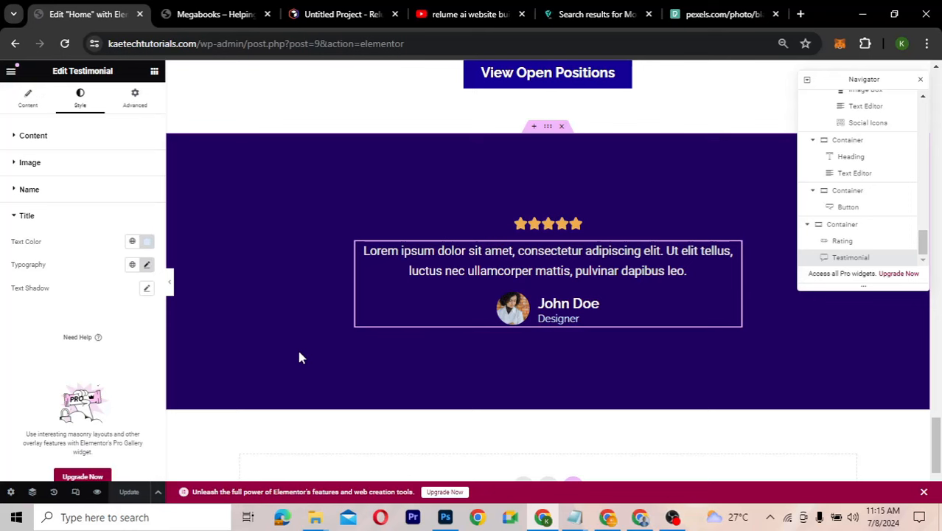
# Switch to Flaticon and replace the money search with a search for testimonial icons
pyautogui.click(608, 17)
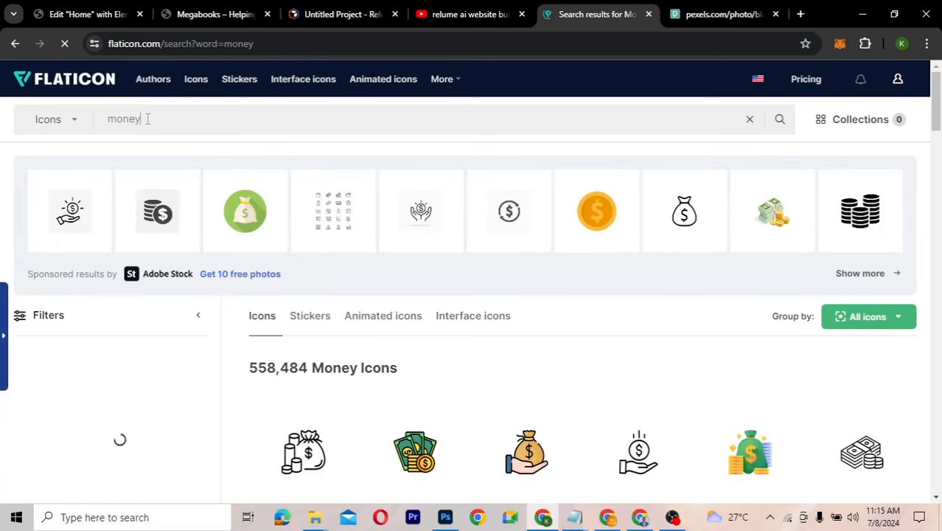
pyautogui.press('BackSpace')
pyautogui.press('BackSpace')
pyautogui.press('BackSpace')
pyautogui.press('BackSpace')
pyautogui.press('BackSpace')
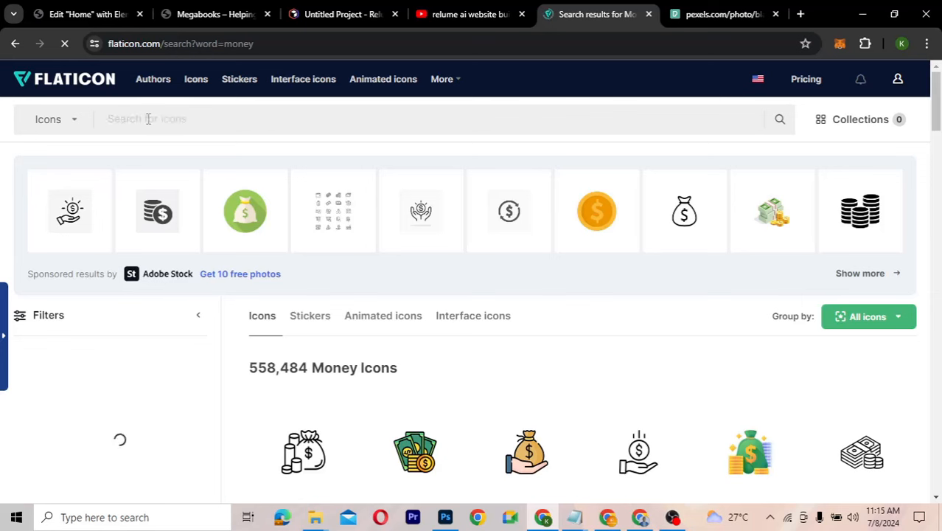
pyautogui.write('testimonial')
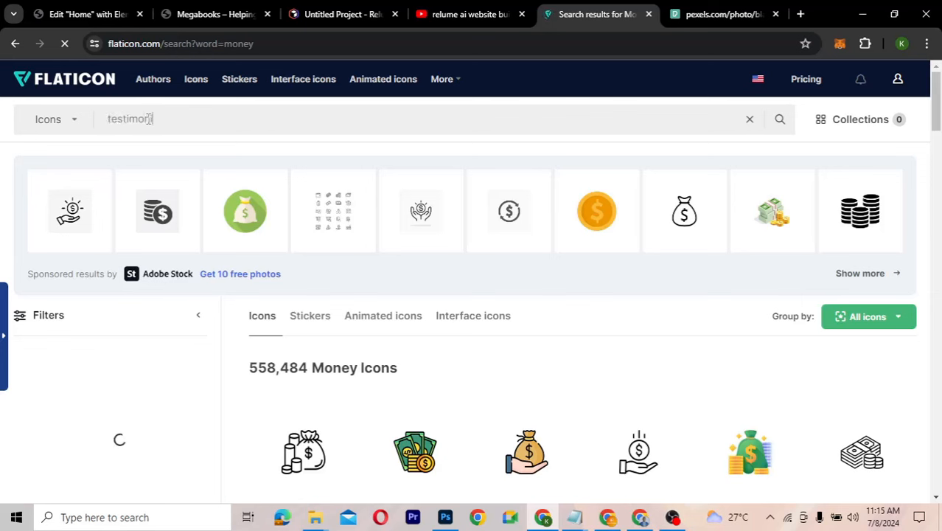
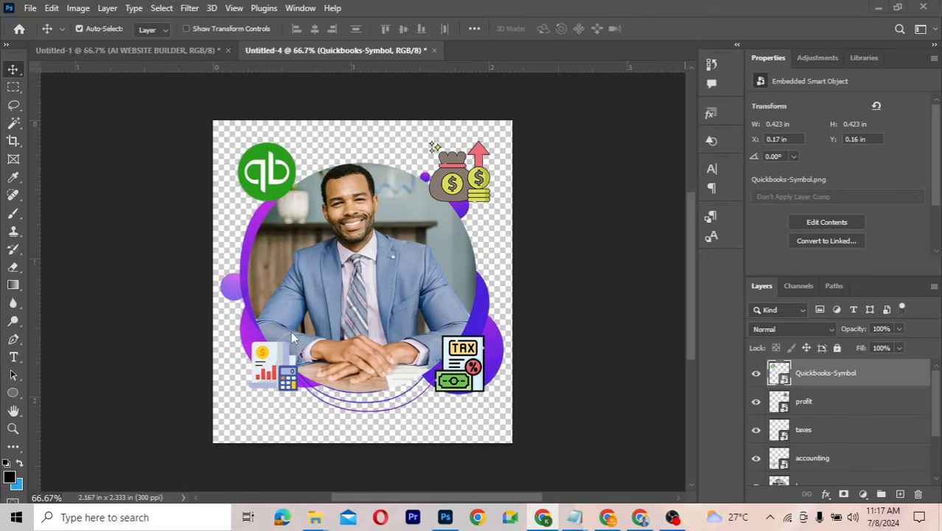
# Open the quotes image from the Downloads folder as a new document in Photoshop
pyautogui.click(315, 518)
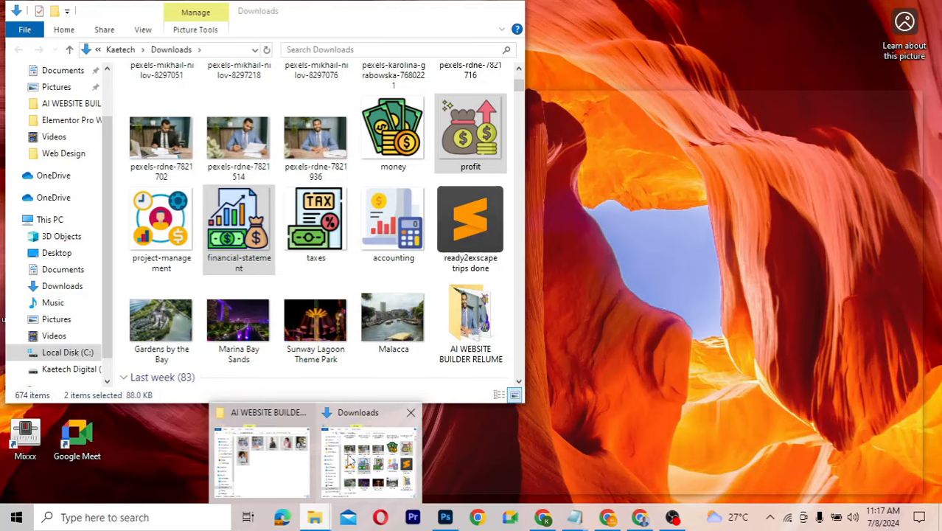
pyautogui.click(351, 460)
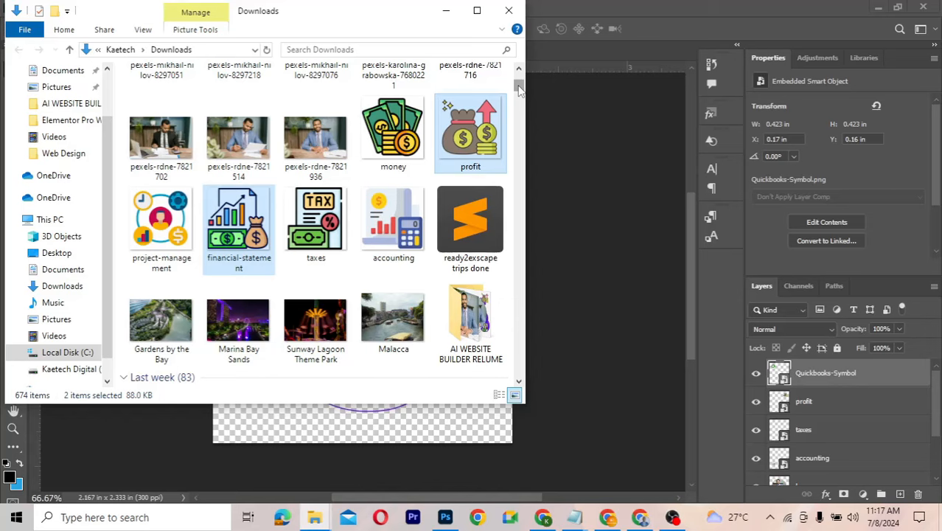
pyautogui.moveTo(519, 88); pyautogui.dragTo(519, 69)
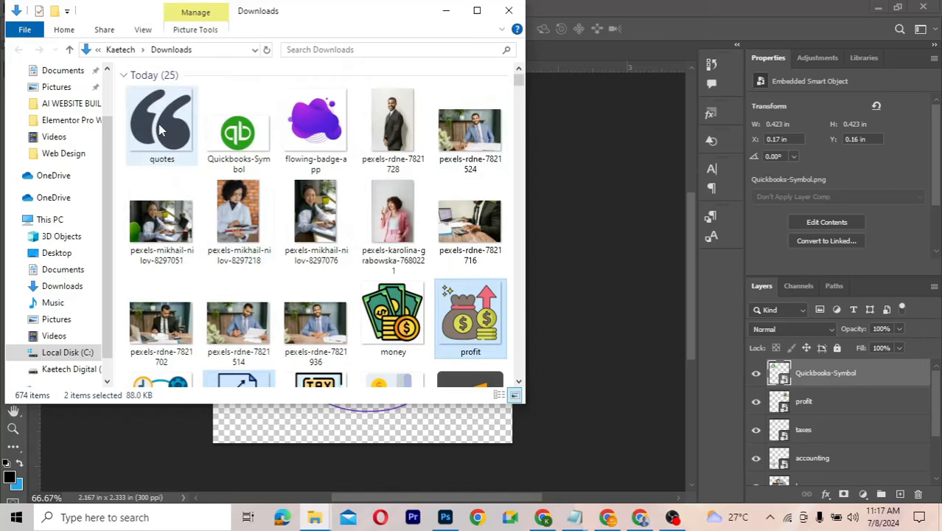
pyautogui.moveTo(160, 126); pyautogui.dragTo(562, 59)
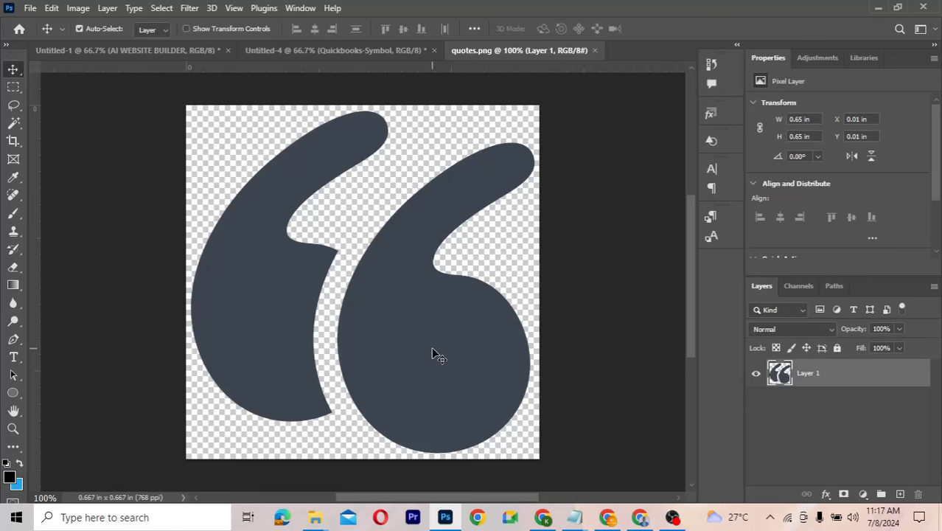
# Apply a white Color Overlay at 100% opacity to the quote mark layer
pyautogui.rightClick(894, 377)
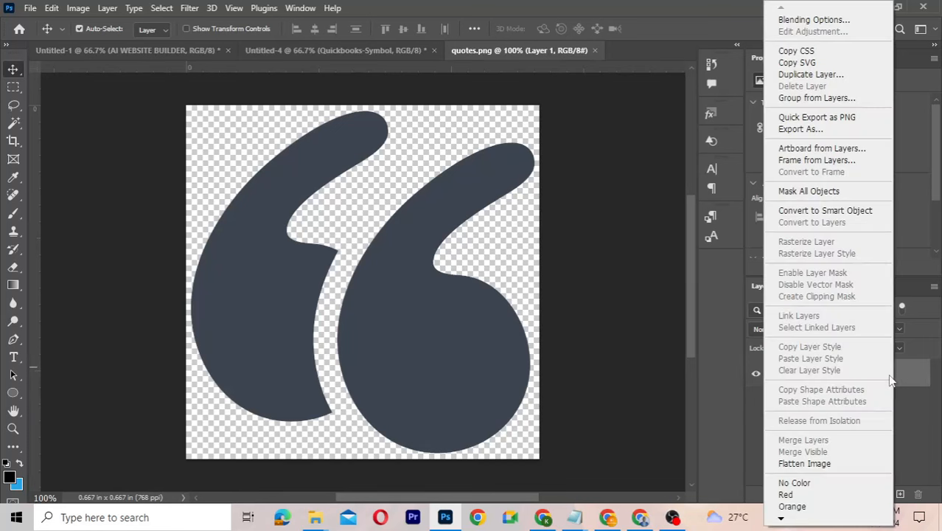
pyautogui.click(815, 20)
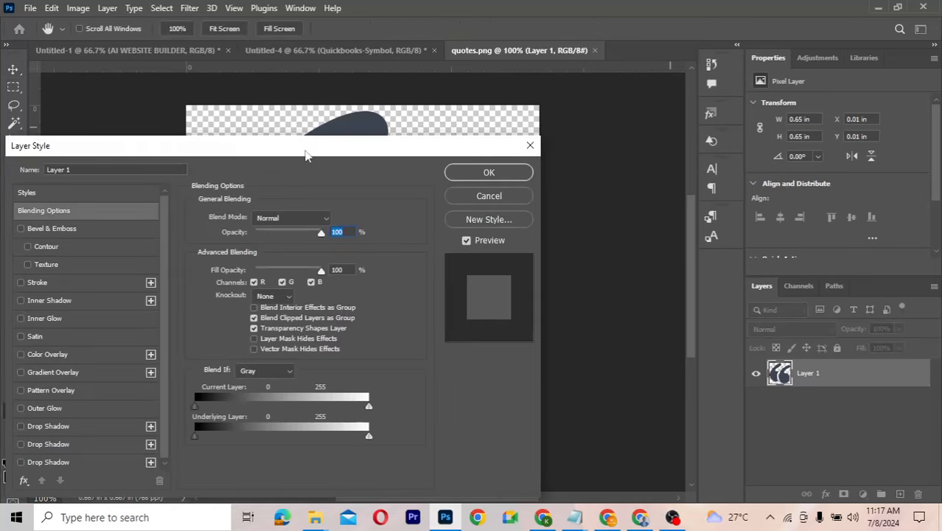
pyautogui.moveTo(308, 154); pyautogui.dragTo(713, 76)
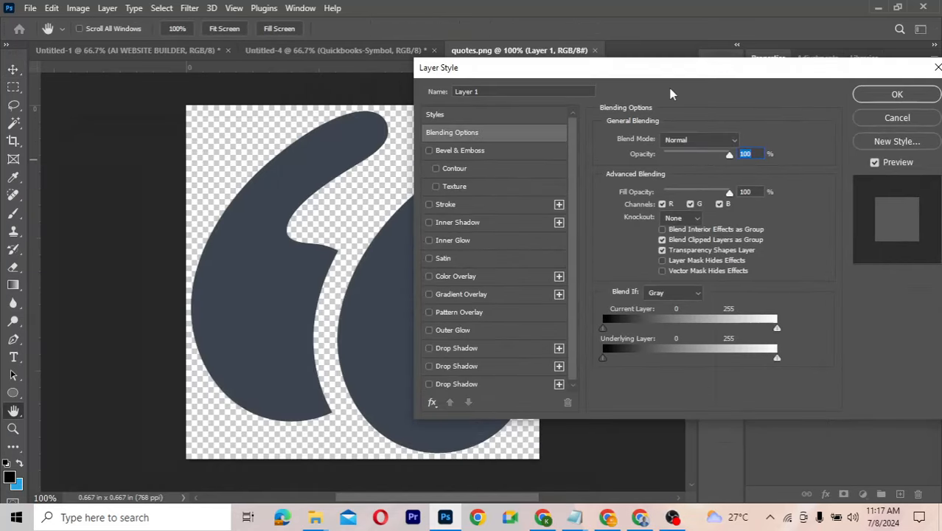
pyautogui.click(494, 280)
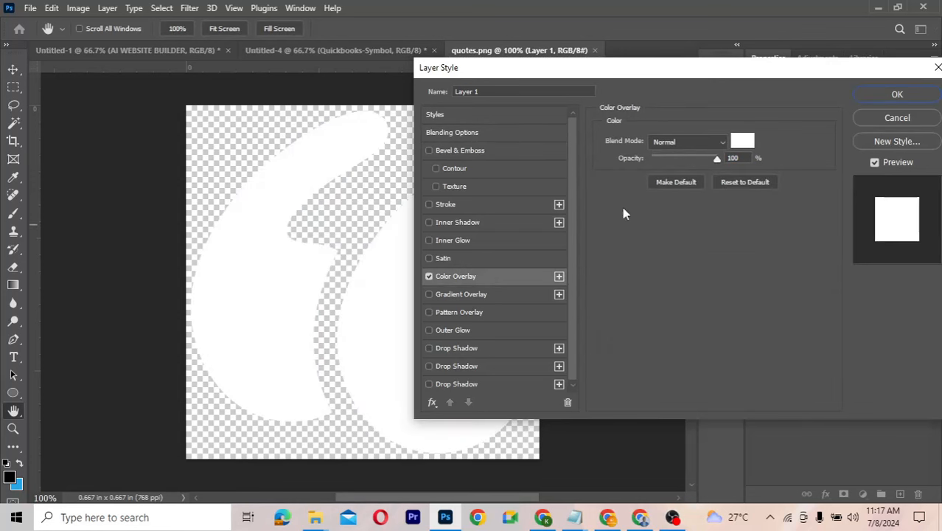
pyautogui.click(892, 95)
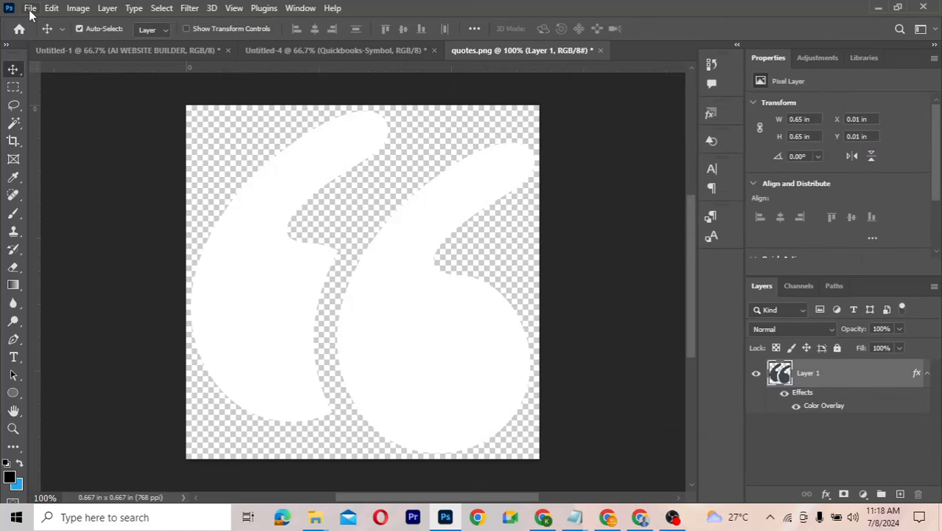
# Save the white quote mark as the PNG "quotes copy" in Downloads with large file size, and return to the Elementor editor
pyautogui.click(30, 9)
pyautogui.click(101, 191)
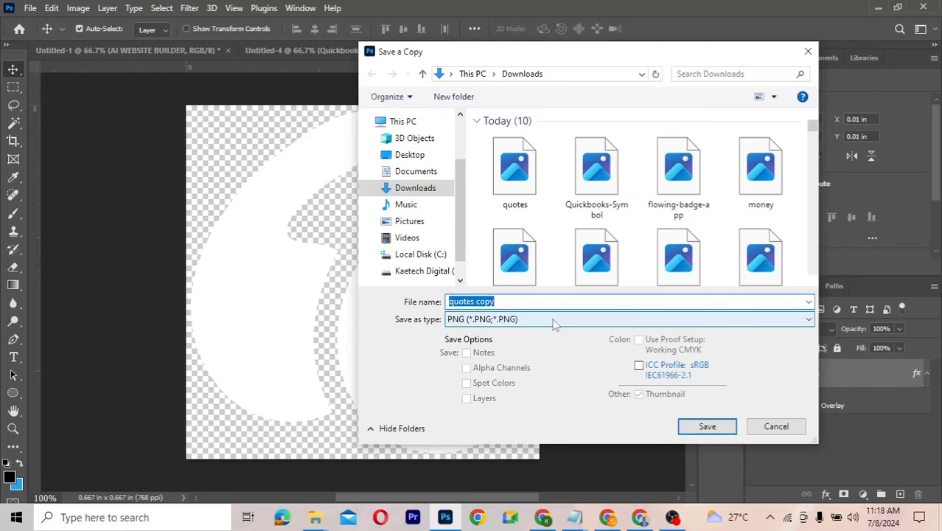
pyautogui.click(554, 319)
pyautogui.click(558, 353)
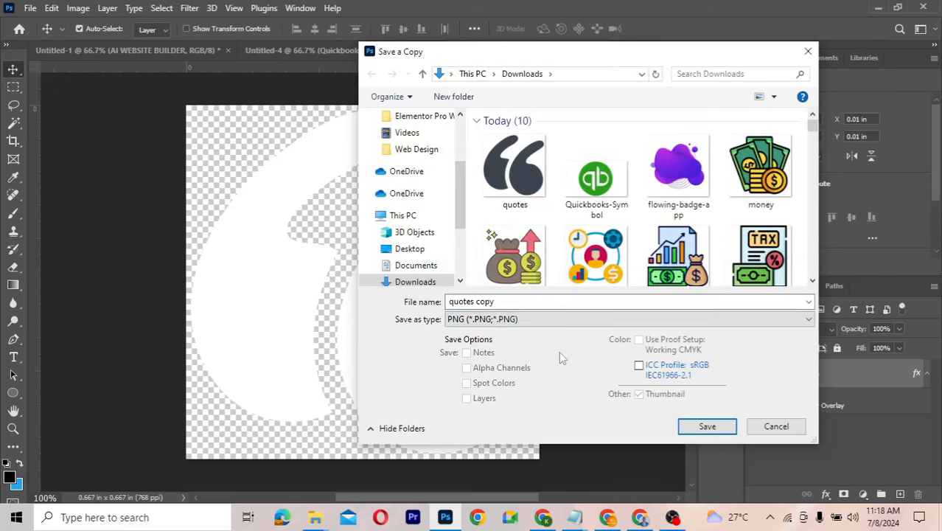
pyautogui.click(707, 427)
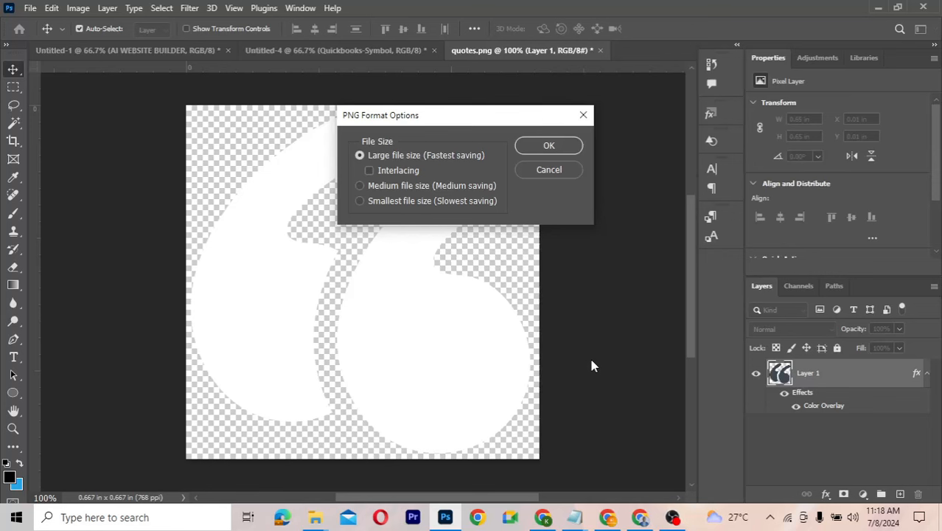
pyautogui.click(545, 148)
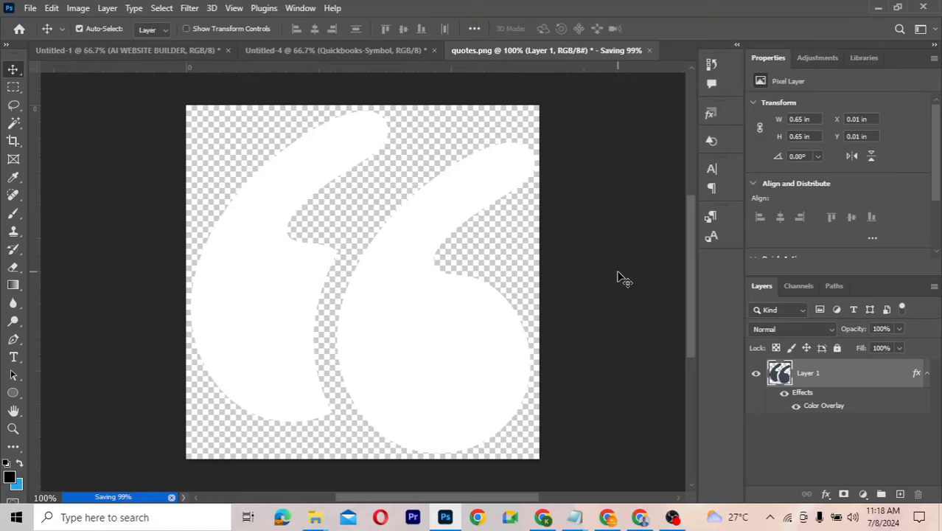
pyautogui.hotkey('alt', 'Tab')
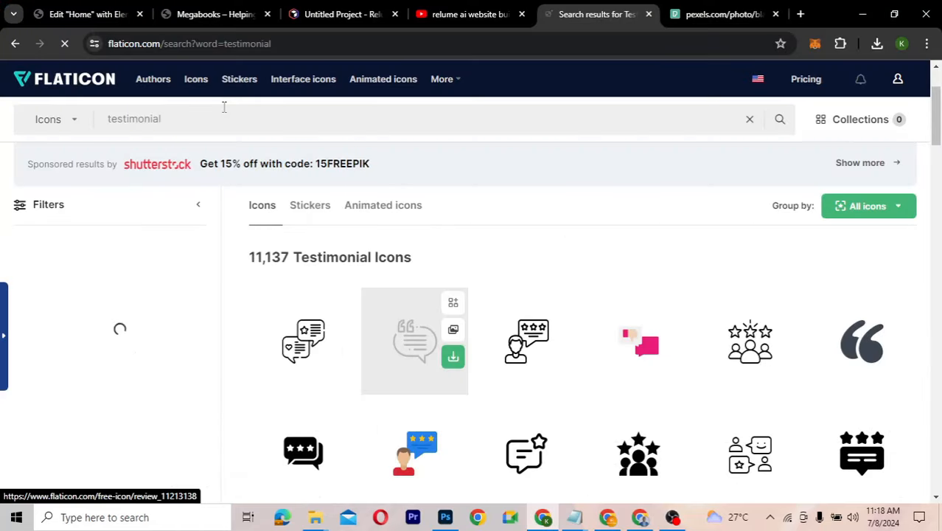
pyautogui.click(96, 15)
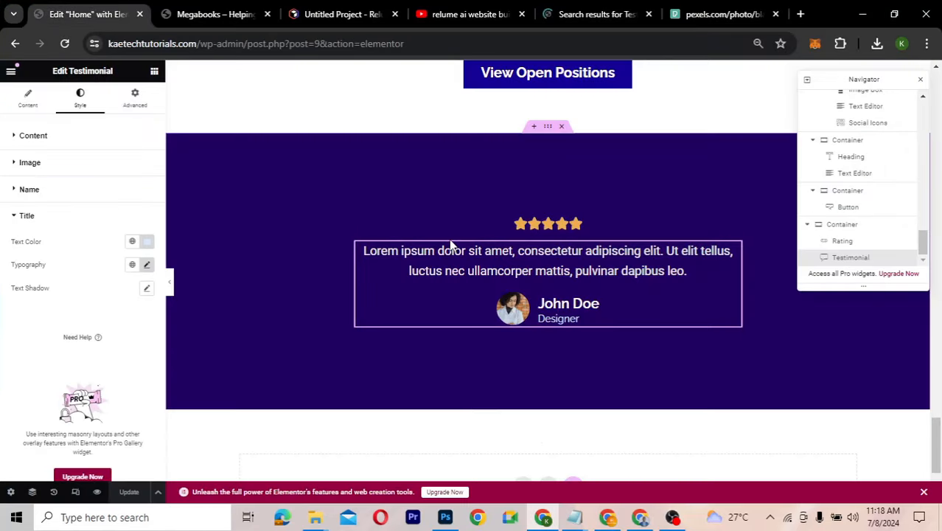
pyautogui.click(154, 72)
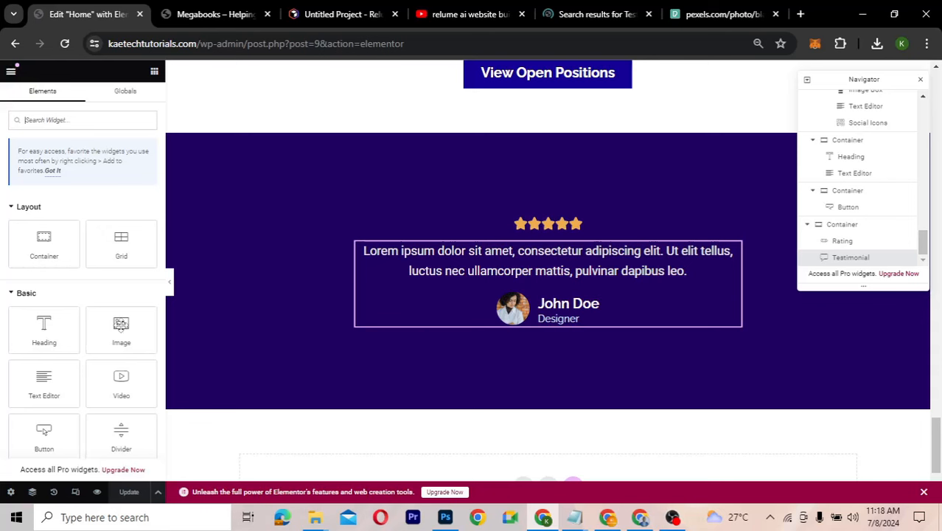
pyautogui.click(122, 325)
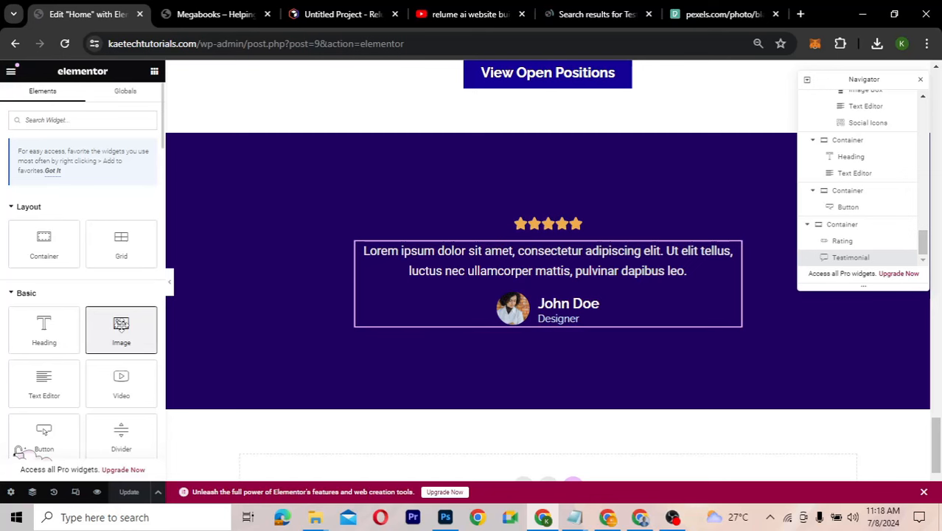
pyautogui.moveTo(121, 326); pyautogui.dragTo(317, 243)
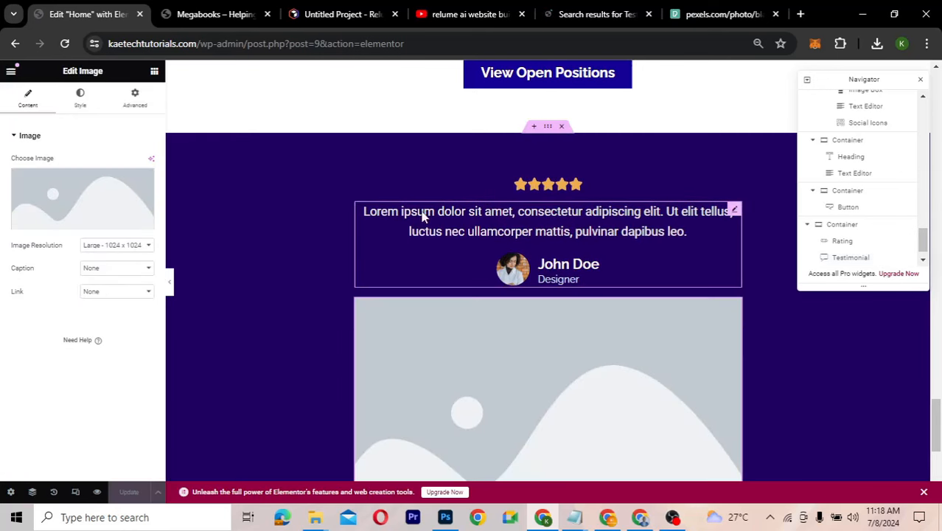
pyautogui.rightClick(734, 307)
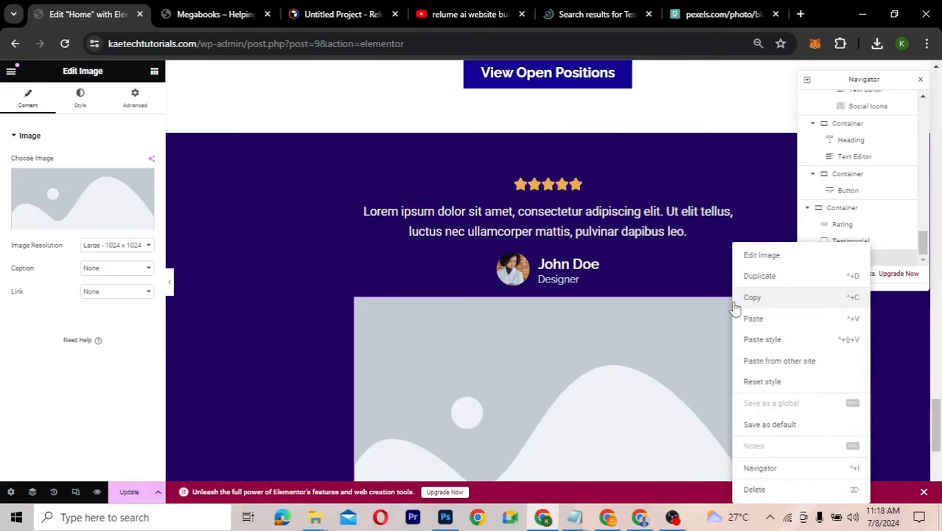
pyautogui.click(760, 497)
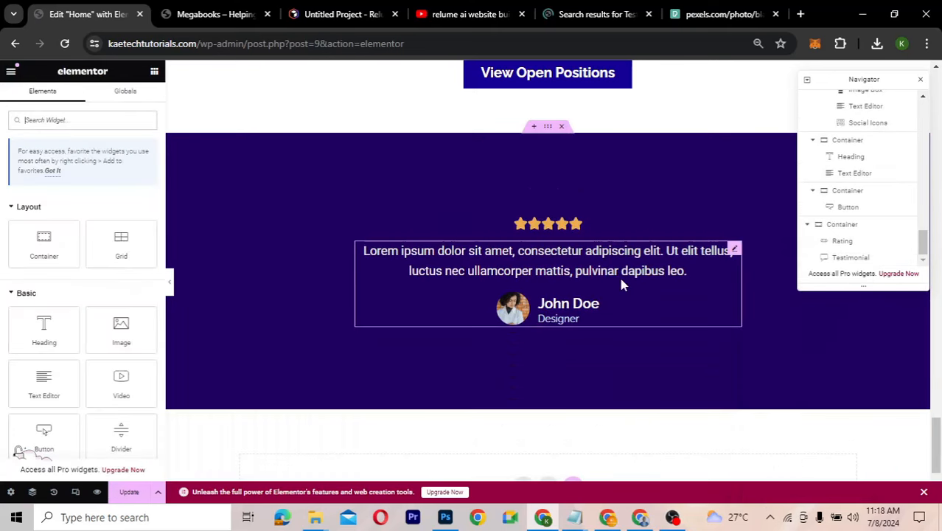
# Give the dark blue testimonial container a background overlay of the Classic type
pyautogui.click(548, 127)
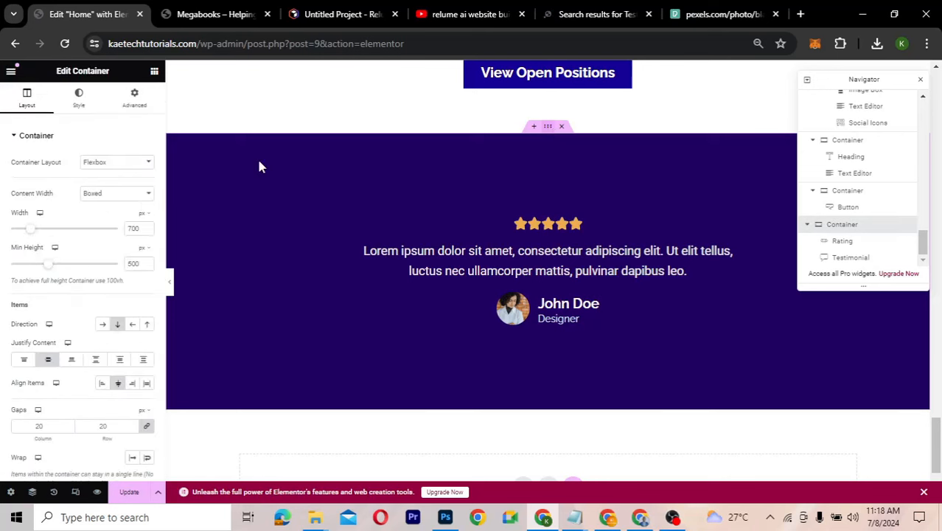
pyautogui.click(80, 97)
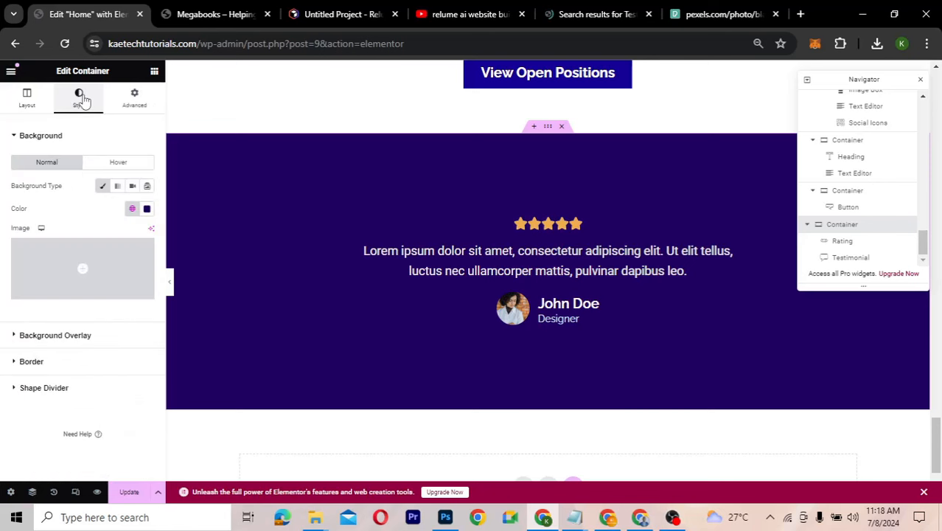
pyautogui.moveTo(84, 247)
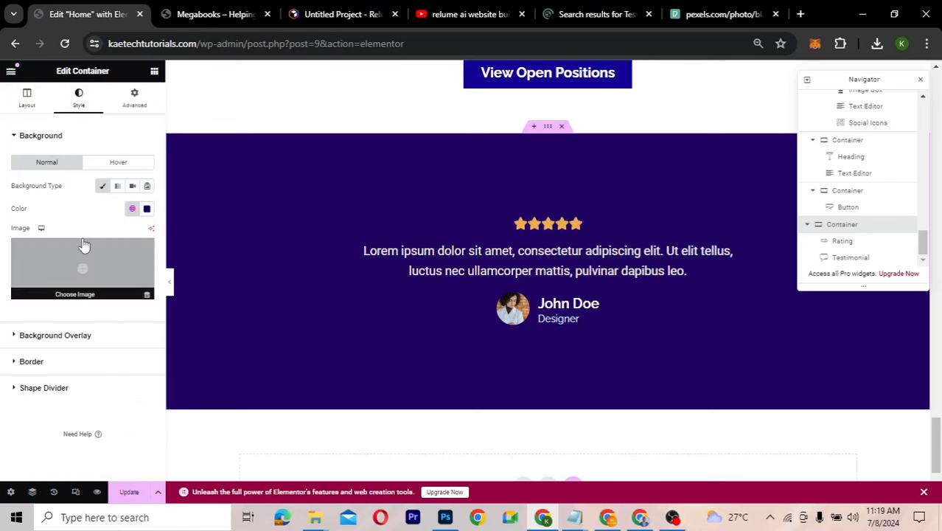
pyautogui.click(73, 342)
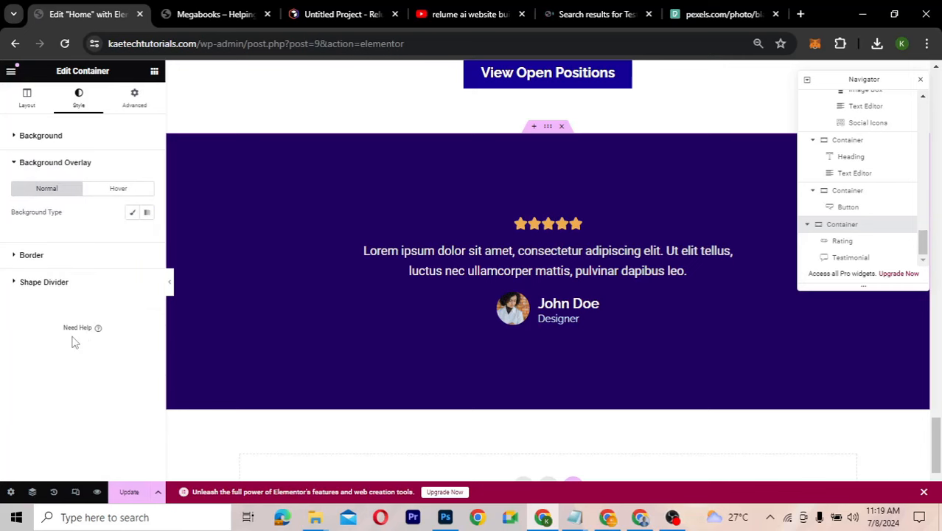
pyautogui.click(133, 213)
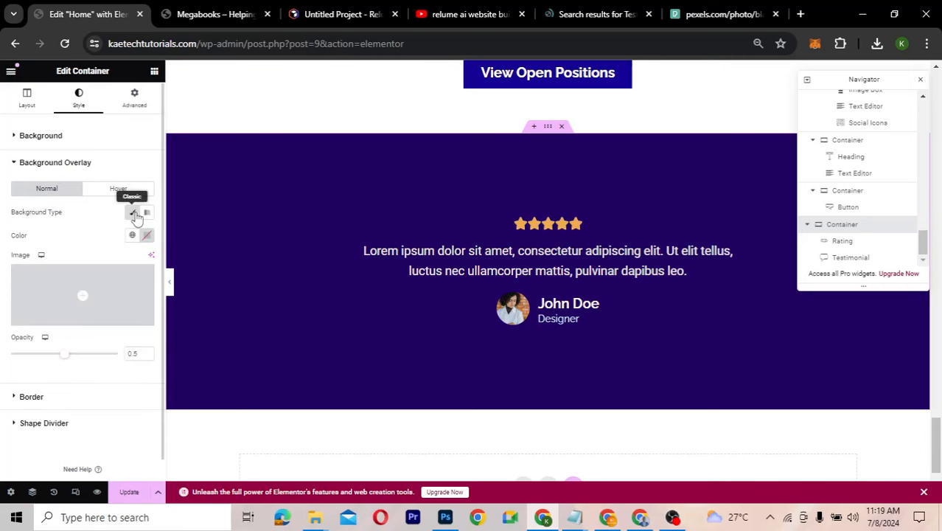
# Upload "quotes copy" from the Downloads folder to the media library and insert it as the overlay image
pyautogui.click(86, 289)
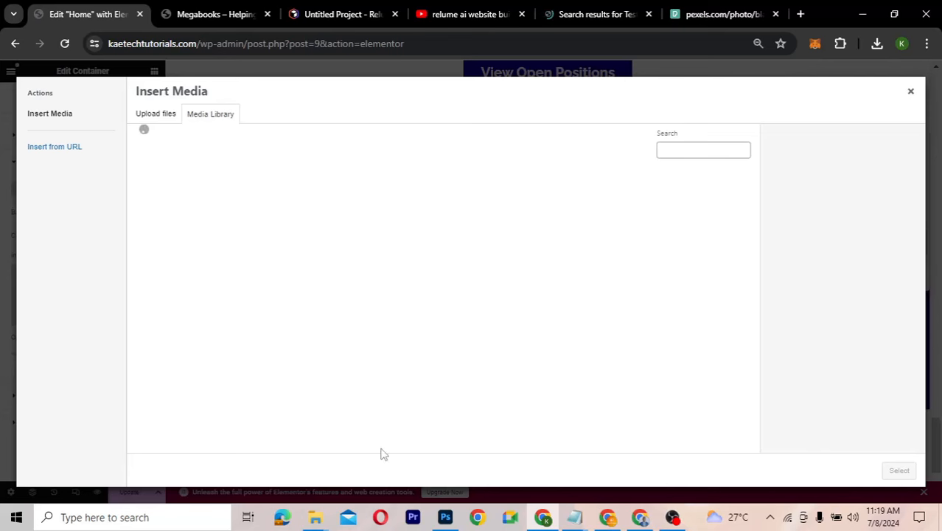
pyautogui.moveTo(318, 521)
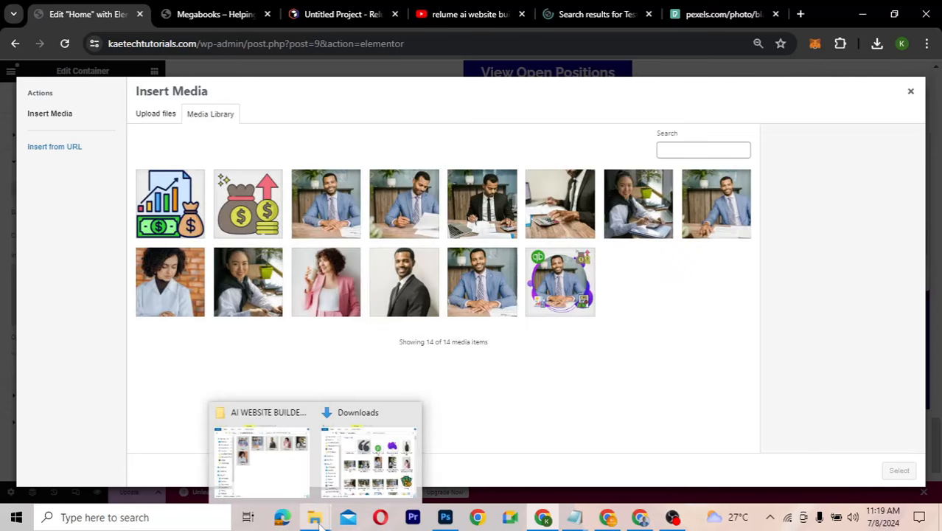
pyautogui.click(356, 462)
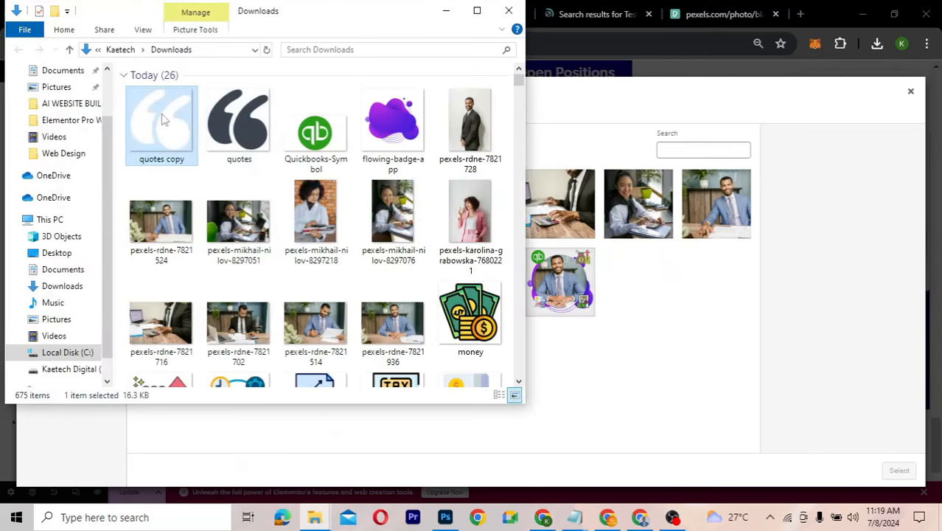
pyautogui.moveTo(163, 121); pyautogui.dragTo(611, 255)
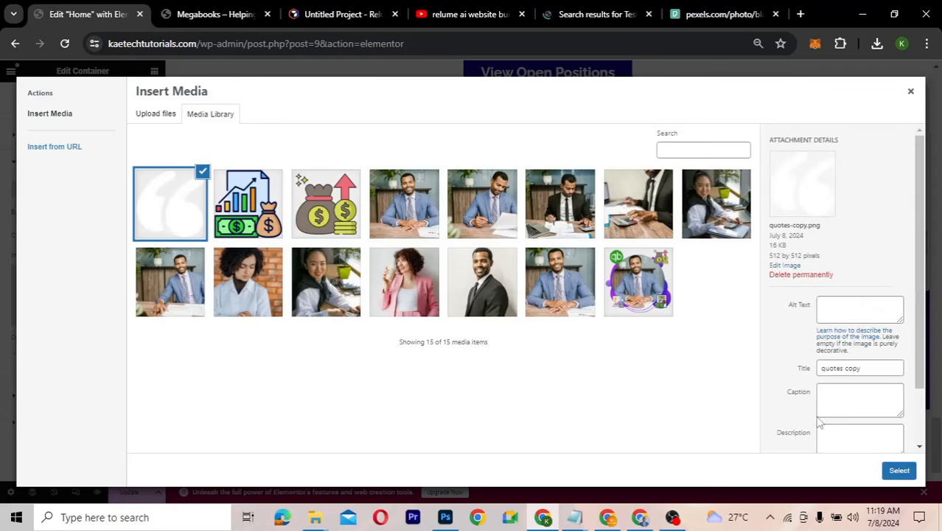
pyautogui.click(897, 471)
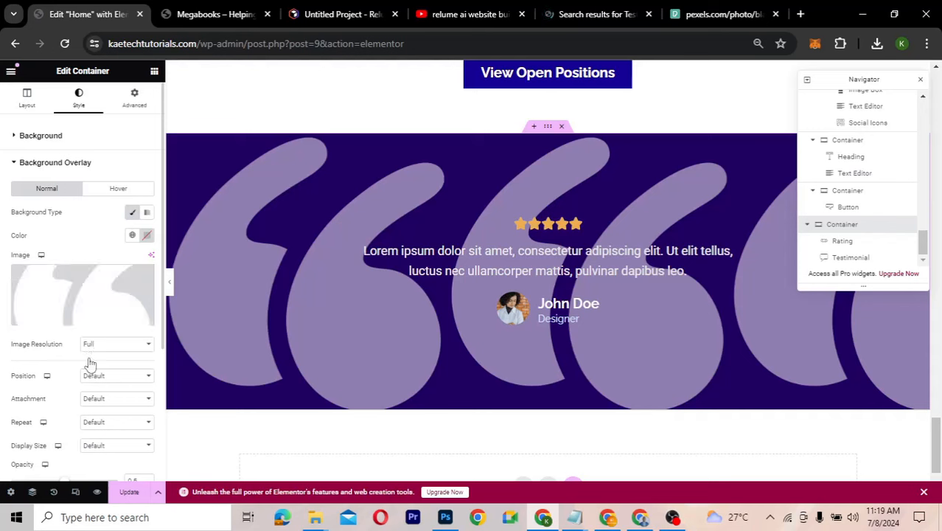
# Set the overlay image's position to Center Center and its repeat to No-repeat
pyautogui.scroll(-1, 88, 375)
pyautogui.scroll(-3, 88, 375)
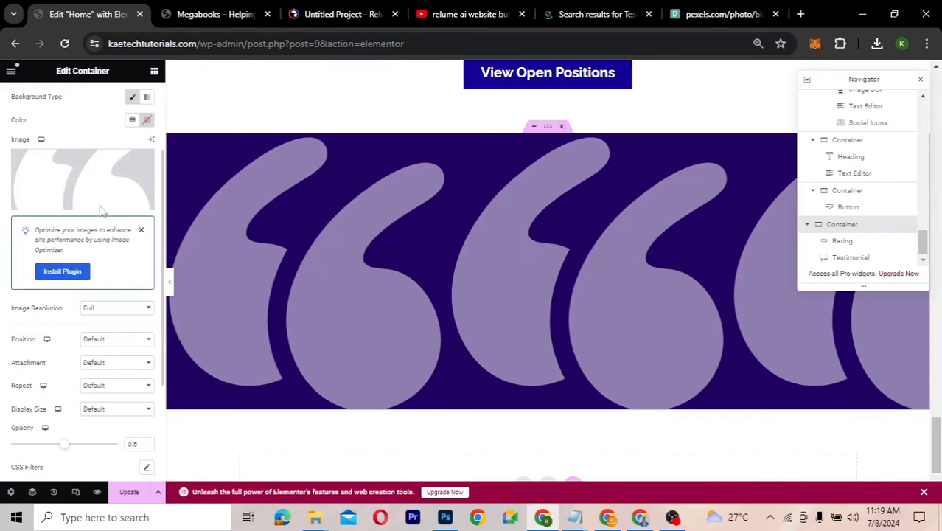
pyautogui.scroll(-5, 103, 210)
pyautogui.click(113, 150)
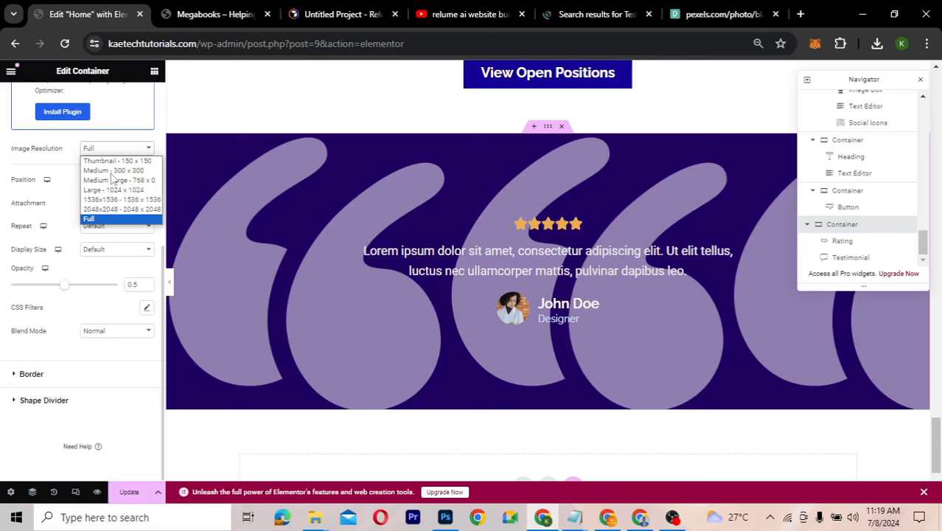
pyautogui.click(100, 148)
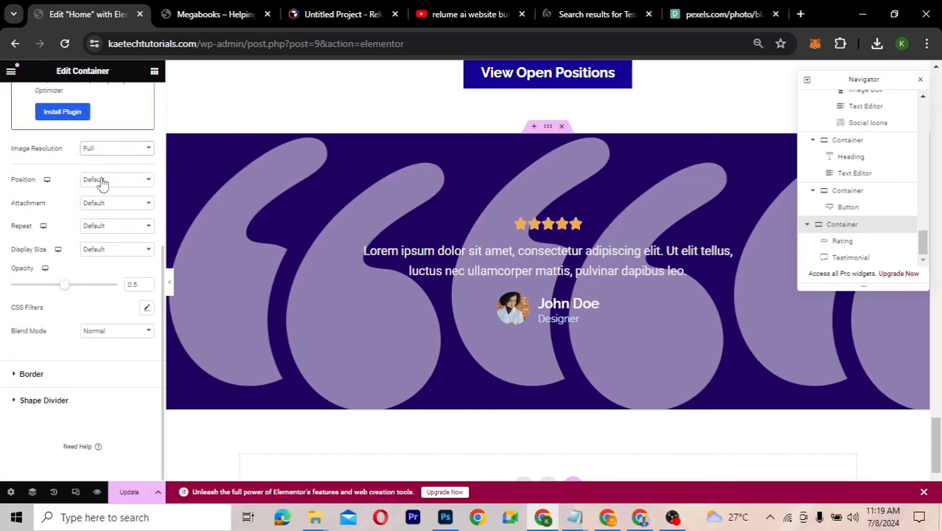
pyautogui.click(101, 181)
pyautogui.click(103, 205)
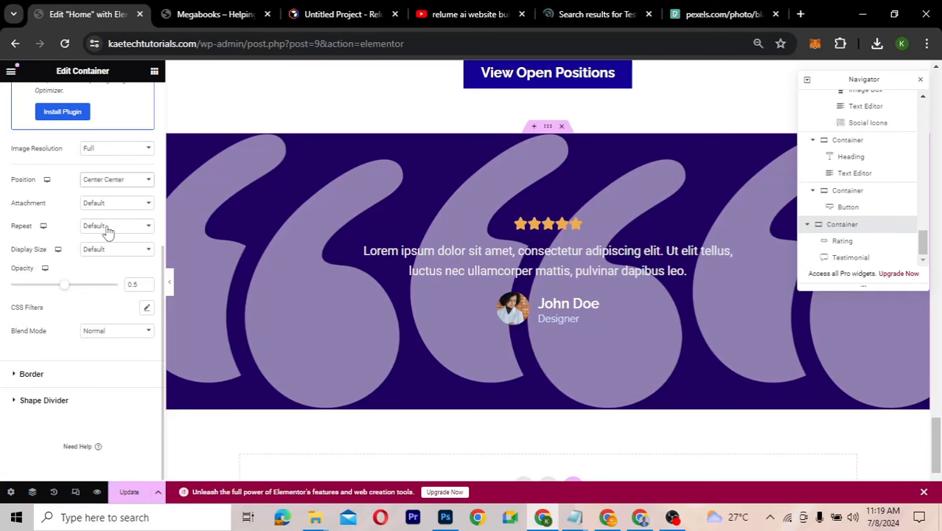
pyautogui.click(107, 229)
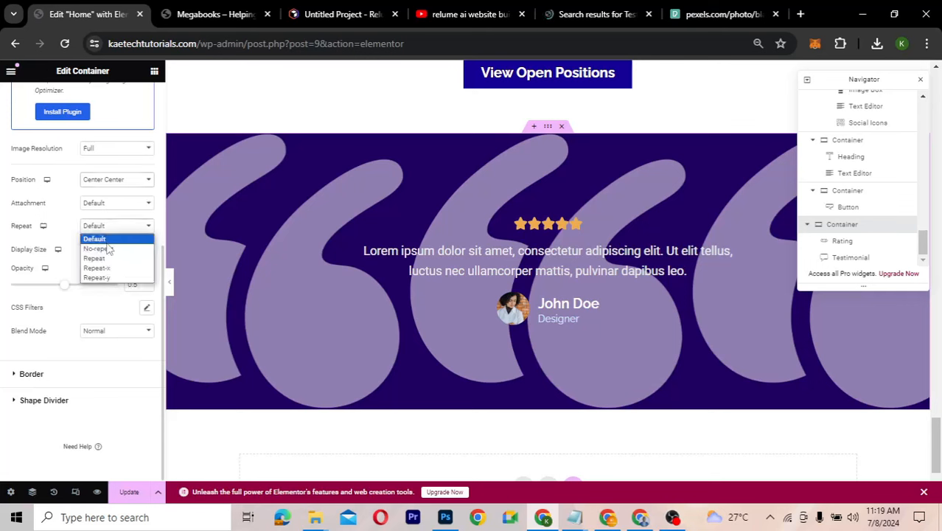
pyautogui.click(107, 251)
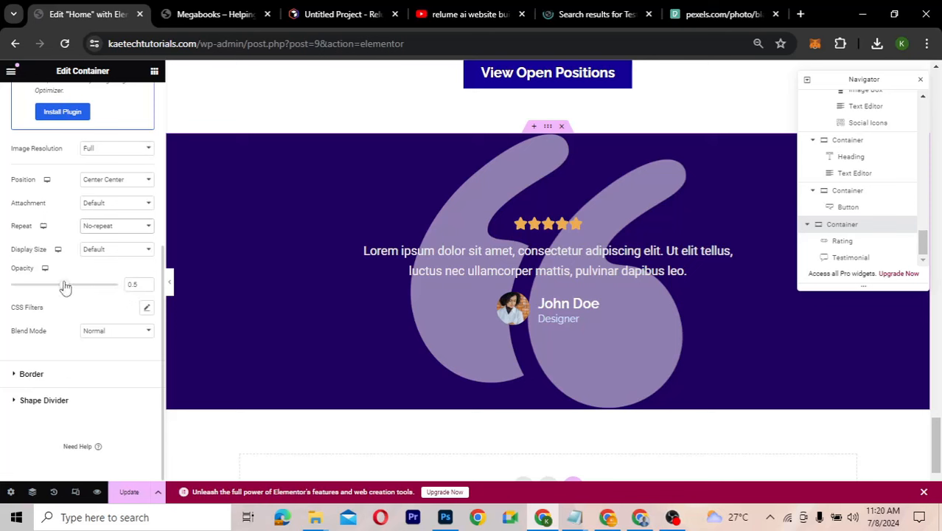
# Set the testimonial overlay image's display size to Contain and its opacity to 0.09
pyautogui.moveTo(65, 287); pyautogui.dragTo(36, 287)
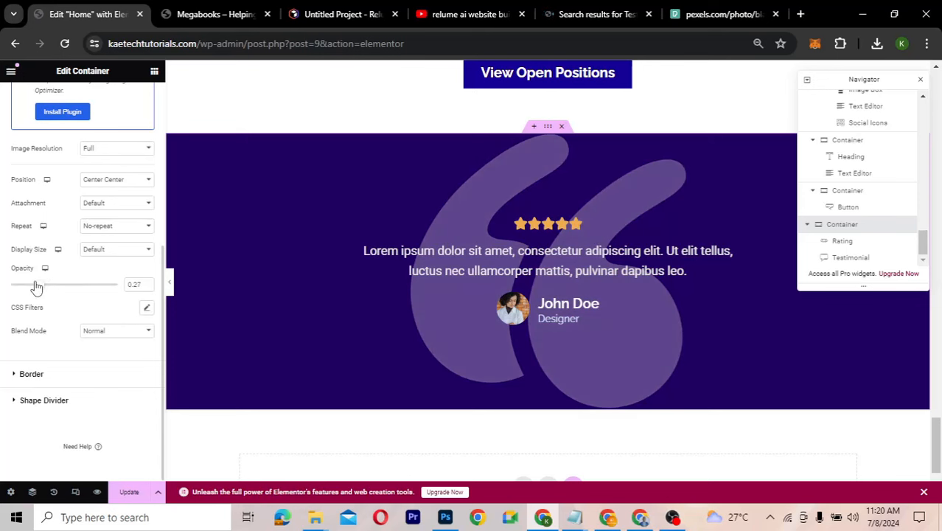
pyautogui.click(97, 249)
pyautogui.click(95, 281)
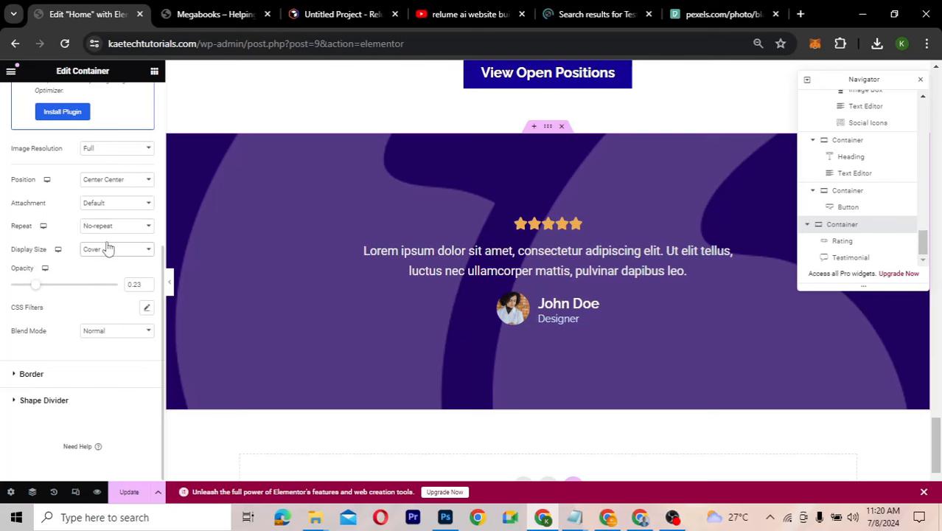
pyautogui.click(109, 248)
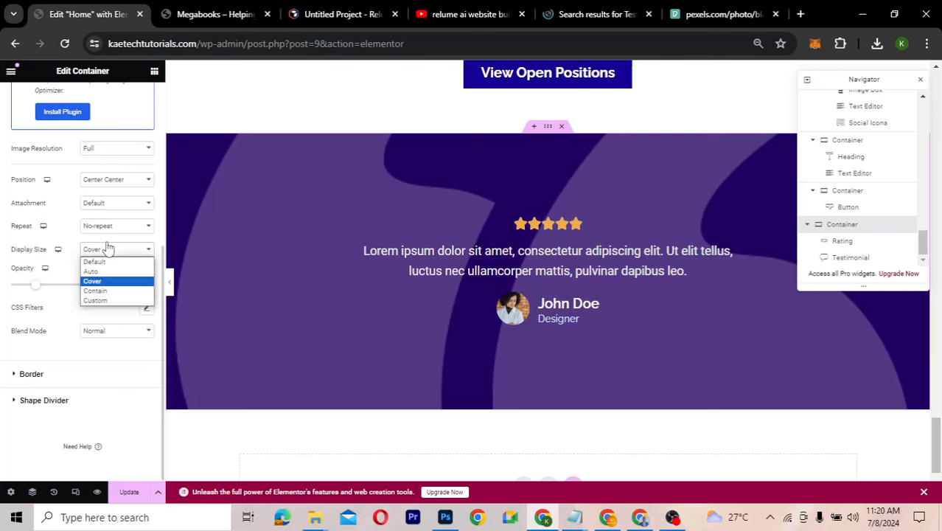
pyautogui.click(103, 292)
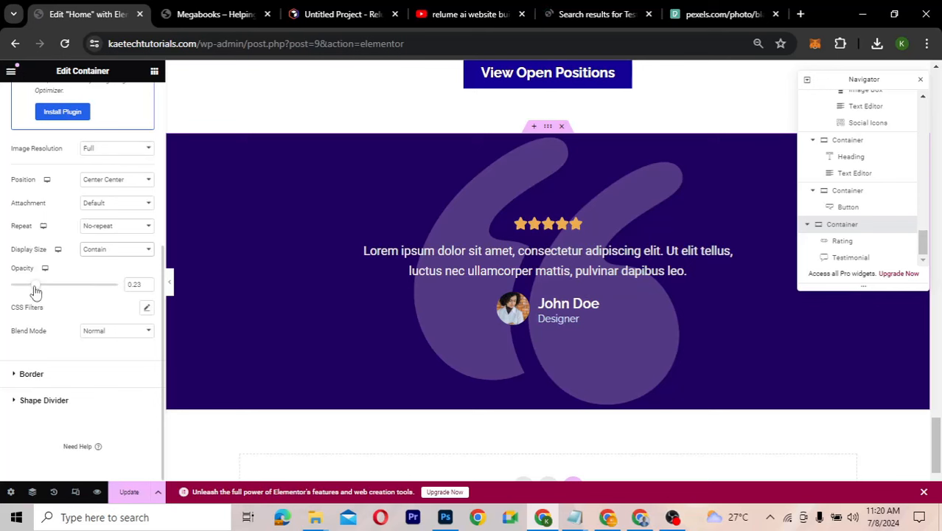
pyautogui.moveTo(34, 292); pyautogui.dragTo(20, 292)
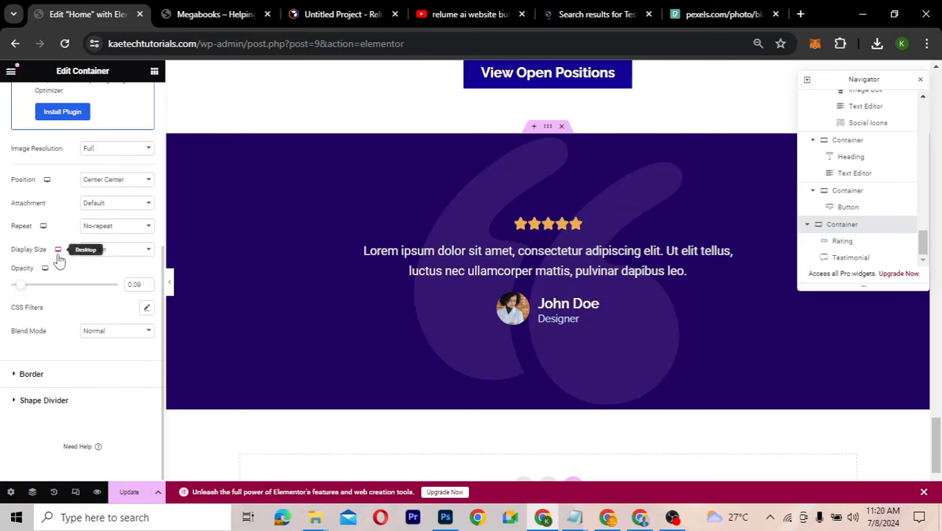
# Review the overlay settings and the testimonial section on the page, and compare the section with the Relume wireframe
pyautogui.scroll(4, 59, 258)
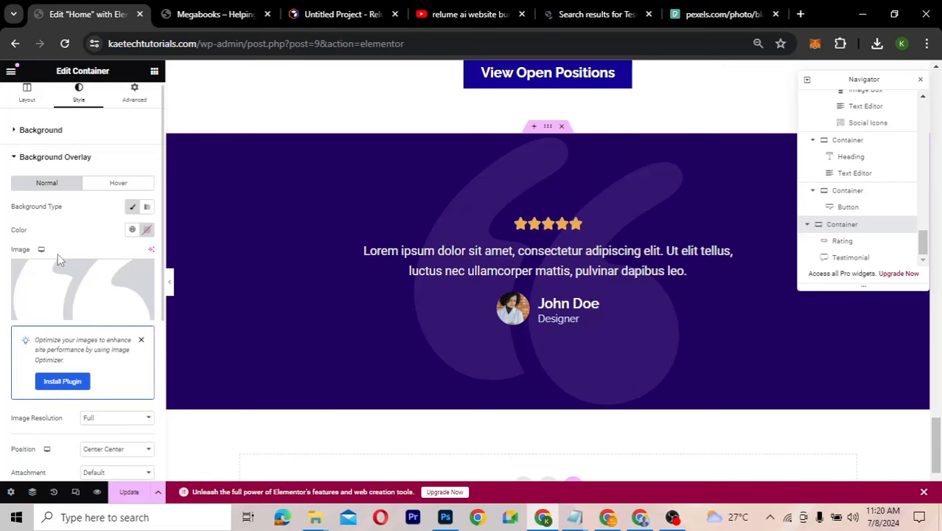
pyautogui.scroll(-2, 59, 258)
pyautogui.scroll(-2, 59, 258)
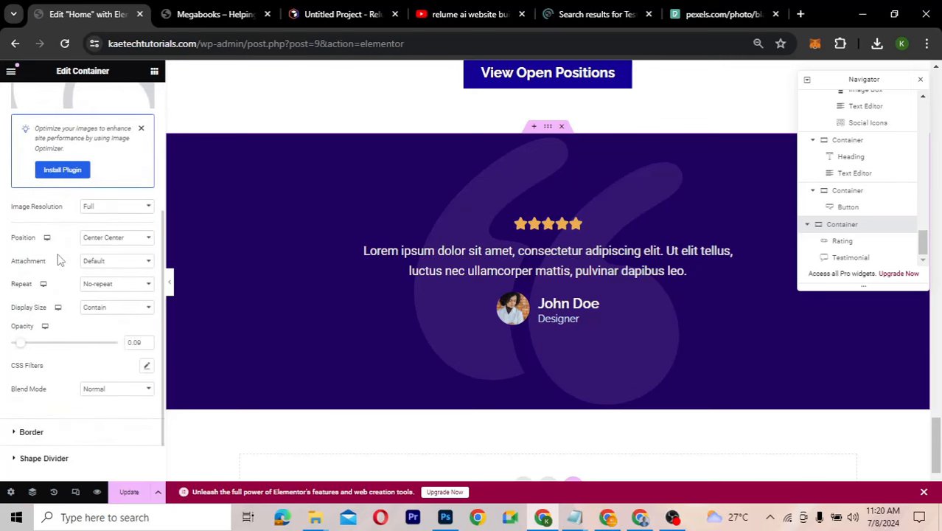
pyautogui.scroll(5, 59, 258)
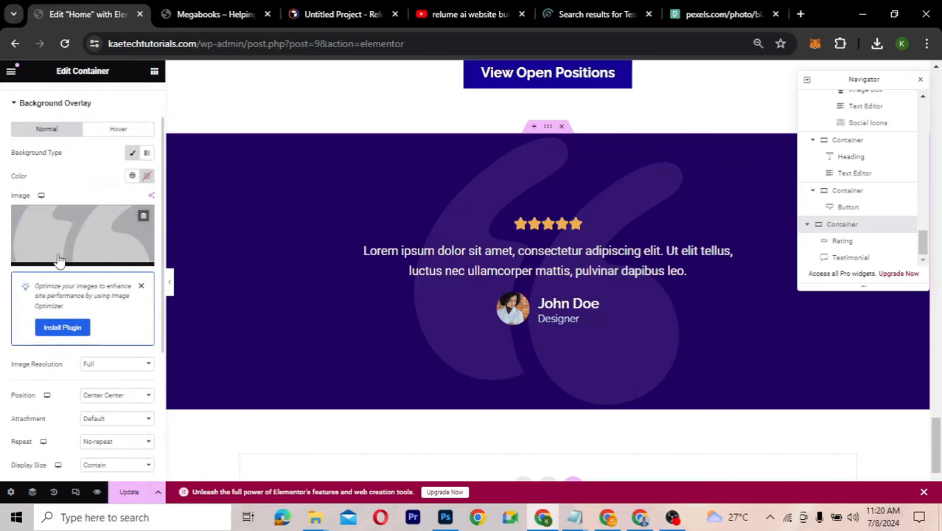
pyautogui.scroll(-2, 59, 258)
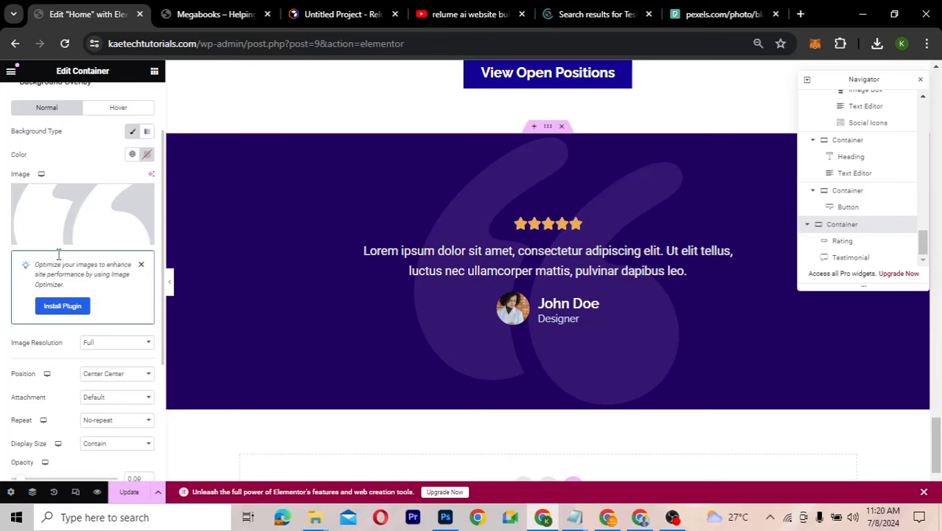
pyautogui.scroll(2, 57, 253)
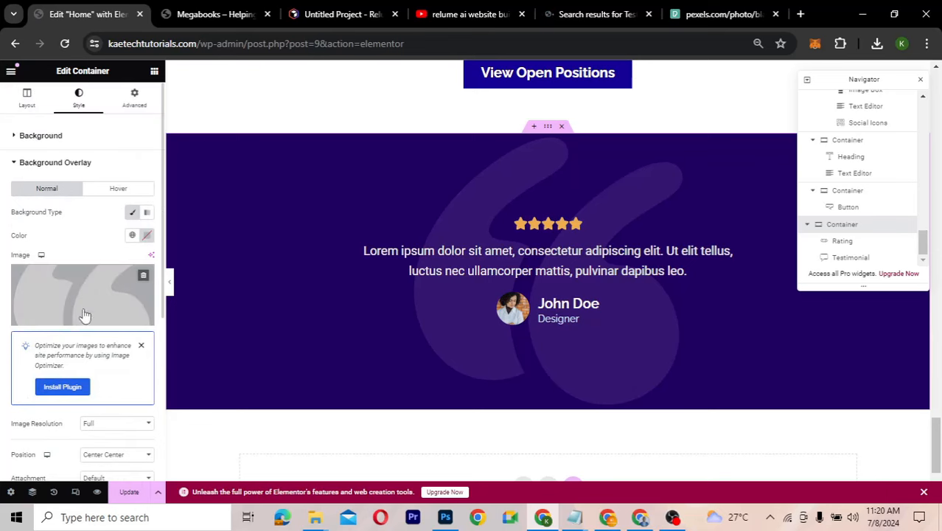
pyautogui.scroll(-2, 84, 311)
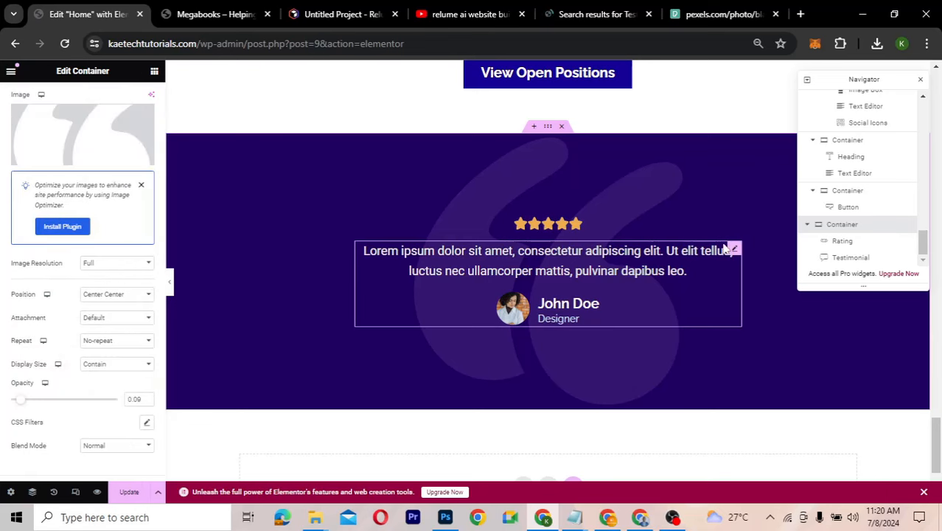
pyautogui.scroll(2, 689, 323)
pyautogui.scroll(-2, 689, 322)
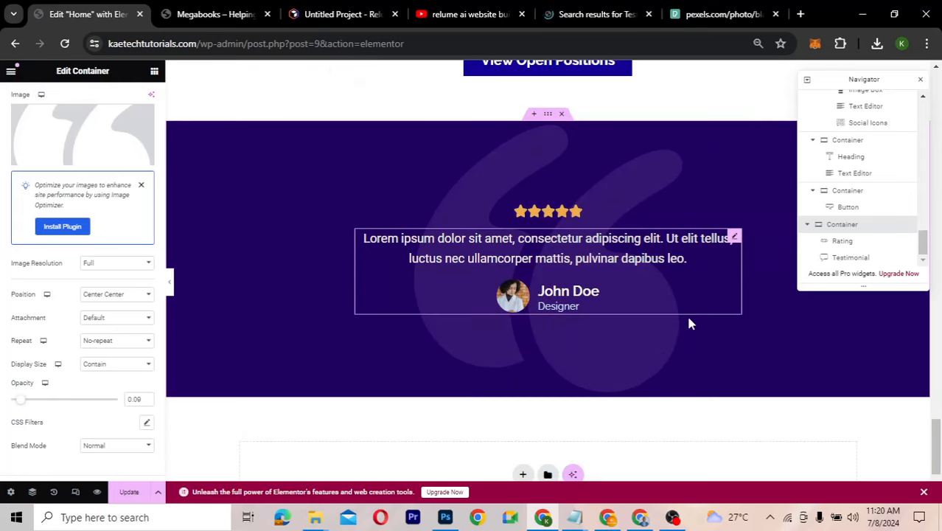
pyautogui.scroll(-2, 689, 323)
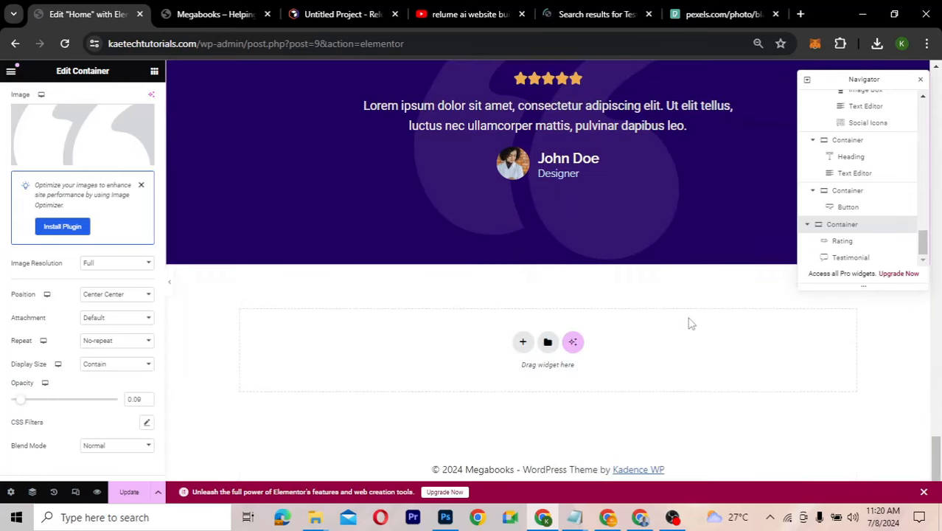
pyautogui.scroll(2, 689, 324)
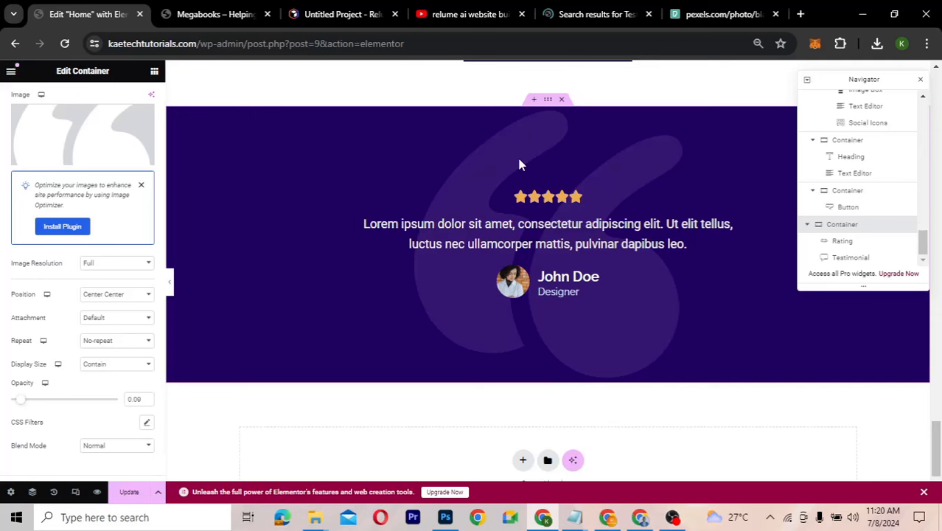
pyautogui.scroll(-2, 562, 367)
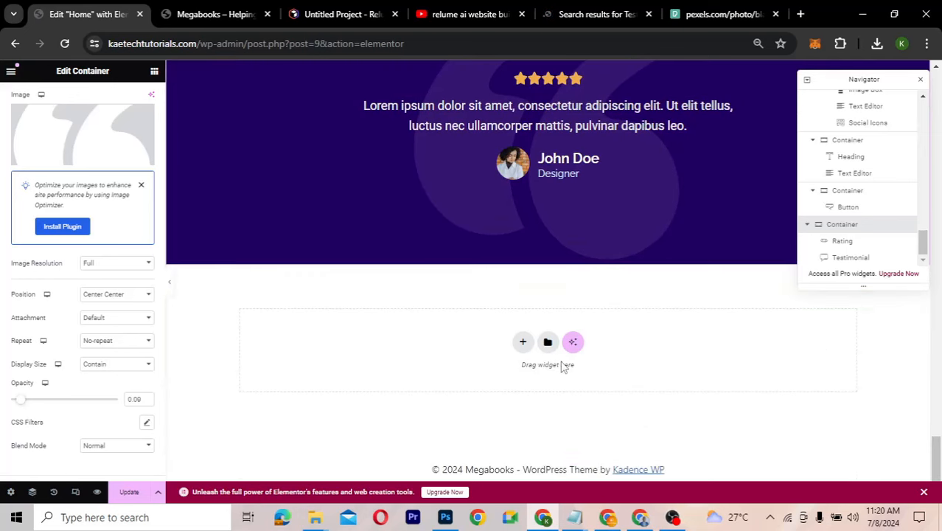
pyautogui.scroll(3, 561, 361)
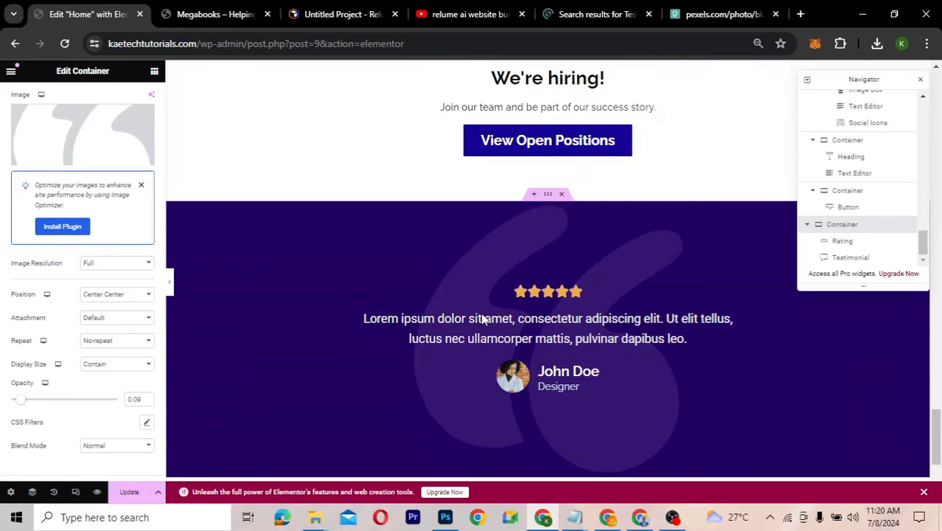
pyautogui.click(343, 14)
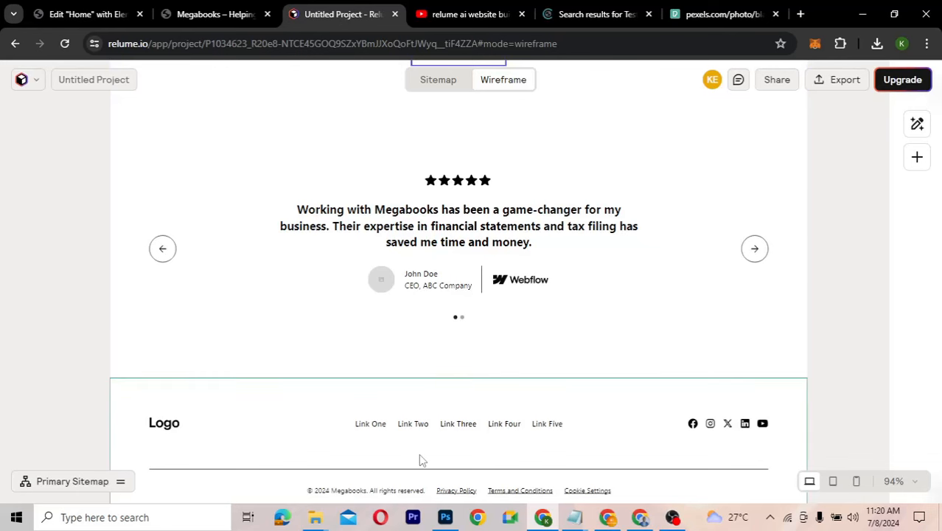
pyautogui.click(90, 21)
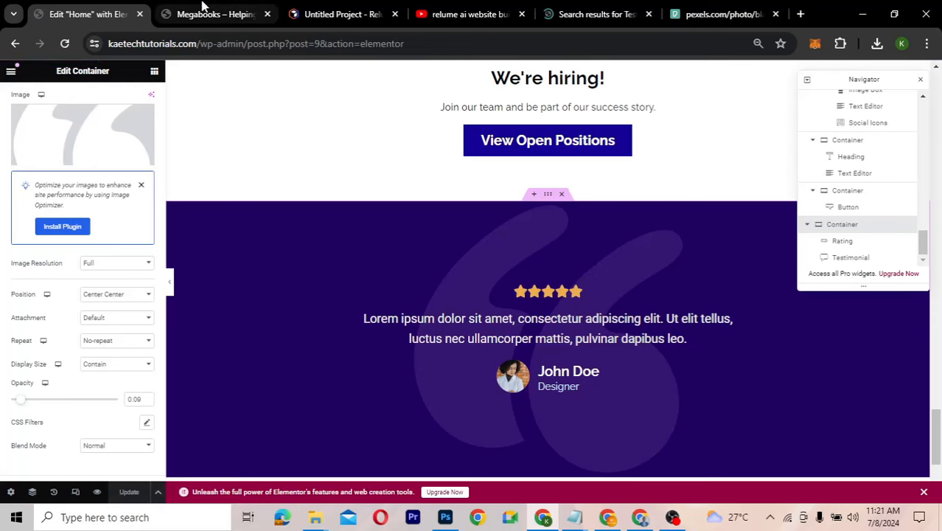
# Reload the live Megabooks home page and review its sections from the hero down
pyautogui.click(202, 15)
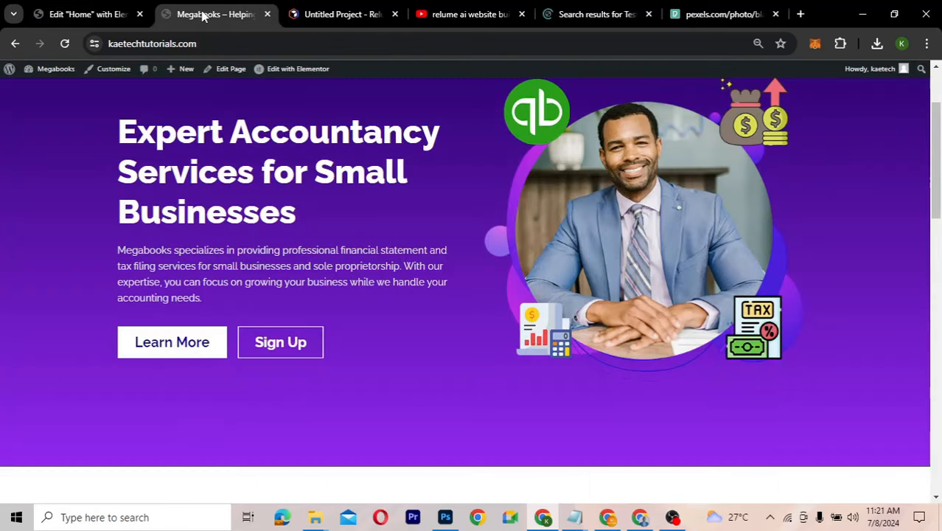
pyautogui.click(65, 44)
pyautogui.scroll(-11, 538, 225)
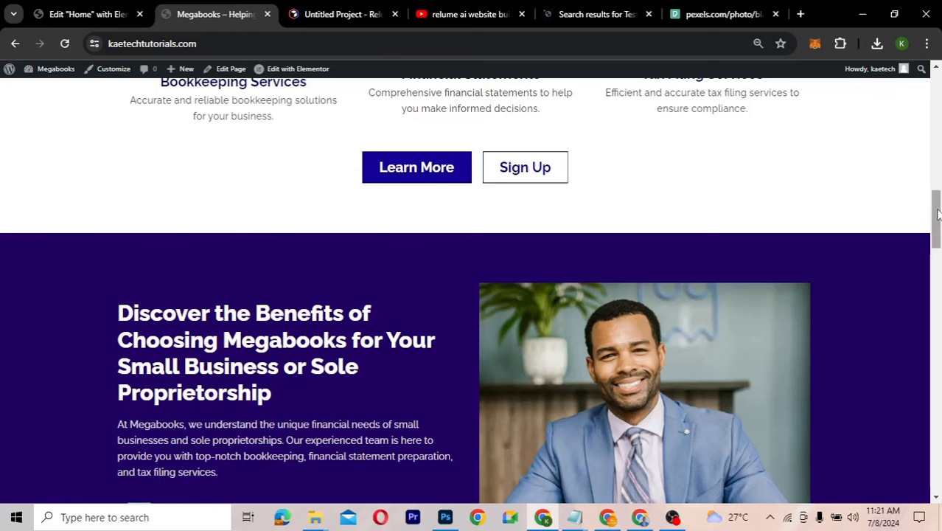
pyautogui.moveTo(937, 204); pyautogui.dragTo(935, 268)
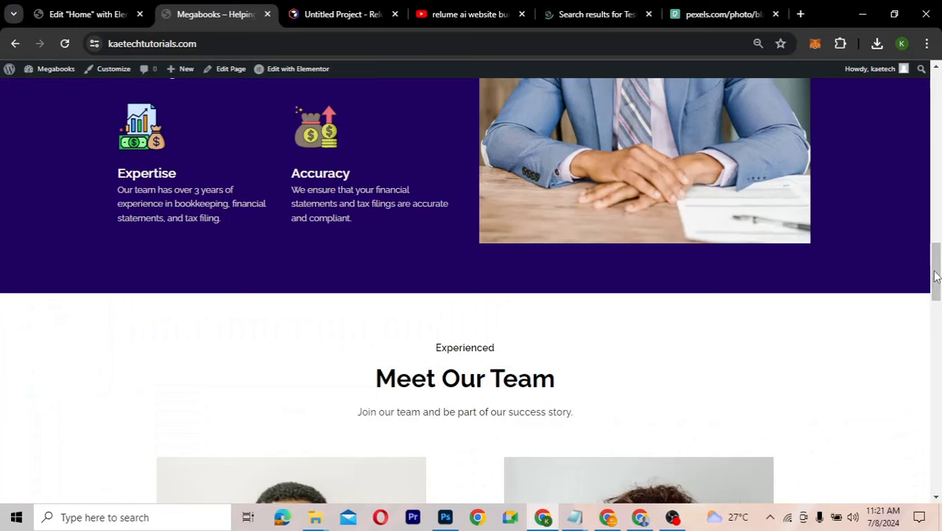
pyautogui.moveTo(935, 276); pyautogui.dragTo(925, 398)
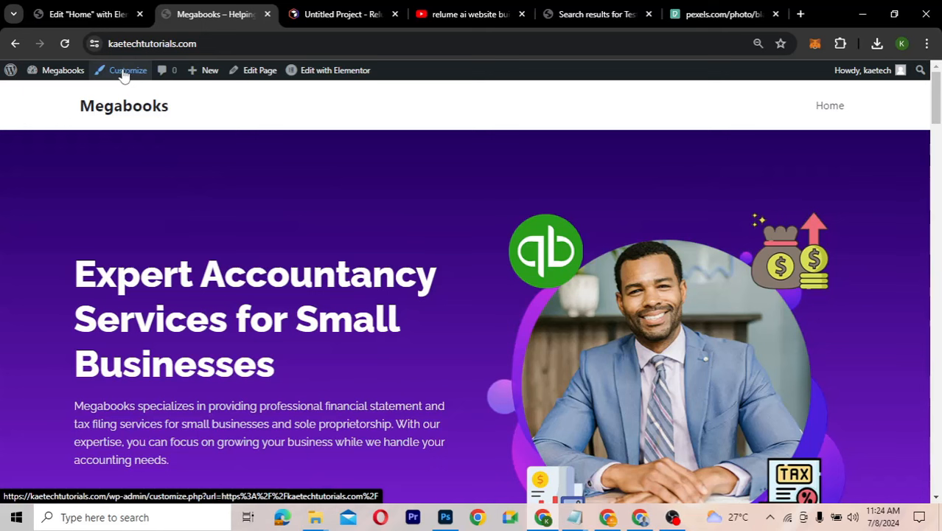
# Open the site's WordPress dashboard in a new tab and place that tab directly after the Elementor editor tab
pyautogui.moveTo(70, 70)
pyautogui.rightClick(51, 100)
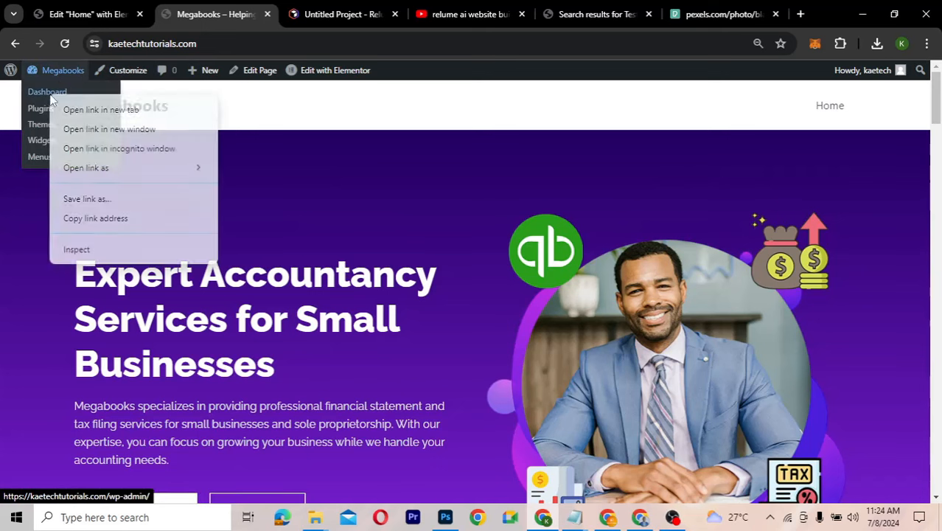
pyautogui.press('Escape')
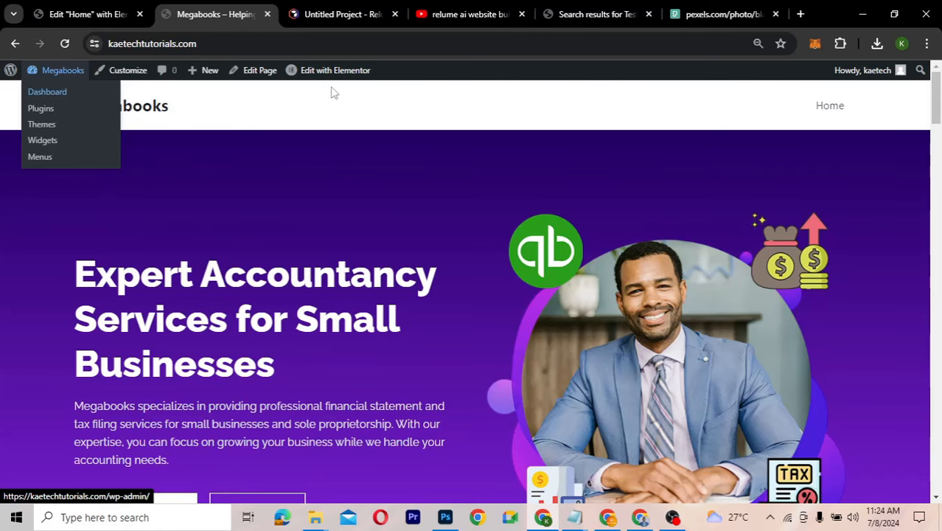
pyautogui.moveTo(284, 15); pyautogui.dragTo(197, 7)
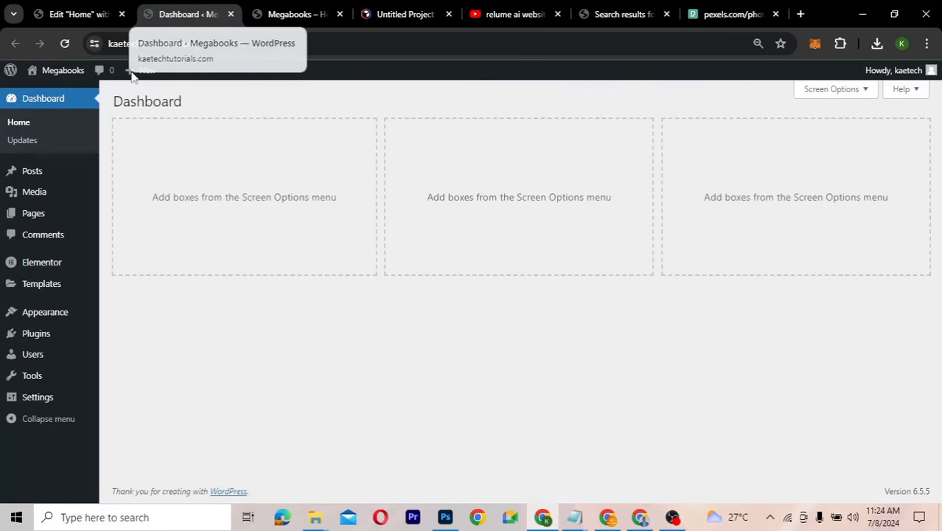
pyautogui.moveTo(10, 315)
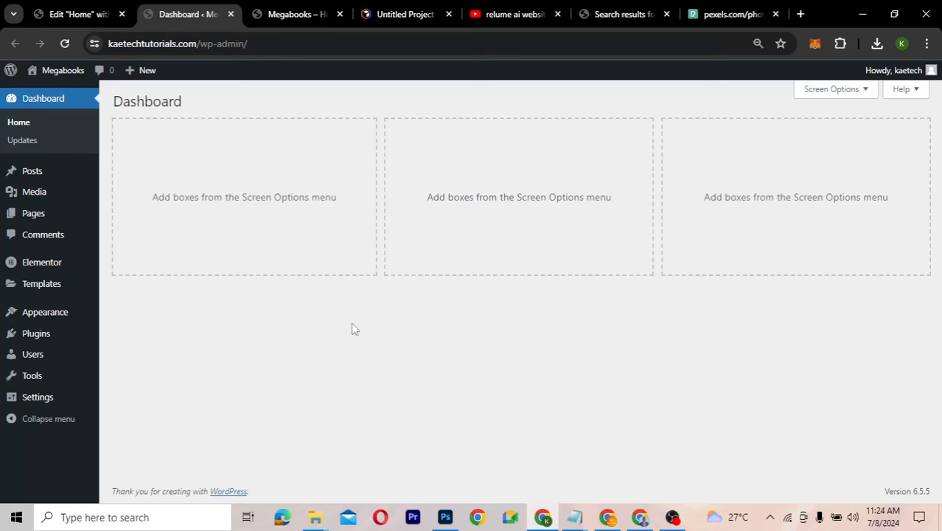
# Examine the header navigation and the footer layout of the home page in the Relume wireframe
pyautogui.click(394, 20)
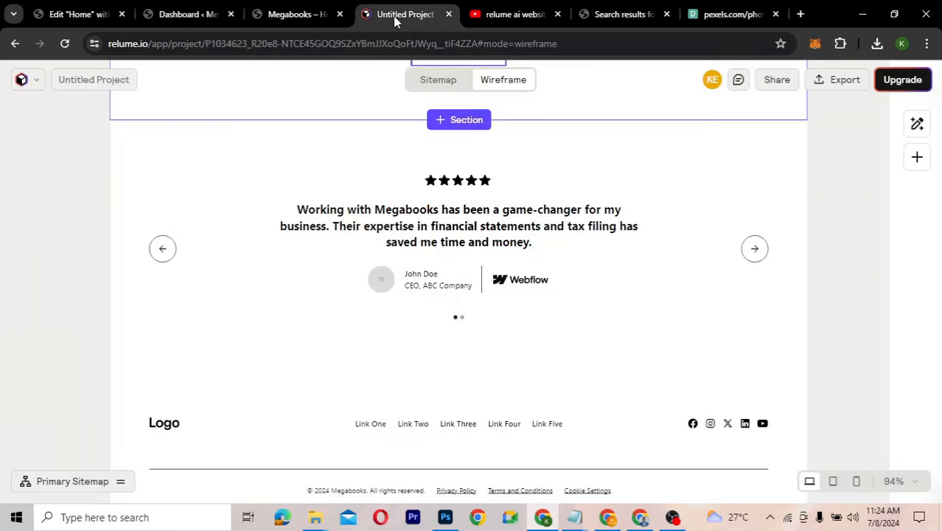
pyautogui.scroll(10, 379, 210)
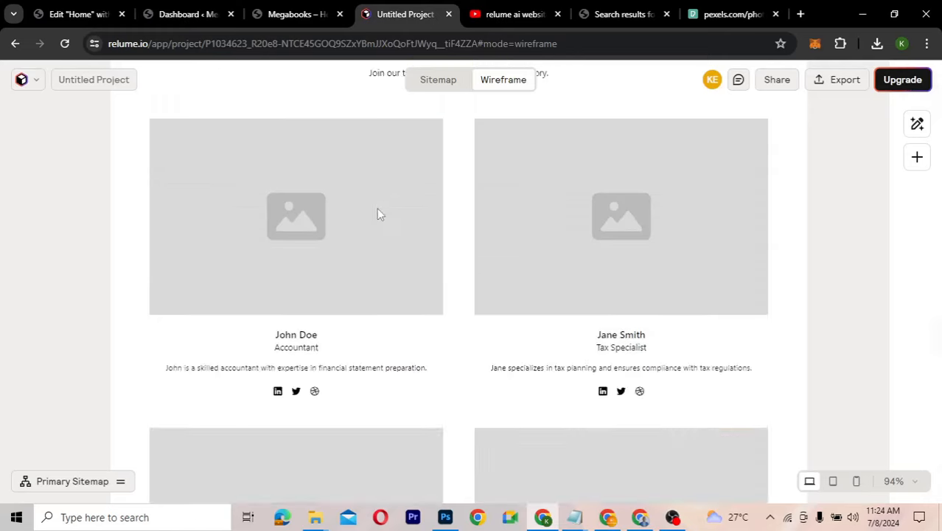
pyautogui.scroll(5, 378, 212)
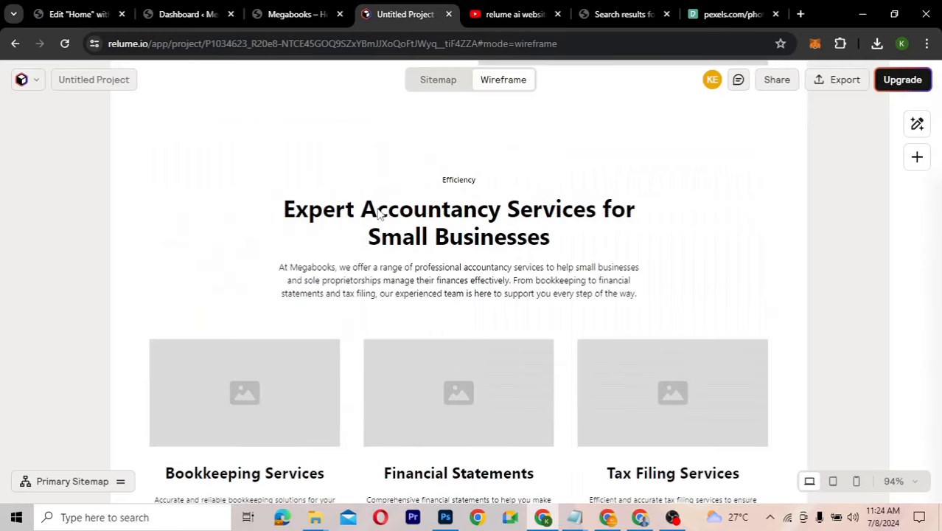
pyautogui.scroll(8, 380, 215)
pyautogui.scroll(-5, 377, 213)
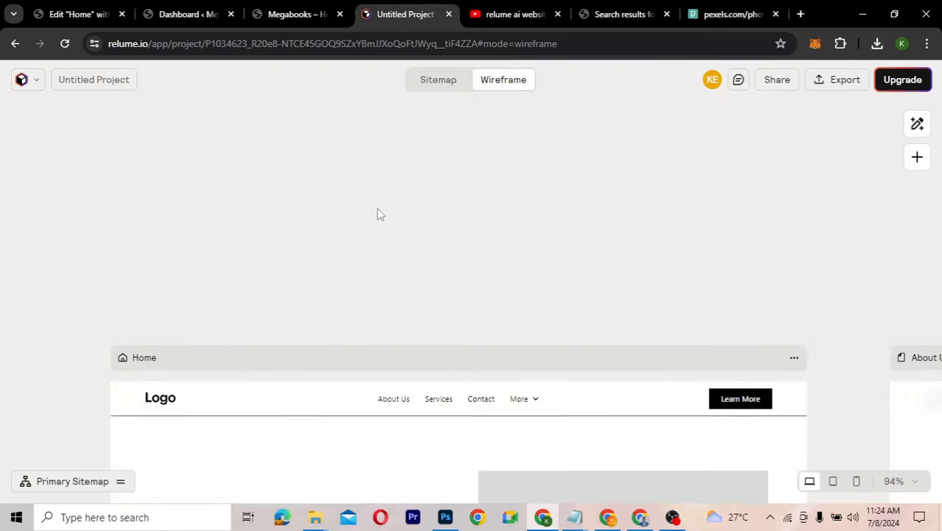
pyautogui.scroll(-2, 377, 208)
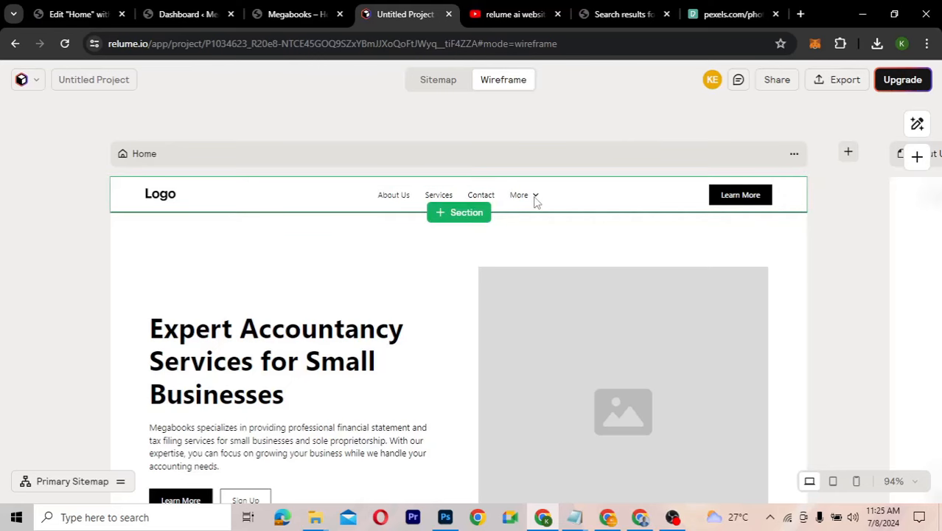
pyautogui.scroll(-15, 488, 299)
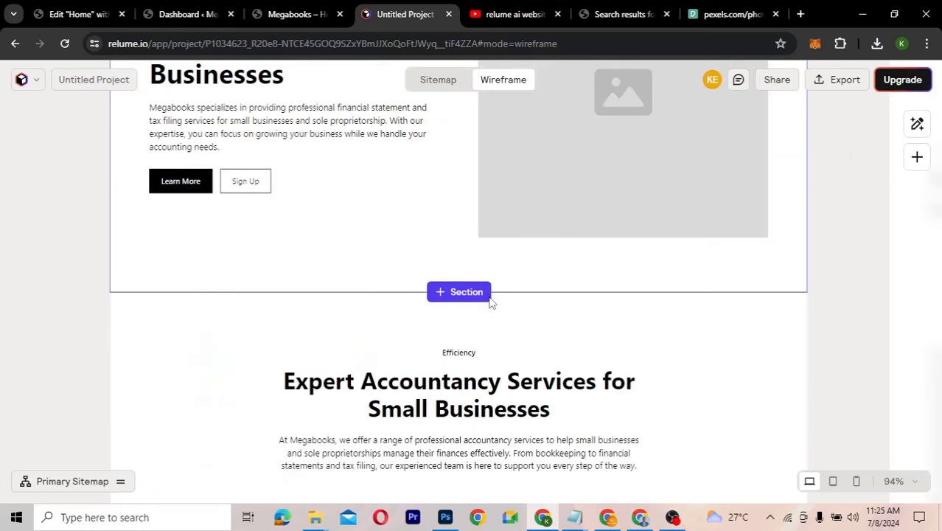
pyautogui.scroll(-7, 492, 302)
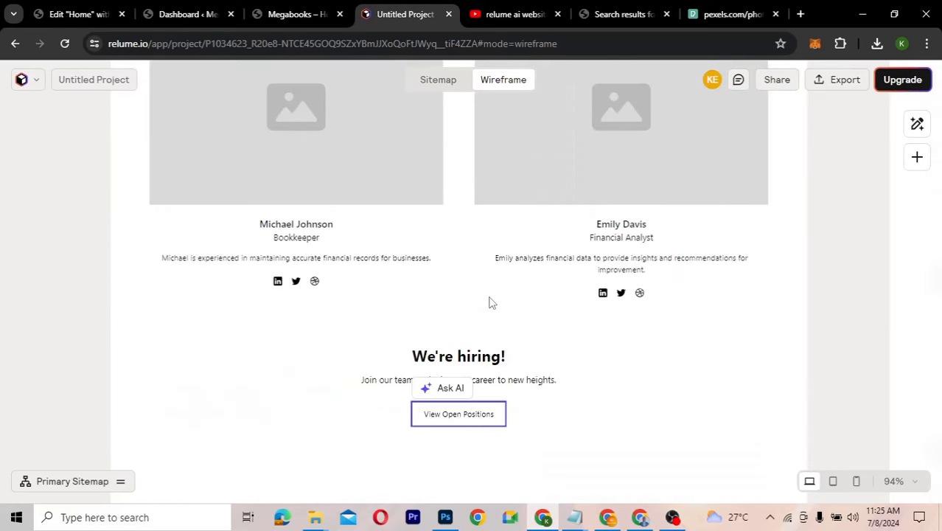
pyautogui.scroll(-5, 491, 303)
pyautogui.scroll(2, 492, 302)
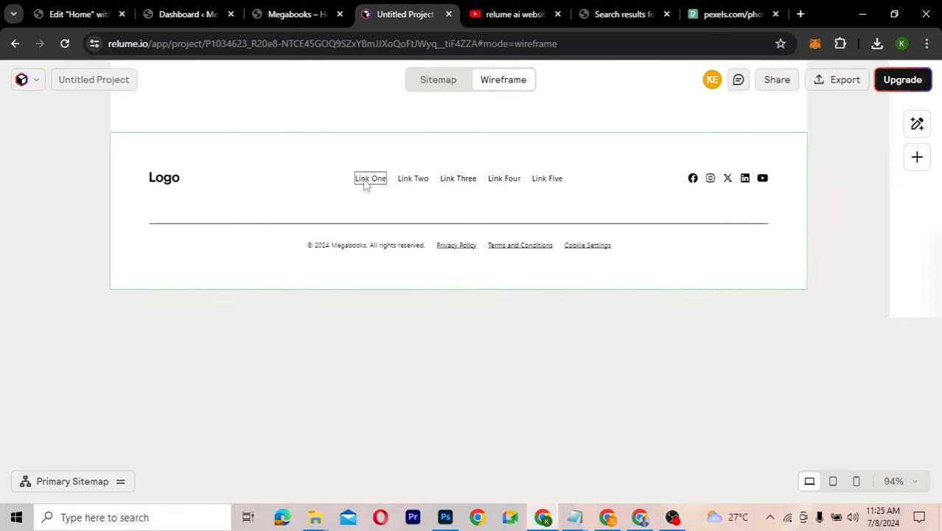
pyautogui.click(472, 183)
pyautogui.click(424, 162)
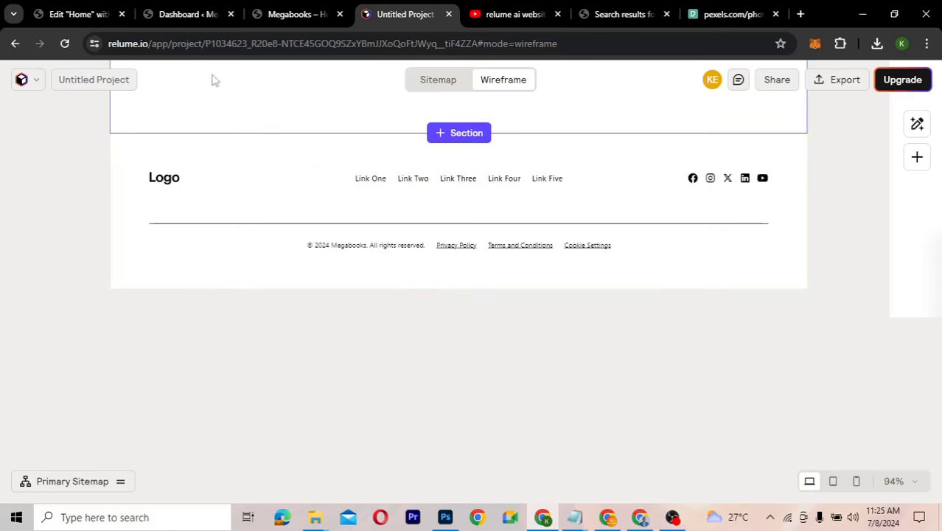
# In the WordPress dashboard, create a navigation menu named Main Menu and assign it to the Primary display location
pyautogui.click(168, 21)
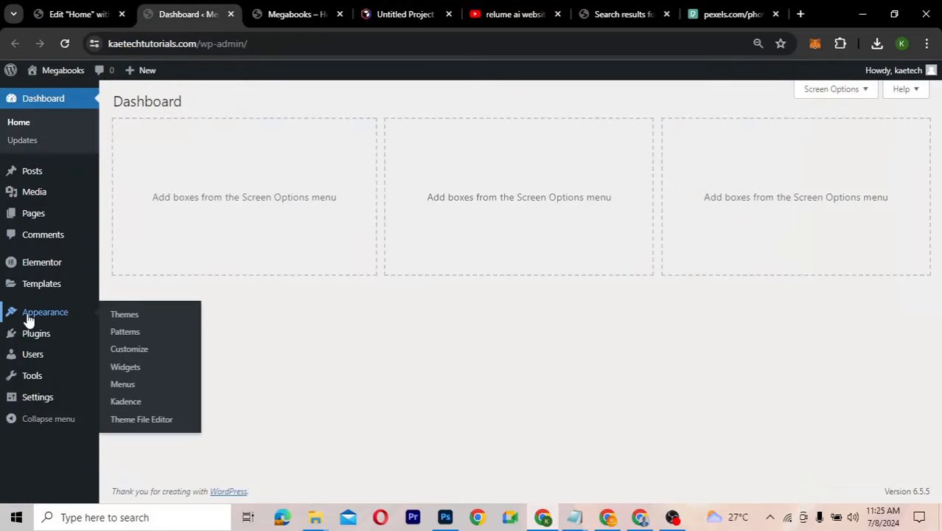
pyautogui.click(122, 386)
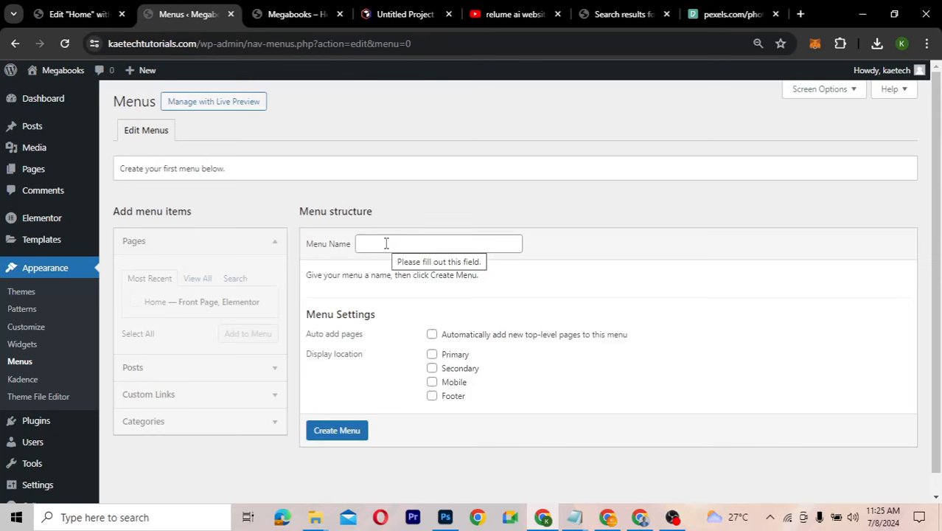
pyautogui.click(386, 244)
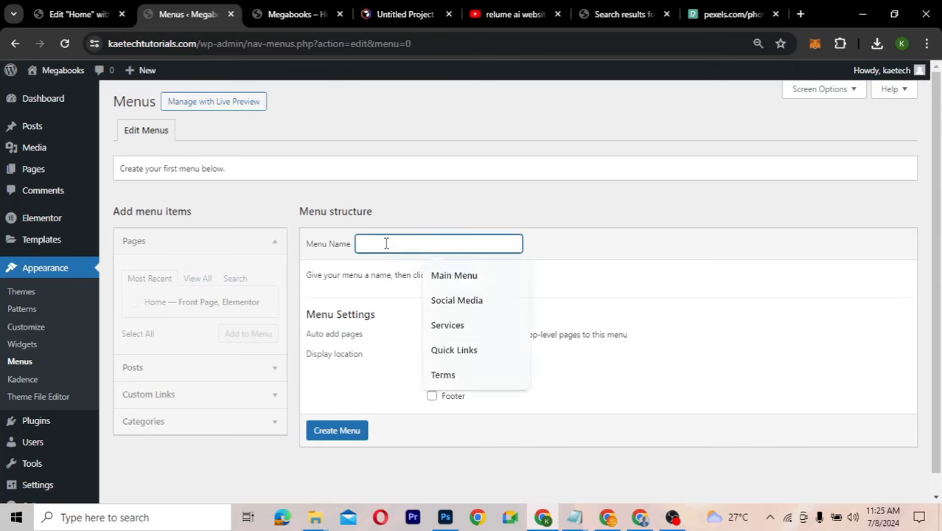
pyautogui.click(468, 275)
pyautogui.click(485, 285)
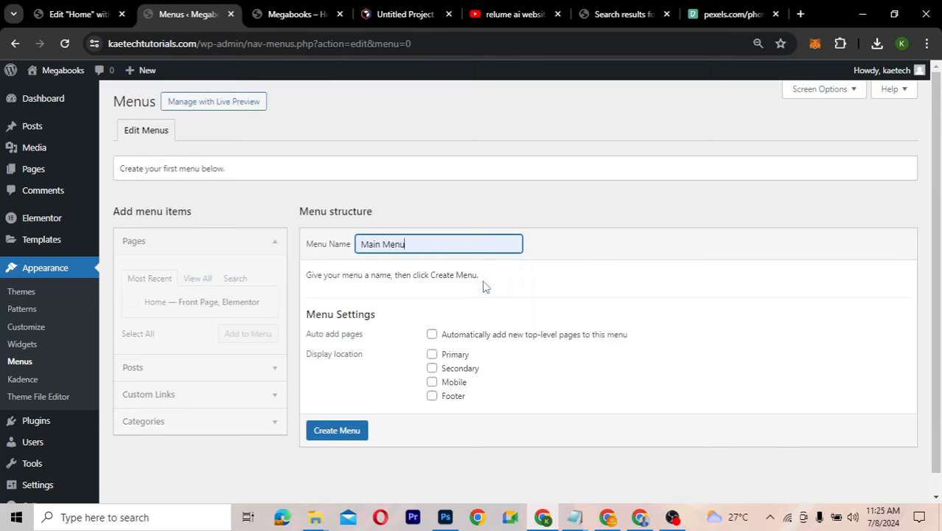
pyautogui.click(431, 355)
pyautogui.click(357, 436)
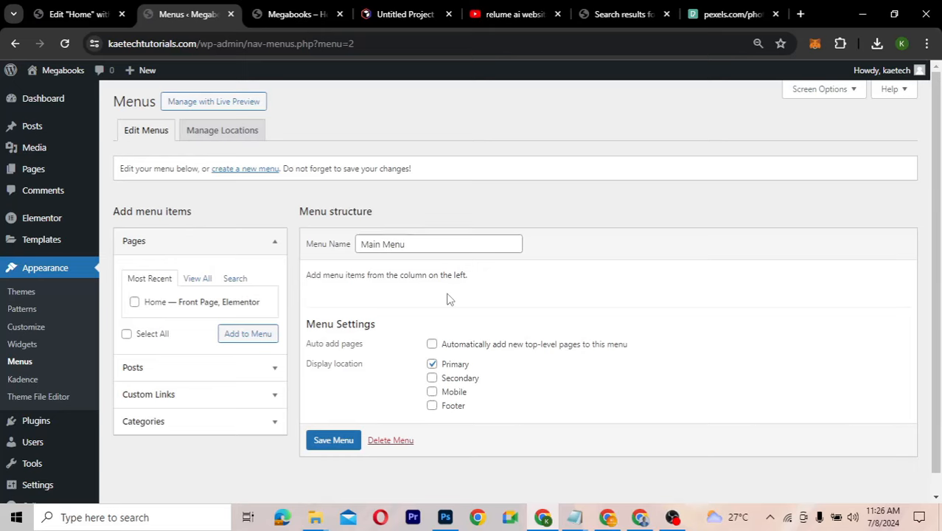
# Add the Home page as an item in the Main Menu
pyautogui.scroll(-1, 448, 298)
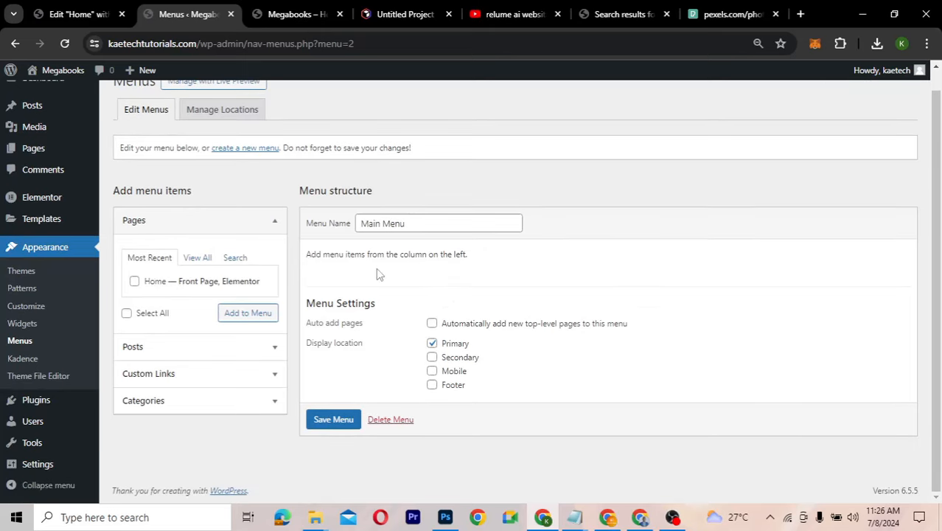
pyautogui.click(134, 283)
pyautogui.click(247, 314)
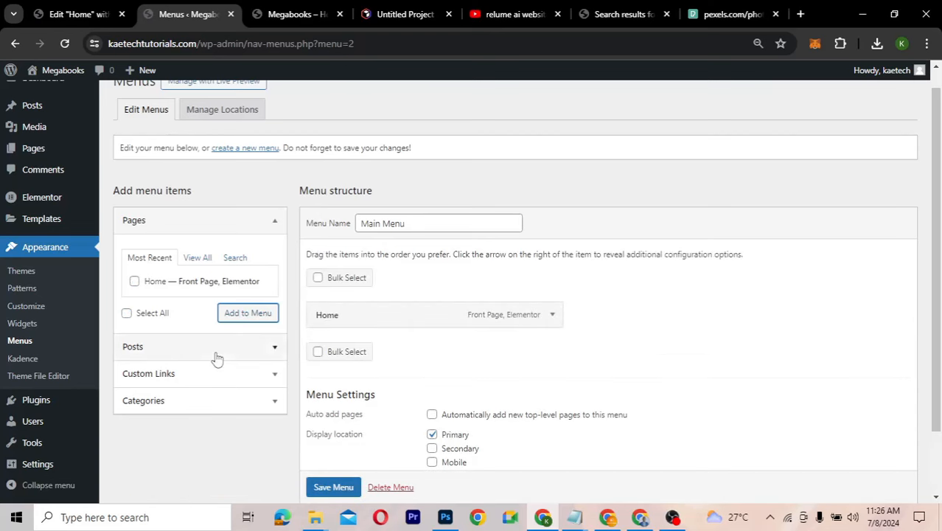
# Add a custom link labelled About with the URL # to the Main Menu
pyautogui.scroll(-2, 217, 359)
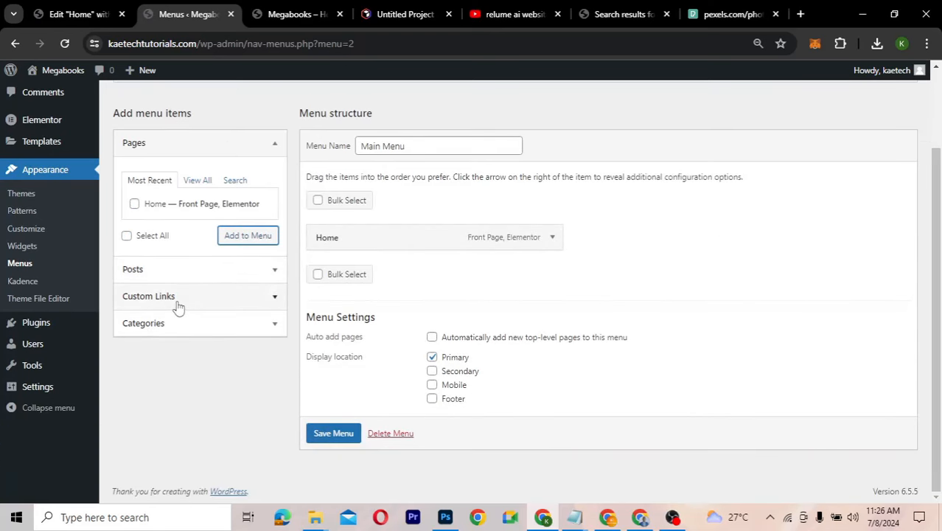
pyautogui.click(177, 301)
pyautogui.click(208, 237)
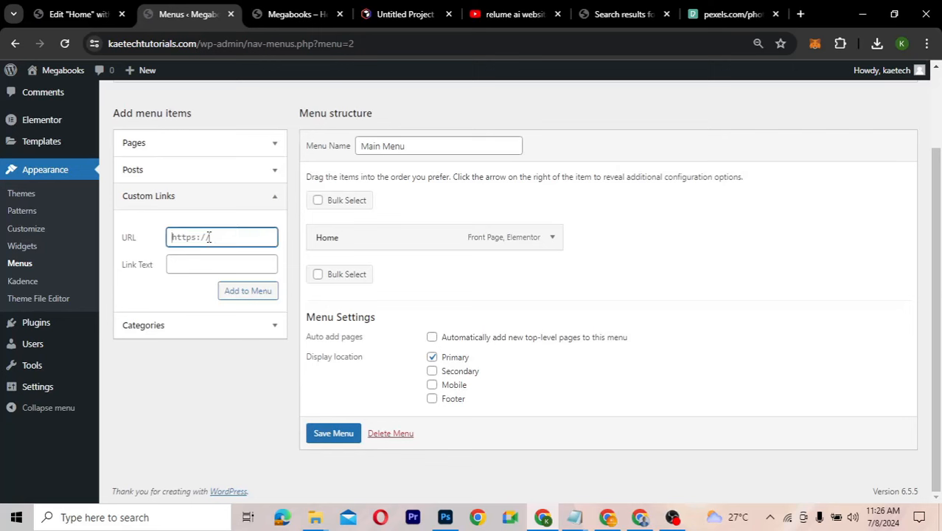
pyautogui.write('#')
pyautogui.click(195, 264)
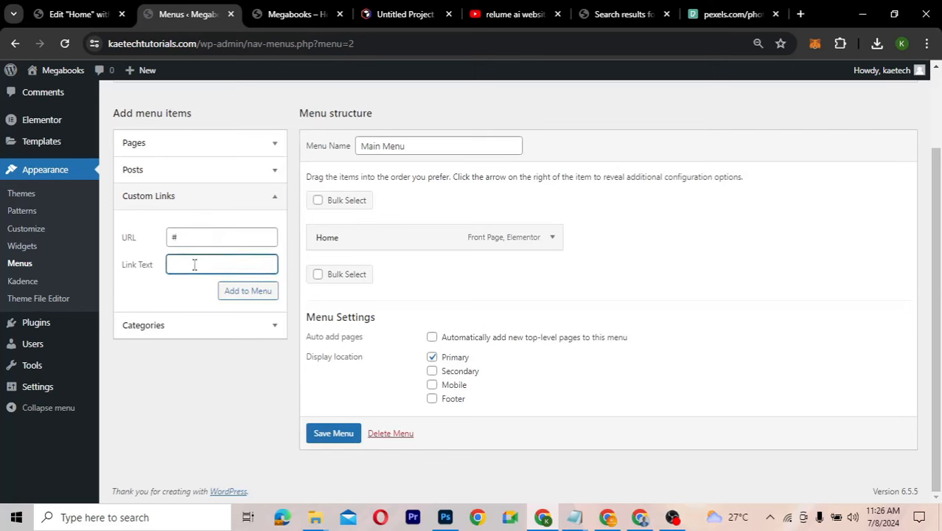
pyautogui.write('About')
pyautogui.click(235, 293)
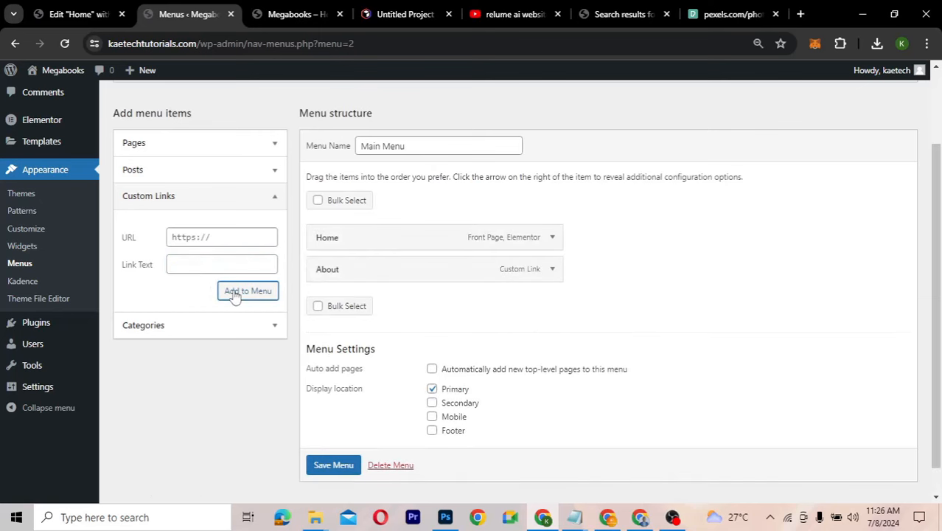
# Add a custom link labelled Services with the URL # to the Main Menu
pyautogui.click(192, 234)
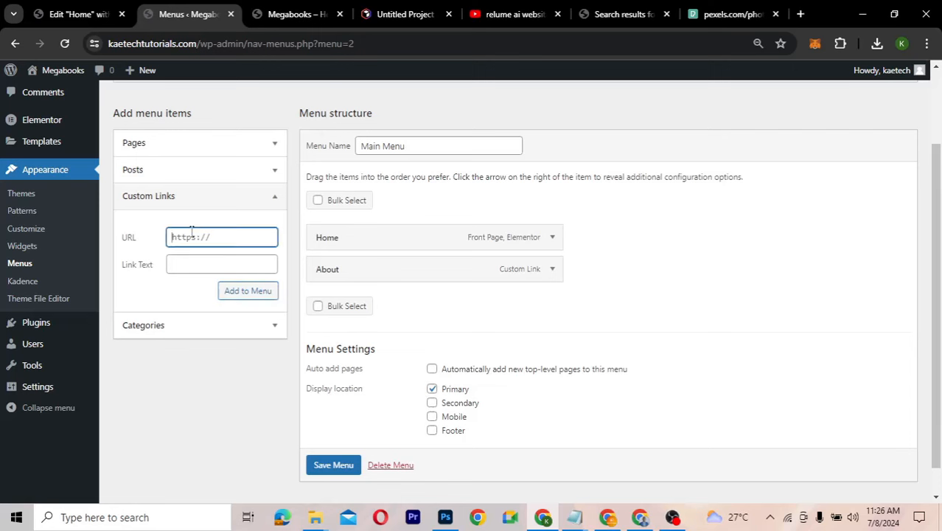
pyautogui.hotkey('ctrl', 'a')
pyautogui.write('#')
pyautogui.click(191, 264)
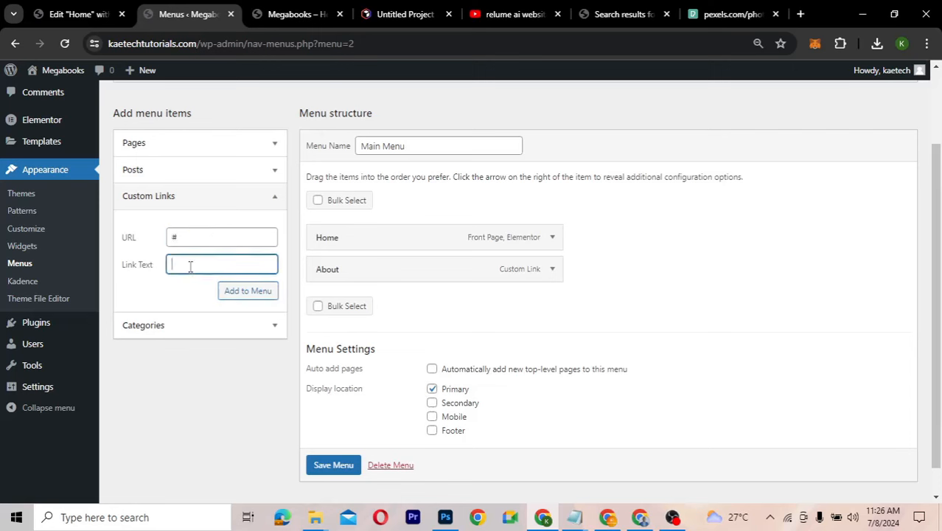
pyautogui.write('Services')
pyautogui.click(231, 292)
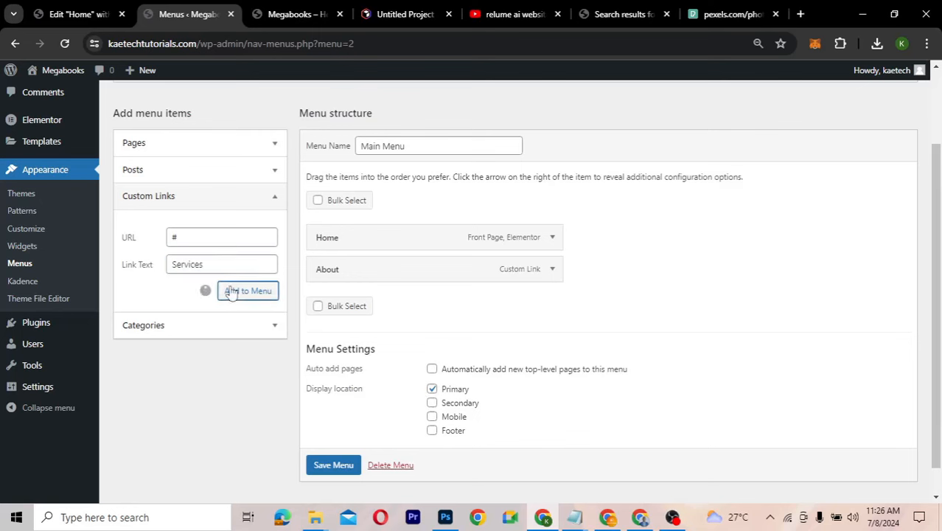
# Add a custom link labelled Contact with the URL # to the Main Menu
pyautogui.click(196, 236)
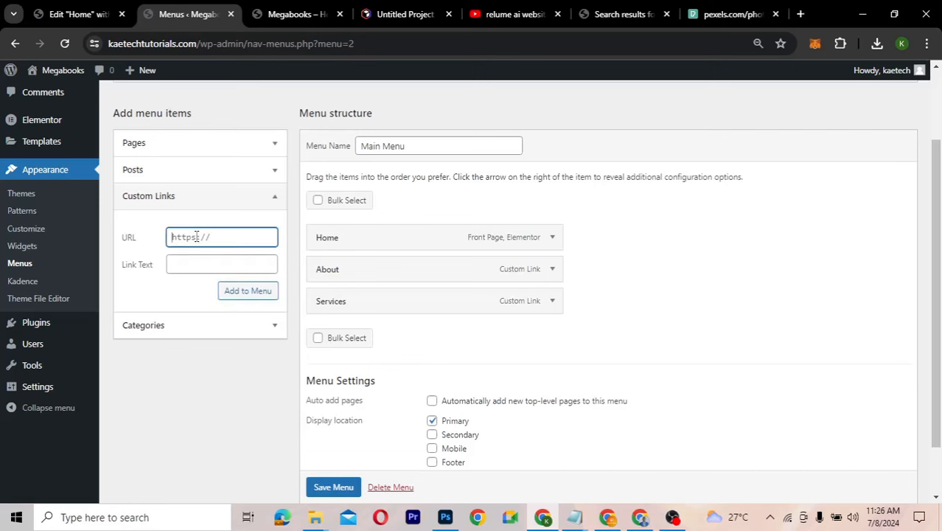
pyautogui.write('#')
pyautogui.click(191, 263)
pyautogui.write('C')
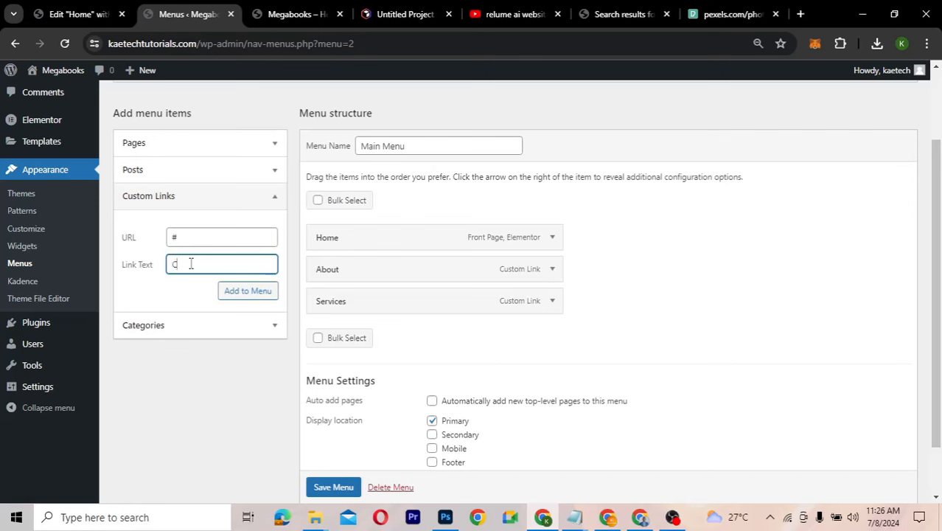
pyautogui.write('ontact')
pyautogui.click(241, 292)
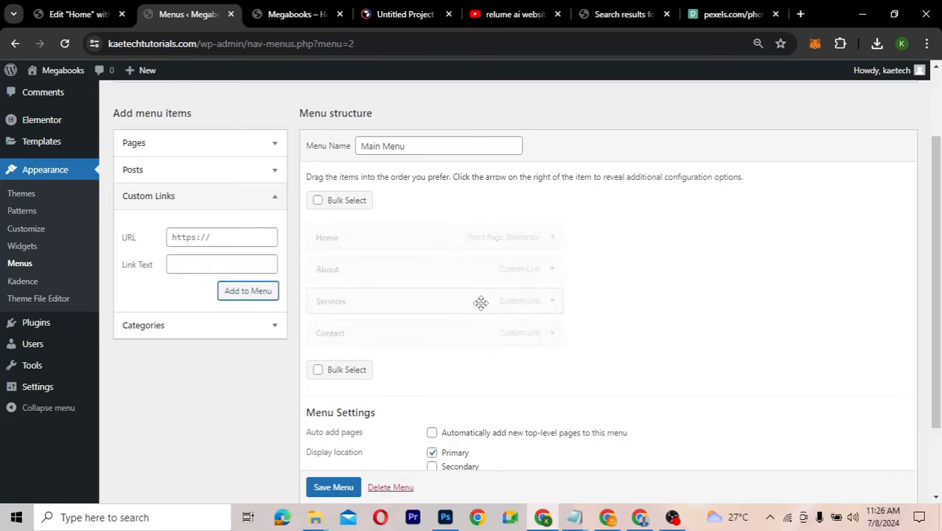
# Check the header navigation in the Relume wireframe and add a custom link labelled More with the URL # to the WordPress menu
pyautogui.click(391, 16)
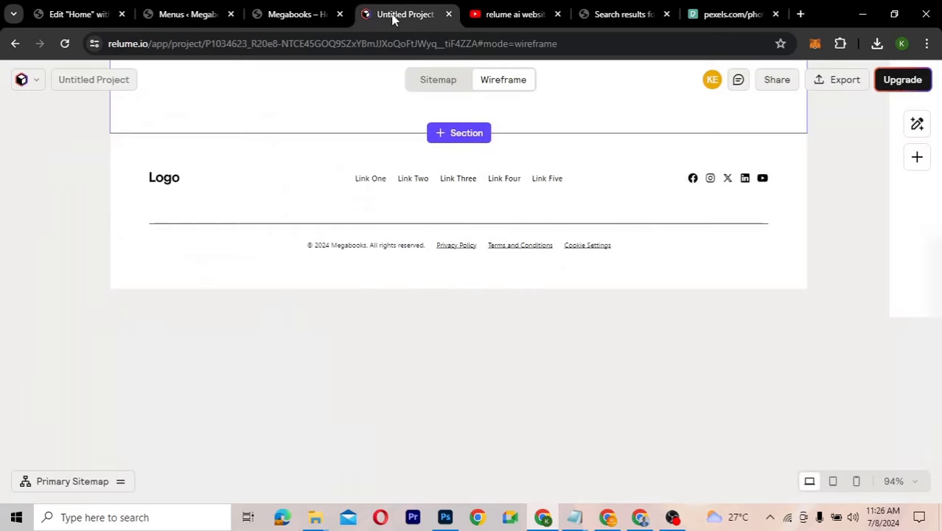
pyautogui.scroll(10, 350, 173)
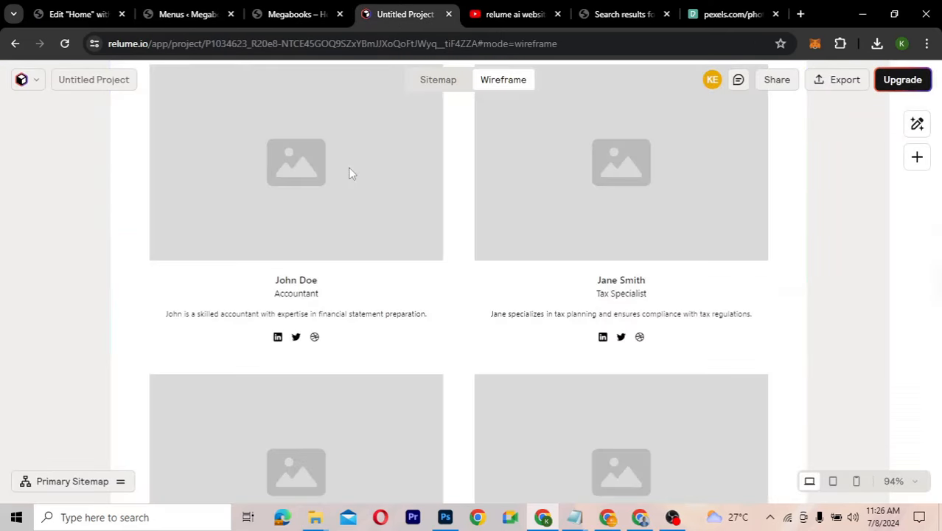
pyautogui.scroll(10, 349, 173)
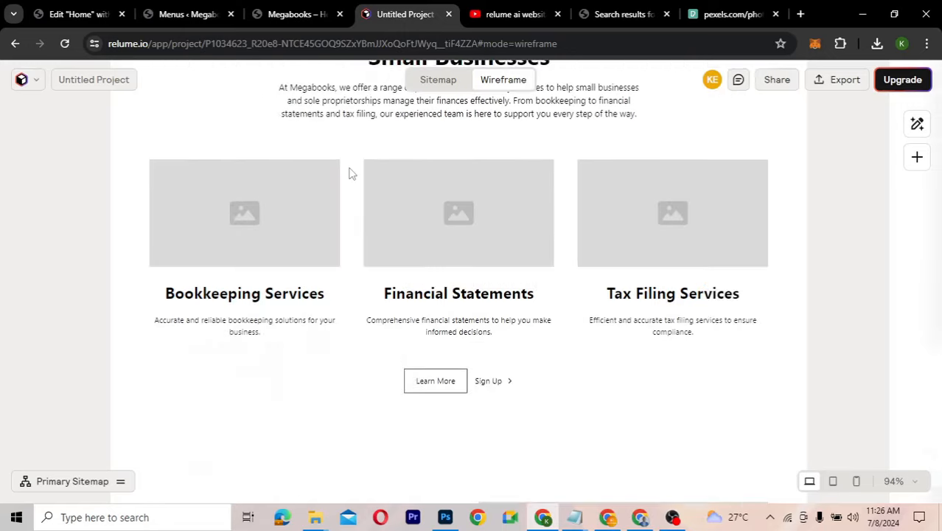
pyautogui.scroll(5, 349, 173)
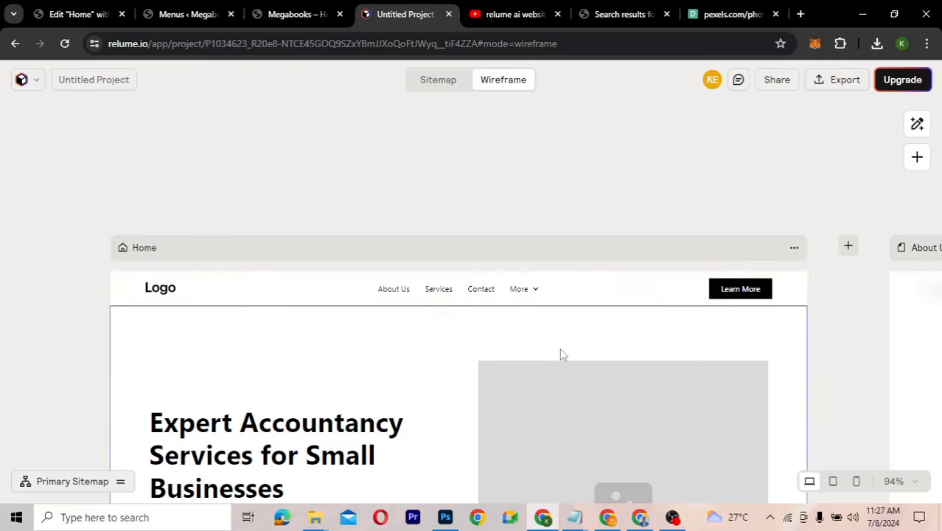
pyautogui.click(193, 15)
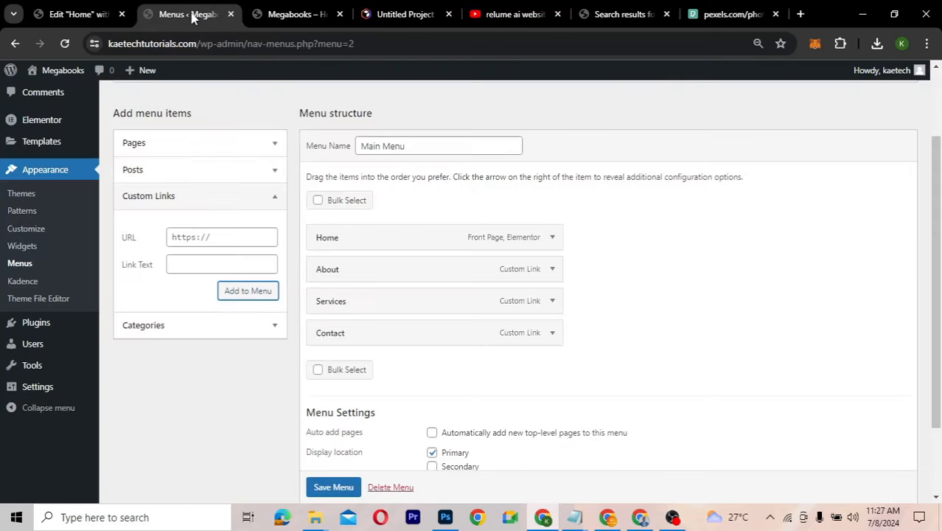
pyautogui.click(203, 243)
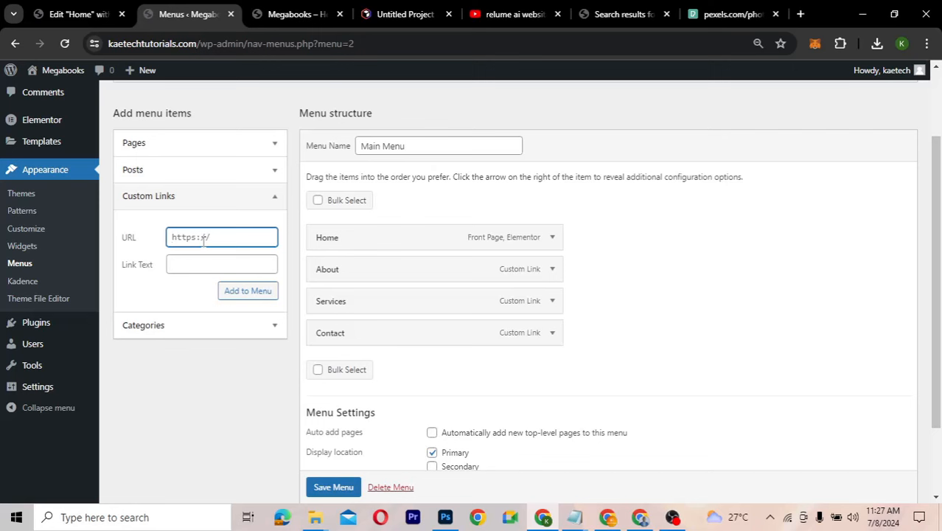
pyautogui.write('#')
pyautogui.click(196, 265)
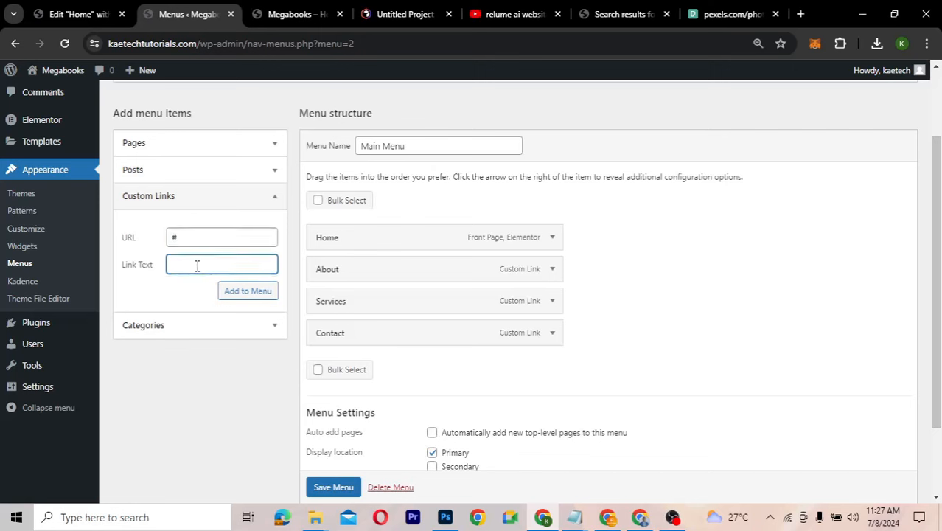
pyautogui.write('More')
pyautogui.click(248, 295)
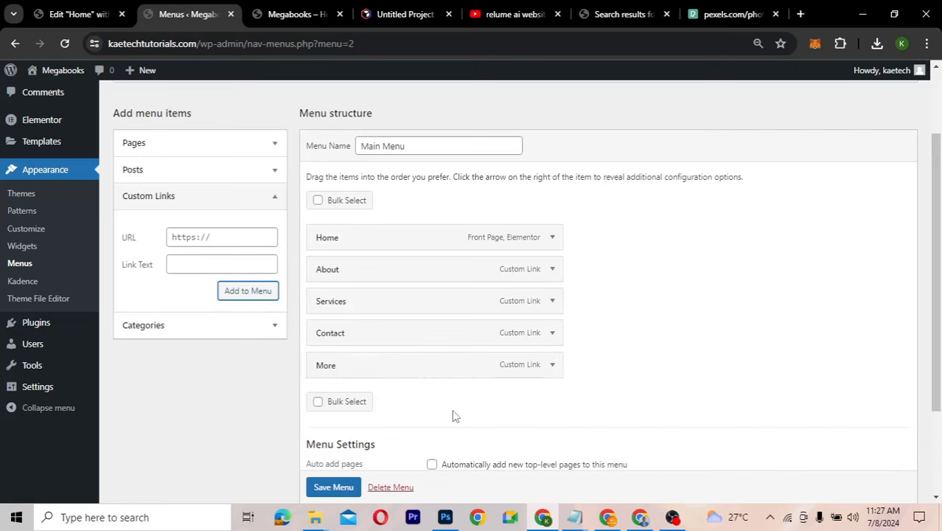
# Add a custom link labelled Tax with the URL # to the Main Menu
pyautogui.click(210, 235)
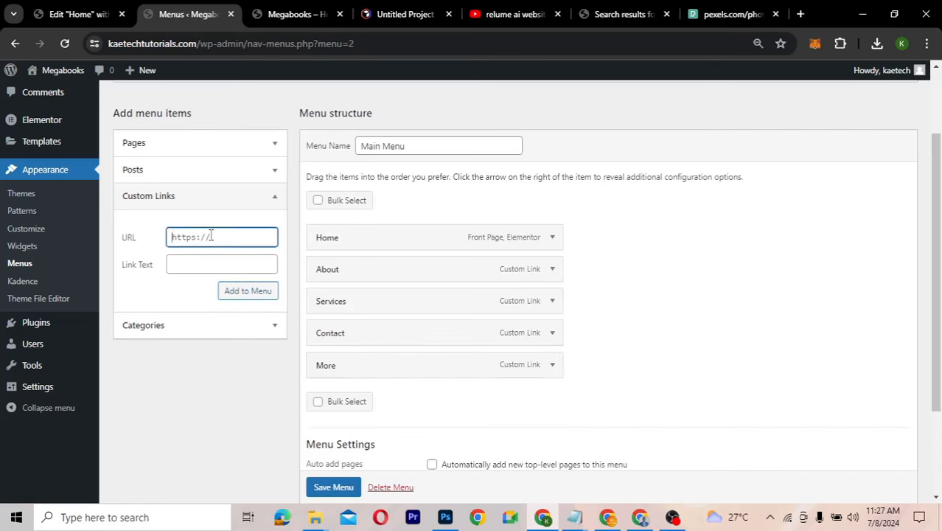
pyautogui.write('#')
pyautogui.click(212, 266)
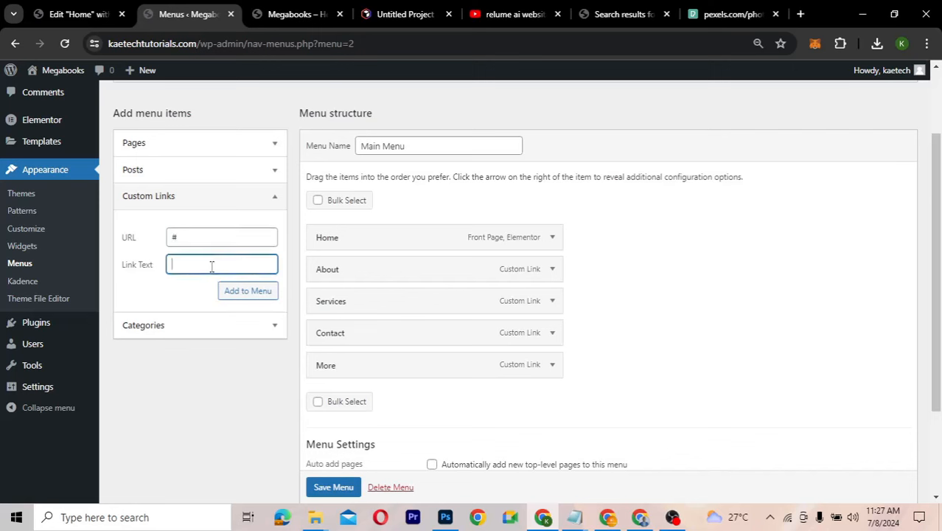
pyautogui.write('Tax')
pyautogui.click(247, 298)
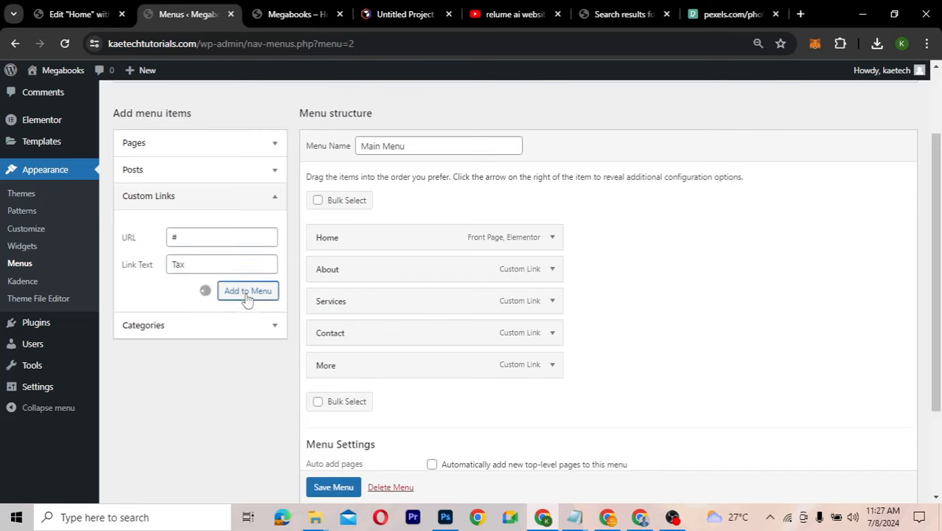
# Check the service names on the live home page and add a custom link labelled Book Keeping with the URL # to the menu
pyautogui.click(272, 16)
pyautogui.scroll(-12, 395, 268)
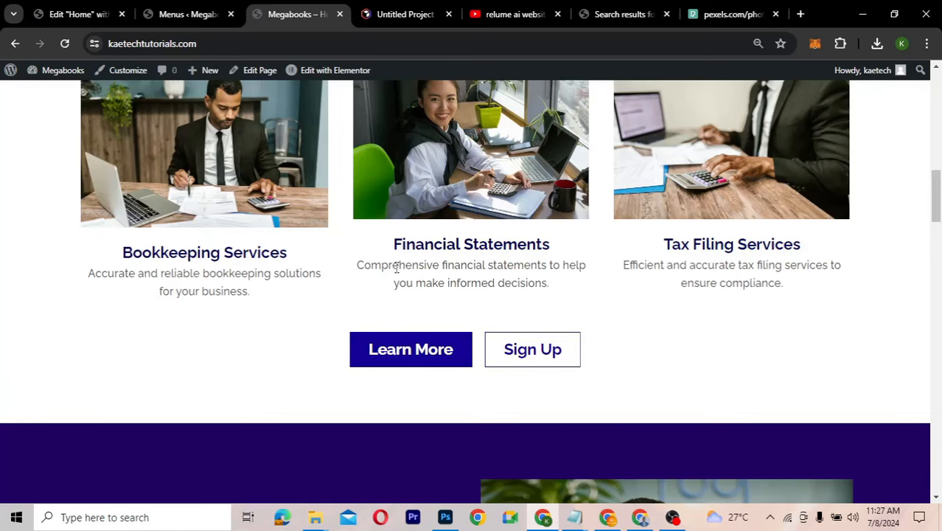
pyautogui.click(82, 16)
pyautogui.click(165, 17)
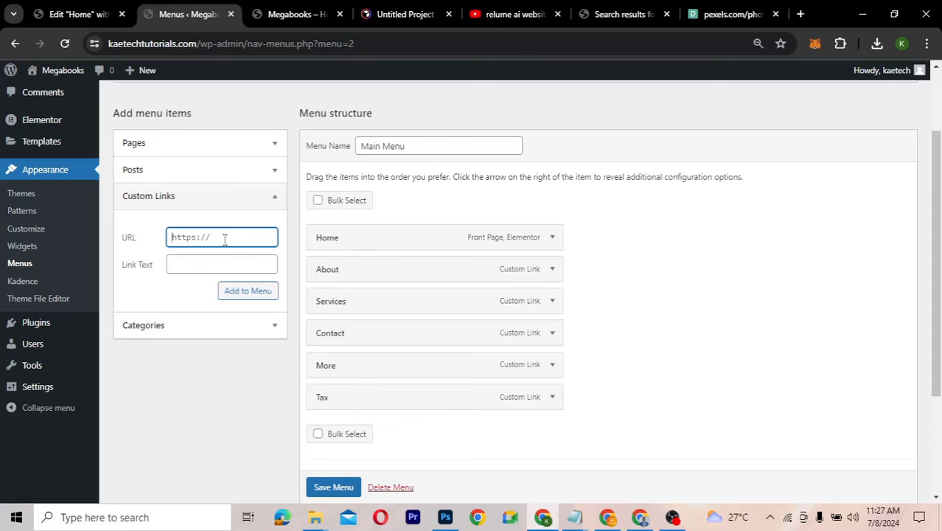
pyautogui.write('#')
pyautogui.click(214, 263)
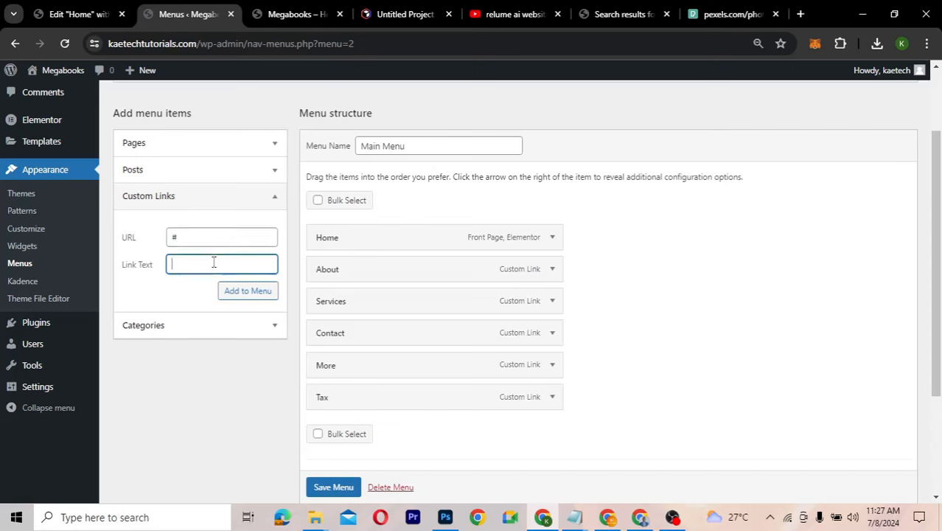
pyautogui.write('b')
pyautogui.press('BackSpace')
pyautogui.write('Book Keeping')
pyautogui.click(236, 292)
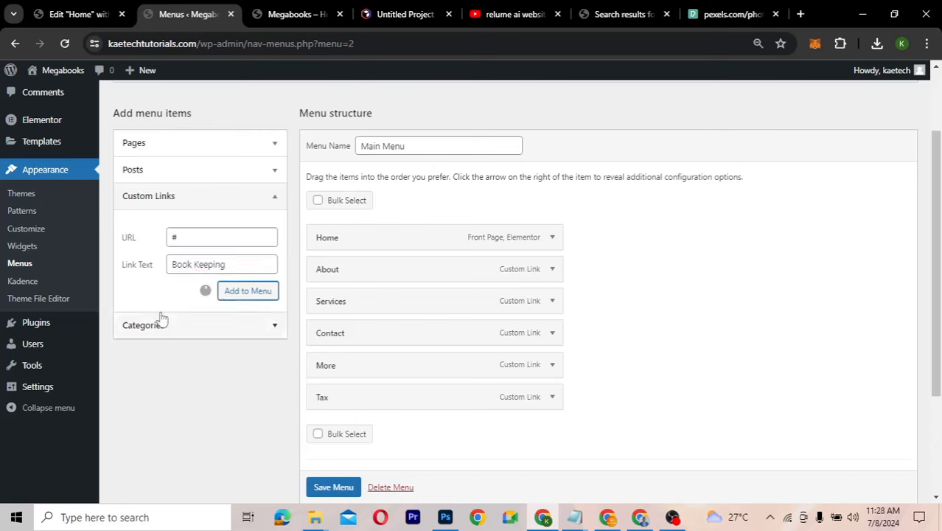
# Add a custom link labelled Financial Statement with the URL # to the Main Menu
pyautogui.click(183, 237)
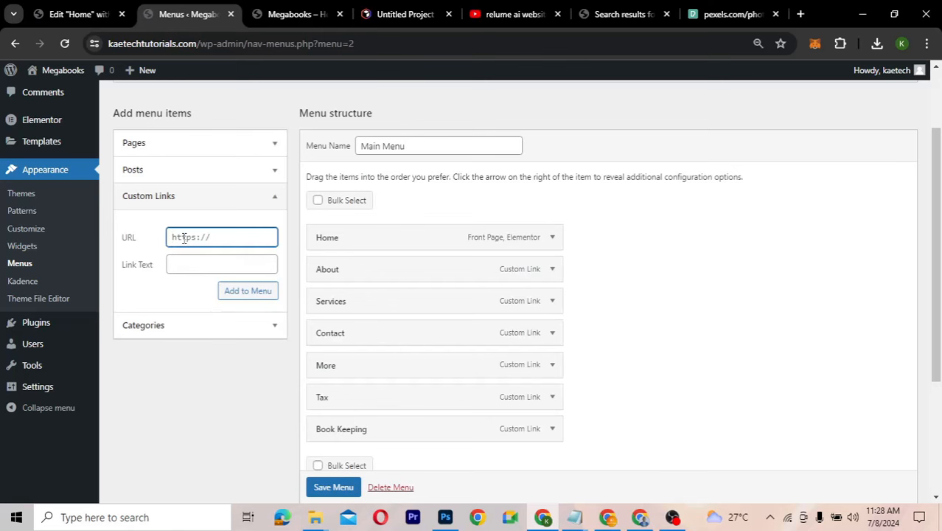
pyautogui.write('#')
pyautogui.click(242, 293)
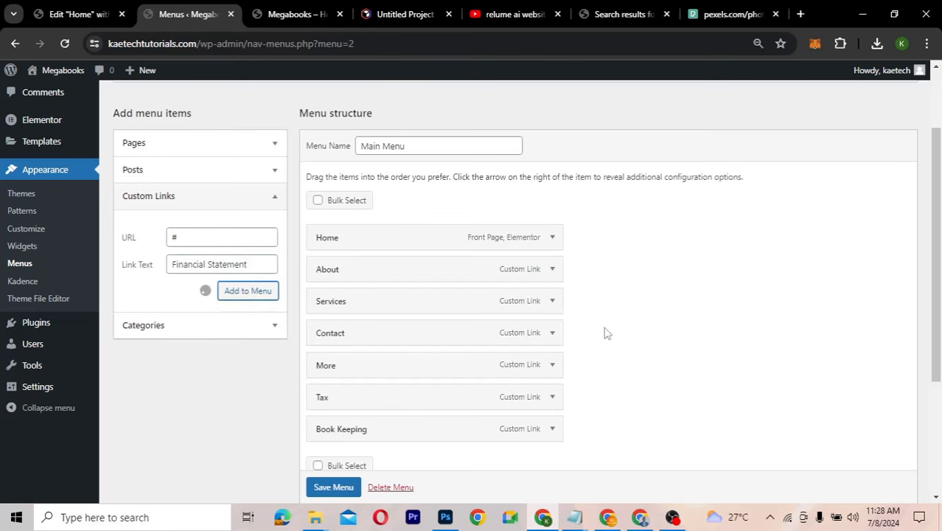
pyautogui.scroll(-3, 604, 333)
pyautogui.scroll(1, 605, 333)
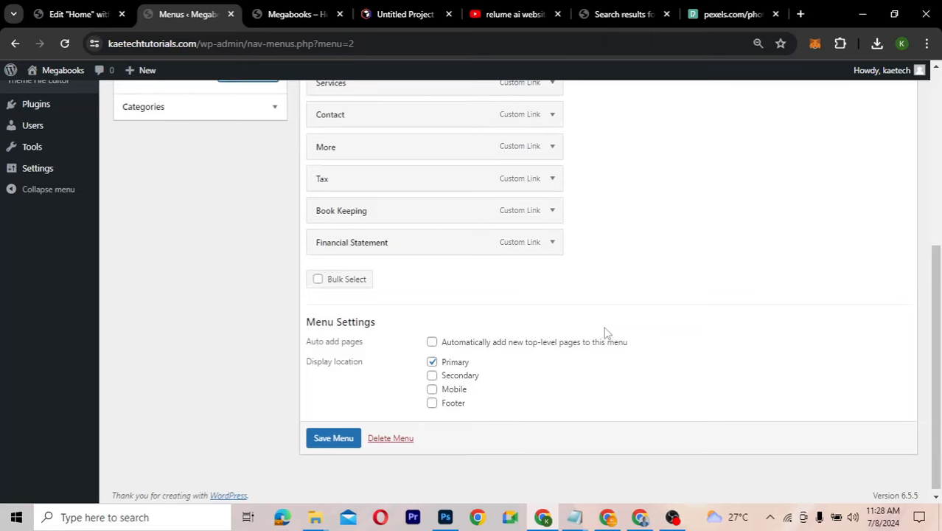
# Nest Tax, Book Keeping and Financial Statement as sub-items under More and save the Main Menu
pyautogui.scroll(2, 618, 270)
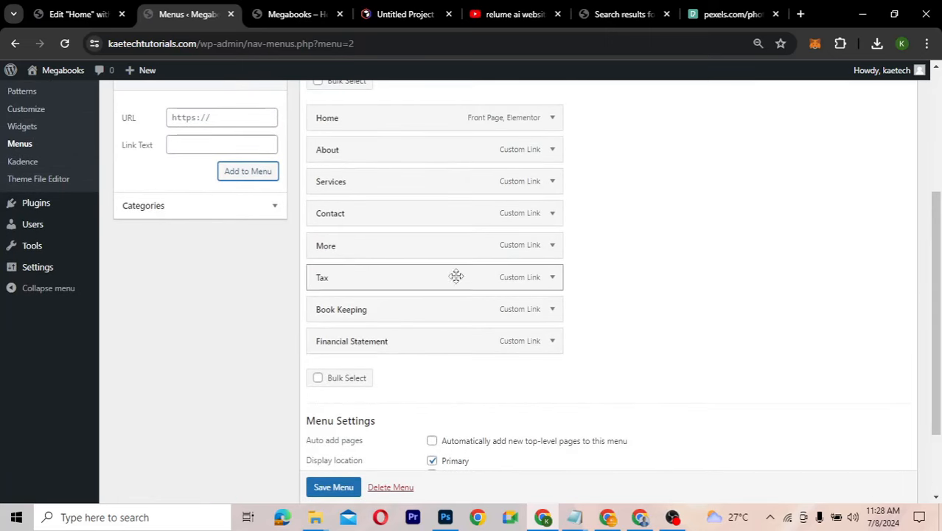
pyautogui.moveTo(455, 281); pyautogui.dragTo(480, 283)
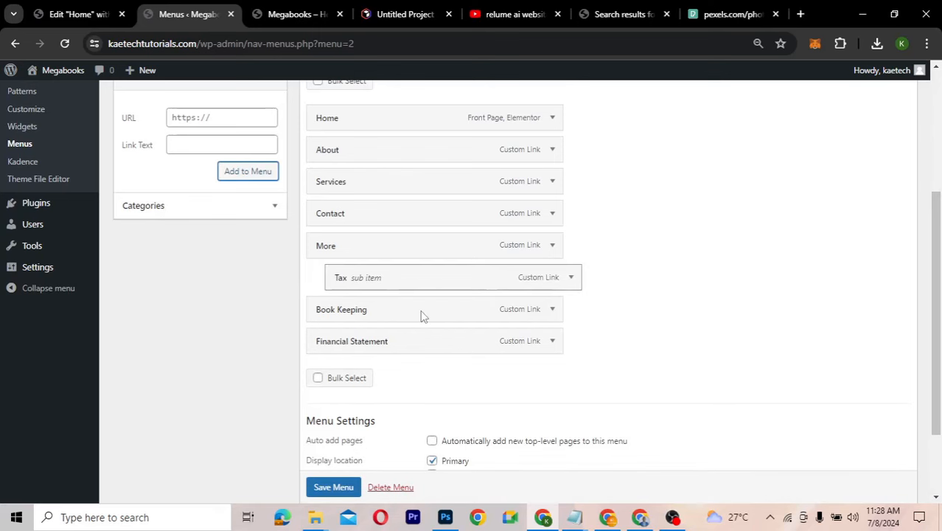
pyautogui.moveTo(420, 309); pyautogui.dragTo(444, 343)
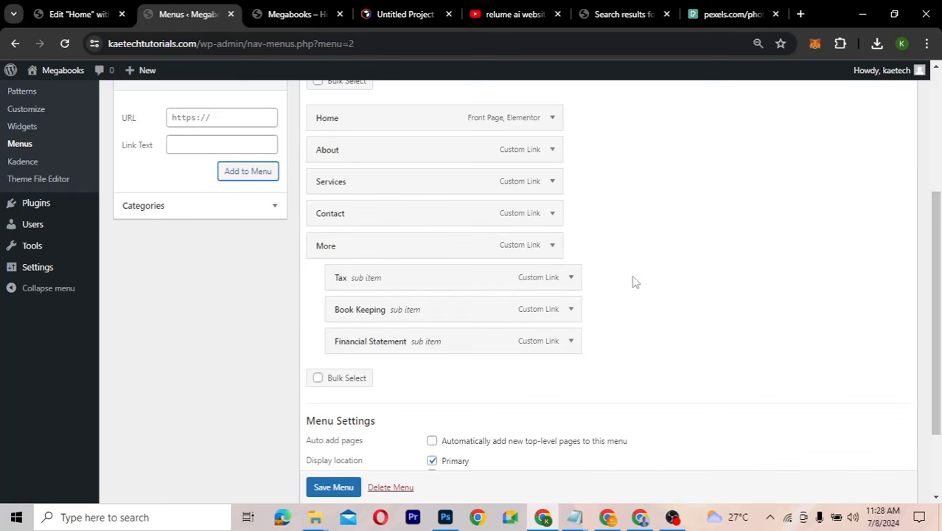
pyautogui.scroll(2, 633, 282)
pyautogui.scroll(-3, 631, 278)
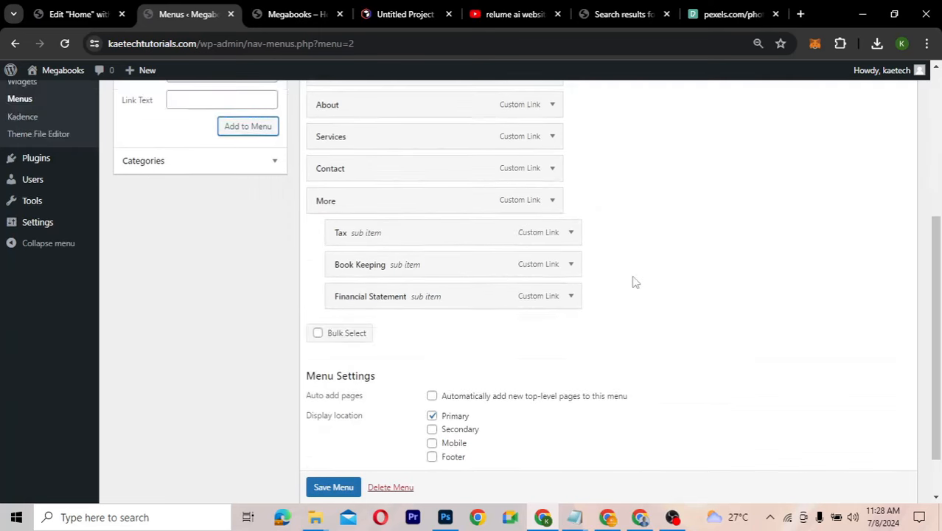
pyautogui.click(326, 434)
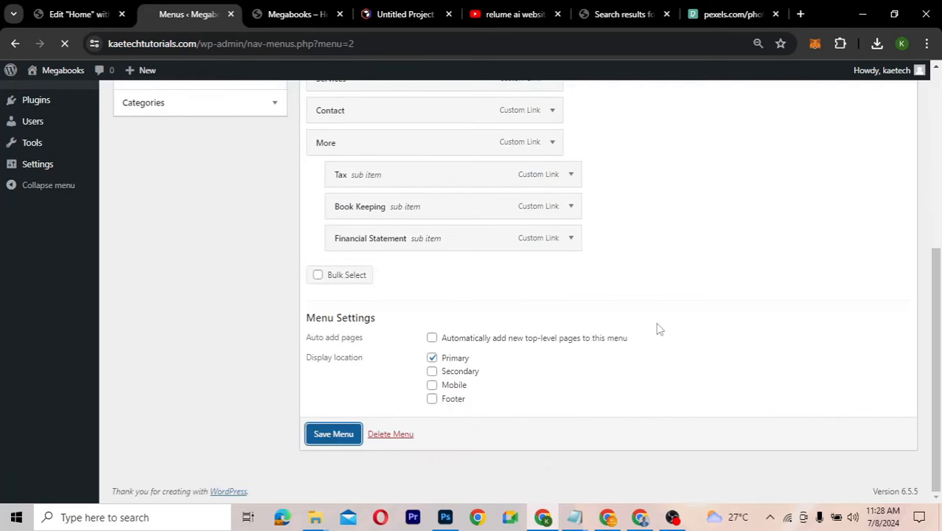
pyautogui.scroll(2, 659, 330)
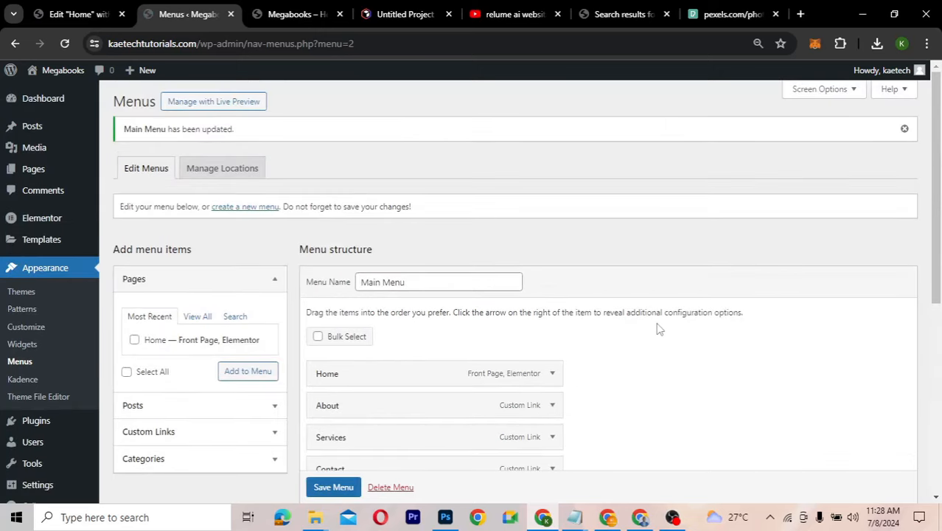
pyautogui.scroll(-1, 659, 330)
pyautogui.scroll(-1, 659, 330)
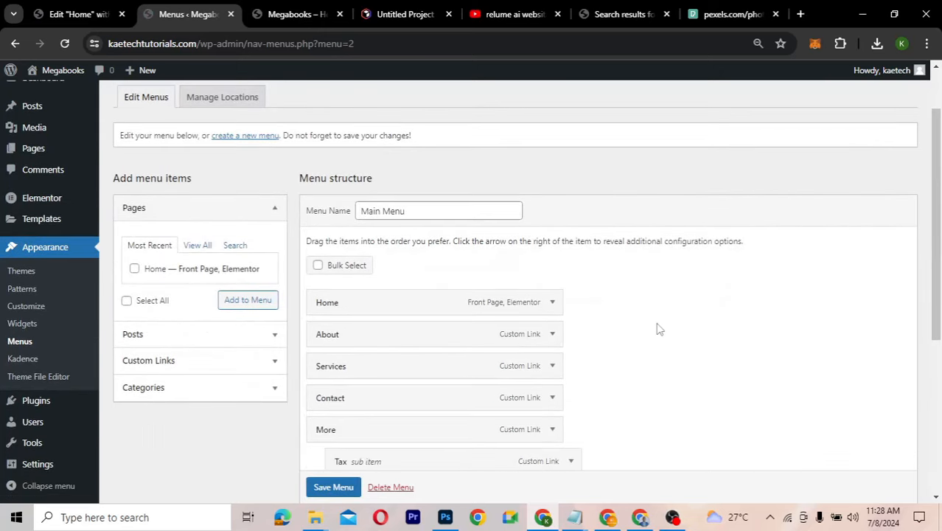
# Create a new menu named Quick Links with Footer as its display location
pyautogui.scroll(2, 659, 329)
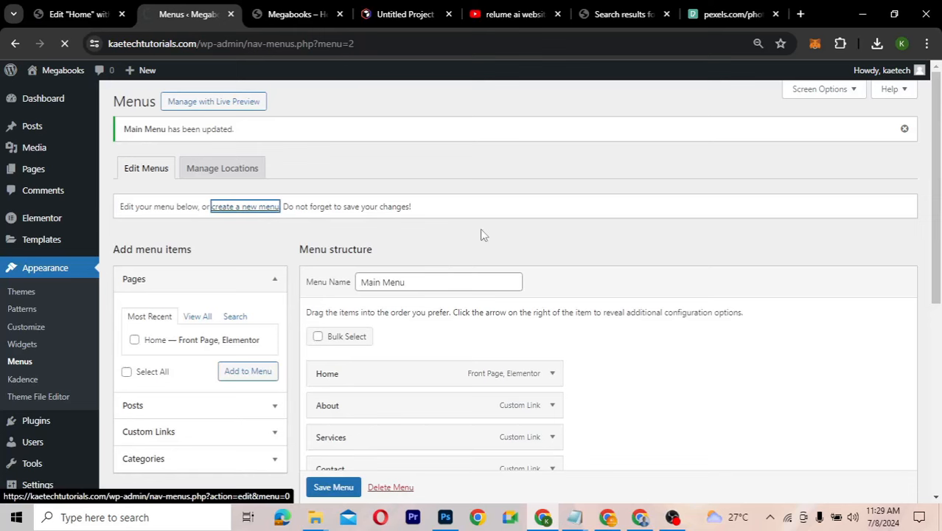
pyautogui.click(244, 207)
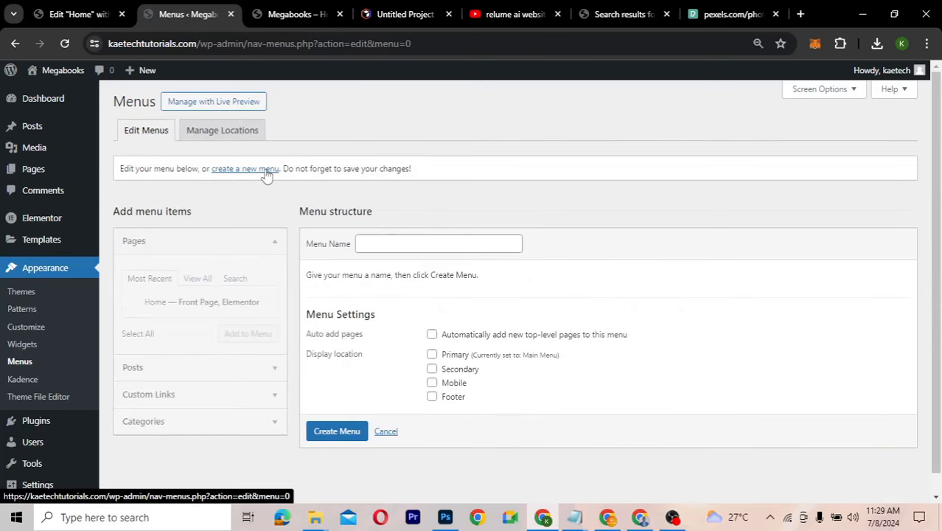
pyautogui.click(418, 244)
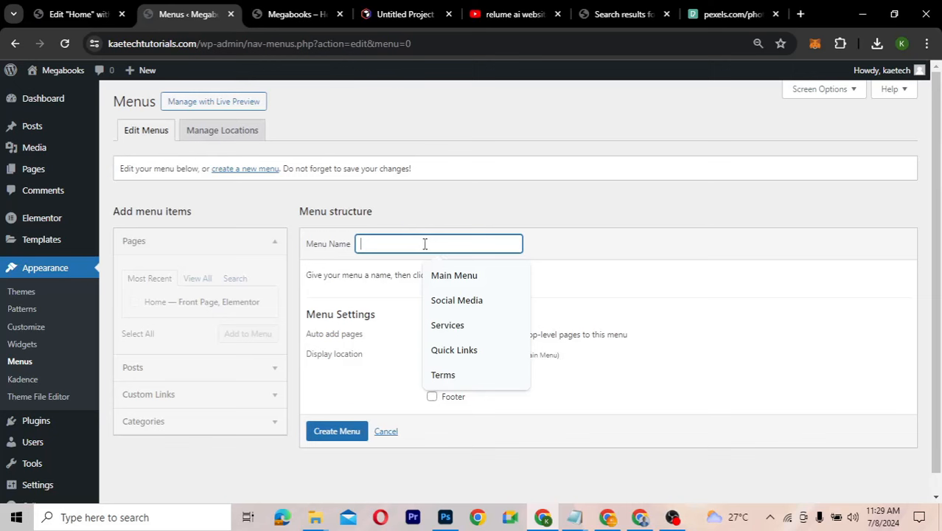
pyautogui.click(471, 349)
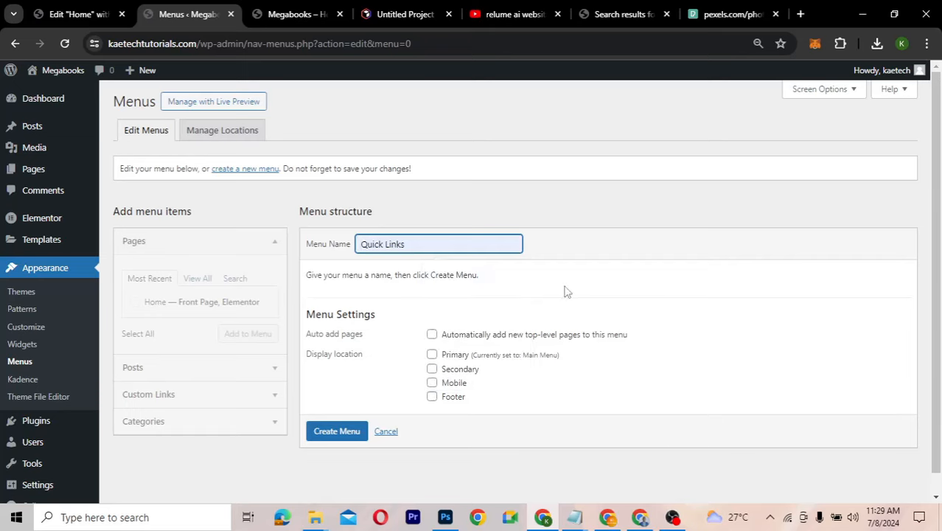
pyautogui.scroll(-1, 564, 291)
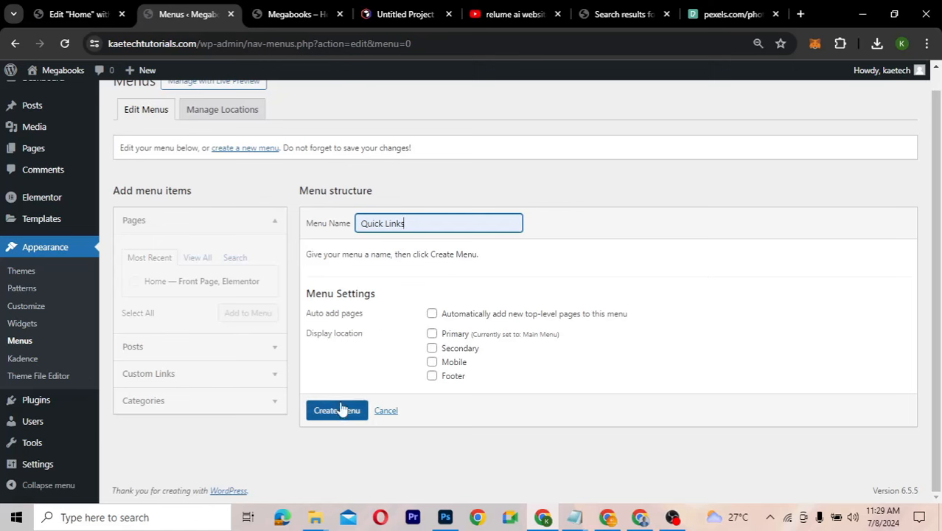
pyautogui.click(432, 377)
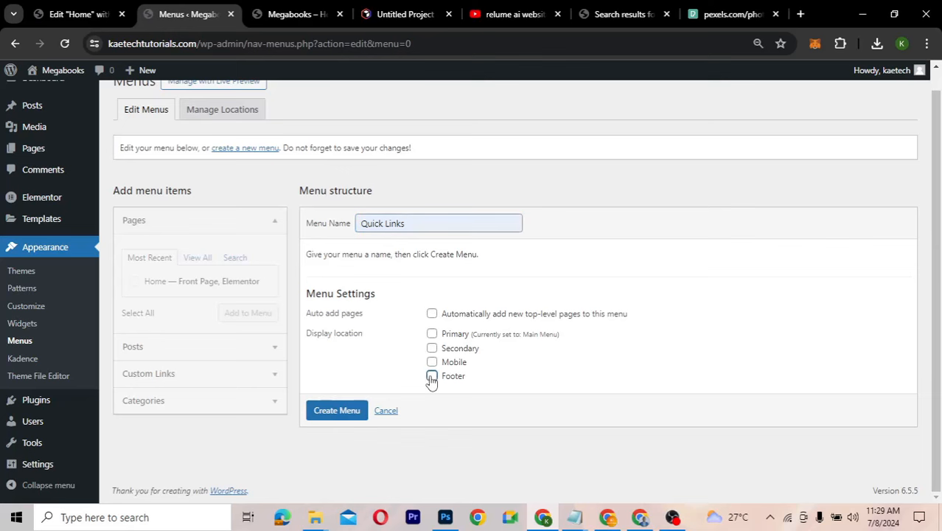
pyautogui.click(341, 416)
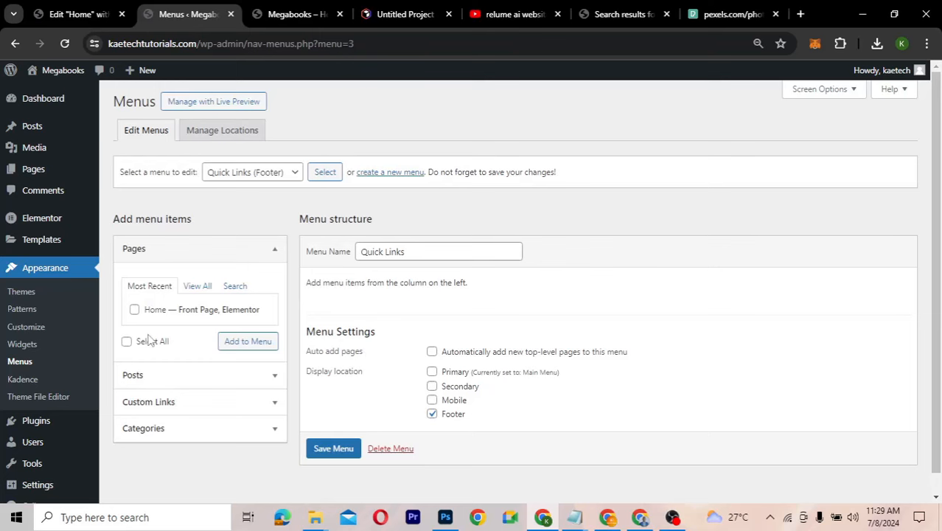
# Add a custom link labelled About with the URL # to the Quick Links menu
pyautogui.scroll(-1, 148, 339)
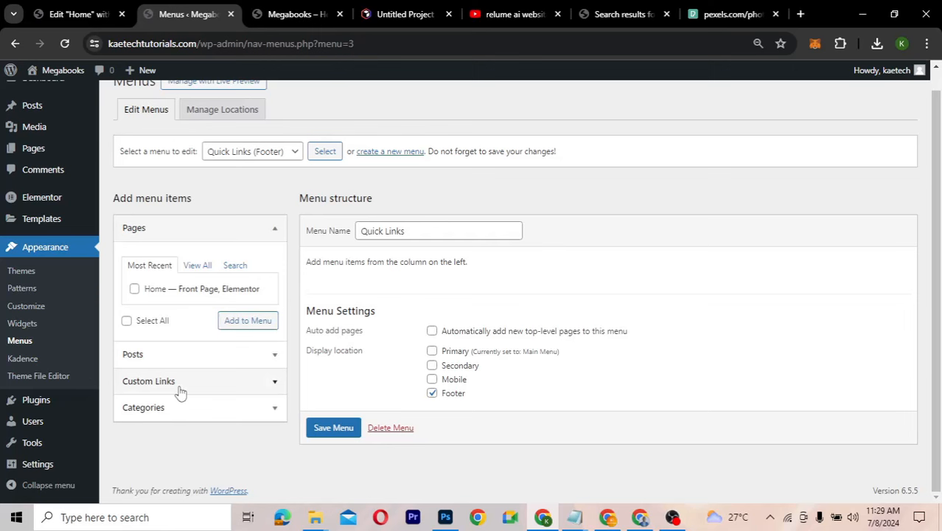
pyautogui.click(179, 388)
pyautogui.click(198, 322)
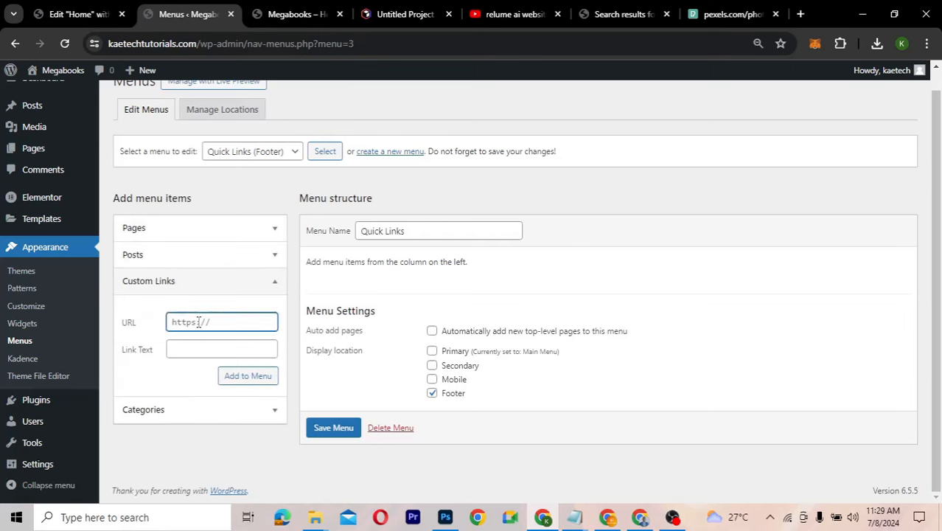
pyautogui.write('#')
pyautogui.click(195, 347)
pyautogui.write('A')
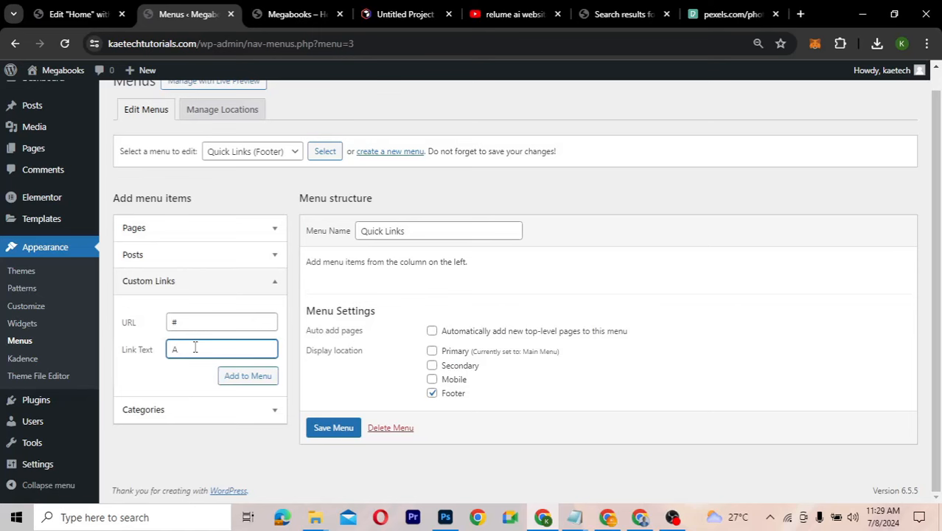
pyautogui.write('bout')
pyautogui.click(231, 377)
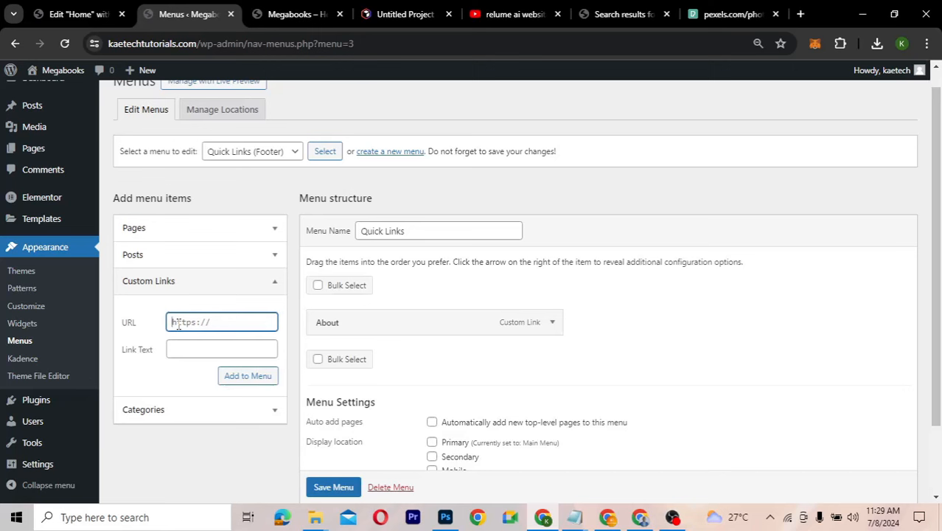
# Add a custom link labelled Services with the URL # to the Quick Links menu
pyautogui.write('#s')
pyautogui.click(196, 351)
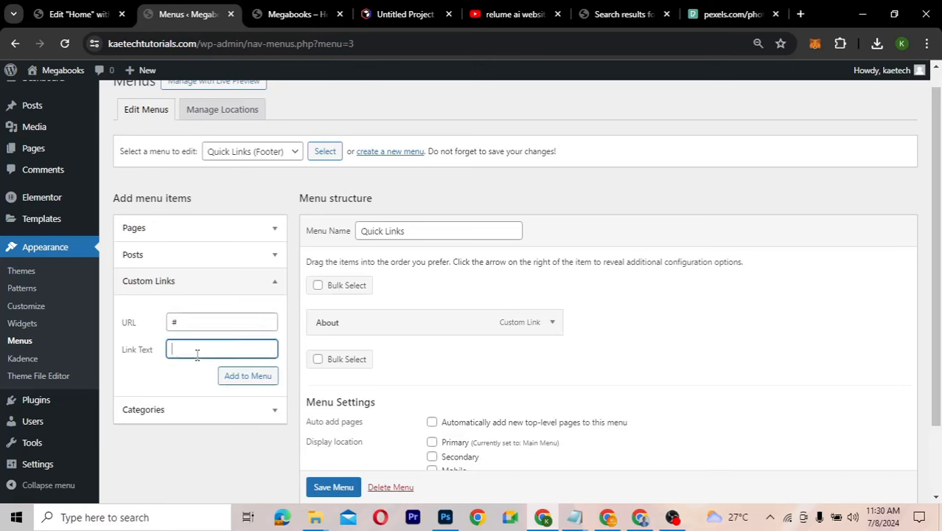
pyautogui.write('Services')
pyautogui.press('Return')
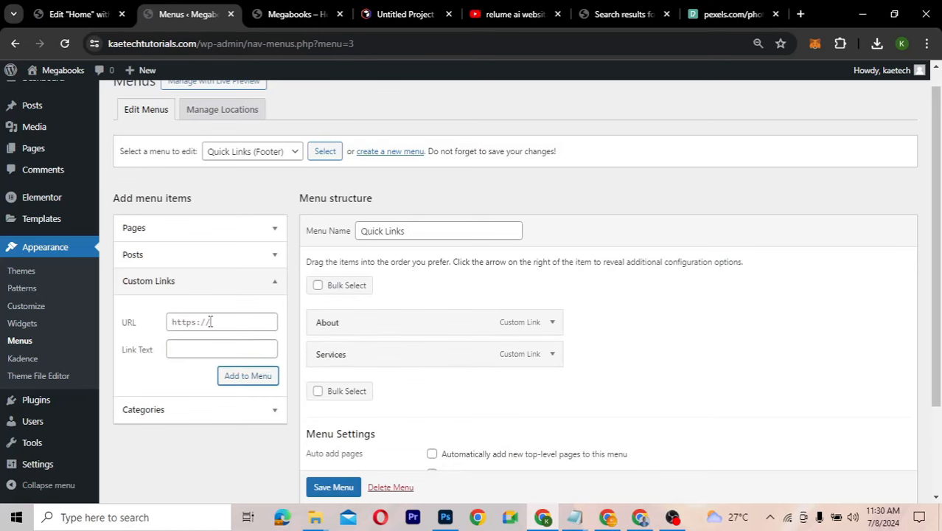
# Add a custom link labelled Contact with the URL # to the Quick Links menu and save the menu
pyautogui.click(210, 321)
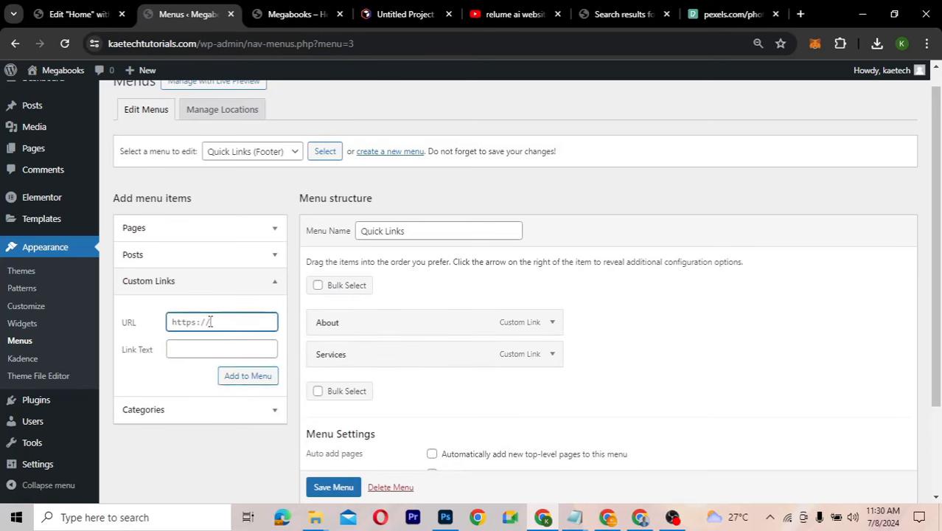
pyautogui.write('#')
pyautogui.click(201, 352)
pyautogui.write('Contact')
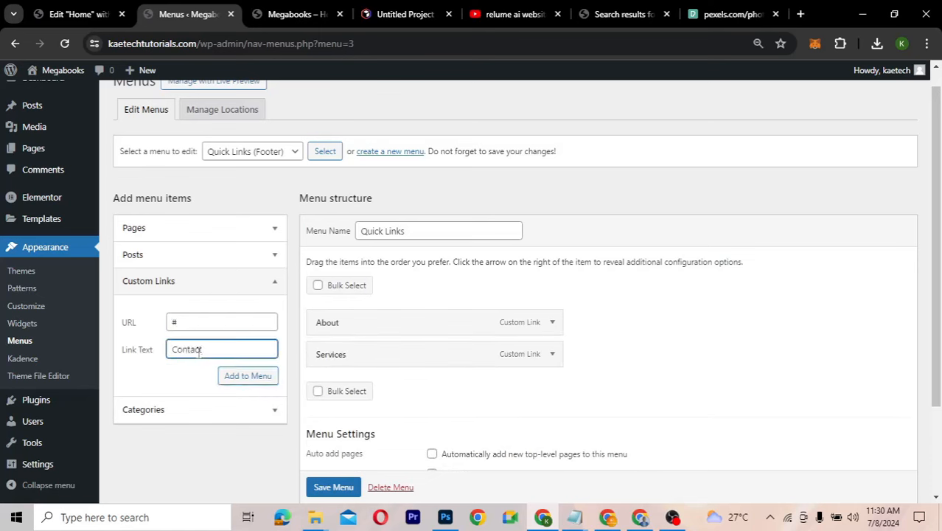
pyautogui.click(245, 377)
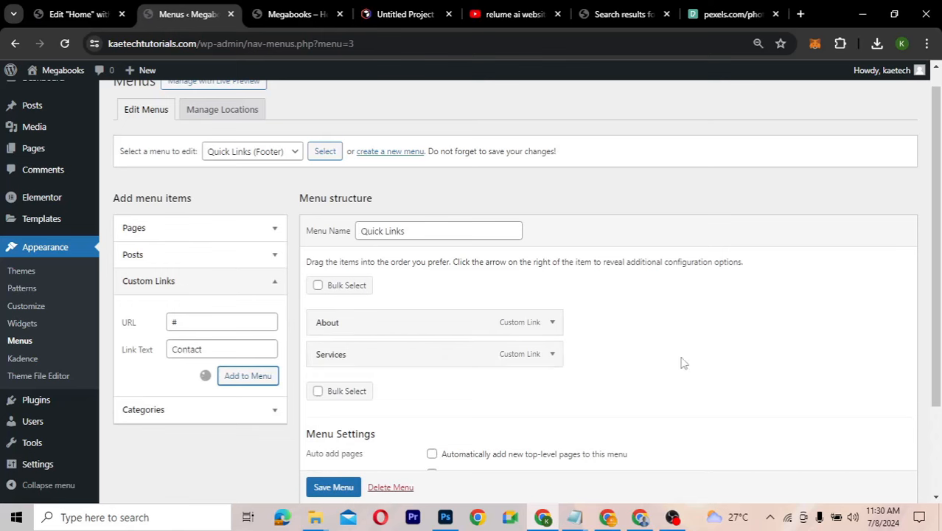
pyautogui.scroll(-2, 589, 336)
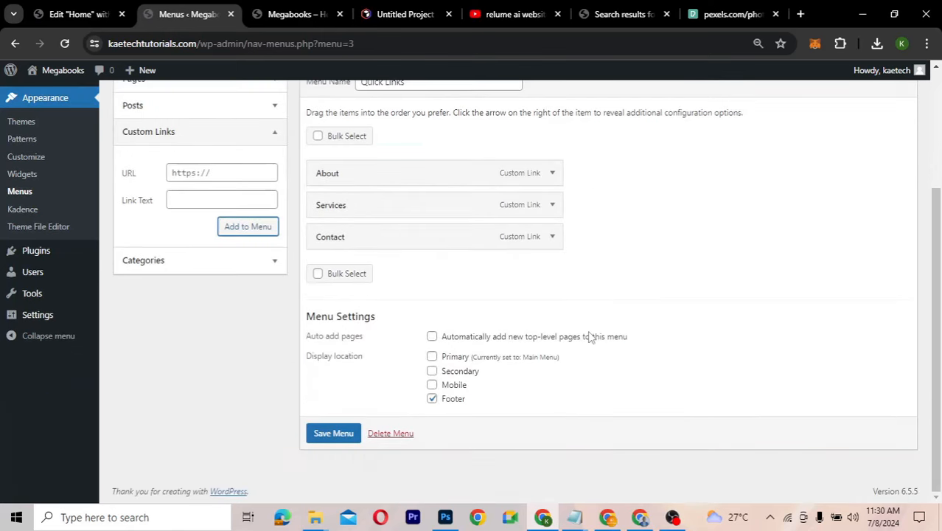
pyautogui.click(349, 434)
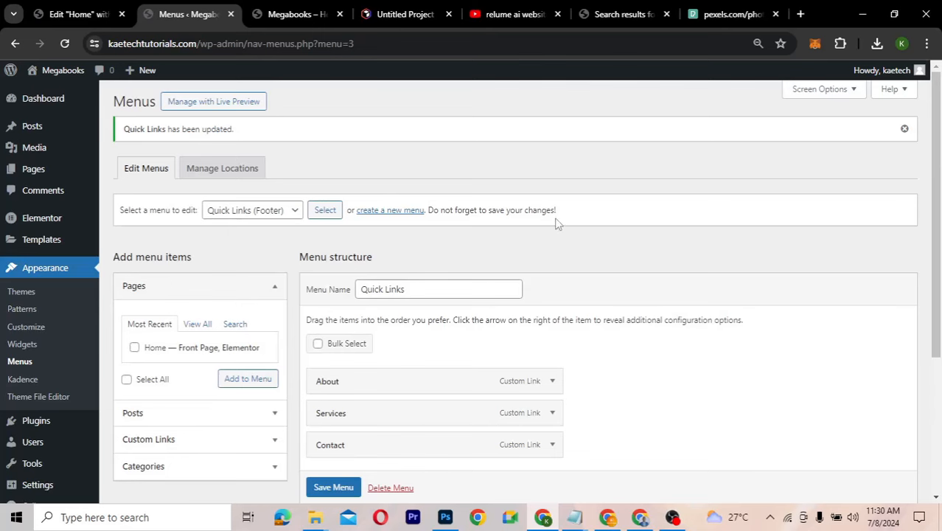
# Reload the live home page and check the header navigation, including the More submenu
pyautogui.click(295, 14)
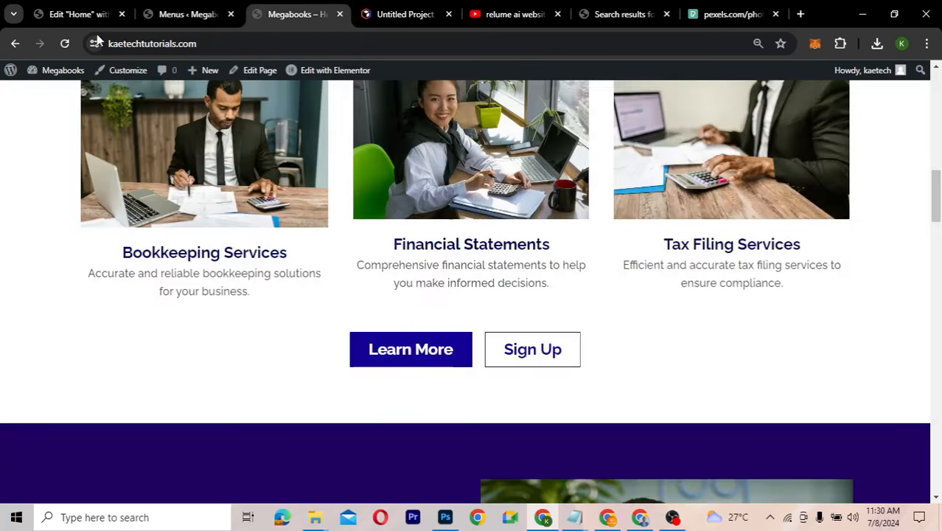
pyautogui.scroll(3, 103, 118)
pyautogui.scroll(5, 103, 120)
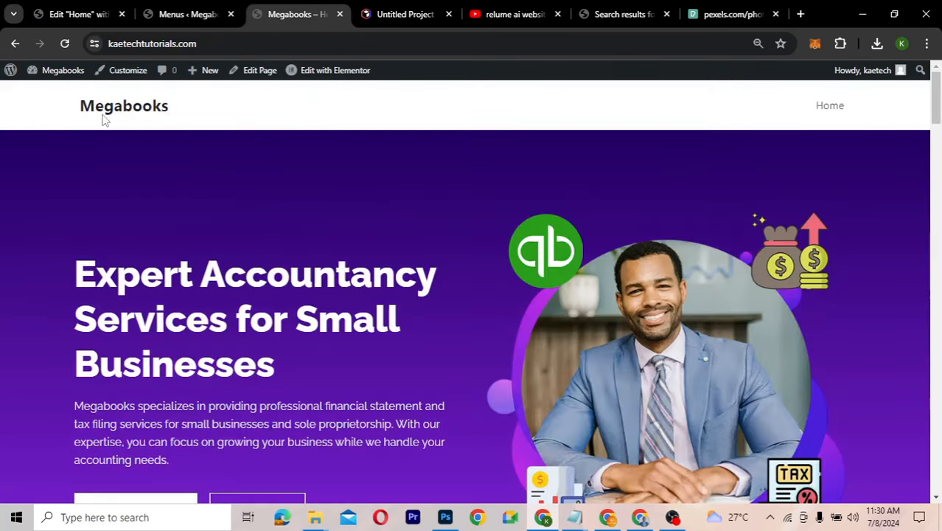
pyautogui.click(65, 44)
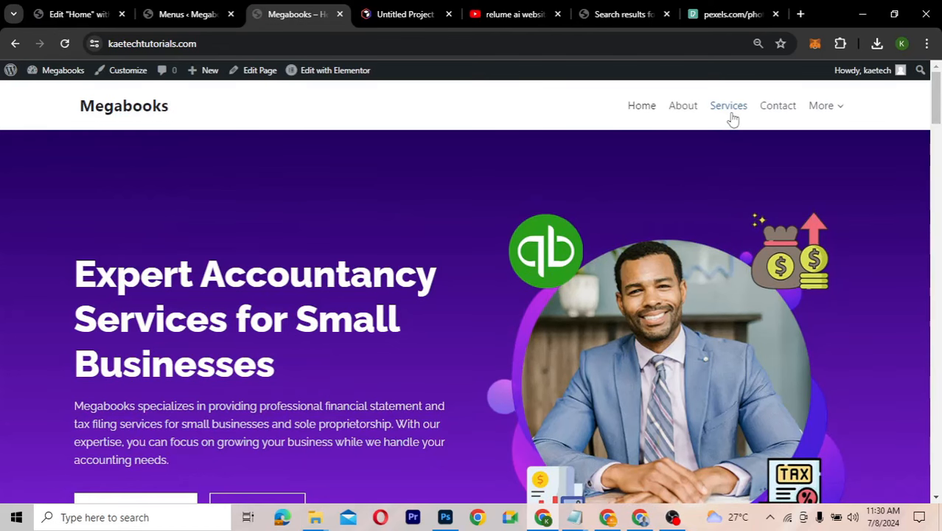
pyautogui.moveTo(833, 110)
pyautogui.scroll(-3, 467, 197)
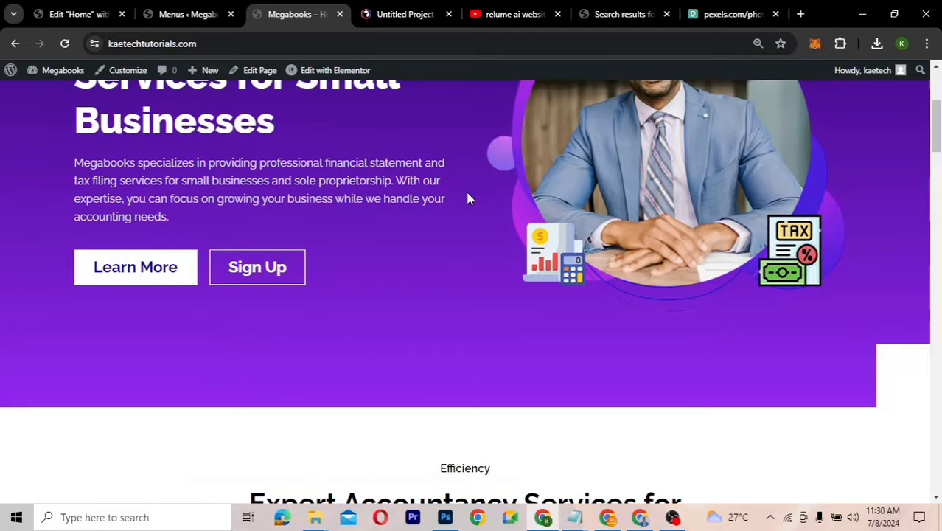
pyautogui.scroll(3, 467, 197)
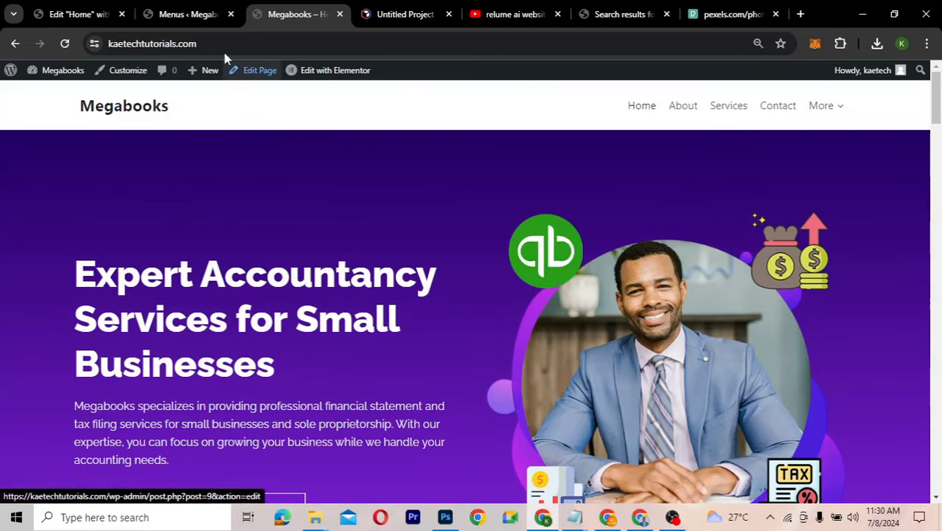
# Open the WordPress theme customizer for the Megabooks site
pyautogui.click(176, 17)
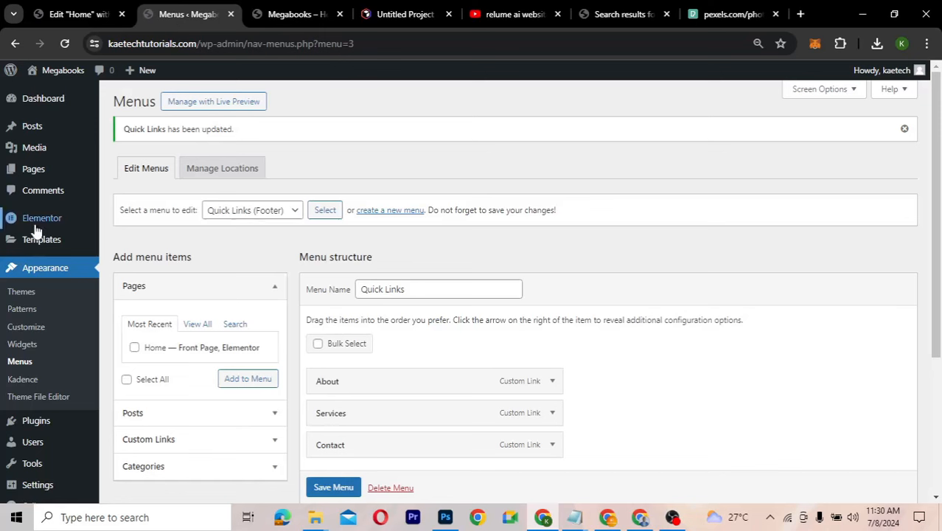
pyautogui.click(24, 334)
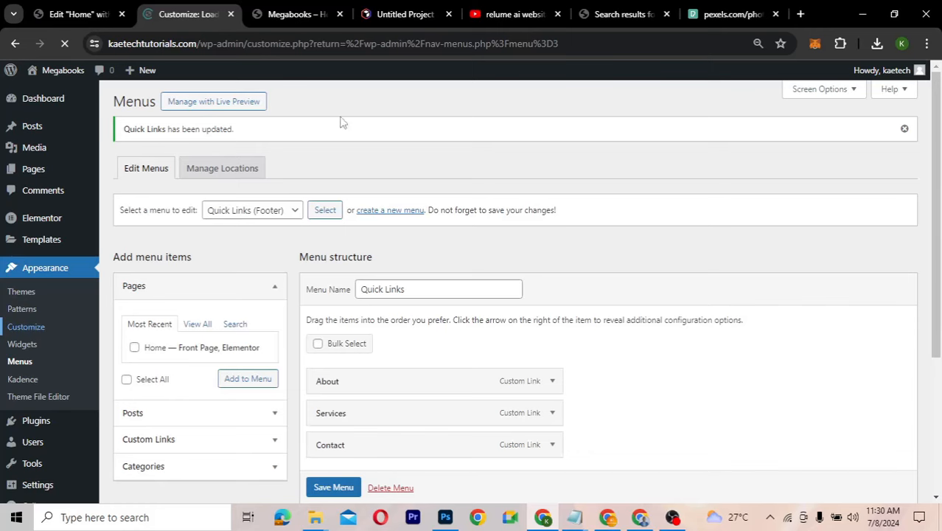
pyautogui.click(298, 15)
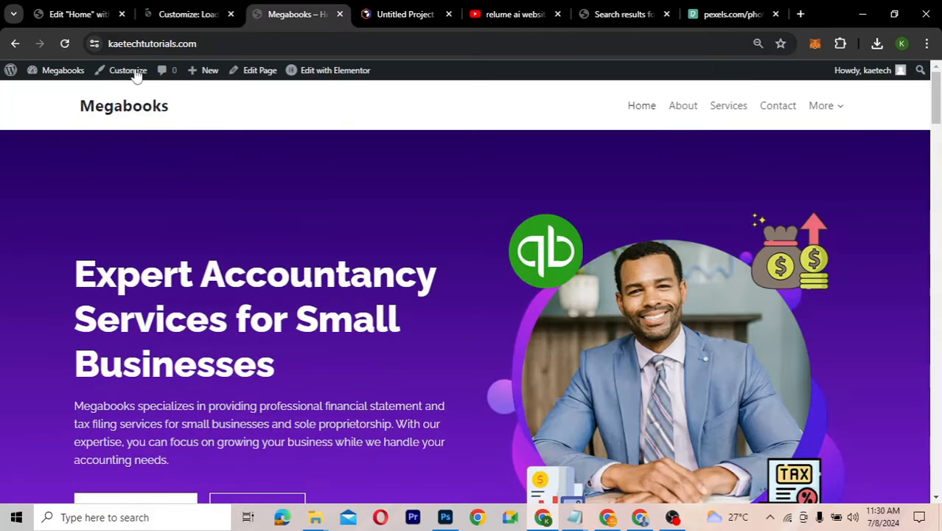
pyautogui.click(127, 74)
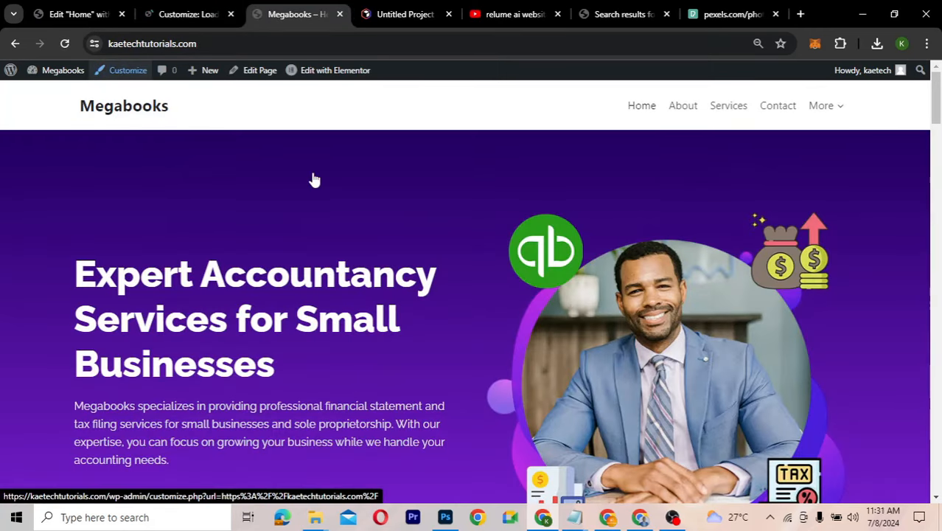
pyautogui.click(190, 14)
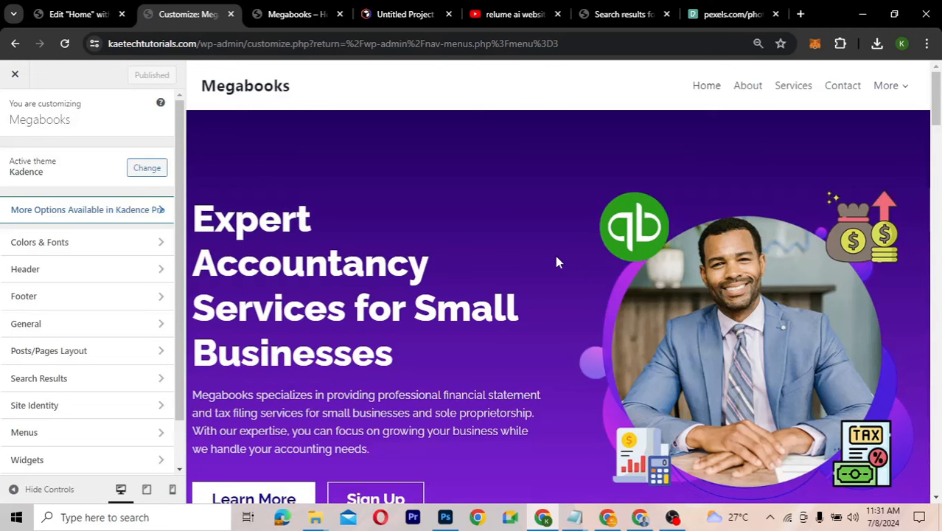
# Set hero-2.png from the media library as the header logo, using the default crop
pyautogui.click(59, 272)
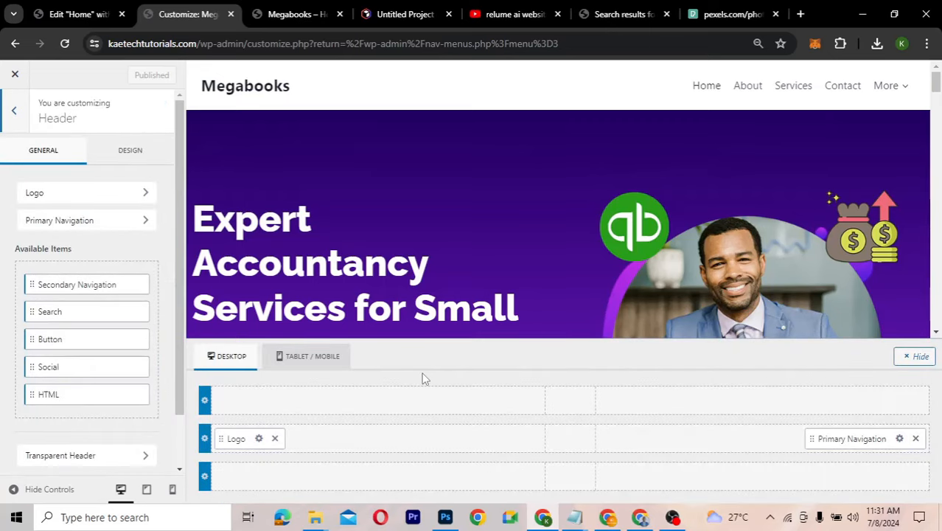
pyautogui.click(259, 438)
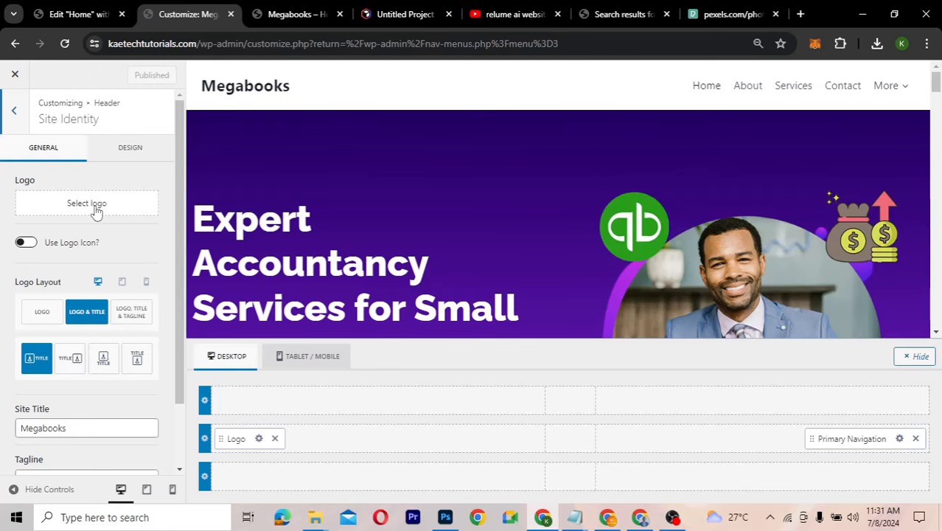
pyautogui.click(96, 212)
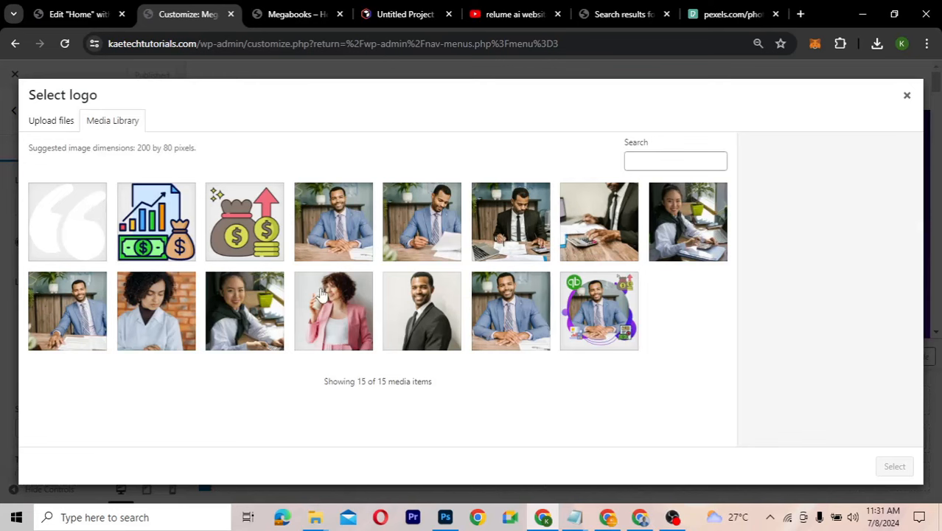
pyautogui.click(597, 331)
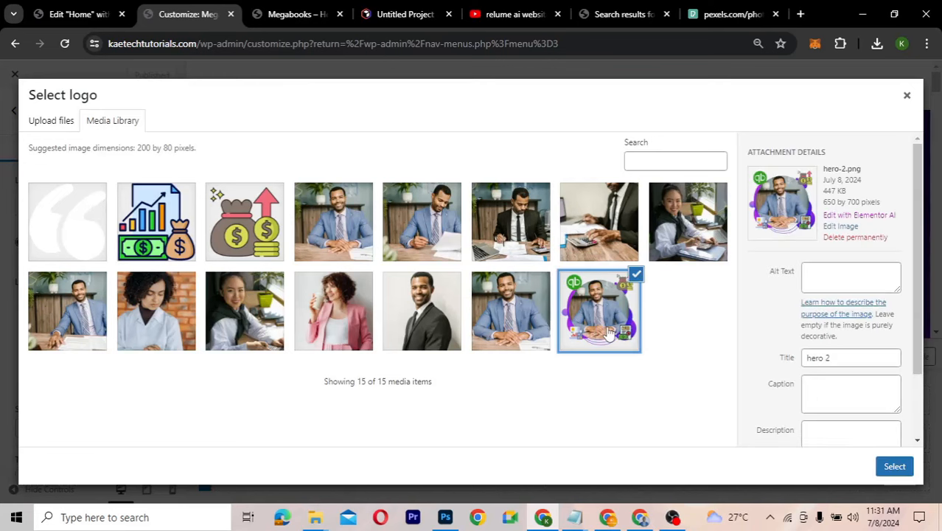
pyautogui.click(901, 472)
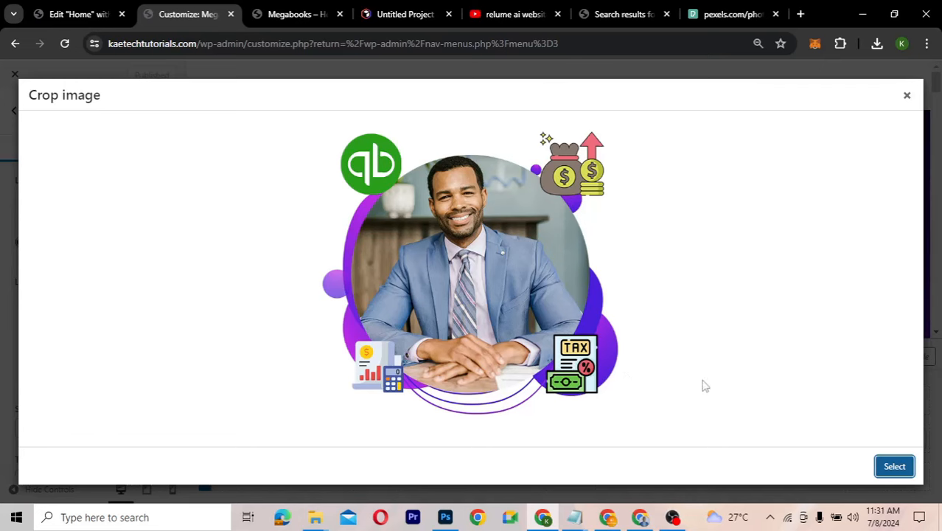
pyautogui.click(894, 466)
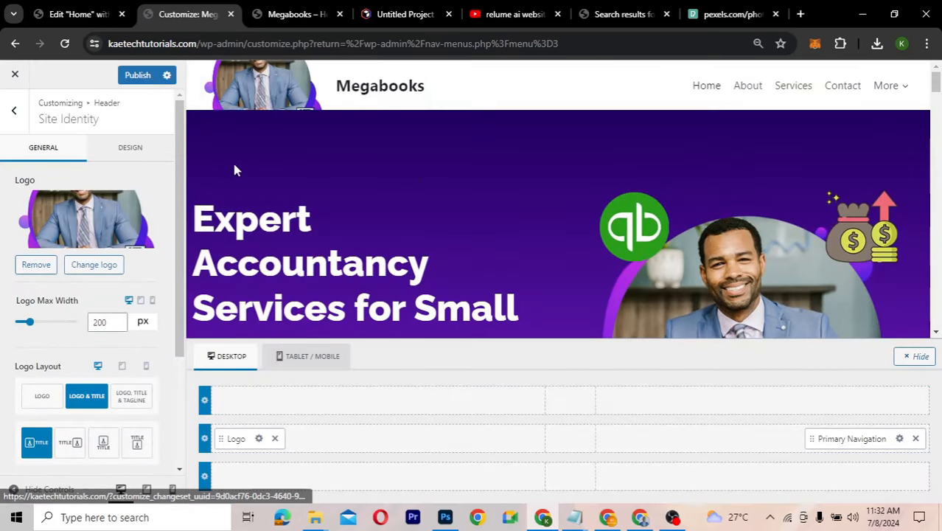
# Set the desktop logo max width to 80 px
pyautogui.click(102, 321)
pyautogui.press('BackSpace')
pyautogui.press('BackSpace')
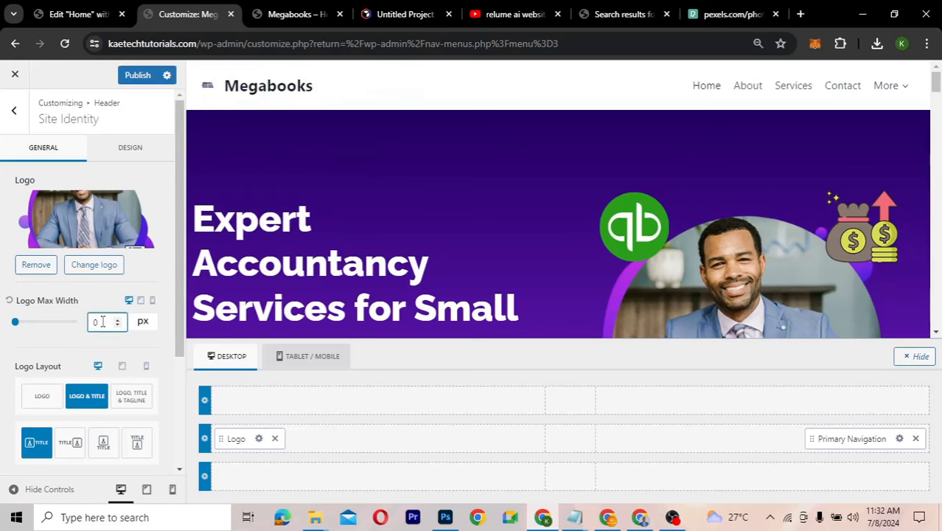
pyautogui.write('8')
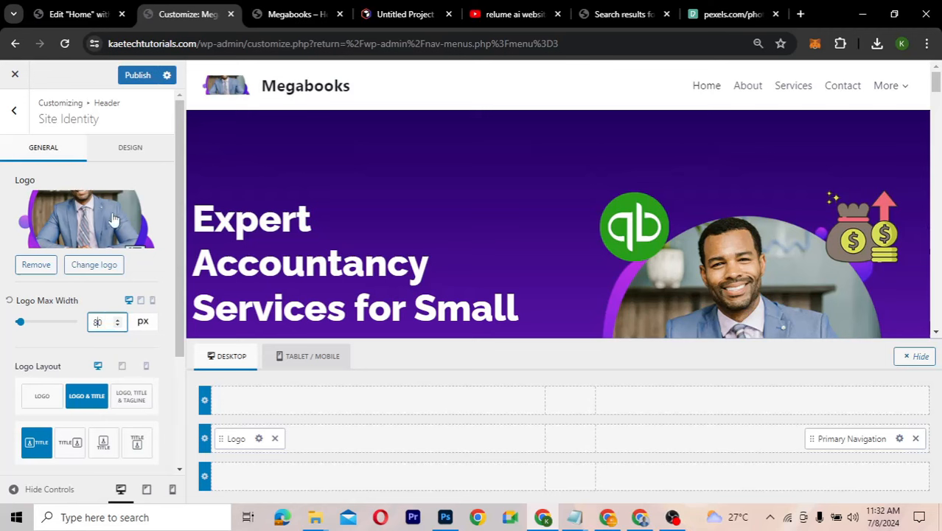
# Replace the logo with hero-2.png, cropped at full width with only thin strips trimmed above and below the artwork
pyautogui.click(93, 266)
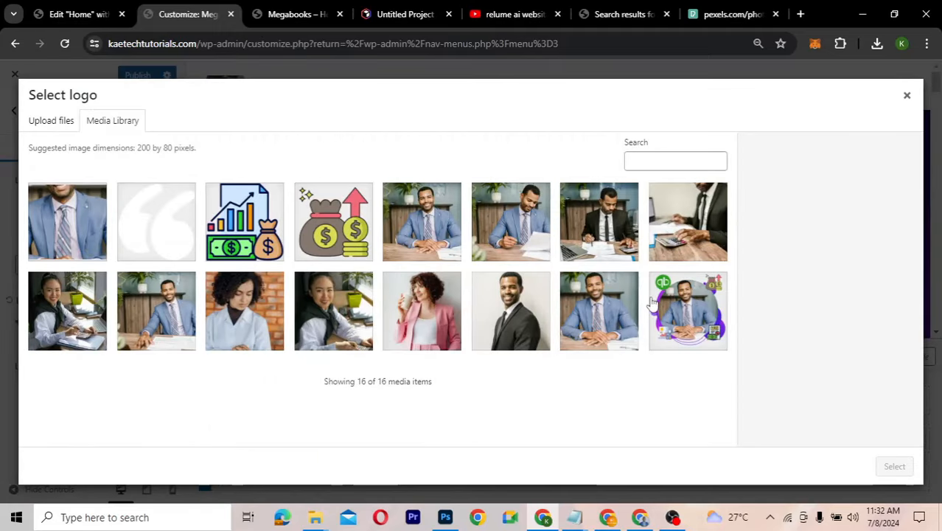
pyautogui.click(672, 312)
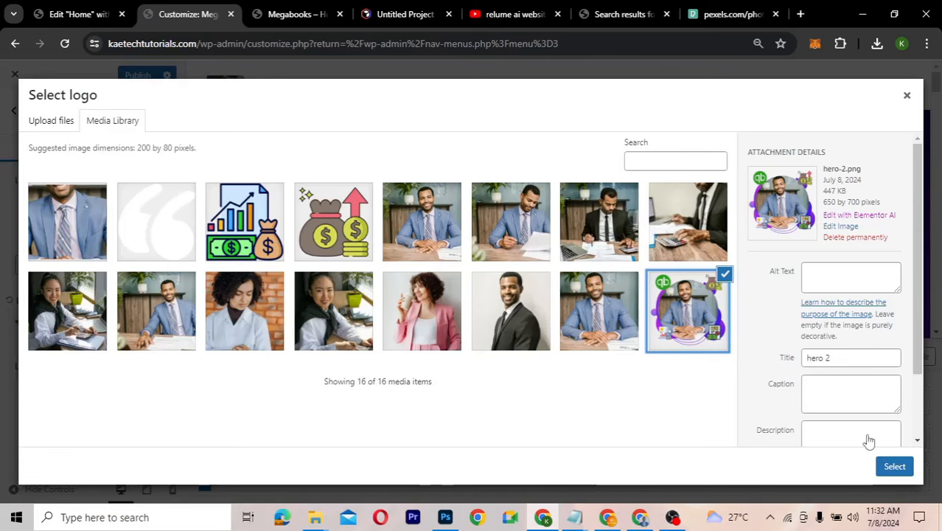
pyautogui.click(894, 466)
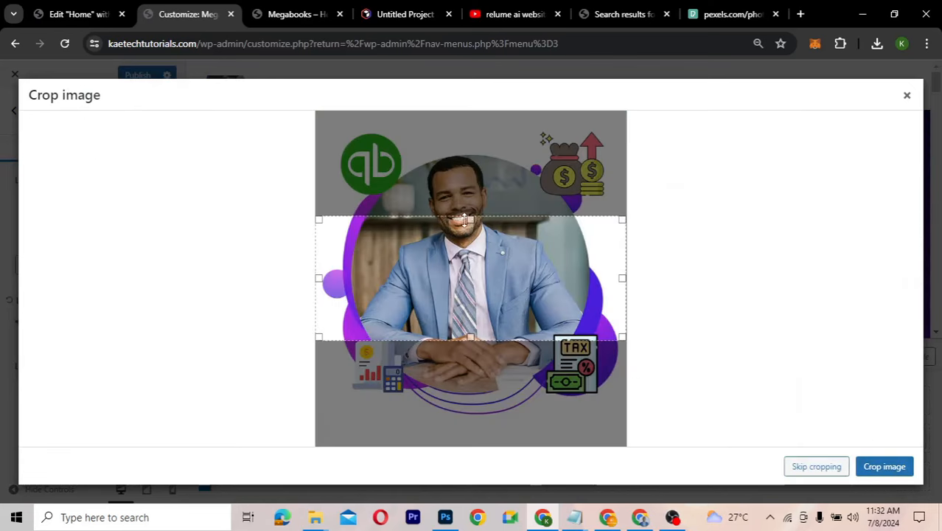
pyautogui.moveTo(474, 219); pyautogui.dragTo(474, 111)
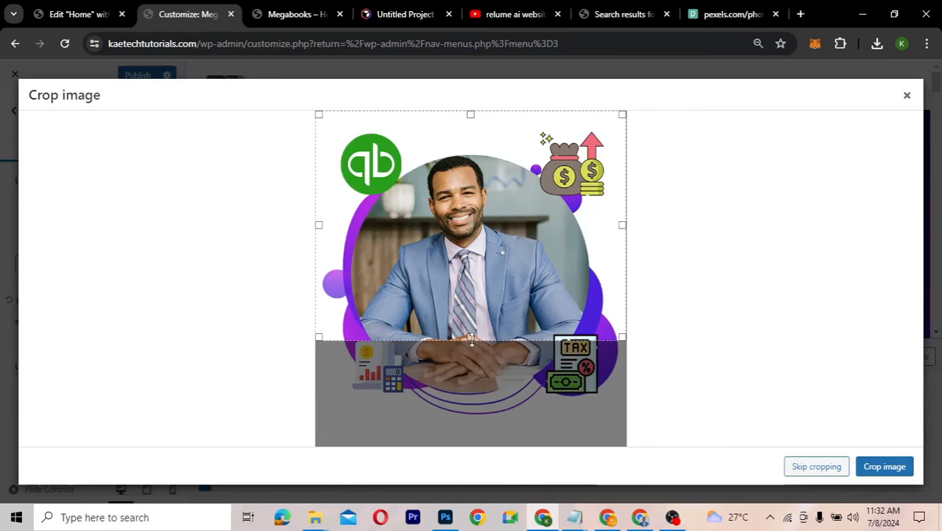
pyautogui.moveTo(472, 339); pyautogui.dragTo(467, 445)
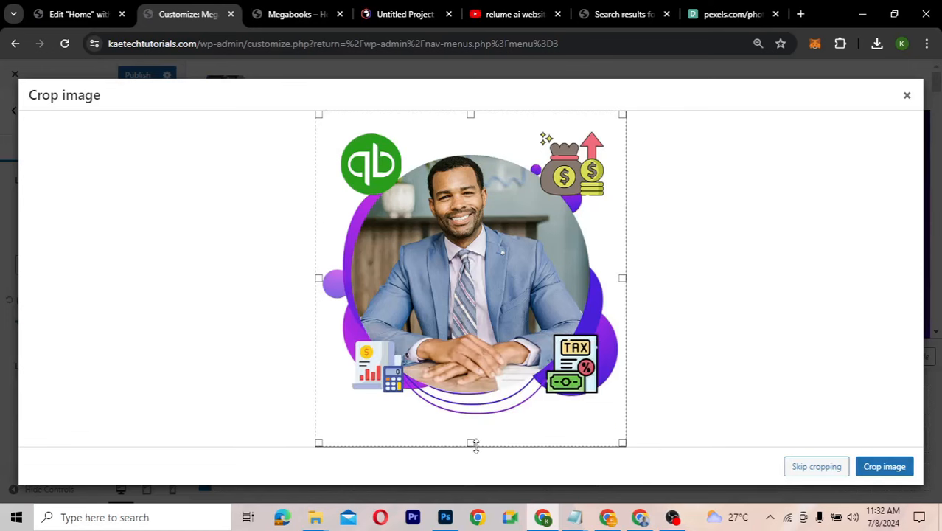
pyautogui.moveTo(472, 445); pyautogui.dragTo(471, 424)
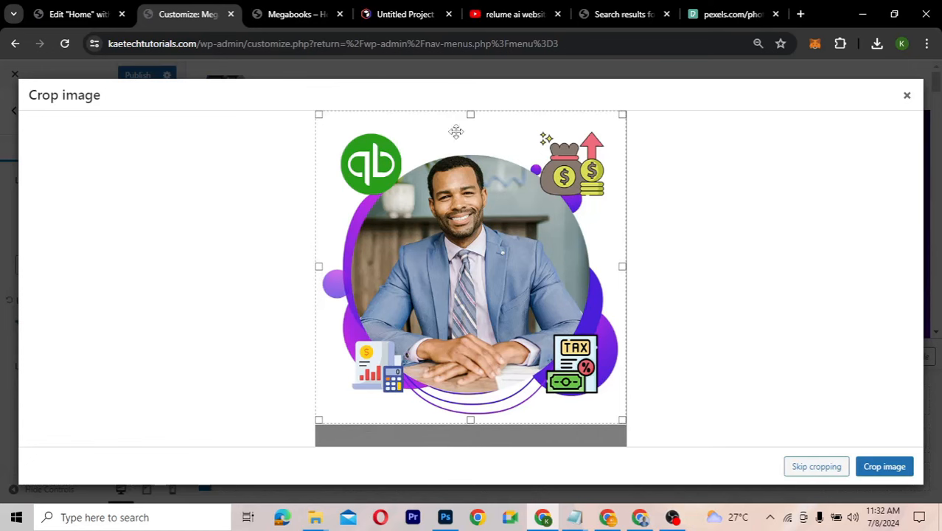
pyautogui.moveTo(470, 114); pyautogui.dragTo(470, 124)
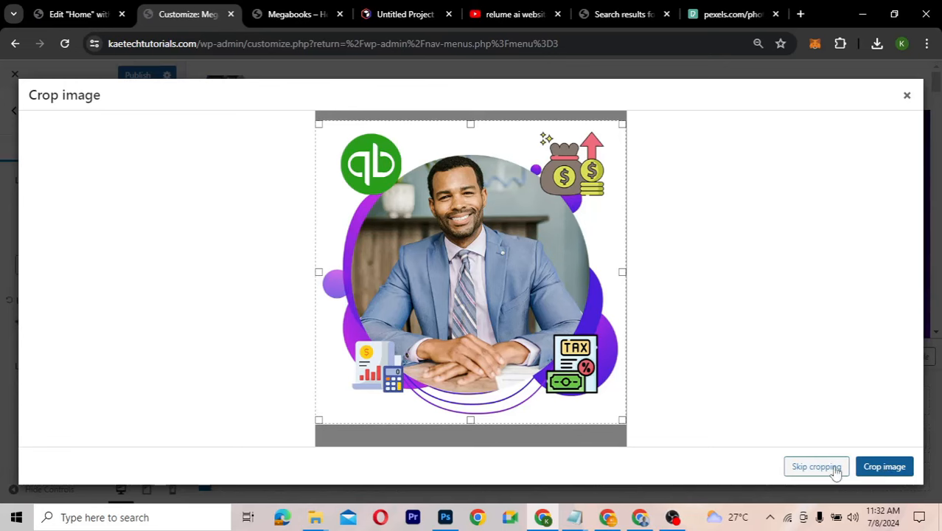
pyautogui.click(883, 467)
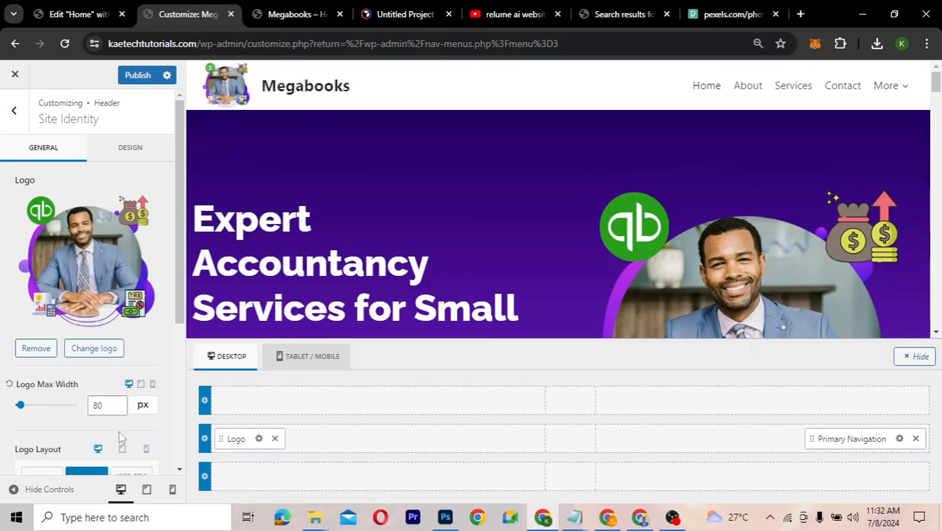
# Reduce the desktop logo max width to 60 px
pyautogui.click(99, 406)
pyautogui.press('BackSpace')
pyautogui.write('6')
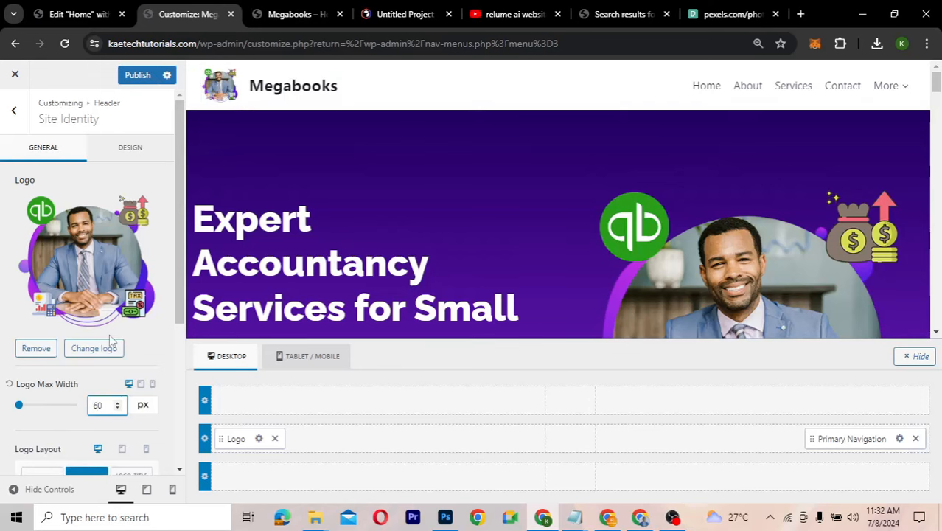
# Set the site title font to Raleway with the 900 style
pyautogui.scroll(-3, 83, 289)
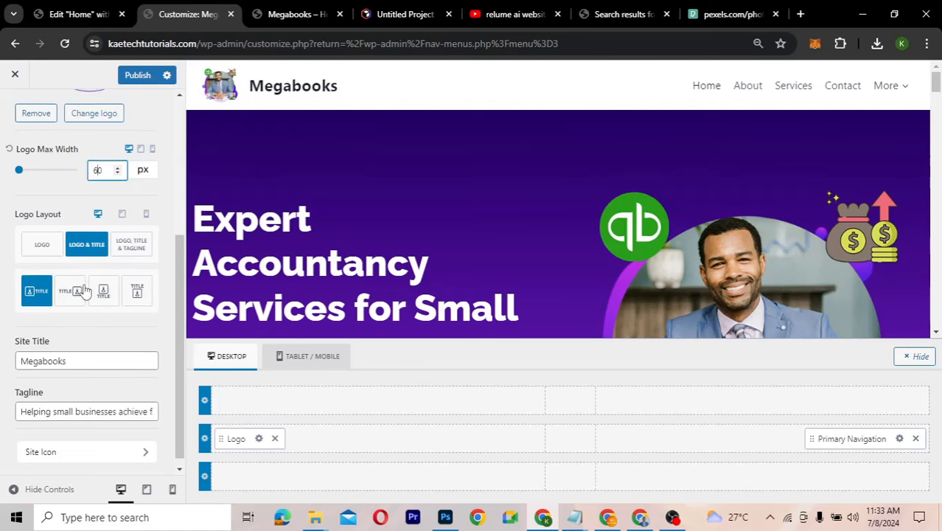
pyautogui.scroll(1, 84, 290)
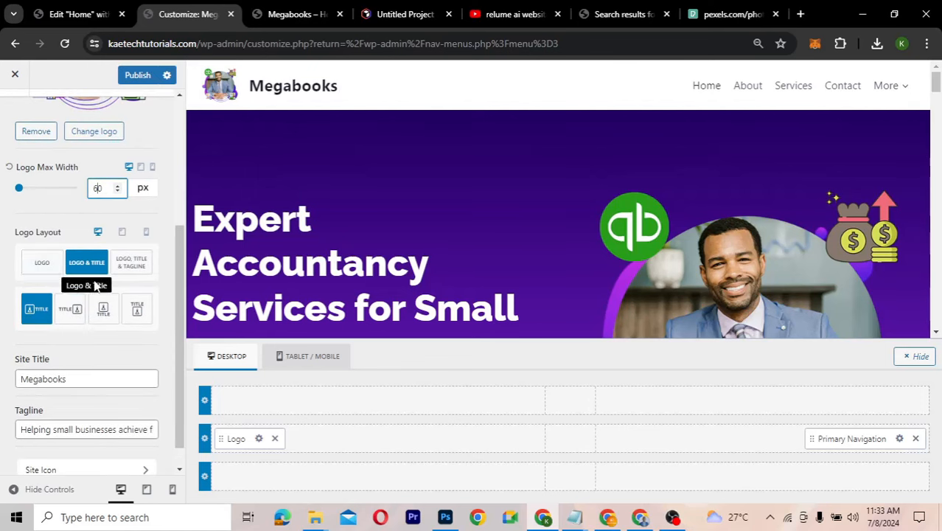
pyautogui.scroll(5, 96, 286)
pyautogui.click(139, 147)
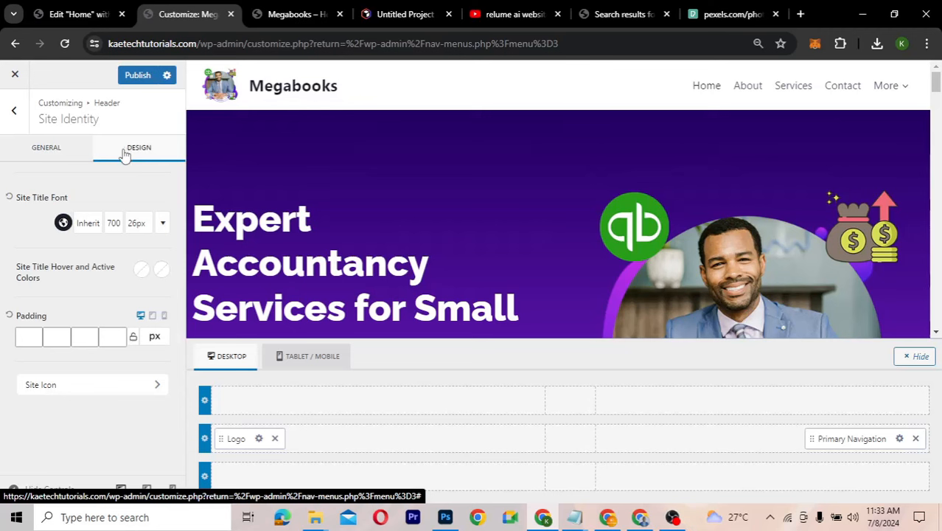
pyautogui.click(89, 224)
pyautogui.write('ral')
pyautogui.click(51, 325)
pyautogui.click(87, 247)
pyautogui.scroll(-2, 66, 348)
pyautogui.click(65, 349)
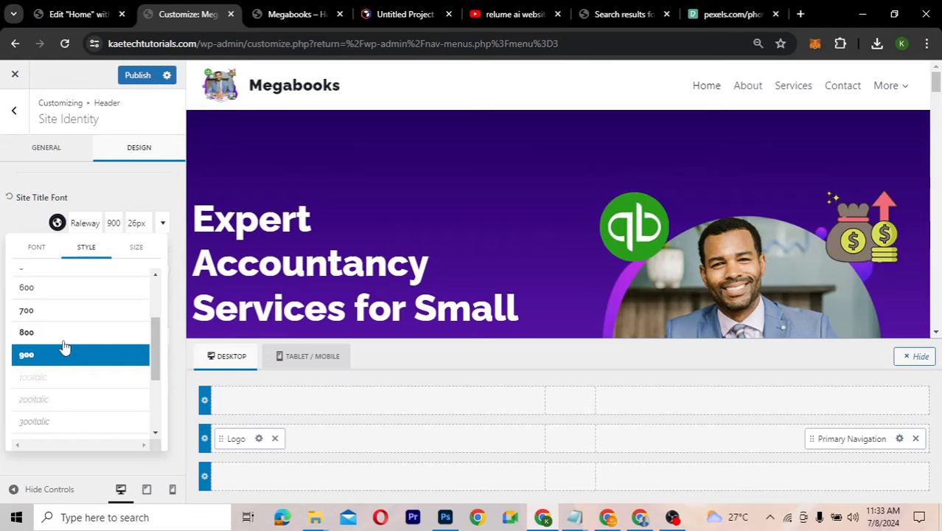
# Increase the site title's font size to 43 px
pyautogui.click(137, 248)
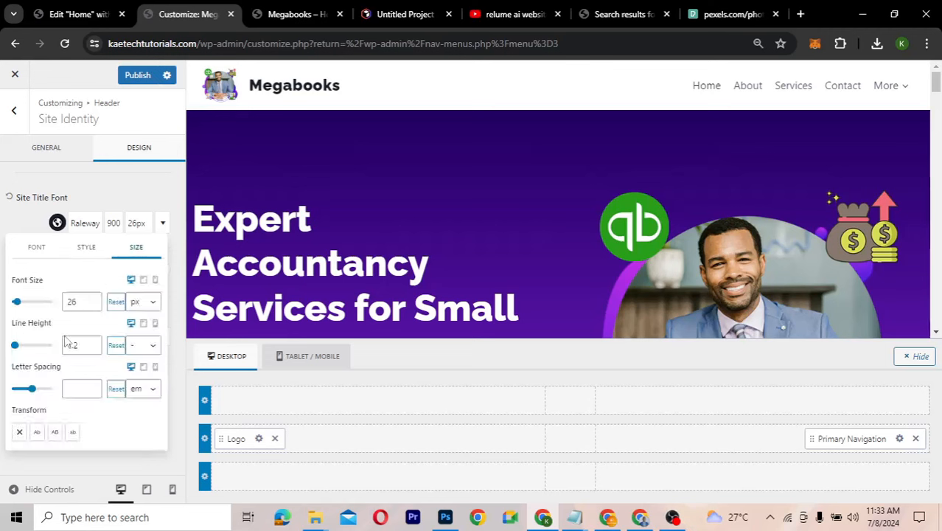
pyautogui.click(93, 302)
pyautogui.click(93, 302)
pyautogui.click(93, 302)
pyautogui.click(93, 302)
pyautogui.click(93, 302)
pyautogui.click(93, 302)
pyautogui.click(93, 302)
pyautogui.click(93, 302)
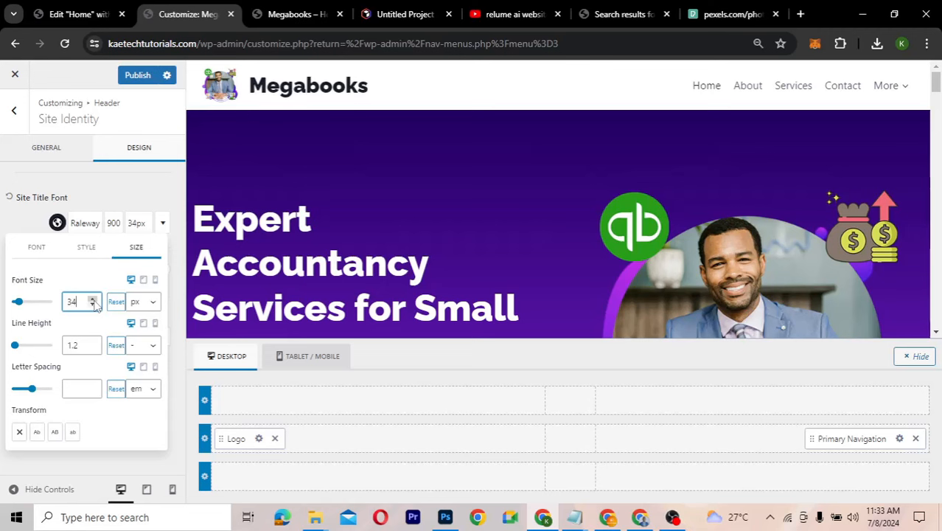
pyautogui.click(92, 302)
pyautogui.click(93, 302)
pyautogui.click(92, 302)
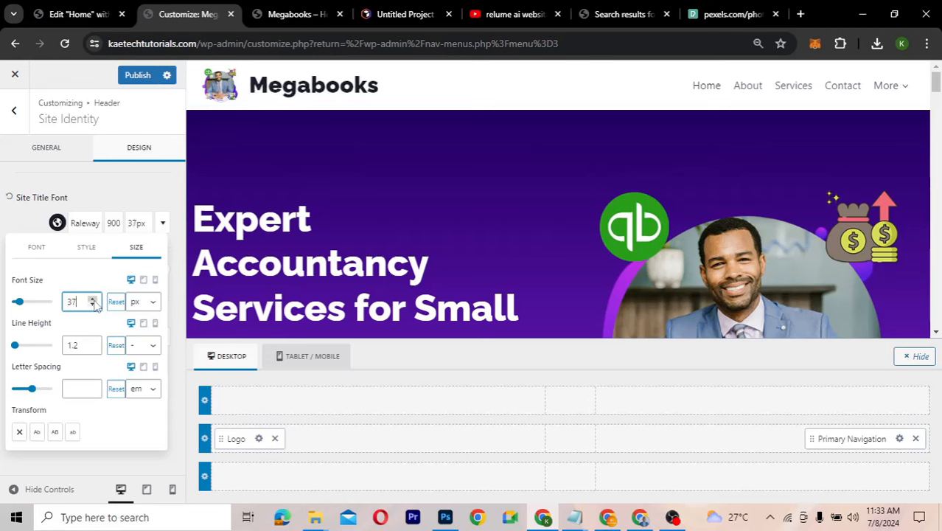
pyautogui.click(93, 303)
pyautogui.click(93, 302)
pyautogui.click(93, 302)
pyautogui.click(92, 302)
pyautogui.click(93, 302)
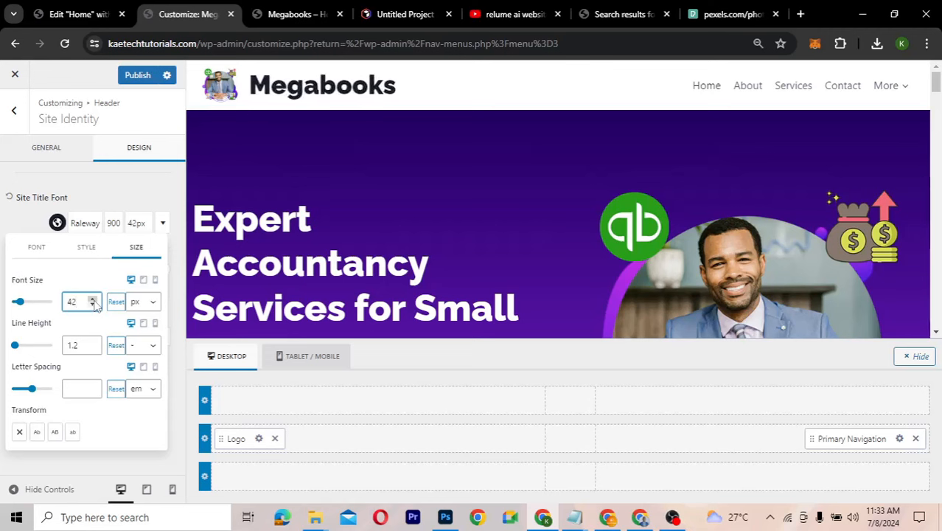
pyautogui.click(93, 302)
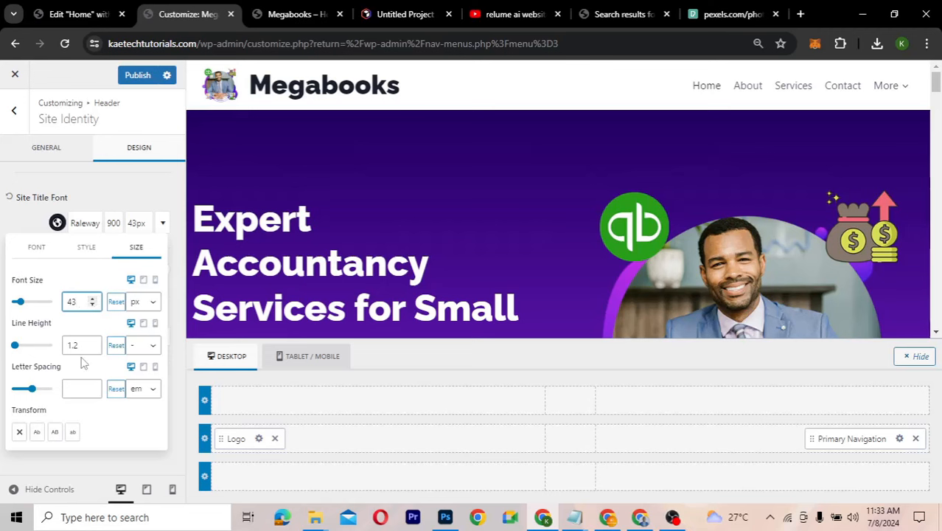
# Transform the site title to uppercase and lower its font size to 41 px
pyautogui.click(54, 435)
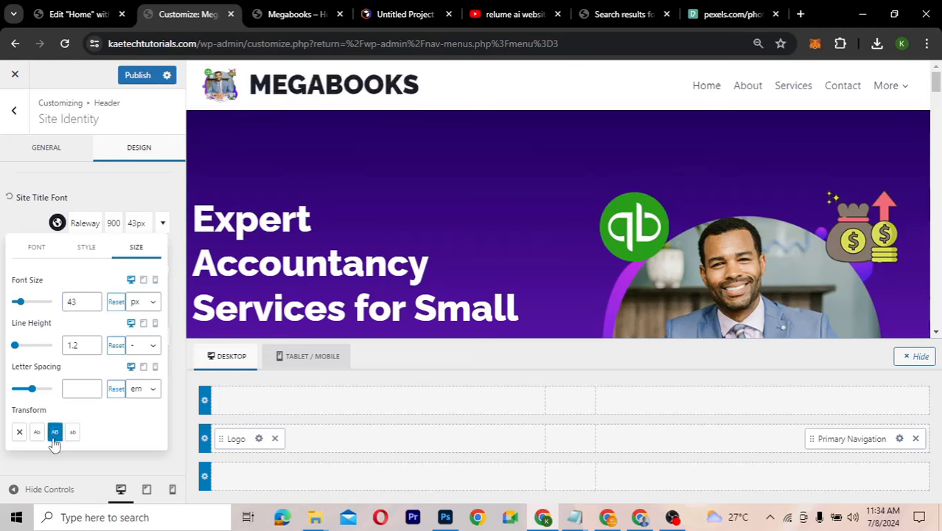
pyautogui.click(54, 440)
pyautogui.click(54, 438)
pyautogui.click(92, 306)
pyautogui.click(92, 305)
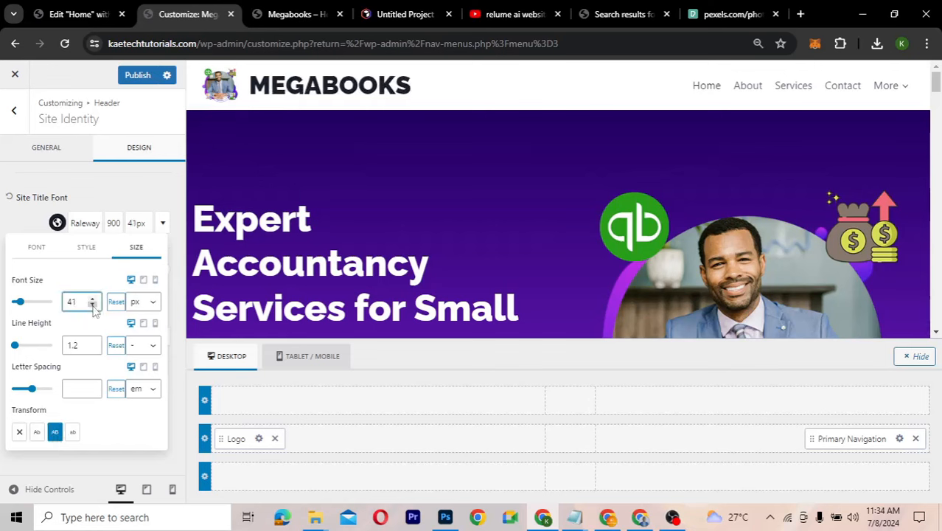
# Colour the site title a deep blue and publish the header changes
pyautogui.click(58, 224)
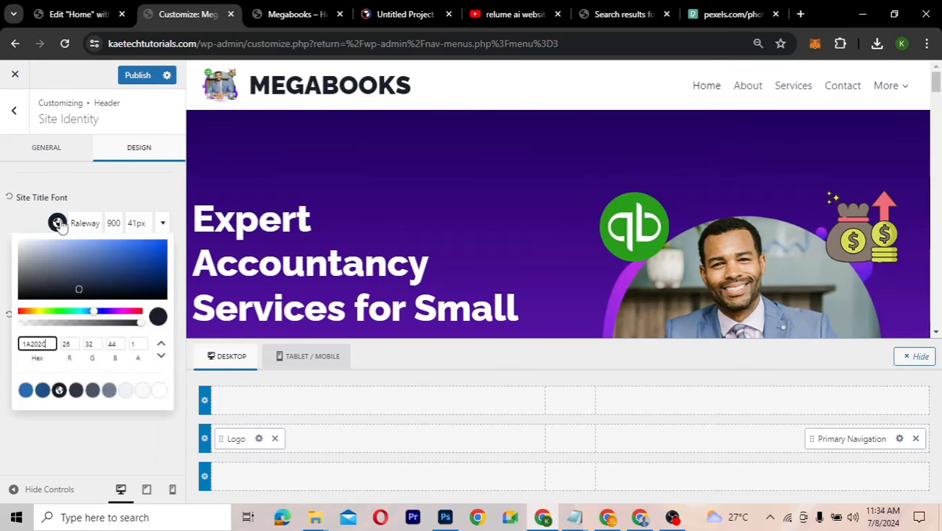
pyautogui.click(162, 263)
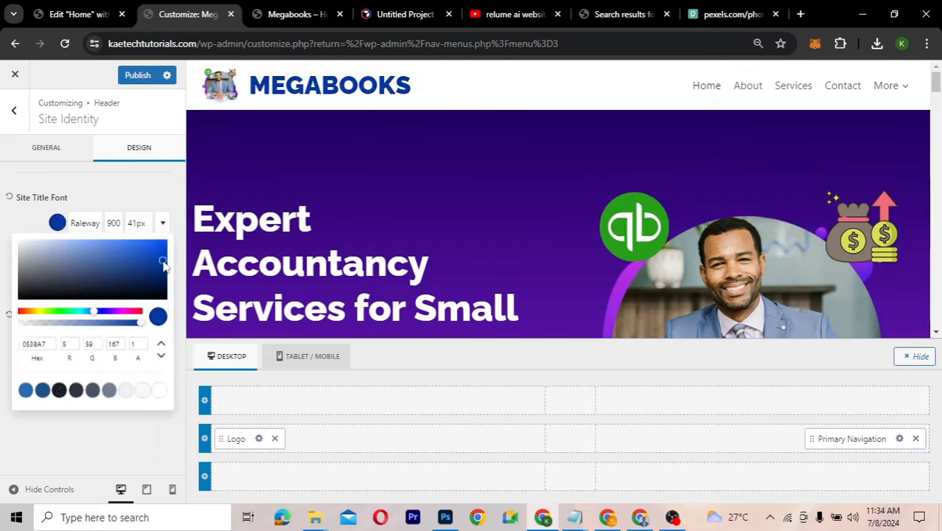
pyautogui.moveTo(163, 269); pyautogui.dragTo(170, 269)
pyautogui.click(29, 225)
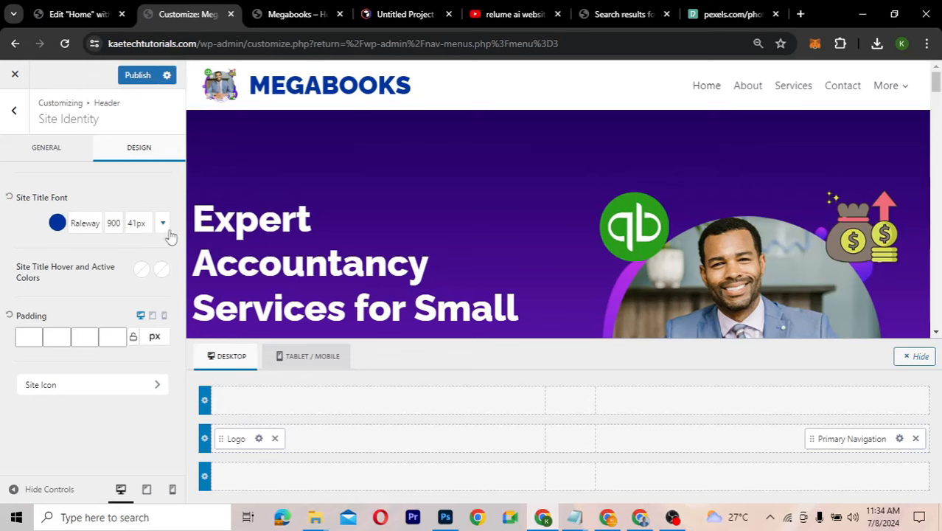
pyautogui.click(137, 78)
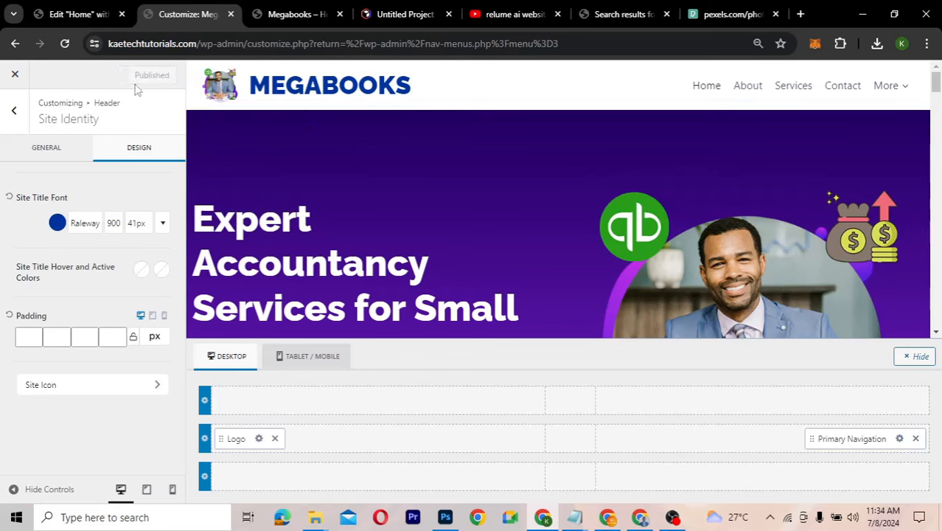
# Check the wireframe's header layout and move the Primary Navigation to the centre of the header's main row
pyautogui.click(397, 15)
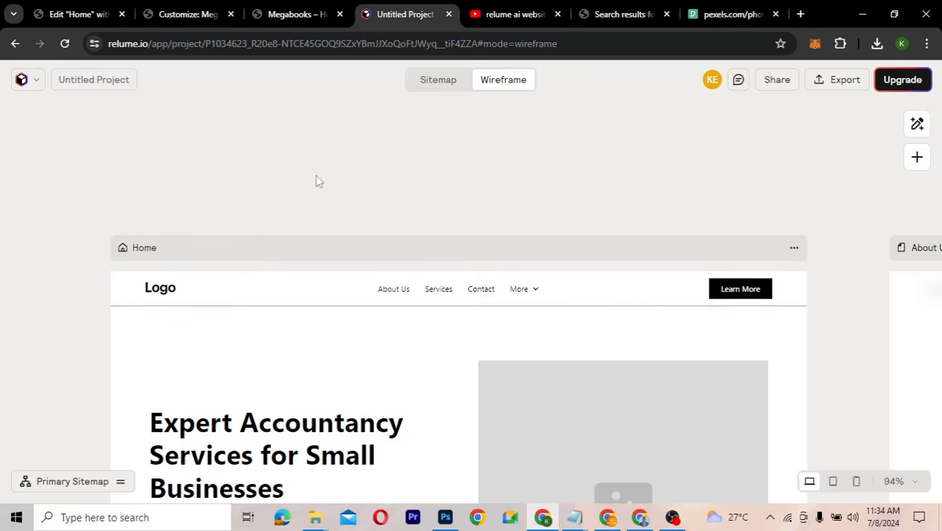
pyautogui.click(177, 18)
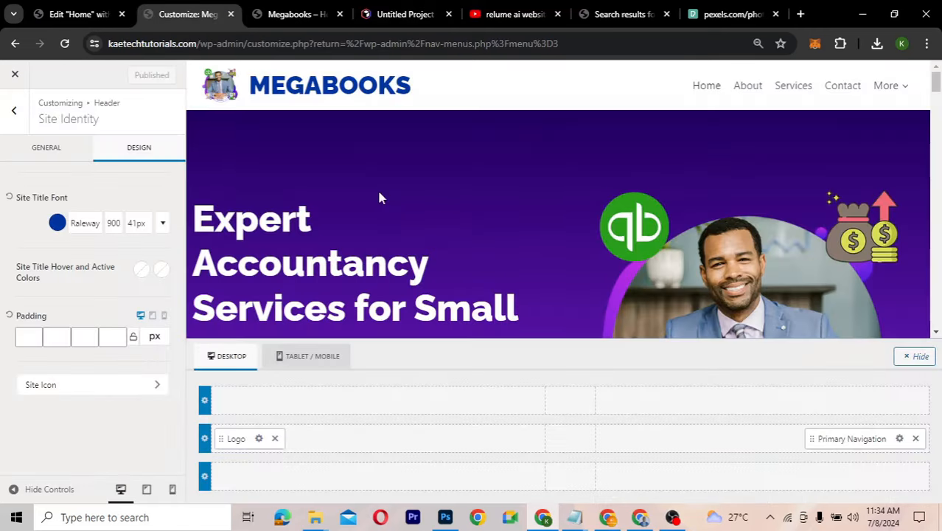
pyautogui.click(571, 440)
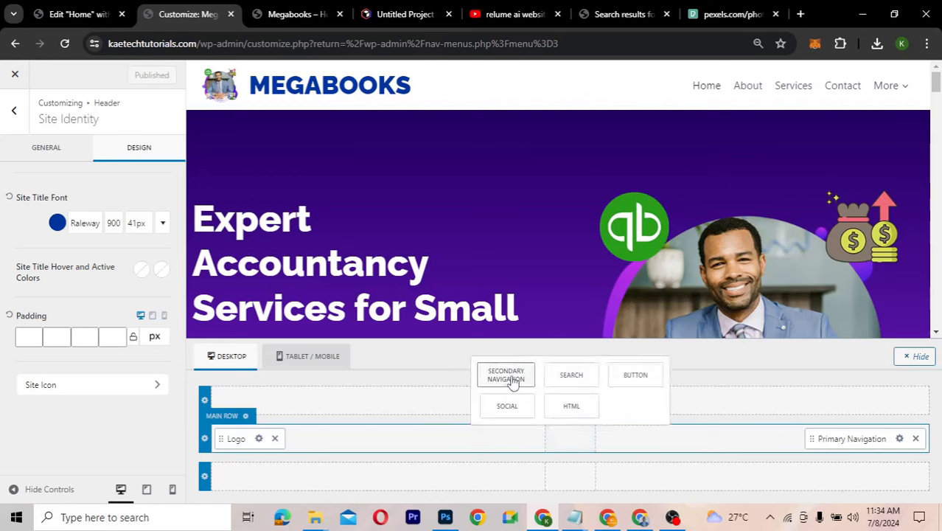
pyautogui.click(874, 439)
pyautogui.moveTo(873, 439); pyautogui.dragTo(592, 441)
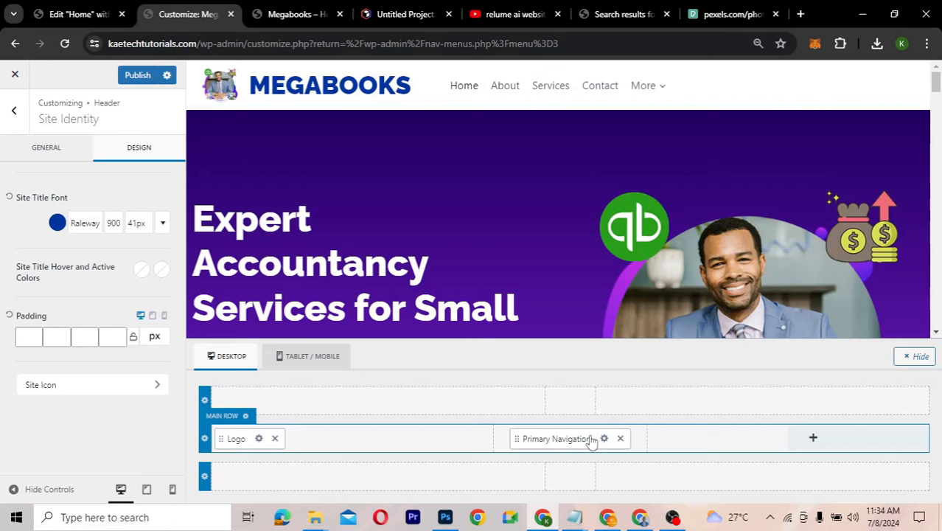
# Add a Button element at the right end of the header's main row and publish it, refreshing the live homepage
pyautogui.click(814, 439)
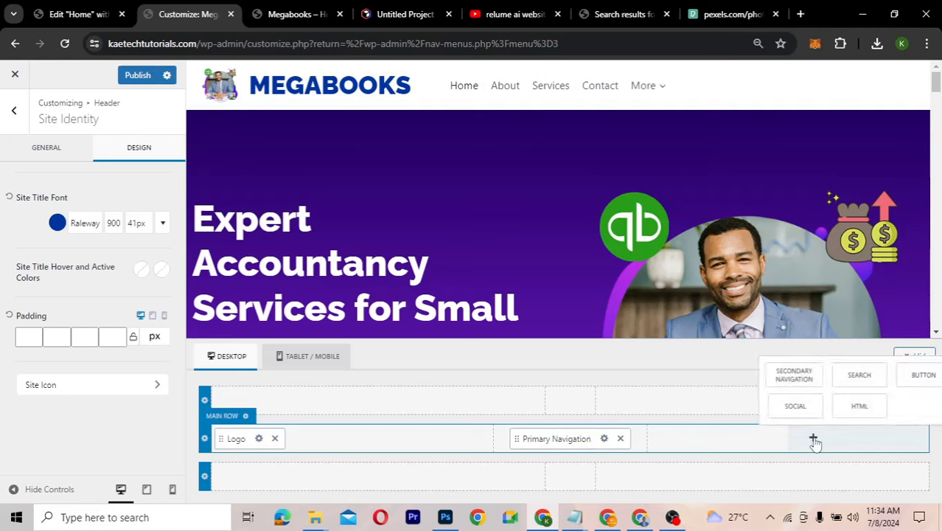
pyautogui.click(922, 375)
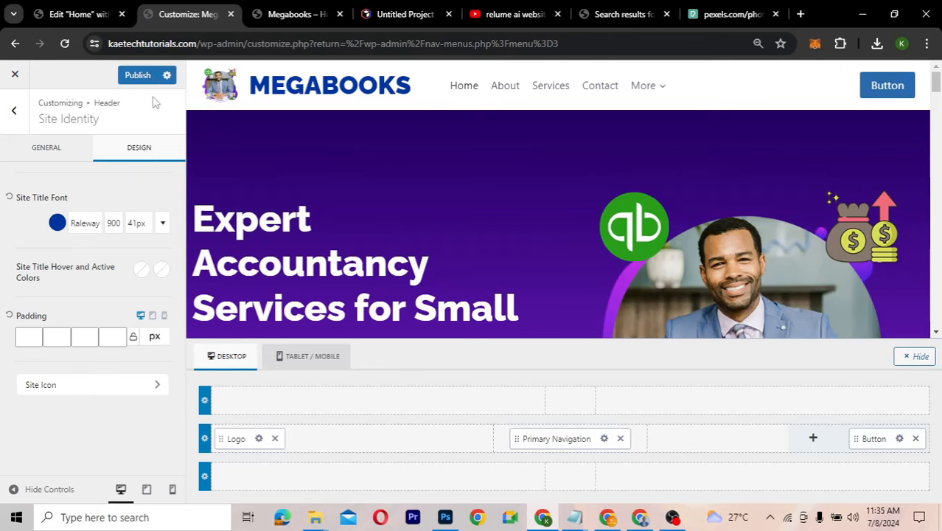
pyautogui.click(137, 75)
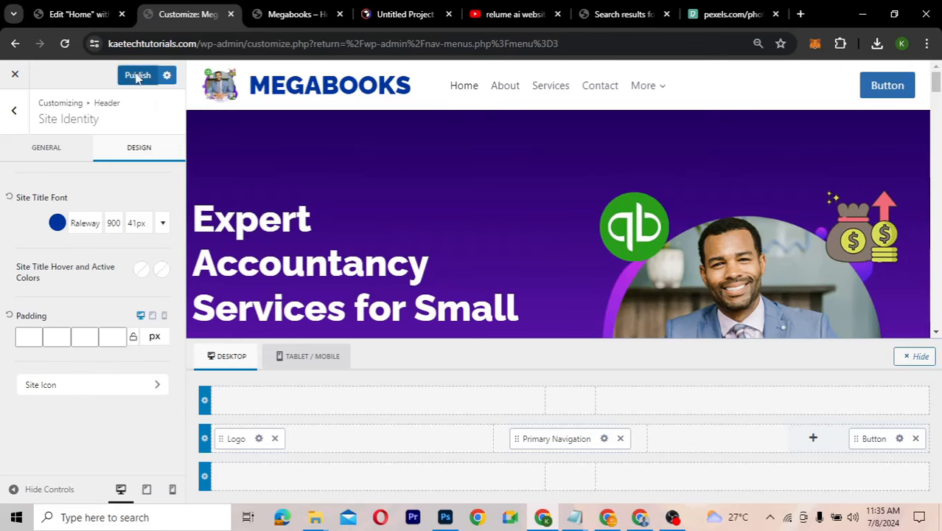
pyautogui.click(289, 20)
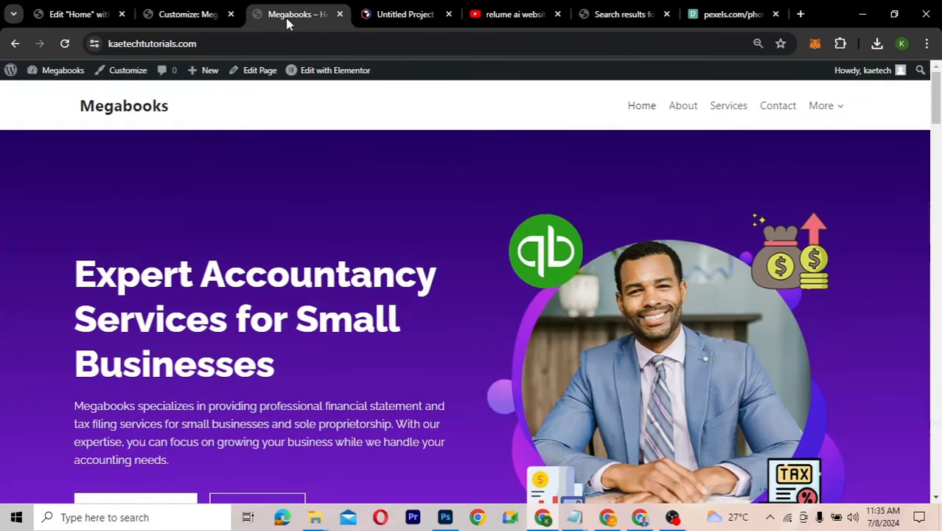
pyautogui.click(64, 43)
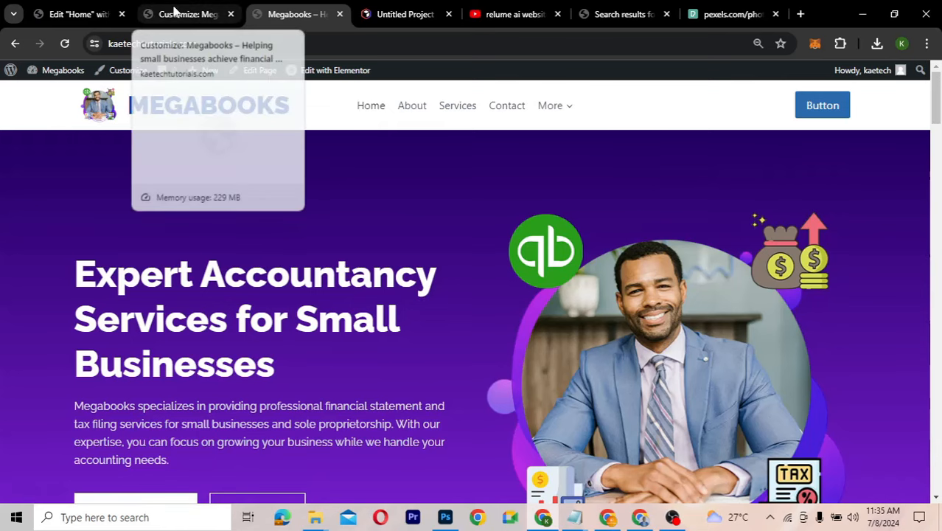
# Reduce the header site title's font size to 30 px in the customizer
pyautogui.click(174, 10)
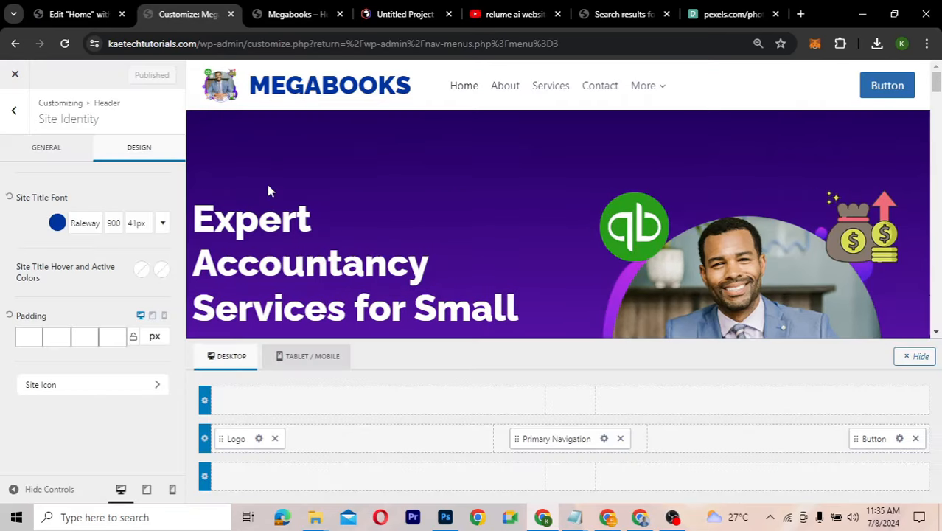
pyautogui.click(258, 439)
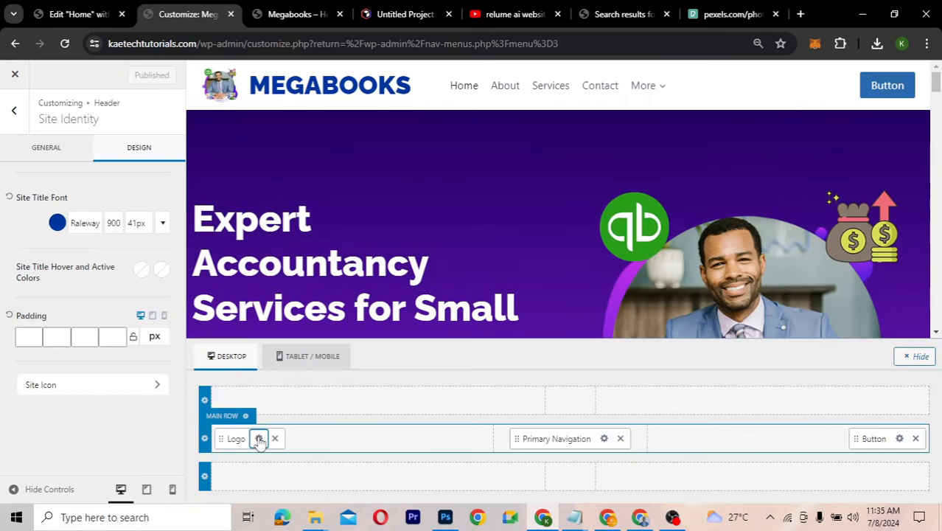
pyautogui.click(137, 224)
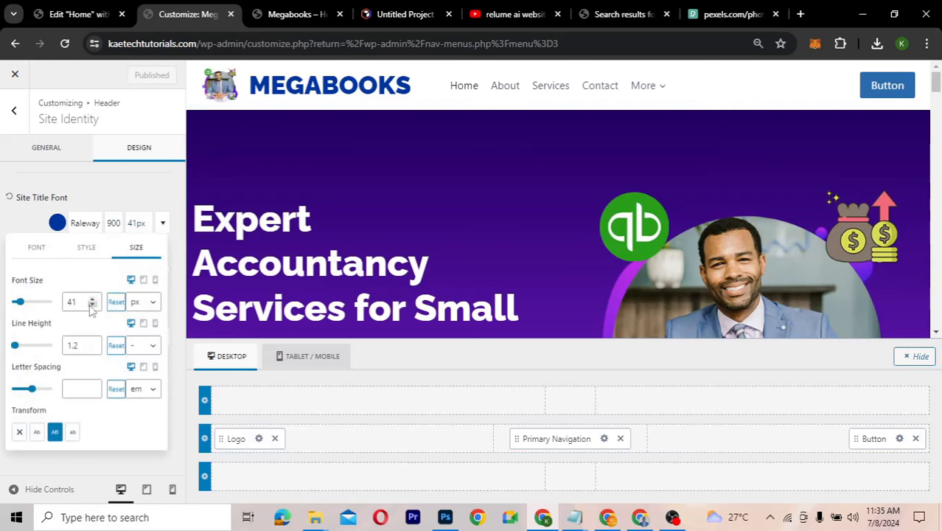
pyautogui.click(93, 304)
pyautogui.click(92, 304)
pyautogui.click(92, 305)
pyautogui.click(93, 305)
pyautogui.click(93, 305)
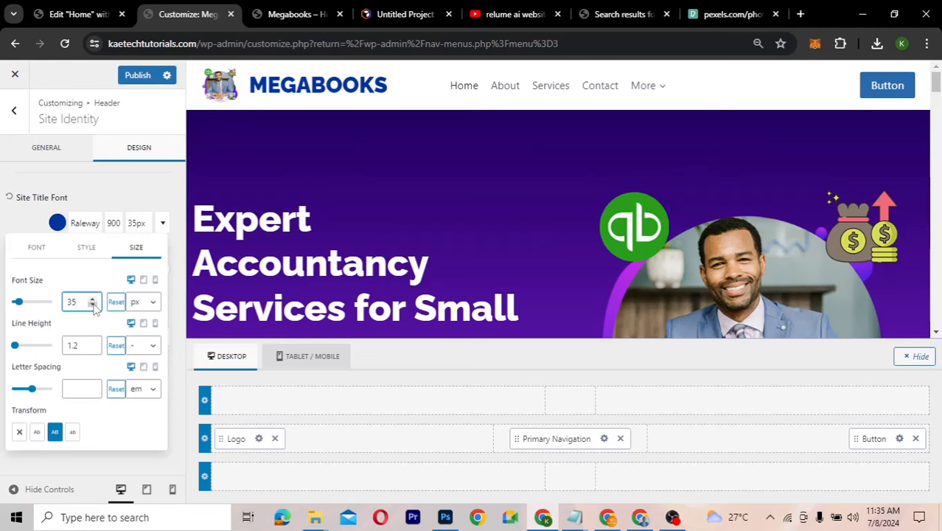
pyautogui.click(93, 305)
pyautogui.click(92, 306)
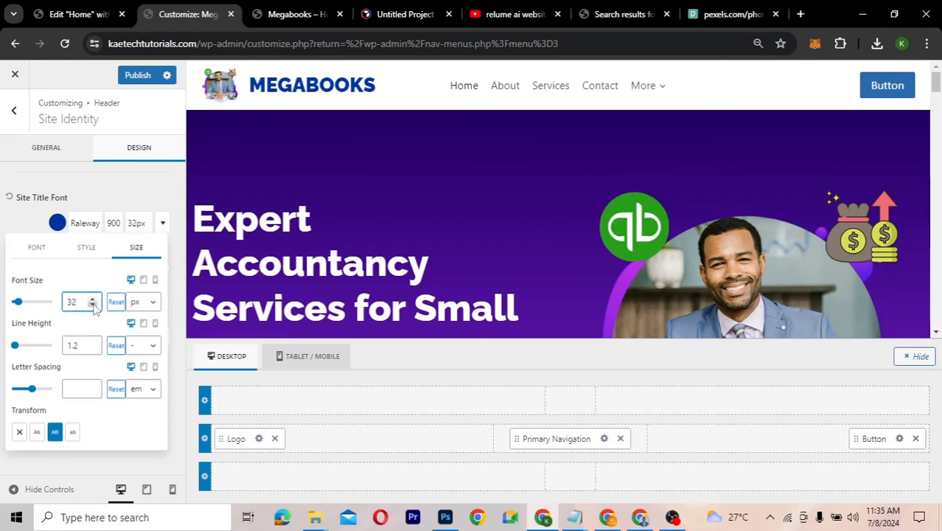
pyautogui.click(93, 305)
pyautogui.click(93, 305)
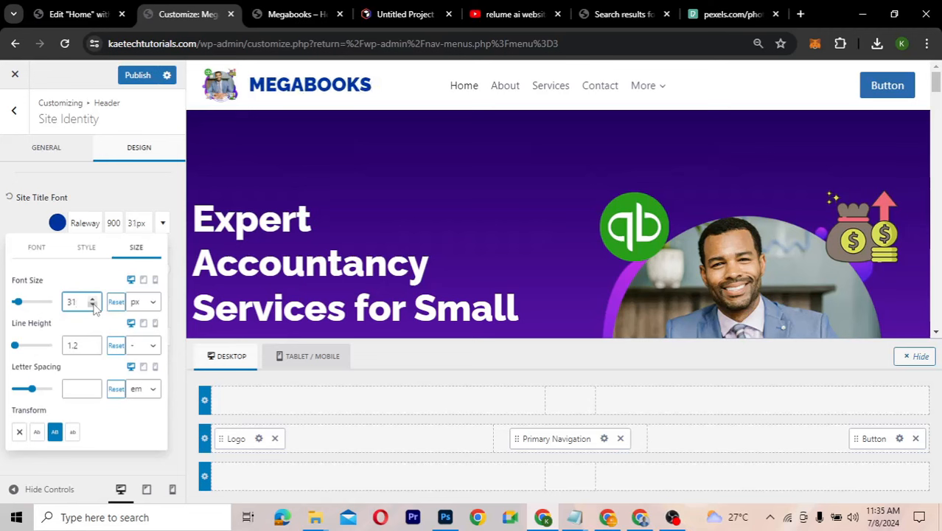
pyautogui.click(93, 305)
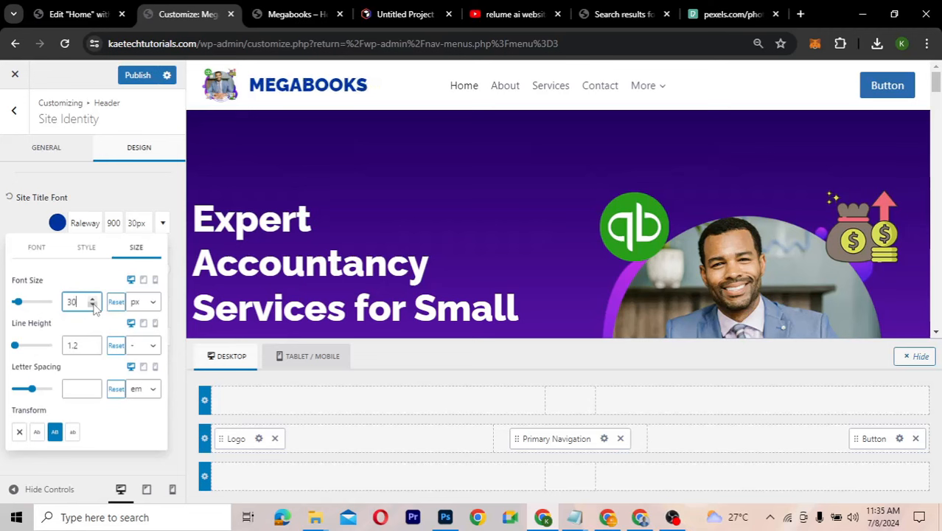
# Publish the smaller site title and reload the live homepage to check the header and its menu
pyautogui.click(142, 75)
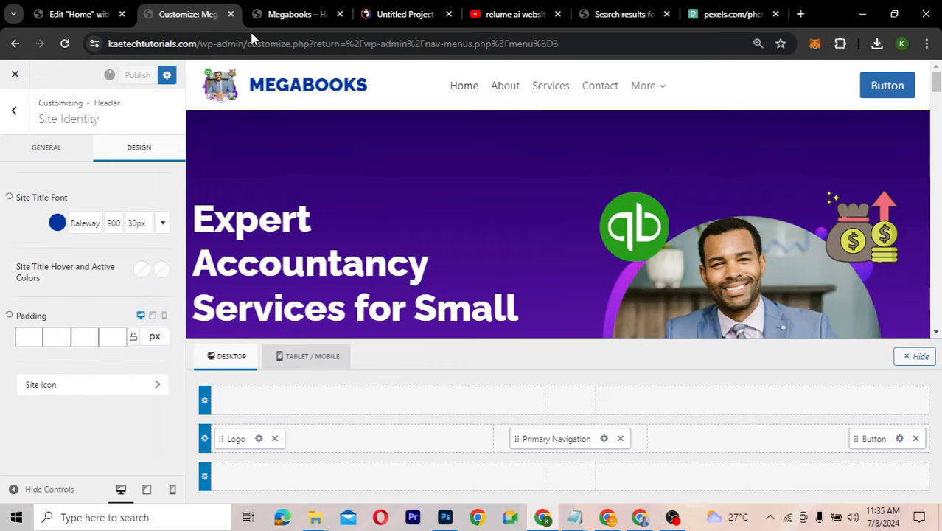
pyautogui.click(270, 19)
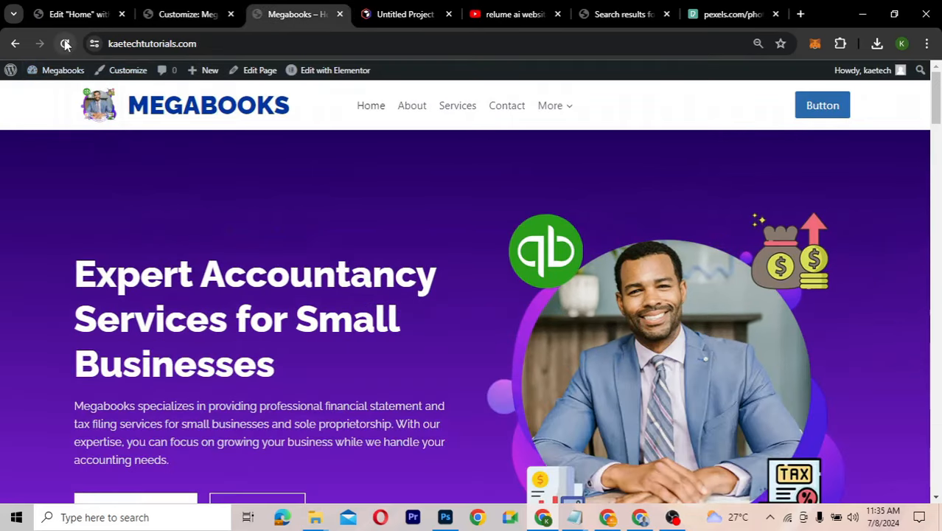
pyautogui.click(65, 43)
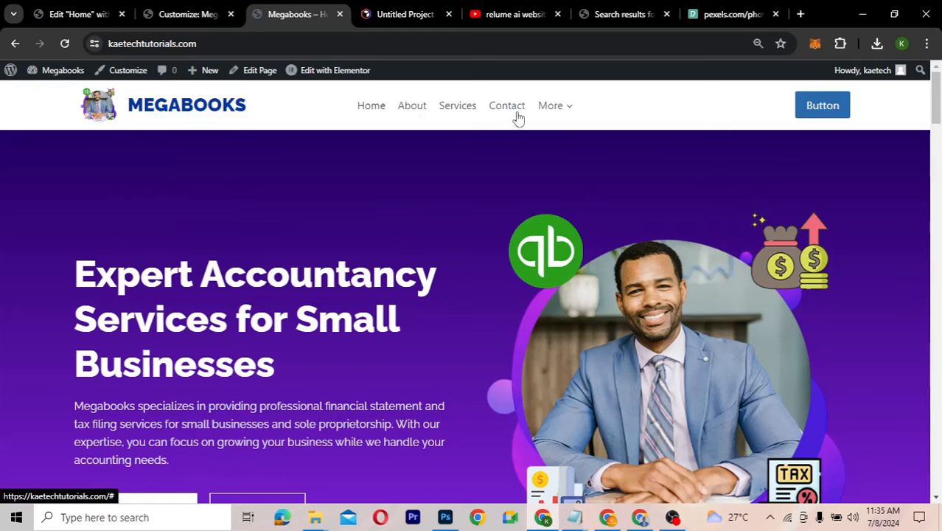
pyautogui.moveTo(558, 110)
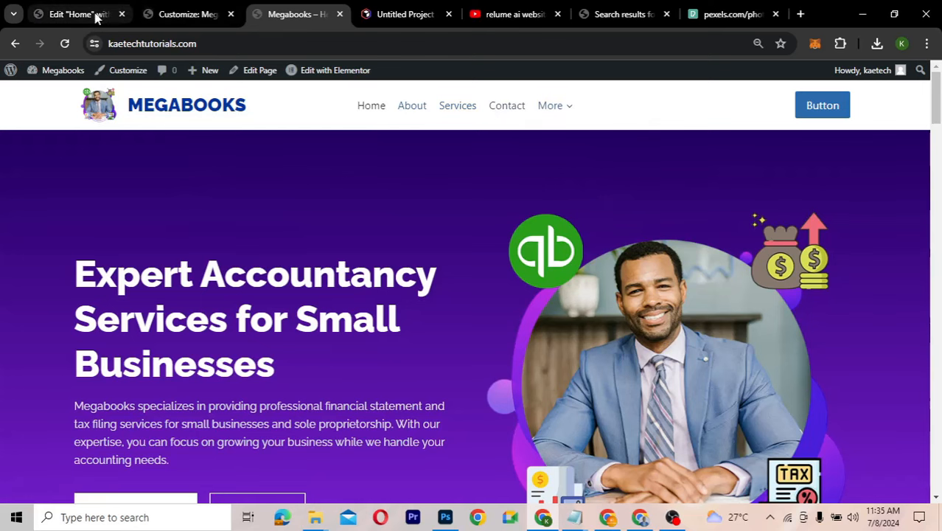
# Set the Primary Navigation's initial colour to dark blue 012565 and copy its hex code
pyautogui.click(188, 14)
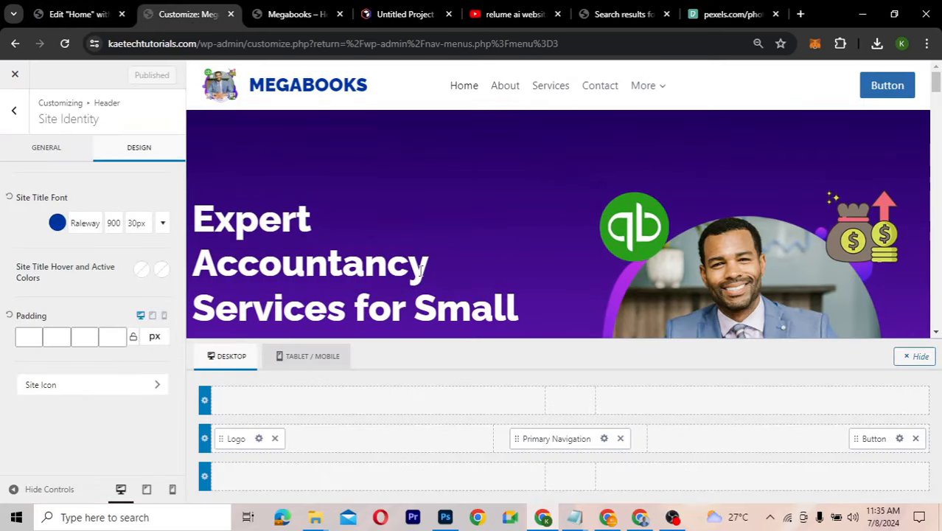
pyautogui.click(605, 440)
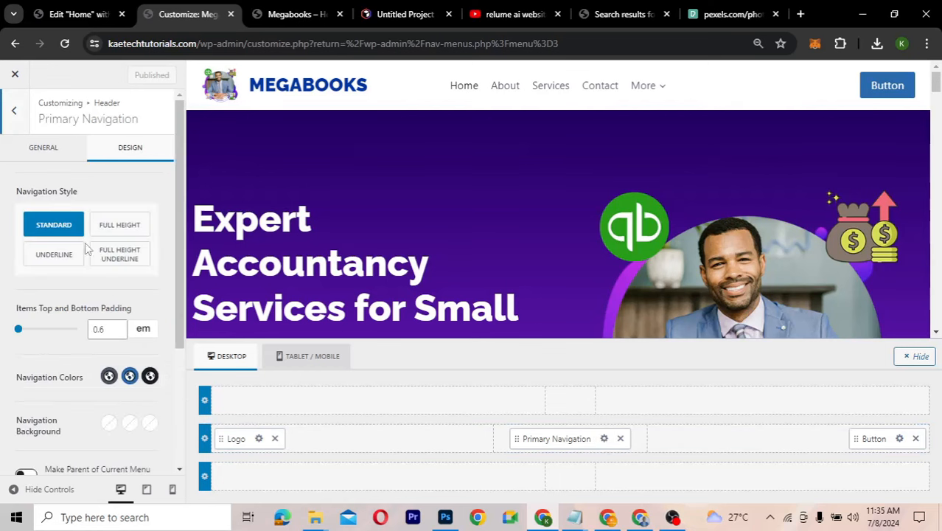
pyautogui.scroll(-2, 19, 285)
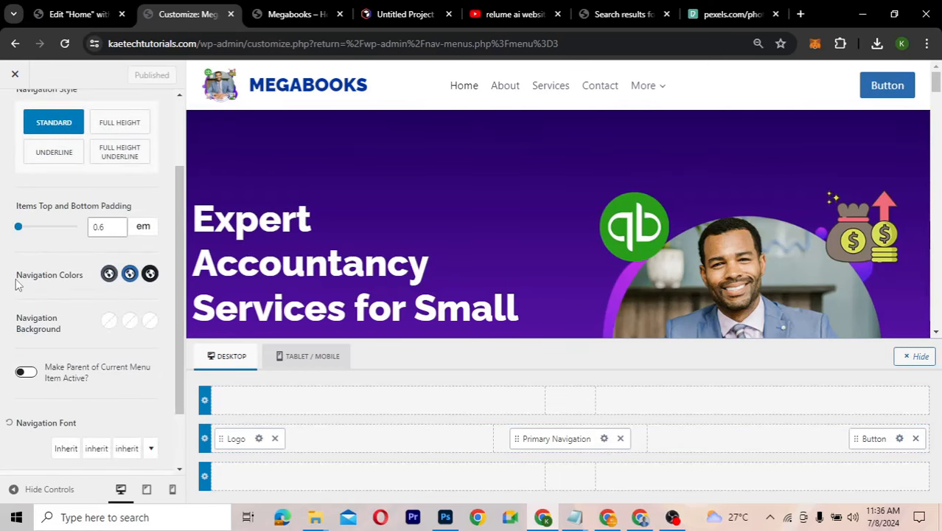
pyautogui.scroll(2, 18, 285)
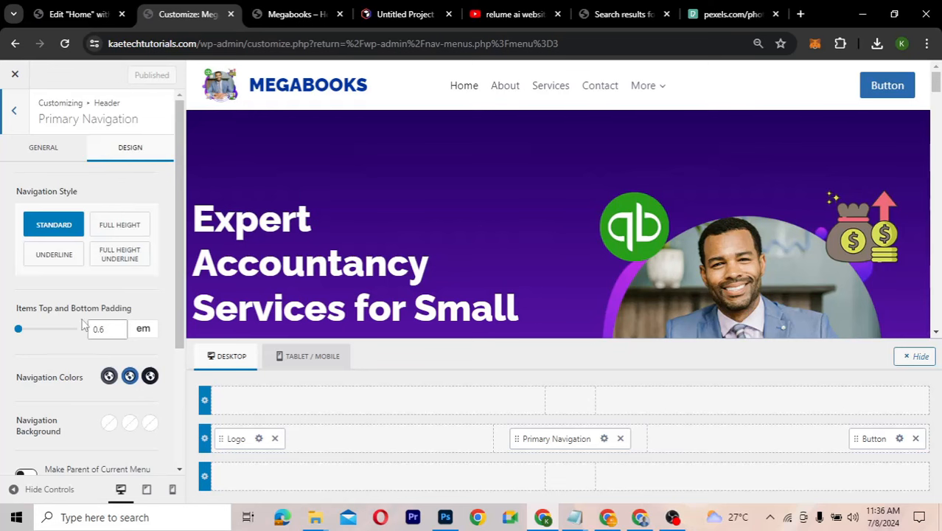
pyautogui.scroll(-3, 82, 324)
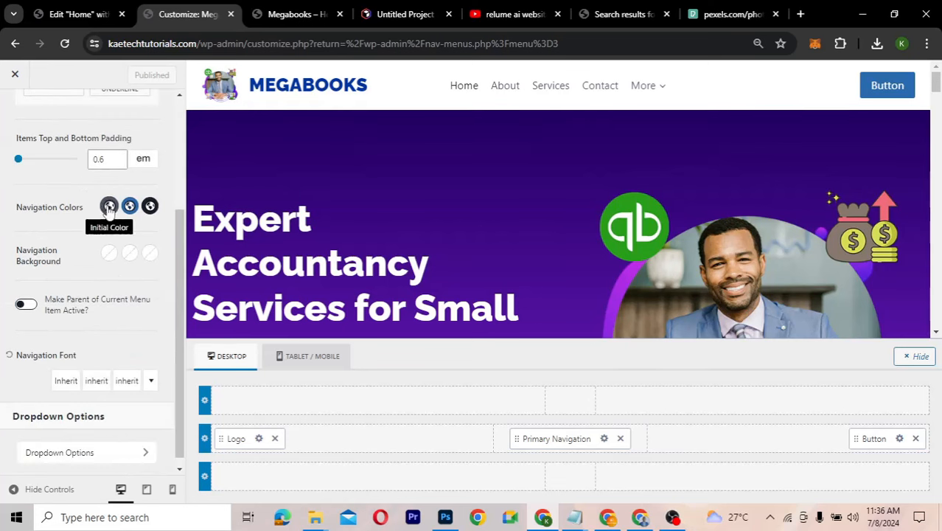
pyautogui.click(109, 205)
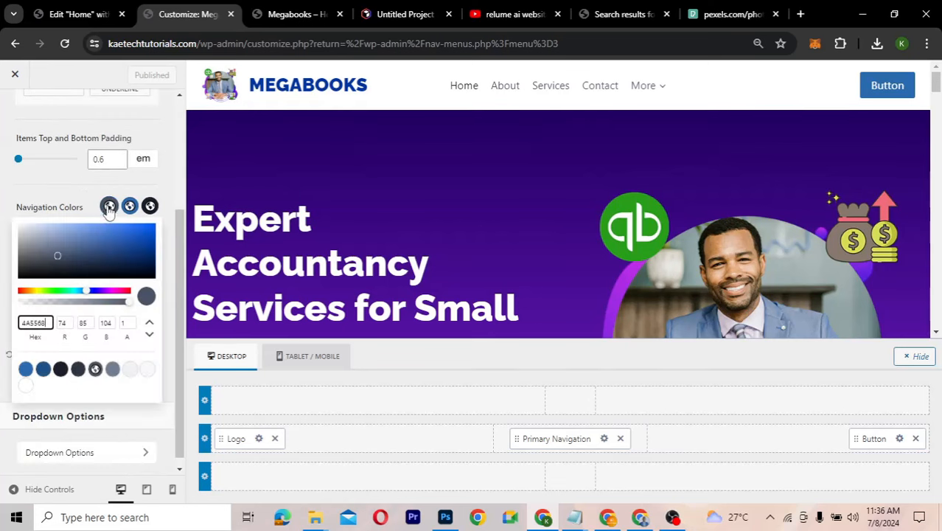
pyautogui.click(151, 255)
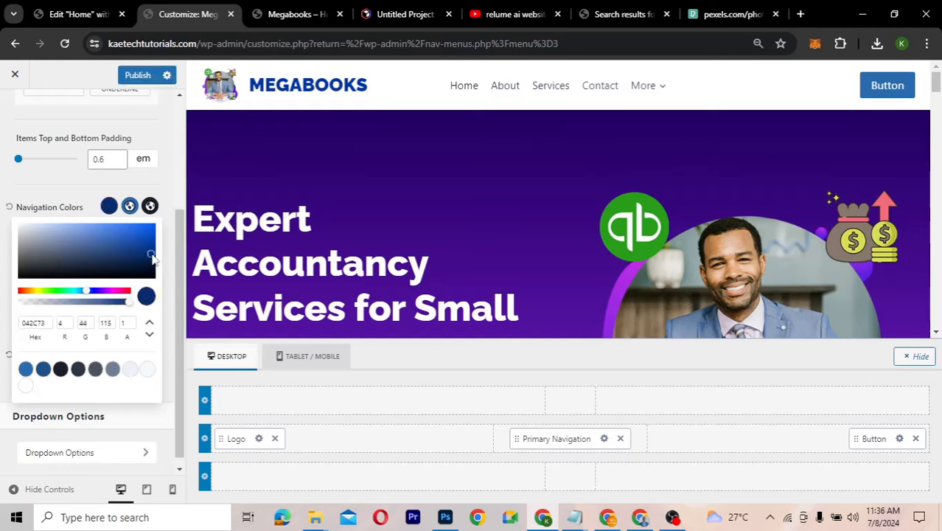
pyautogui.moveTo(153, 257); pyautogui.dragTo(157, 263)
pyautogui.click(46, 322)
pyautogui.doubleClick(46, 322)
pyautogui.hotkey('ctrl', 'c')
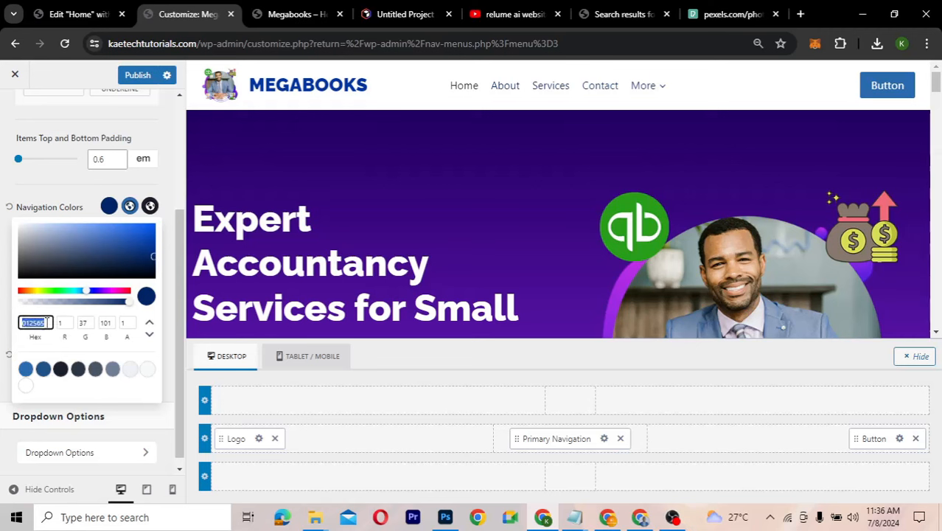
pyautogui.click(88, 207)
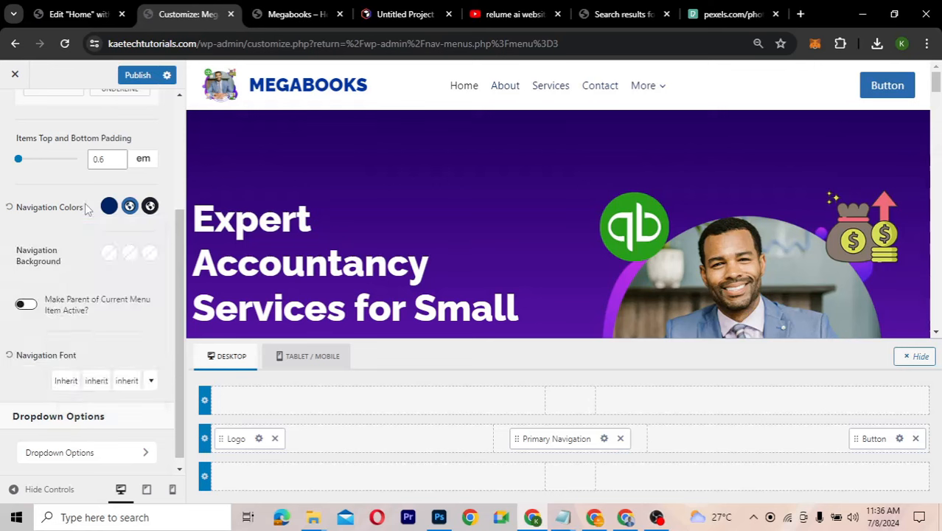
# Shift the Primary Navigation's hover colour to a violet hue
pyautogui.click(131, 207)
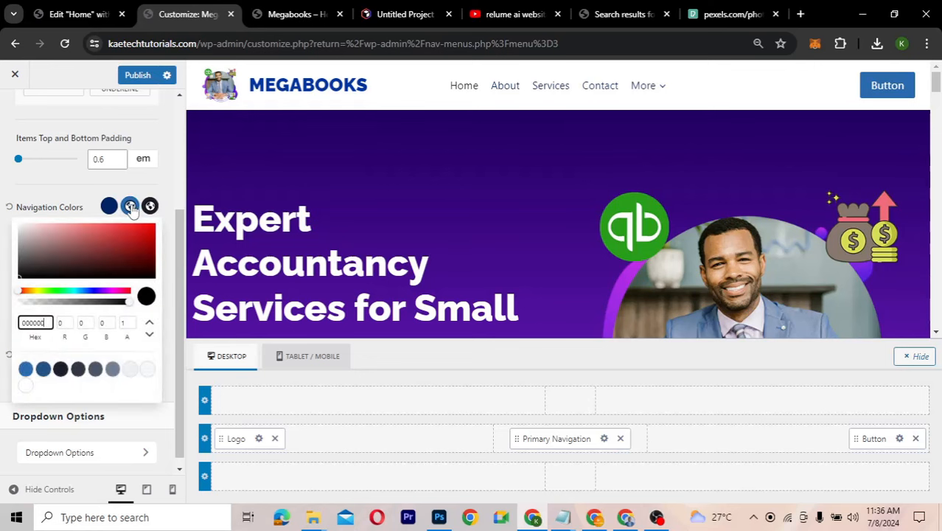
pyautogui.click(102, 292)
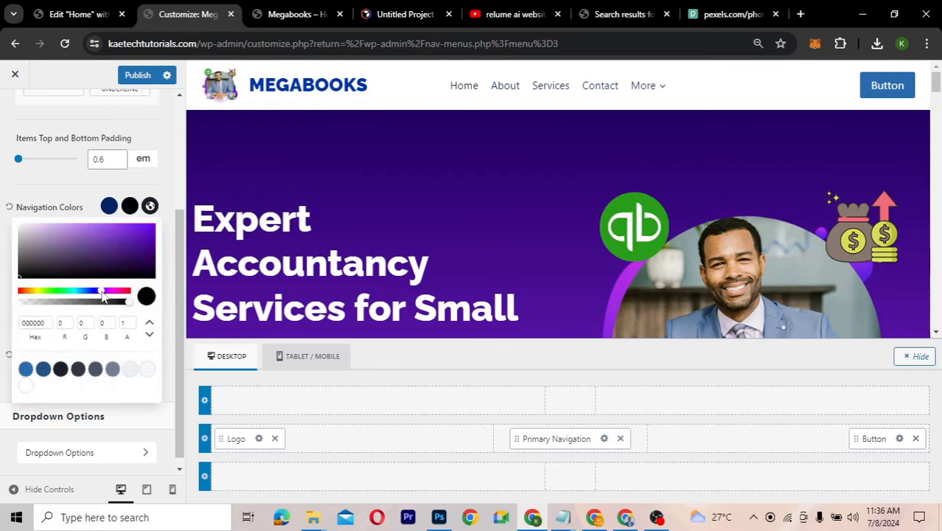
# Set the primary navigation's hover color, the second of the three navigation colors, to a vivid purple
pyautogui.click(144, 238)
pyautogui.moveTo(144, 238); pyautogui.dragTo(146, 230)
pyautogui.click(150, 206)
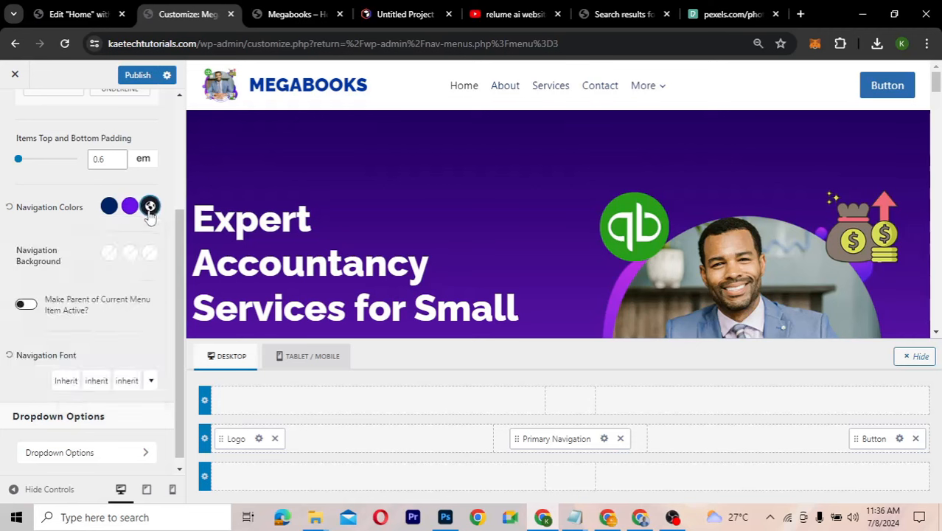
# Set the primary navigation's active color, the third navigation color, to the copied dark blue hex 012565
pyautogui.click(150, 205)
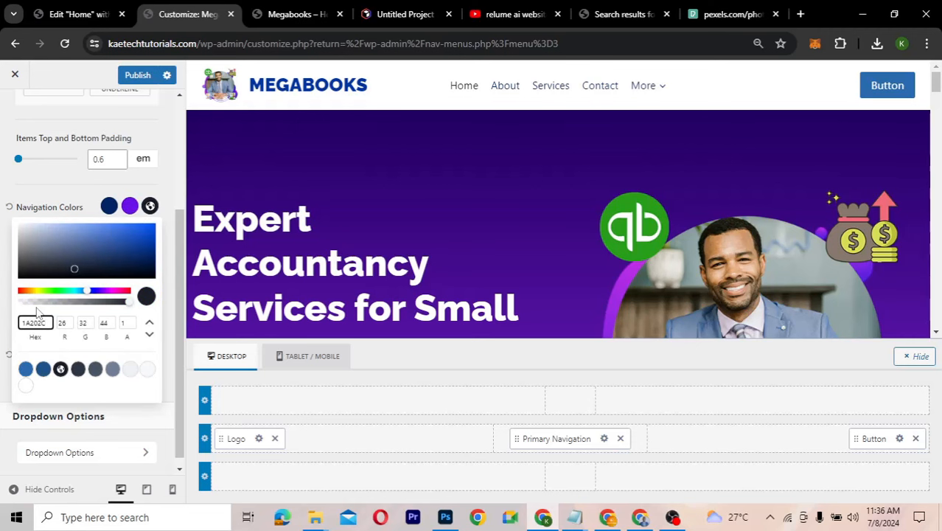
pyautogui.hotkey('ctrl', 'a')
pyautogui.hotkey('ctrl', 'v')
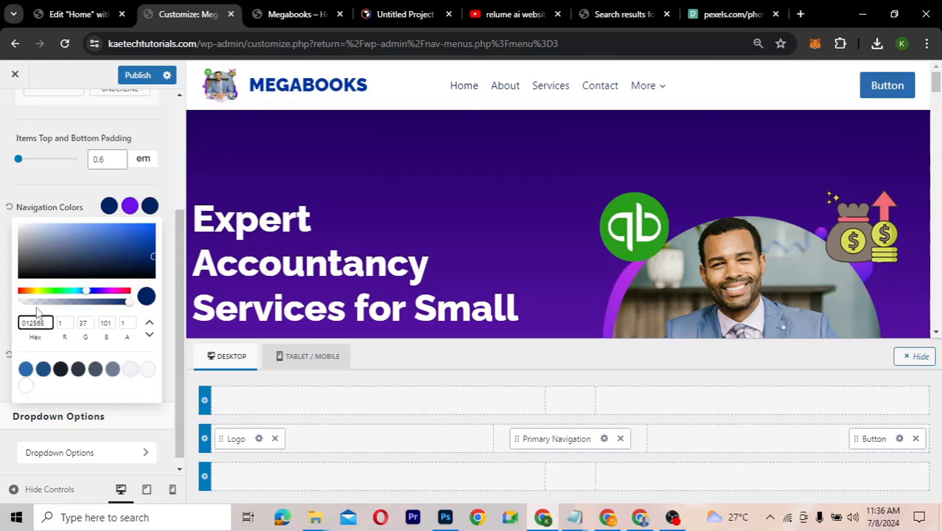
pyautogui.click(82, 199)
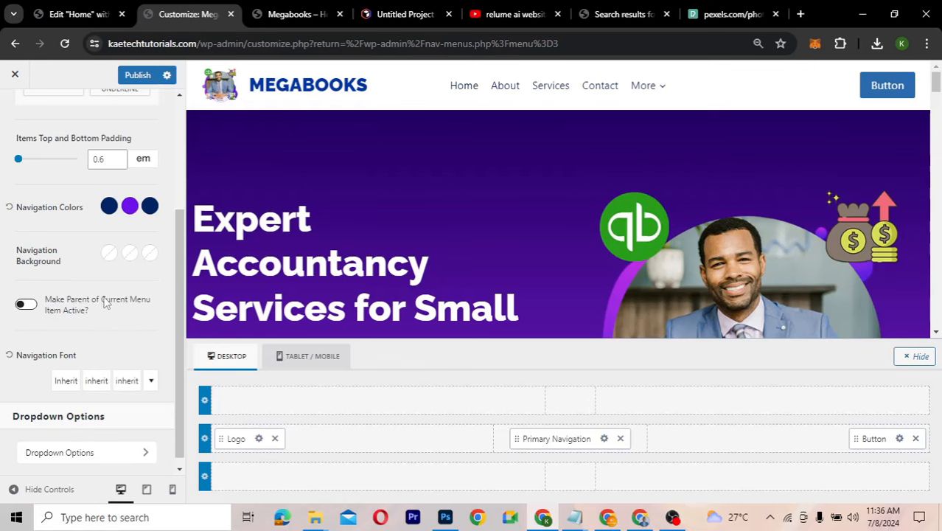
# Set the navigation font to Raleway with a weight of 700
pyautogui.scroll(-1, 103, 302)
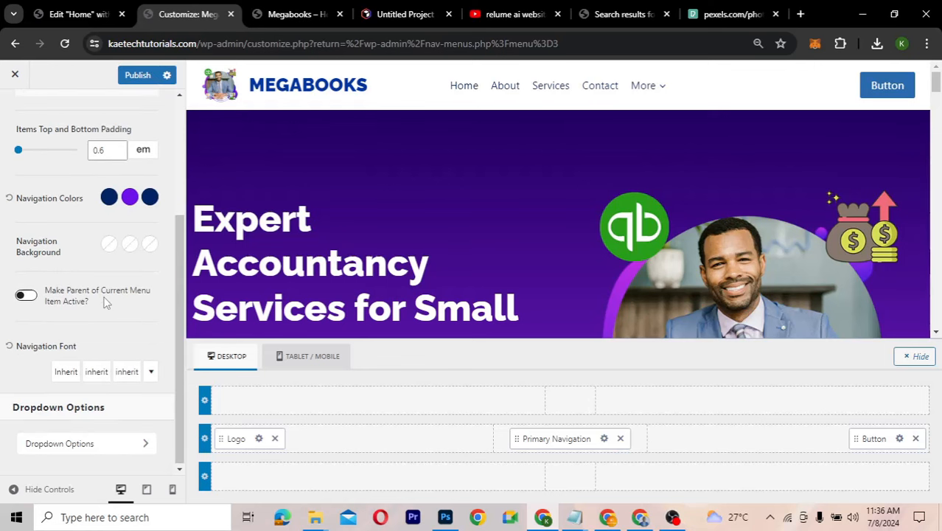
pyautogui.click(66, 372)
pyautogui.click(99, 345)
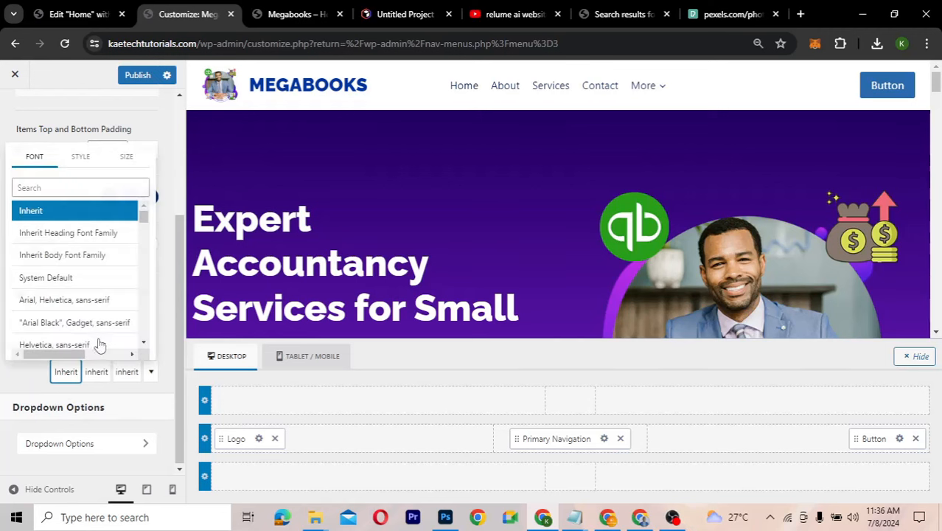
pyautogui.click(84, 186)
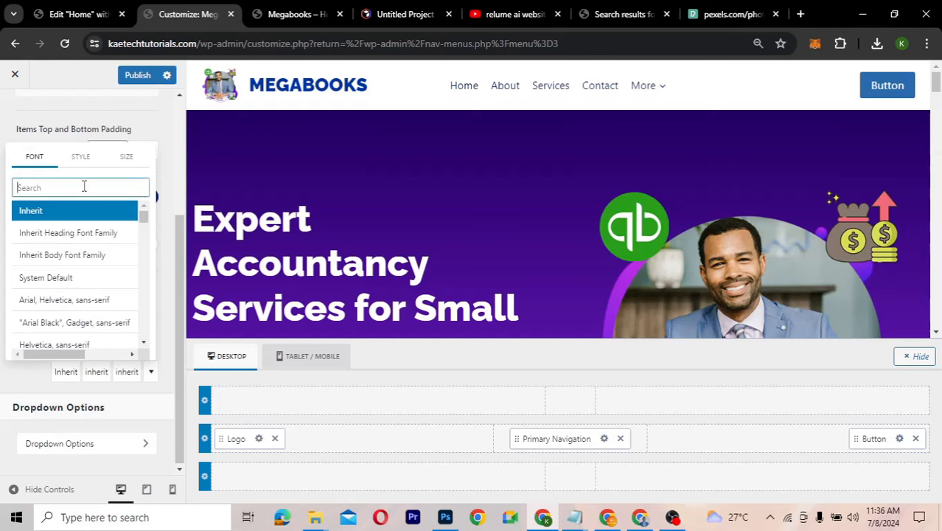
pyautogui.write('rale')
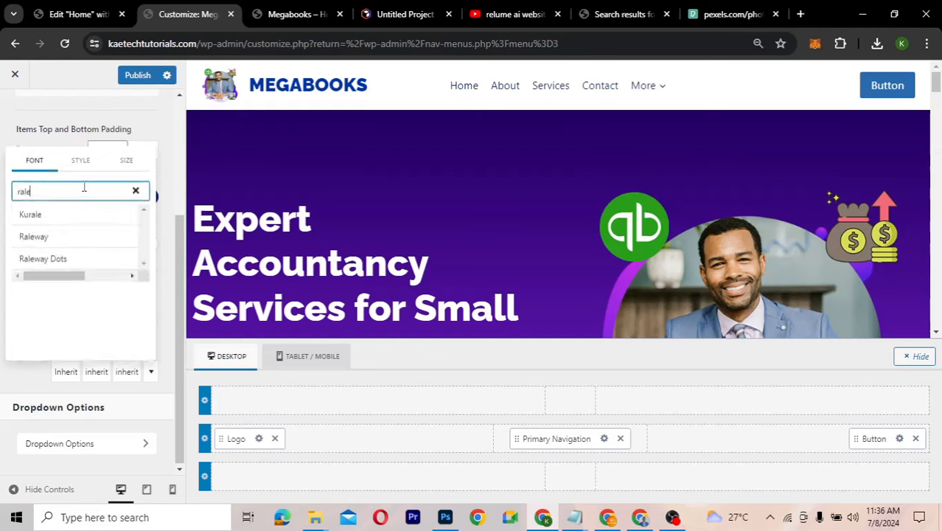
pyautogui.click(42, 241)
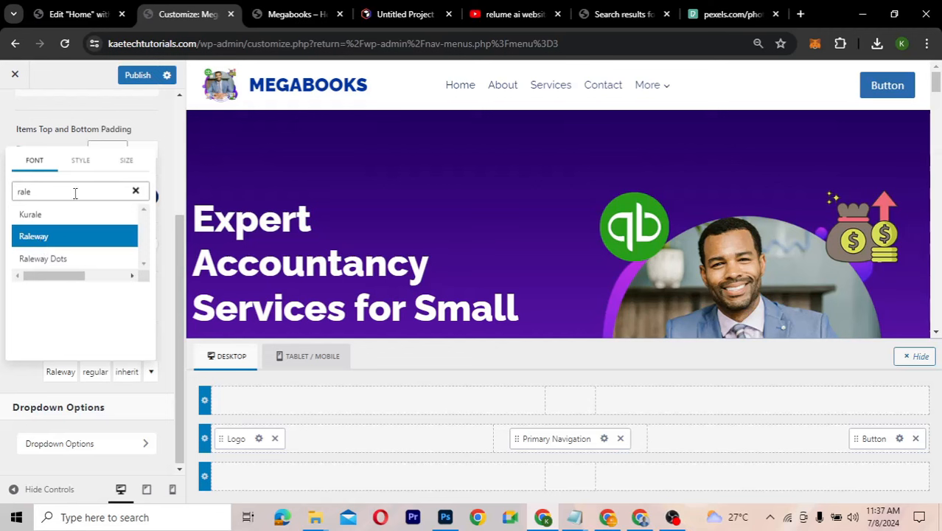
pyautogui.click(80, 168)
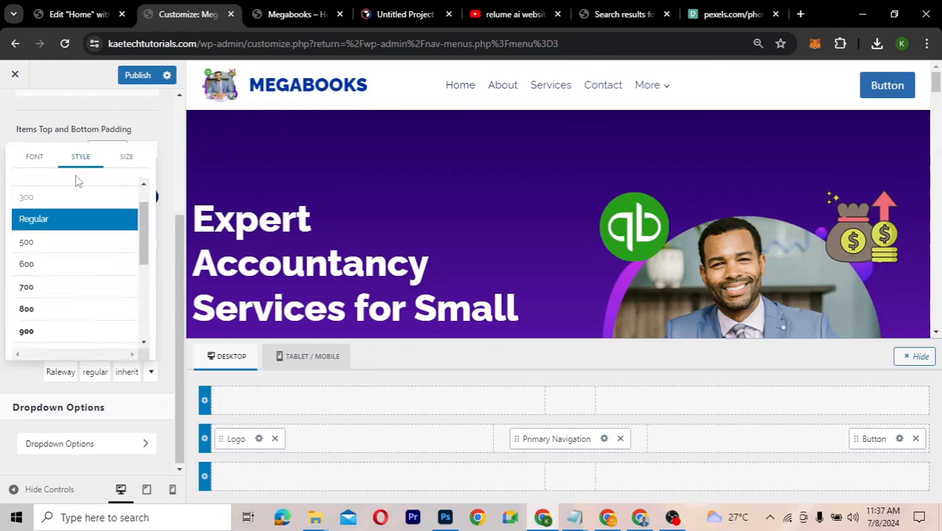
pyautogui.click(52, 287)
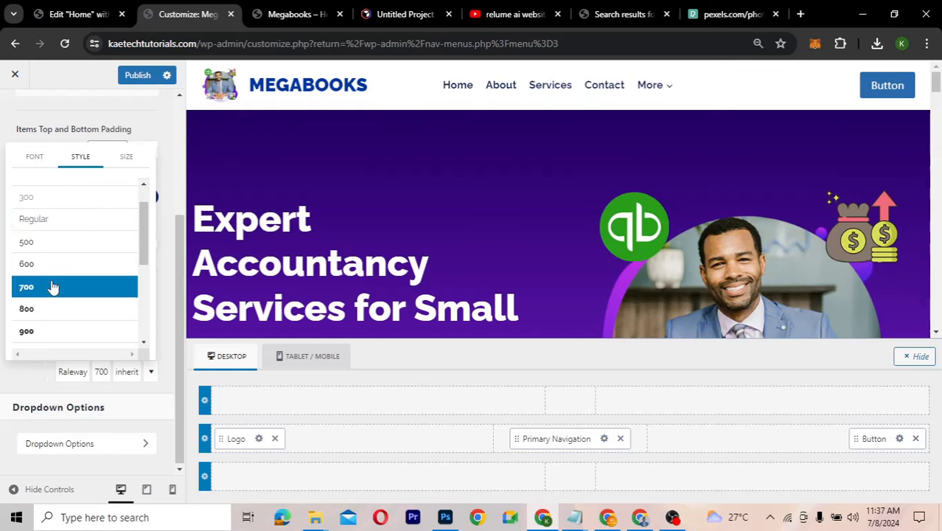
# Set the navigation font size to 18 px and its weight to 600
pyautogui.click(129, 160)
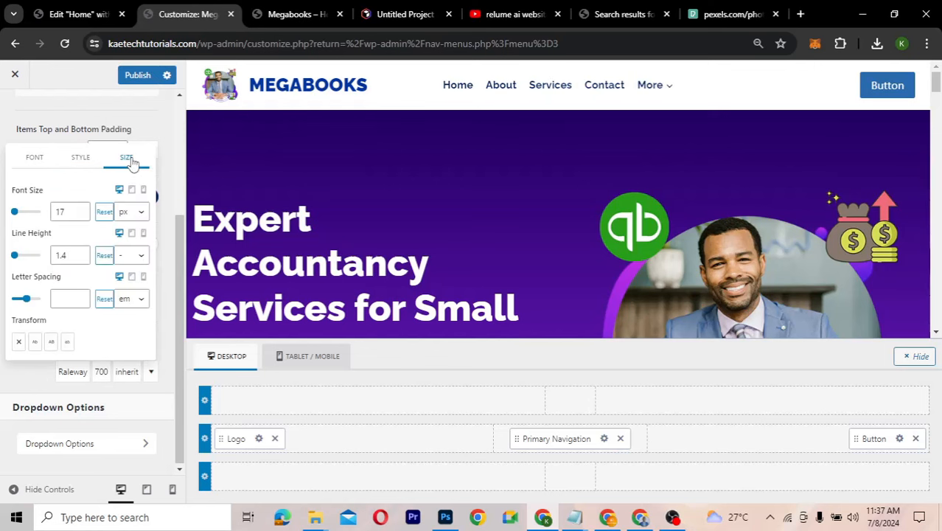
pyautogui.click(81, 210)
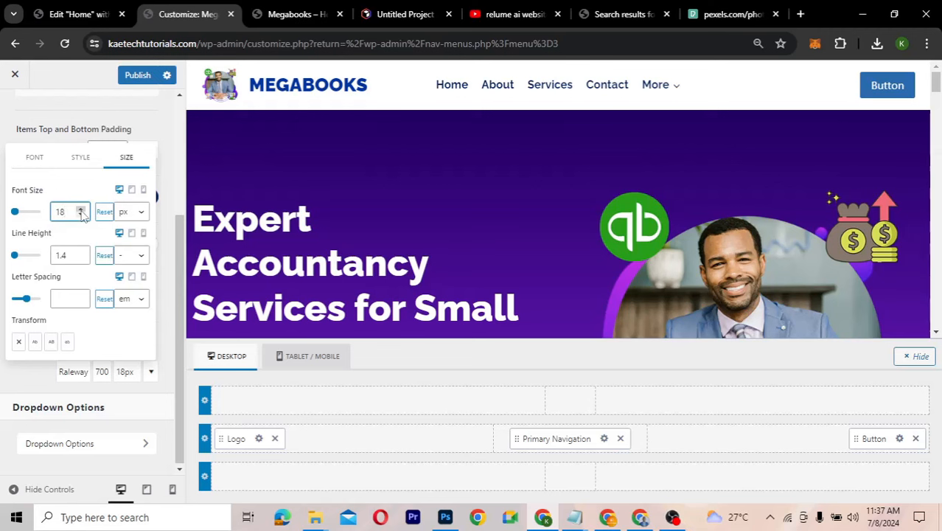
pyautogui.click(80, 210)
pyautogui.click(80, 210)
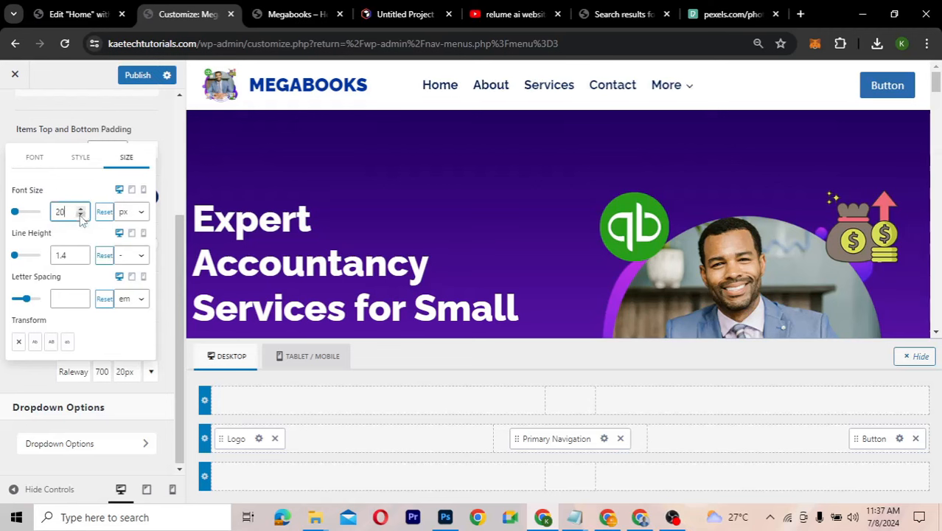
pyautogui.click(82, 215)
pyautogui.click(82, 216)
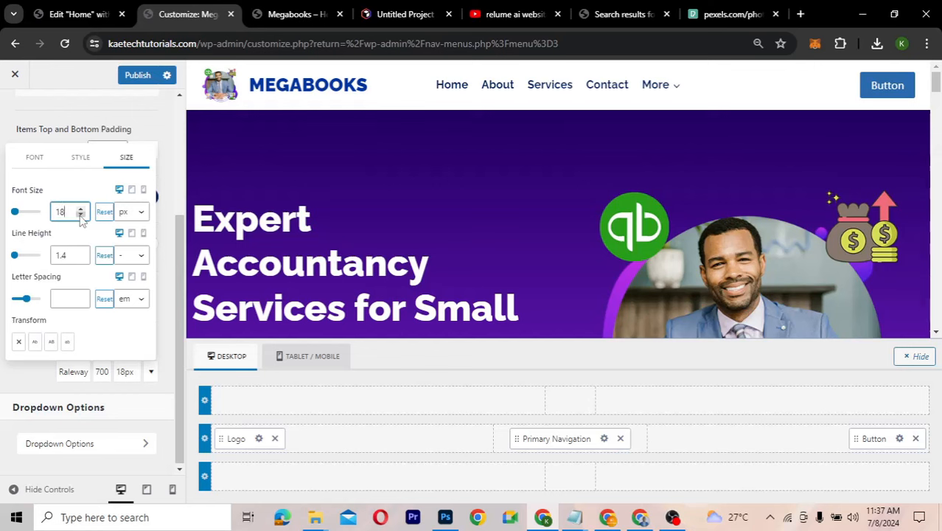
pyautogui.click(84, 158)
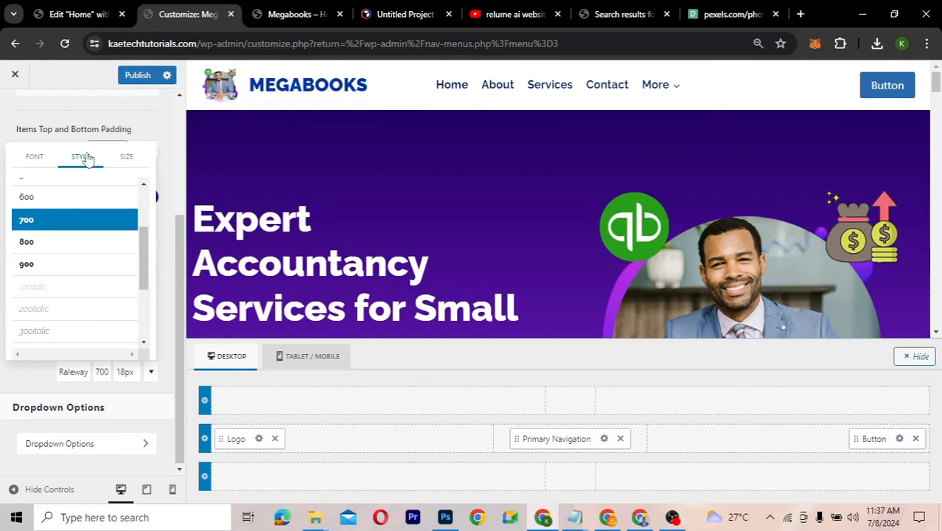
pyautogui.click(62, 201)
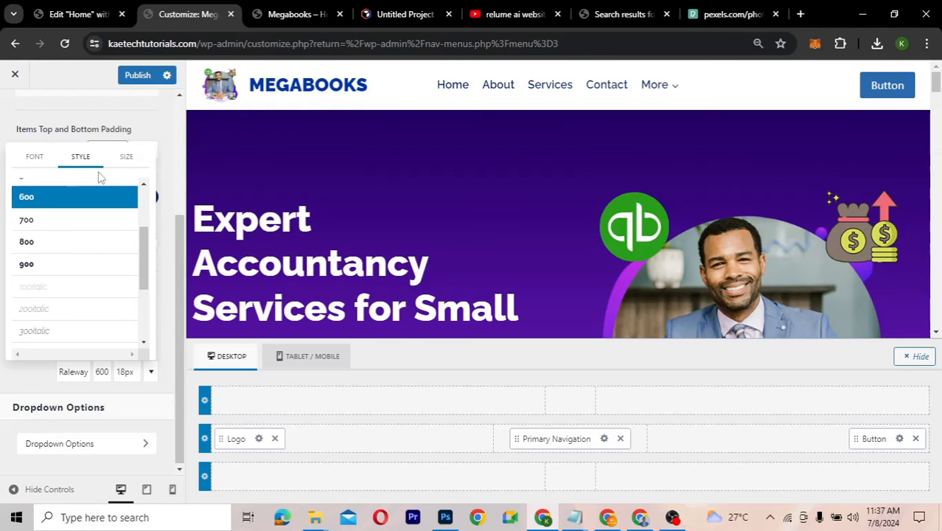
# Transform the navigation text to uppercase and set its font size to 17 px
pyautogui.click(118, 159)
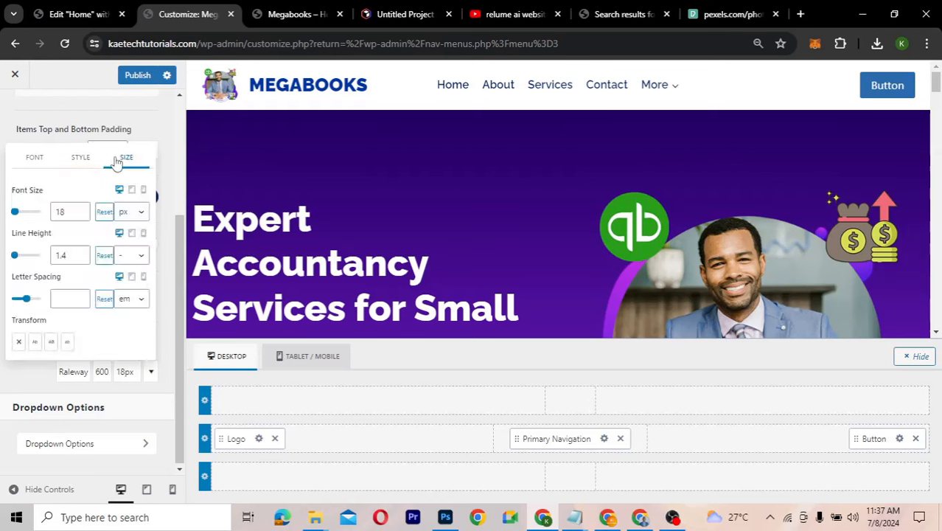
pyautogui.click(51, 342)
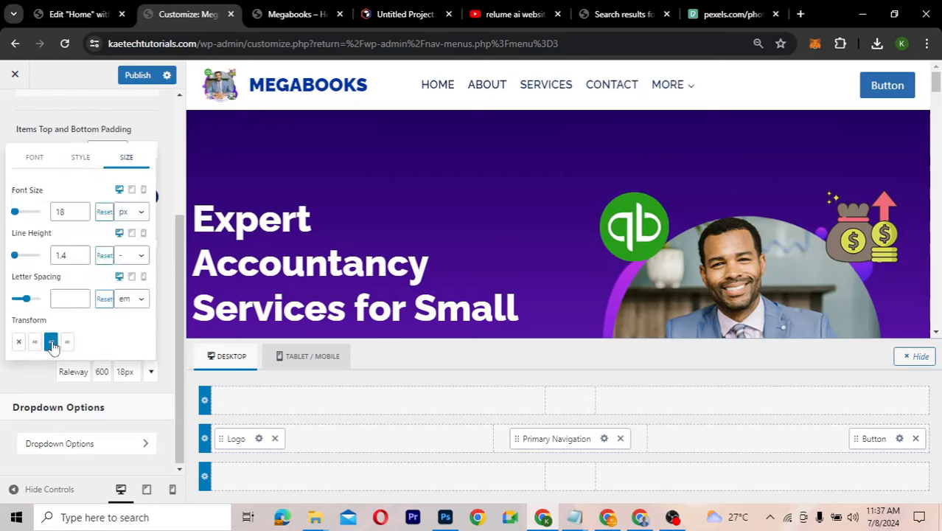
pyautogui.click(80, 215)
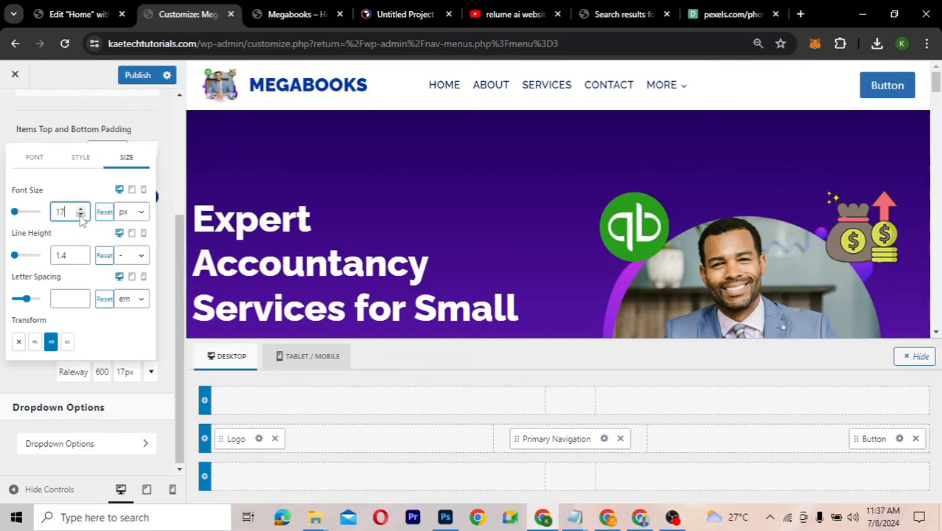
pyautogui.click(11, 385)
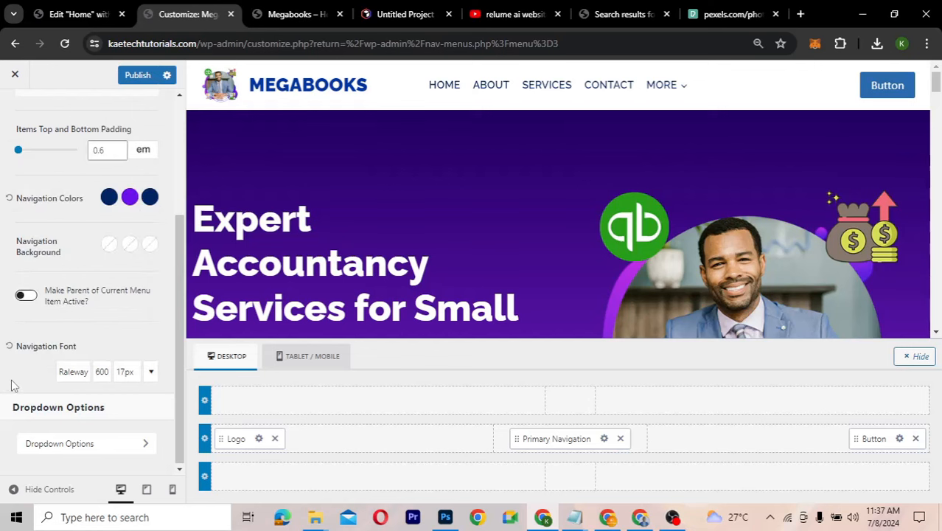
# Compare the customized header preview with the Home page header in the Relume wireframe
pyautogui.click(404, 16)
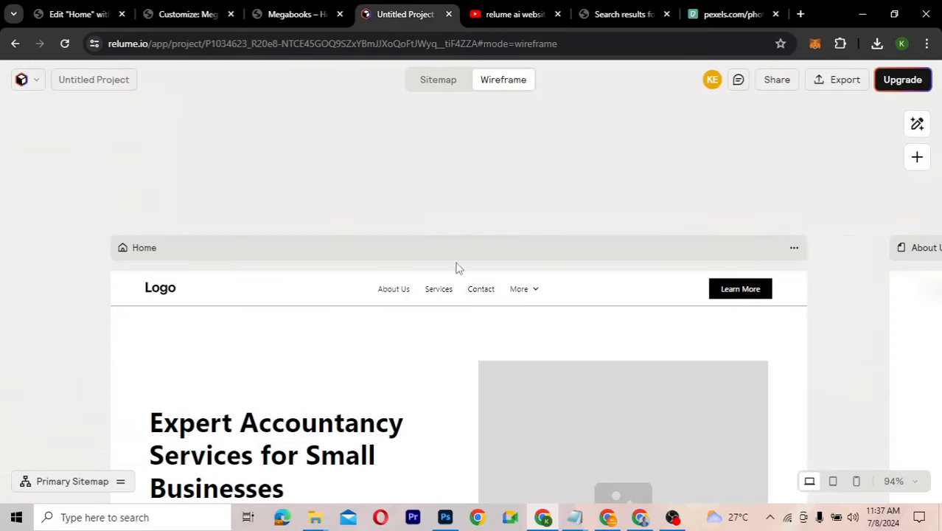
pyautogui.click(194, 16)
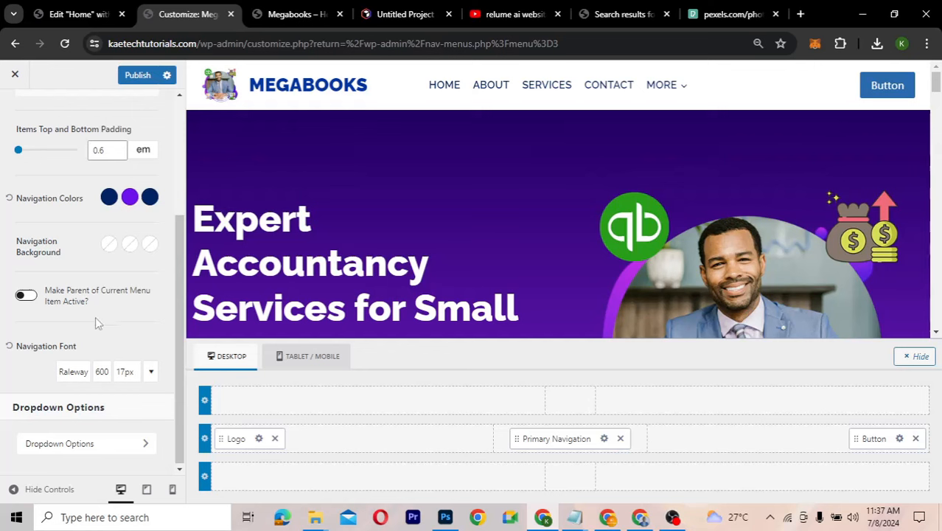
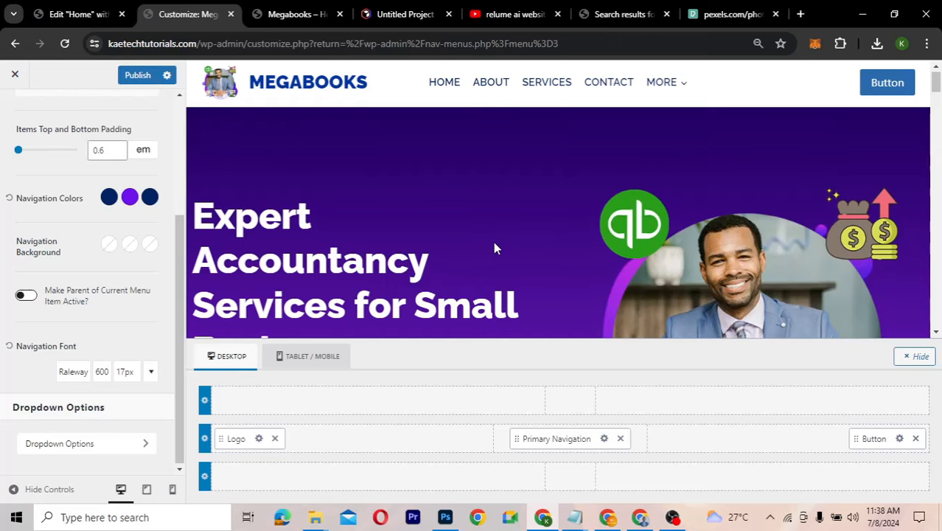
pyautogui.scroll(-6, 494, 246)
pyautogui.scroll(6, 493, 241)
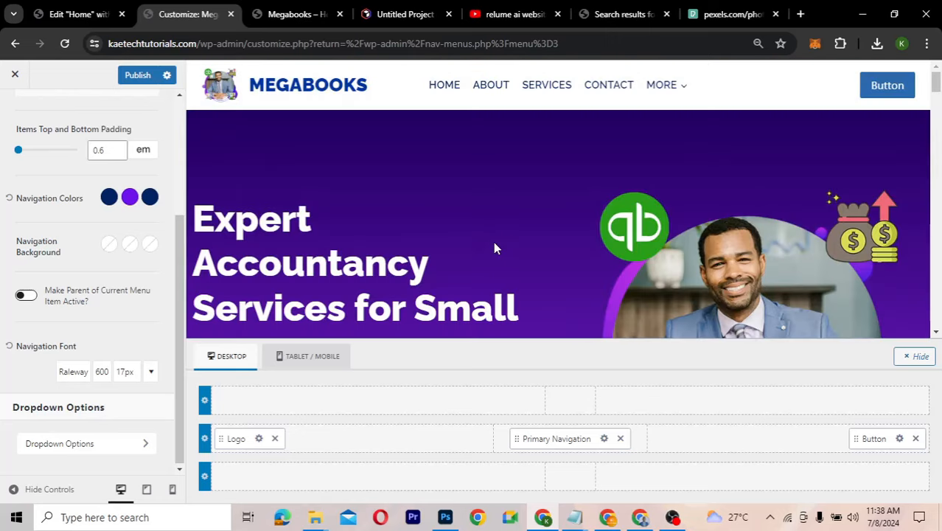
# Change the header button's label to "Learn More", following the button in the Relume wireframe
pyautogui.click(899, 439)
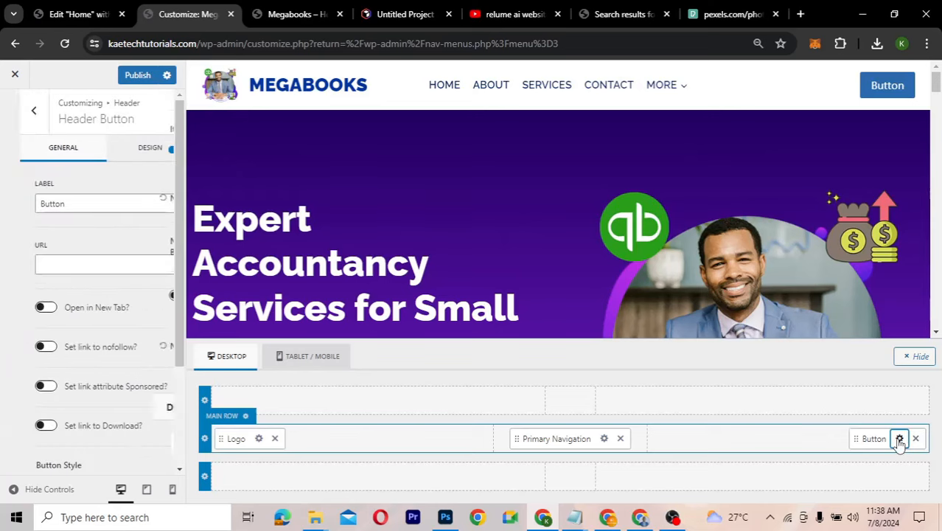
pyautogui.click(288, 13)
pyautogui.click(380, 17)
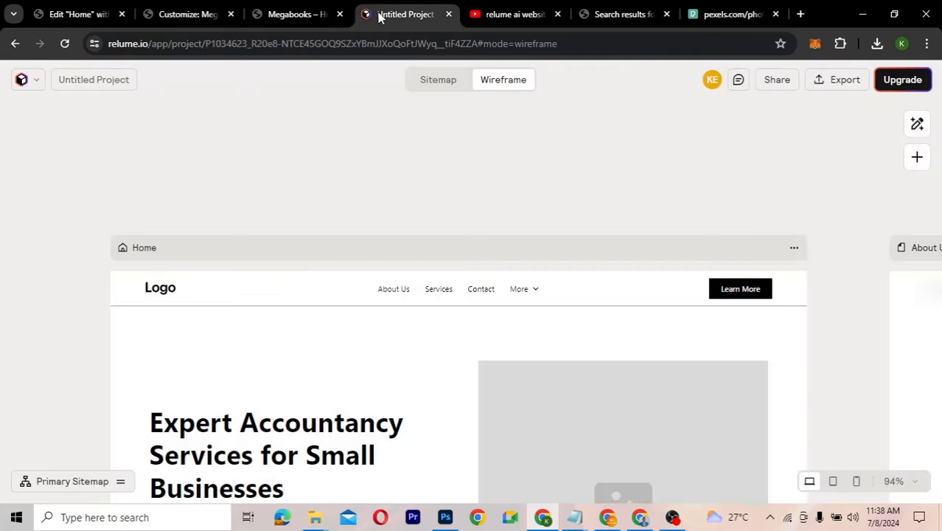
pyautogui.click(180, 14)
pyautogui.click(66, 209)
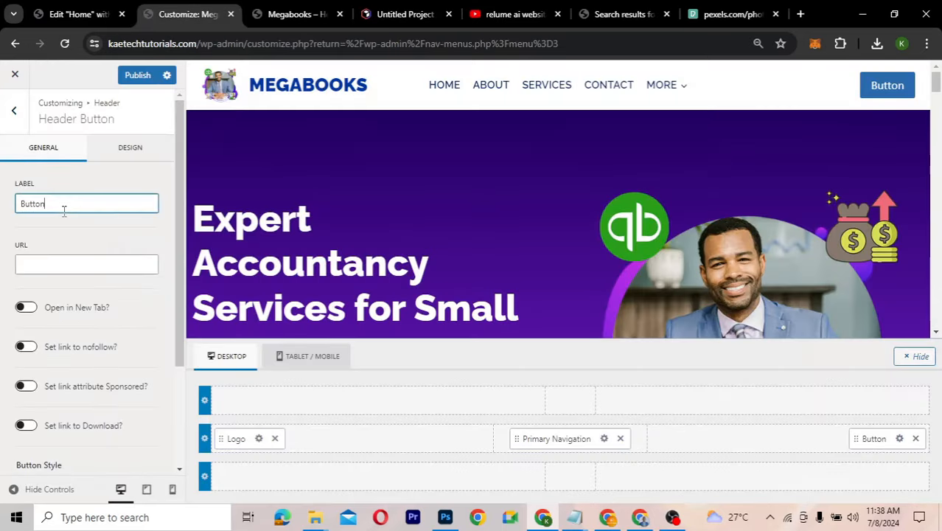
pyautogui.press('BackSpace')
pyautogui.press('BackSpace')
pyautogui.press('BackSpace')
pyautogui.press('BackSpace')
pyautogui.press('BackSpace')
pyautogui.press('BackSpace')
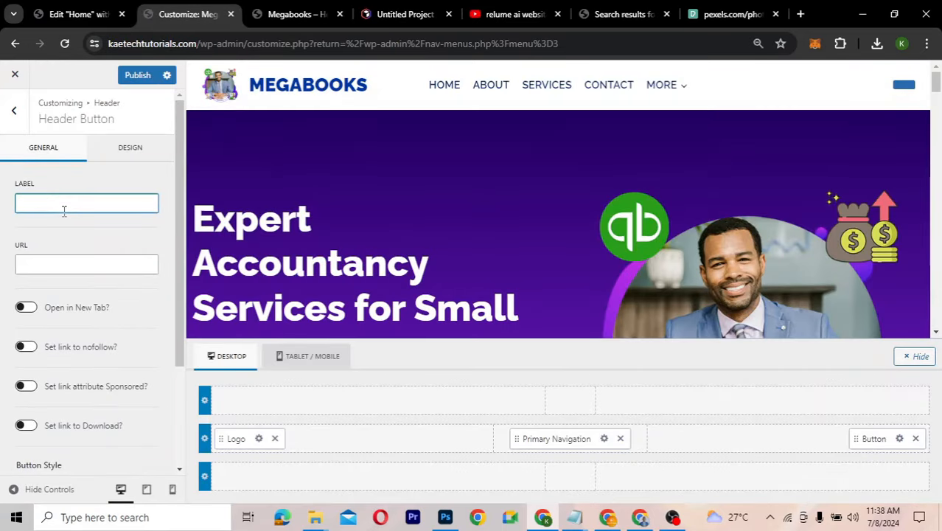
pyautogui.write('Learn More')
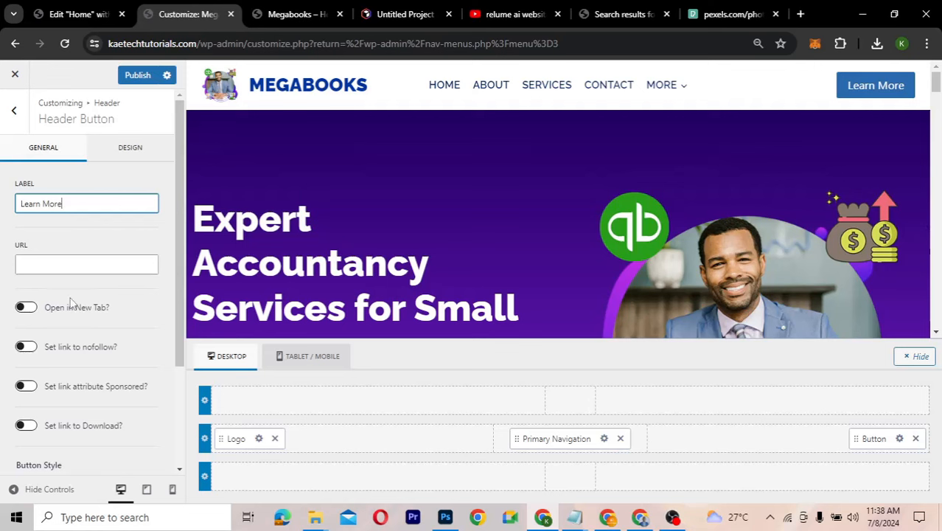
# Set the header button's link URL to the placeholder "#"
pyautogui.scroll(-1, 70, 300)
pyautogui.click(67, 210)
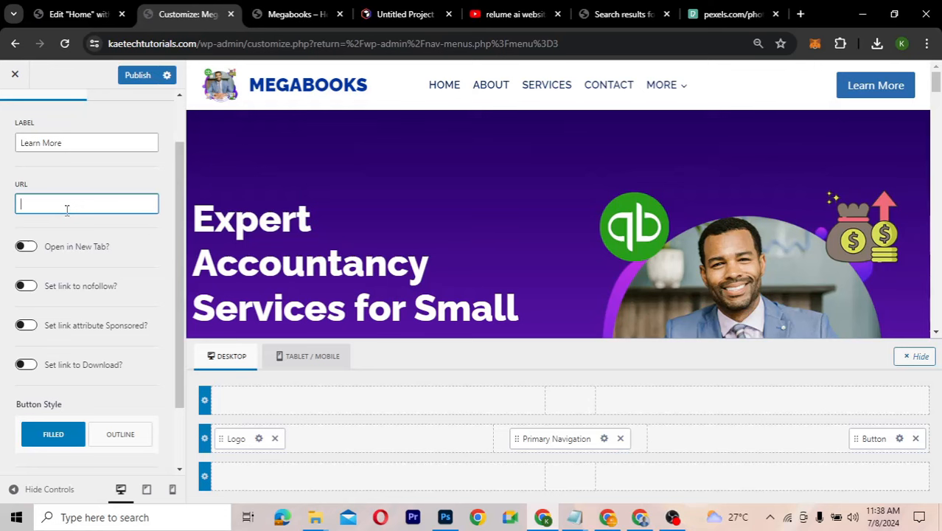
pyautogui.write('#')
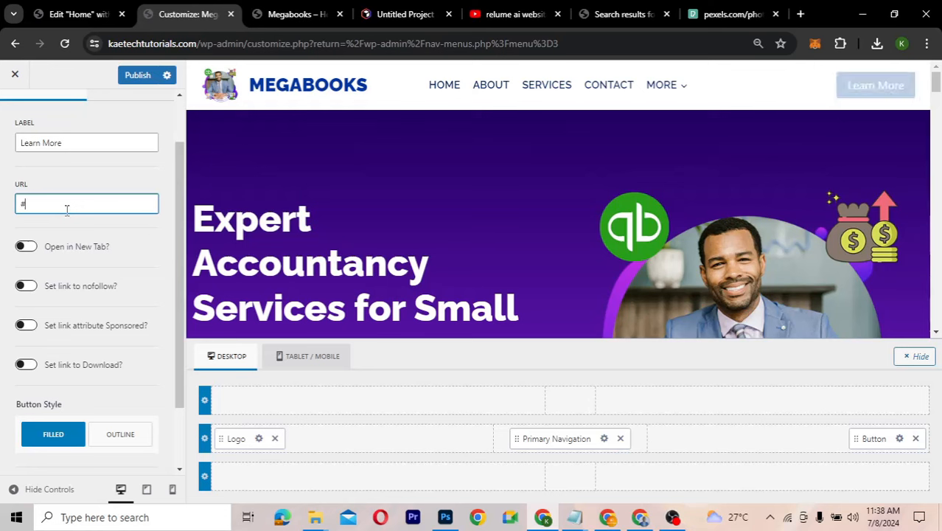
pyautogui.scroll(-1, 75, 300)
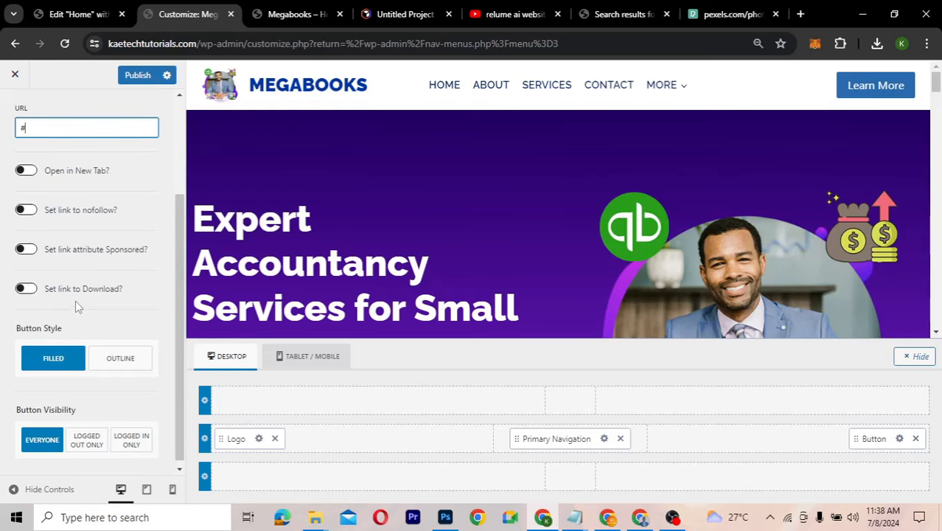
# Open the header button's design settings and review the available size, color and border options
pyautogui.scroll(2, 77, 305)
pyautogui.click(122, 151)
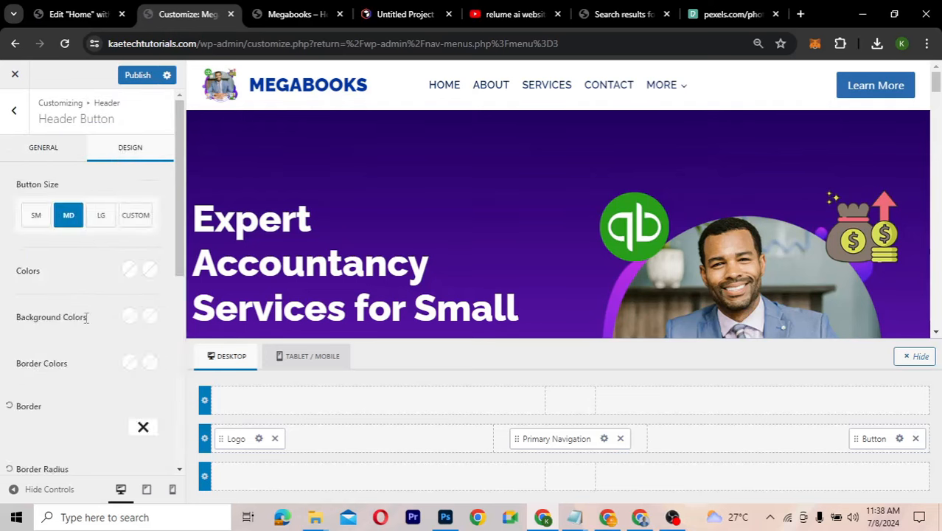
pyautogui.scroll(-1, 86, 317)
pyautogui.scroll(1, 86, 318)
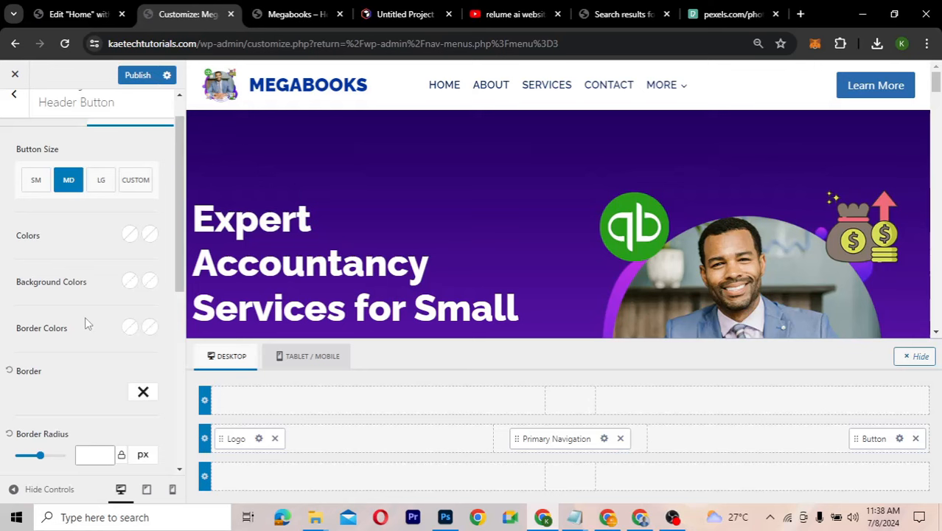
pyautogui.scroll(-1, 85, 317)
pyautogui.scroll(1, 85, 316)
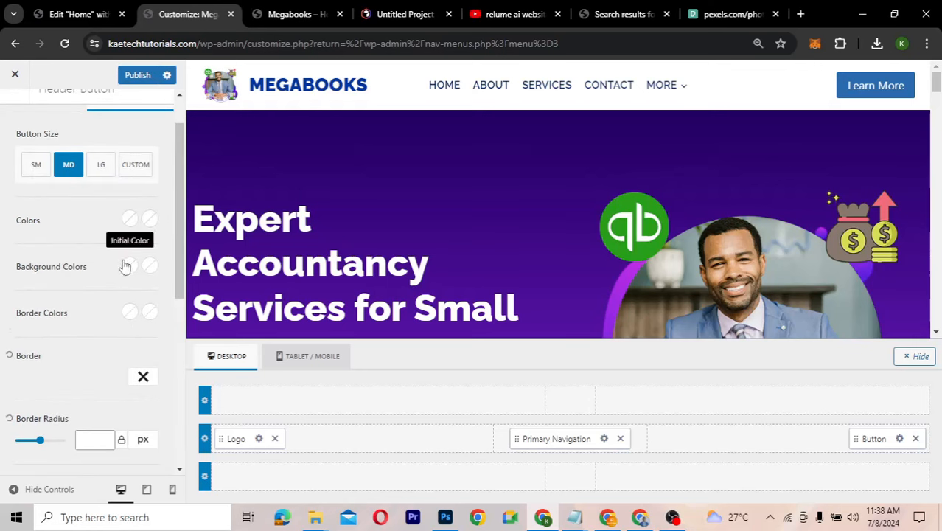
# Try the dark blue 012565 as the header button's initial text color
pyautogui.click(131, 218)
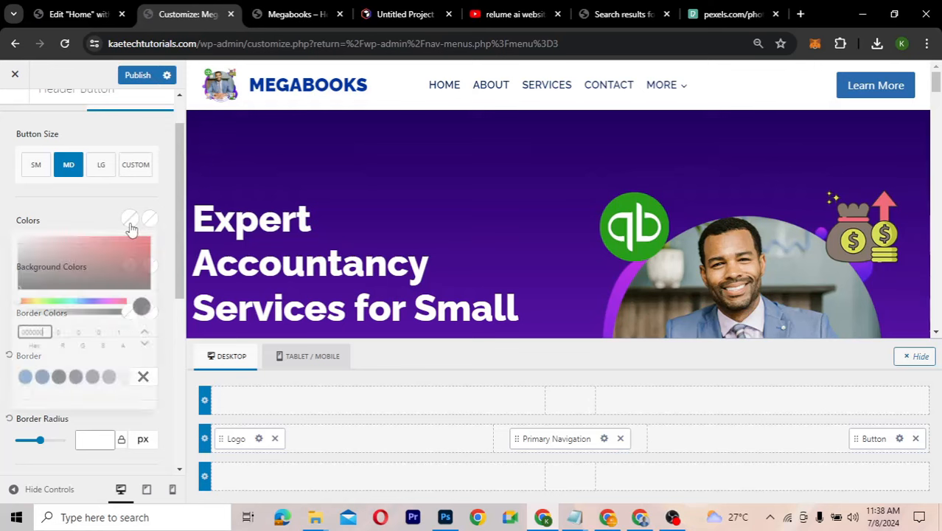
pyautogui.doubleClick(50, 337)
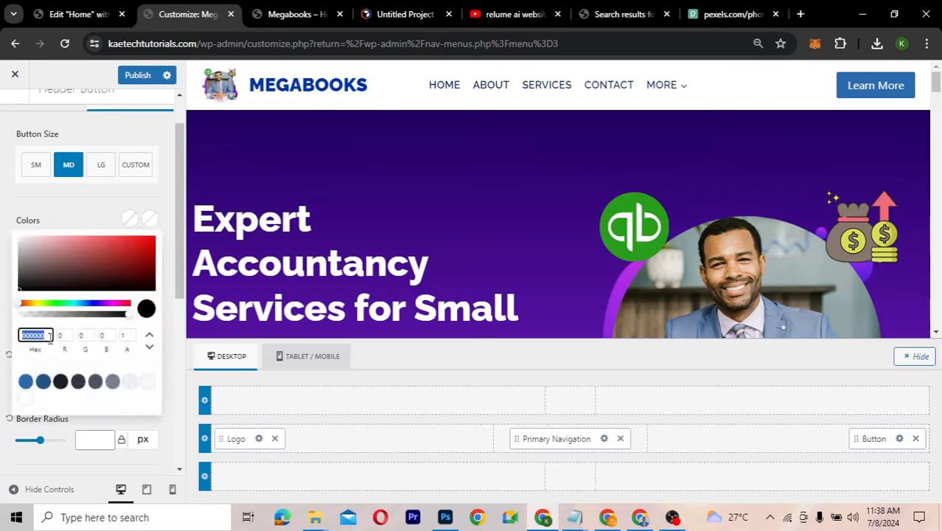
pyautogui.write('012565')
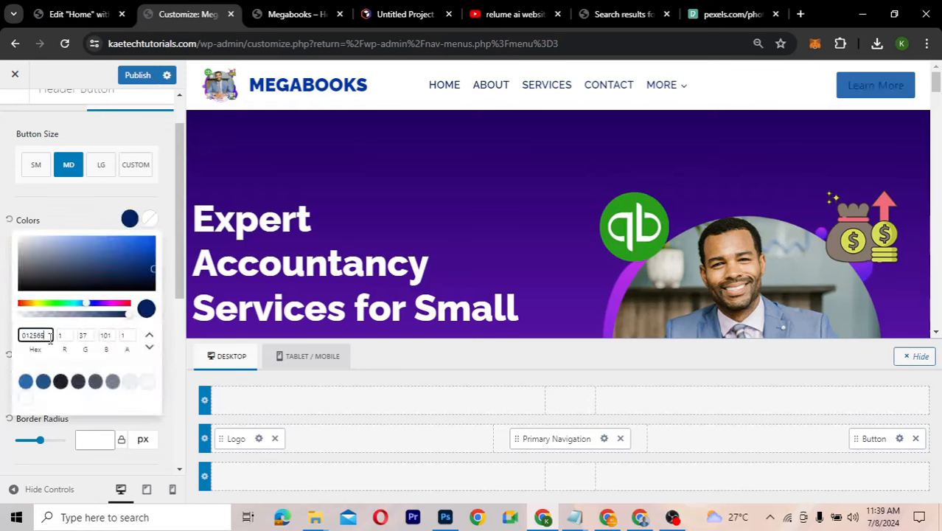
# Set the header button's initial text color to white, FFFFFF
pyautogui.click(130, 220)
pyautogui.moveTo(24, 249); pyautogui.dragTo(9, 227)
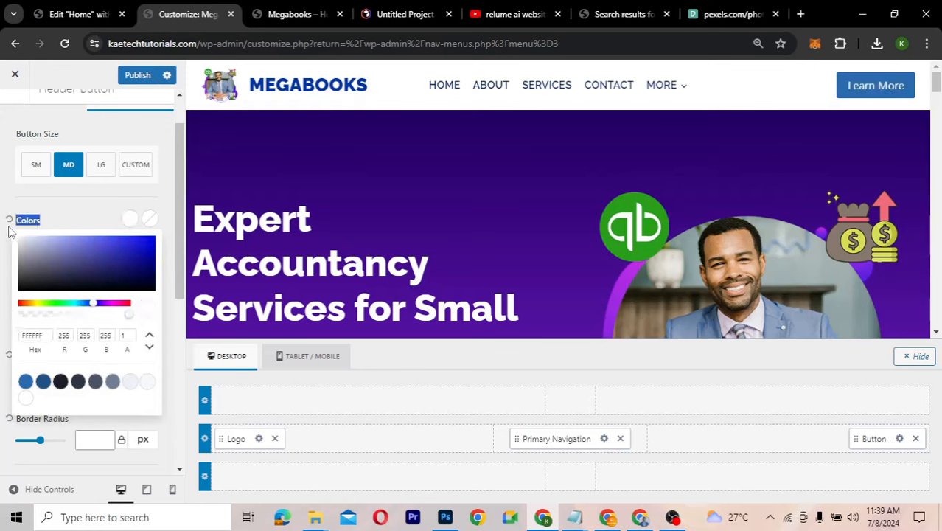
pyautogui.click(87, 222)
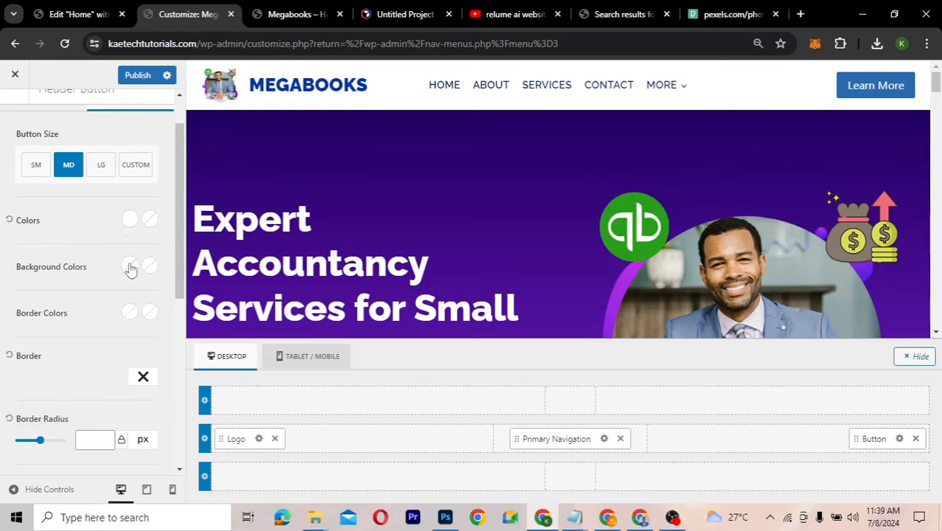
# Try the dark blue 012565 as the header button's initial background color
pyautogui.click(129, 267)
pyautogui.hotkey('ctrl', 'a')
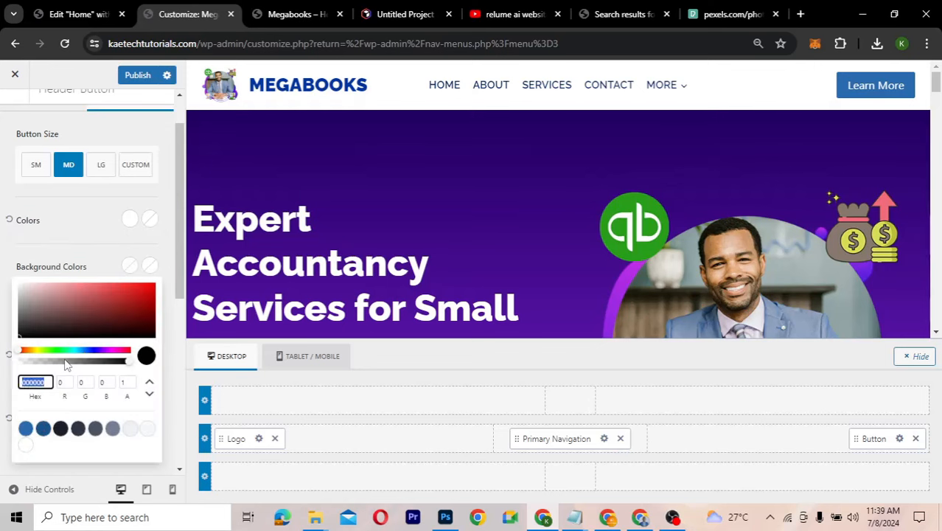
pyautogui.write('012565')
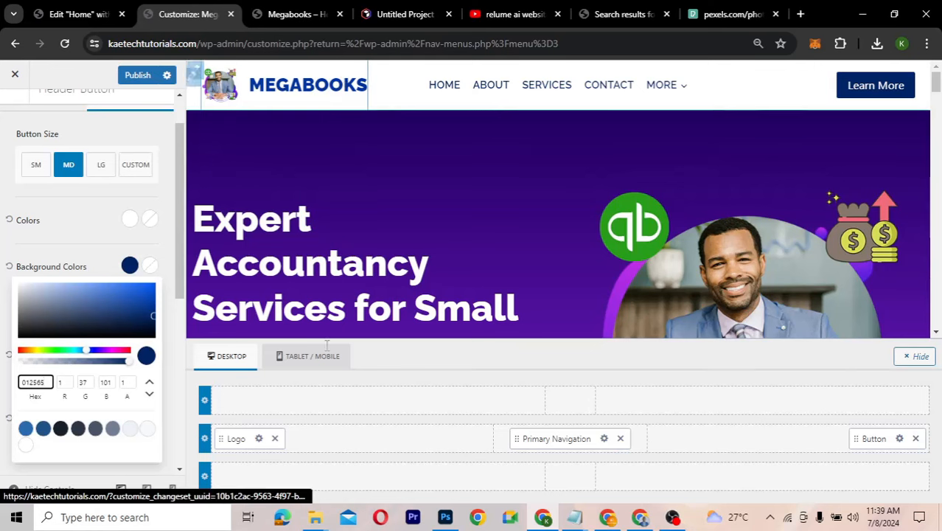
# Copy the hex value 0036A1 of the site title's font color from the logo's design settings
pyautogui.click(259, 438)
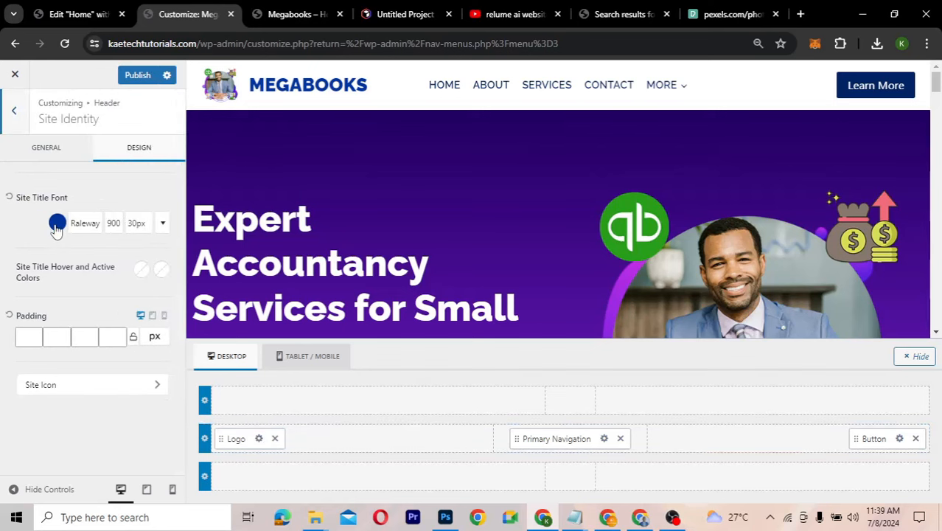
pyautogui.click(56, 223)
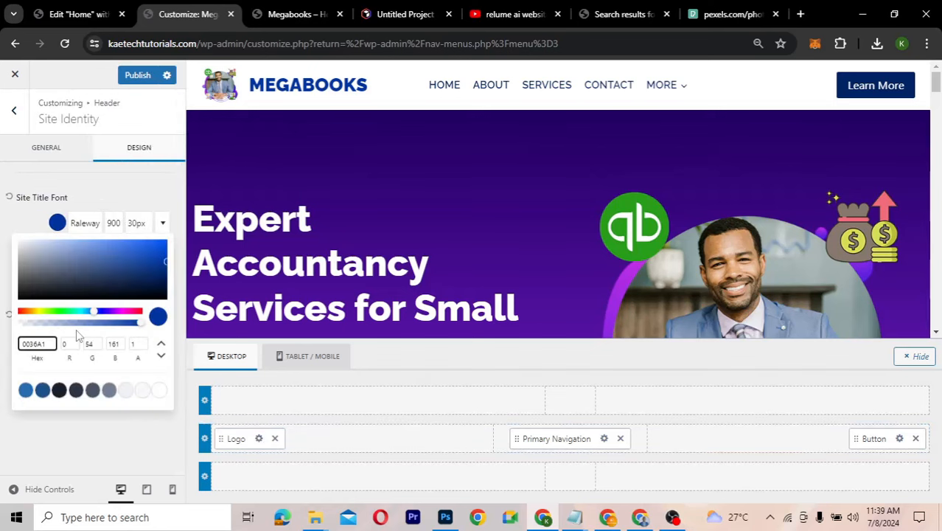
pyautogui.hotkey('ctrl', 'a')
pyautogui.hotkey('ctrl', 'c')
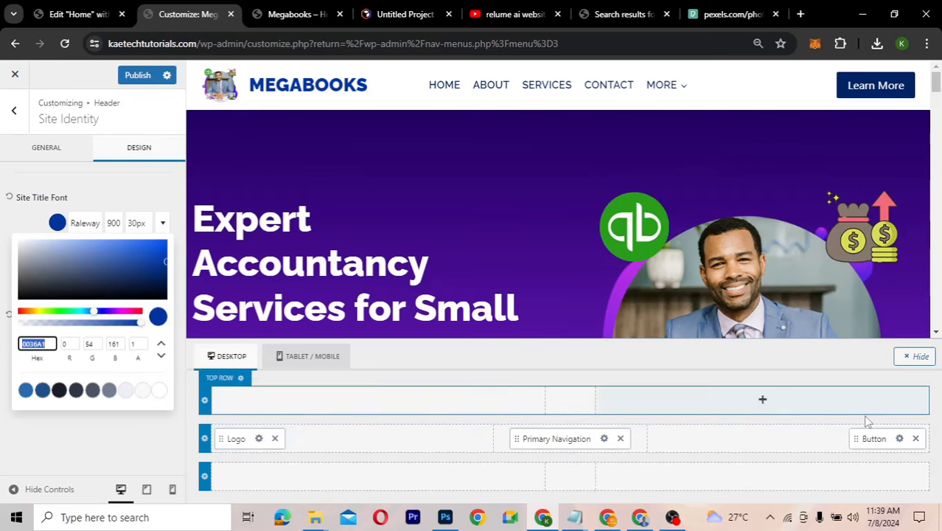
# Set the header button's initial background color to the copied site title color, 0036A1
pyautogui.click(900, 438)
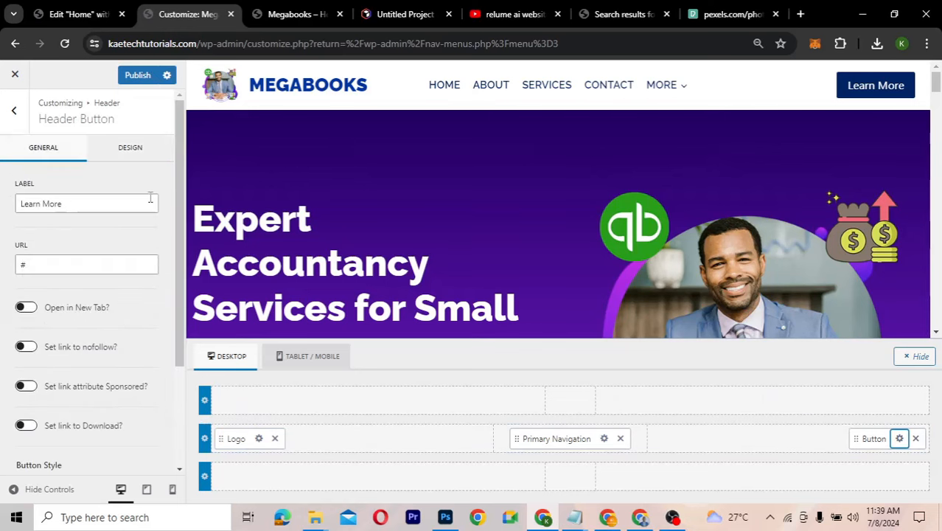
pyautogui.click(139, 159)
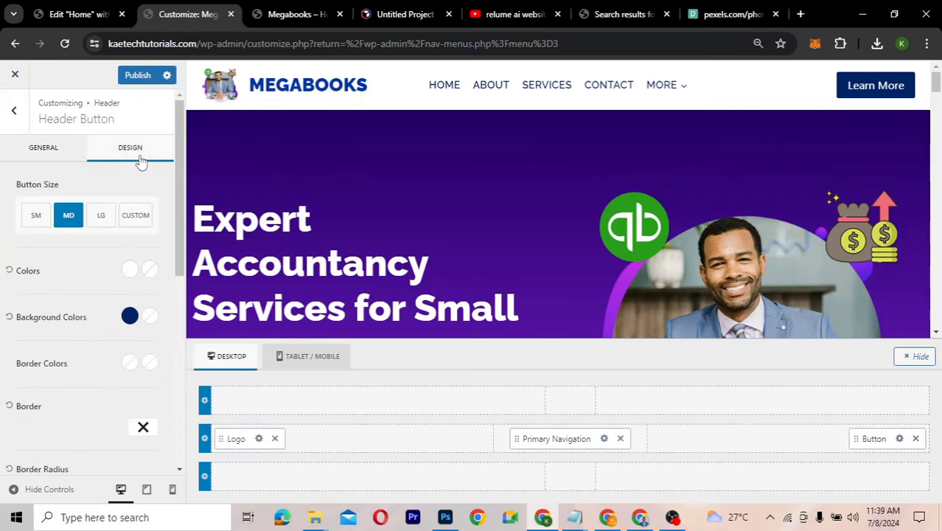
pyautogui.click(129, 315)
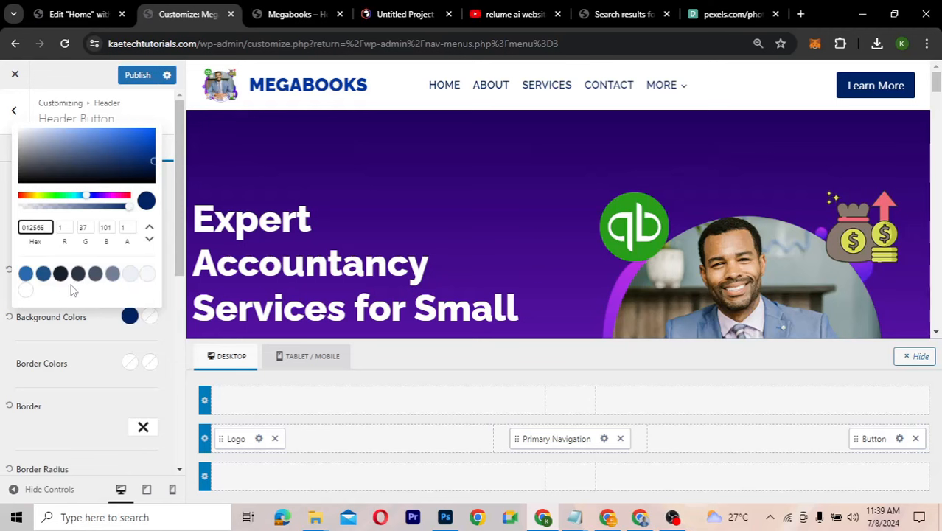
pyautogui.hotkey('ctrl', 'a')
pyautogui.hotkey('ctrl', 'v')
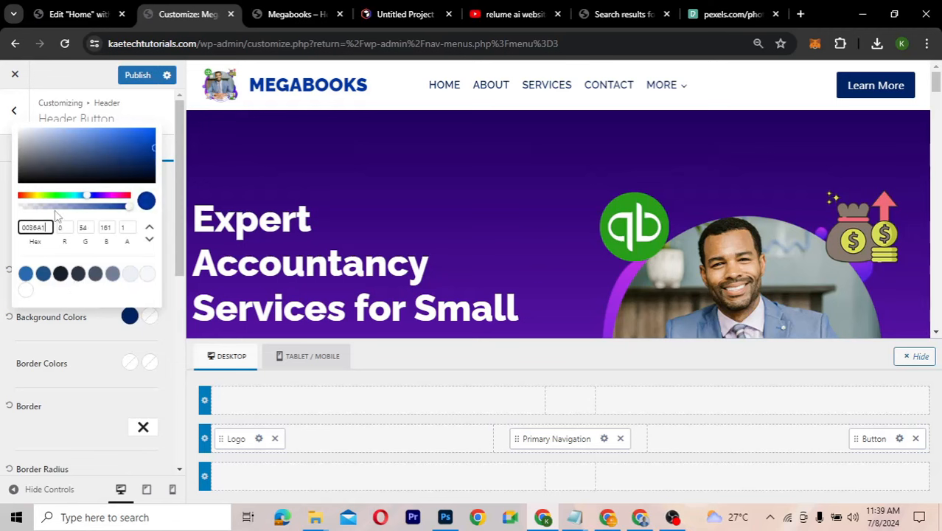
pyautogui.click(89, 321)
# Set the header button's hover background color to the dark blue 012565
pyautogui.click(149, 315)
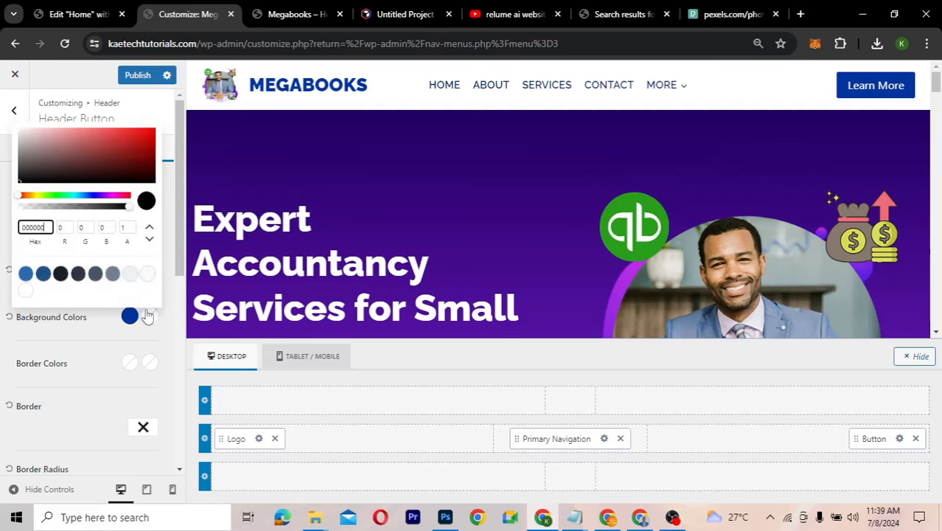
pyautogui.doubleClick(48, 229)
pyautogui.write('012')
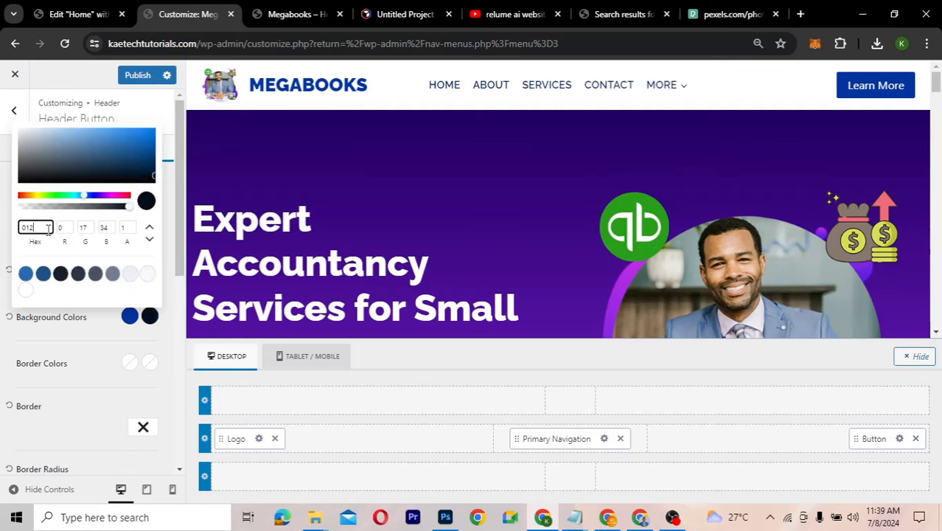
pyautogui.write('565')
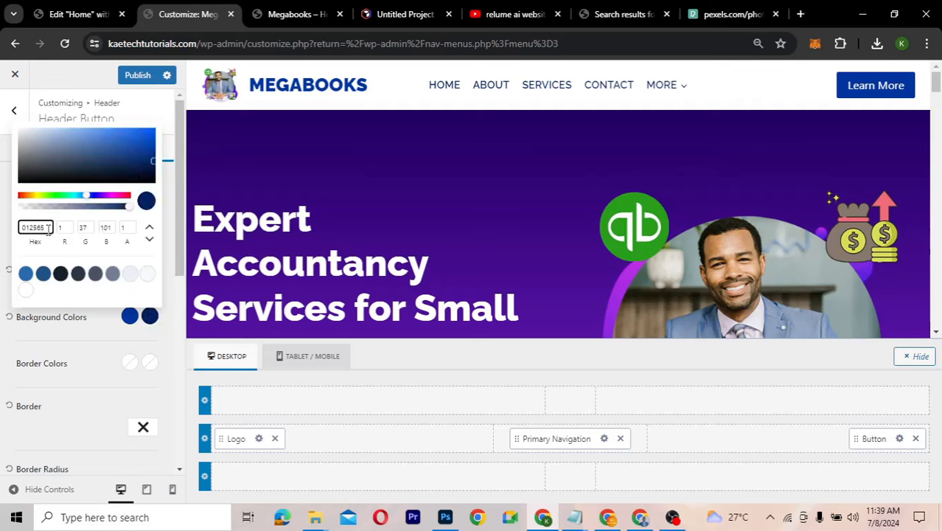
pyautogui.click(97, 328)
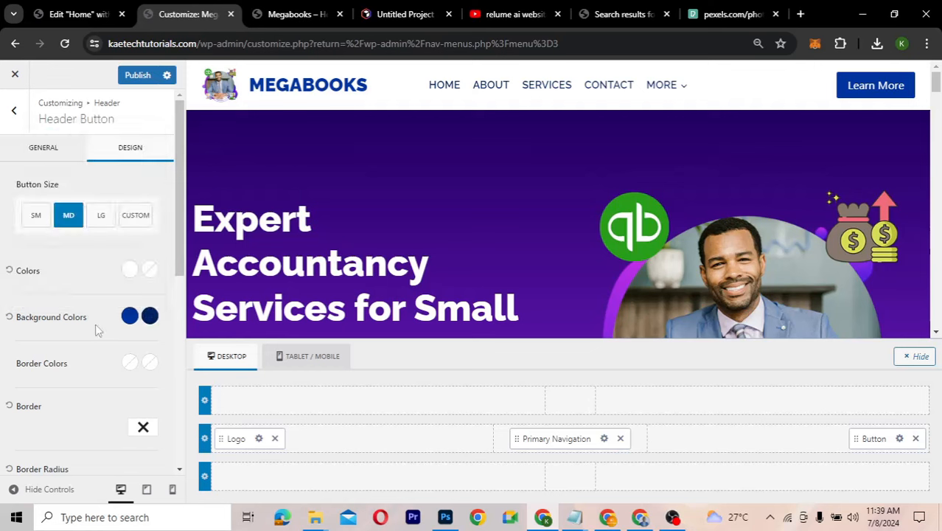
# Square off the header button's corners with a border radius of 0 px
pyautogui.scroll(-1, 104, 354)
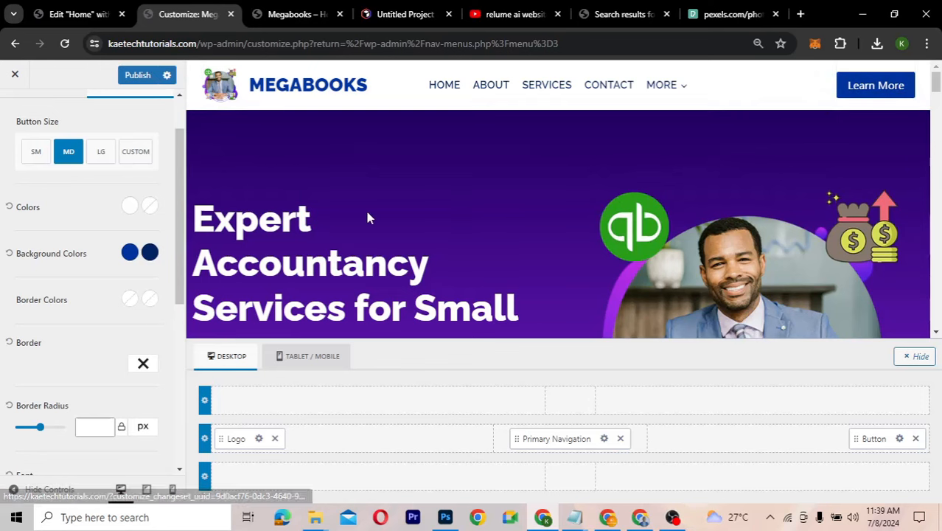
pyautogui.scroll(-2, 81, 299)
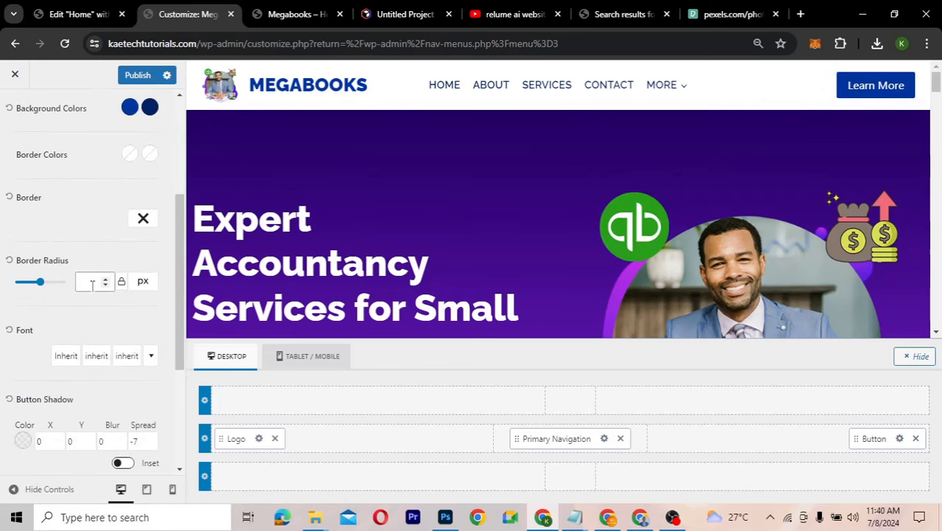
pyautogui.click(91, 284)
pyautogui.write('0')
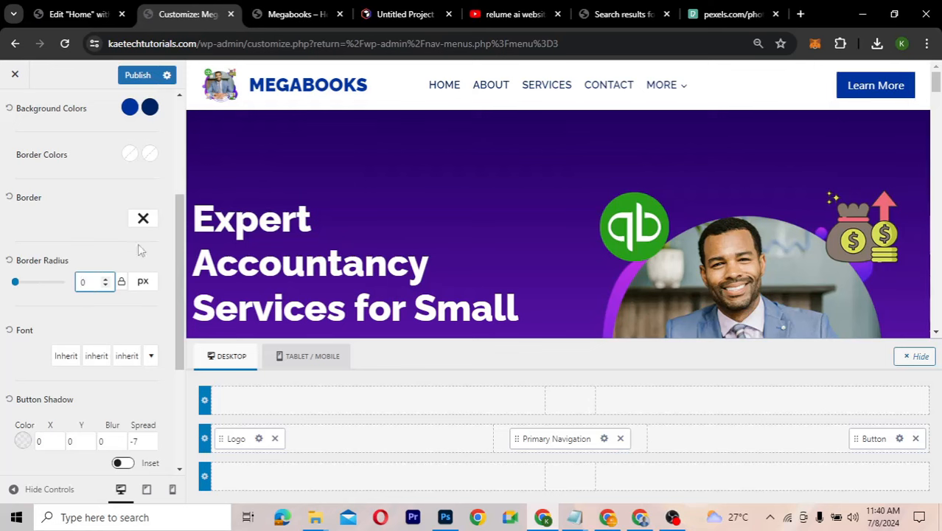
# Set the header button's font to Raleway with weight 600
pyautogui.scroll(3, 84, 230)
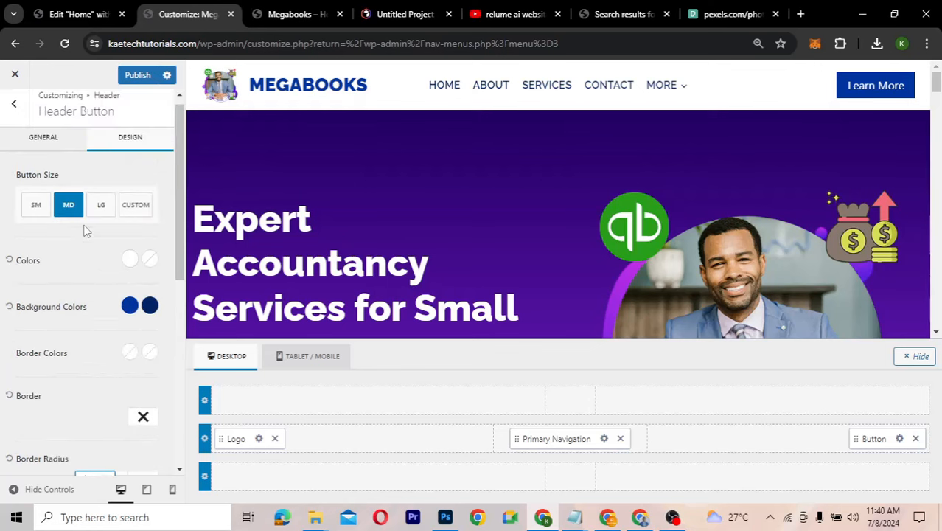
pyautogui.scroll(-3, 94, 280)
pyautogui.scroll(-3, 95, 280)
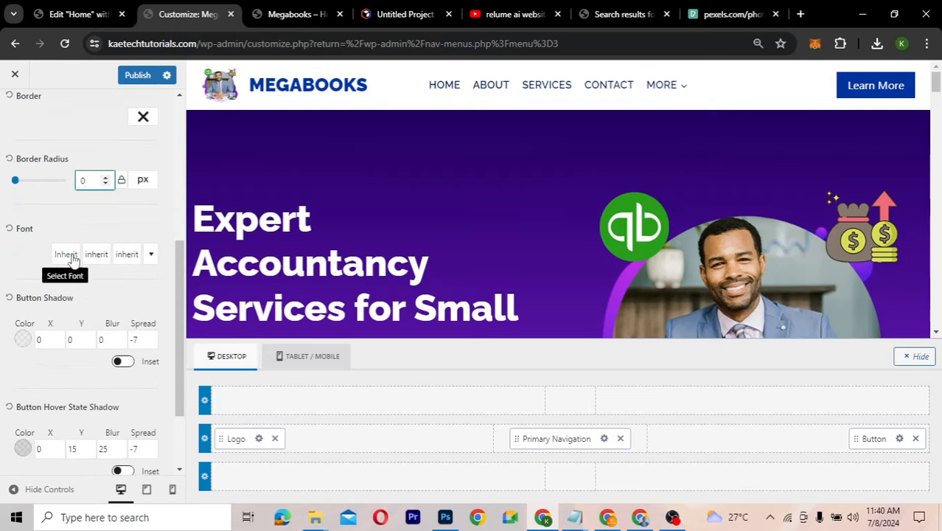
pyautogui.click(73, 258)
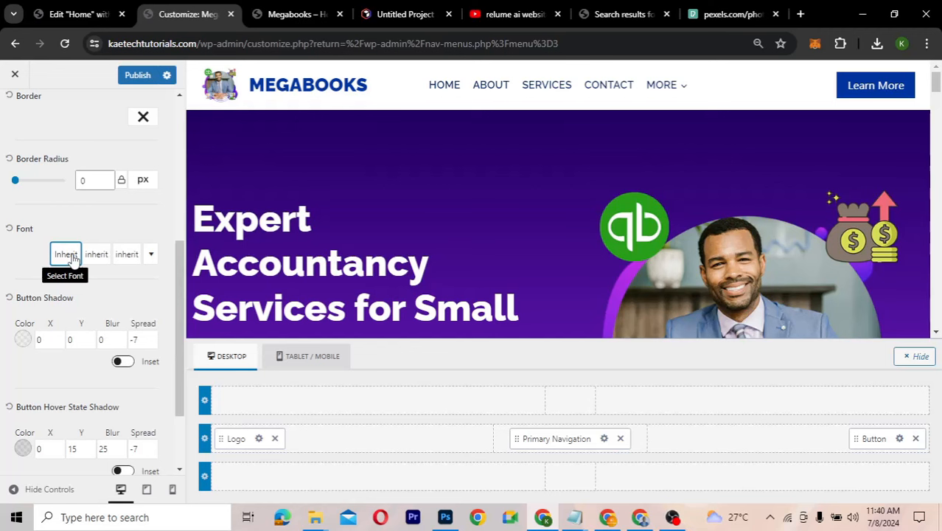
pyautogui.click(73, 256)
pyautogui.click(59, 313)
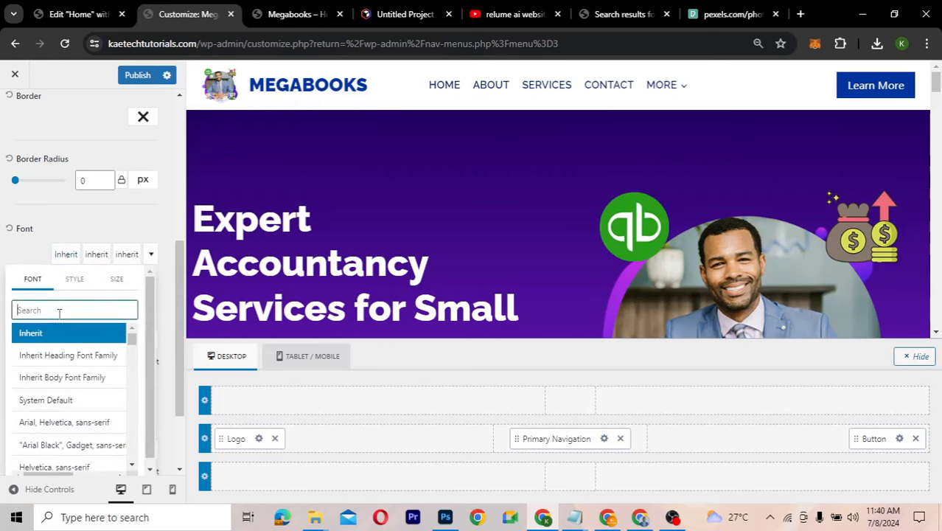
pyautogui.write('rale')
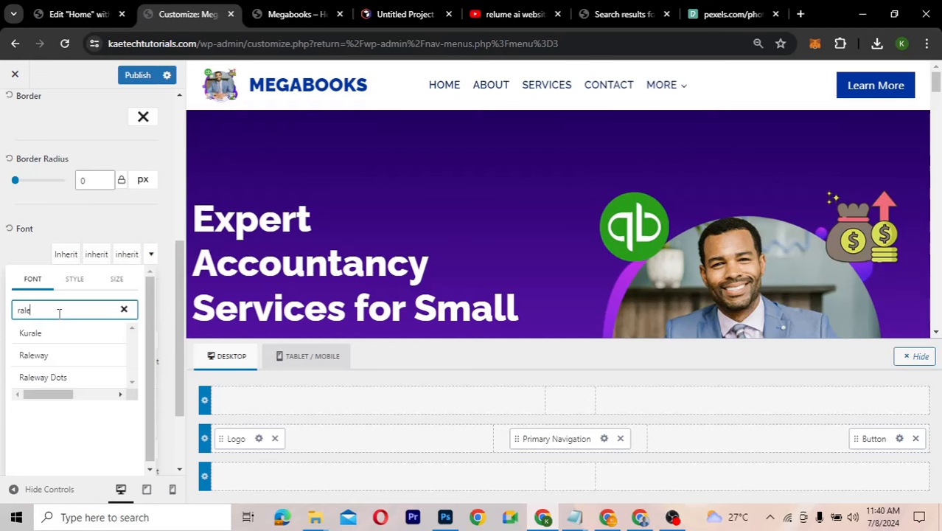
pyautogui.click(39, 361)
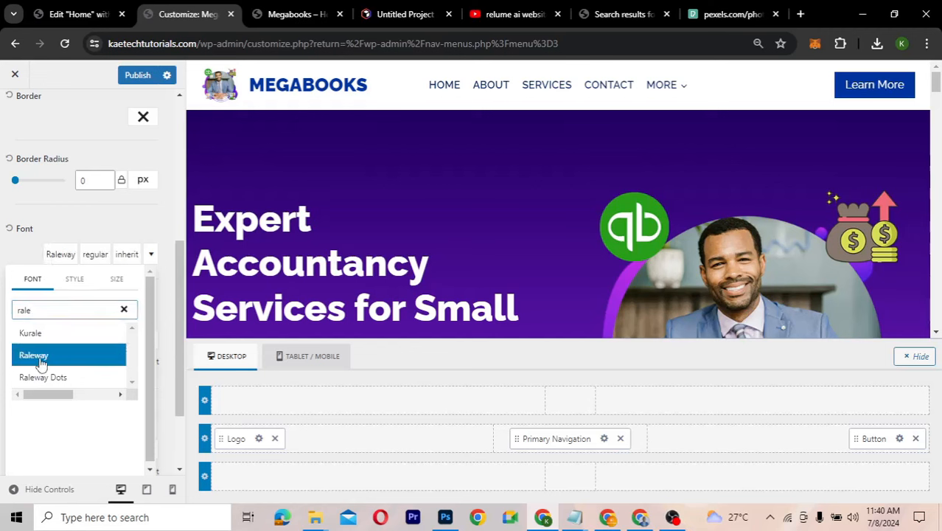
pyautogui.click(82, 289)
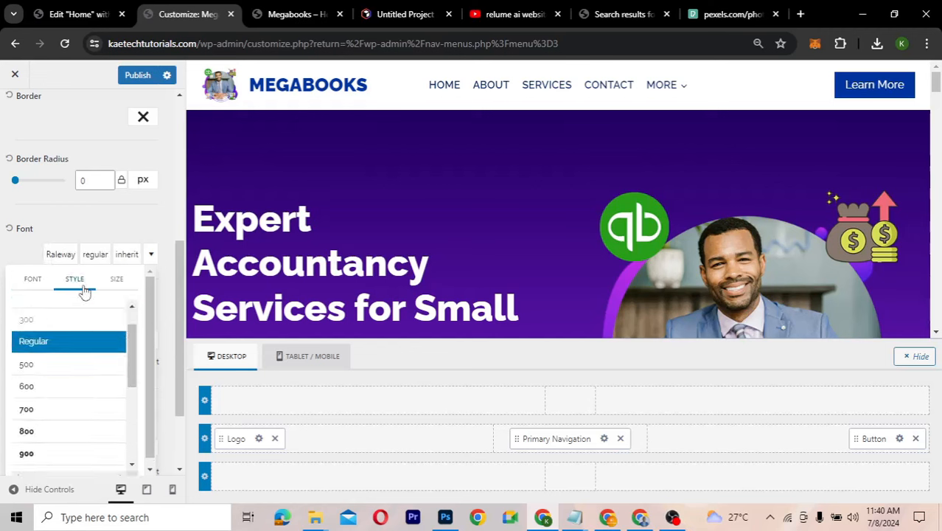
pyautogui.click(53, 387)
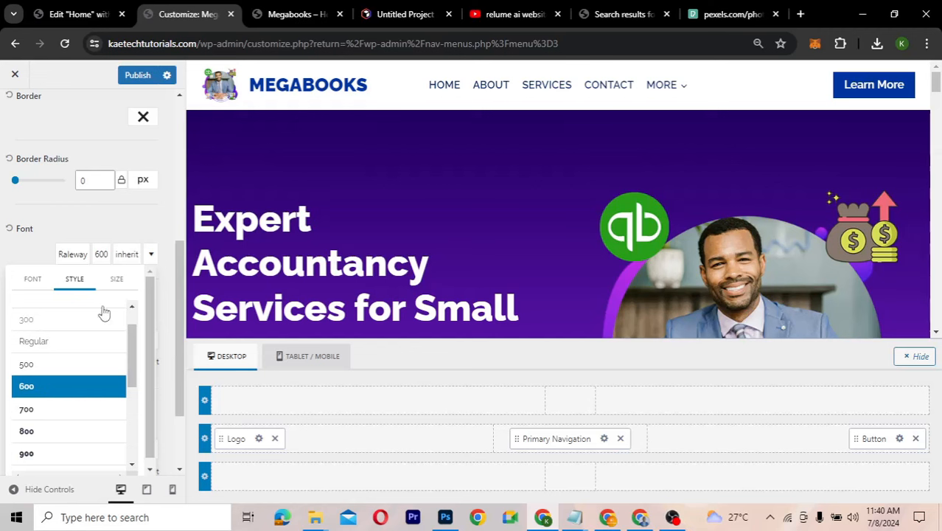
# Set the header button's font size to 18 px and transform its label to uppercase
pyautogui.click(121, 283)
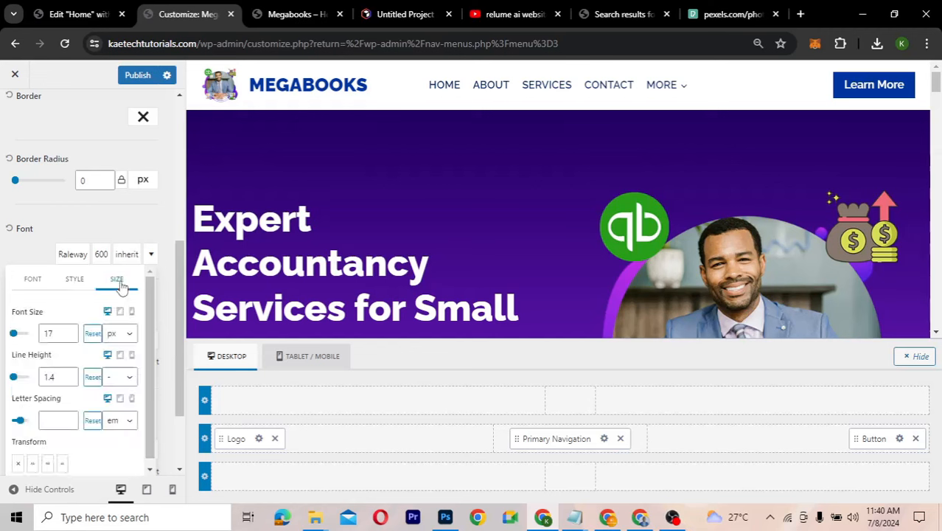
pyautogui.click(68, 332)
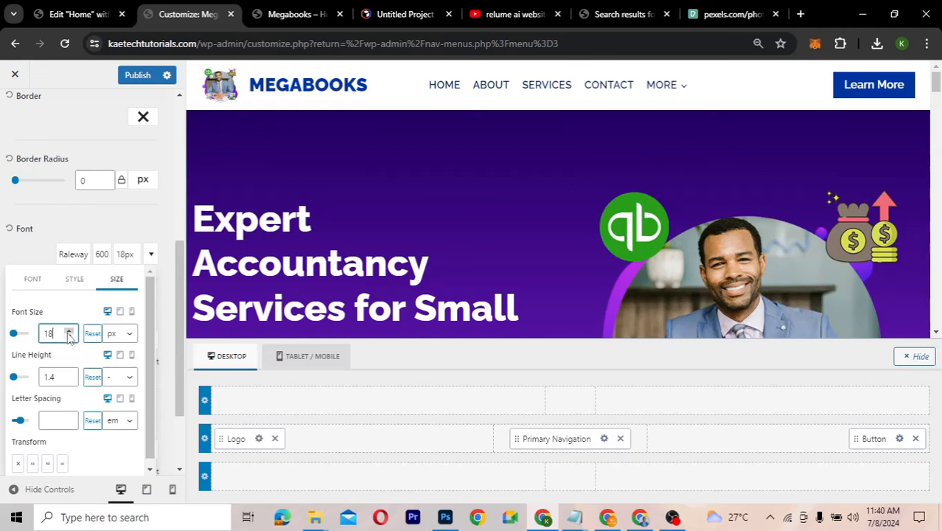
pyautogui.click(47, 465)
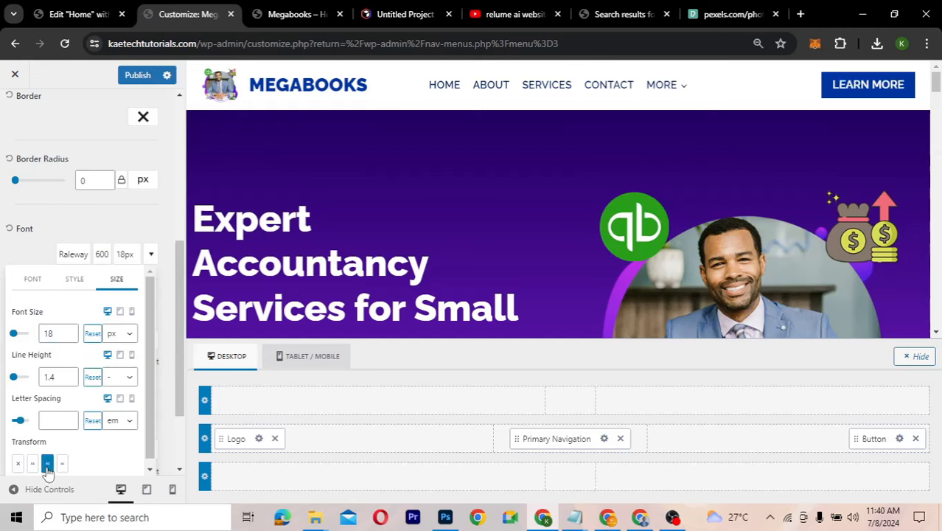
# Close the header button's font settings and publish the header button changes
pyautogui.click(34, 248)
pyautogui.scroll(-2, 34, 255)
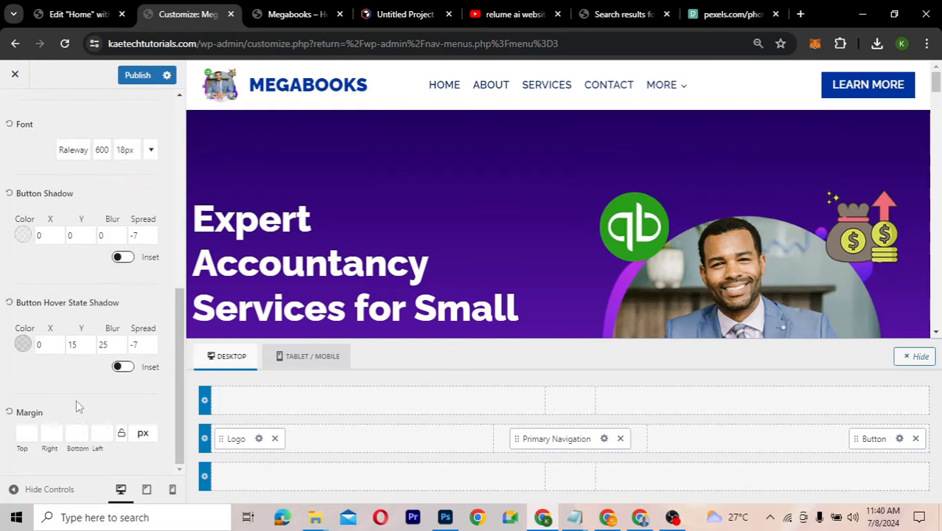
pyautogui.scroll(5, 76, 402)
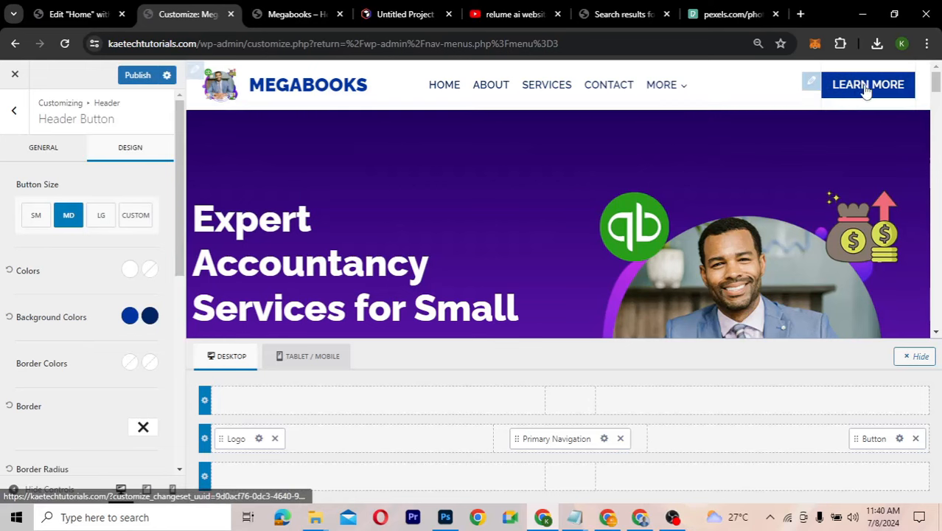
pyautogui.click(137, 75)
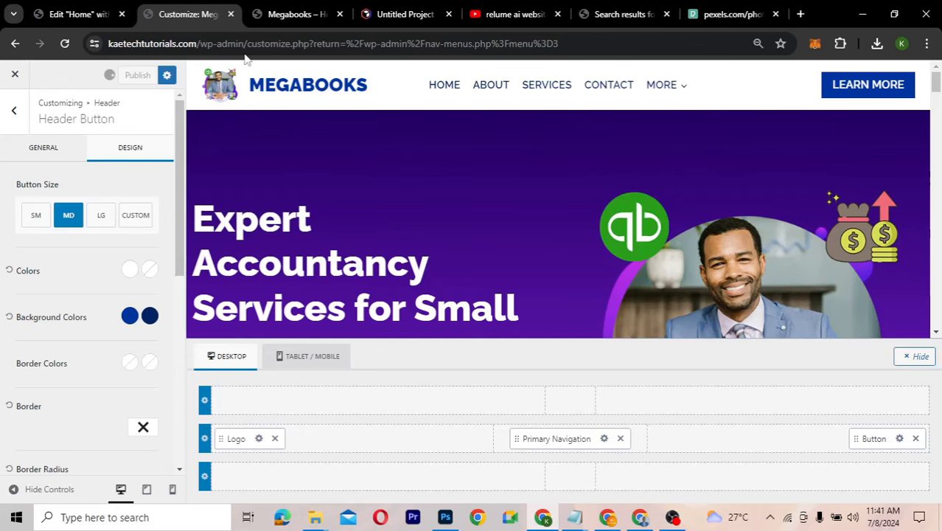
# Reload the live Megabooks home page and check the More dropdown in the header
pyautogui.click(269, 14)
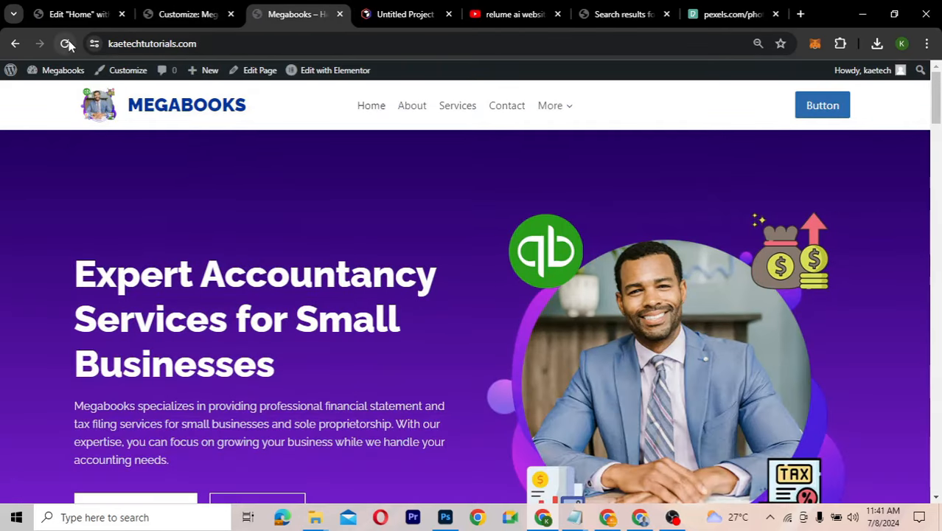
pyautogui.click(67, 44)
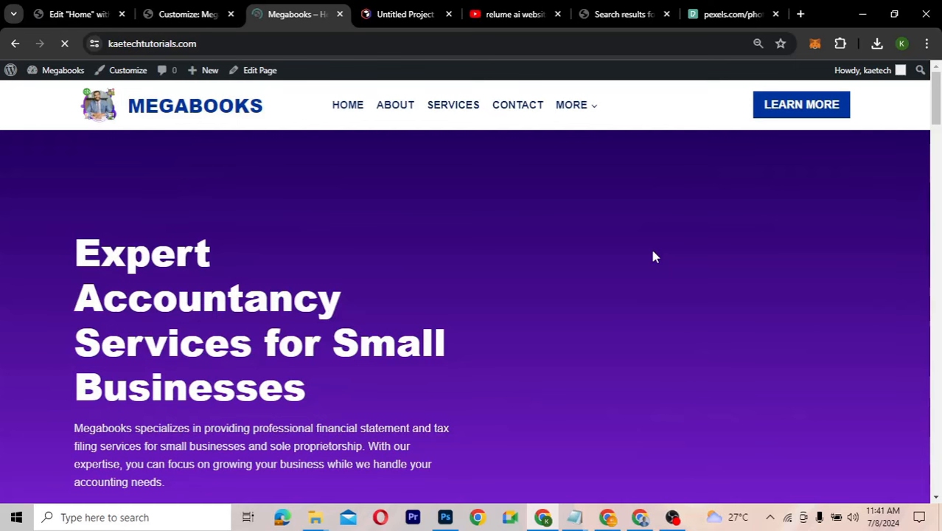
pyautogui.moveTo(579, 109)
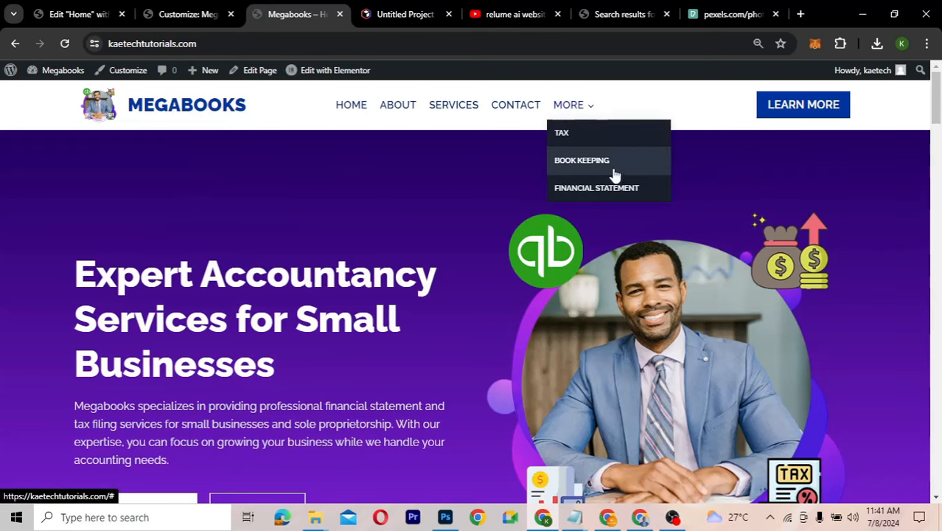
# In the Customizer, set all three background colors of the primary navigation's dropdown to the white palette color
pyautogui.click(187, 15)
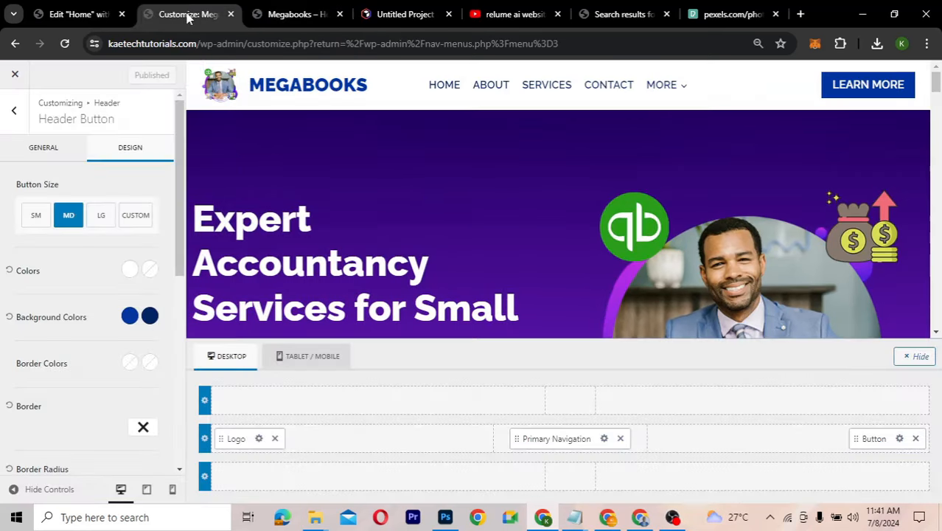
pyautogui.click(603, 438)
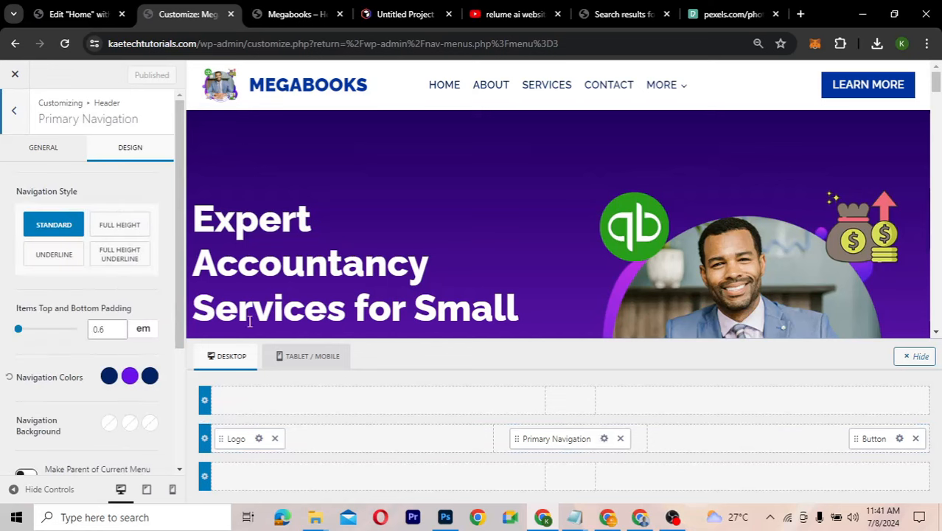
pyautogui.scroll(-1, 70, 318)
pyautogui.scroll(-3, 69, 314)
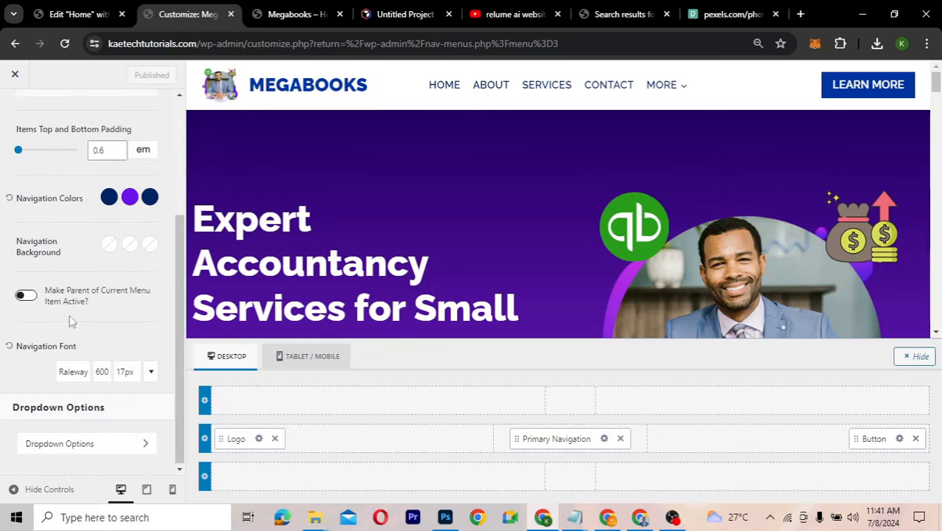
pyautogui.click(135, 444)
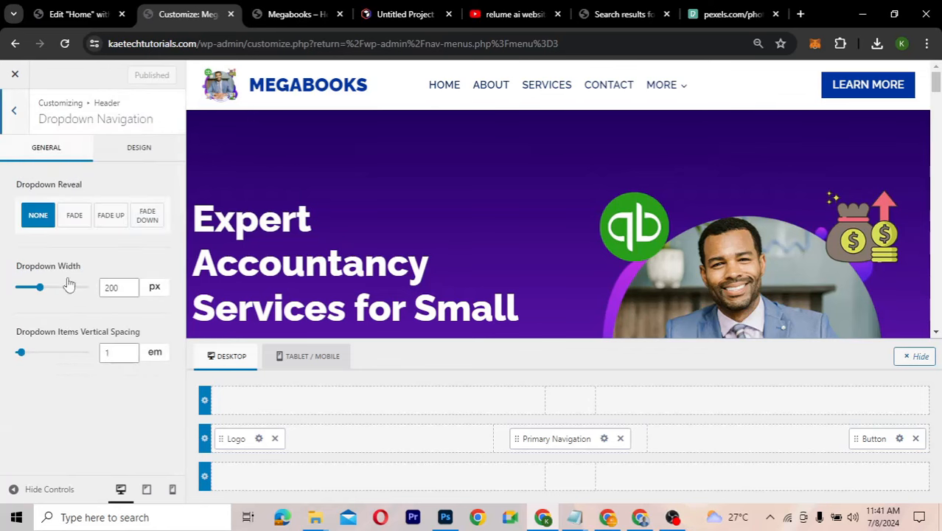
pyautogui.click(140, 151)
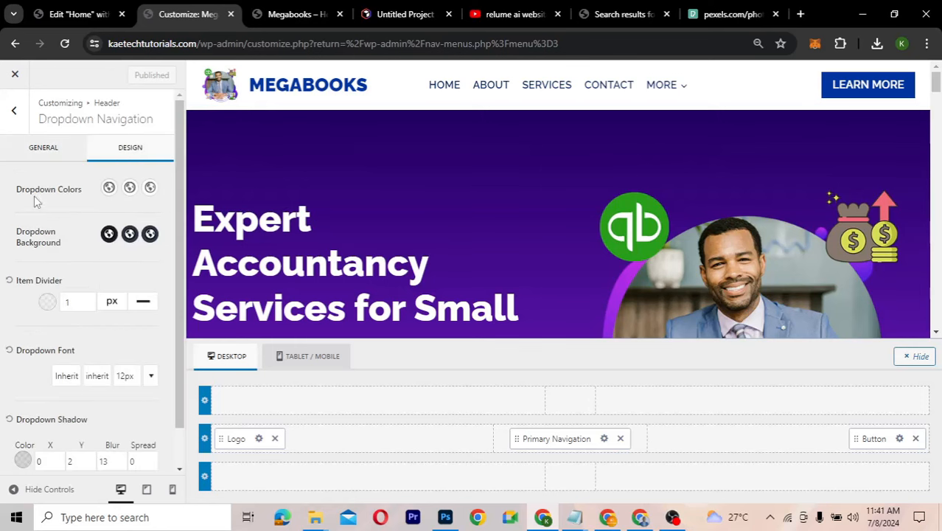
pyautogui.click(108, 234)
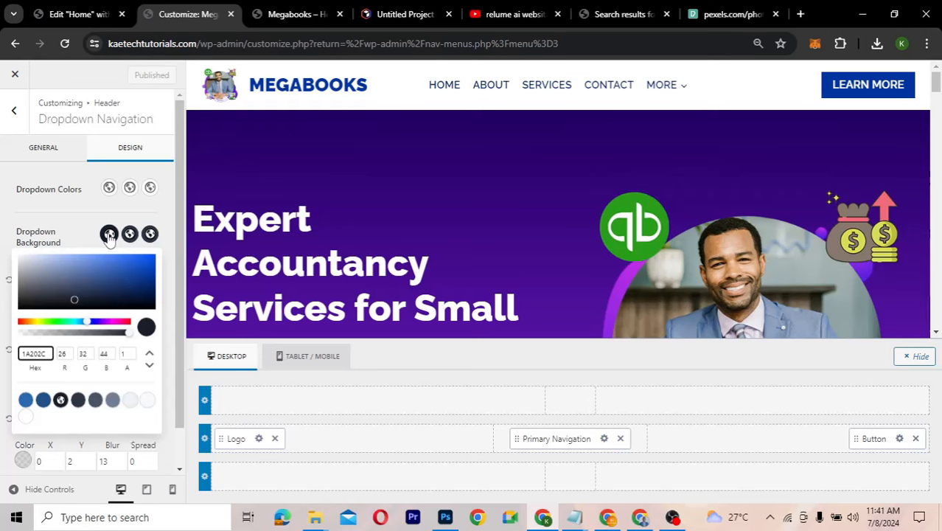
pyautogui.doubleClick(48, 353)
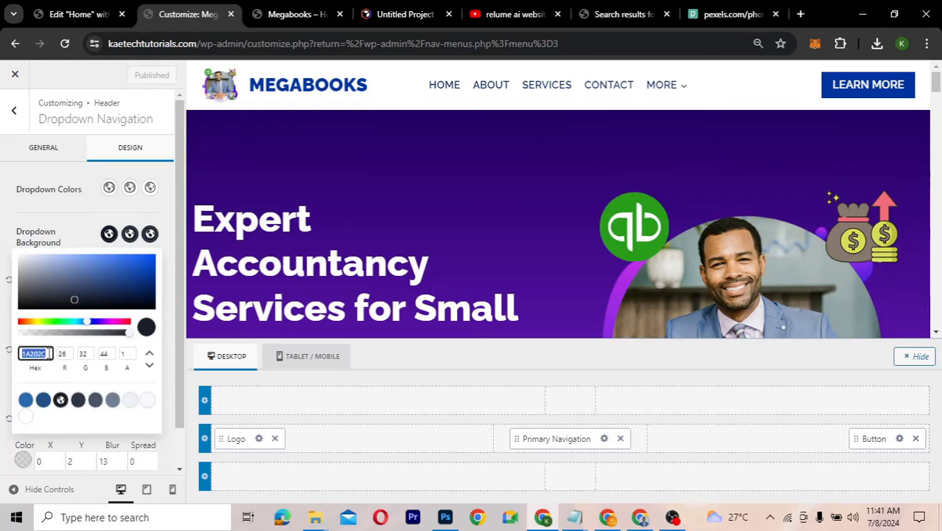
pyautogui.click(24, 418)
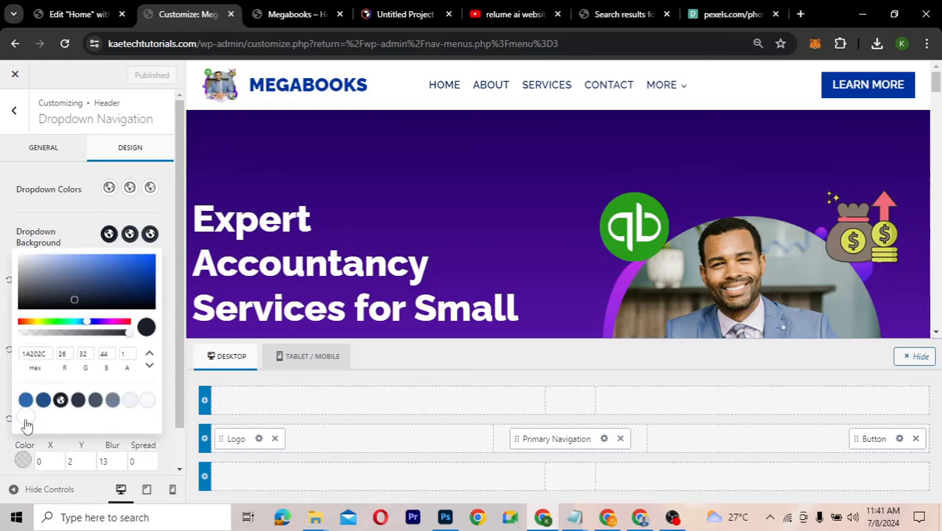
pyautogui.click(131, 236)
pyautogui.click(131, 234)
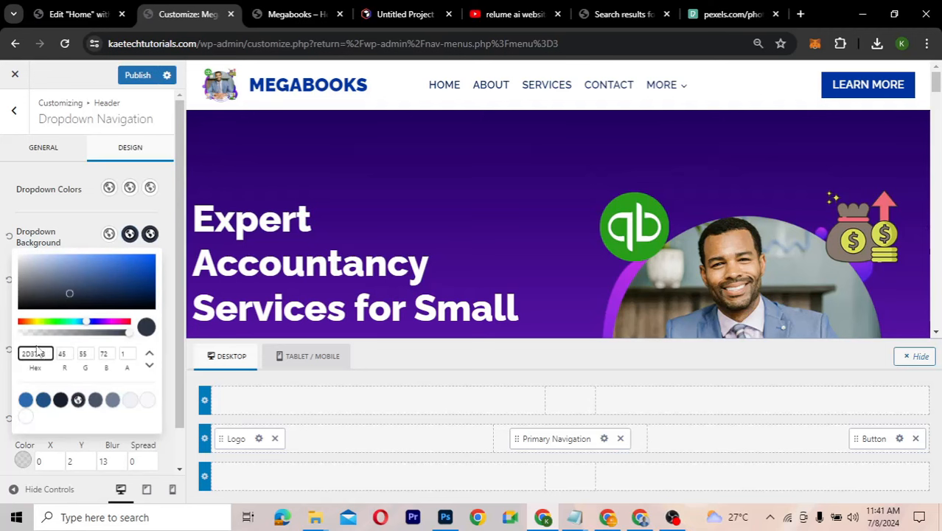
pyautogui.click(25, 416)
# Set all three dropdown text colors to the blue 0036A1
pyautogui.click(109, 188)
pyautogui.click(109, 187)
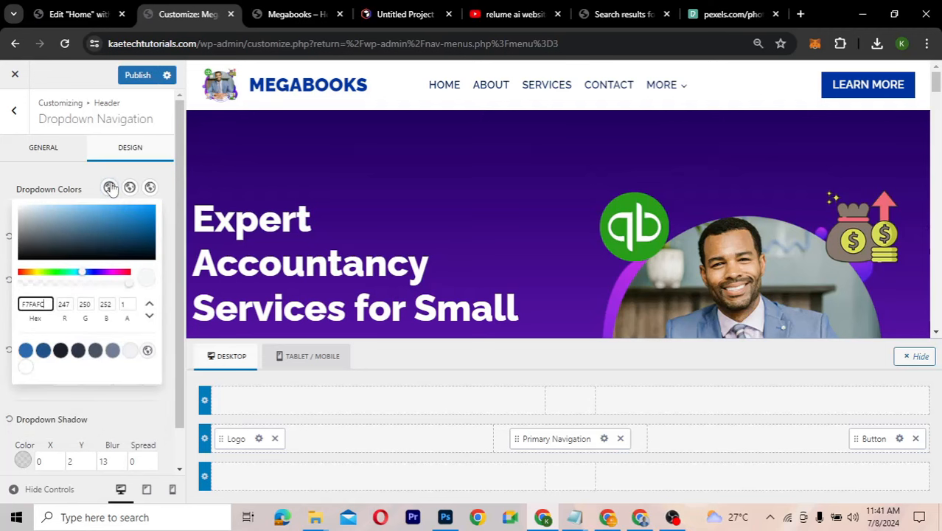
pyautogui.doubleClick(47, 302)
pyautogui.write('0036A1')
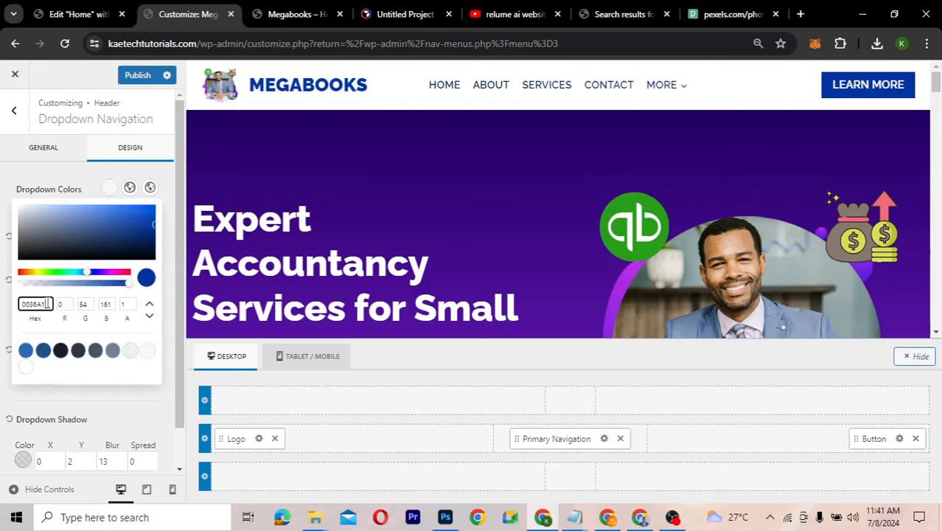
pyautogui.click(68, 184)
# Remove the divider between the dropdown items and publish the changes
pyautogui.moveTo(664, 87)
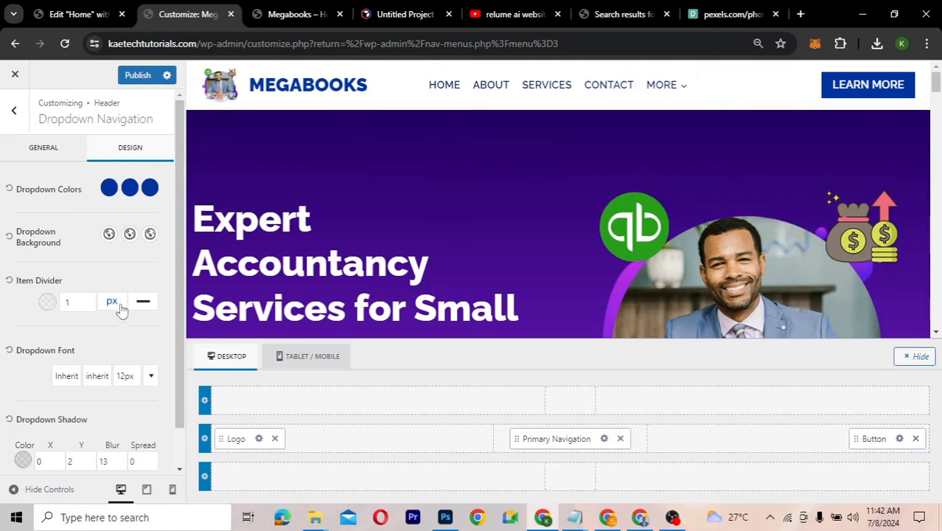
pyautogui.click(143, 303)
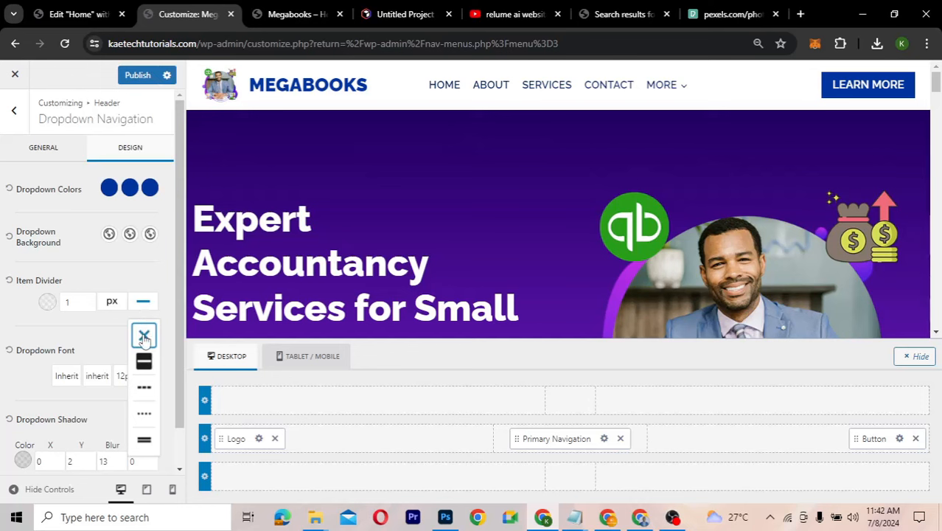
pyautogui.click(144, 336)
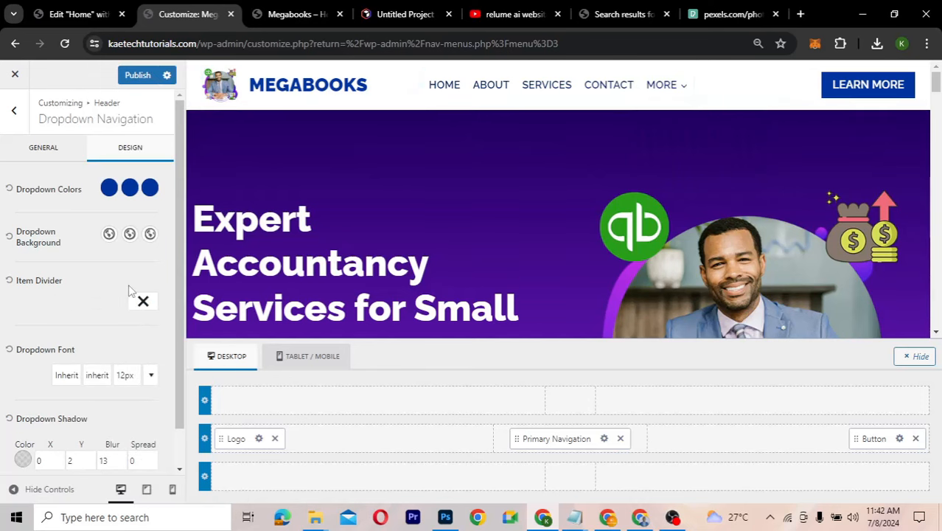
pyautogui.click(140, 75)
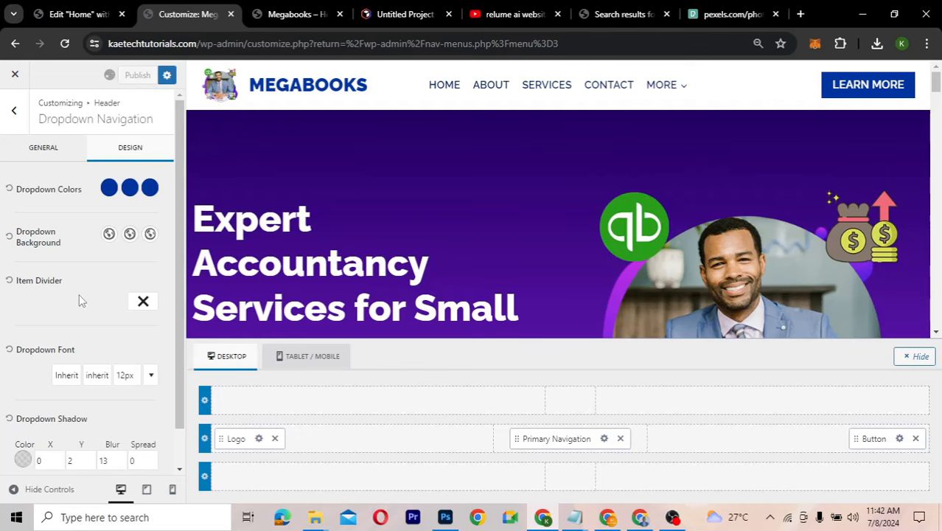
# Check the restyled More dropdown on the live home page and how the header behaves while the page scrolls
pyautogui.click(286, 16)
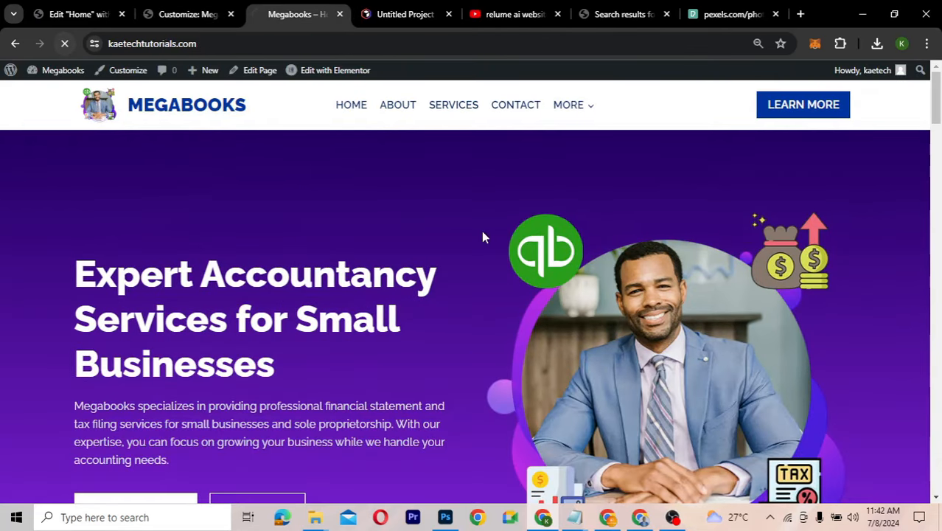
pyautogui.moveTo(582, 127)
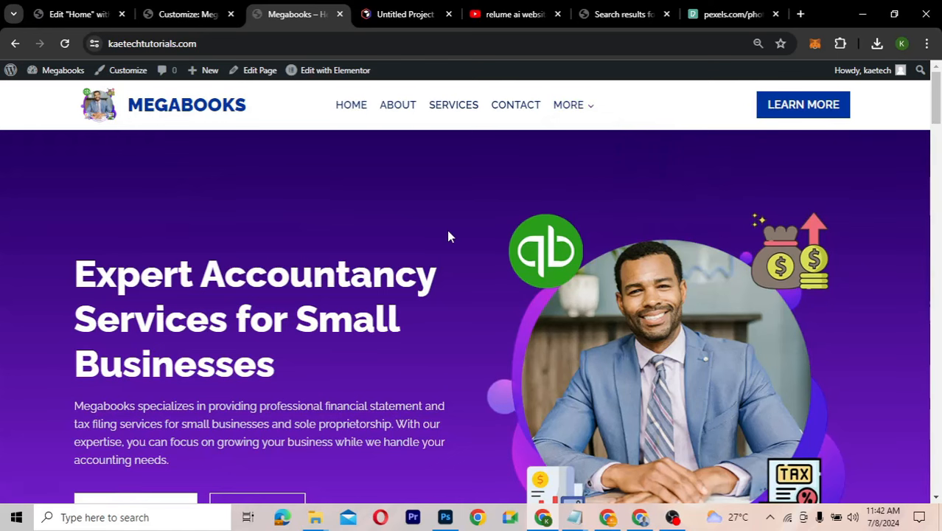
pyautogui.scroll(-5, 450, 236)
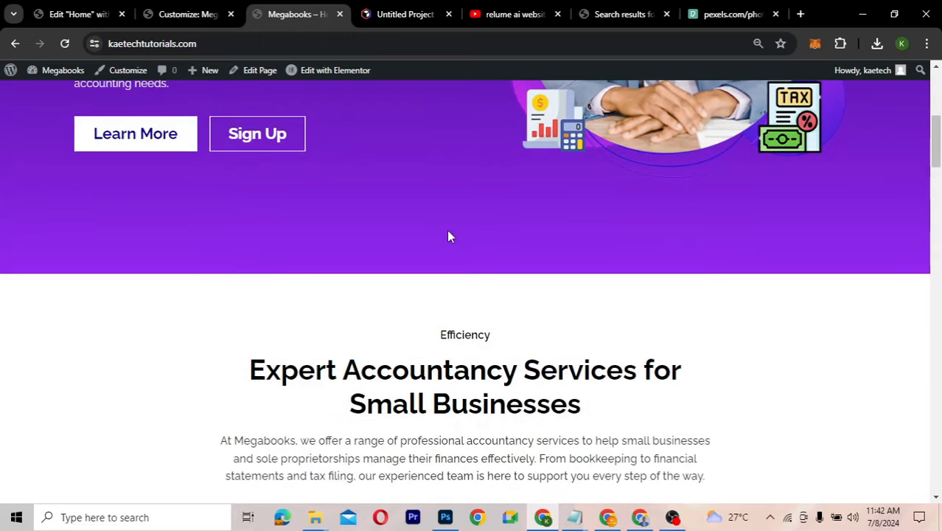
pyautogui.scroll(1, 449, 236)
pyautogui.scroll(5, 449, 236)
pyautogui.scroll(-4, 449, 236)
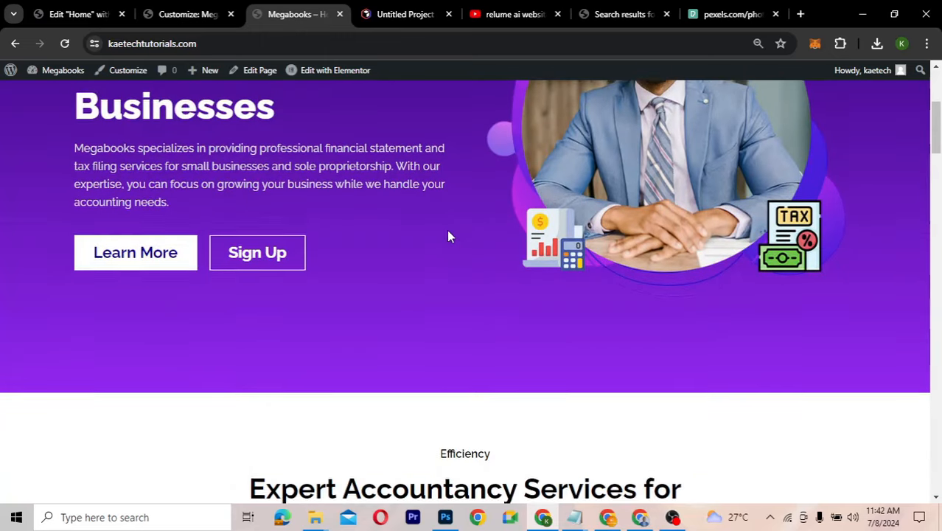
pyautogui.scroll(4, 449, 236)
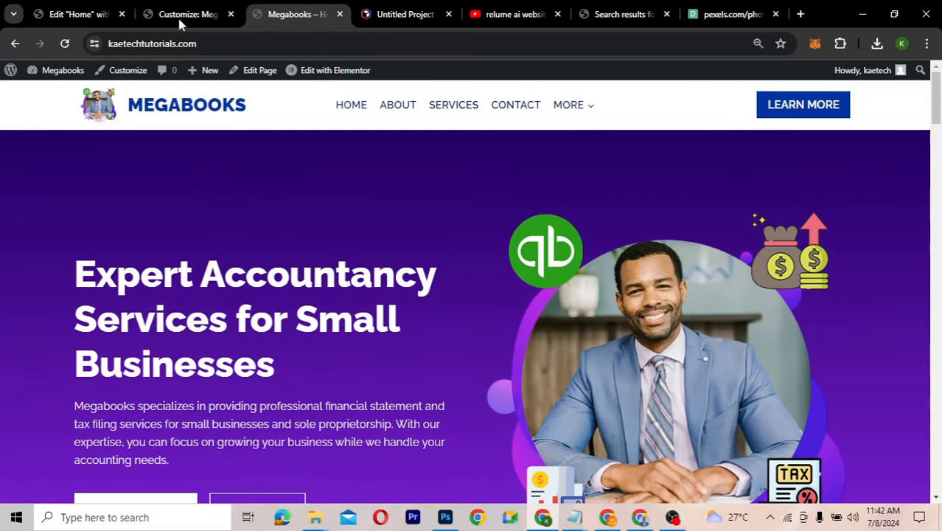
# Enable the sticky header in the Customizer for only the main row
pyautogui.click(180, 18)
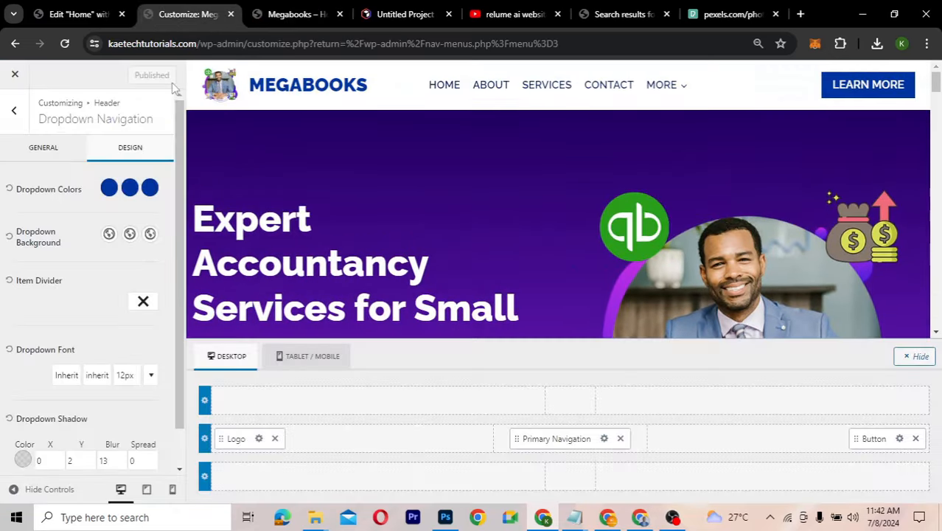
pyautogui.click(12, 112)
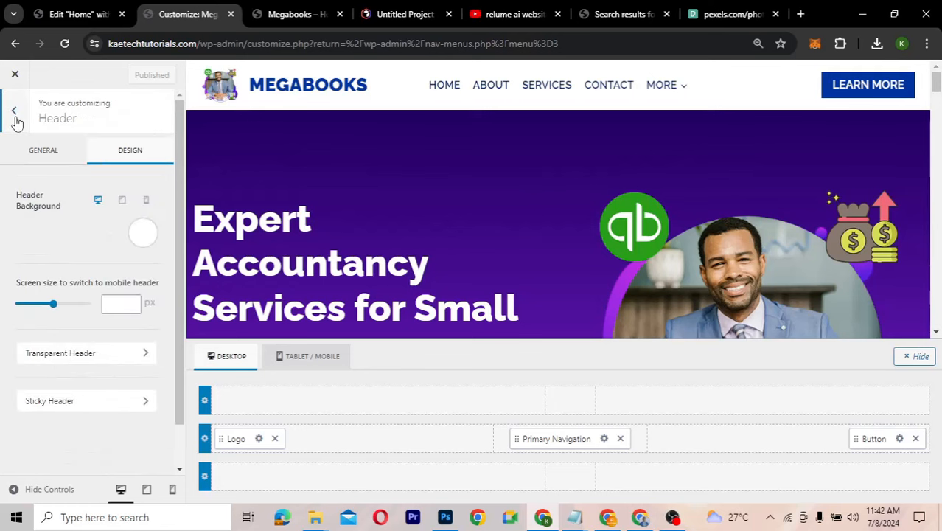
pyautogui.click(84, 406)
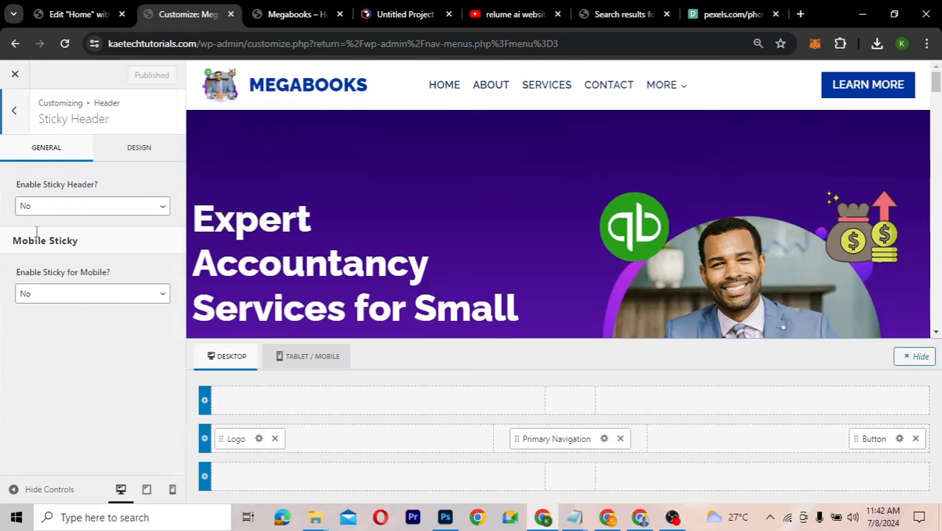
pyautogui.click(71, 208)
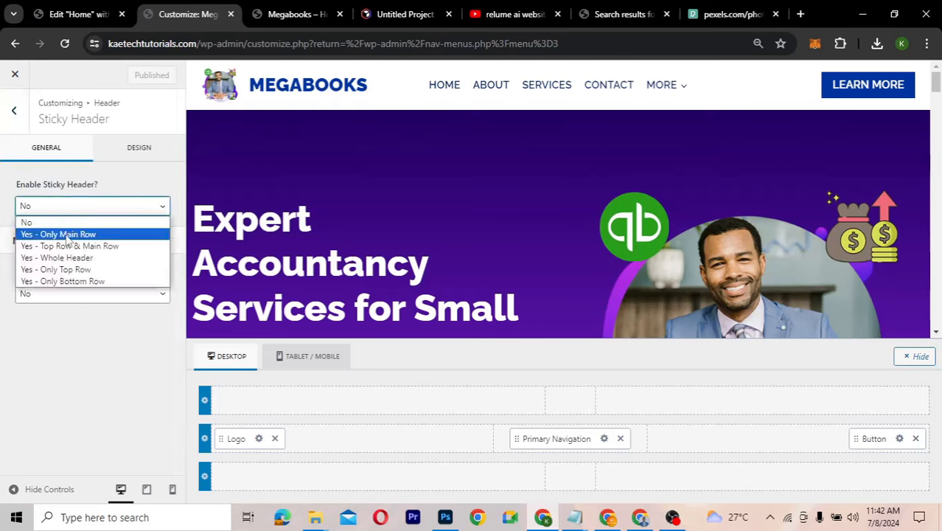
pyautogui.press('Escape')
pyautogui.press('Down')
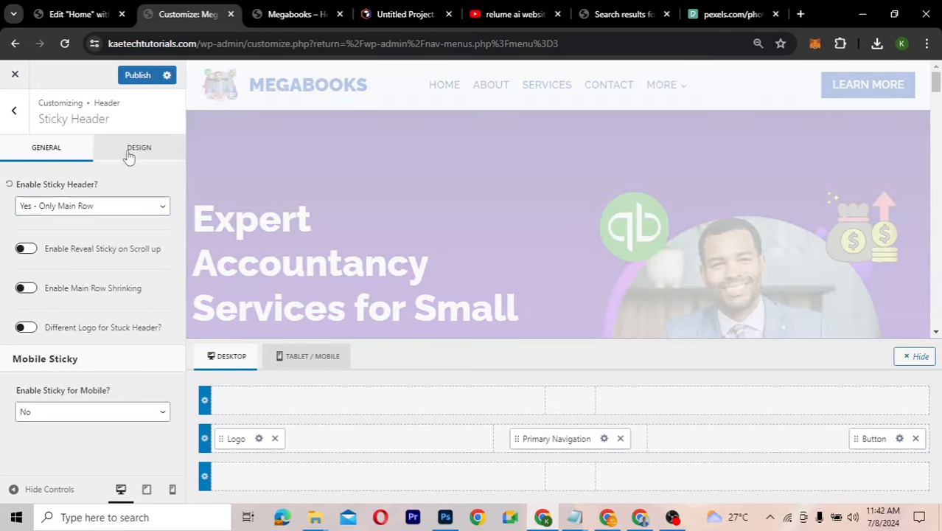
# Open the sticky header's design settings and check in the preview how the header behaves while the page scrolls
pyautogui.click(131, 151)
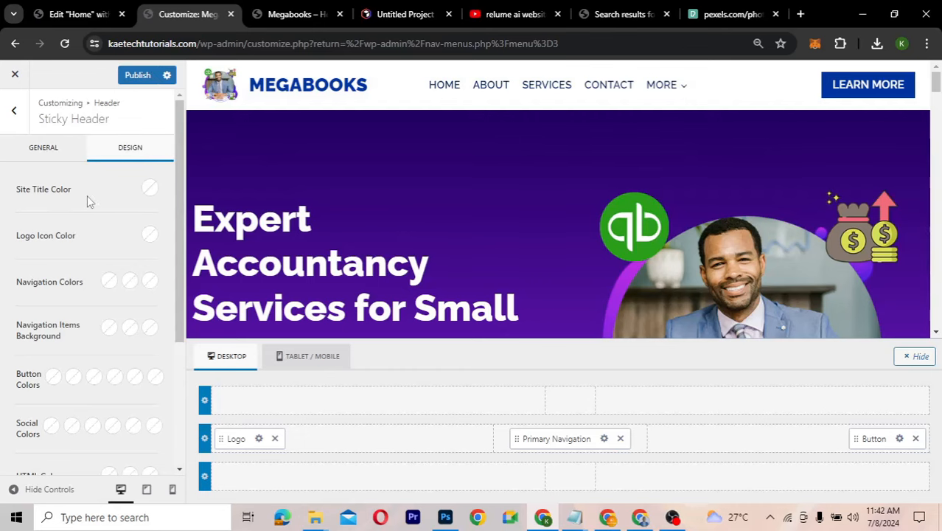
pyautogui.scroll(-1, 374, 225)
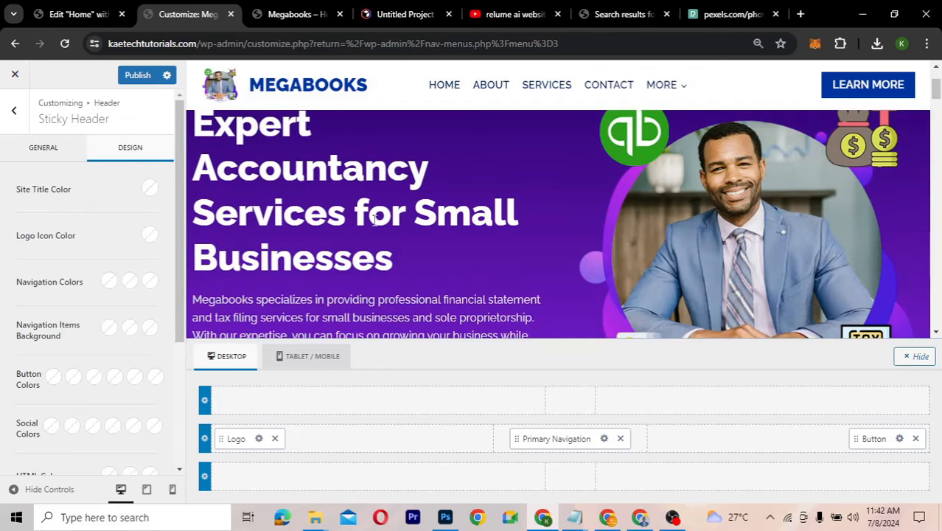
pyautogui.scroll(-5, 374, 220)
pyautogui.scroll(5, 373, 219)
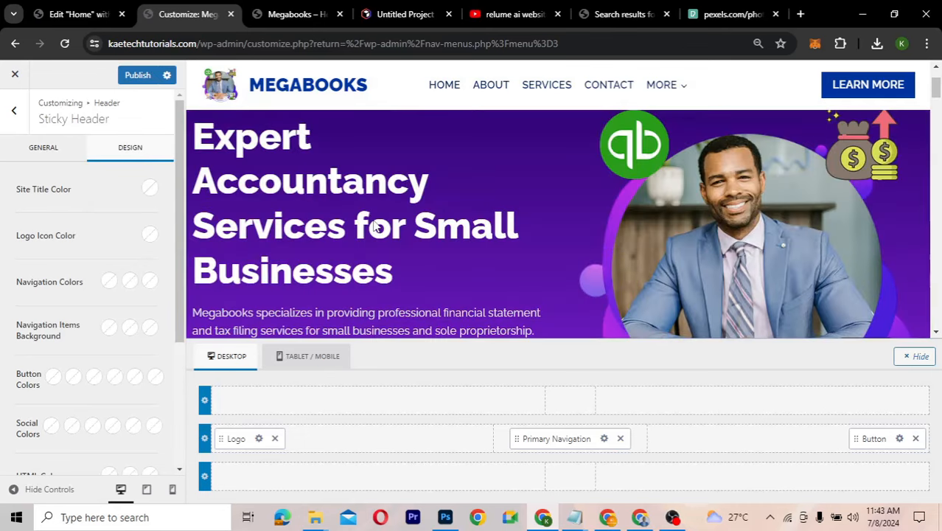
pyautogui.scroll(1, 372, 219)
pyautogui.scroll(-3, 373, 220)
pyautogui.scroll(3, 372, 220)
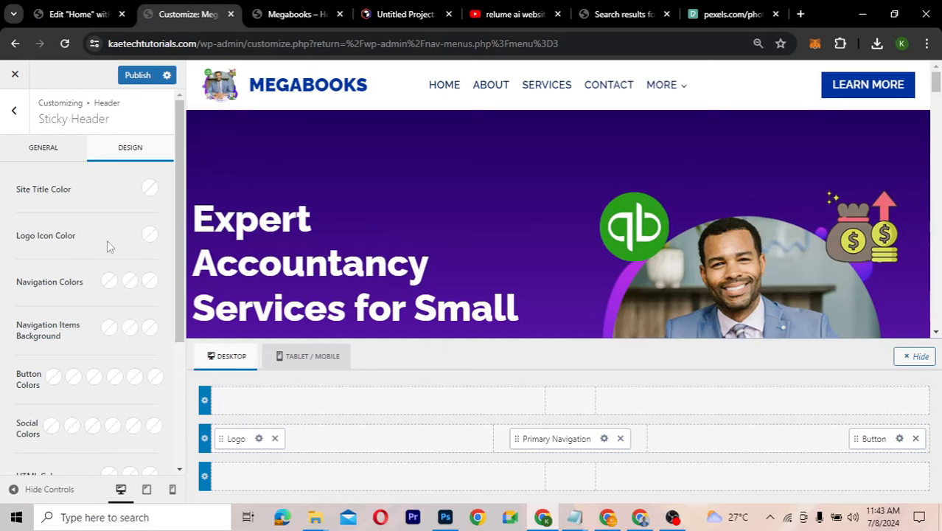
# Set the sticky header's background color to blue 0036A1 and shift its hue to 0004A1
pyautogui.scroll(-3, 57, 260)
pyautogui.scroll(3, 57, 259)
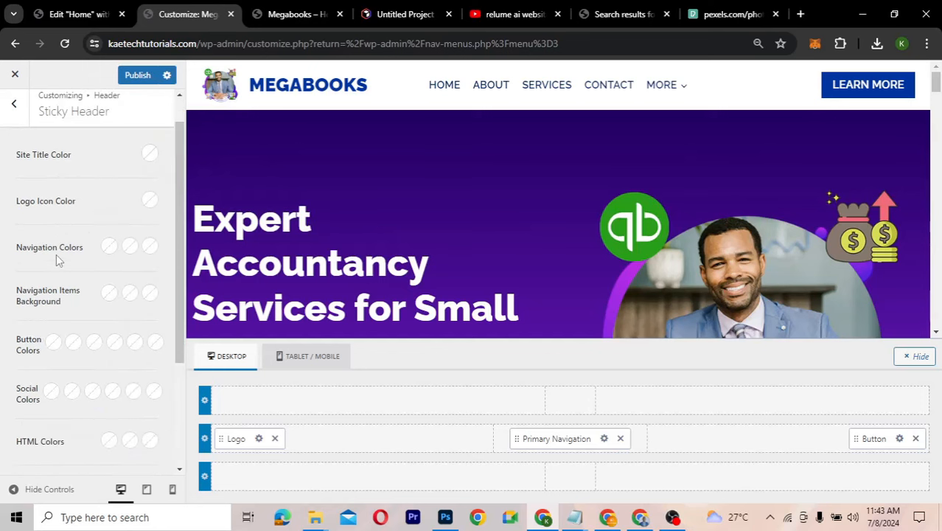
pyautogui.scroll(-3, 57, 259)
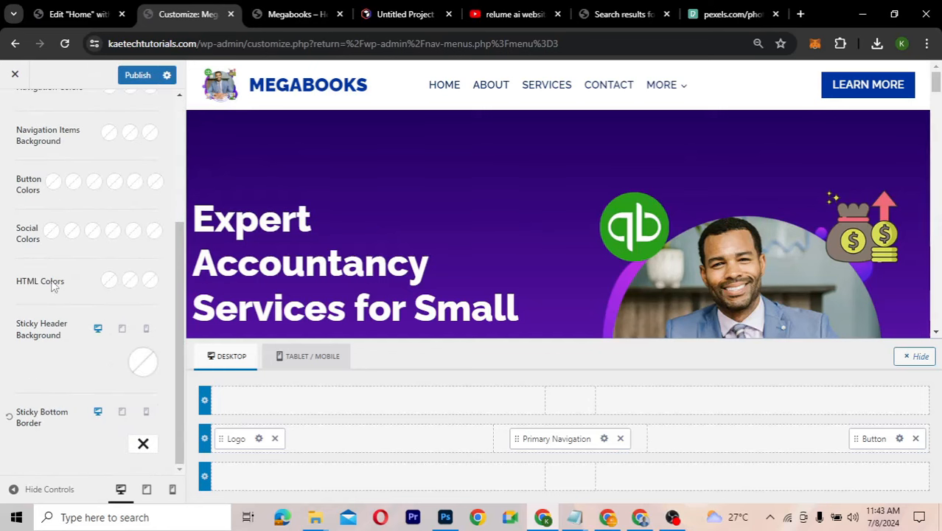
pyautogui.click(140, 364)
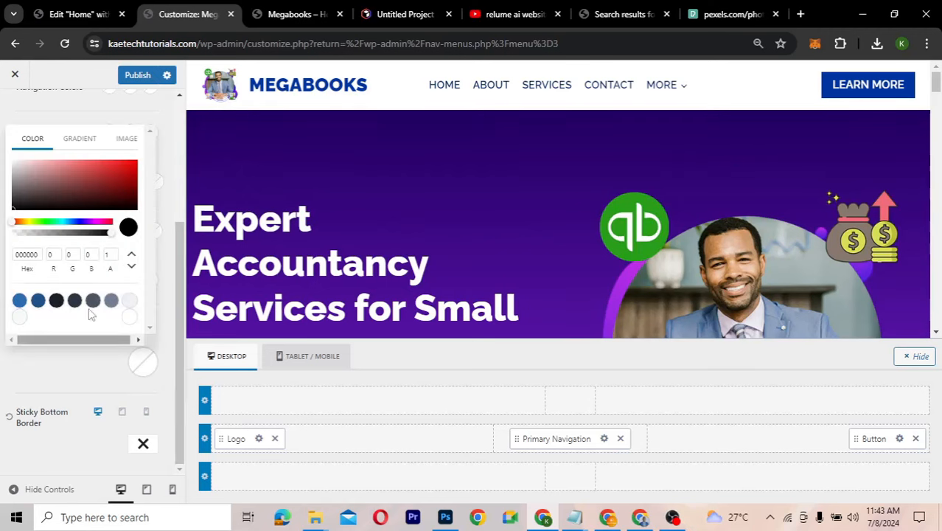
pyautogui.doubleClick(42, 255)
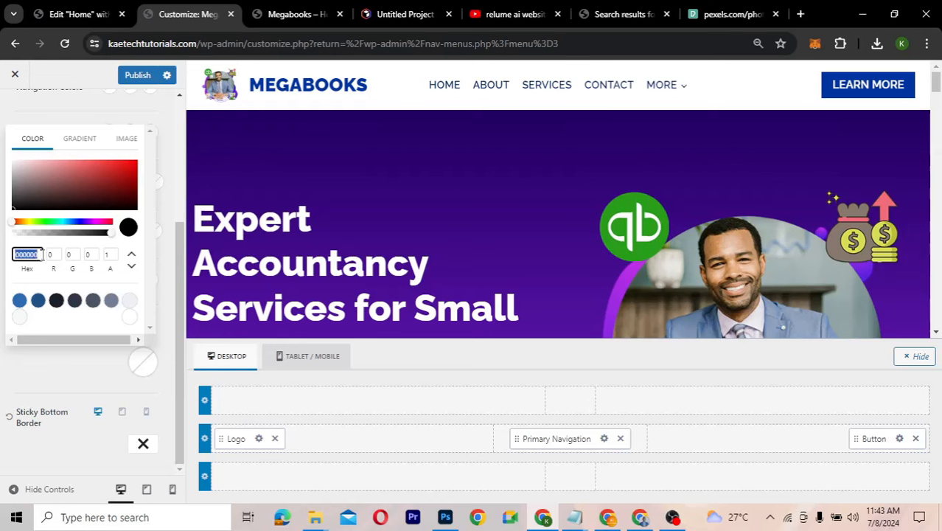
pyautogui.write('0036A1')
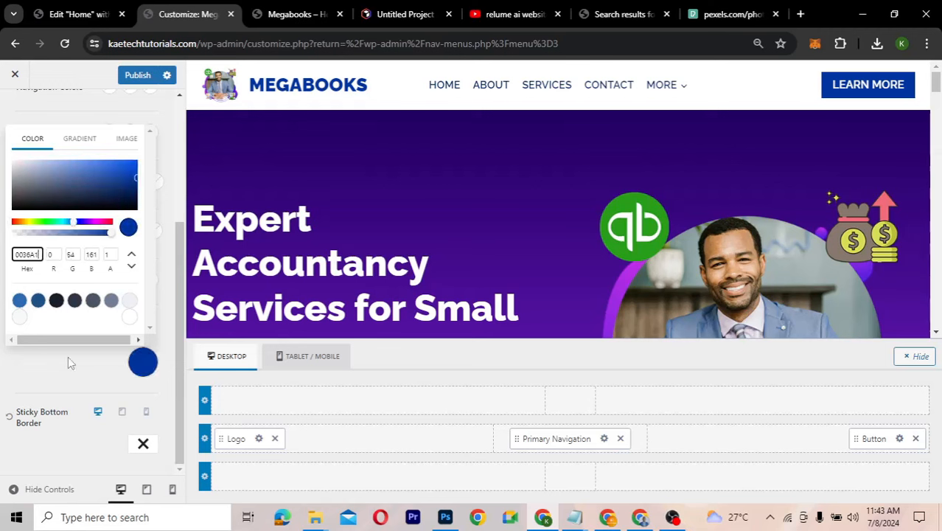
pyautogui.click(76, 225)
pyautogui.moveTo(76, 225); pyautogui.dragTo(81, 231)
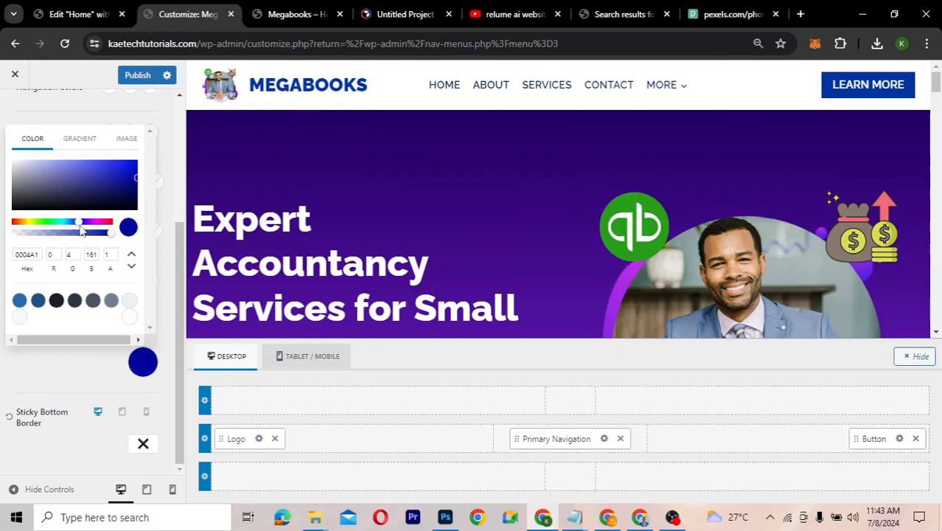
pyautogui.click(83, 367)
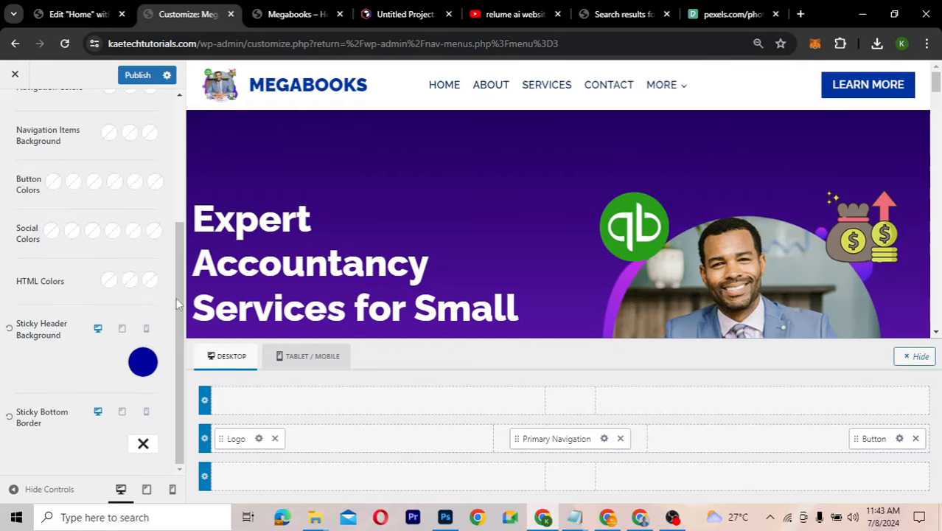
# Check in the preview how the blue sticky header background looks against the page while scrolling
pyautogui.scroll(-3, 485, 233)
pyautogui.scroll(-2, 486, 233)
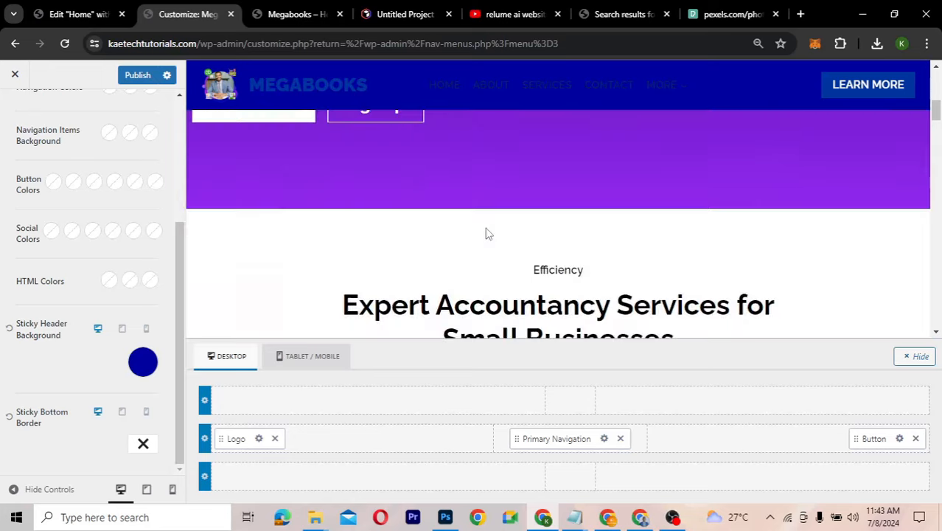
pyautogui.scroll(4, 486, 230)
pyautogui.scroll(-1, 486, 228)
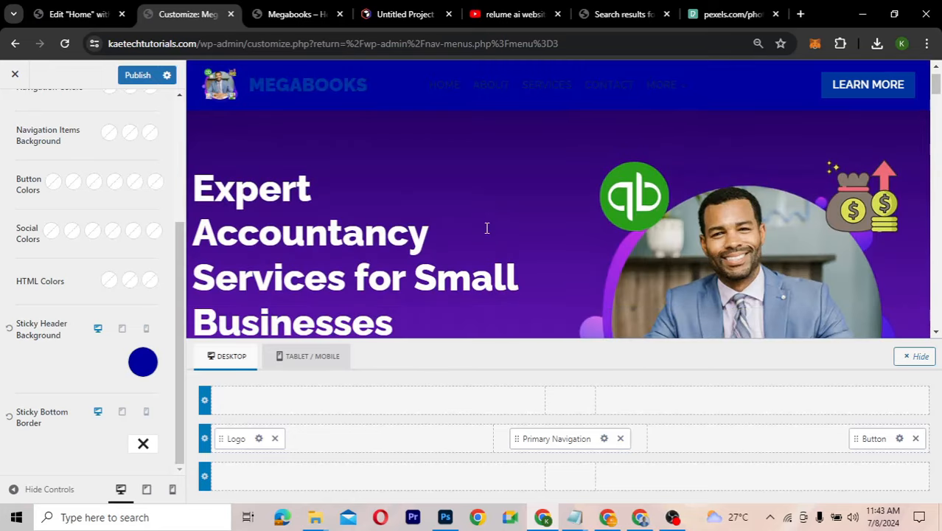
pyautogui.scroll(1, 487, 227)
pyautogui.scroll(-3, 486, 227)
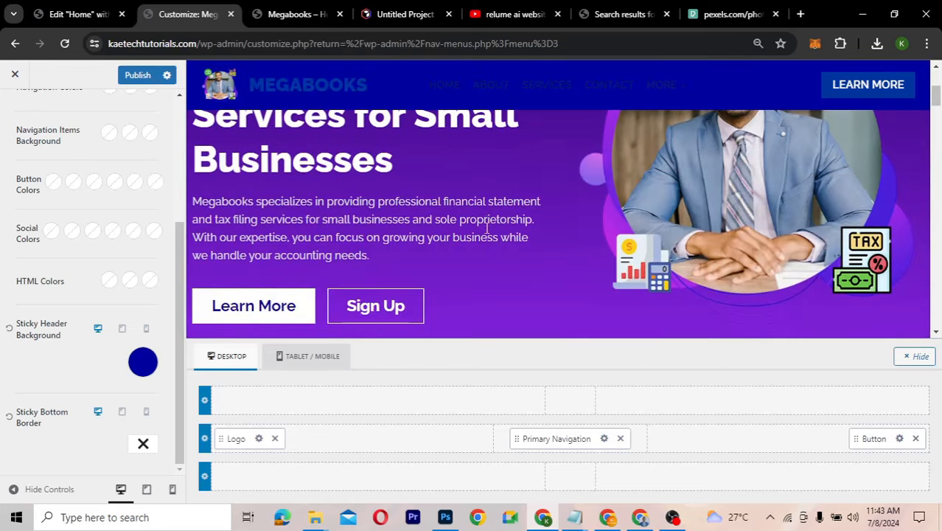
pyautogui.scroll(-1, 486, 229)
pyautogui.scroll(4, 485, 227)
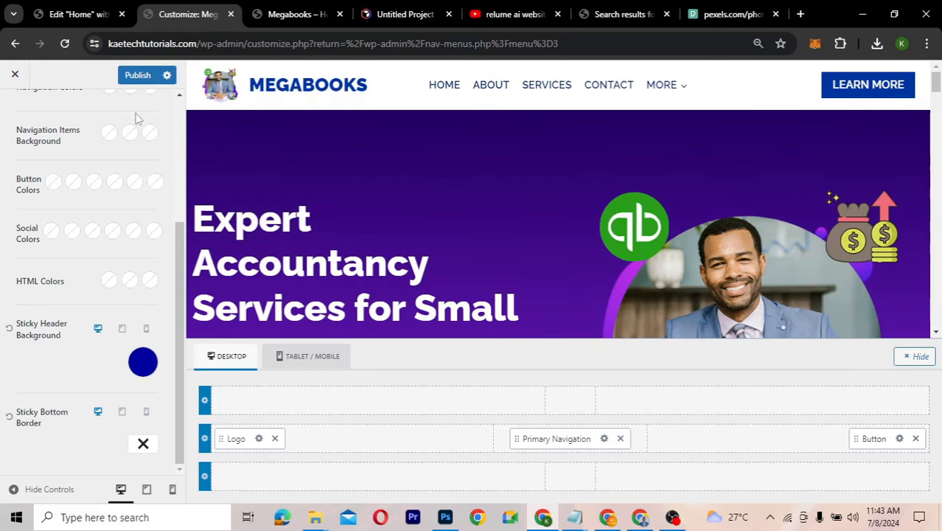
# In the Elementor editor of the Home page, copy the hex code #220062 from the testimonial container's background color
pyautogui.click(79, 14)
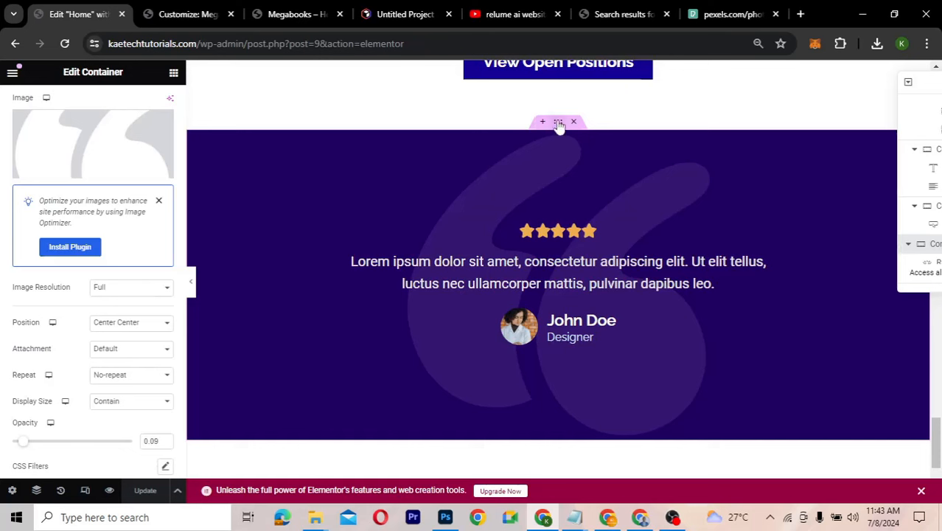
pyautogui.scroll(3, 59, 218)
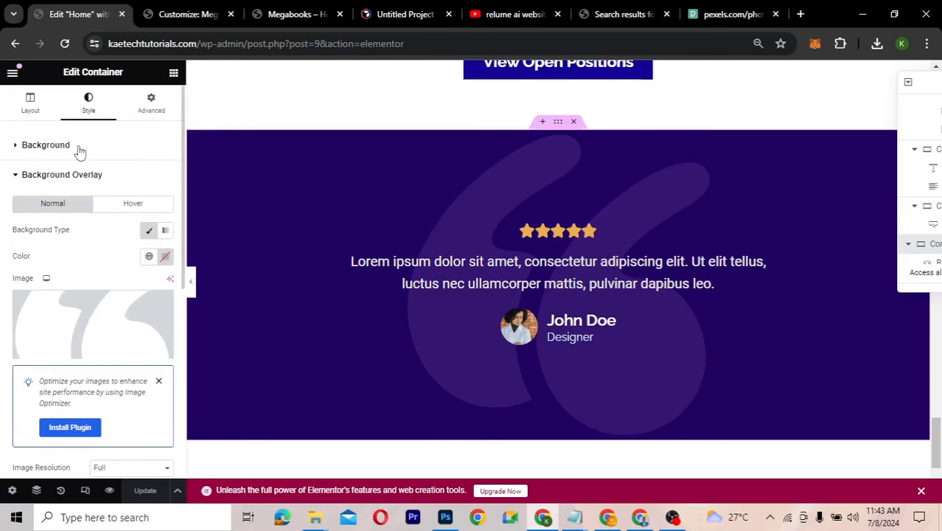
pyautogui.click(79, 147)
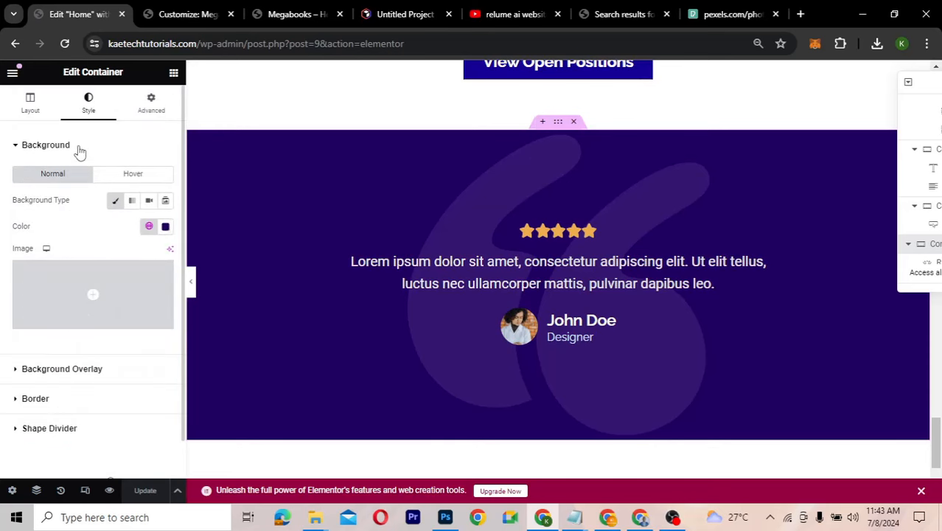
pyautogui.click(166, 227)
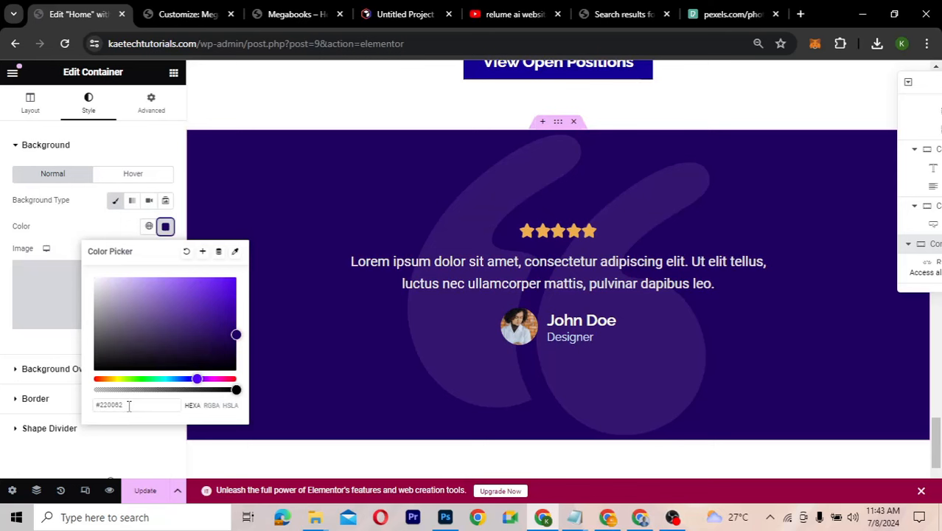
pyautogui.click(129, 406)
pyautogui.hotkey('ctrl', 'c')
# Switch back to the Customizer and set the sticky header's background color to #220062
pyautogui.click(206, 20)
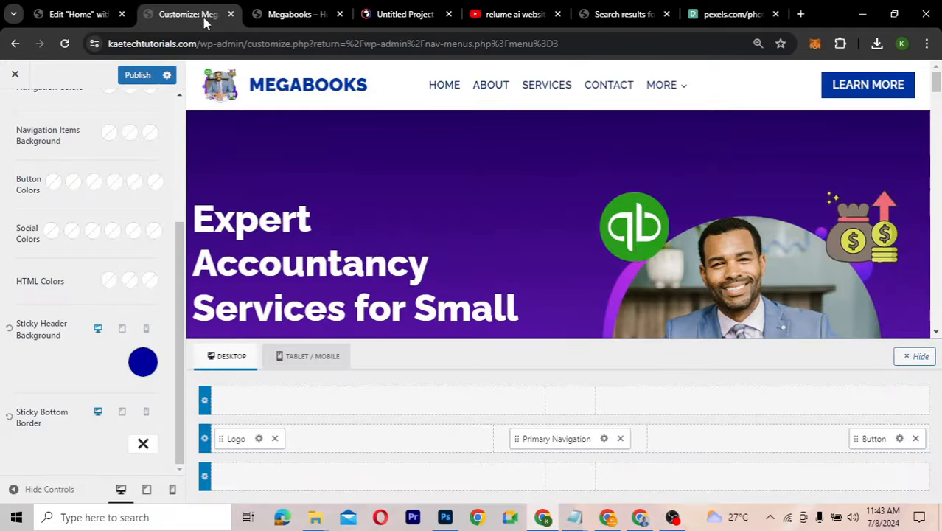
pyautogui.click(140, 362)
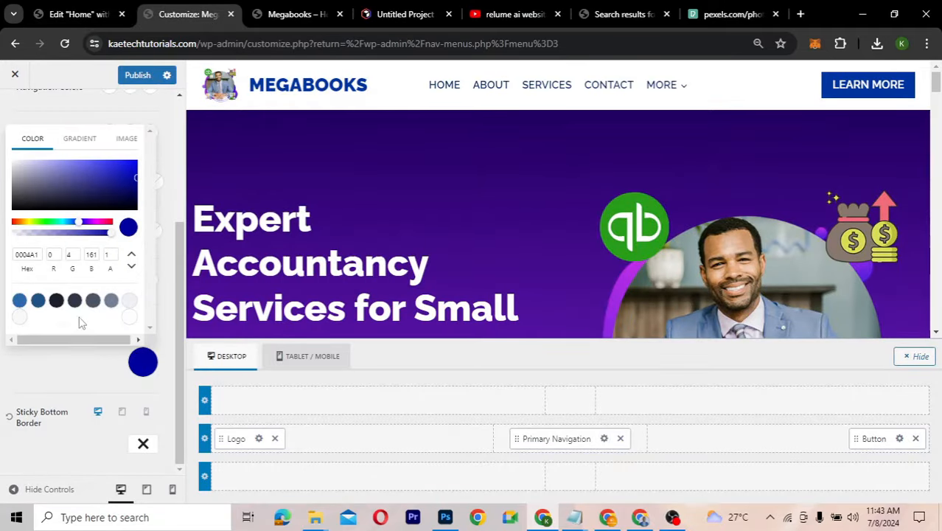
pyautogui.click(39, 254)
pyautogui.hotkey('ctrl', 'a')
pyautogui.hotkey('ctrl', 'v')
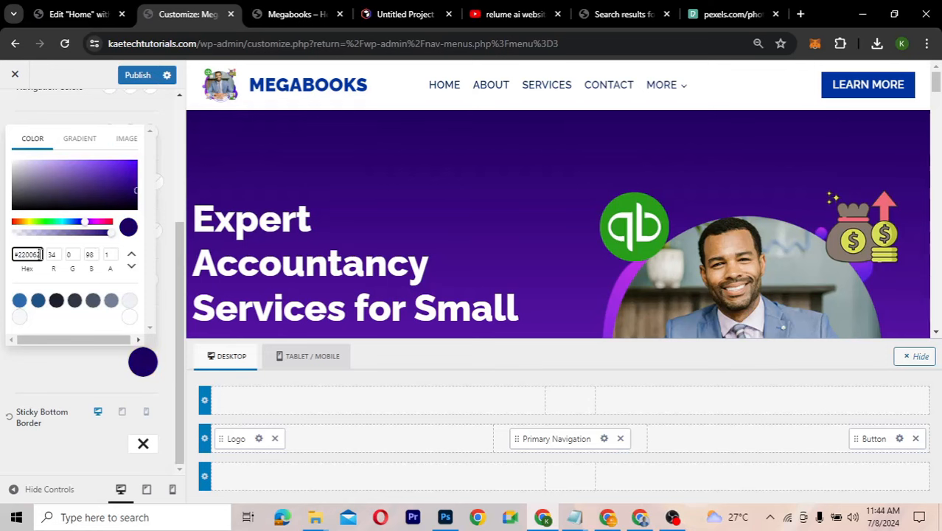
pyautogui.click(74, 360)
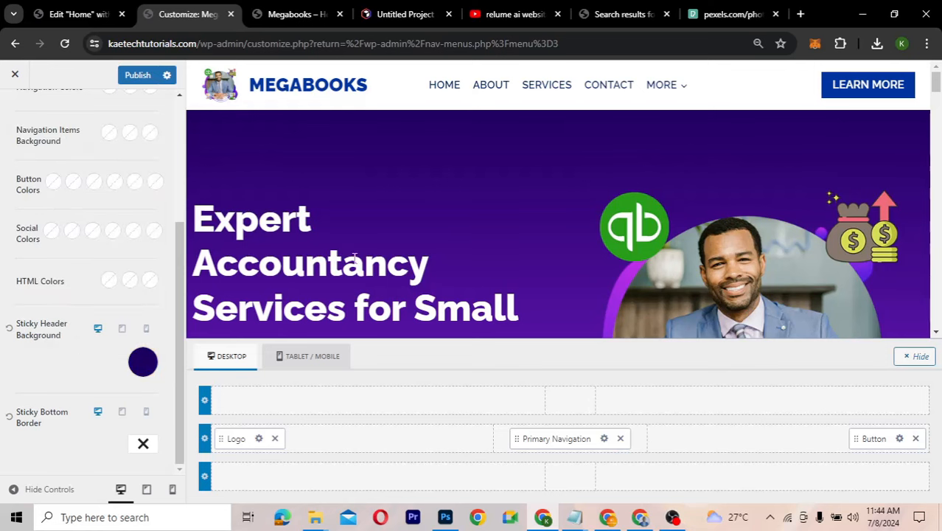
# Check in the preview how the dark purple sticky header and its logo and menu text look while scrolling
pyautogui.scroll(-3, 431, 239)
pyautogui.scroll(-3, 432, 246)
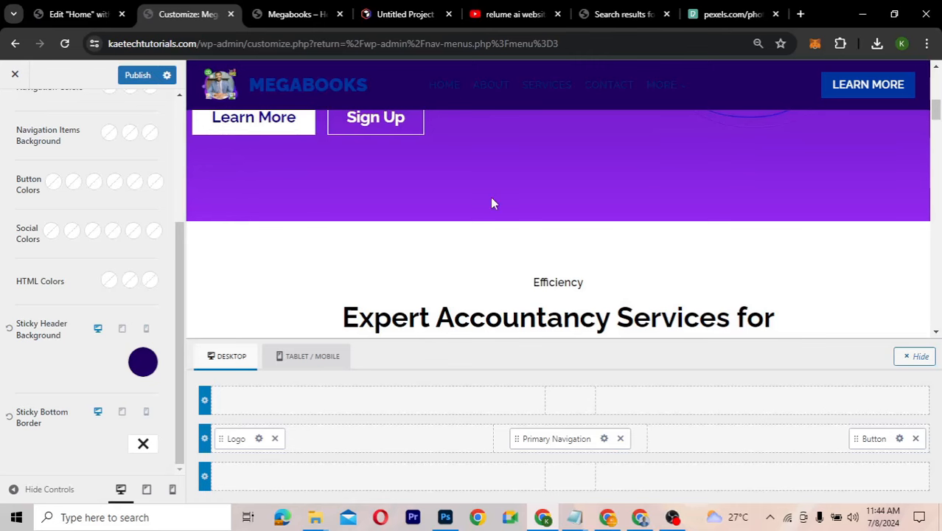
pyautogui.scroll(5, 550, 200)
pyautogui.rightClick(551, 202)
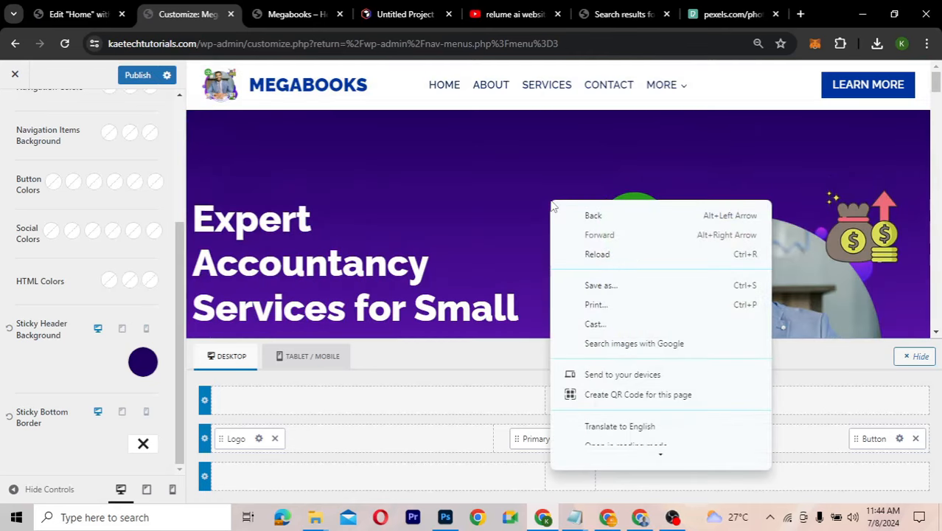
pyautogui.click(479, 213)
pyautogui.scroll(-3, 479, 213)
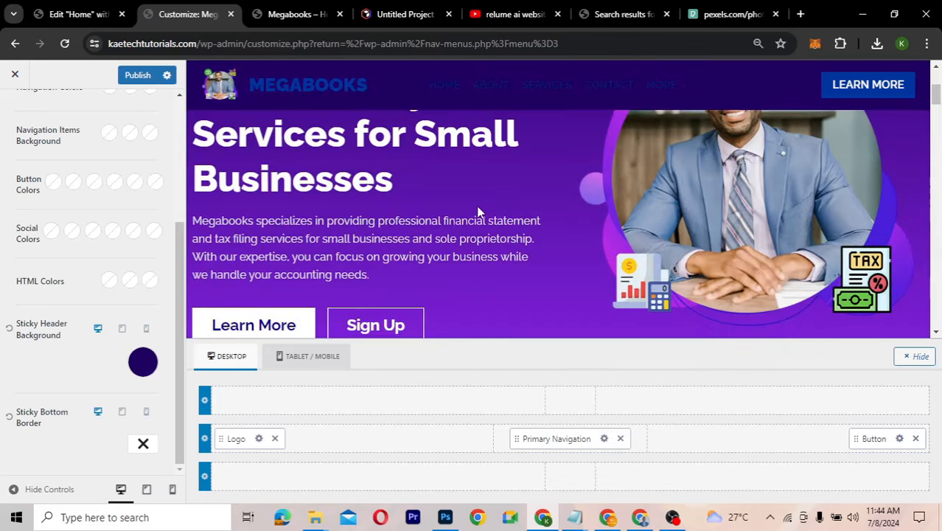
pyautogui.scroll(3, 479, 213)
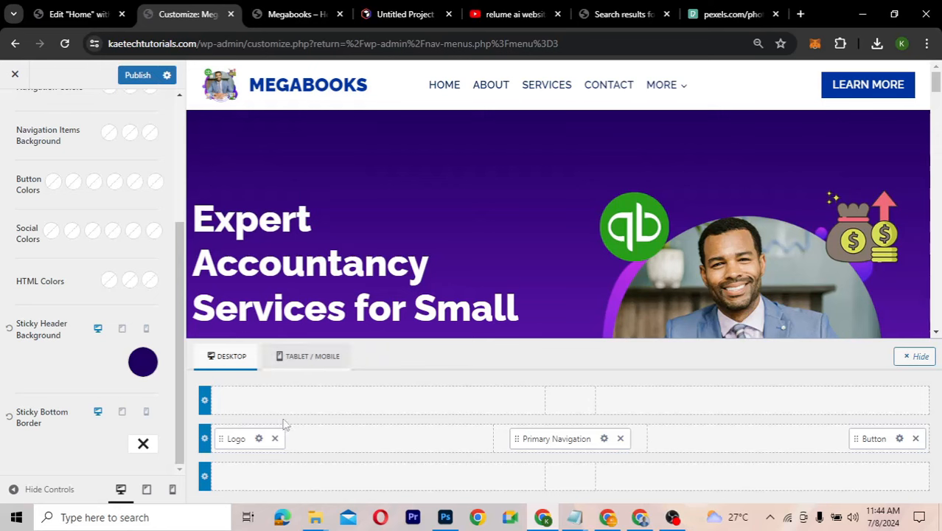
# Set the sticky header's site title color to white
pyautogui.scroll(5, 92, 382)
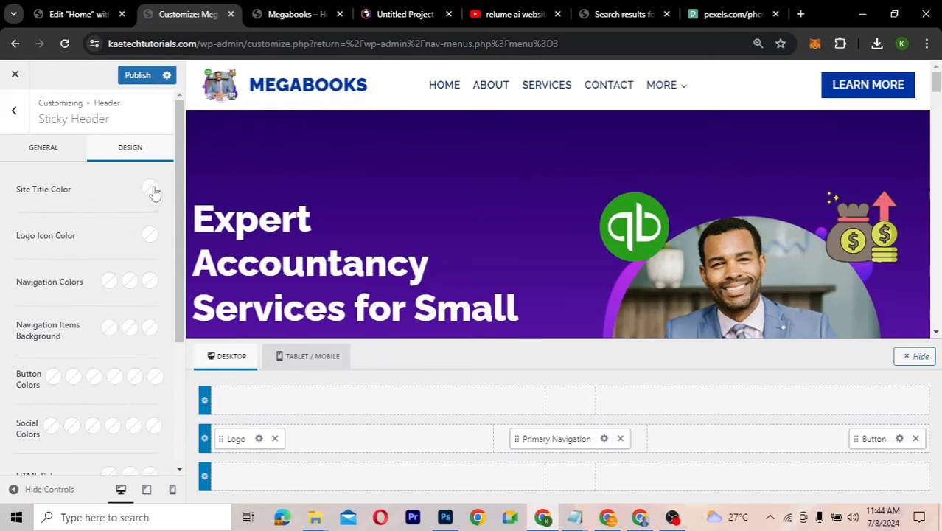
pyautogui.click(150, 189)
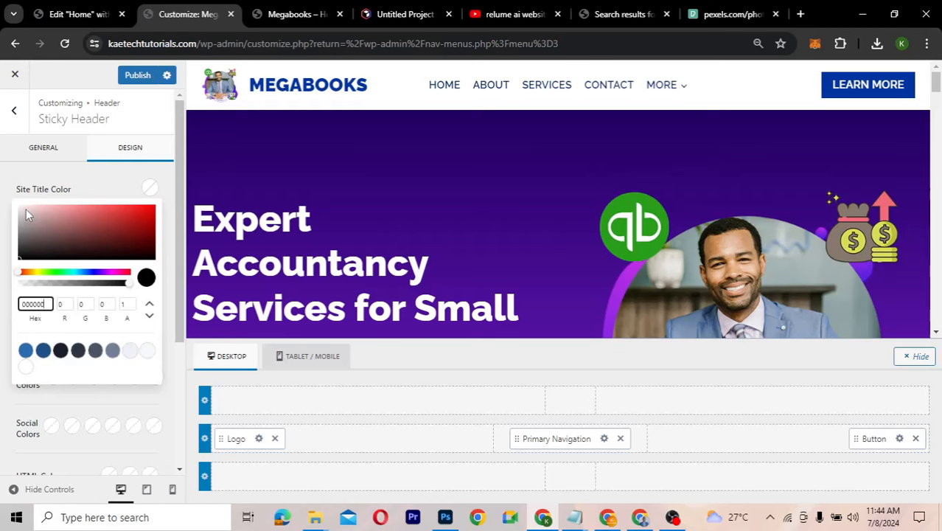
pyautogui.click(26, 209)
pyautogui.moveTo(26, 209); pyautogui.dragTo(78, 191)
pyautogui.click(22, 217)
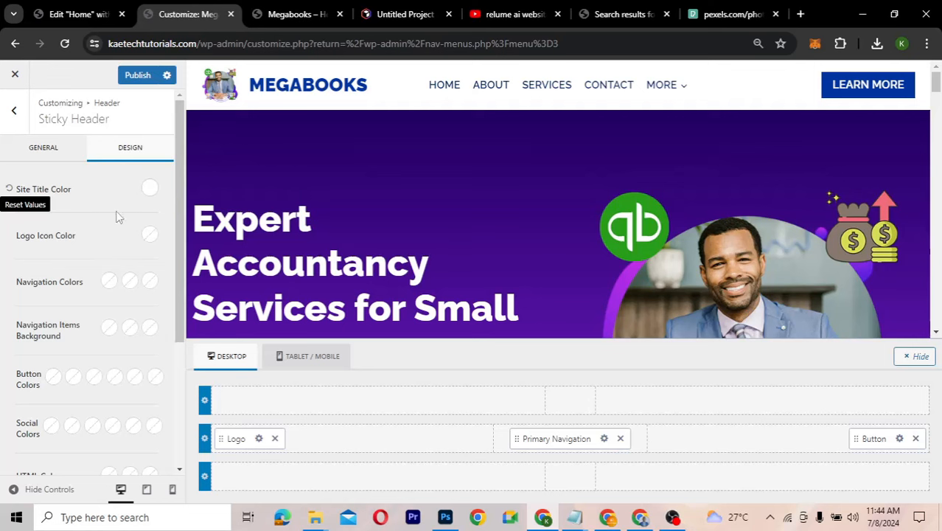
# Set the sticky header's navigation items background to white (FFFFFF) for all three states and check it in the preview
pyautogui.scroll(-1, 116, 216)
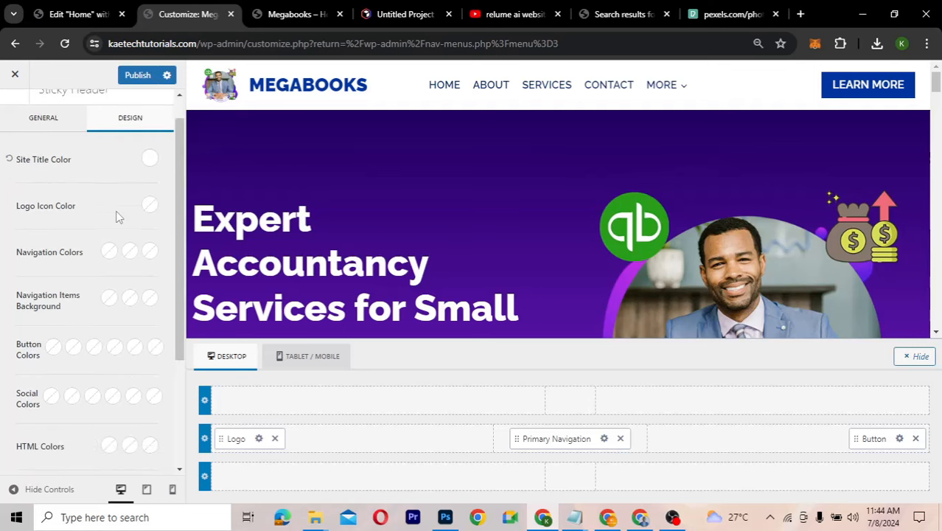
pyautogui.scroll(-2, 110, 221)
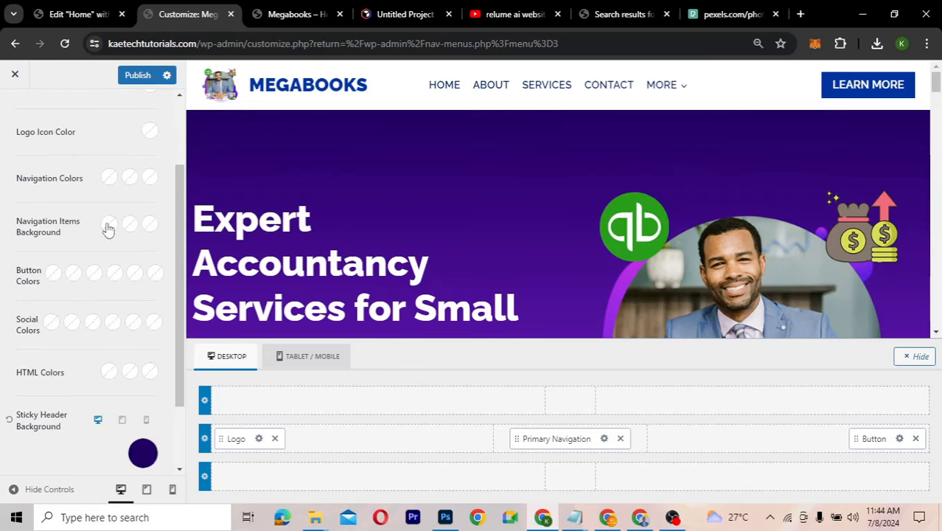
pyautogui.click(108, 224)
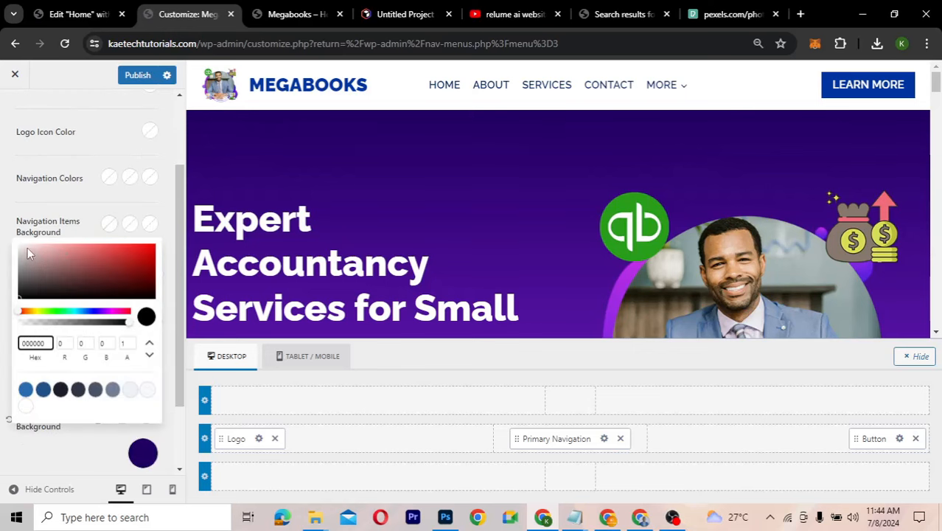
pyautogui.moveTo(27, 246); pyautogui.dragTo(4, 238)
pyautogui.click(129, 225)
pyautogui.click(129, 225)
pyautogui.click(150, 224)
pyautogui.click(150, 224)
pyautogui.click(25, 250)
pyautogui.moveTo(25, 255); pyautogui.dragTo(7, 237)
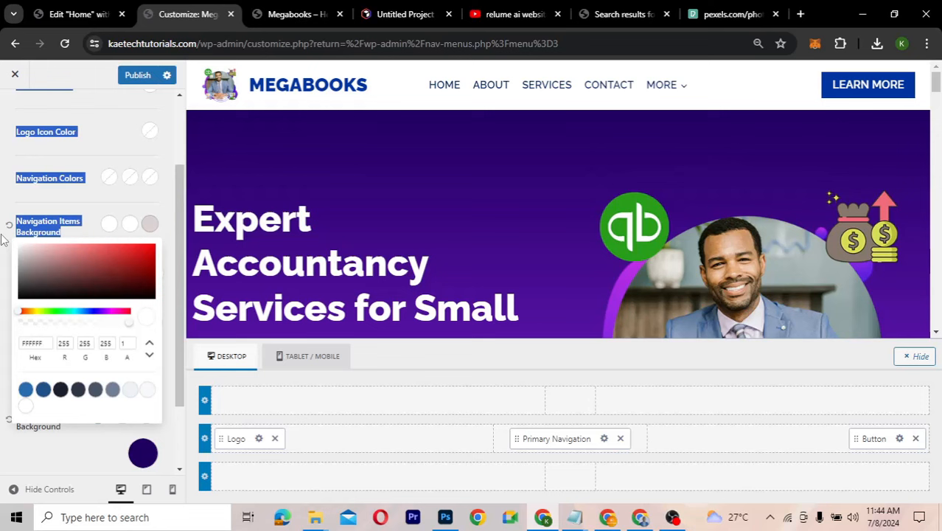
pyautogui.click(96, 211)
pyautogui.scroll(-2, 87, 277)
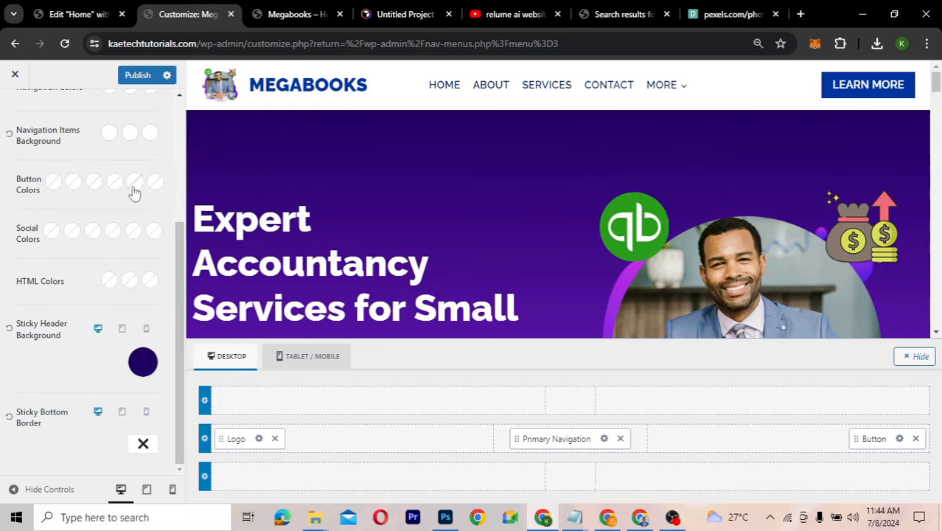
pyautogui.scroll(-8, 538, 226)
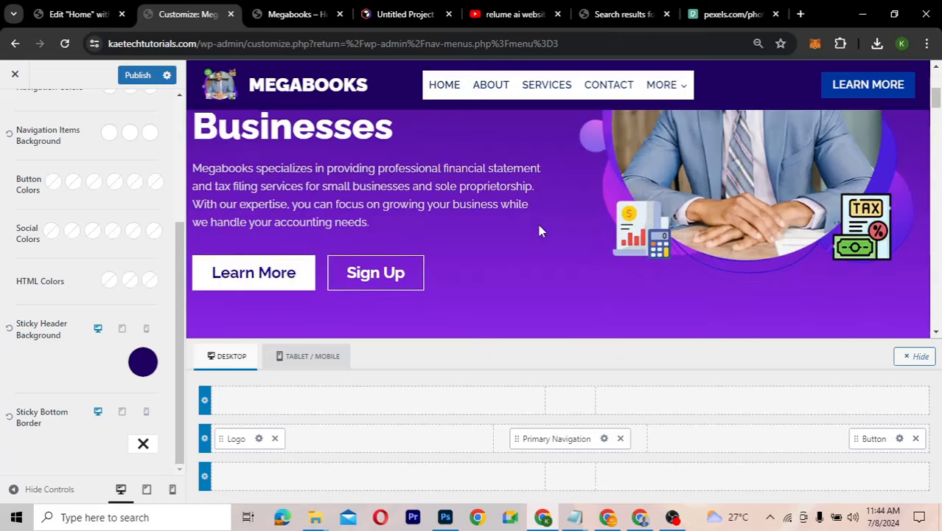
pyautogui.scroll(8, 538, 231)
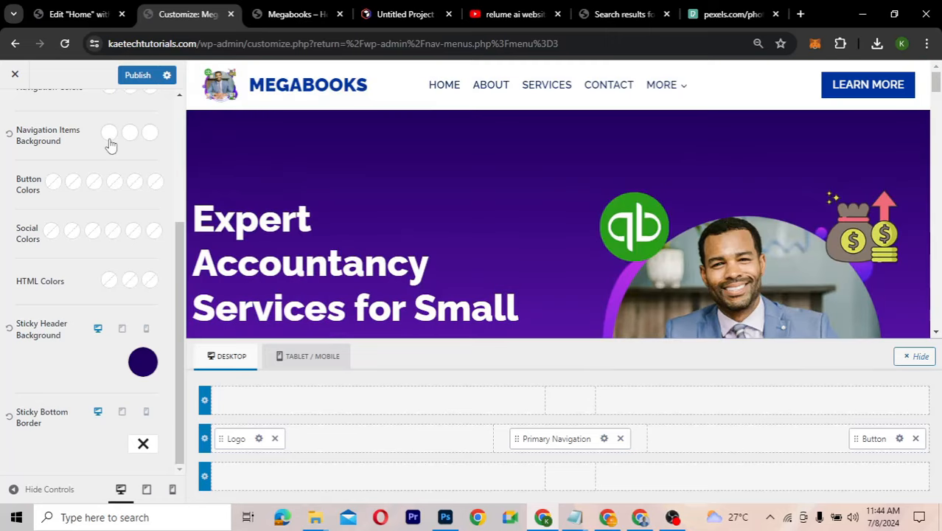
# Reset the sticky header's navigation items background colors to their defaults
pyautogui.scroll(3, 109, 144)
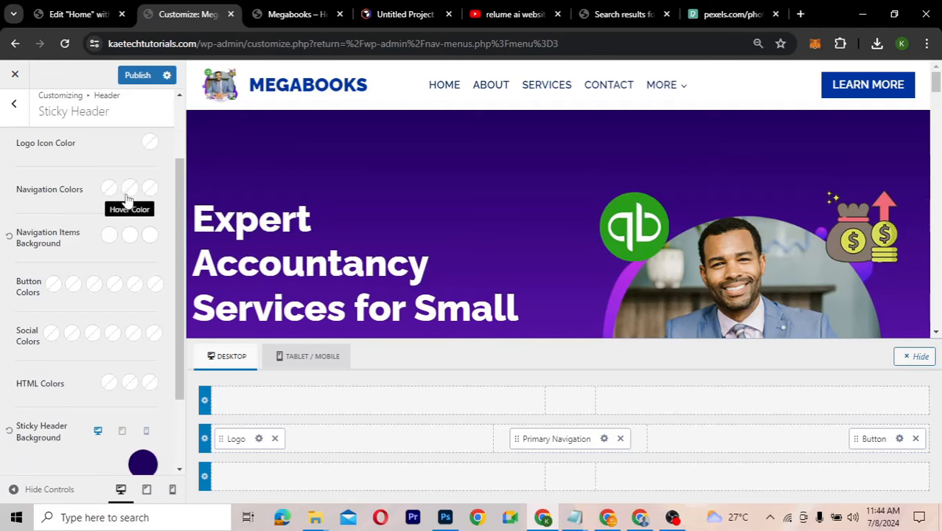
pyautogui.click(109, 236)
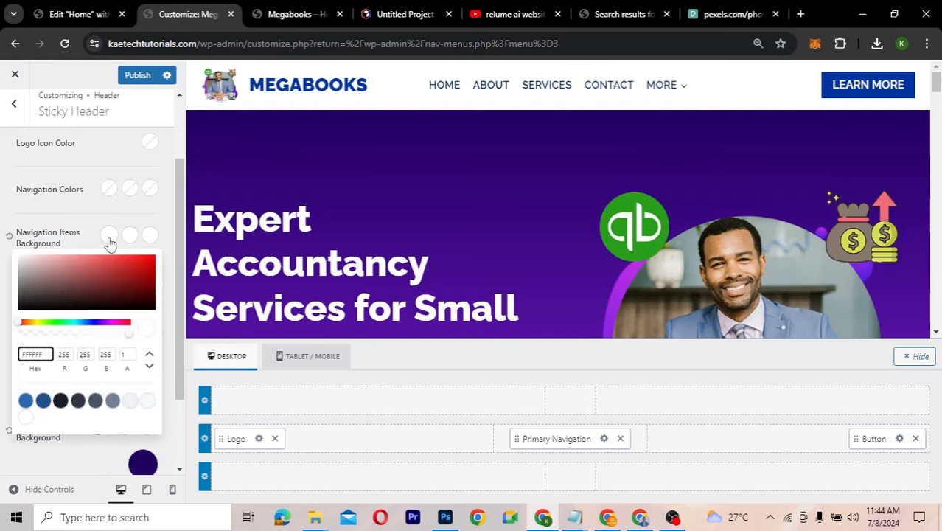
pyautogui.click(9, 236)
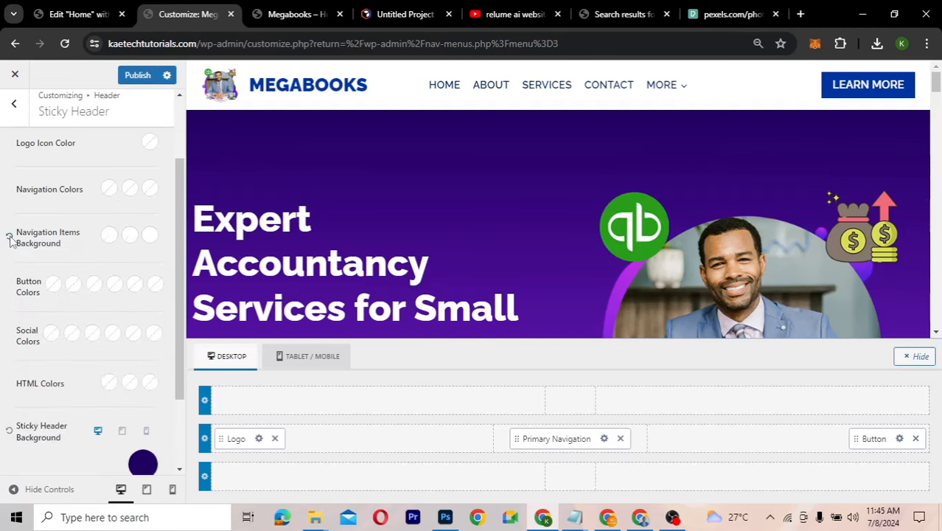
# Set the sticky header's navigation colors to white for all three states and check them in the scrolled preview
pyautogui.click(110, 189)
pyautogui.moveTo(27, 215); pyautogui.dragTo(9, 202)
pyautogui.click(129, 189)
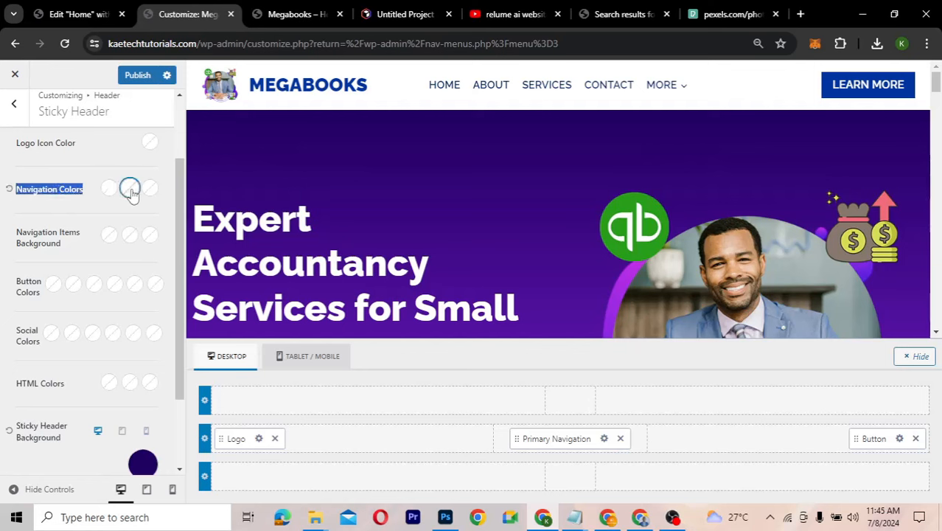
pyautogui.moveTo(25, 211); pyautogui.dragTo(10, 209)
pyautogui.click(149, 189)
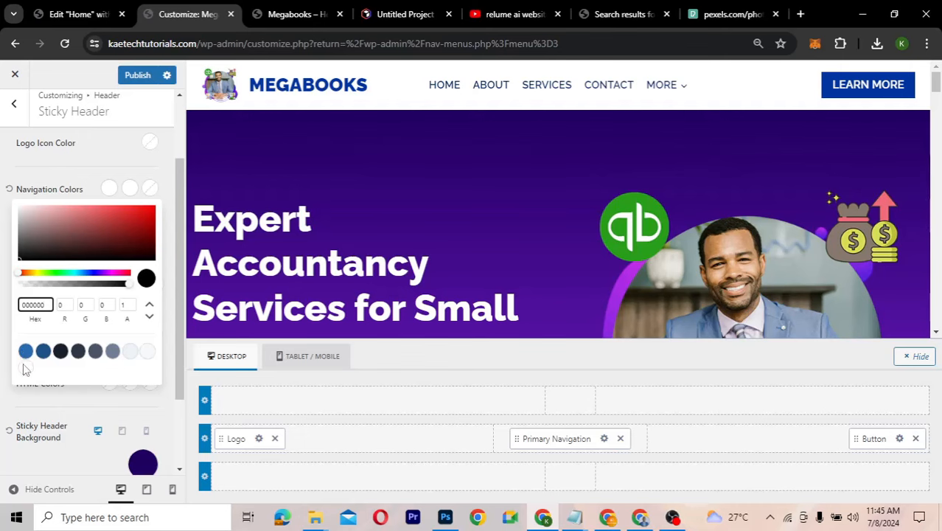
pyautogui.click(22, 209)
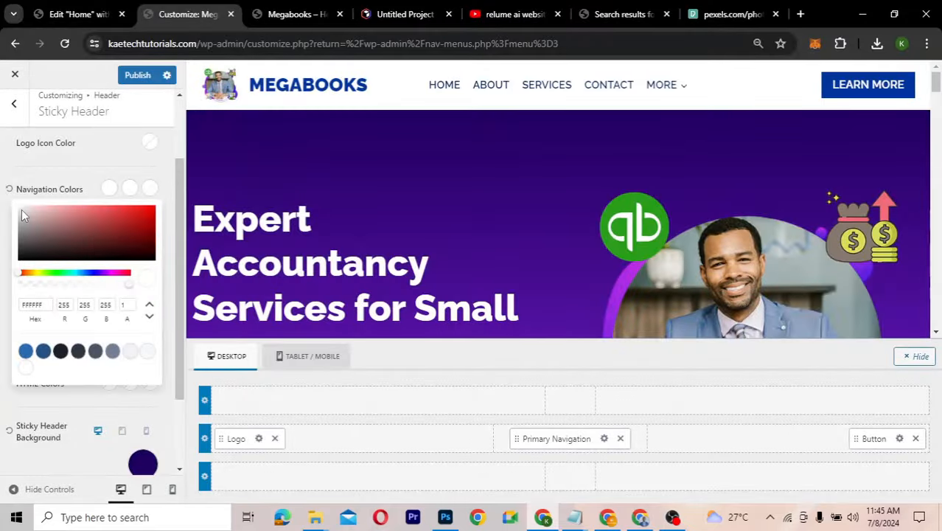
pyautogui.click(23, 211)
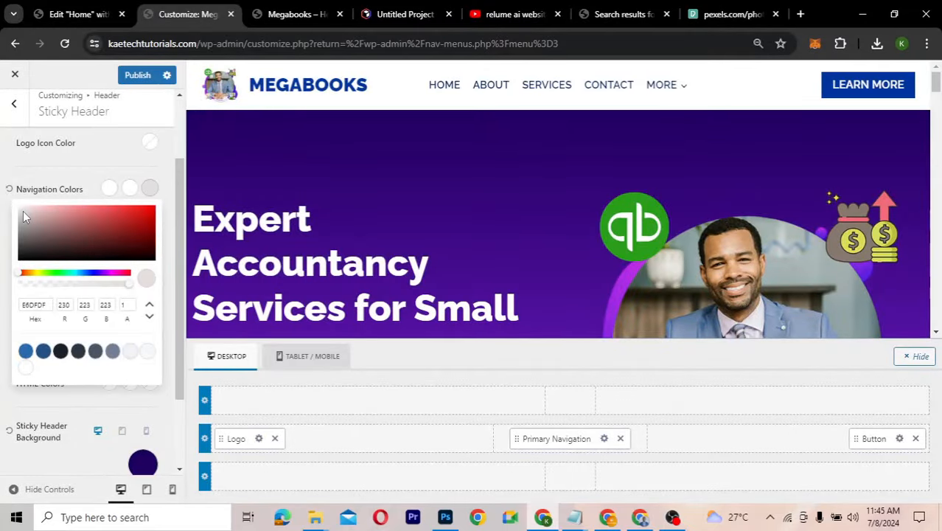
pyautogui.moveTo(18, 212); pyautogui.dragTo(5, 201)
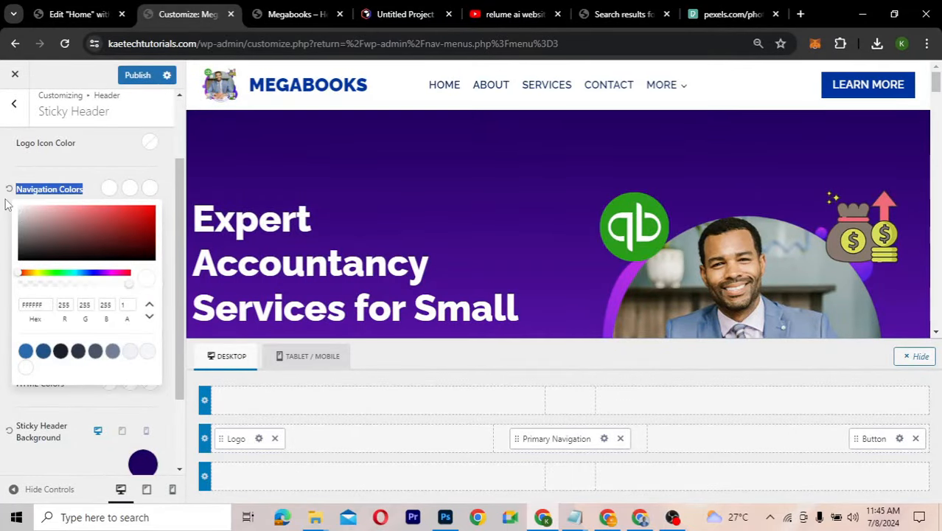
pyautogui.click(89, 171)
pyautogui.scroll(-3, 433, 238)
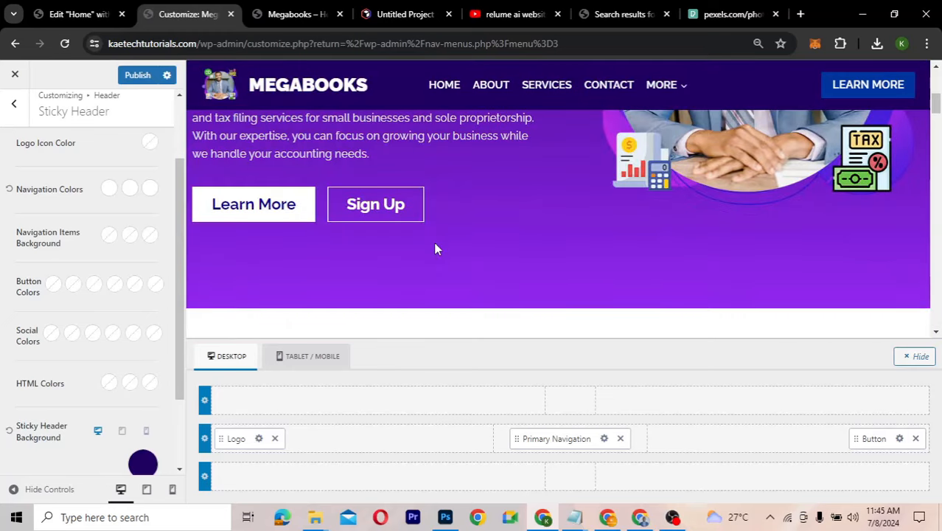
pyautogui.scroll(-3, 434, 241)
pyautogui.scroll(5, 433, 246)
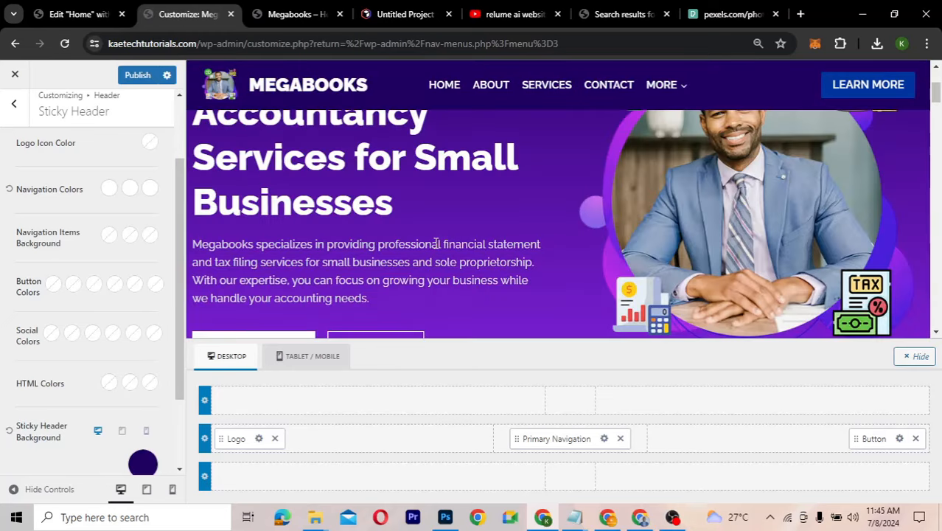
pyautogui.scroll(-3, 433, 245)
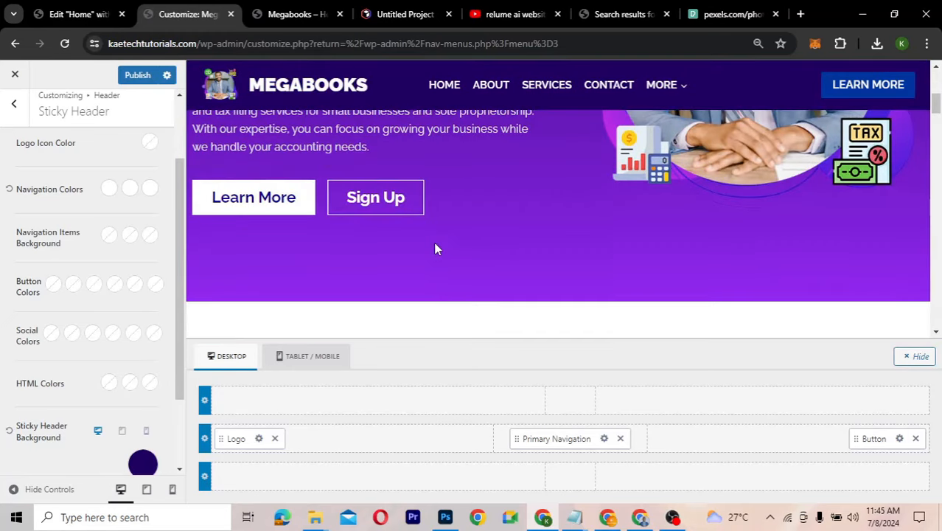
pyautogui.scroll(3, 435, 246)
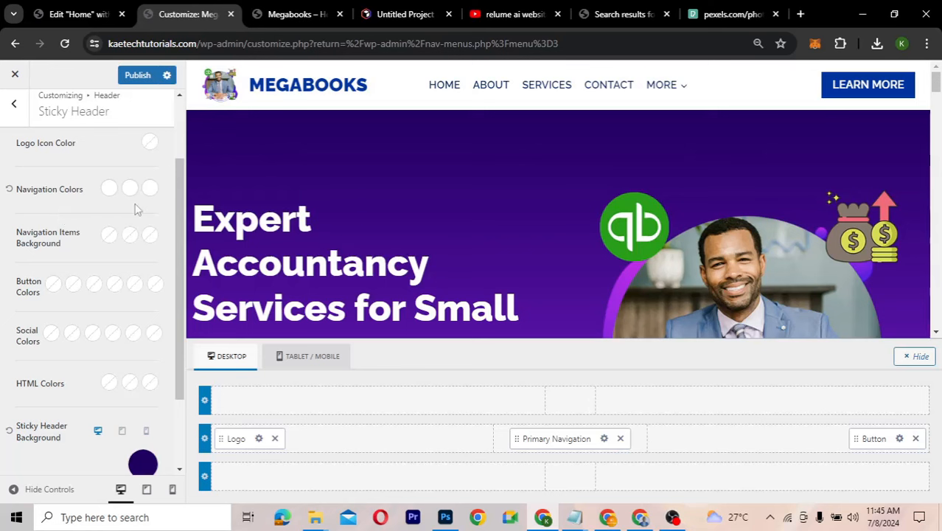
# Set the sticky header button's text color and its hover text color to #220062
pyautogui.scroll(-1, 63, 317)
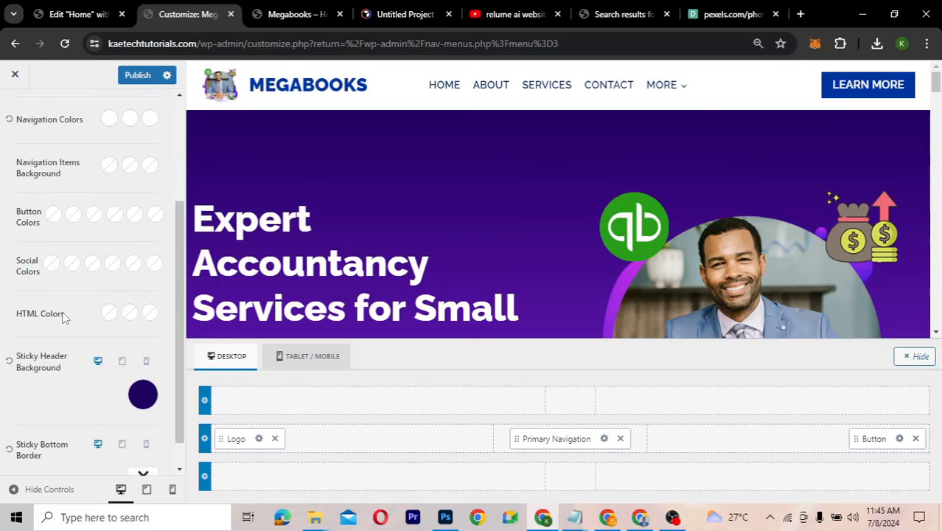
pyautogui.scroll(-1, 64, 316)
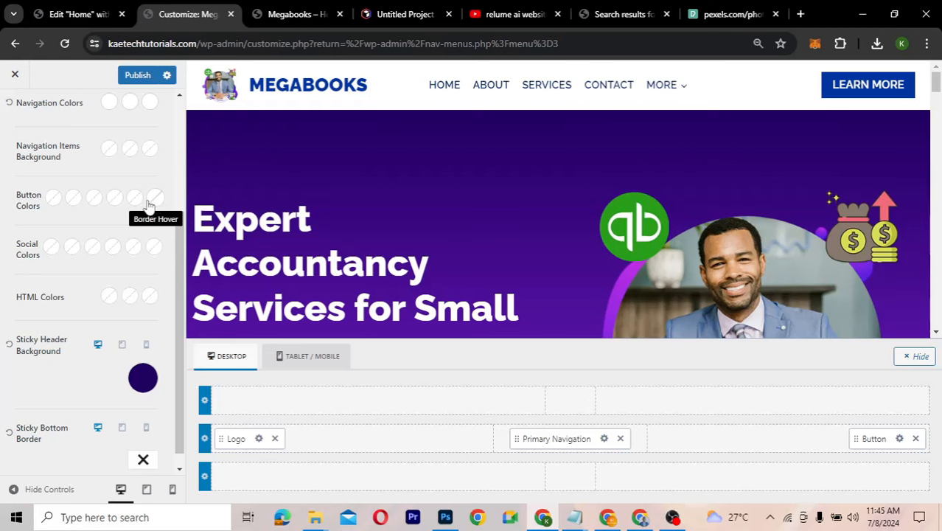
pyautogui.click(53, 200)
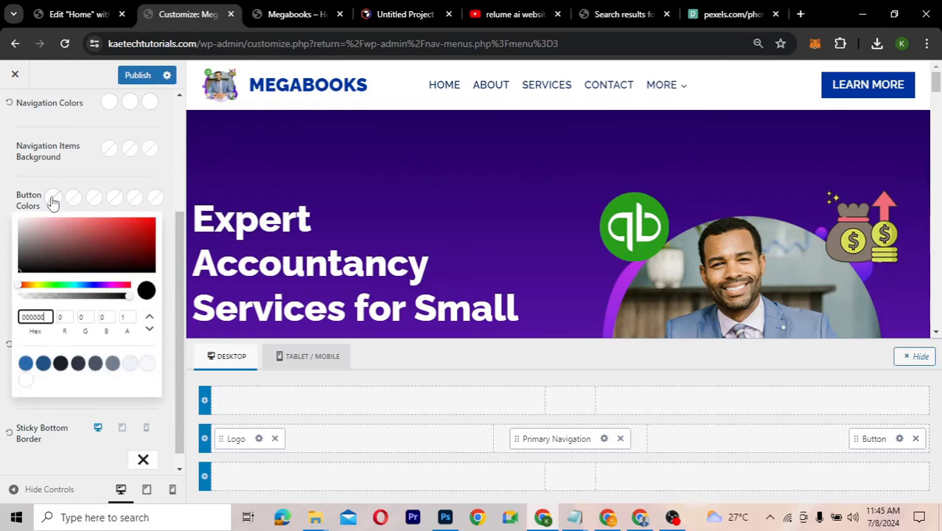
pyautogui.doubleClick(45, 318)
pyautogui.write('#220062')
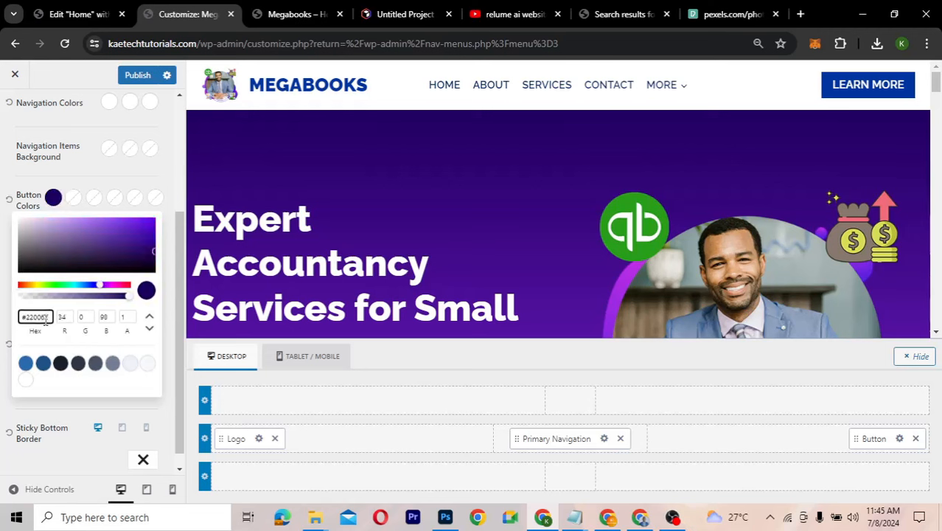
pyautogui.click(79, 201)
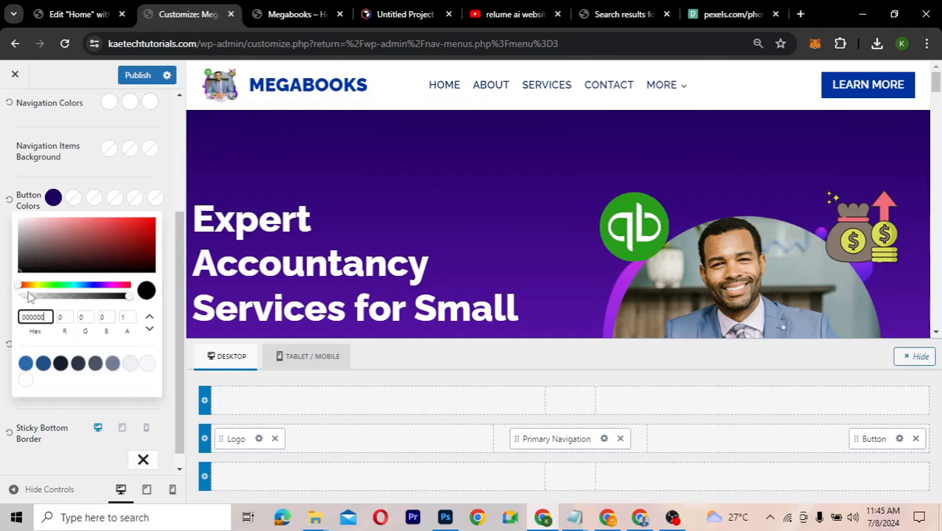
pyautogui.doubleClick(48, 317)
pyautogui.write('#220062')
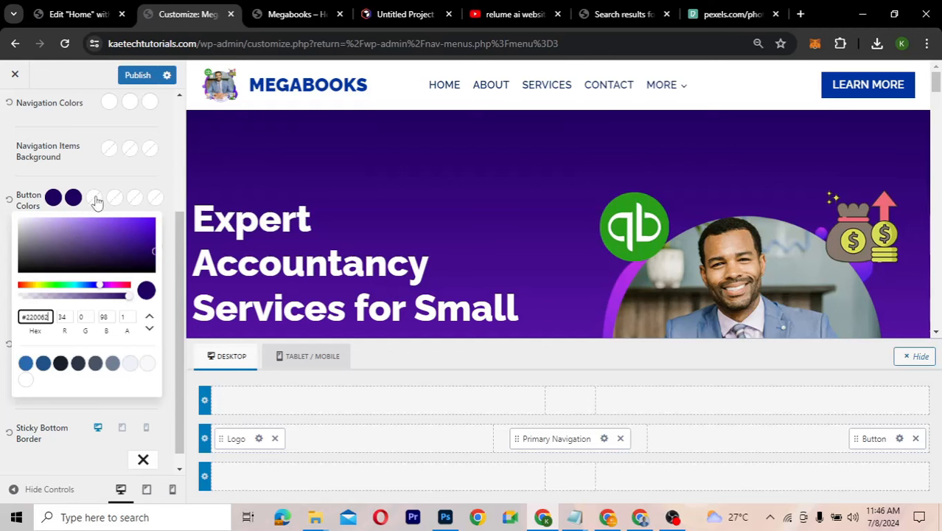
# Set the sticky header button's background and background hover colors to the white palette color and check the preview
pyautogui.click(93, 197)
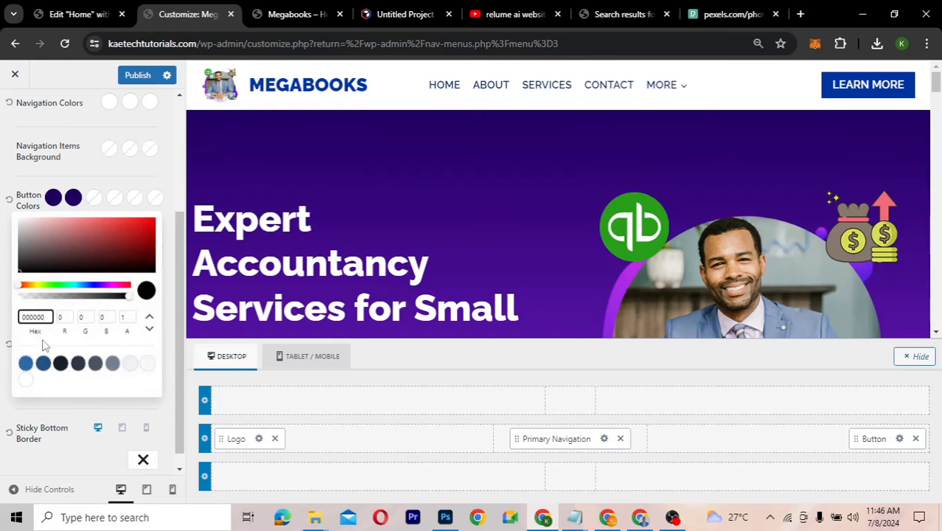
pyautogui.click(26, 381)
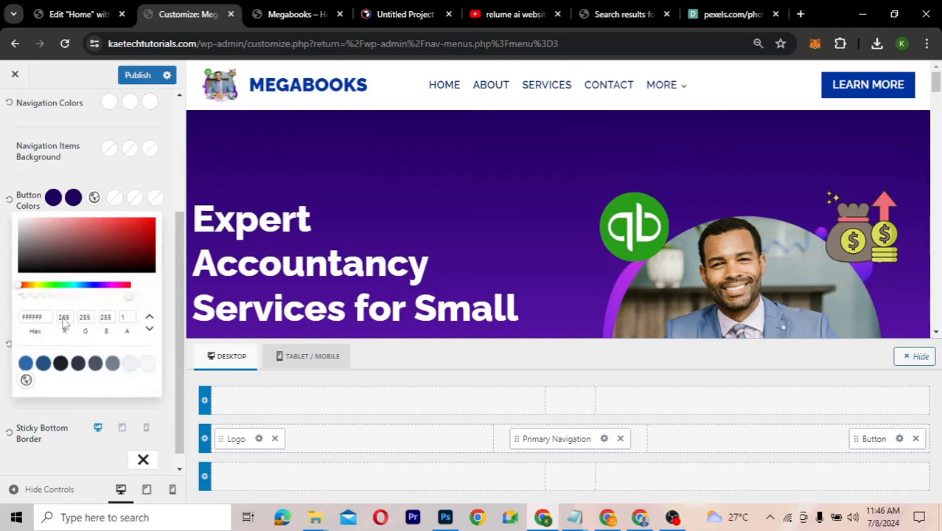
pyautogui.click(115, 197)
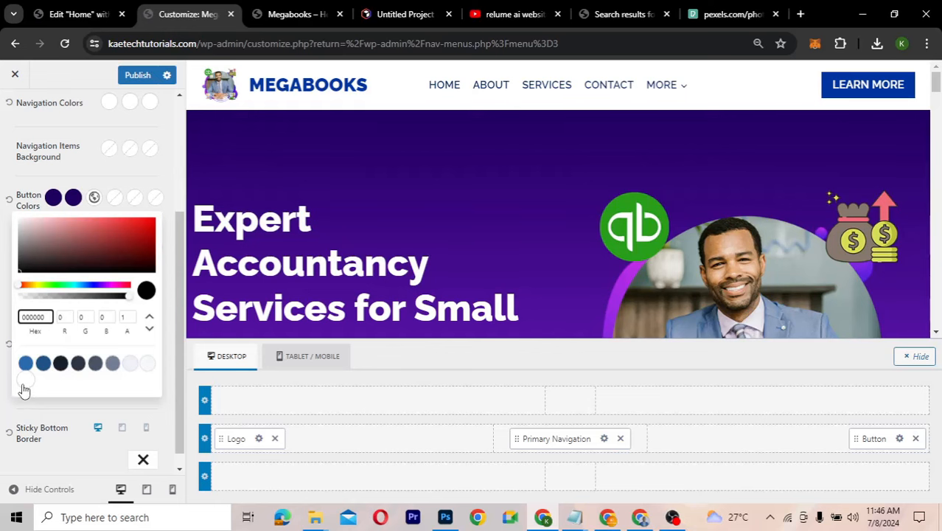
pyautogui.click(23, 386)
pyautogui.click(97, 174)
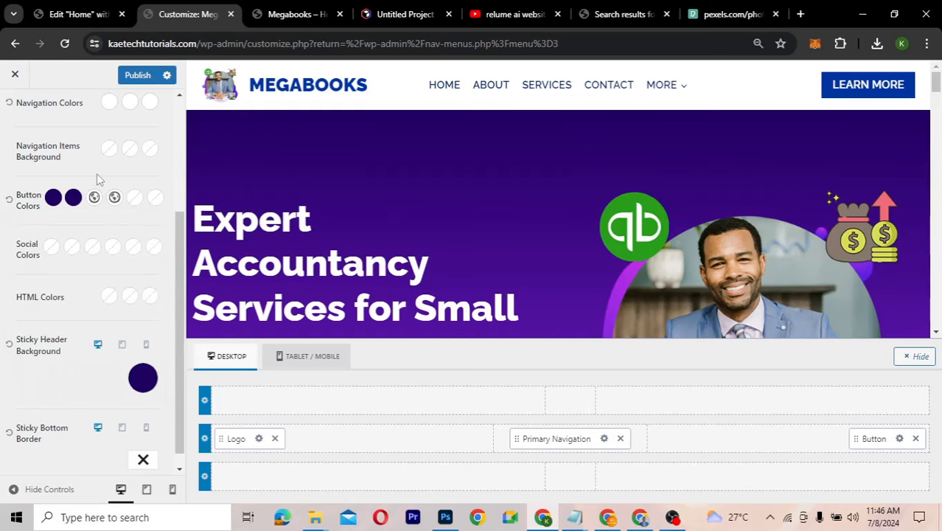
pyautogui.scroll(-3, 513, 253)
pyautogui.scroll(-1, 514, 253)
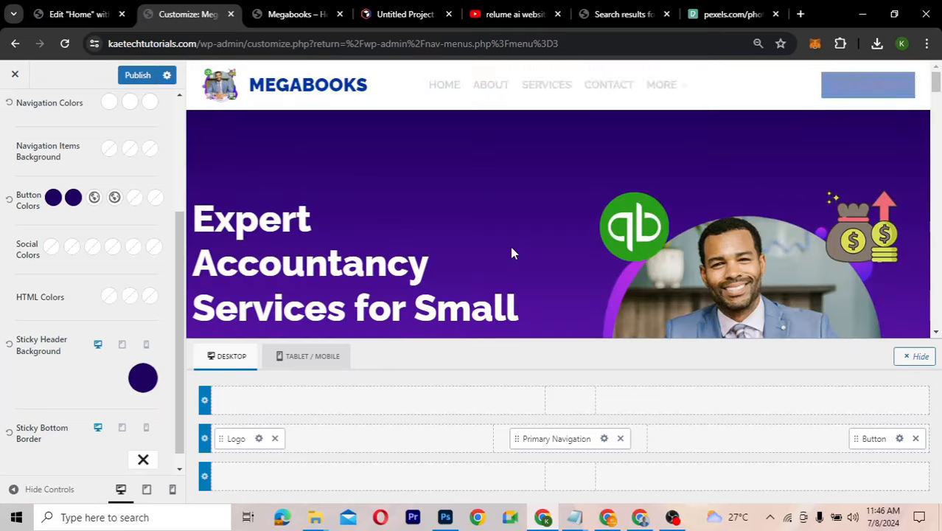
# Publish the sticky header changes and return to the main customization options
pyautogui.click(139, 78)
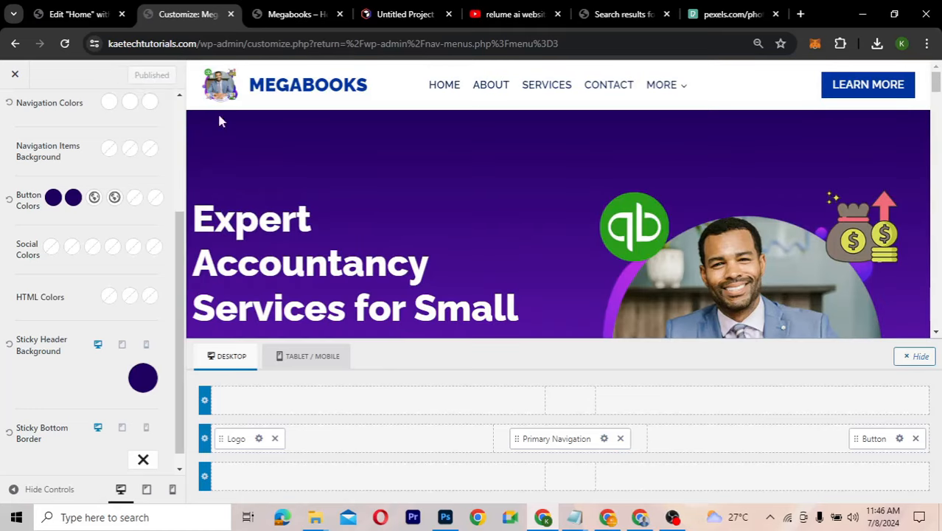
pyautogui.scroll(5, 66, 155)
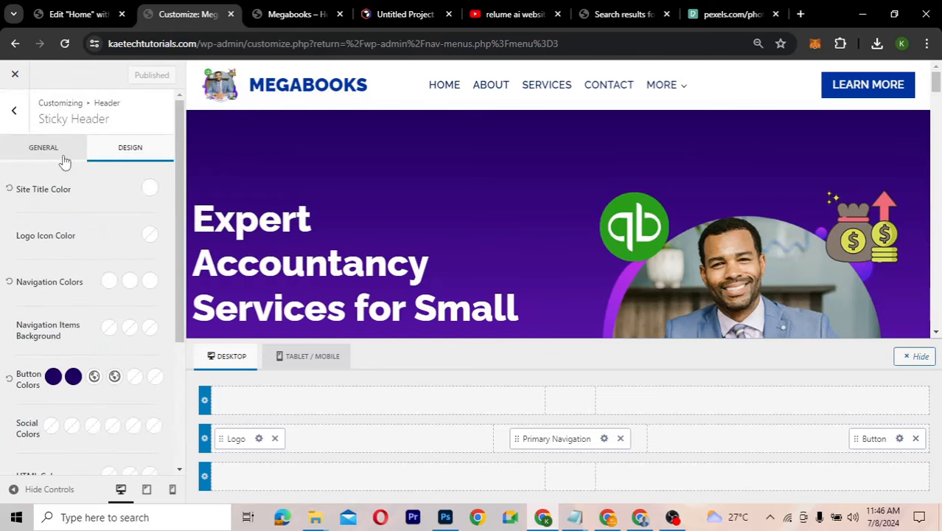
pyautogui.click(18, 109)
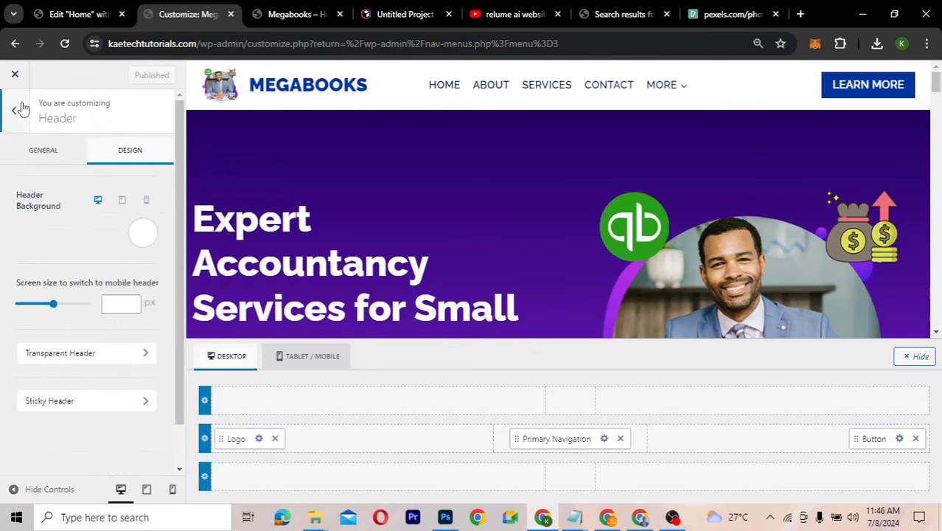
pyautogui.click(20, 109)
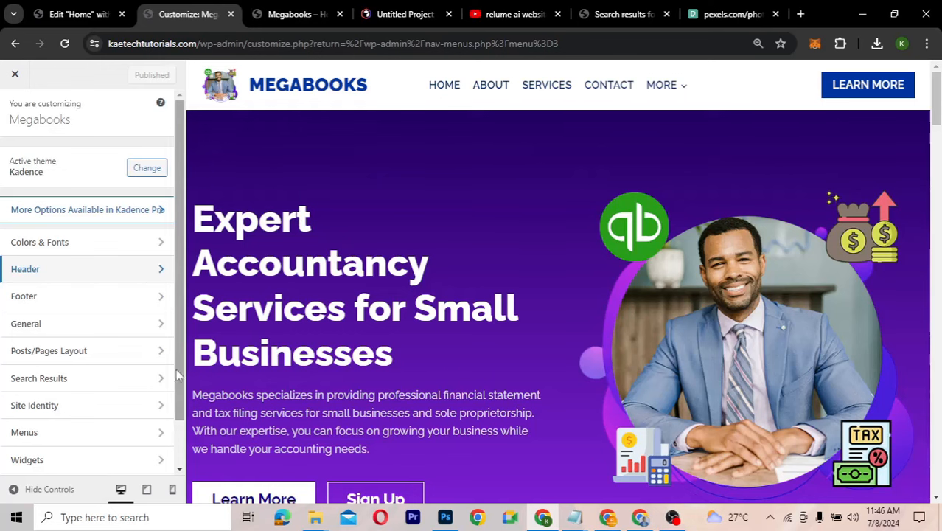
# Preview the site at mobile size and open the general settings of the mobile header's logo
pyautogui.click(172, 490)
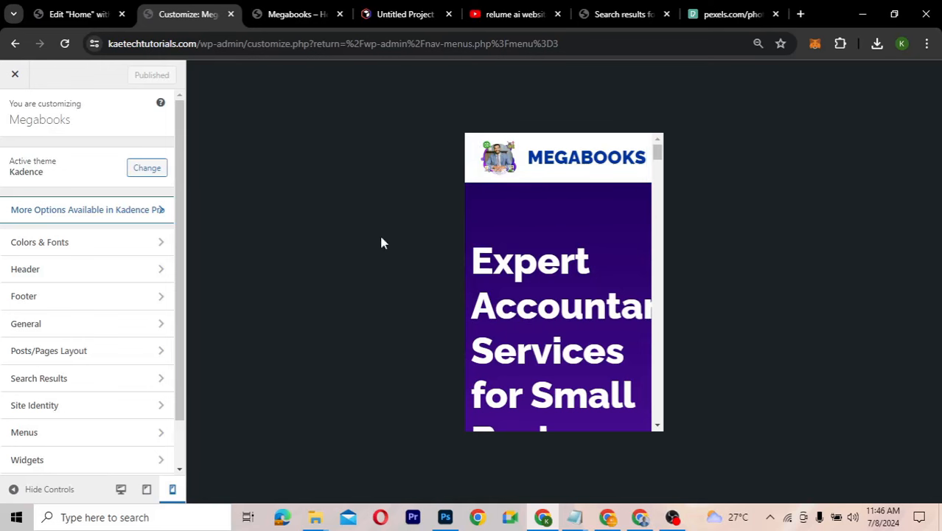
pyautogui.click(107, 272)
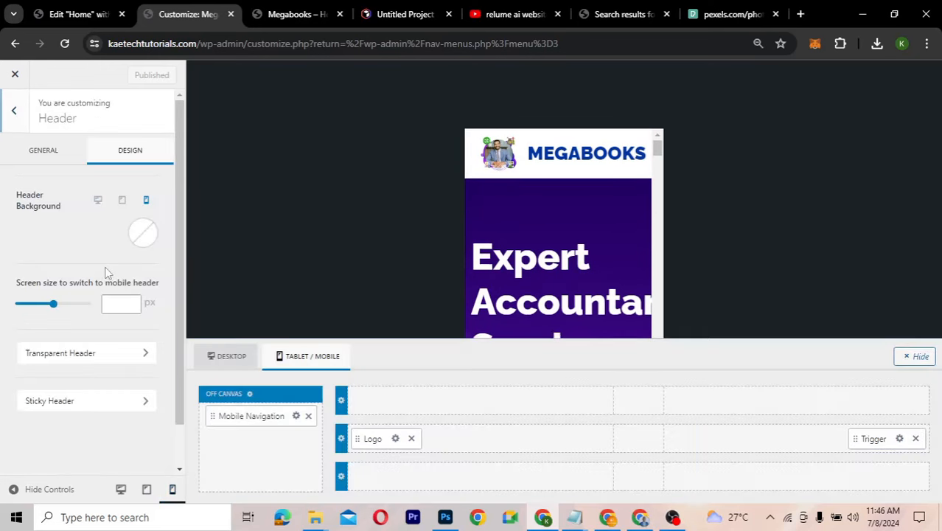
pyautogui.click(395, 439)
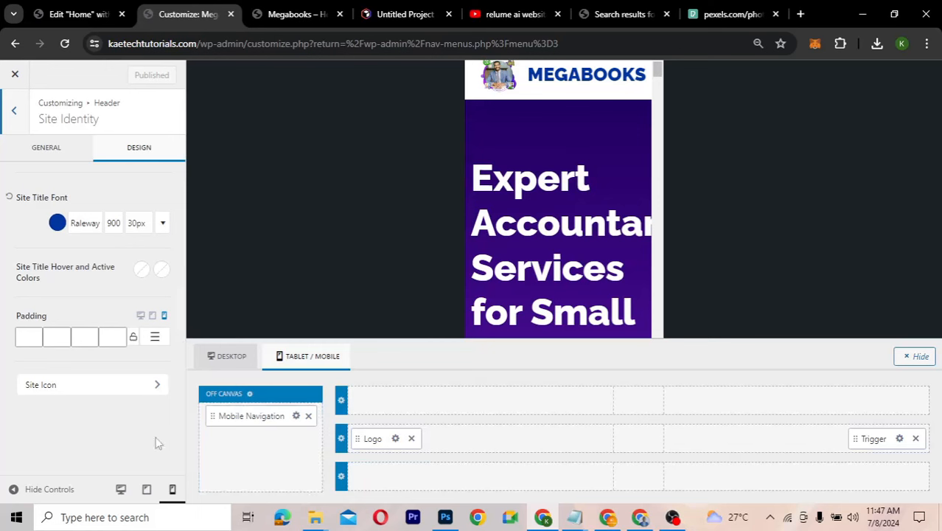
pyautogui.click(73, 153)
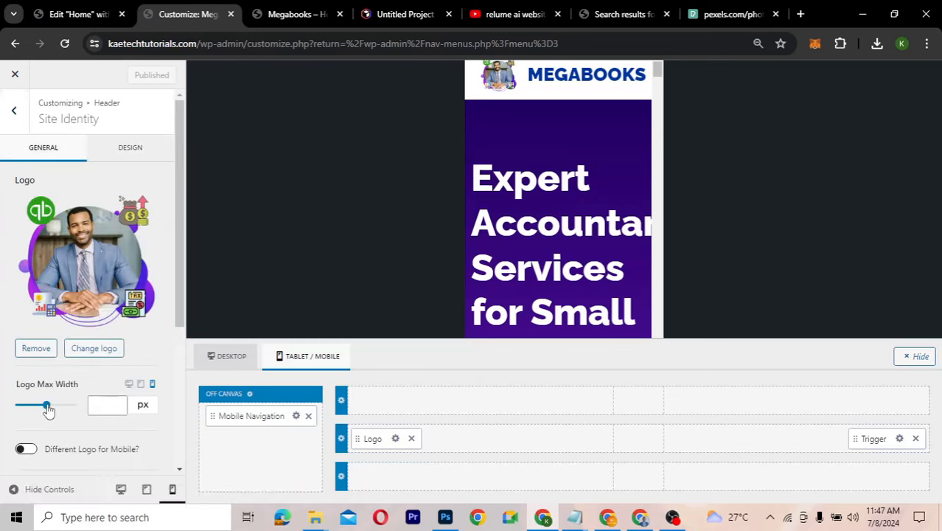
# Reduce the mobile logo's max width, trying 85 and 55 px before settling on 35 px
pyautogui.moveTo(46, 406); pyautogui.dragTo(24, 403)
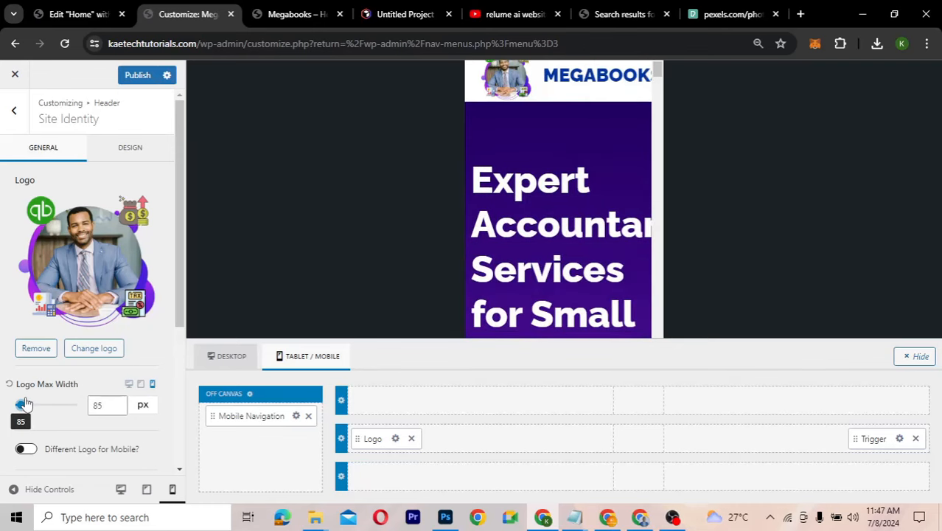
pyautogui.click(106, 405)
pyautogui.press('BackSpace')
pyautogui.press('BackSpace')
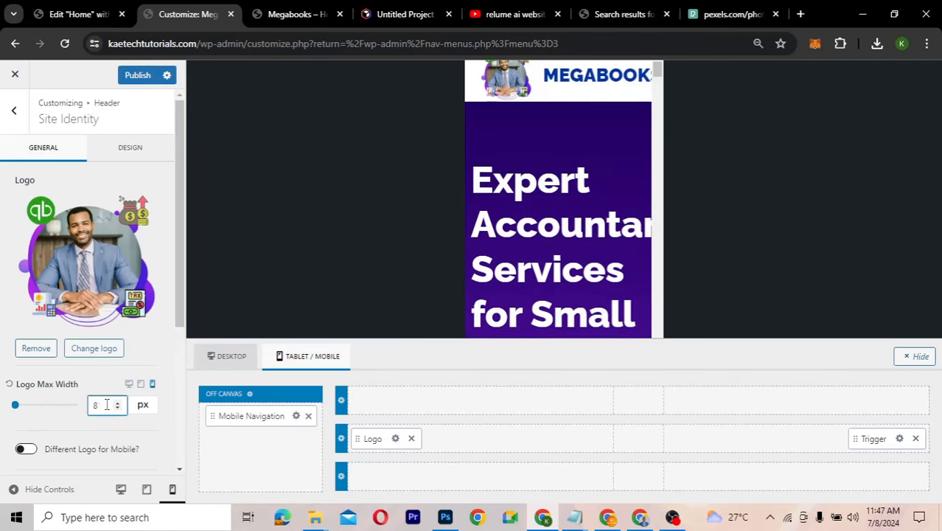
pyautogui.write('55')
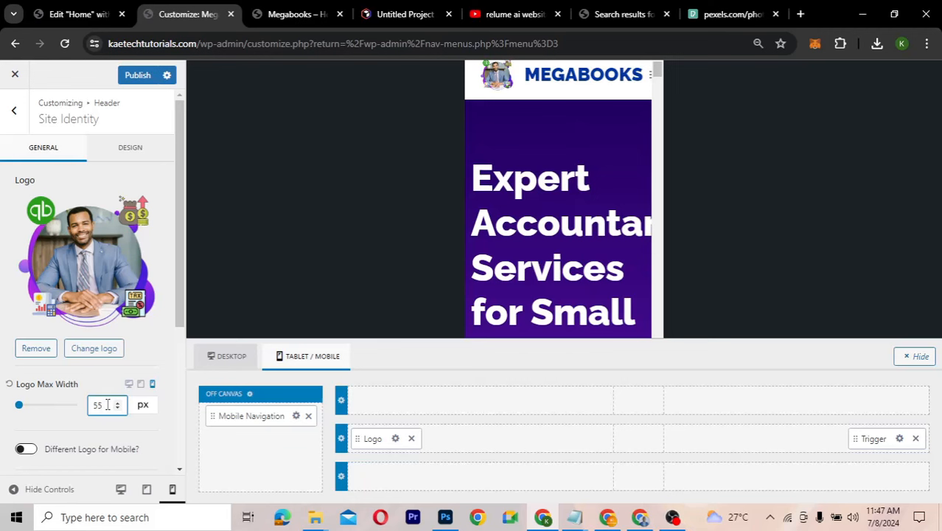
pyautogui.doubleClick(107, 404)
pyautogui.write('35')
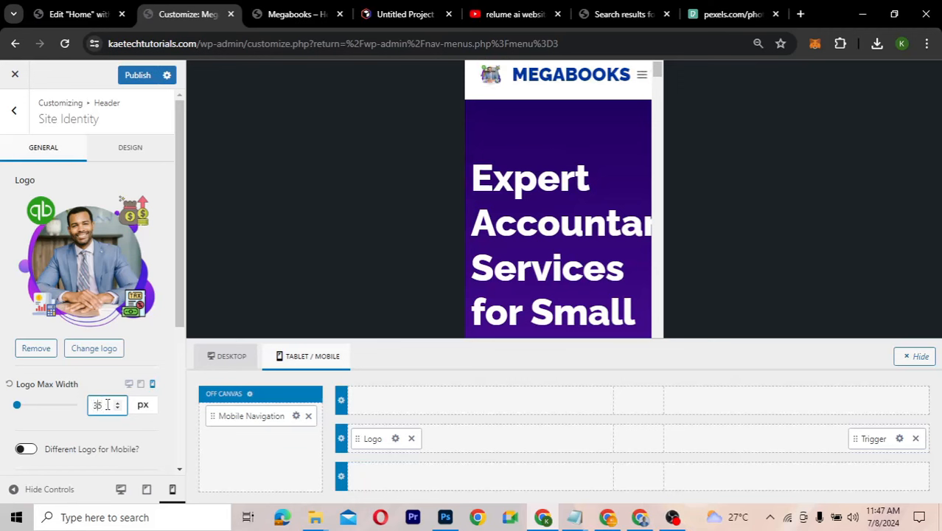
# Set the mobile logo's max width to 45 px and its layout to Logo & Title with the logo before the title
pyautogui.press('BackSpace')
pyautogui.write('4')
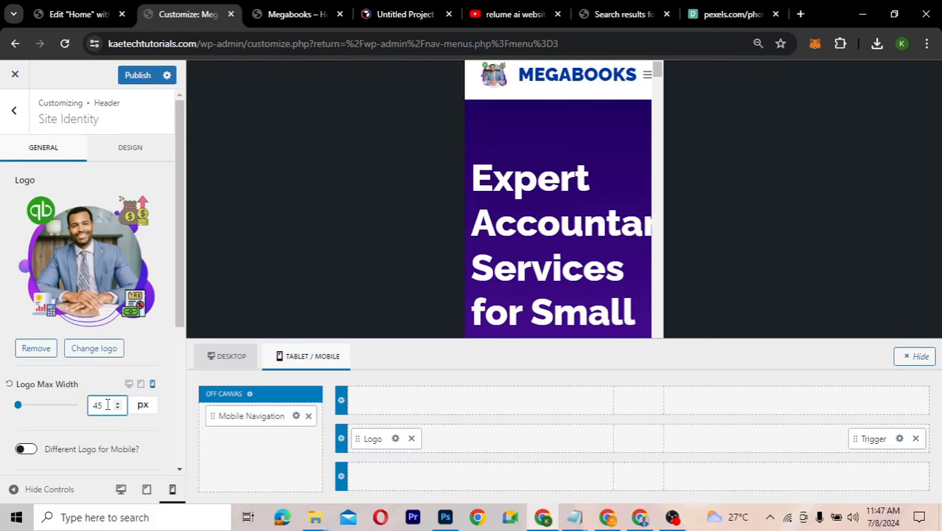
pyautogui.scroll(-1, 111, 399)
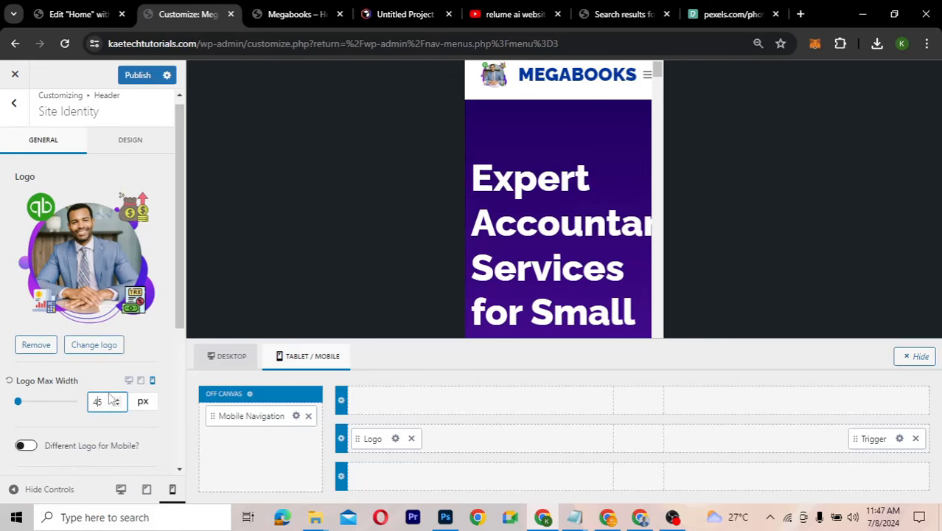
pyautogui.scroll(-3, 109, 399)
pyautogui.click(52, 292)
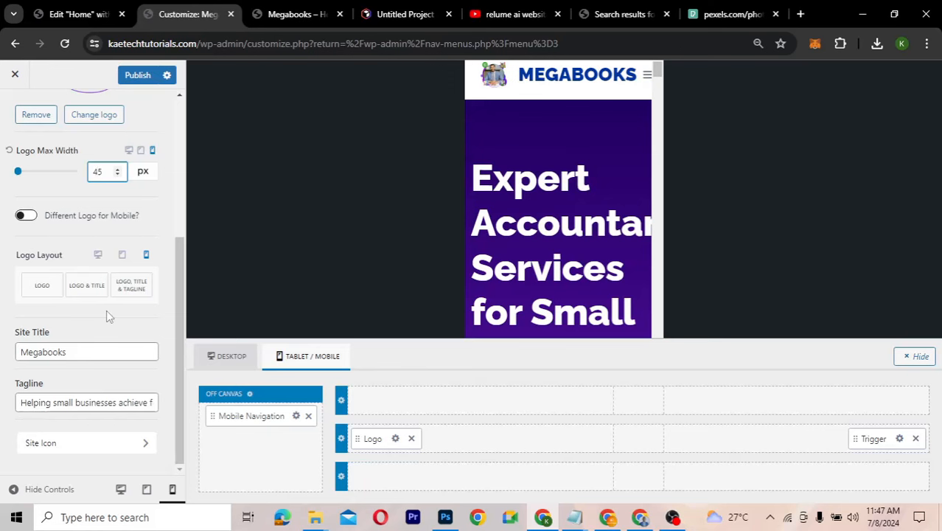
pyautogui.click(90, 289)
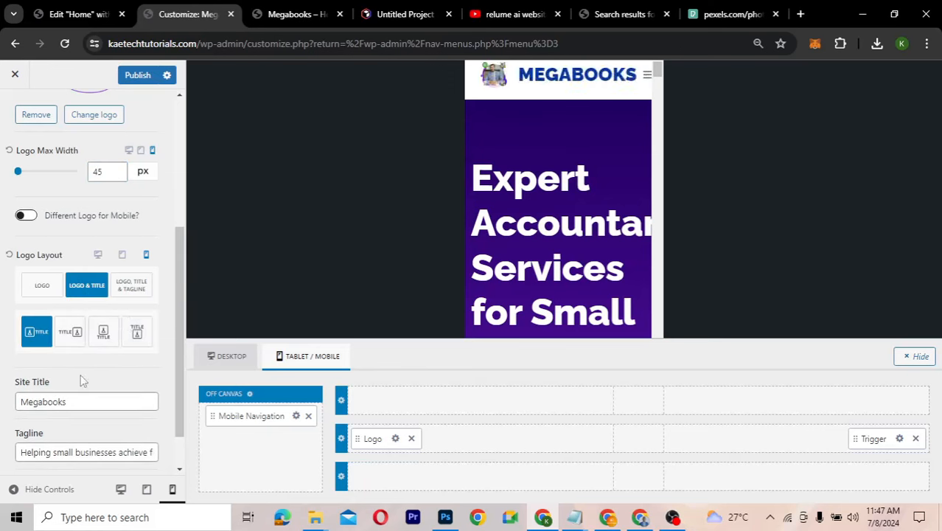
pyautogui.scroll(-2, 81, 374)
pyautogui.scroll(2, 80, 374)
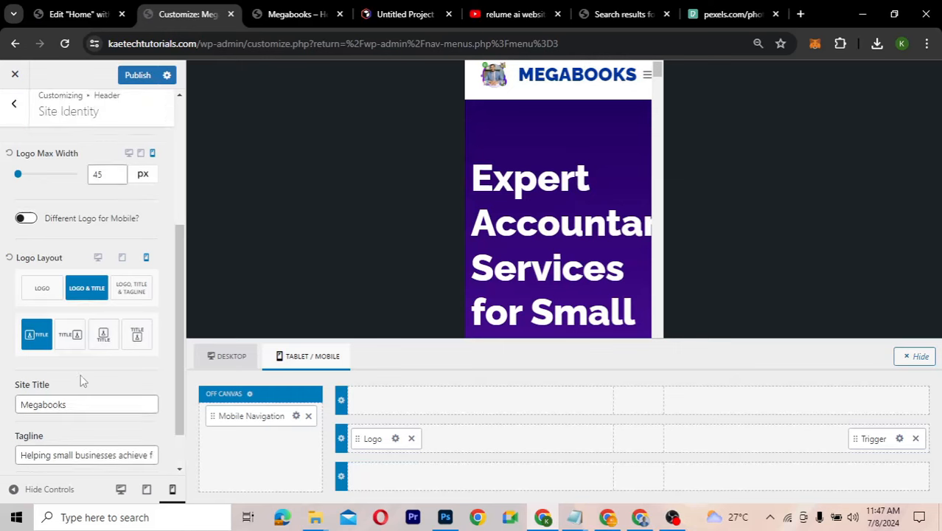
pyautogui.scroll(3, 81, 380)
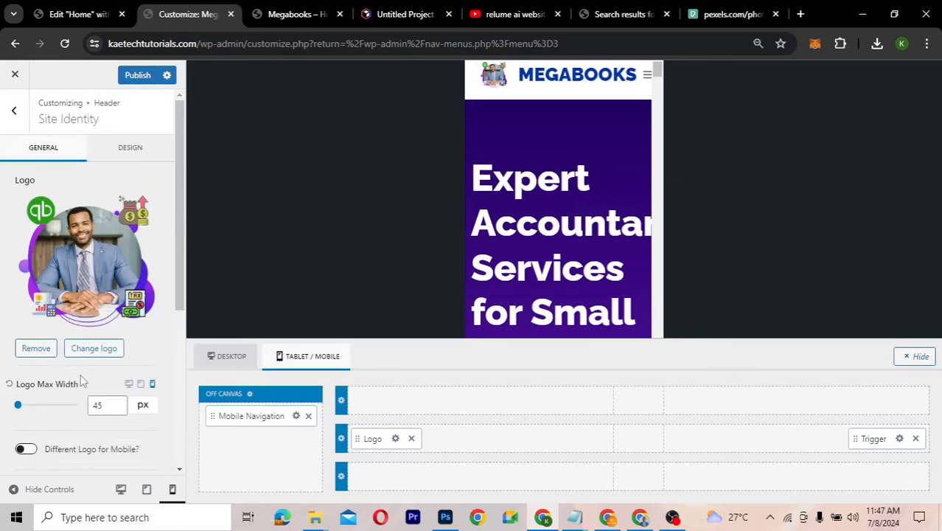
# Set the mobile site title's font size to 20 px in the Site Identity design settings
pyautogui.click(132, 150)
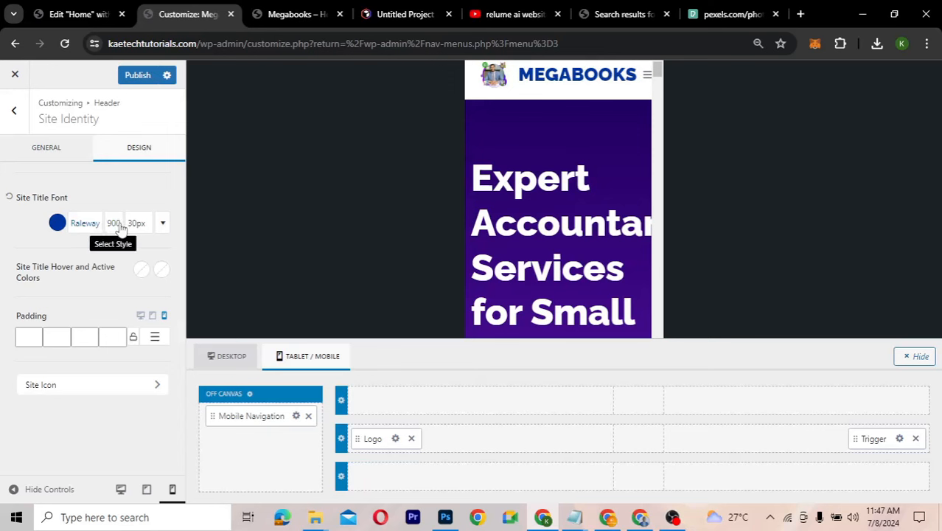
pyautogui.click(134, 224)
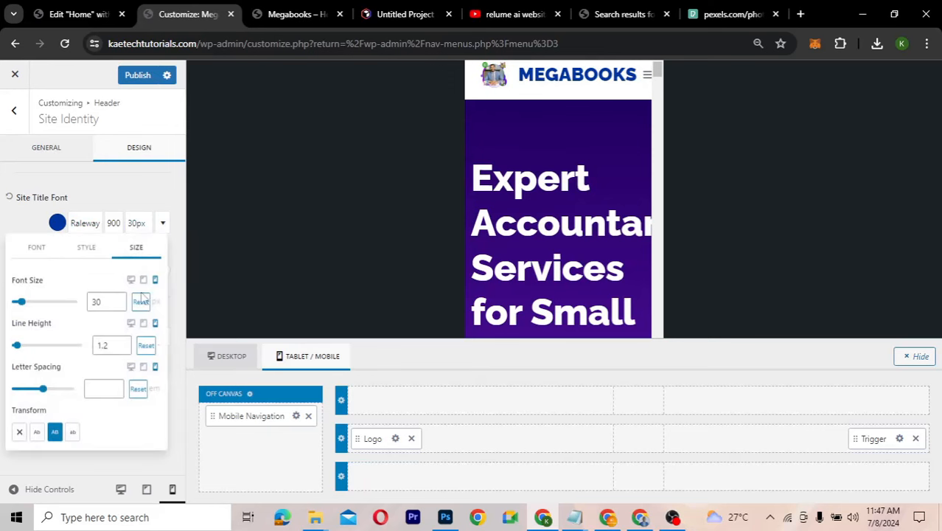
pyautogui.click(96, 298)
pyautogui.press('BackSpace')
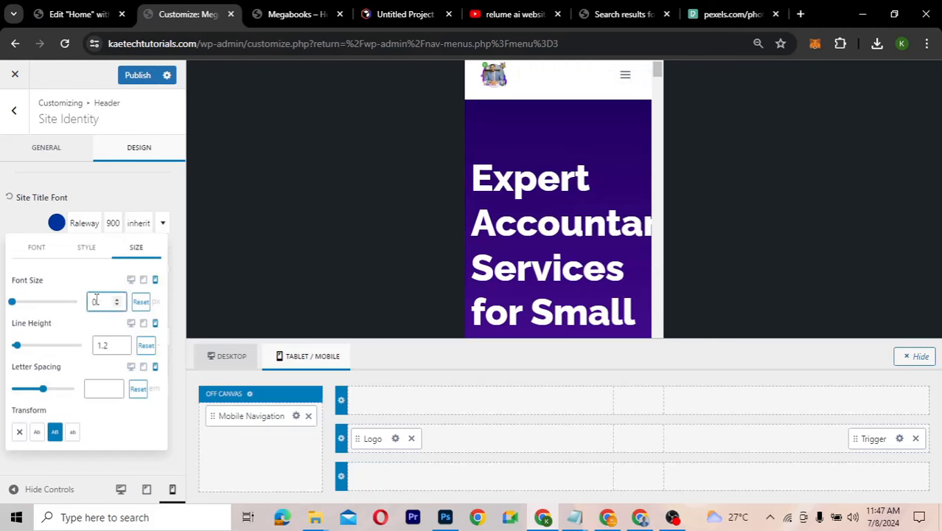
pyautogui.write('2')
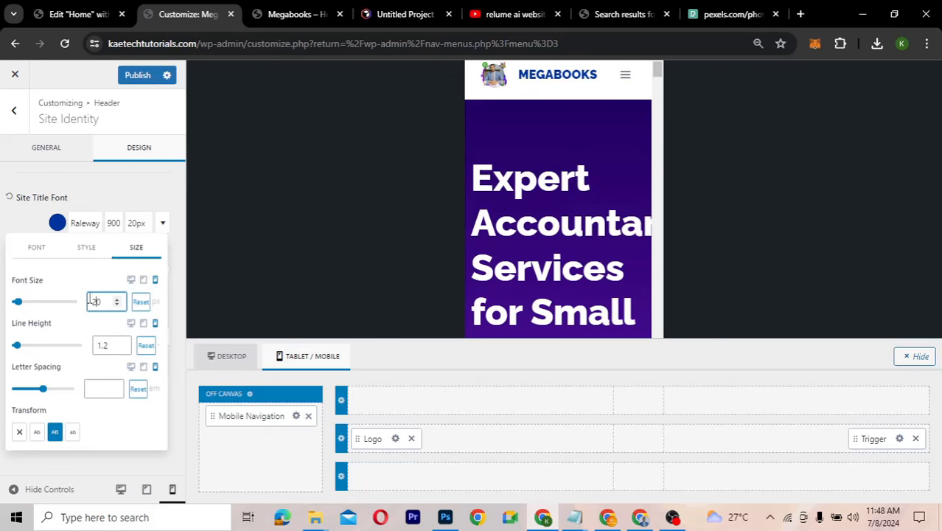
pyautogui.click(21, 221)
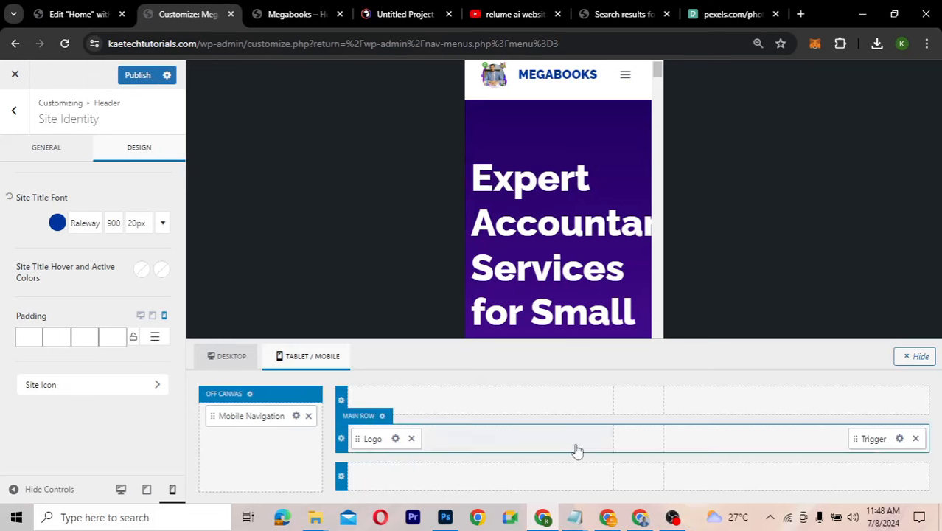
# Give the mobile menu trigger the thicker three-bar icon and the color #220062, and check it in the preview
pyautogui.click(899, 439)
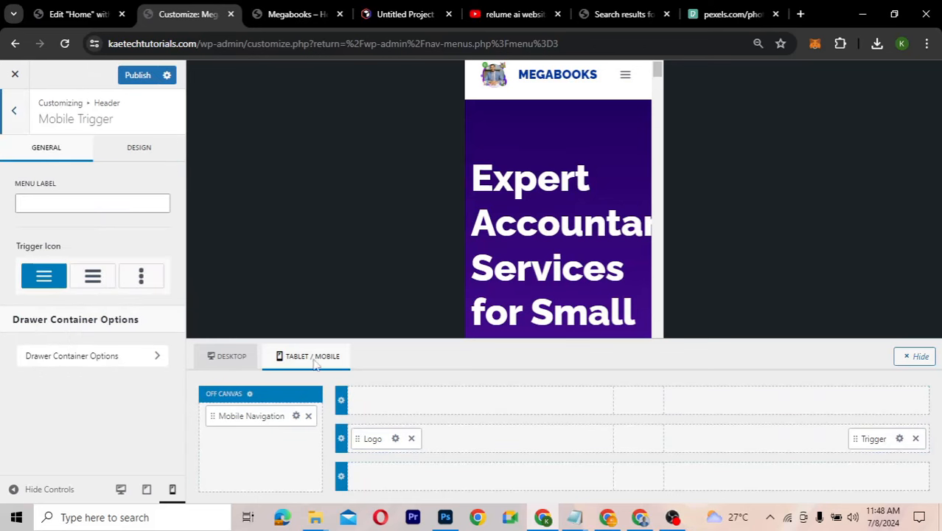
pyautogui.click(95, 281)
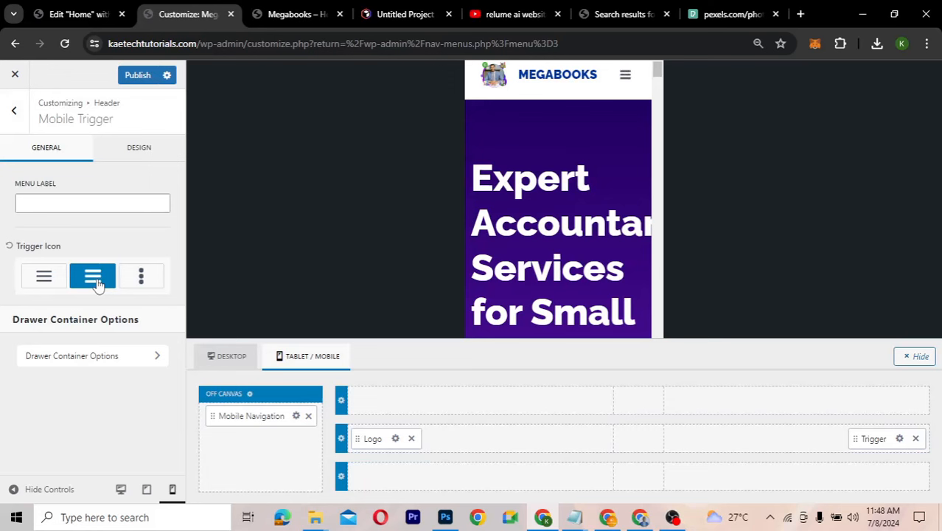
pyautogui.click(141, 148)
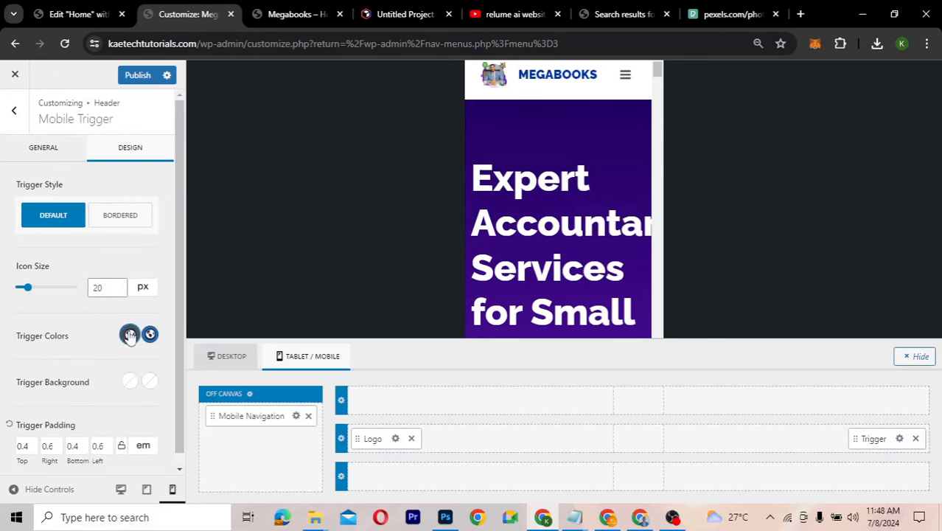
pyautogui.click(130, 335)
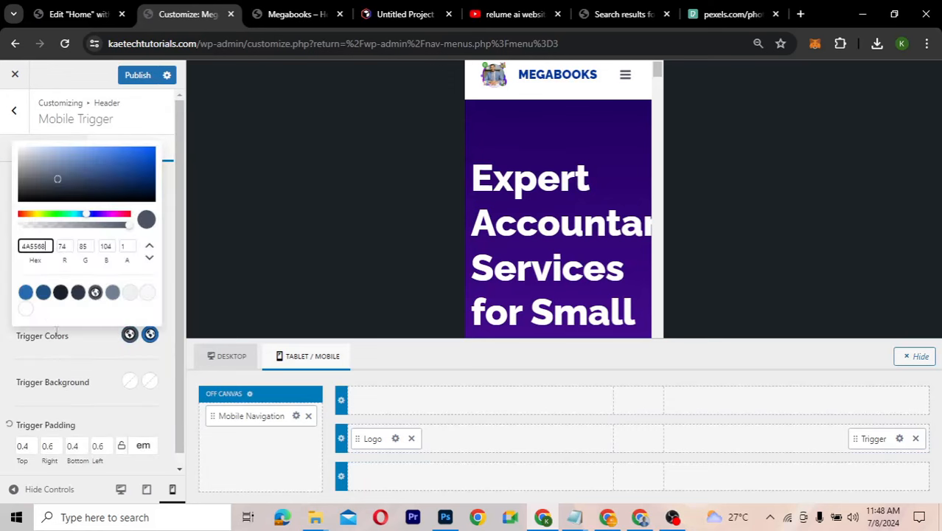
pyautogui.doubleClick(52, 250)
pyautogui.write('#220062')
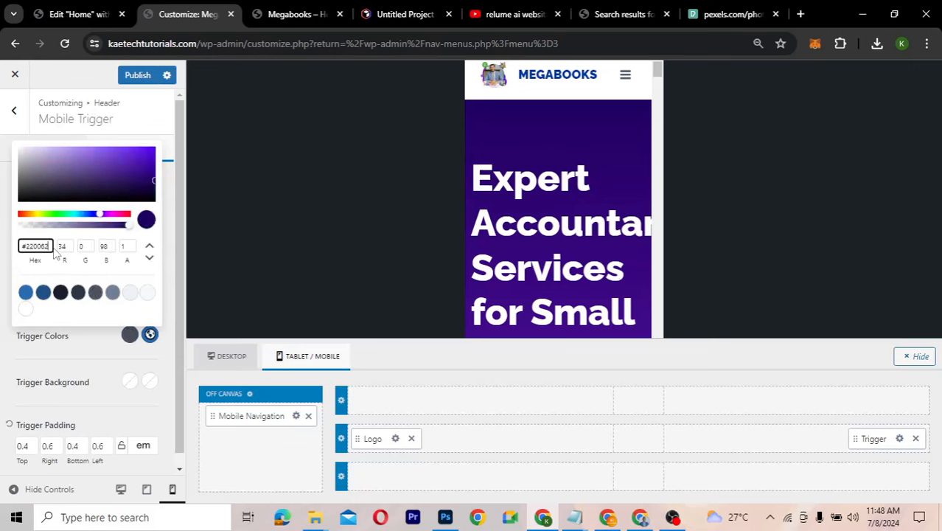
pyautogui.click(78, 327)
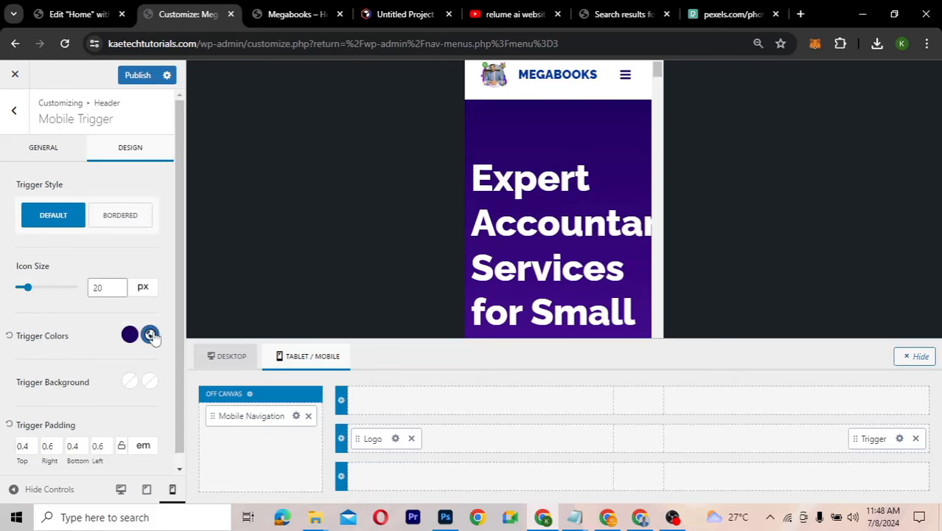
pyautogui.scroll(-3, 555, 248)
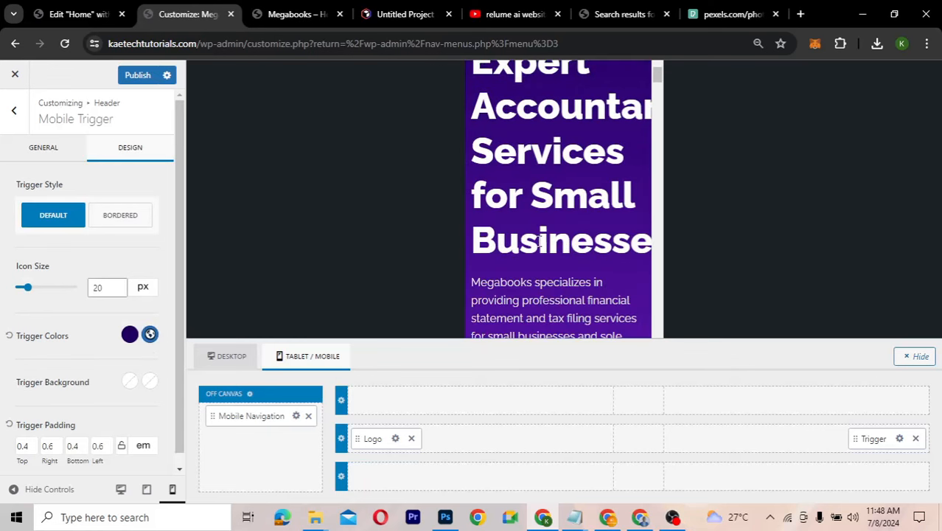
pyautogui.scroll(3, 539, 241)
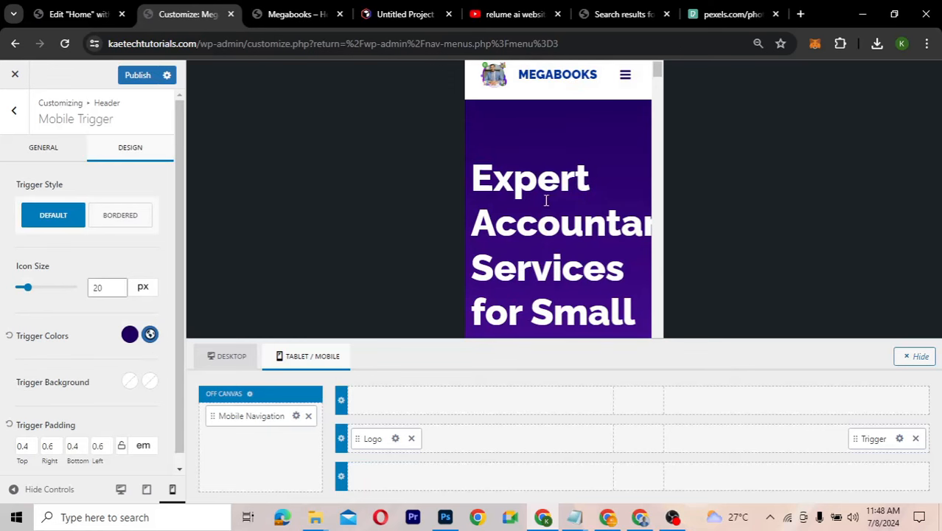
# Switch to the Home page's Elementor editor, select the hero container and show the page in mobile view
pyautogui.click(74, 14)
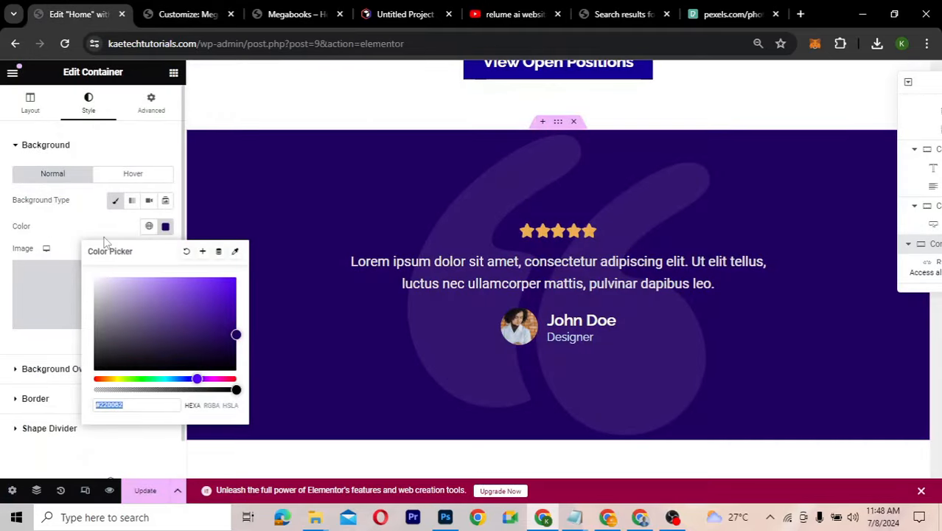
pyautogui.click(165, 227)
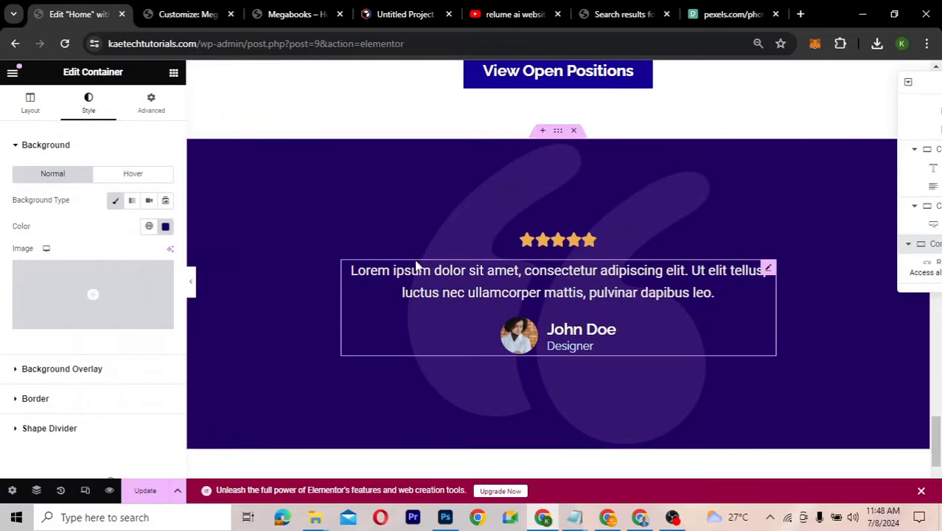
pyautogui.scroll(20, 417, 265)
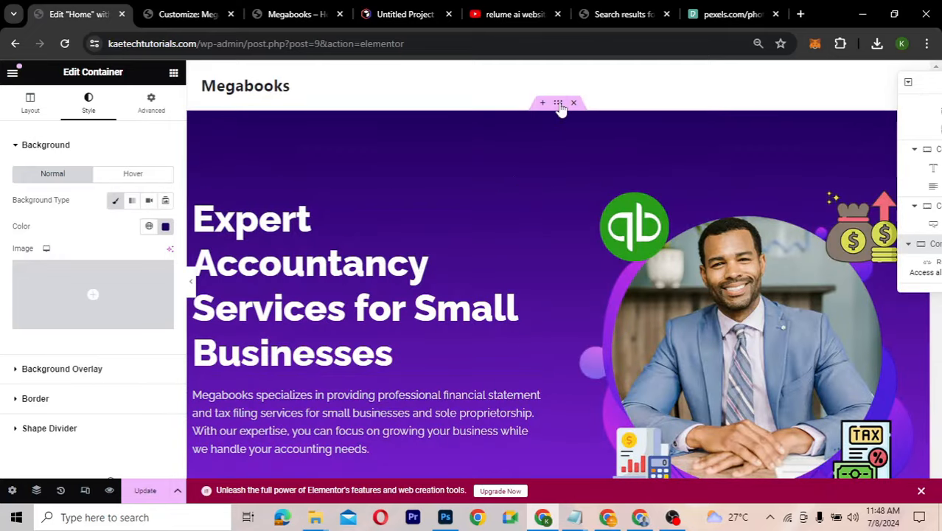
pyautogui.click(558, 104)
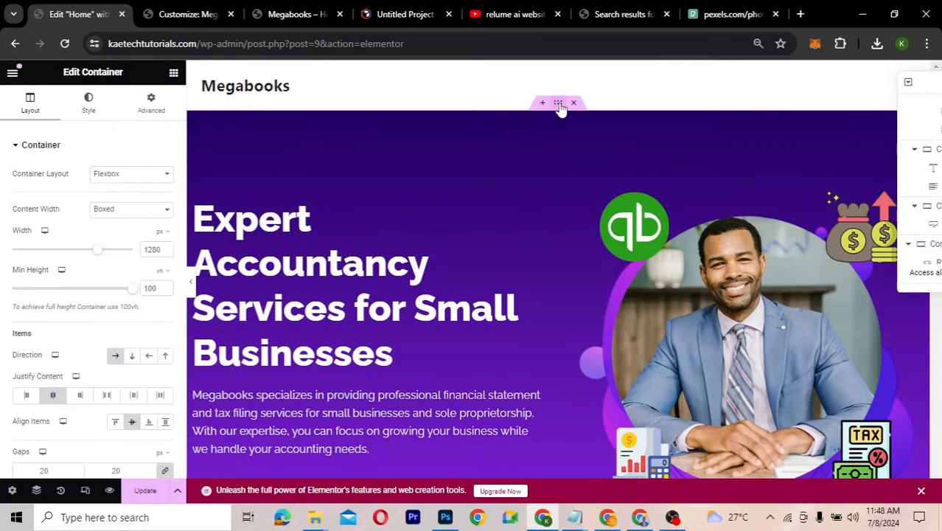
pyautogui.click(85, 492)
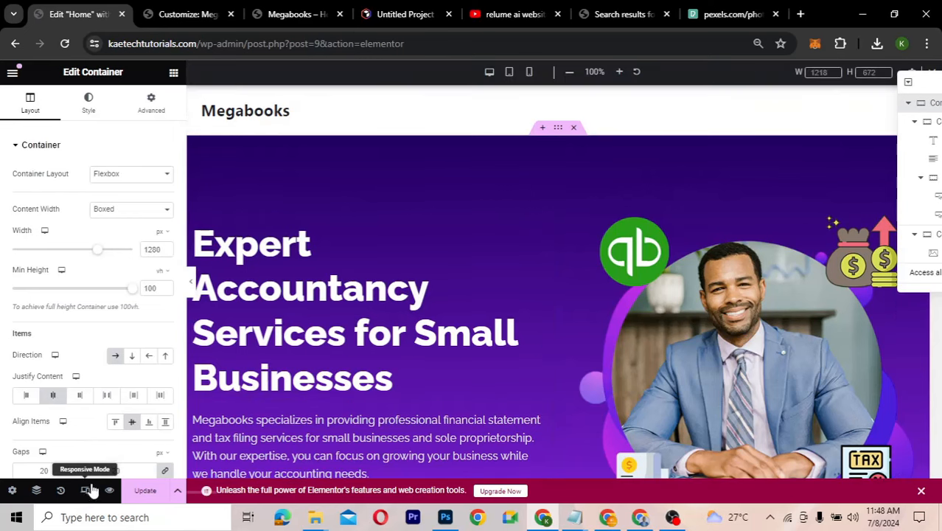
pyautogui.click(532, 73)
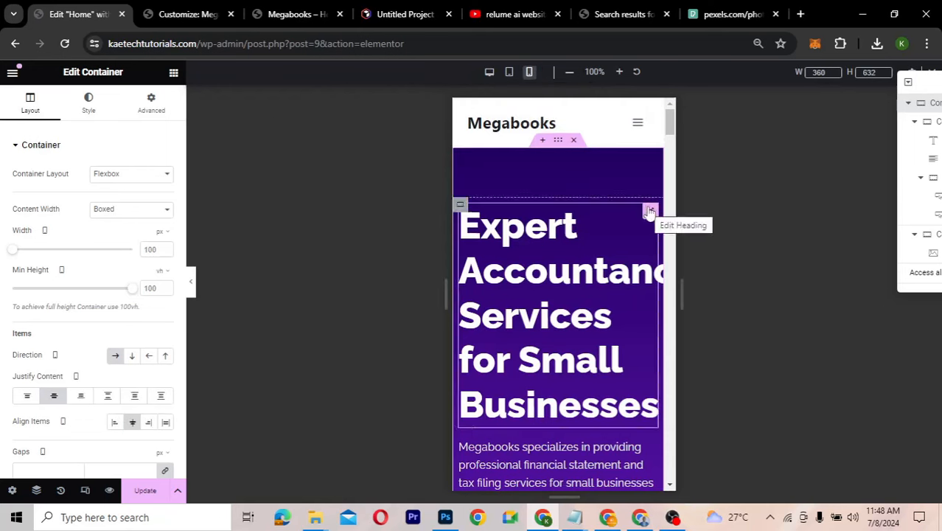
# Reduce the hero heading's mobile font size to 33 px
pyautogui.click(650, 213)
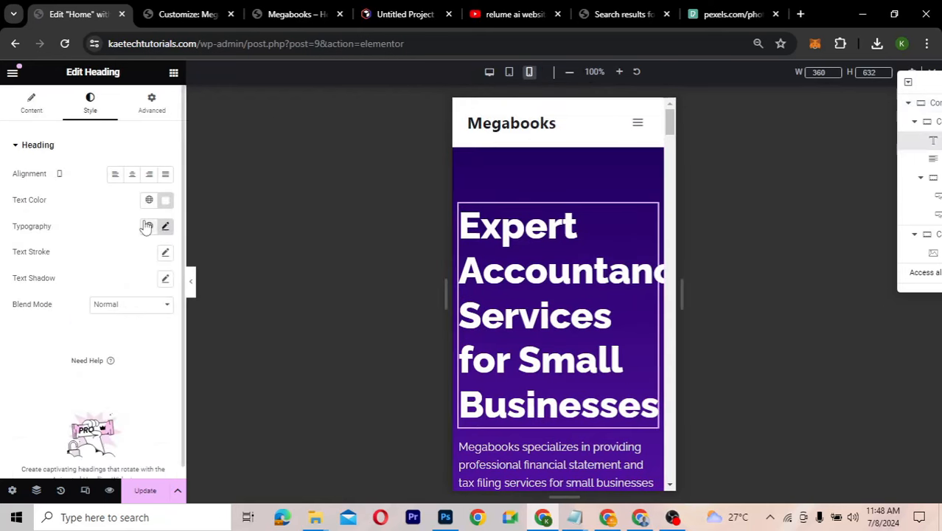
pyautogui.click(164, 227)
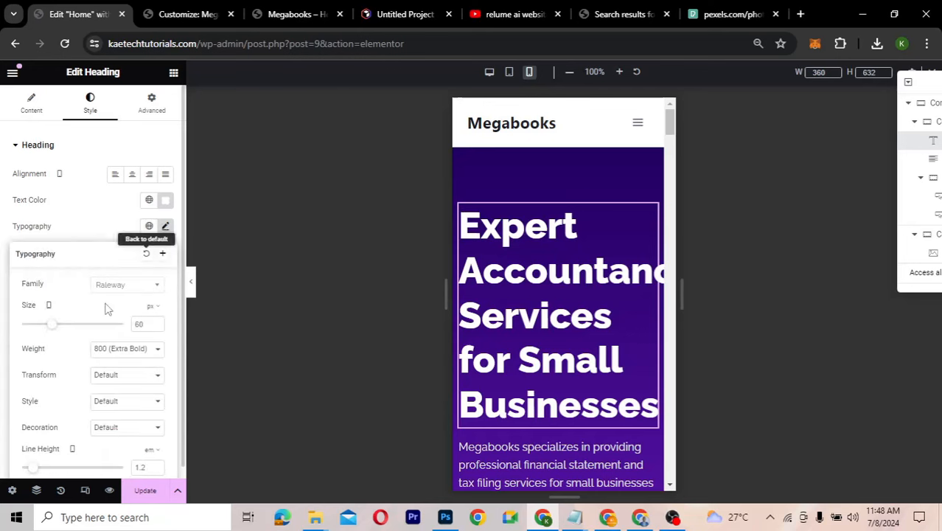
pyautogui.moveTo(53, 326); pyautogui.dragTo(39, 327)
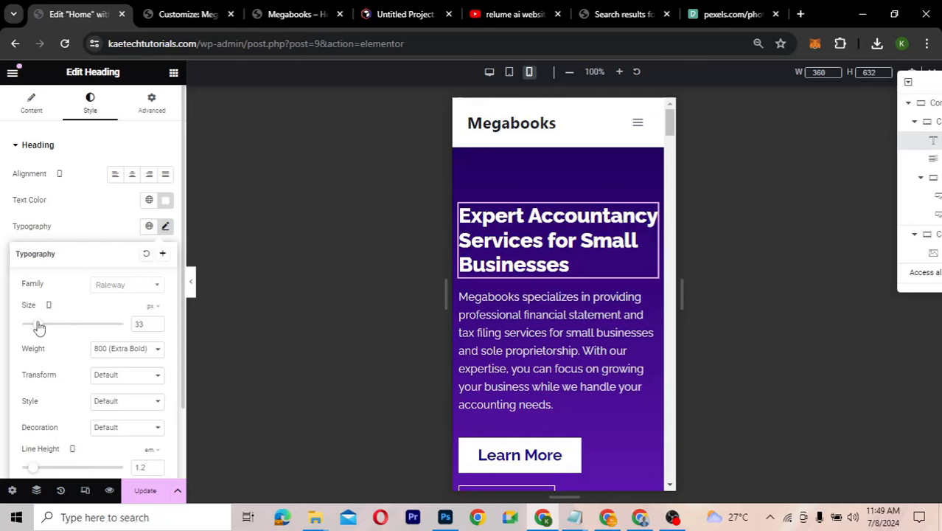
# Set the hero container's mobile direction to reversed column so the image sits above the heading
pyautogui.moveTo(572, 172)
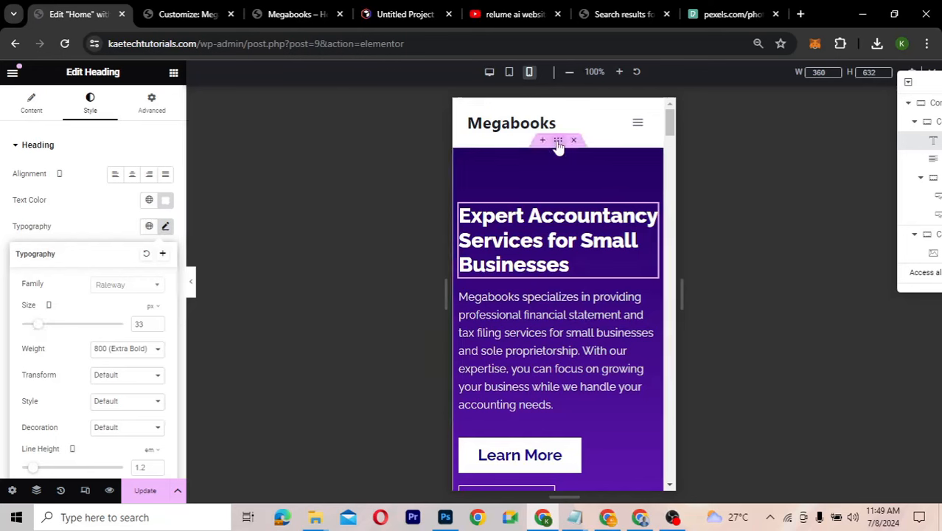
pyautogui.click(558, 142)
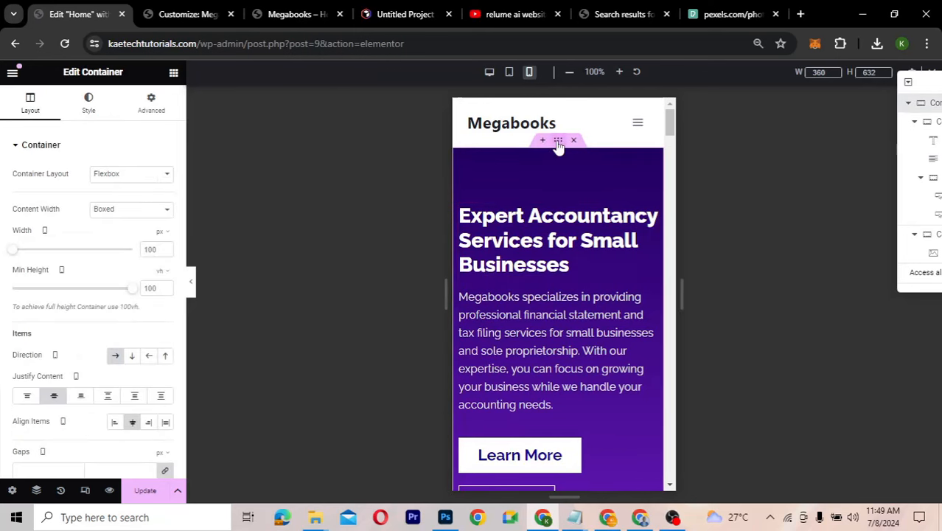
pyautogui.click(166, 357)
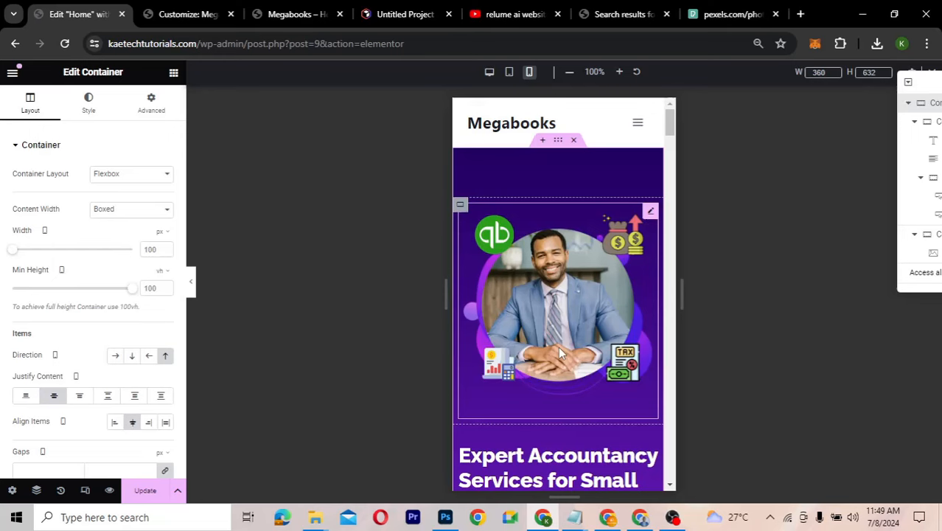
pyautogui.scroll(-2, 558, 353)
pyautogui.scroll(1, 558, 353)
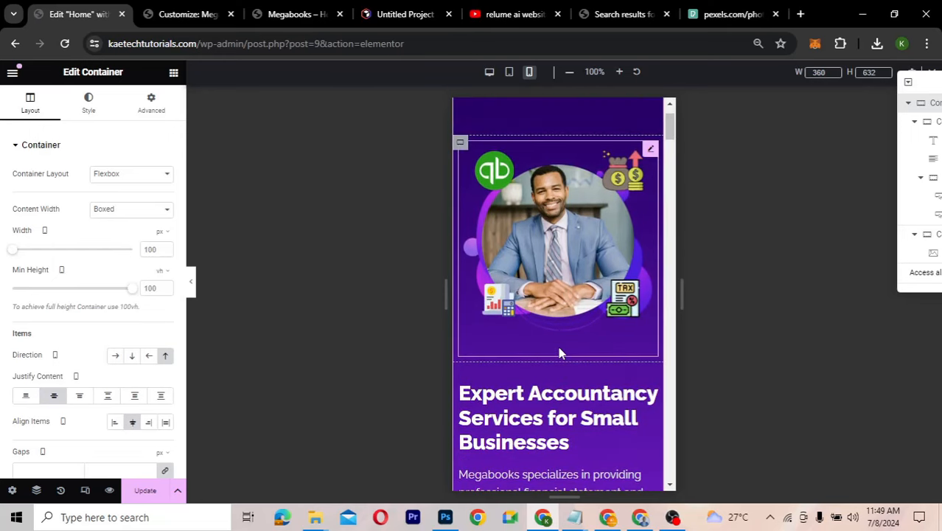
pyautogui.scroll(1, 558, 354)
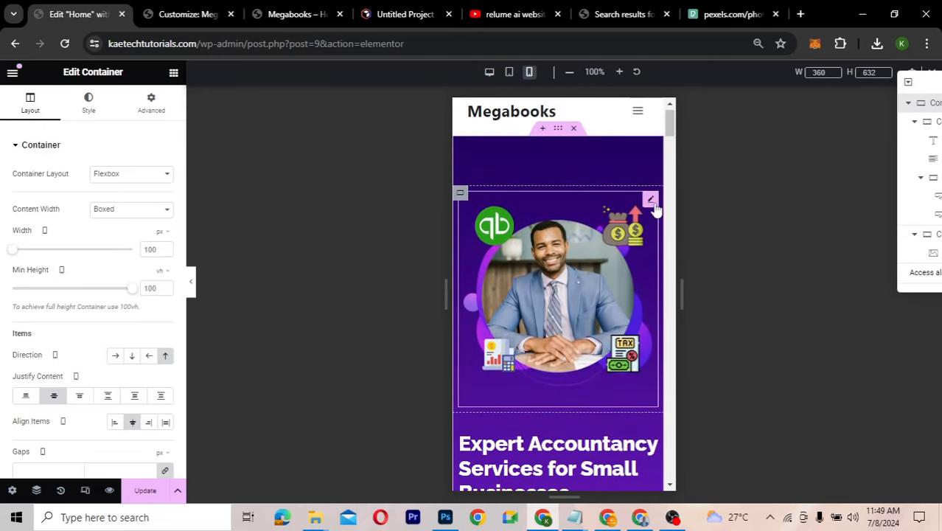
# Center the hero heading on mobile and reduce its font size to 29 px
pyautogui.scroll(-3, 656, 210)
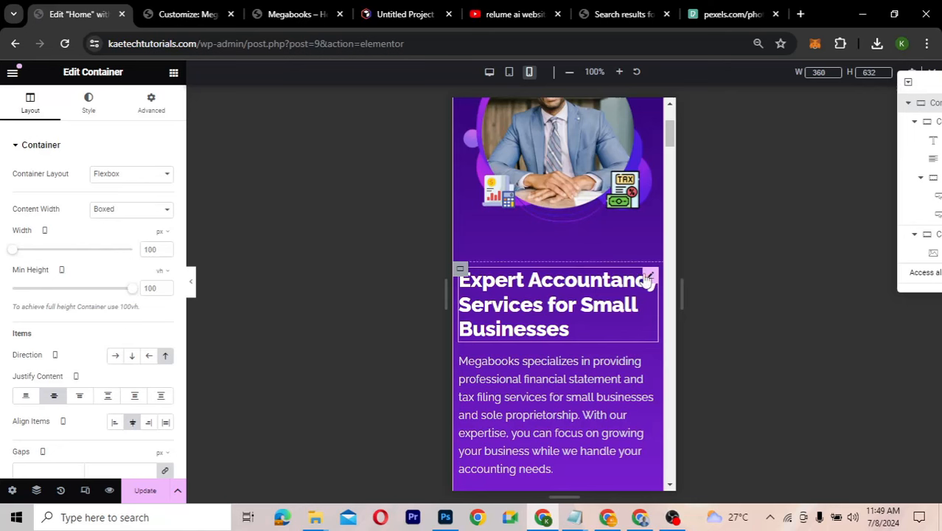
pyautogui.click(649, 278)
pyautogui.click(167, 226)
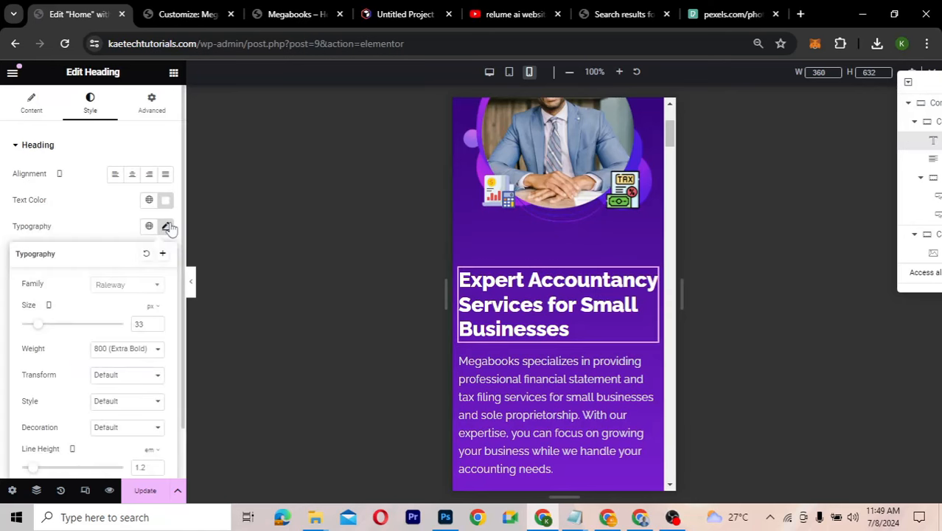
pyautogui.click(133, 174)
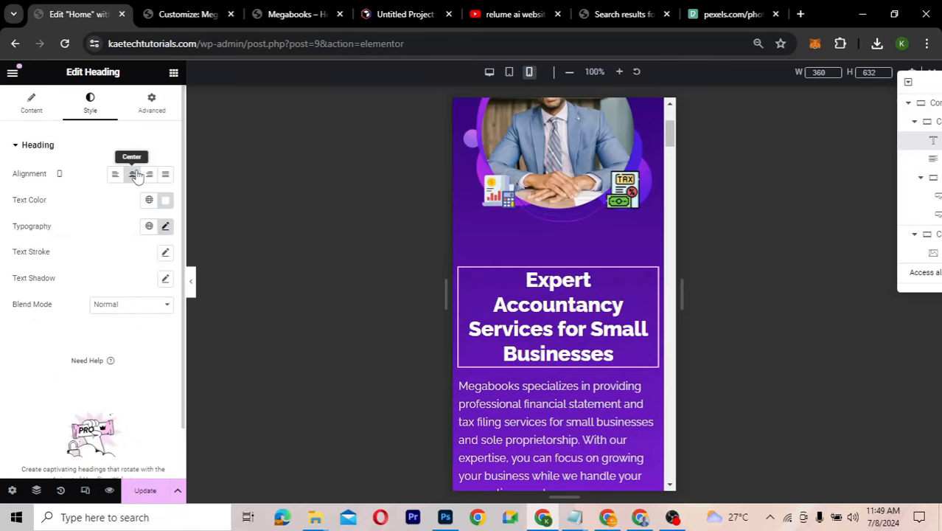
pyautogui.click(167, 227)
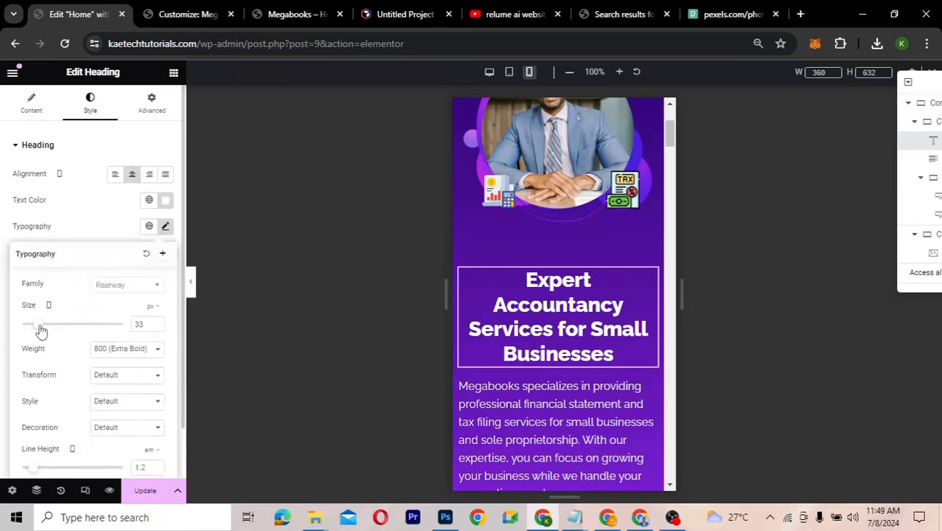
pyautogui.moveTo(41, 330); pyautogui.dragTo(40, 329)
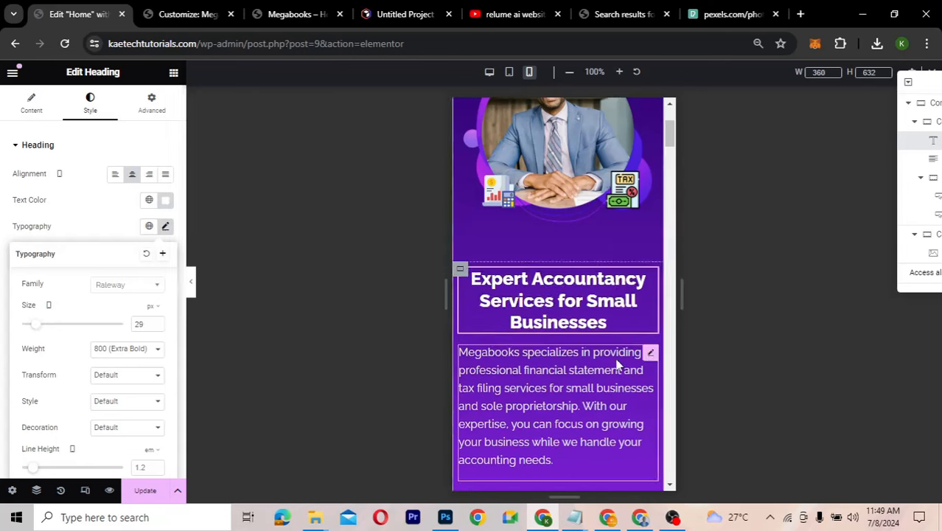
# Set the hero paragraph's mobile font size to 16 px and center its text
pyautogui.click(649, 355)
pyautogui.click(92, 108)
pyautogui.click(166, 227)
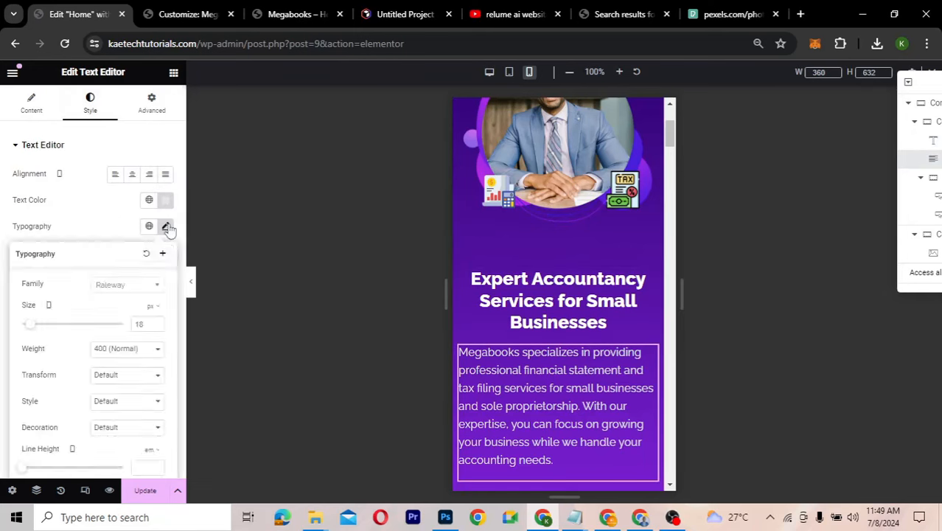
pyautogui.click(138, 322)
pyautogui.write('16')
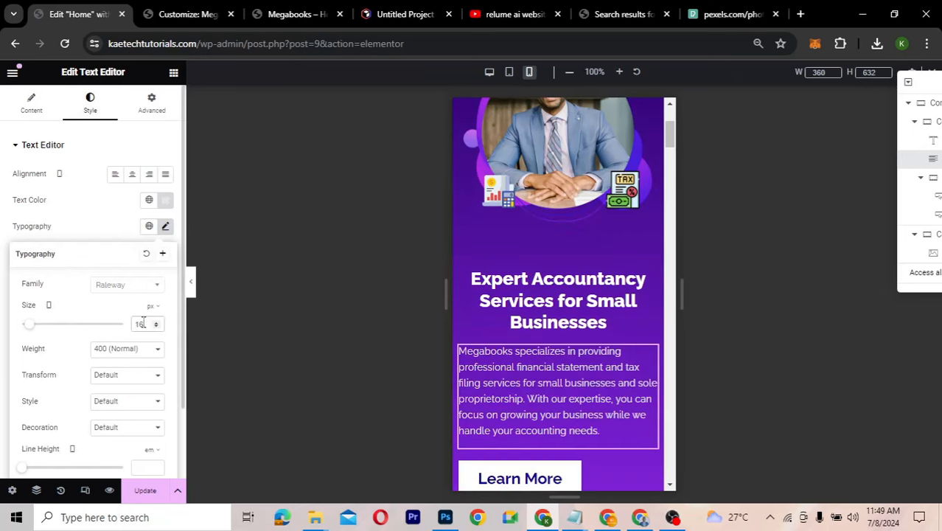
pyautogui.click(131, 177)
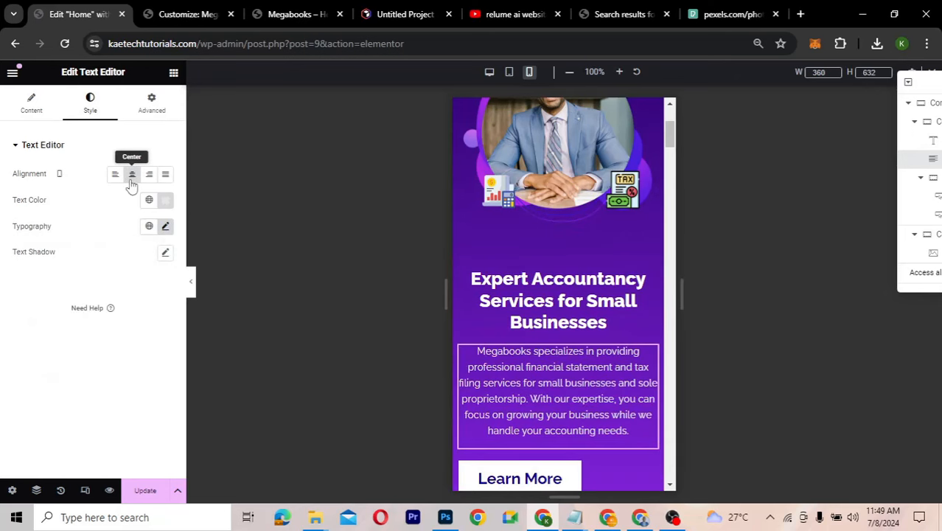
# Center the Learn More and Sign Up buttons on mobile by setting their container's justify content to center
pyautogui.scroll(3, 601, 332)
pyautogui.scroll(-1, 600, 331)
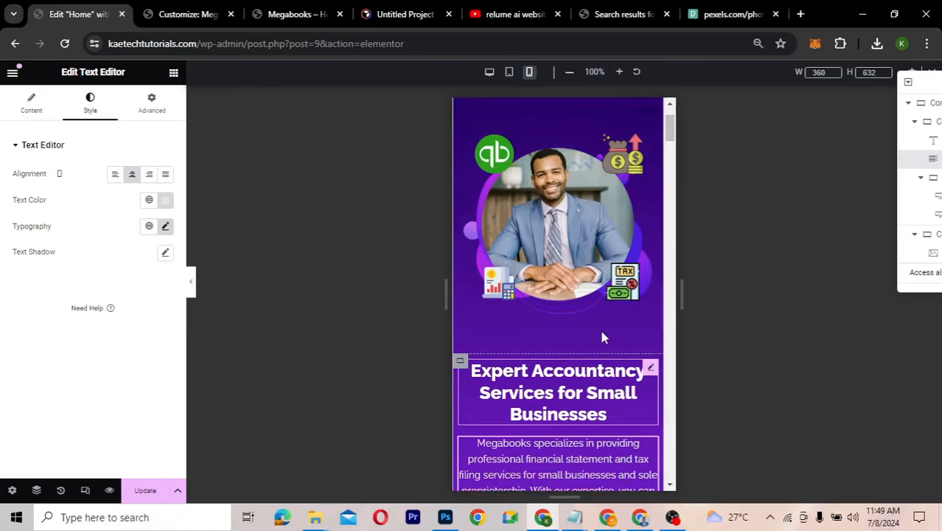
pyautogui.scroll(-3, 602, 335)
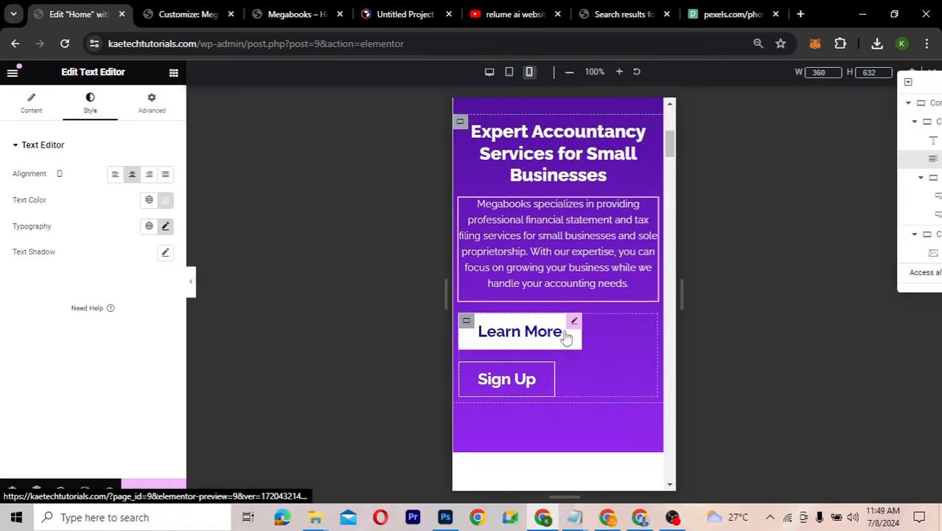
pyautogui.click(466, 324)
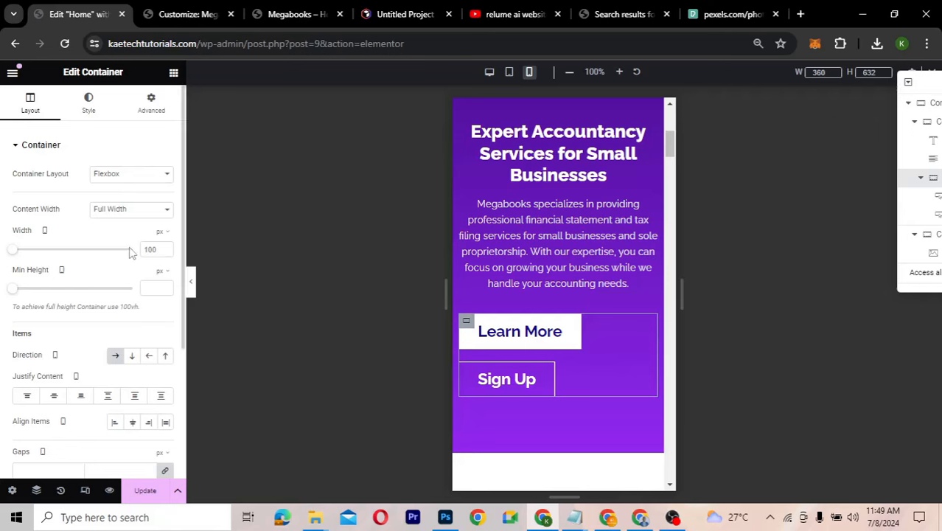
pyautogui.click(56, 398)
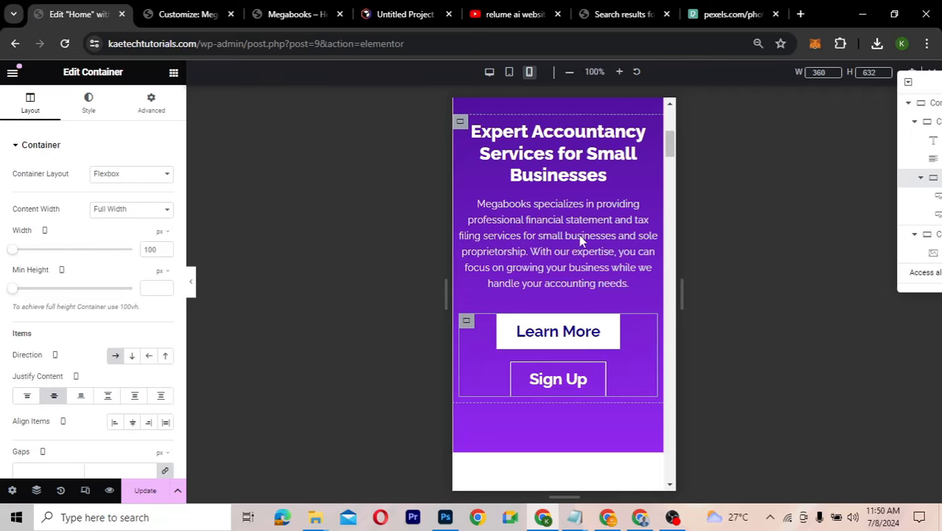
# Update the Home page in Elementor, then switch to the Customizer and publish the mobile header changes
pyautogui.scroll(5, 579, 240)
pyautogui.scroll(-6, 579, 240)
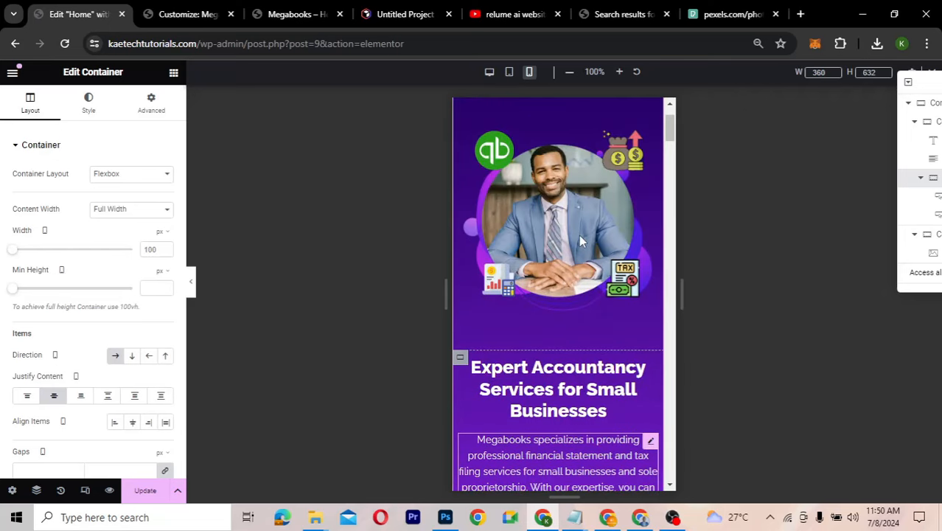
pyautogui.scroll(2, 579, 240)
pyautogui.scroll(4, 579, 235)
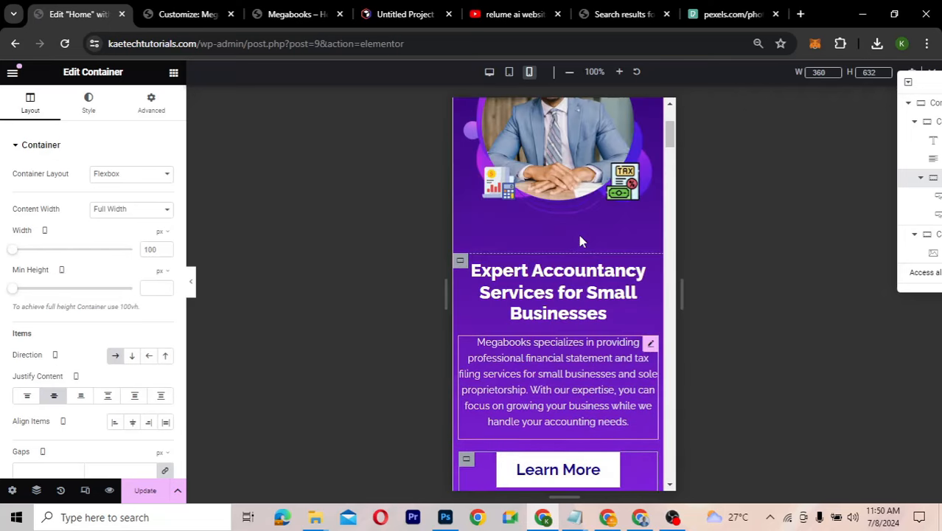
pyautogui.scroll(-1, 578, 235)
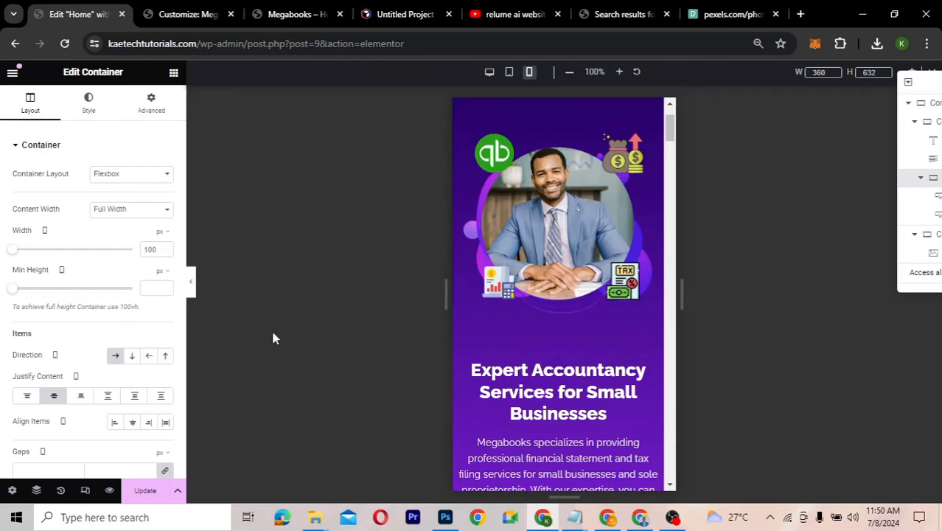
pyautogui.scroll(-7, 520, 383)
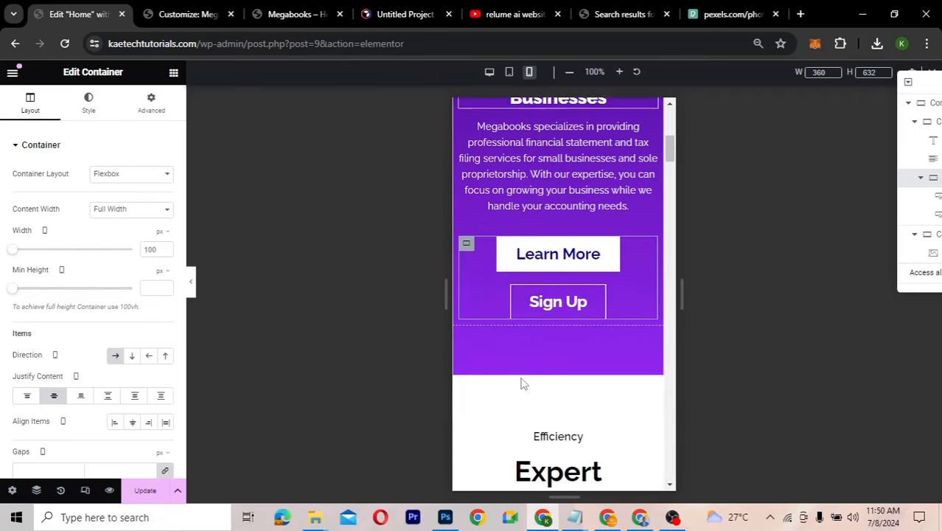
pyautogui.scroll(-2, 520, 384)
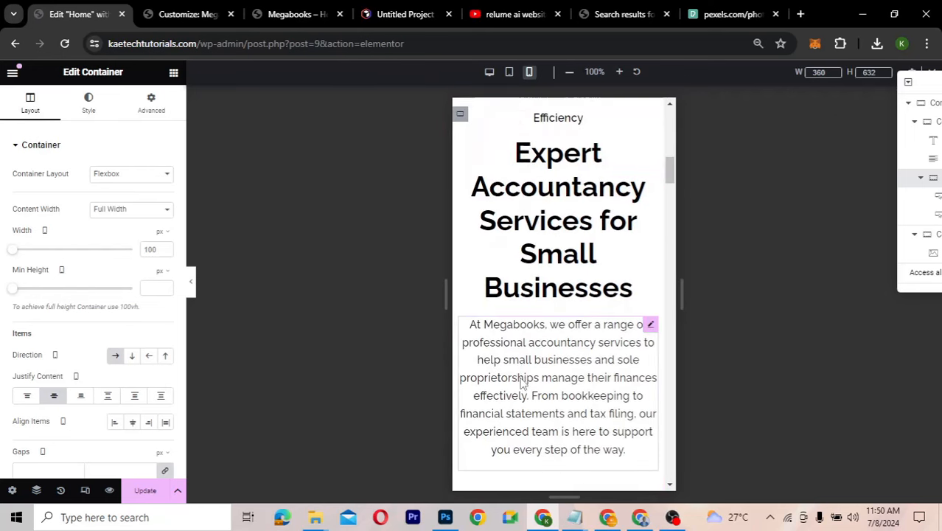
pyautogui.click(146, 491)
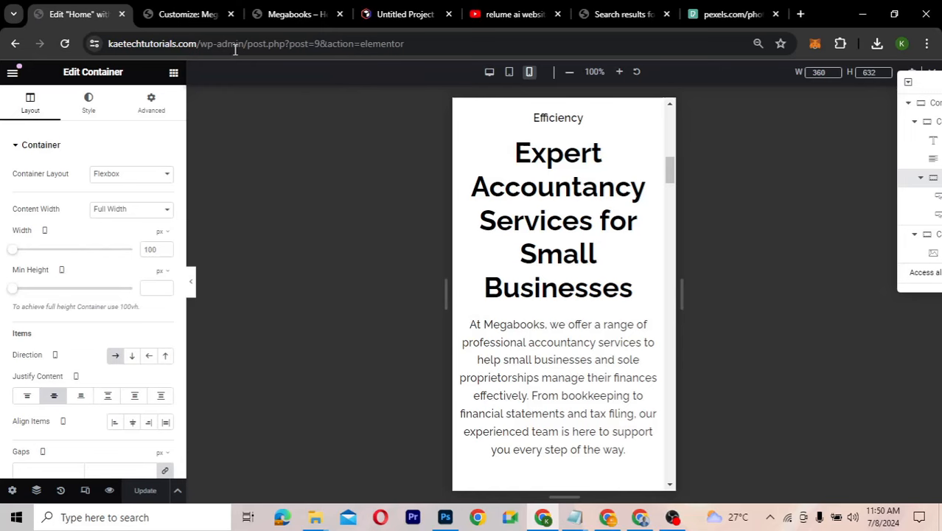
pyautogui.click(196, 12)
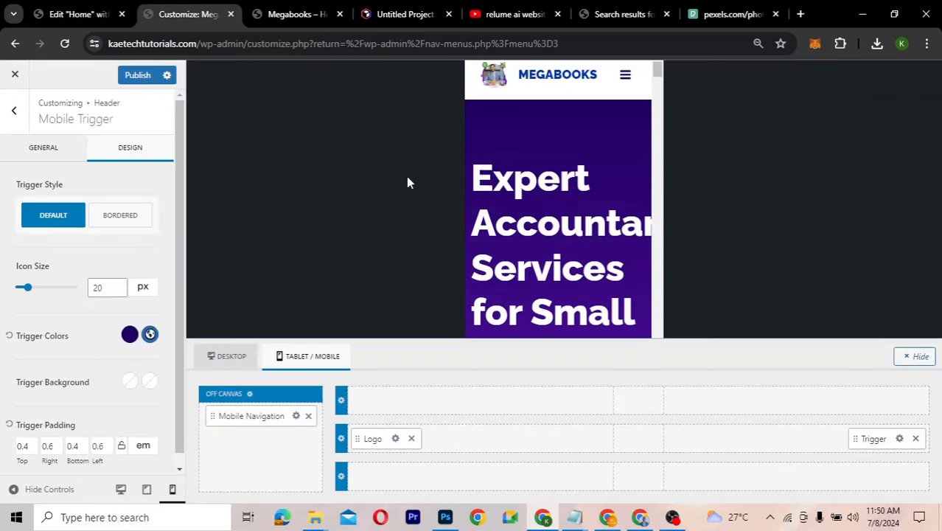
pyautogui.click(135, 75)
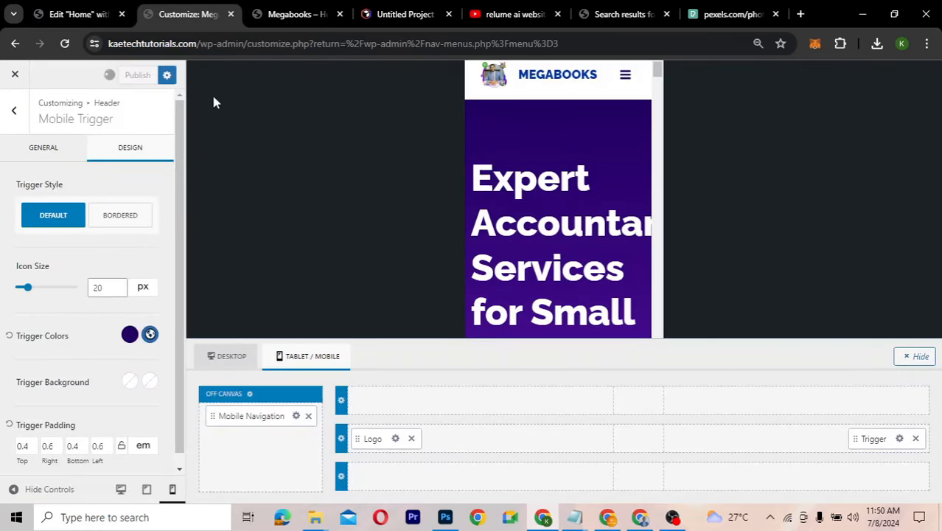
# Reload the Customizer and check the header and hero section in the mobile preview
pyautogui.click(65, 43)
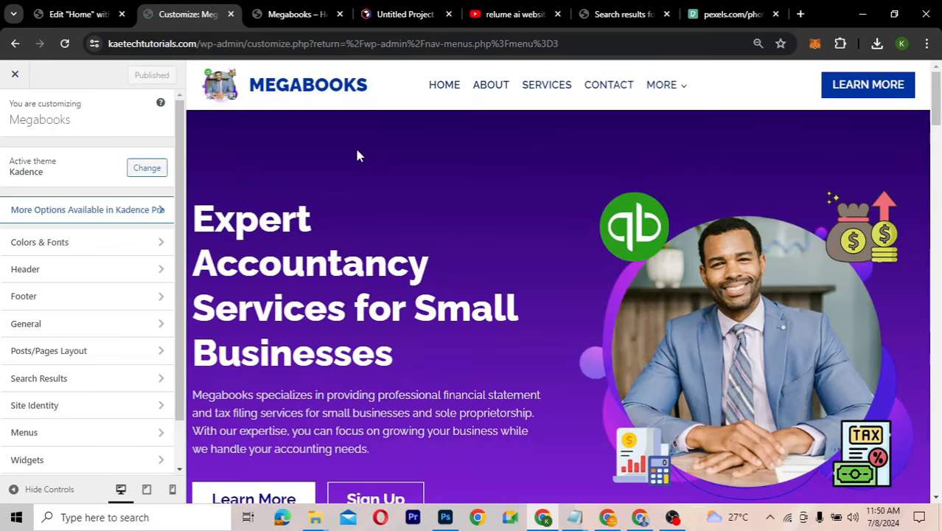
pyautogui.click(173, 490)
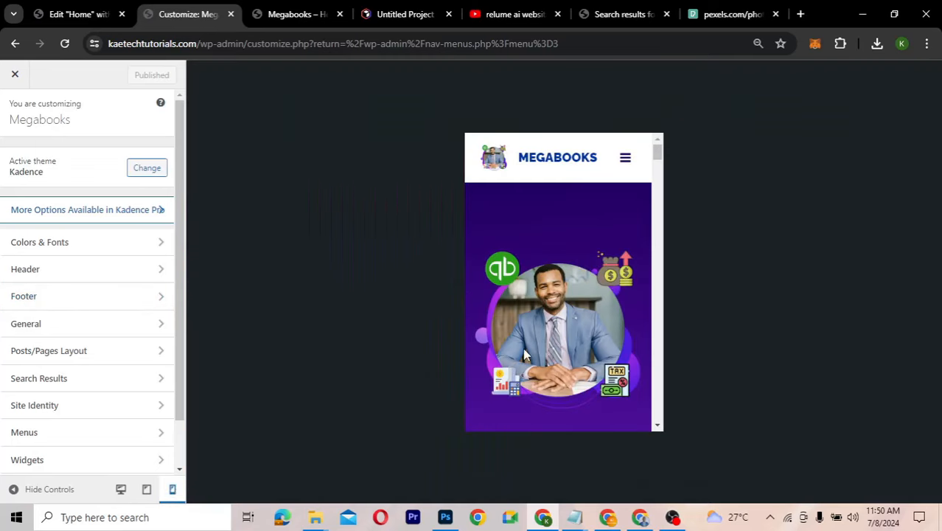
pyautogui.scroll(-3, 523, 355)
pyautogui.scroll(2, 523, 355)
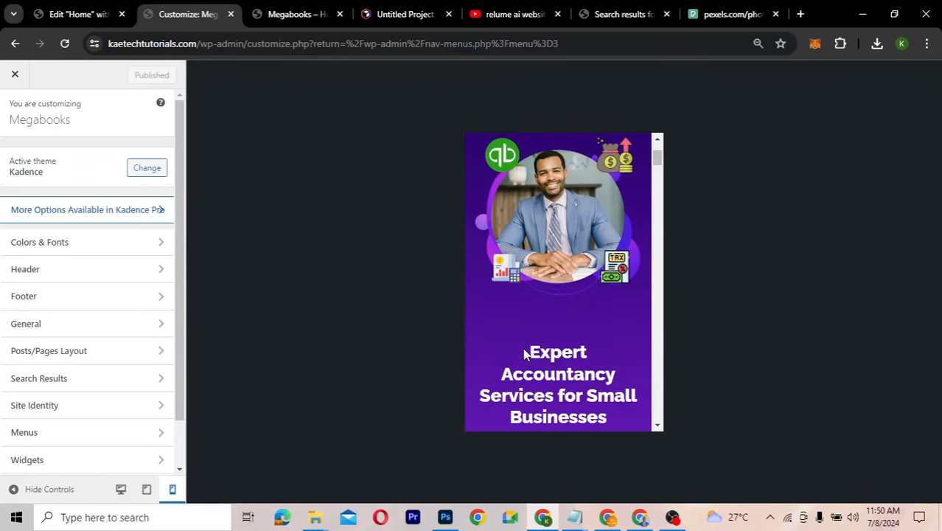
pyautogui.scroll(2, 525, 354)
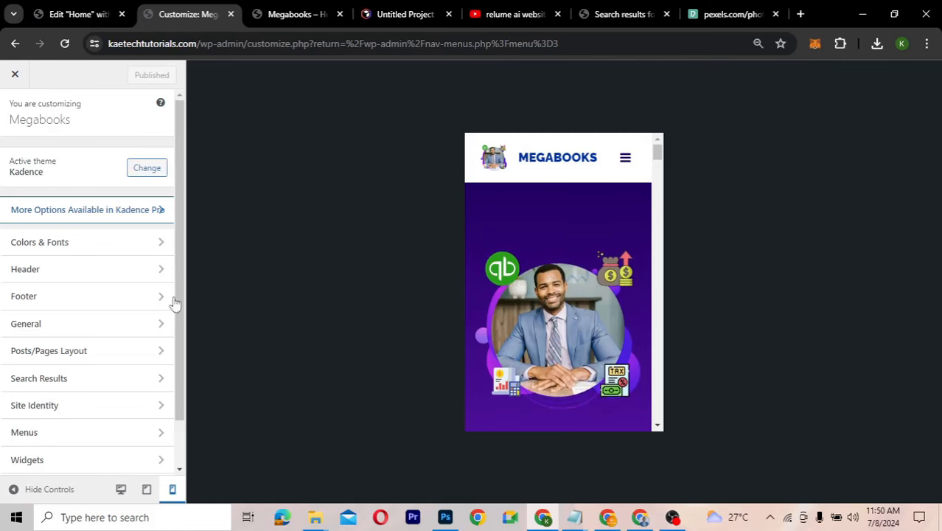
# Return the preview to desktop view, open the Footer settings and bring the site's footer into view
pyautogui.click(121, 489)
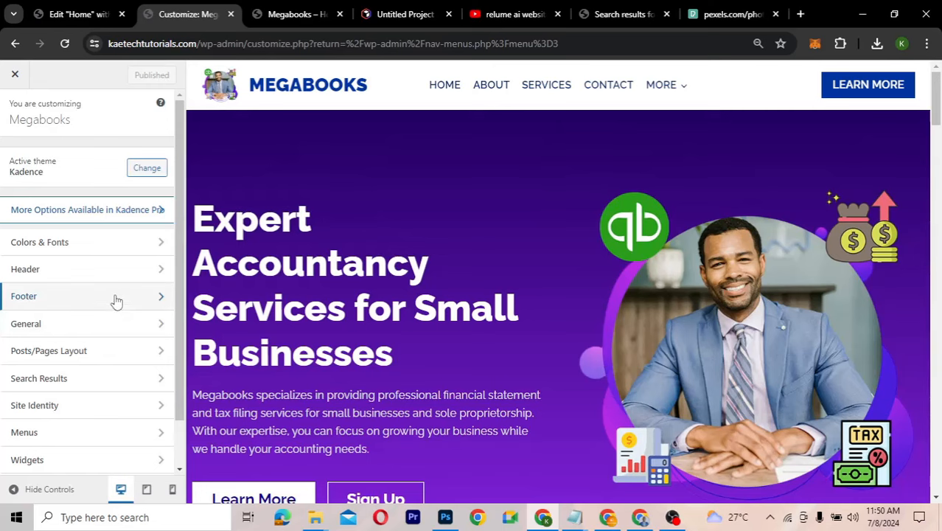
pyautogui.click(116, 304)
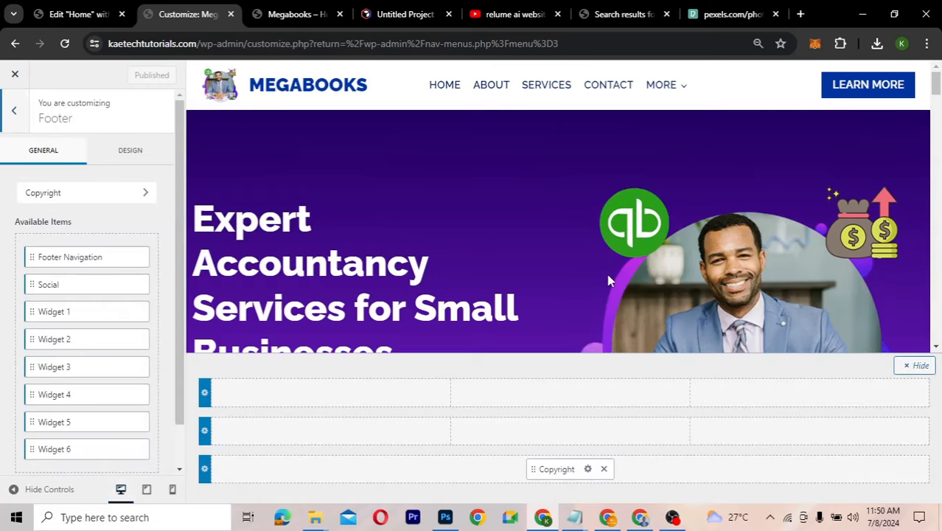
pyautogui.scroll(-5, 608, 280)
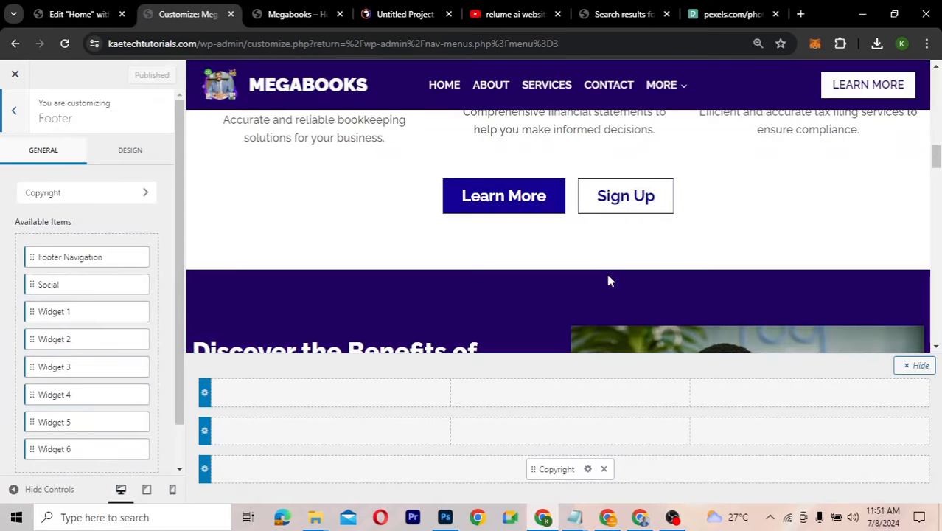
pyautogui.scroll(-10, 608, 280)
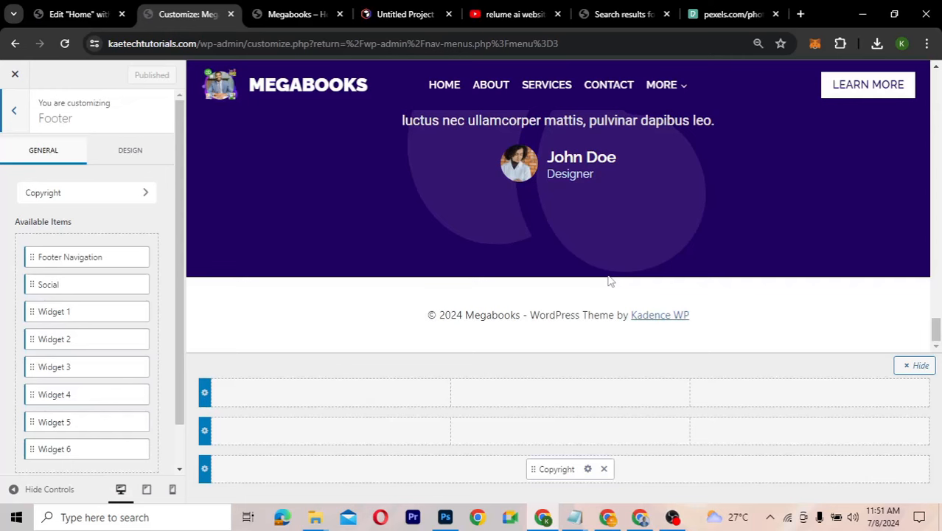
# Switch to the Relume wireframe and examine the home page's footer layout
pyautogui.click(406, 15)
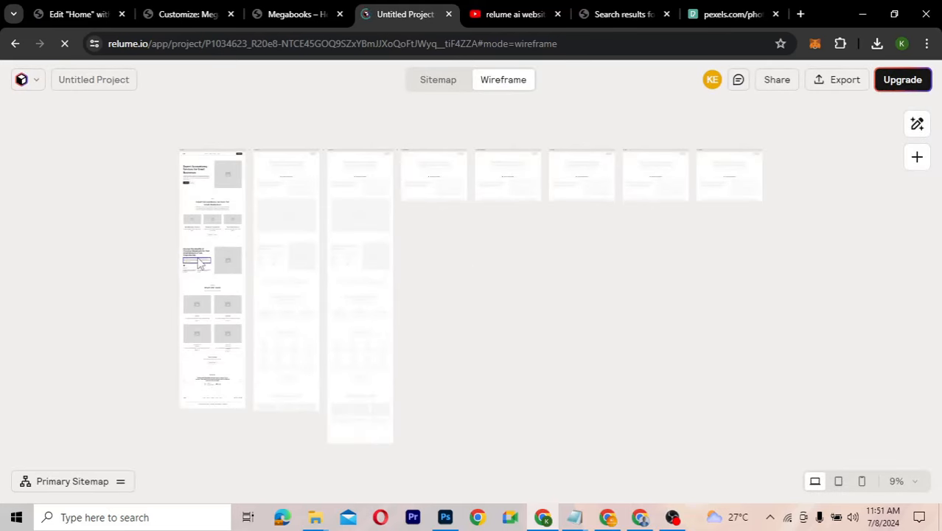
pyautogui.scroll(10, 197, 266)
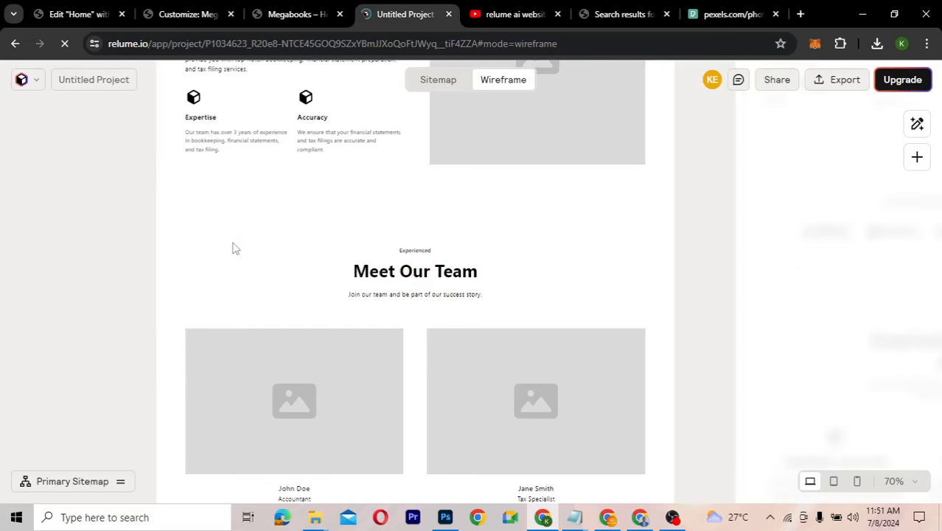
pyautogui.scroll(-10, 232, 249)
pyautogui.click(232, 248)
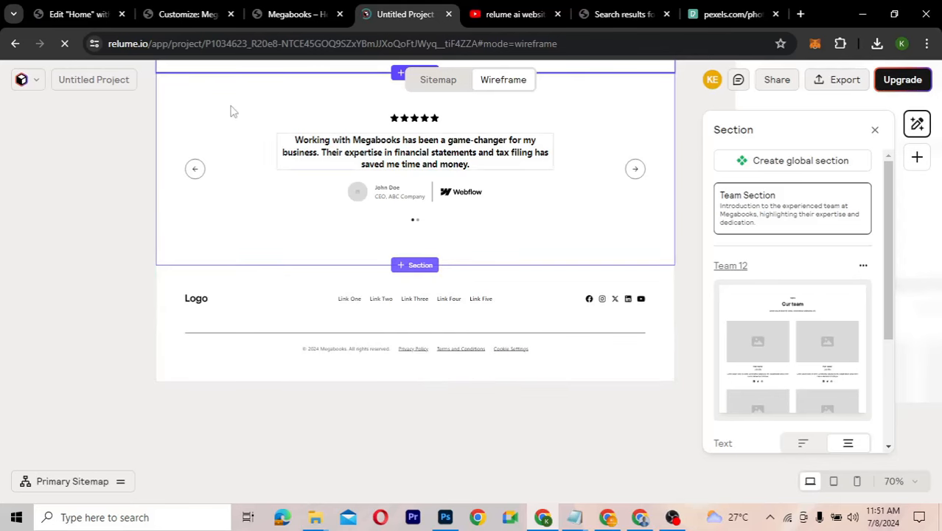
# Switch back to the Customizer and replace the footer copyright's {theme-credit} placeholder with "| Designed by Kaetech Digital"
pyautogui.click(185, 14)
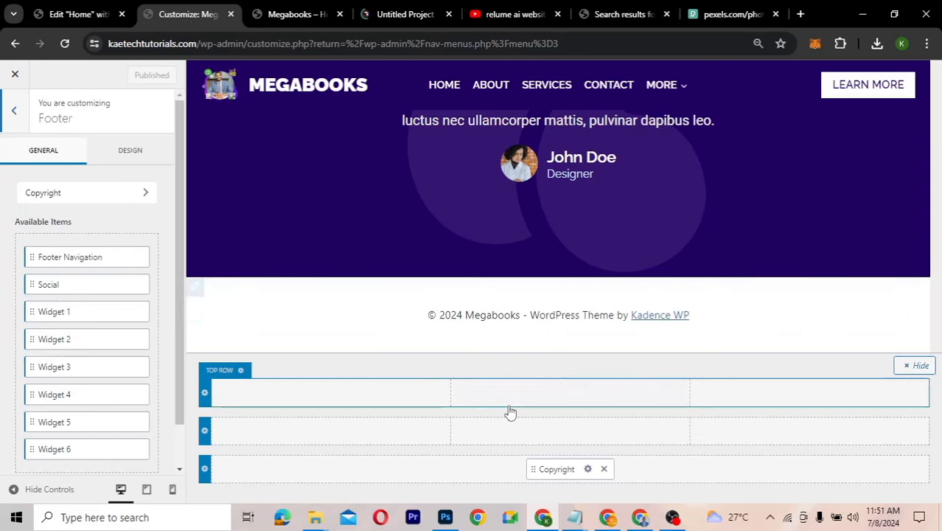
pyautogui.click(587, 471)
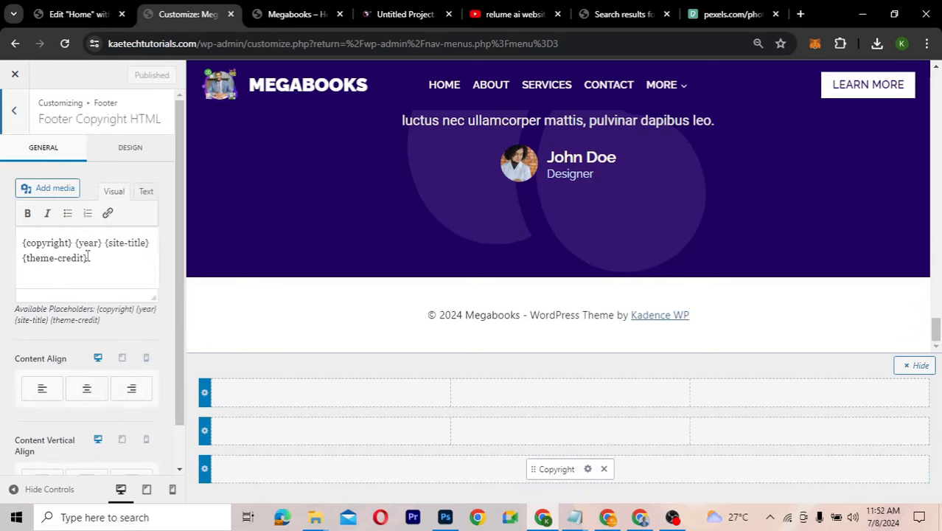
pyautogui.click(96, 257)
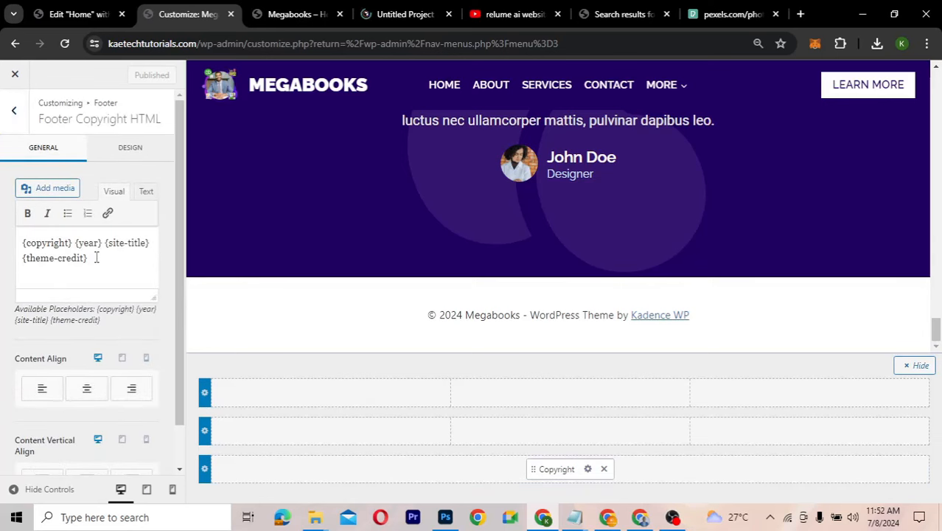
pyautogui.keyDown('shift'); pyautogui.click(59, 259); pyautogui.keyUp('shift')
pyautogui.moveTo(59, 262); pyautogui.dragTo(19, 263)
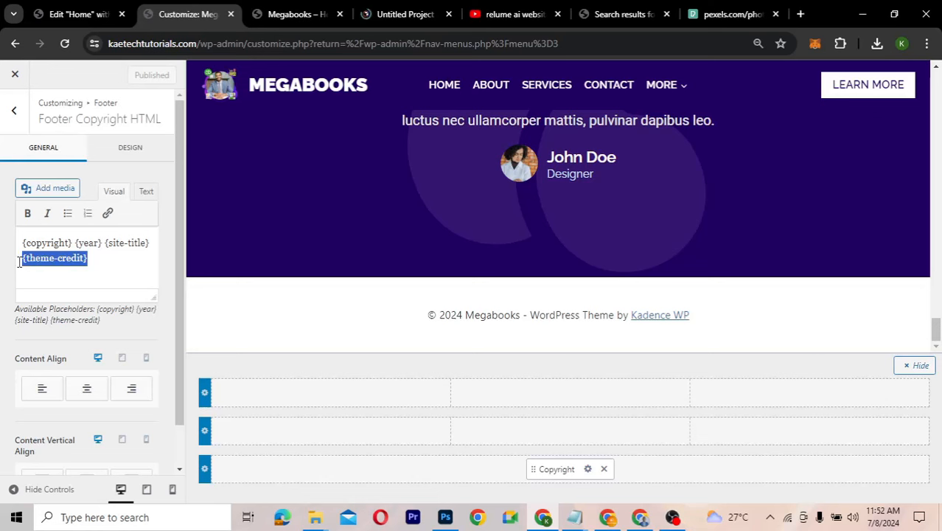
pyautogui.press('BackSpace')
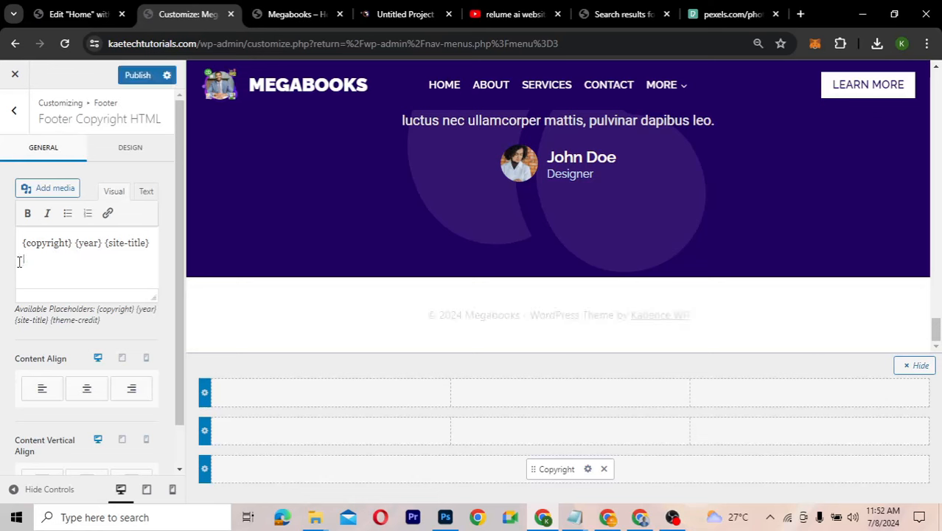
pyautogui.write('| Designed by Kaetech Digital')
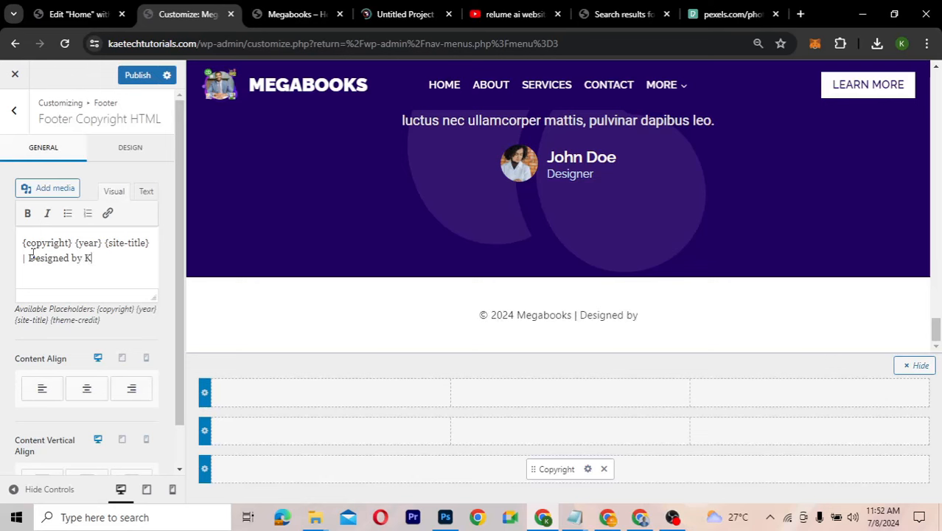
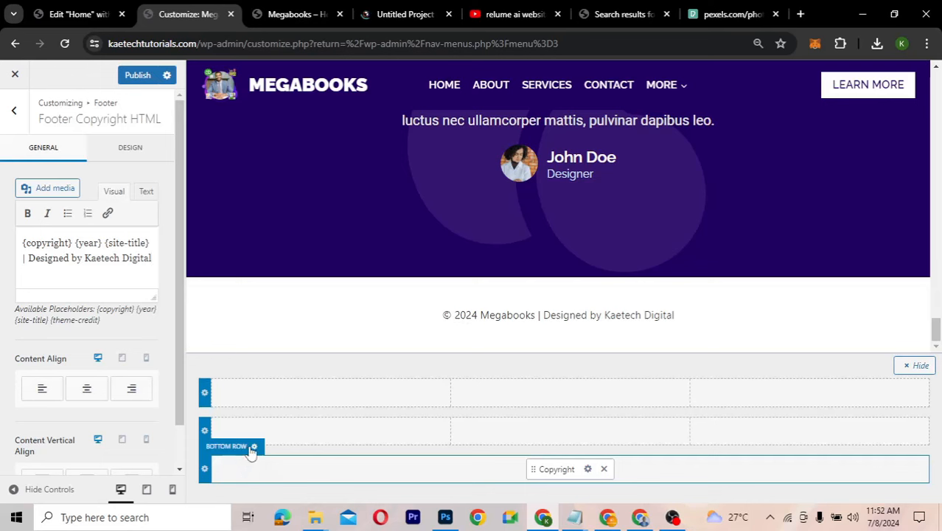
# Set the footer bottom row's desktop background colour to #220062
pyautogui.click(251, 448)
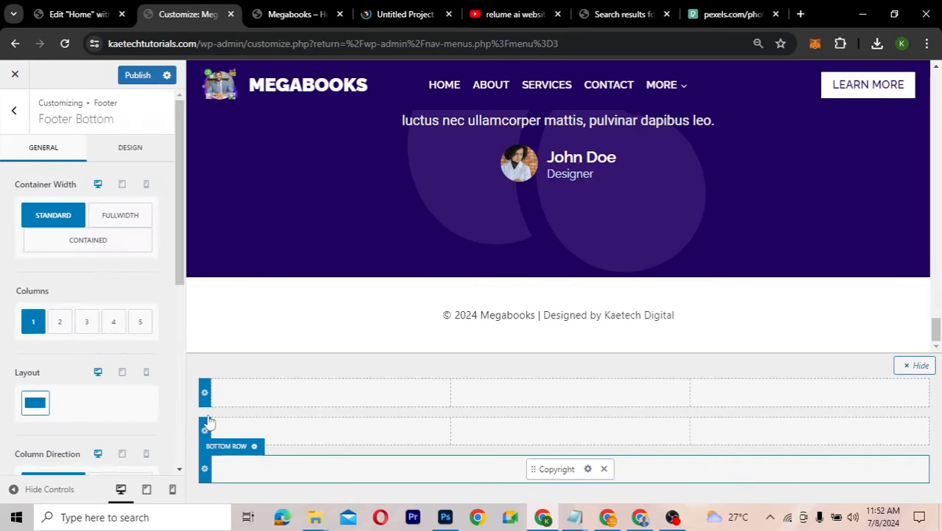
pyautogui.click(136, 157)
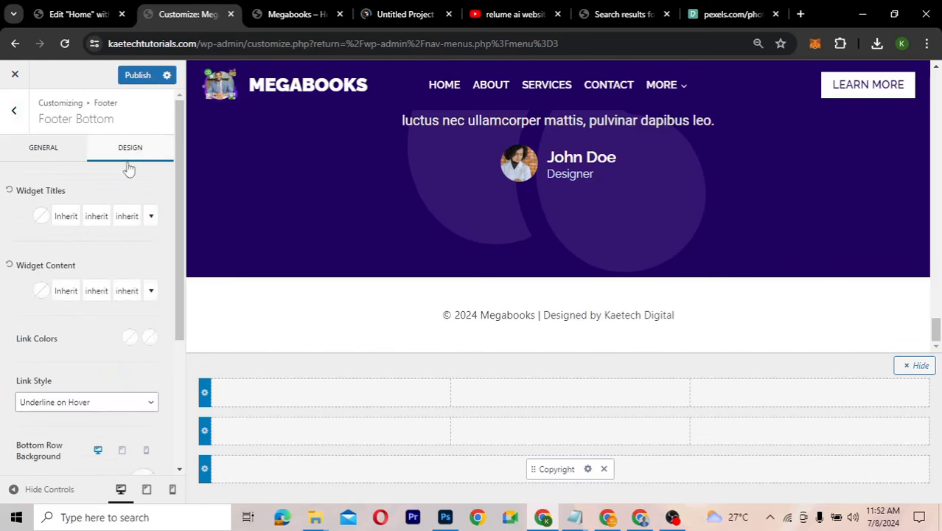
pyautogui.scroll(-3, 129, 295)
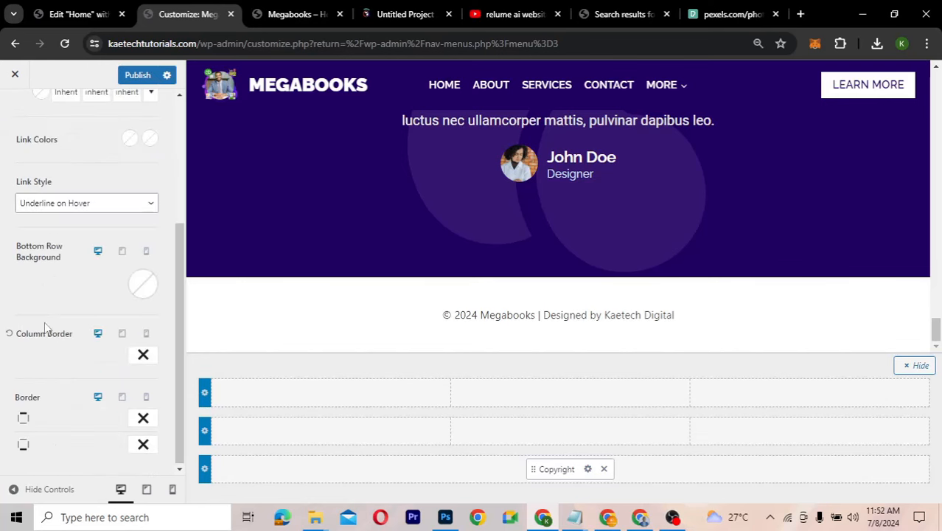
pyautogui.click(140, 288)
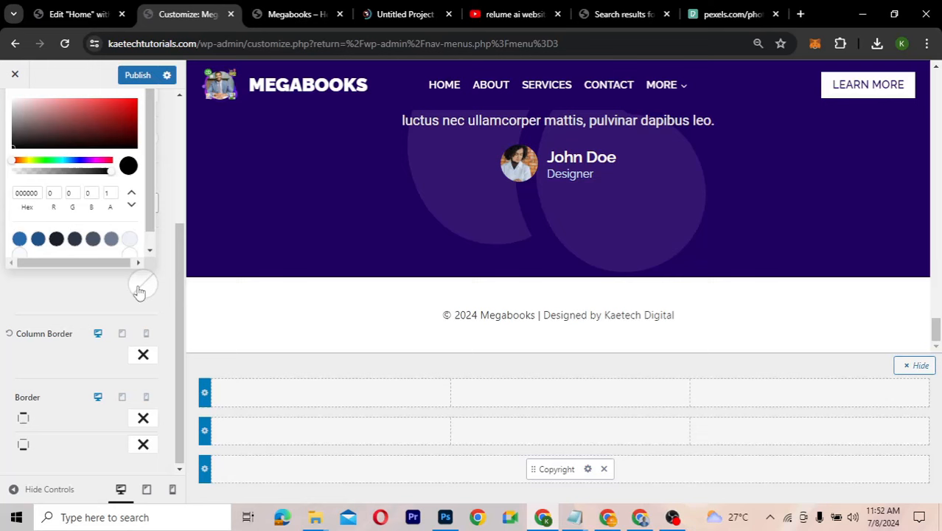
pyautogui.click(43, 192)
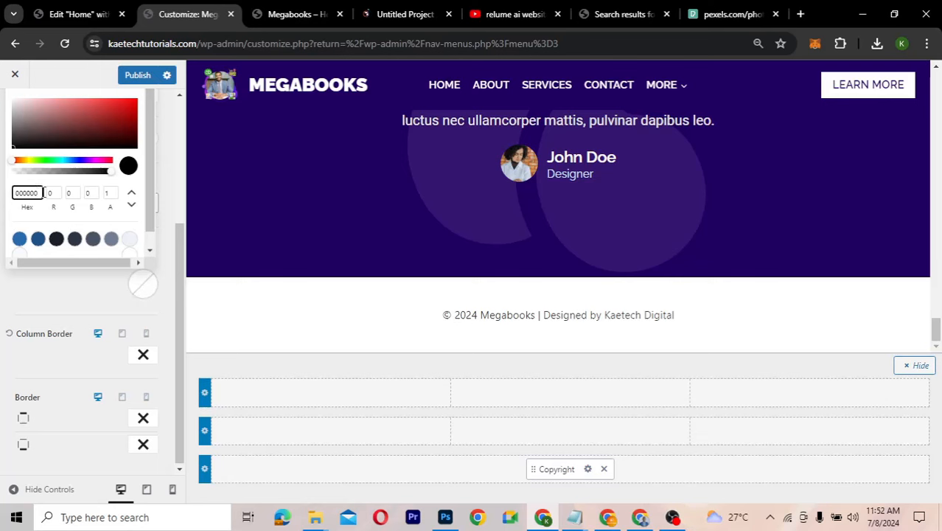
pyautogui.hotkey('ctrl', 'a')
pyautogui.write('#220062')
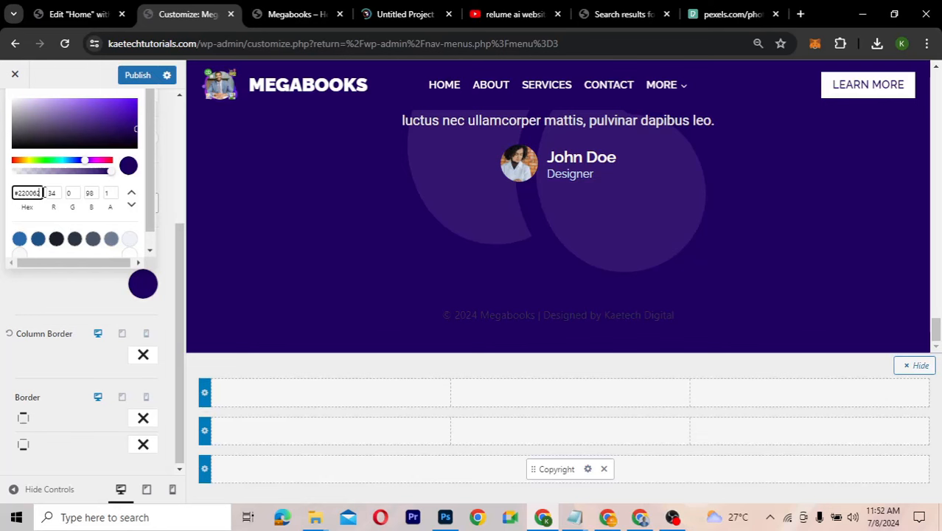
# Set the footer copyright text's font colour to the white palette swatch (FFFFFF)
pyautogui.click(589, 472)
pyautogui.click(588, 470)
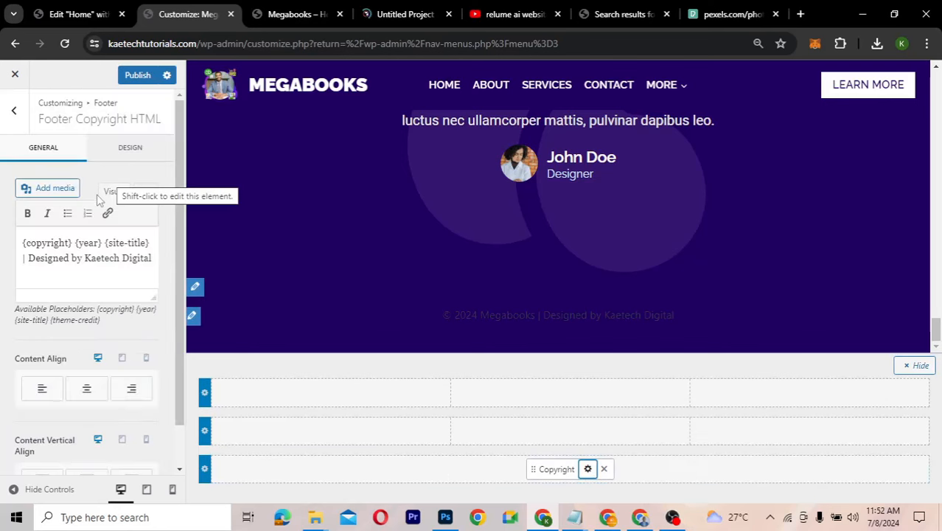
pyautogui.click(129, 154)
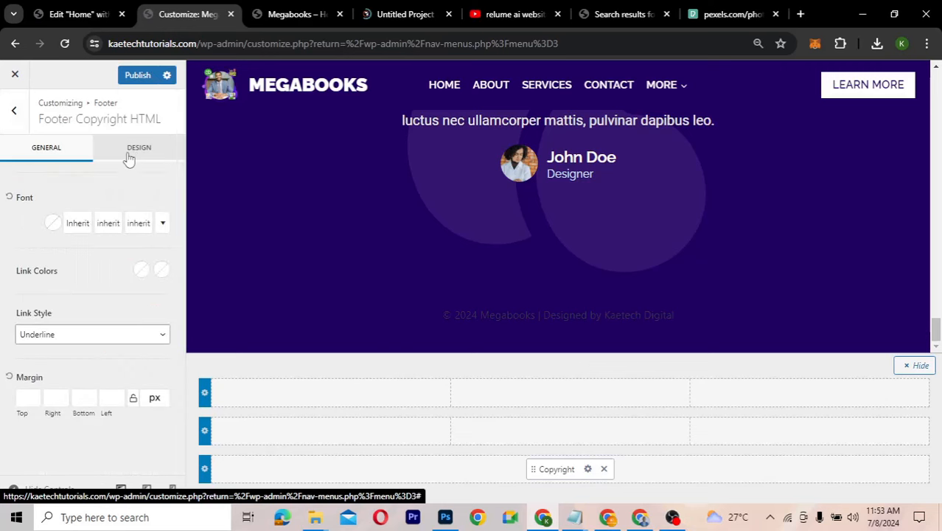
pyautogui.click(50, 225)
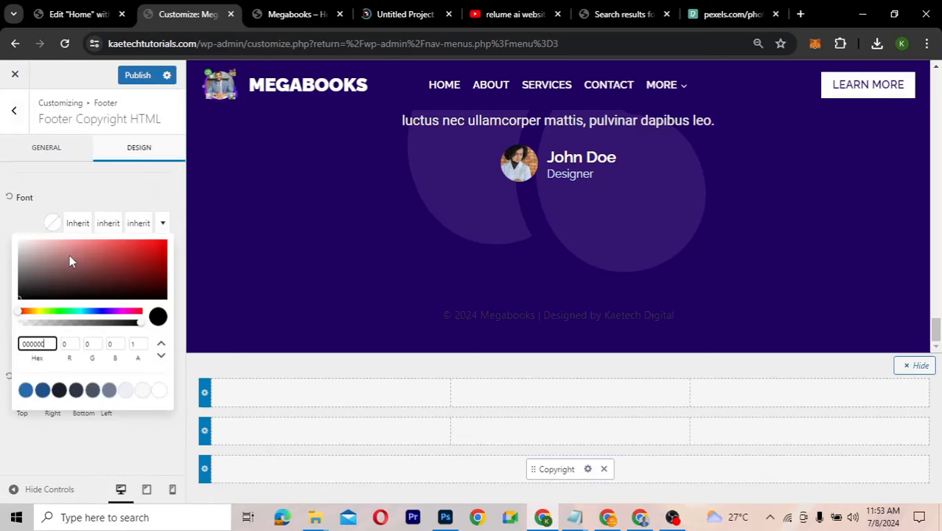
pyautogui.click(162, 392)
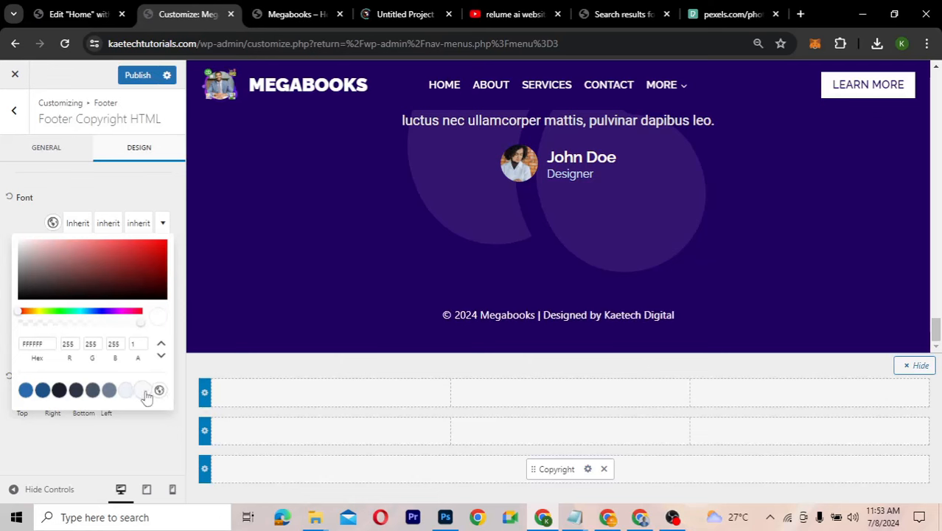
pyautogui.click(144, 391)
pyautogui.click(161, 391)
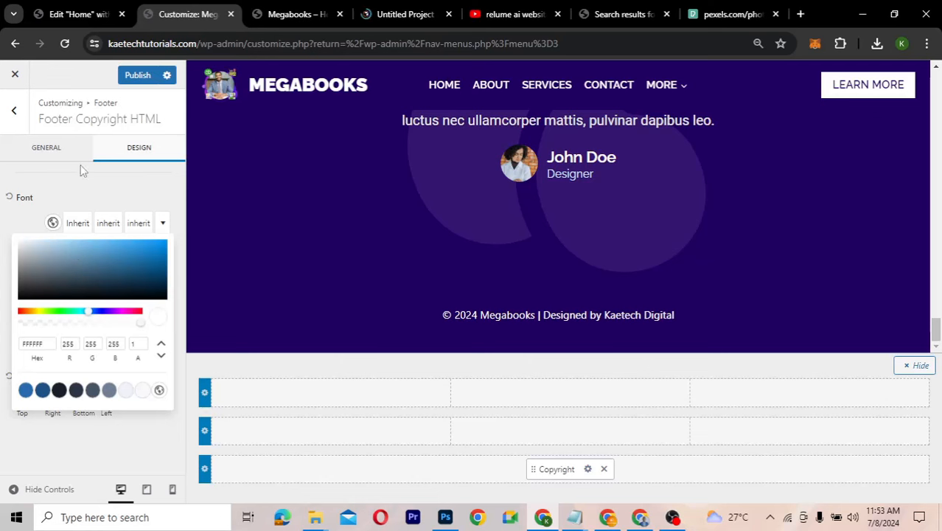
# Set the footer copyright text's font to Raleway at 16 px
pyautogui.click(78, 236)
pyautogui.click(78, 224)
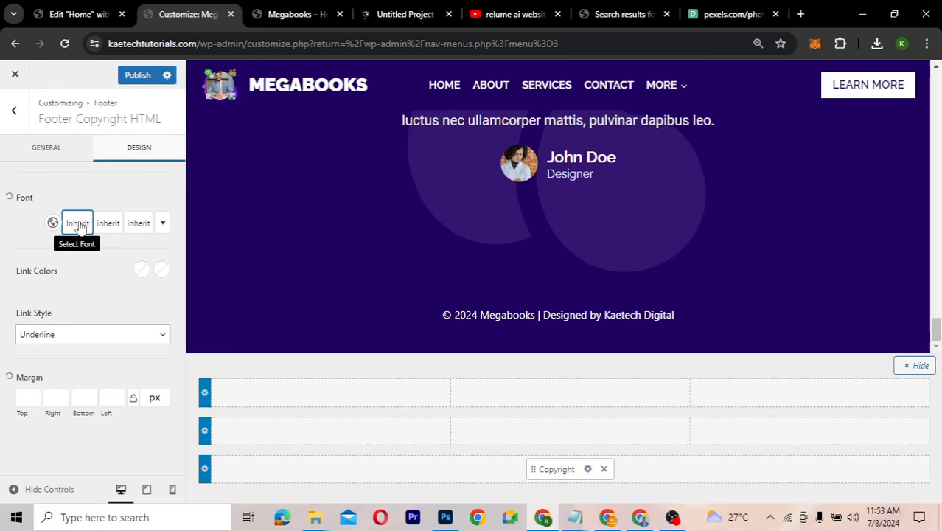
pyautogui.click(148, 225)
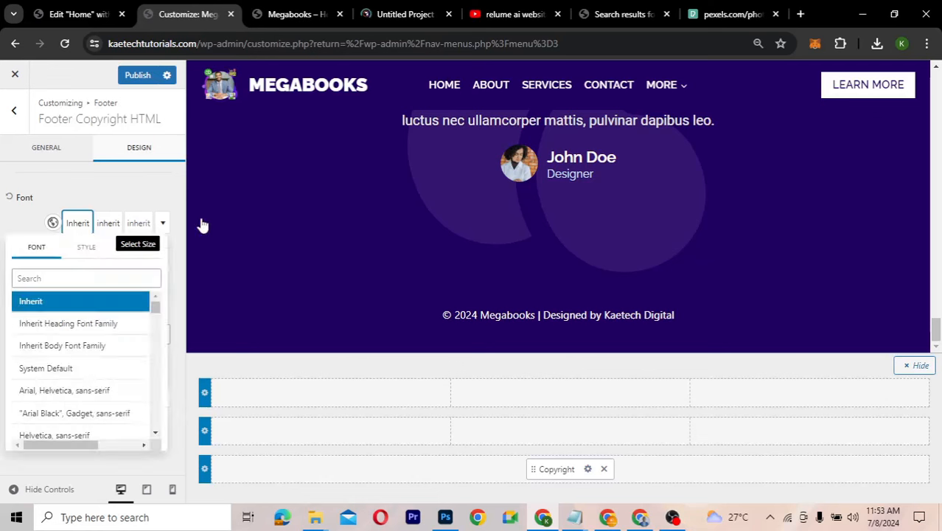
pyautogui.click(107, 280)
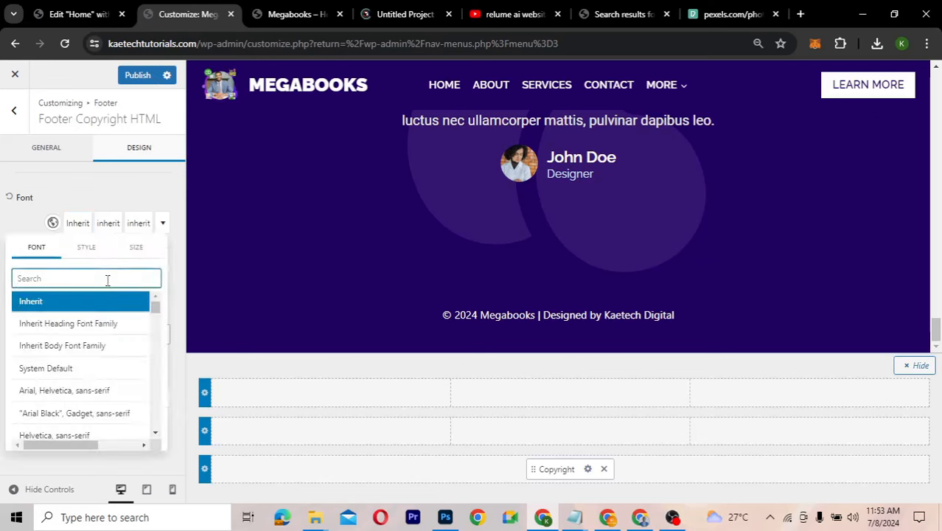
pyautogui.write('rale')
pyautogui.click(38, 325)
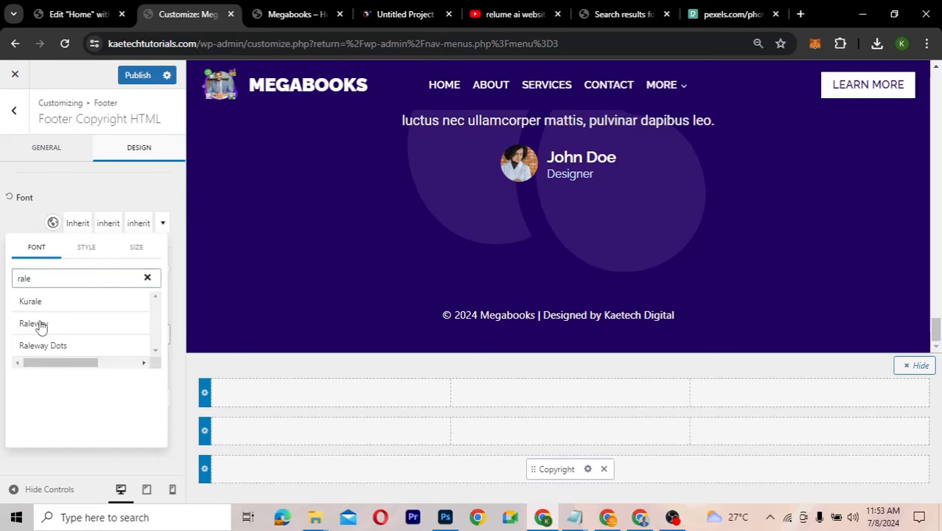
pyautogui.click(91, 249)
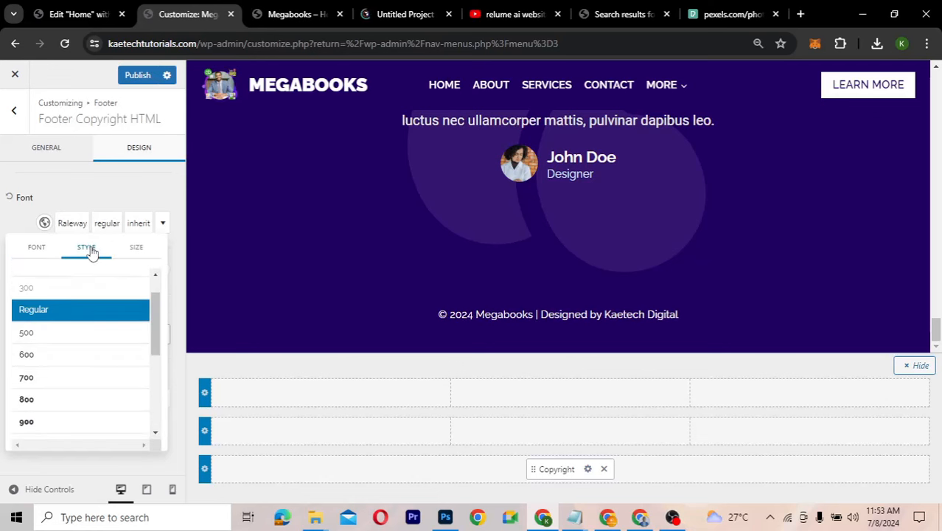
pyautogui.click(137, 251)
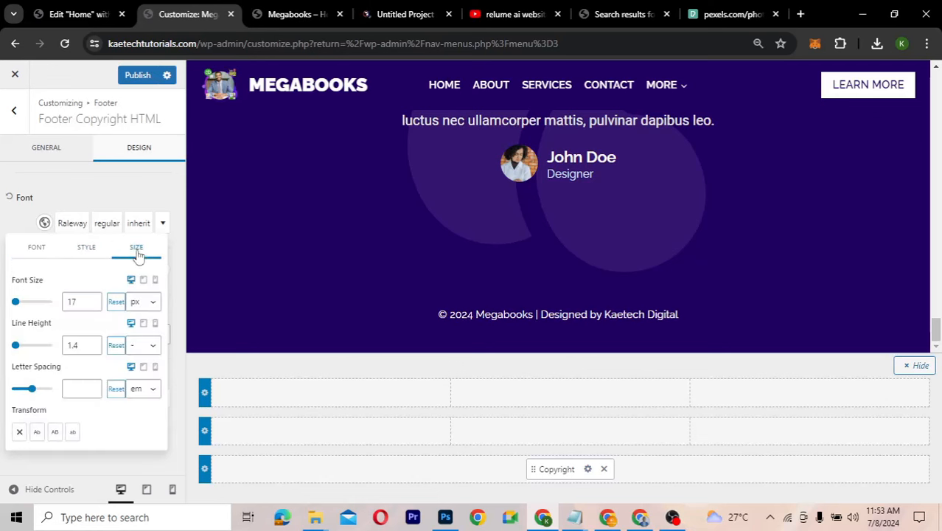
pyautogui.click(93, 305)
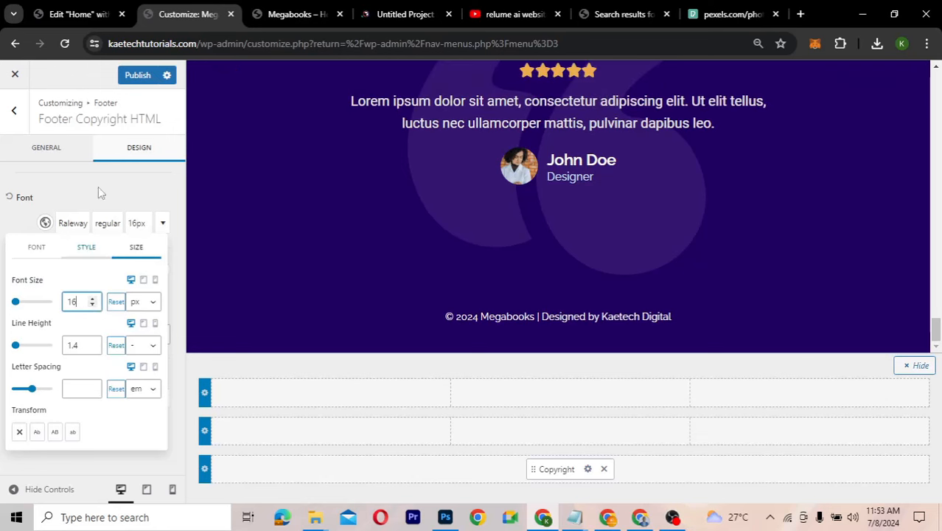
# Link the words "Kaetech Digital" in the footer copyright text to kaetechdigital.com
pyautogui.click(71, 154)
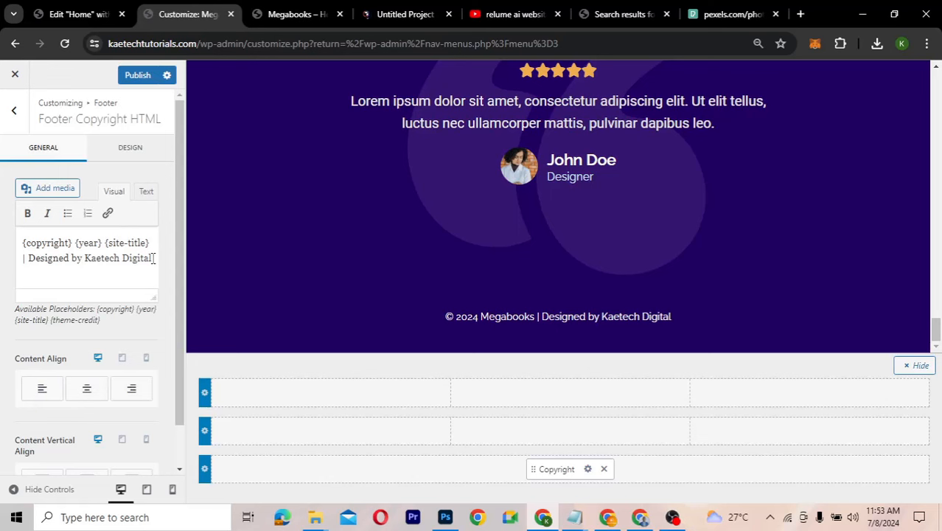
pyautogui.moveTo(154, 258); pyautogui.dragTo(87, 254)
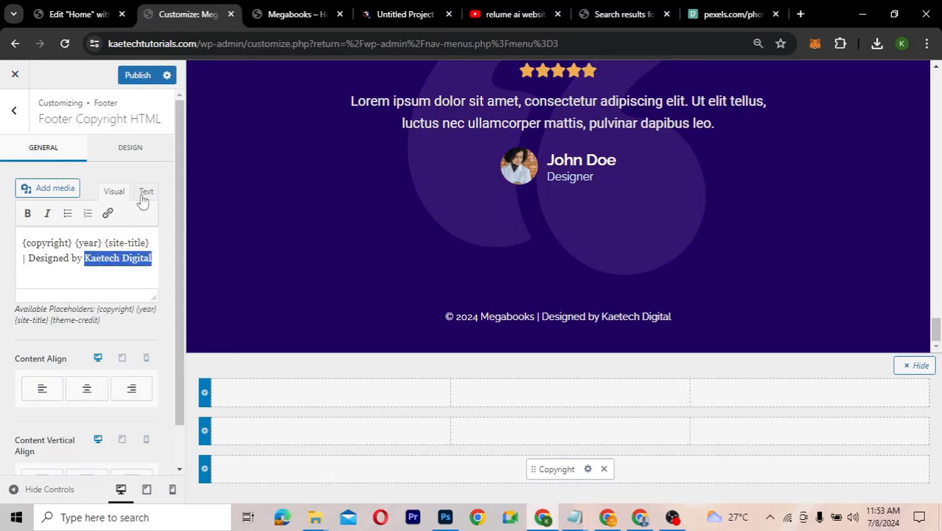
pyautogui.click(107, 213)
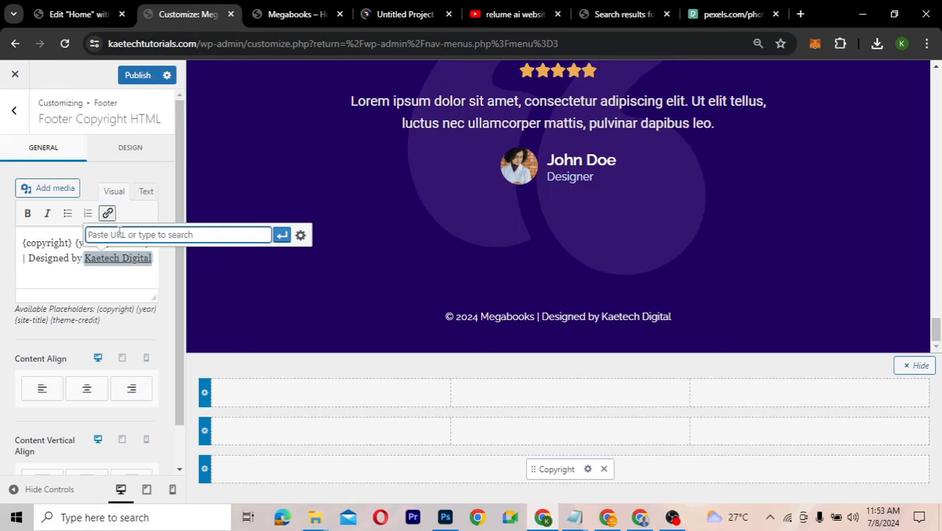
pyautogui.write('kae')
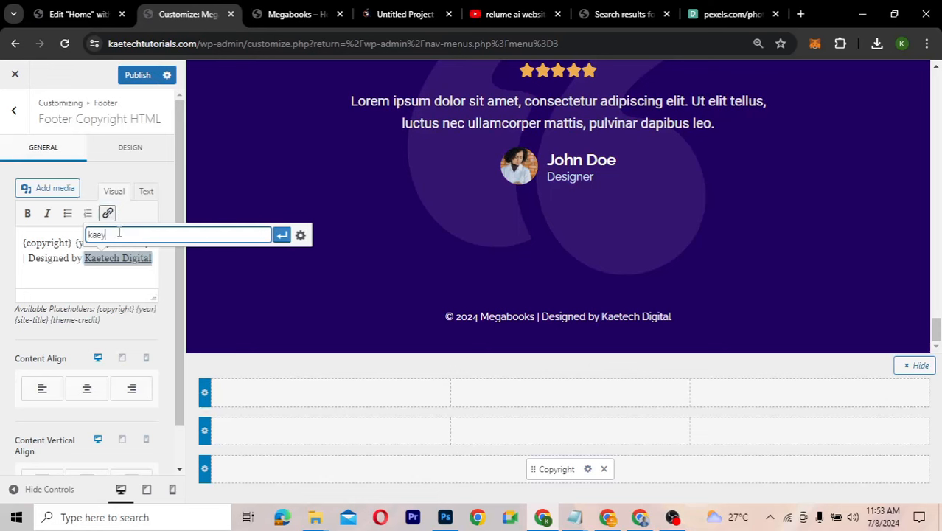
pyautogui.write('tec')
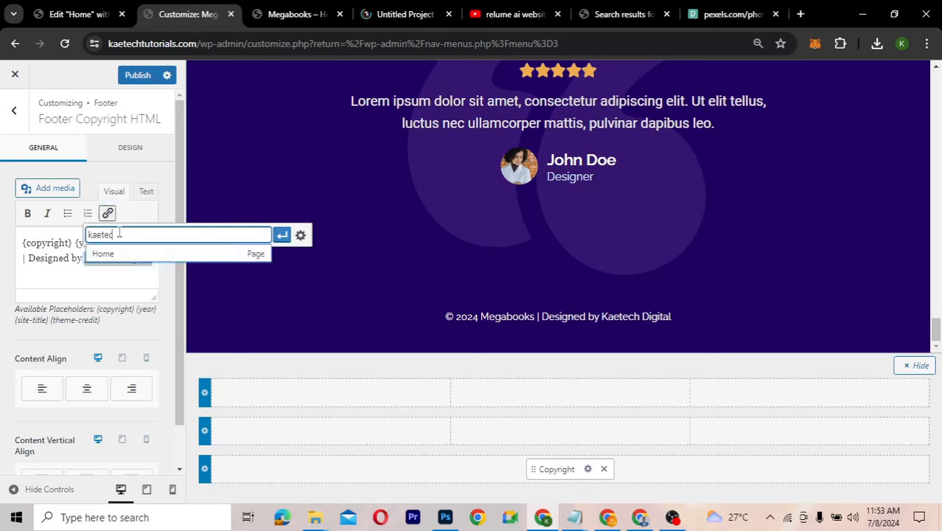
pyautogui.write('hdigita')
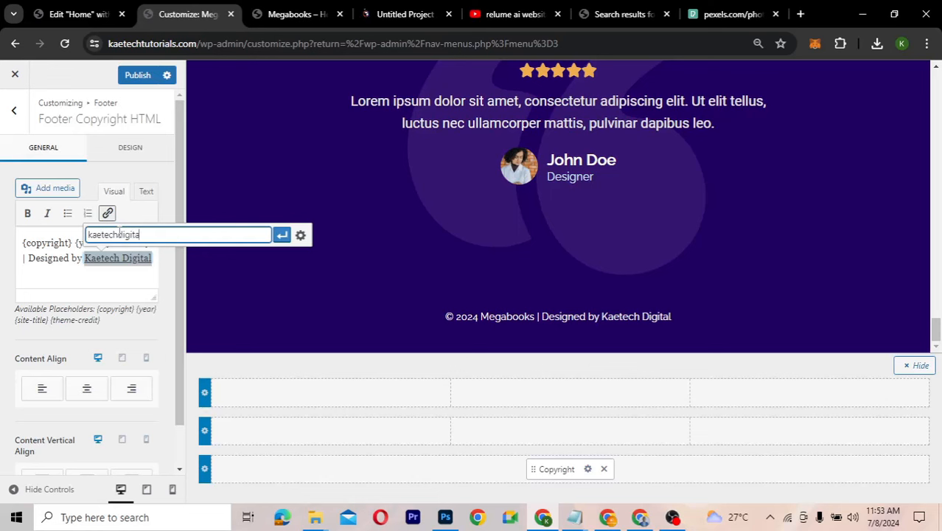
pyautogui.write('l.com')
pyautogui.click(281, 234)
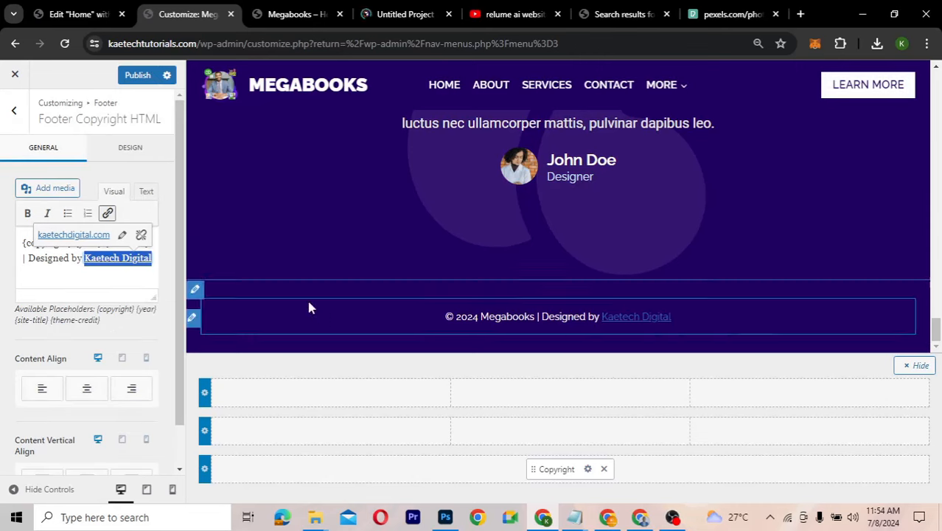
# Set the footer copyright's link style to No Underline
pyautogui.click(137, 153)
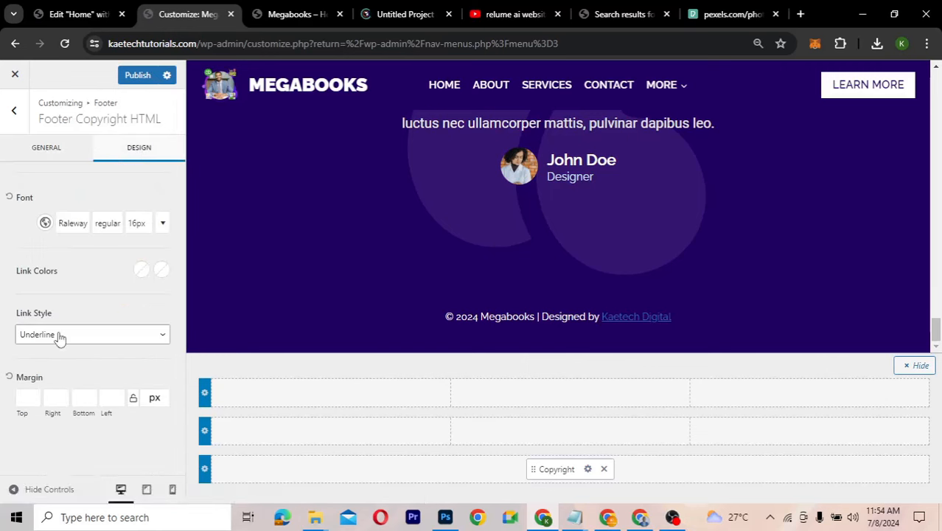
pyautogui.click(63, 335)
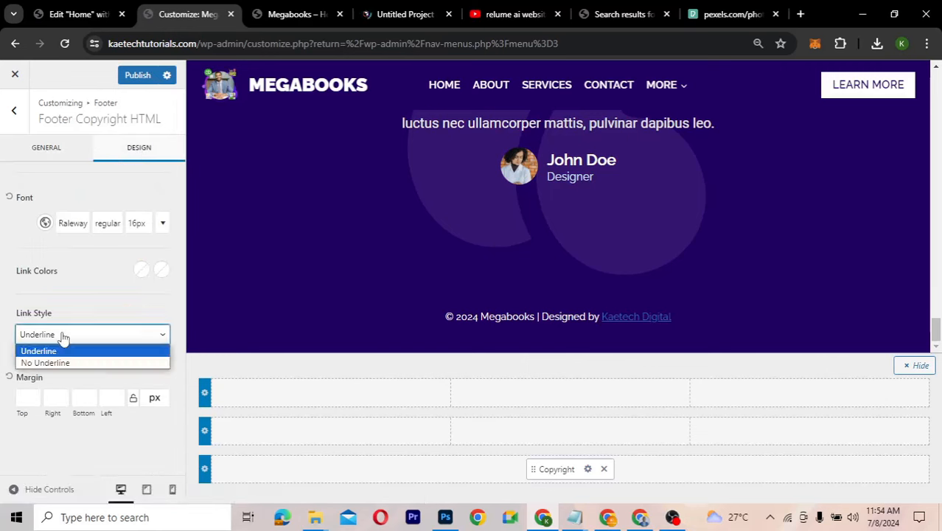
pyautogui.click(53, 362)
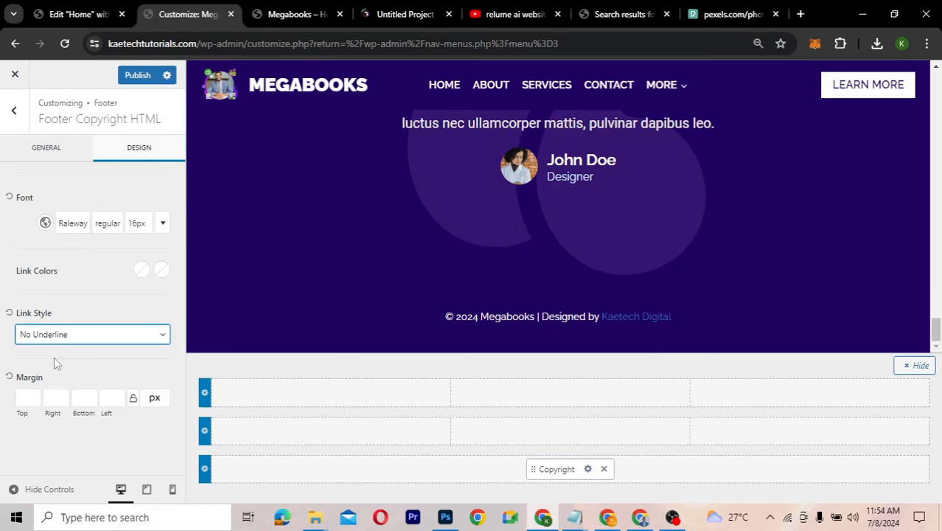
# Set the footer copyright's link colour to the white palette swatch
pyautogui.click(142, 270)
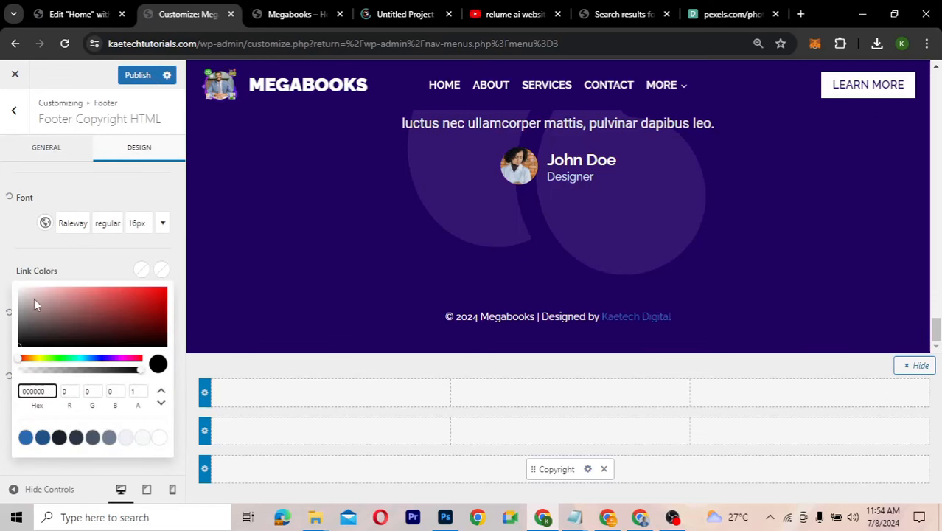
pyautogui.click(164, 440)
pyautogui.click(104, 270)
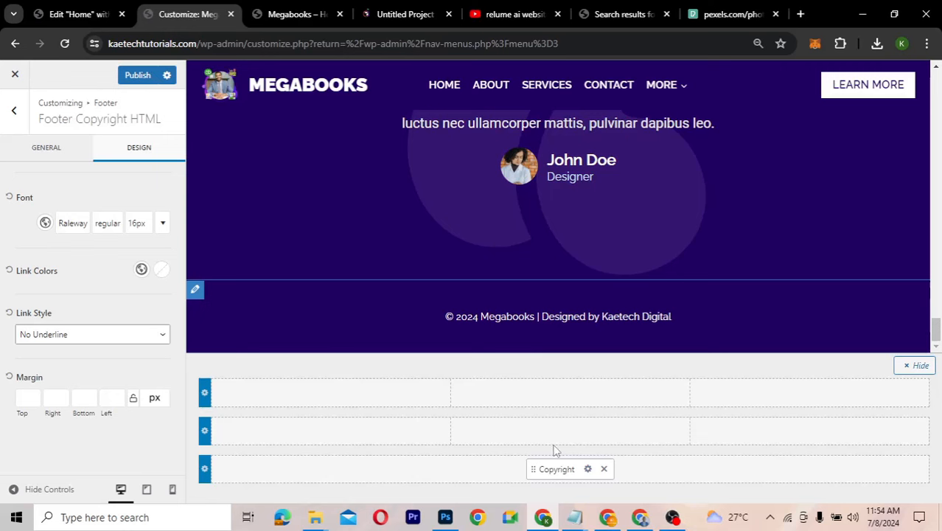
# Following the Relume footer wireframe, fill the footer's middle row with Widget 1, Footer Navigation and Social, one per column
pyautogui.click(304, 15)
pyautogui.click(394, 15)
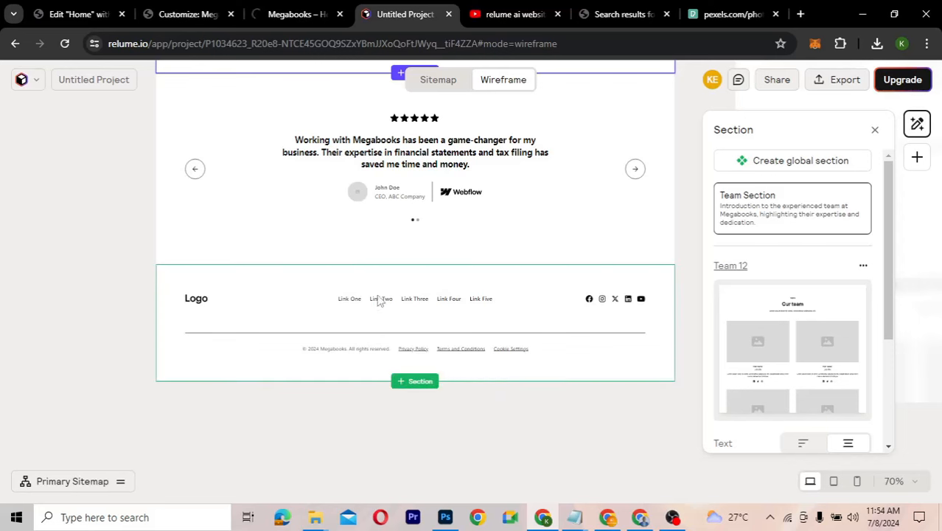
pyautogui.click(424, 299)
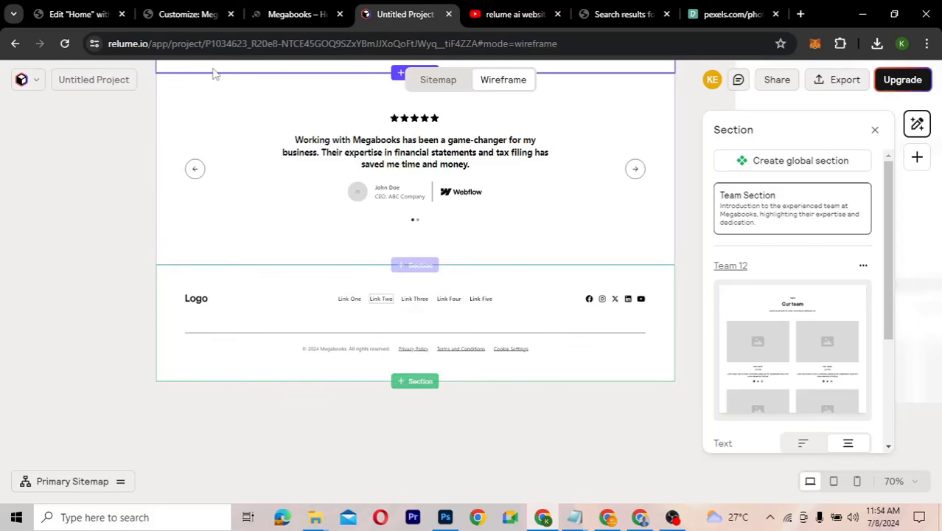
pyautogui.click(175, 16)
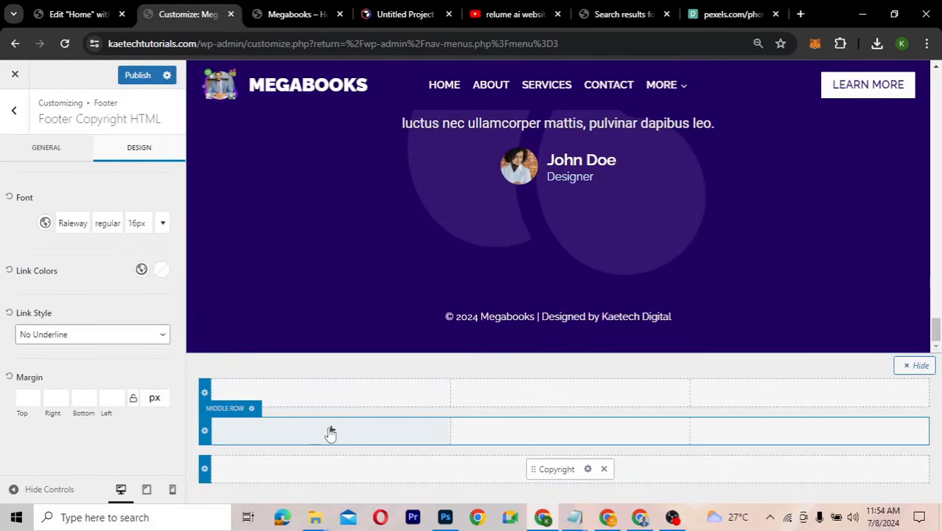
pyautogui.click(332, 432)
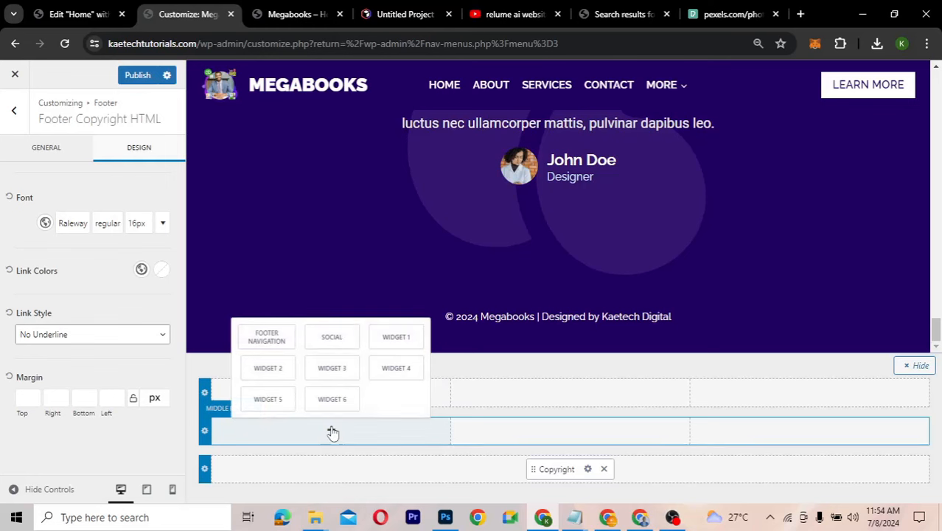
pyautogui.click(396, 336)
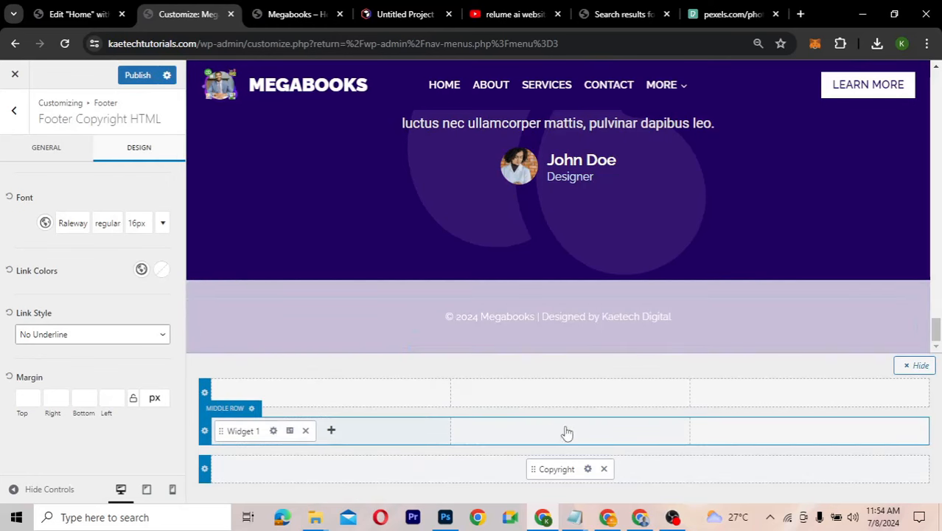
pyautogui.click(572, 432)
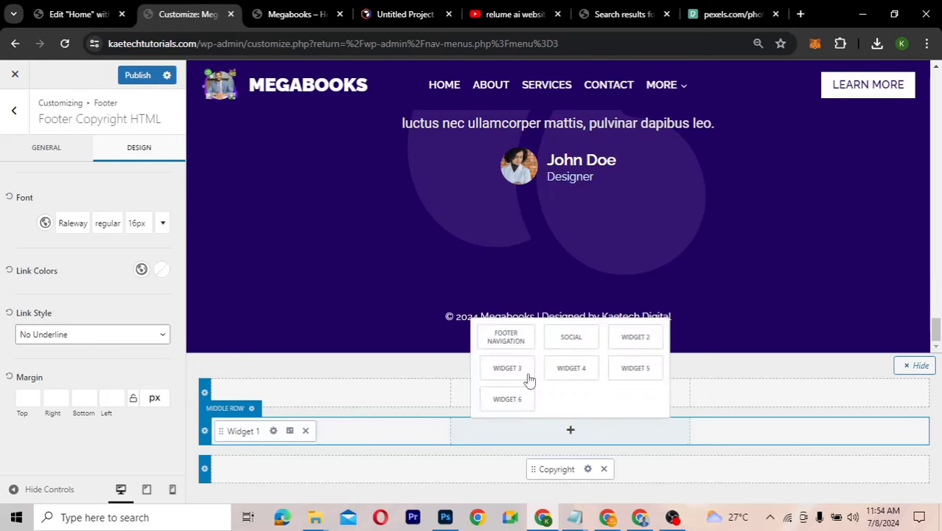
pyautogui.click(493, 338)
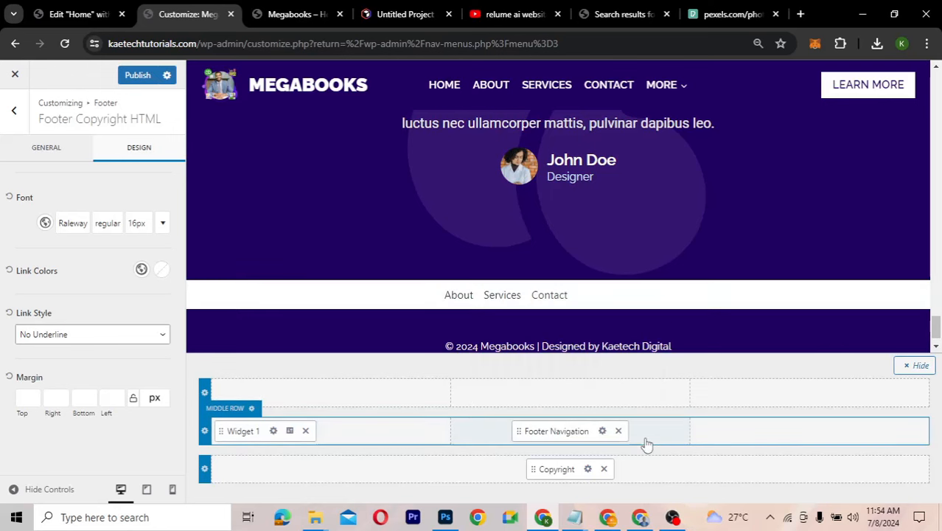
pyautogui.click(810, 433)
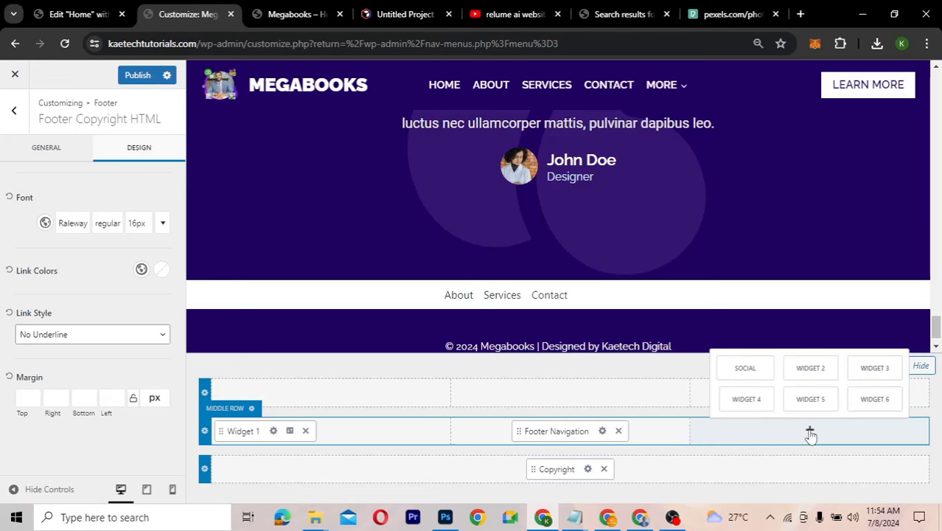
pyautogui.click(745, 368)
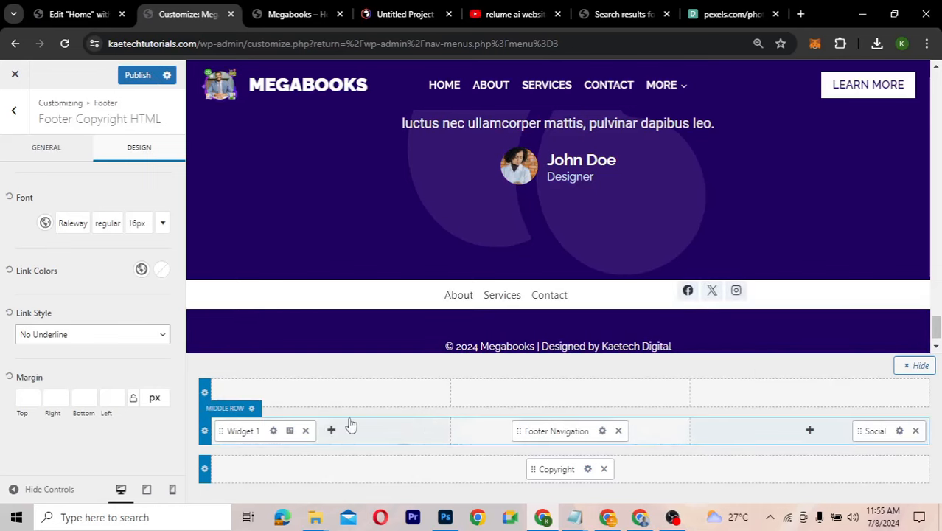
# Set the footer middle row's background colour to #220062
pyautogui.click(252, 409)
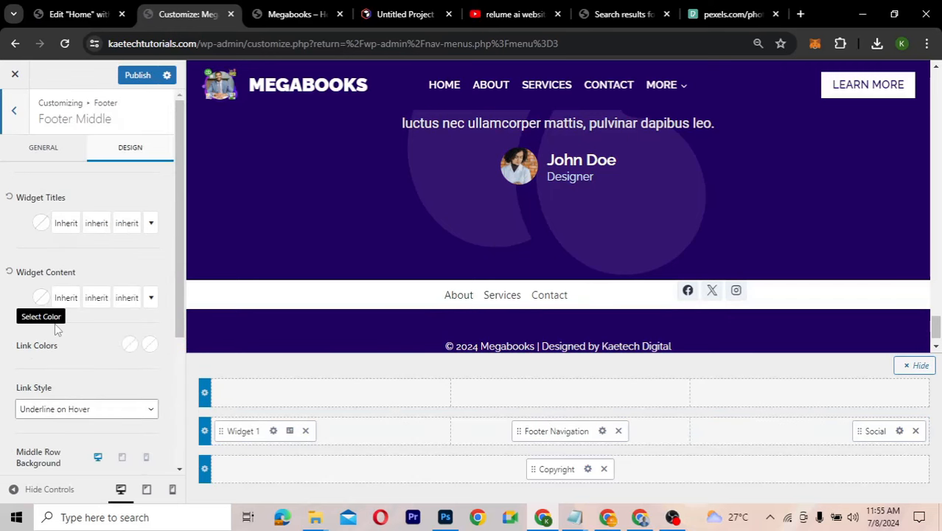
pyautogui.moveTo(181, 327); pyautogui.dragTo(171, 440)
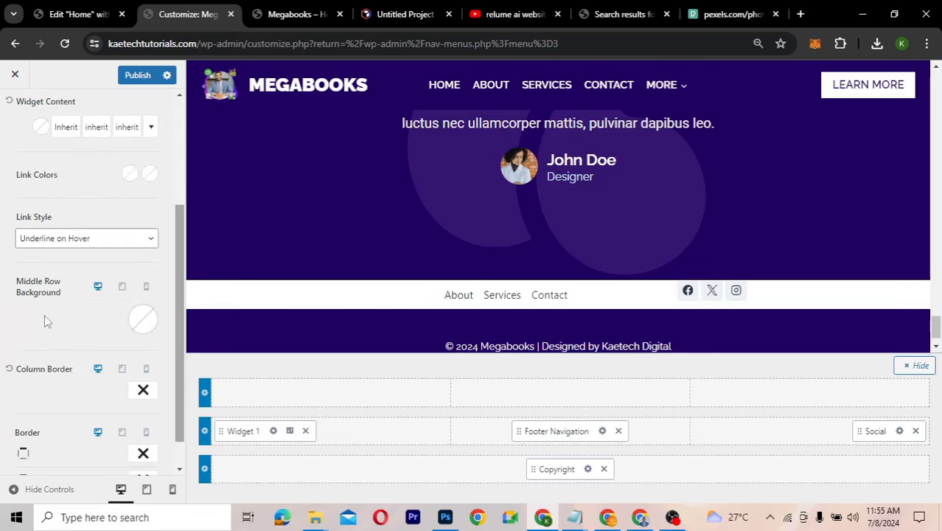
pyautogui.click(140, 319)
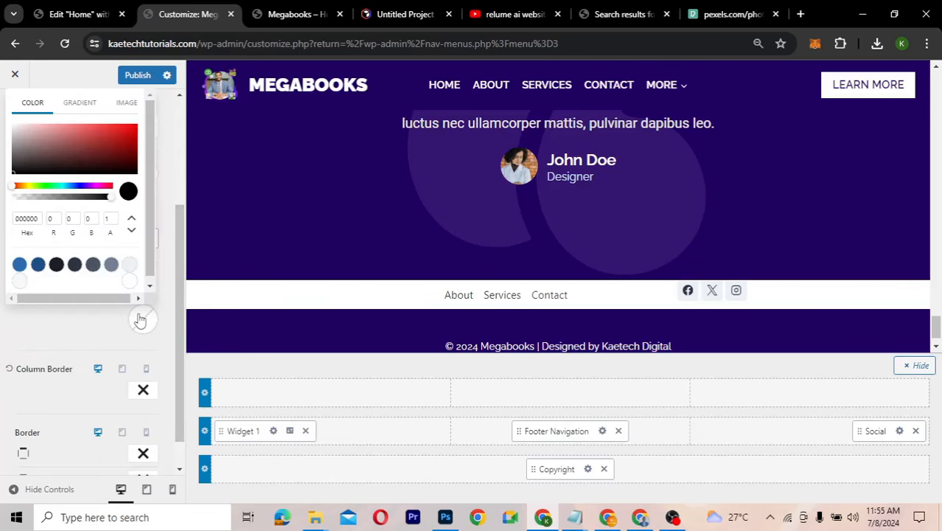
pyautogui.click(40, 218)
pyautogui.doubleClick(40, 218)
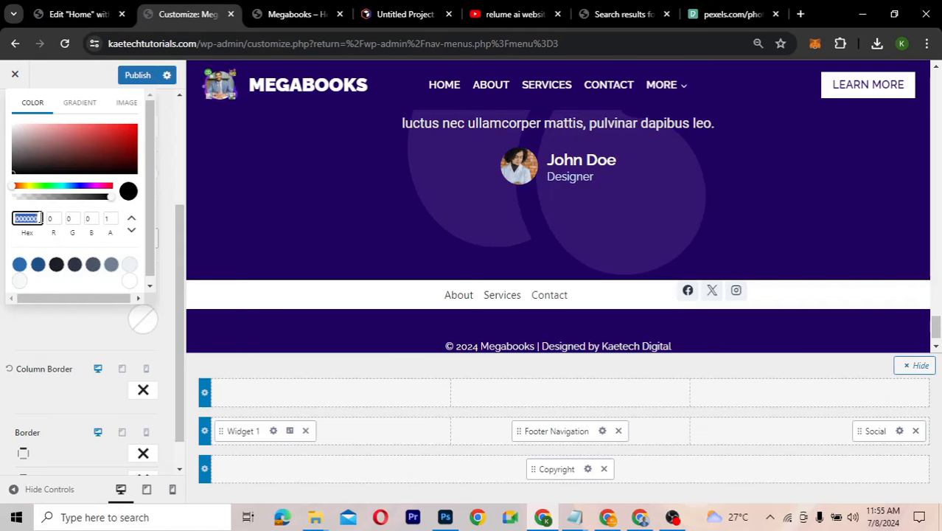
pyautogui.write('#220062')
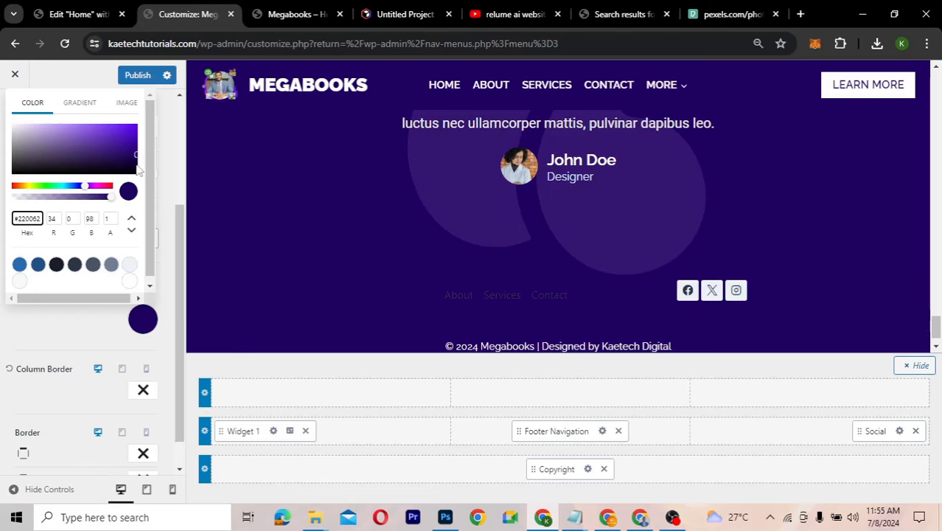
# Try other shades for the footer middle row's background, ending on the muted purple 543A80
pyautogui.moveTo(86, 188); pyautogui.dragTo(81, 189)
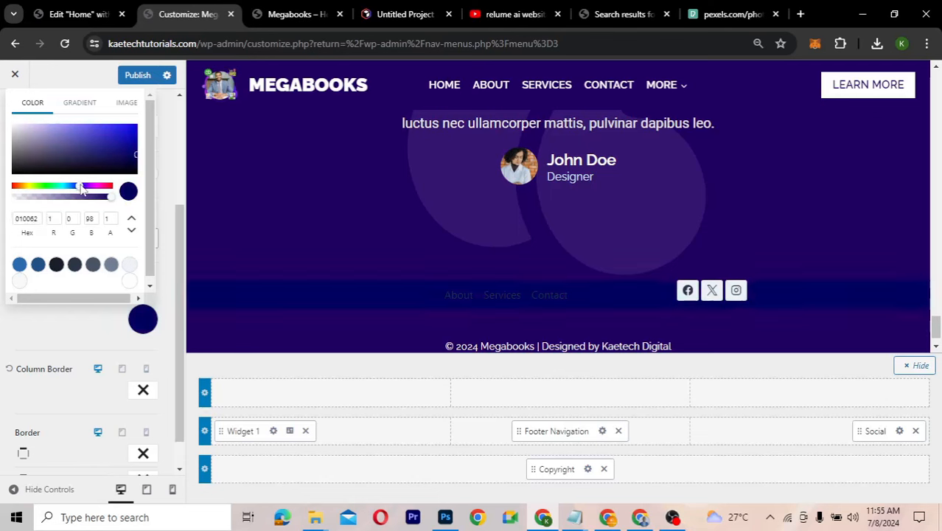
pyautogui.click(127, 142)
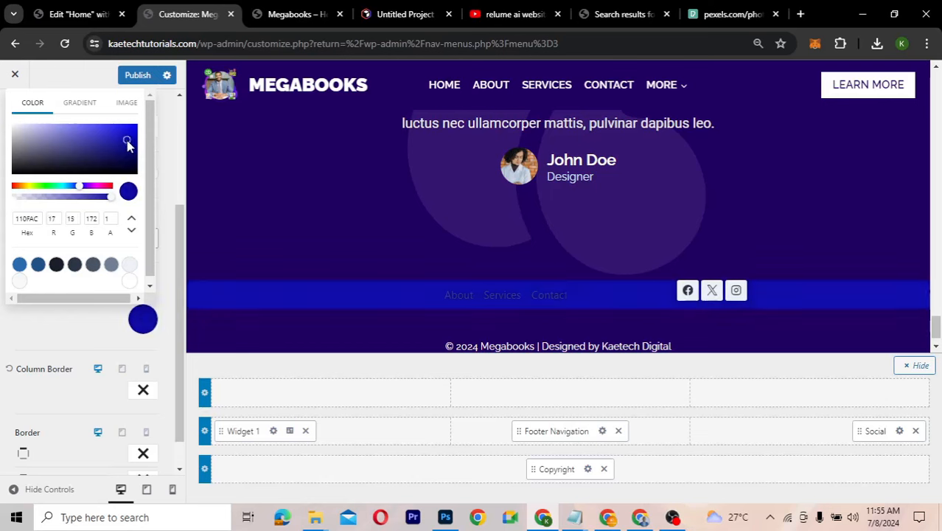
pyautogui.moveTo(126, 146); pyautogui.dragTo(78, 149)
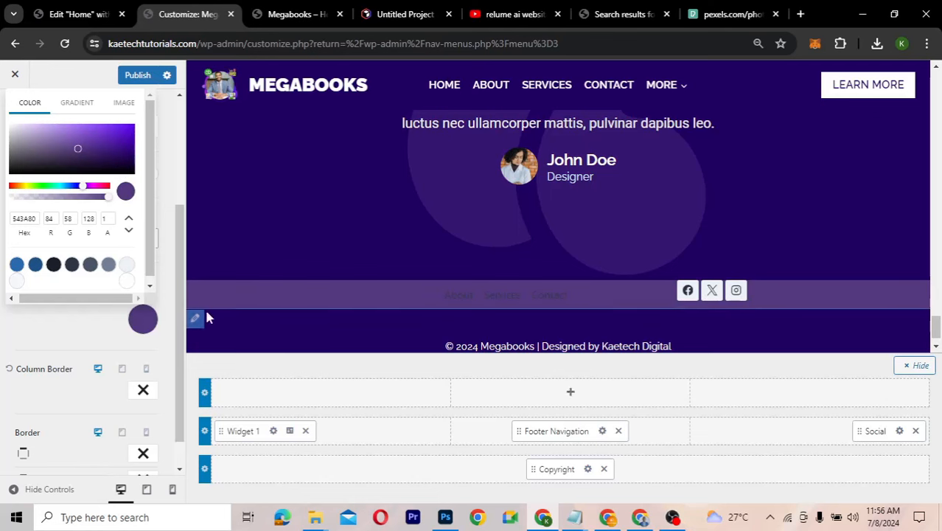
pyautogui.click(56, 329)
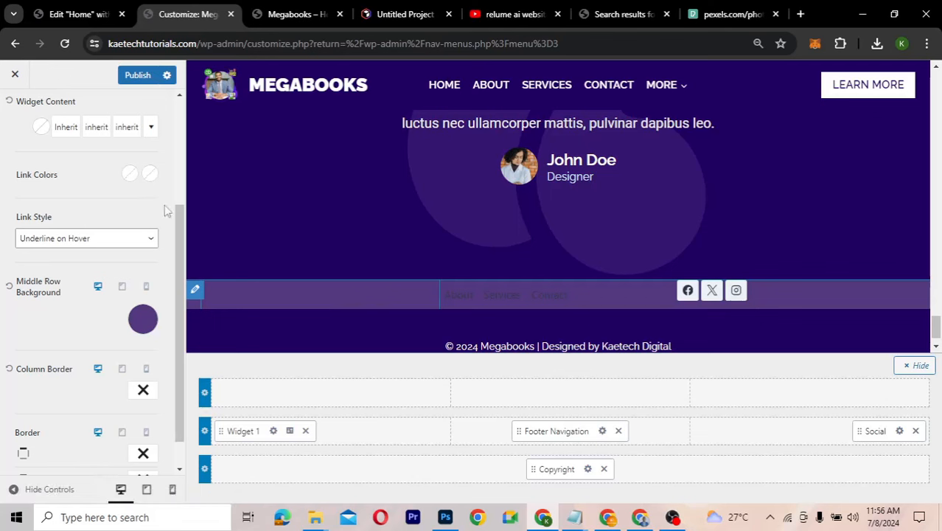
# Change the footer middle row's background to the light lavender BEB1D1
pyautogui.click(141, 319)
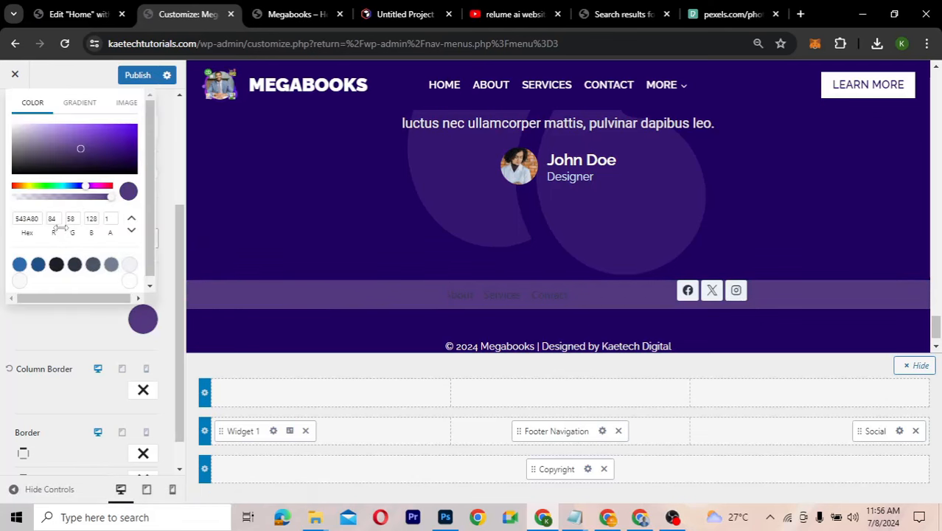
pyautogui.click(17, 138)
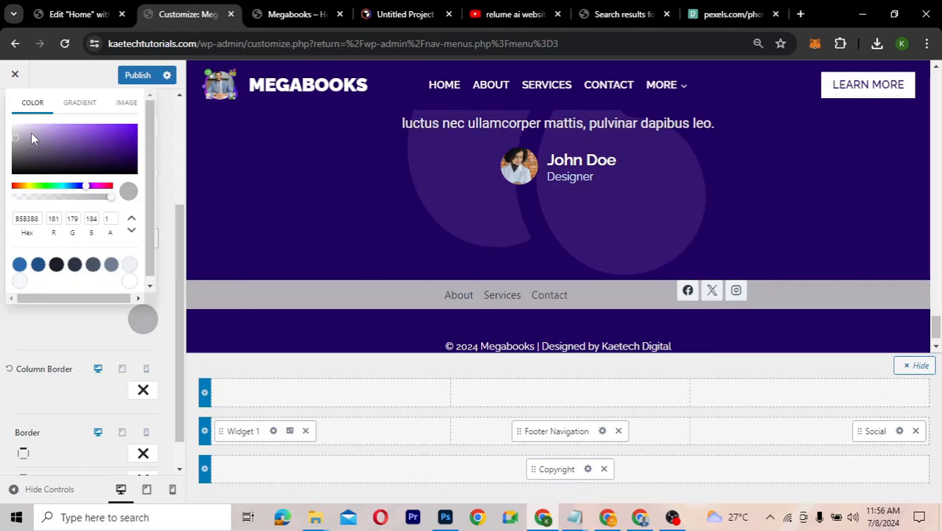
pyautogui.click(31, 133)
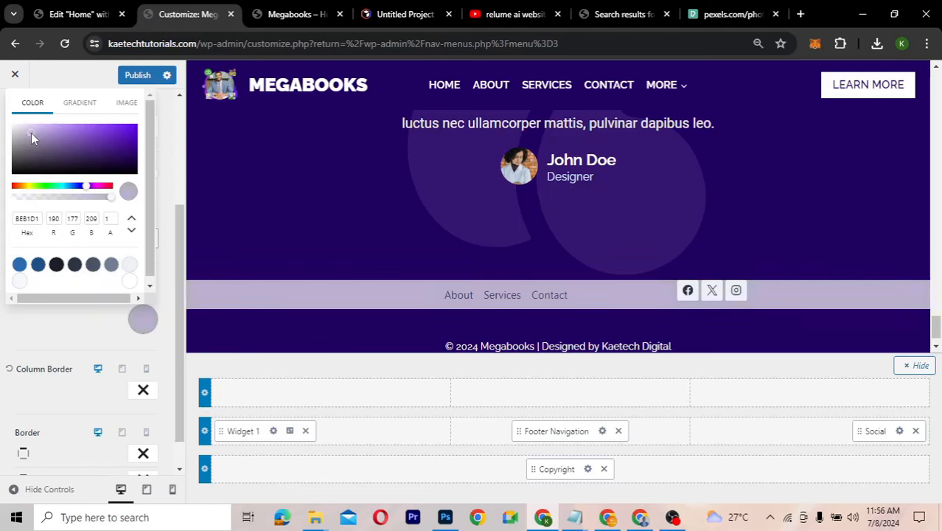
pyautogui.click(256, 363)
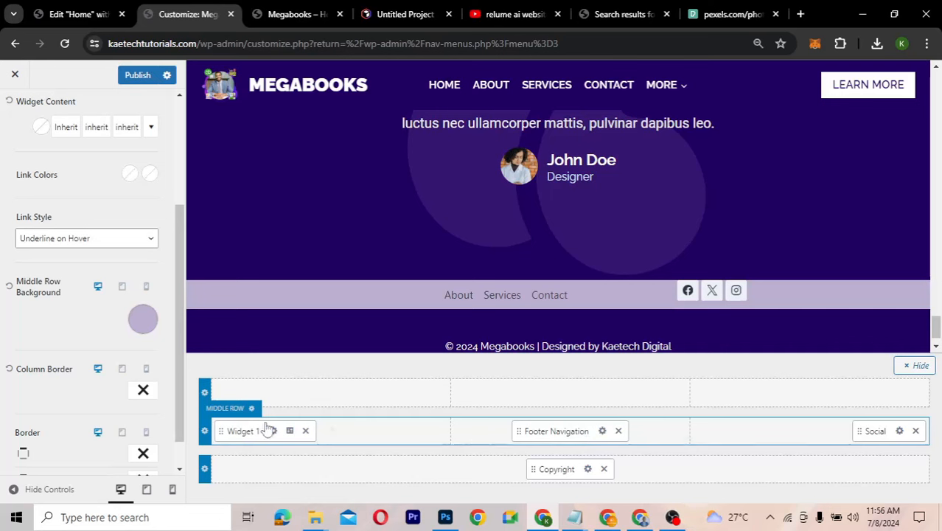
# Set the footer middle row's link style to No Underline
pyautogui.scroll(-1, 89, 377)
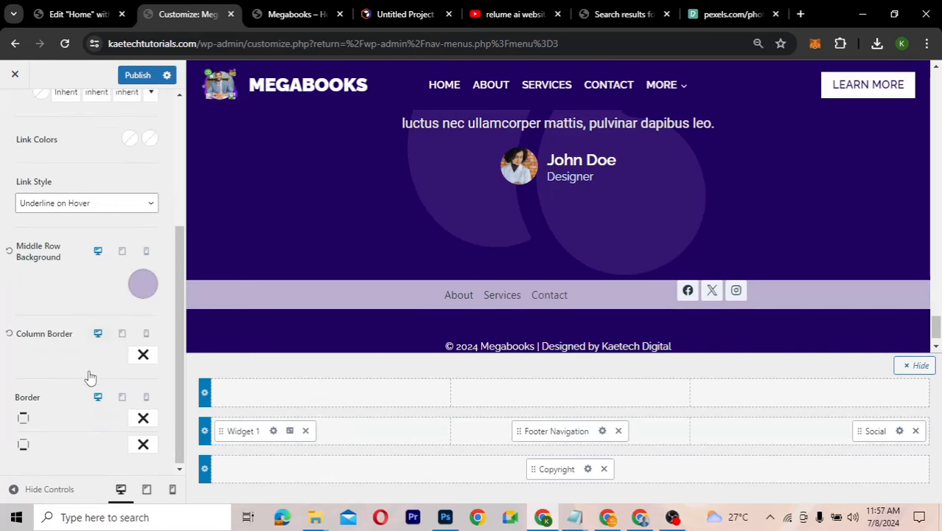
pyautogui.scroll(3, 89, 377)
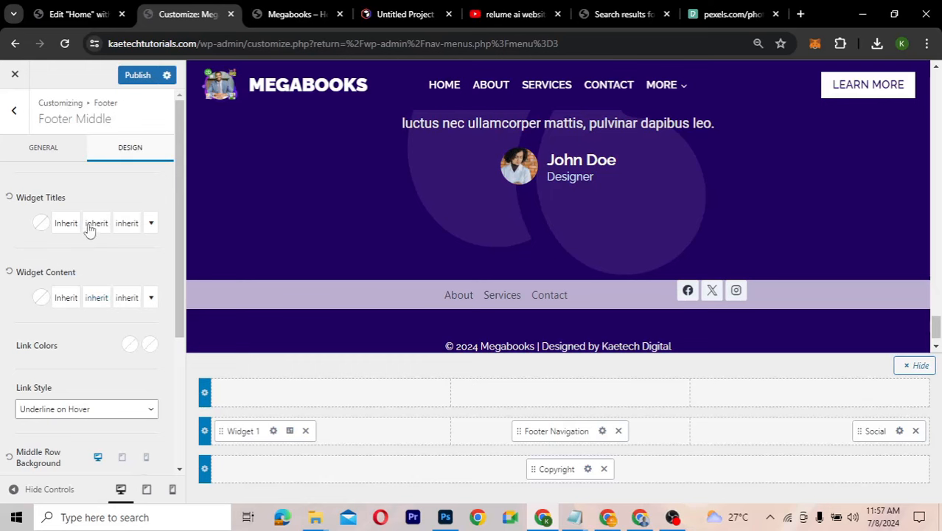
pyautogui.click(59, 155)
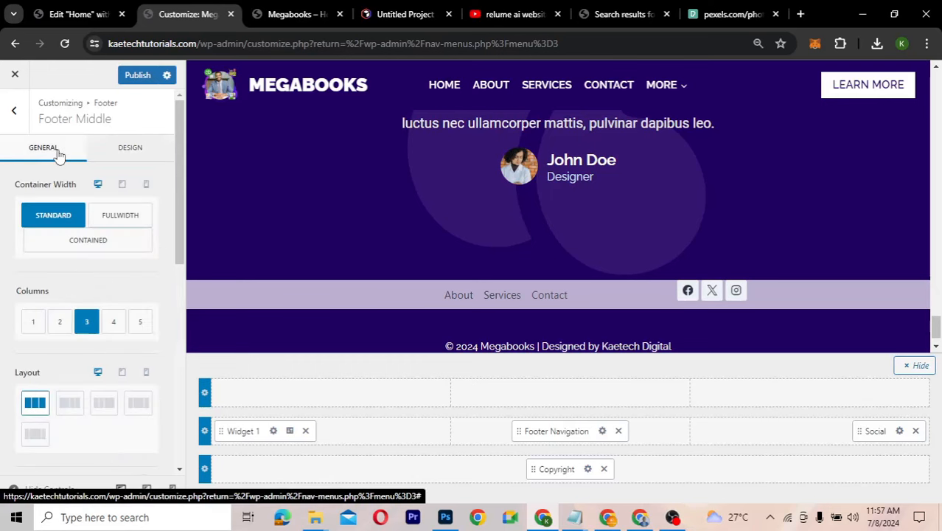
pyautogui.scroll(-3, 42, 295)
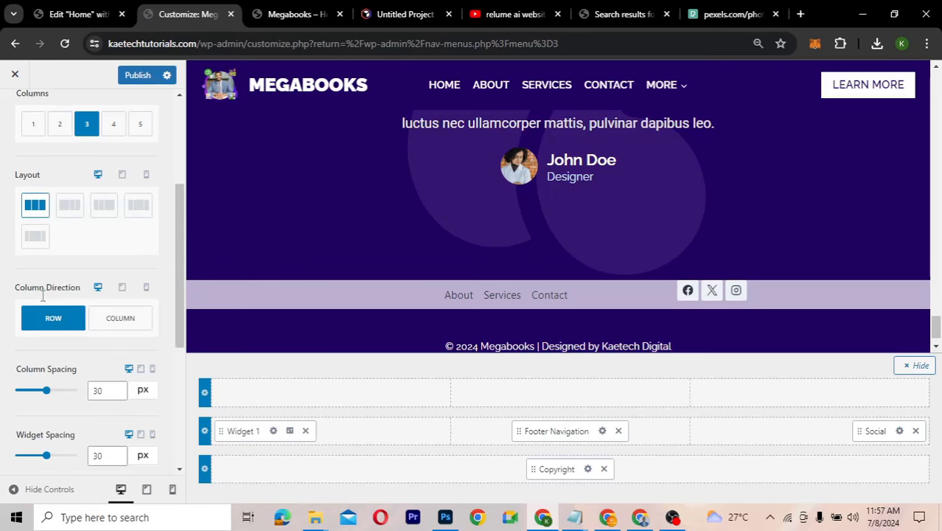
pyautogui.scroll(-3, 42, 294)
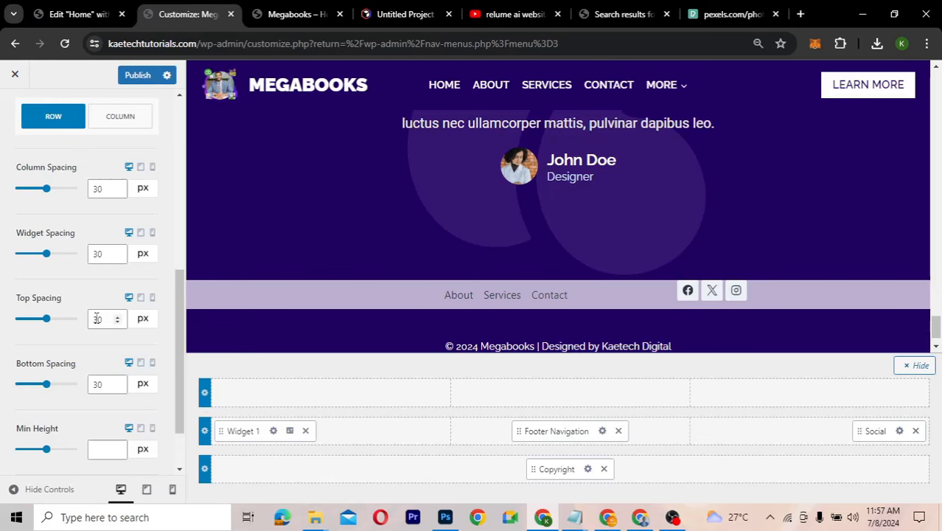
pyautogui.scroll(-2, 41, 369)
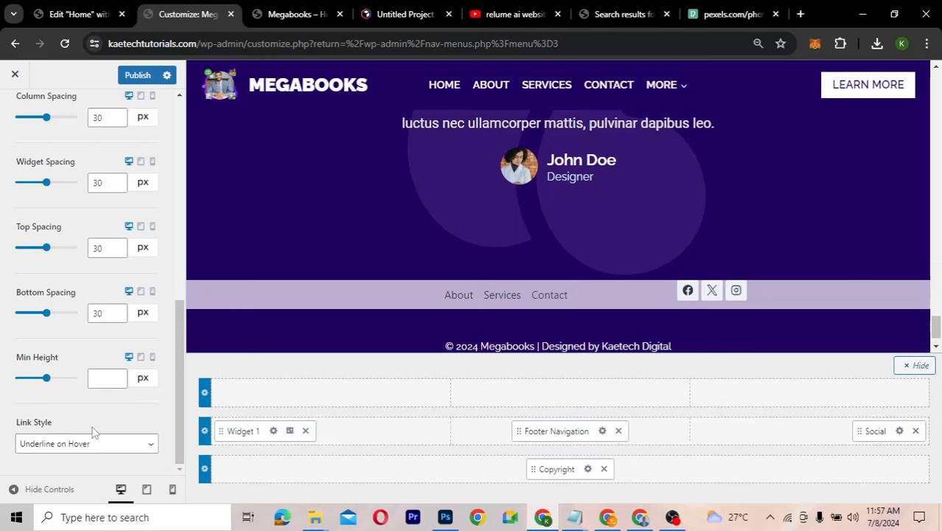
pyautogui.click(127, 443)
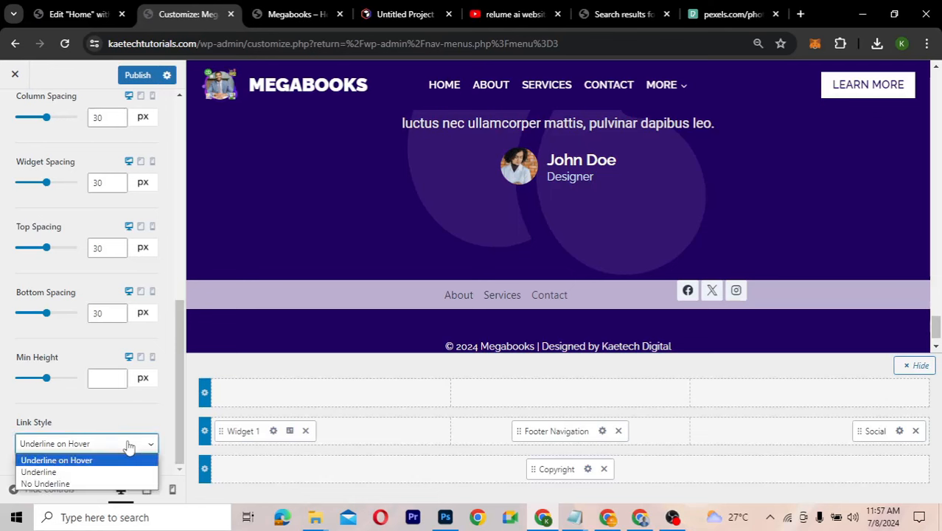
pyautogui.click(91, 482)
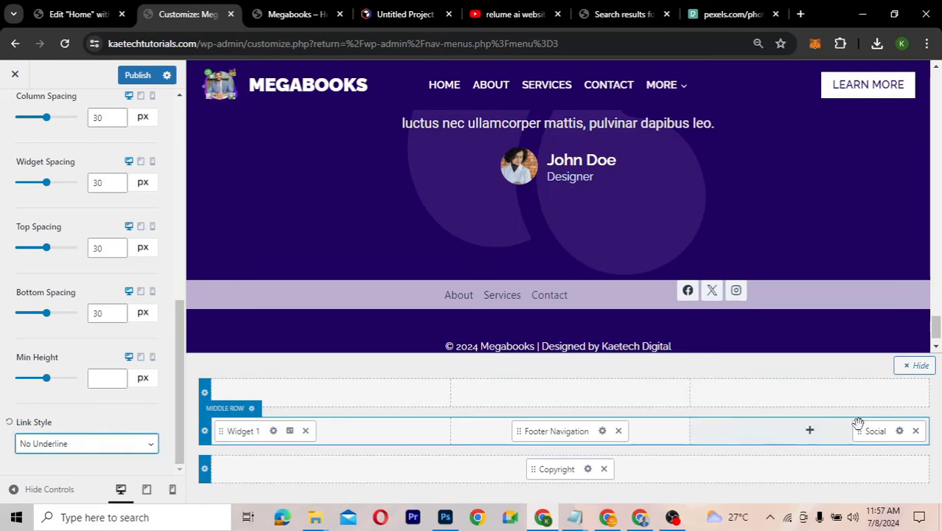
# Set the footer Social element's vertical content alignment to middle for desktop
pyautogui.click(900, 431)
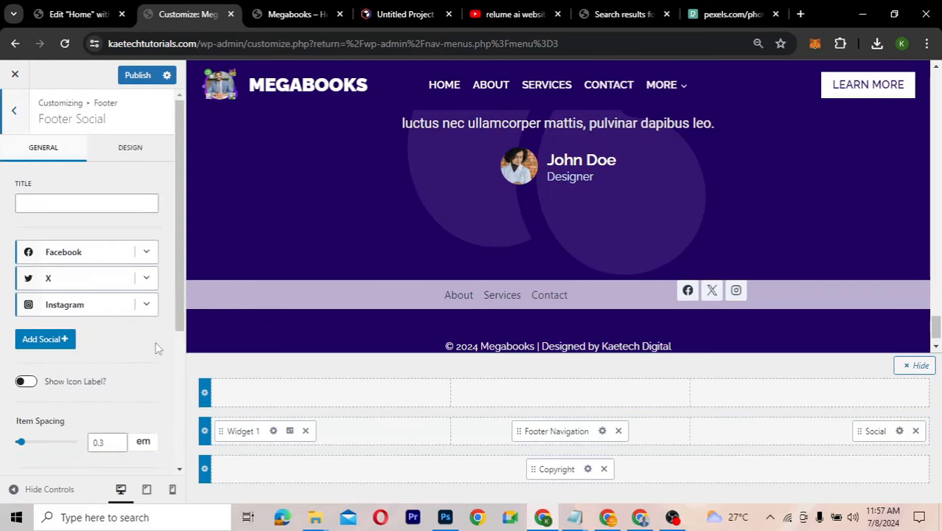
pyautogui.scroll(-3, 155, 348)
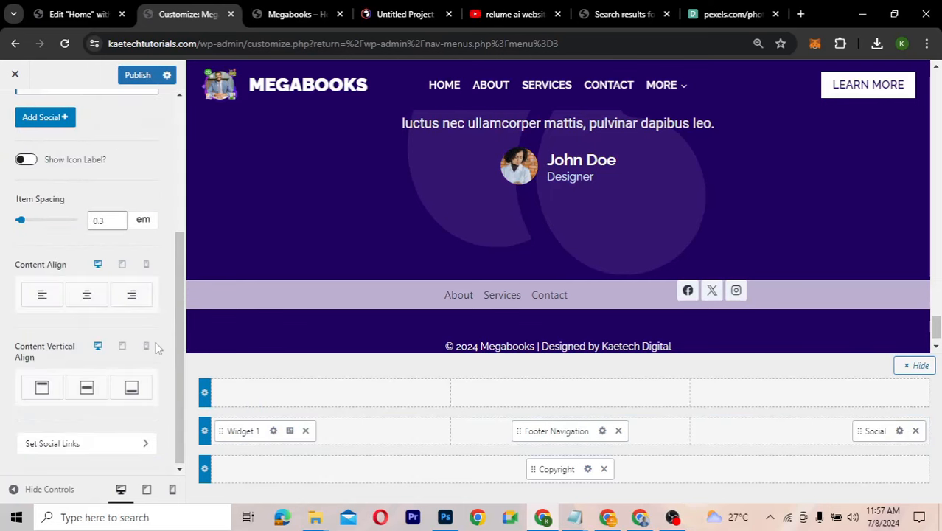
pyautogui.click(86, 388)
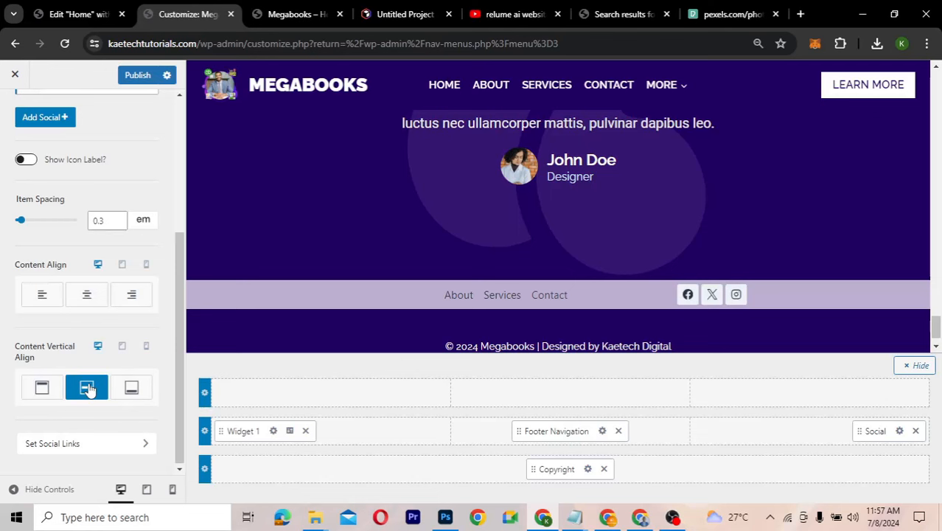
# Align the footer Social content to the right, and center the Footer Navigation horizontally and vertically for desktop
pyautogui.click(132, 298)
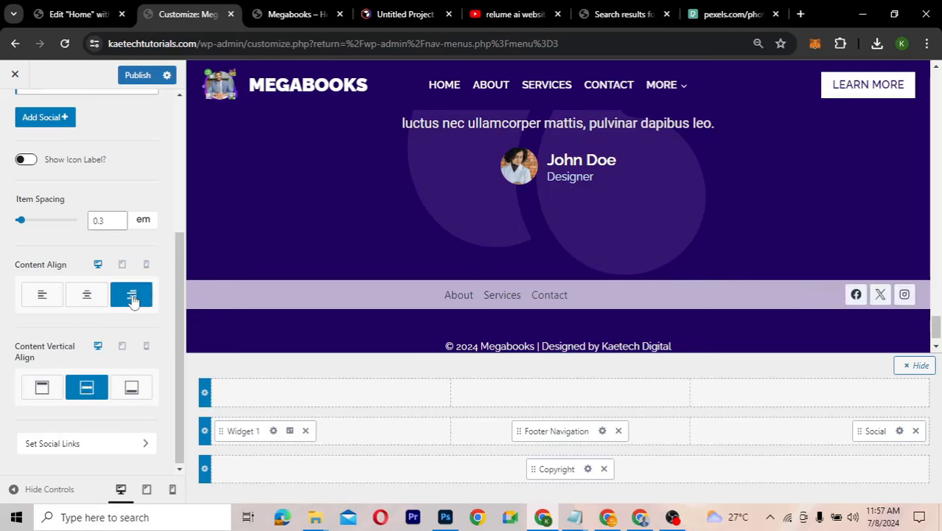
pyautogui.click(603, 431)
pyautogui.click(93, 307)
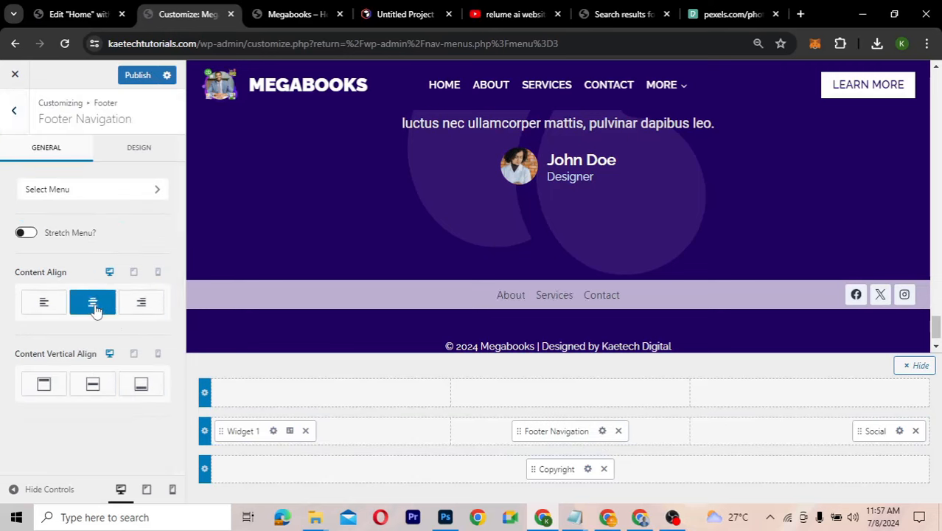
pyautogui.click(93, 383)
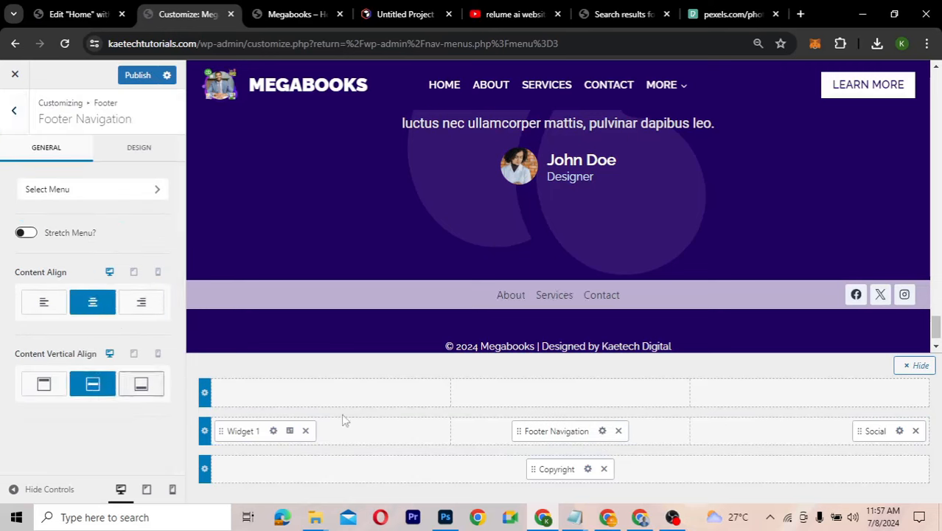
# Add an Image block to the footer's Widget 1 using cropped-hero-2-1.png from the media library
pyautogui.click(273, 431)
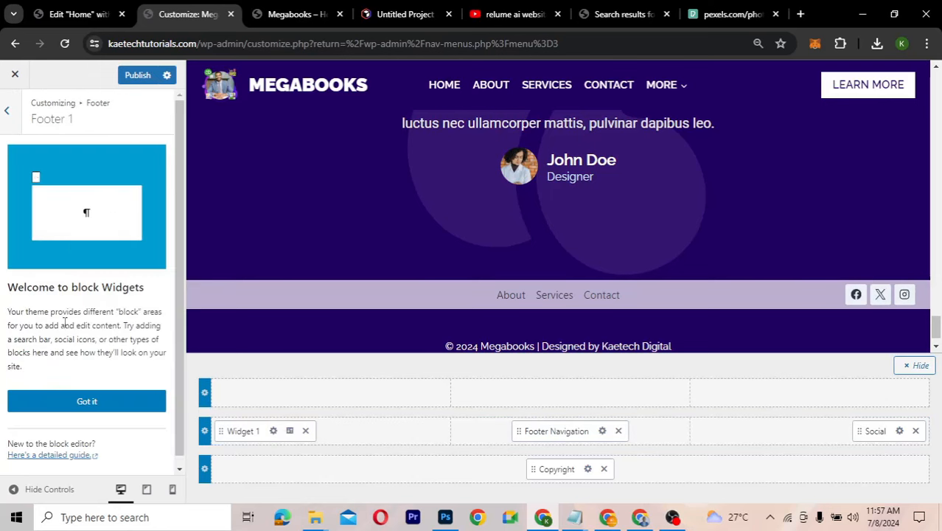
pyautogui.click(88, 400)
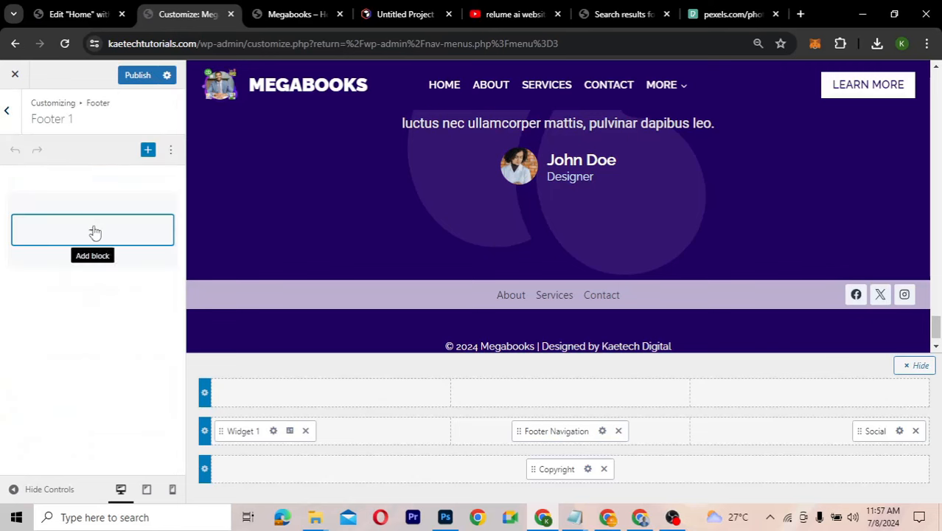
pyautogui.click(94, 232)
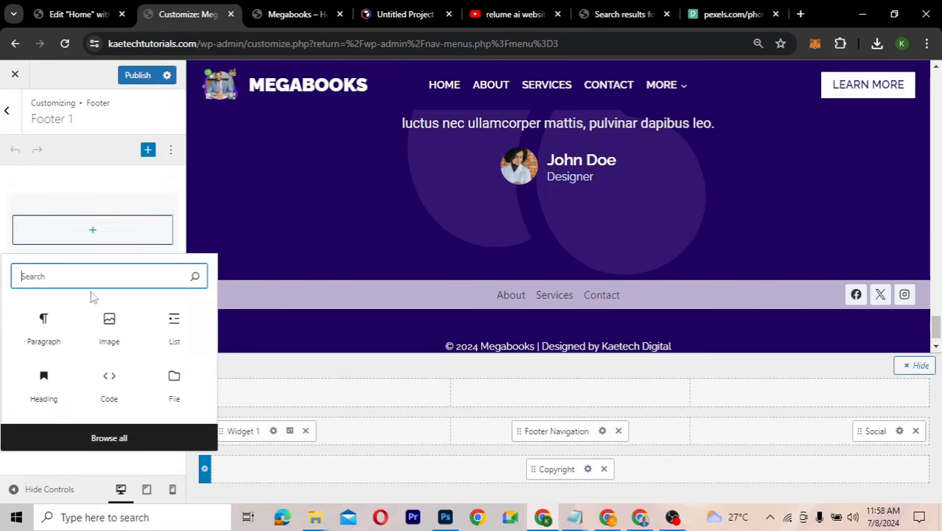
pyautogui.click(109, 324)
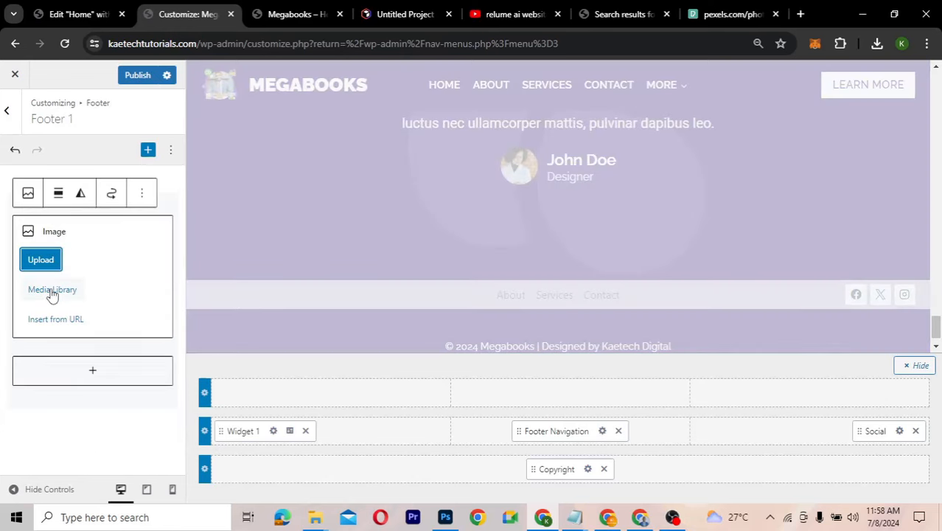
pyautogui.click(52, 292)
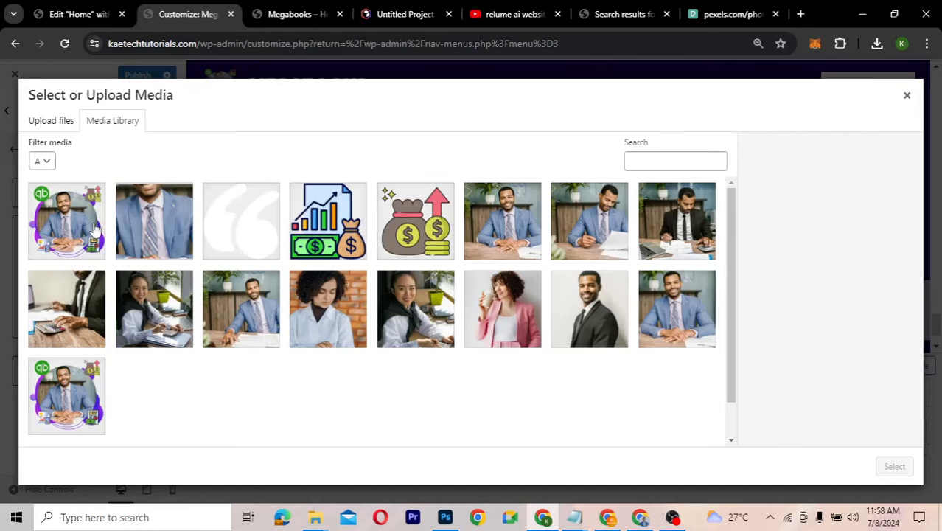
pyautogui.click(94, 230)
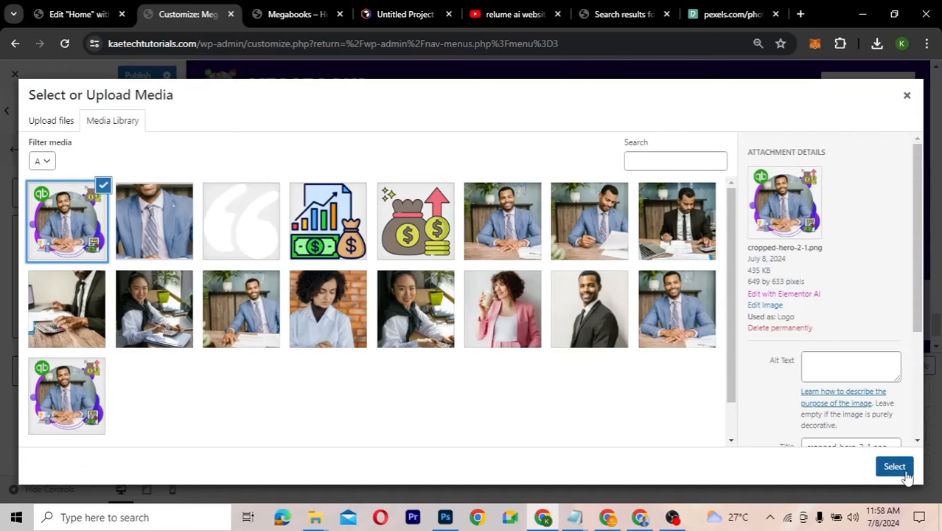
pyautogui.click(894, 467)
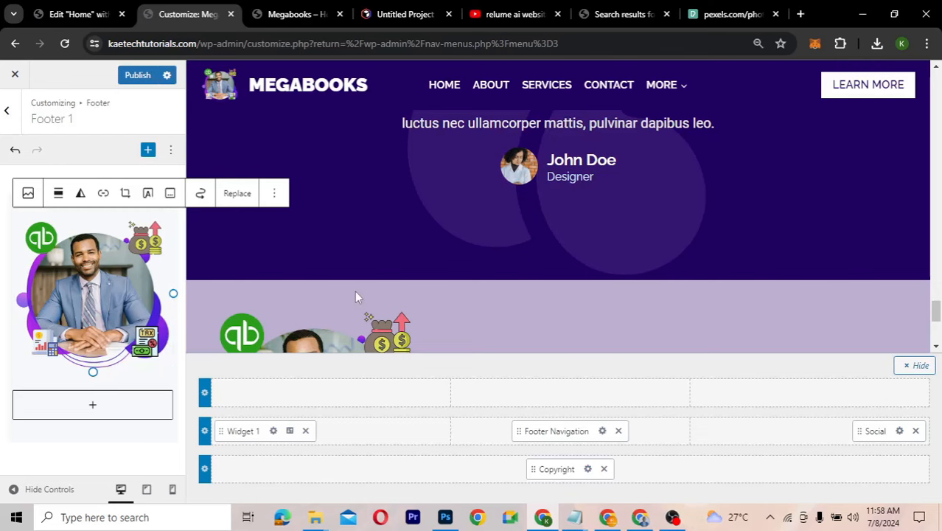
# Shrink the Widget 1 image proportionally to a small logo, about a quarter of the widget's width
pyautogui.scroll(-3, 355, 290)
pyautogui.scroll(1, 355, 291)
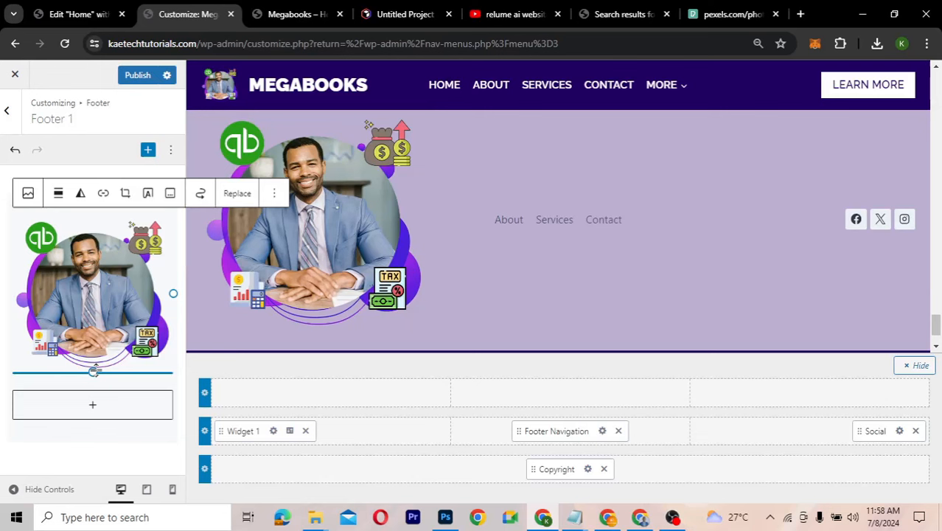
pyautogui.moveTo(94, 370); pyautogui.dragTo(71, 244)
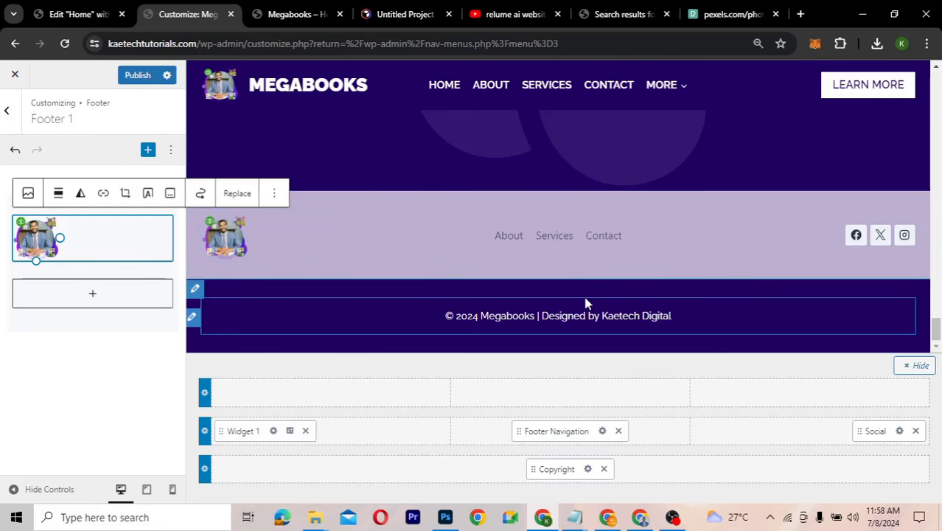
pyautogui.scroll(3, 586, 302)
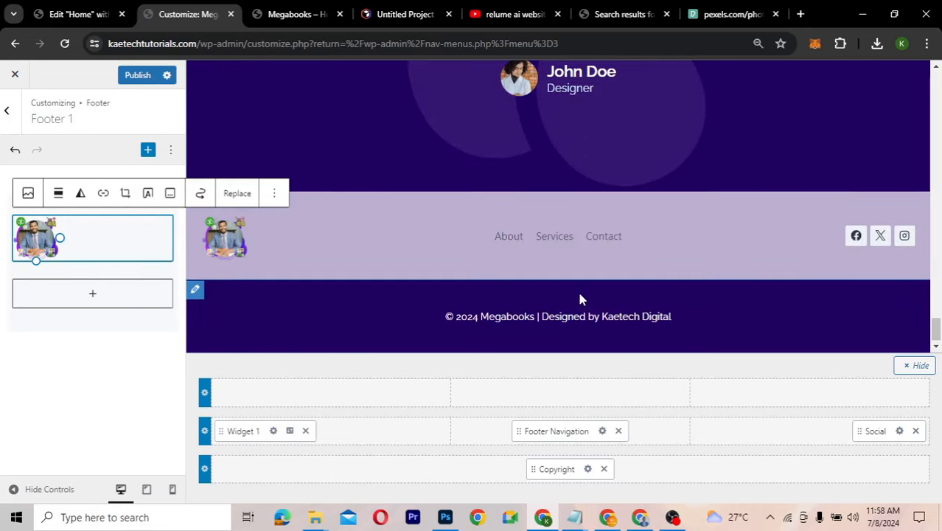
# Set the Footer Navigation's initial link color to #220062
pyautogui.click(436, 236)
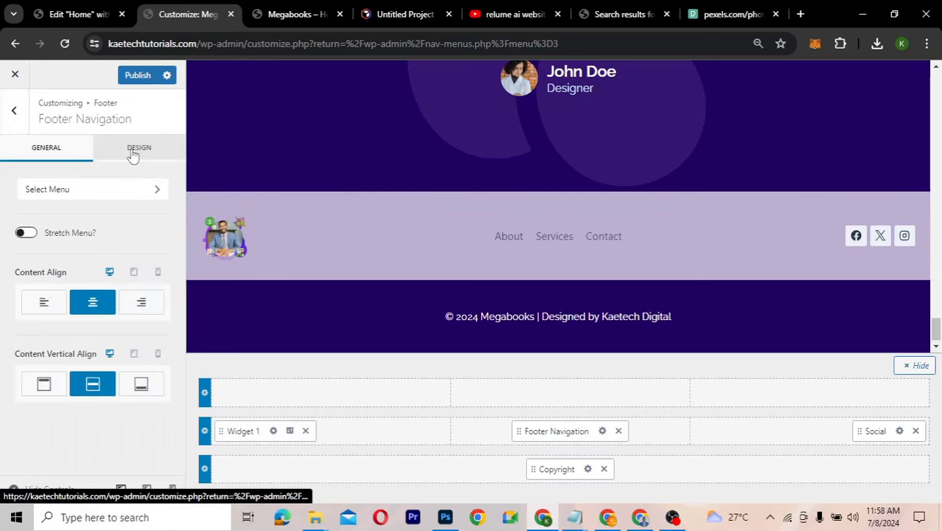
pyautogui.click(133, 151)
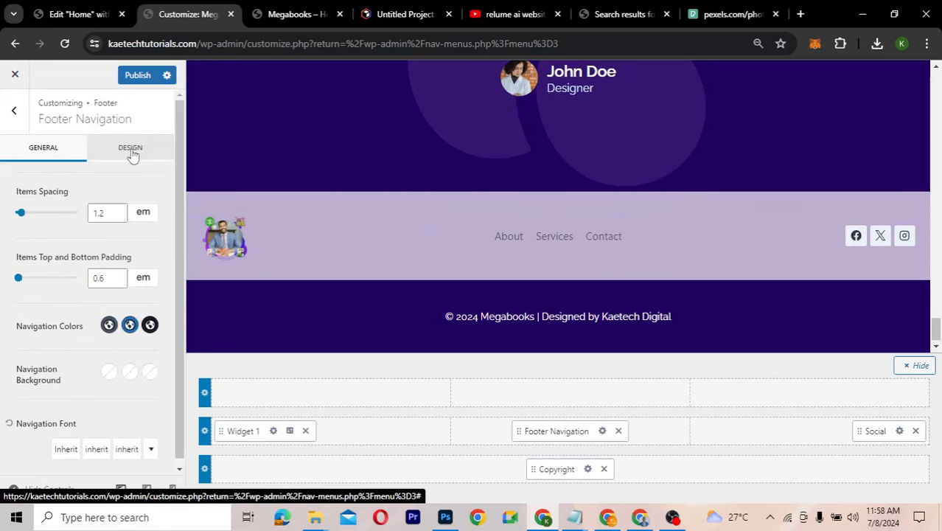
pyautogui.click(109, 326)
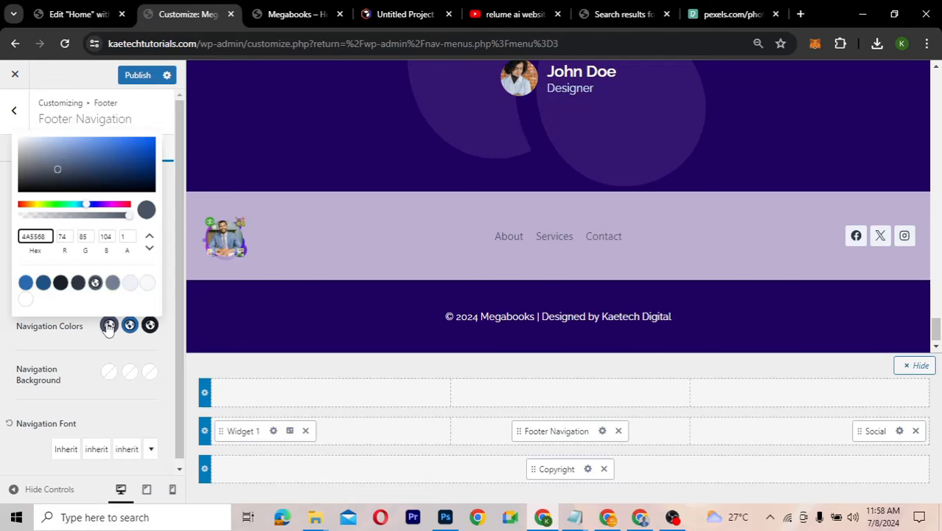
pyautogui.hotkey('ctrl', 'a')
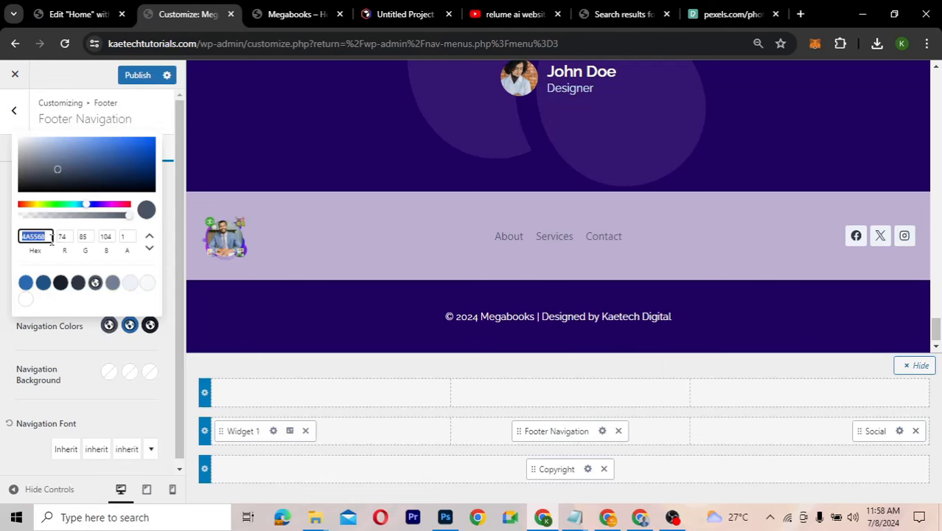
pyautogui.write('#220062')
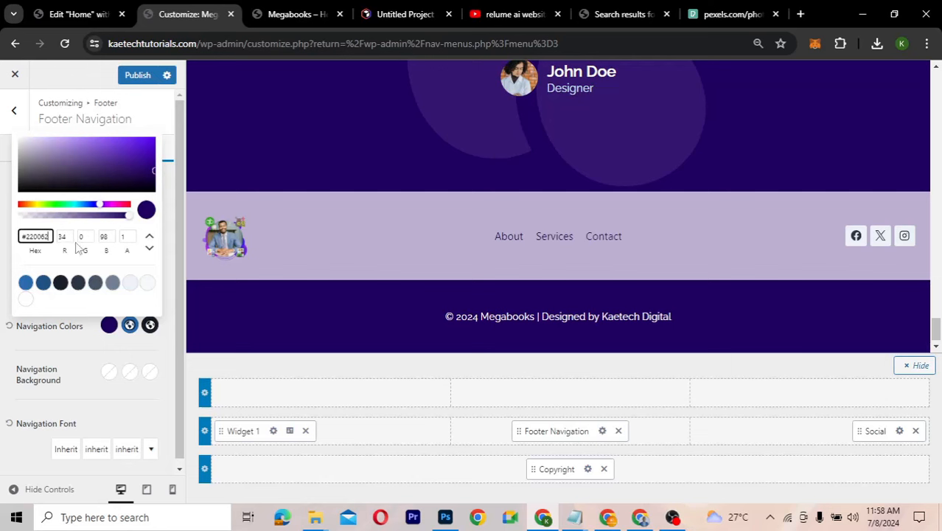
pyautogui.click(56, 331)
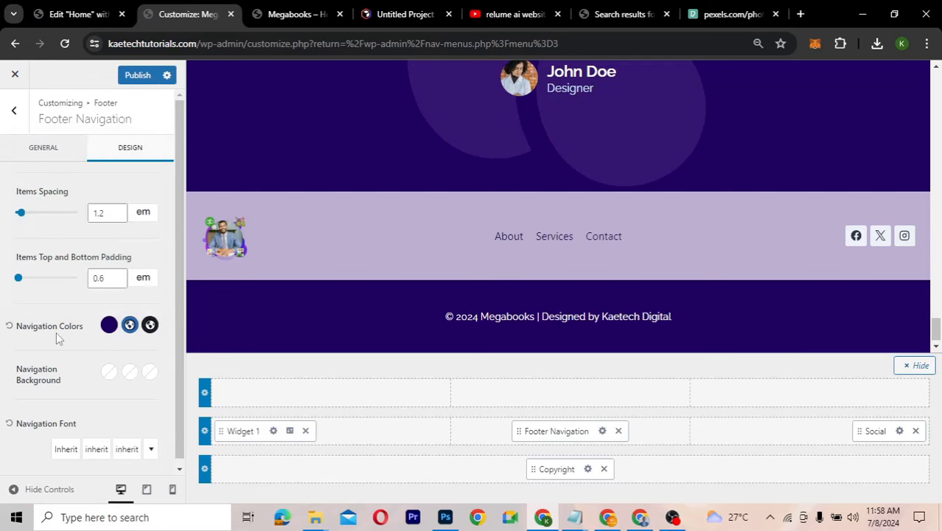
# Set the Footer Navigation's font family to Raleway
pyautogui.scroll(-1, 69, 328)
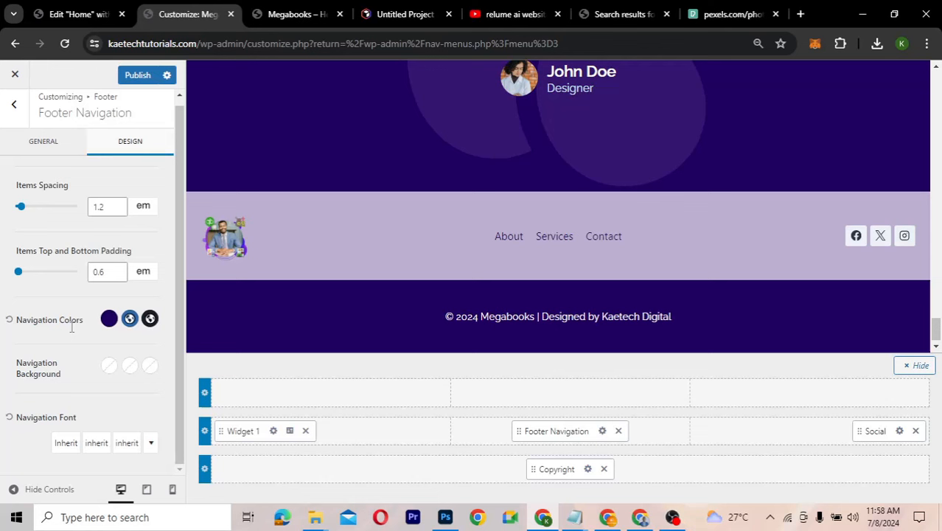
pyautogui.click(67, 443)
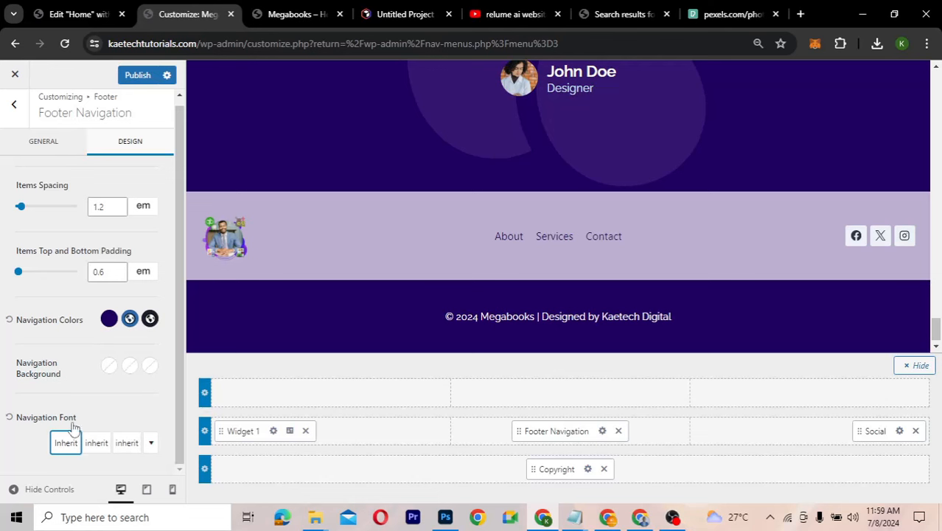
pyautogui.click(106, 448)
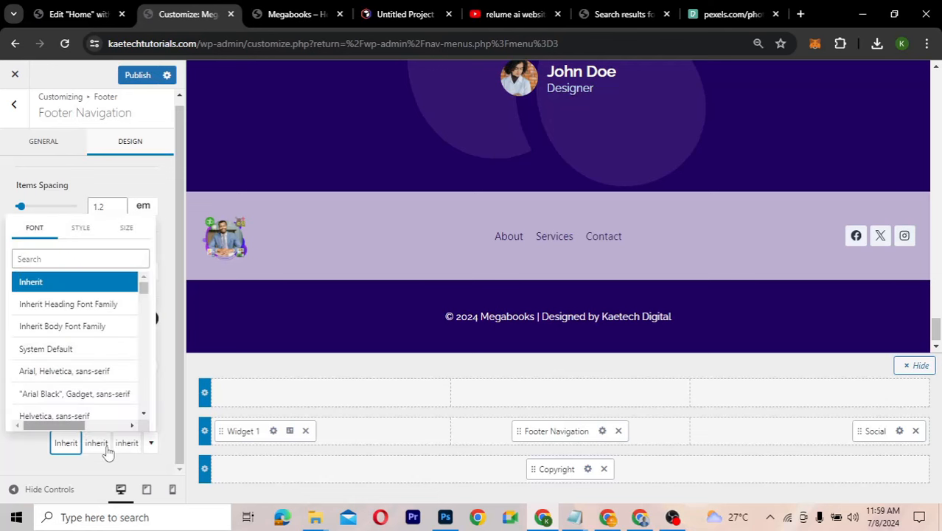
pyautogui.click(79, 258)
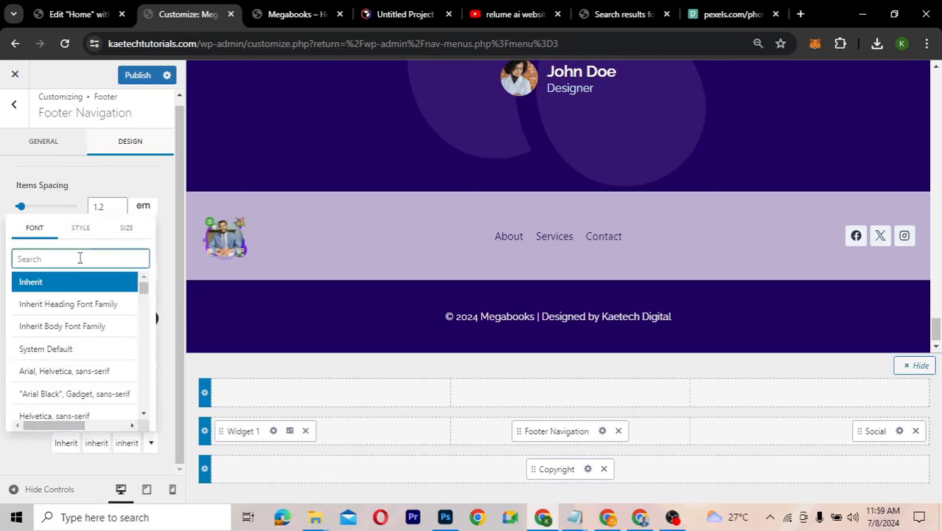
pyautogui.write('rale')
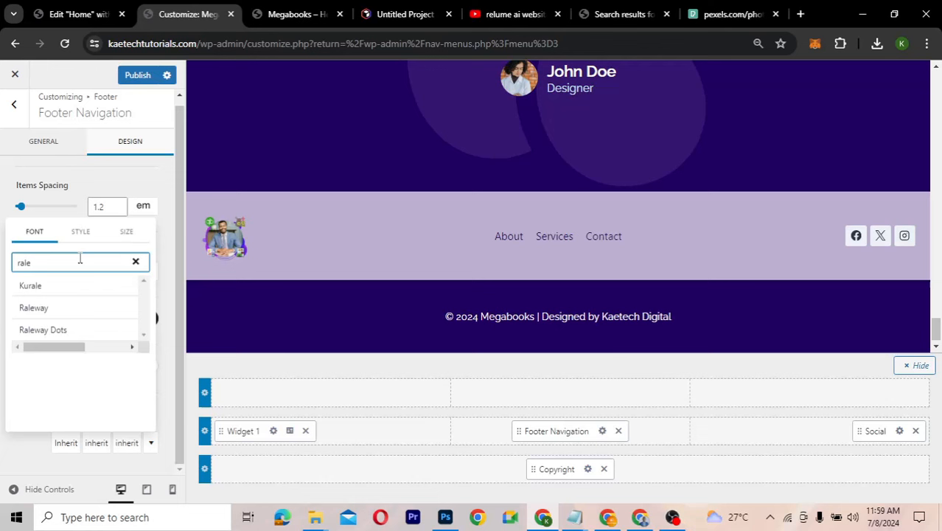
pyautogui.click(32, 308)
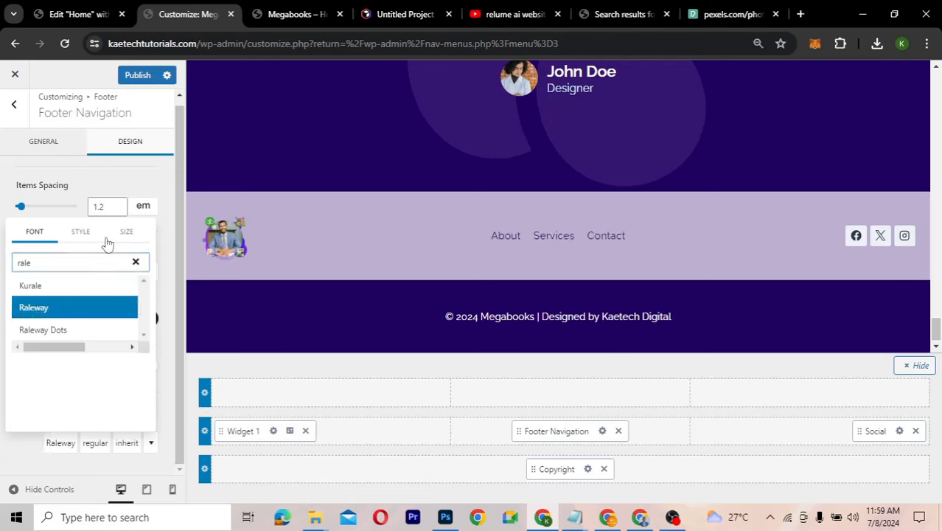
# Give the Footer Navigation font a weight of 700 and a desktop size of 18 px
pyautogui.click(85, 239)
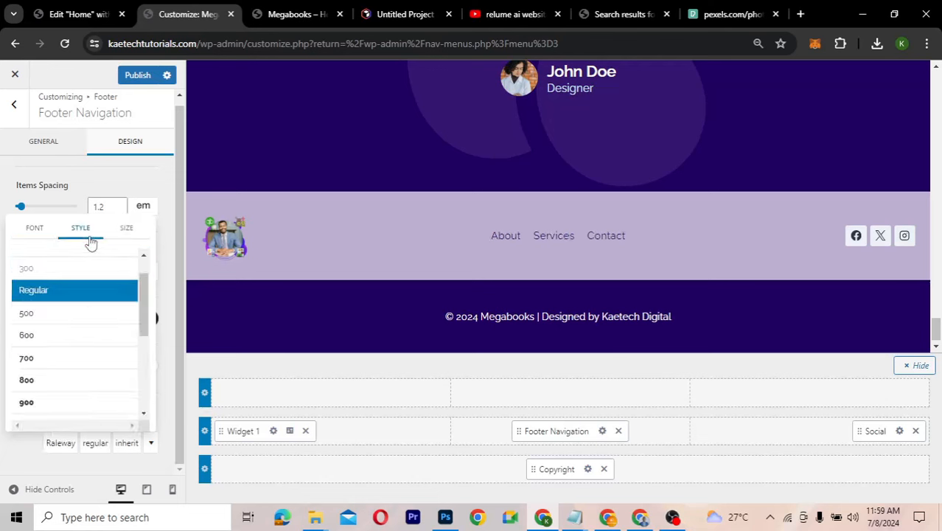
pyautogui.click(52, 359)
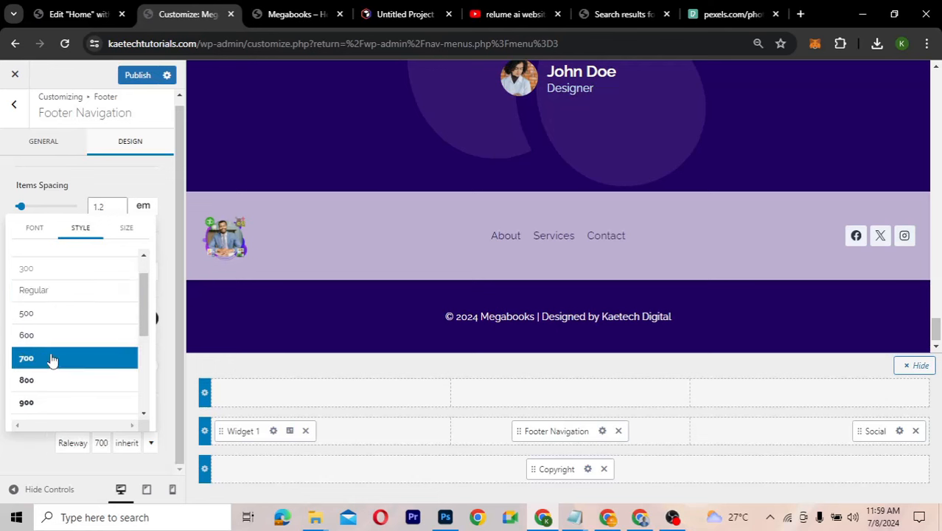
pyautogui.click(126, 229)
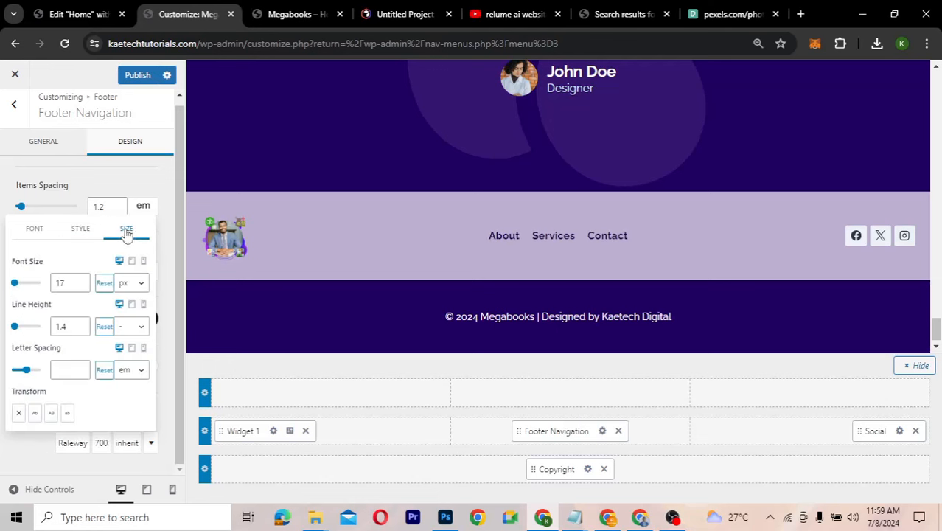
pyautogui.click(80, 283)
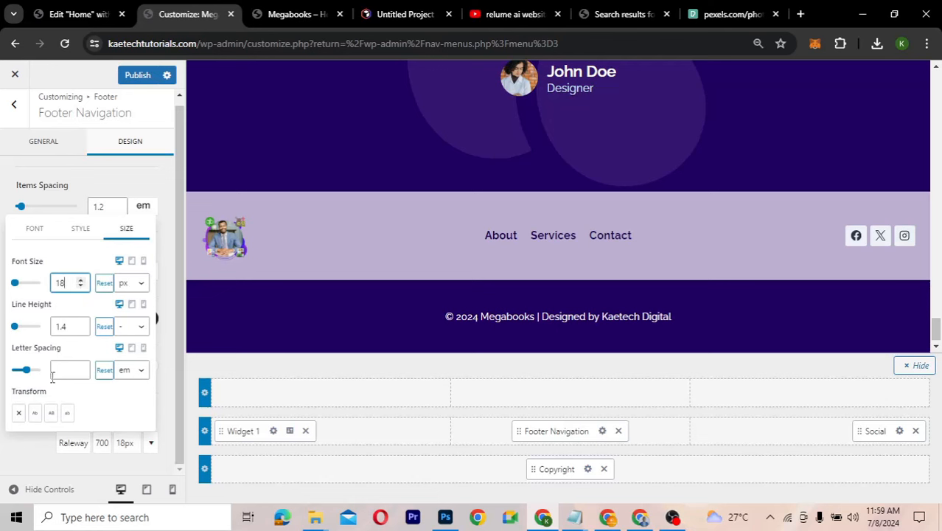
pyautogui.click(36, 455)
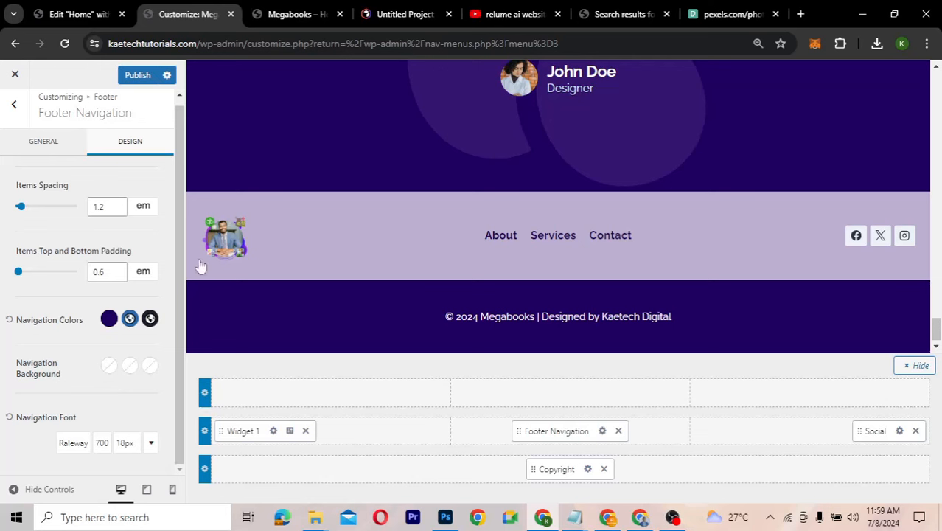
# Set the initial icon color of the footer's Social element to #220062
pyautogui.click(899, 430)
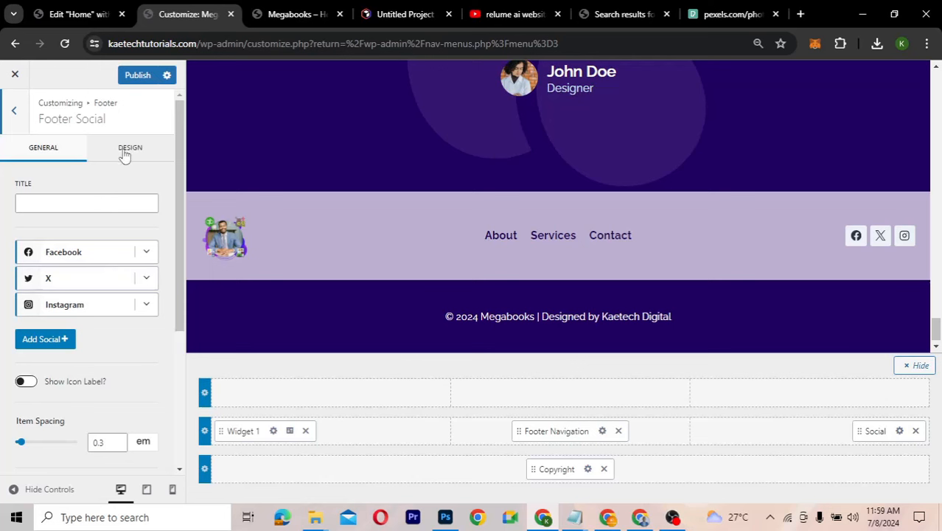
pyautogui.click(126, 150)
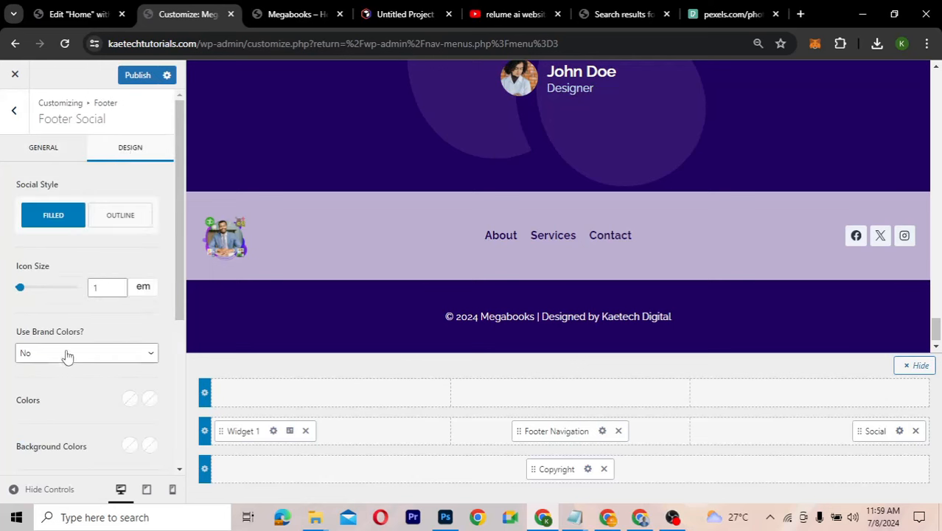
pyautogui.scroll(-3, 66, 356)
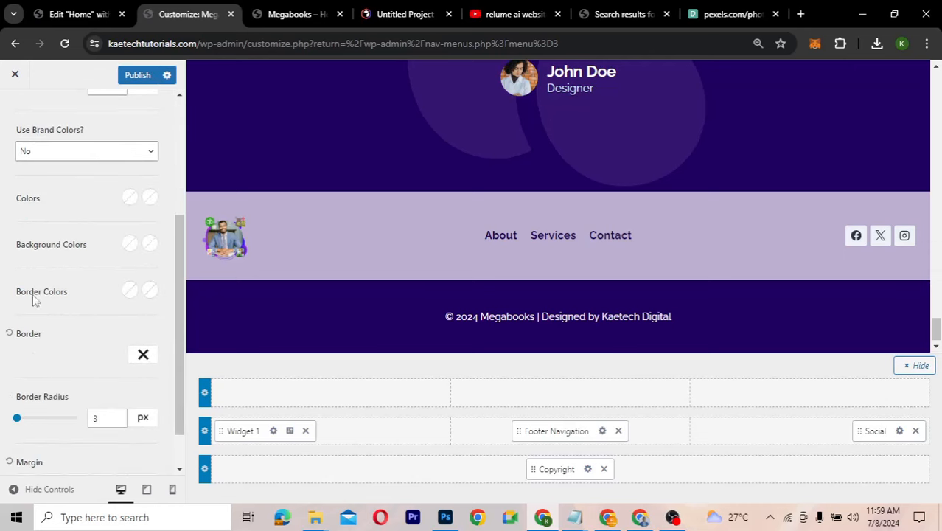
pyautogui.click(130, 197)
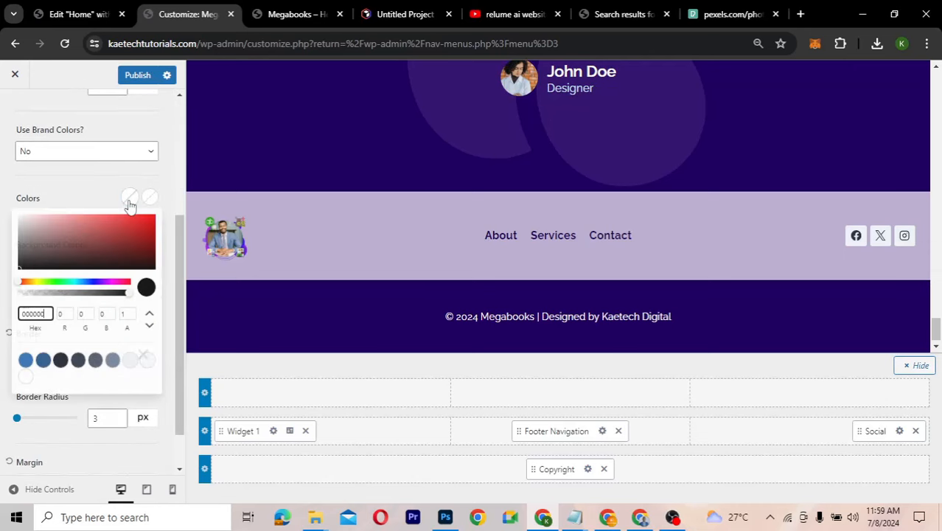
pyautogui.doubleClick(48, 313)
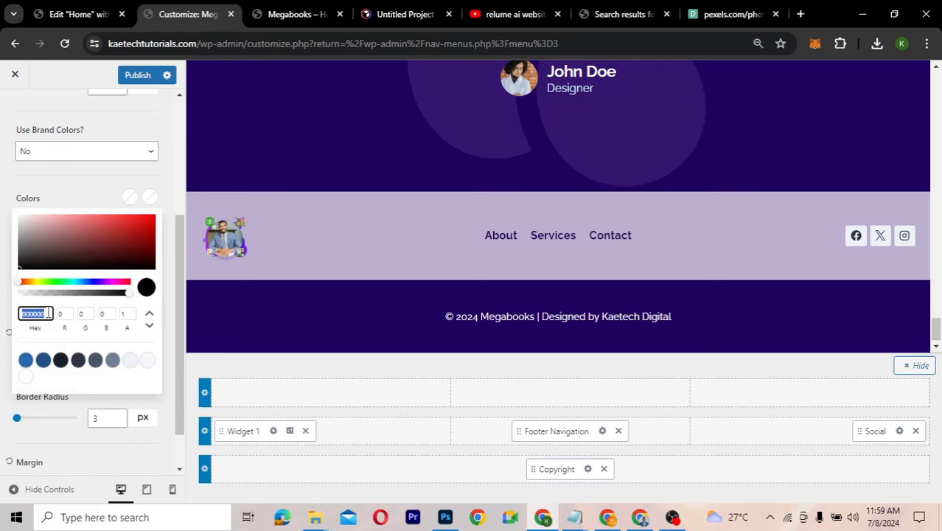
pyautogui.write('#220063')
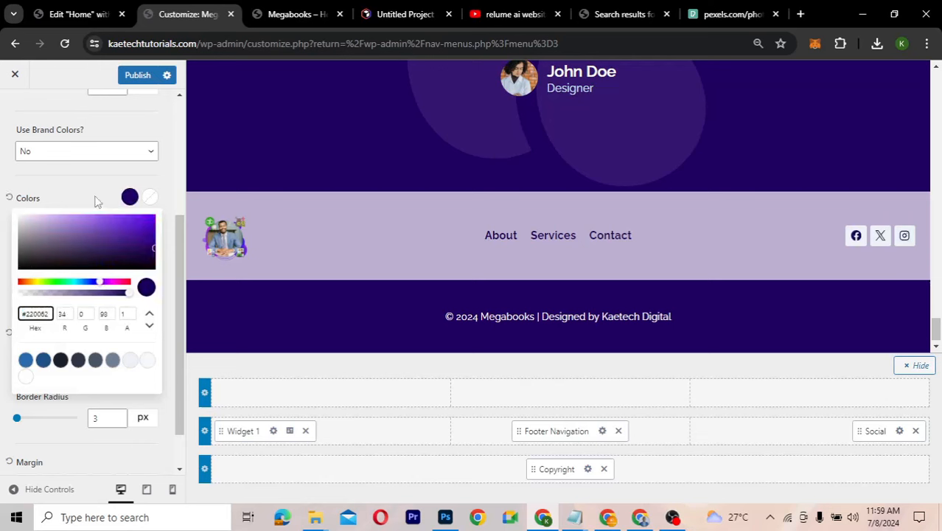
pyautogui.click(98, 202)
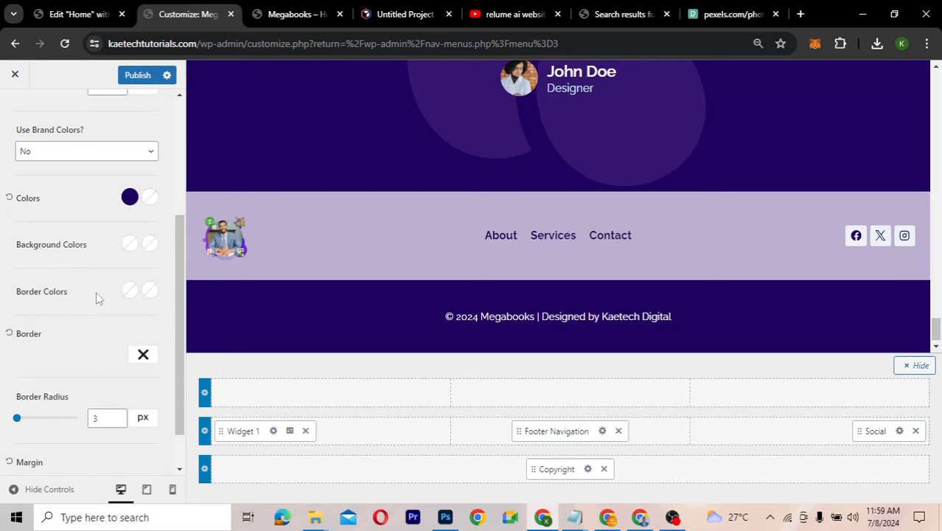
# Give the footer social icons a 30 px border radius and a fully transparent initial background color
pyautogui.scroll(-1, 94, 304)
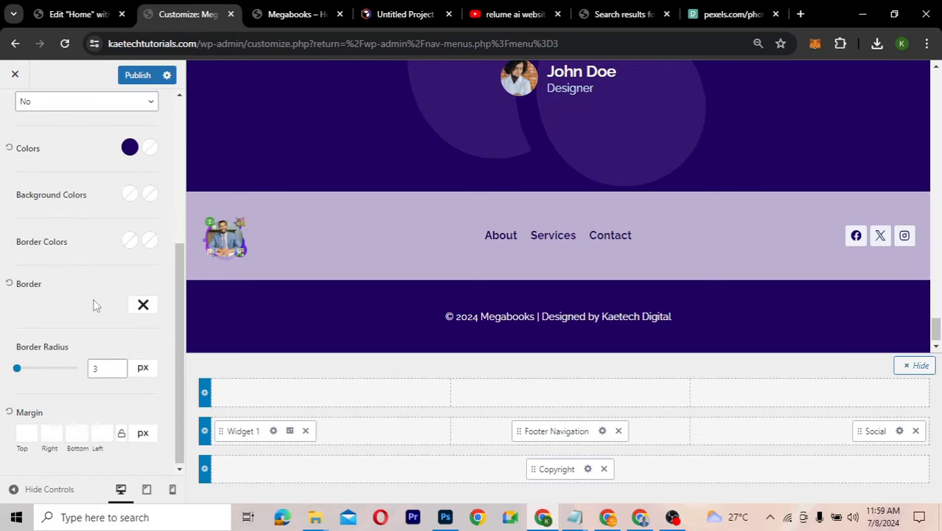
pyautogui.click(100, 366)
pyautogui.write('0')
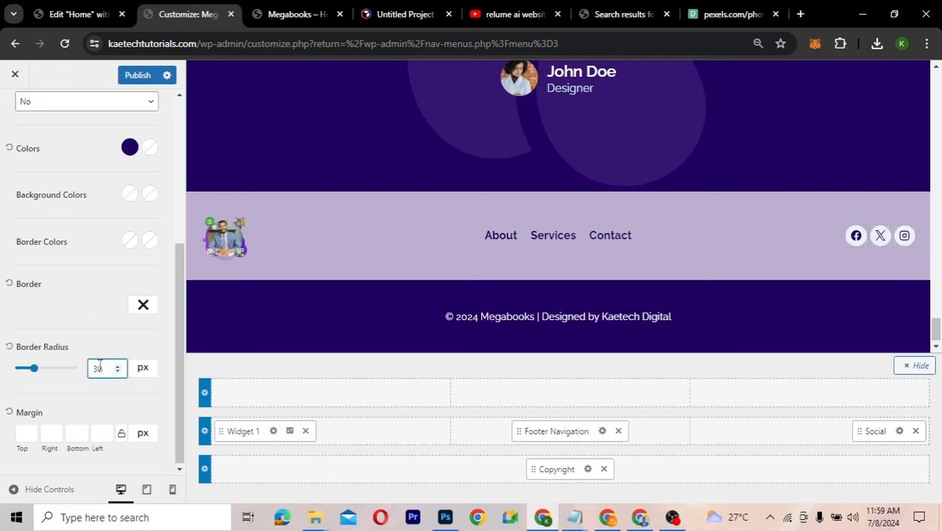
pyautogui.click(130, 196)
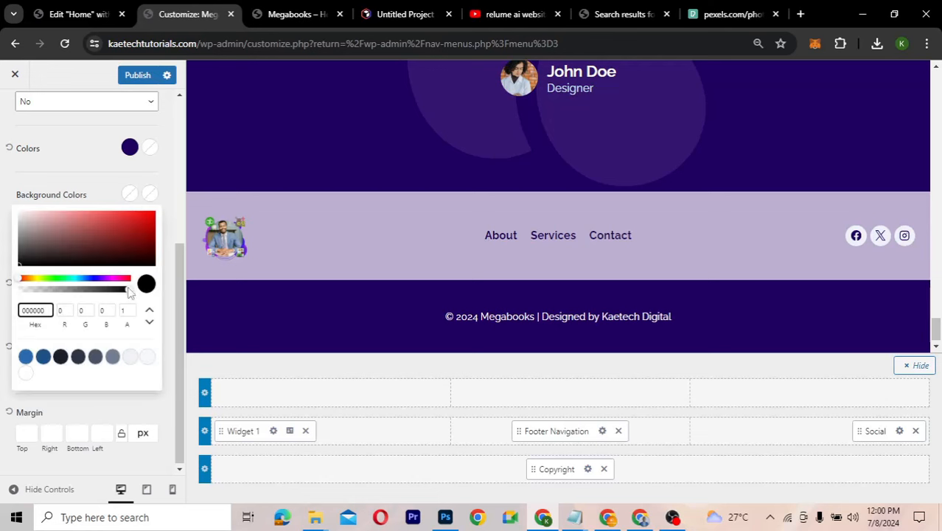
pyautogui.moveTo(129, 291); pyautogui.dragTo(7, 305)
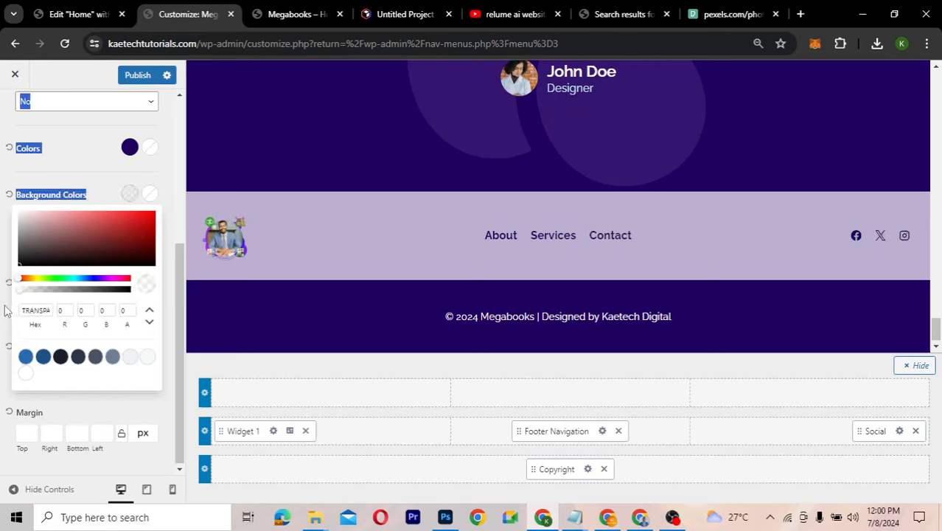
pyautogui.click(2, 255)
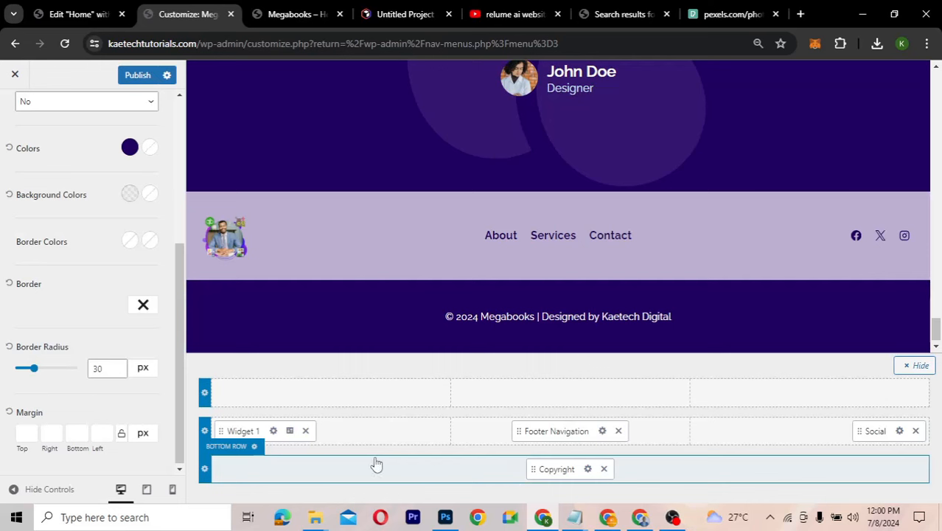
# Set the footer bottom row's desktop Bottom Spacing to 0 px
pyautogui.click(254, 449)
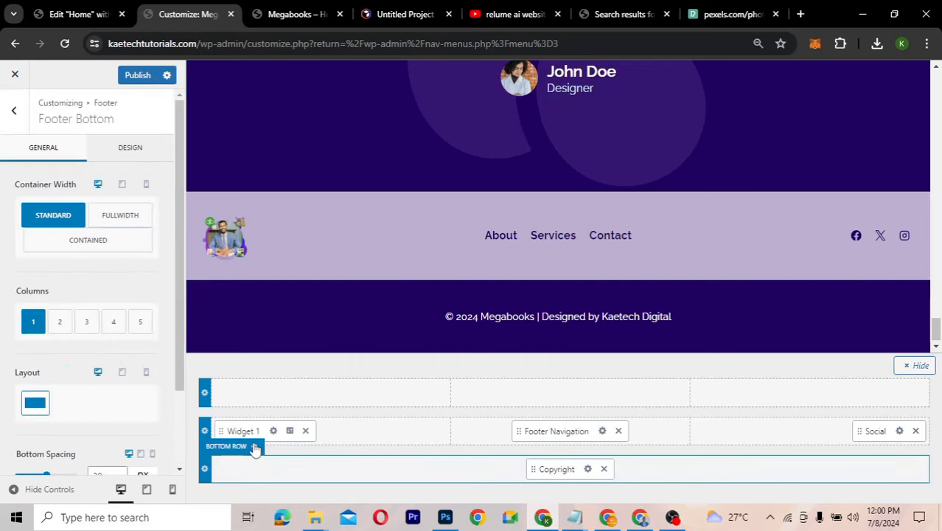
pyautogui.scroll(-2, 86, 383)
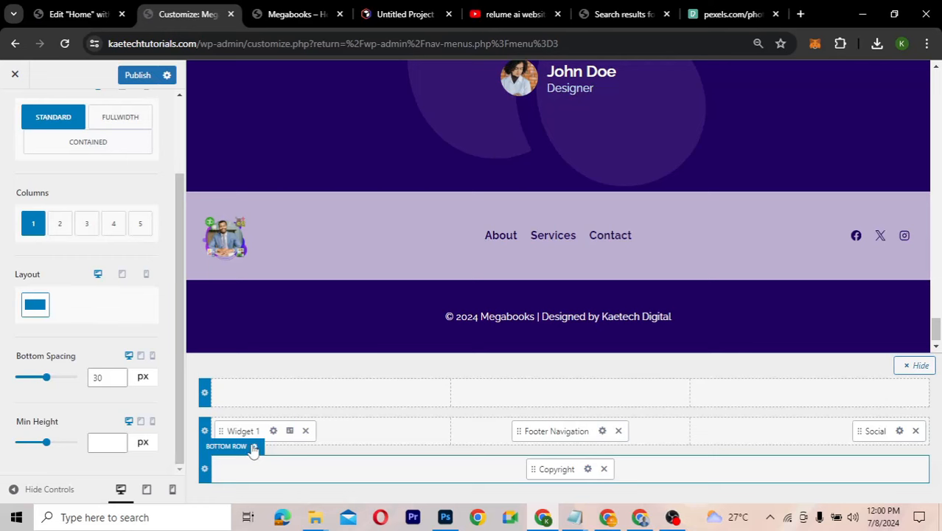
pyautogui.click(253, 447)
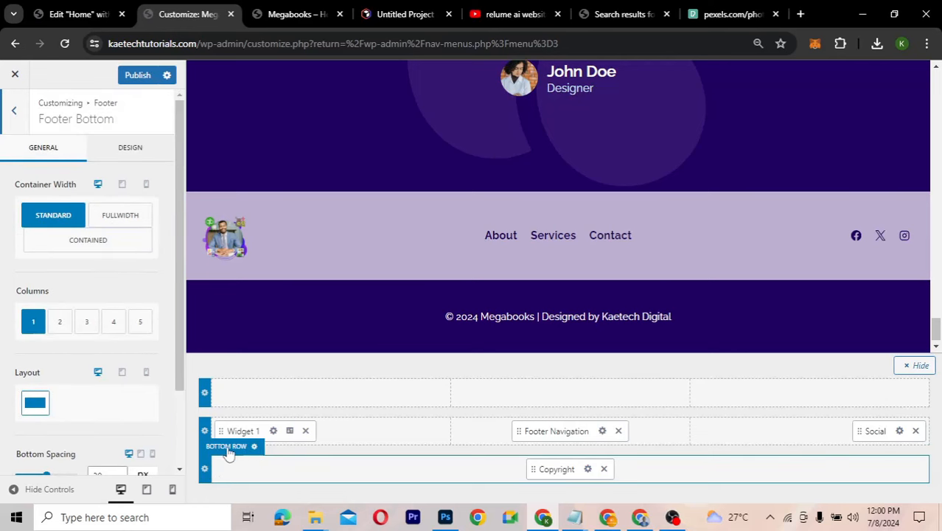
pyautogui.moveTo(179, 379); pyautogui.dragTo(164, 457)
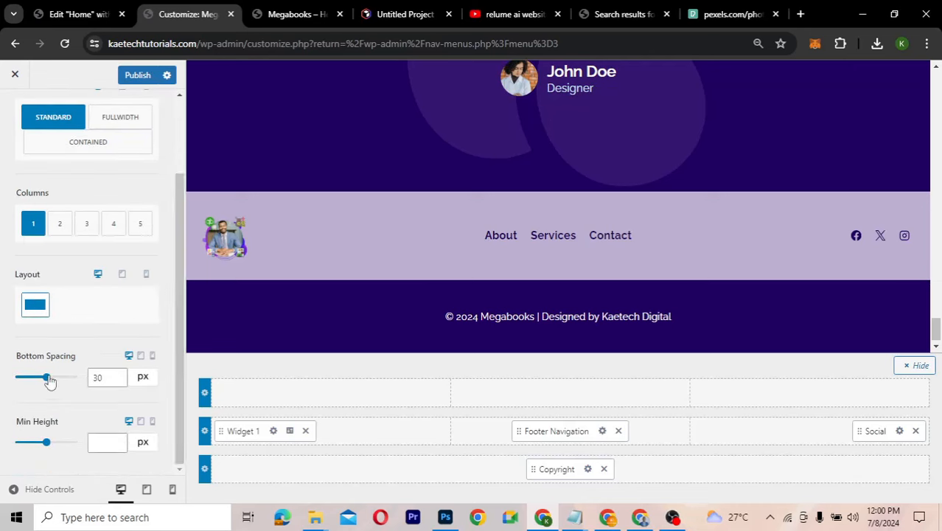
pyautogui.moveTo(47, 377); pyautogui.dragTo(23, 380)
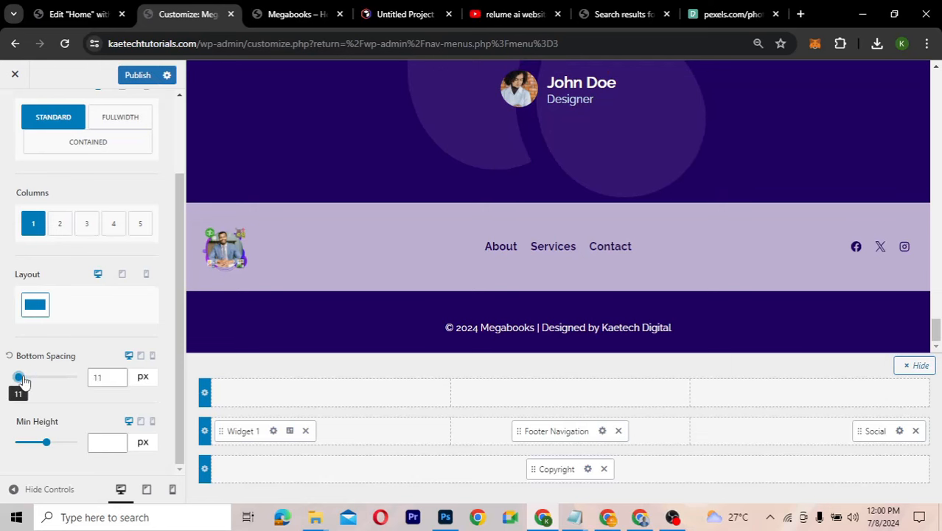
pyautogui.click(104, 376)
pyautogui.press('BackSpace')
pyautogui.press('BackSpace')
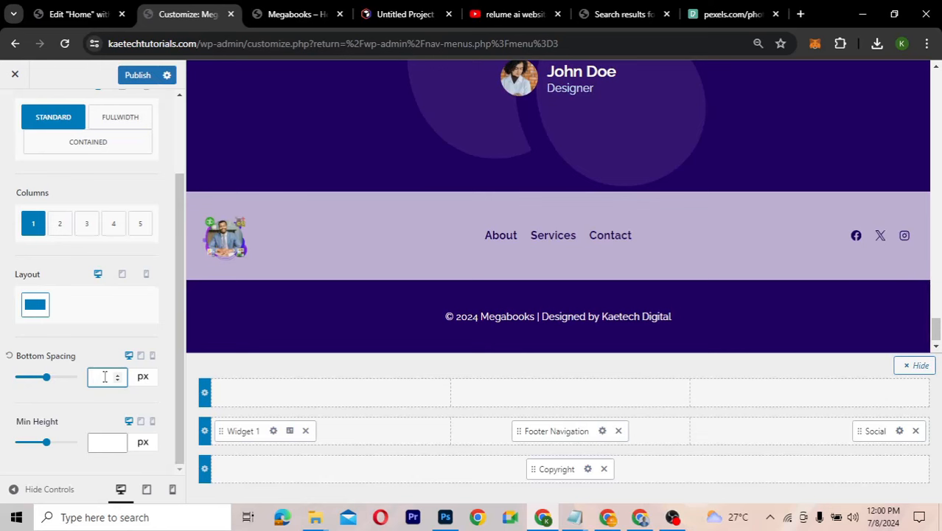
pyautogui.write('0')
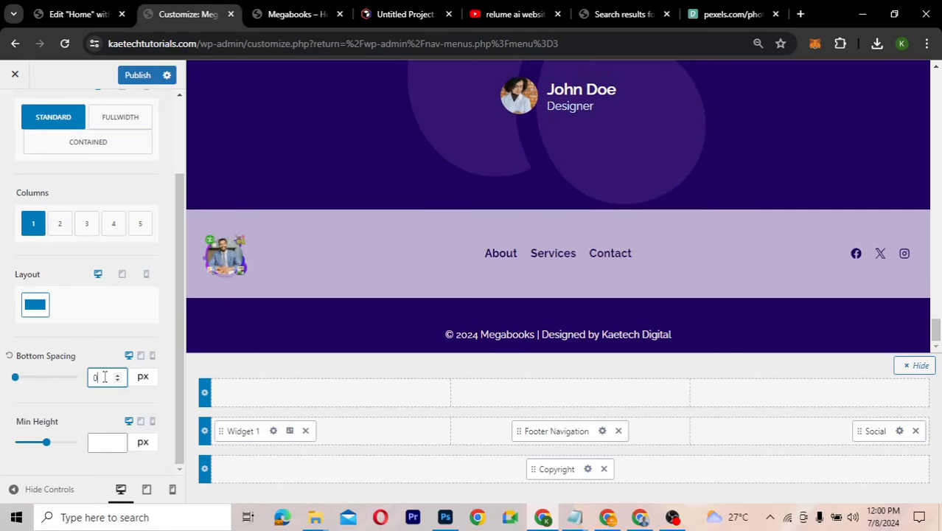
# Set the footer bottom row's desktop Min Height to 20 px and publish the customizations
pyautogui.click(47, 442)
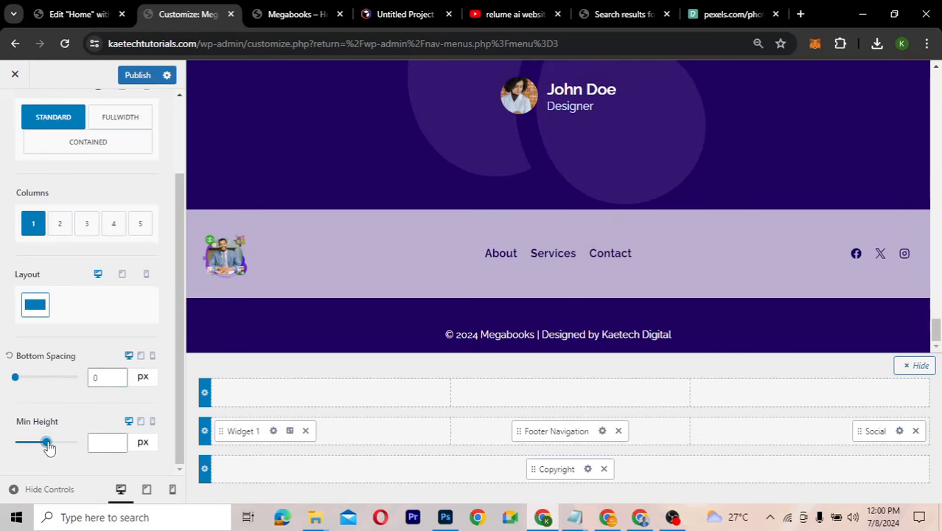
pyautogui.moveTo(46, 443); pyautogui.dragTo(23, 446)
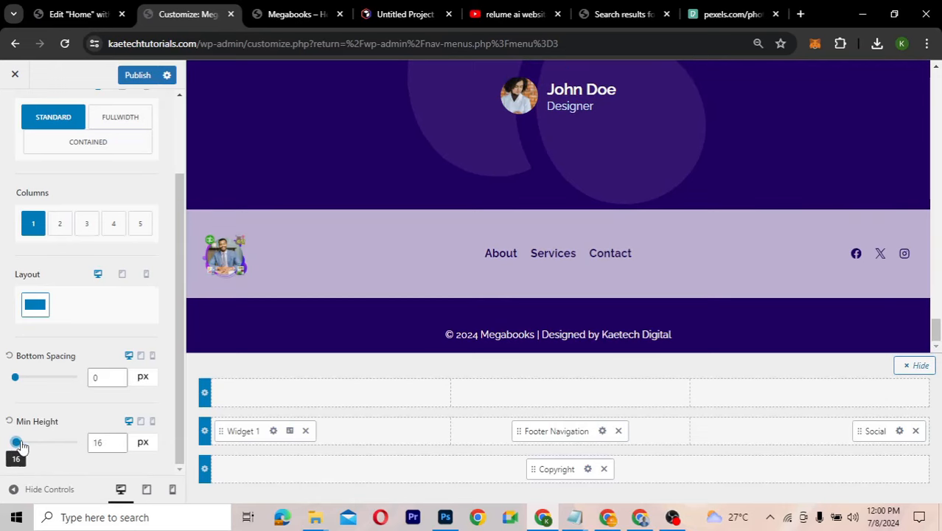
pyautogui.click(119, 441)
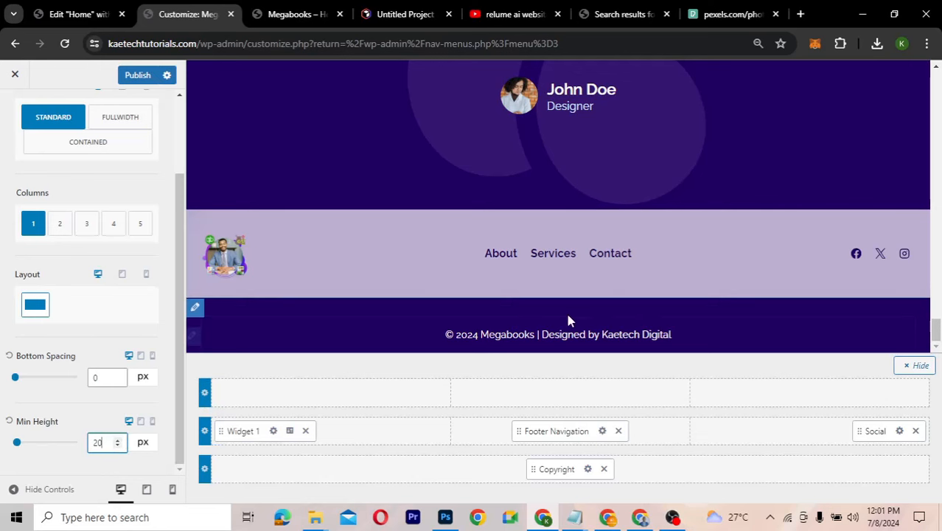
pyautogui.click(138, 75)
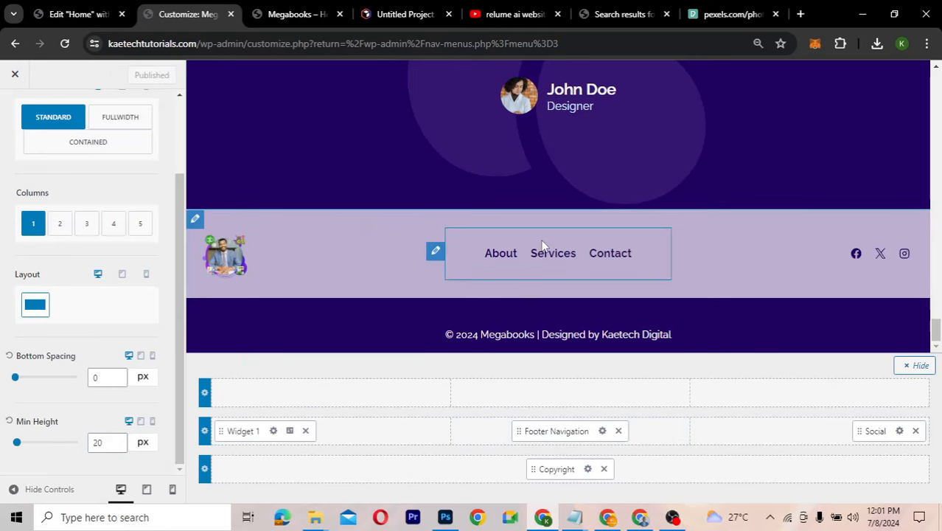
# Reload the live Megabooks home page and examine the published footer and the sections above it
pyautogui.scroll(3, 542, 245)
pyautogui.scroll(-3, 542, 245)
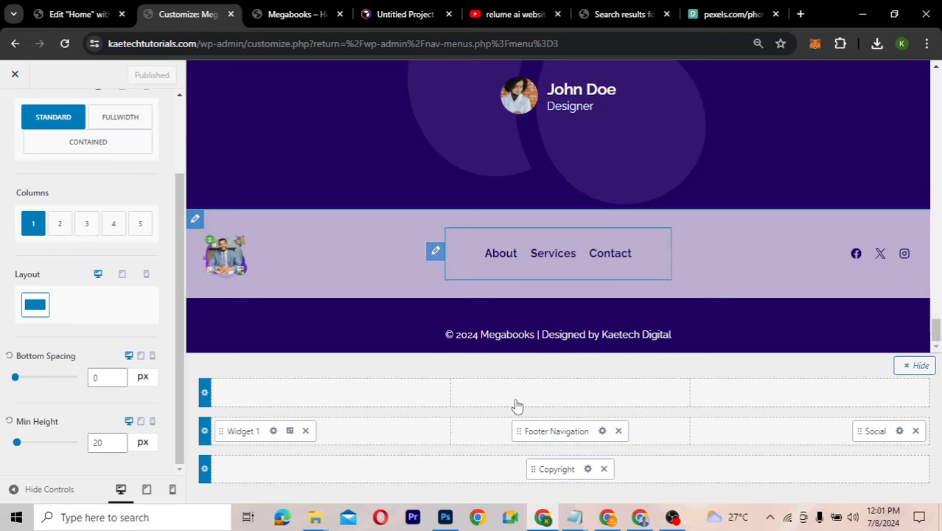
pyautogui.click(293, 14)
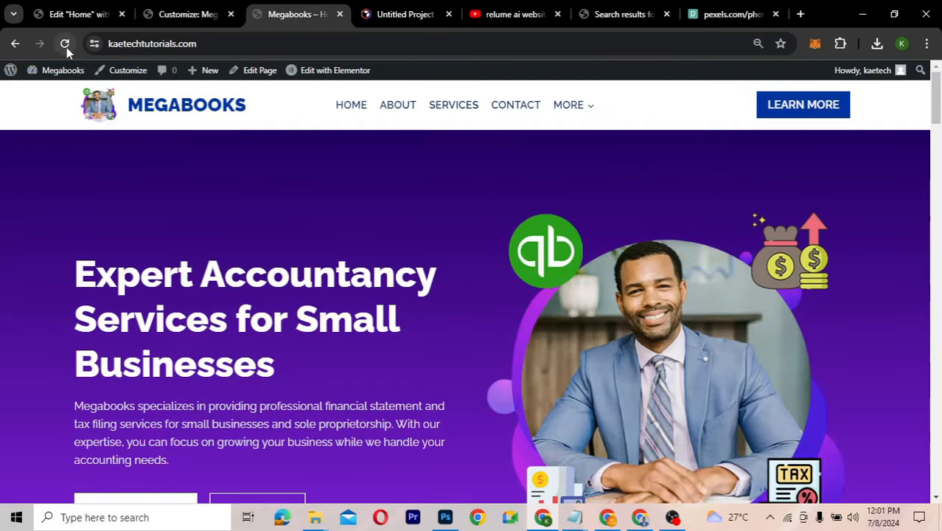
pyautogui.click(66, 44)
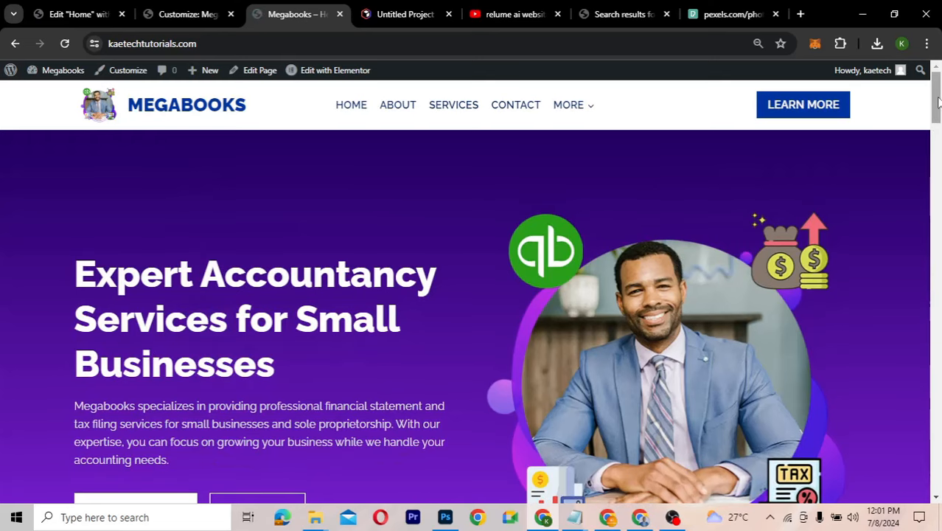
pyautogui.moveTo(937, 102); pyautogui.dragTo(927, 284)
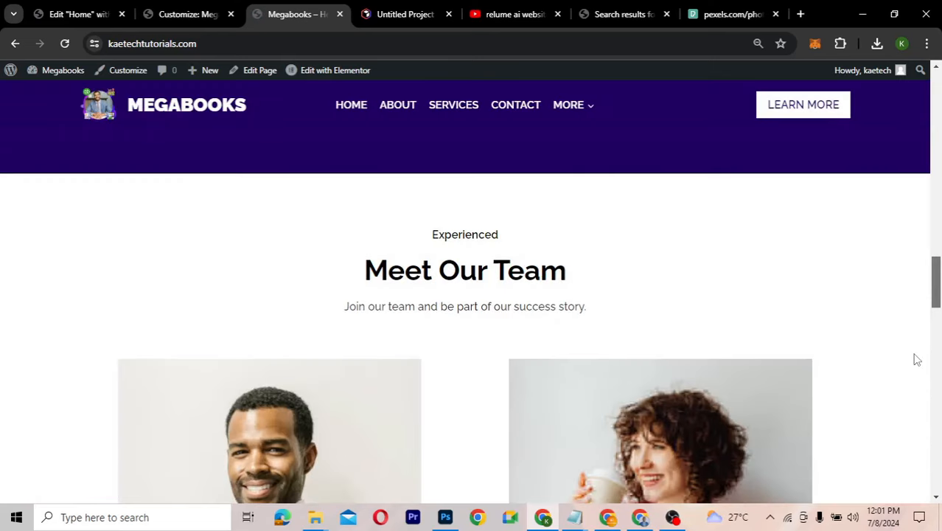
pyautogui.scroll(-20, 898, 479)
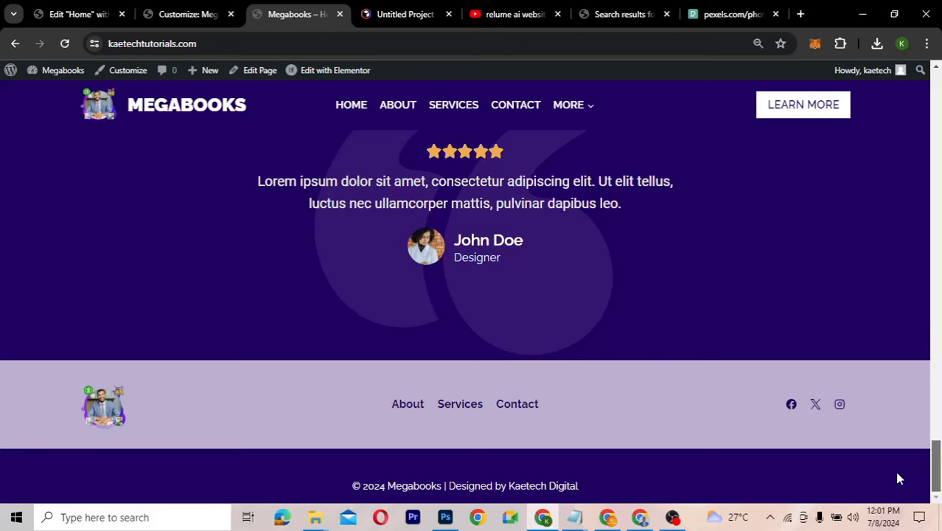
pyautogui.scroll(1, 899, 479)
pyautogui.scroll(-1, 898, 482)
pyautogui.scroll(10, 901, 429)
pyautogui.scroll(-10, 902, 389)
pyautogui.scroll(10, 915, 425)
pyautogui.scroll(15, 924, 220)
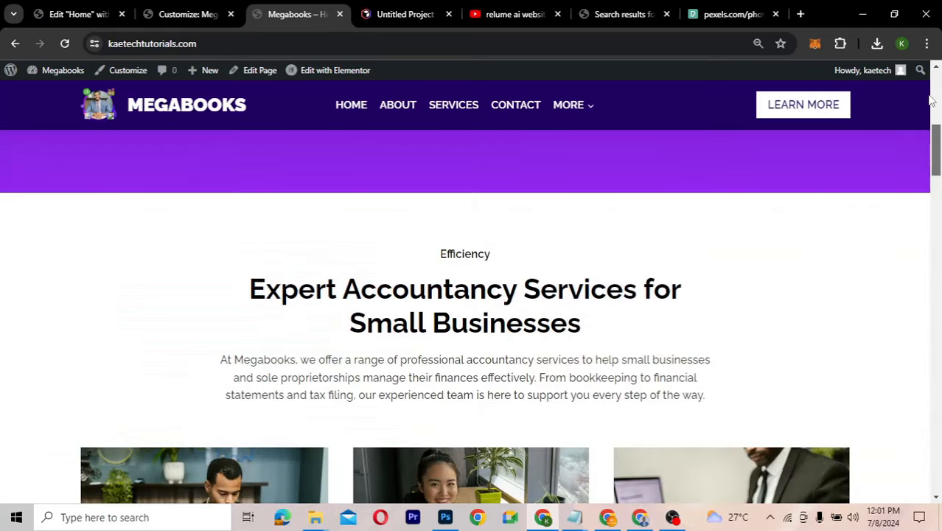